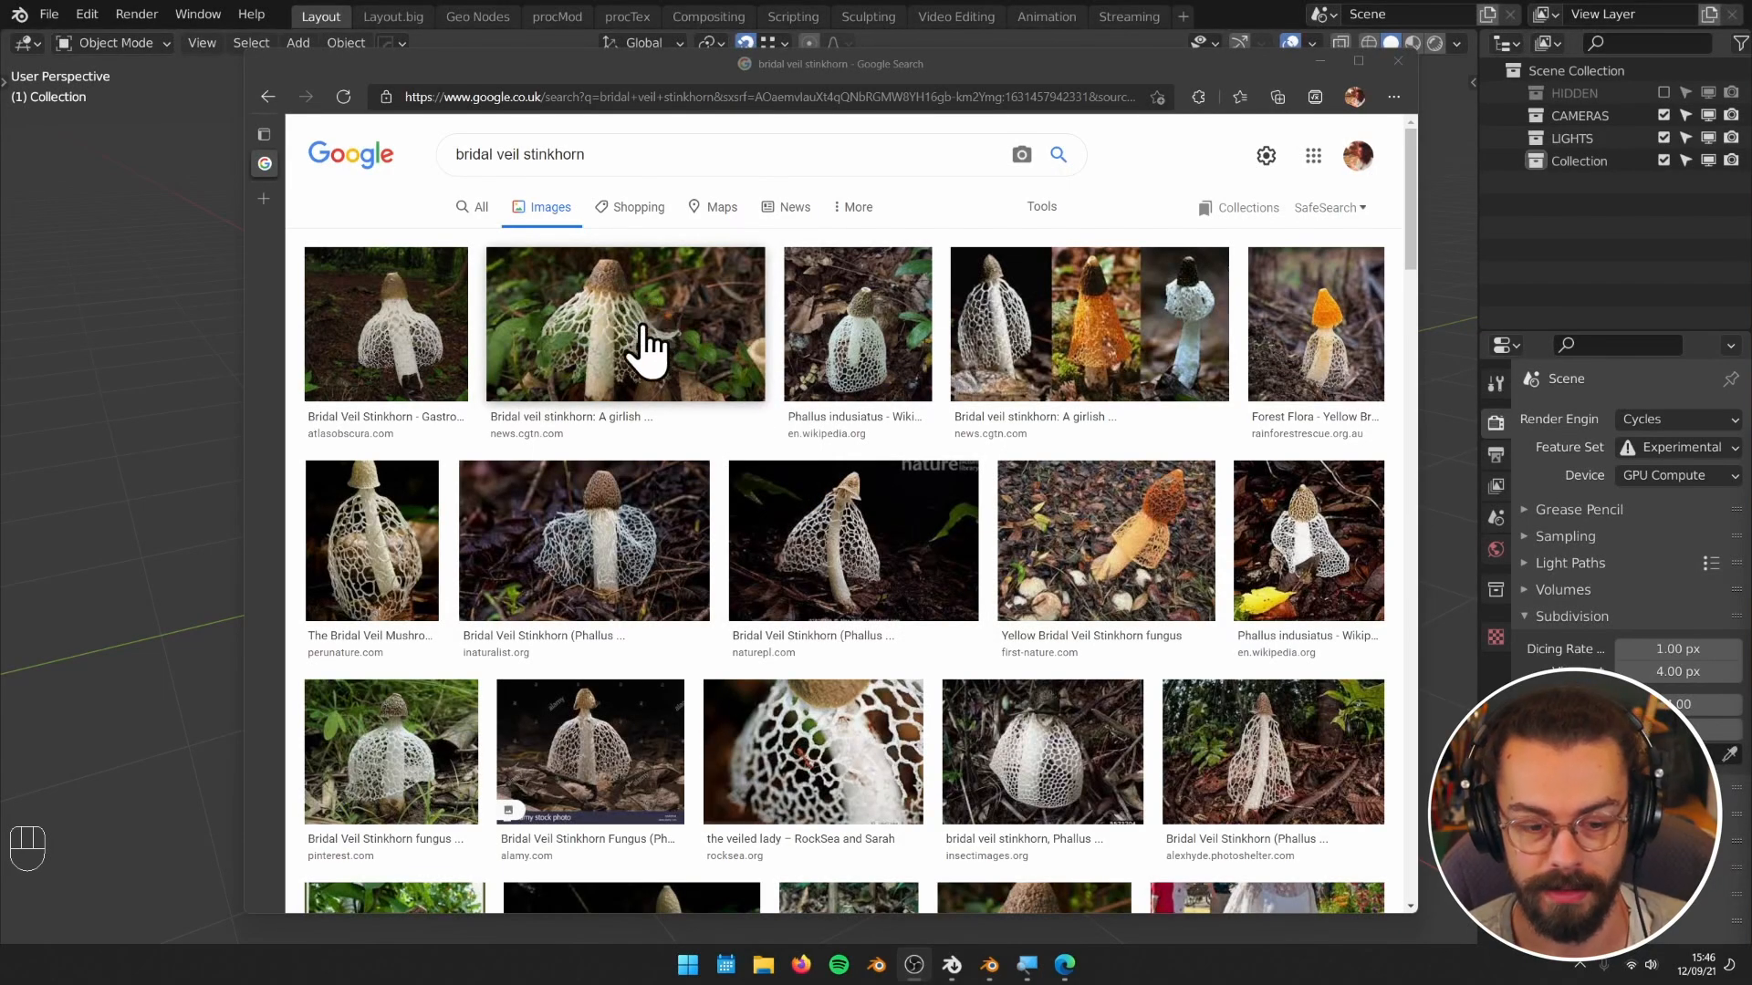
# Step: Browse the bridal veil stinkhorn image results and open the iStock photo of the fungus as a reference
pyautogui.scroll(-5, 631, 376)
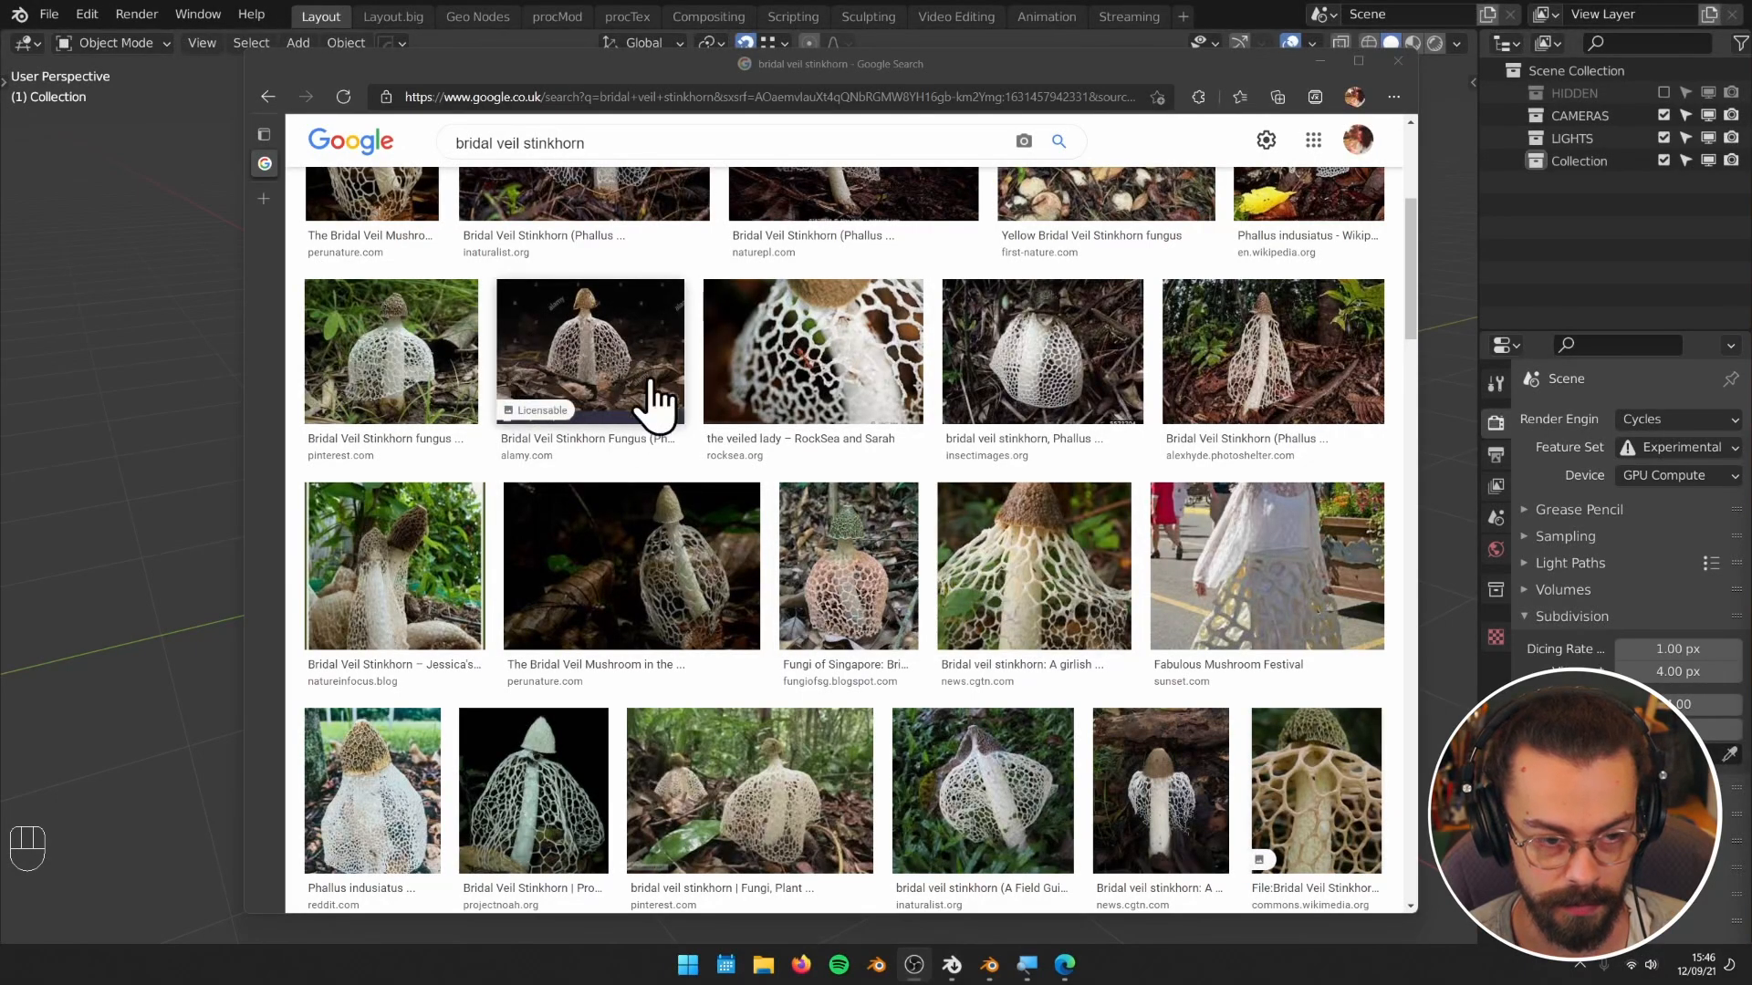
pyautogui.scroll(-5, 907, 626)
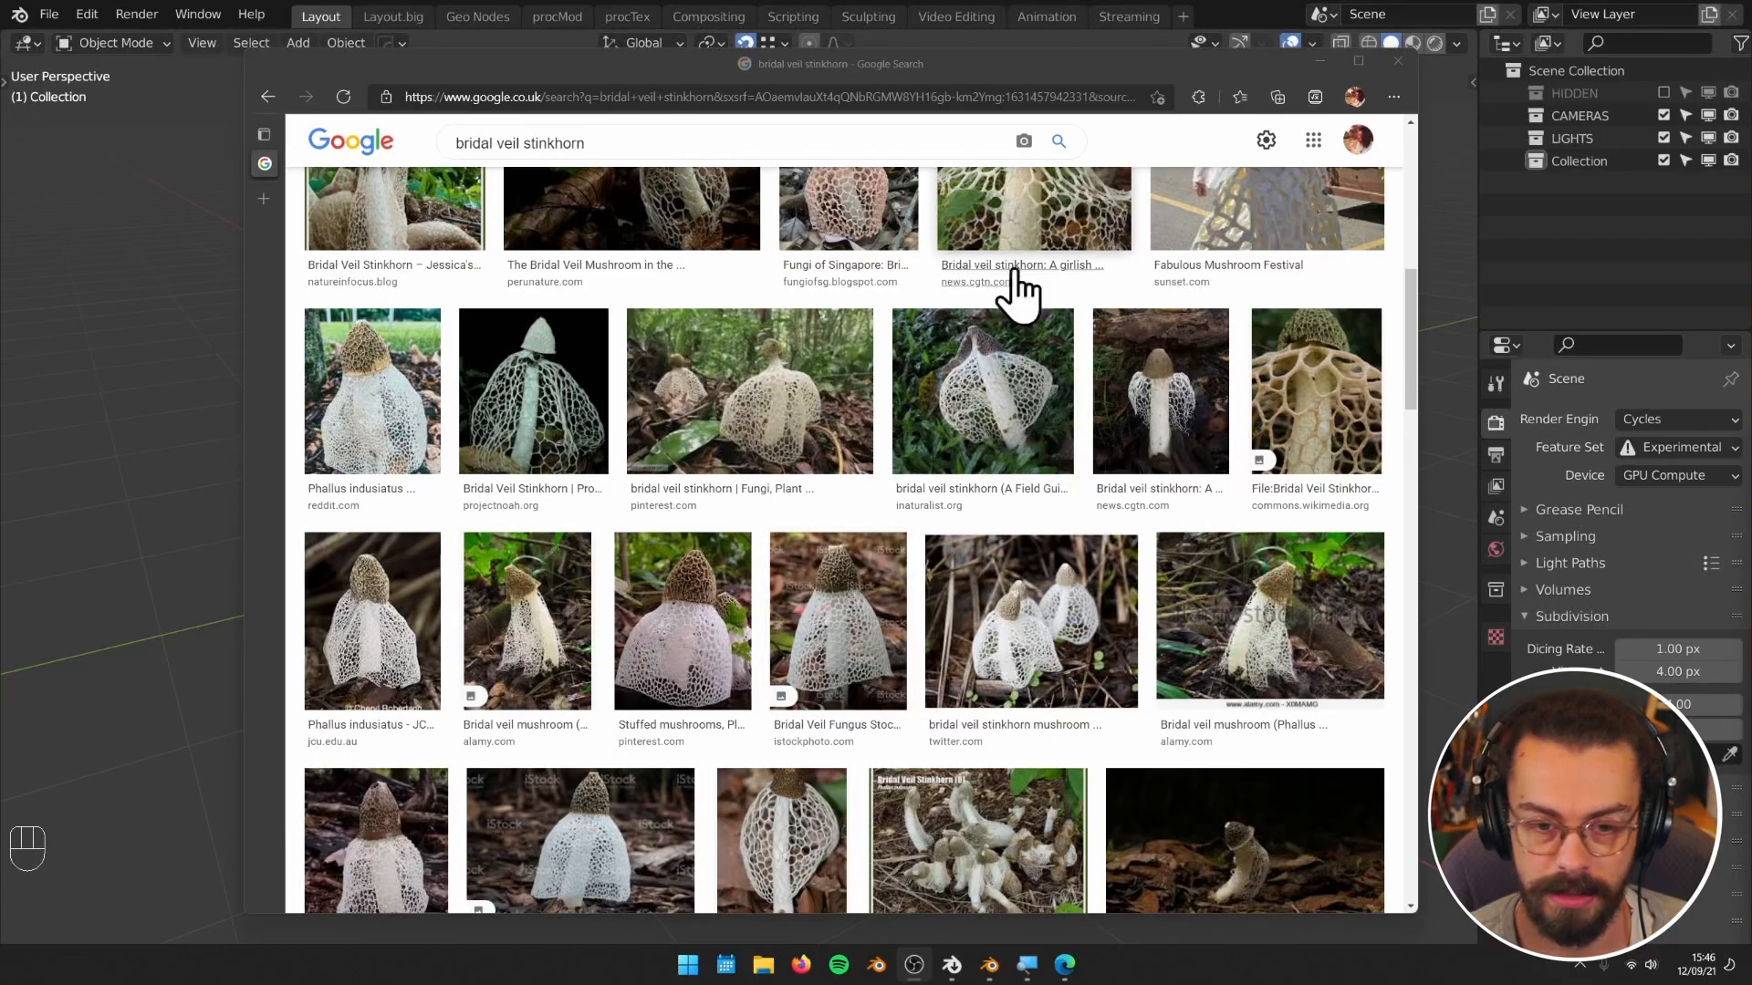
pyautogui.scroll(-1, 878, 606)
pyautogui.click(848, 540)
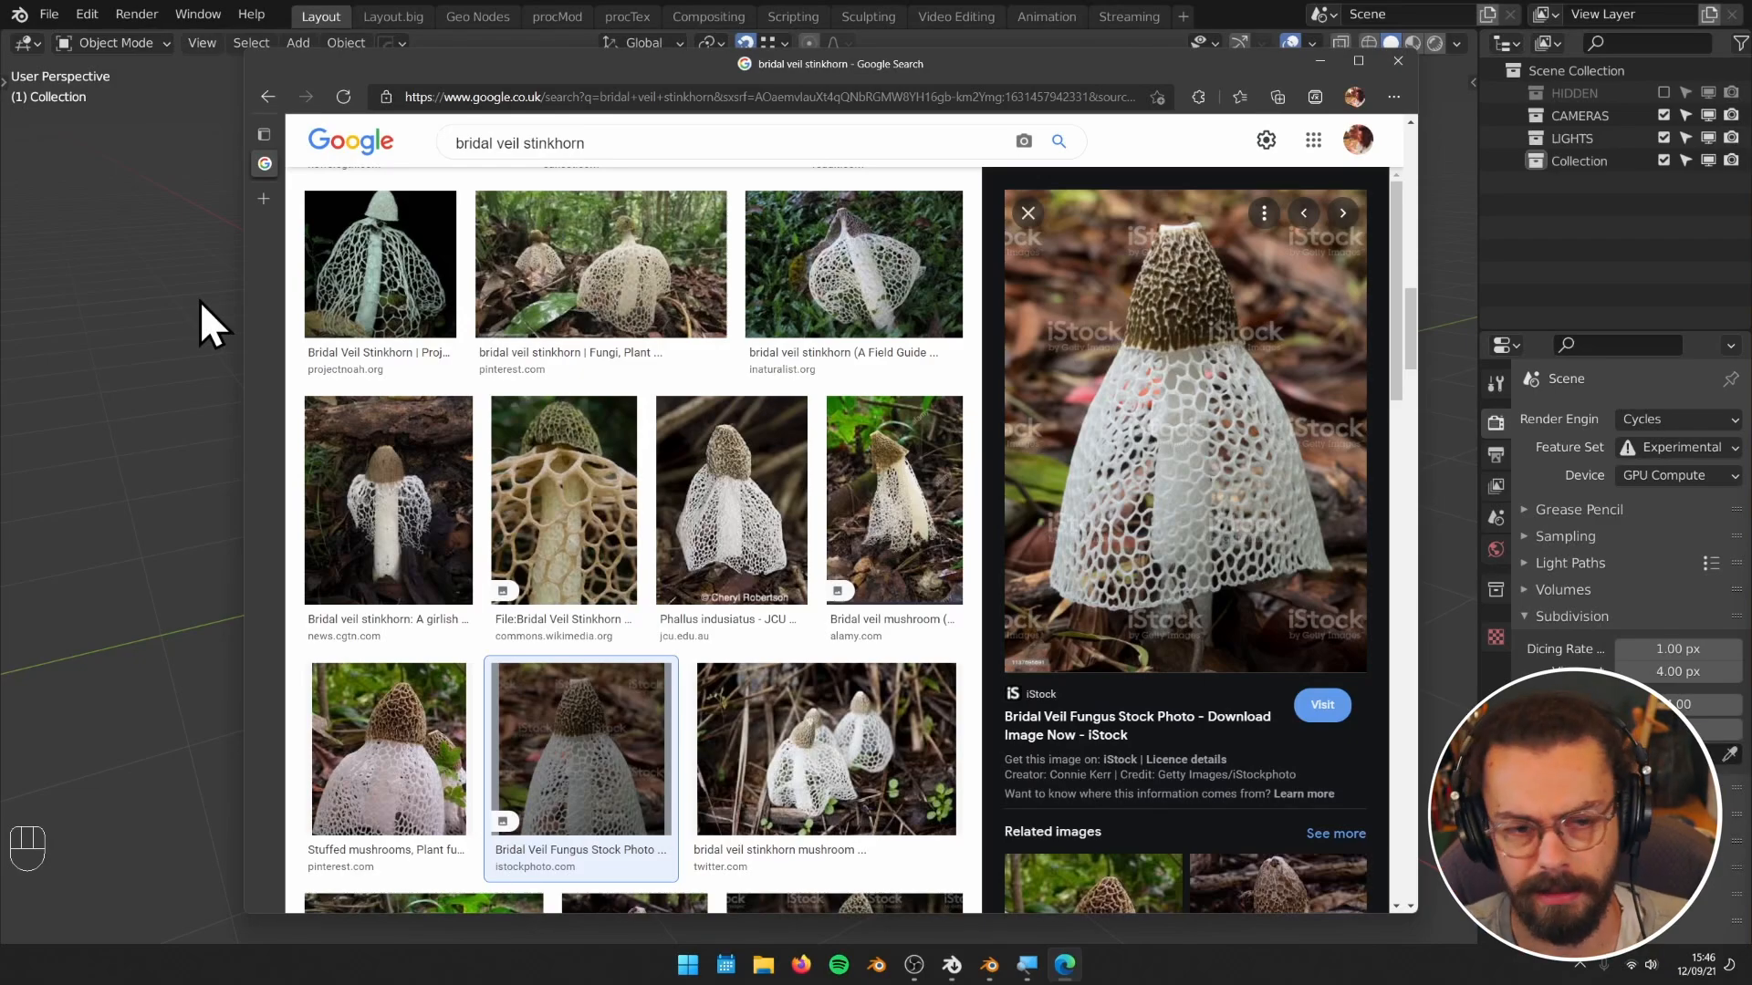
# Step: Switch to Blender, open the procMod workspace and check the viewport shading options
pyautogui.click(178, 292)
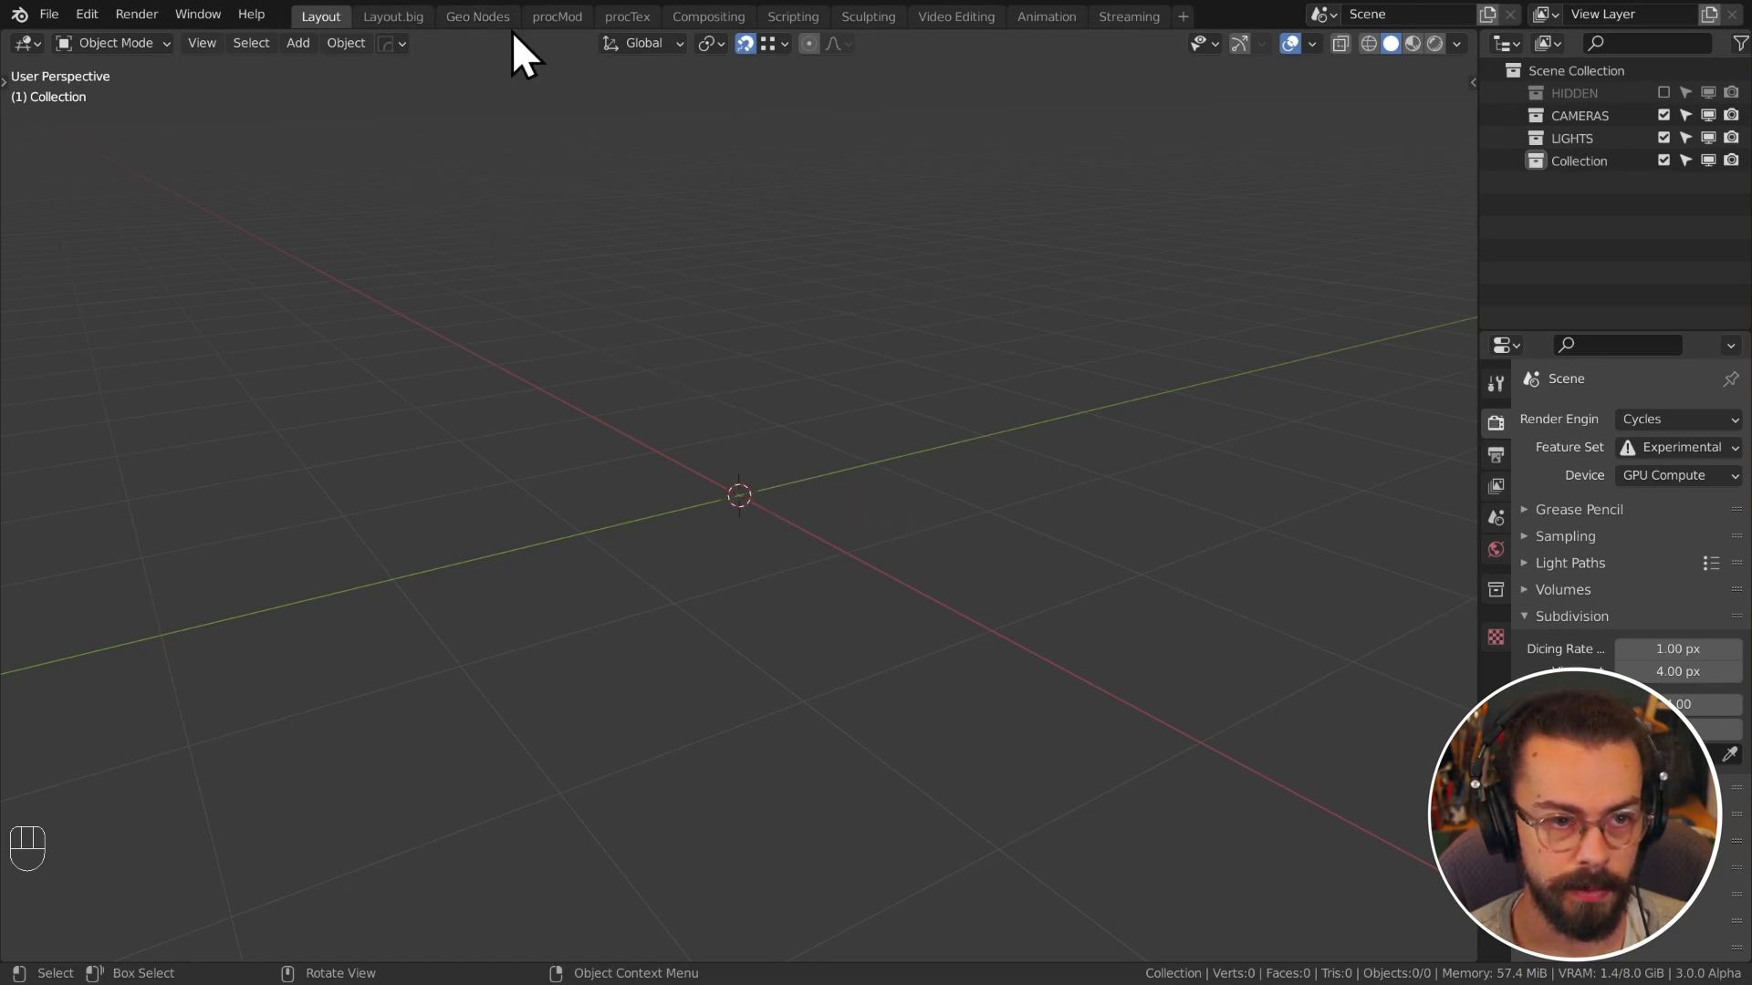
pyautogui.click(556, 17)
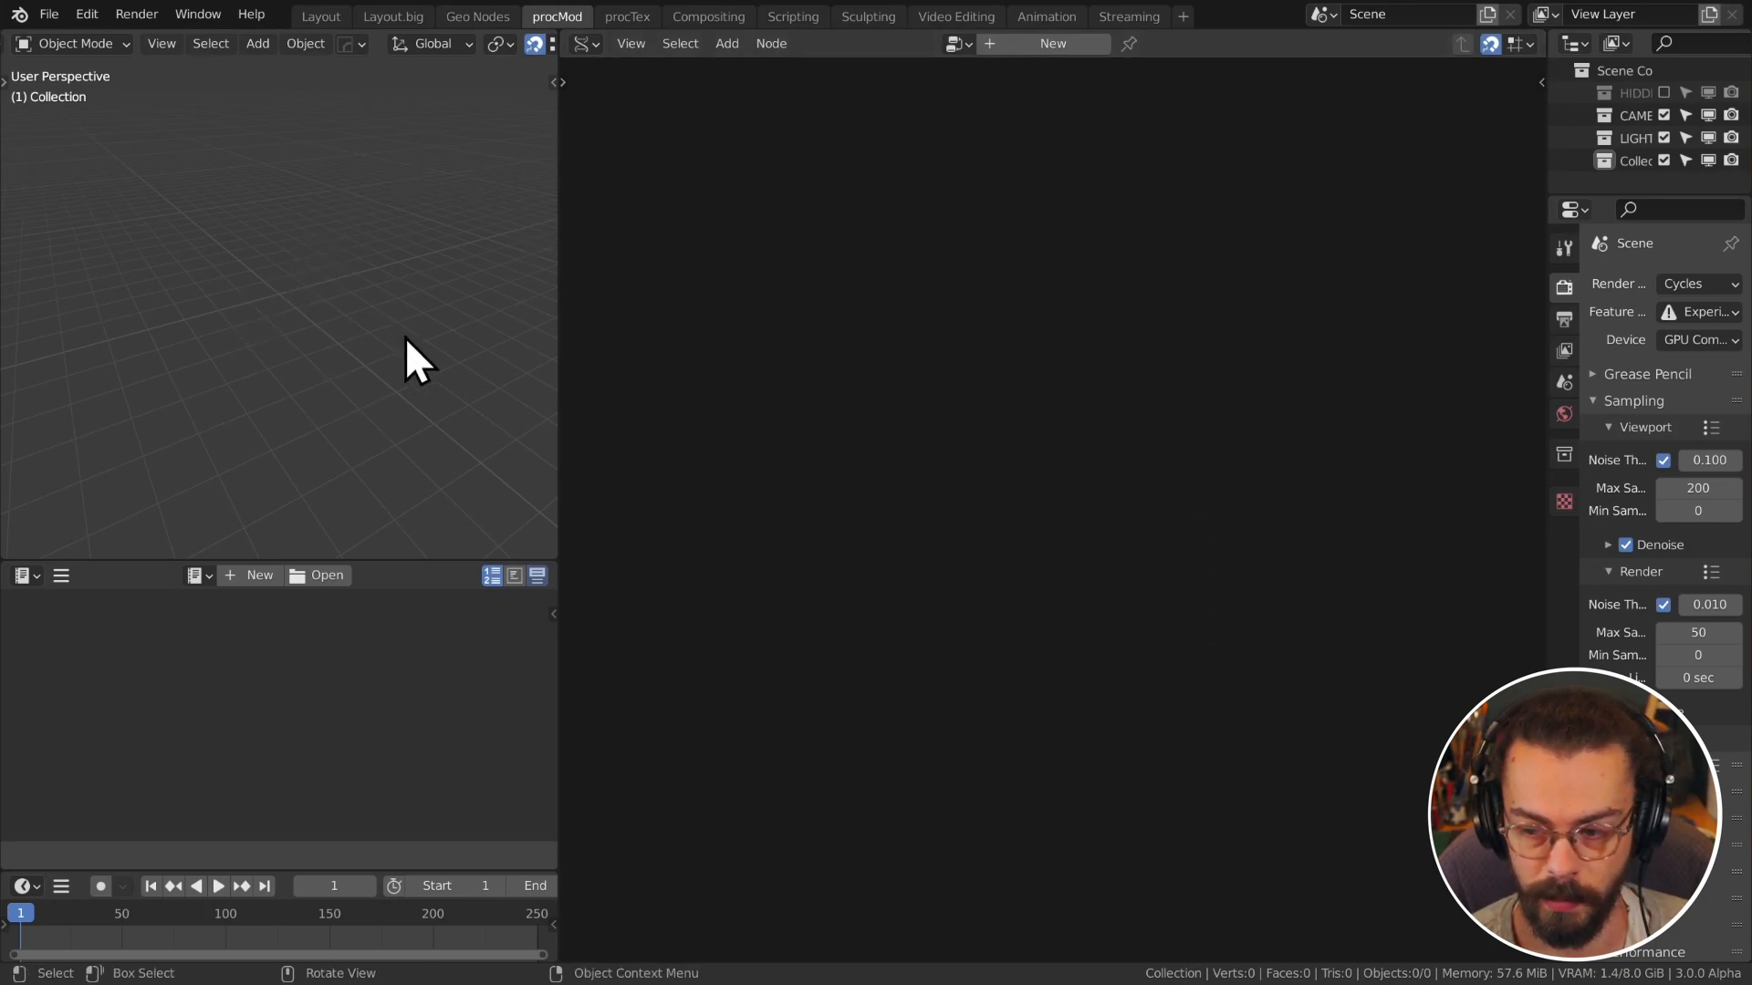
pyautogui.moveTo(228, 347); pyautogui.dragTo(307, 341, button='middle')
pyautogui.scroll(-8, 492, 46)
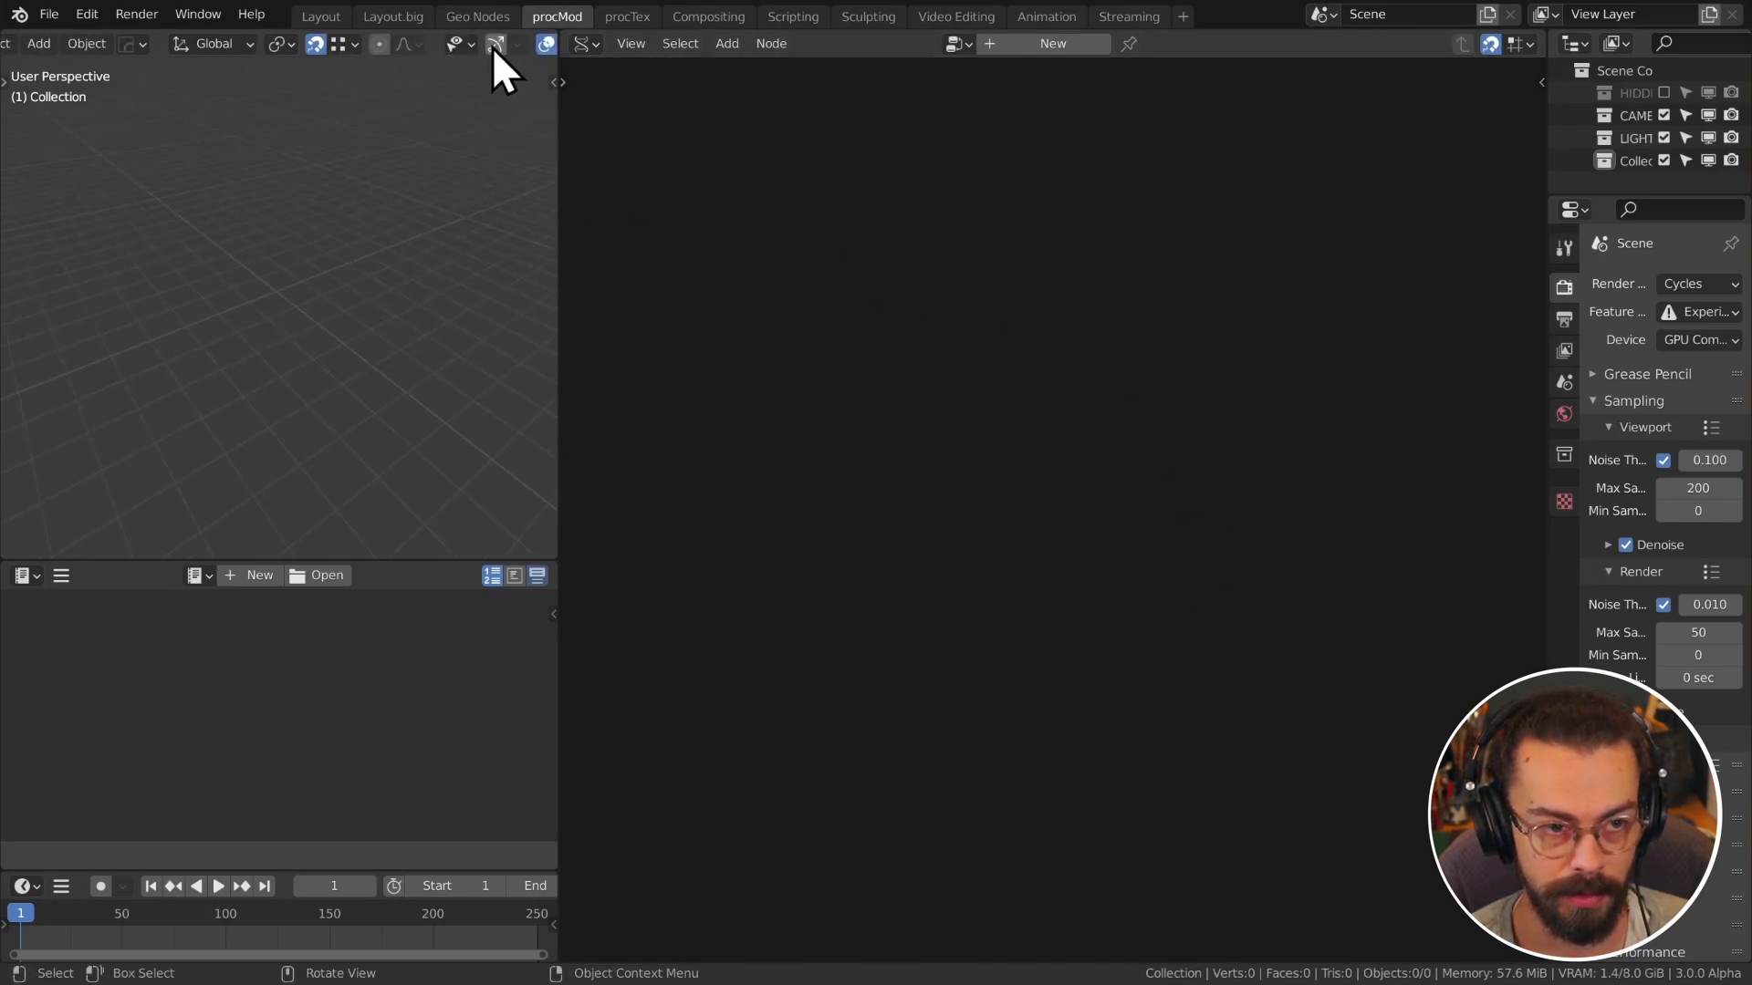
pyautogui.click(537, 44)
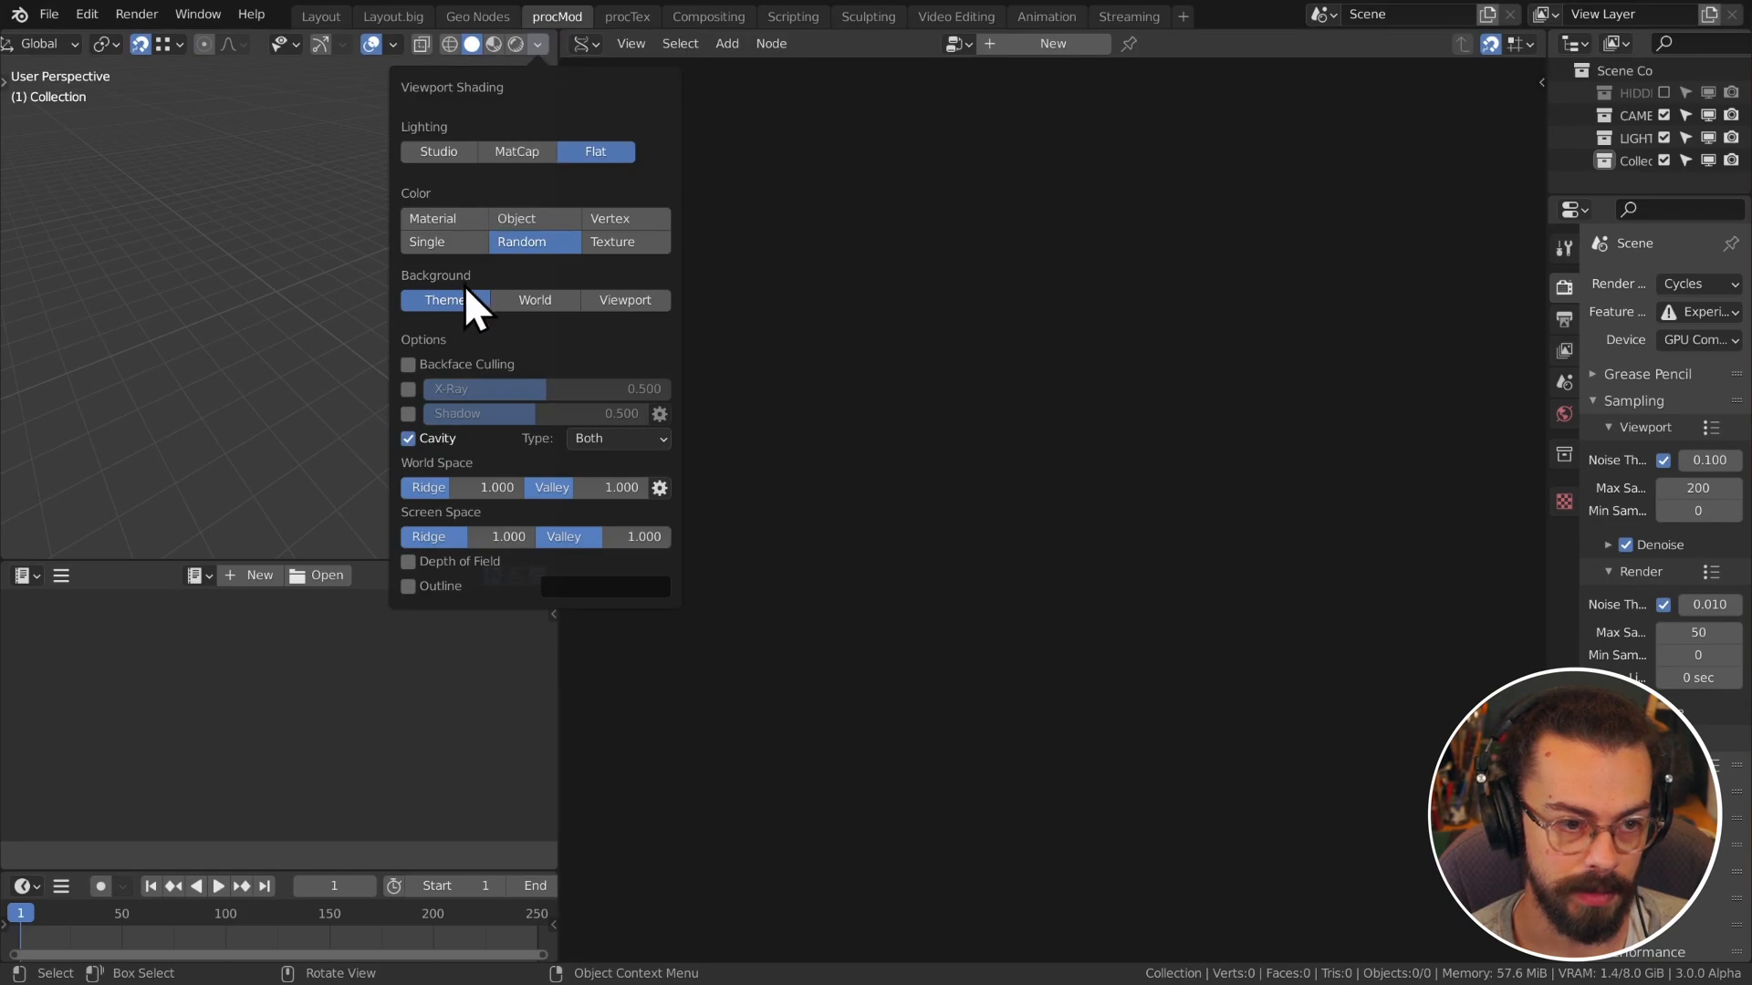
# Step: Create a new Sverchok node tree named Mushrooms
pyautogui.click(1043, 44)
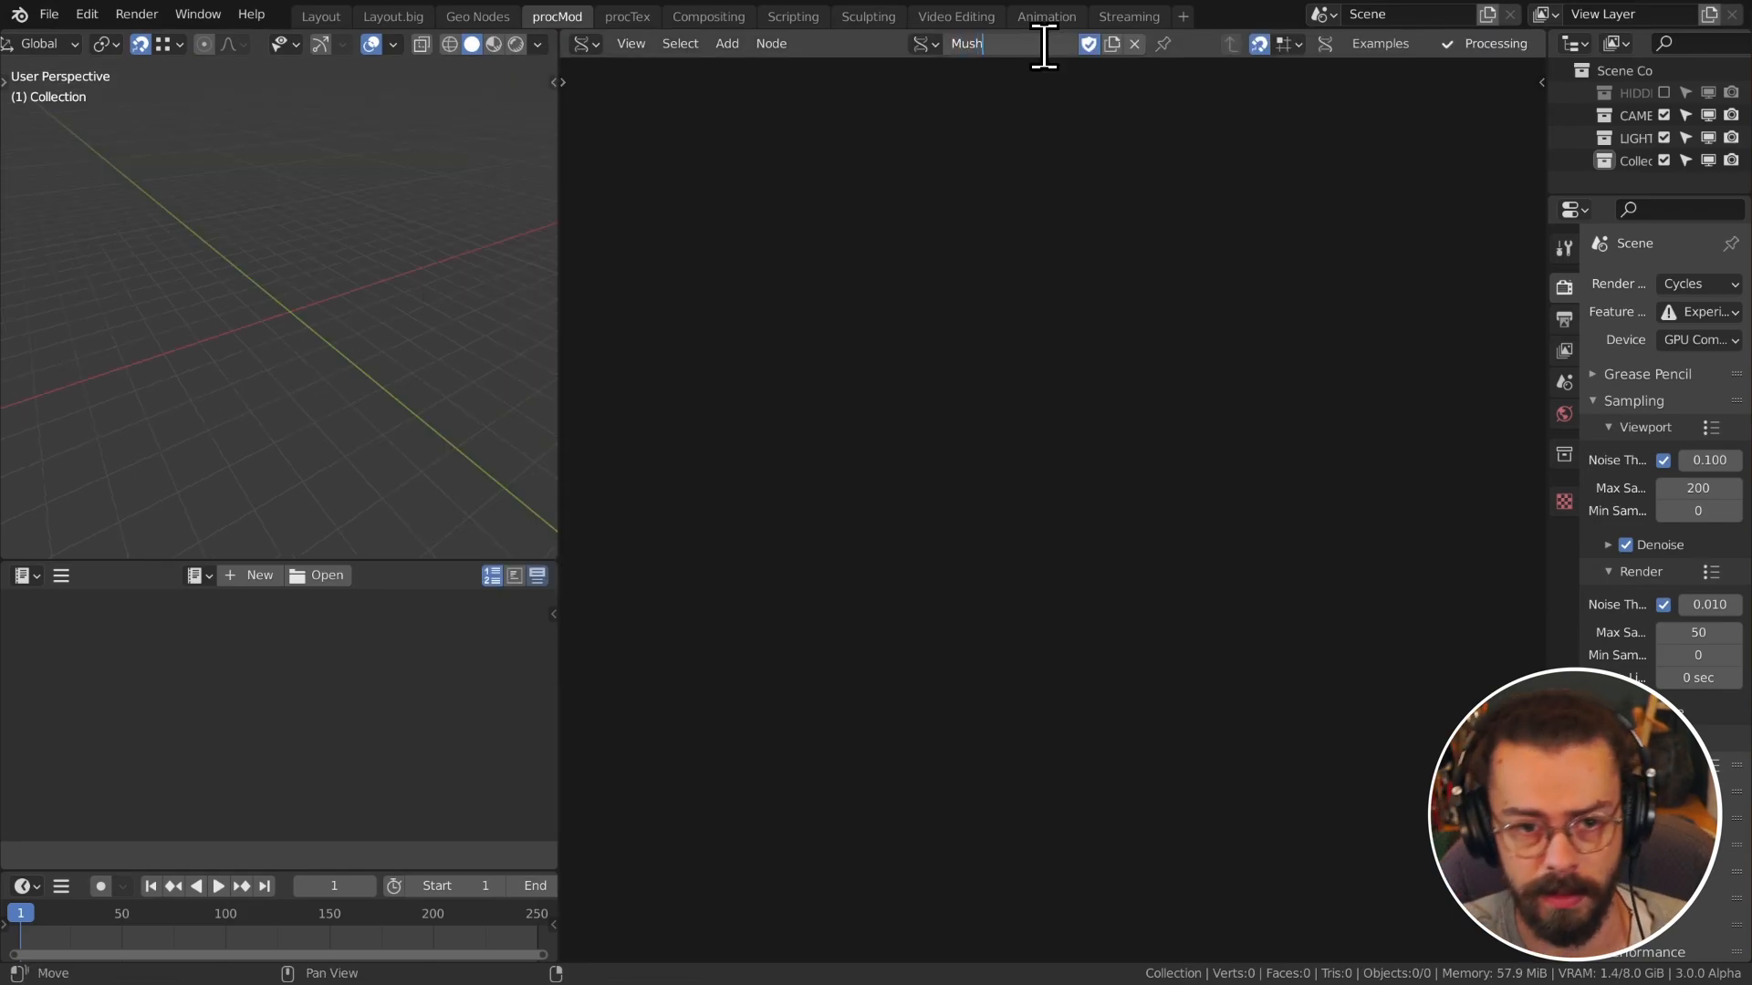
pyautogui.write('Mushrooms')
pyautogui.press('Return')
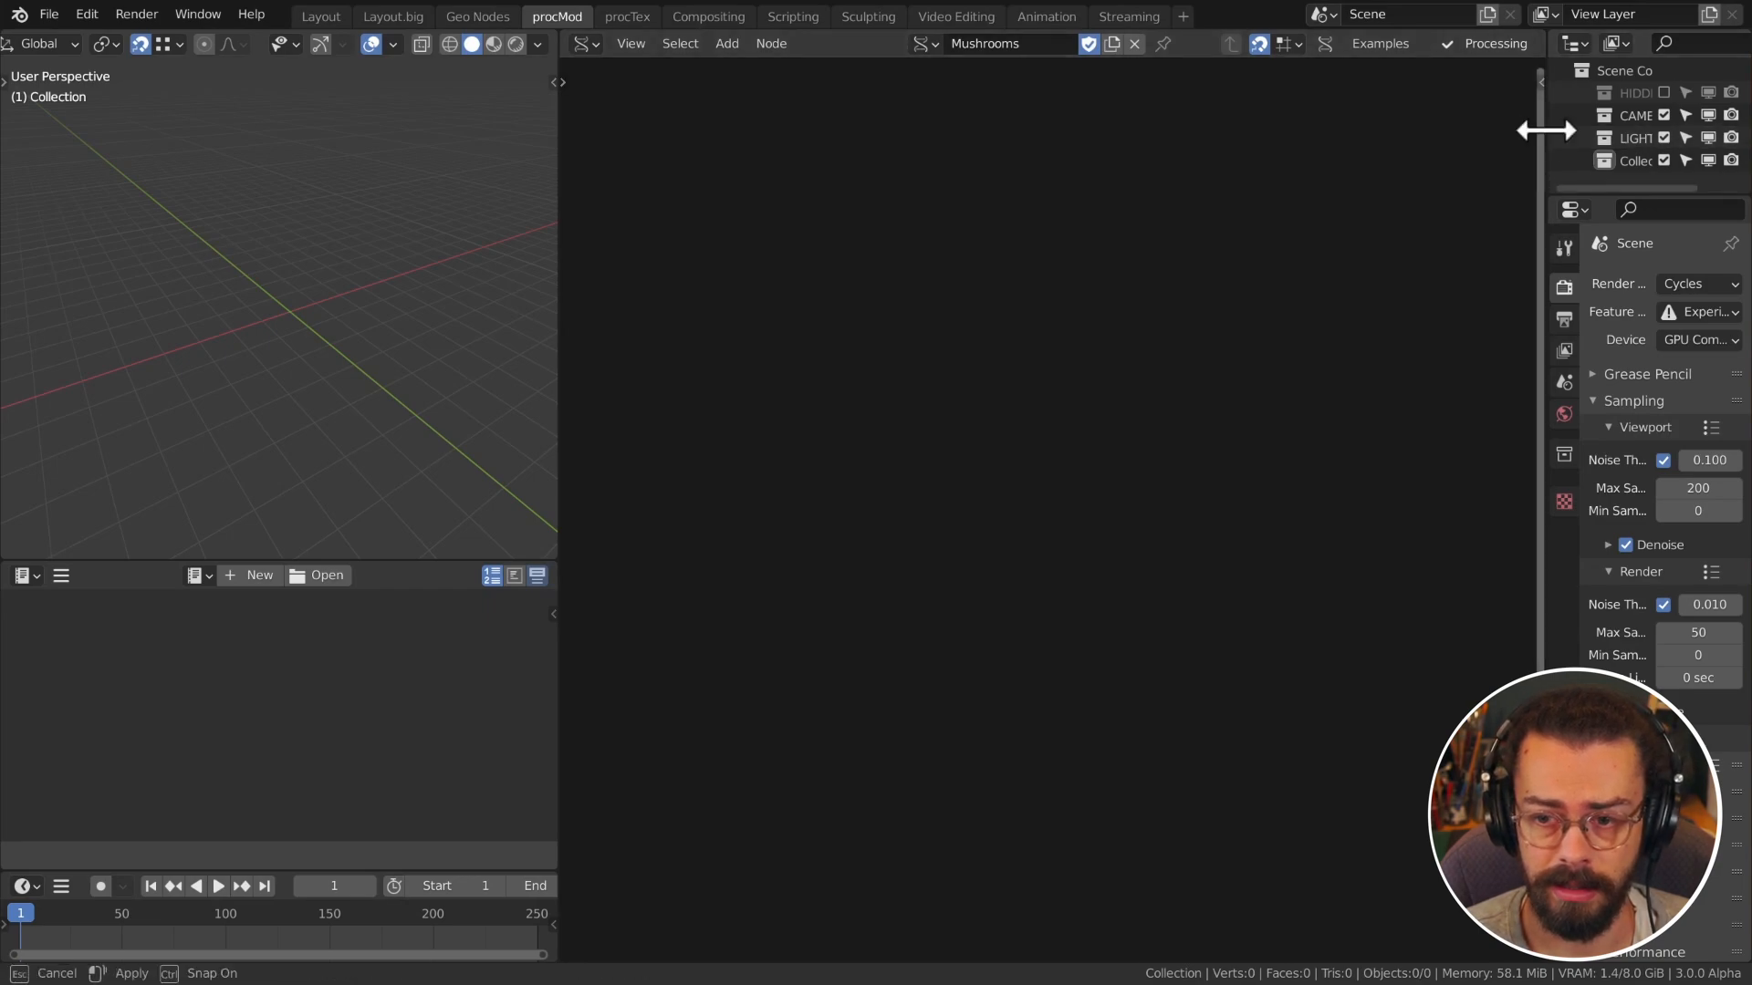
# Step: Enlarge the outliner area and rename the collection "Collection" to INPUT CURVES
pyautogui.moveTo(1544, 137); pyautogui.dragTo(1414, 151)
pyautogui.moveTo(1475, 203); pyautogui.dragTo(1476, 330)
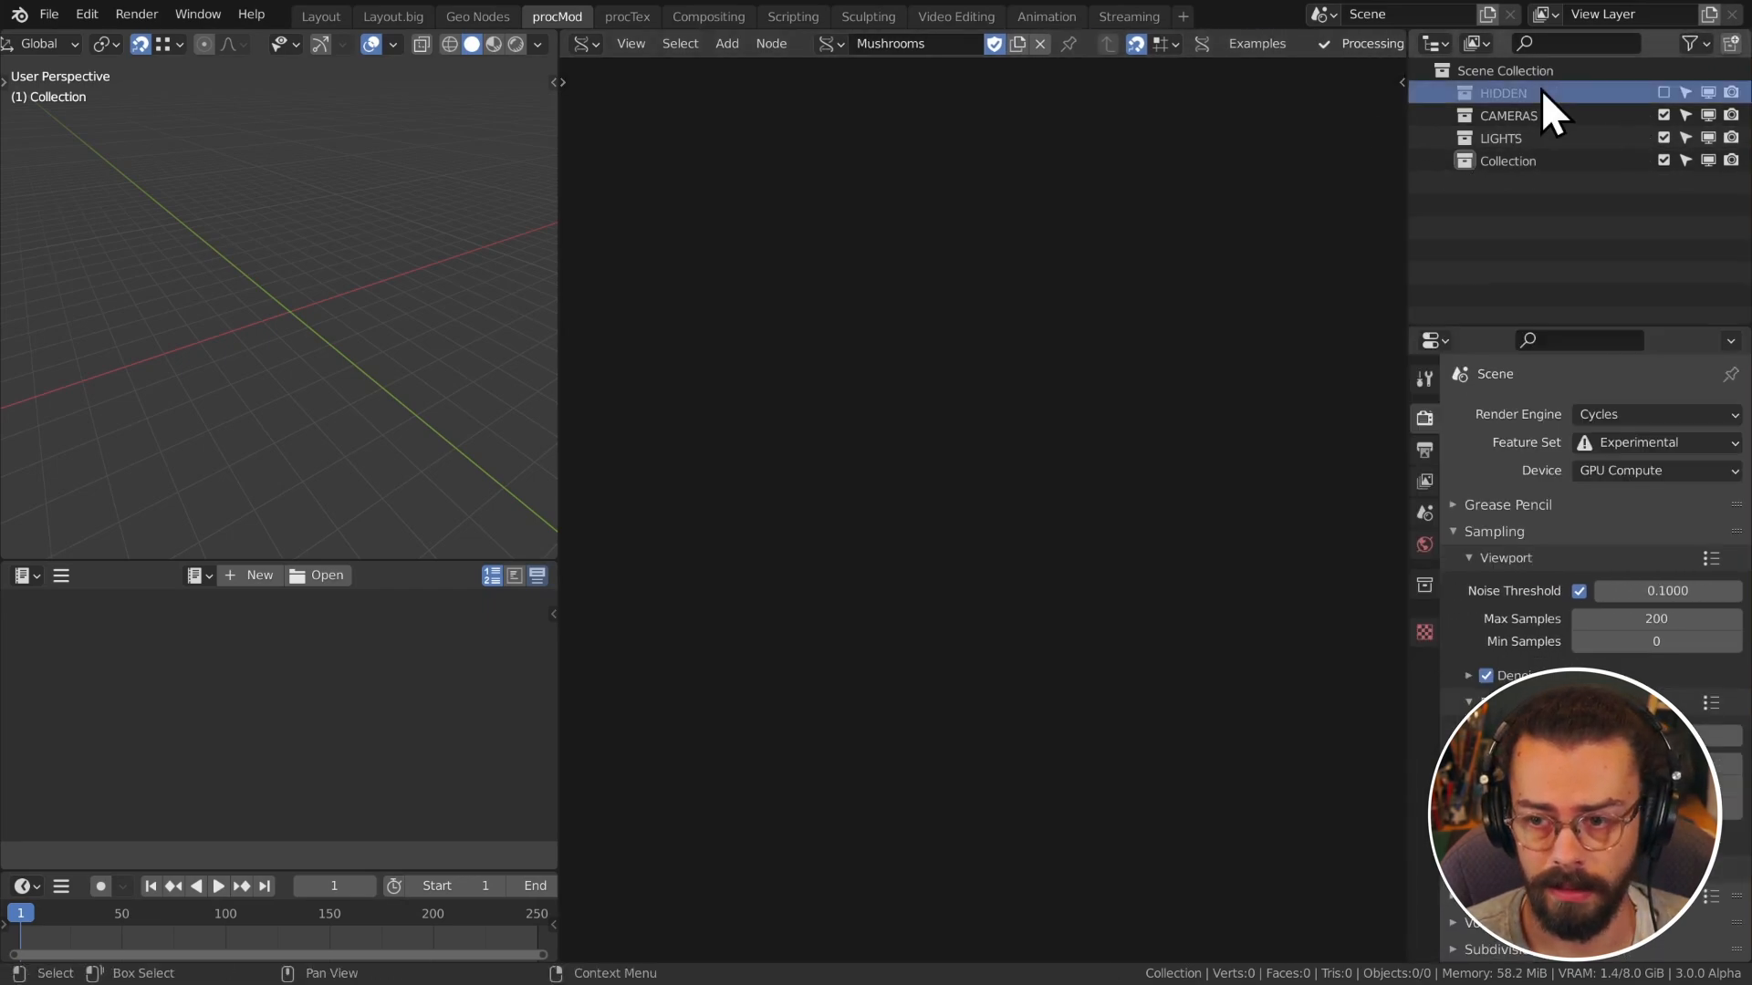
pyautogui.click(1529, 164)
pyautogui.doubleClick(1525, 162)
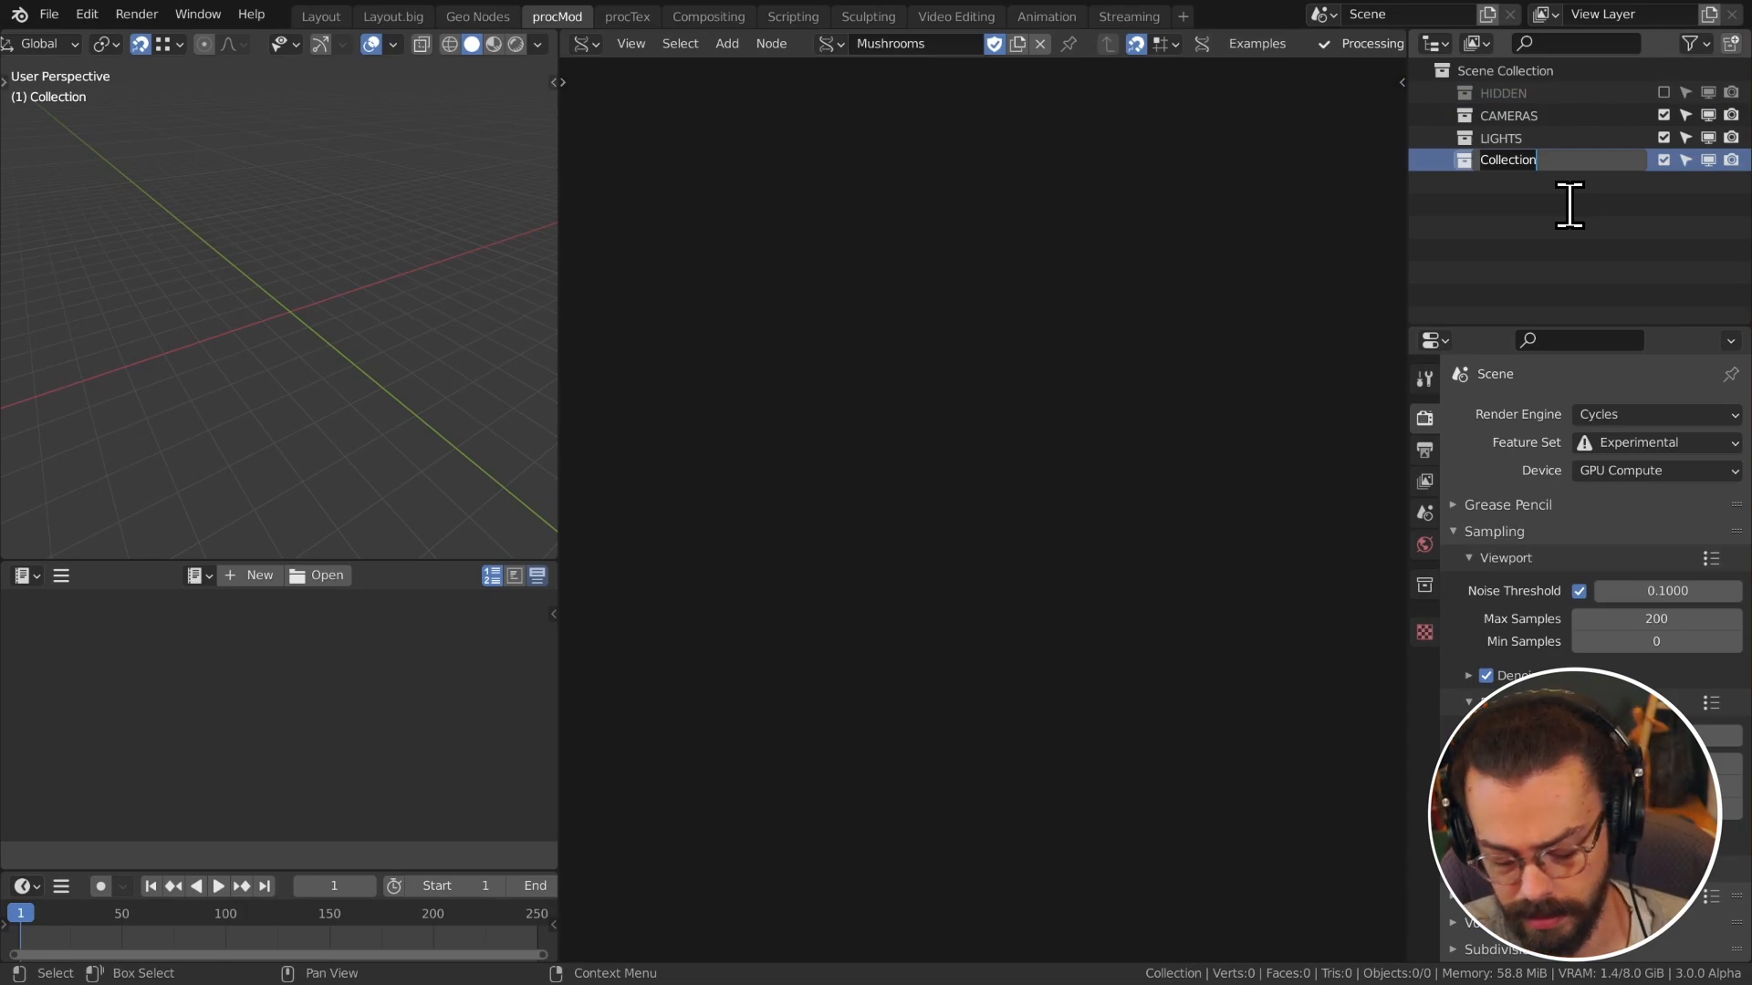
pyautogui.write('INPUT CURV')
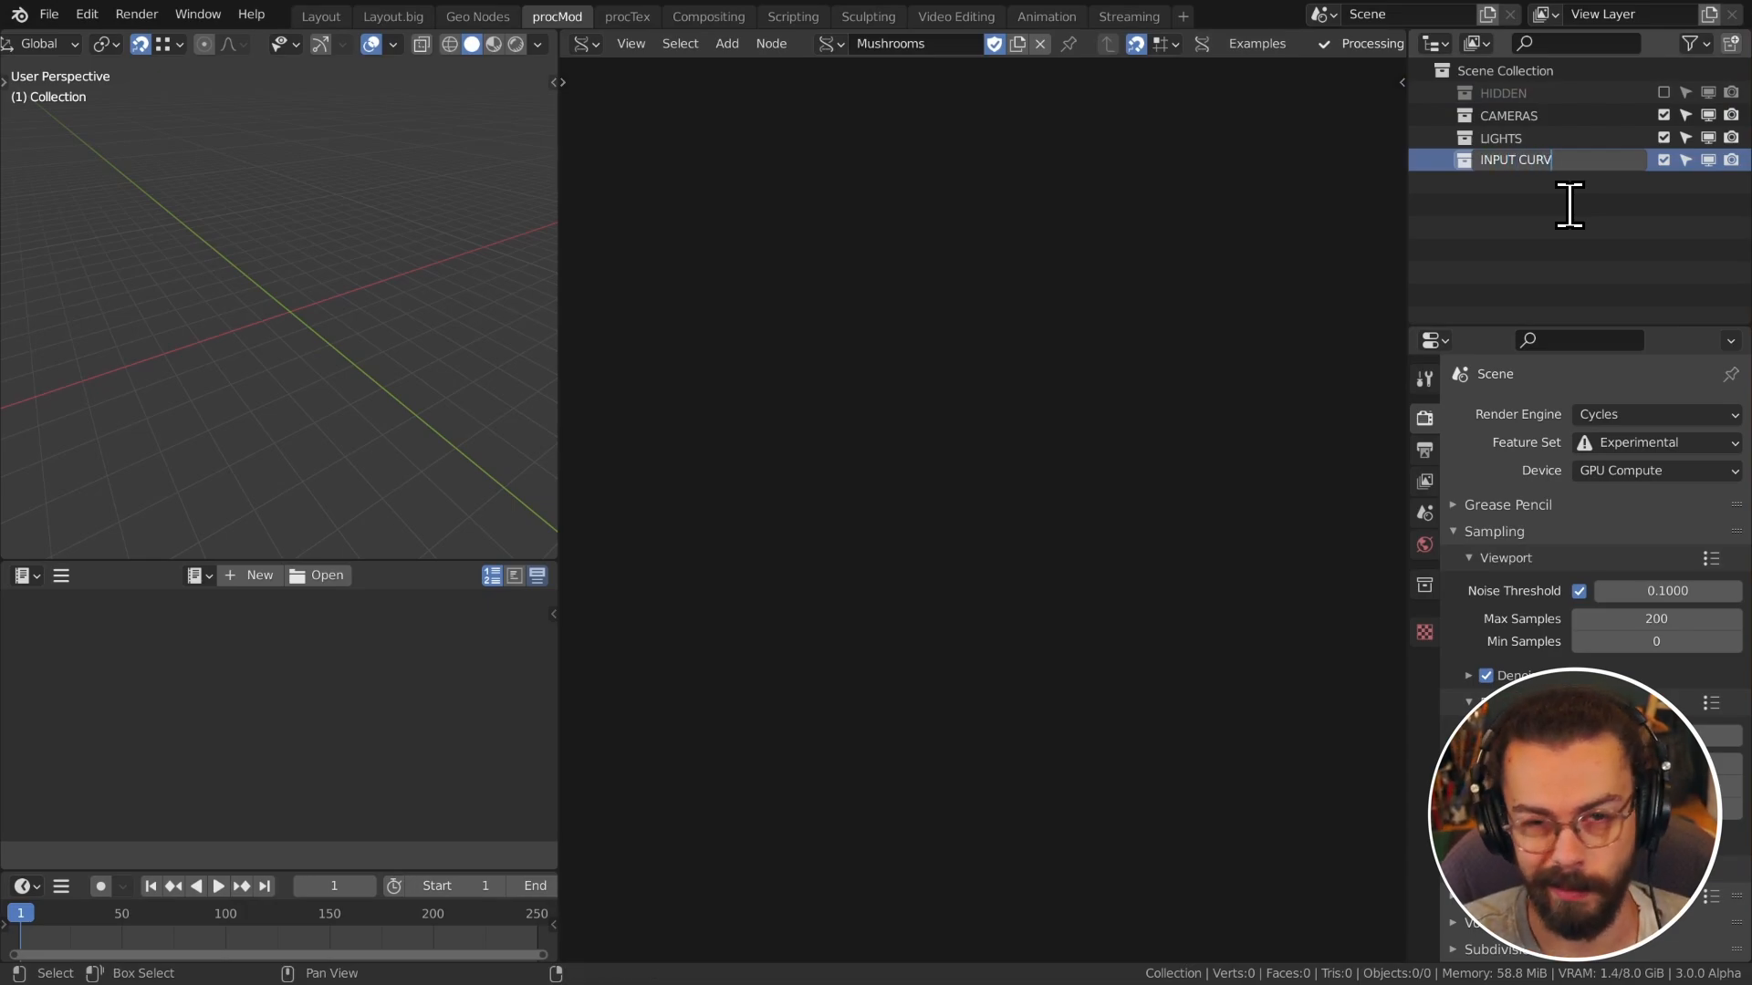
pyautogui.write('ES')
pyautogui.press('Return')
# Step: Add a new collection directly under the Scene Collection and name it SV OUTPUT
pyautogui.click(1731, 43)
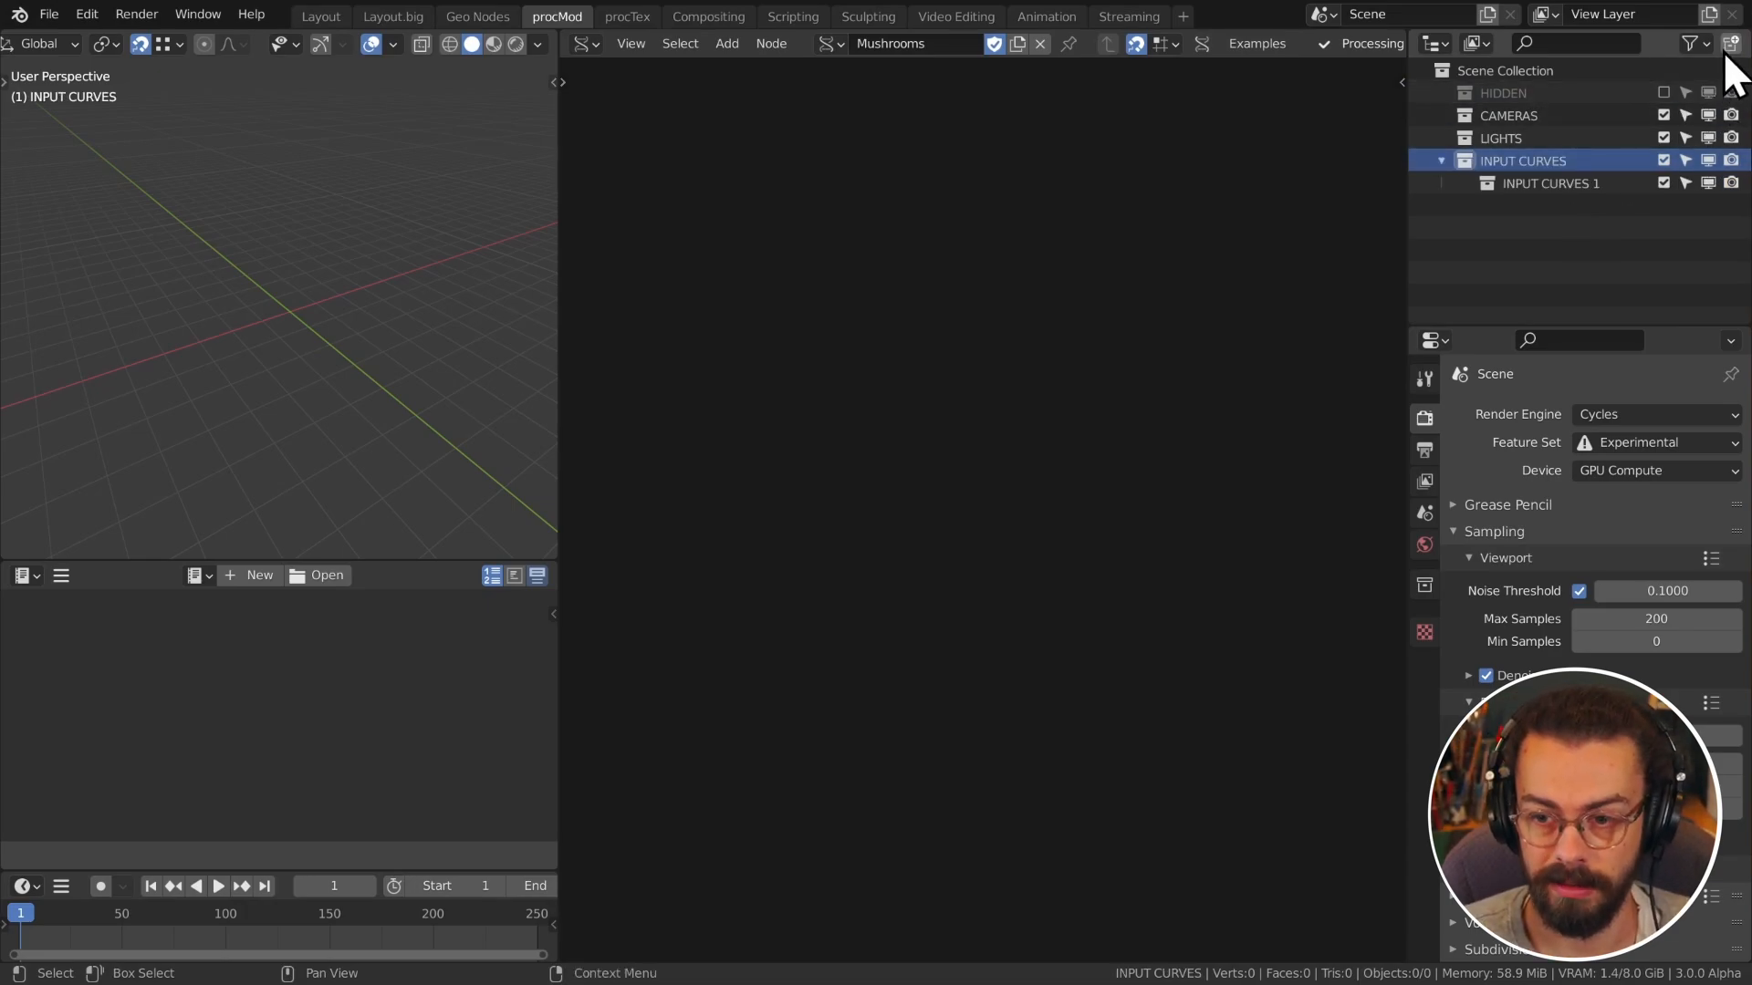
pyautogui.moveTo(1568, 180); pyautogui.dragTo(1540, 71)
pyautogui.doubleClick(1525, 186)
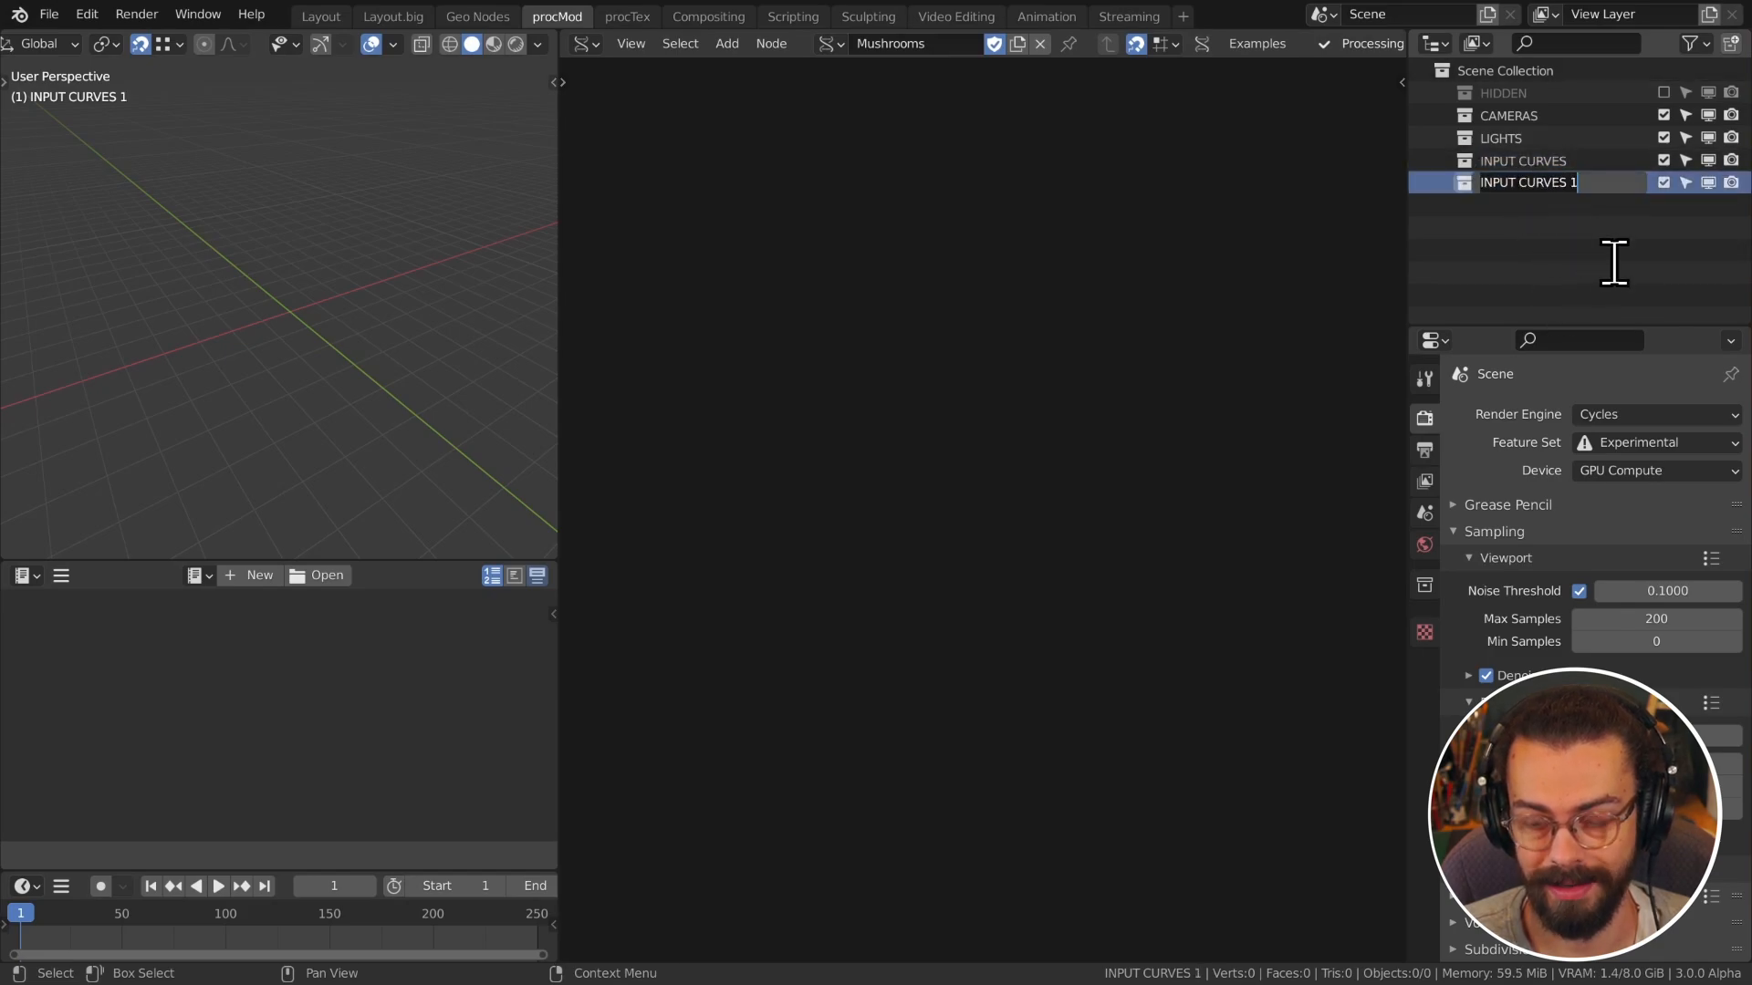
pyautogui.write('SV OUTPUT')
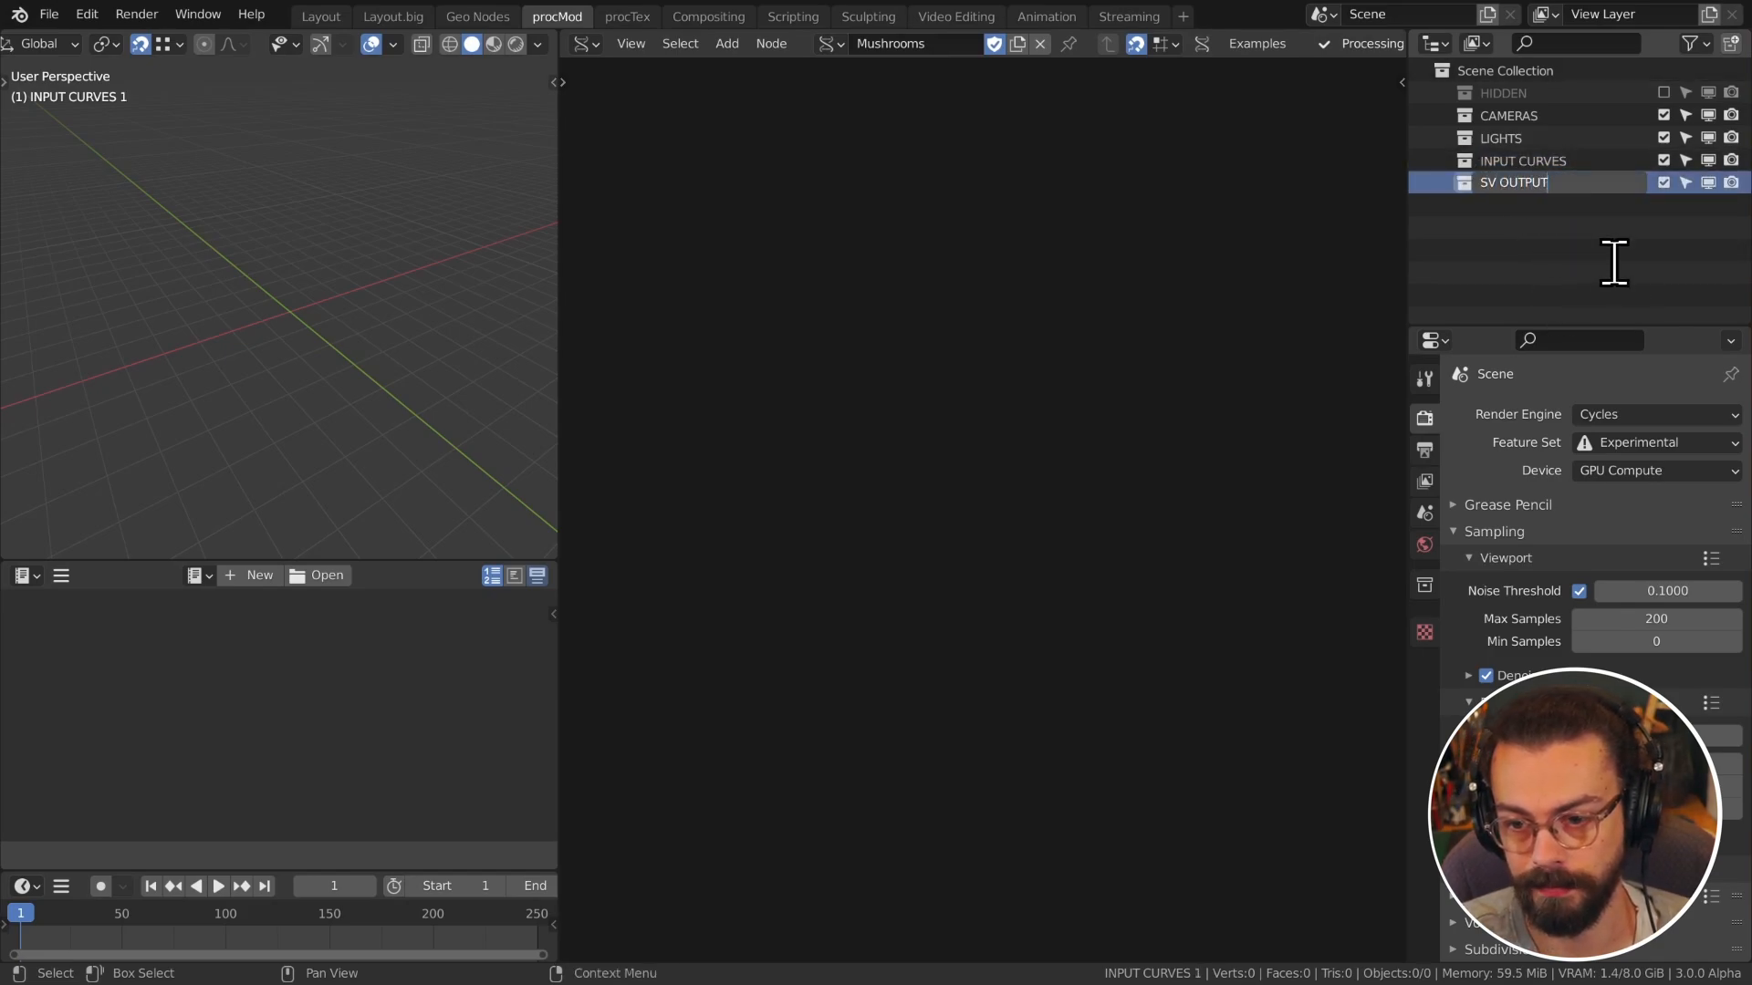
pyautogui.press('Return')
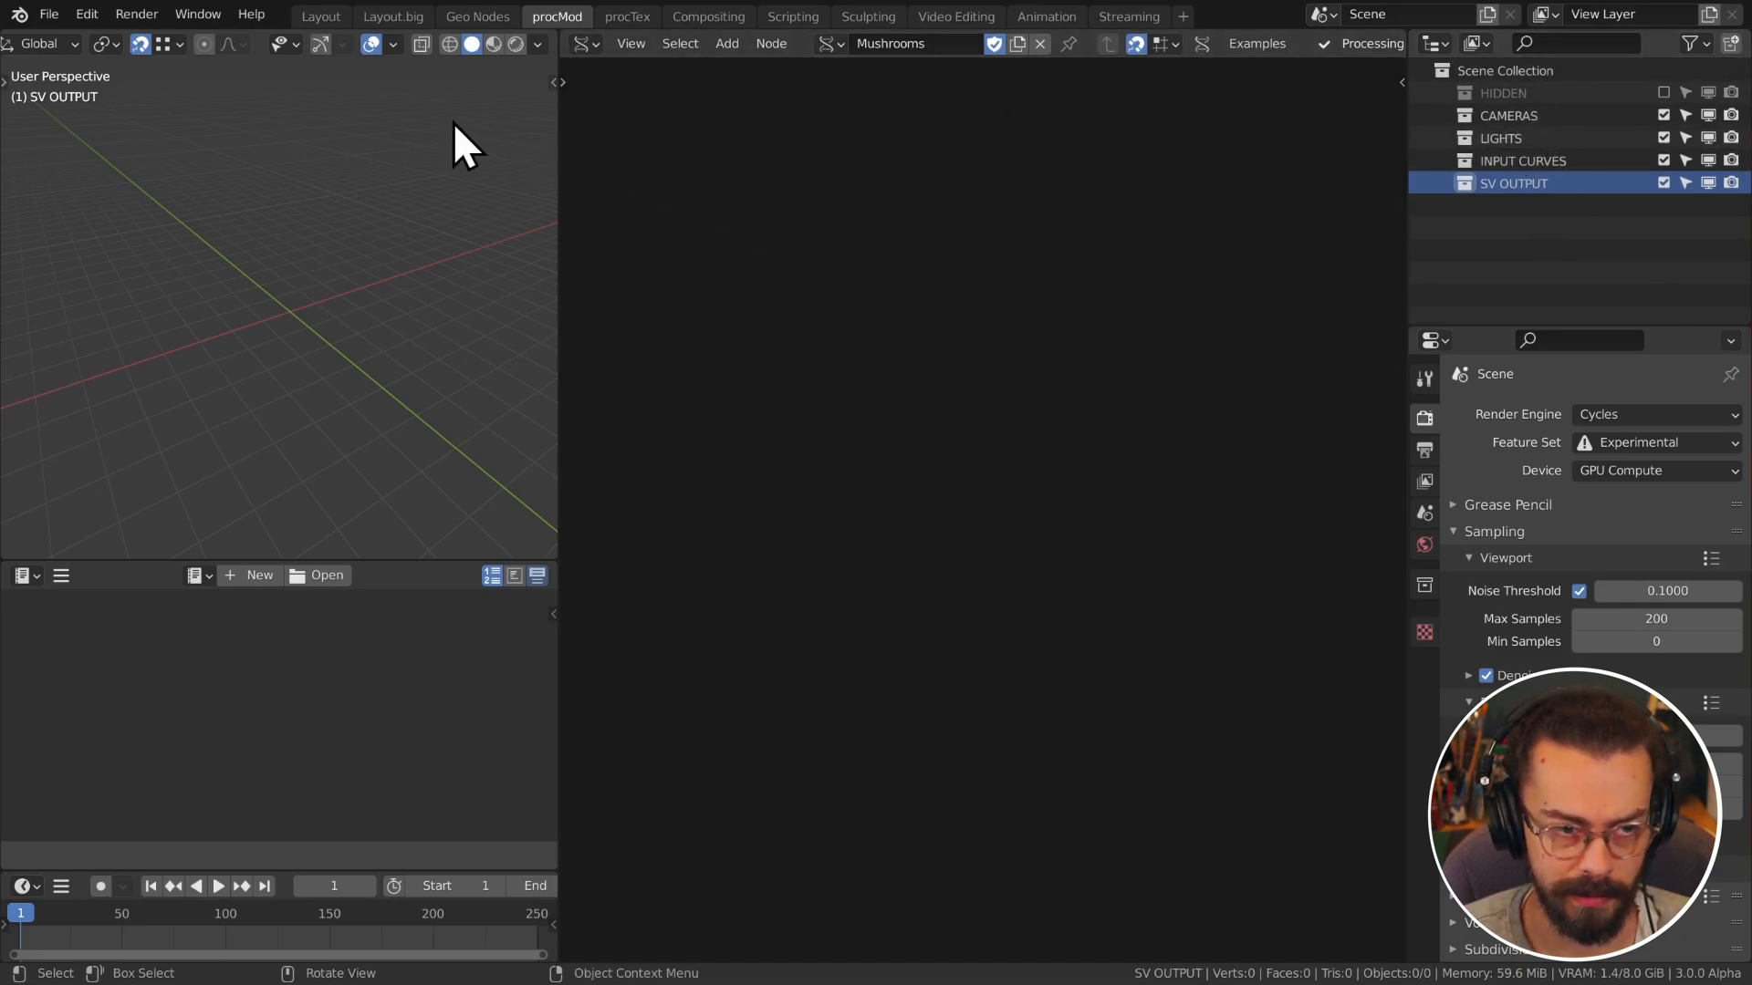
# Step: Add a Bezier circle to the INPUT CURVES collection
pyautogui.click(1514, 162)
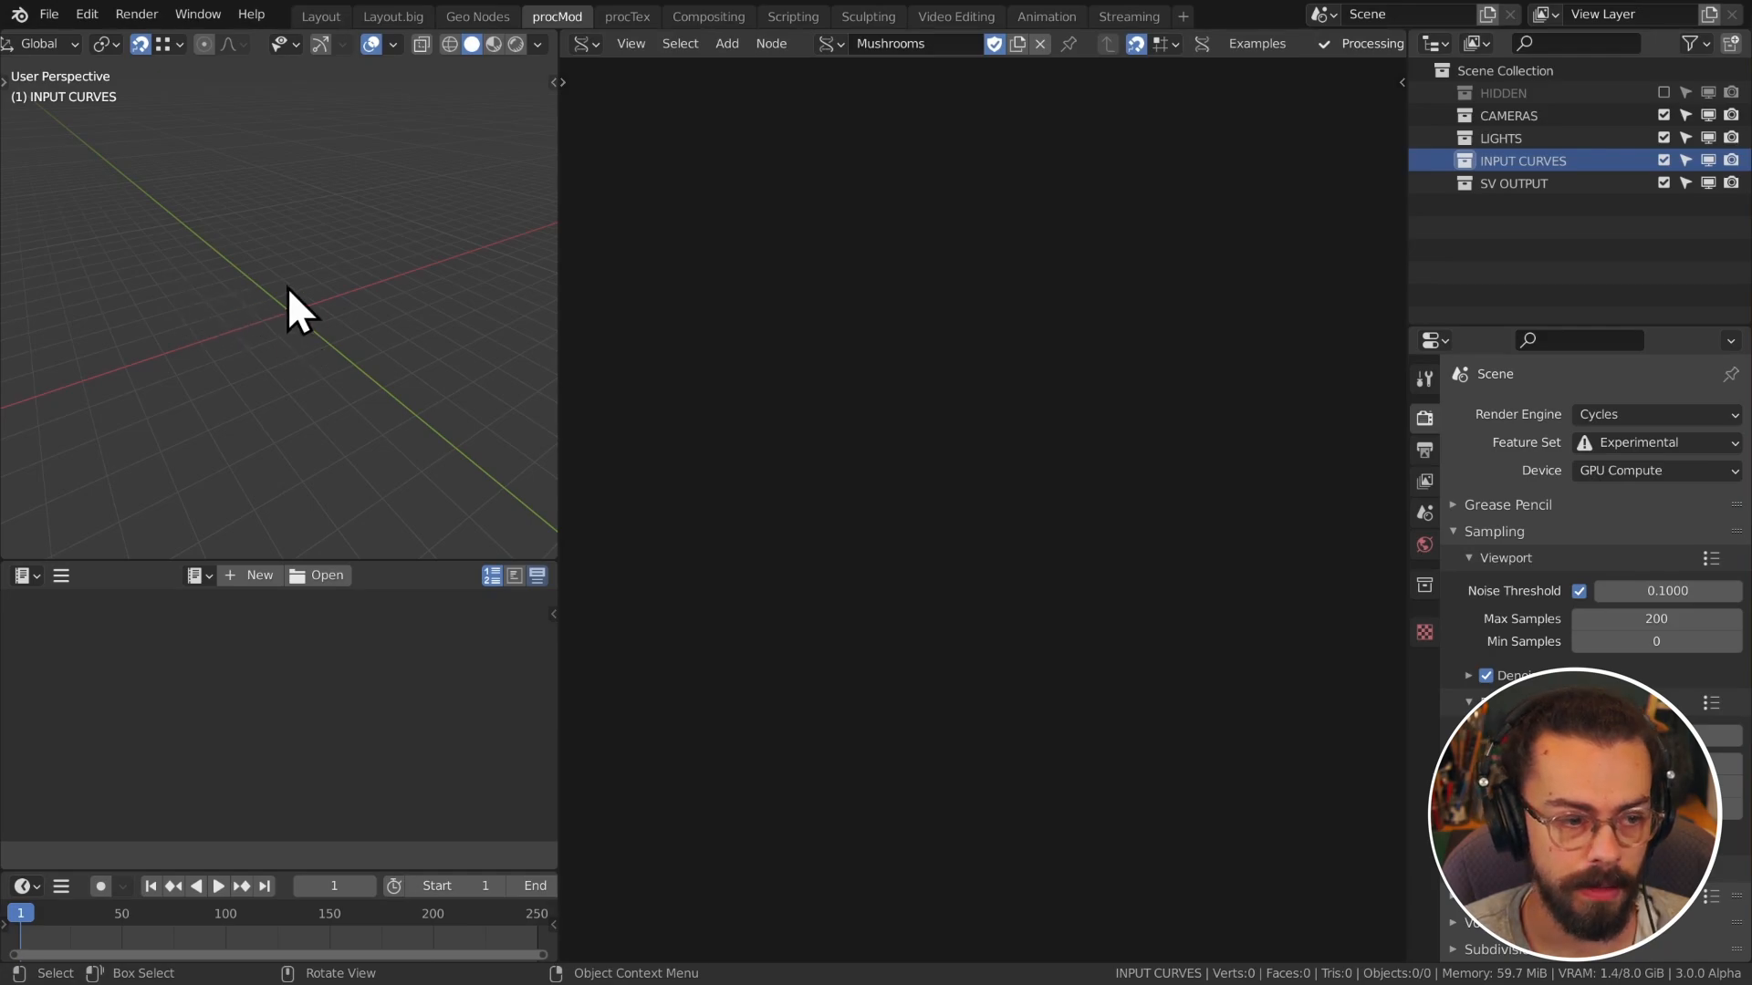
pyautogui.hotkey('shift', 'a')
pyautogui.moveTo(287, 287)
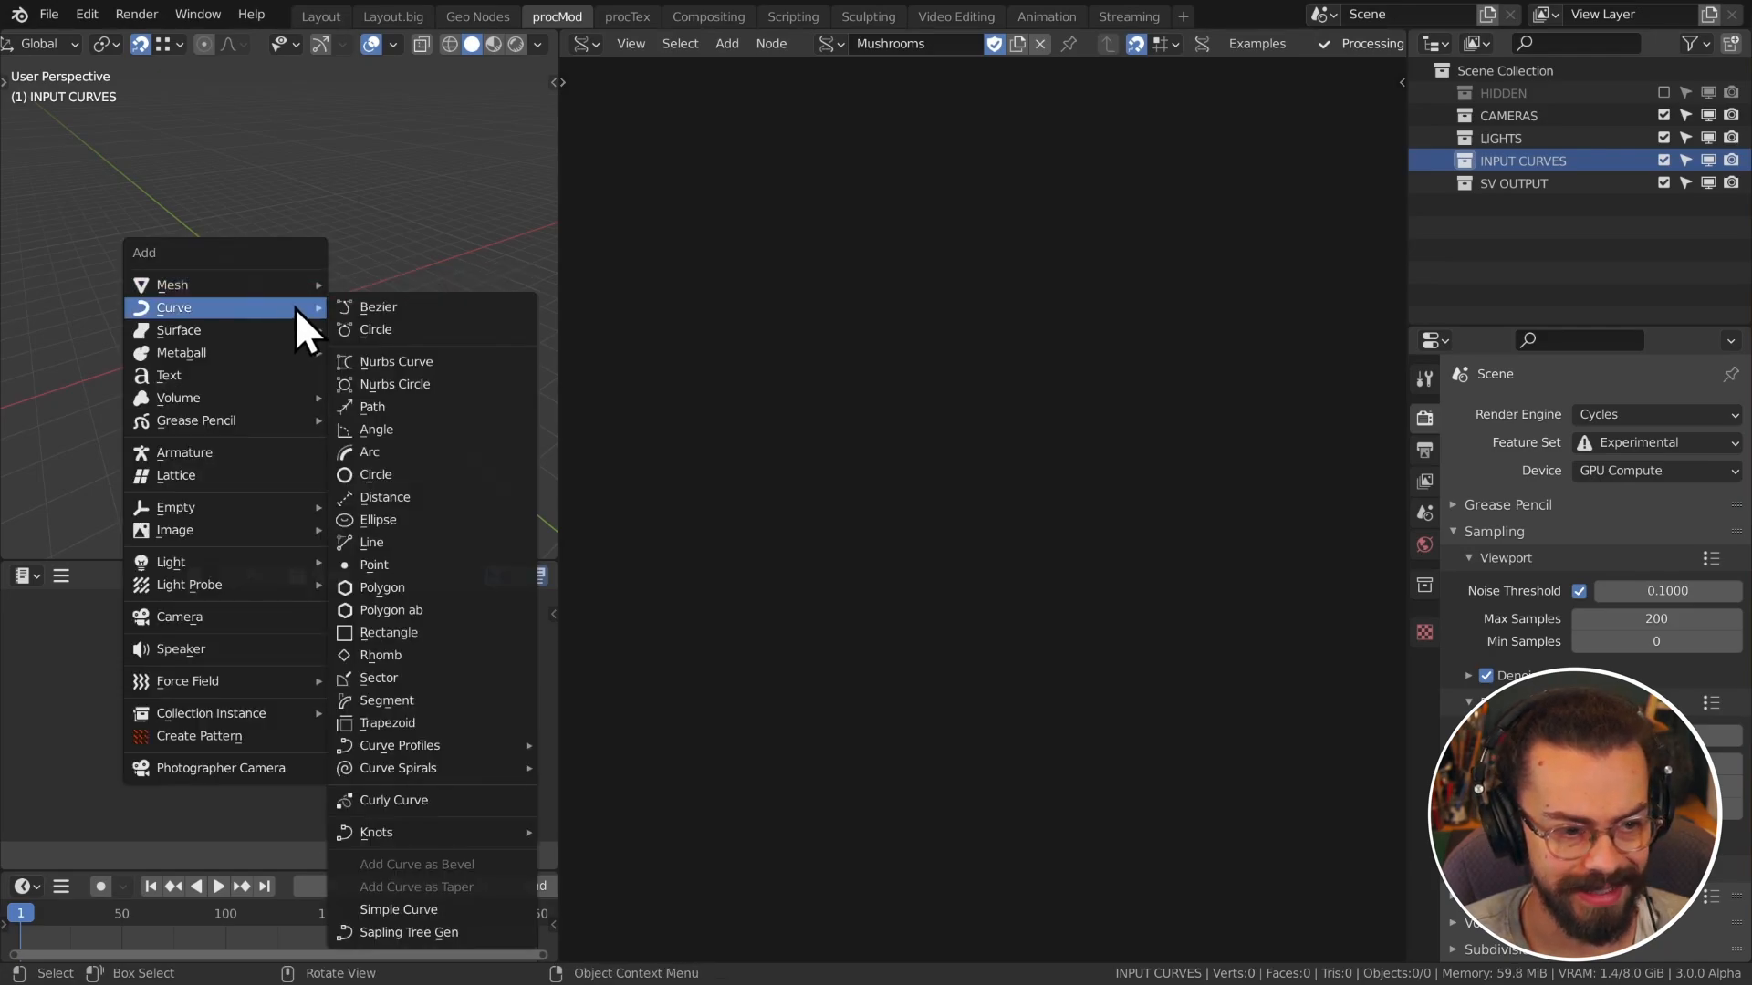
pyautogui.click(436, 328)
pyautogui.scroll(6, 290, 319)
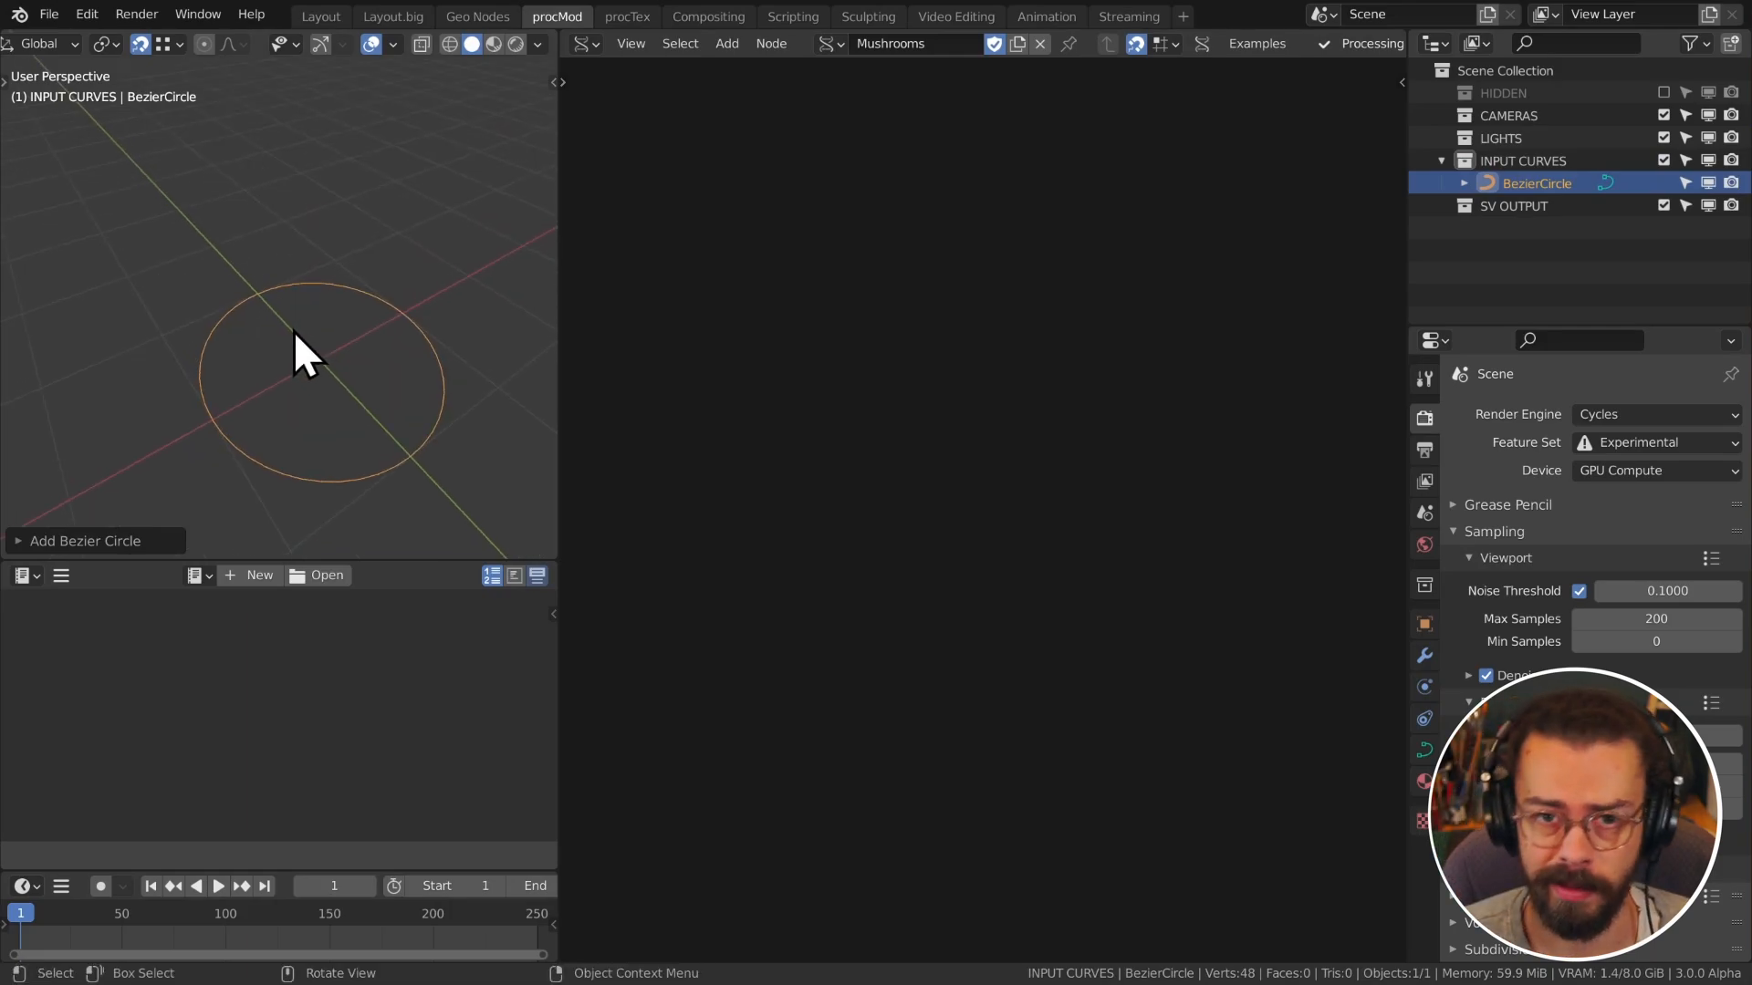
# Step: Enable the Screencast Keys display in the 3D viewport
pyautogui.press('n')
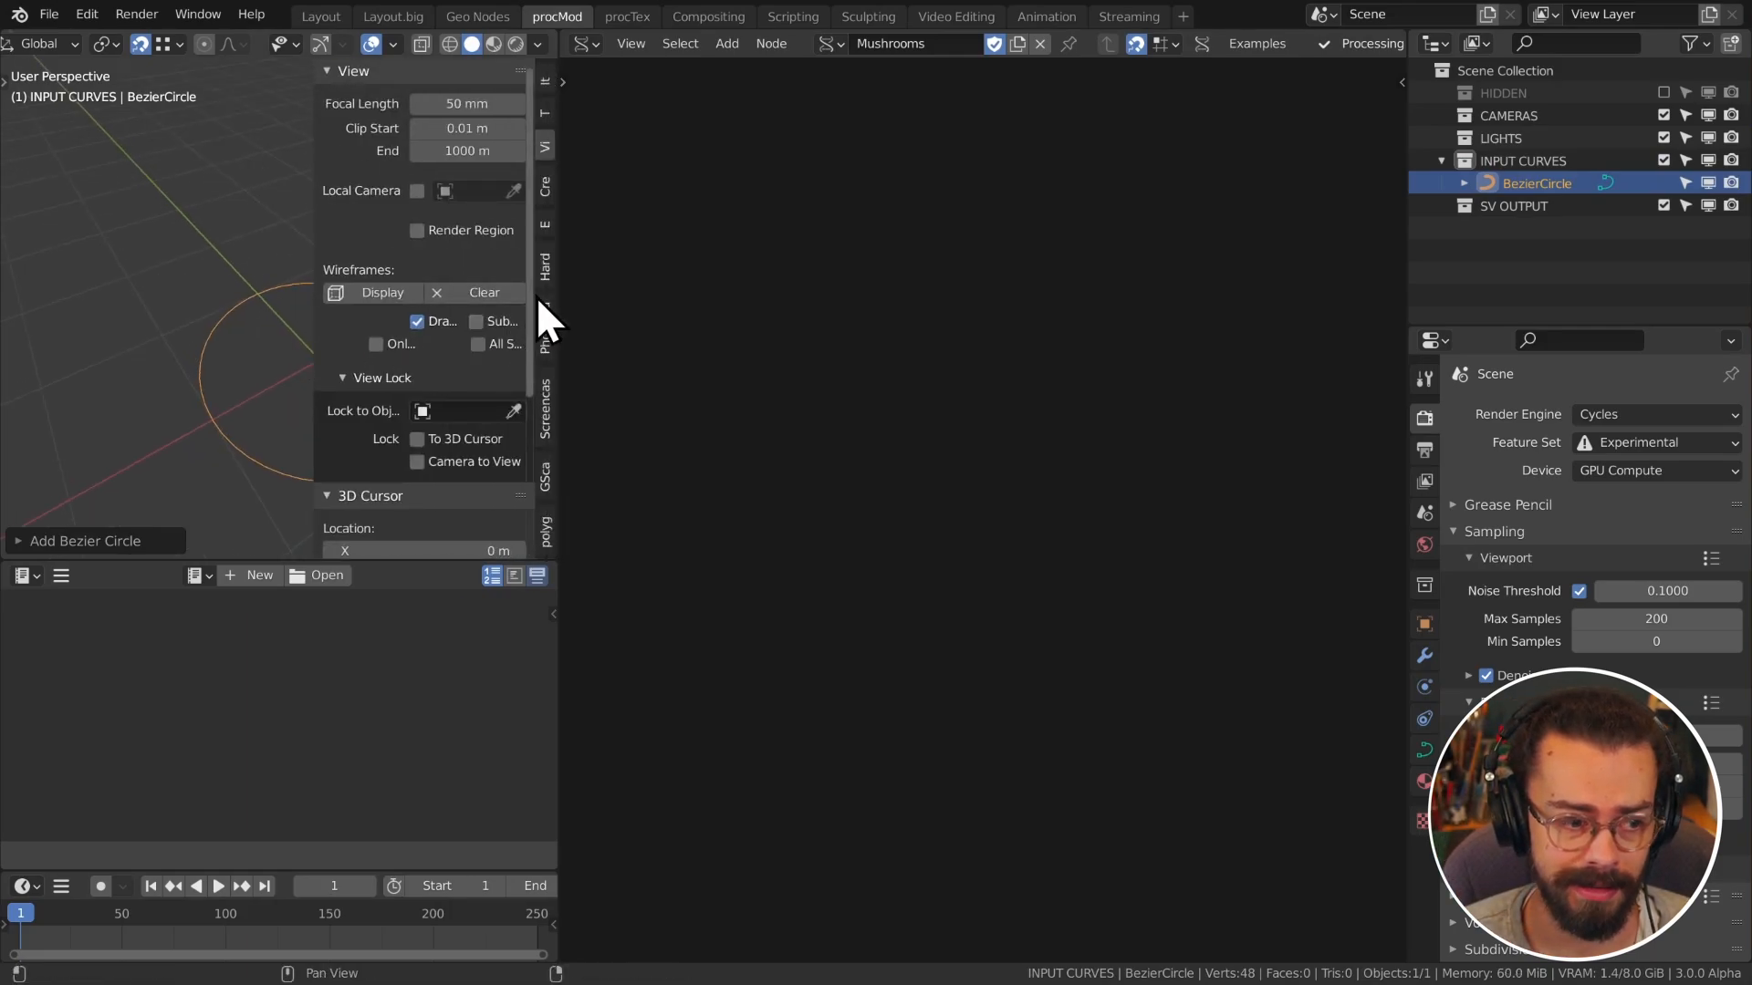
pyautogui.click(542, 390)
pyautogui.click(339, 73)
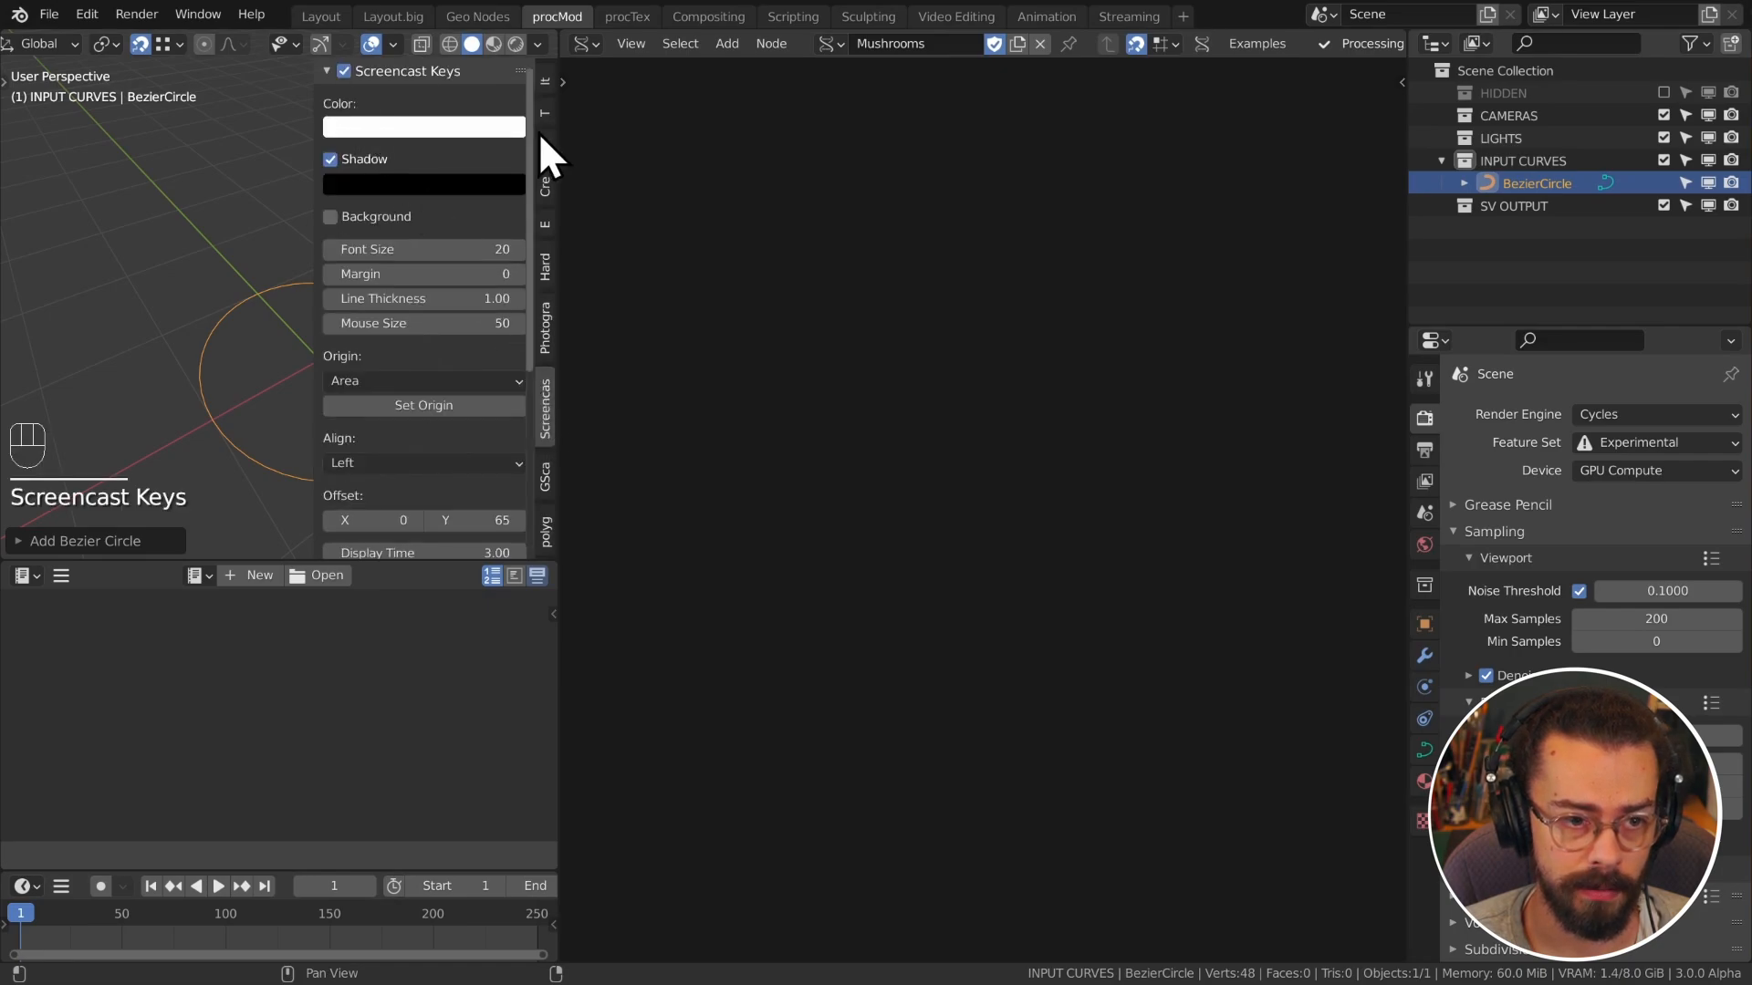
# Step: Set the Bezier circle's X and Y dimensions to 0.02 m
pyautogui.click(545, 81)
pyautogui.moveTo(434, 427); pyautogui.dragTo(436, 448)
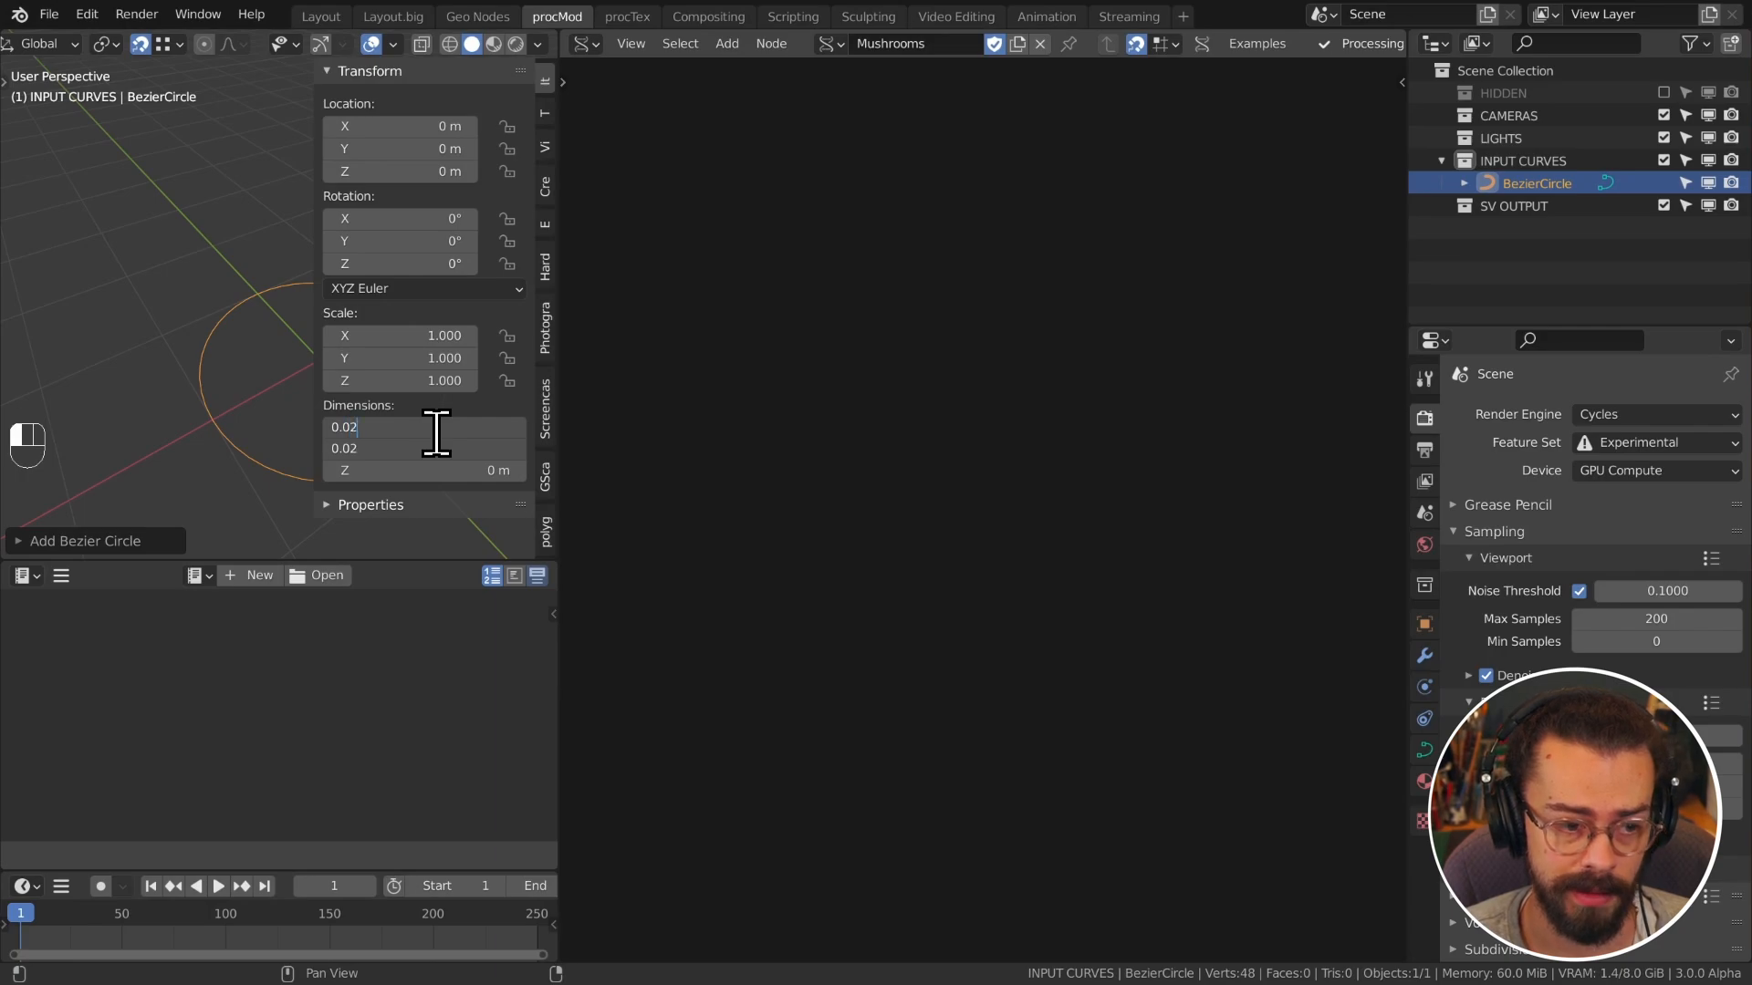
pyautogui.press('Return')
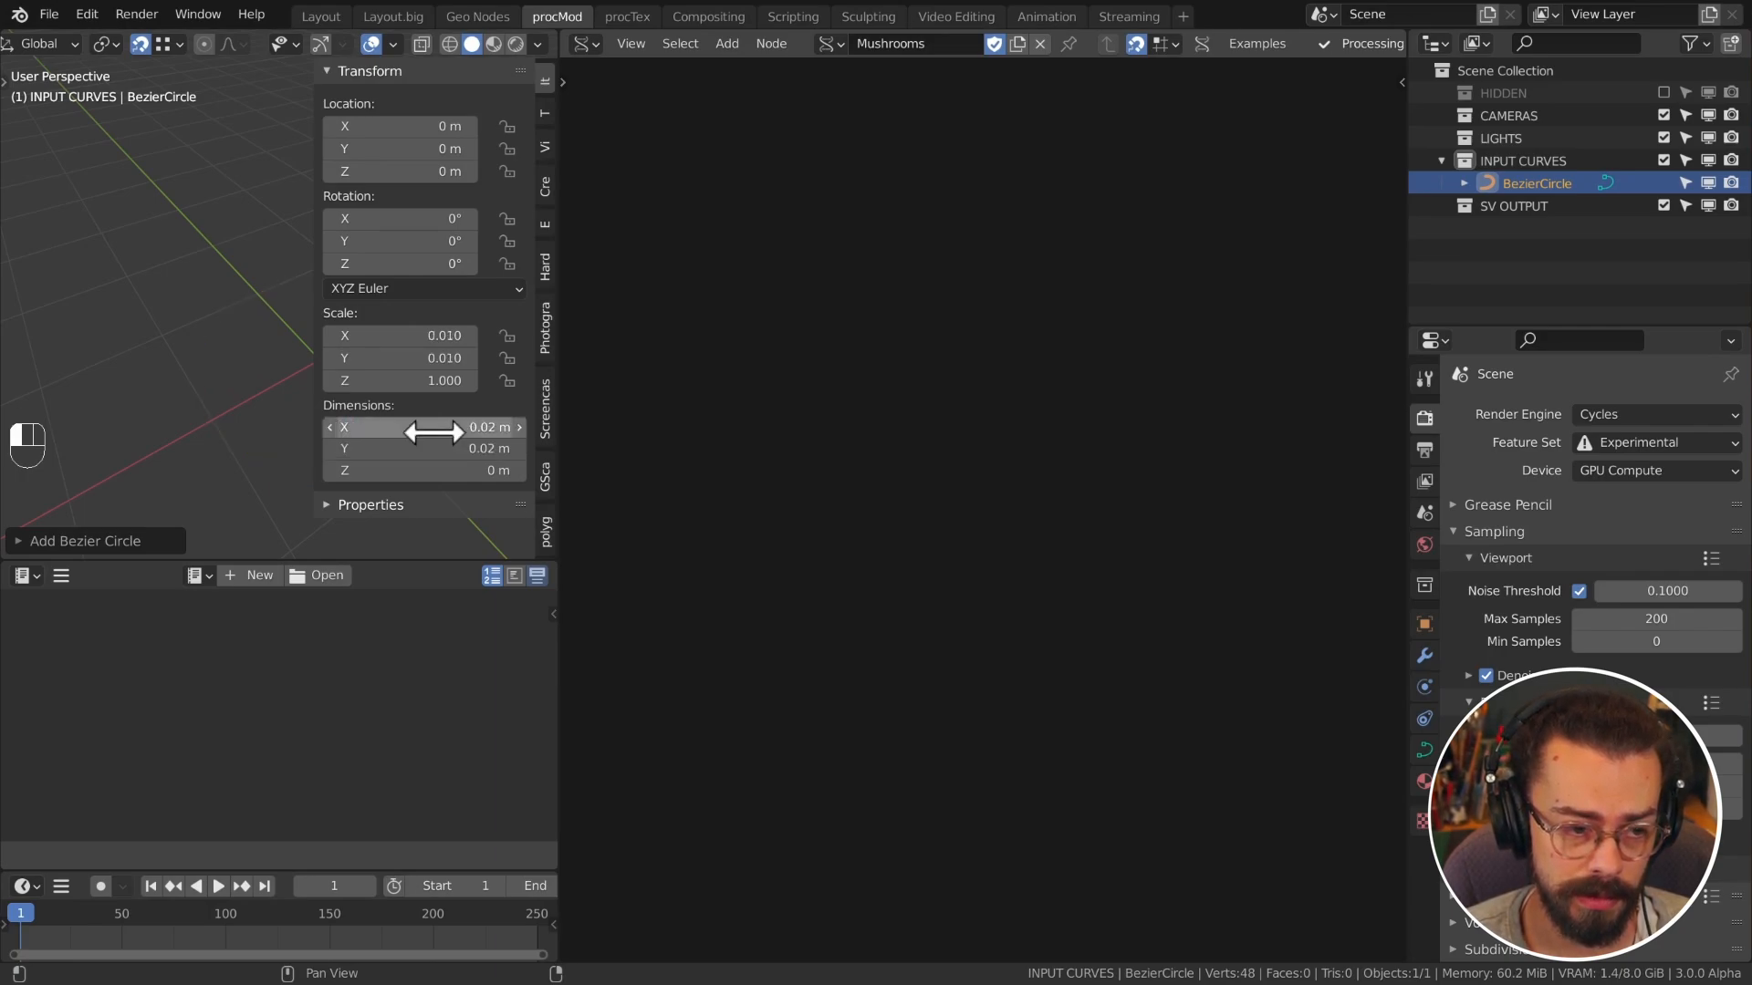
pyautogui.press('n')
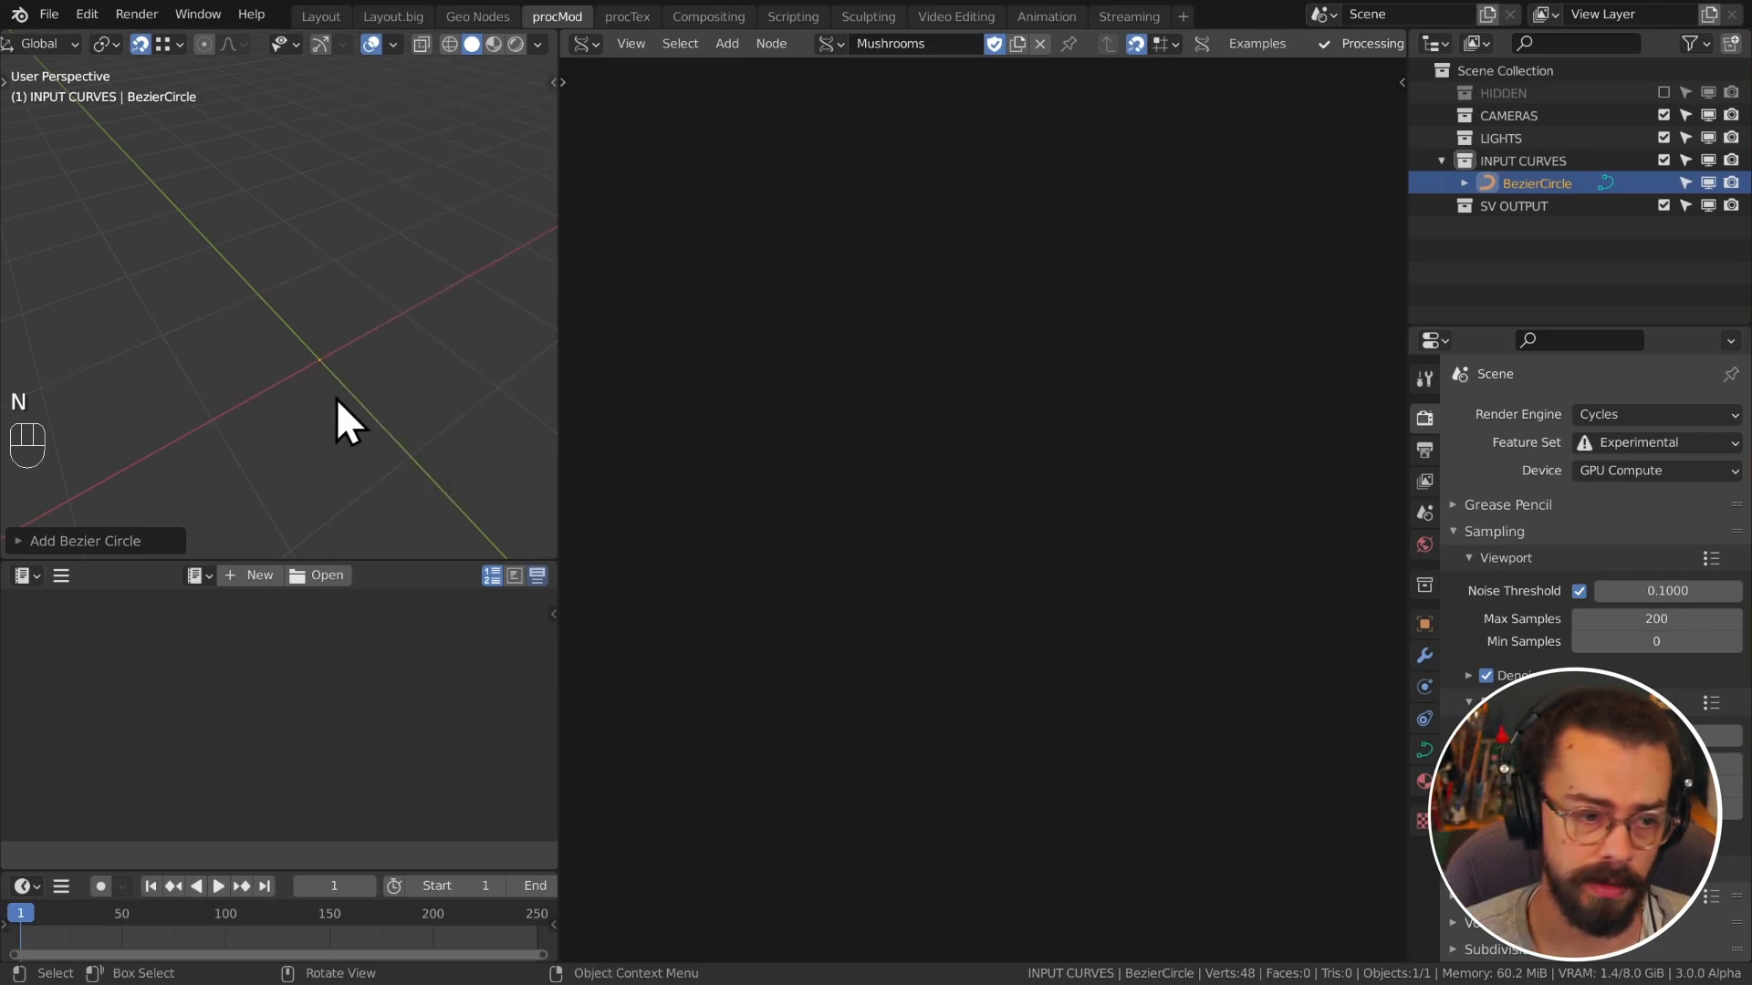
# Step: Apply the Bezier circle's scale and frame the circle in the 3D viewport
pyautogui.keyDown('shift'); pyautogui.moveTo(342, 408); pyautogui.dragTo(266, 266, button='middle'); pyautogui.keyUp('shift')
pyautogui.scroll(5, 305, 344)
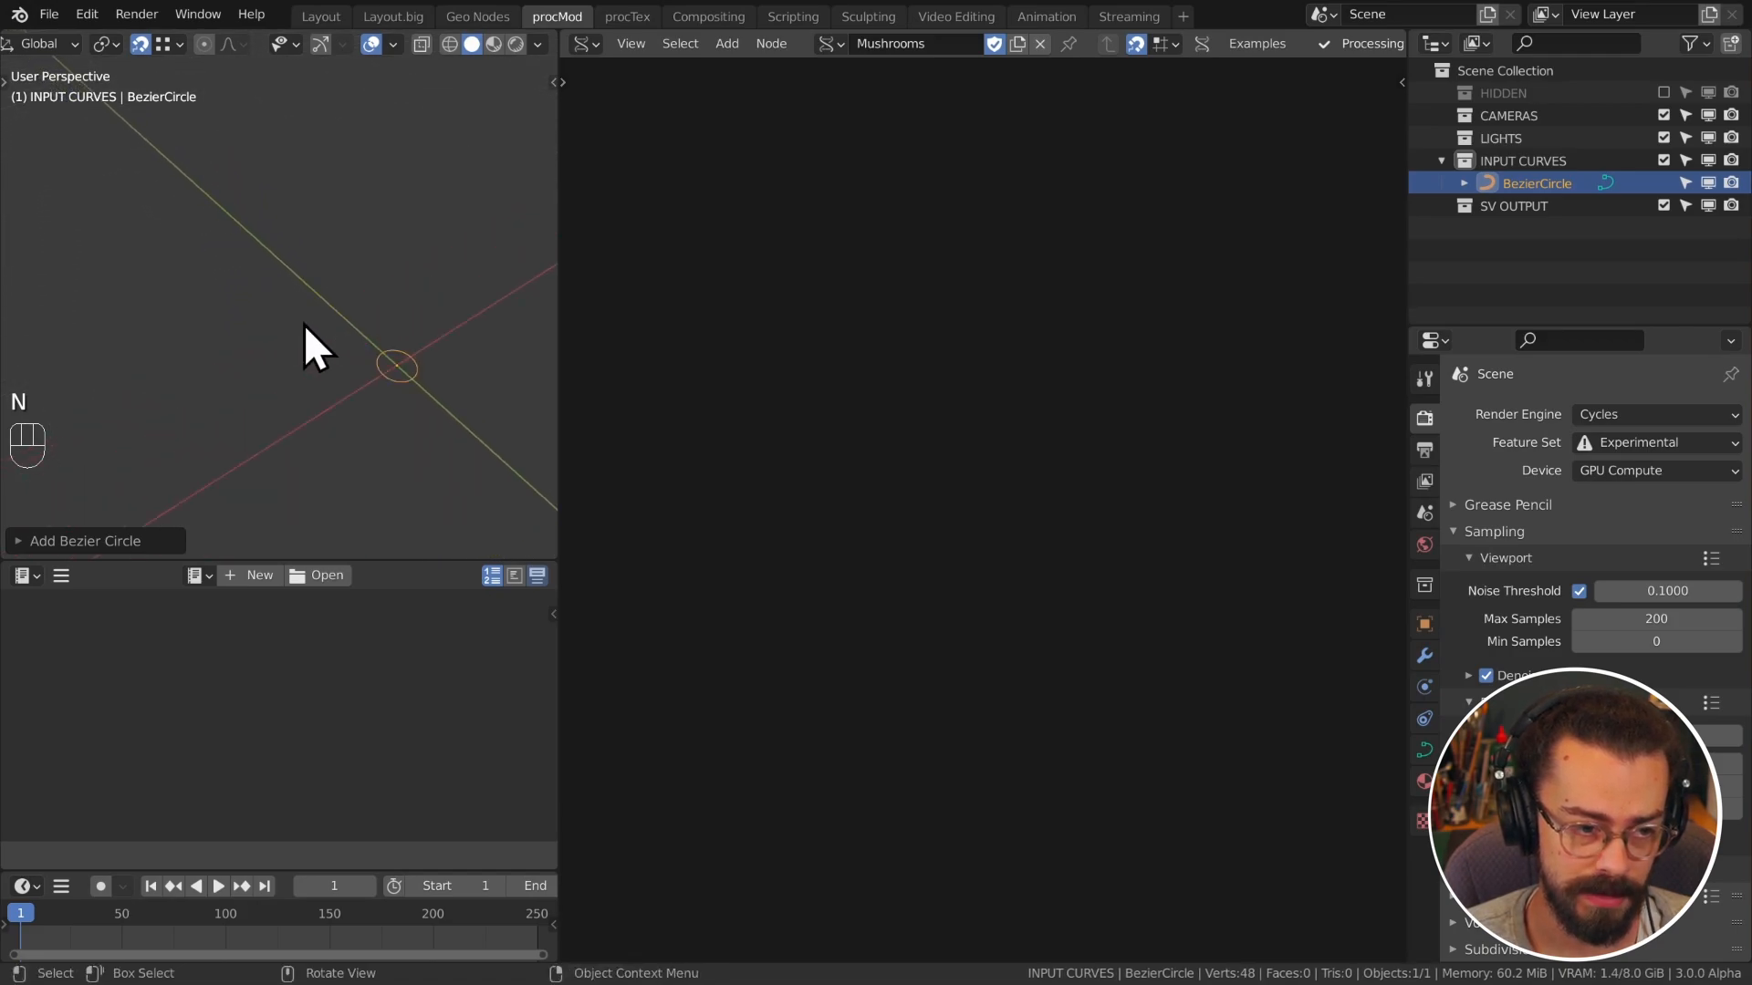
pyautogui.hotkey('ctrl', 'a')
pyautogui.click(352, 402)
pyautogui.moveTo(371, 430); pyautogui.dragTo(438, 344, button='middle')
pyautogui.press('KP_Decimal')
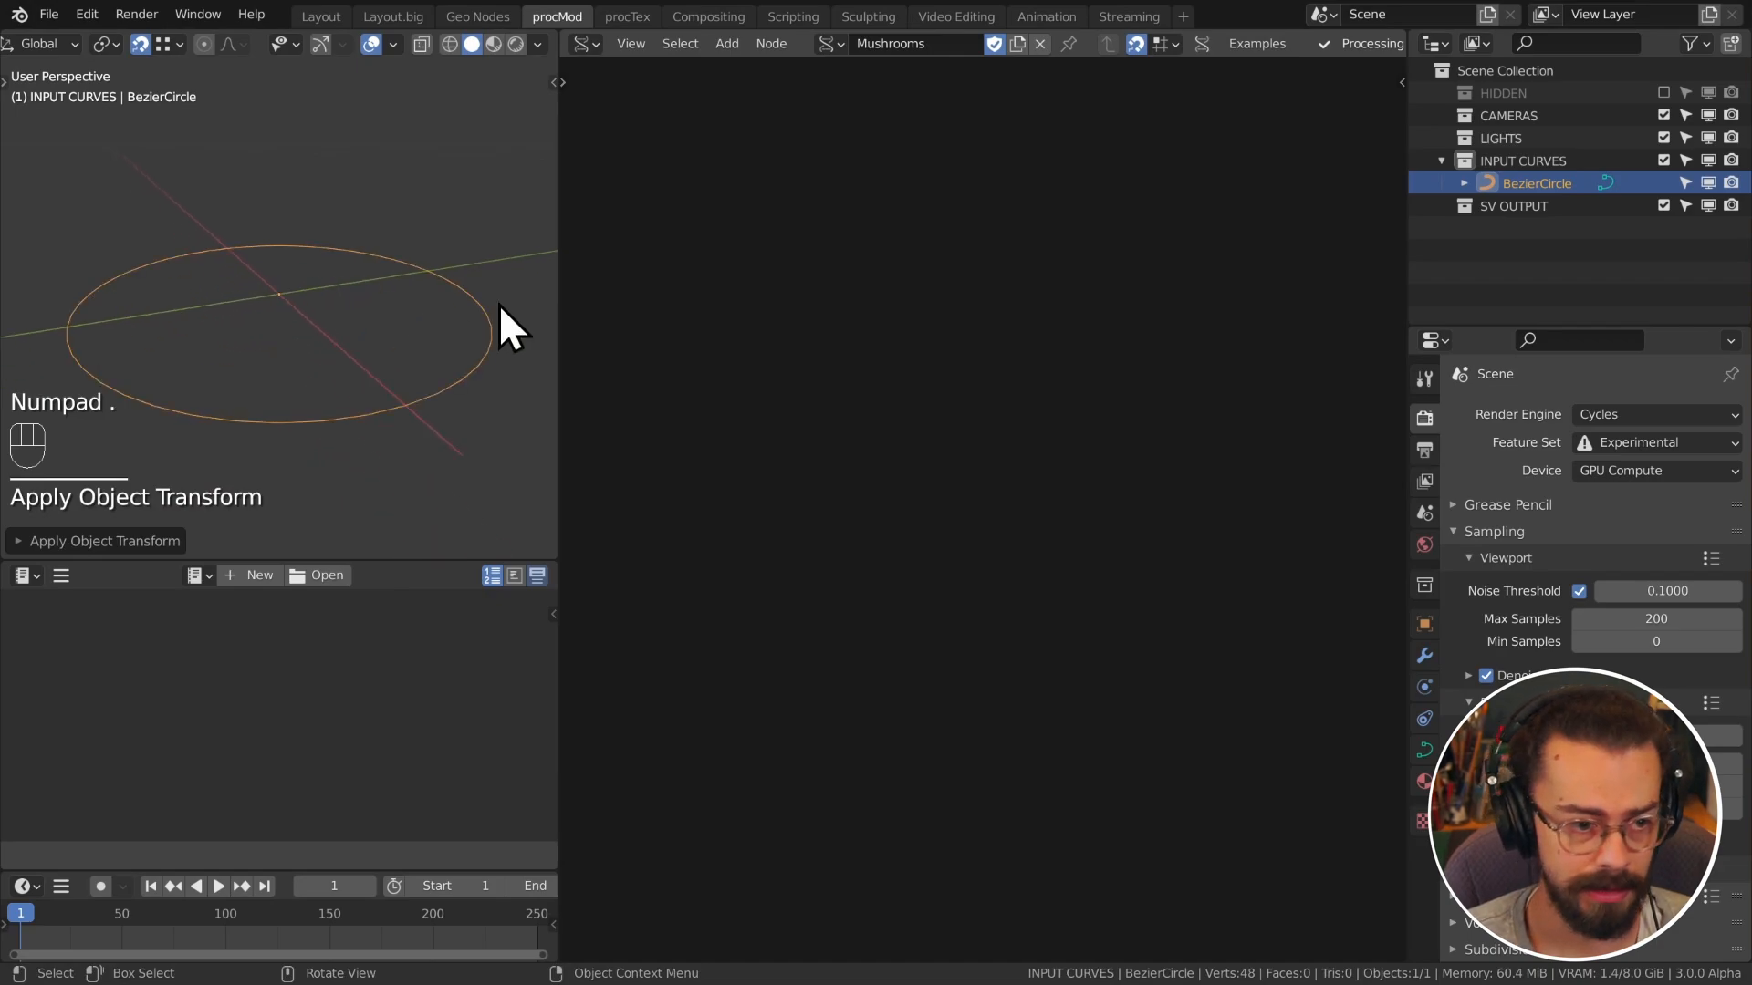
# Step: Set the 3D viewport's clip start to 0.001 m
pyautogui.click(539, 46)
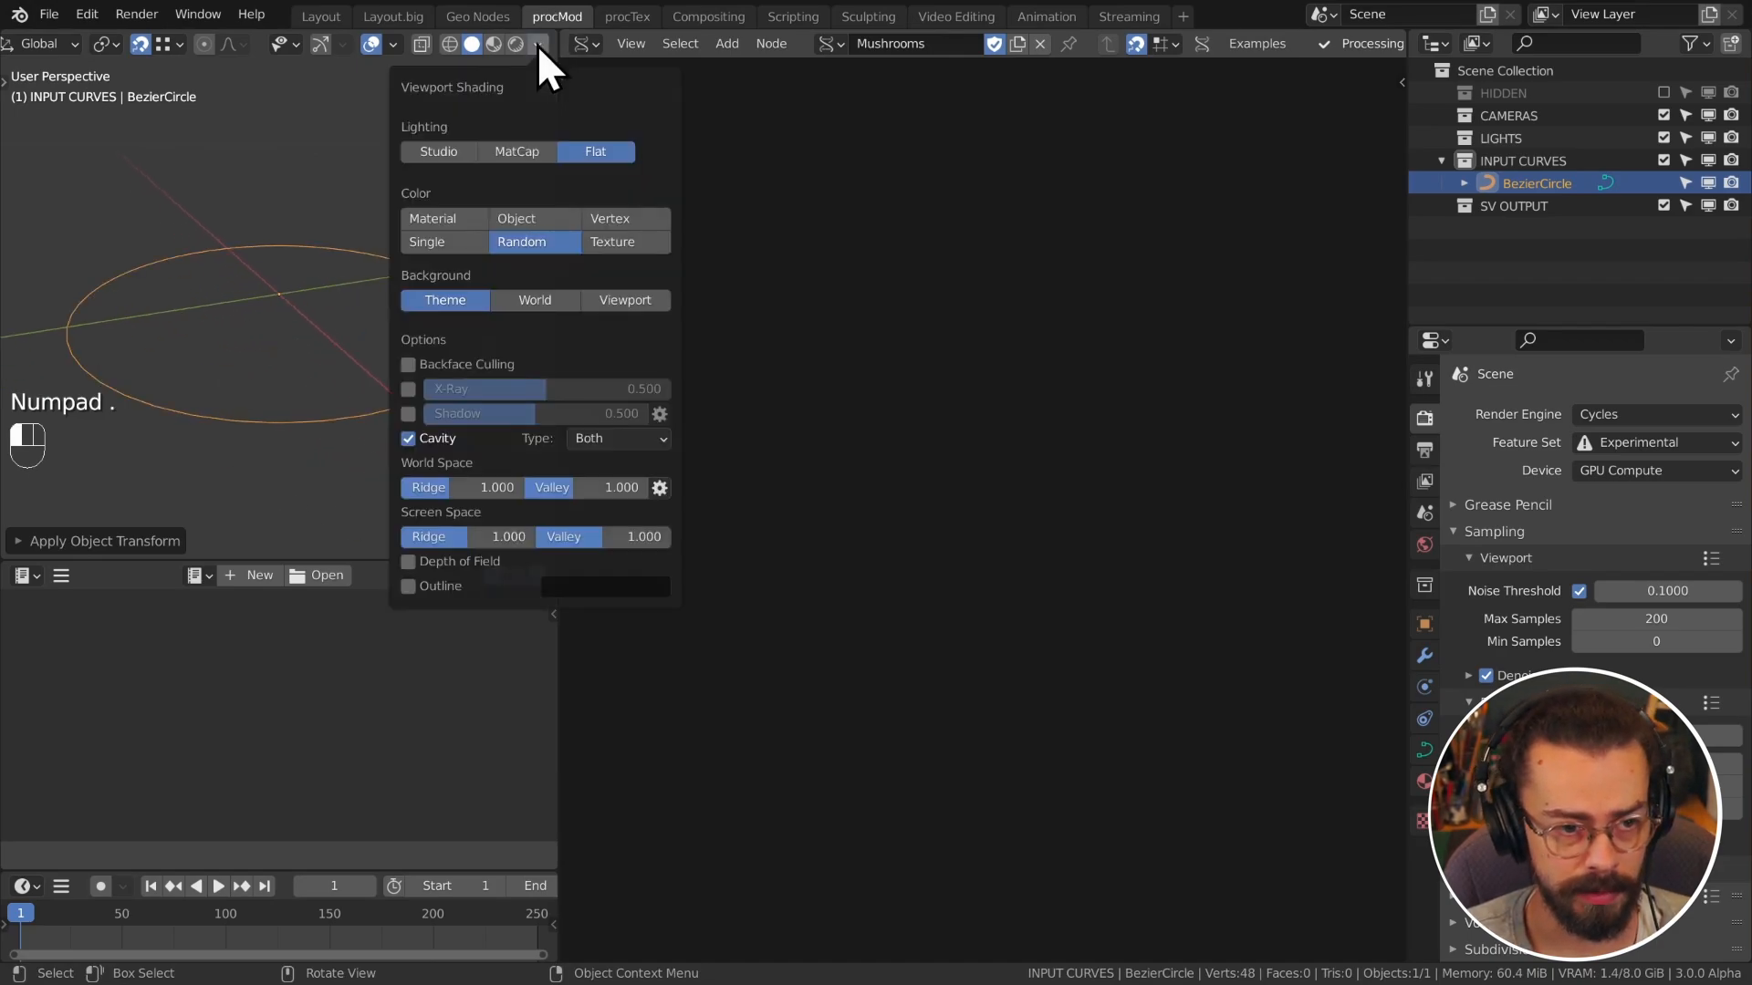
pyautogui.press('n')
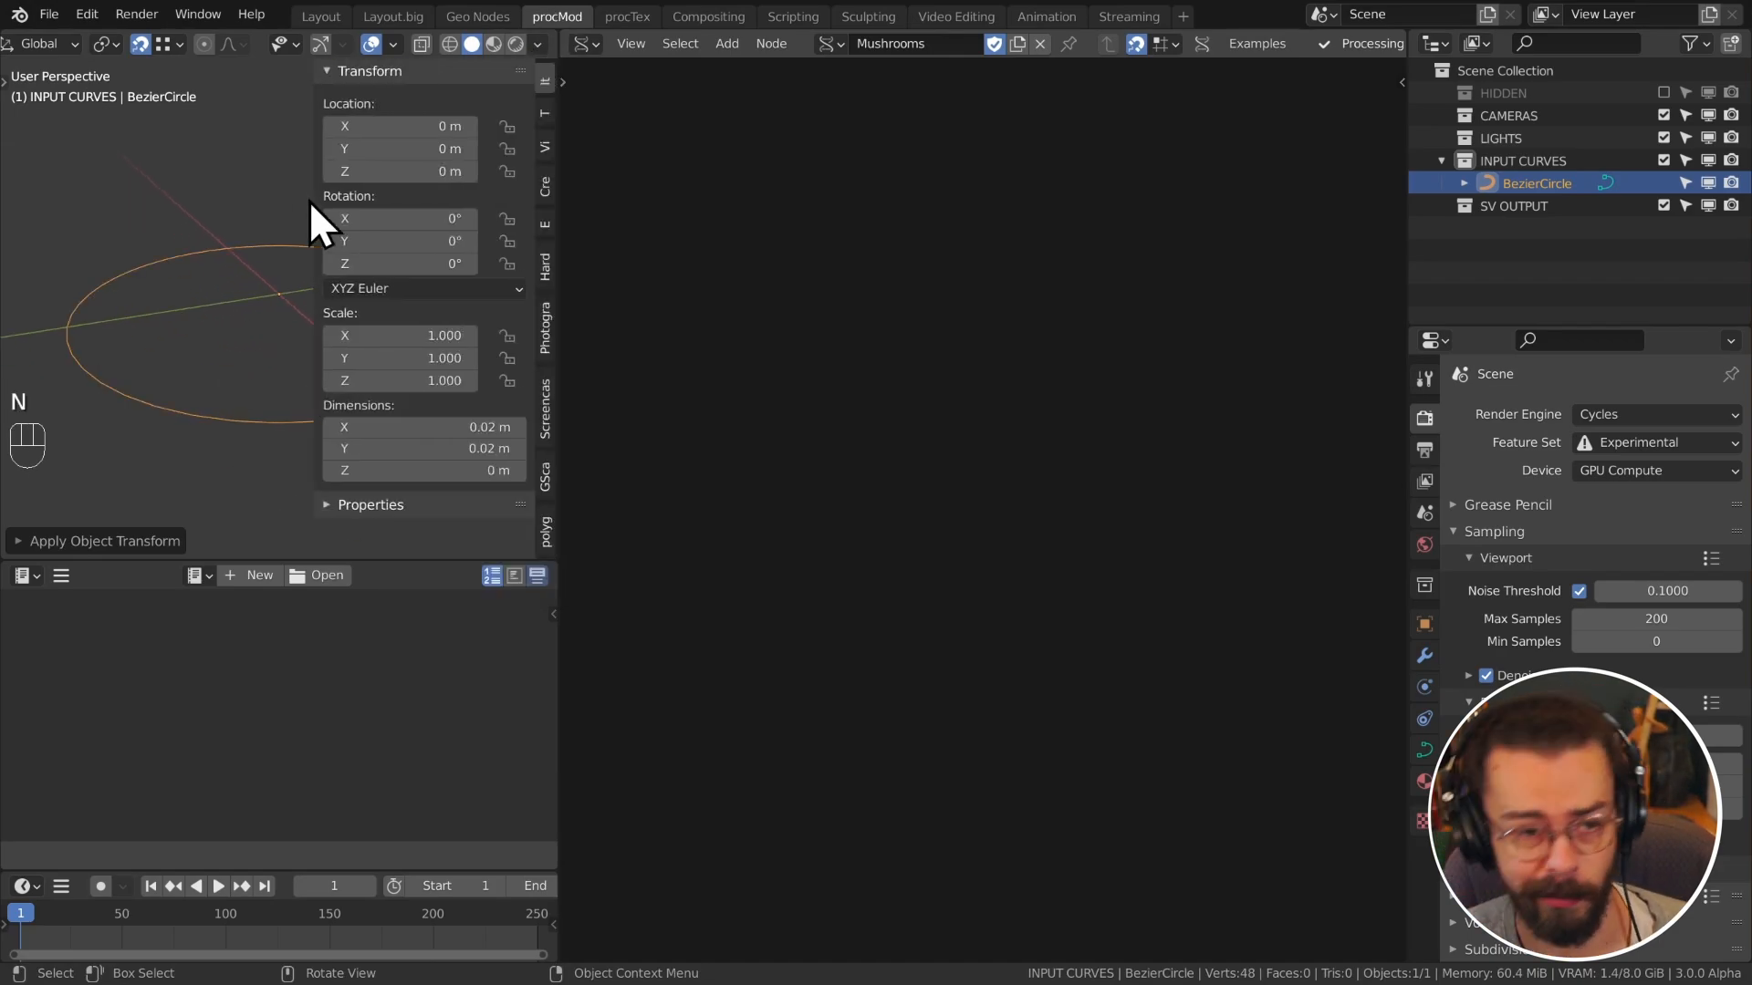
pyautogui.click(545, 144)
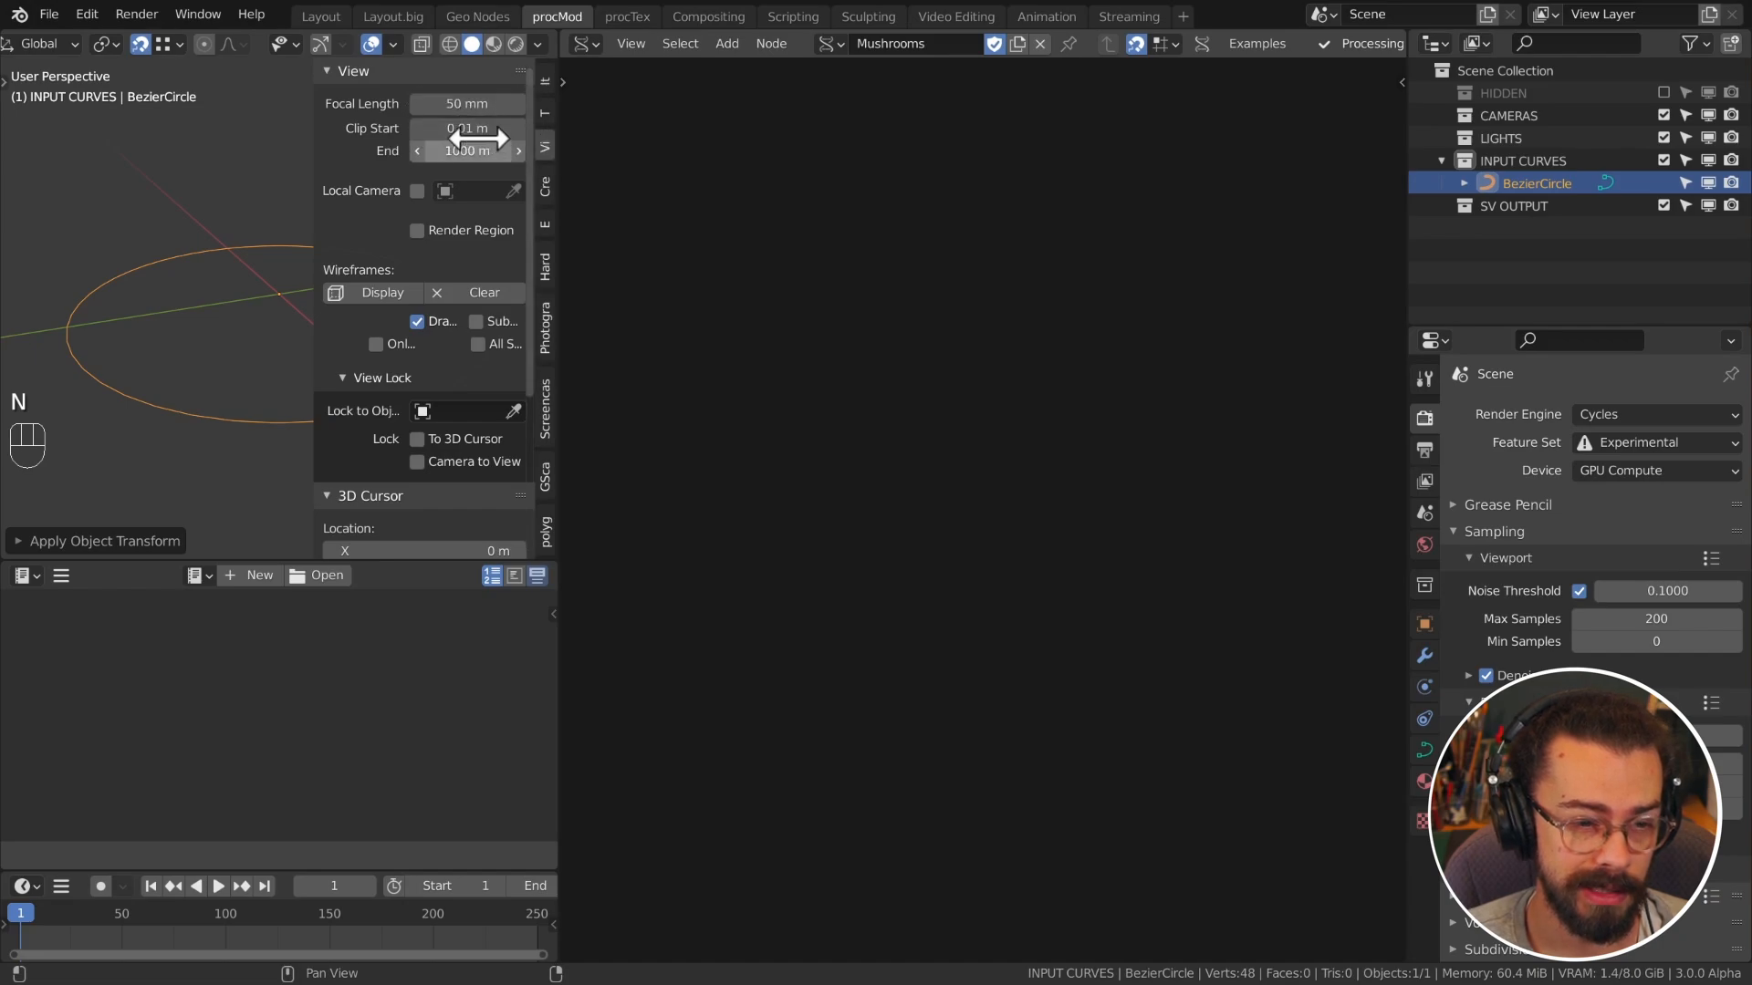
pyautogui.click(469, 131)
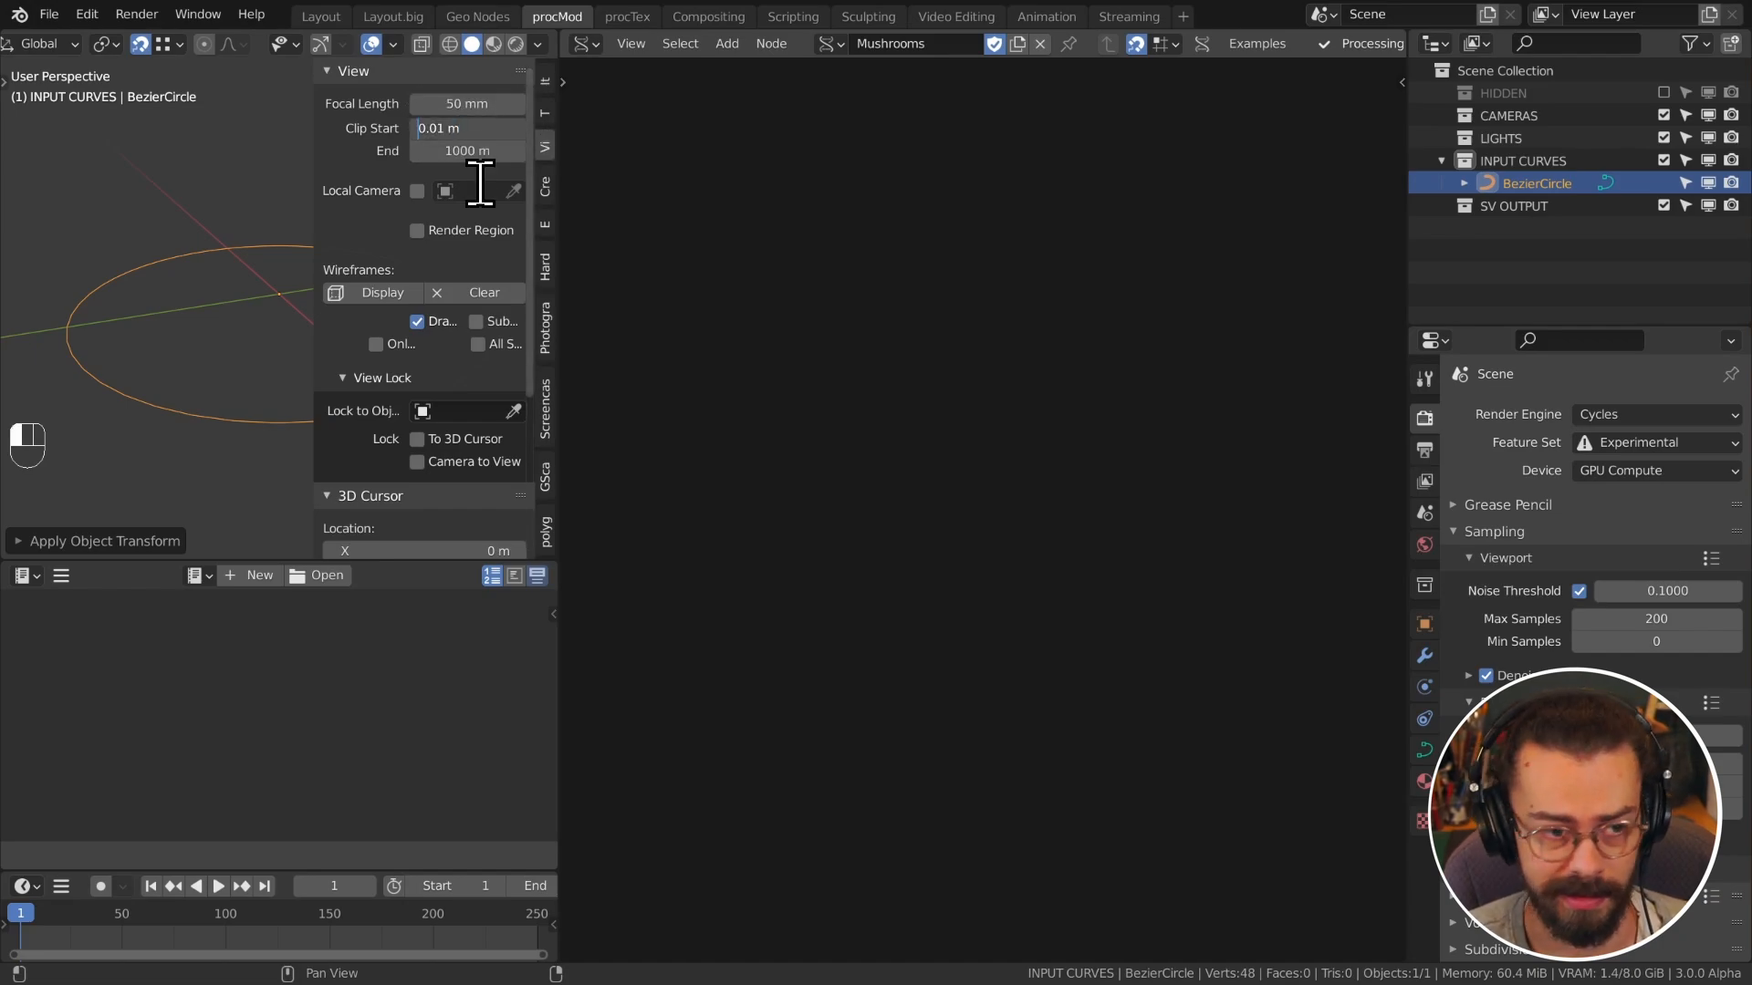
pyautogui.press('Right')
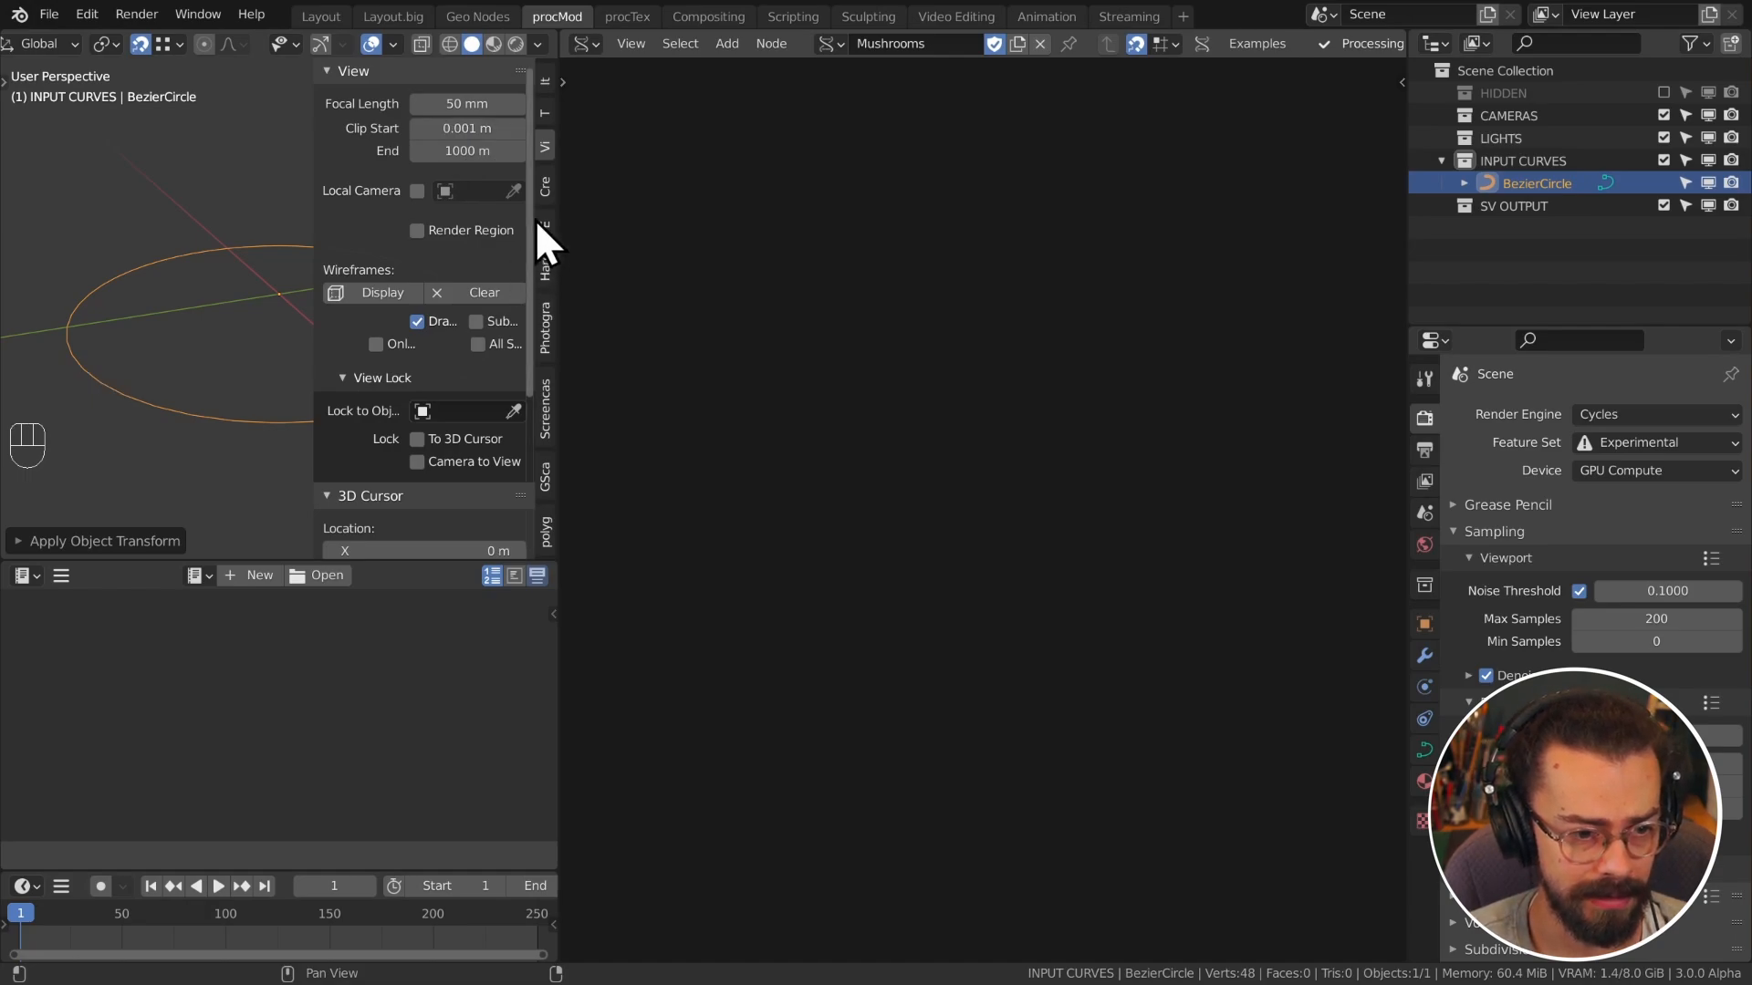
# Step: Adjust the floor grid in the viewport overlay settings to suit the small circle
pyautogui.click(393, 44)
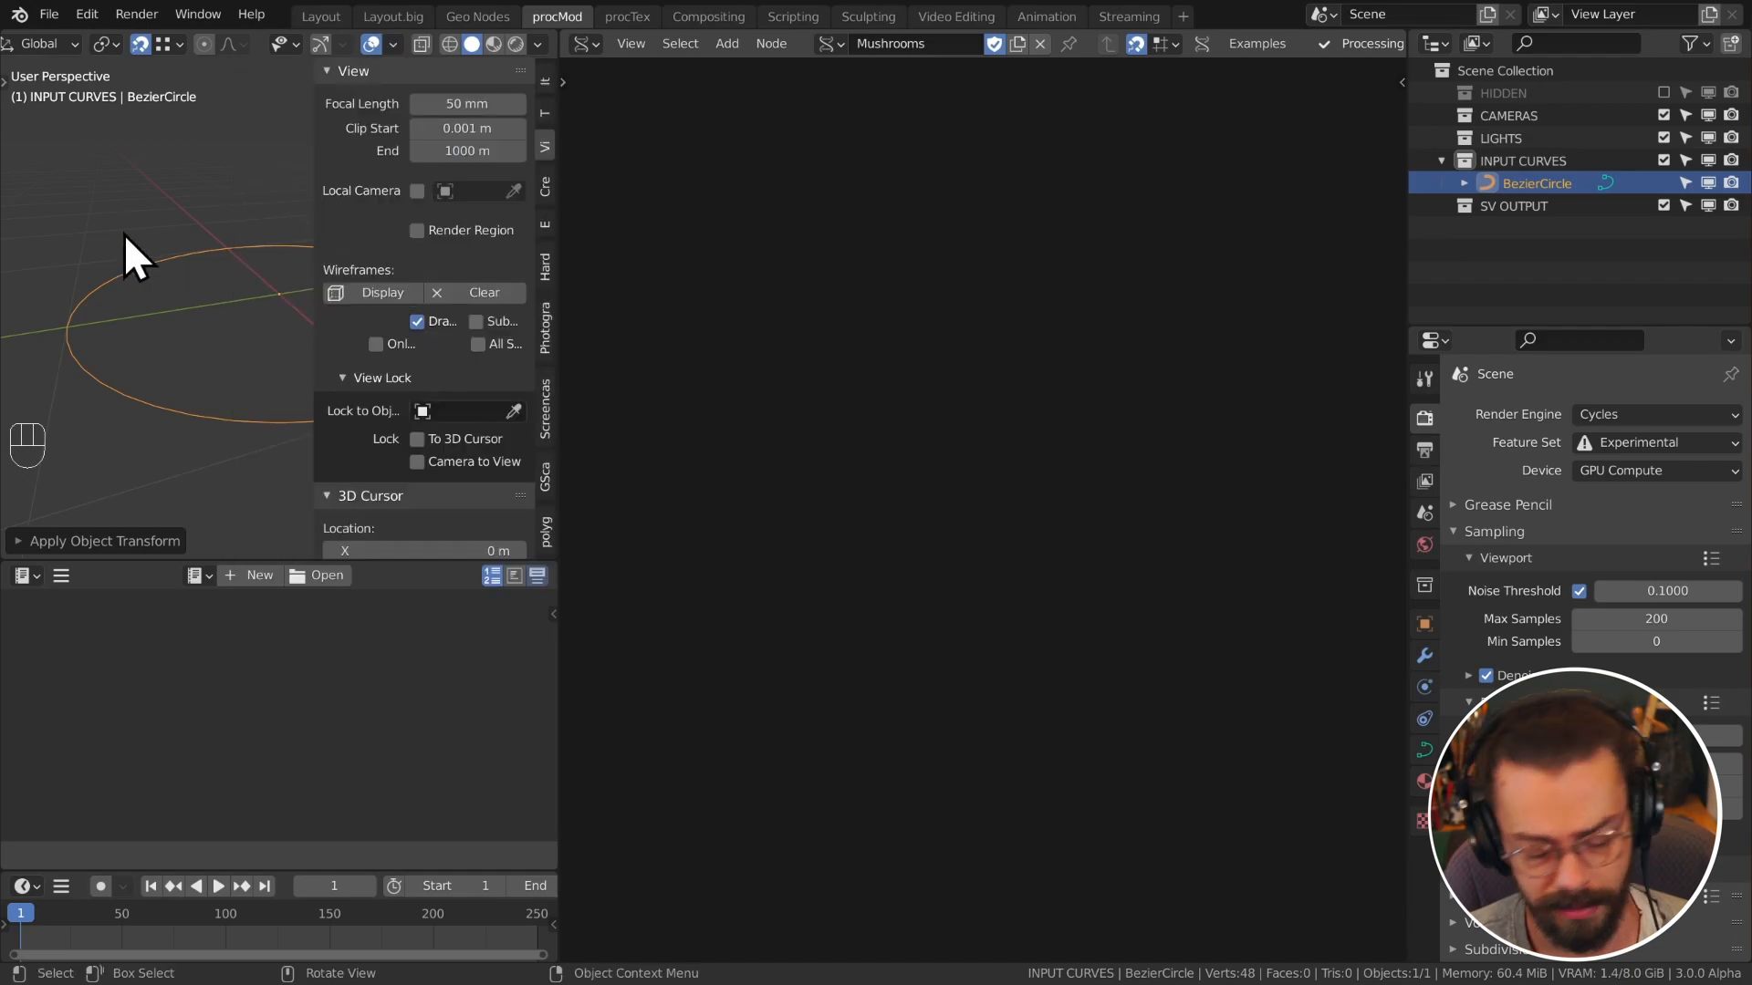
pyautogui.press('n')
pyautogui.moveTo(411, 165); pyautogui.dragTo(293, 313, button='middle')
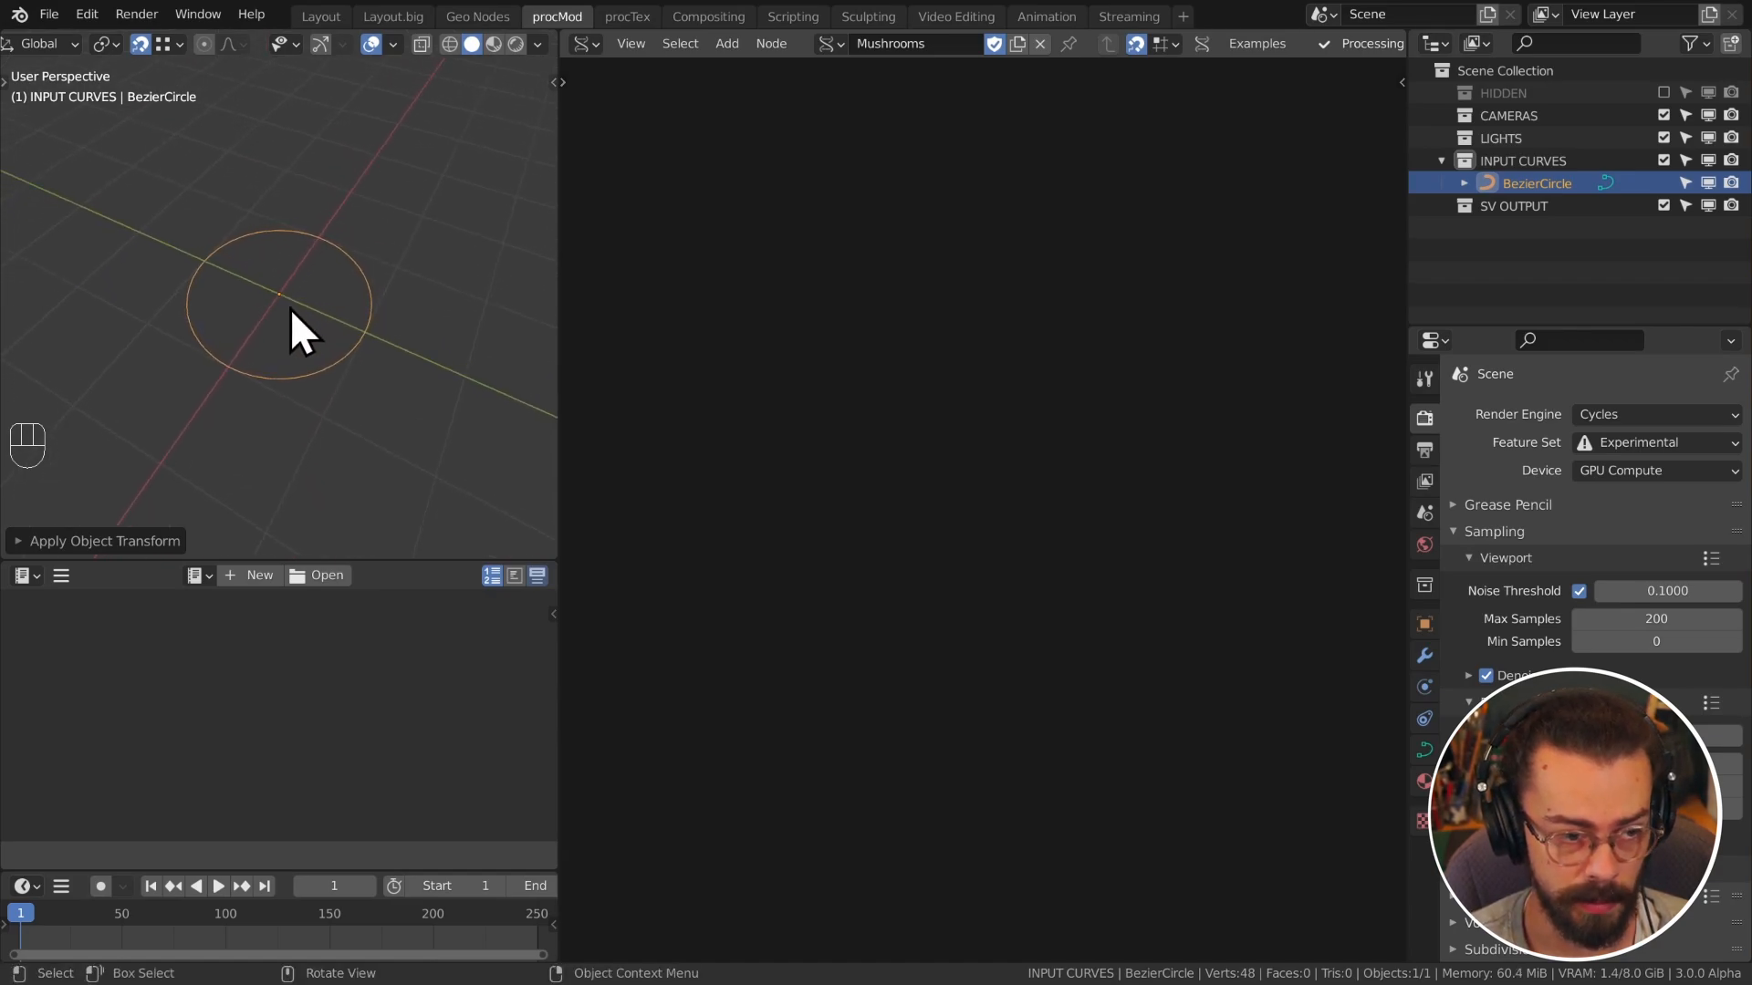
pyautogui.moveTo(389, 285)
pyautogui.mouseDown(button='middle')
pyautogui.moveTo(352, 371)
pyautogui.moveTo(371, 305)
pyautogui.mouseUp(button='middle')
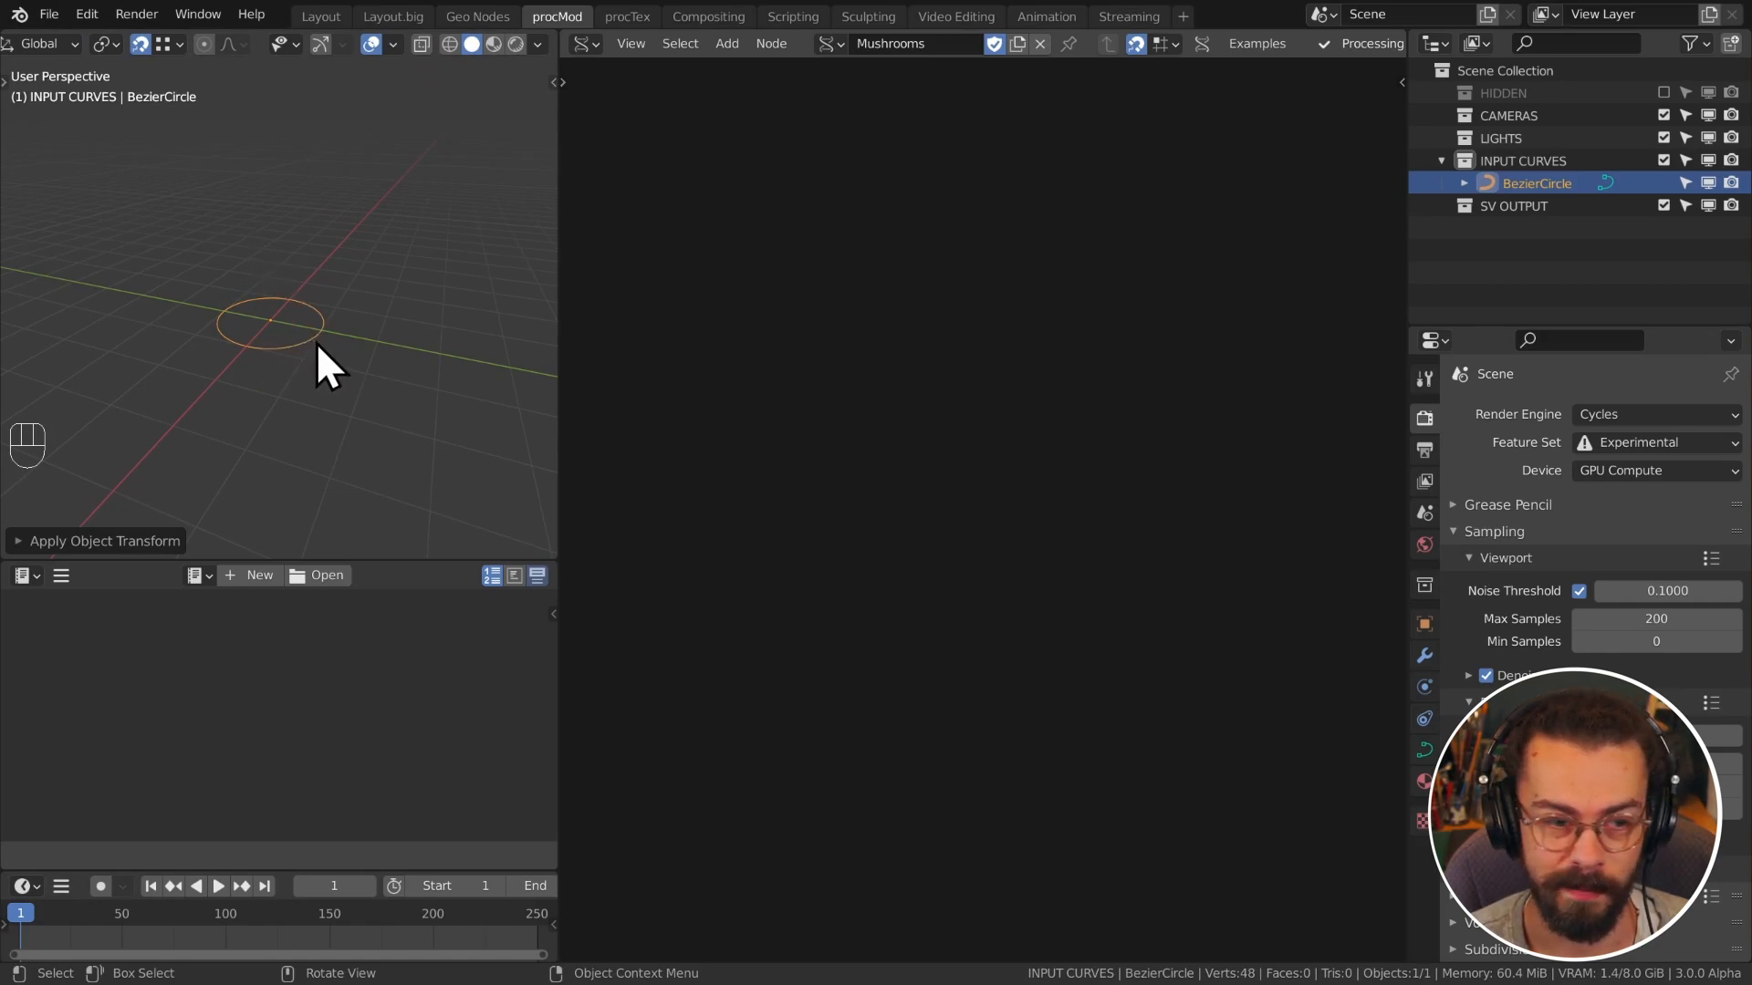
pyautogui.moveTo(407, 332)
pyautogui.mouseDown(button='middle')
pyautogui.moveTo(367, 359)
pyautogui.moveTo(380, 344)
pyautogui.mouseUp(button='middle')
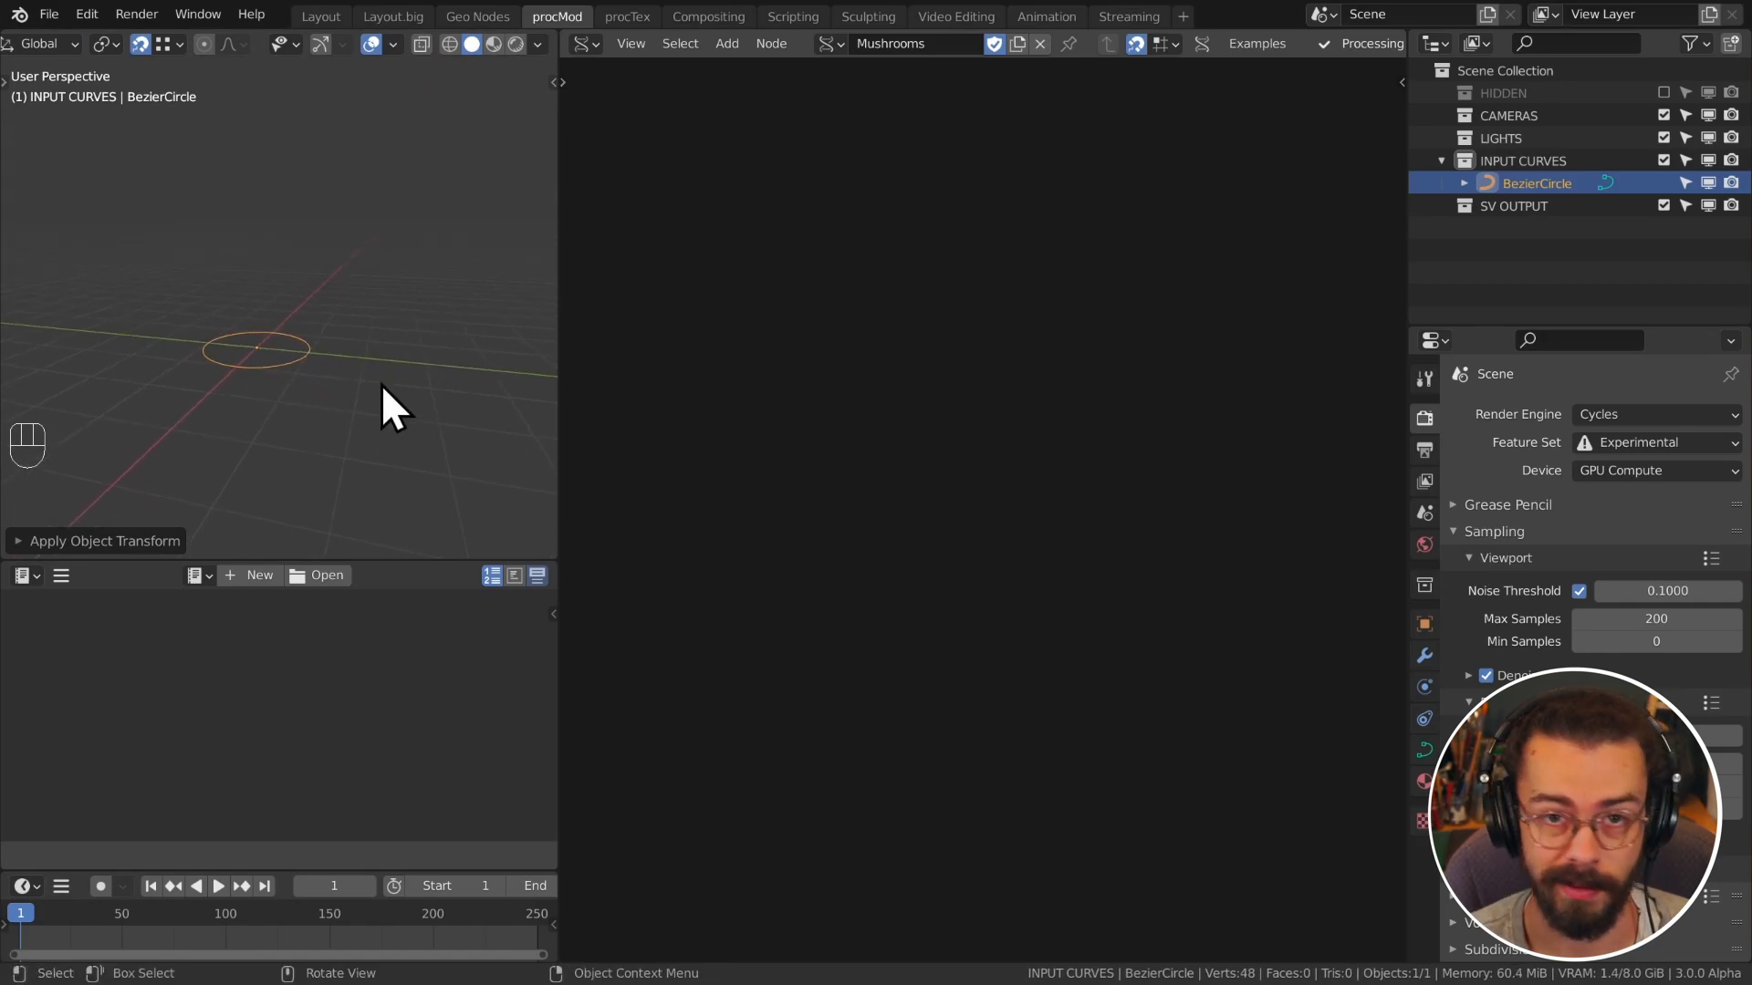
# Step: Duplicate the Bezier circle upward along Z and, in front view, enlarge the copy to about 0.042 m across
pyautogui.hotkey('shift', 'd')
pyautogui.press('z')
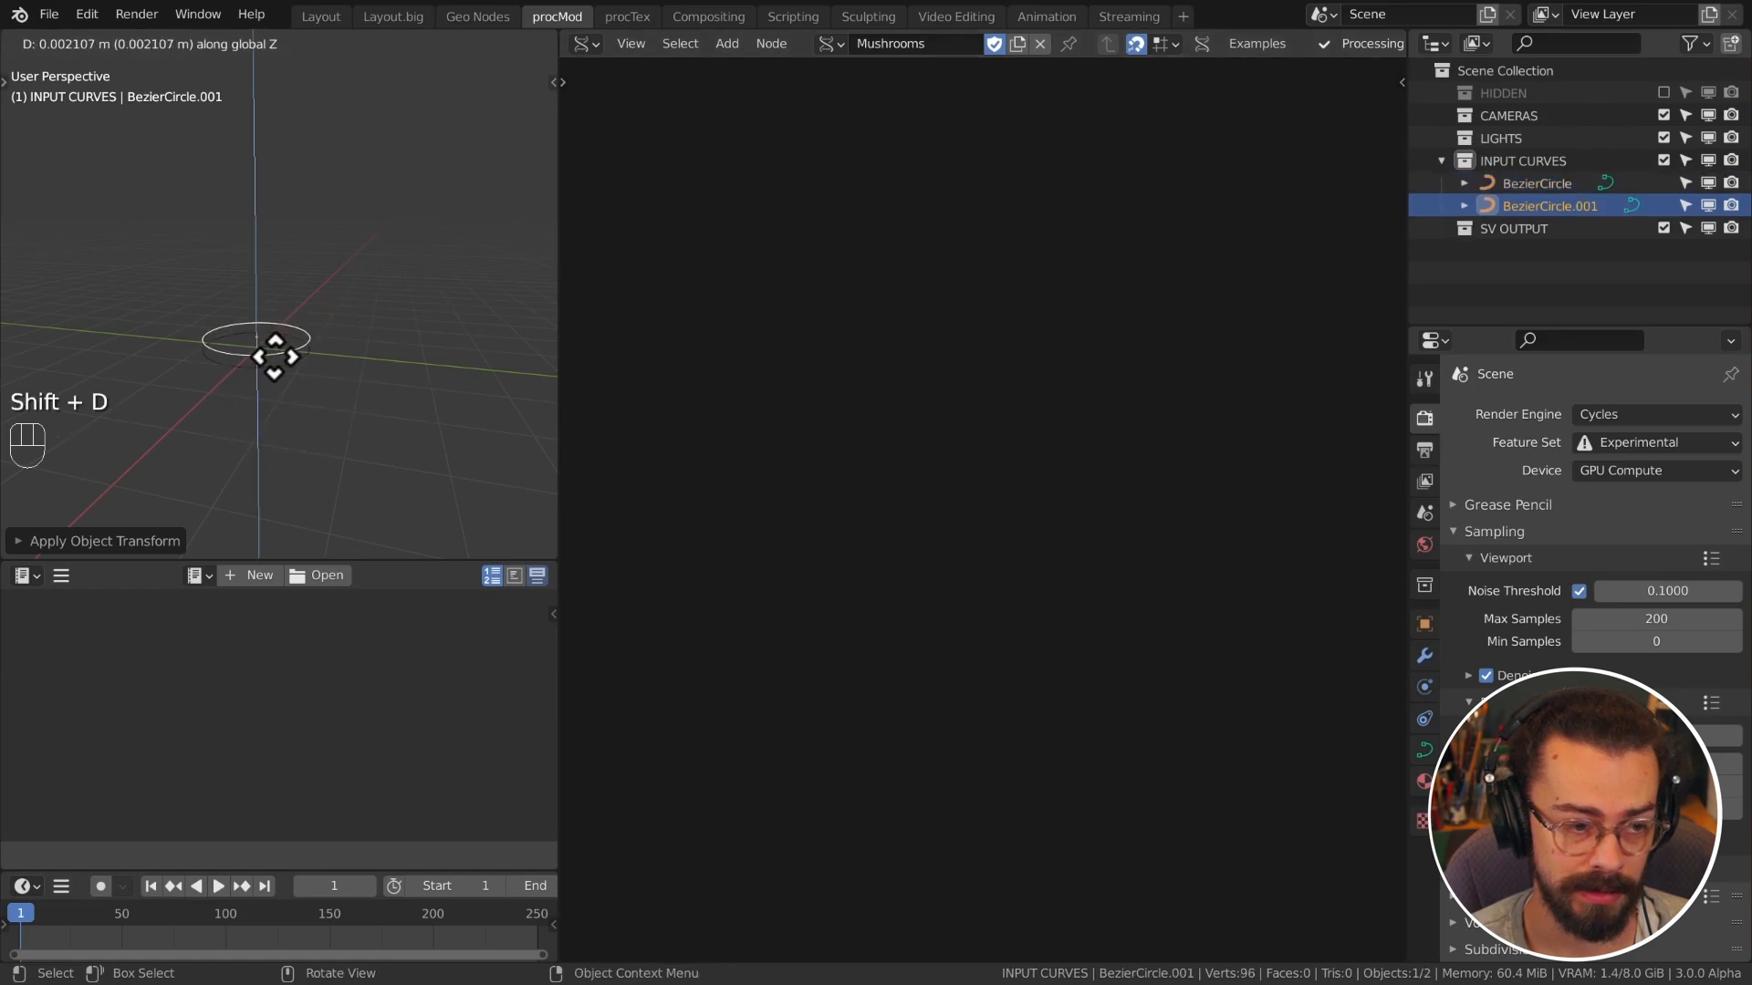
pyautogui.click(363, 297)
pyautogui.press('KP_1')
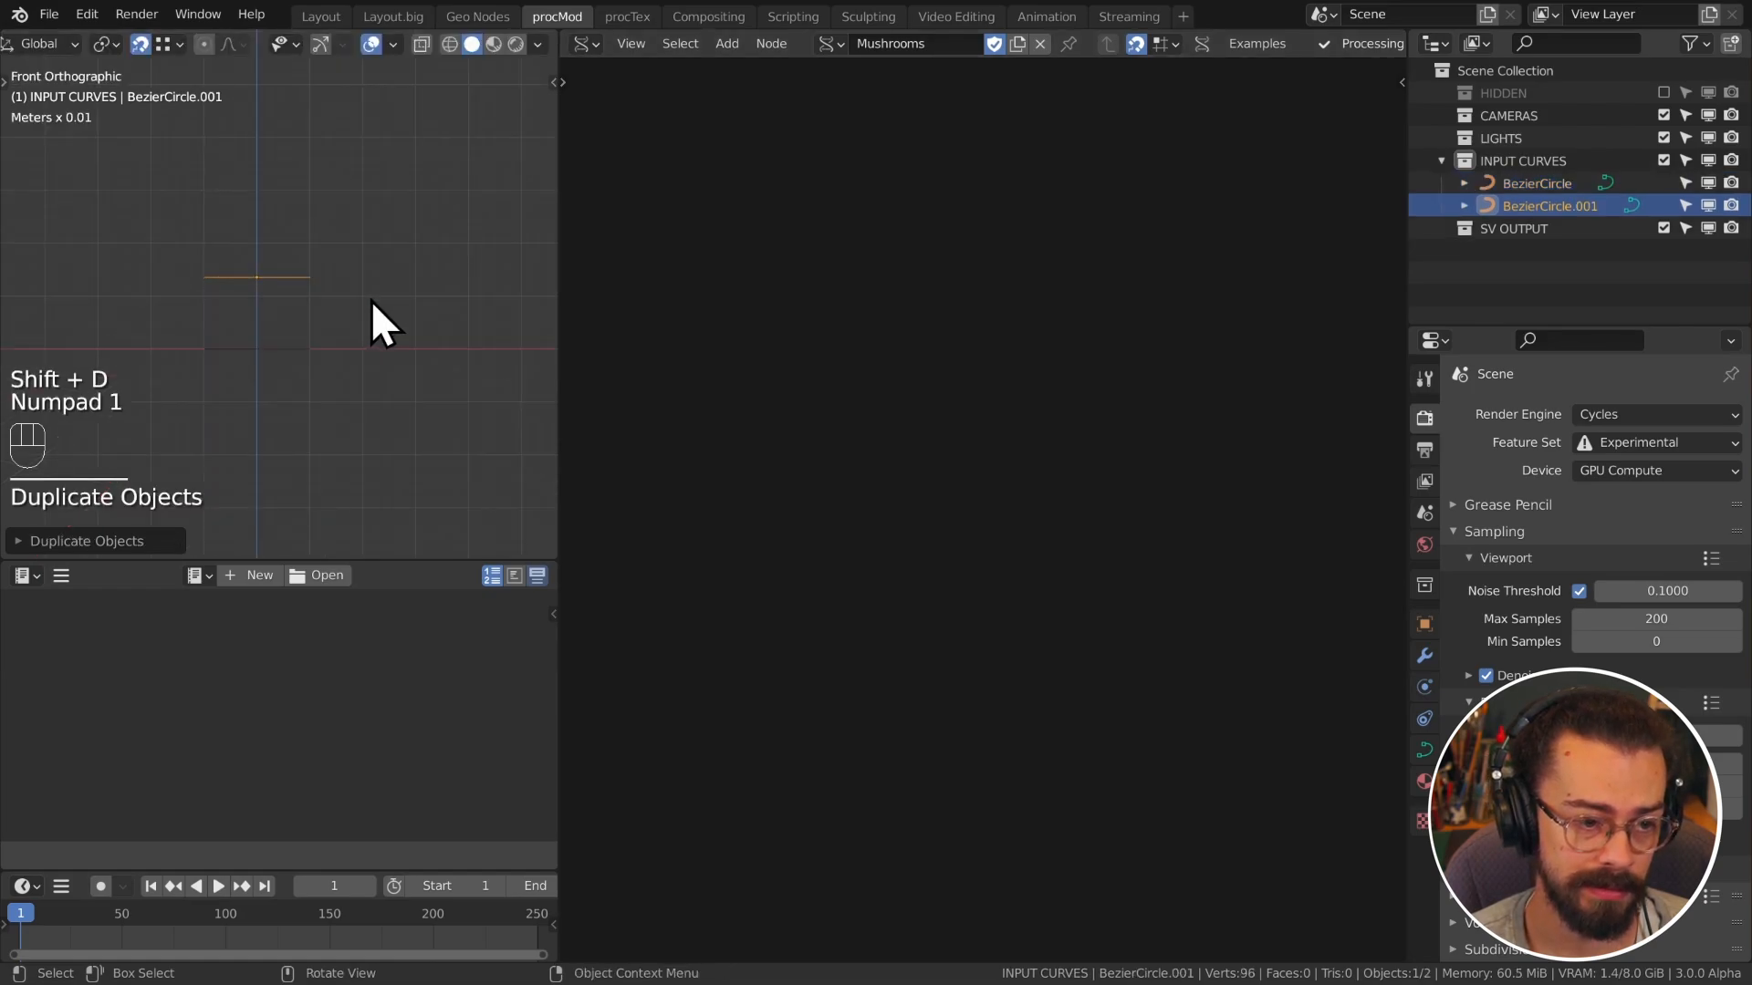
pyautogui.press('s')
pyautogui.click(426, 317)
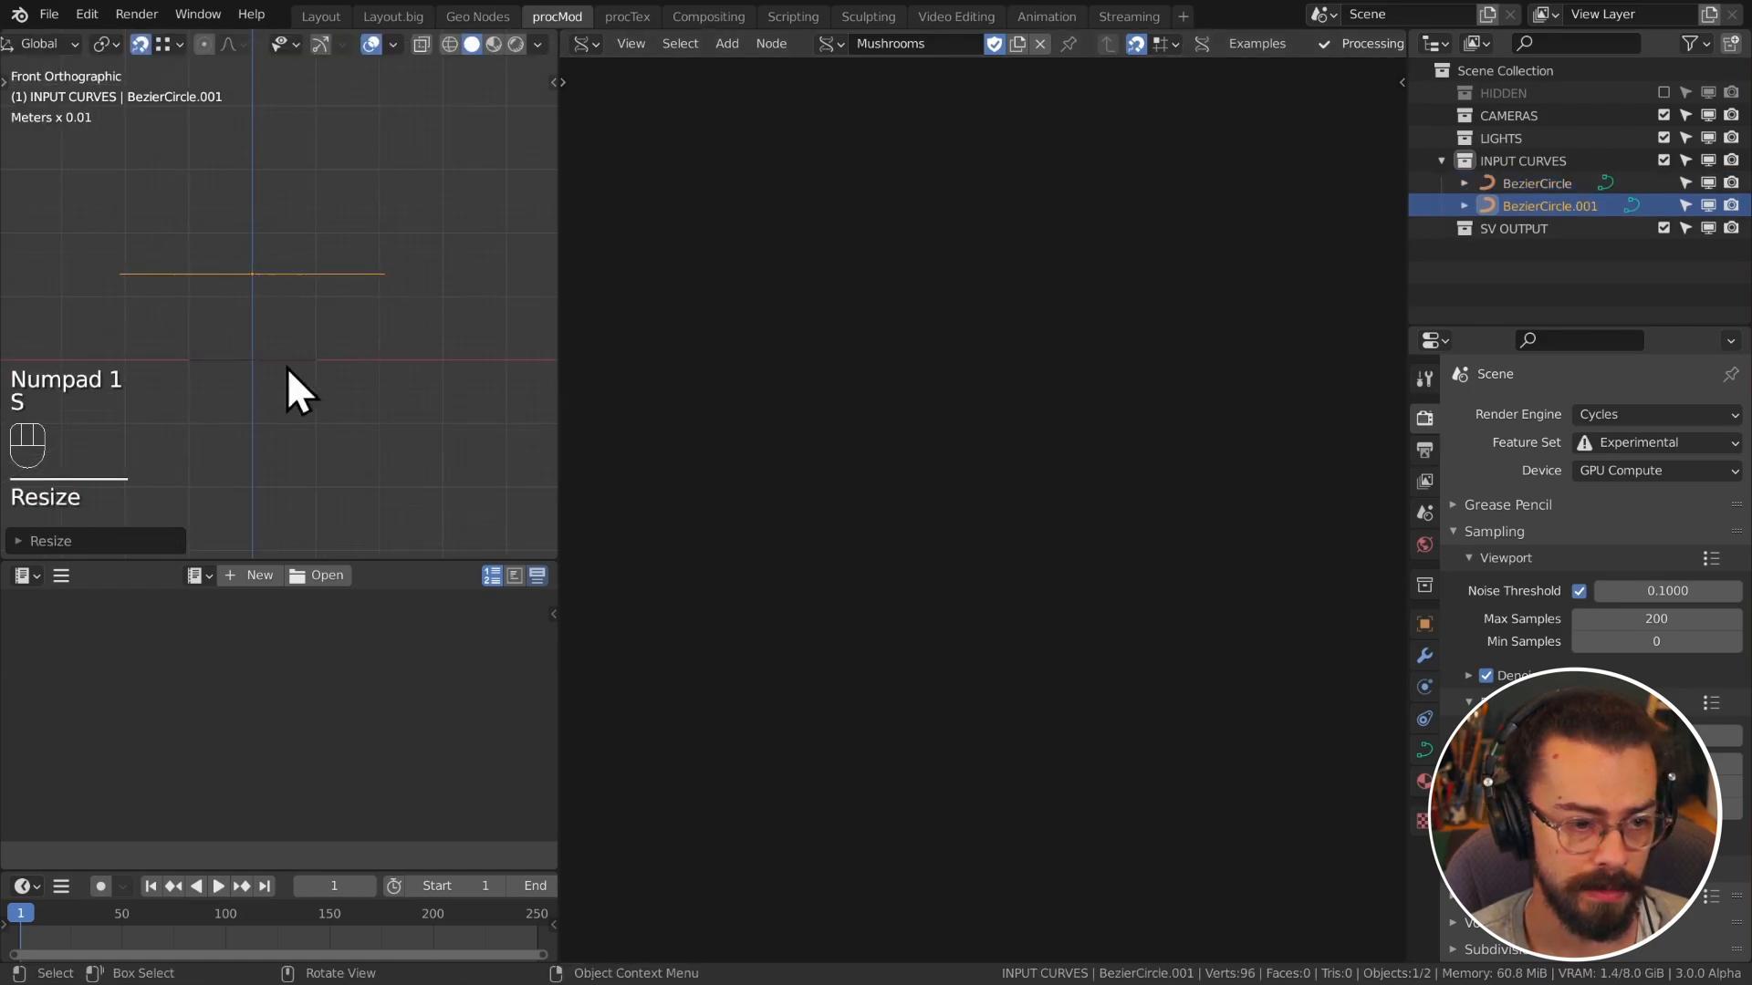
# Step: Duplicate the enlarged circle above itself and scale the new copy up by about 1.1
pyautogui.keyDown('shift'); pyautogui.moveTo(424, 342); pyautogui.dragTo(418, 438, button='middle'); pyautogui.keyUp('shift')
pyautogui.hotkey('shift', 'd')
pyautogui.click(486, 327)
pyautogui.press('s')
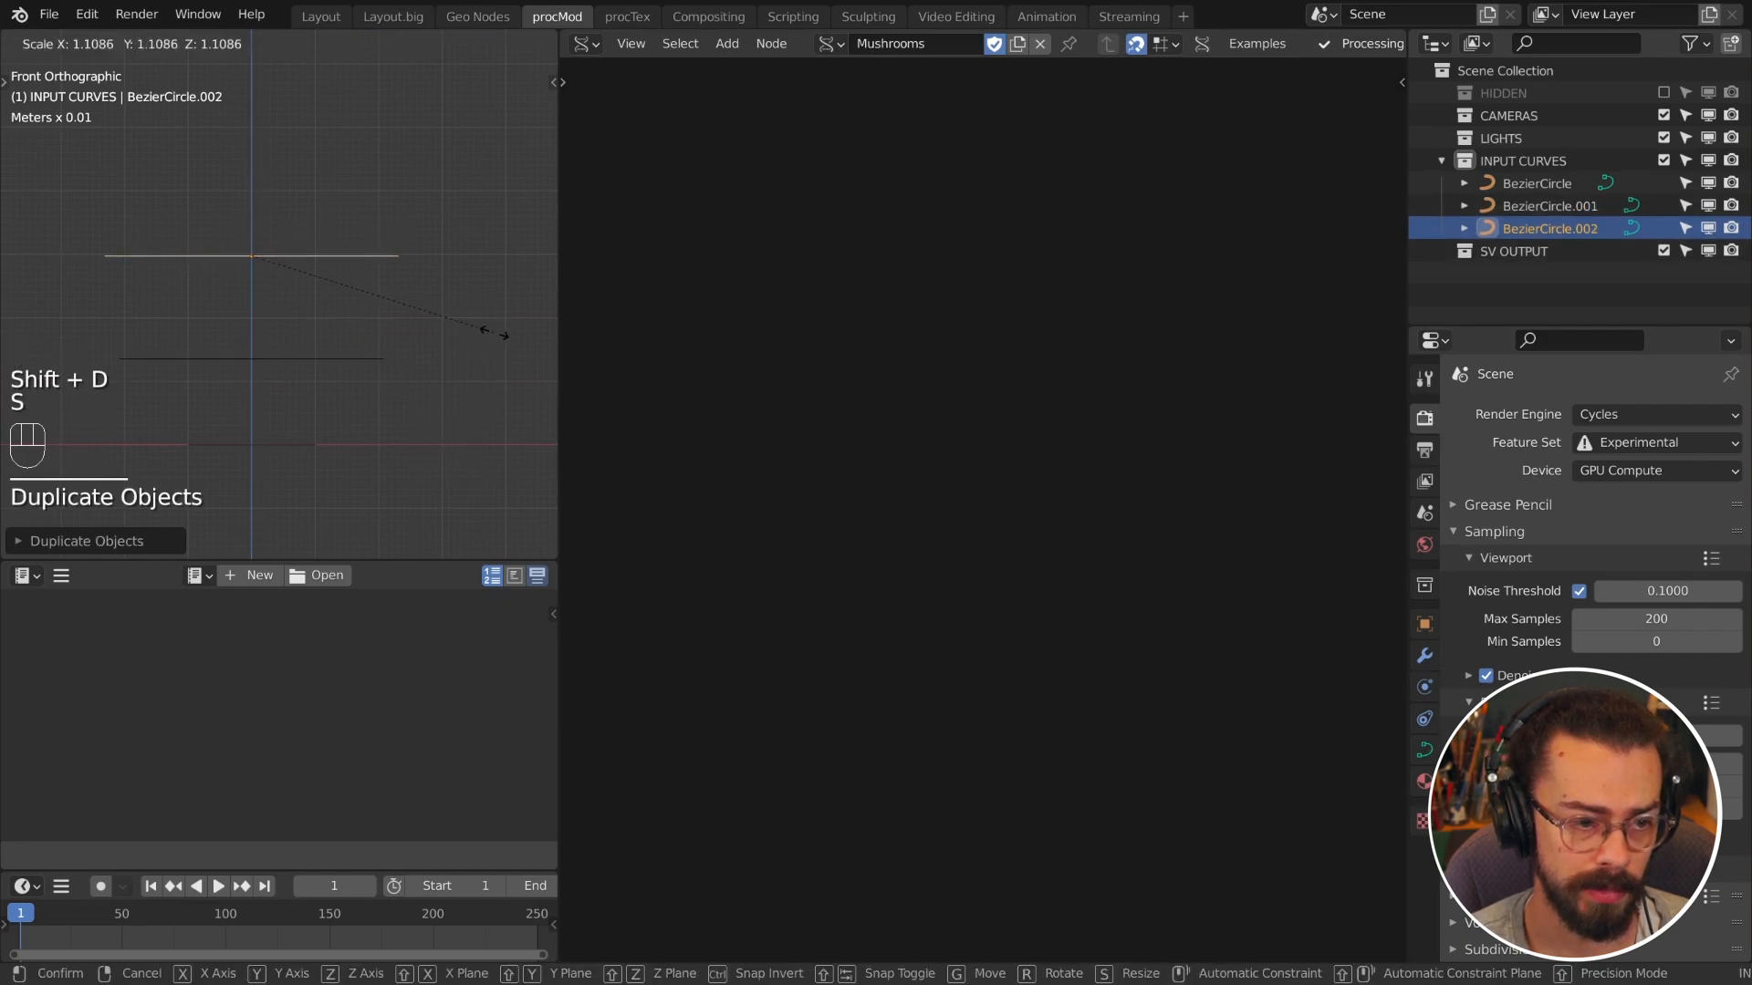
pyautogui.click(321, 179)
# Step: Duplicate the widest circle above the stack and scale the copy down to about 0.4
pyautogui.keyDown('shift'); pyautogui.moveTo(426, 379); pyautogui.dragTo(450, 403, button='middle'); pyautogui.keyUp('shift')
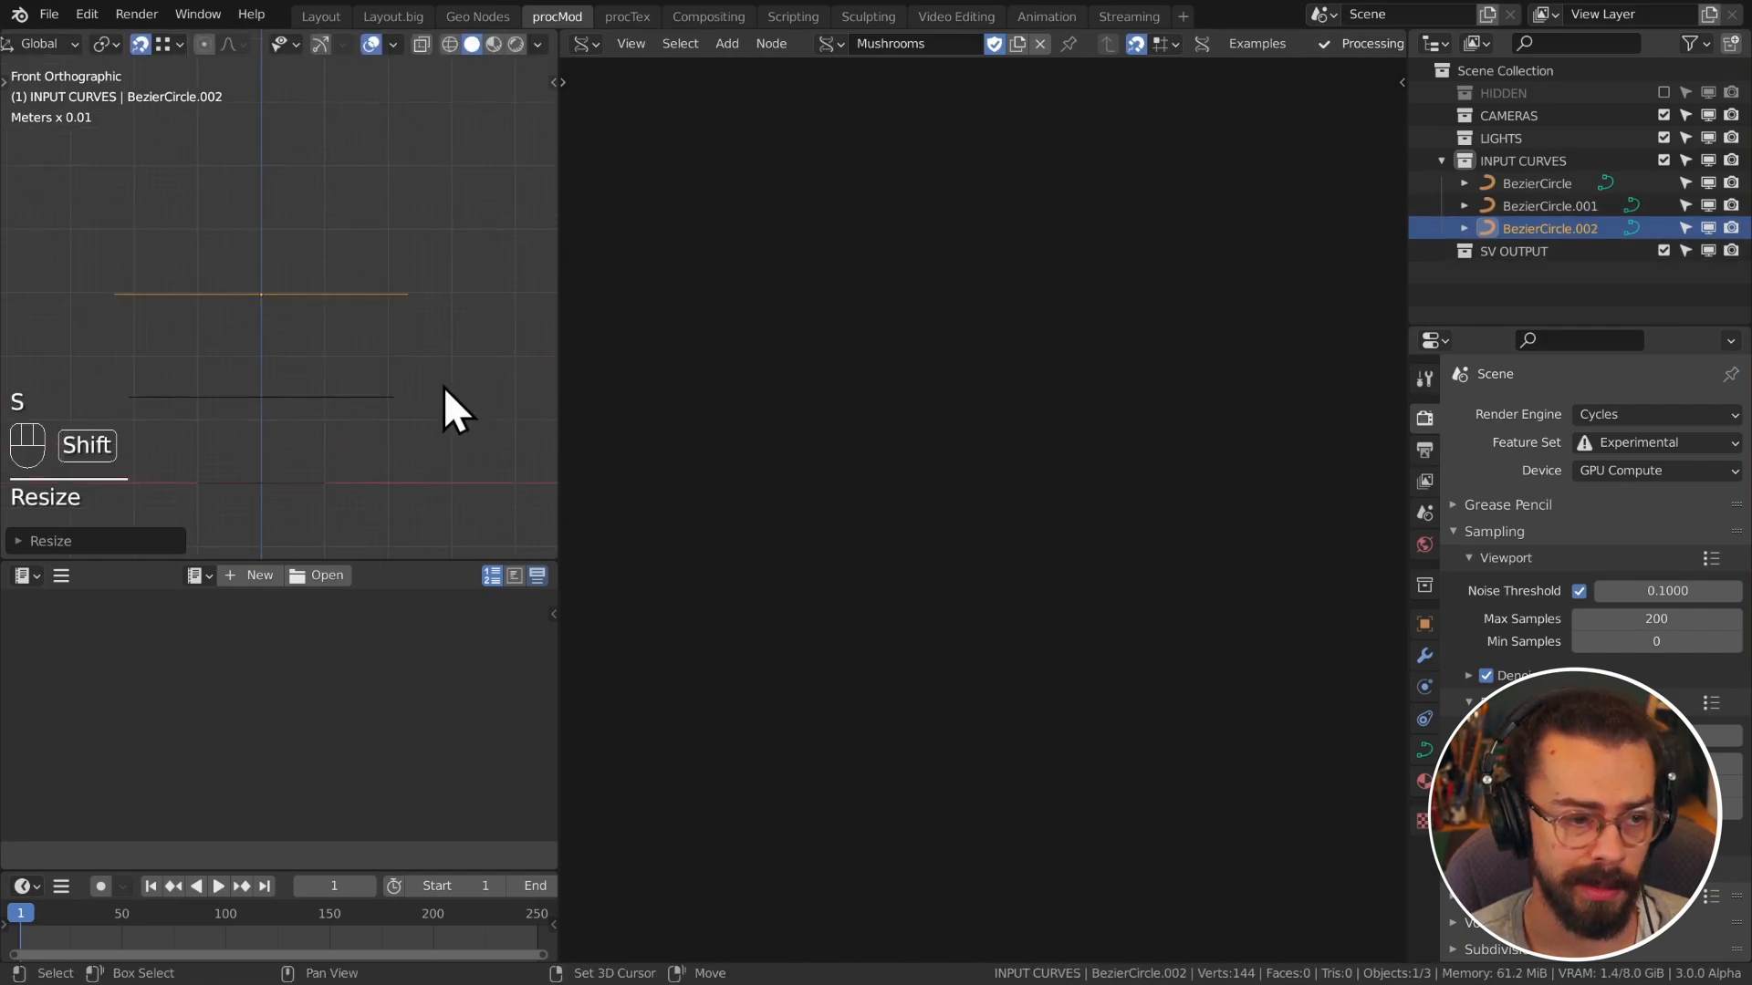
pyautogui.hotkey('shift', 'd')
pyautogui.click(456, 283)
pyautogui.press('s')
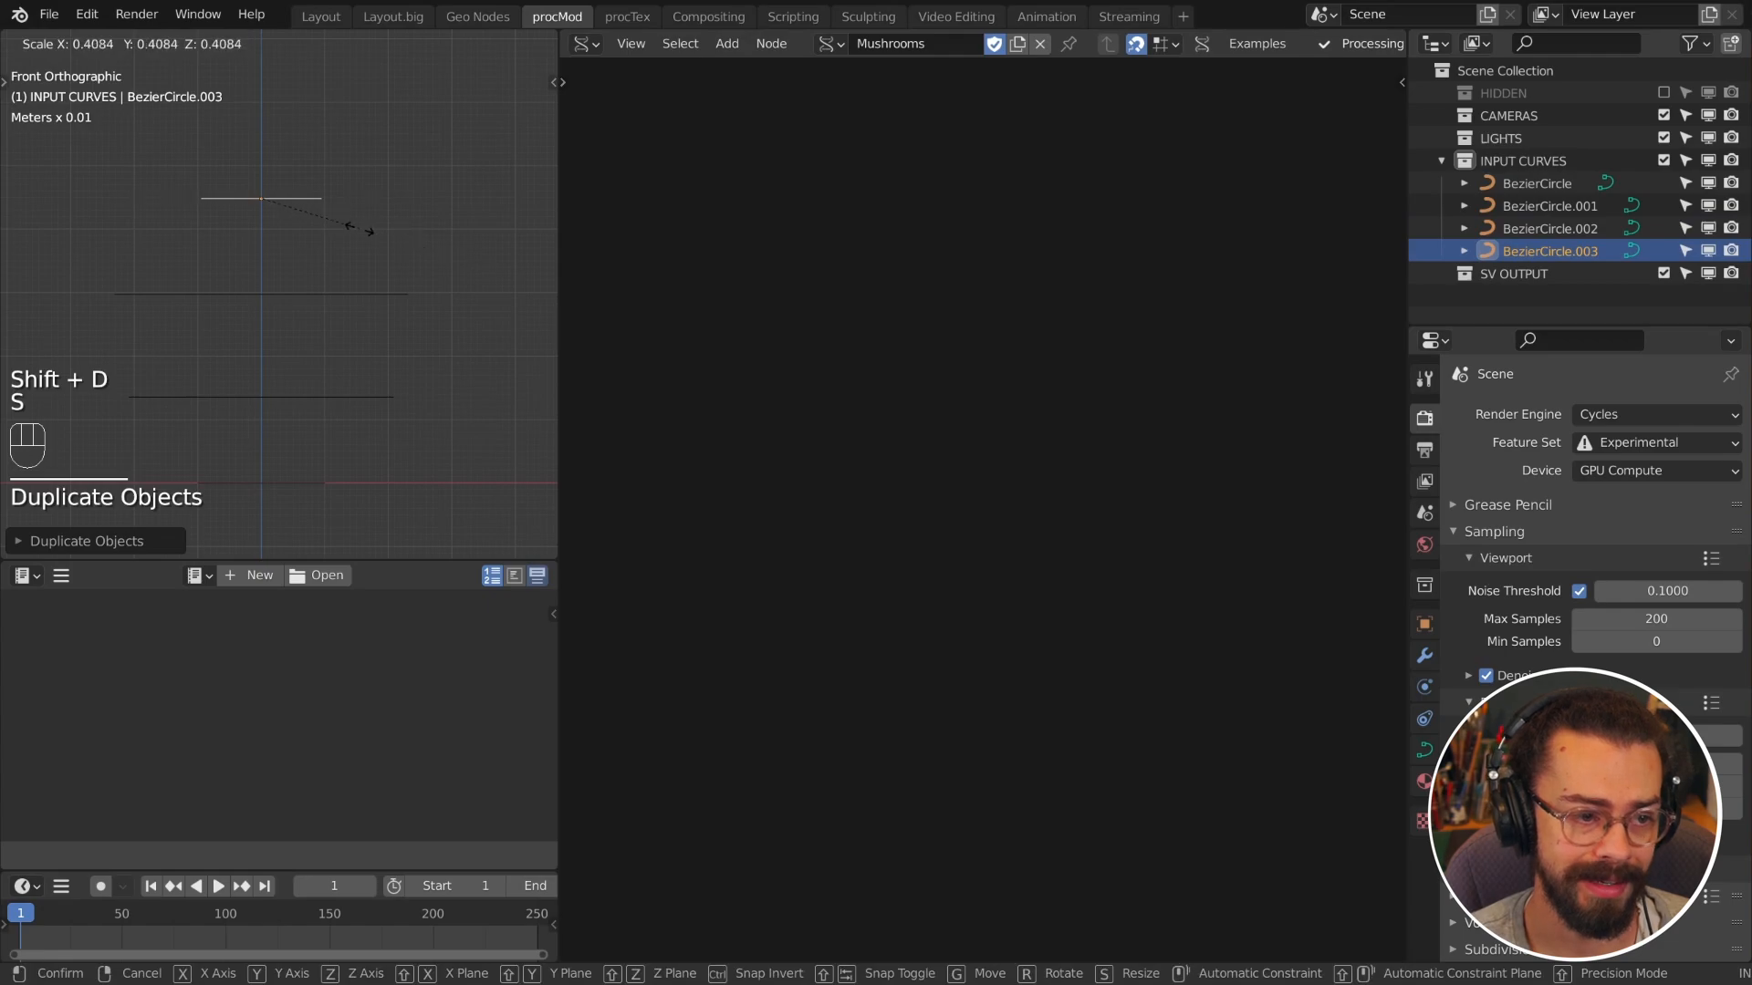
pyautogui.click(358, 229)
# Step: Lower the top circle slightly and refine its size to about 0.0185 m across
pyautogui.press('g')
pyautogui.click(334, 228)
pyautogui.press('s')
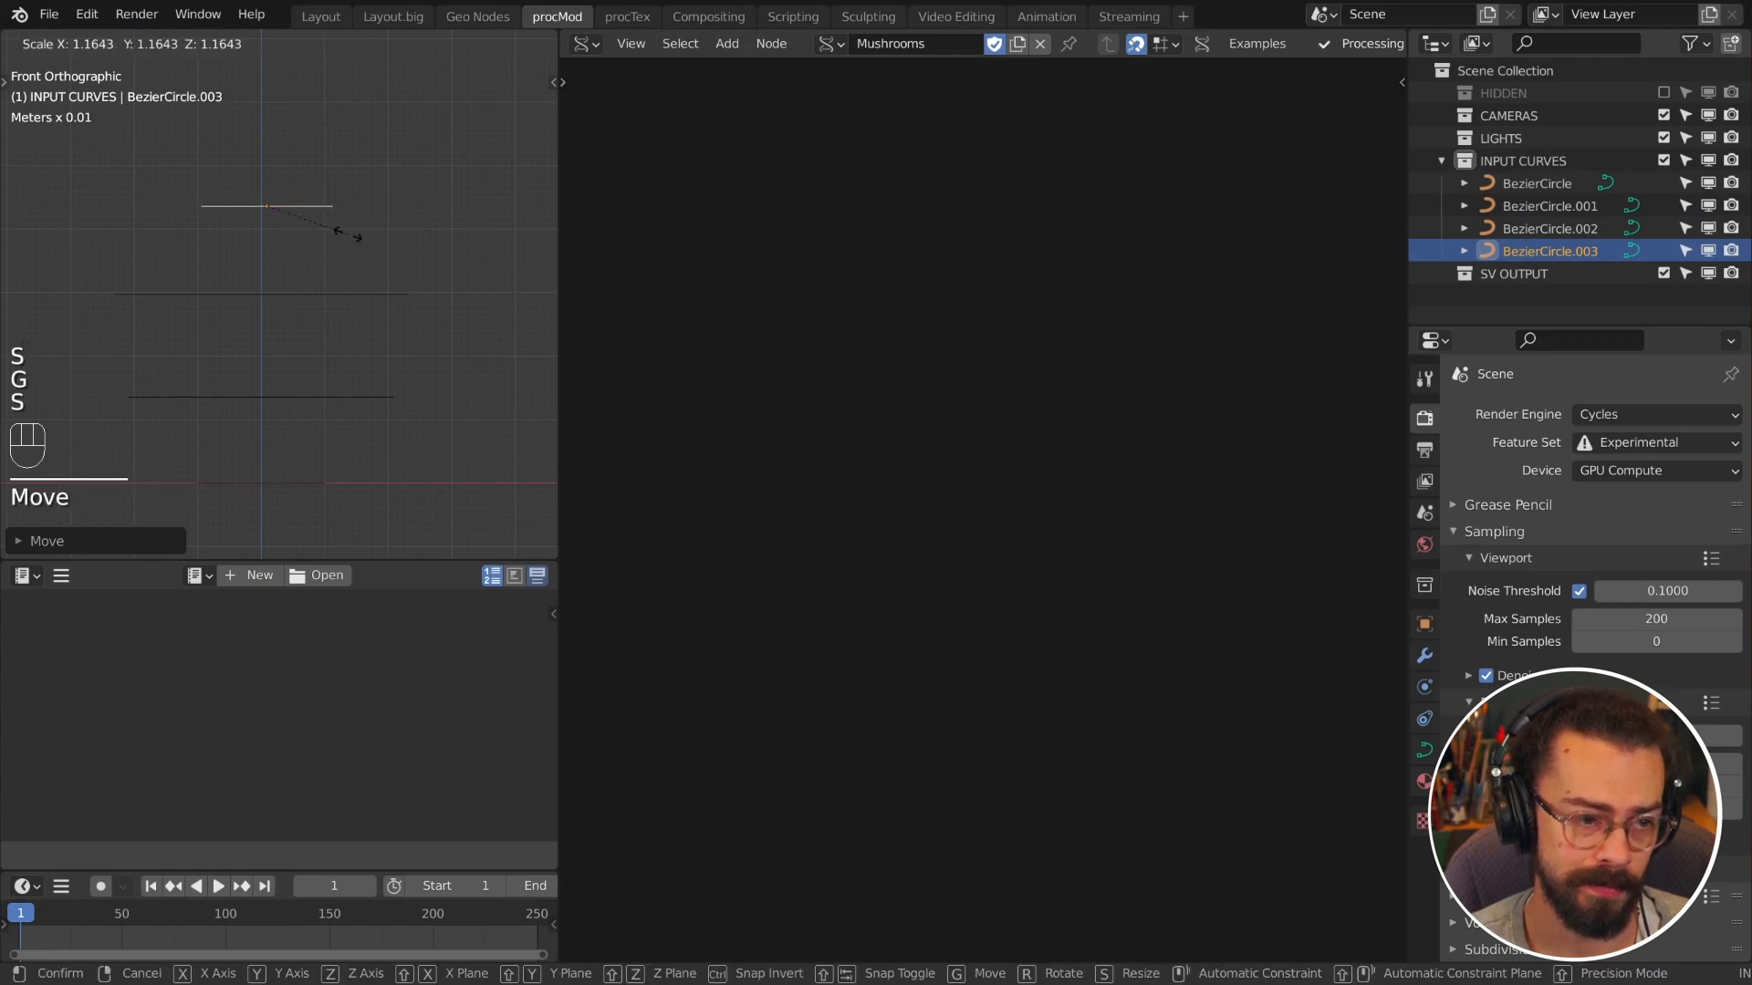
pyautogui.click(349, 236)
pyautogui.press('g')
pyautogui.click(379, 266)
pyautogui.press('s')
pyautogui.click(379, 265)
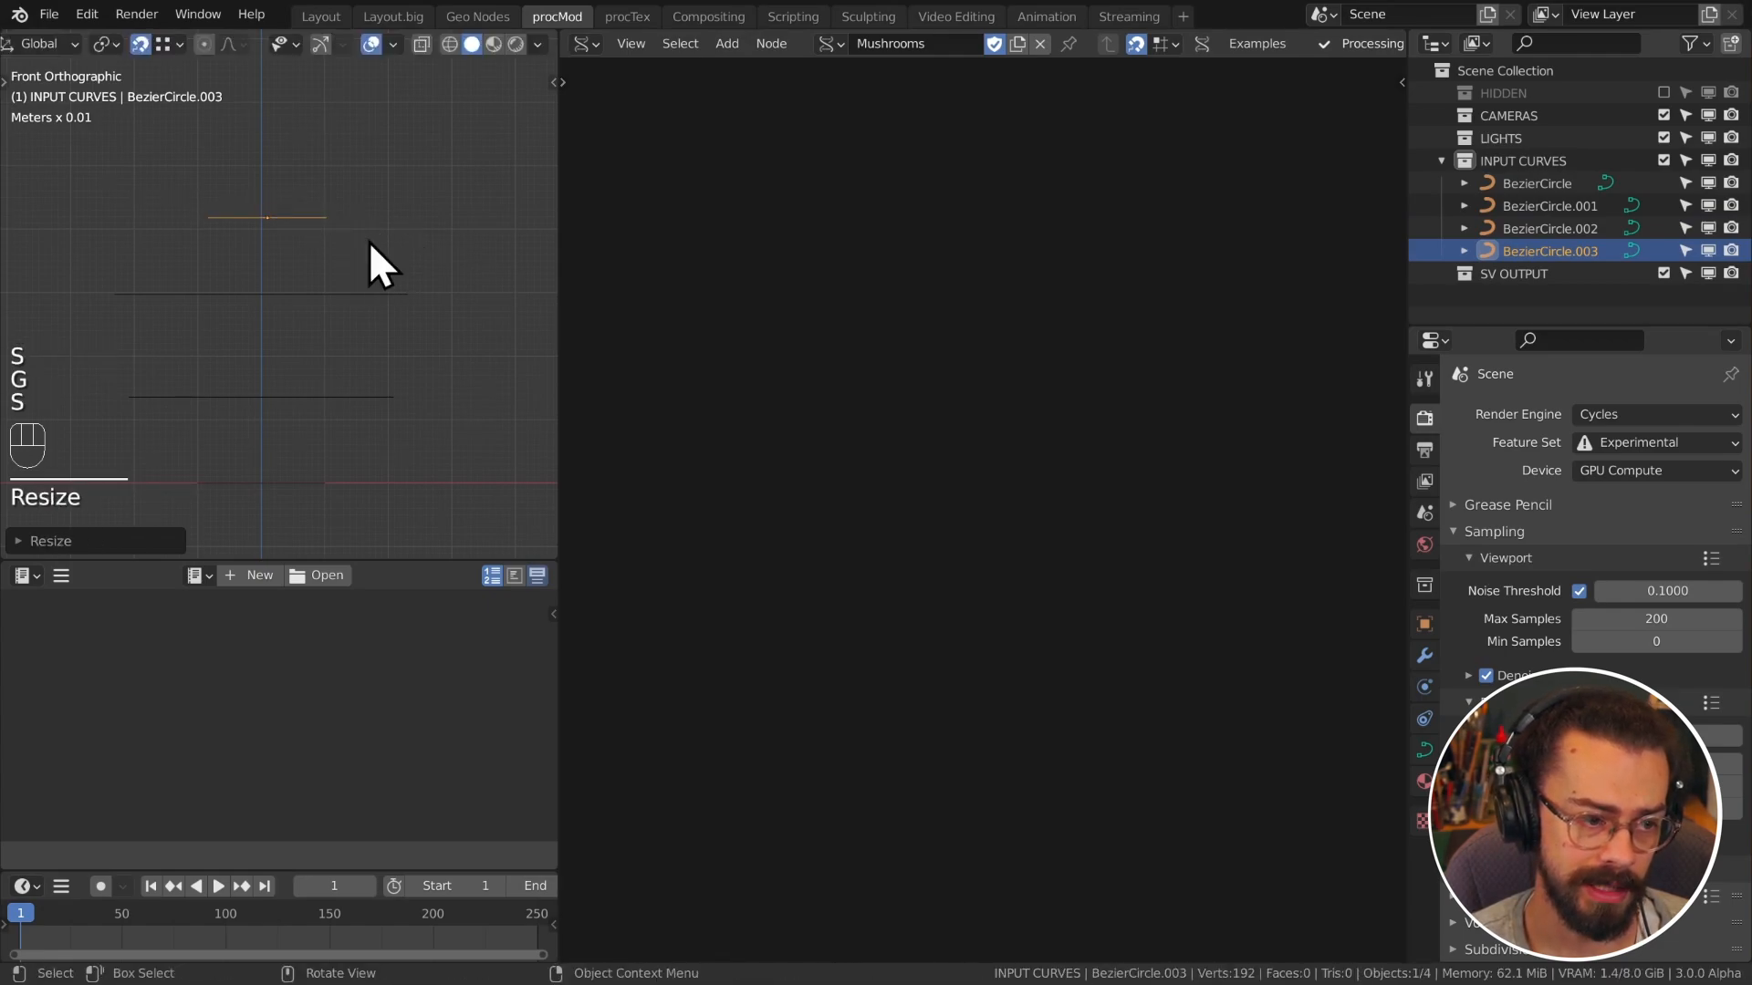
# Step: Tilt the top circle about 25° in front view and shift it along positive X, off the central axis
pyautogui.moveTo(423, 234); pyautogui.dragTo(315, 314, button='middle')
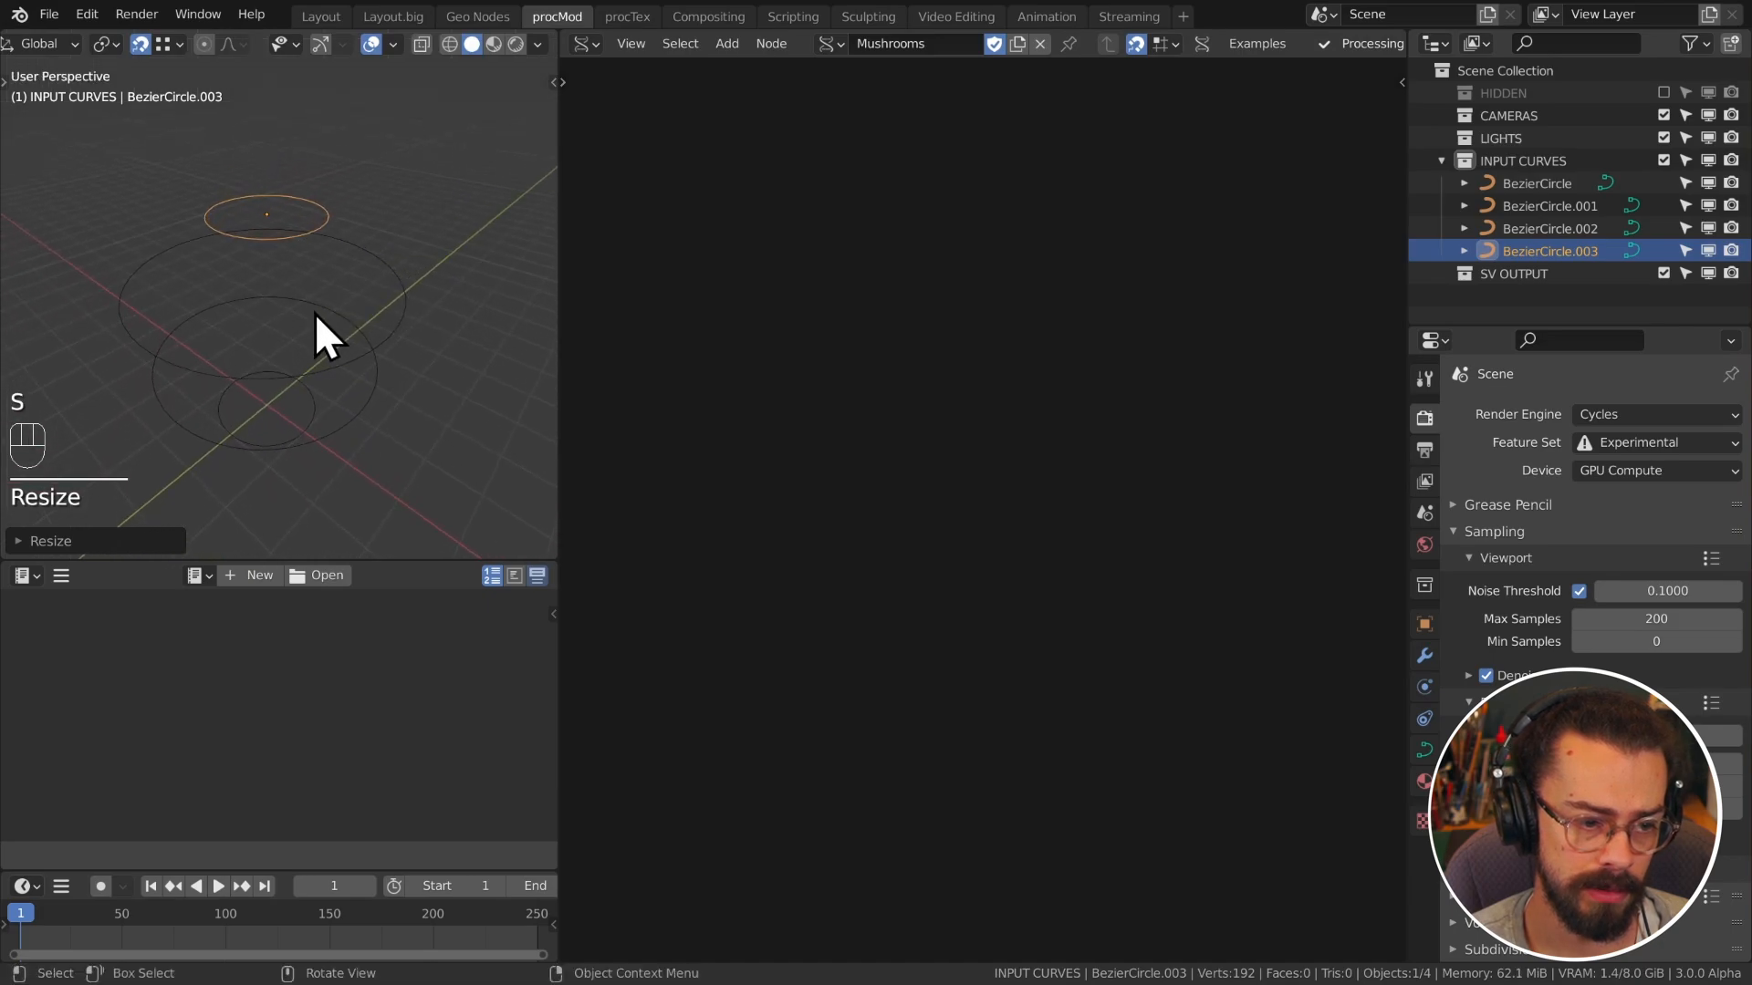
pyautogui.press('KP_1')
pyautogui.press('r')
pyautogui.click(382, 258)
pyautogui.press('g')
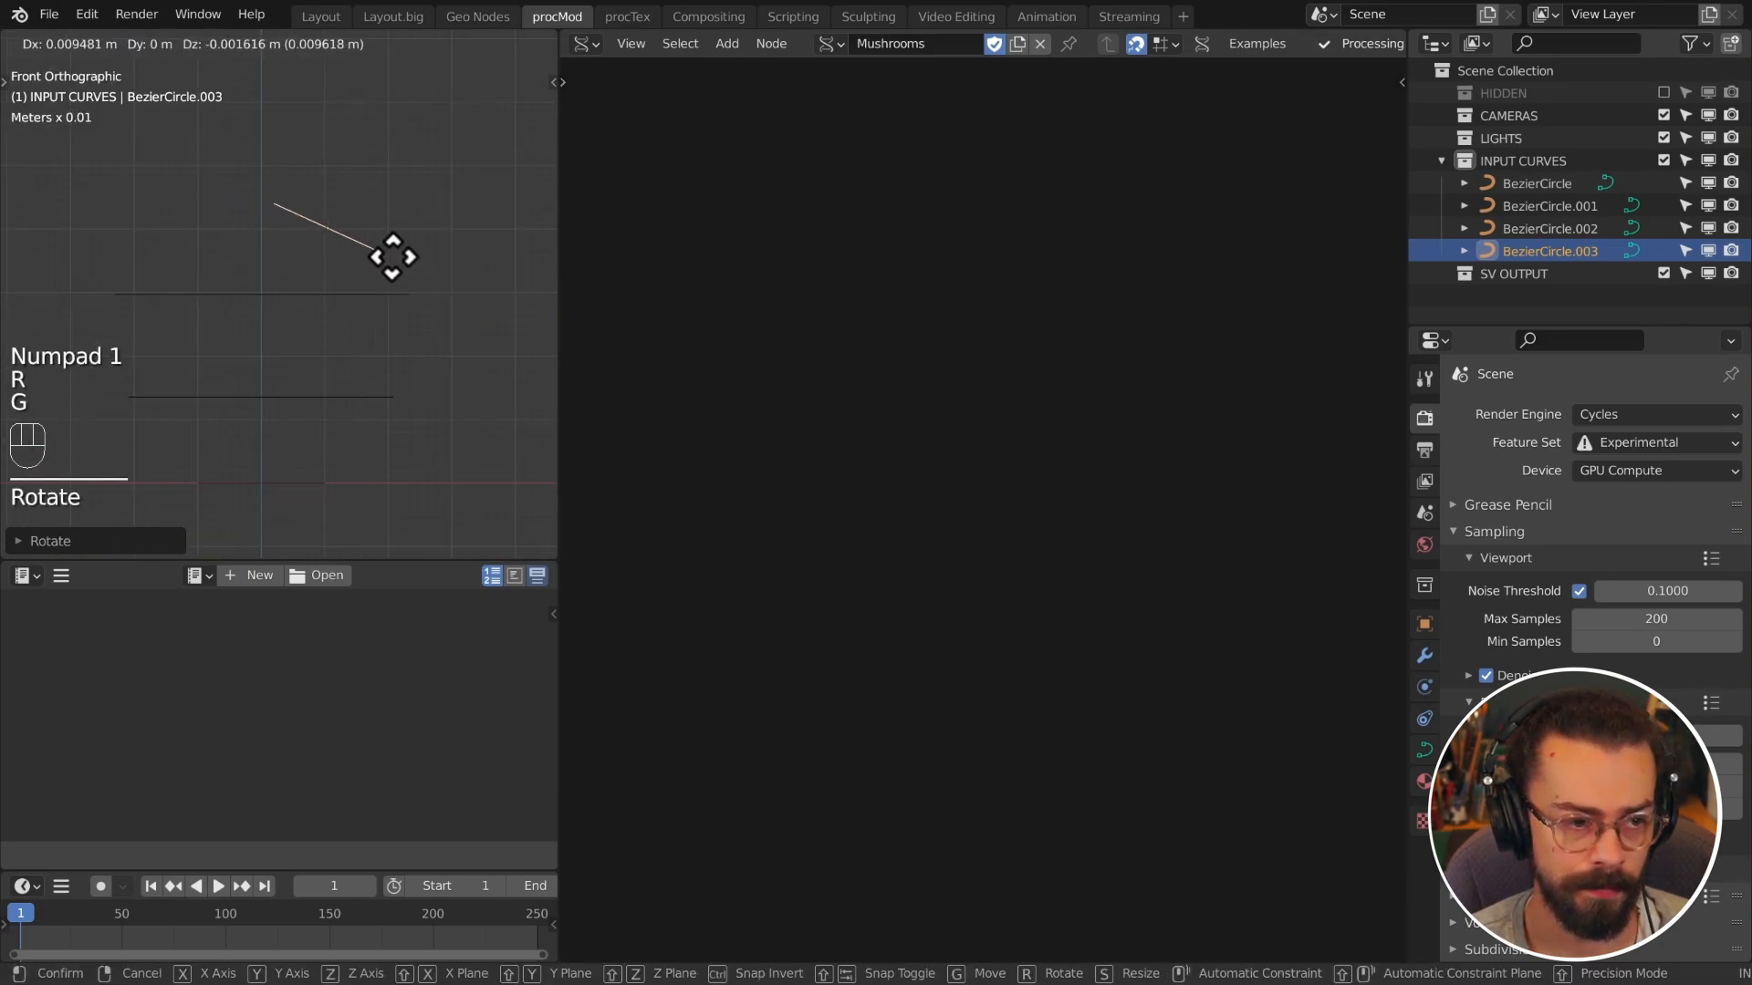
pyautogui.click(391, 261)
# Step: Tilt the widest circle in the same direction as the top one and shift it slightly down and toward positive X
pyautogui.click(390, 294)
pyautogui.press('r')
pyautogui.click(399, 316)
pyautogui.press('g')
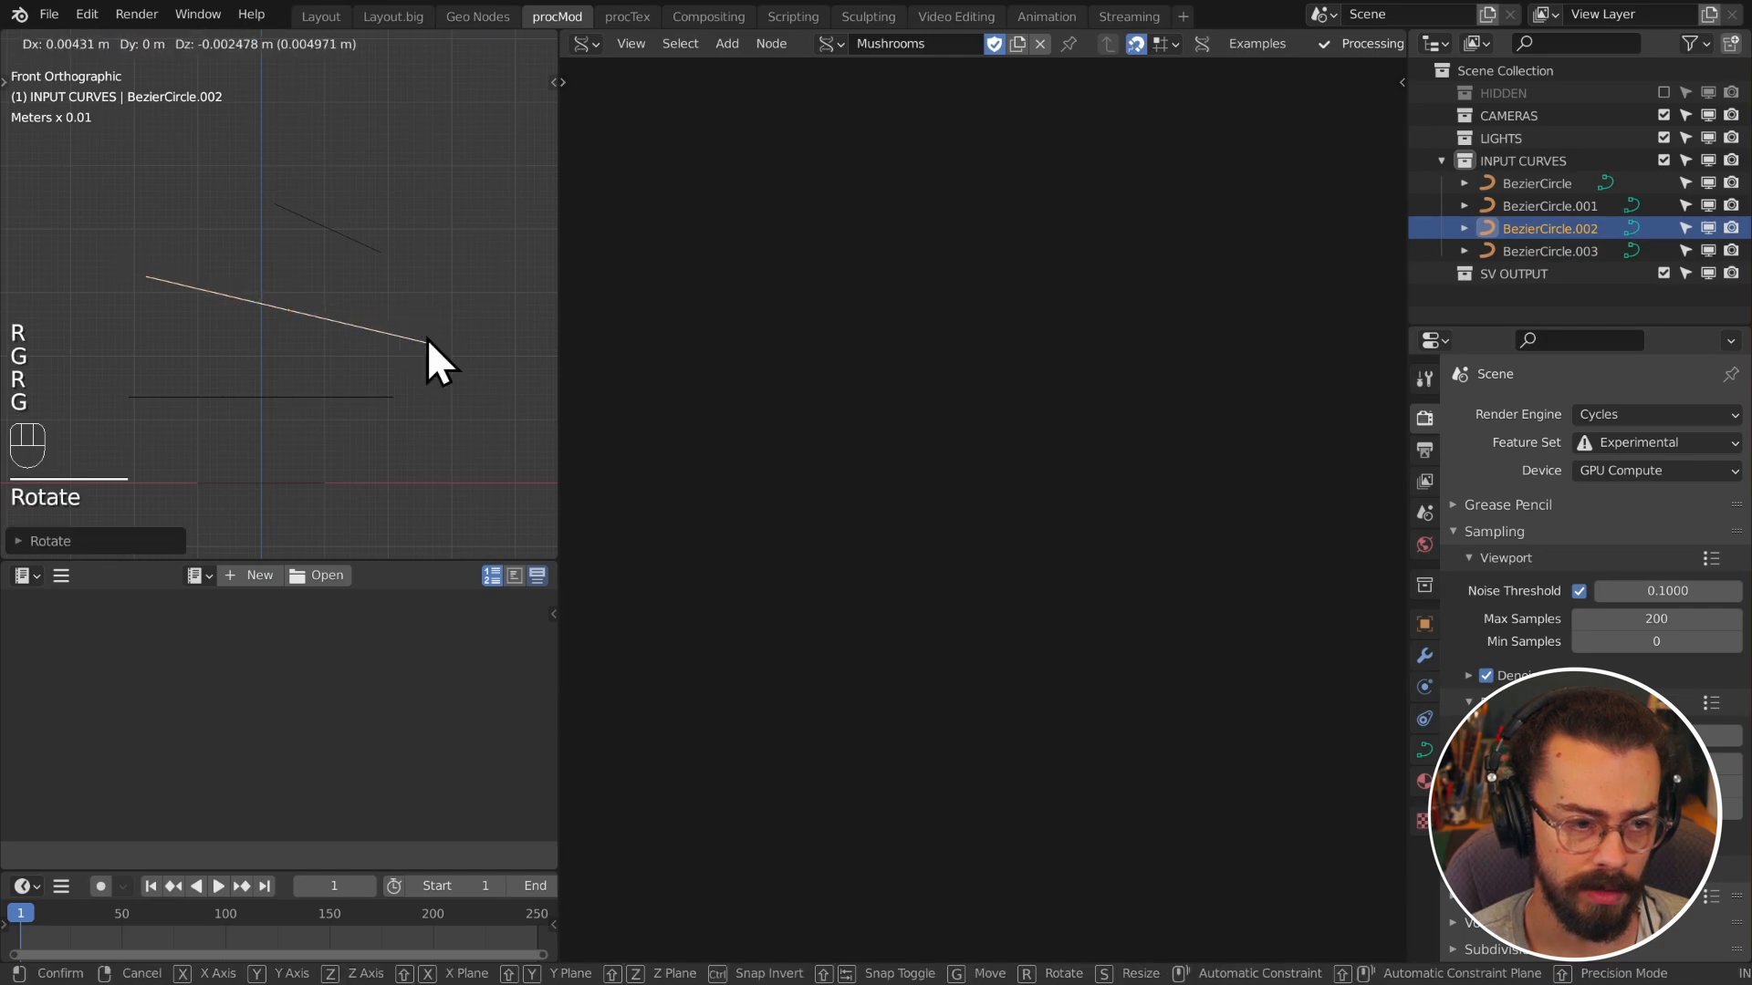
pyautogui.click(426, 340)
pyautogui.press('r')
pyautogui.click(427, 337)
# Step: Move the circle just above the base closer to the base and tilt it about 7° the opposite way
pyautogui.click(382, 397)
pyautogui.press('g')
pyautogui.click(394, 429)
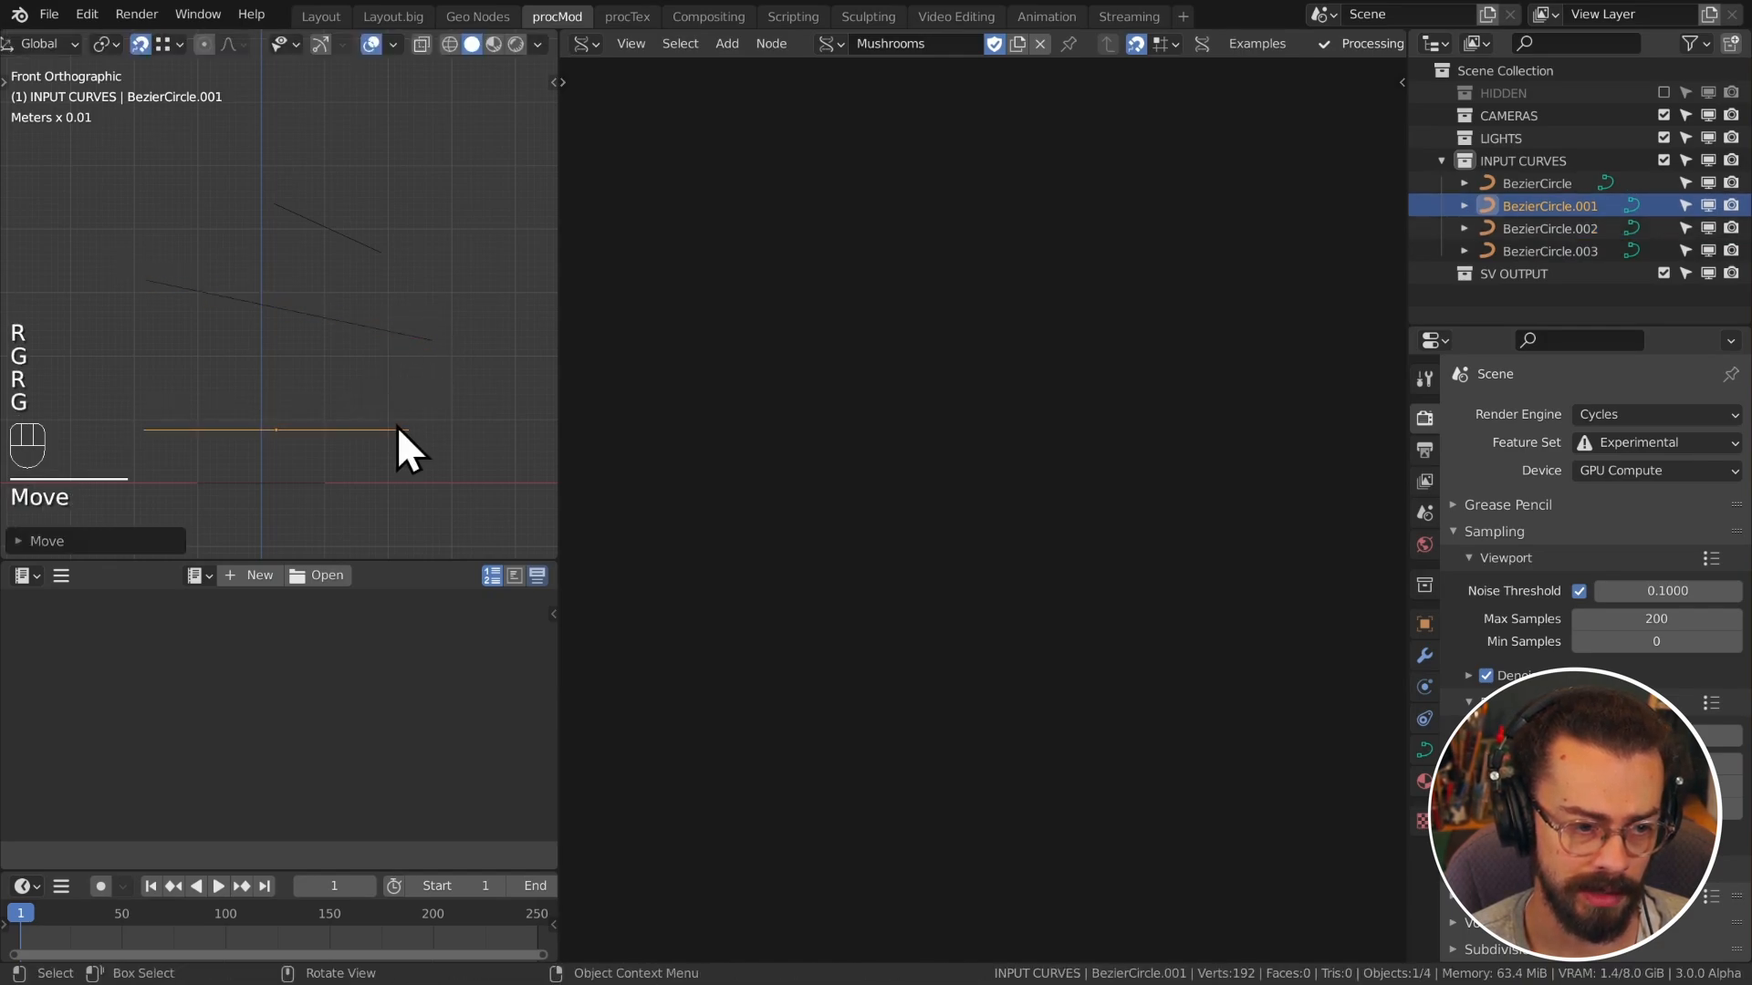
pyautogui.press('r')
pyautogui.click(412, 404)
pyautogui.press('g')
pyautogui.click(414, 405)
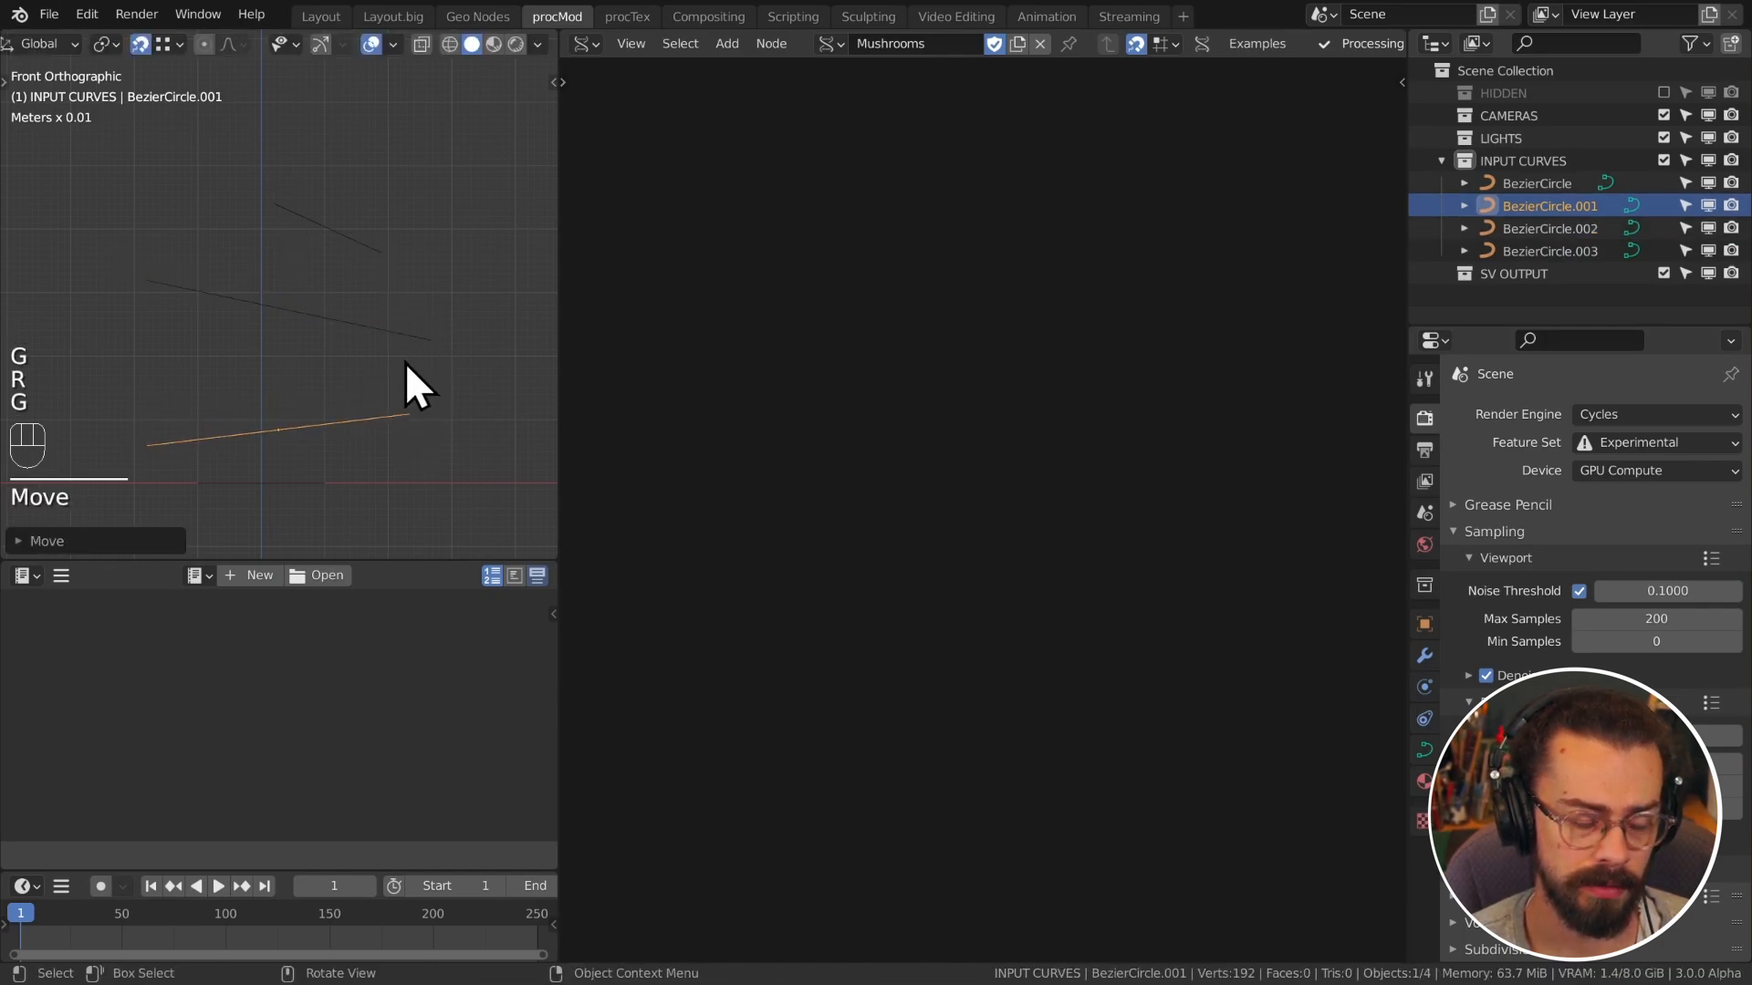
# Step: Select all four circles and add a Bezier In node to the Mushrooms node tree
pyautogui.moveTo(407, 384); pyautogui.dragTo(365, 367, button='middle')
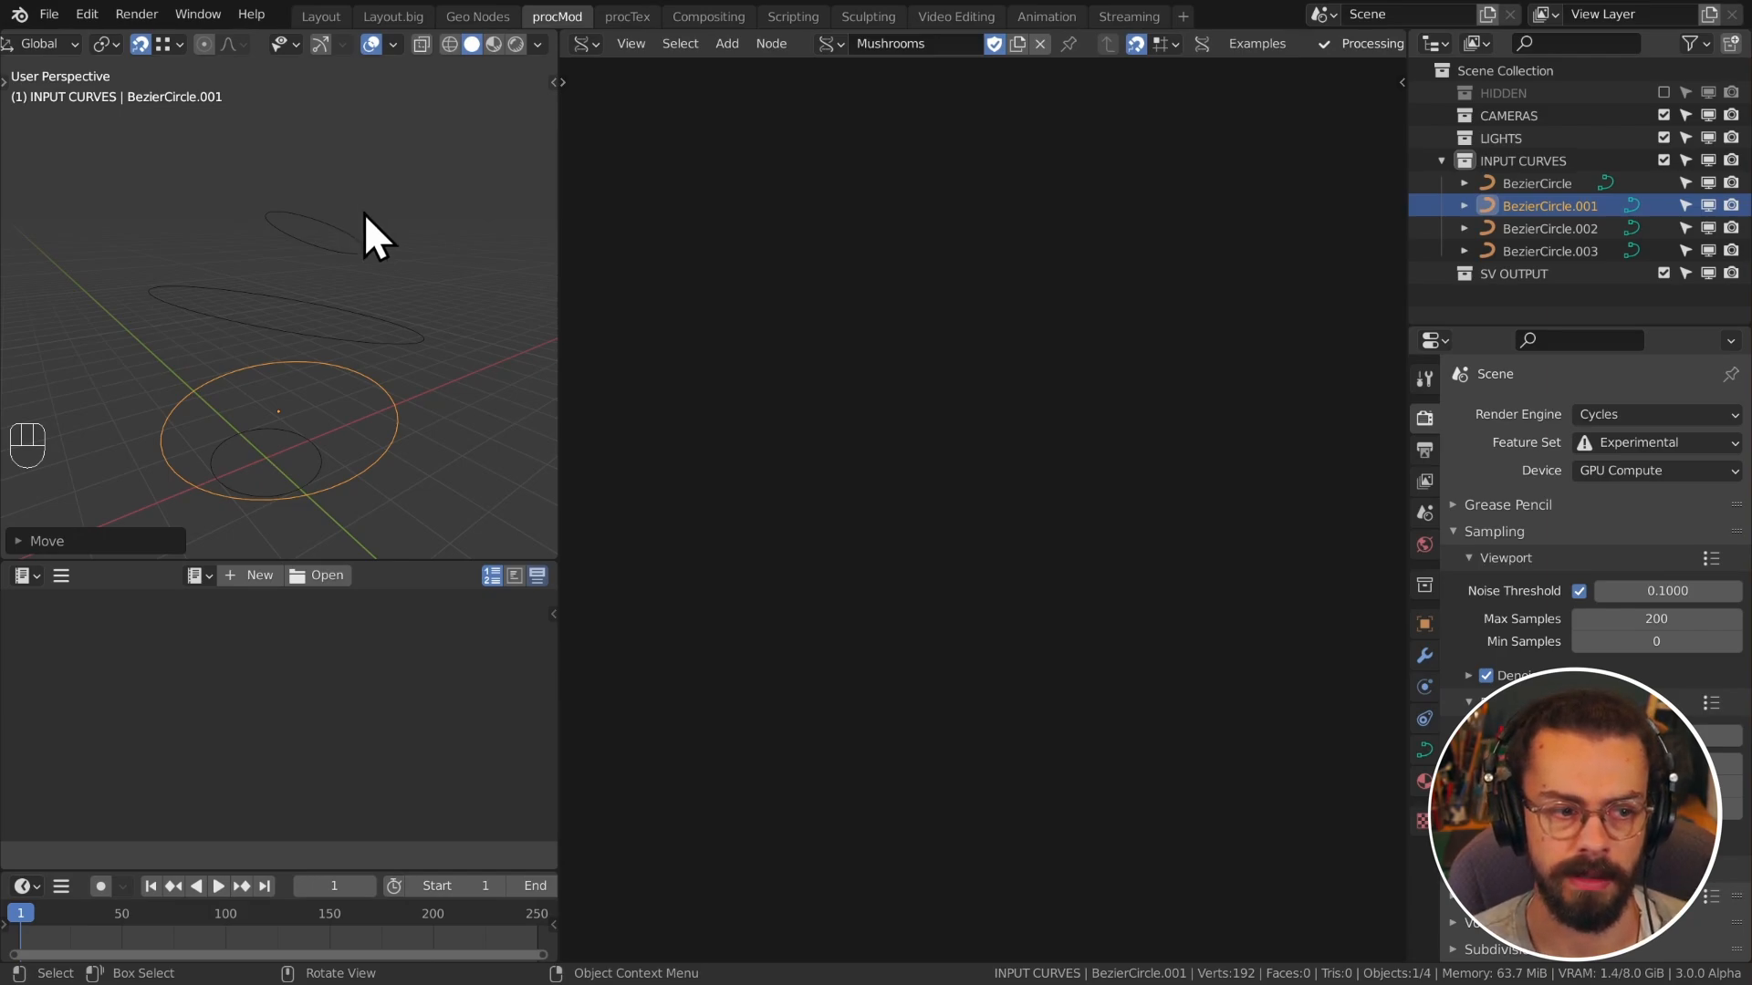
pyautogui.moveTo(374, 390); pyautogui.dragTo(306, 255, button='middle')
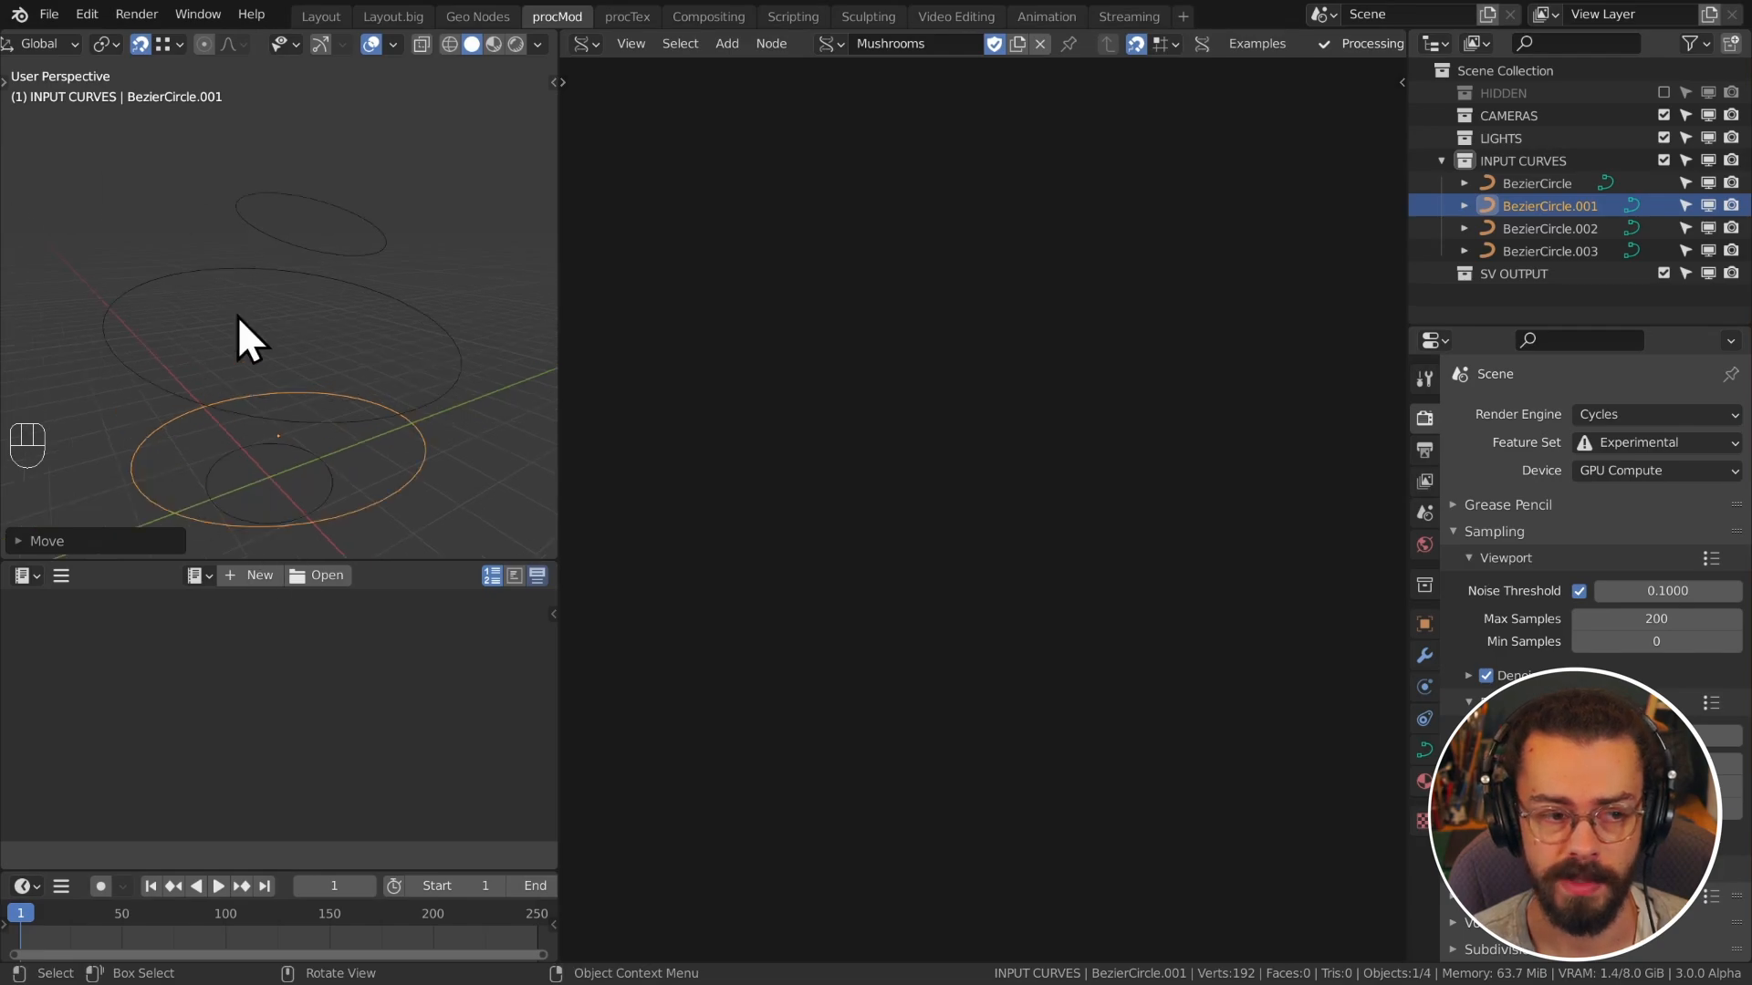
pyautogui.moveTo(195, 267); pyautogui.dragTo(293, 320, button='middle')
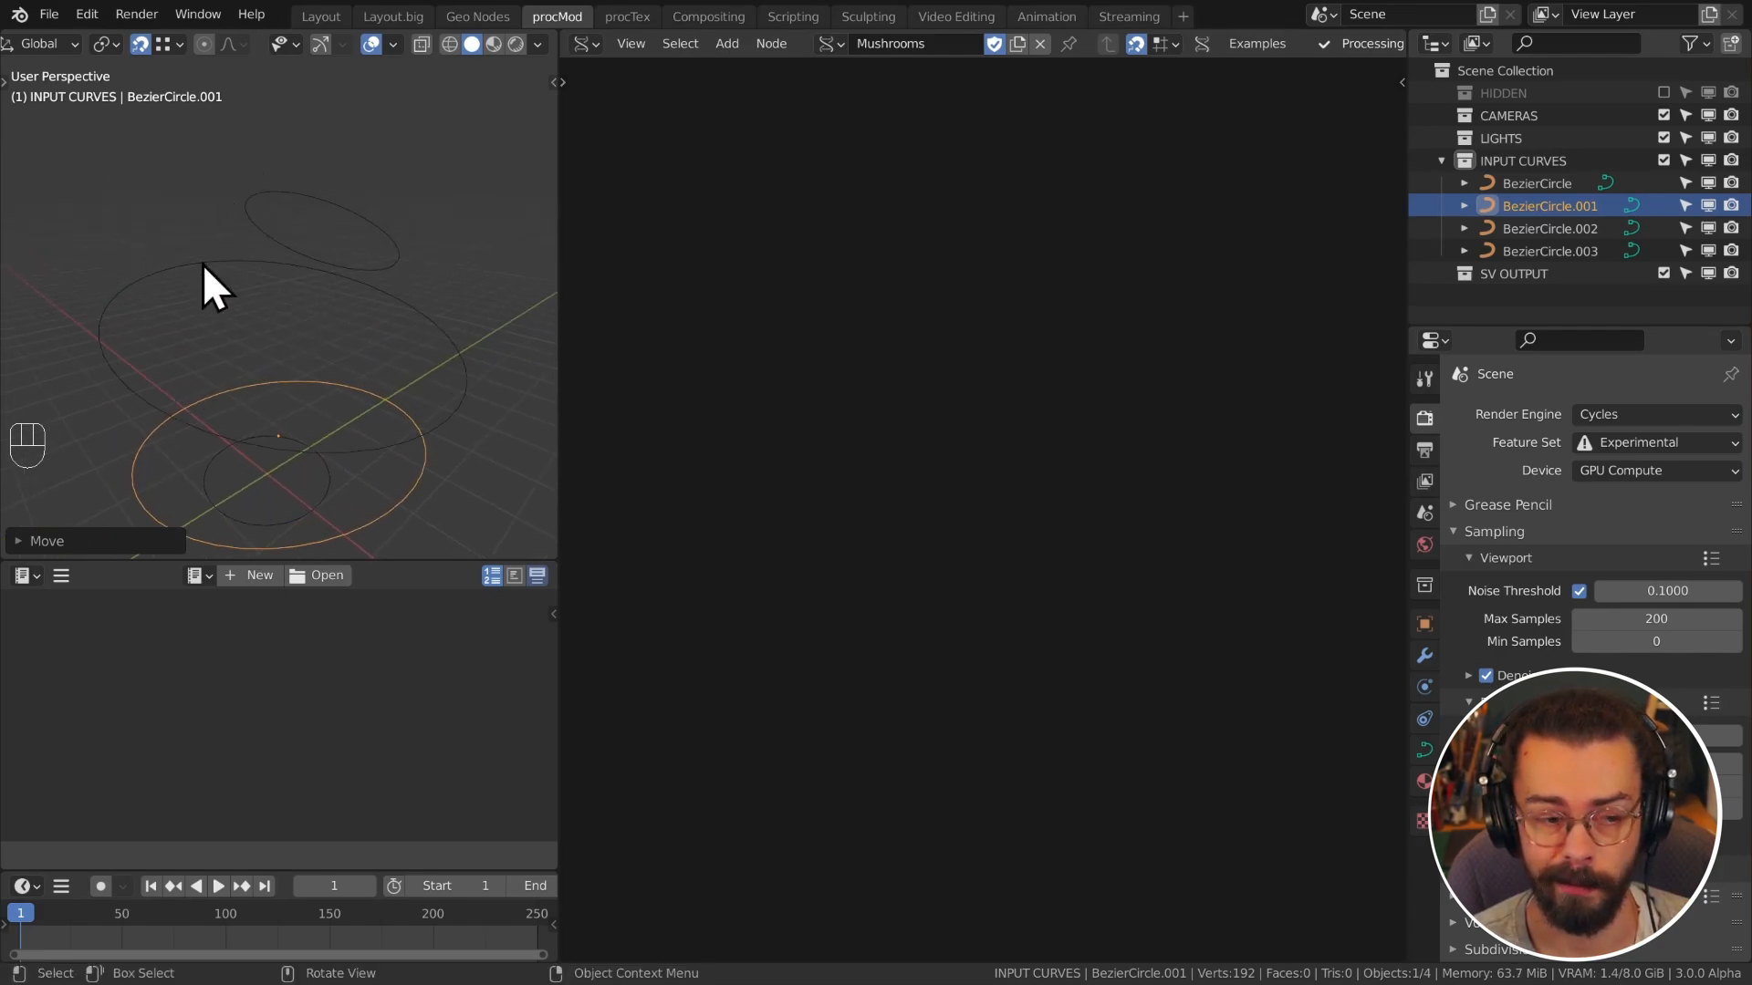
pyautogui.press('KP_1')
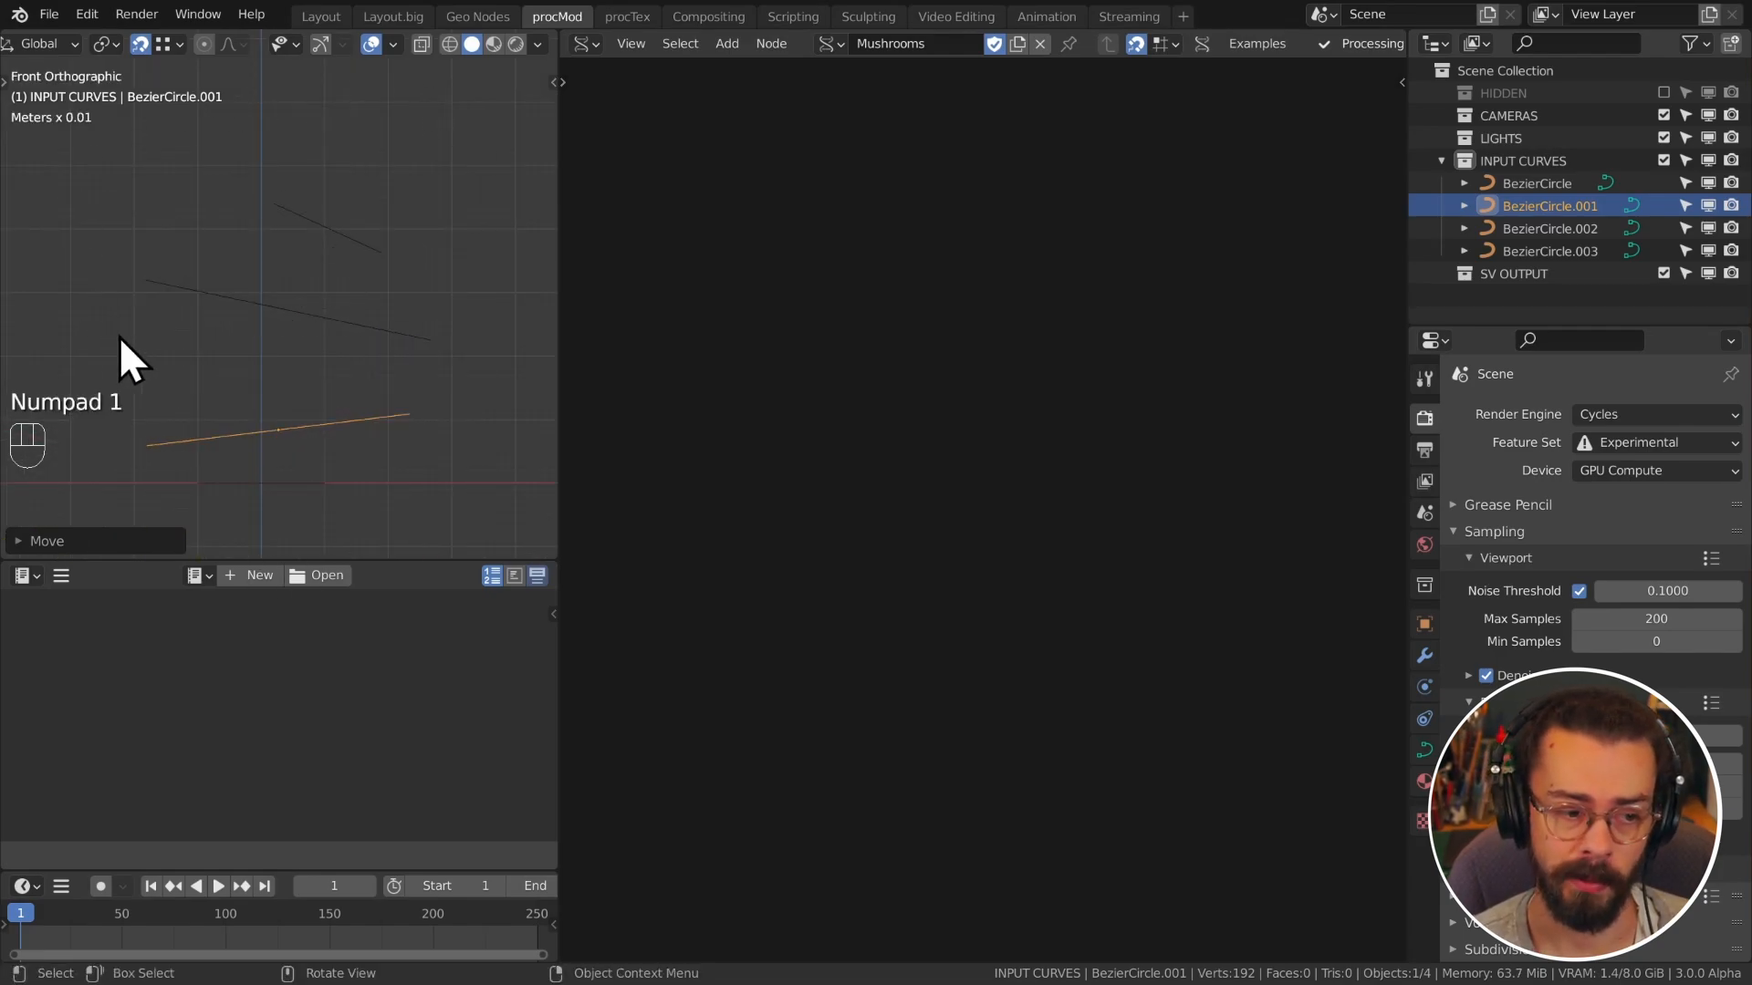
pyautogui.moveTo(488, 139); pyautogui.dragTo(242, 539)
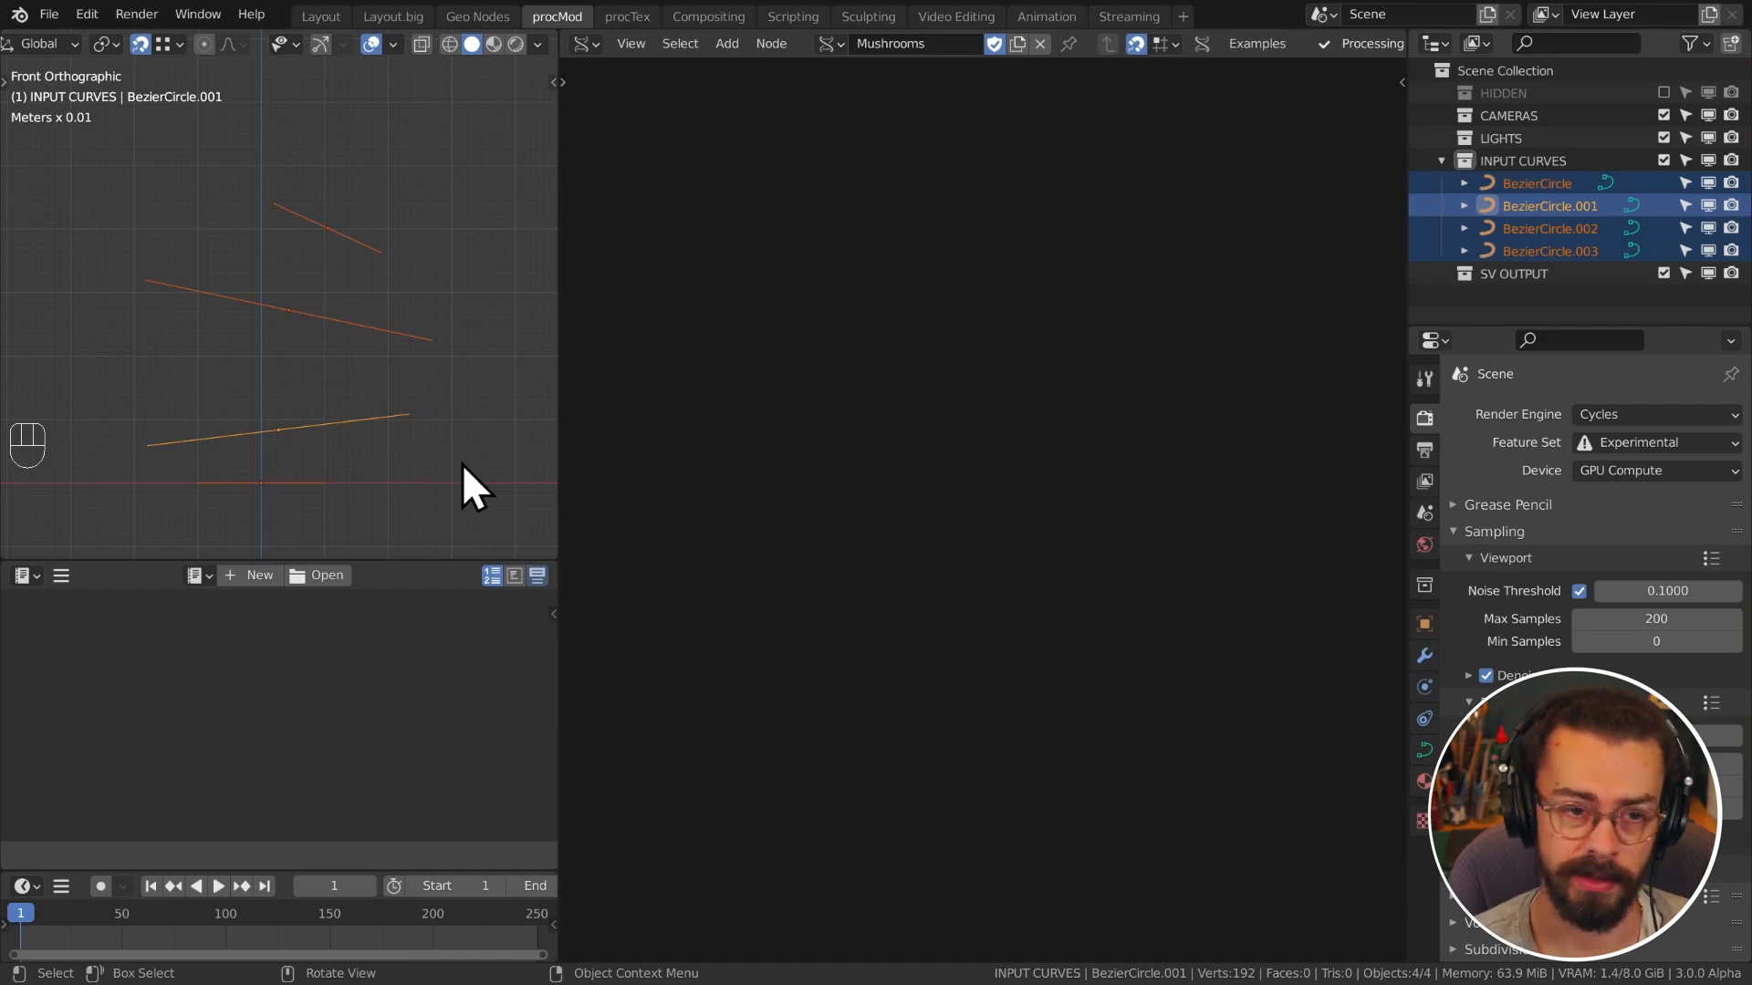
pyautogui.hotkey('shift', 'a')
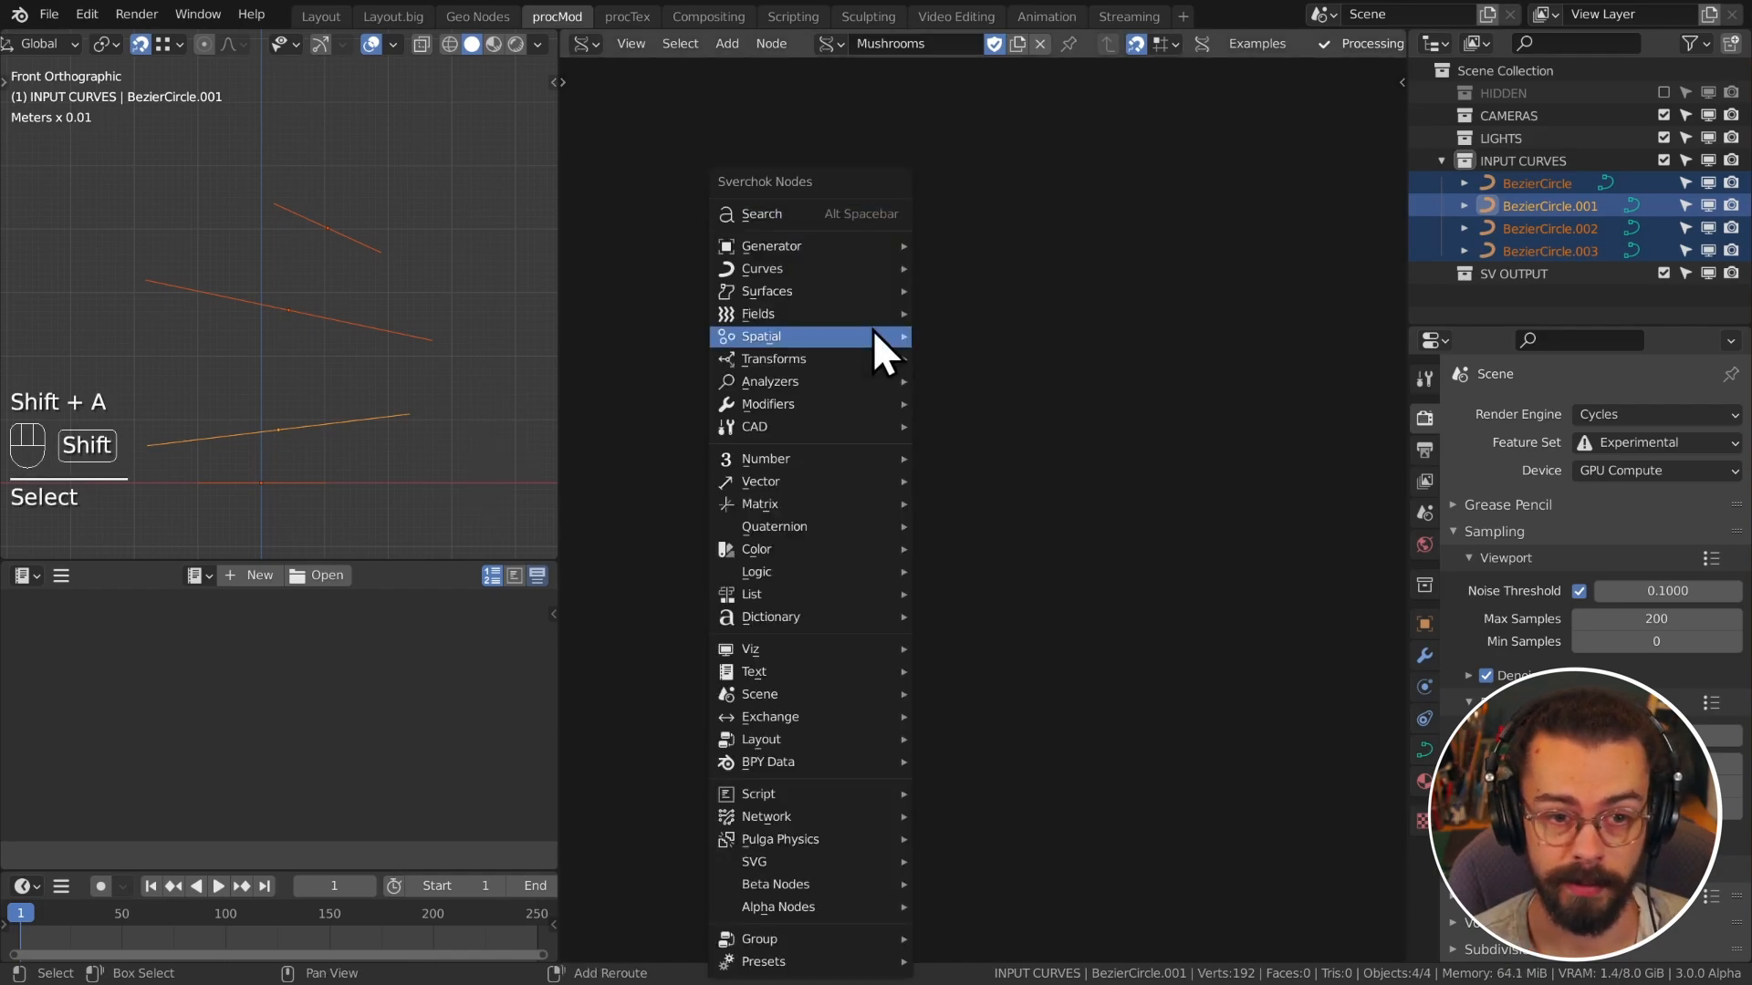
pyautogui.moveTo(873, 336)
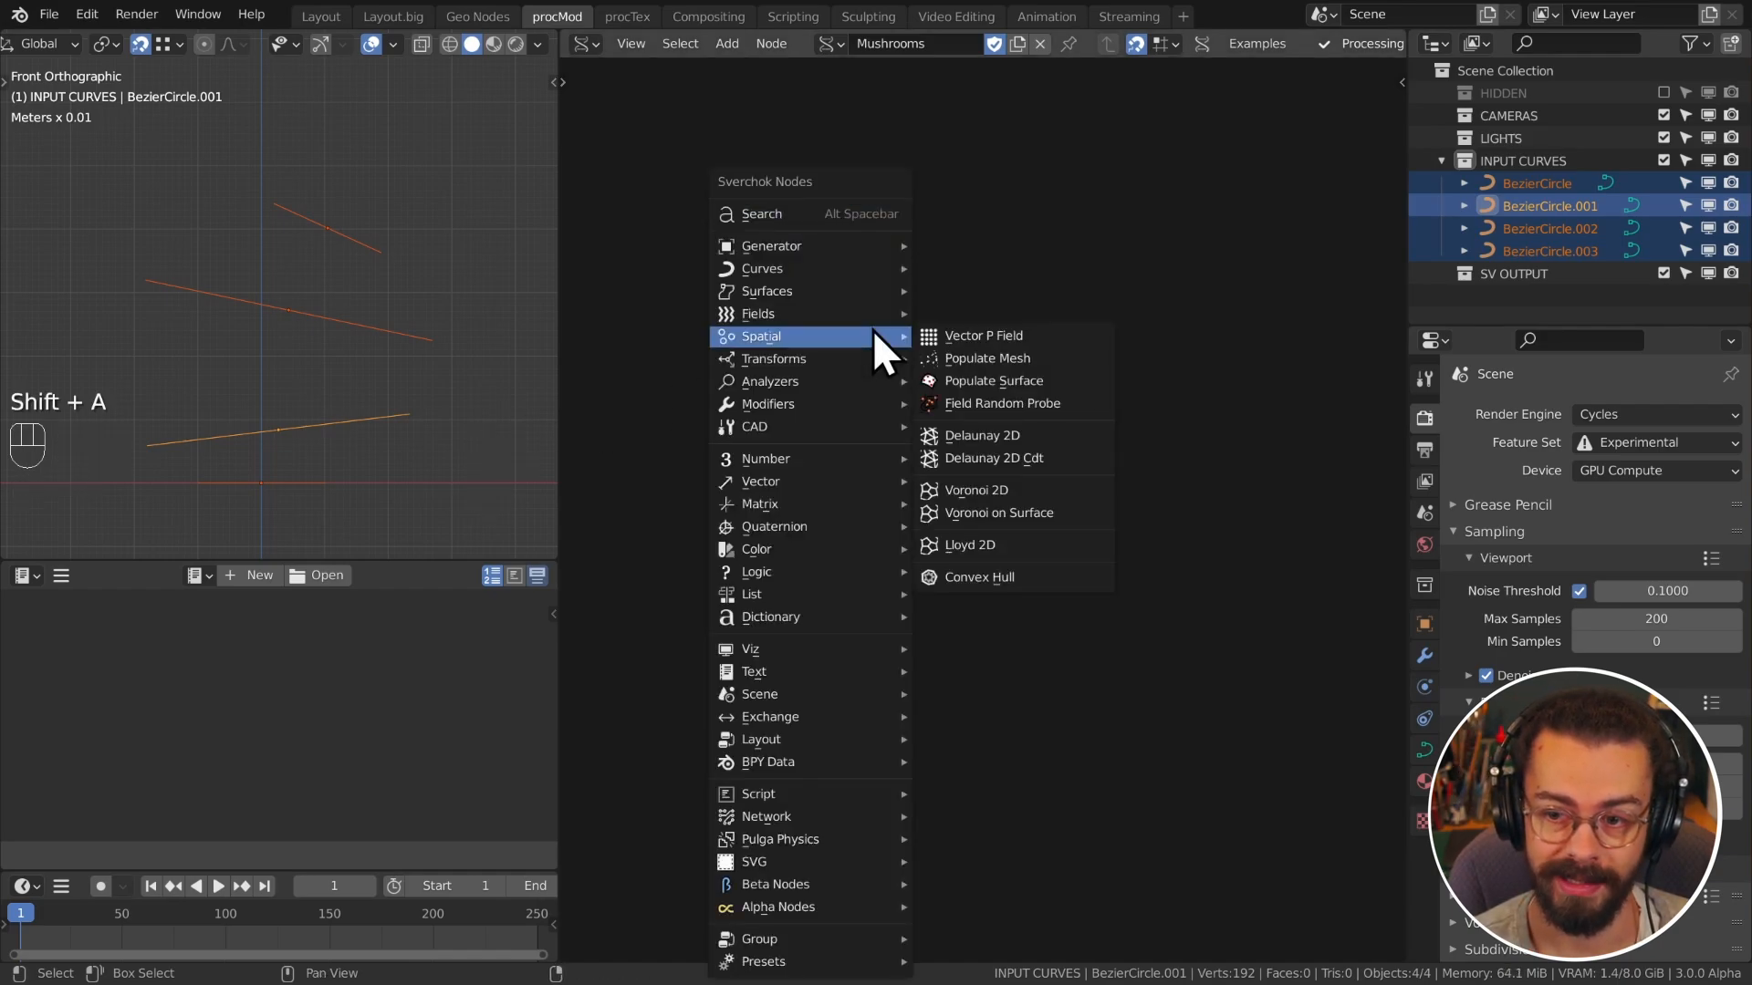
pyautogui.hotkey('shift', 'a')
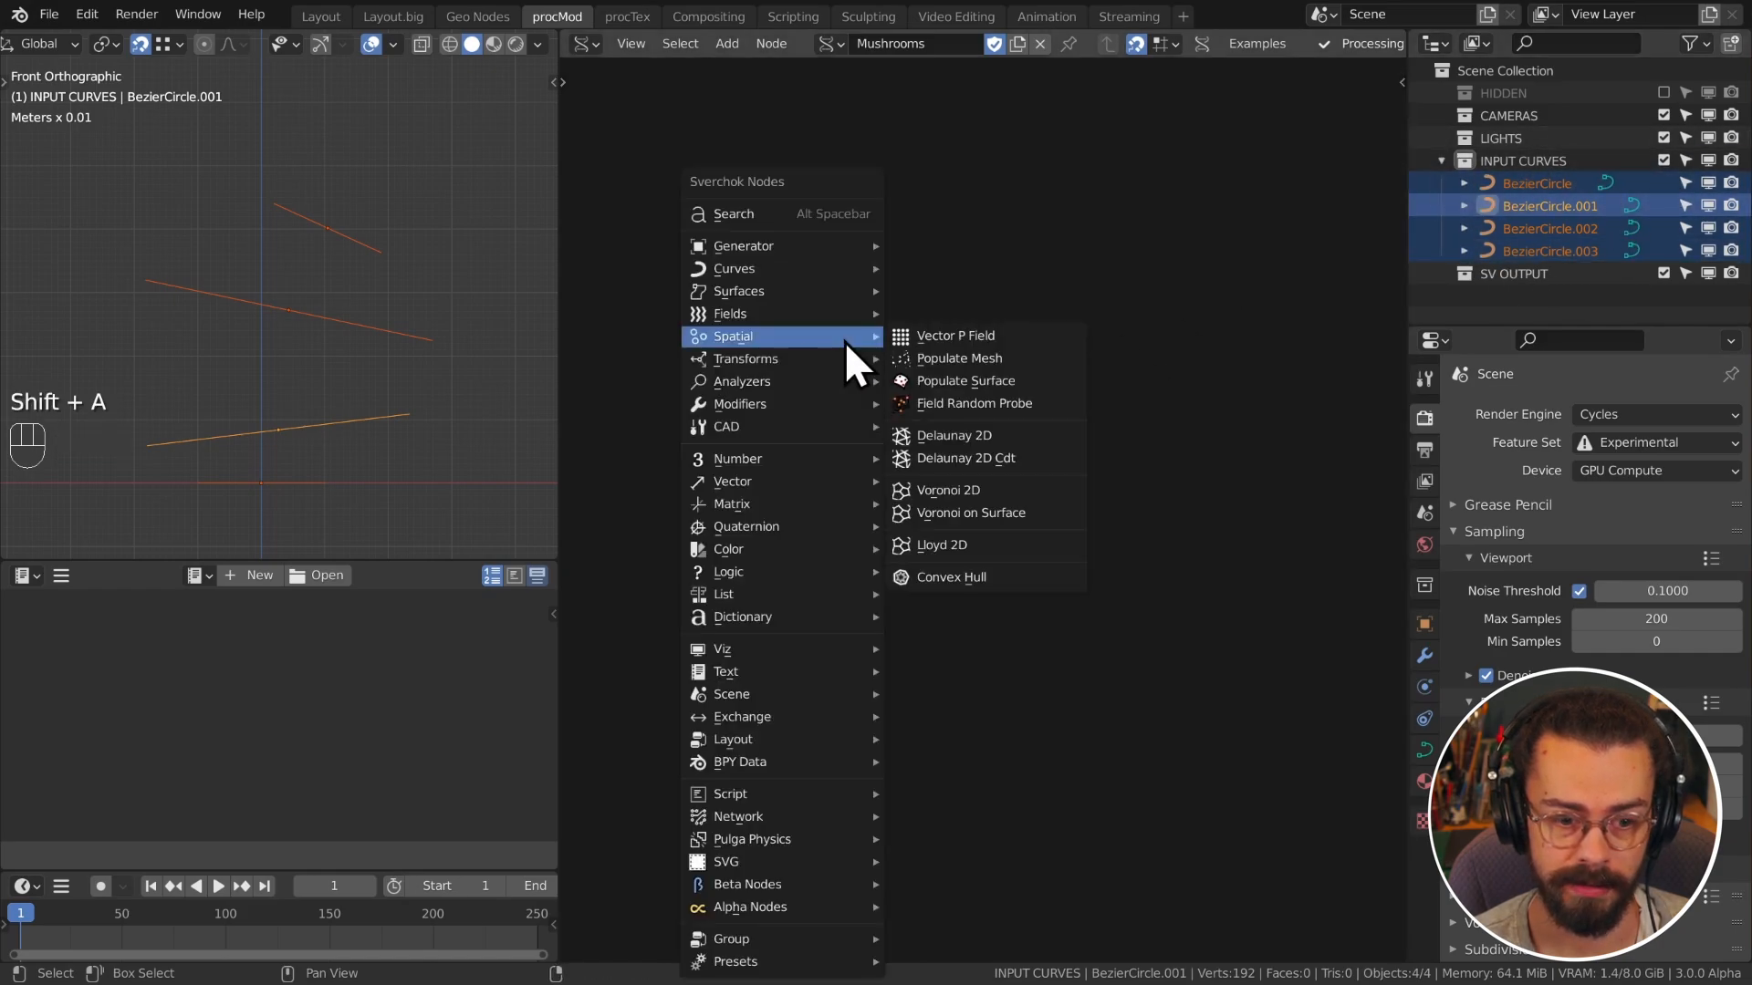
pyautogui.moveTo(780, 707)
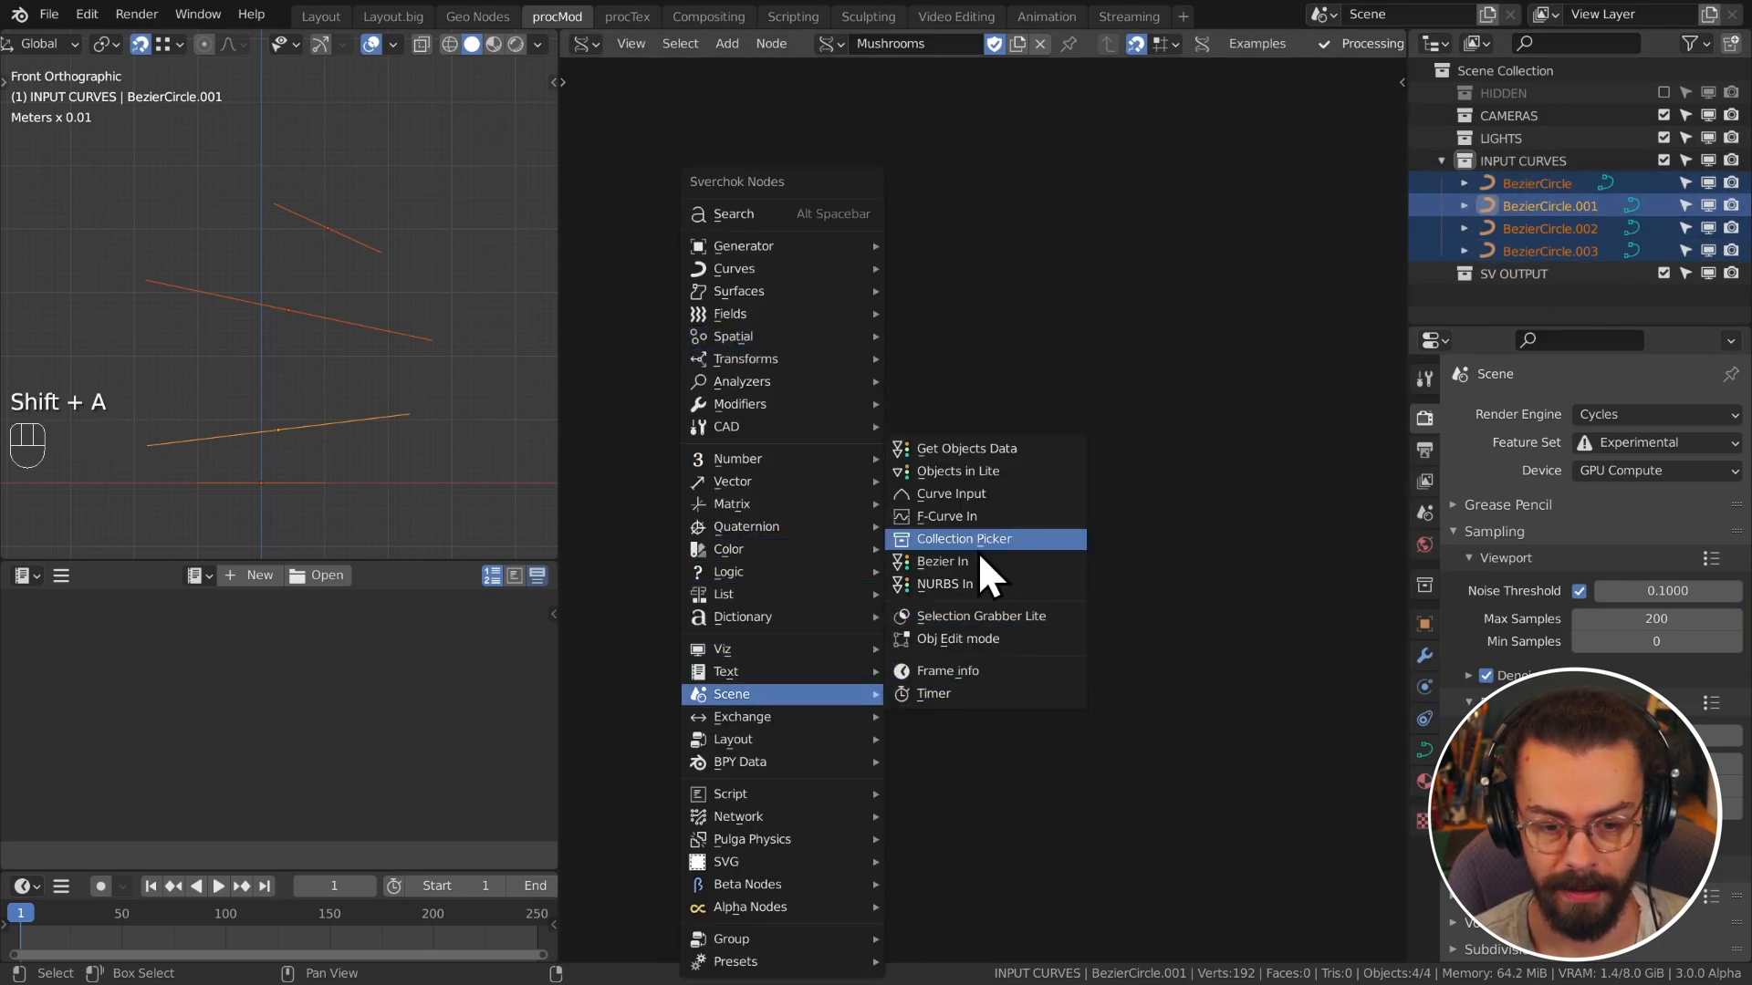
pyautogui.click(970, 560)
pyautogui.click(712, 296)
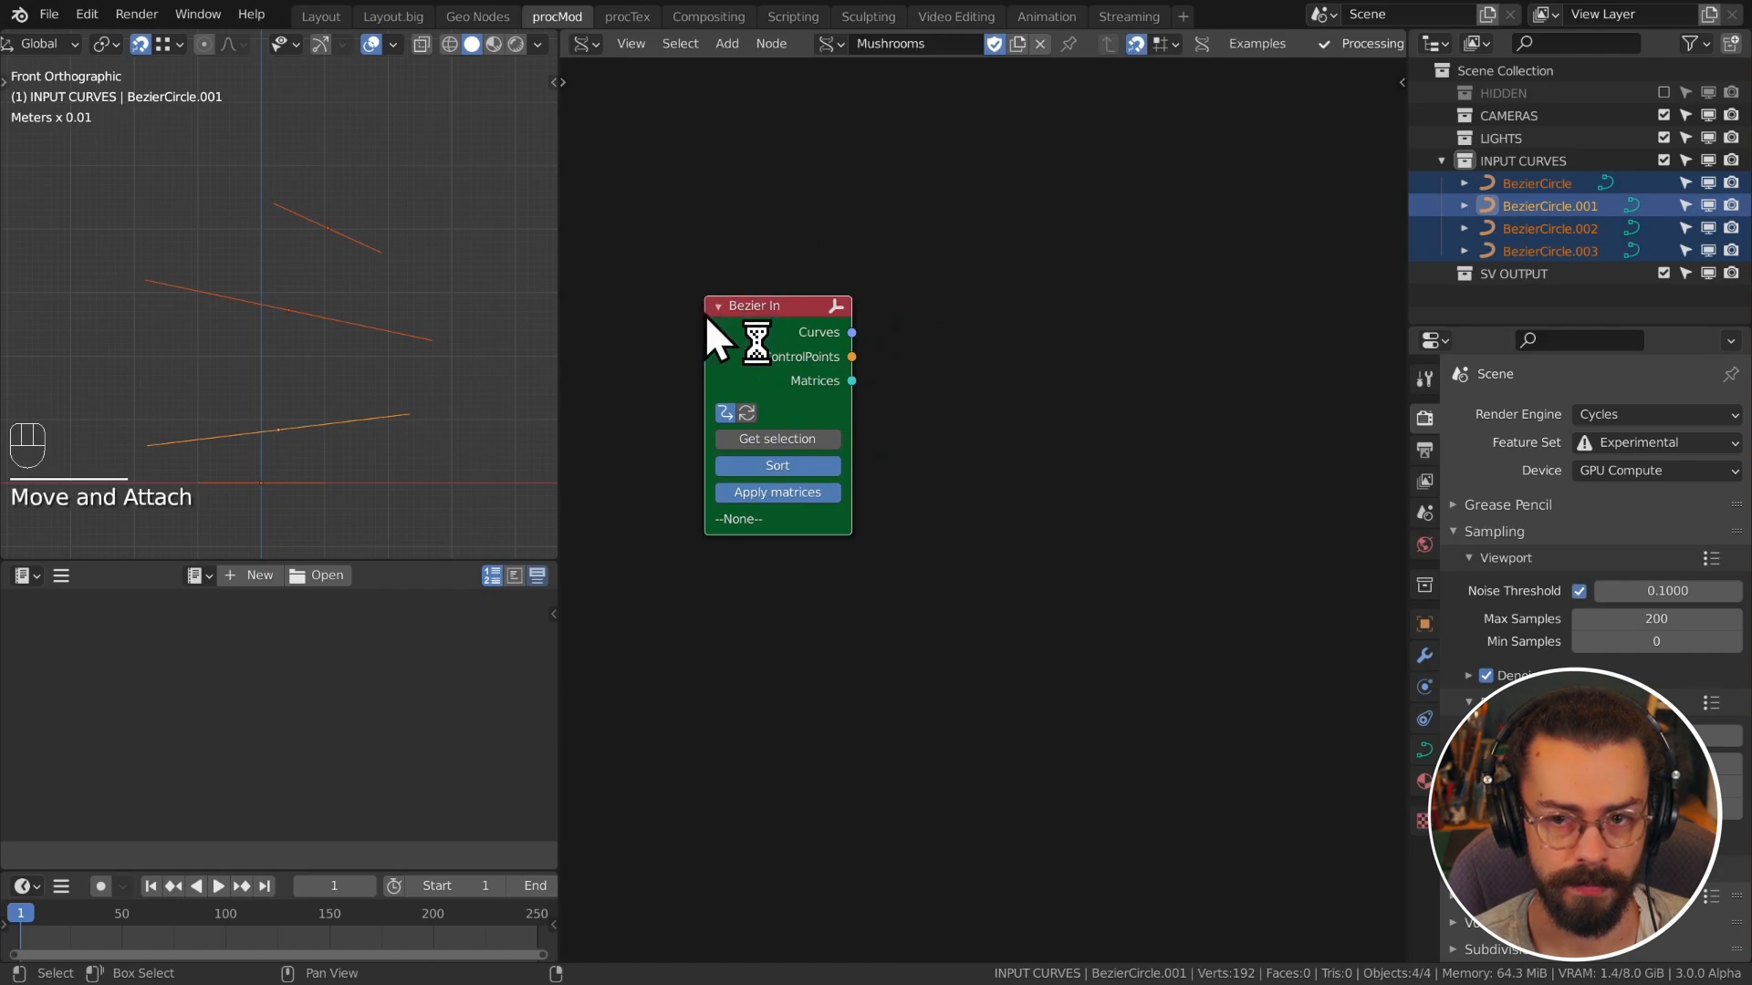
# Step: Load the four selected circles into the Bezier In node
pyautogui.hotkey('shift', 'Tab')
pyautogui.press('g')
pyautogui.rightClick(907, 379)
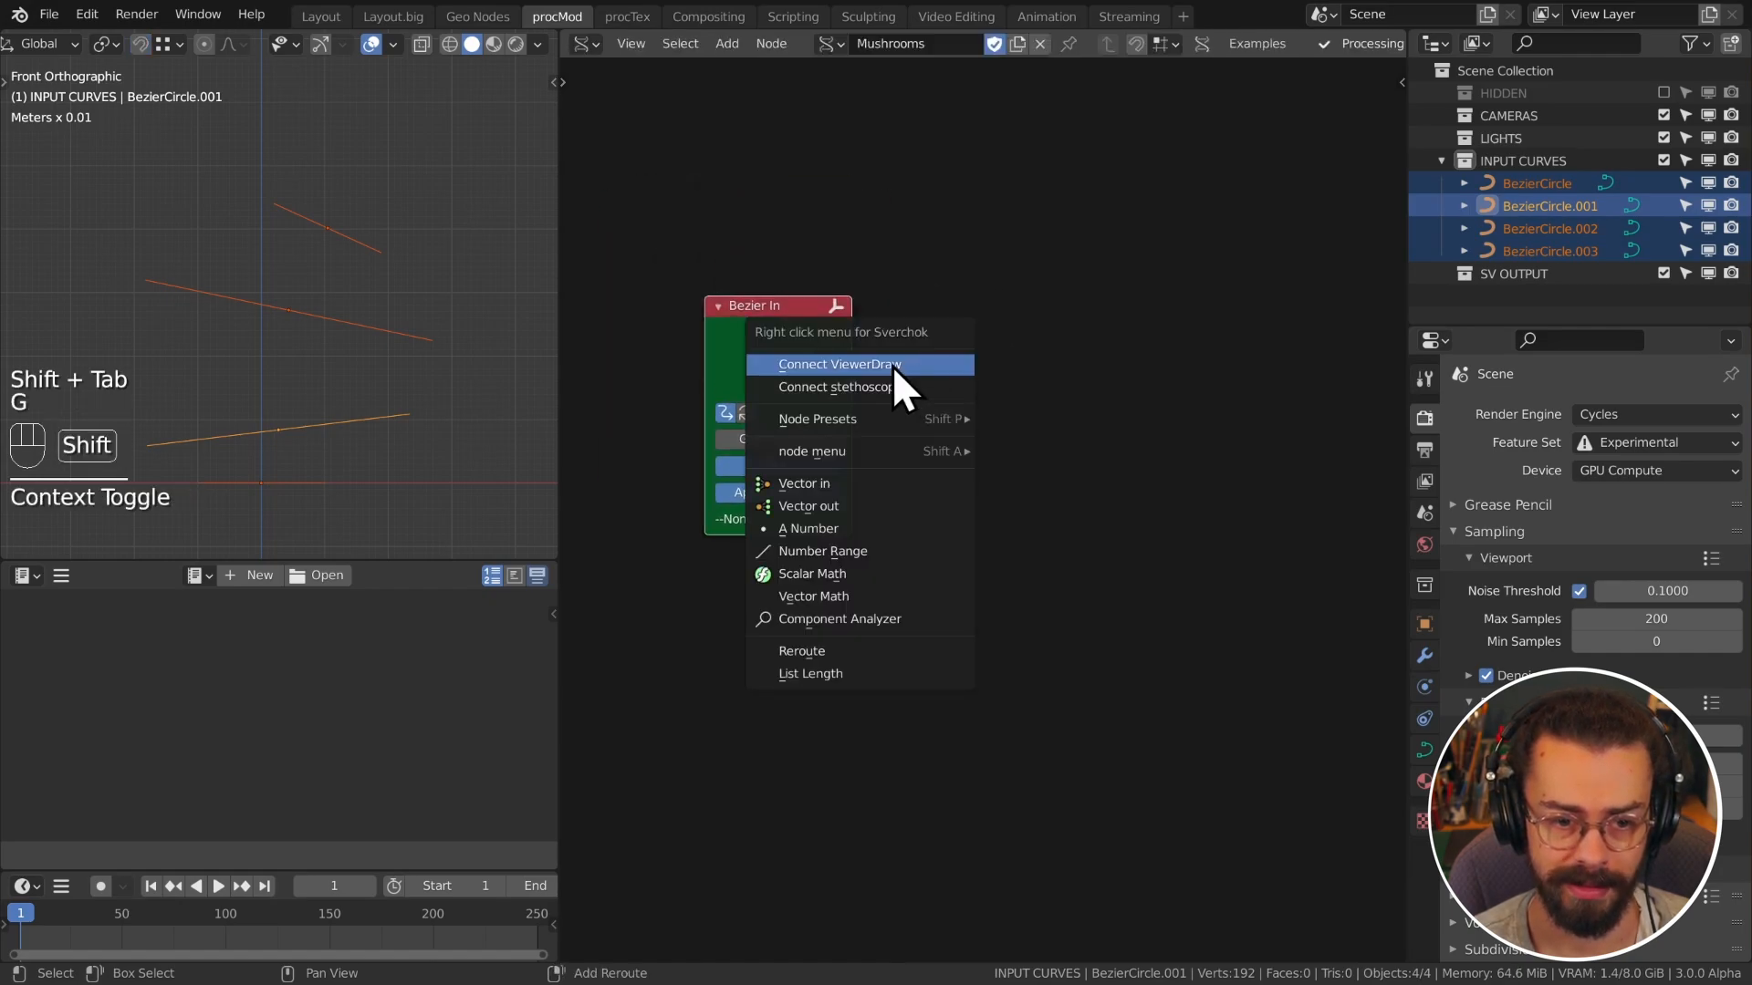
pyautogui.hotkey('shift', 'Tab')
pyautogui.press('g')
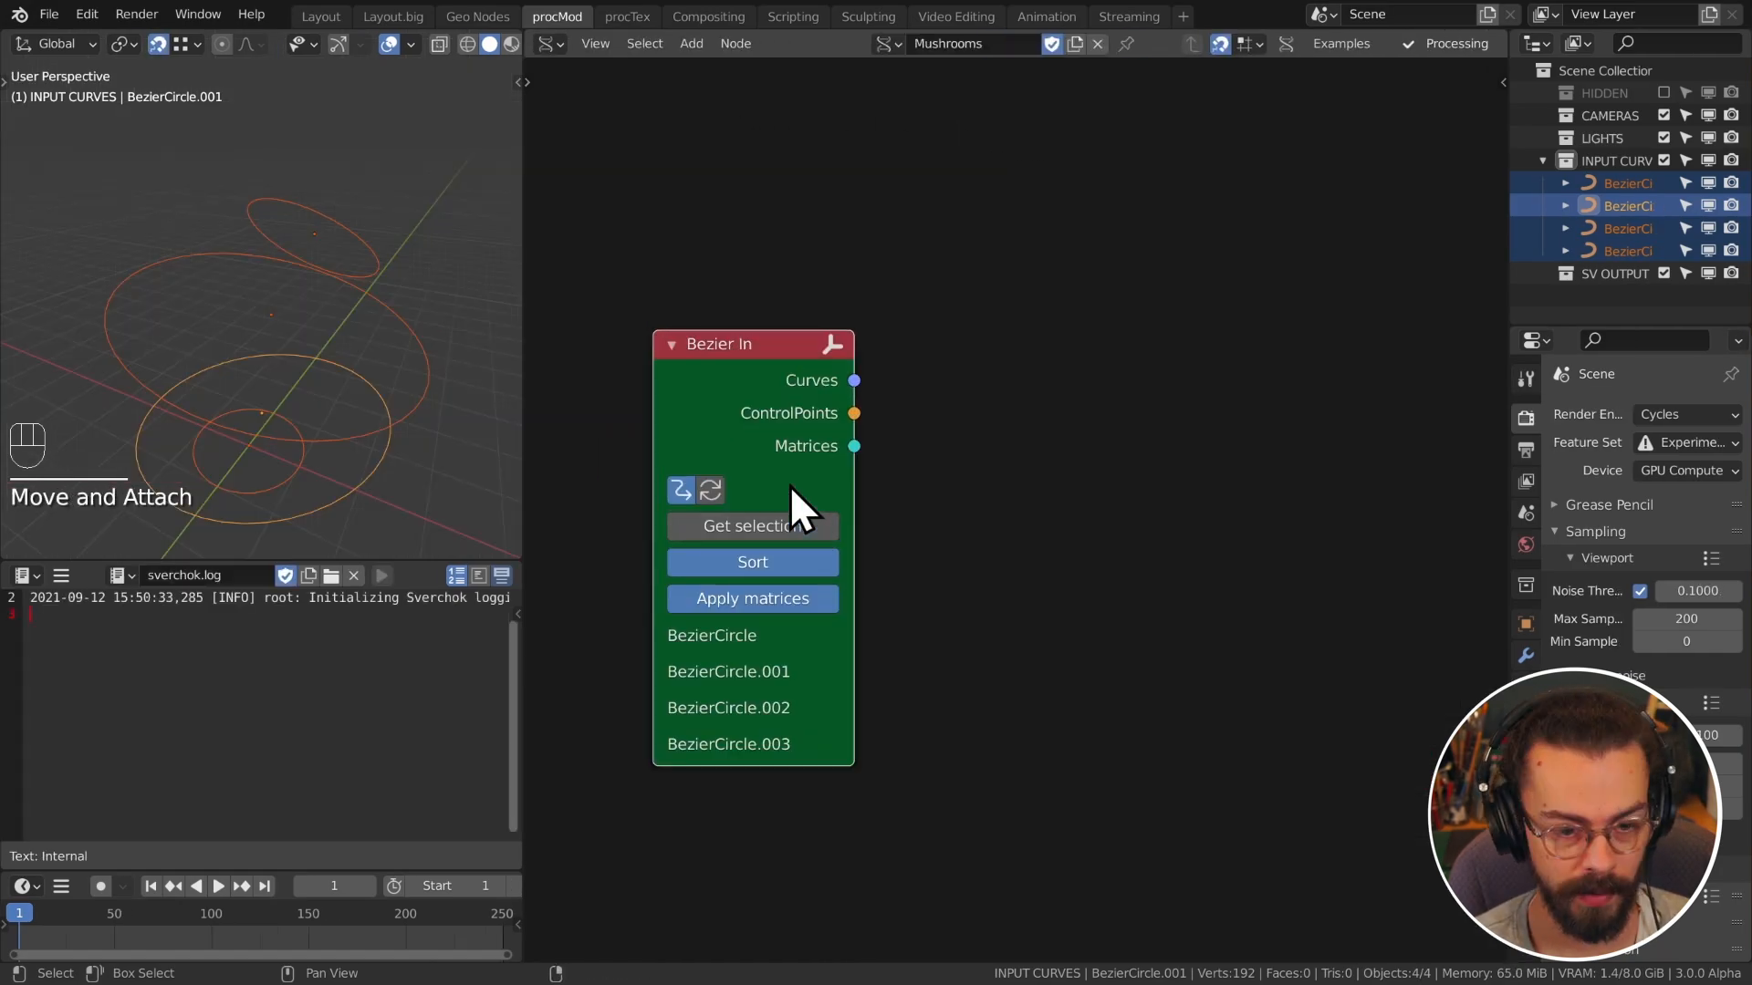
# Step: Show the object transform values and apply the scale of all four Bezier circles
pyautogui.moveTo(401, 365); pyautogui.dragTo(407, 313, button='middle')
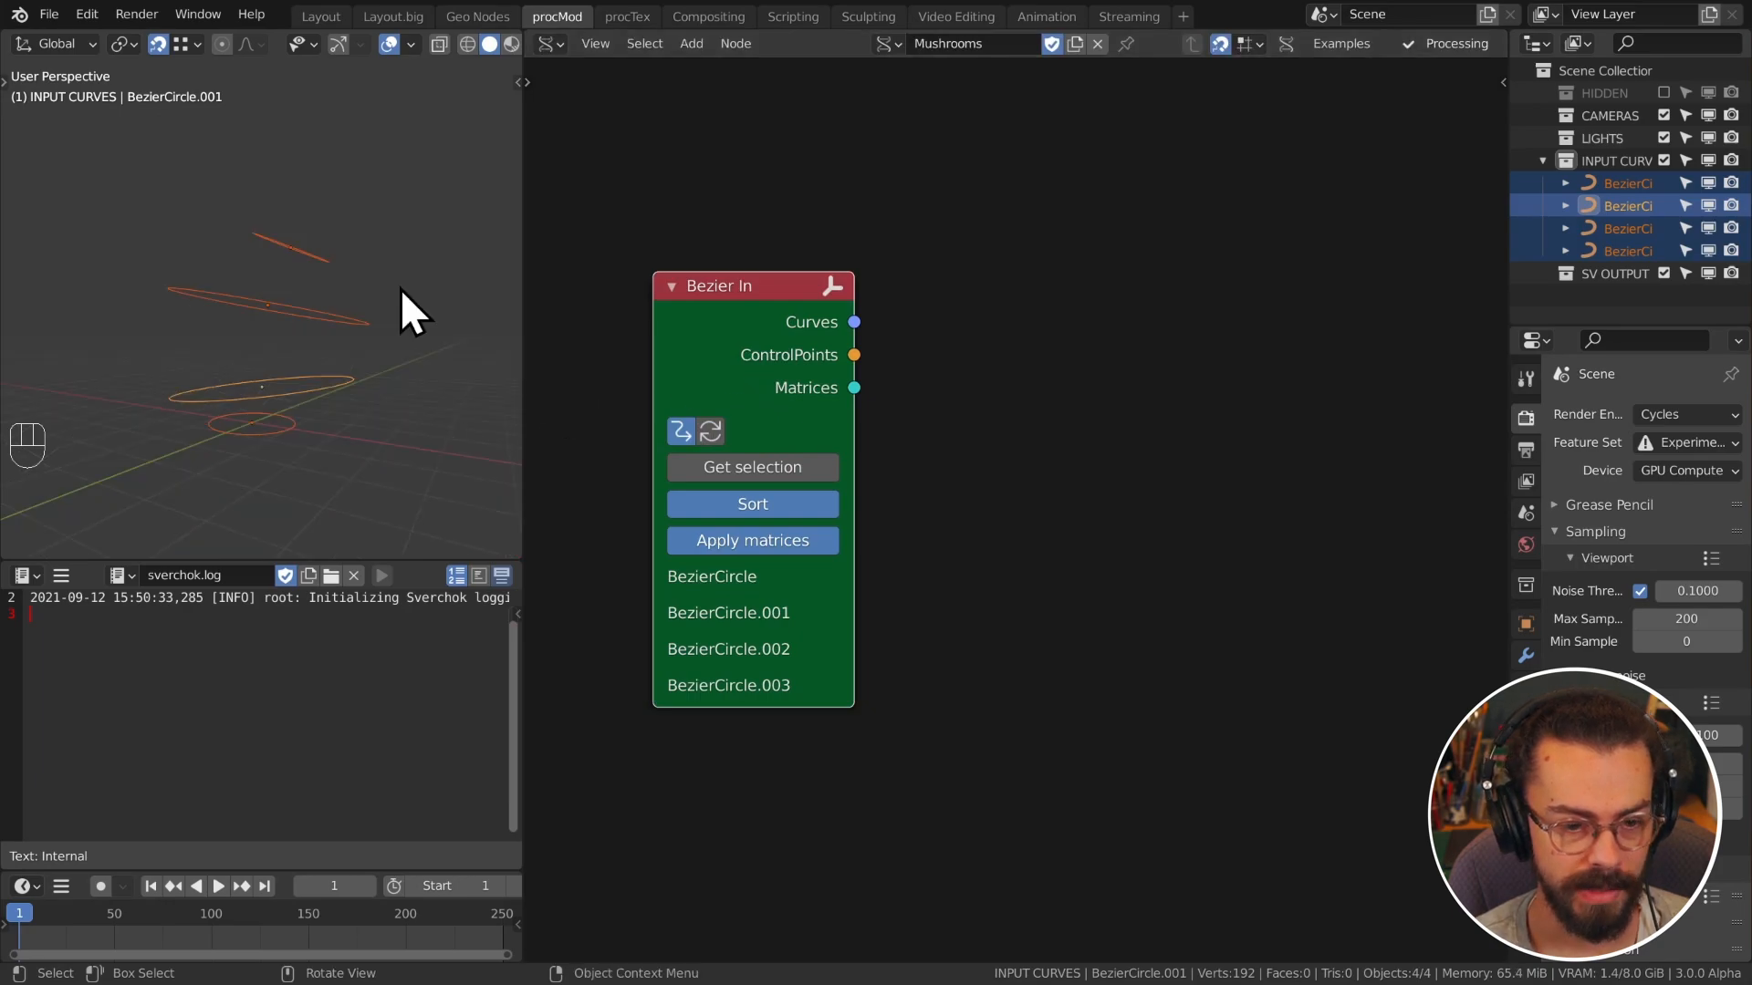
pyautogui.press('n')
pyautogui.keyDown('shift'); pyautogui.moveTo(261, 270); pyautogui.dragTo(227, 266, button='middle'); pyautogui.keyUp('shift')
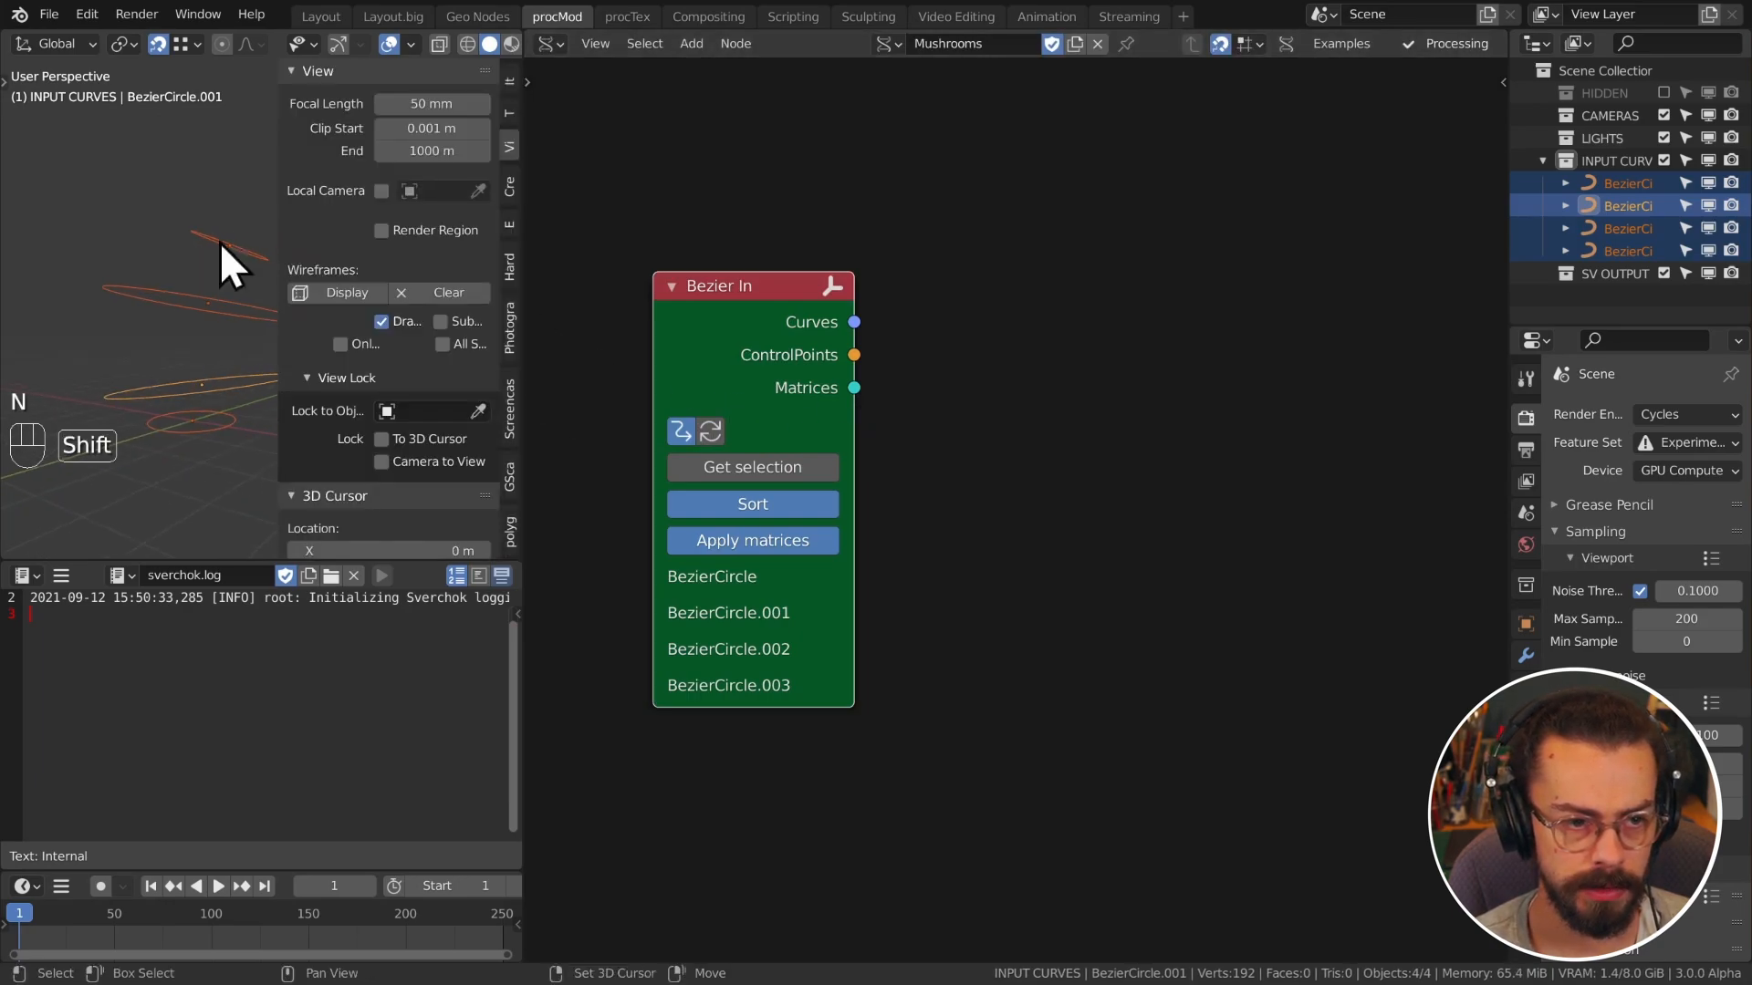
pyautogui.scroll(2, 513, 150)
pyautogui.click(244, 246)
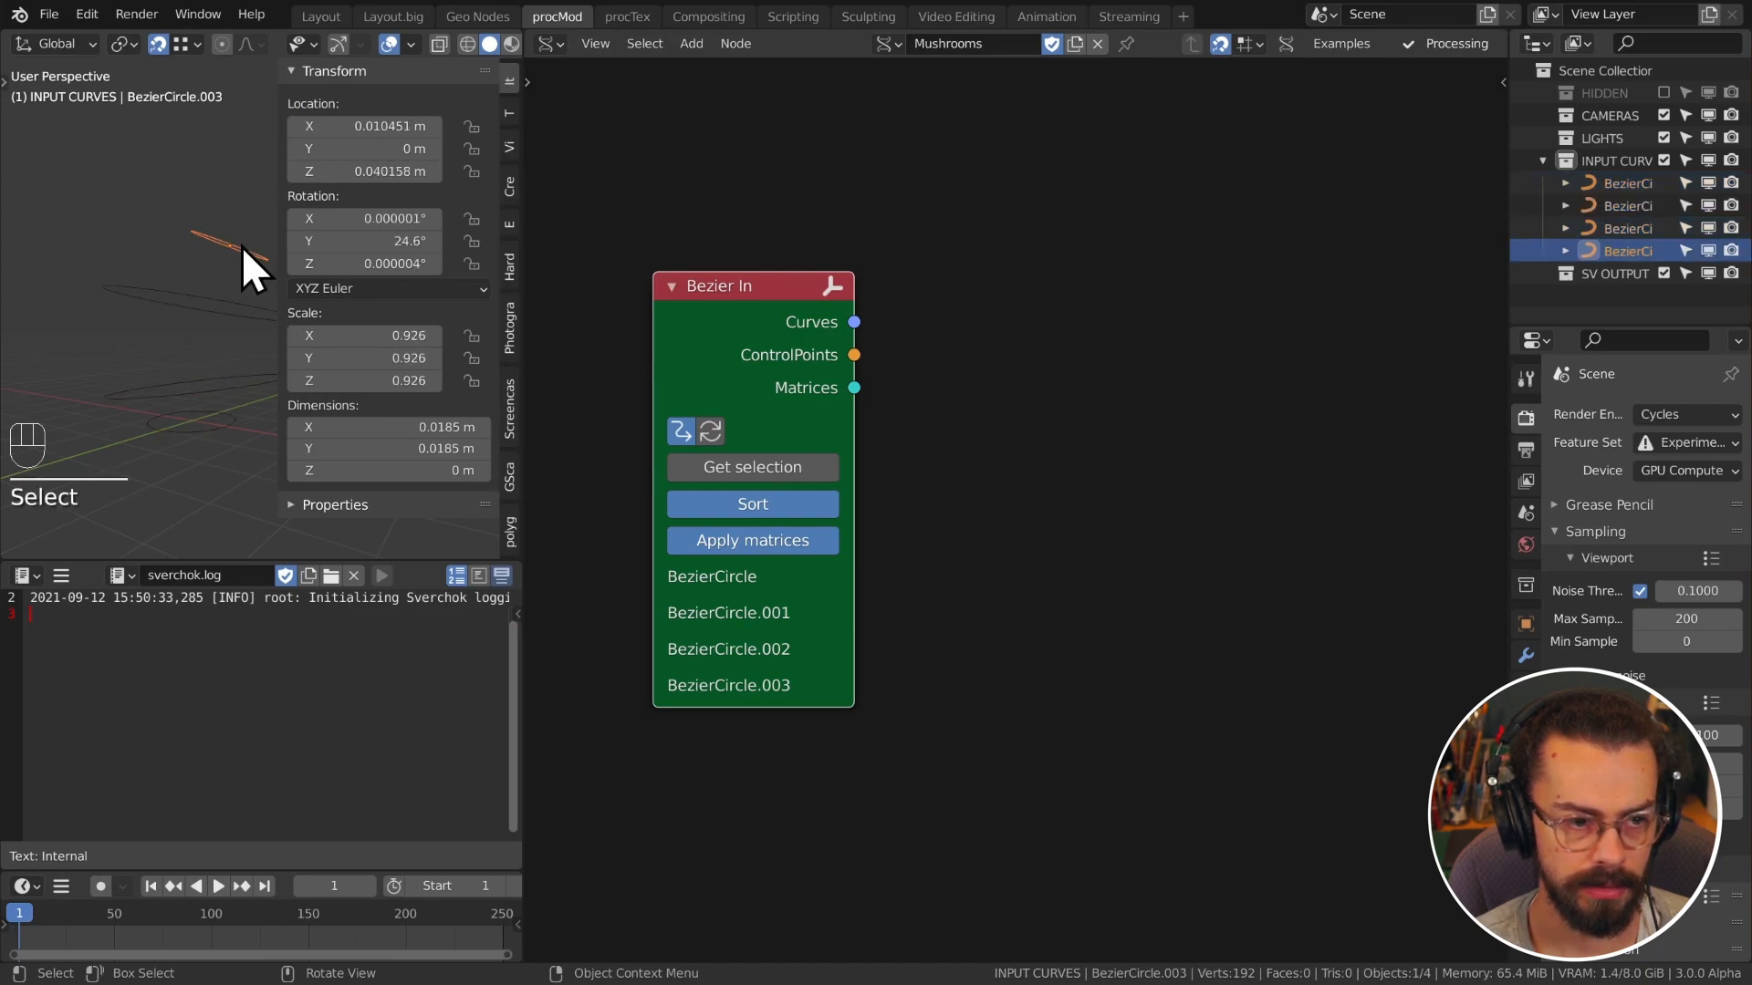
pyautogui.moveTo(79, 151); pyautogui.dragTo(246, 451)
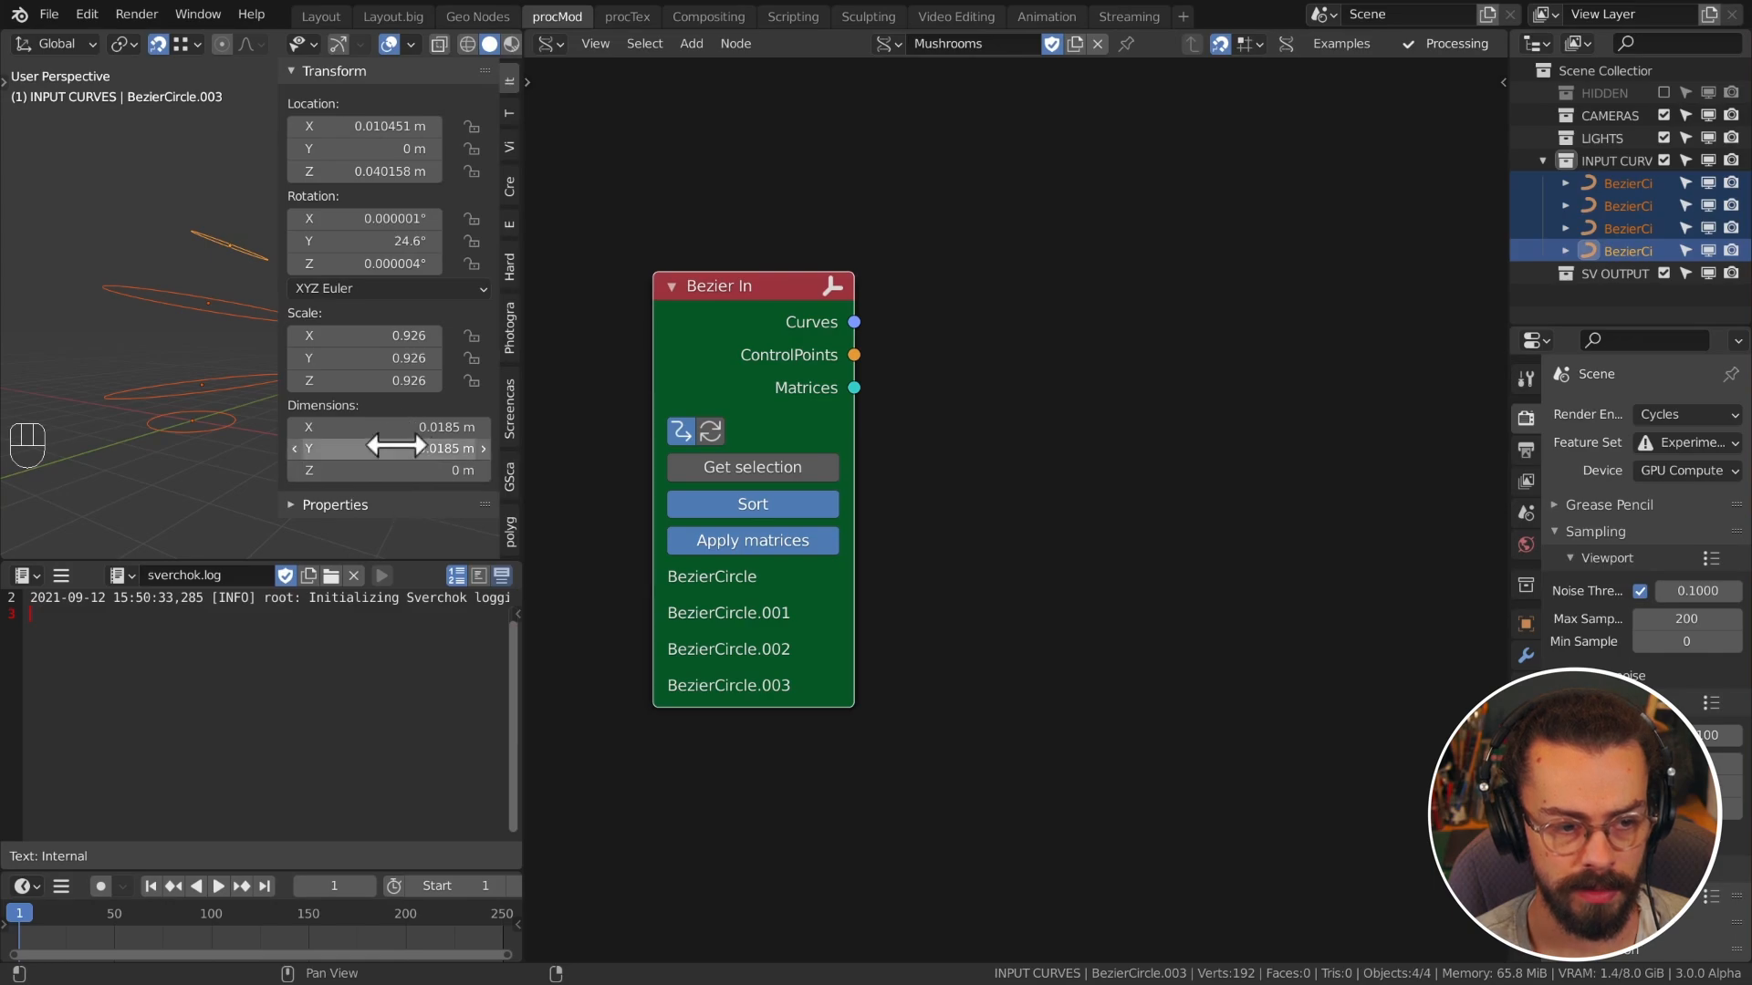
pyautogui.hotkey('ctrl', 'a')
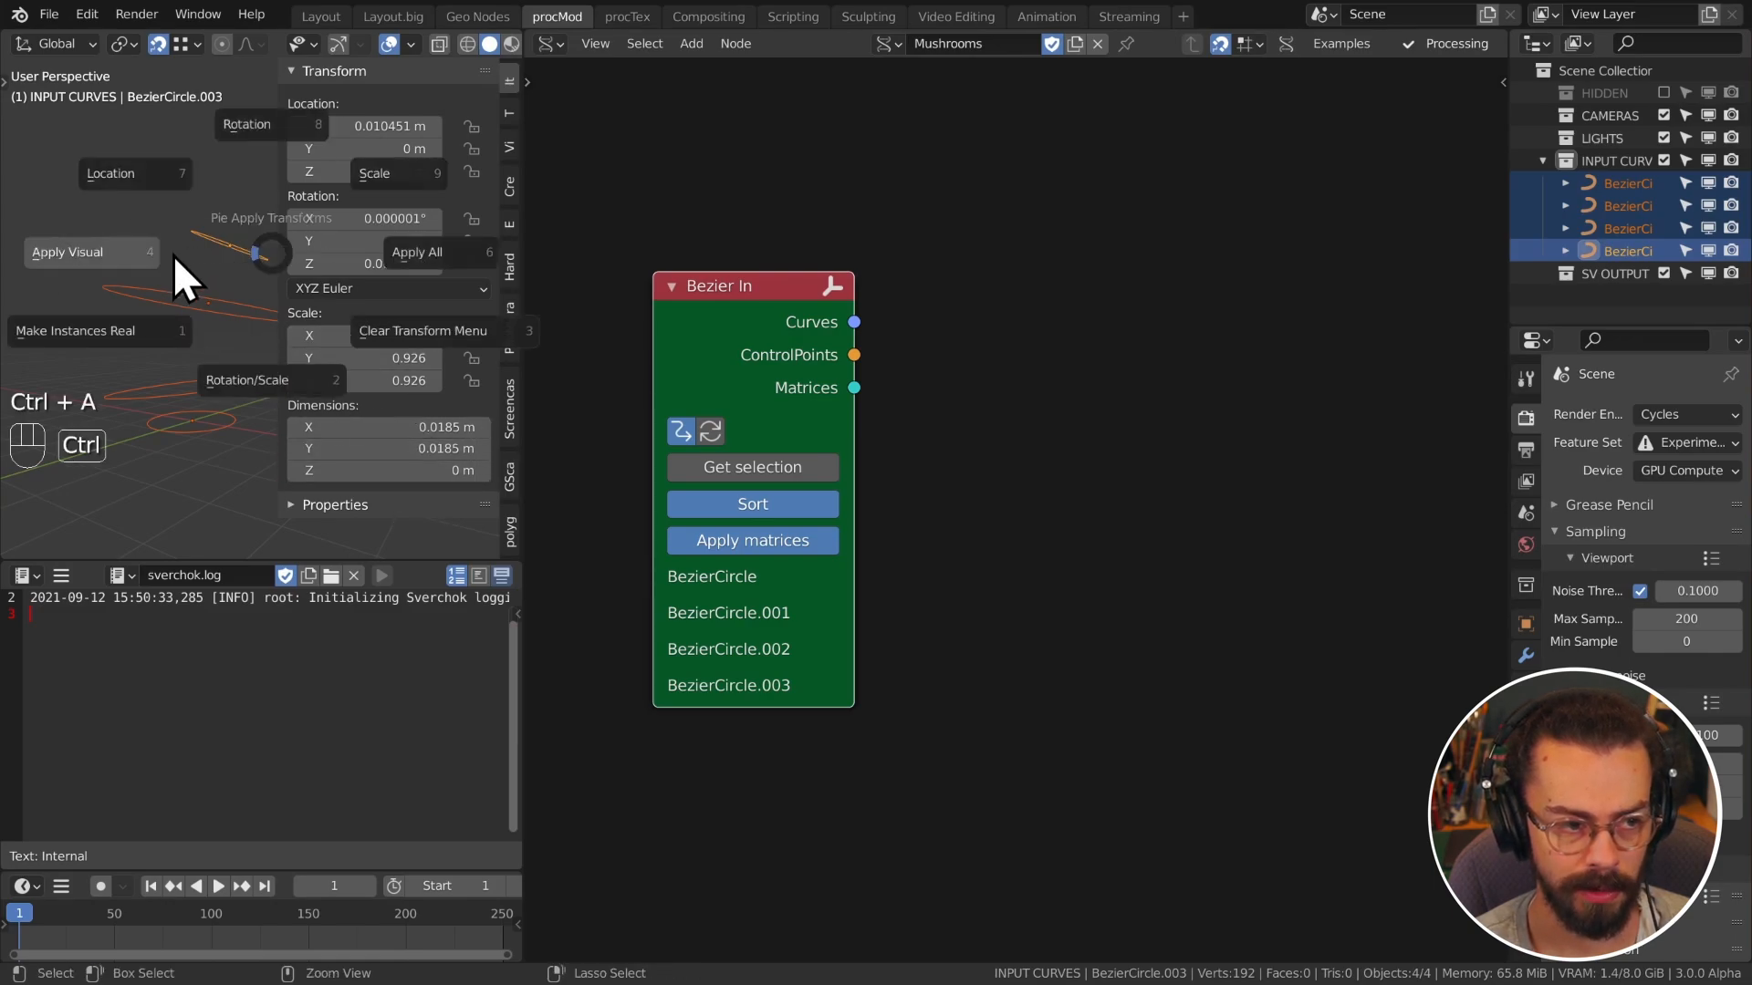
pyautogui.click(173, 256)
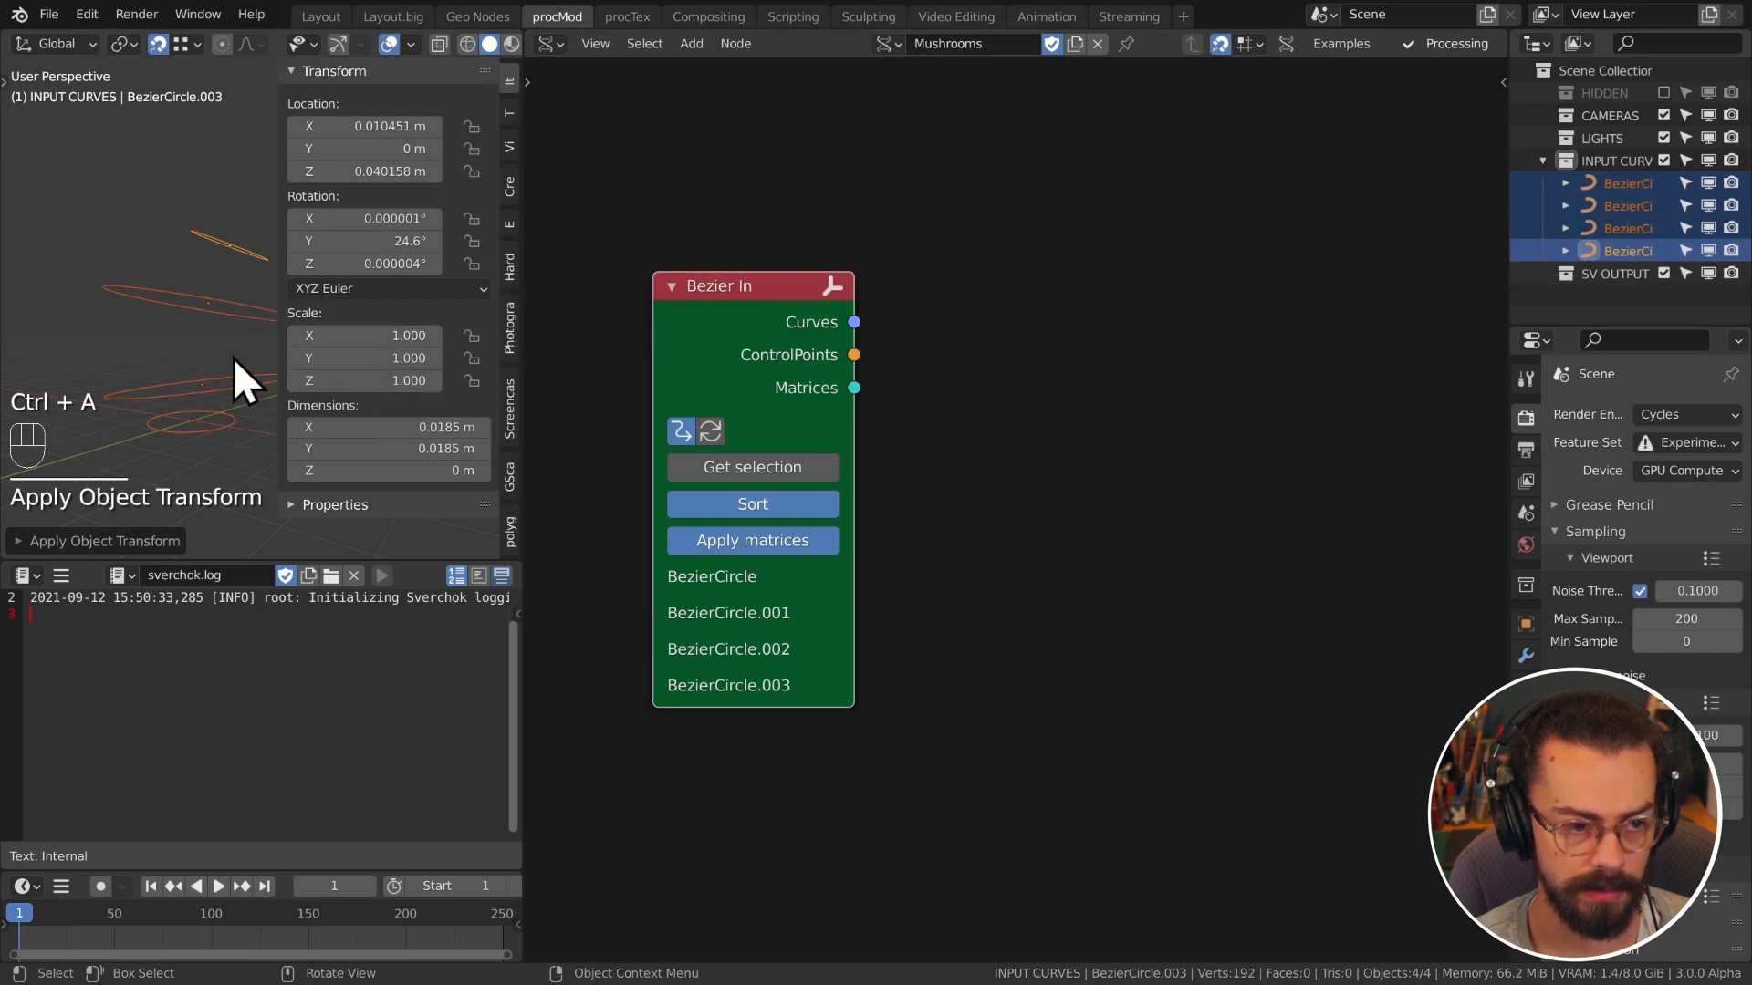
# Step: Check the transform values of the individual circles, then hide the transform values again
pyautogui.click(206, 306)
pyautogui.click(212, 440)
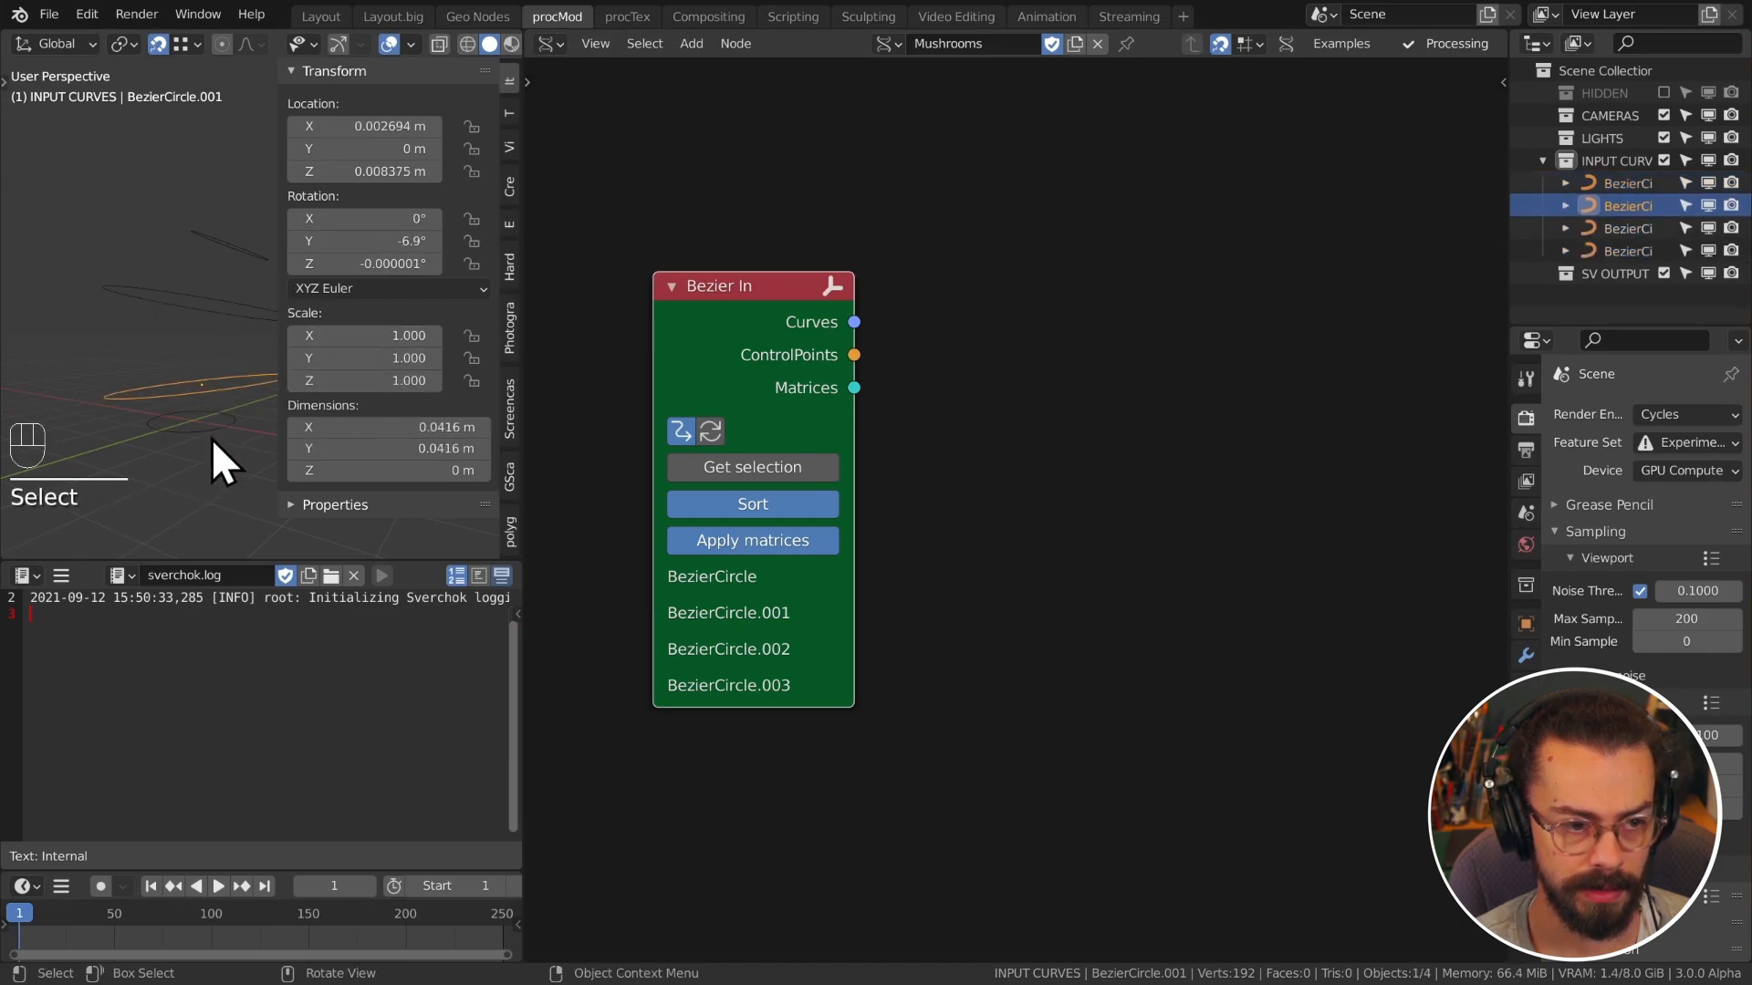
pyautogui.click(219, 493)
pyautogui.click(228, 287)
pyautogui.click(202, 444)
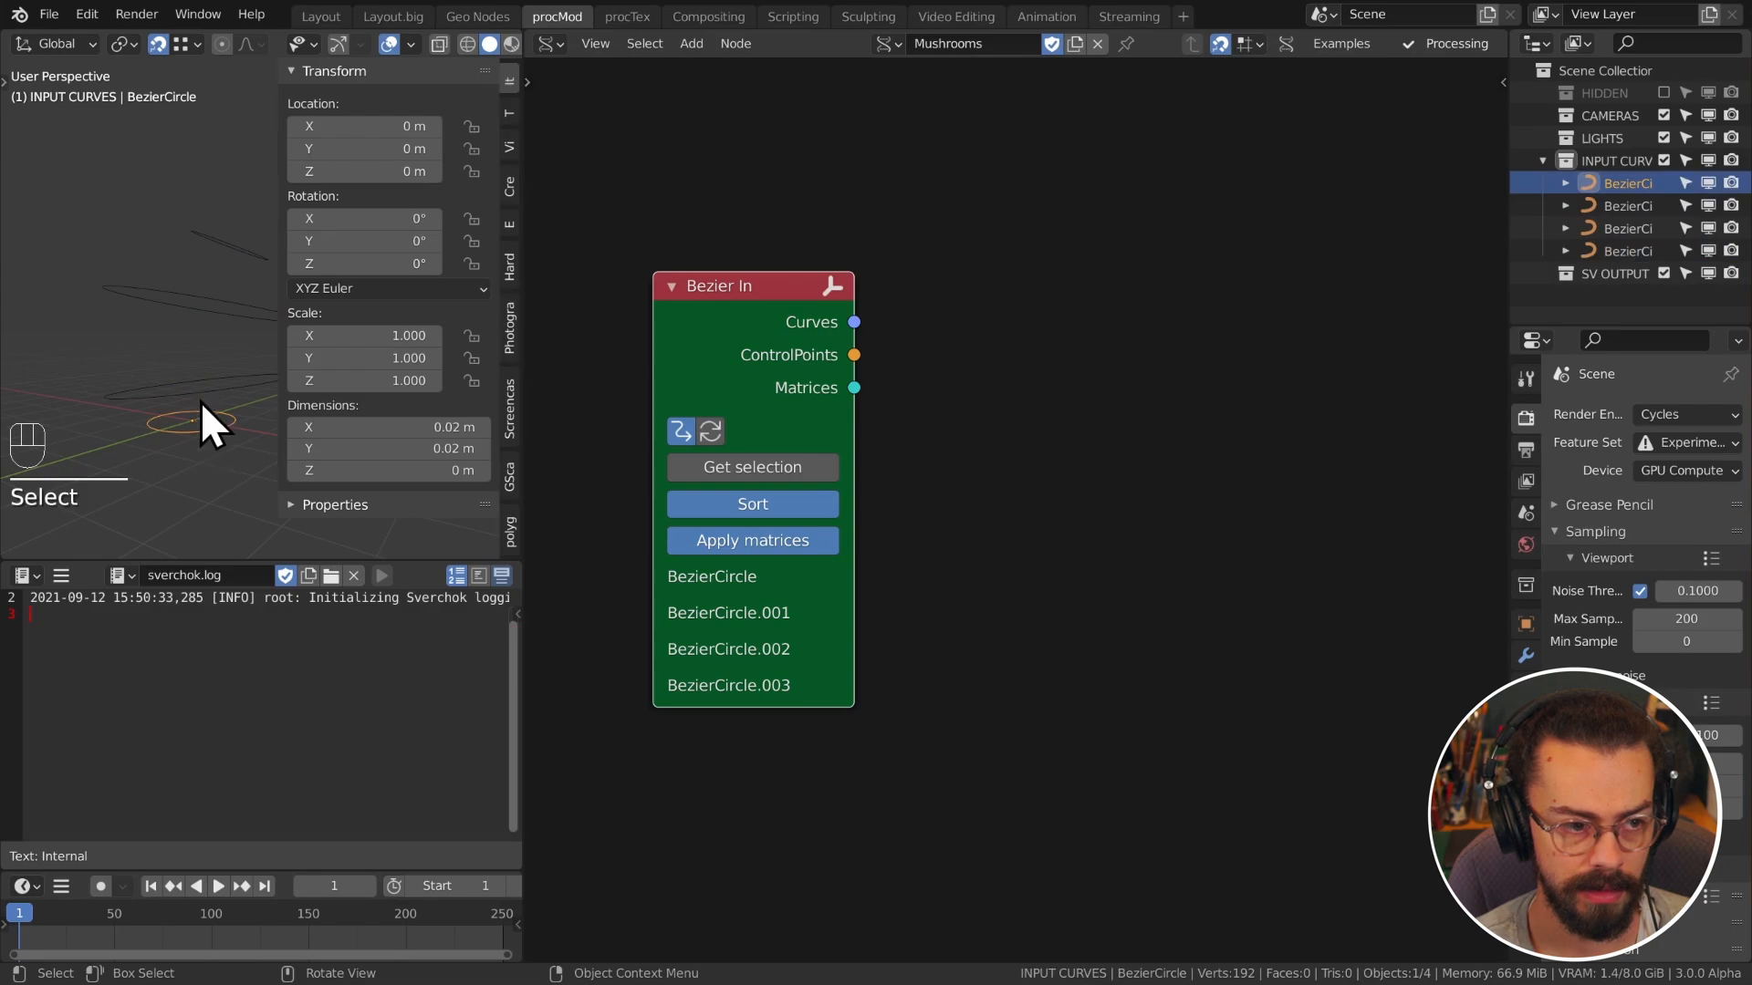
pyautogui.click(201, 402)
pyautogui.press('n')
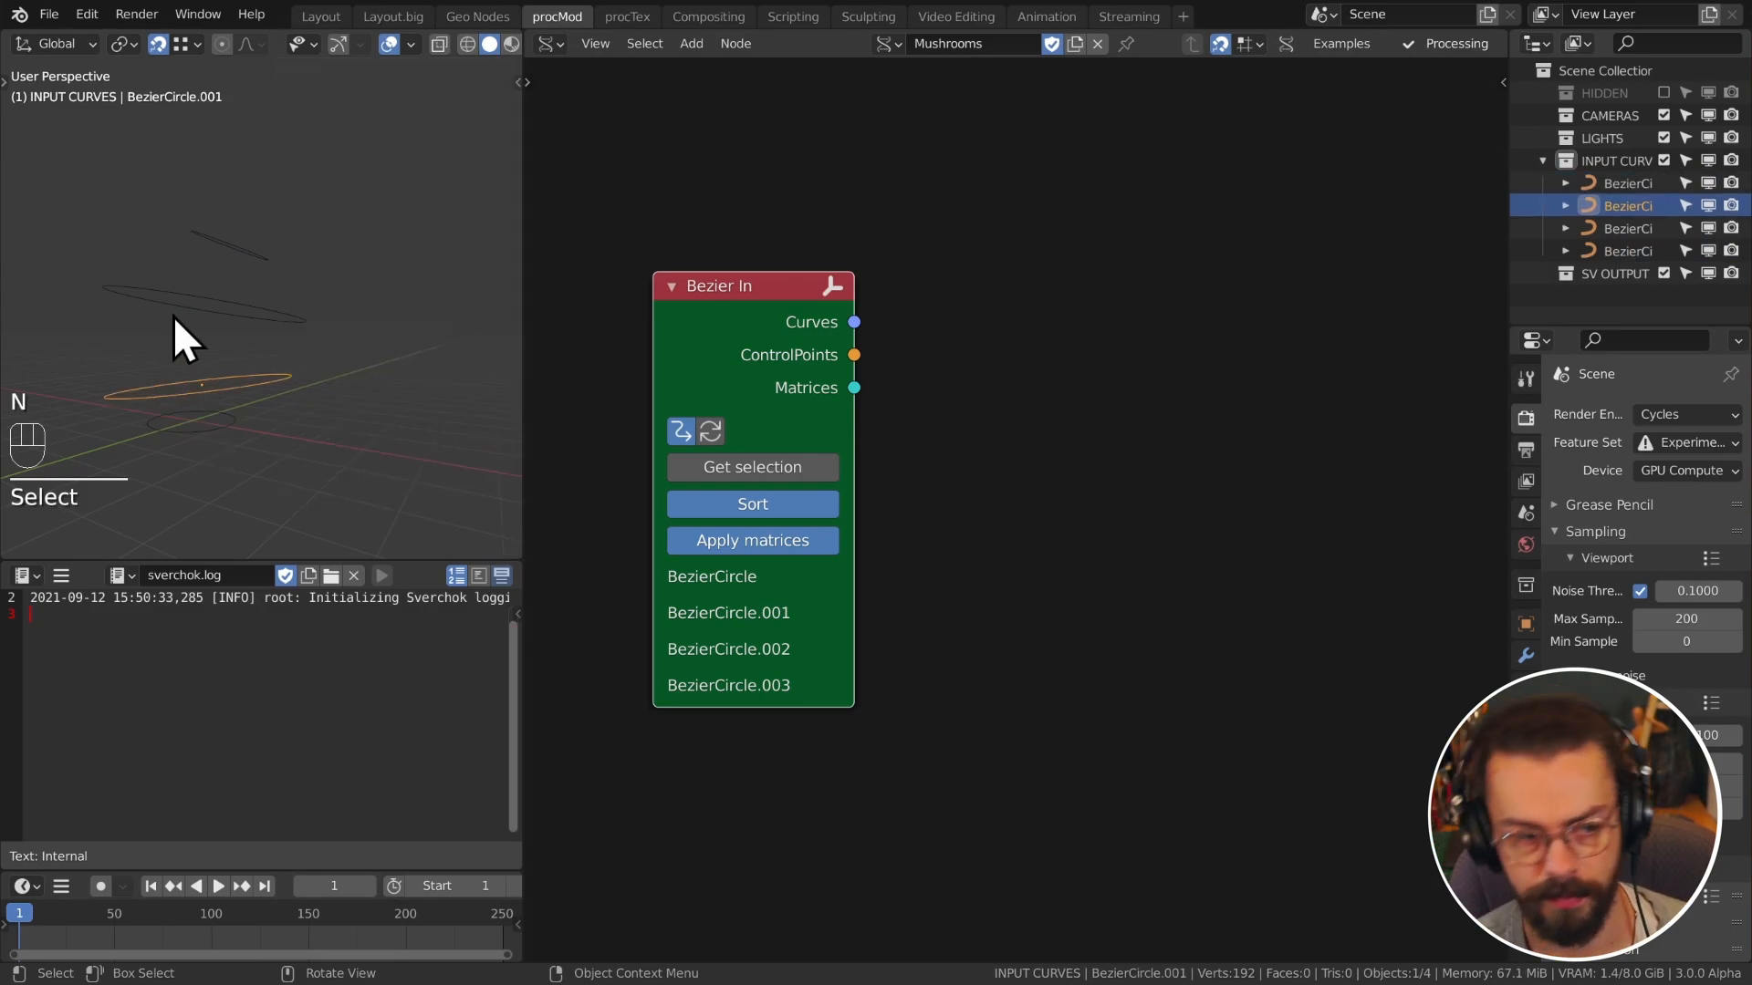
# Step: Inspect the top circle's control points in edit mode, then return to object mode without moving the circle
pyautogui.moveTo(176, 332); pyautogui.dragTo(364, 340, button='middle')
pyautogui.press('Tab')
pyautogui.press('Tab')
pyautogui.click(344, 294)
pyautogui.press('Tab')
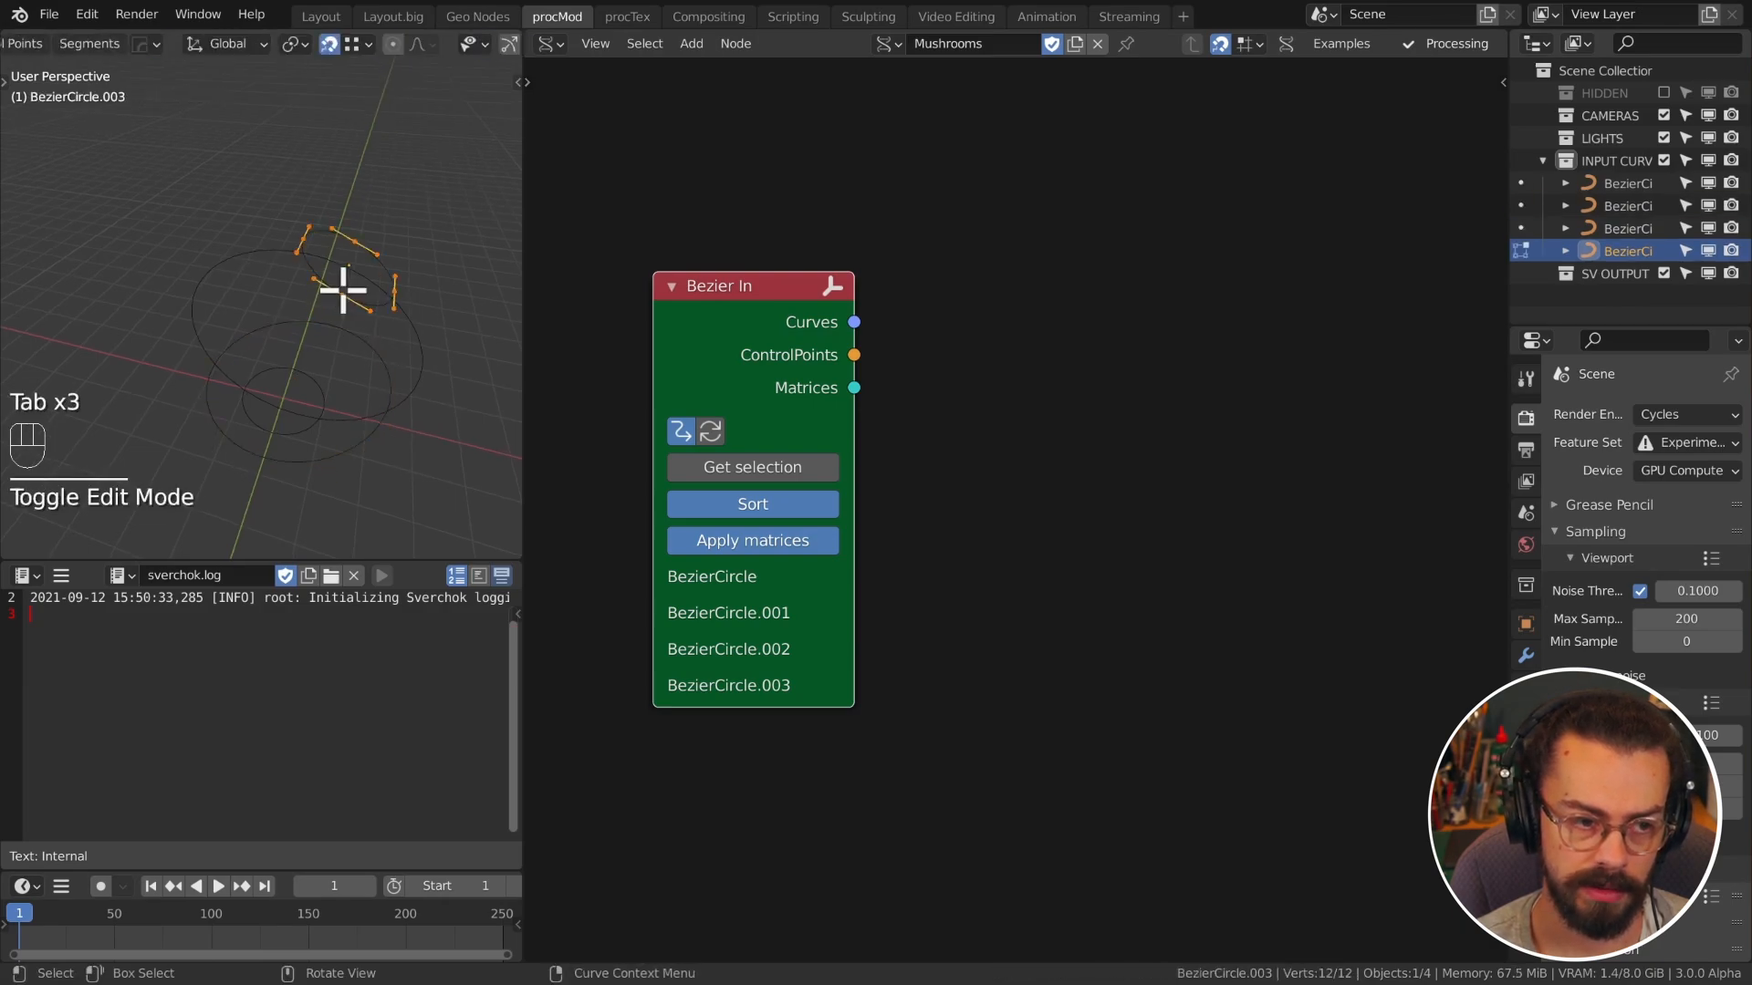
pyautogui.press('Tab')
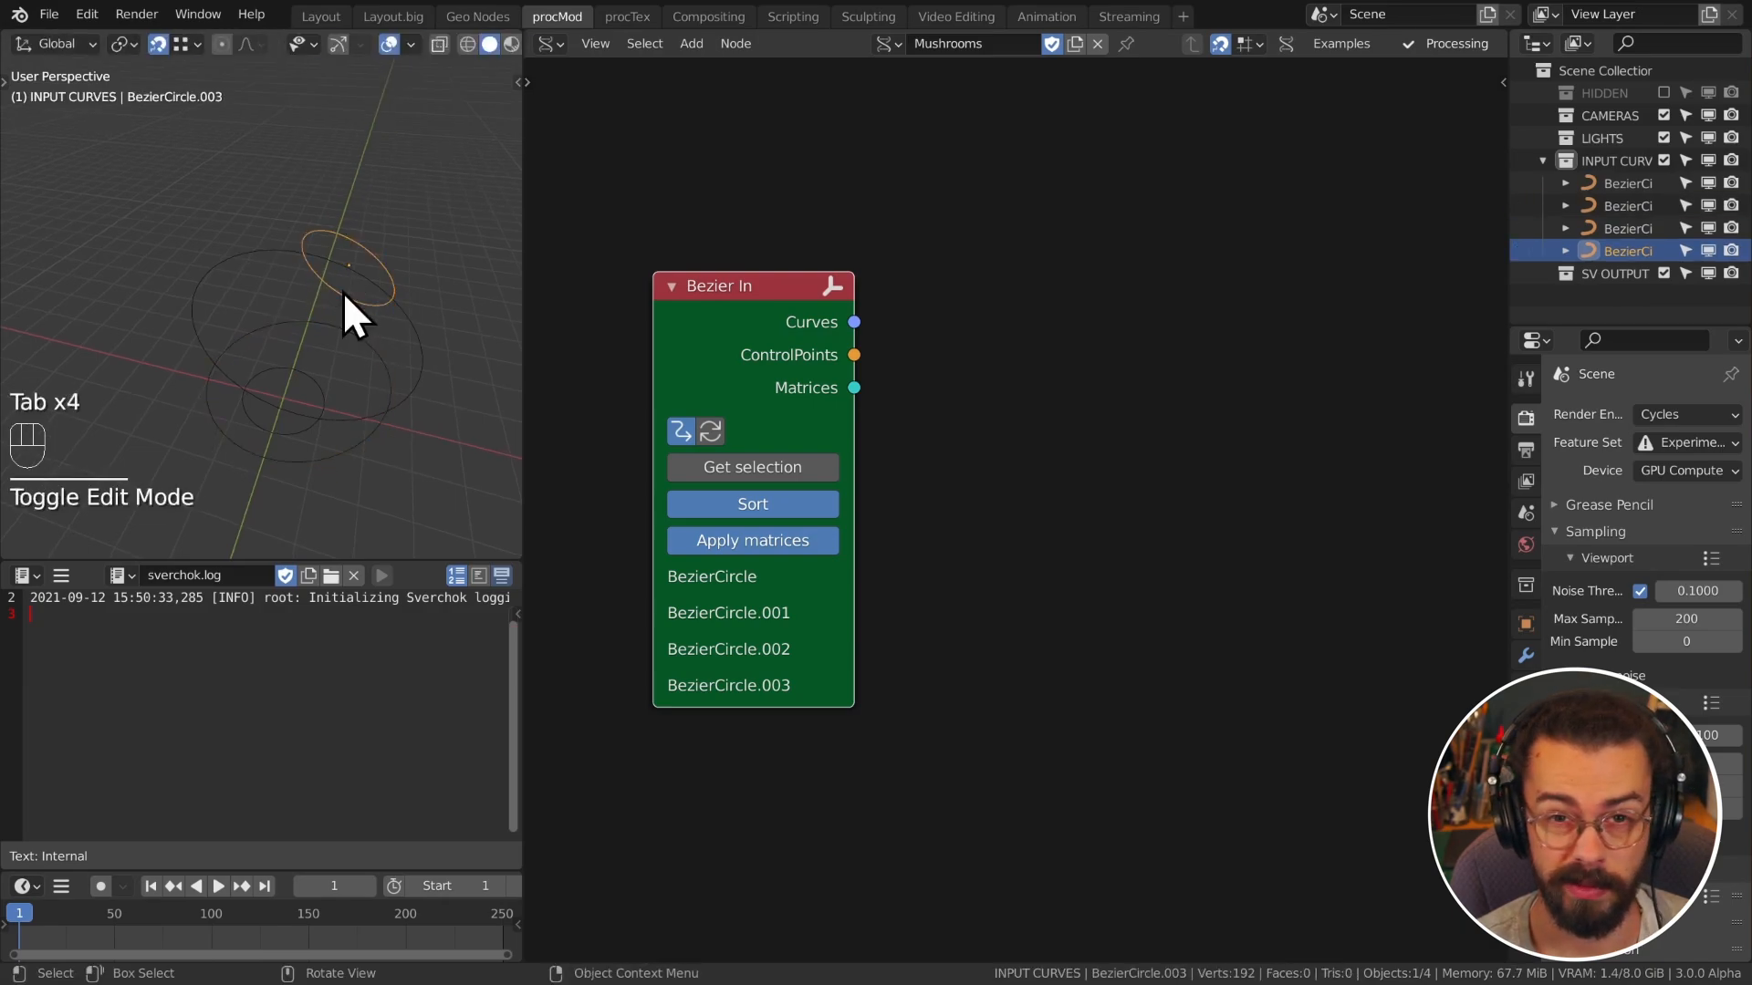
pyautogui.moveTo(346, 351); pyautogui.dragTo(407, 308, button='middle')
pyautogui.press('g')
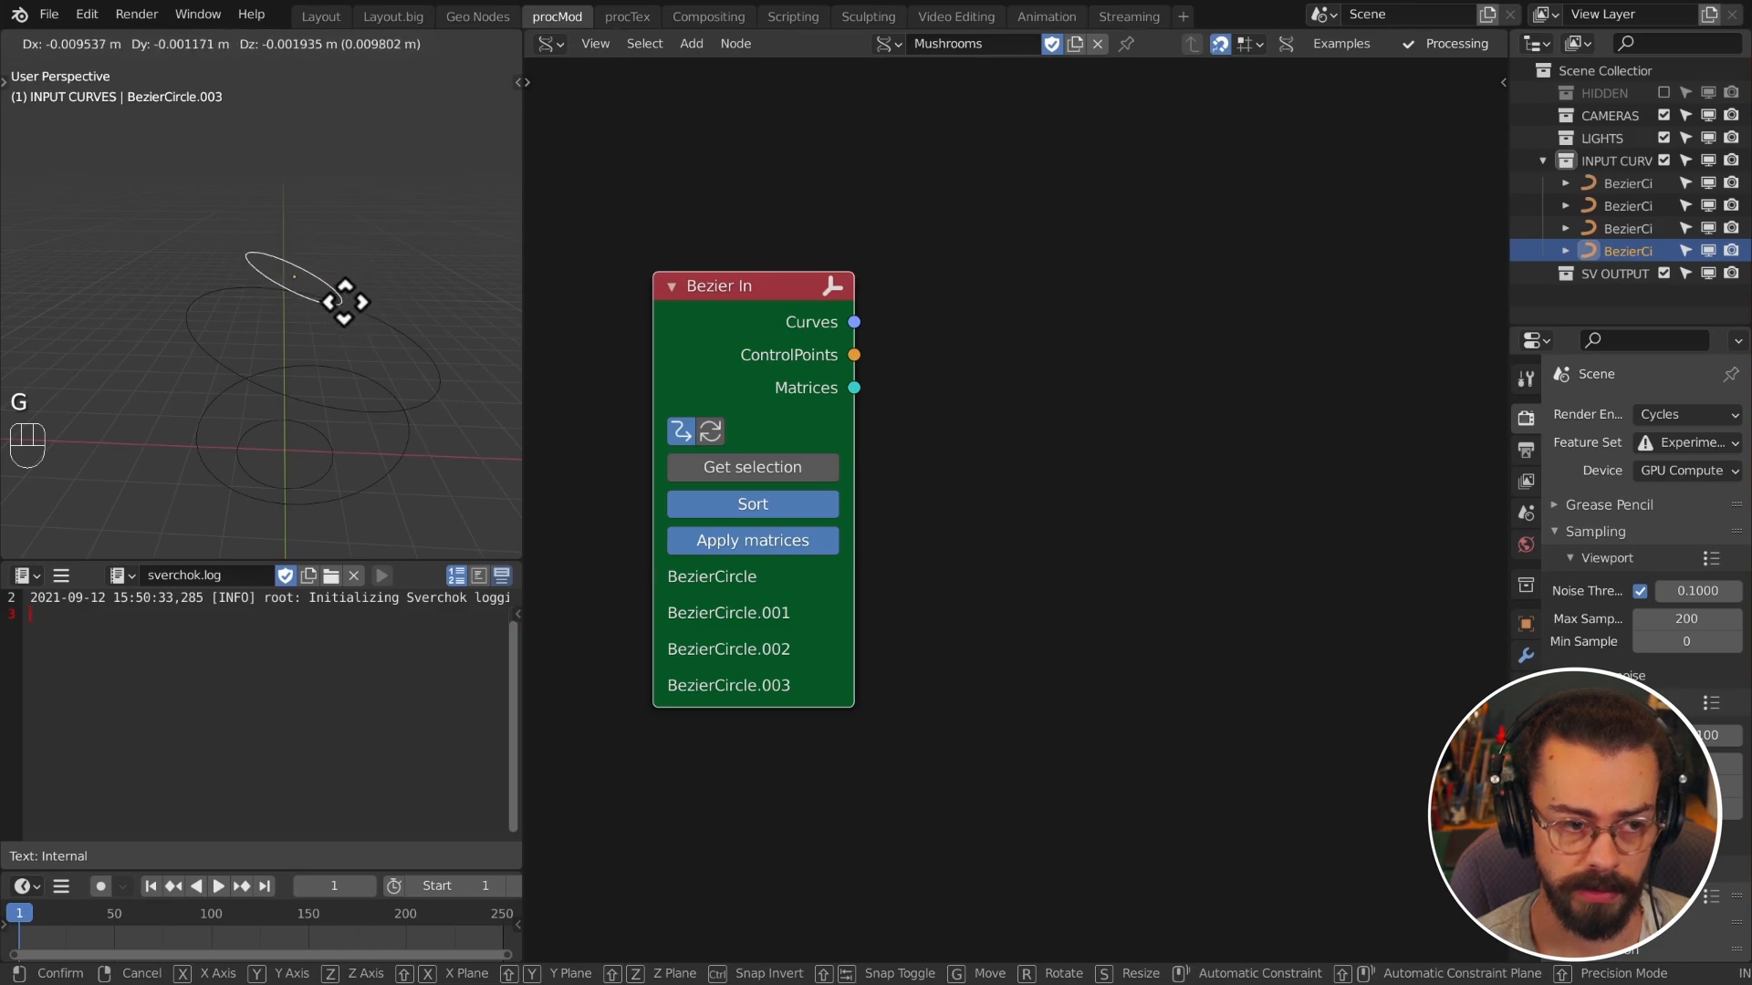
pyautogui.rightClick(353, 347)
pyautogui.press('Tab')
pyautogui.moveTo(383, 250); pyautogui.dragTo(273, 232, button='middle')
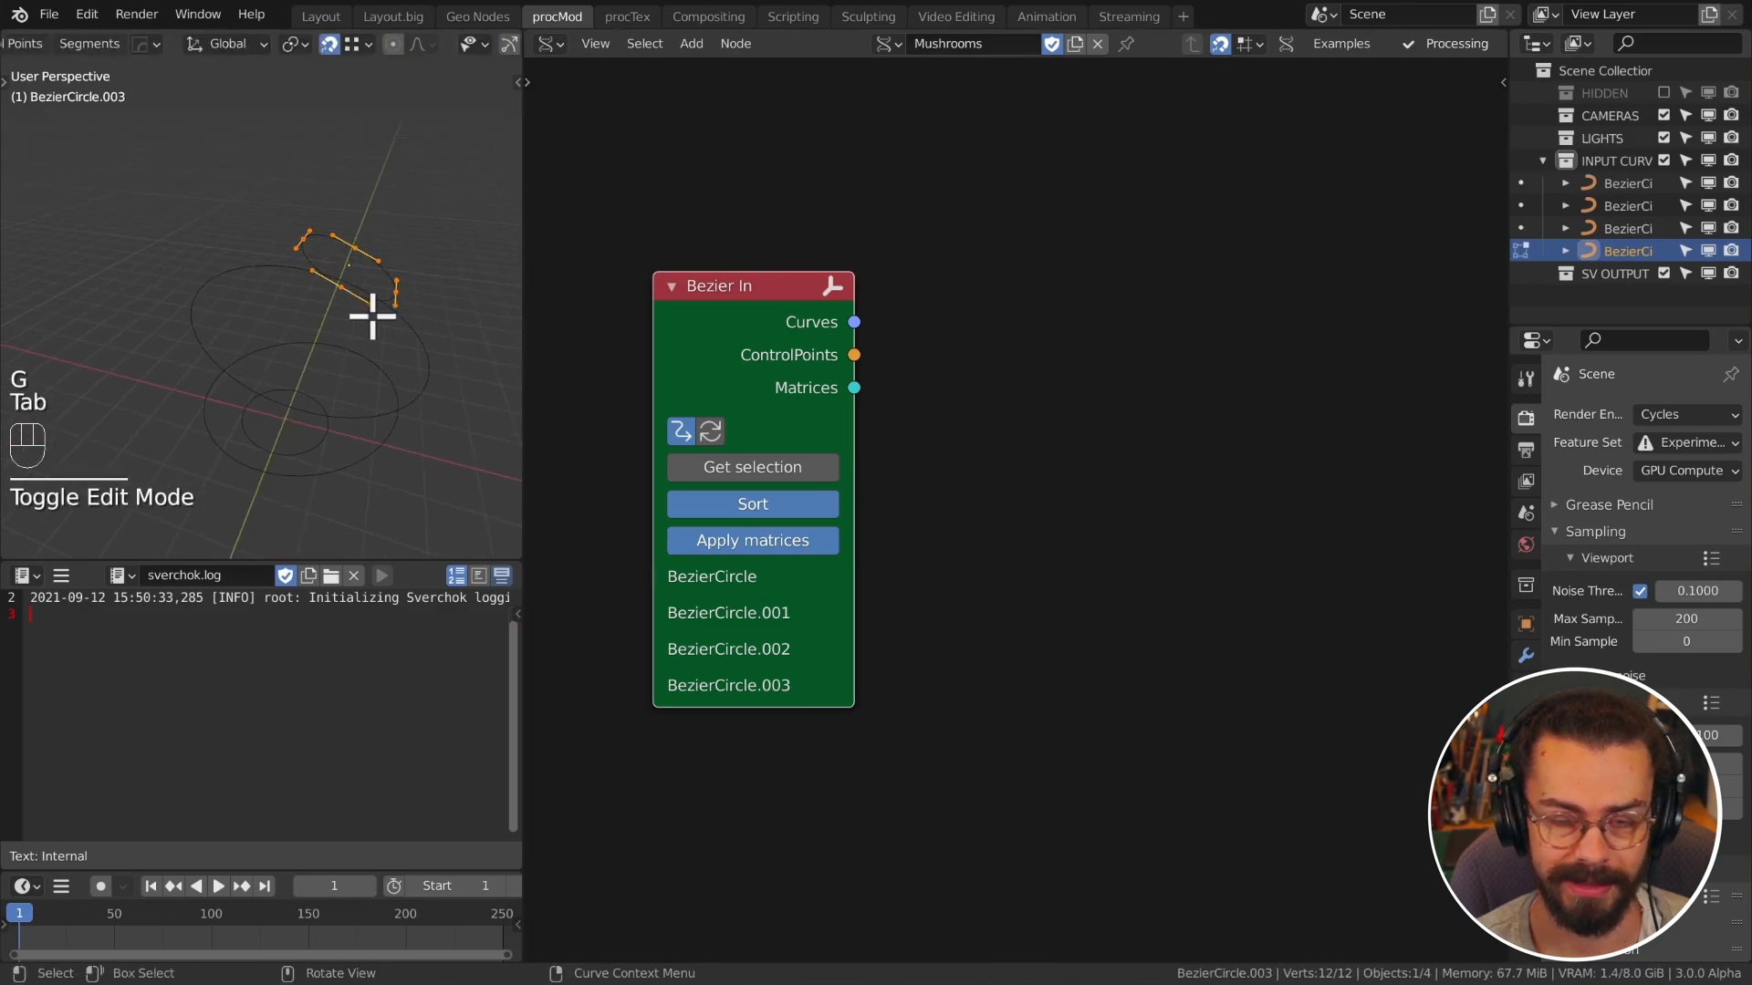
pyautogui.moveTo(377, 329); pyautogui.dragTo(310, 361, button='middle')
pyautogui.press('Tab')
# Step: Add an Evaluate Curve node beside the Bezier In node
pyautogui.scroll(-3, 802, 344)
pyautogui.moveTo(907, 353); pyautogui.dragTo(775, 383, button='middle')
pyautogui.scroll(-1, 783, 402)
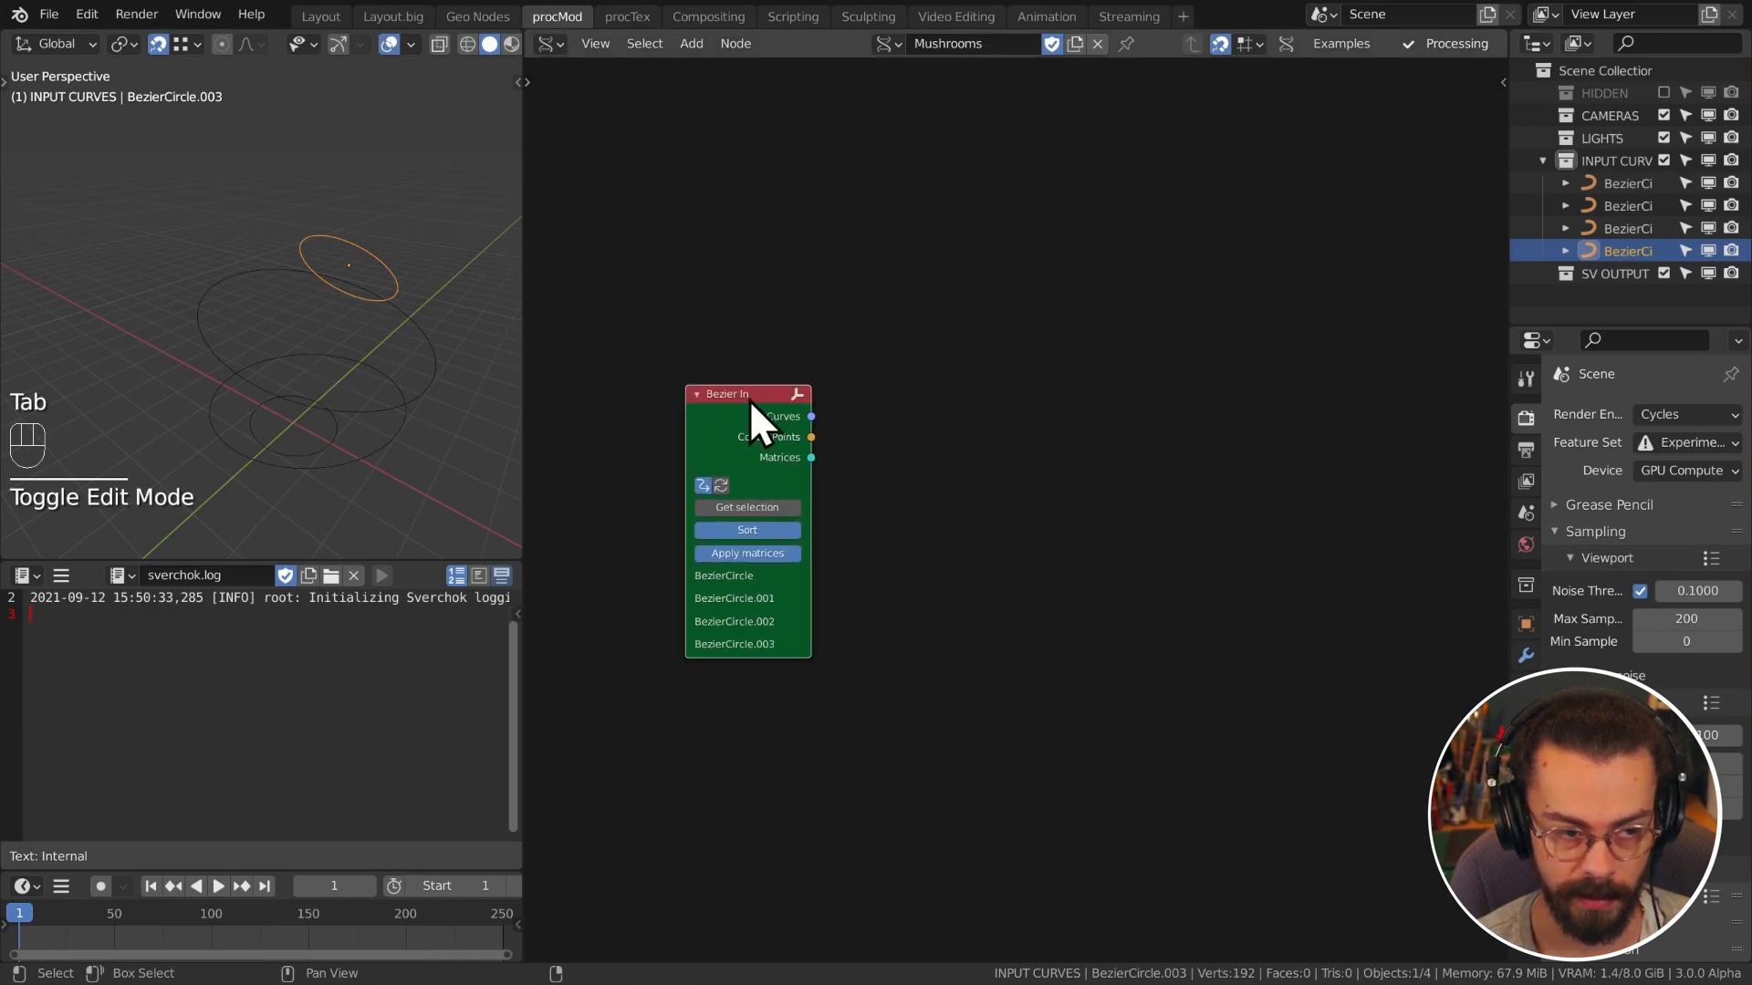
pyautogui.press('KP_1')
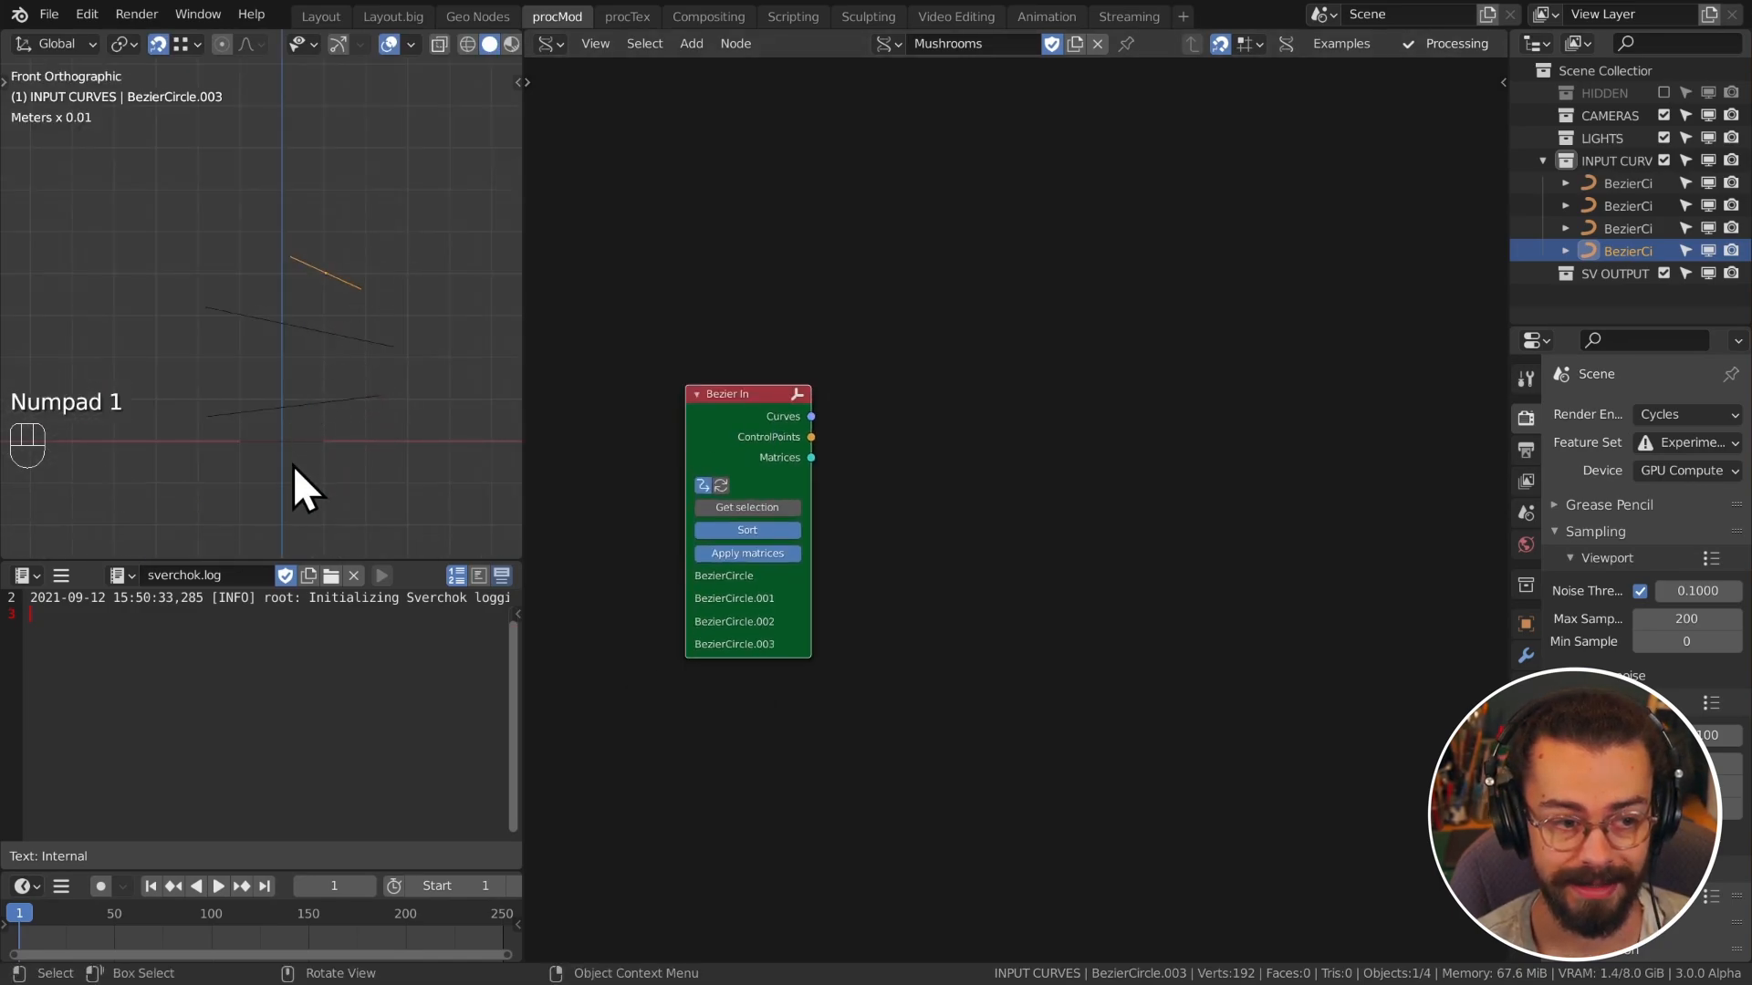
pyautogui.moveTo(1010, 488); pyautogui.dragTo(961, 493, button='middle')
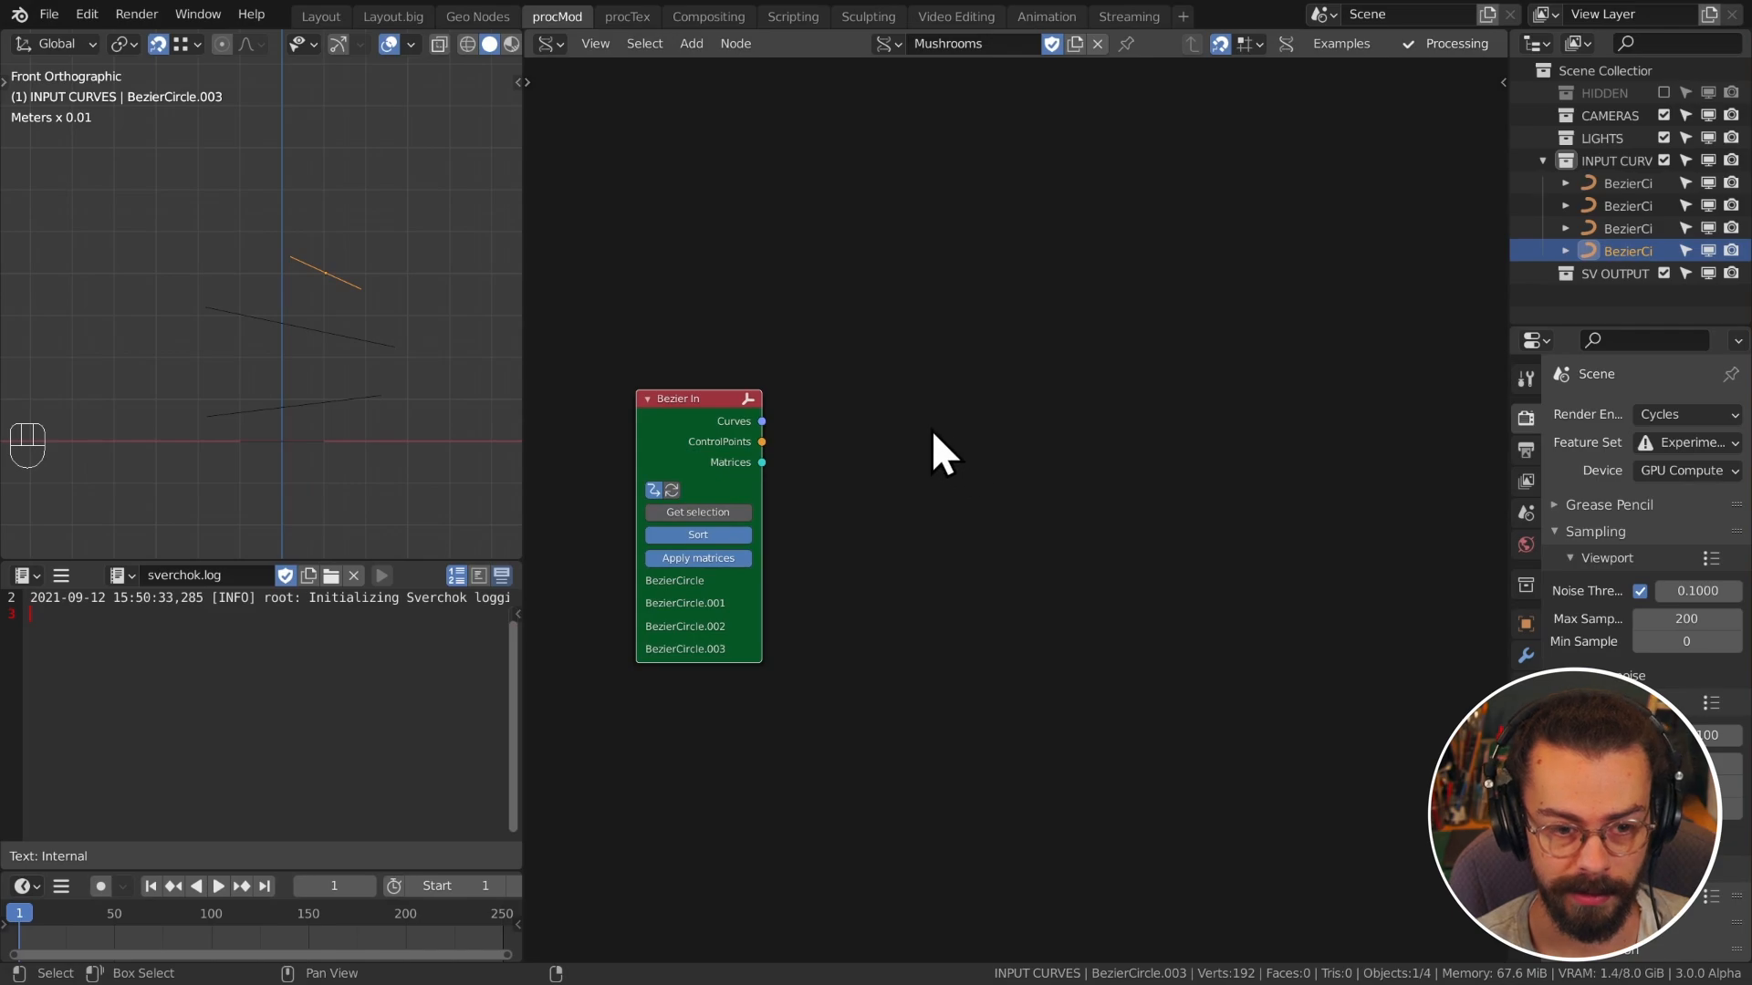
pyautogui.hotkey('shift', 'a')
pyautogui.moveTo(868, 119)
pyautogui.moveTo(1028, 119)
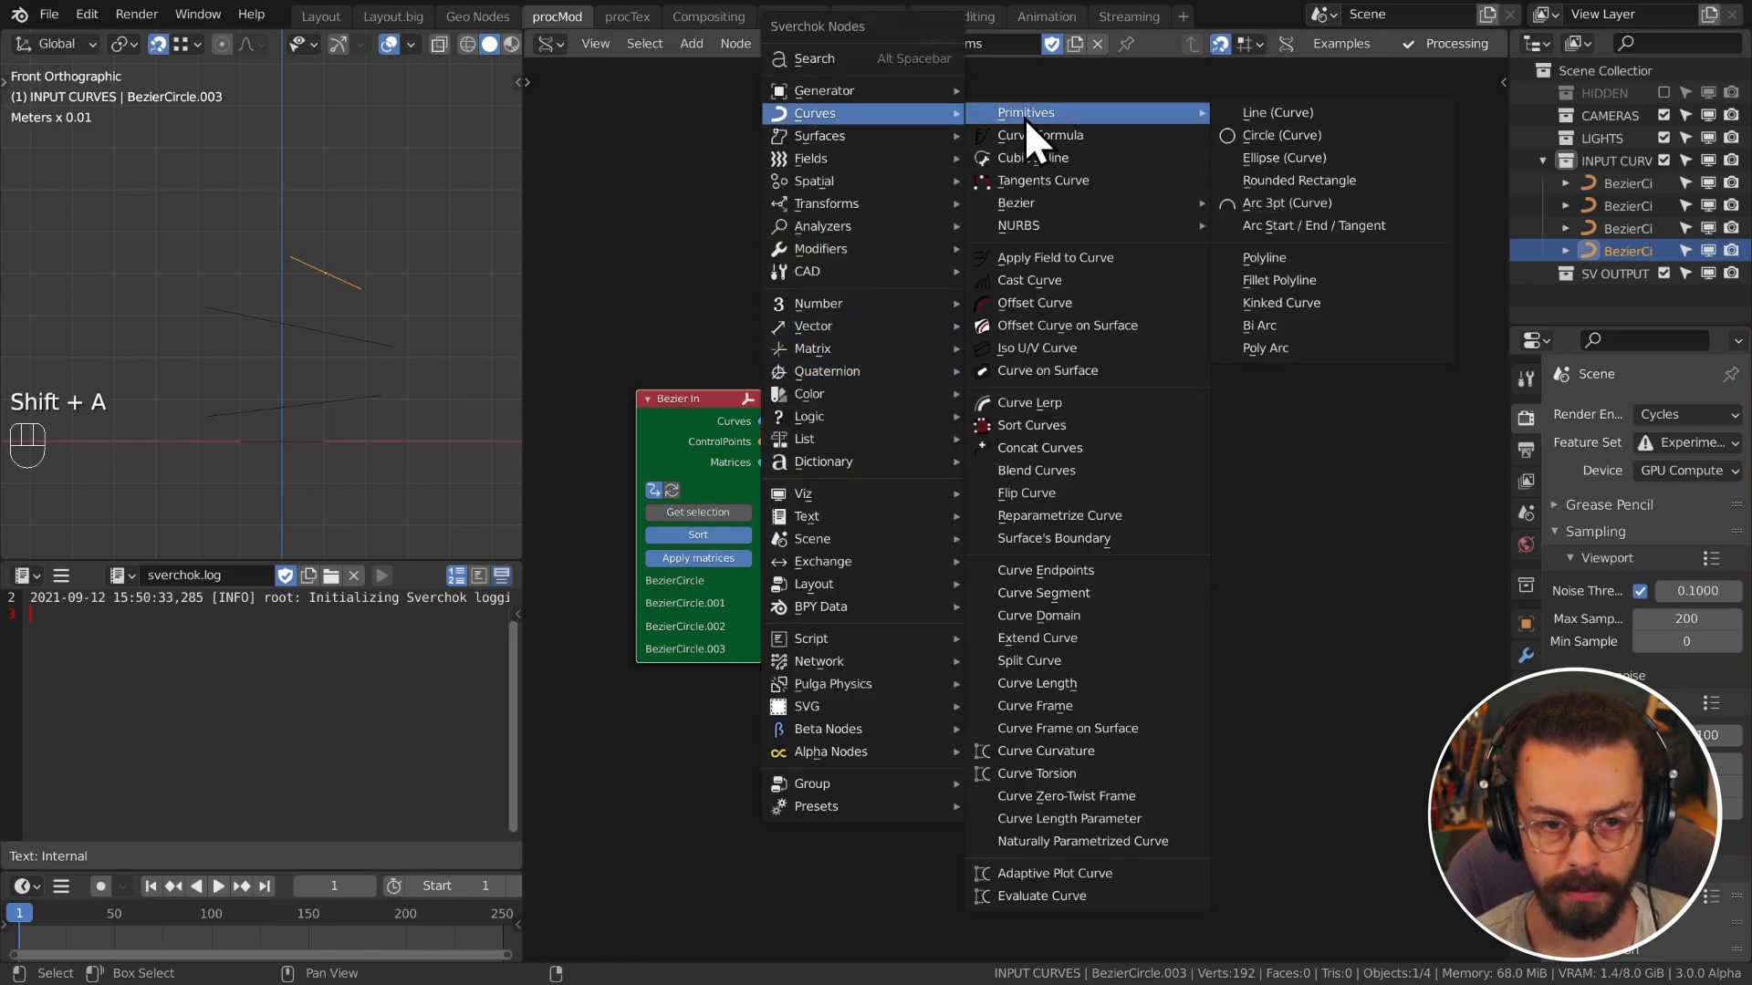
pyautogui.click(995, 896)
pyautogui.click(954, 304)
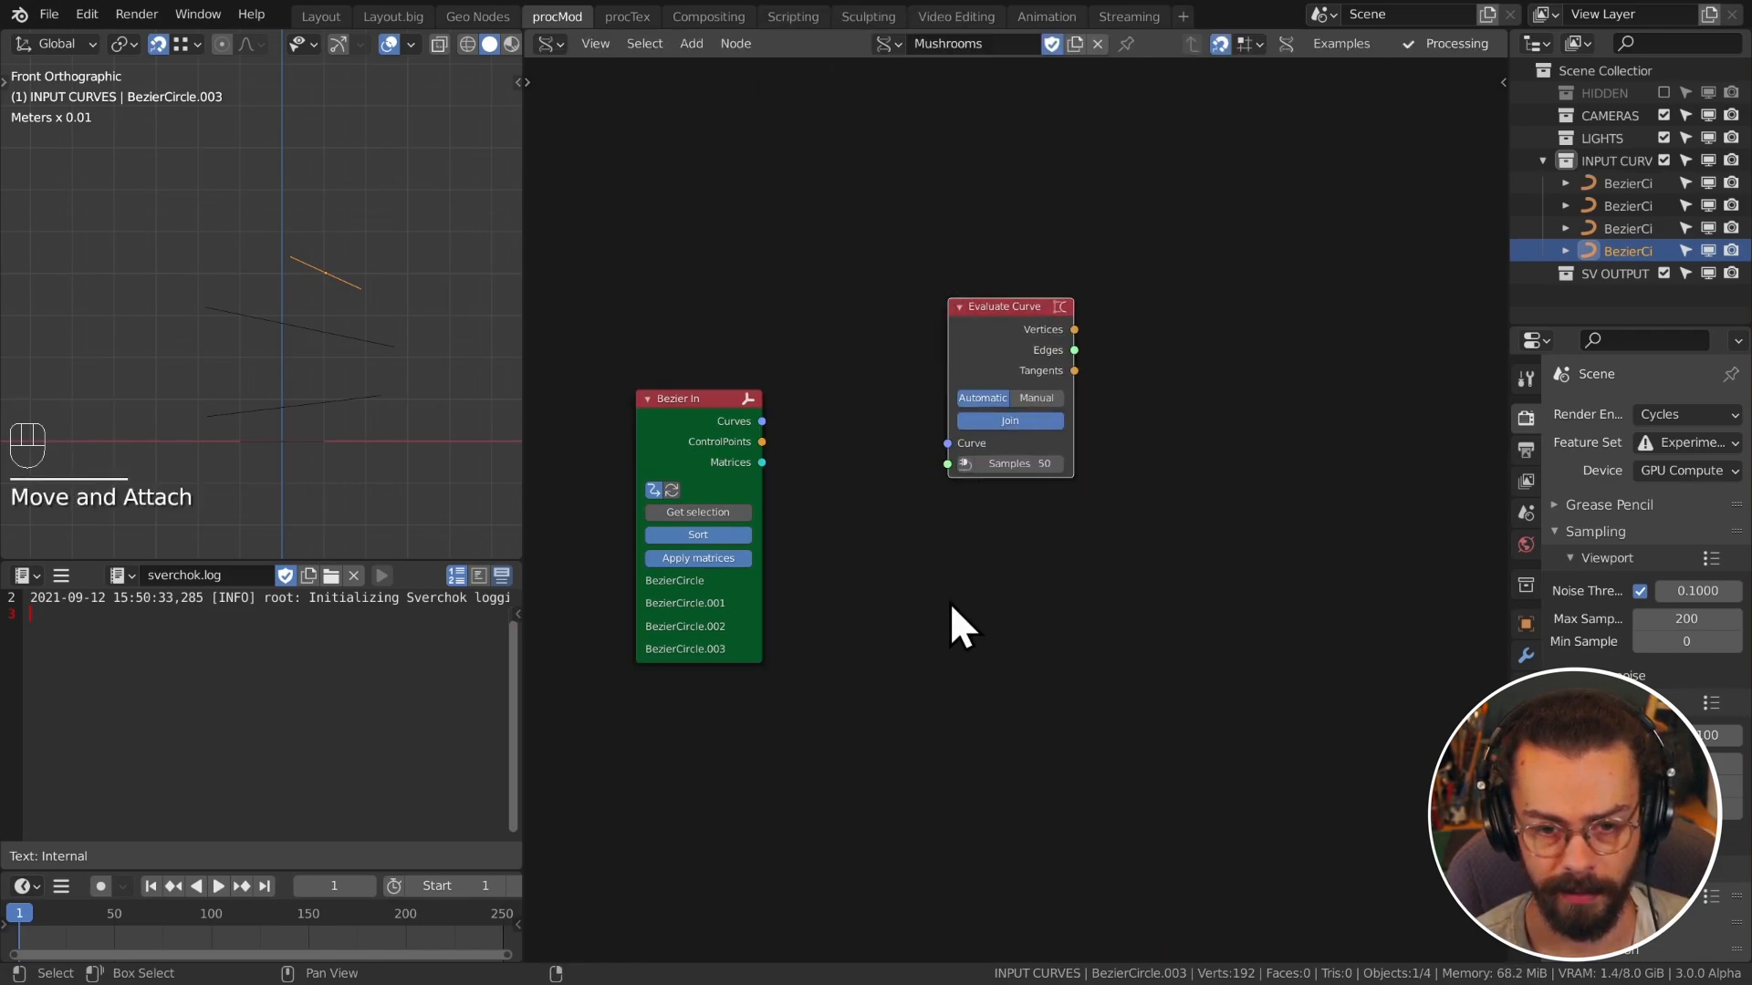
pyautogui.press('q')
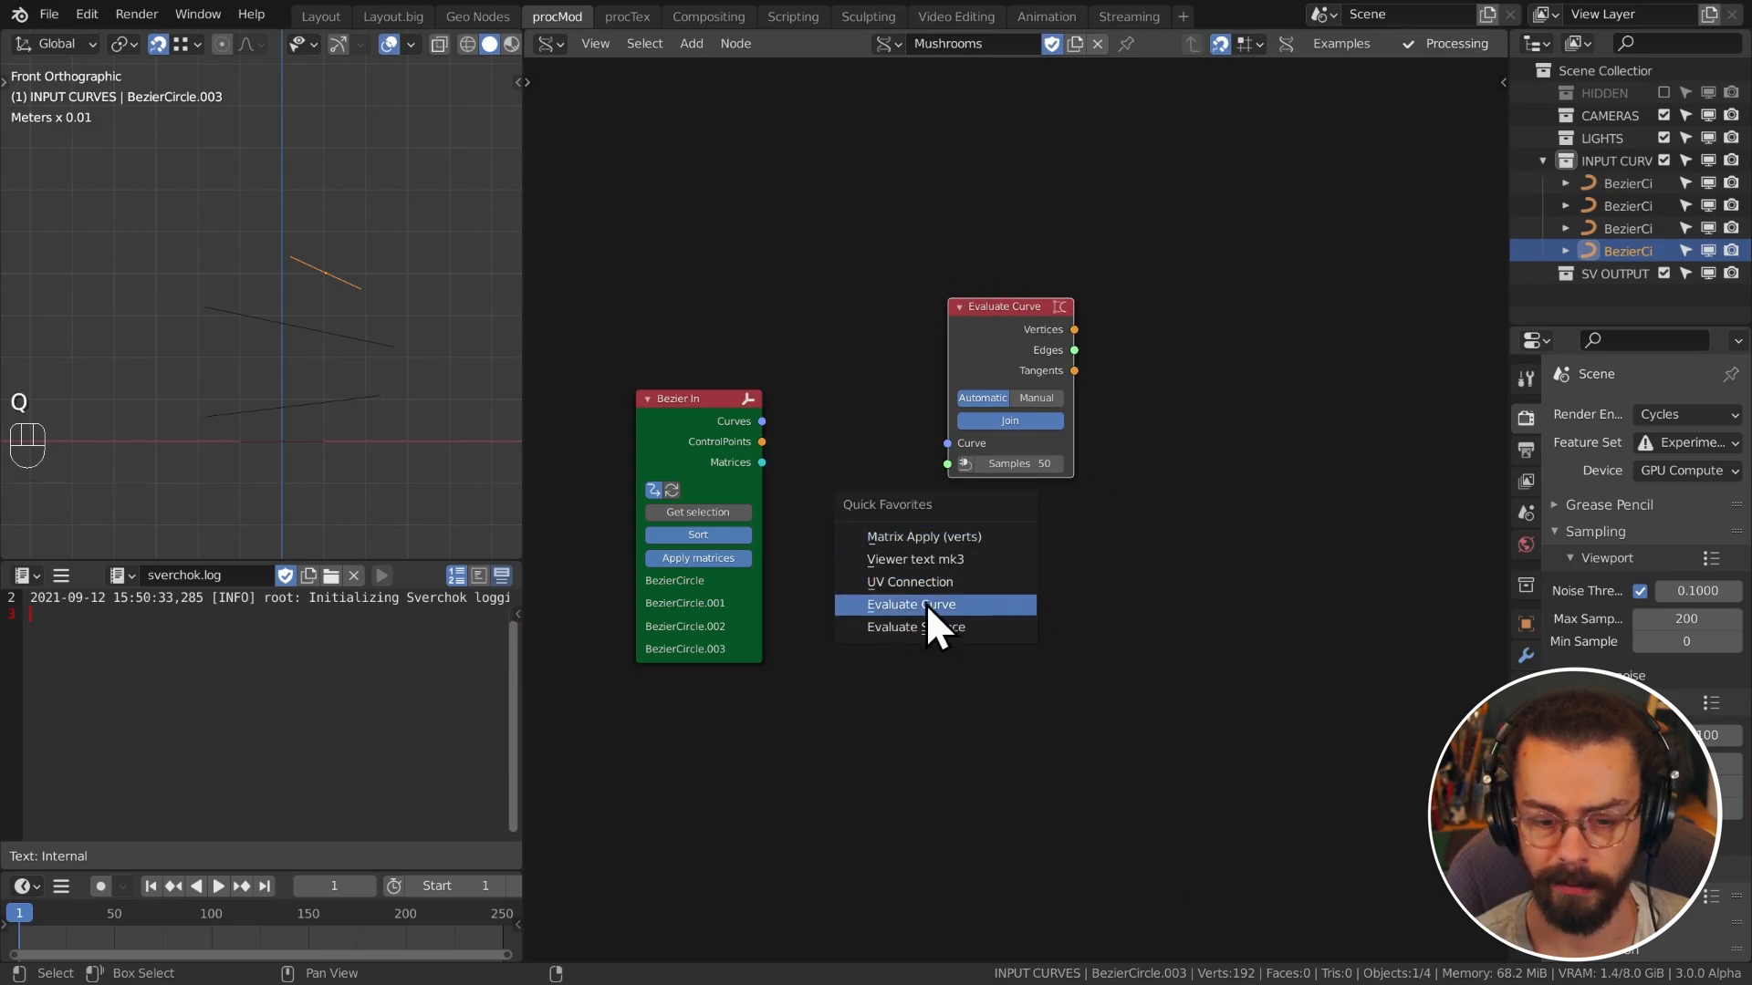
pyautogui.click(1165, 587)
pyautogui.hotkey('shift', 'a')
pyautogui.moveTo(1154, 306)
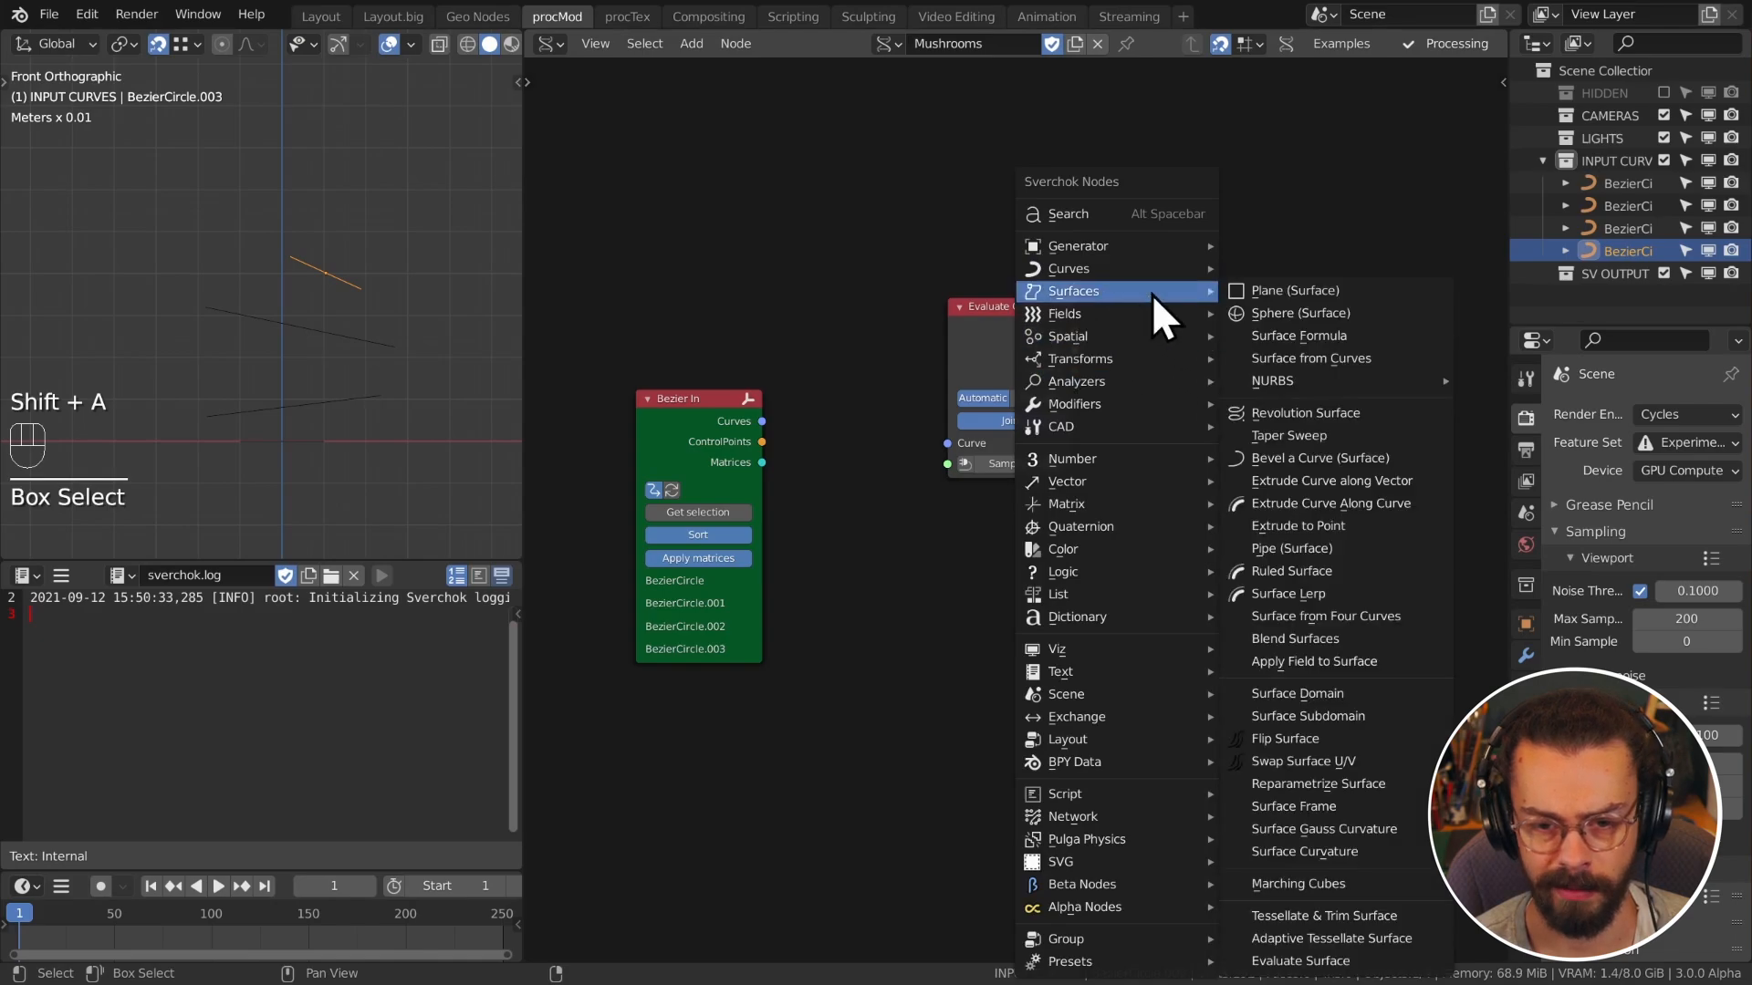
pyautogui.click(949, 573)
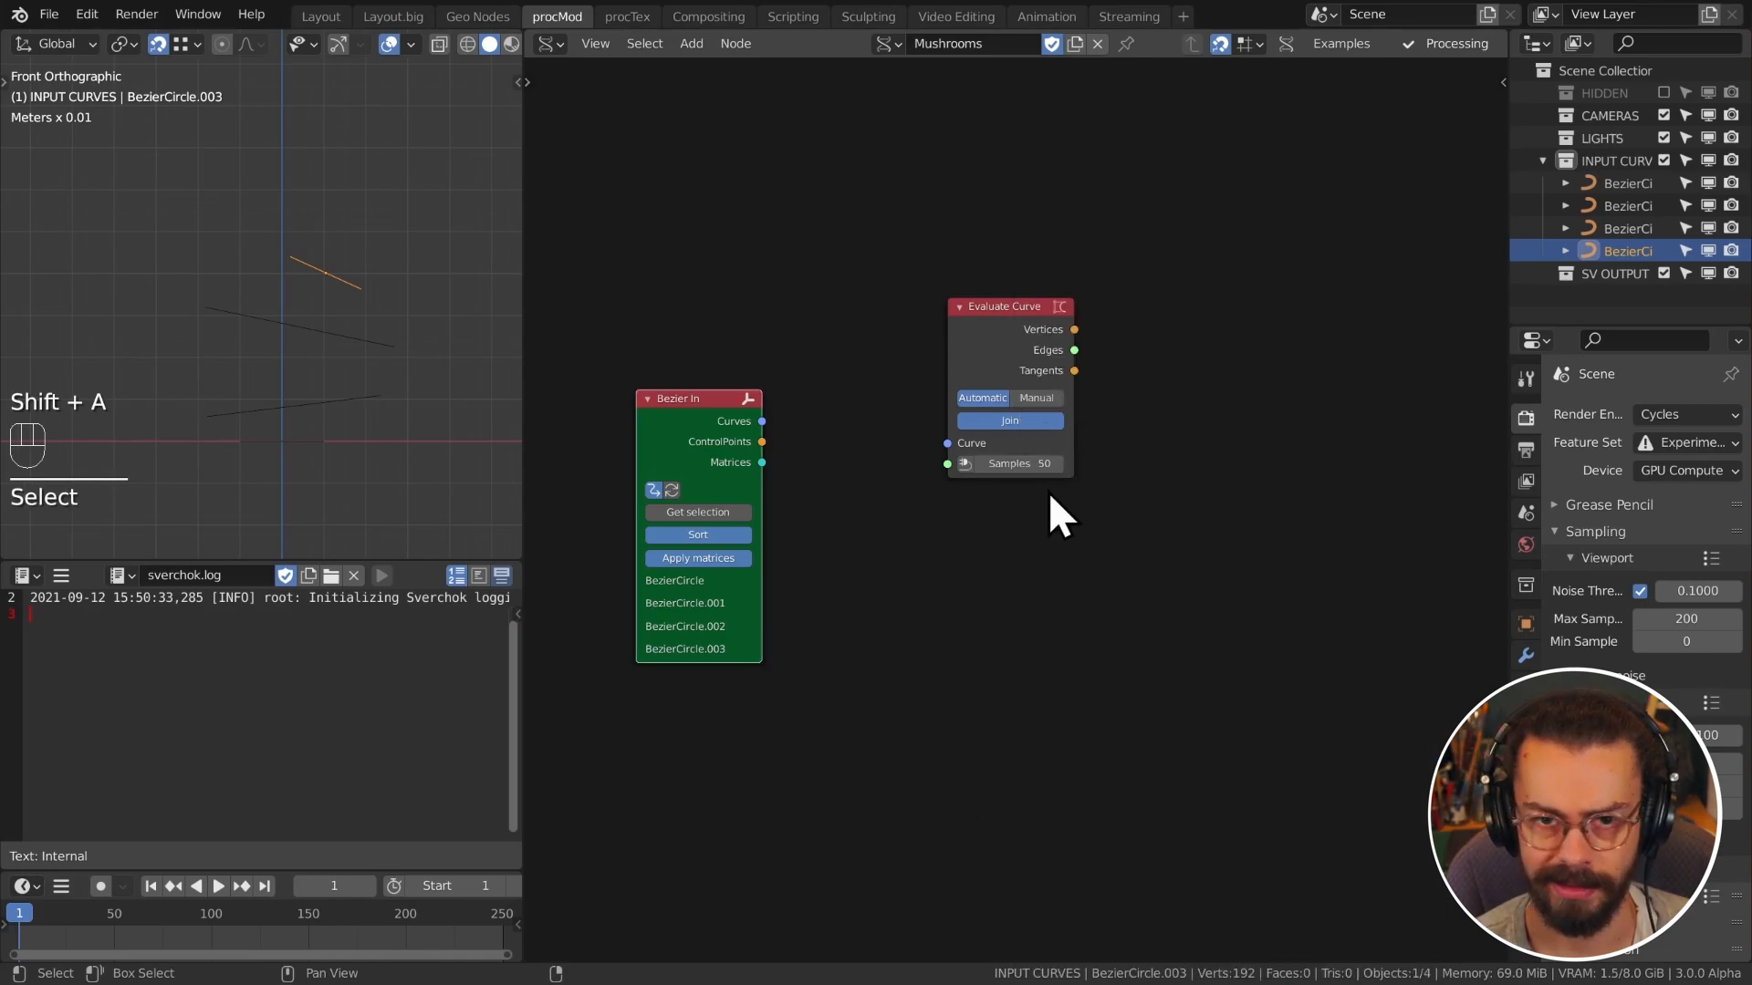
# Step: Feed the Bezier In curves into Evaluate Curve and display its vertices and edges with a Temporal Viewer node
pyautogui.moveTo(761, 422); pyautogui.dragTo(963, 456)
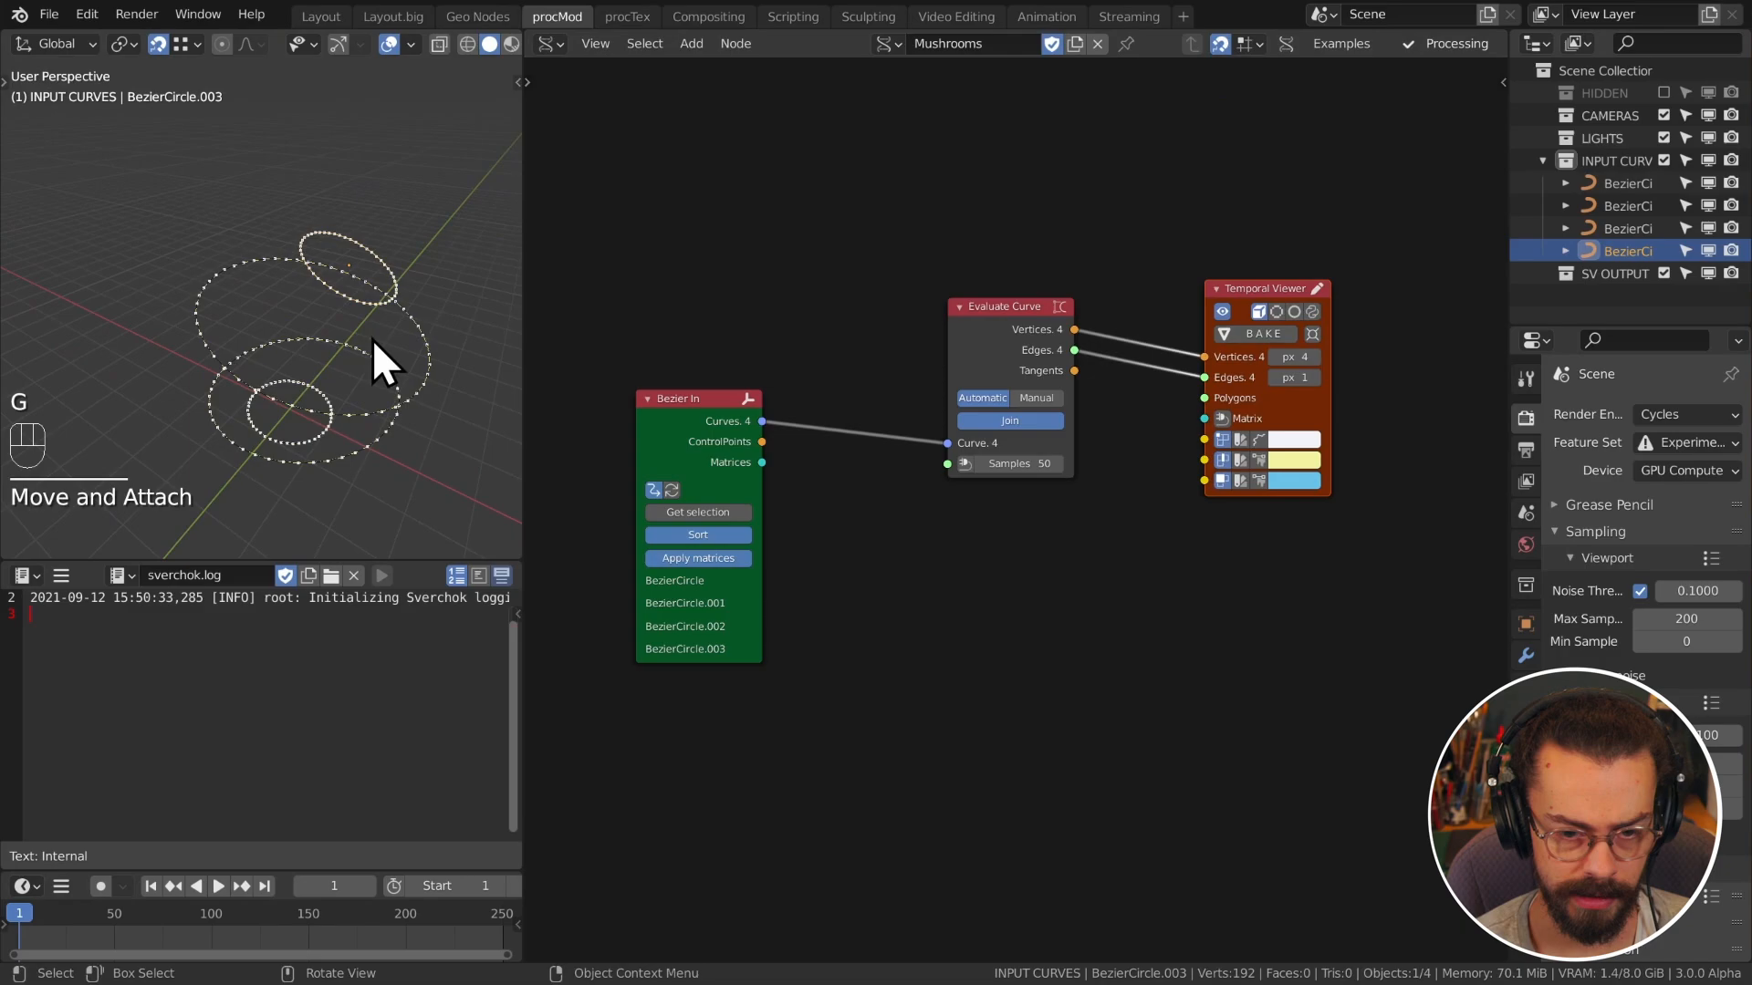
pyautogui.moveTo(875, 343); pyautogui.dragTo(939, 308, button='middle')
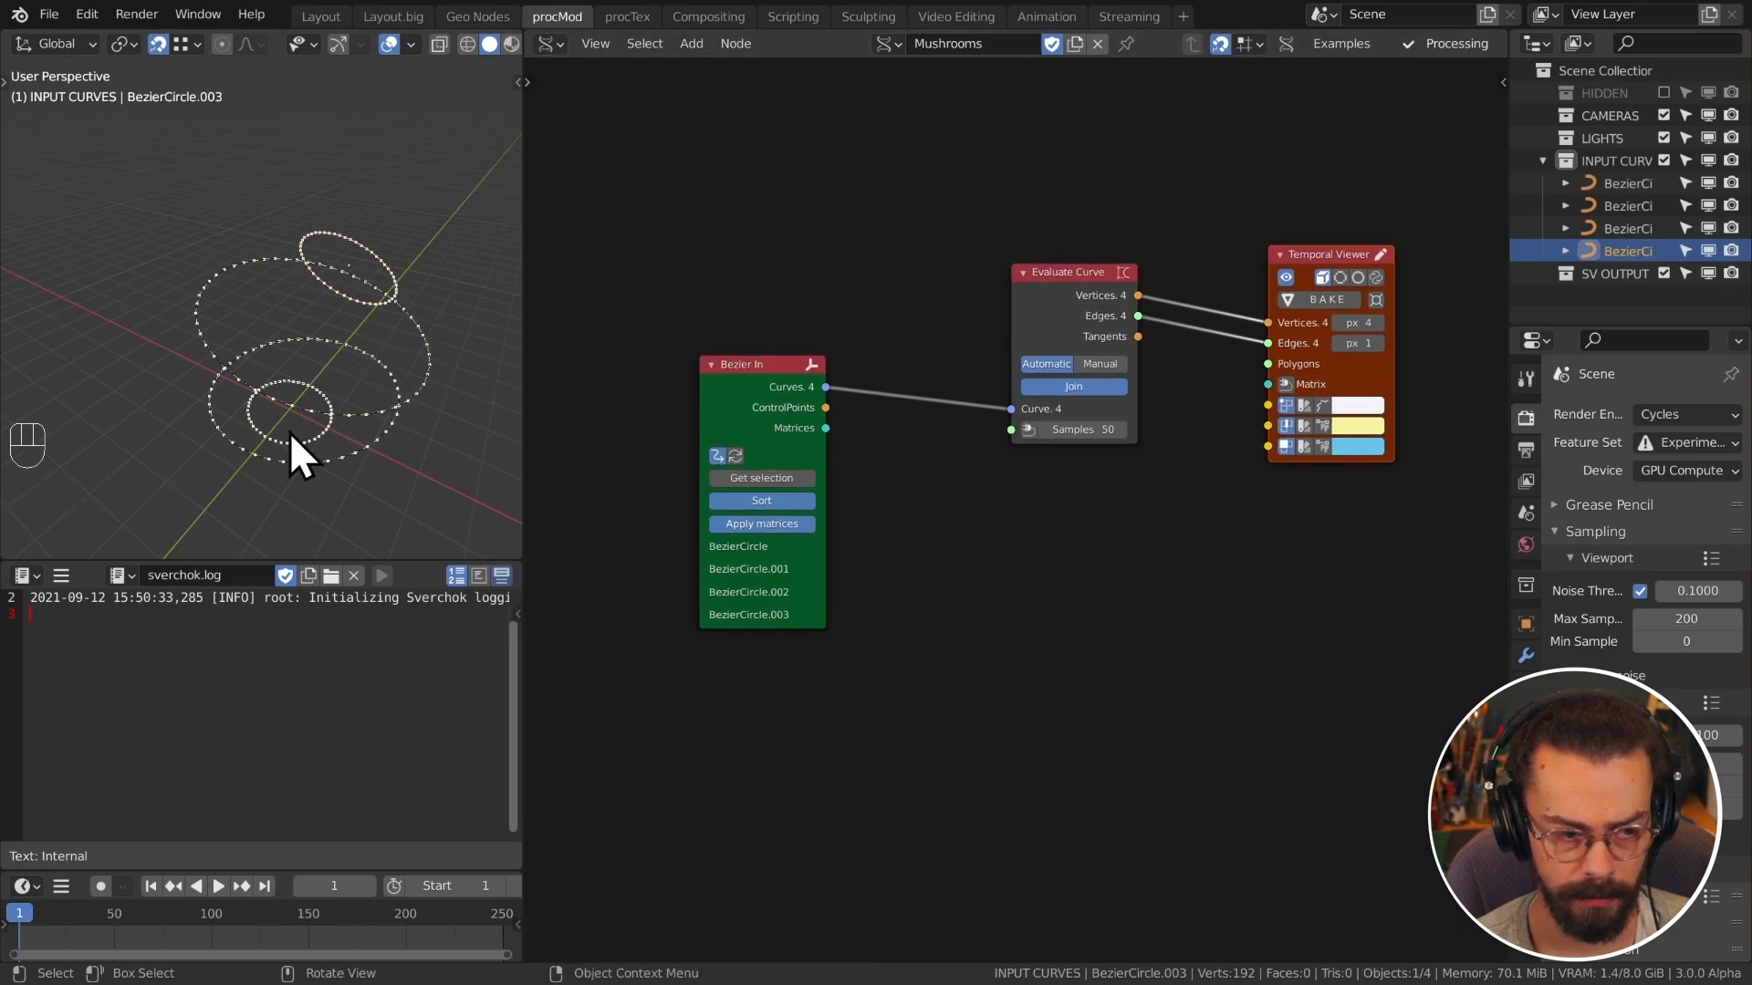
# Step: Insert a List Item node between Bezier In and Evaluate Curve and set its level to 1
pyautogui.hotkey('shift', 'a')
pyautogui.moveTo(857, 594)
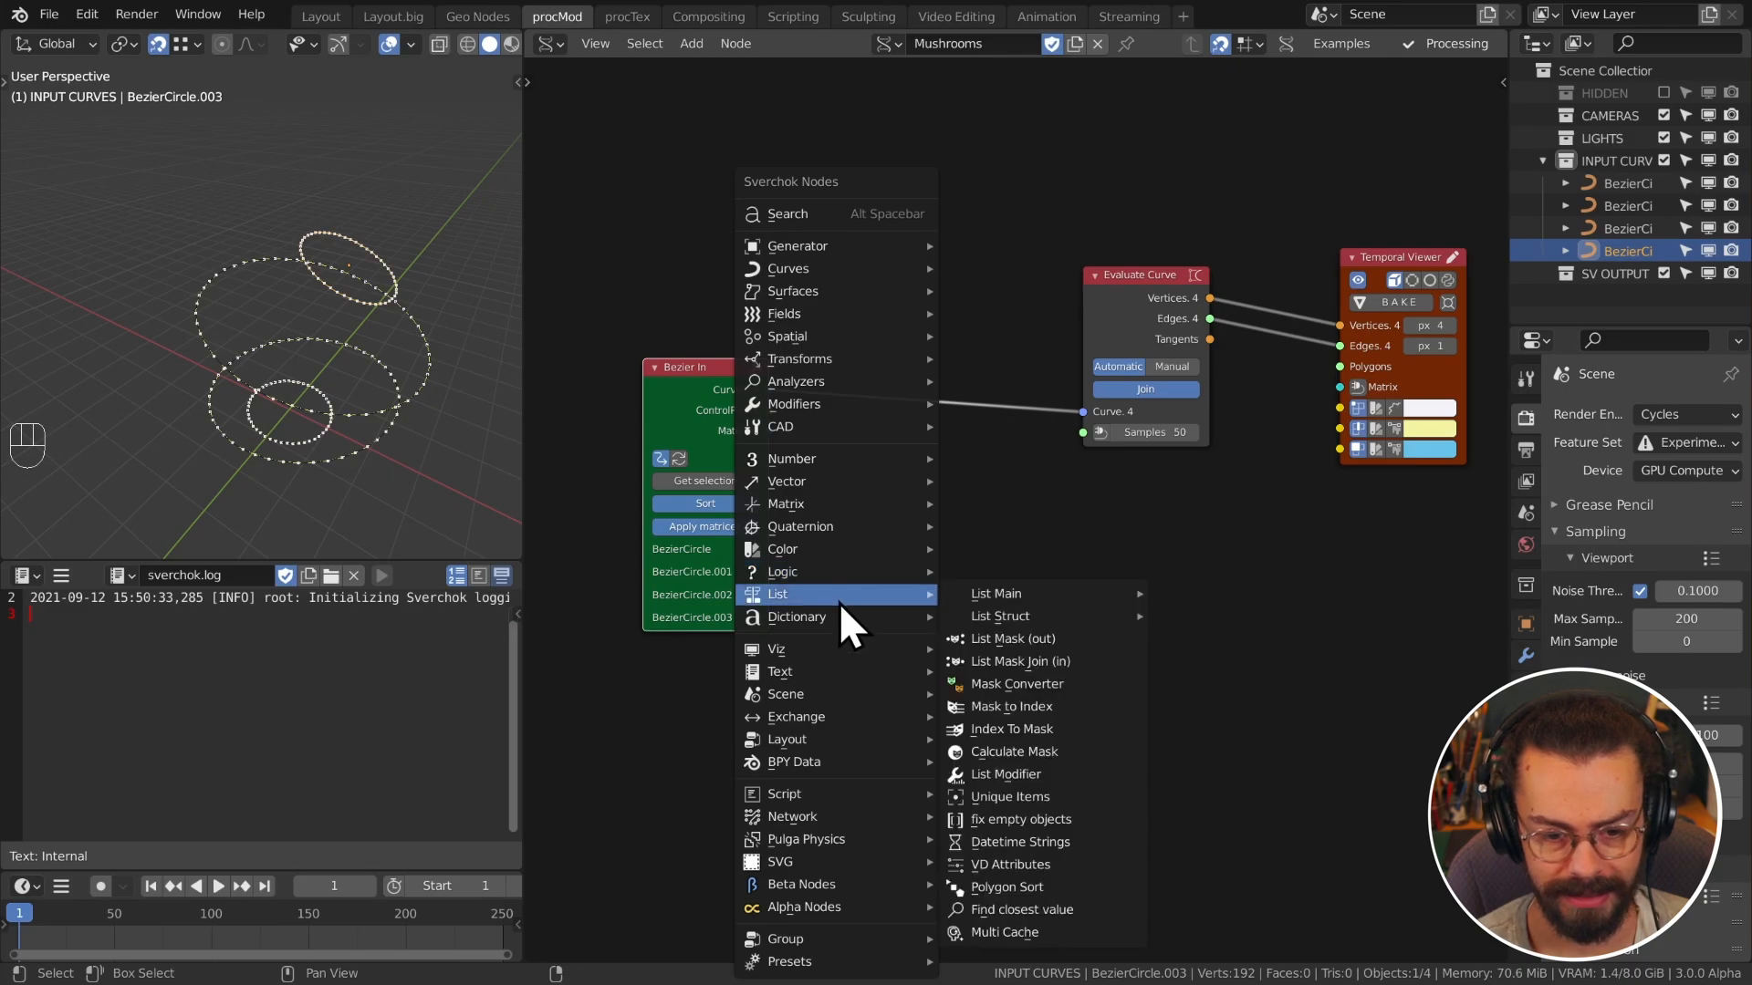
pyautogui.moveTo(994, 616)
pyautogui.click(1259, 718)
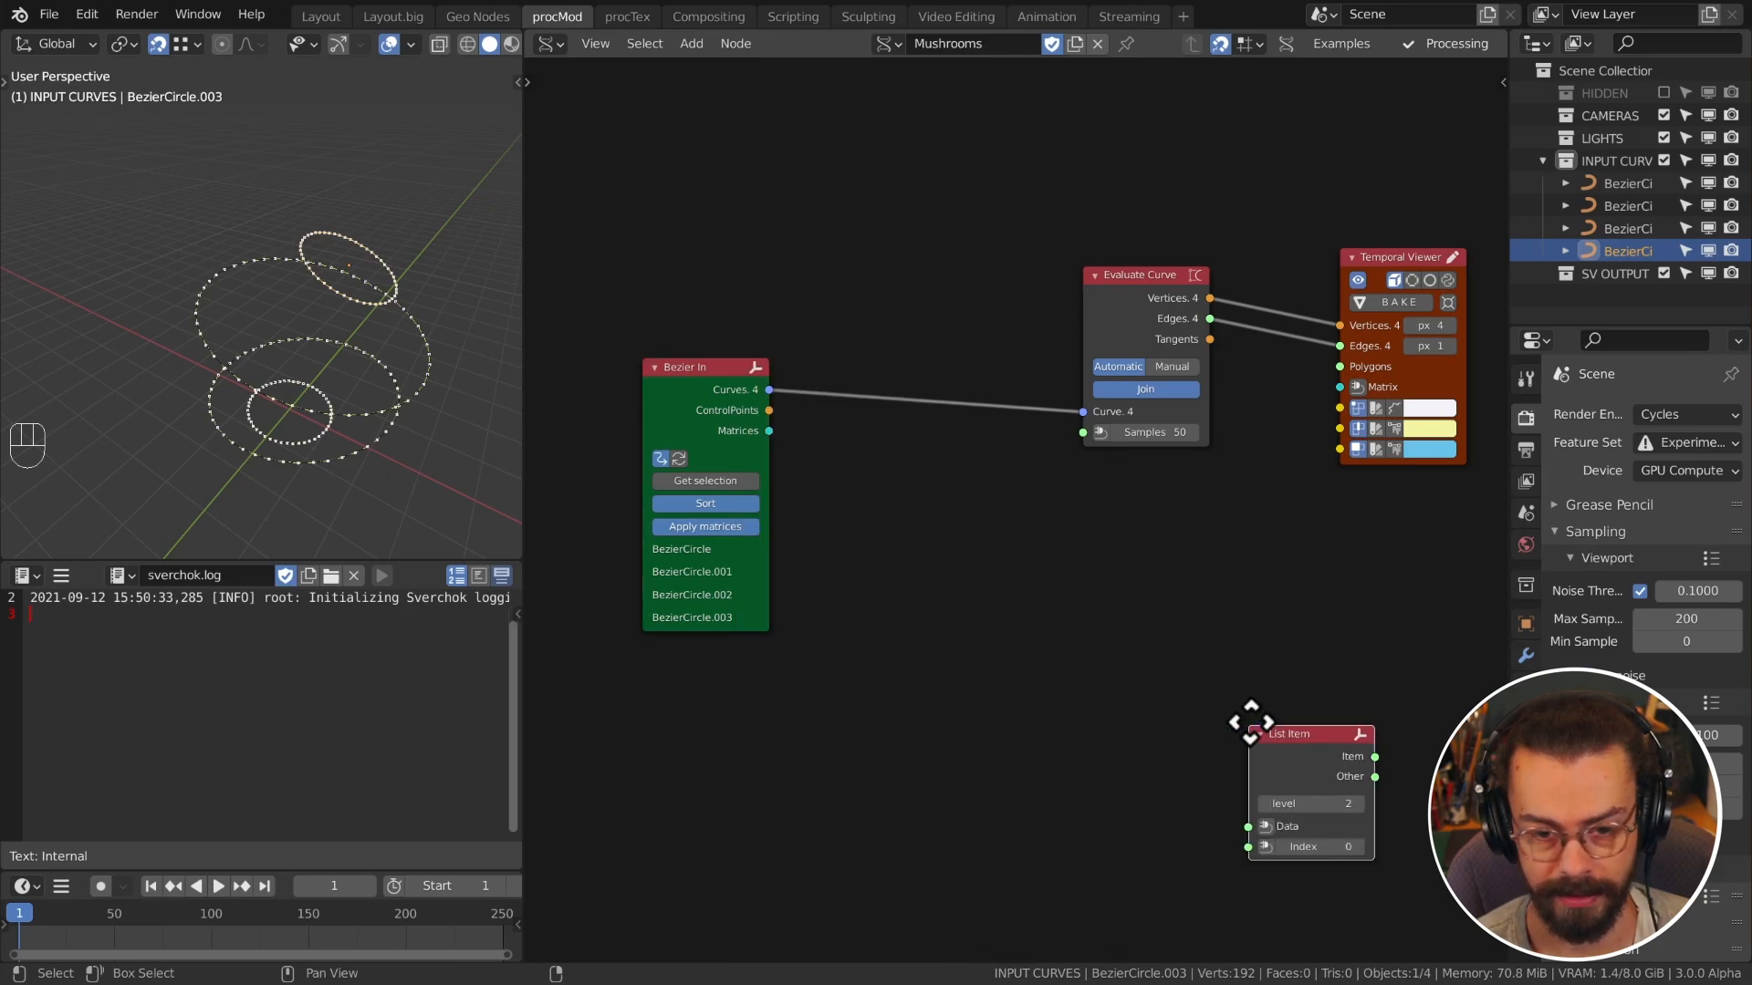
pyautogui.click(881, 326)
pyautogui.moveTo(1233, 289); pyautogui.dragTo(1396, 438)
pyautogui.press('g')
pyautogui.click(1314, 476)
pyautogui.moveTo(1291, 474); pyautogui.dragTo(1118, 520, button='middle')
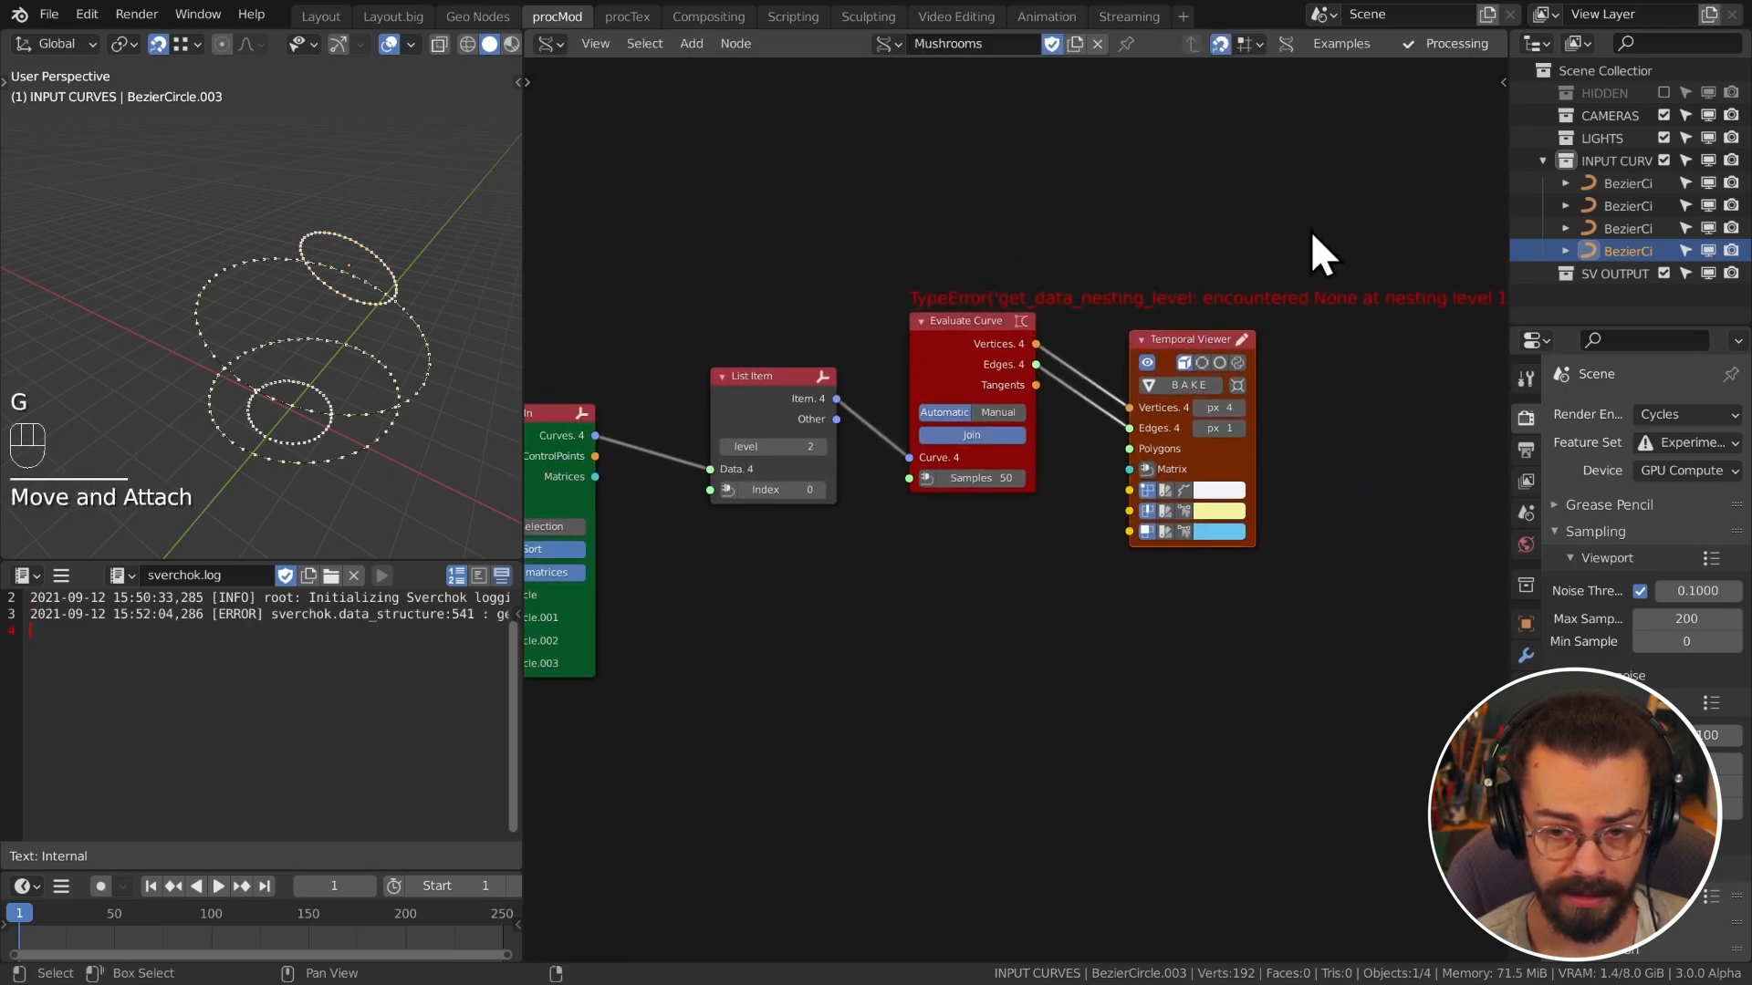
pyautogui.moveTo(1199, 332)
pyautogui.mouseDown(button='middle')
pyautogui.moveTo(1046, 343)
pyautogui.moveTo(1173, 347)
pyautogui.mouseUp(button='middle')
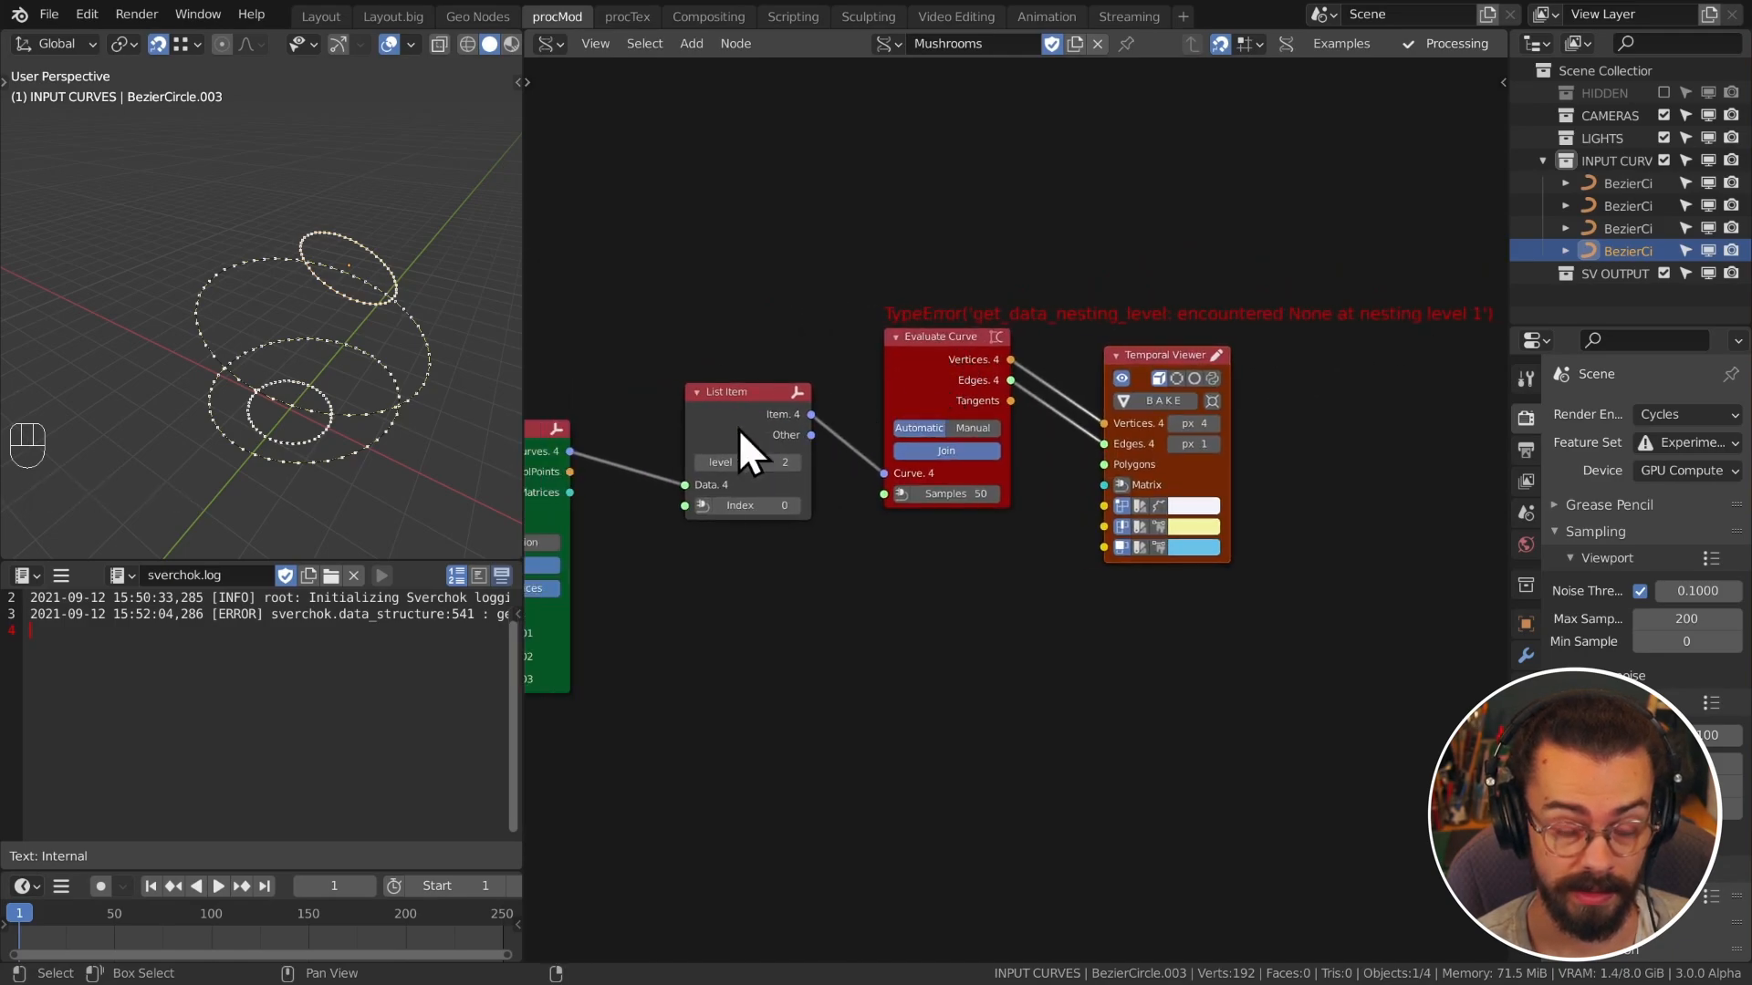
pyautogui.click(701, 463)
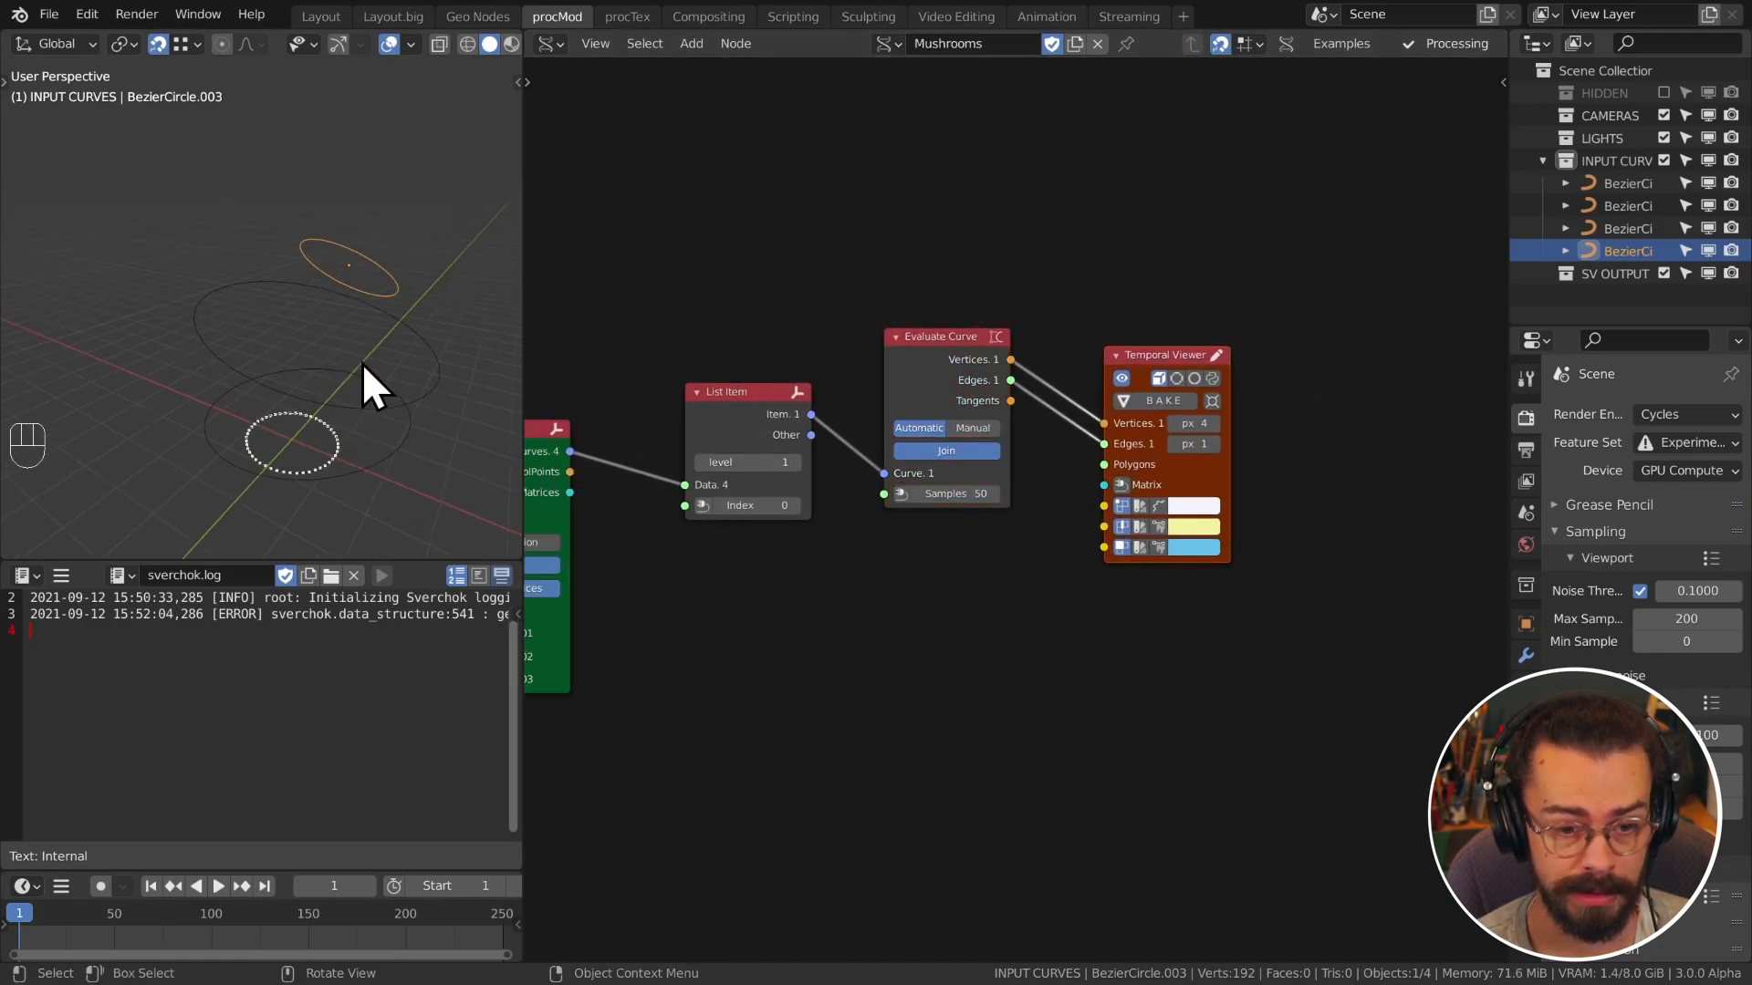
# Step: Preview individual circles by raising the List Item index to 2, then return the index to 0
pyautogui.scroll(3, 876, 511)
pyautogui.moveTo(802, 528); pyautogui.dragTo(876, 520, button='middle')
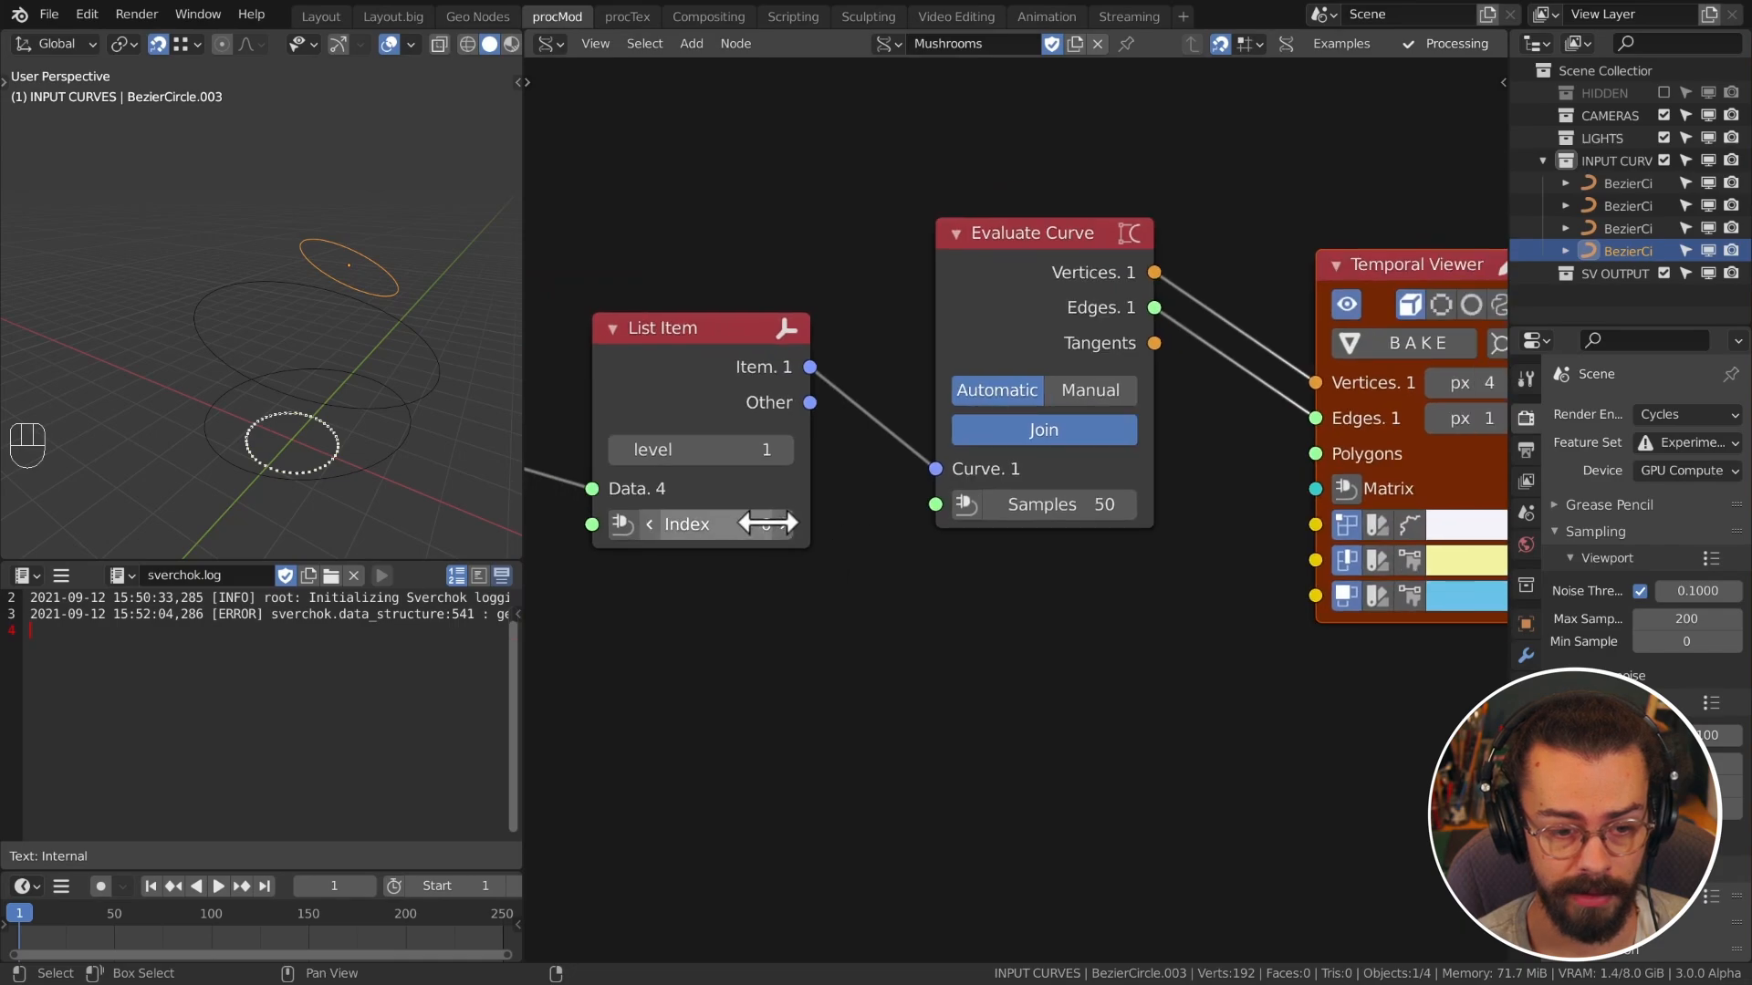
pyautogui.click(783, 525)
pyautogui.click(782, 525)
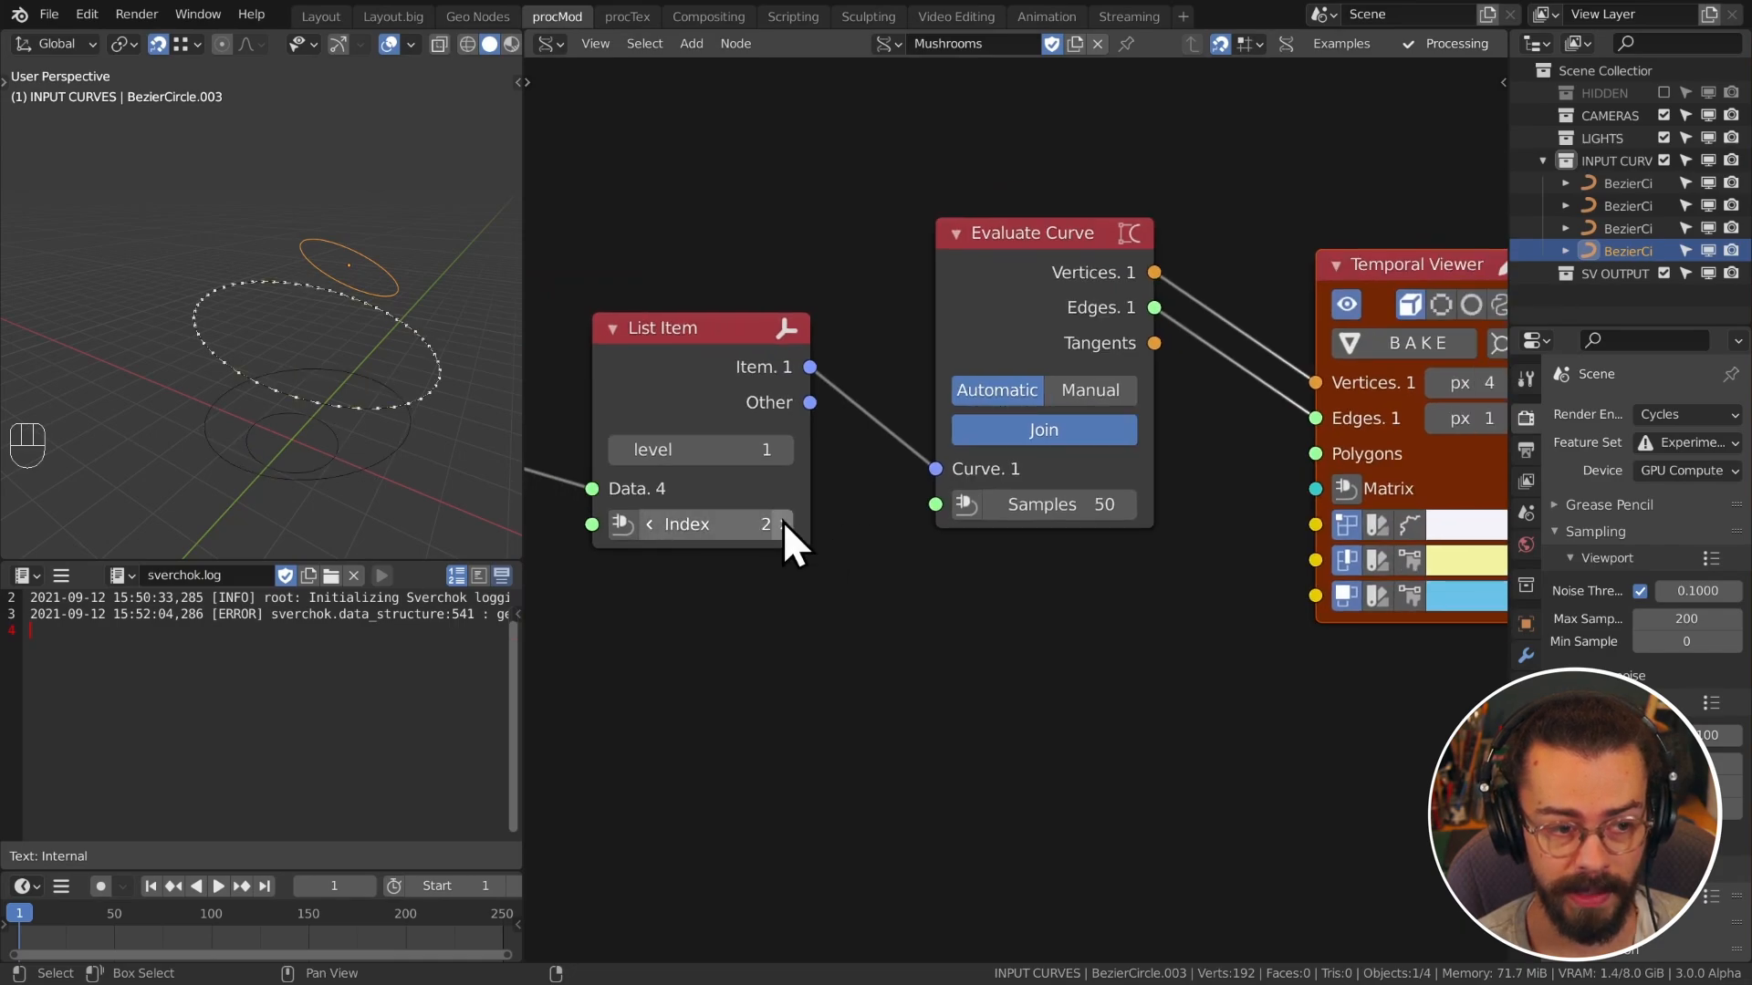
pyautogui.click(649, 524)
pyautogui.click(649, 524)
pyautogui.click(649, 524)
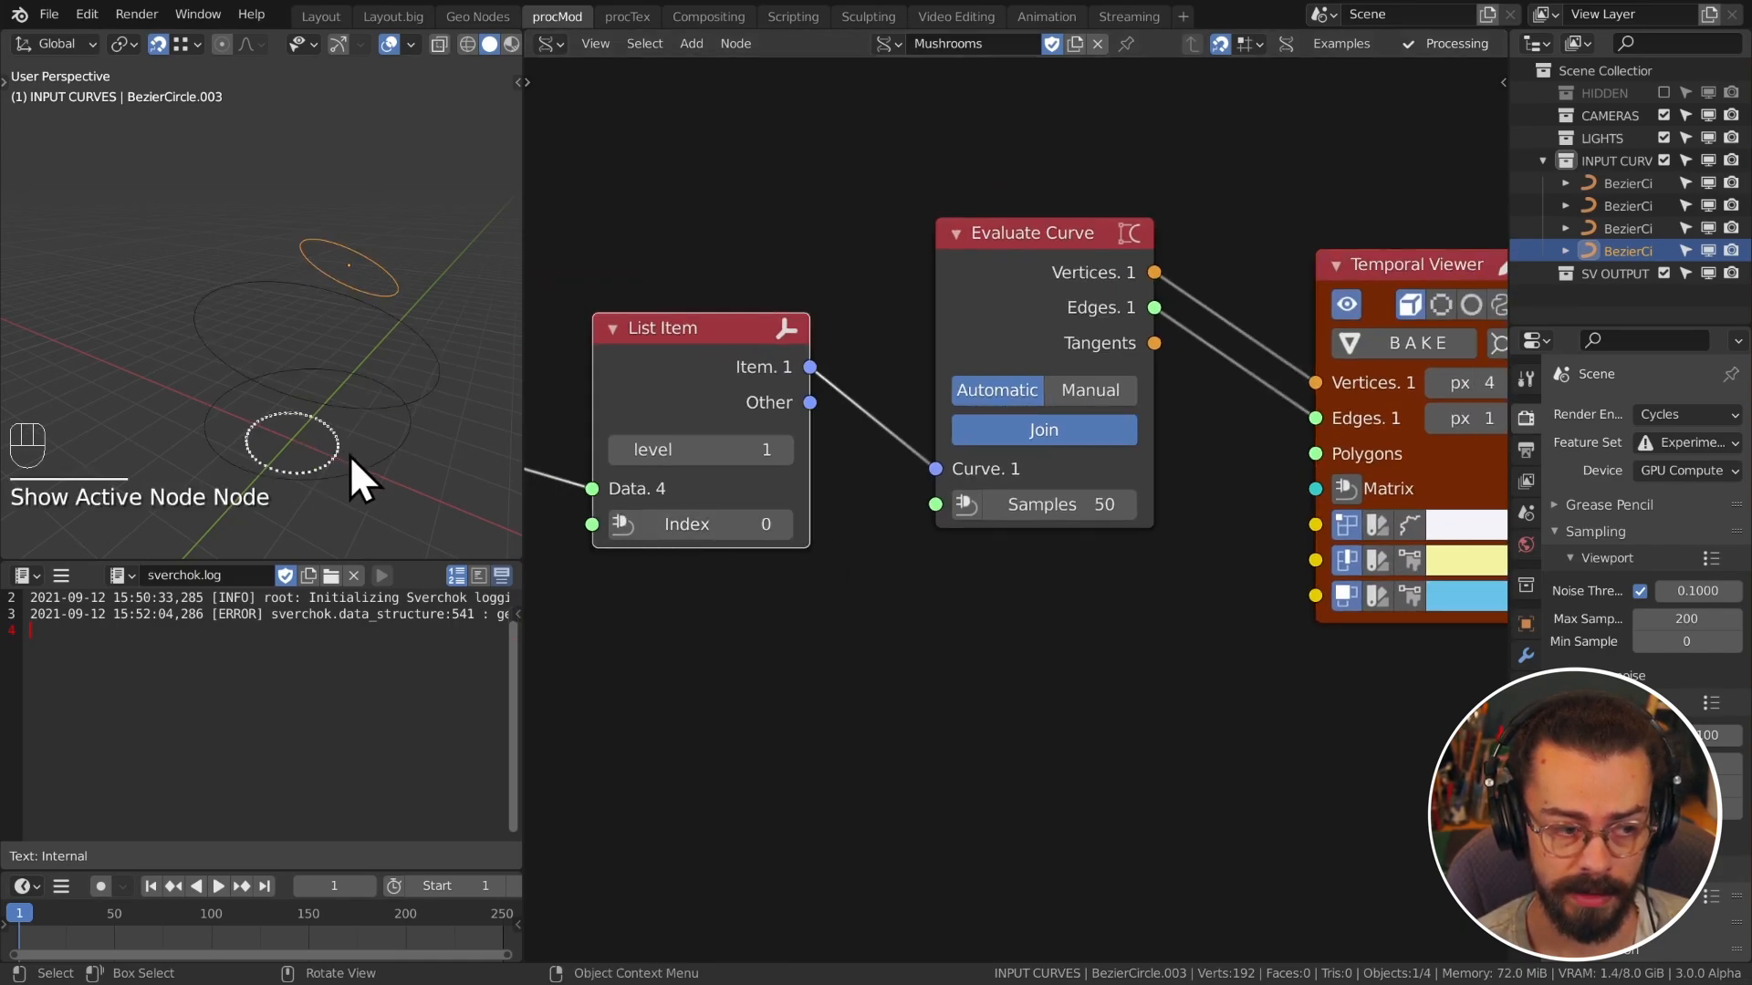
# Step: Move the Evaluate Curve and Temporal Viewer nodes together farther away from the List Item node
pyautogui.scroll(-3, 743, 535)
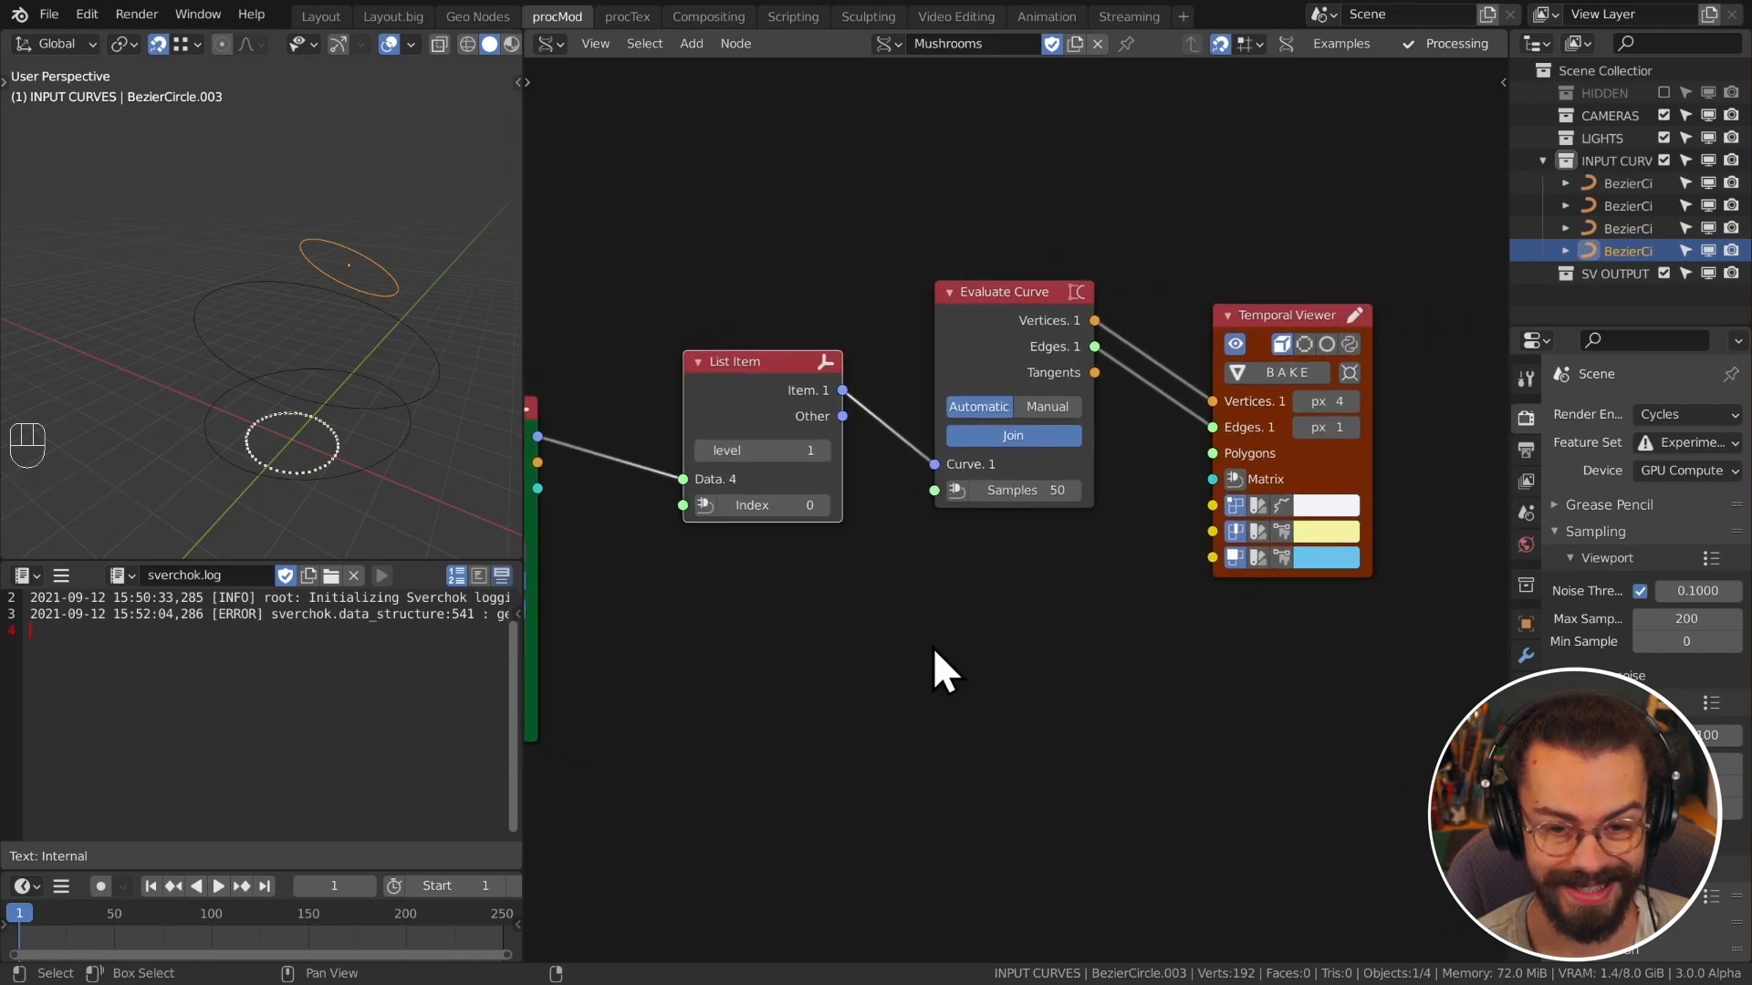
pyautogui.moveTo(939, 665); pyautogui.dragTo(1272, 361)
pyautogui.press('g')
pyautogui.click(1477, 226)
# Step: Shrink the bottom circle by scaling all its control points in edit mode, then return to object mode
pyautogui.press('KP_1')
pyautogui.moveTo(402, 444)
pyautogui.keyDown('shift'); pyautogui.mouseDown(button='middle')
pyautogui.moveTo(380, 379)
pyautogui.moveTo(360, 457)
pyautogui.moveTo(384, 445)
pyautogui.mouseUp(button='middle'); pyautogui.keyUp('shift')
pyautogui.click(374, 422)
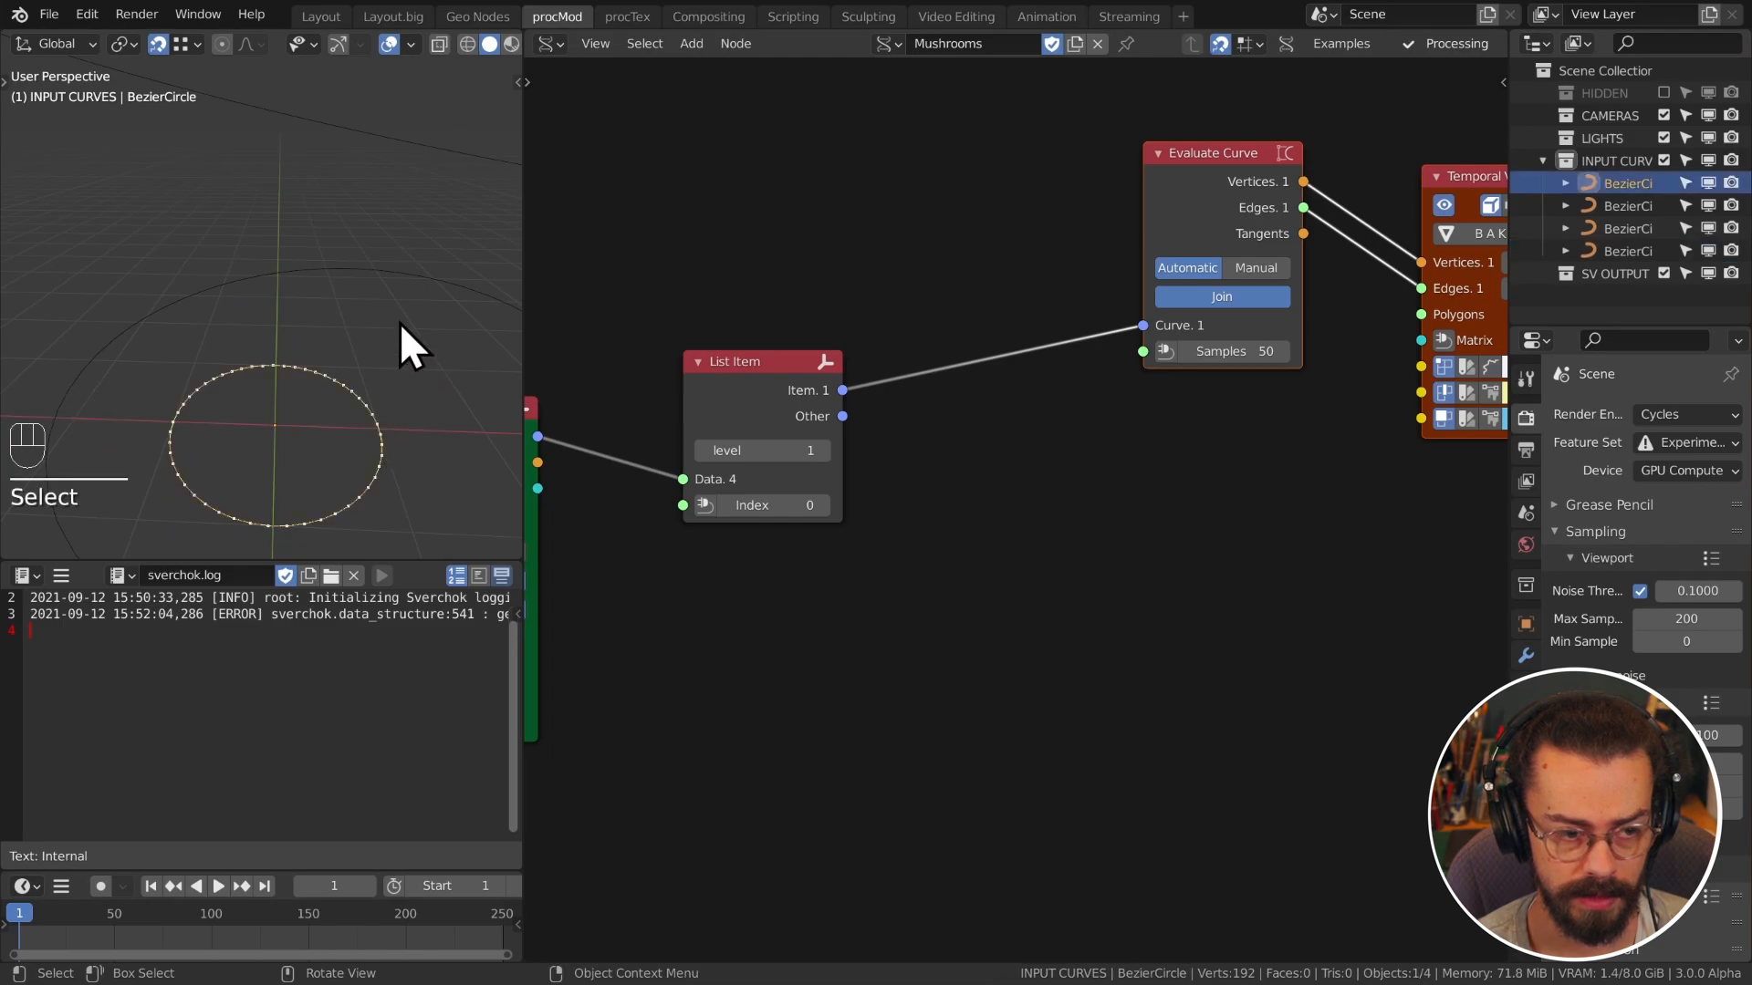
pyautogui.press('Tab')
pyautogui.press('s')
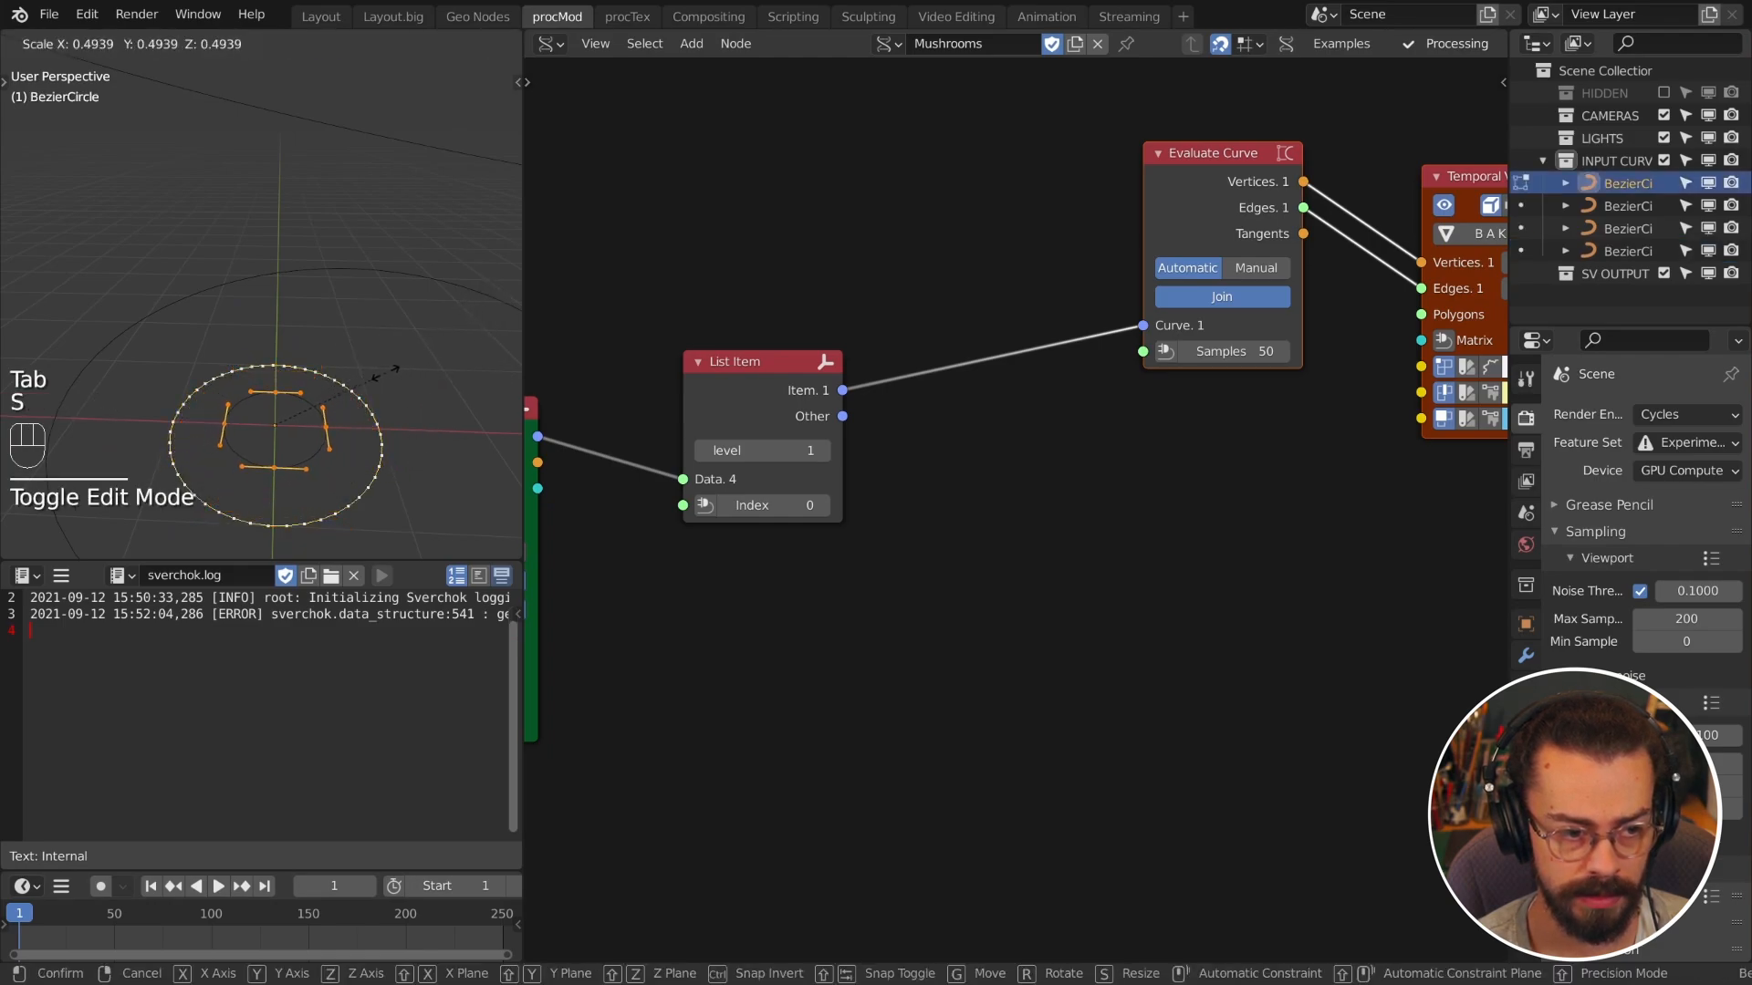
pyautogui.click(384, 371)
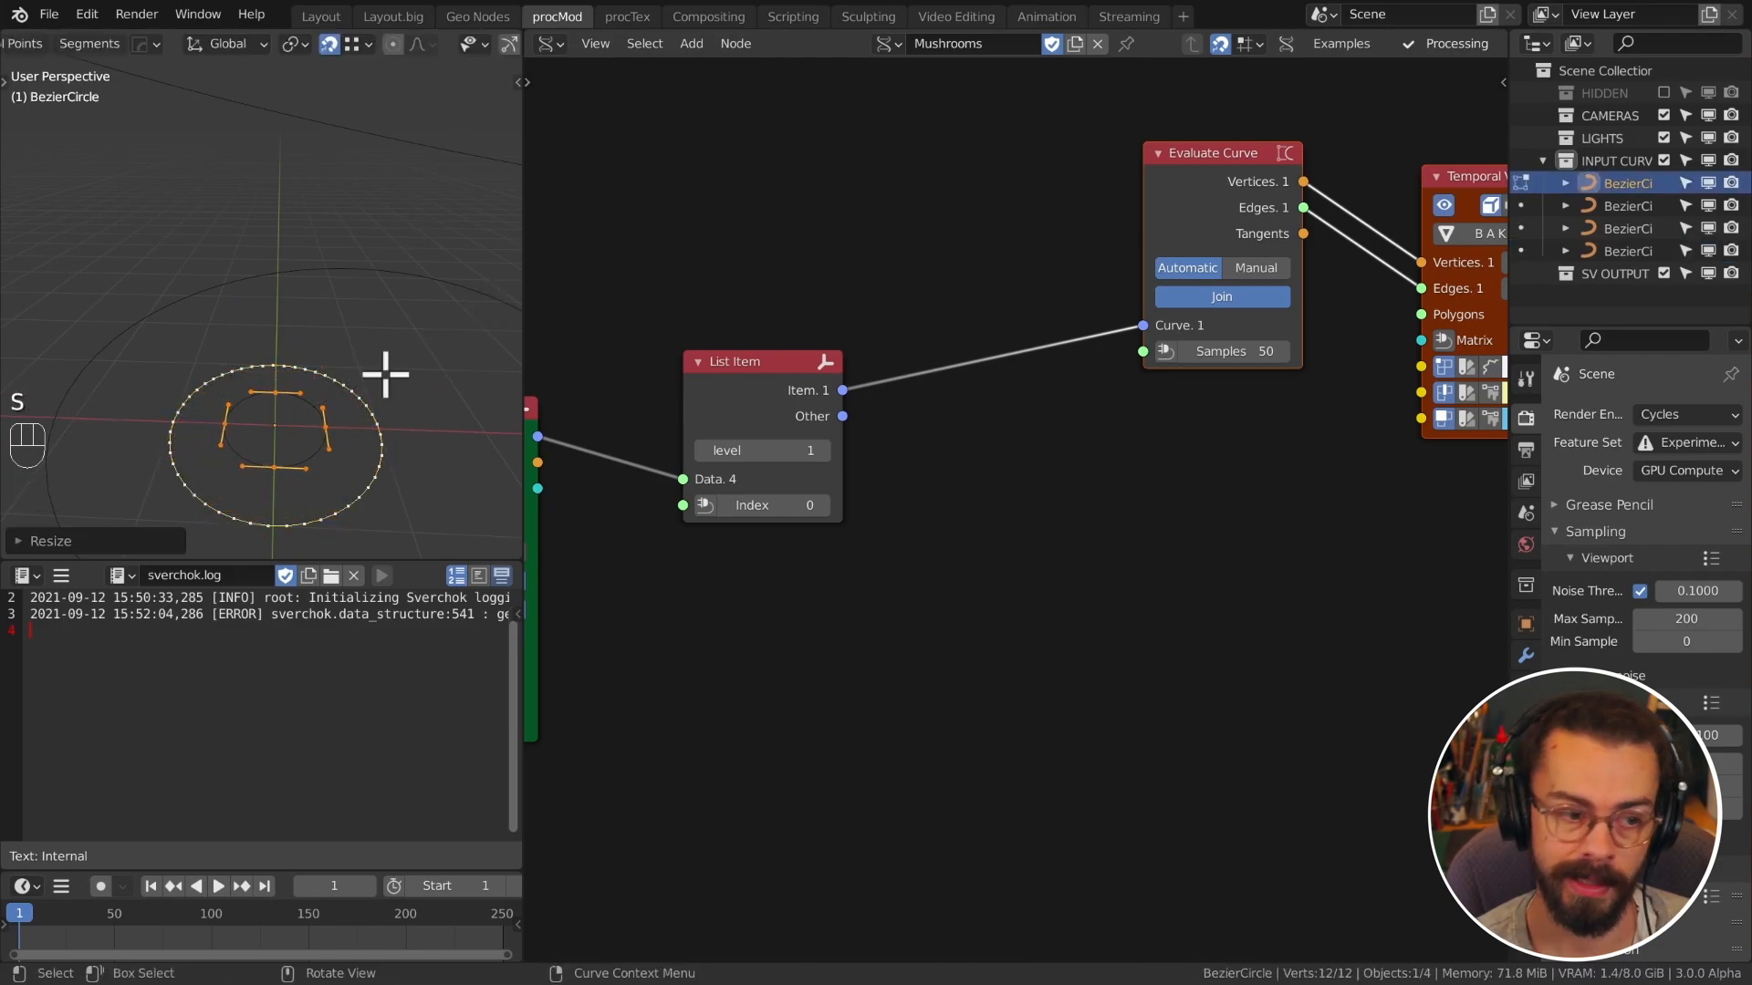
pyautogui.press('s')
pyautogui.click(354, 429)
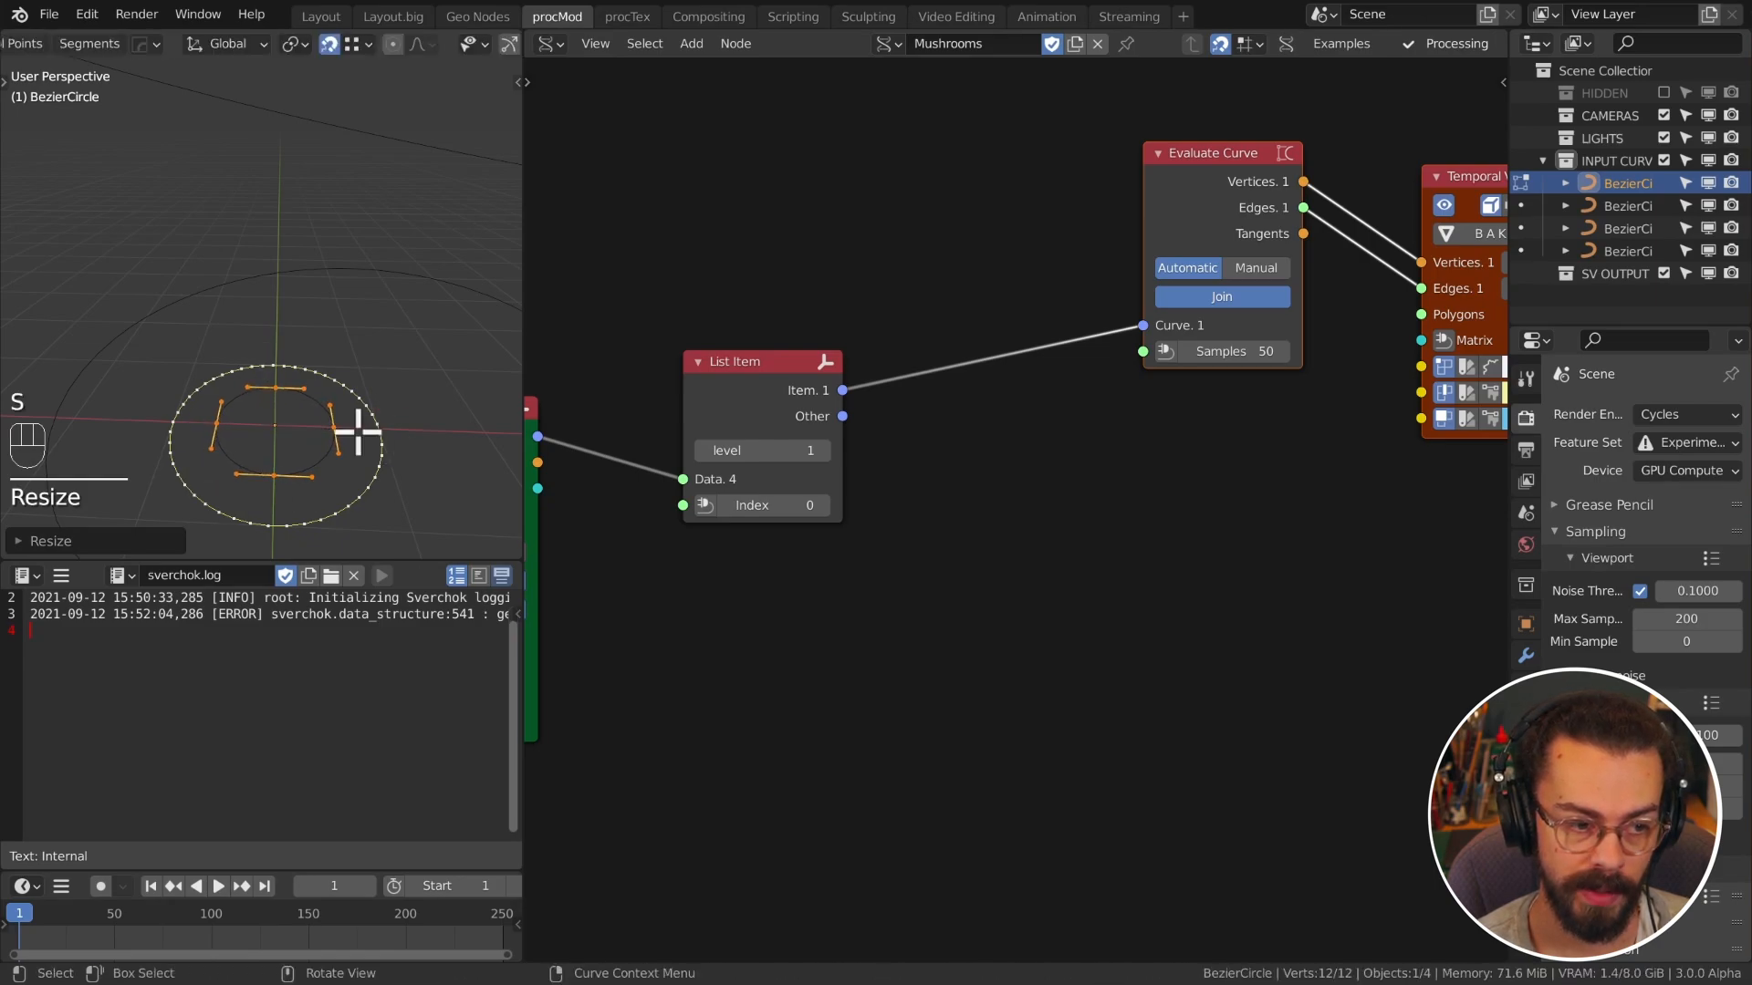
pyautogui.press('Tab')
pyautogui.press('Tab')
pyautogui.press('s')
pyautogui.click(392, 456)
pyautogui.press('Tab')
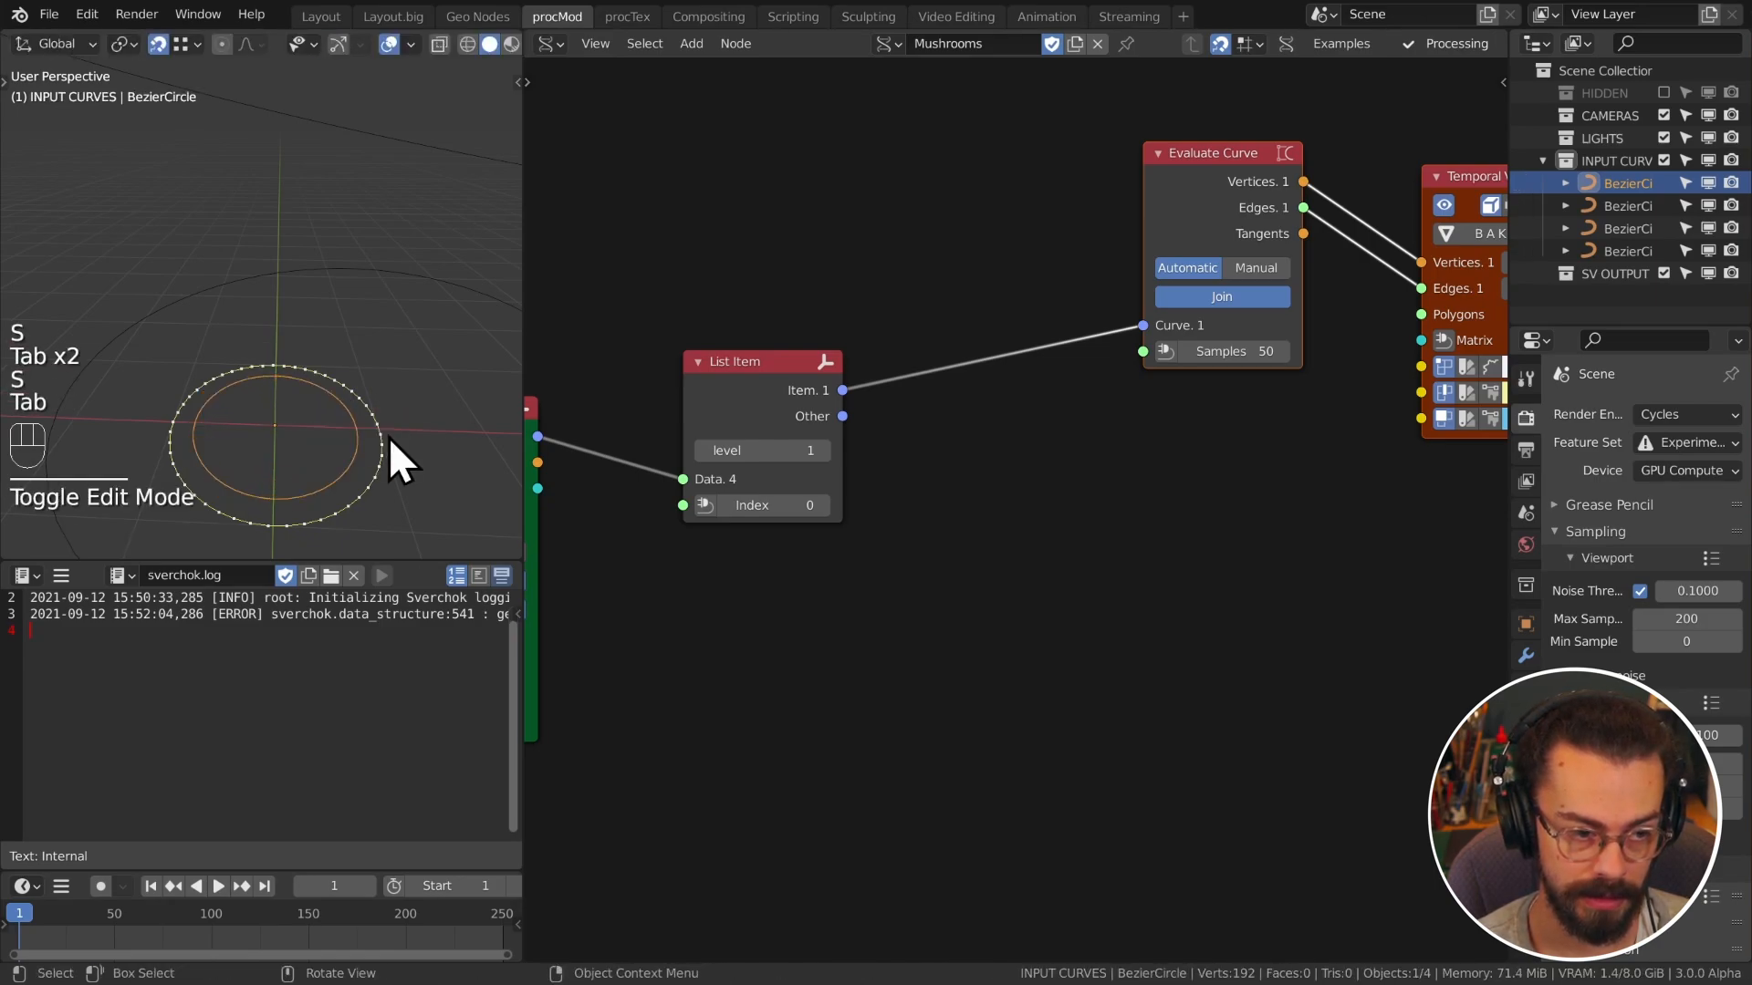
# Step: Enlarge the top circle slightly by scaling all its control points in edit mode, then return to object mode
pyautogui.keyDown('shift'); pyautogui.moveTo(382, 439); pyautogui.dragTo(332, 320, button='middle'); pyautogui.keyUp('shift')
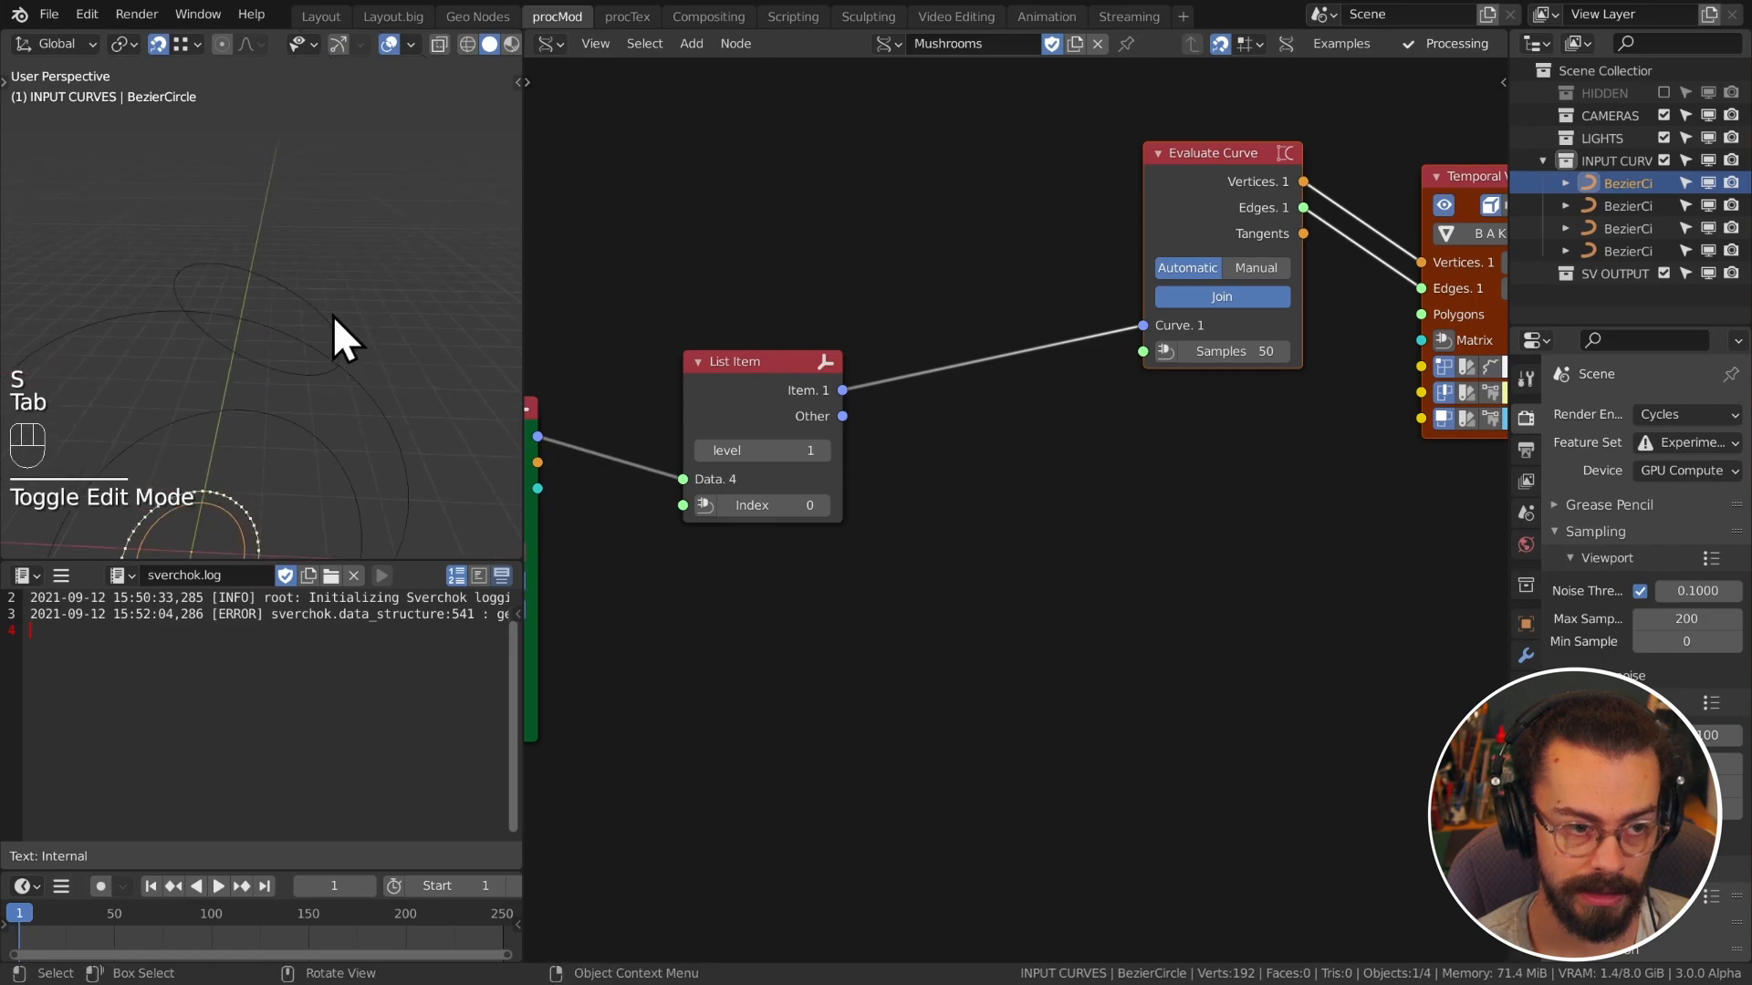
pyautogui.click(336, 325)
pyautogui.press('Tab')
pyautogui.press('s')
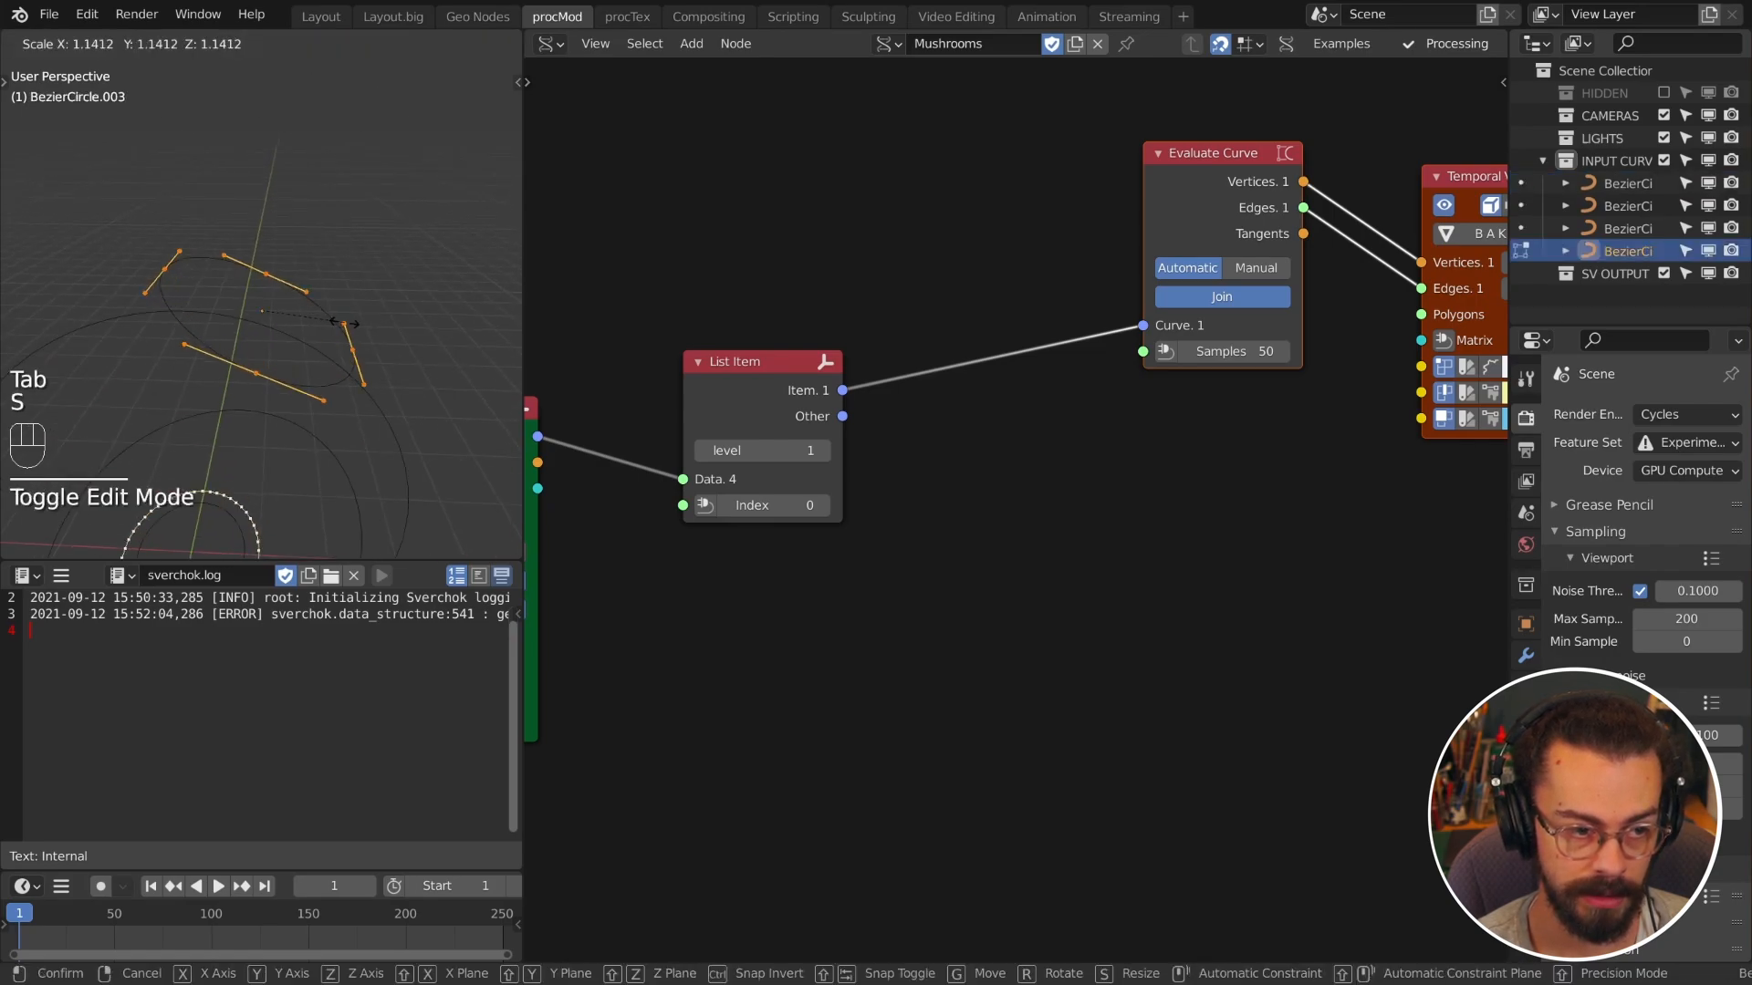
pyautogui.click(360, 325)
pyautogui.press('Tab')
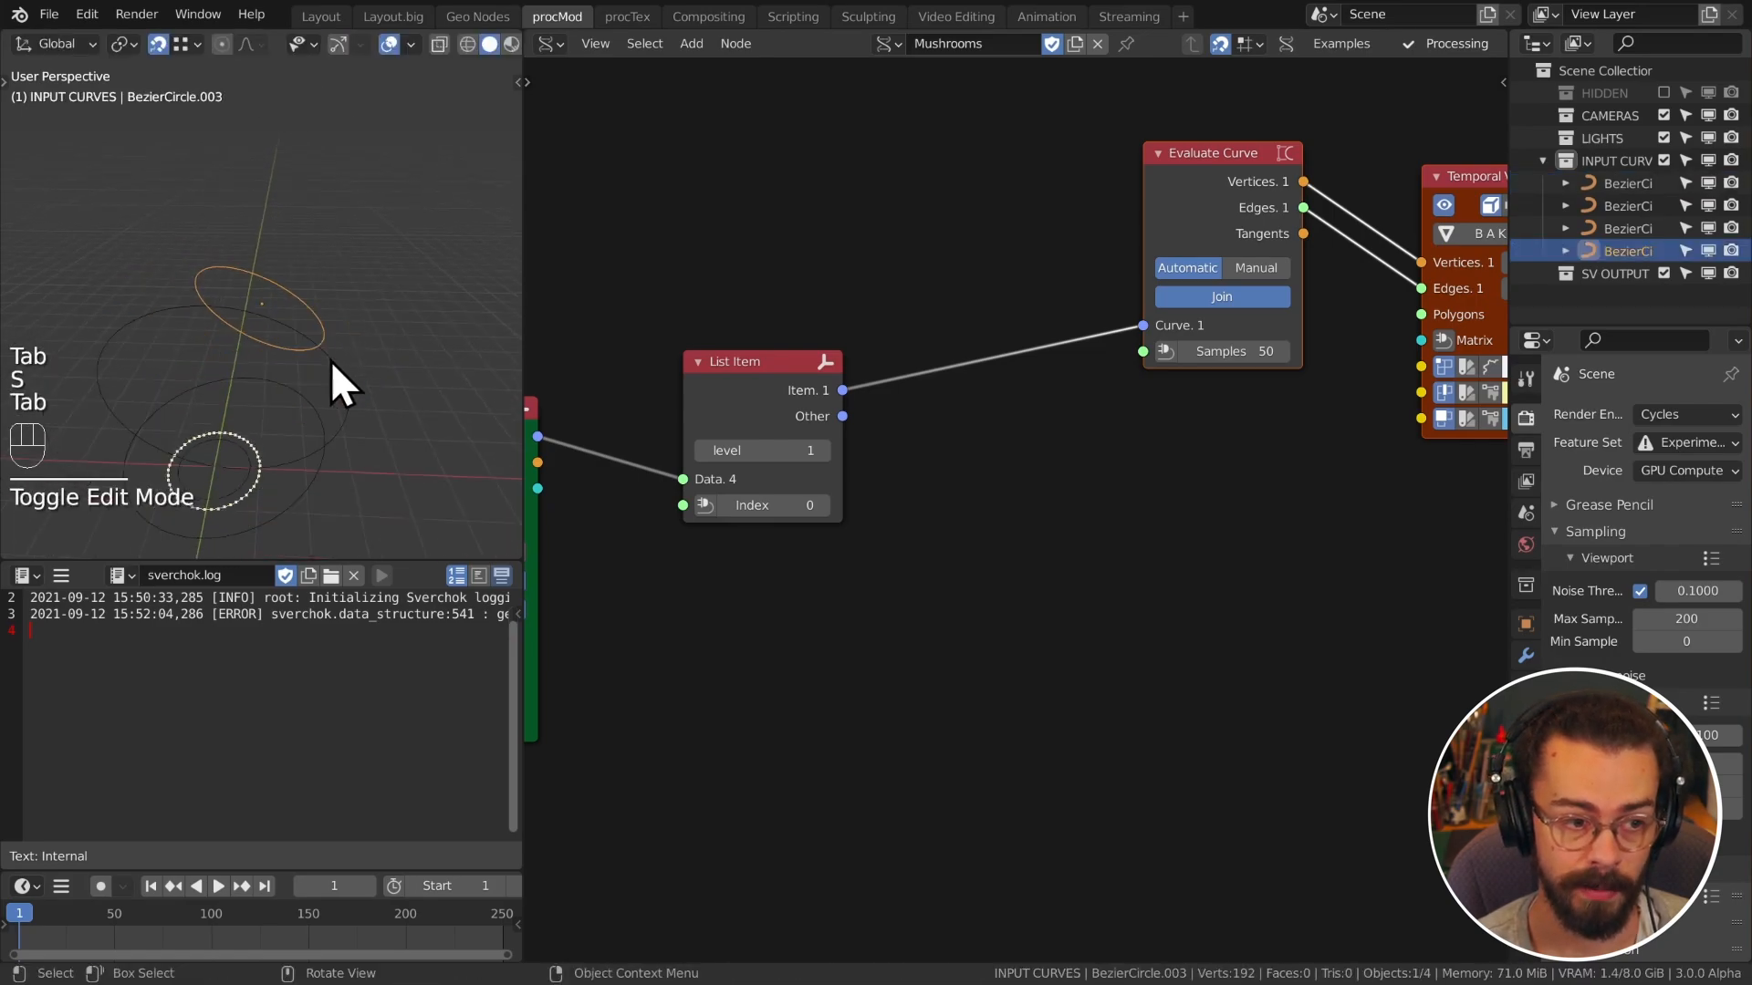
# Step: Advance the timeline to frame 2 to refresh the node output and move the List Item node closer to Bezier In
pyautogui.keyDown('shift'); pyautogui.moveTo(336, 380); pyautogui.dragTo(329, 333, button='middle'); pyautogui.keyUp('shift')
pyautogui.press('Right')
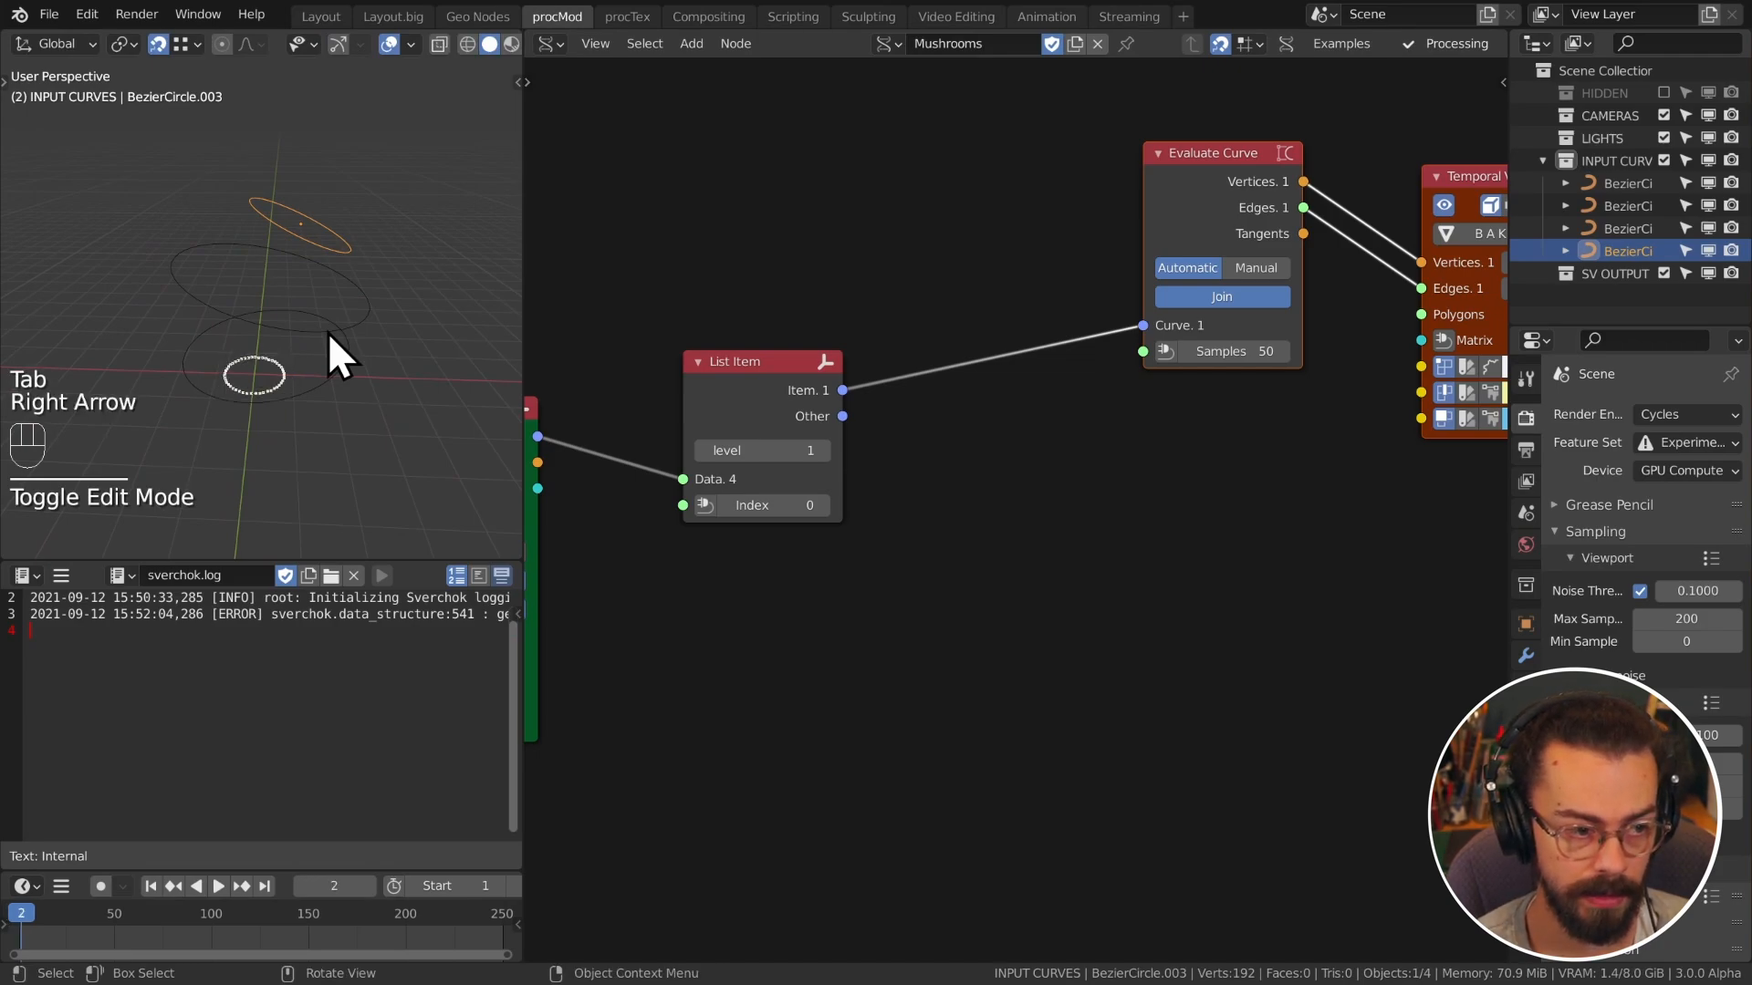
pyautogui.moveTo(702, 542); pyautogui.dragTo(999, 484, button='middle')
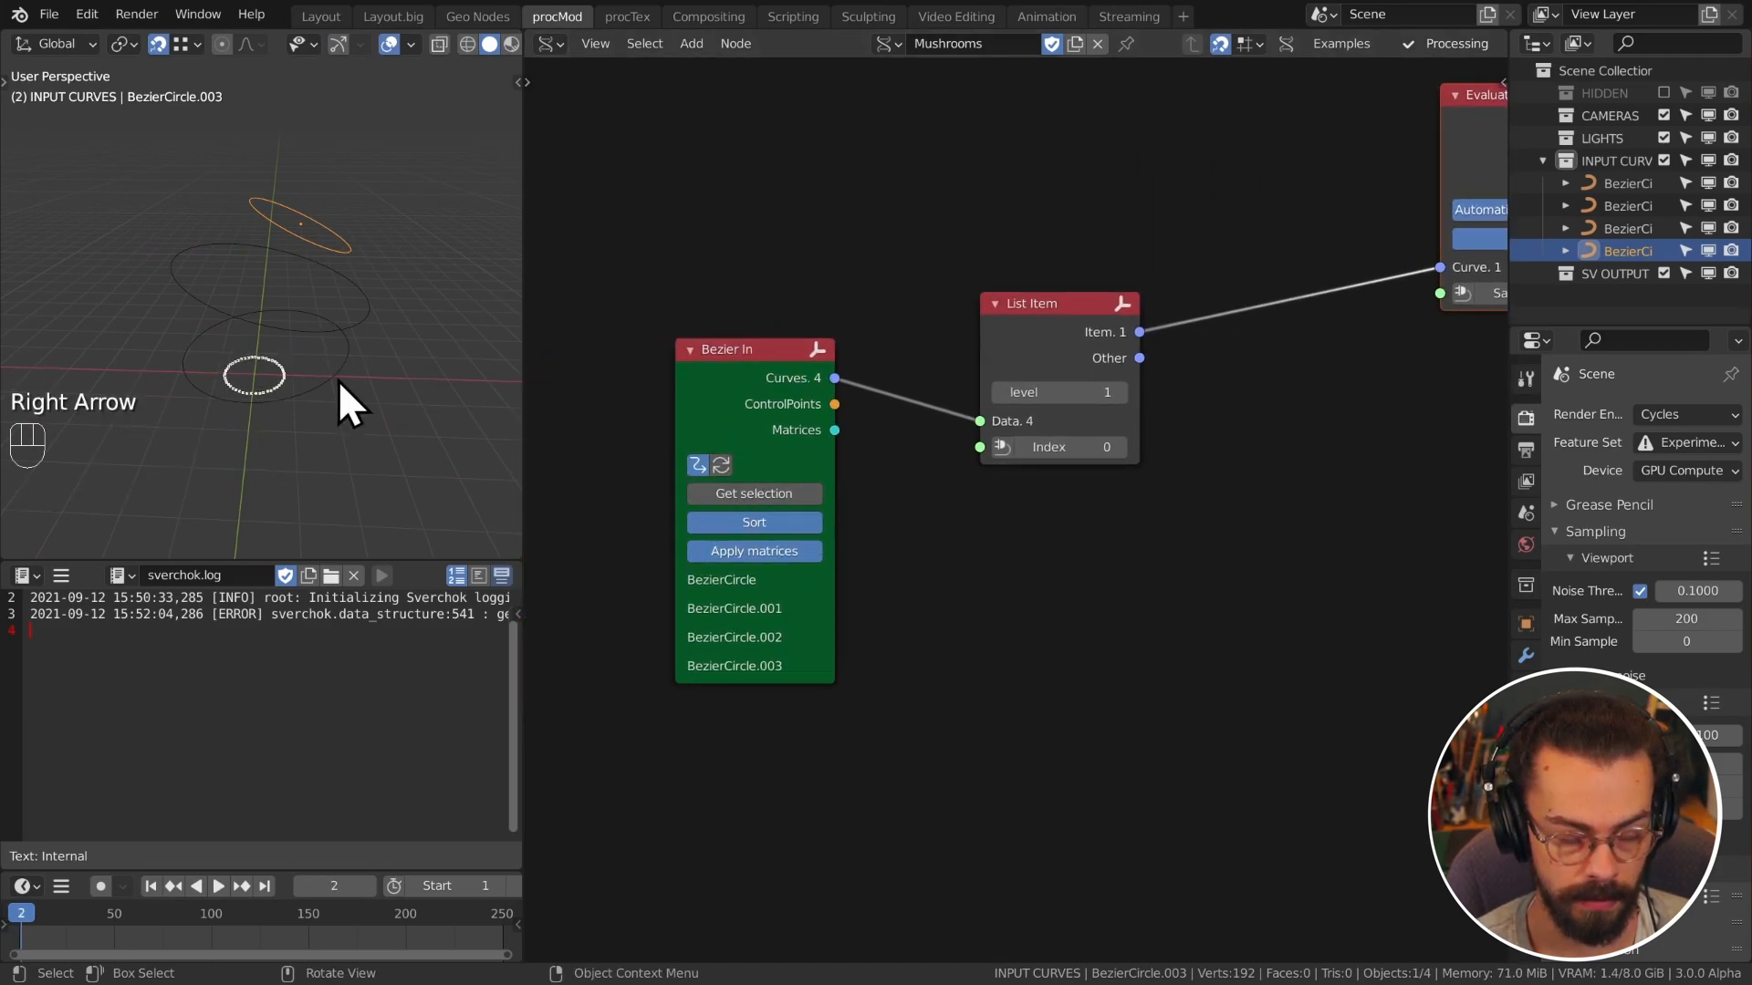
pyautogui.moveTo(338, 380); pyautogui.dragTo(320, 419, button='middle')
pyautogui.moveTo(1073, 394); pyautogui.dragTo(924, 425, button='middle')
pyautogui.moveTo(892, 341); pyautogui.dragTo(836, 383)
# Step: Draw a freehand annotation of the curved mushroom stem through the stacked circles in front view
pyautogui.press('KP_1')
pyautogui.scroll(-2, 413, 372)
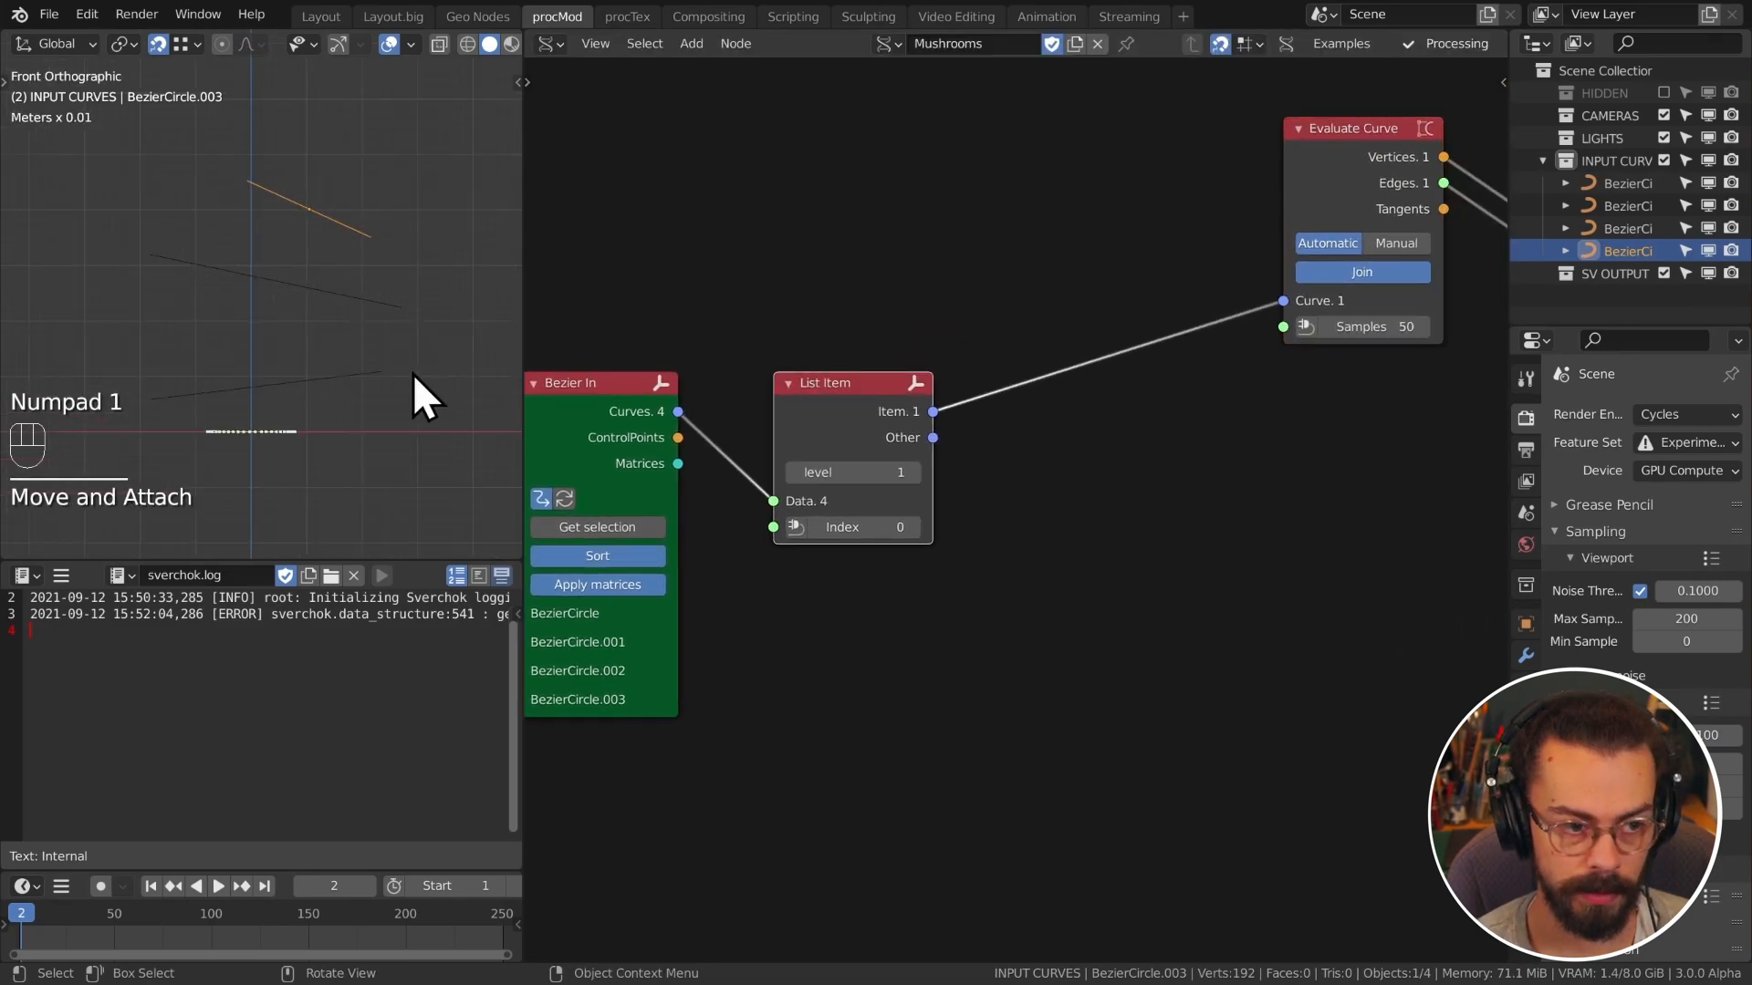
pyautogui.press('d')
pyautogui.moveTo(328, 178)
pyautogui.mouseDown()
pyautogui.moveTo(279, 274)
pyautogui.moveTo(257, 486)
pyautogui.mouseUp()
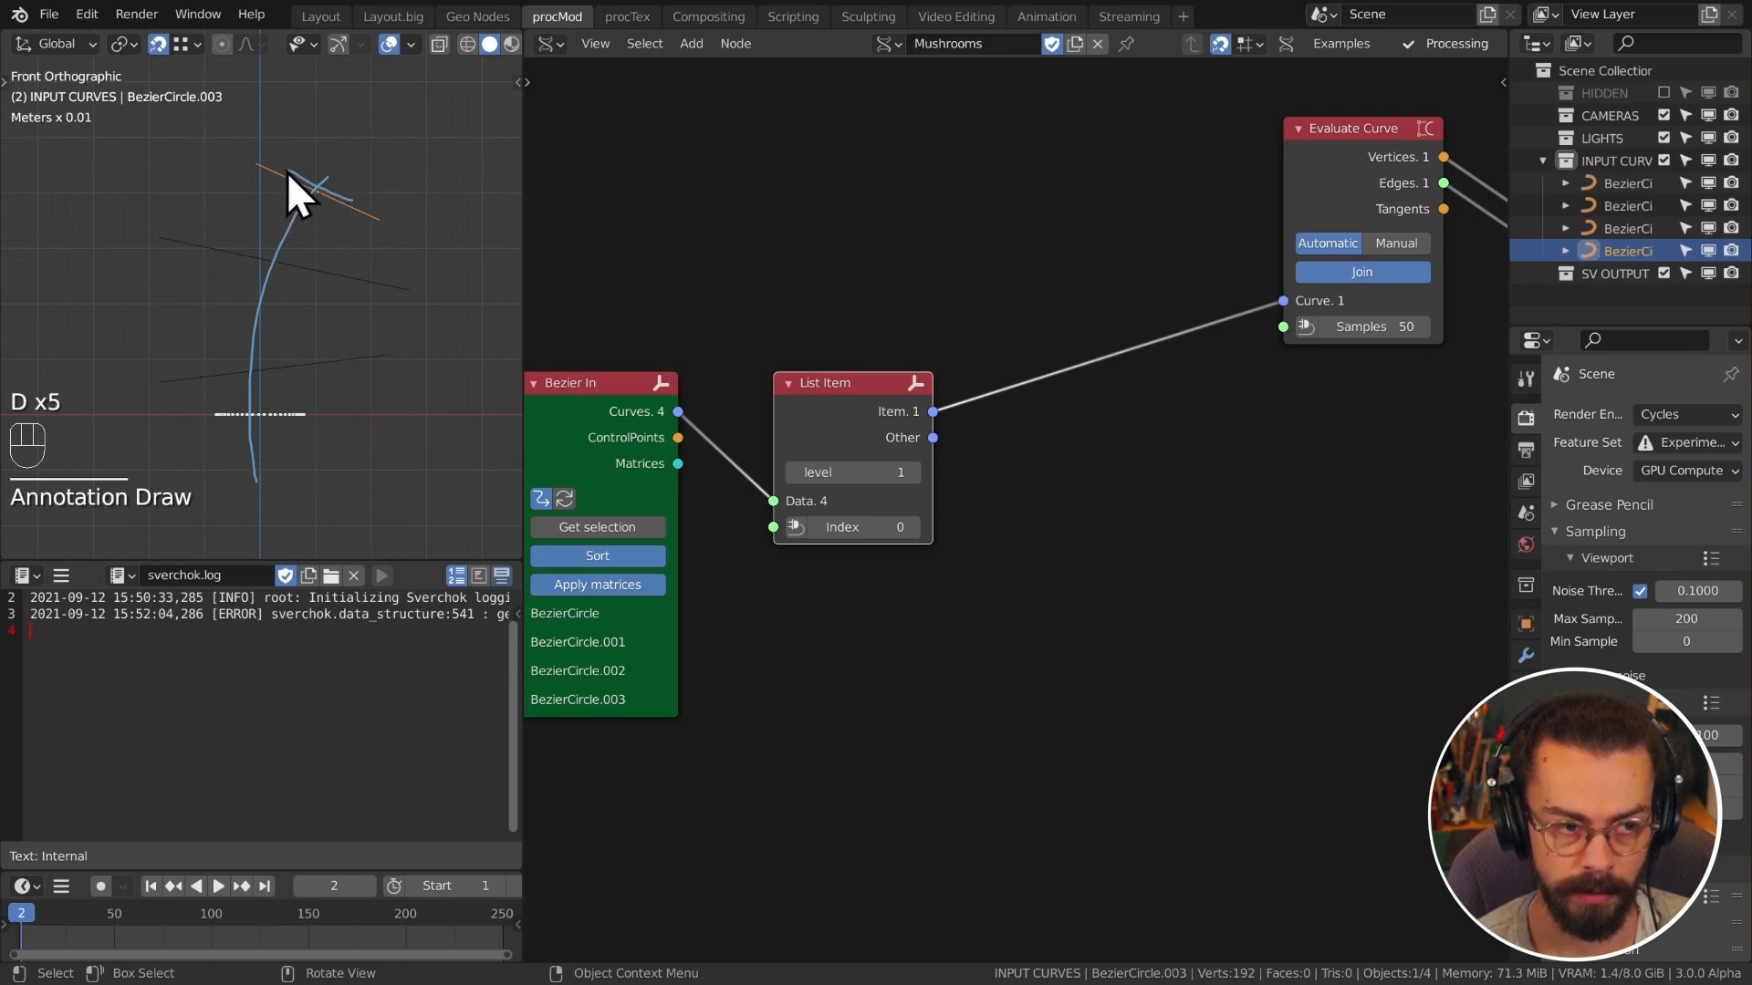
# Step: Erase the stem sketch, and annotate the mushroom stem's wavy outline through the stacked circles before erasing it as well
pyautogui.moveTo(347, 242); pyautogui.dragTo(305, 461)
pyautogui.moveTo(304, 462)
pyautogui.mouseDown(button='right')
pyautogui.moveTo(239, 376)
pyautogui.moveTo(303, 370)
pyautogui.mouseUp(button='right')
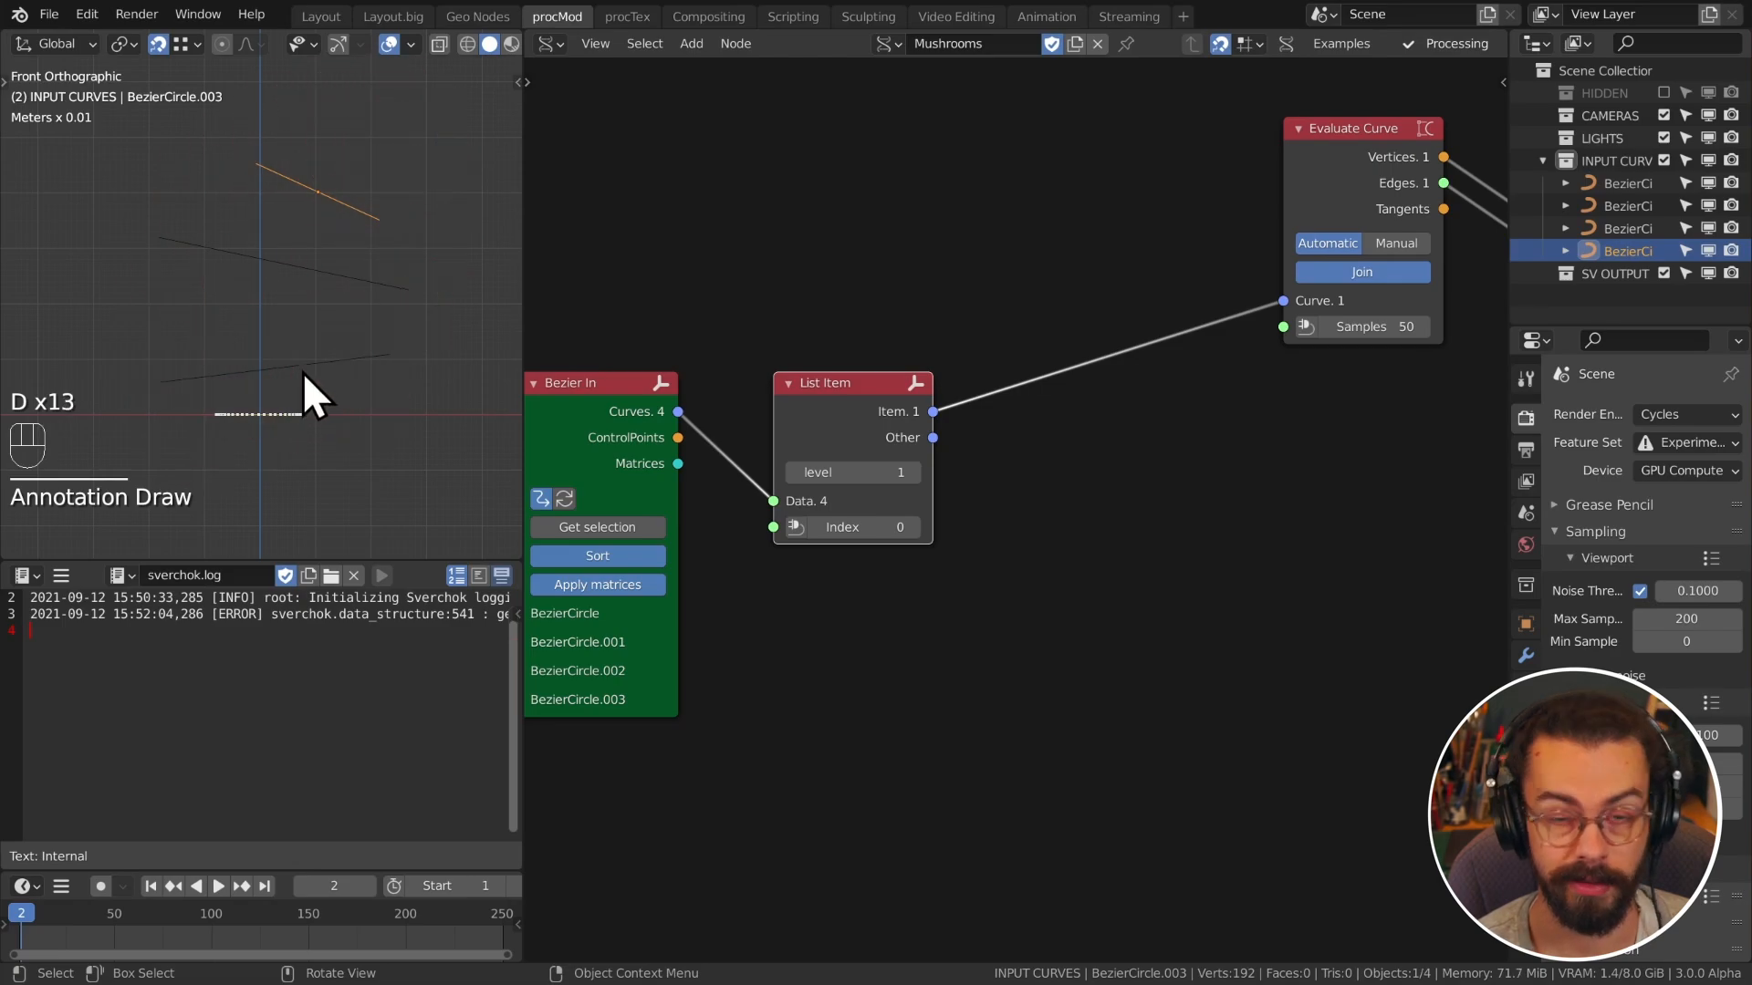
pyautogui.press('d')
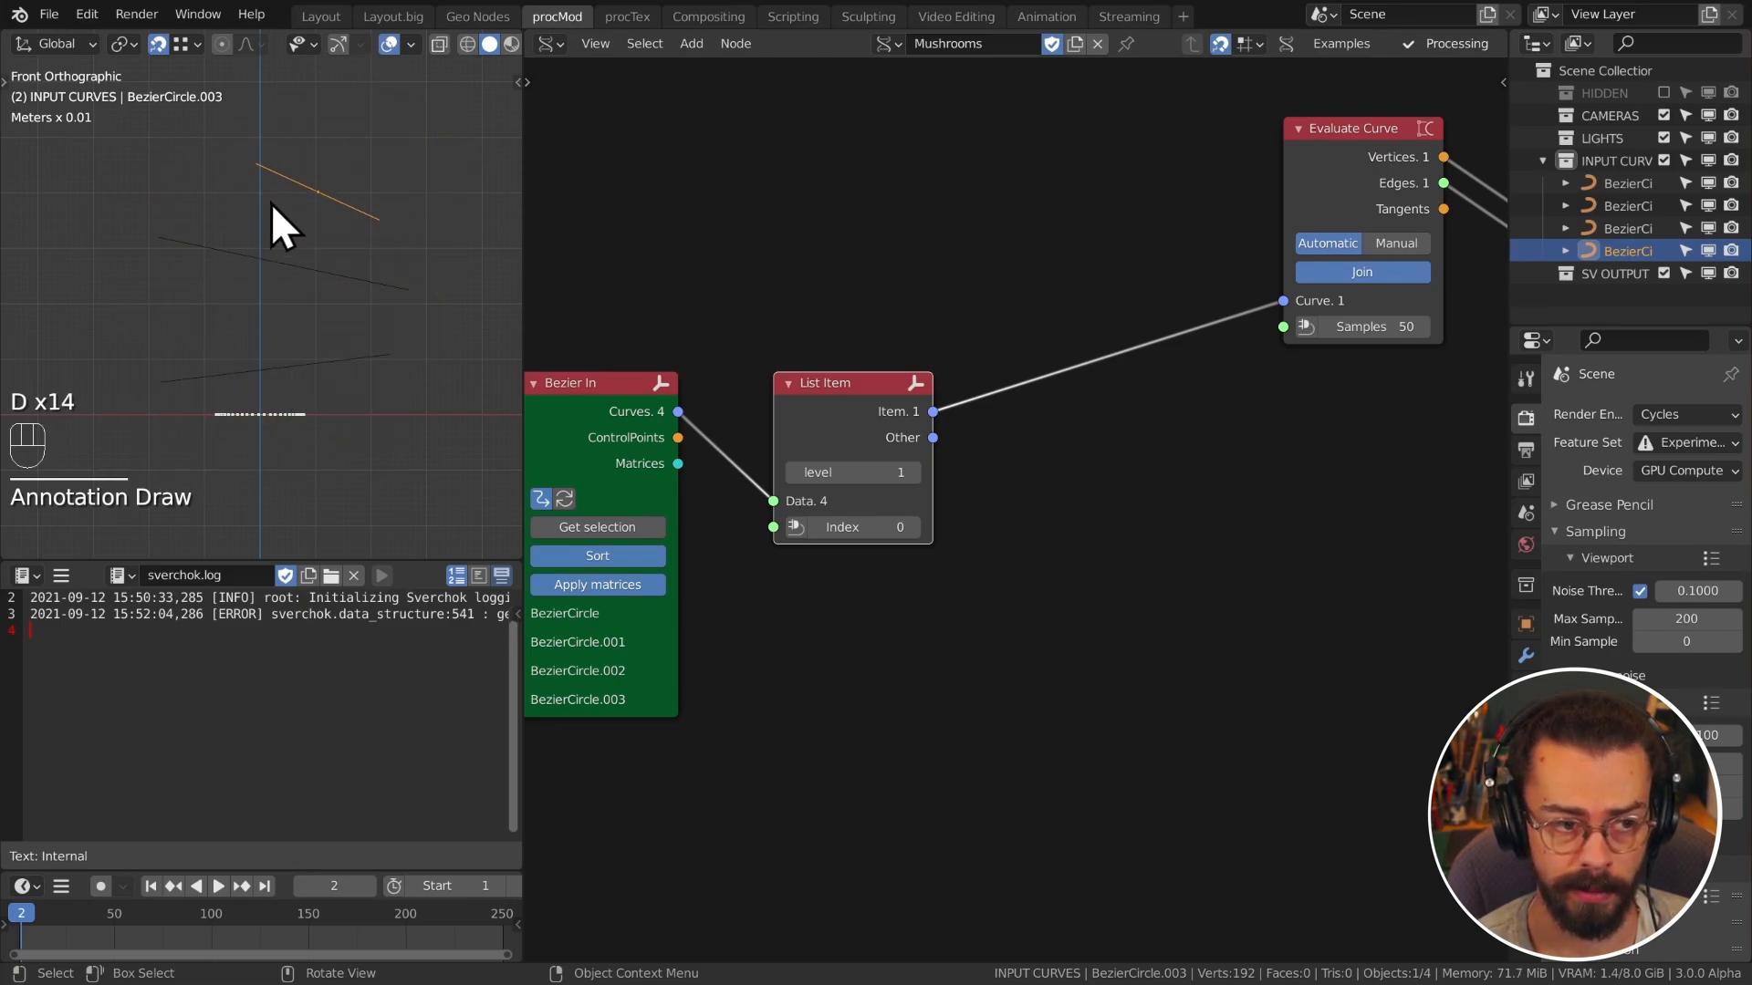
pyautogui.moveTo(287, 197)
pyautogui.mouseDown()
pyautogui.moveTo(235, 298)
pyautogui.moveTo(233, 392)
pyautogui.moveTo(282, 425)
pyautogui.moveTo(339, 368)
pyautogui.moveTo(322, 243)
pyautogui.mouseUp()
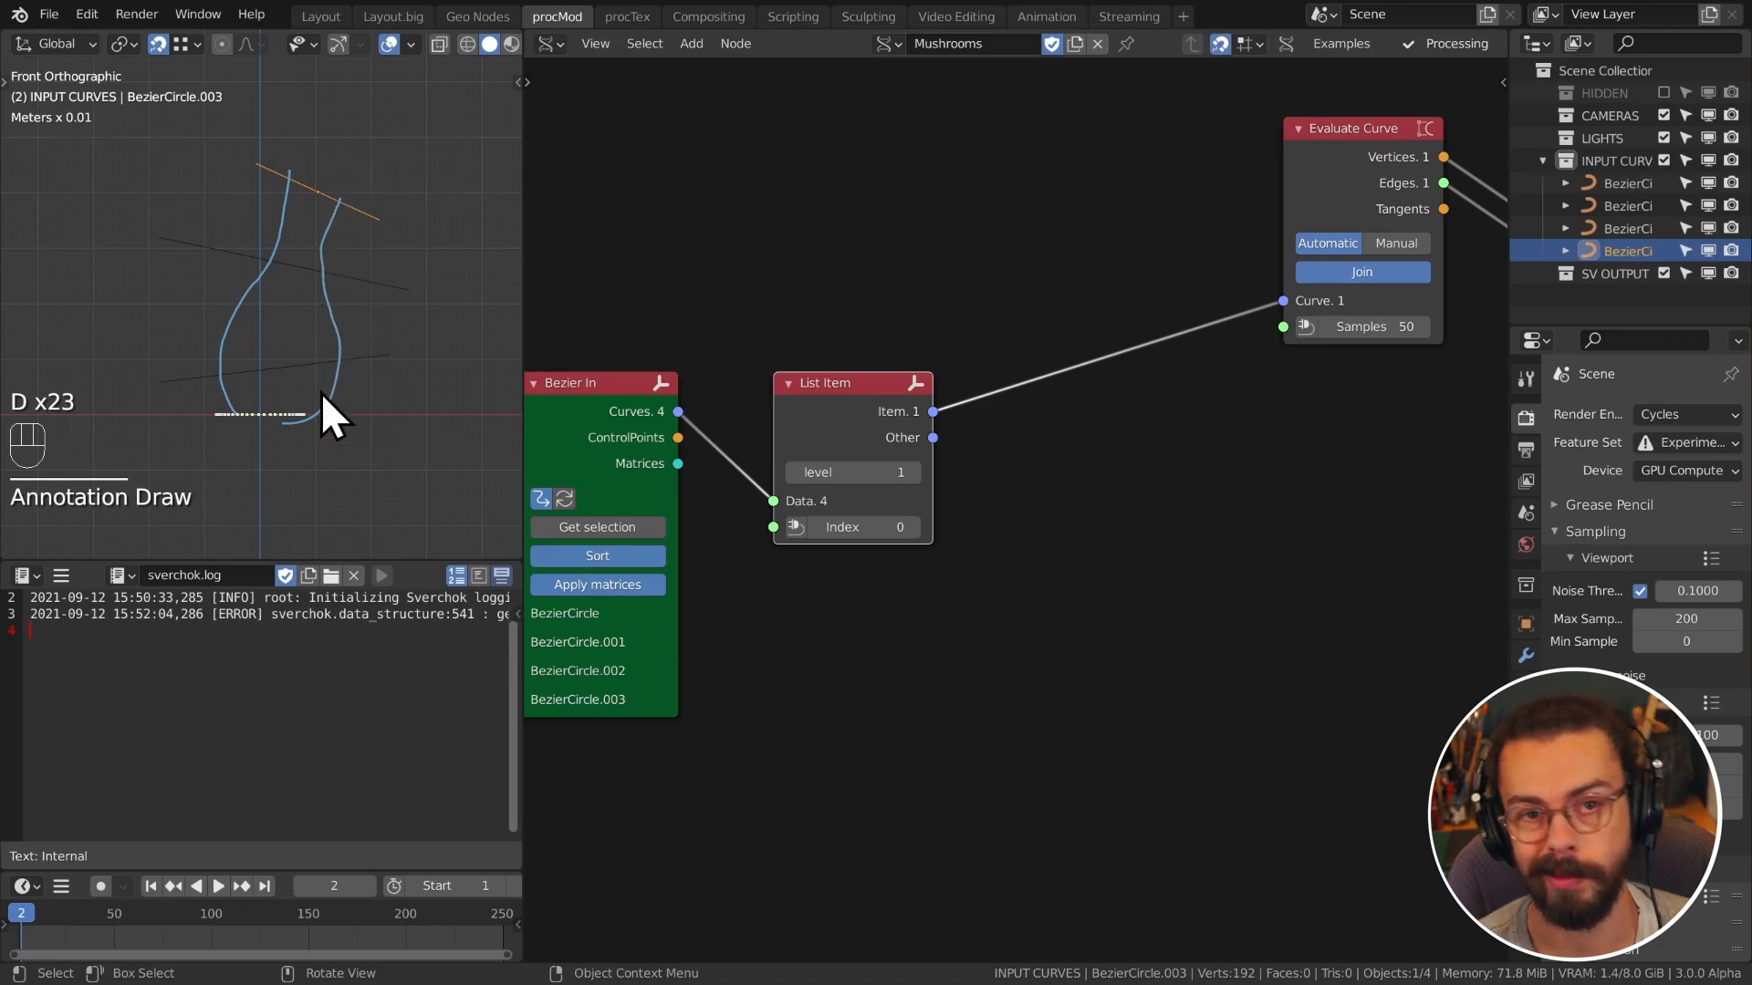
pyautogui.press('d')
pyautogui.press('d')
pyautogui.moveTo(378, 442); pyautogui.dragTo(307, 203, button='right')
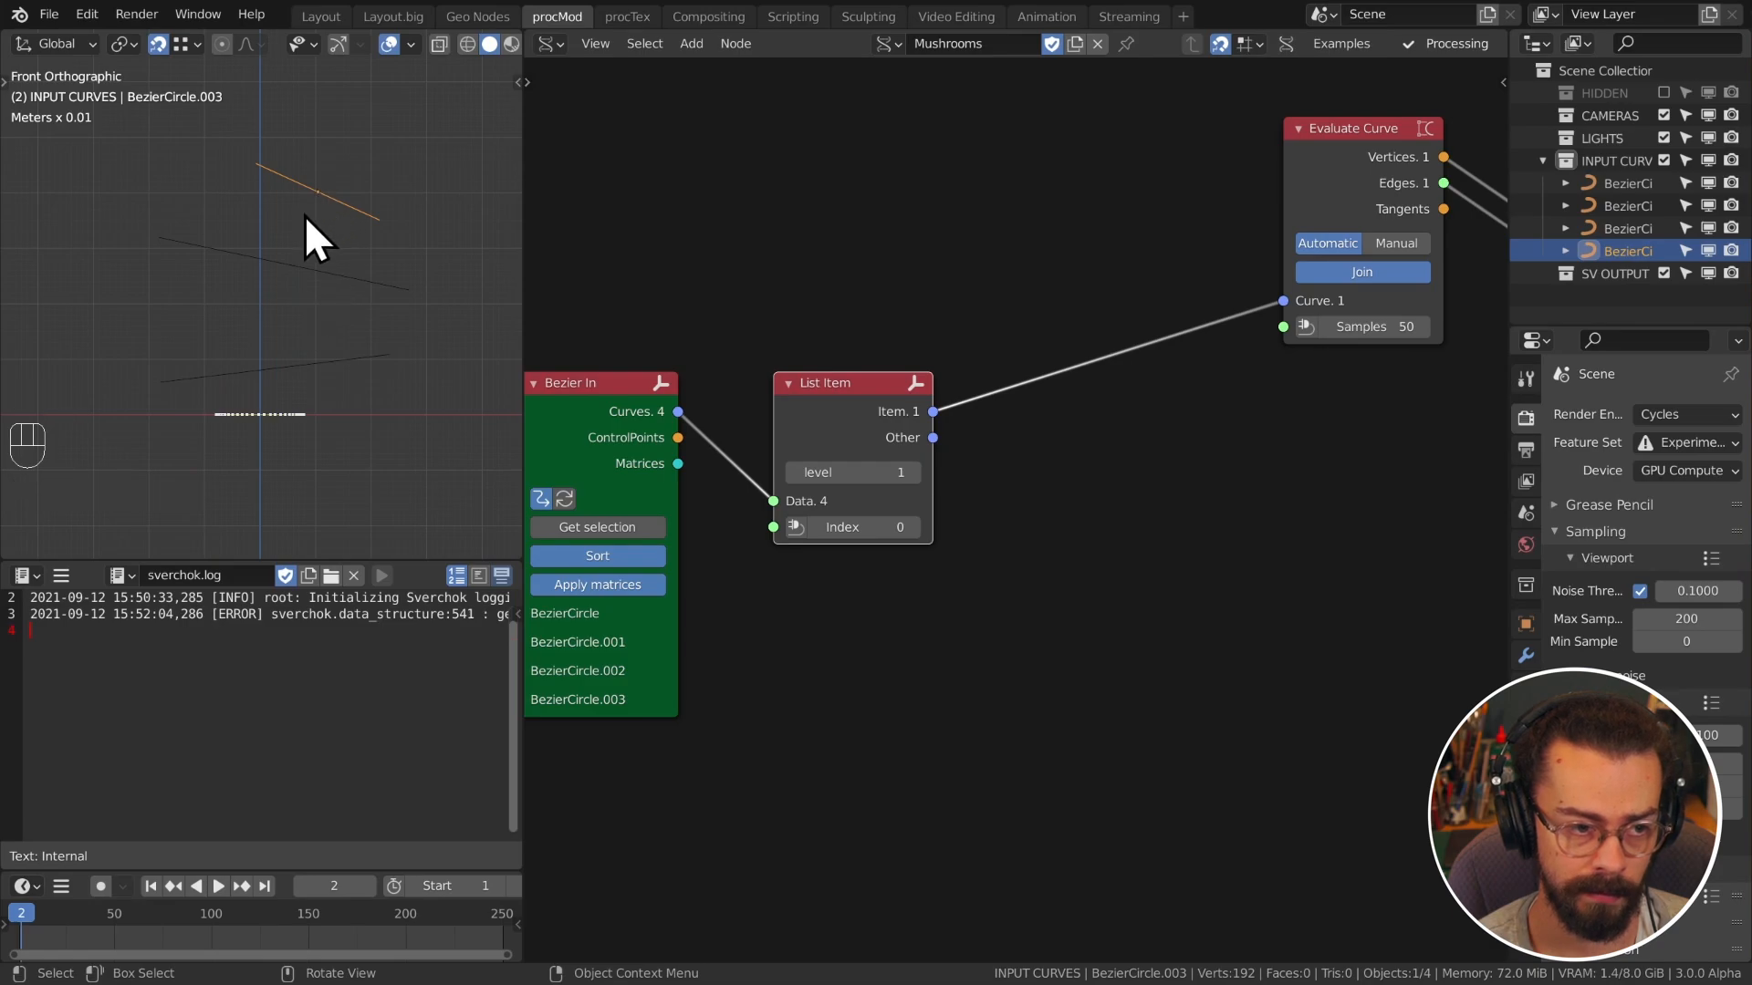
# Step: Annotate the stem's centre points with crosses, connect them with a curved line, and erase the annotation
pyautogui.moveTo(342, 186); pyautogui.dragTo(344, 186)
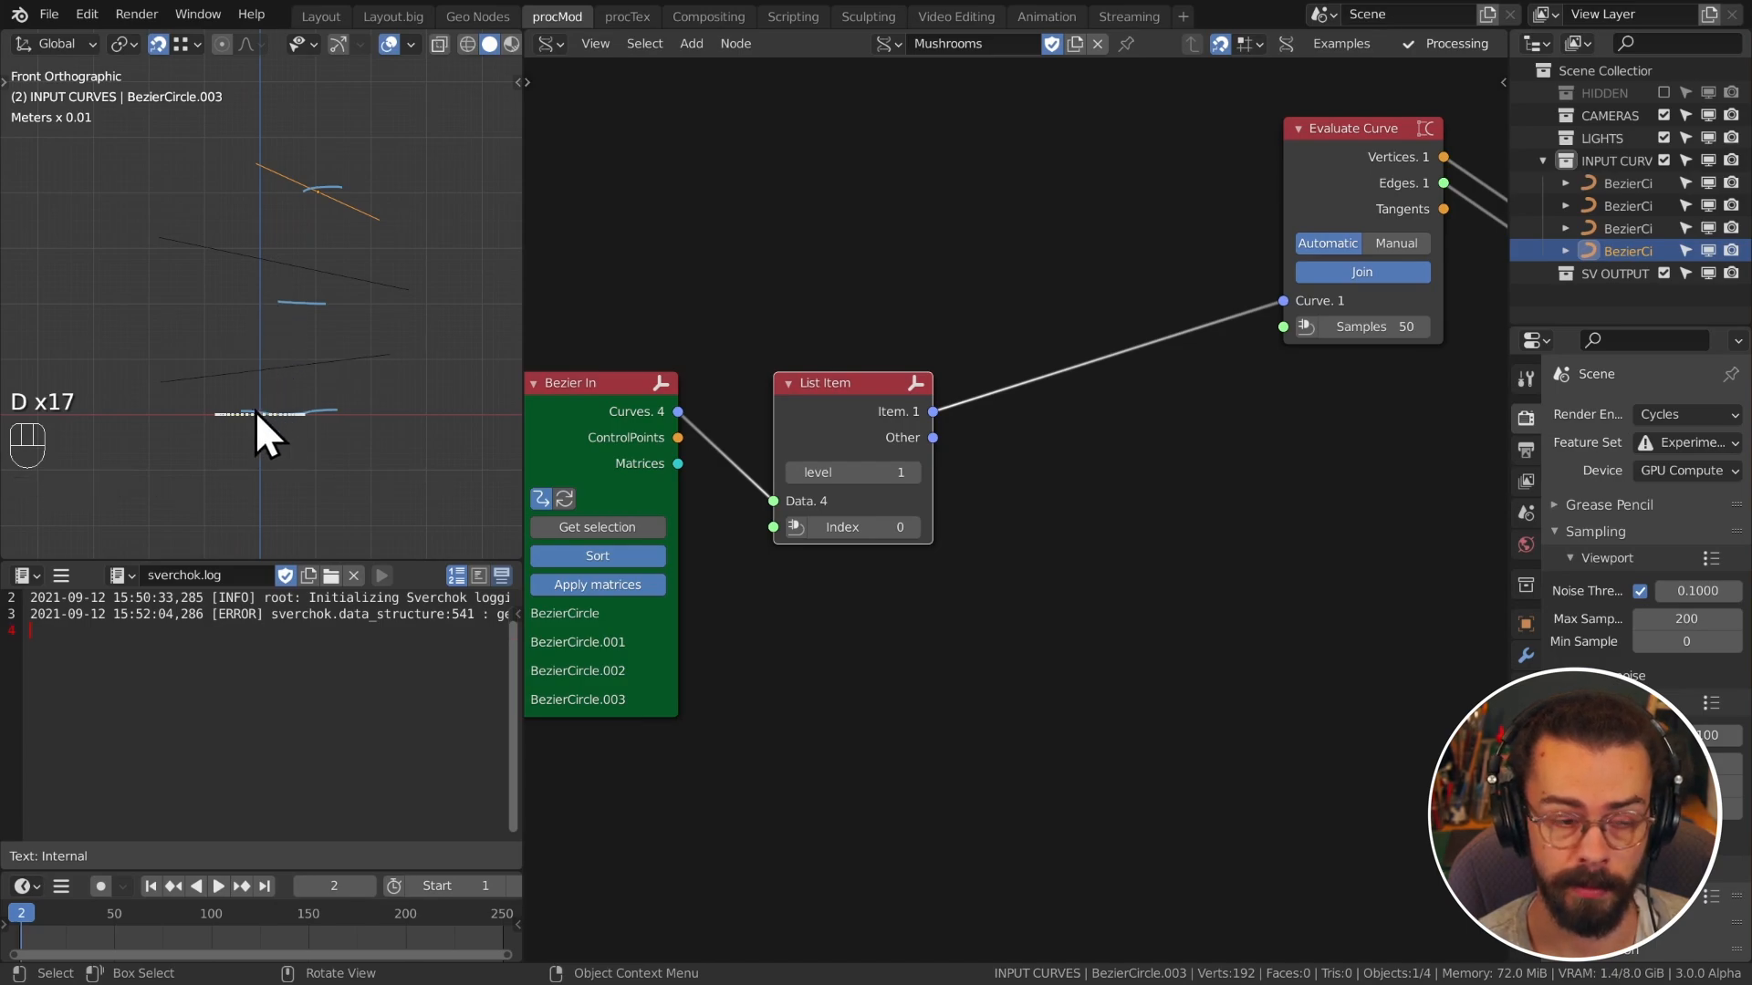
pyautogui.moveTo(247, 292); pyautogui.dragTo(267, 305)
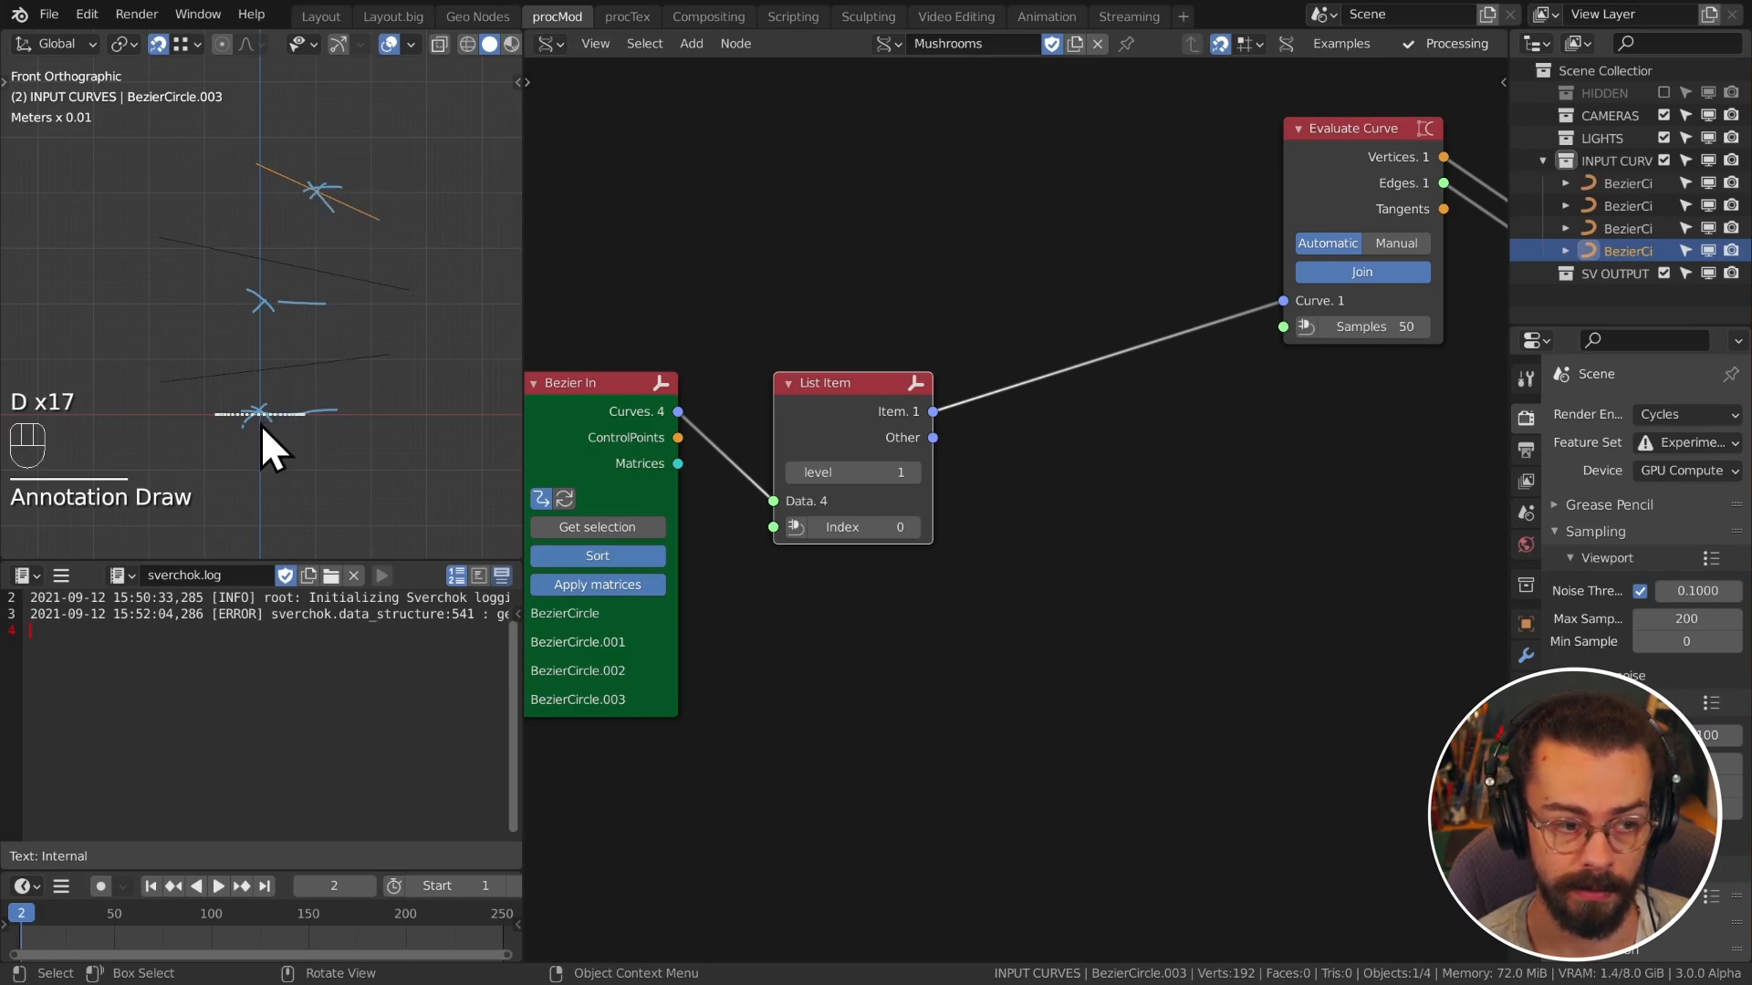
pyautogui.moveTo(260, 419)
pyautogui.mouseDown()
pyautogui.moveTo(257, 352)
pyautogui.moveTo(334, 179)
pyautogui.mouseUp()
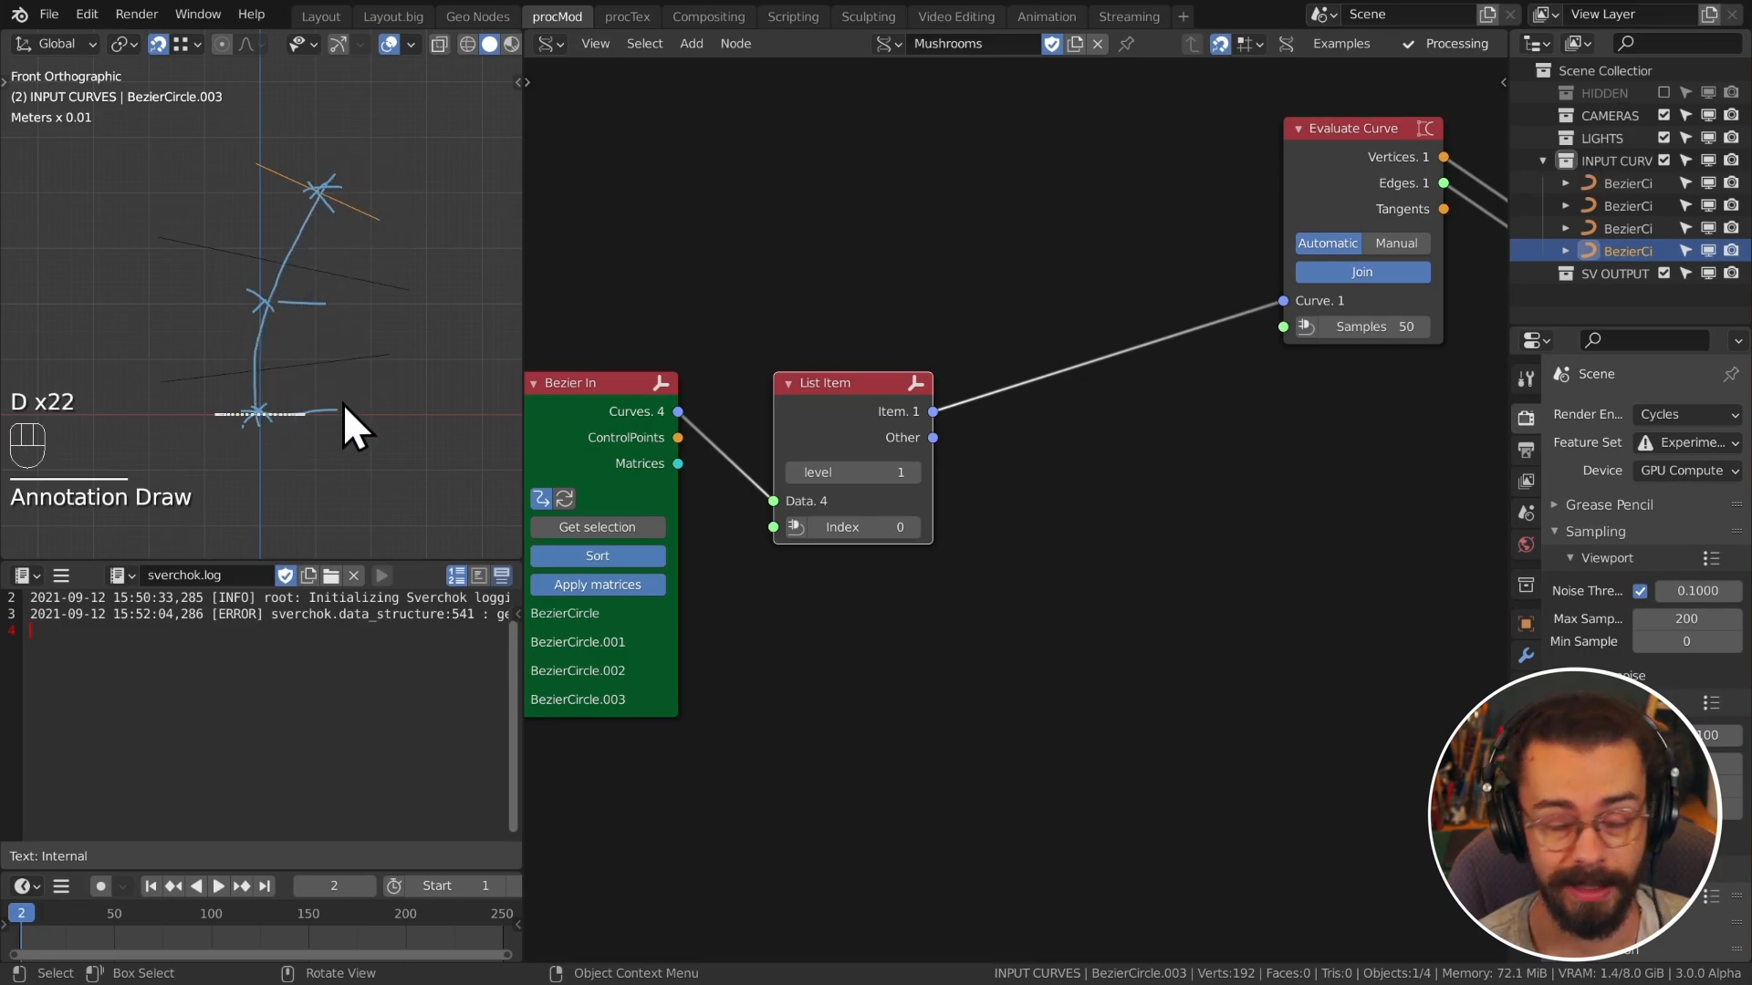
pyautogui.moveTo(260, 413)
pyautogui.mouseDown(button='right')
pyautogui.moveTo(391, 137)
pyautogui.moveTo(219, 294)
pyautogui.mouseUp(button='right')
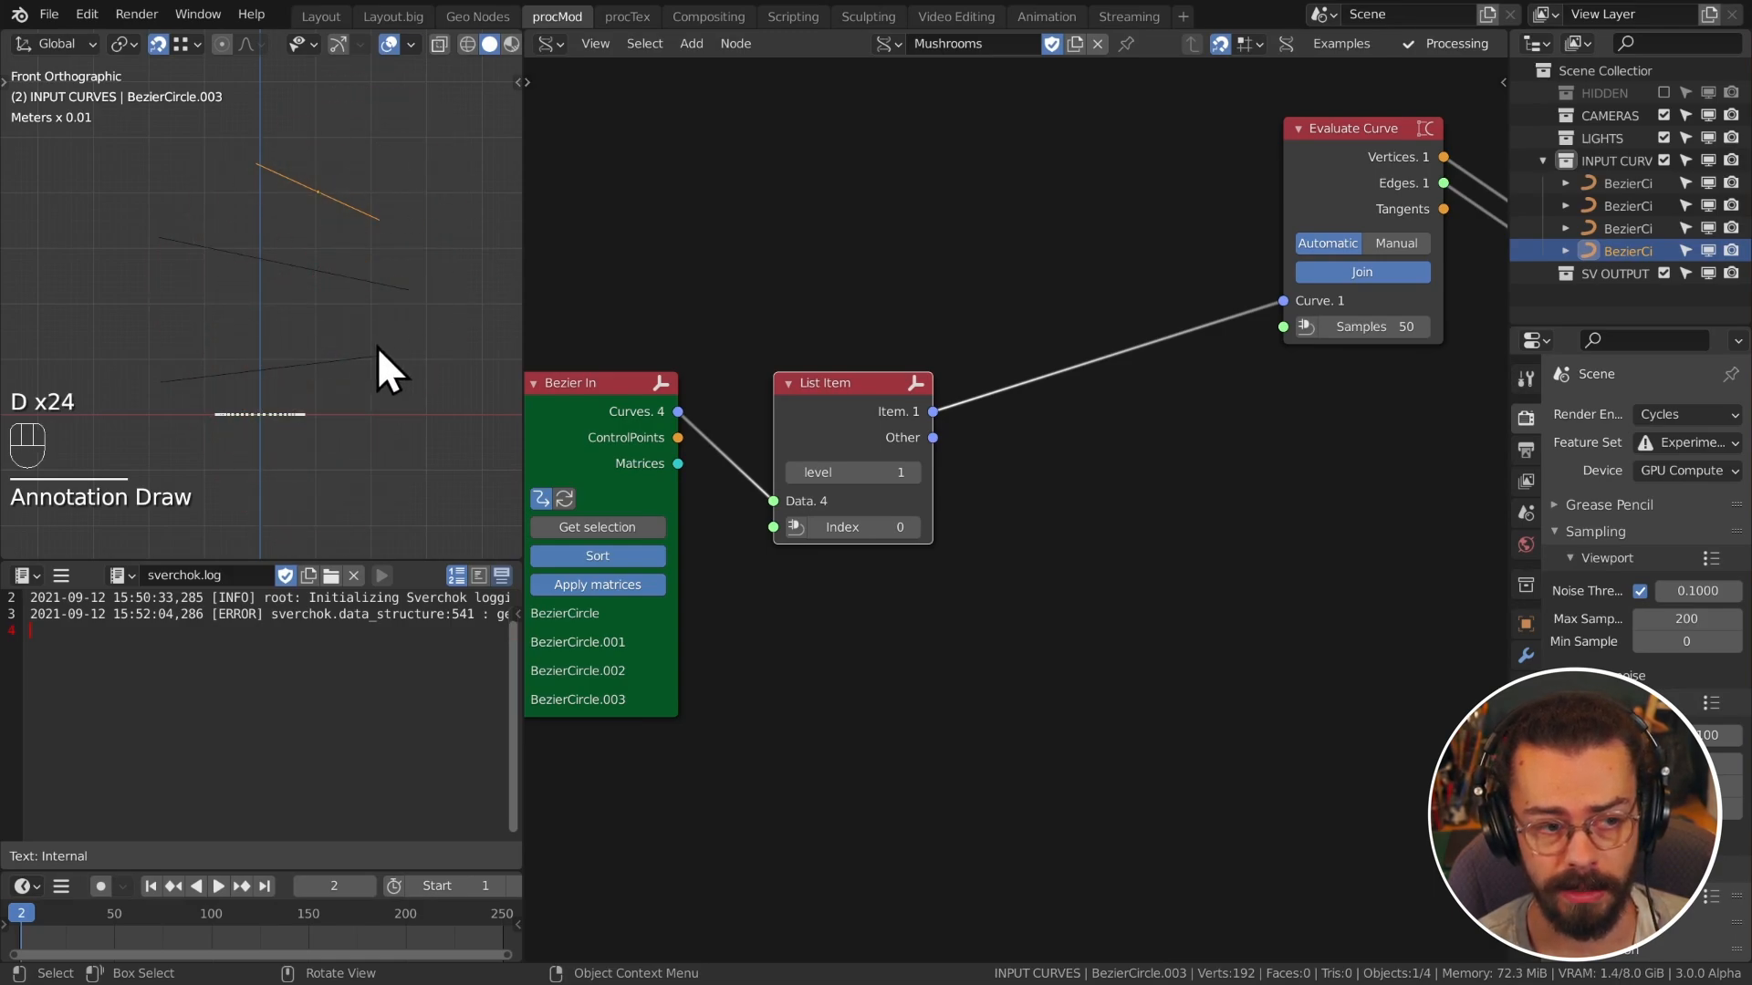
# Step: Move the Evaluate Curve and Temporal Viewer nodes farther from List Item to make room for new nodes
pyautogui.moveTo(1220, 372); pyautogui.dragTo(944, 380, button='middle')
pyautogui.scroll(-1, 949, 392)
pyautogui.moveTo(973, 434); pyautogui.dragTo(1278, 274)
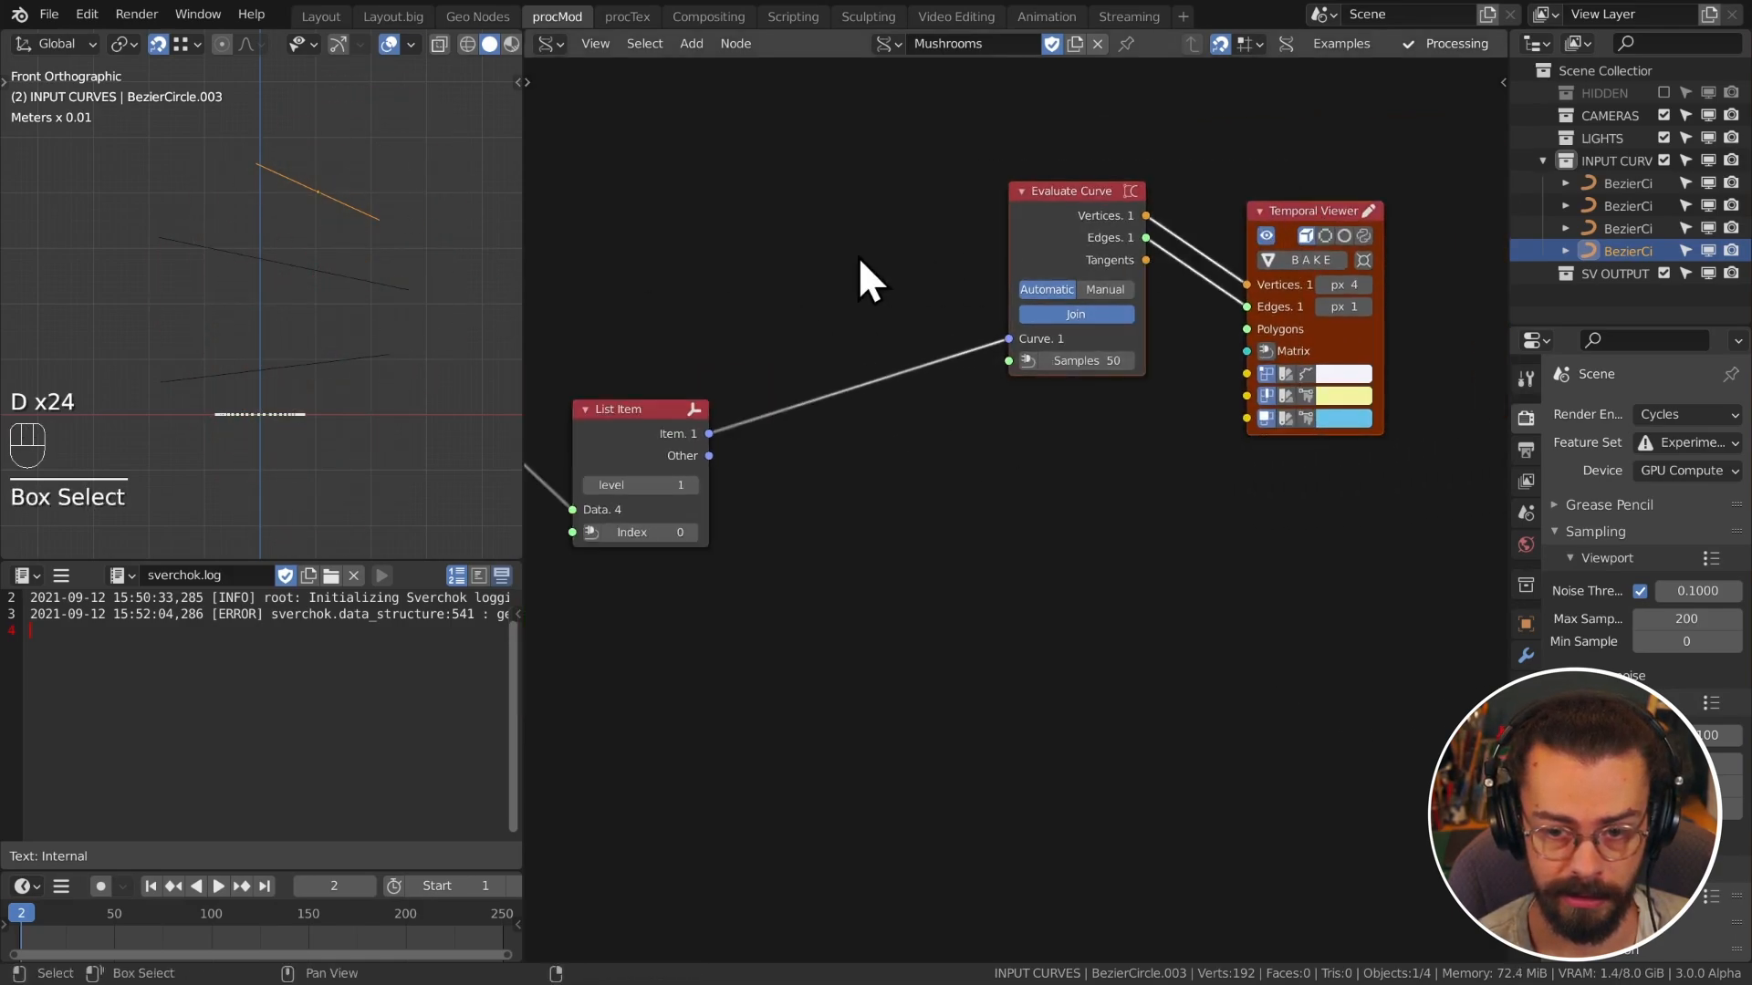
pyautogui.press('g')
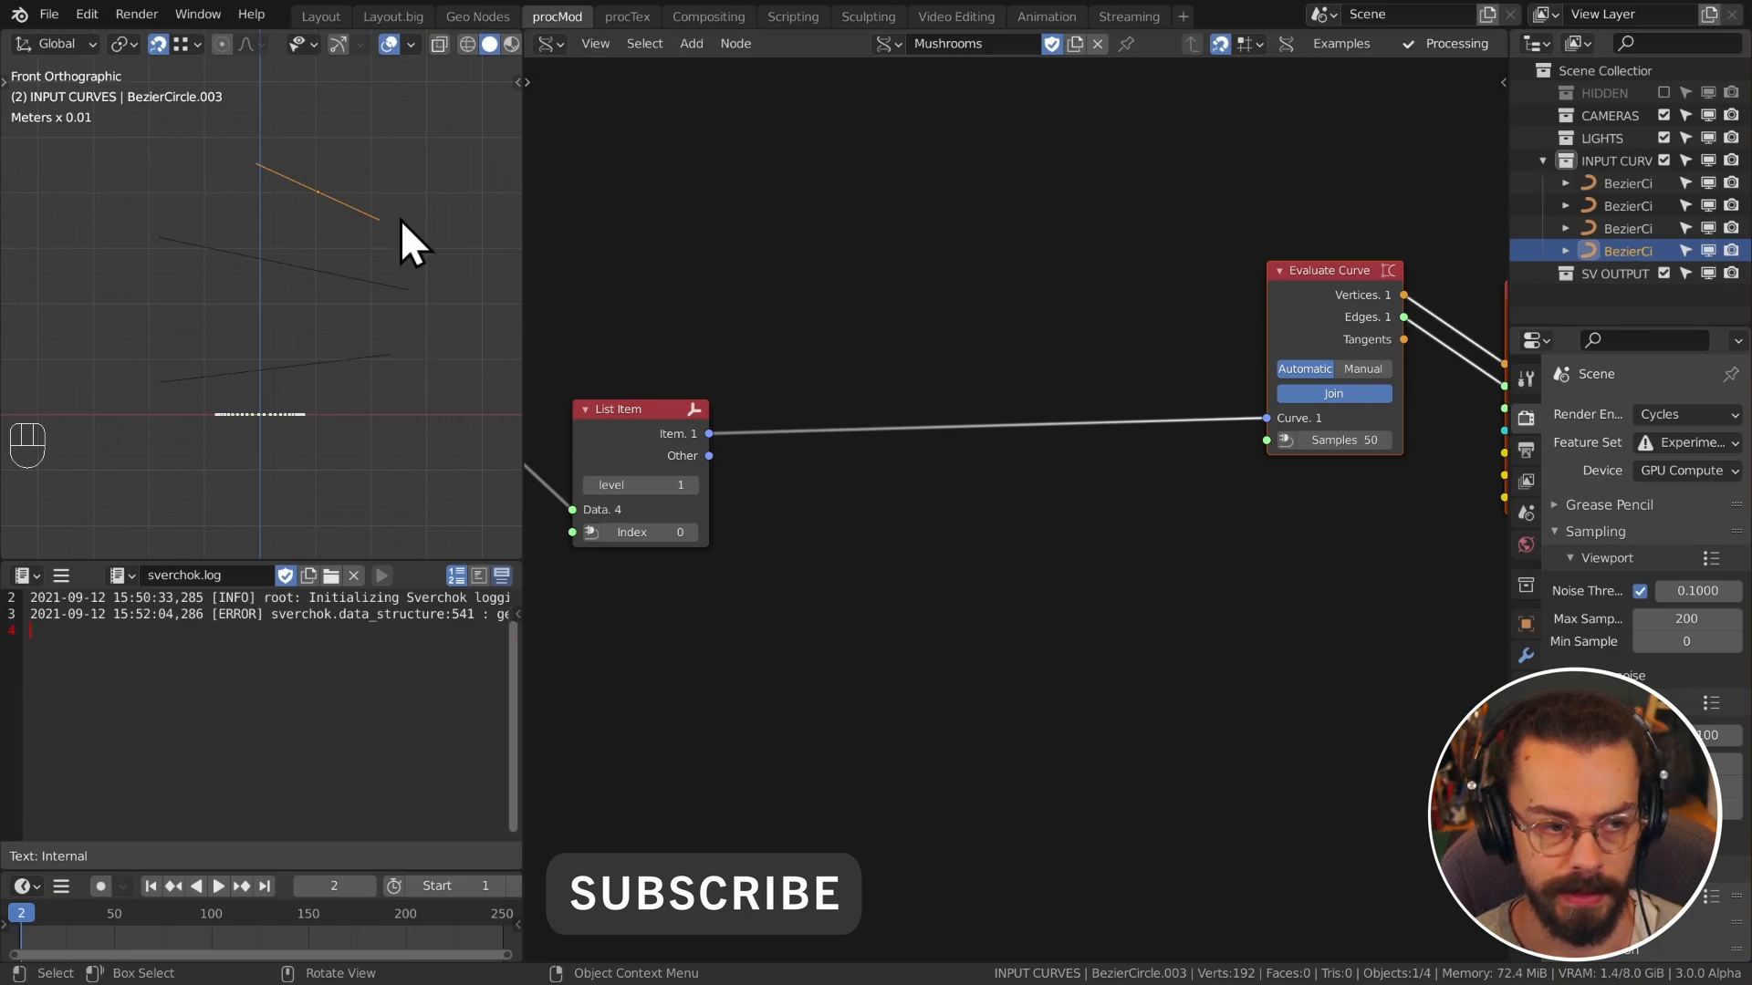
pyautogui.click(943, 329)
# Step: Move List Item above and beyond Bezier In, and place an unlinked duplicate of it directly below
pyautogui.moveTo(931, 329); pyautogui.dragTo(1139, 279, button='middle')
pyautogui.moveTo(852, 367); pyautogui.dragTo(920, 196)
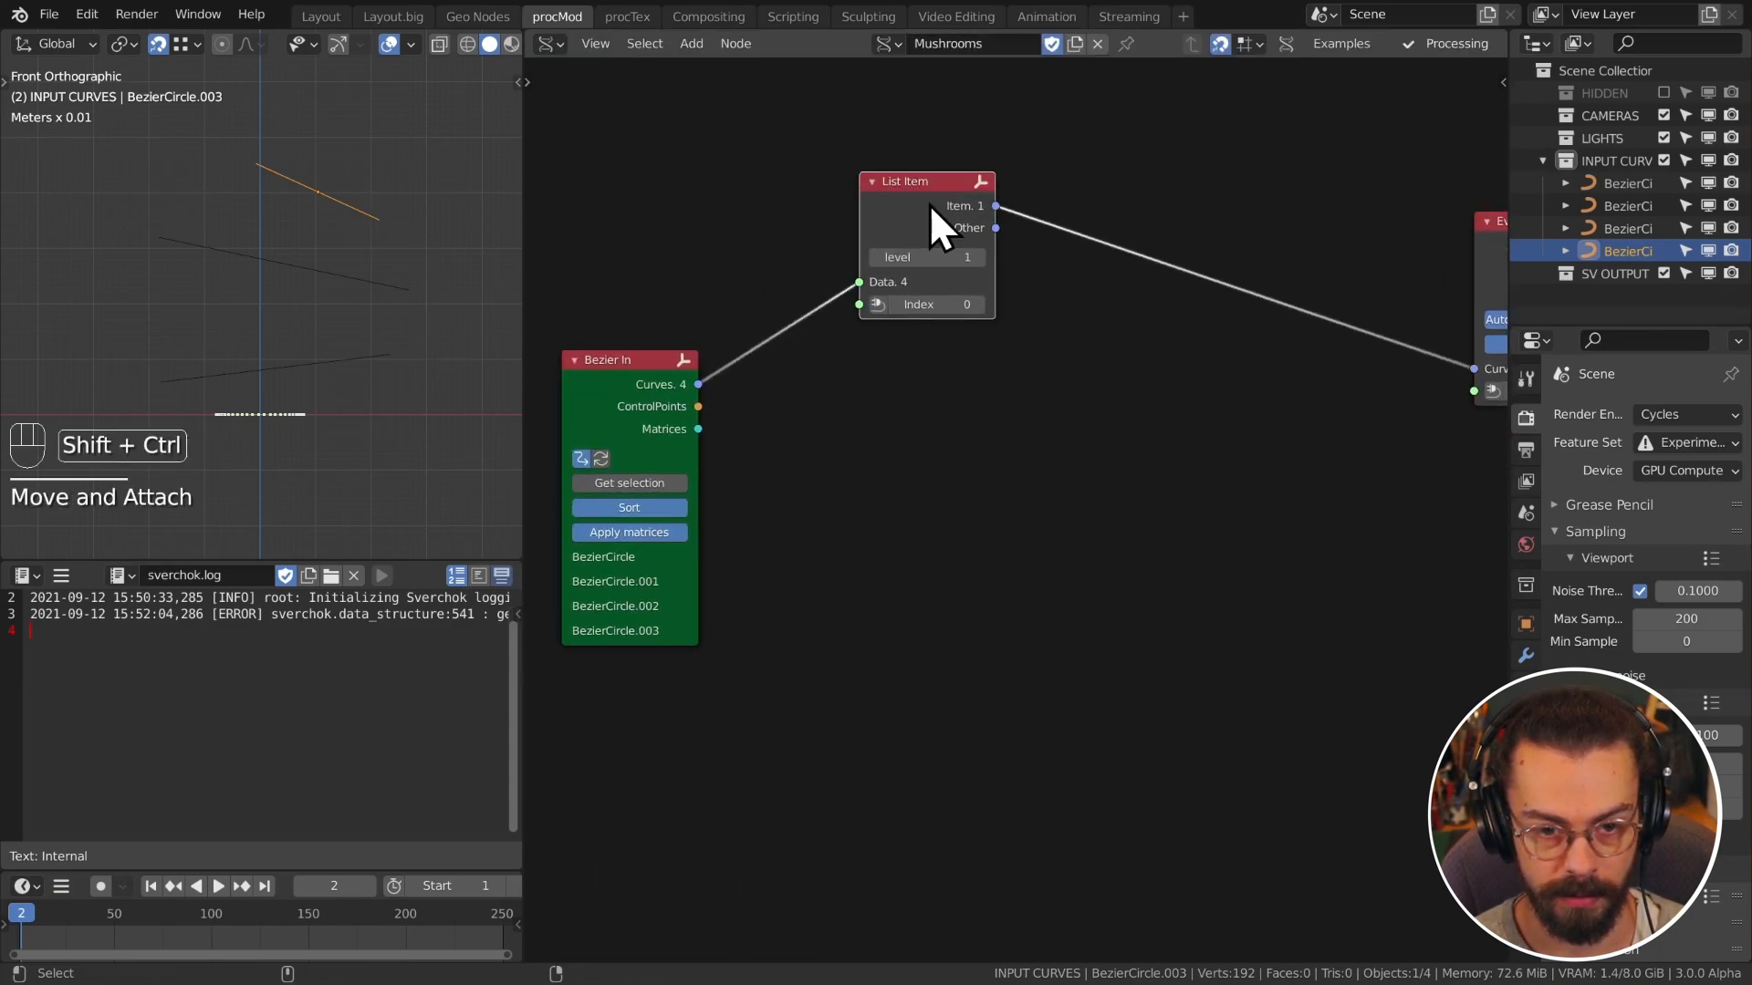
pyautogui.hotkey('shift', 'ctrl', 'd')
pyautogui.click(923, 372)
pyautogui.keyDown('ctrl'); pyautogui.scroll(3, 791, 374); pyautogui.keyUp('ctrl')
pyautogui.moveTo(746, 411); pyautogui.dragTo(668, 409)
pyautogui.keyDown('ctrl'); pyautogui.moveTo(889, 359); pyautogui.dragTo(859, 562, button='right'); pyautogui.keyUp('ctrl')
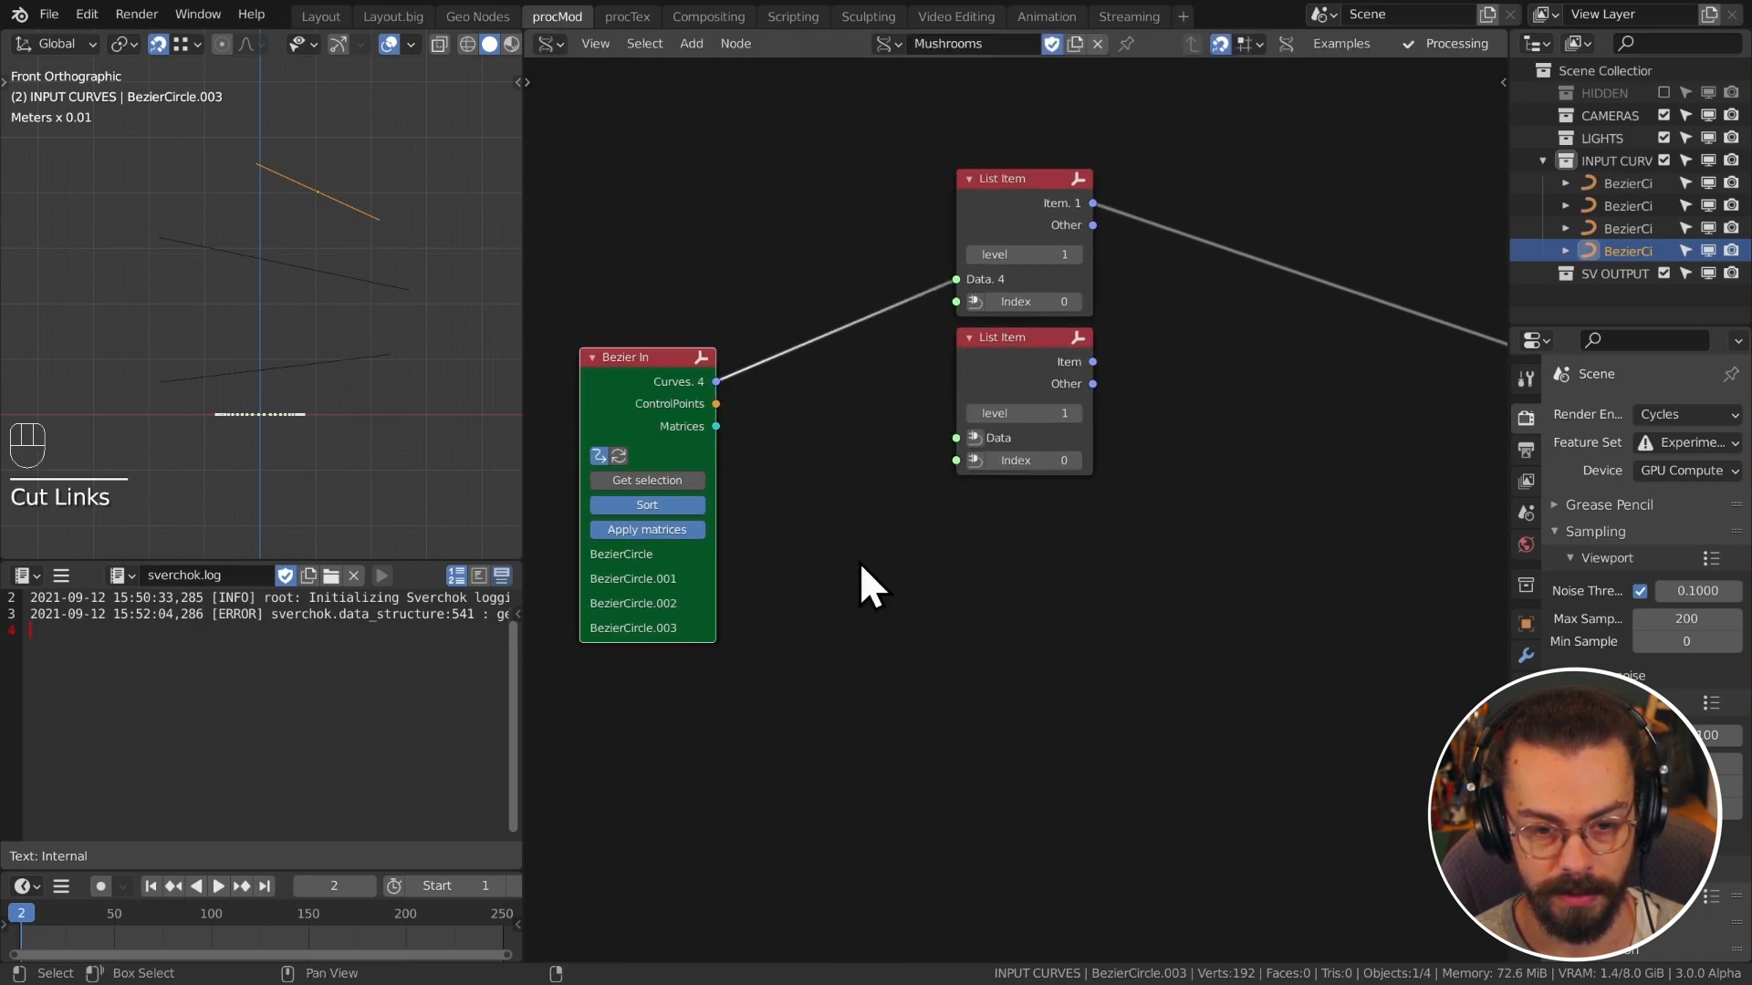
# Step: Connect Bezier In's Matrices to the second List Item's Data and preview the resulting matrix in a Temporal Viewer
pyautogui.moveTo(714, 426); pyautogui.dragTo(1221, 281)
pyautogui.keyDown('ctrl'); pyautogui.scroll(-2, 986, 433); pyautogui.keyUp('ctrl')
pyautogui.keyDown('ctrl'); pyautogui.keyDown('shift'); pyautogui.click(914, 416); pyautogui.keyUp('shift'); pyautogui.keyUp('ctrl')
pyautogui.press('g')
pyautogui.click(1247, 522)
pyautogui.moveTo(429, 293); pyautogui.dragTo(298, 383, button='middle')
pyautogui.moveTo(860, 547); pyautogui.dragTo(870, 541, button='middle')
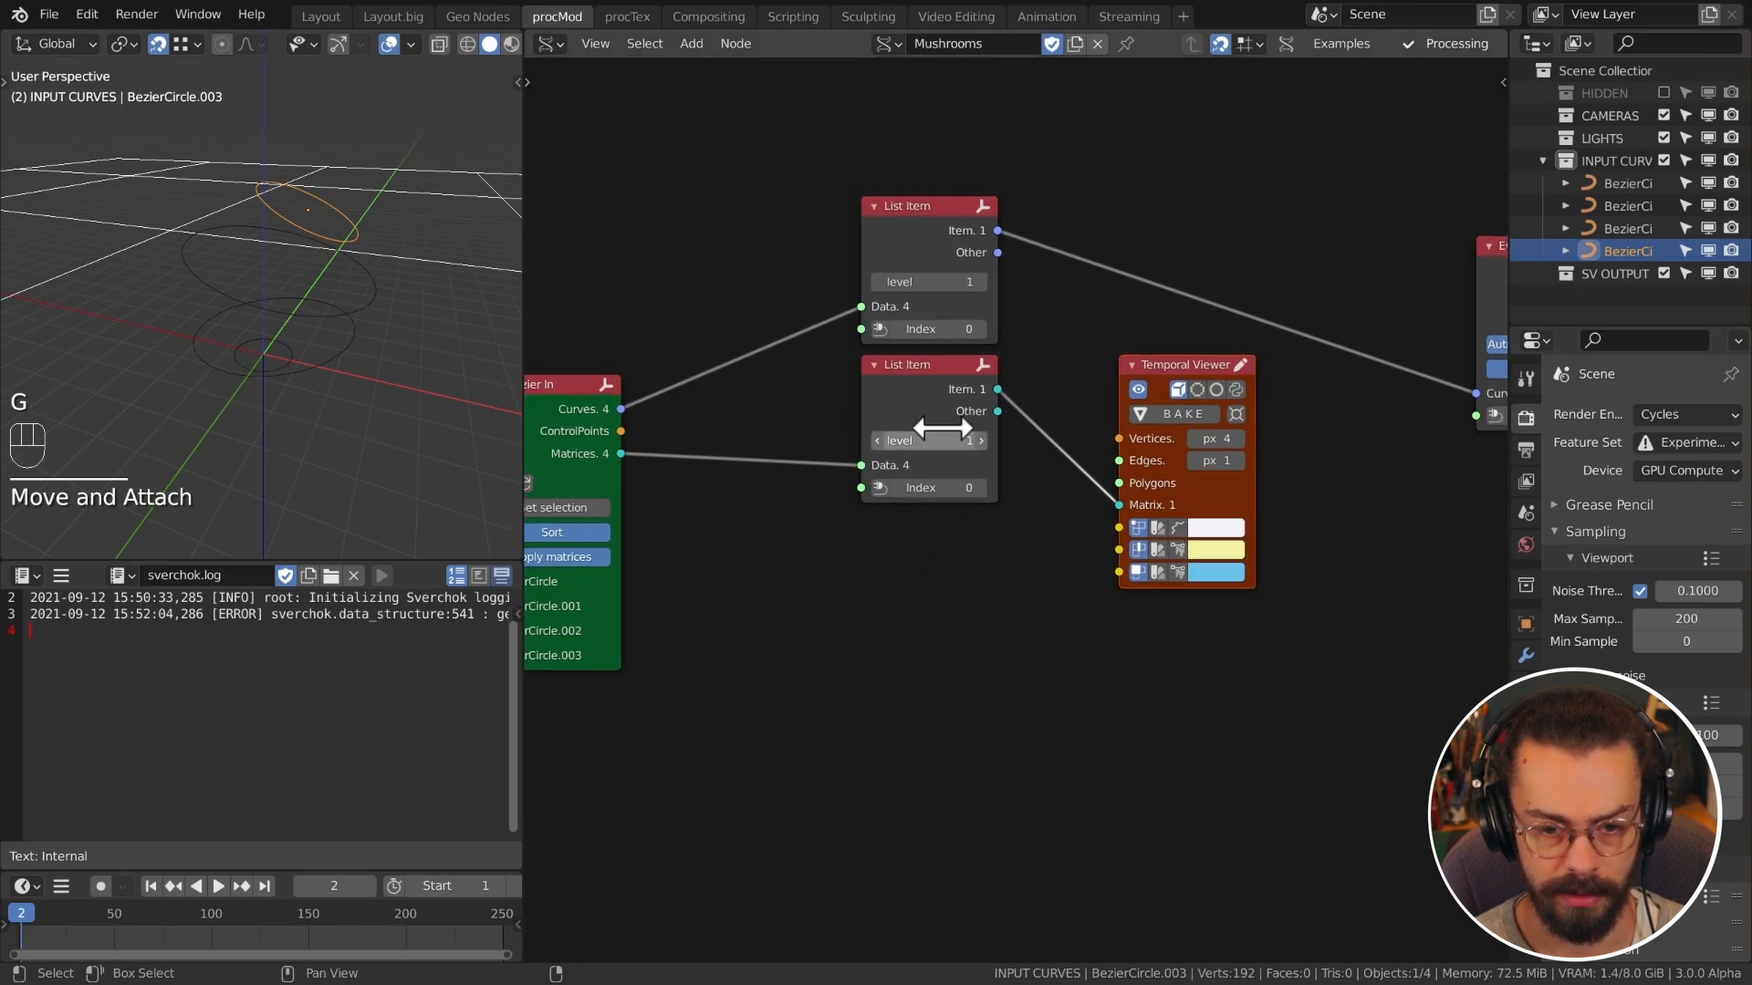
# Step: Duplicate the matrix List Item below with its input link kept, and add a reroute on the shared Matrices links
pyautogui.click(934, 375)
pyautogui.hotkey('ctrl', 'shift', 'd')
pyautogui.click(939, 539)
pyautogui.moveTo(820, 409)
pyautogui.keyDown('shift'); pyautogui.mouseDown(button='right')
pyautogui.moveTo(763, 680)
pyautogui.moveTo(770, 637)
pyautogui.mouseUp(button='right'); pyautogui.keyUp('shift')
pyautogui.press('g')
pyautogui.press('Escape')
# Step: Connect the third List Item's Item output to the Temporal Viewer's Matrix input and set its Index to 3
pyautogui.moveTo(997, 547); pyautogui.dragTo(1124, 515)
pyautogui.click(979, 646)
pyautogui.click(980, 646)
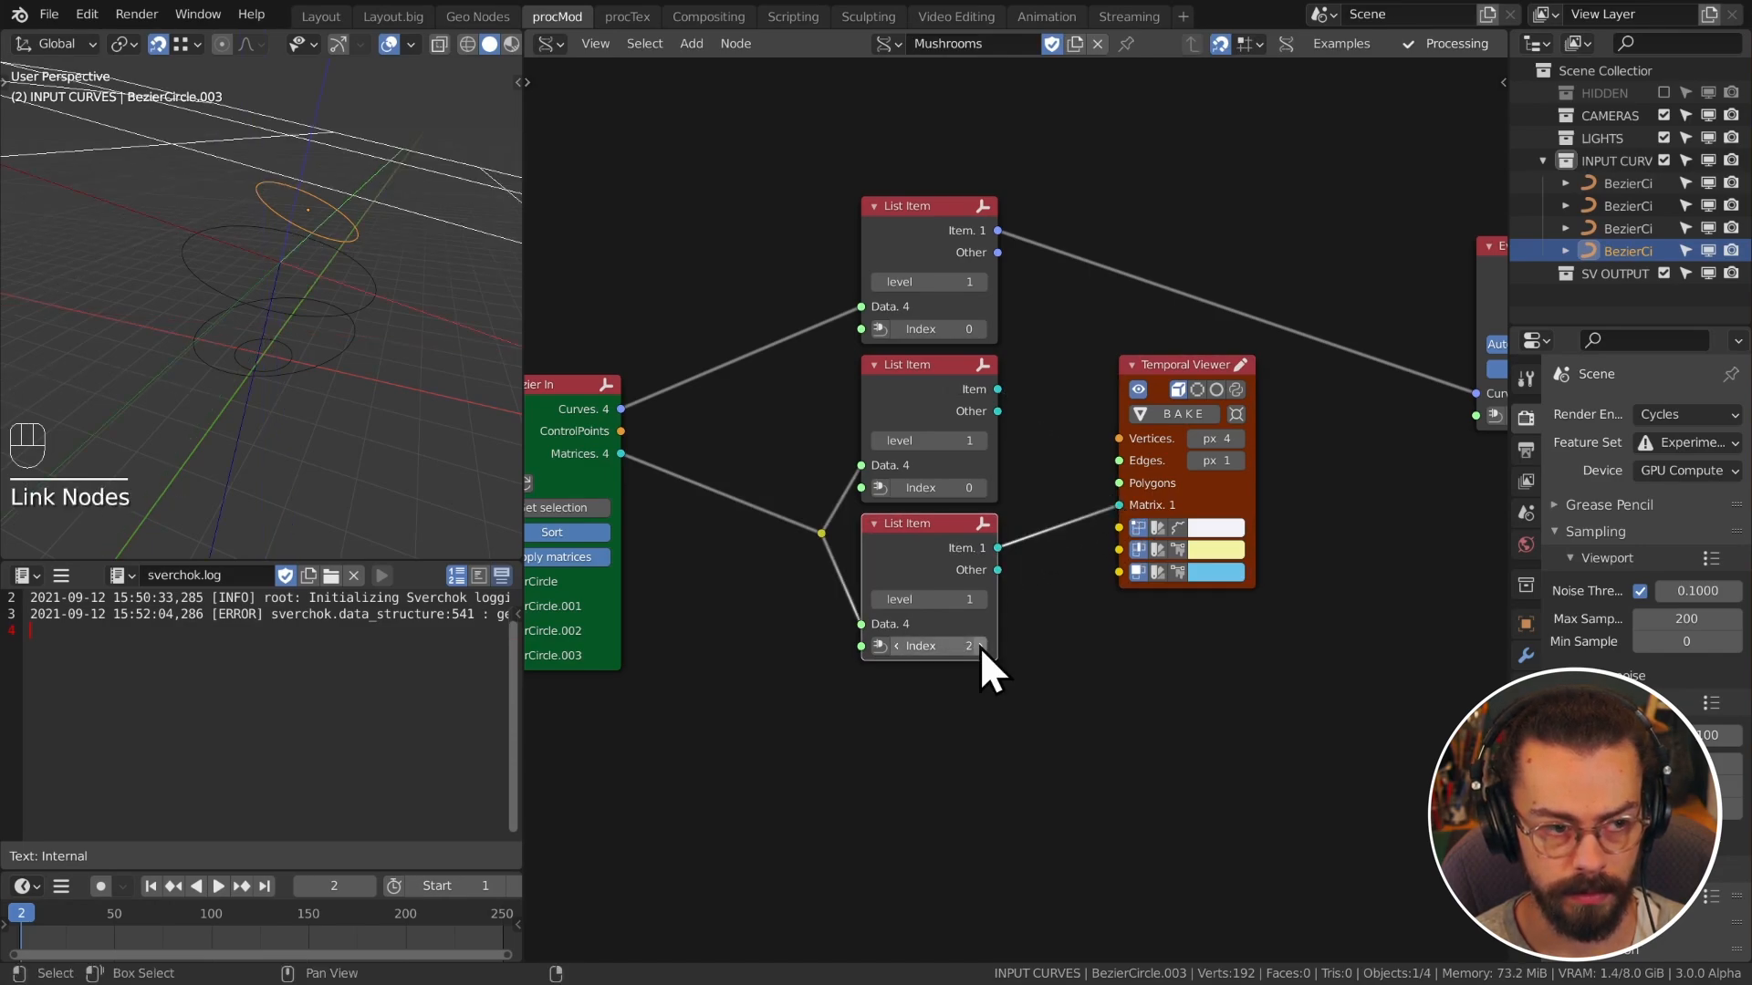
pyautogui.click(980, 646)
pyautogui.moveTo(304, 246); pyautogui.dragTo(338, 274, button='middle')
# Step: Move the Temporal Viewer away from the List Items and add a Matrix Interpolation node in between
pyautogui.scroll(-1, 1068, 383)
pyautogui.moveTo(1072, 410); pyautogui.dragTo(844, 422, button='middle')
pyautogui.moveTo(802, 302); pyautogui.dragTo(970, 573)
pyautogui.press('g')
pyautogui.click(1141, 486)
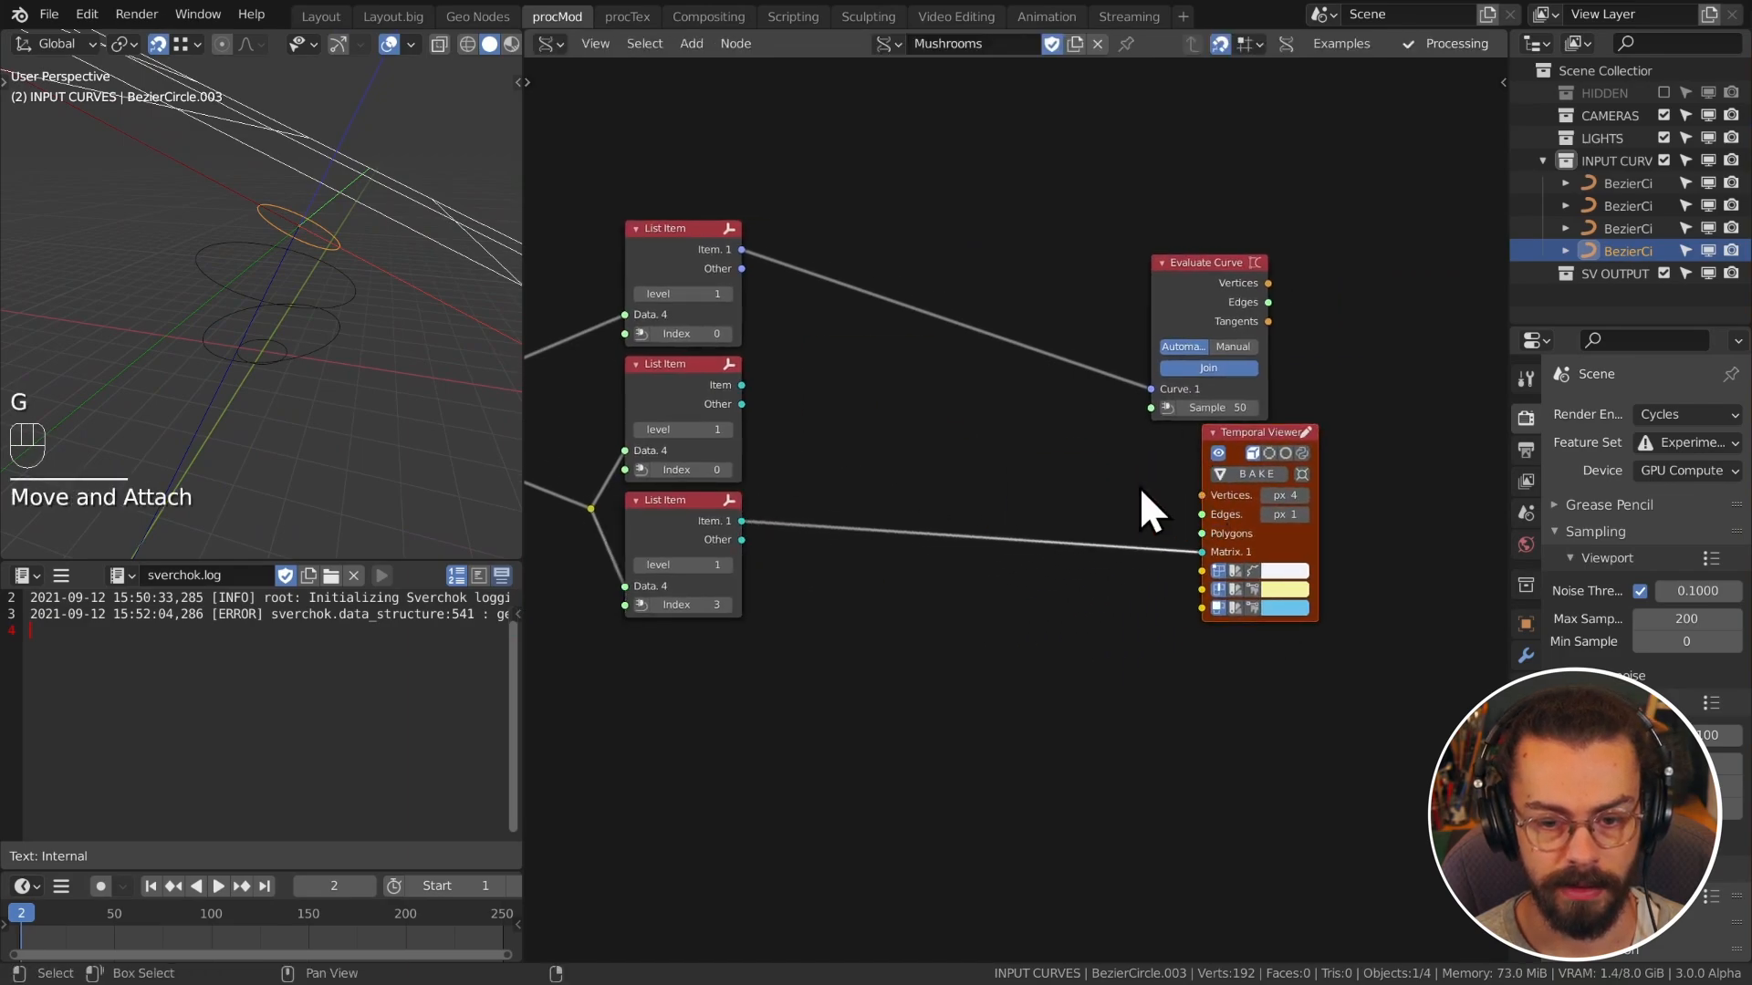
pyautogui.hotkey('shift', 'a')
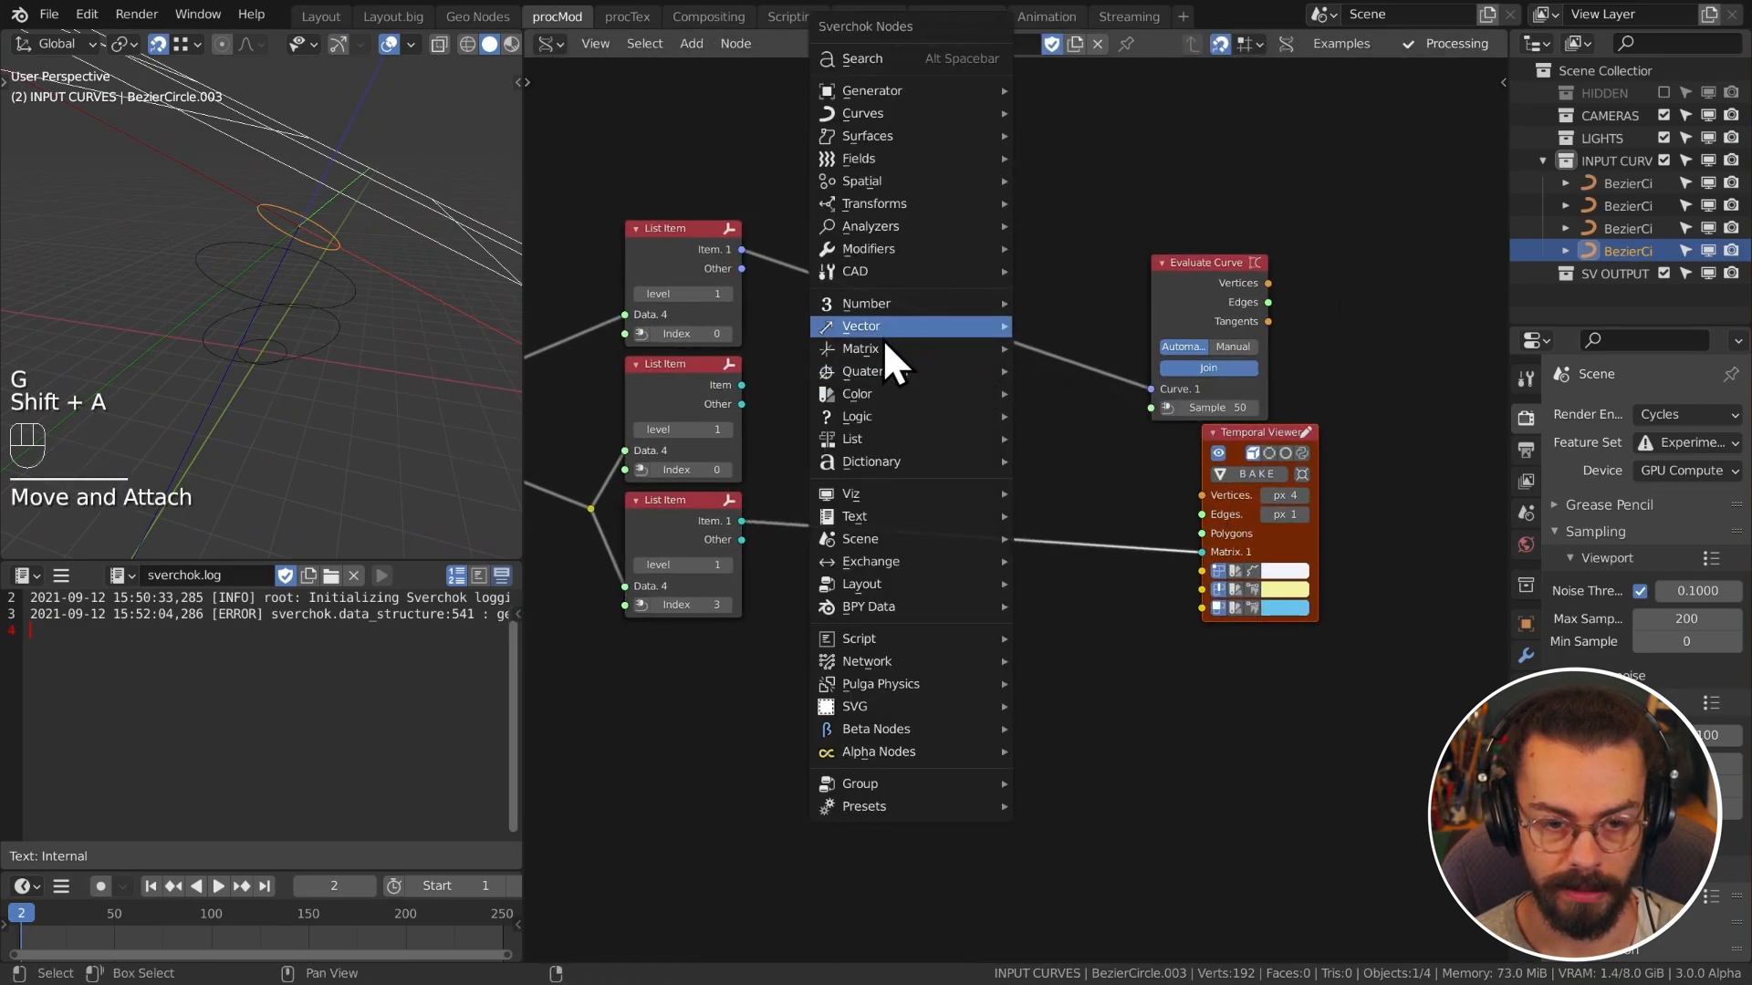
pyautogui.moveTo(885, 347)
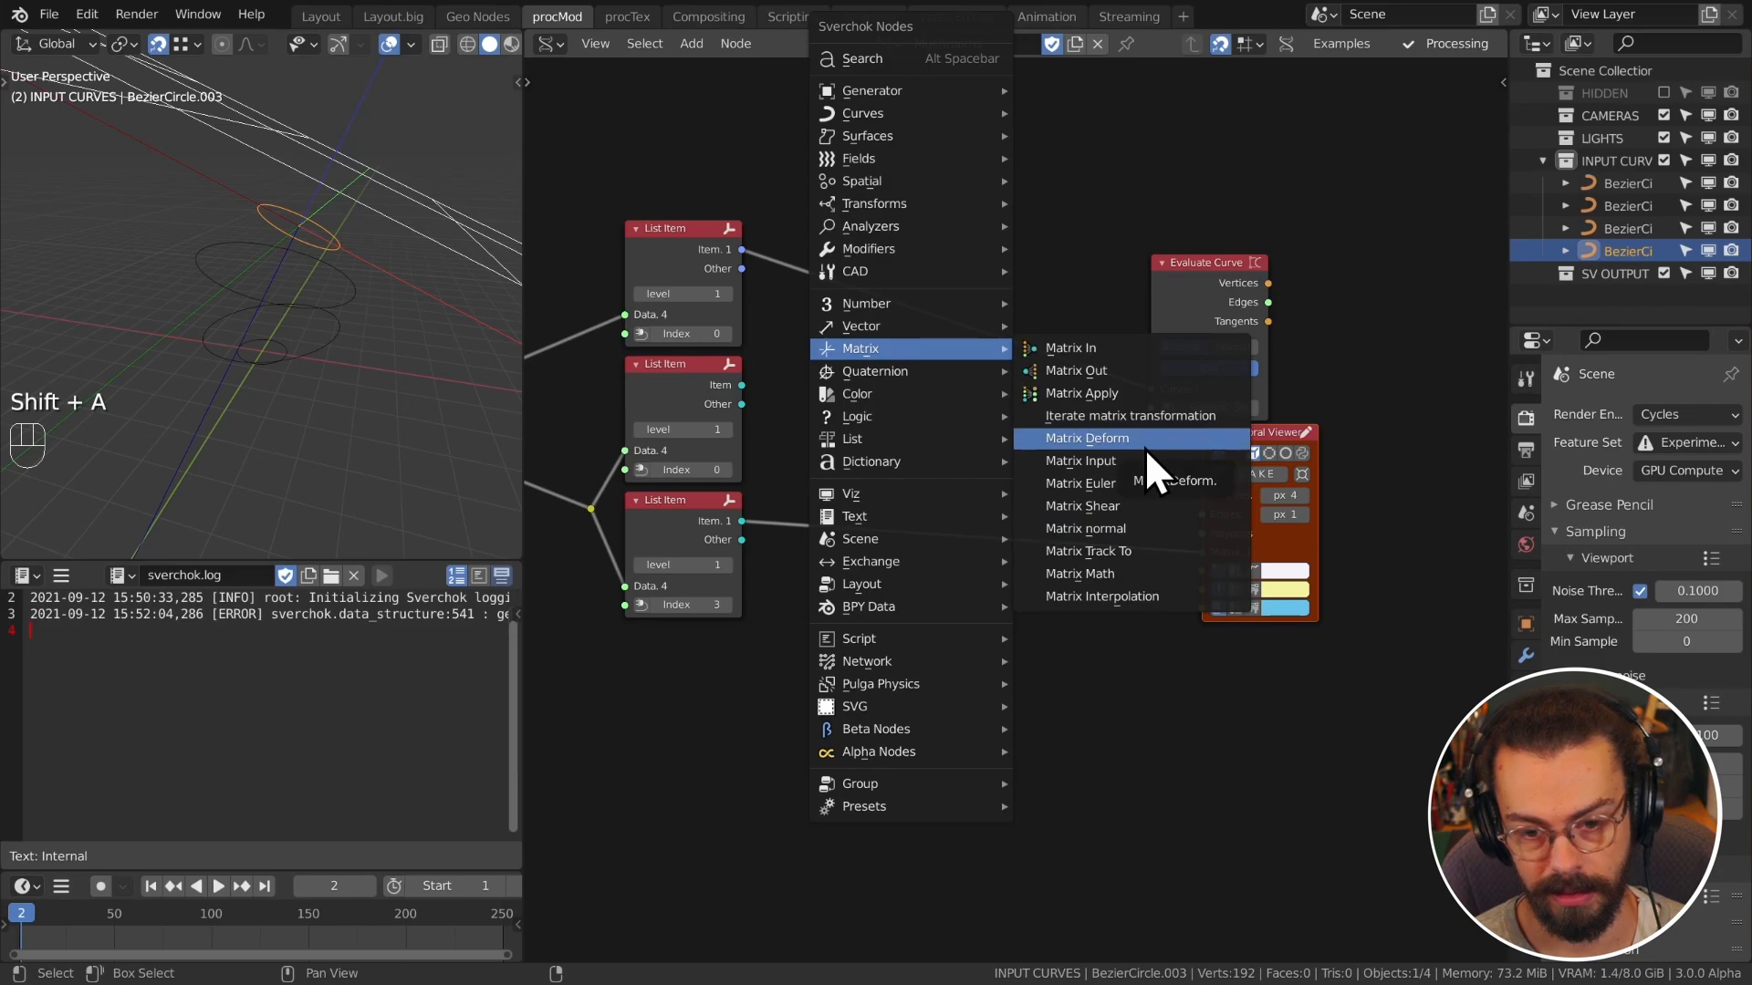
pyautogui.click(1152, 598)
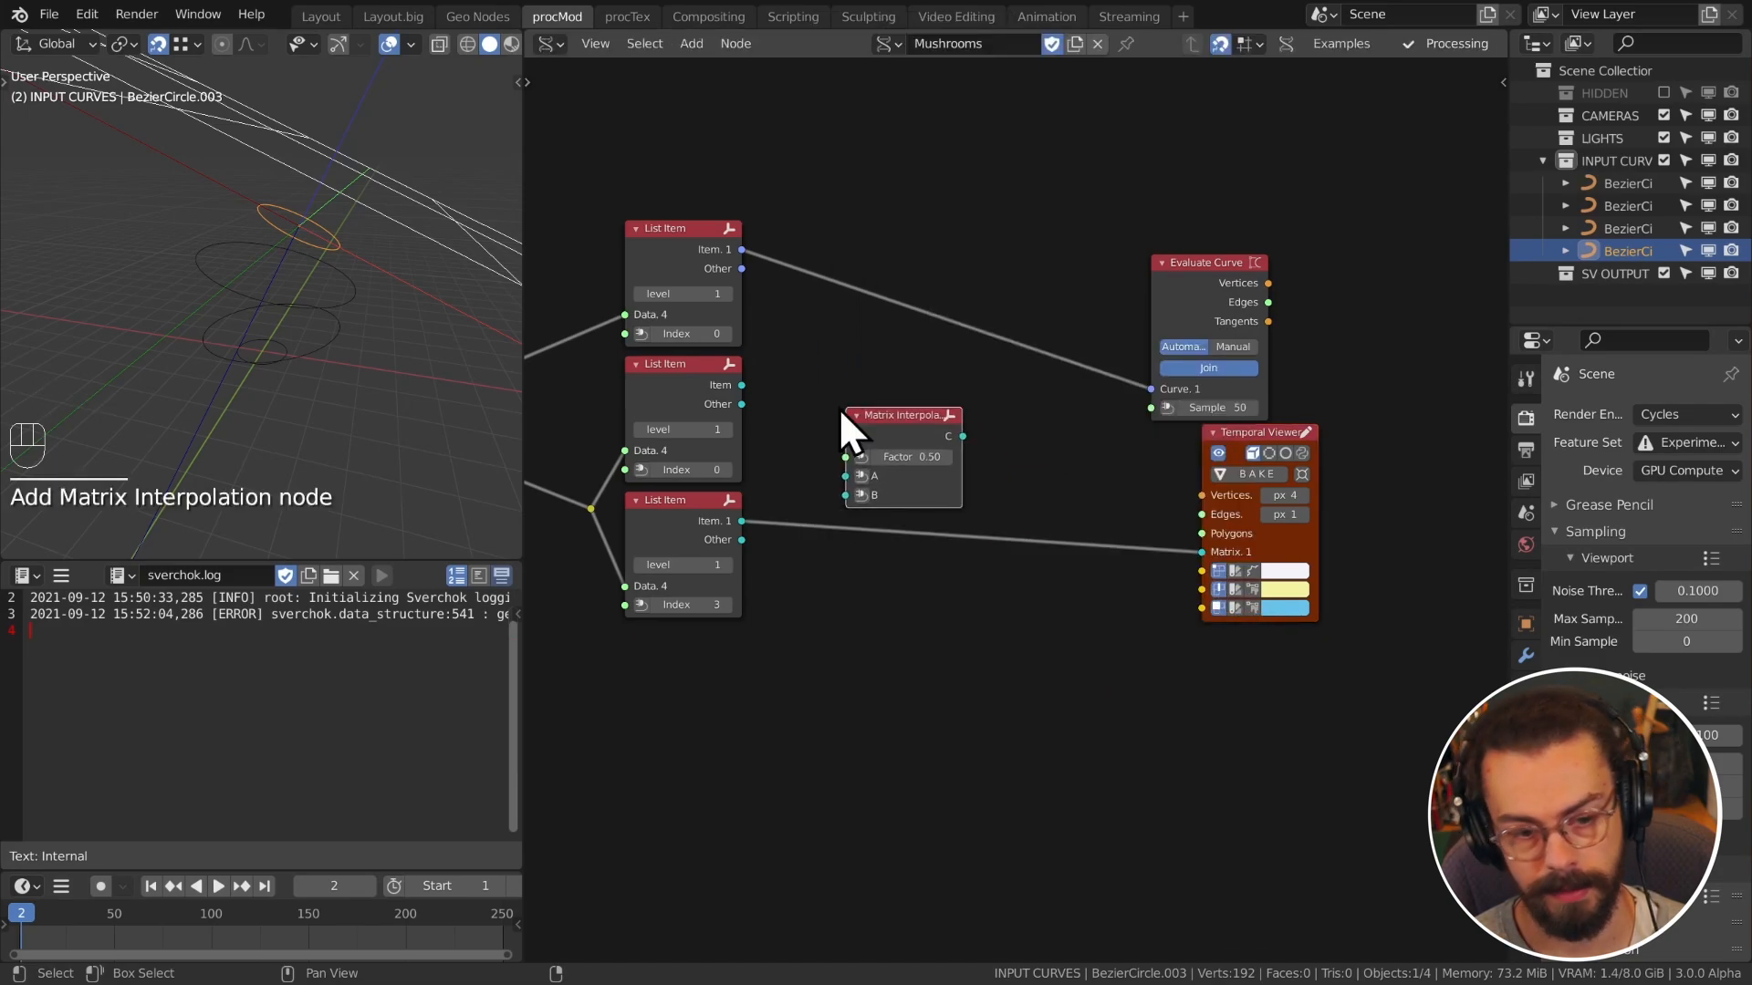
pyautogui.click(840, 410)
# Step: Wire the two matrix List Items into Matrix Interpolation's A and B and its C output into Temporal Viewer's Matrix, with Factor 0.50
pyautogui.moveTo(743, 383); pyautogui.dragTo(740, 522)
pyautogui.moveTo(960, 438); pyautogui.dragTo(1203, 552)
pyautogui.moveTo(902, 457); pyautogui.dragTo(958, 457)
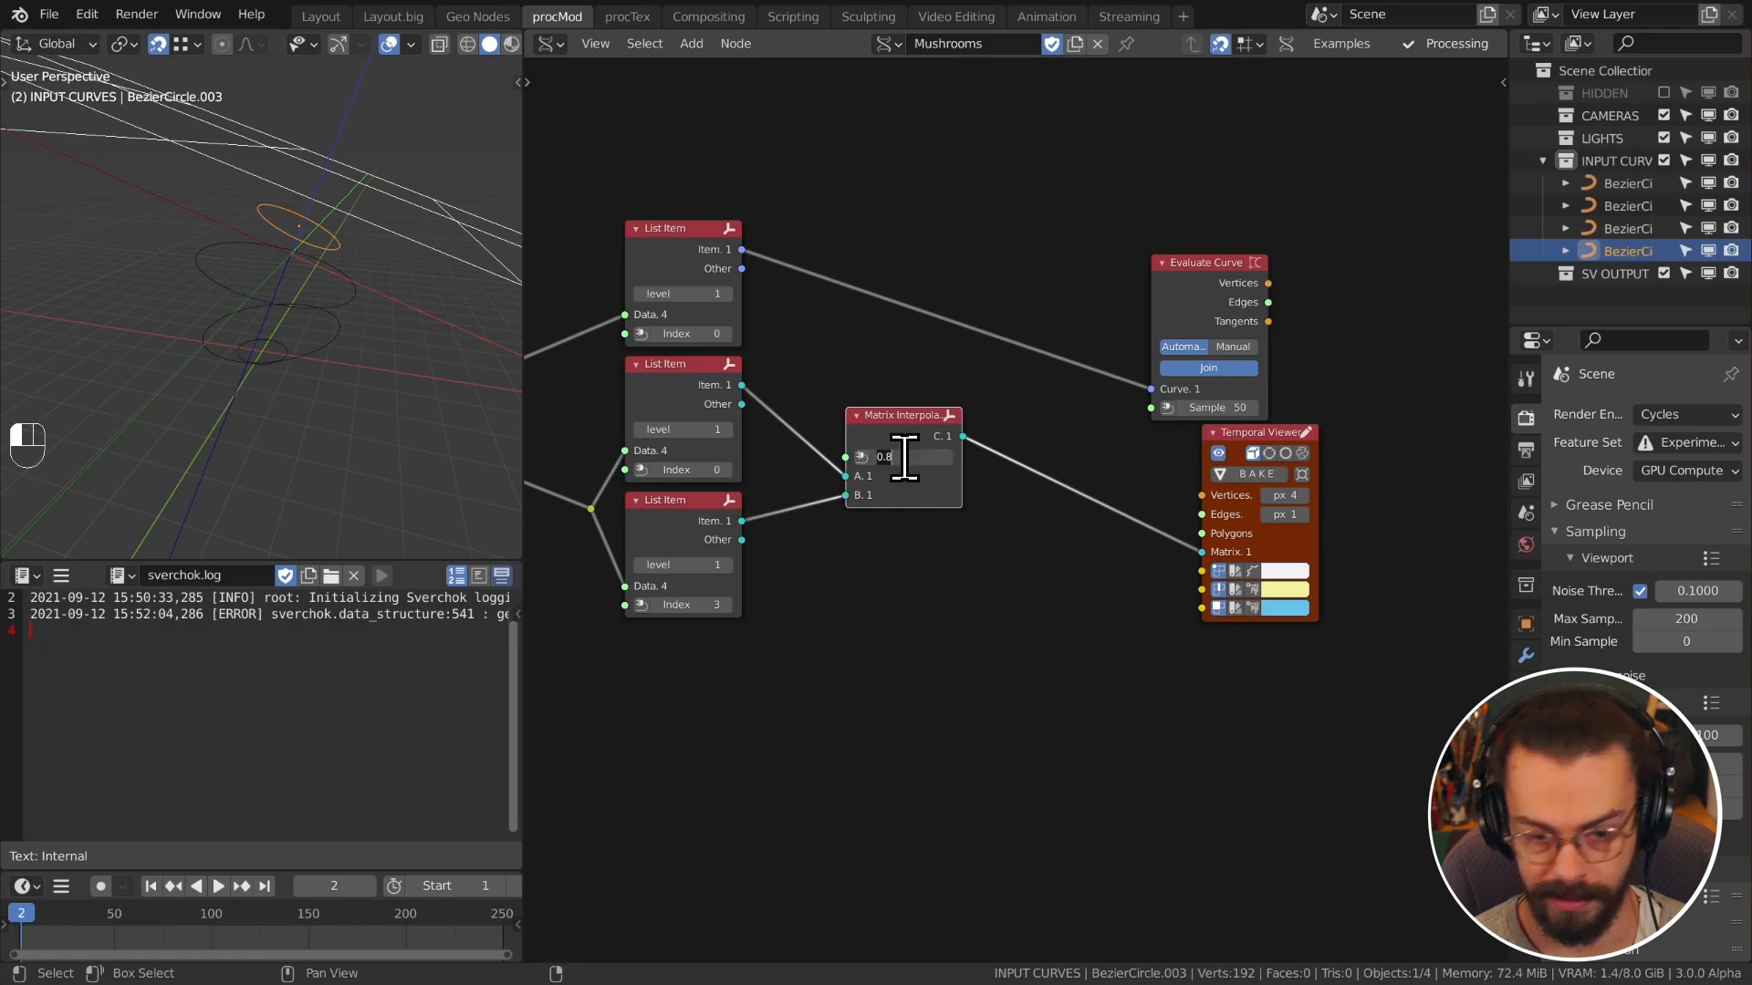
pyautogui.press('Return')
pyautogui.moveTo(860, 416); pyautogui.dragTo(824, 396)
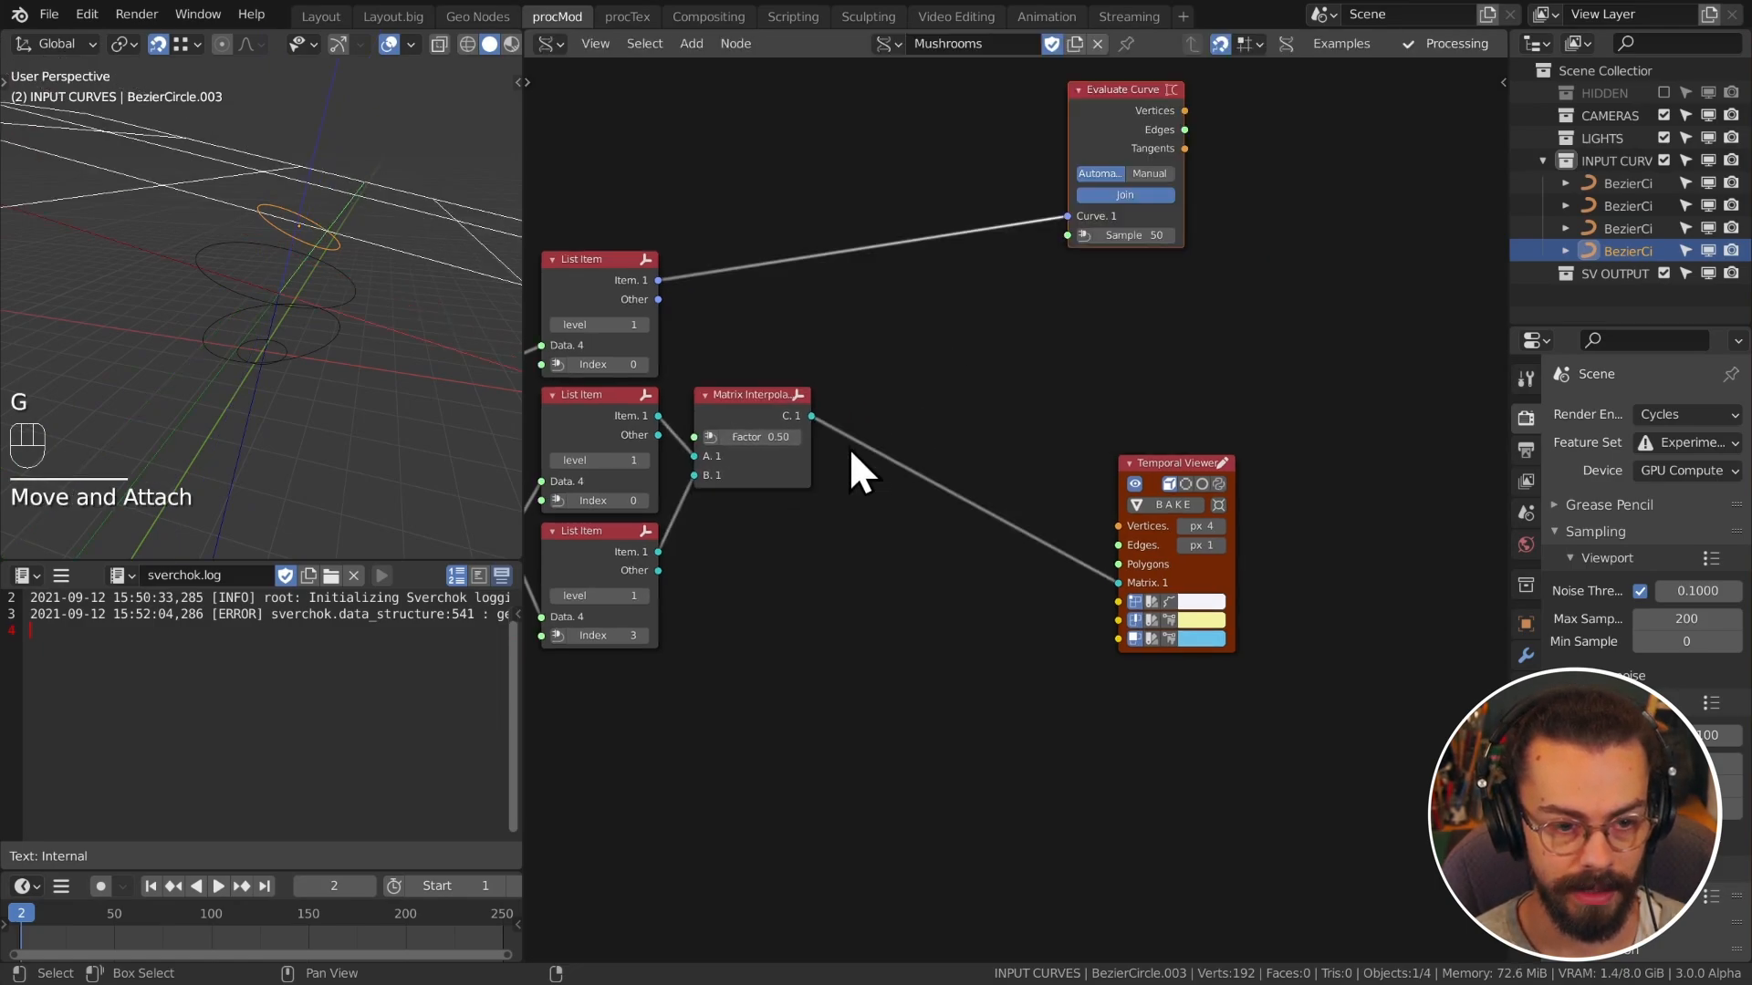
# Step: Insert a Vector out node on the link between Matrix Interpolation and the Temporal Viewer
pyautogui.moveTo(849, 447); pyautogui.dragTo(1038, 408, button='middle')
pyautogui.hotkey('shift', 'a')
pyautogui.moveTo(1051, 337)
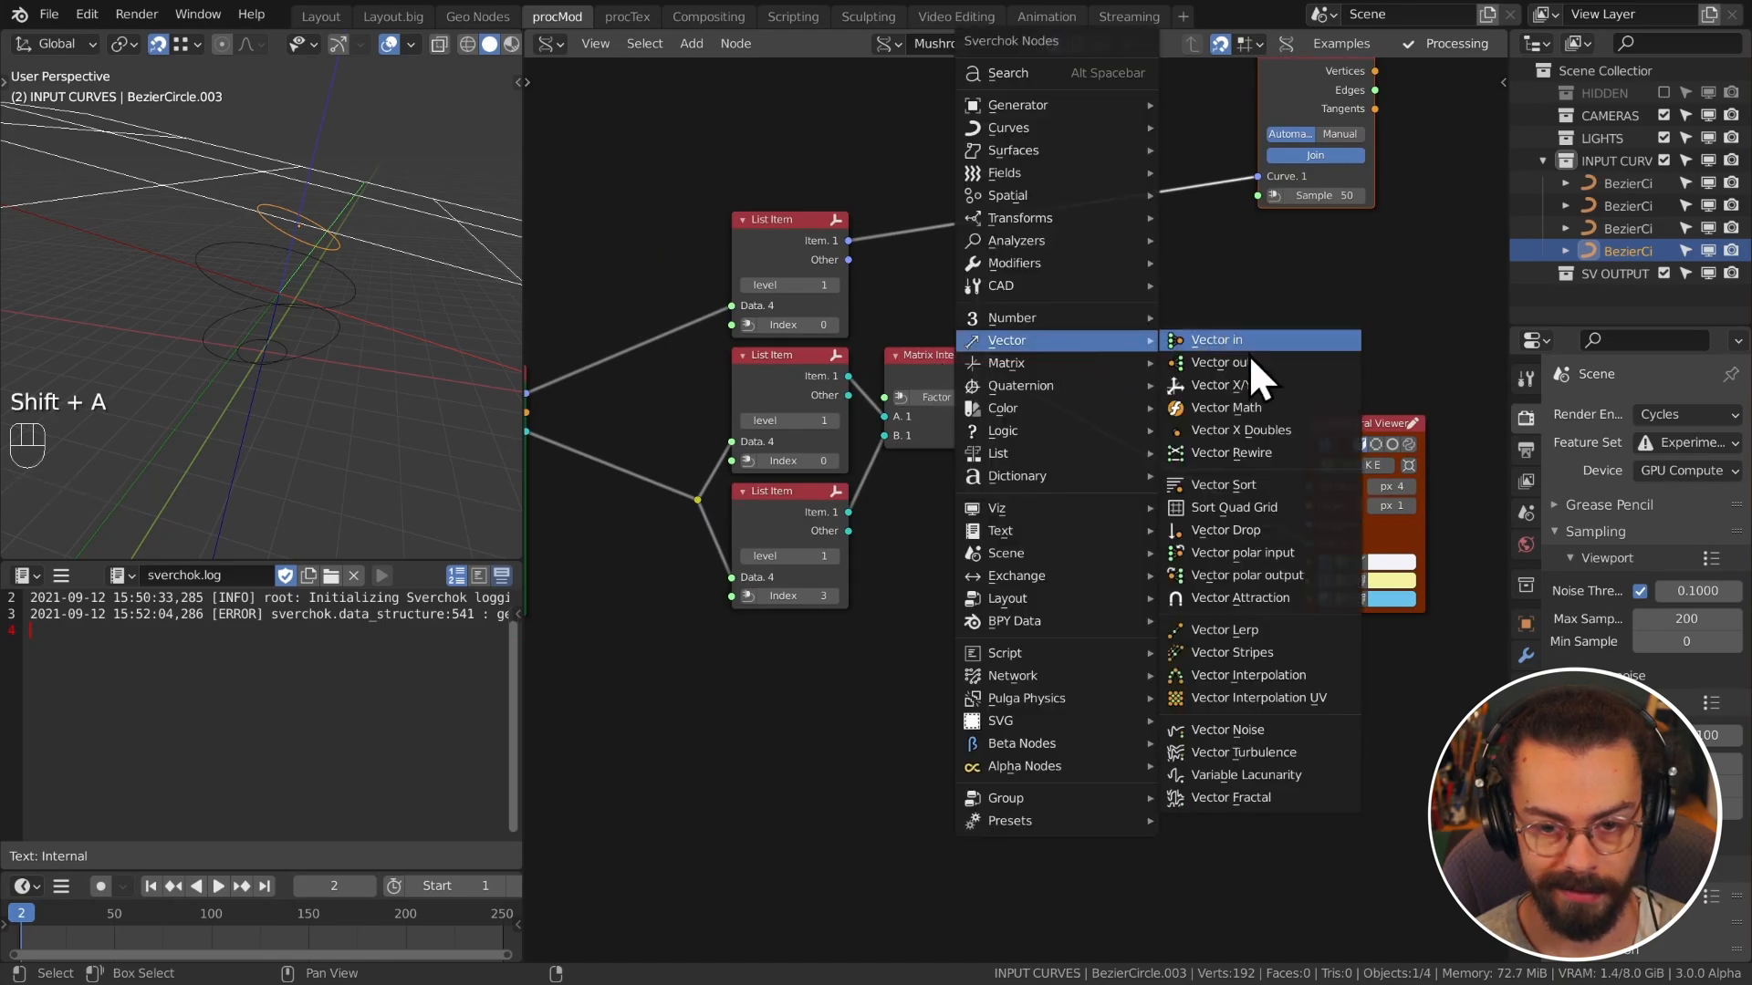
pyautogui.click(1248, 352)
pyautogui.click(1115, 354)
pyautogui.moveTo(1115, 354); pyautogui.dragTo(1073, 355)
pyautogui.moveTo(1193, 370); pyautogui.dragTo(1042, 375, button='middle')
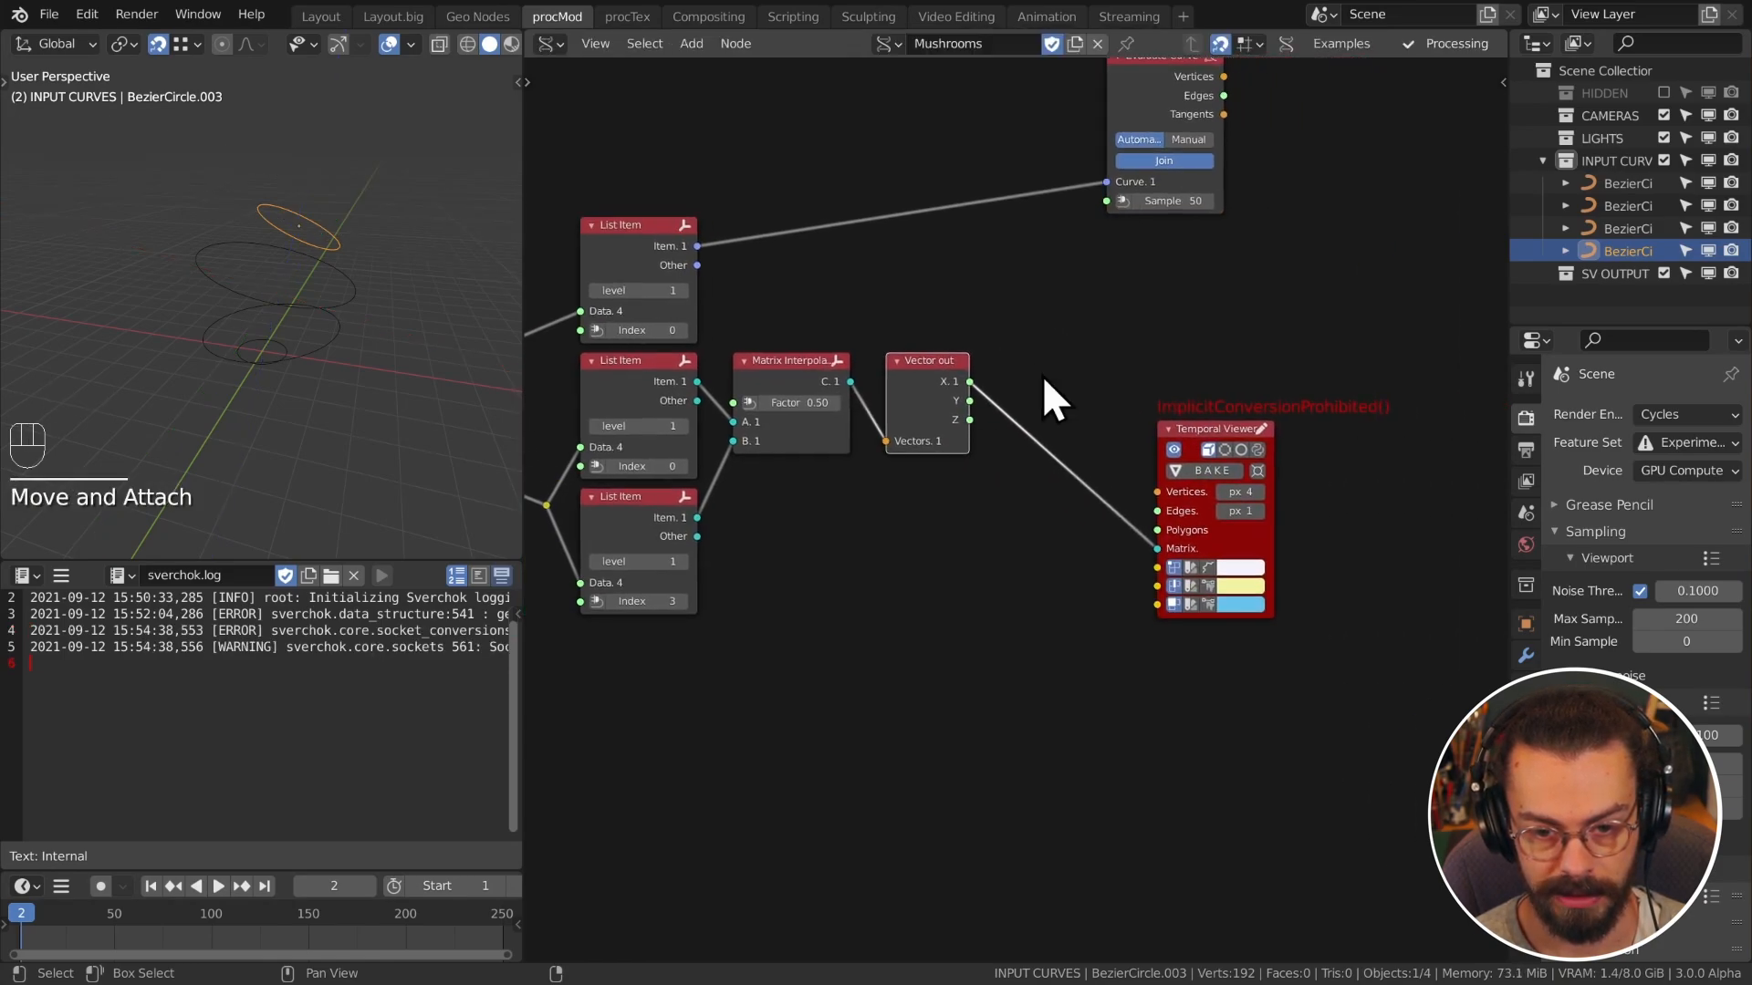
# Step: Delete the Temporal Viewer and inspect Vector out's Z output with a Temporal Stethoscope node placed beside it
pyautogui.click(1206, 429)
pyautogui.keyDown('ctrl'); pyautogui.keyDown('shift'); pyautogui.click(912, 401); pyautogui.keyUp('shift'); pyautogui.keyUp('ctrl')
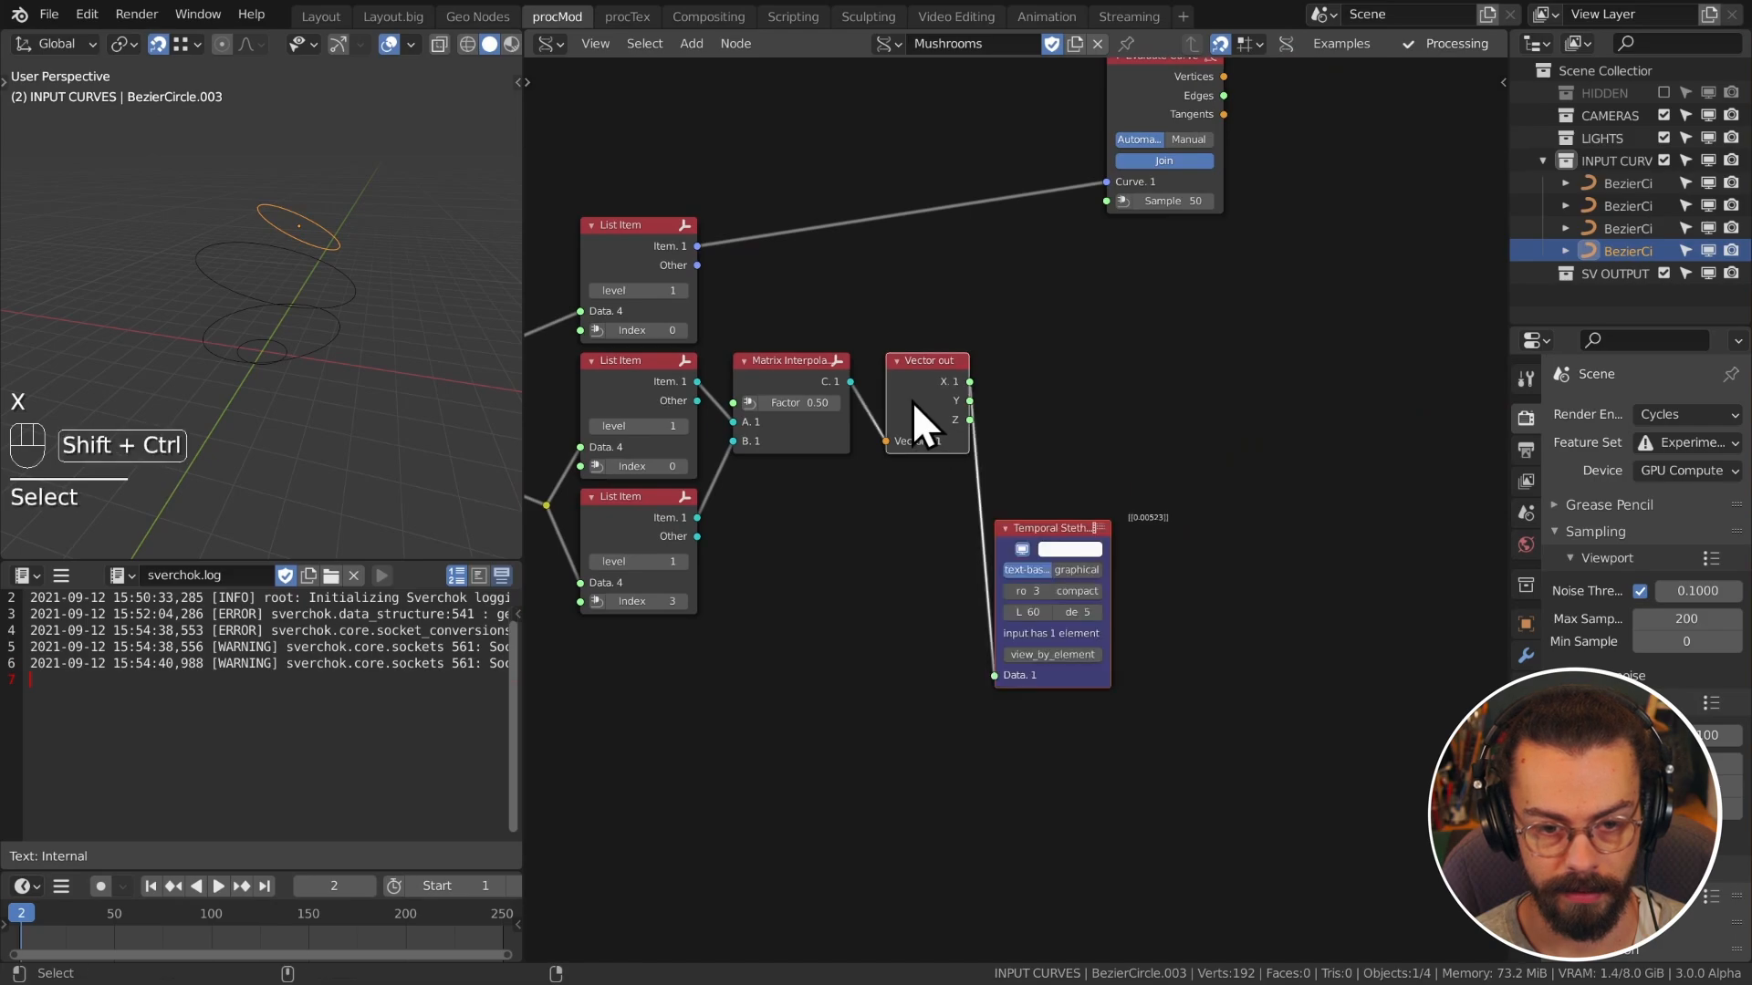
pyautogui.keyDown('ctrl'); pyautogui.keyDown('shift'); pyautogui.click(917, 396); pyautogui.keyUp('shift'); pyautogui.keyUp('ctrl')
pyautogui.keyDown('ctrl'); pyautogui.keyDown('shift'); pyautogui.click(917, 396); pyautogui.keyUp('shift'); pyautogui.keyUp('ctrl')
pyautogui.moveTo(990, 484); pyautogui.dragTo(1093, 597)
pyautogui.press('g')
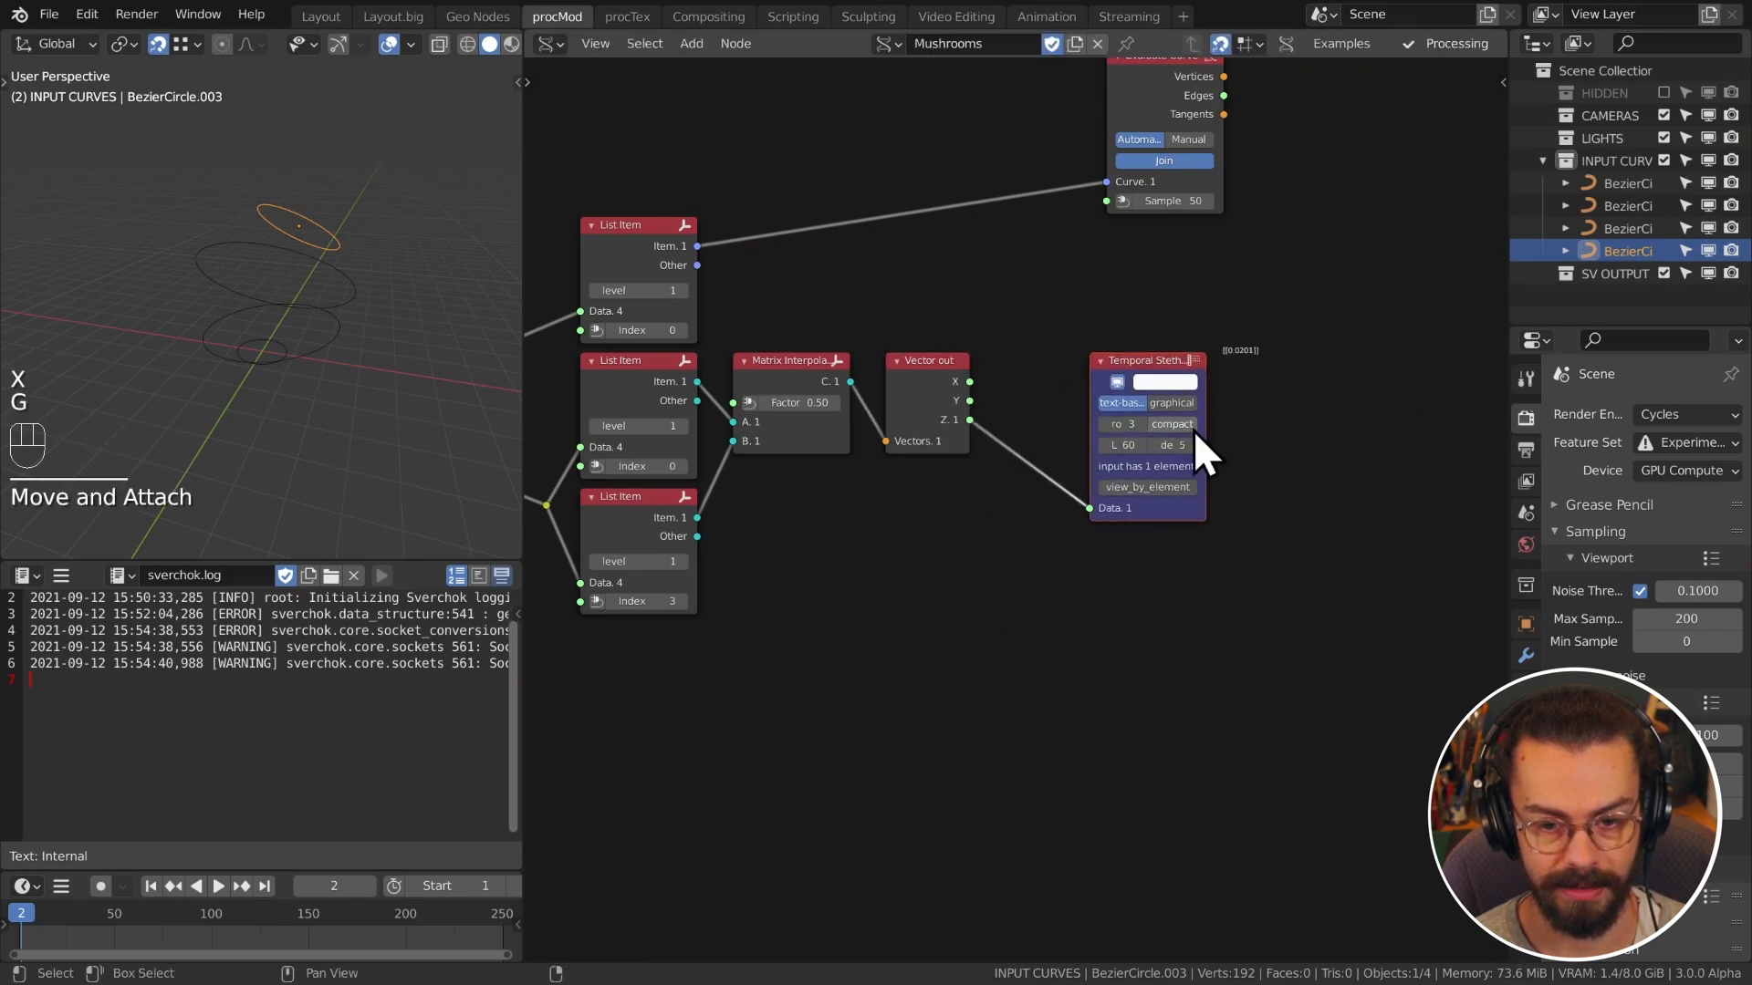
# Step: Switch the viewport to front view and move the Temporal Stethoscope farther away from Vector out
pyautogui.scroll(1, 1268, 322)
pyautogui.press('KP_1')
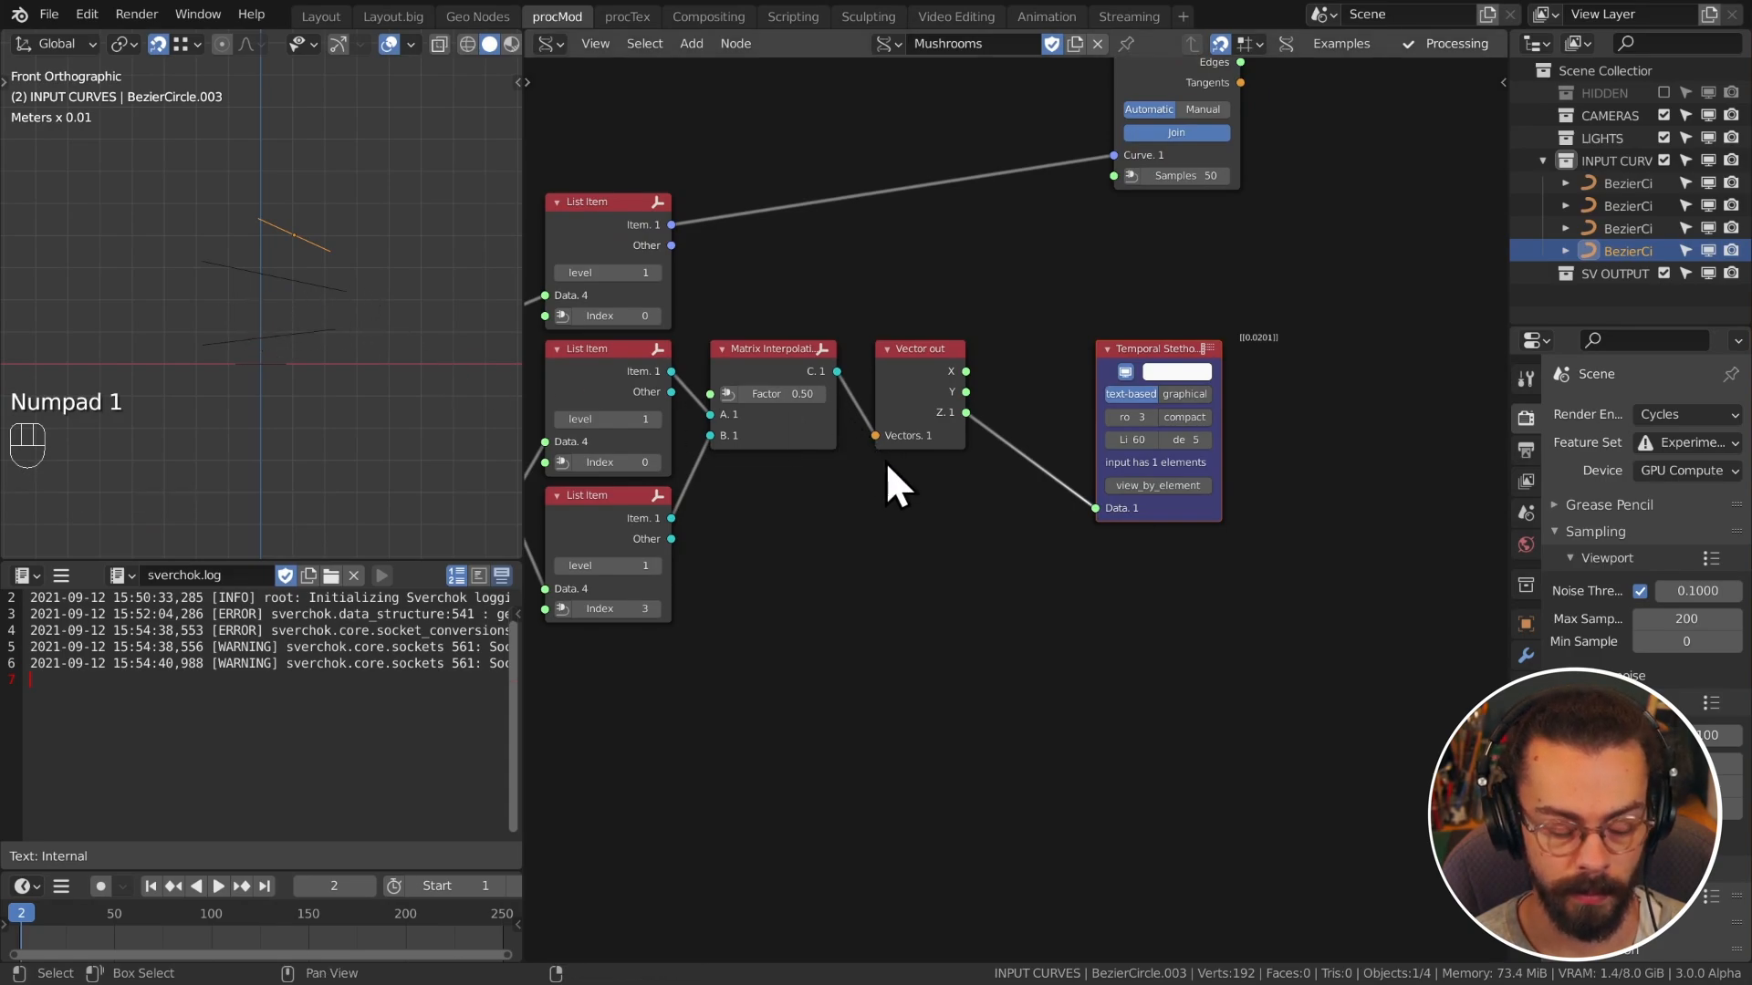
pyautogui.moveTo(1004, 457); pyautogui.dragTo(971, 484, button='middle')
pyautogui.moveTo(991, 588); pyautogui.dragTo(1204, 496)
pyautogui.press('g')
pyautogui.click(1125, 469)
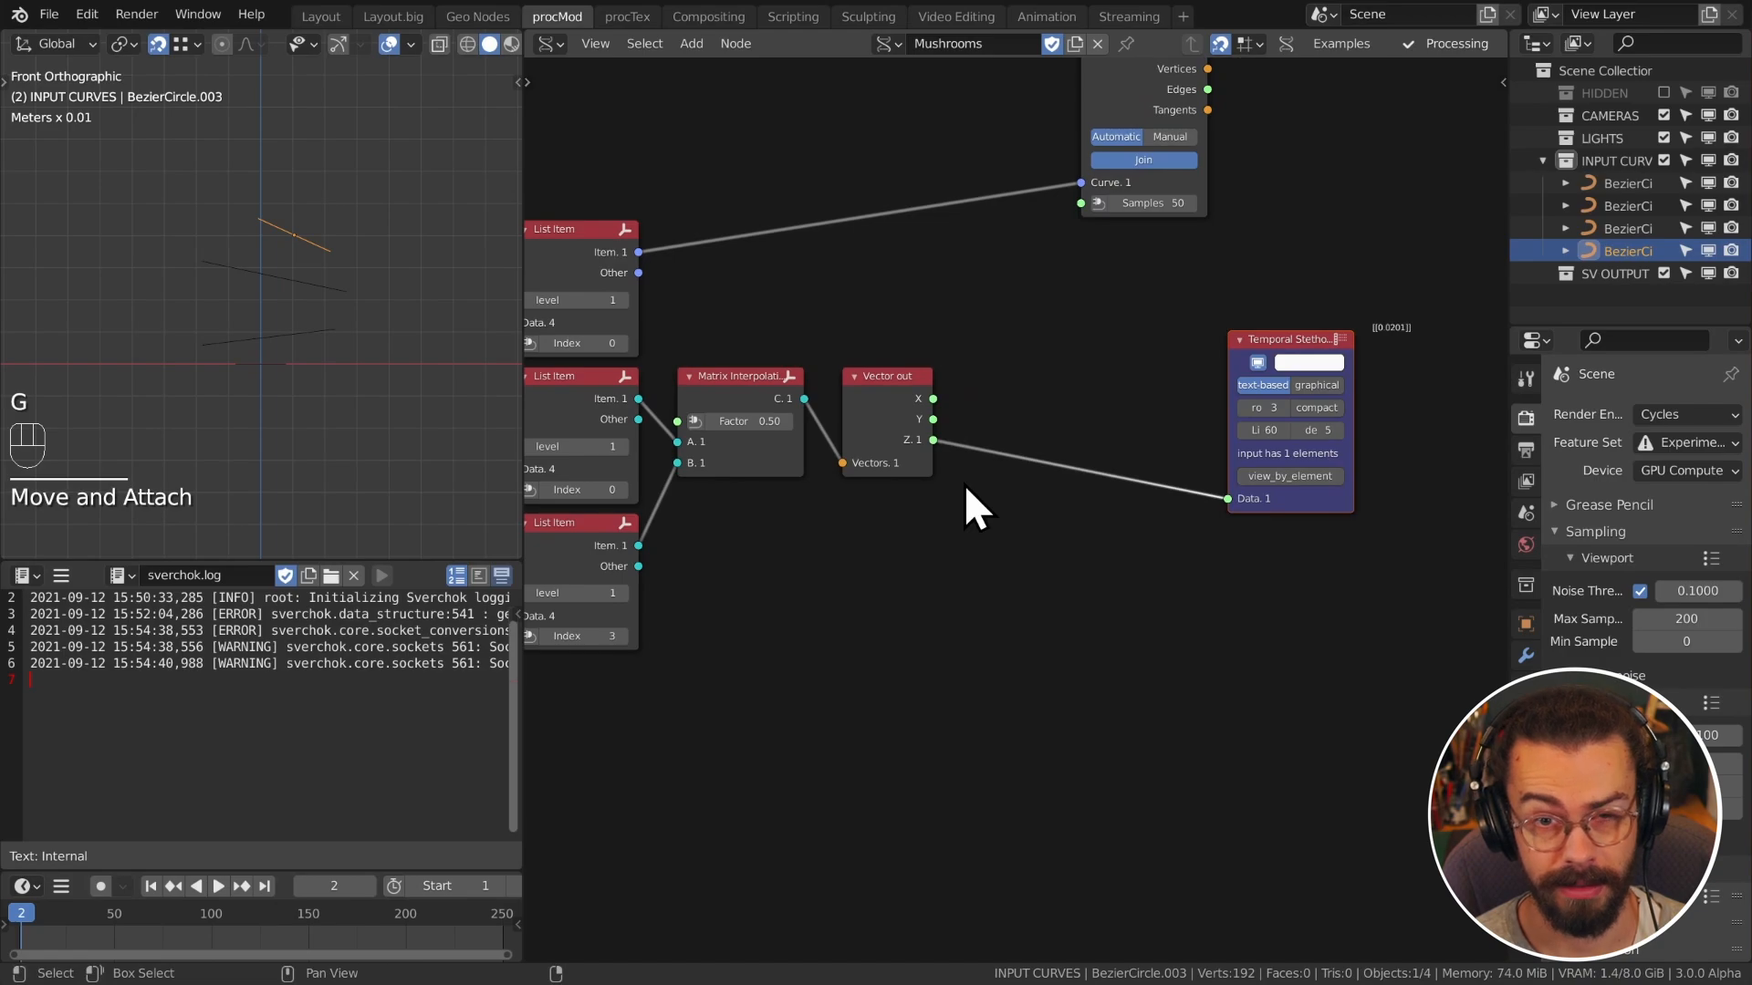
pyautogui.moveTo(902, 521); pyautogui.dragTo(952, 507, button='middle')
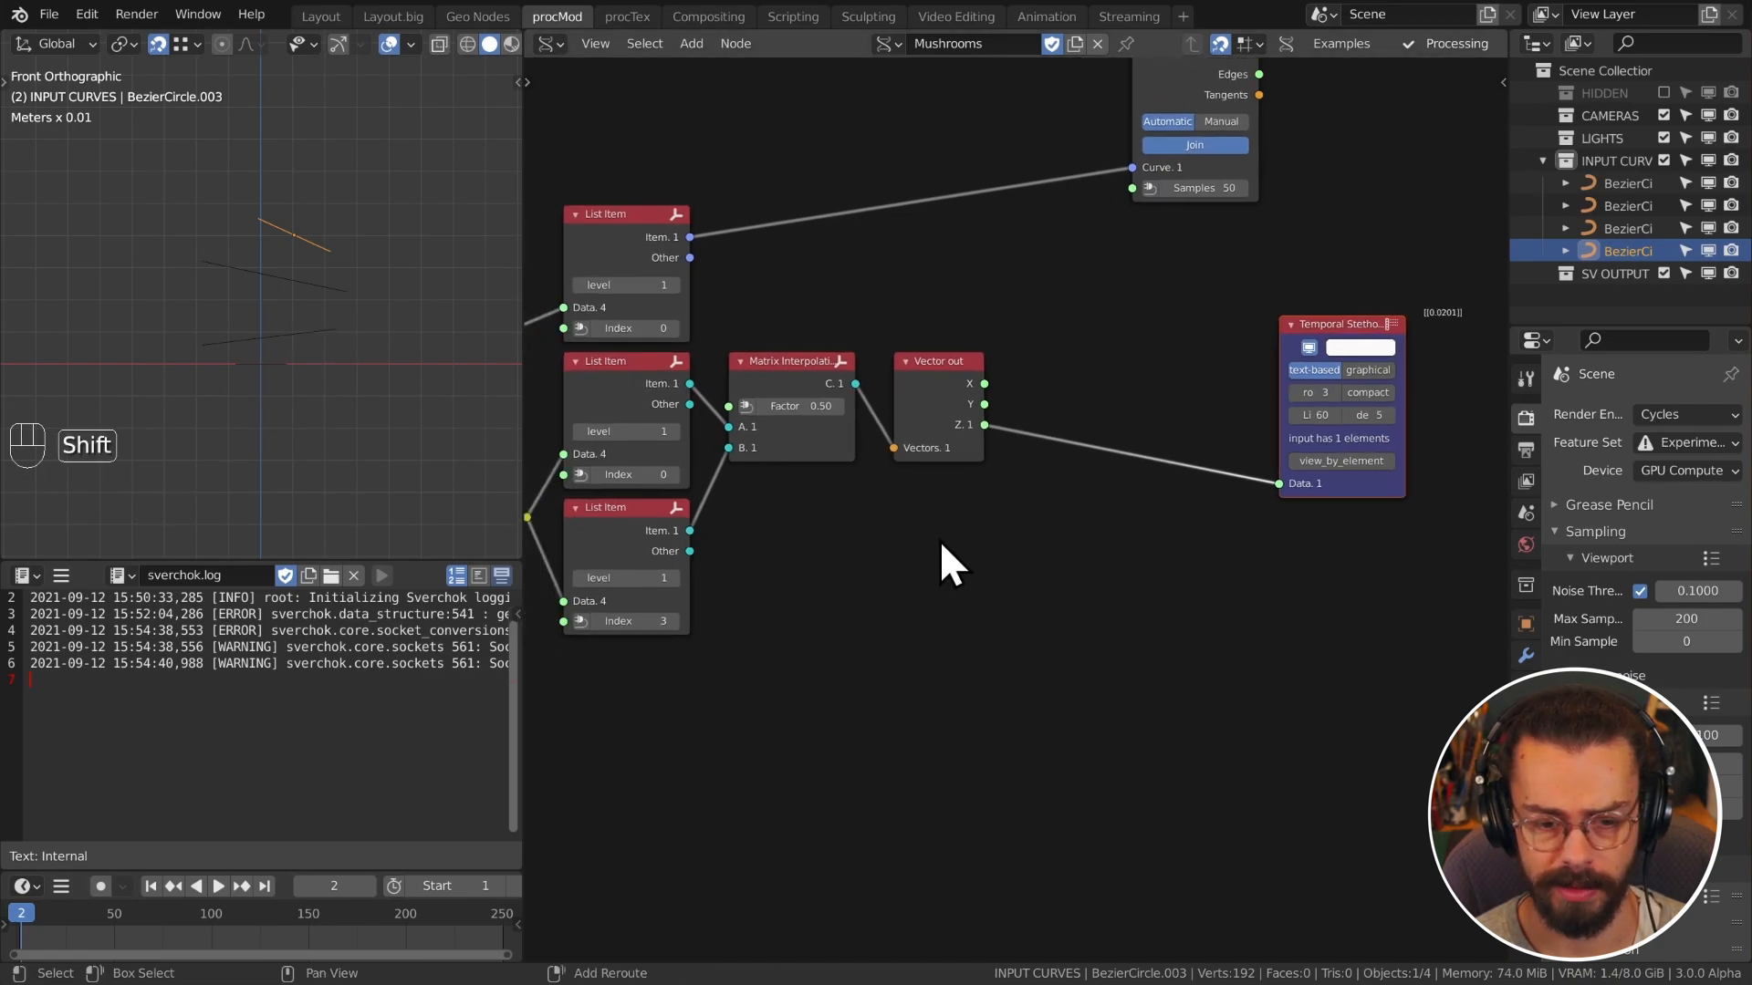
pyautogui.hotkey('shift', 'a')
pyautogui.moveTo(851, 248)
pyautogui.click(1081, 267)
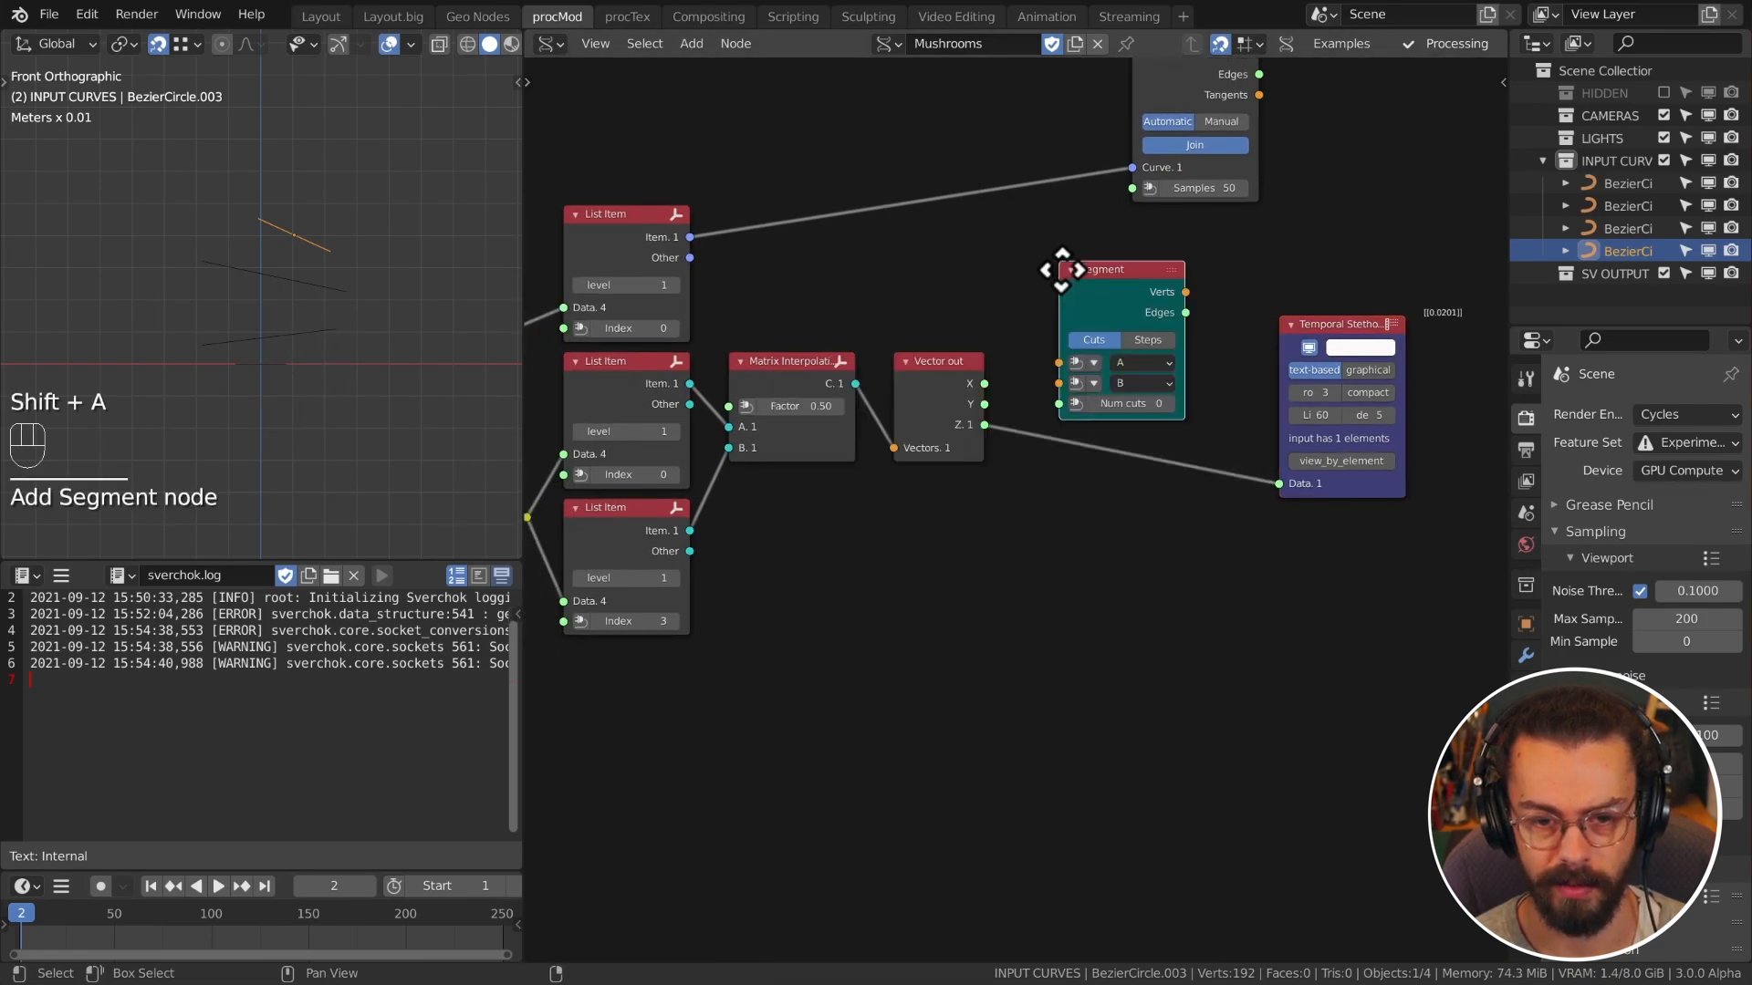
pyautogui.click(782, 508)
pyautogui.press('x')
# Step: Add a Line generator node below the Matrix Interpolation chain and preview its vertices and edges in a Temporal Viewer
pyautogui.hotkey('shift', 'a')
pyautogui.moveTo(785, 248)
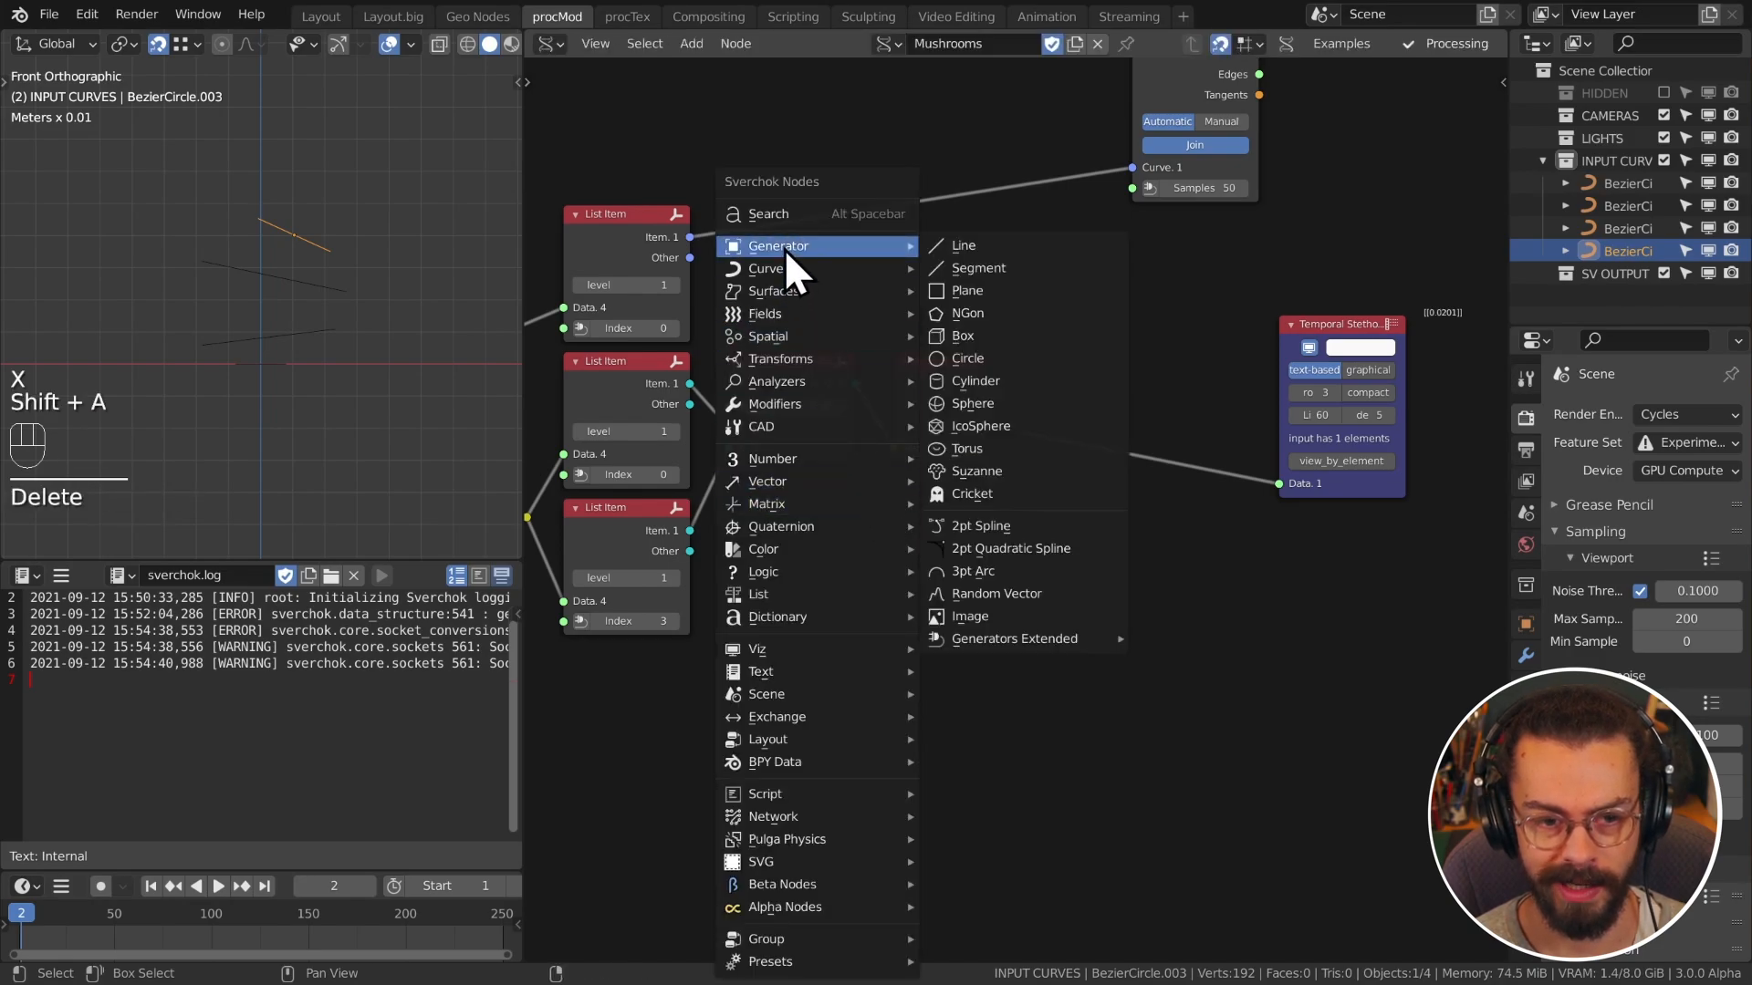
pyautogui.click(969, 246)
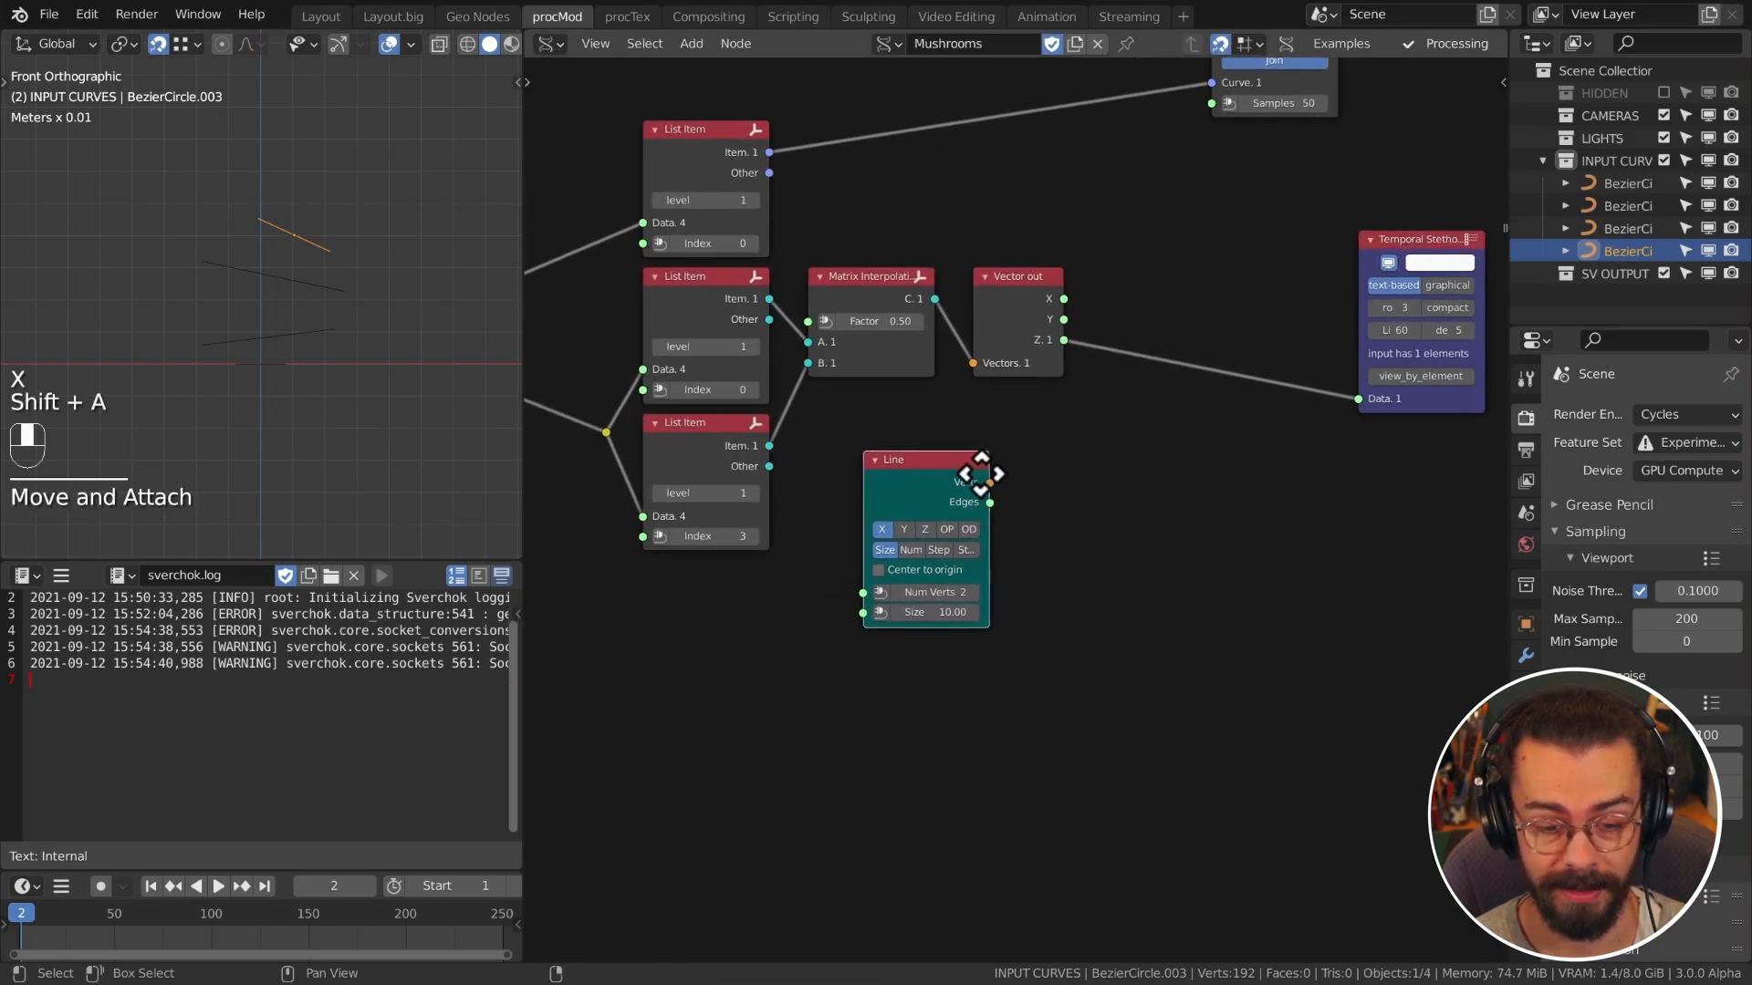
pyautogui.click(923, 474)
pyautogui.keyDown('ctrl'); pyautogui.keyDown('shift'); pyautogui.click(922, 474); pyautogui.keyUp('shift'); pyautogui.keyUp('ctrl')
pyautogui.press('g')
pyautogui.click(923, 631)
pyautogui.scroll(-2, 237, 348)
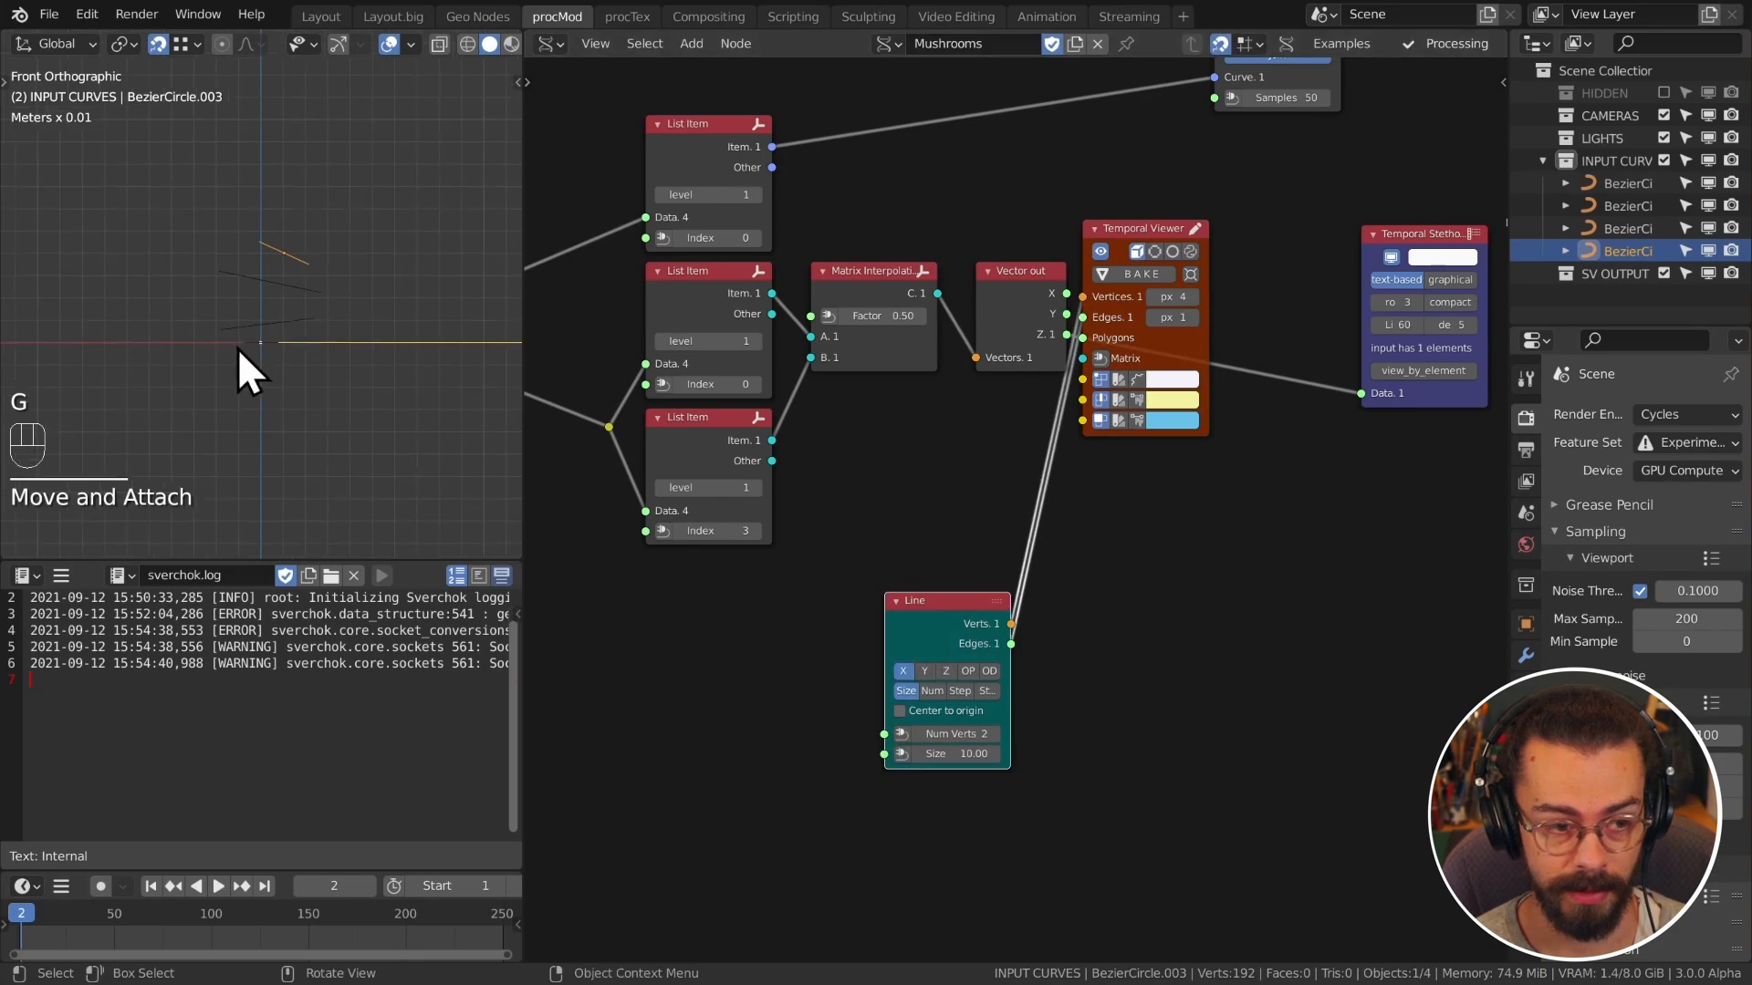
pyautogui.moveTo(238, 348); pyautogui.dragTo(282, 326, button='middle')
# Step: Move the Temporal Viewer below the Temporal Stethoscope and shift the Line node closer to the List Items
pyautogui.moveTo(845, 550); pyautogui.dragTo(830, 479, button='middle')
pyautogui.moveTo(1106, 449); pyautogui.dragTo(1136, 350)
pyautogui.press('g')
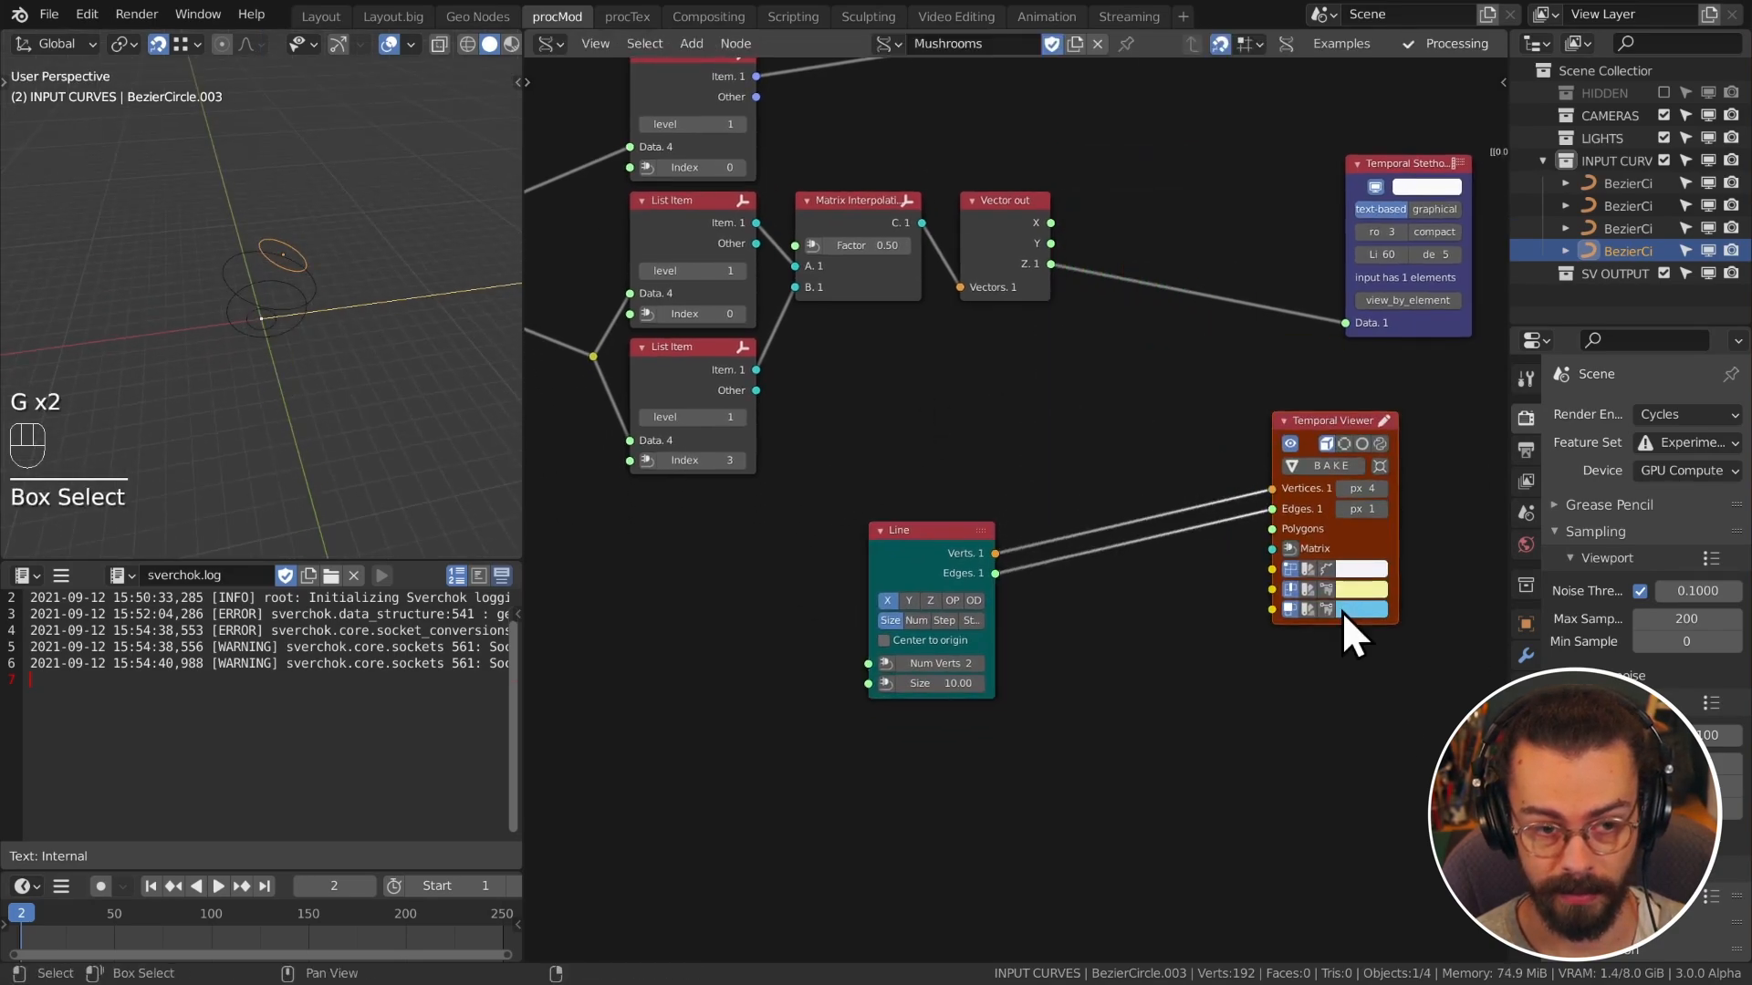
pyautogui.click(1342, 611)
pyautogui.moveTo(959, 465); pyautogui.dragTo(970, 482, button='middle')
pyautogui.moveTo(966, 579); pyautogui.dragTo(837, 578)
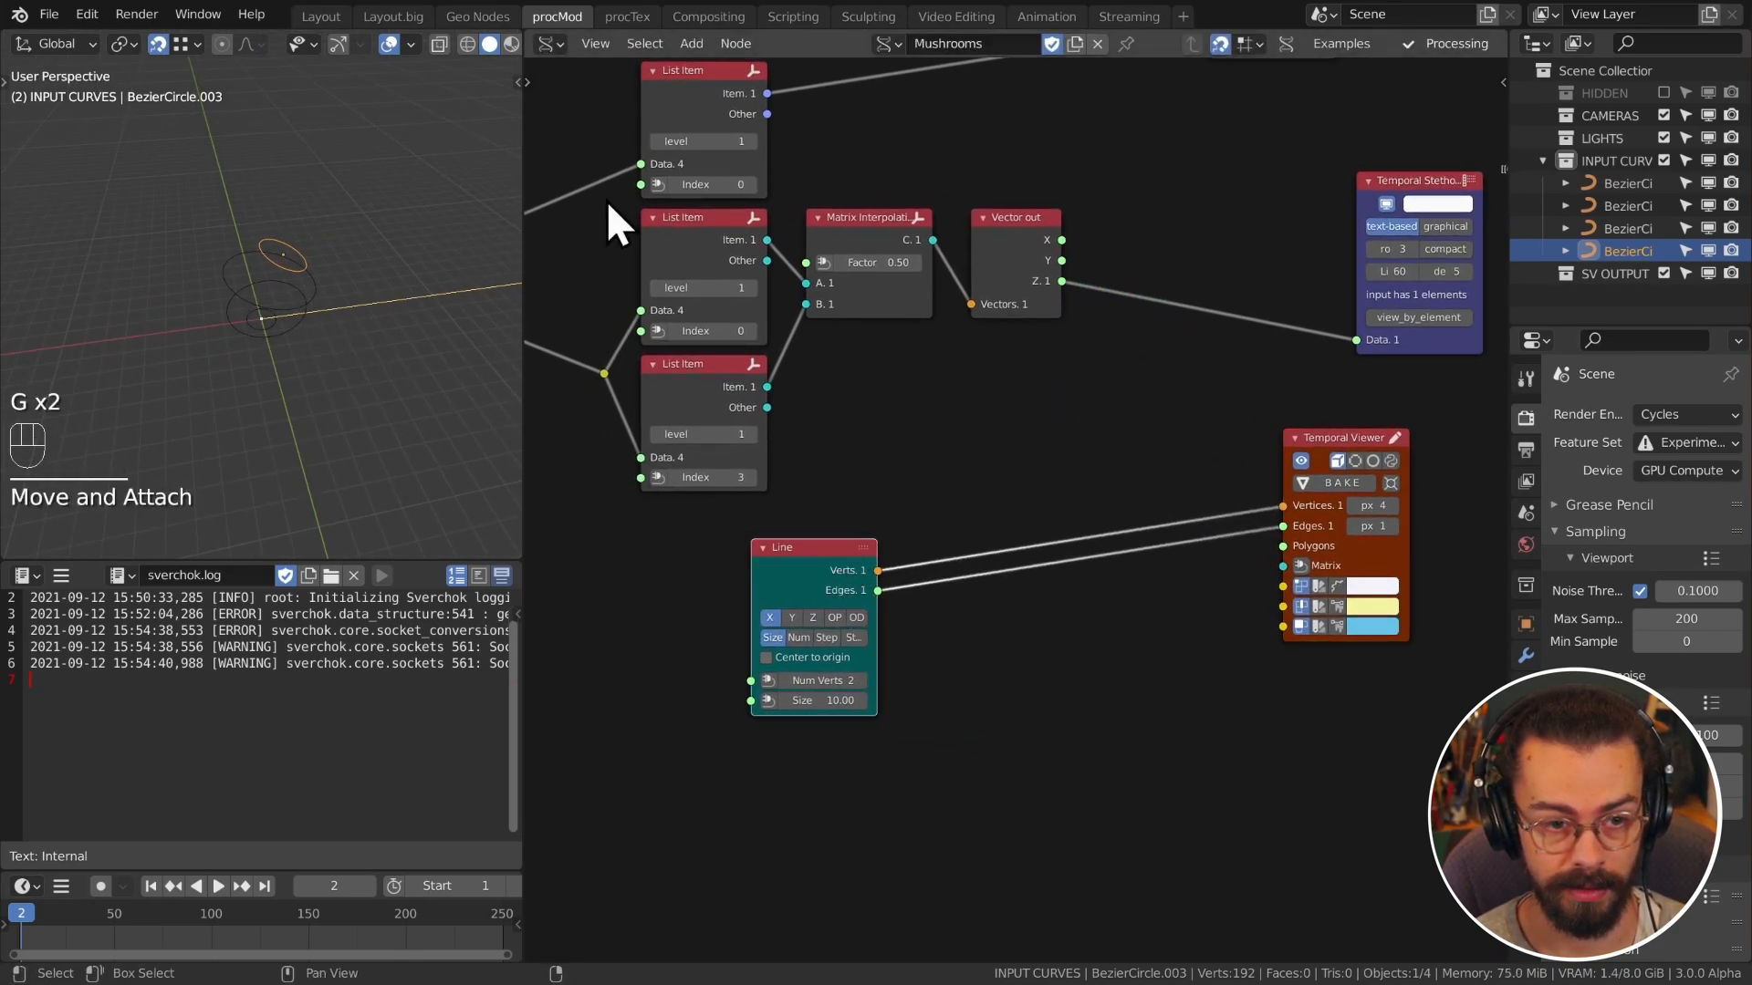
# Step: Preview the matrix List Item with Index 0 in the Temporal Viewer and cut the Line node's links to it
pyautogui.keyDown('ctrl'); pyautogui.keyDown('shift'); pyautogui.click(660, 221); pyautogui.keyUp('shift'); pyautogui.keyUp('ctrl')
pyautogui.moveTo(830, 201); pyautogui.dragTo(891, 117)
pyautogui.press('g')
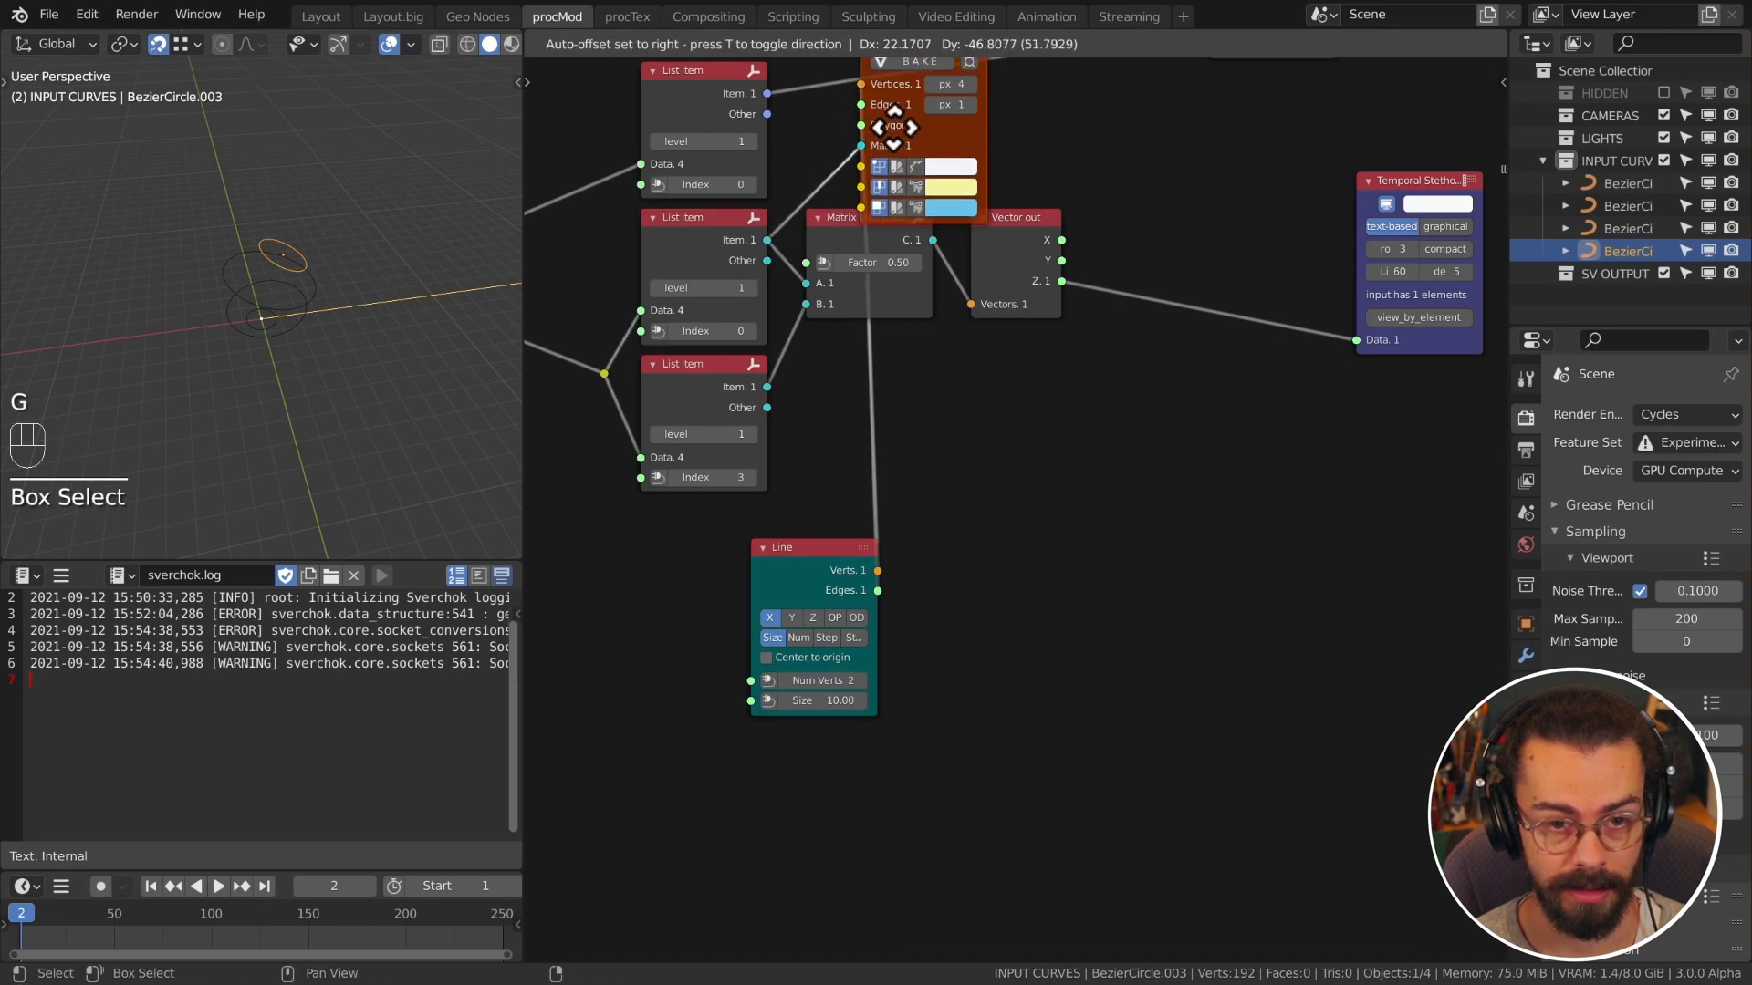
pyautogui.keyDown('ctrl'); pyautogui.moveTo(1125, 506); pyautogui.dragTo(1106, 461, button='right'); pyautogui.keyUp('ctrl')
pyautogui.moveTo(979, 503); pyautogui.dragTo(985, 471, button='middle')
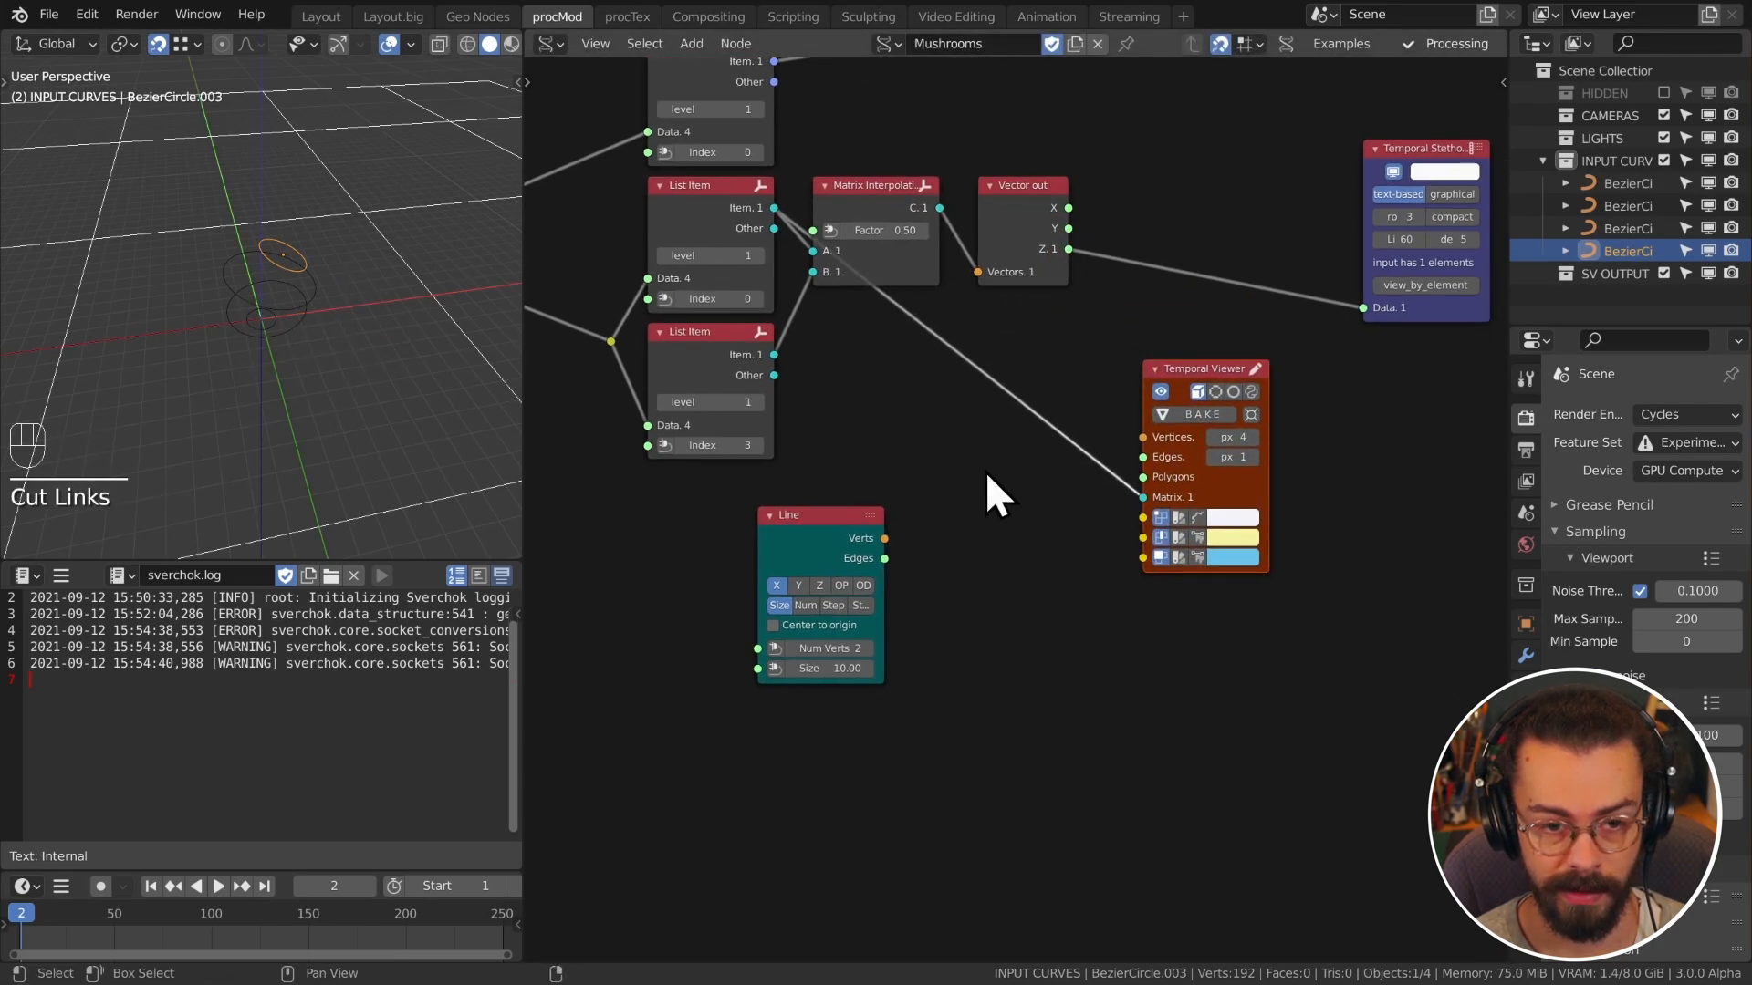
# Step: Add a Matrix Apply (verts) node that transforms the Line's vertices by the Index 0 List Item's matrix and feeds the Temporal Viewer
pyautogui.hotkey('shift', 'a')
pyautogui.moveTo(930, 359)
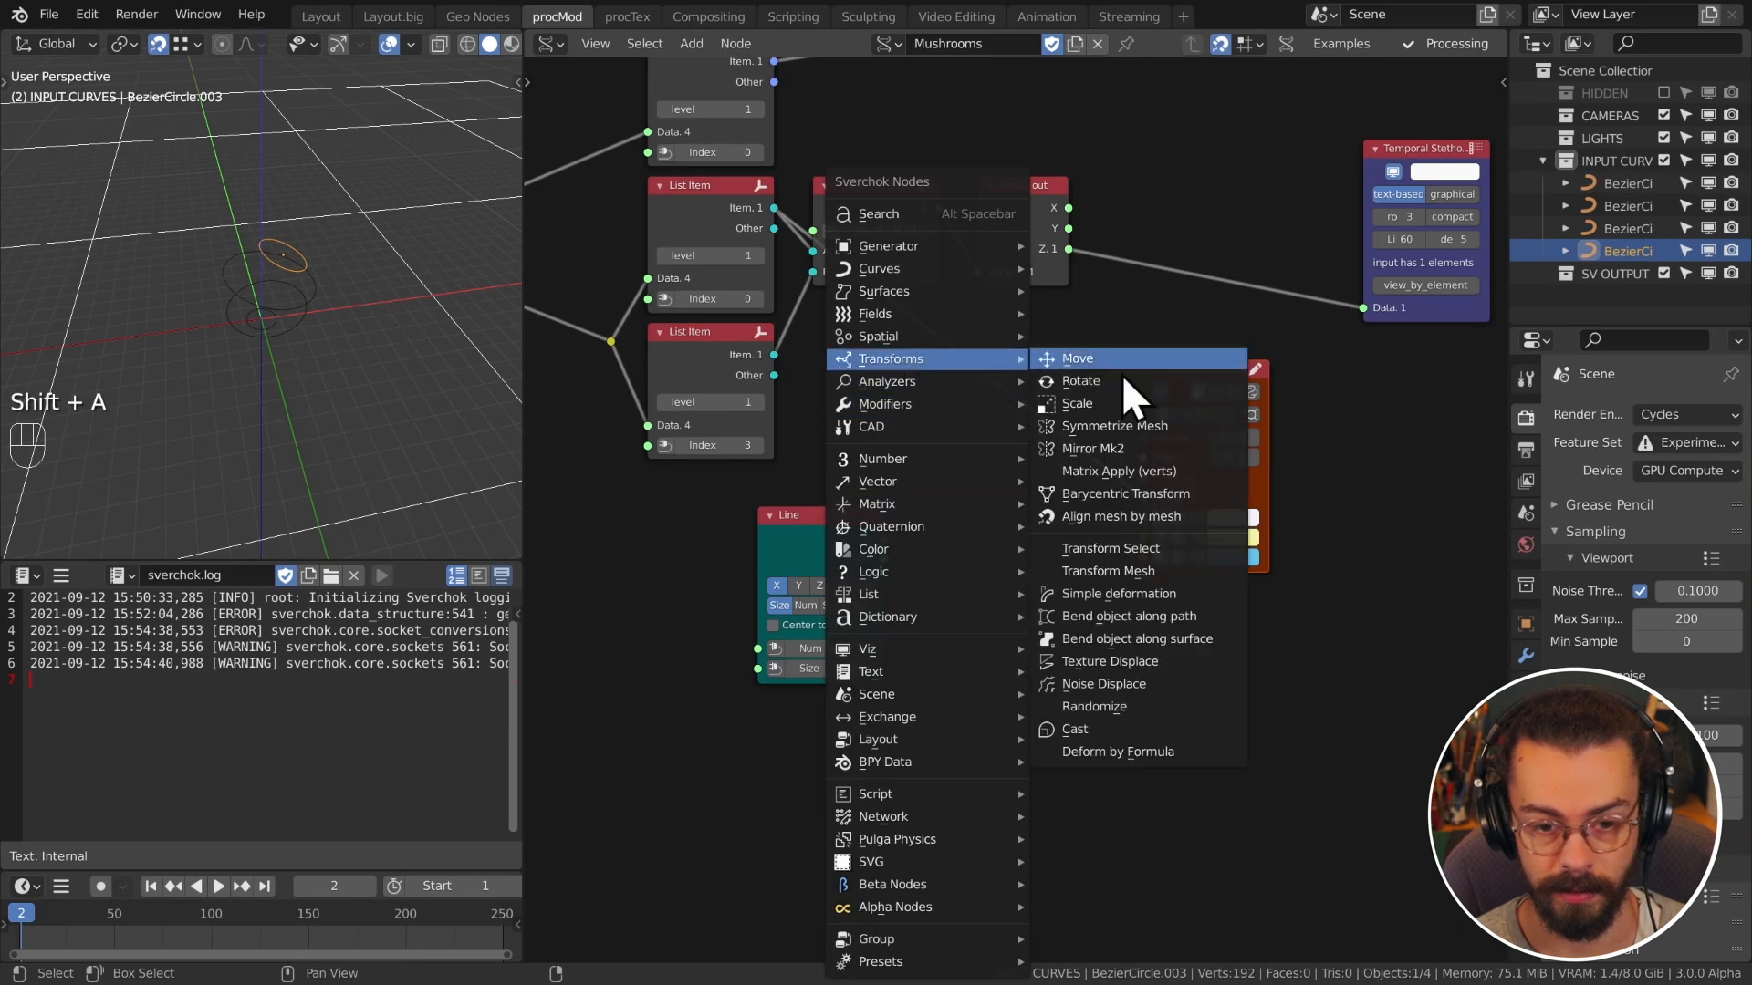
pyautogui.click(1118, 470)
pyautogui.click(935, 425)
pyautogui.moveTo(884, 538); pyautogui.dragTo(1139, 436)
# Step: Test-move the base Bezier circle during timeline playback, set the Line node's direction to Z, and view the scene from the front
pyautogui.moveTo(389, 353); pyautogui.dragTo(276, 338, button='middle')
pyautogui.click(277, 338)
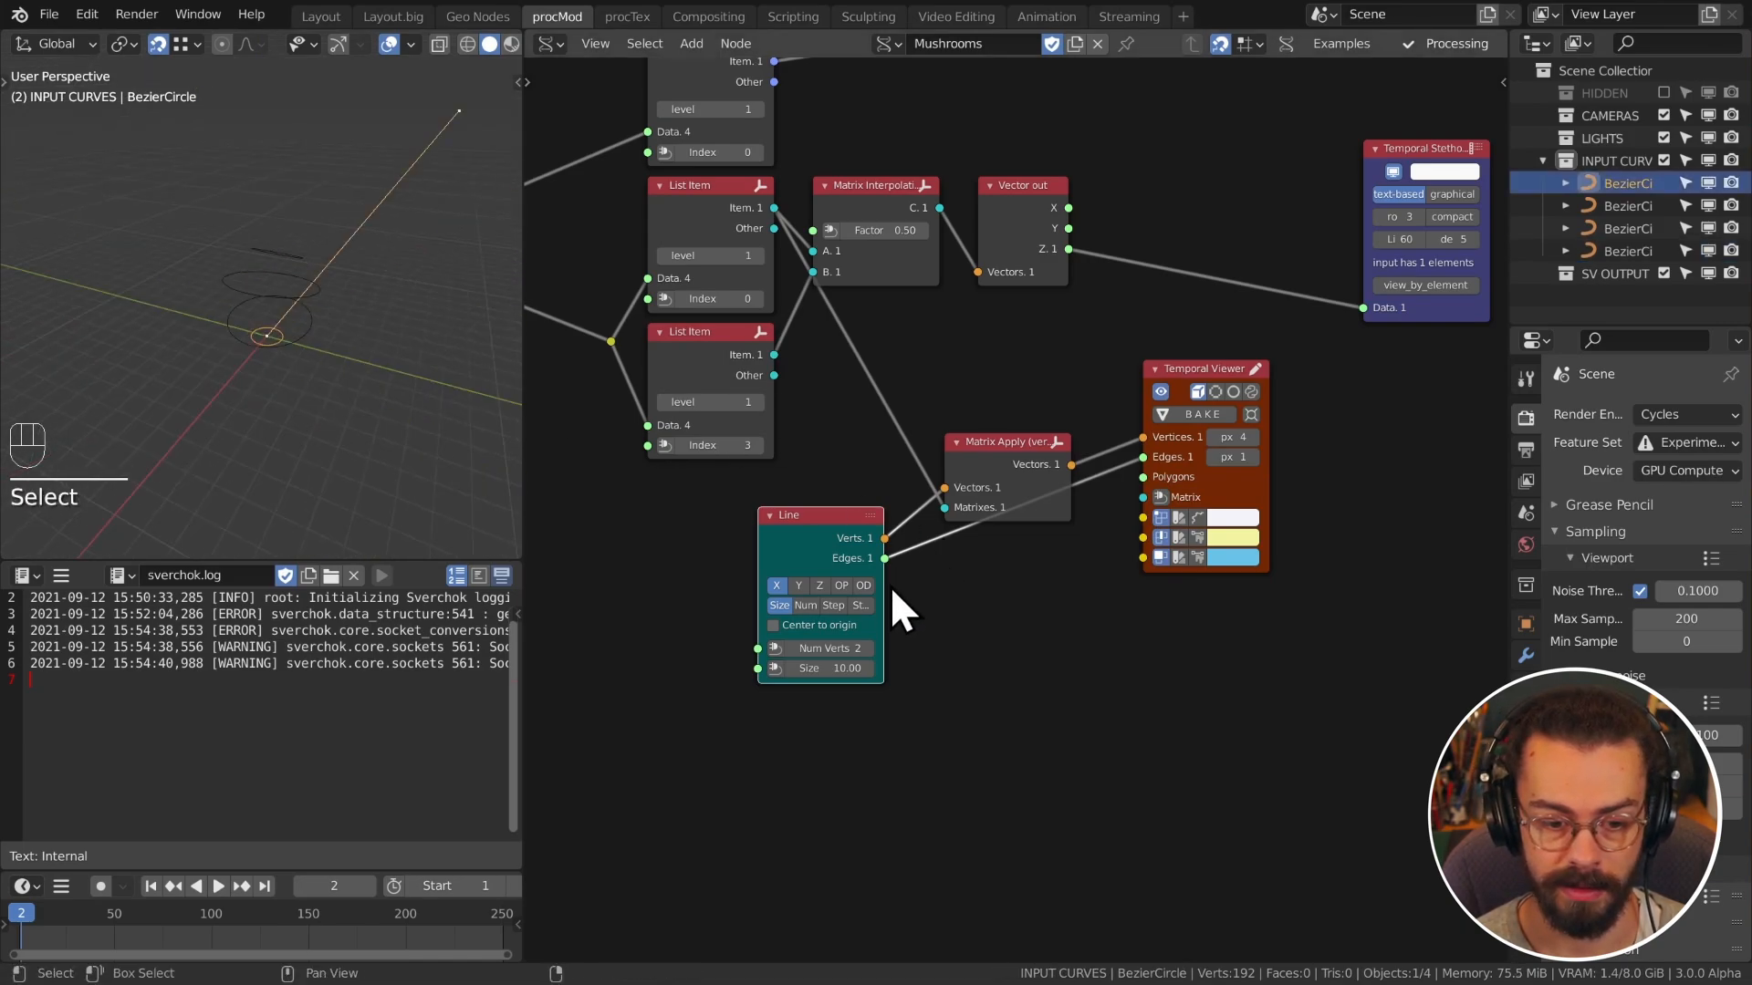
pyautogui.hotkey('shift', 'space')
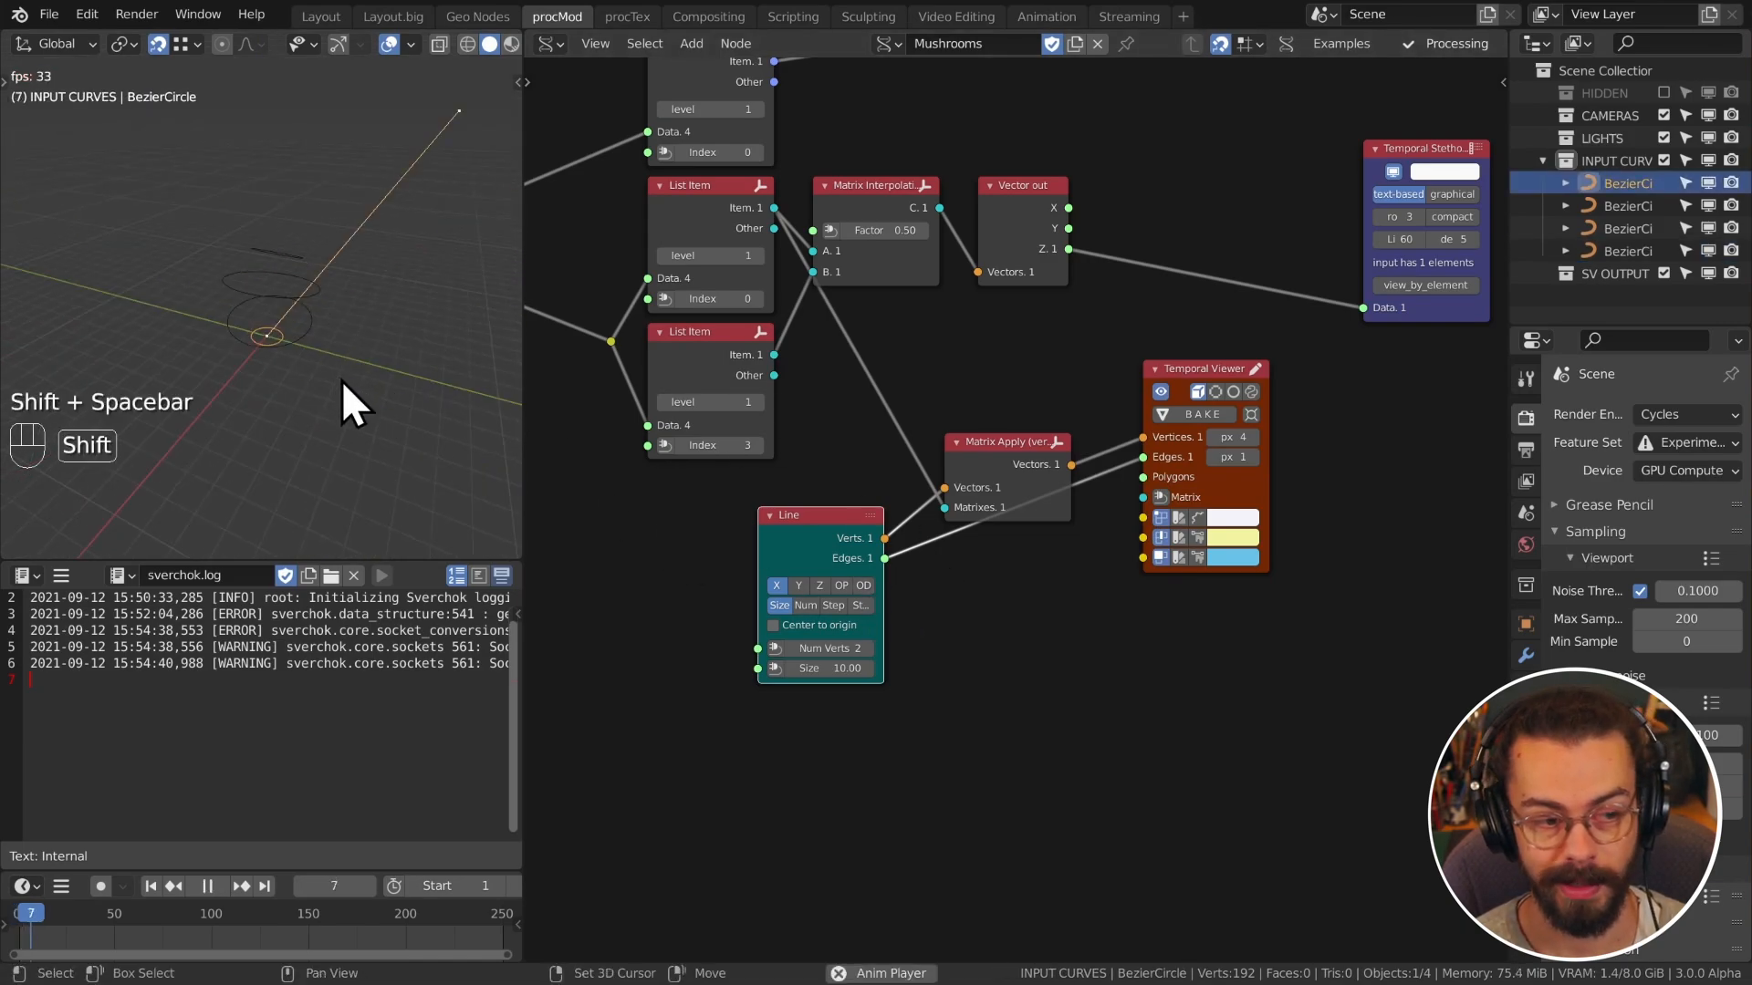
pyautogui.press('g')
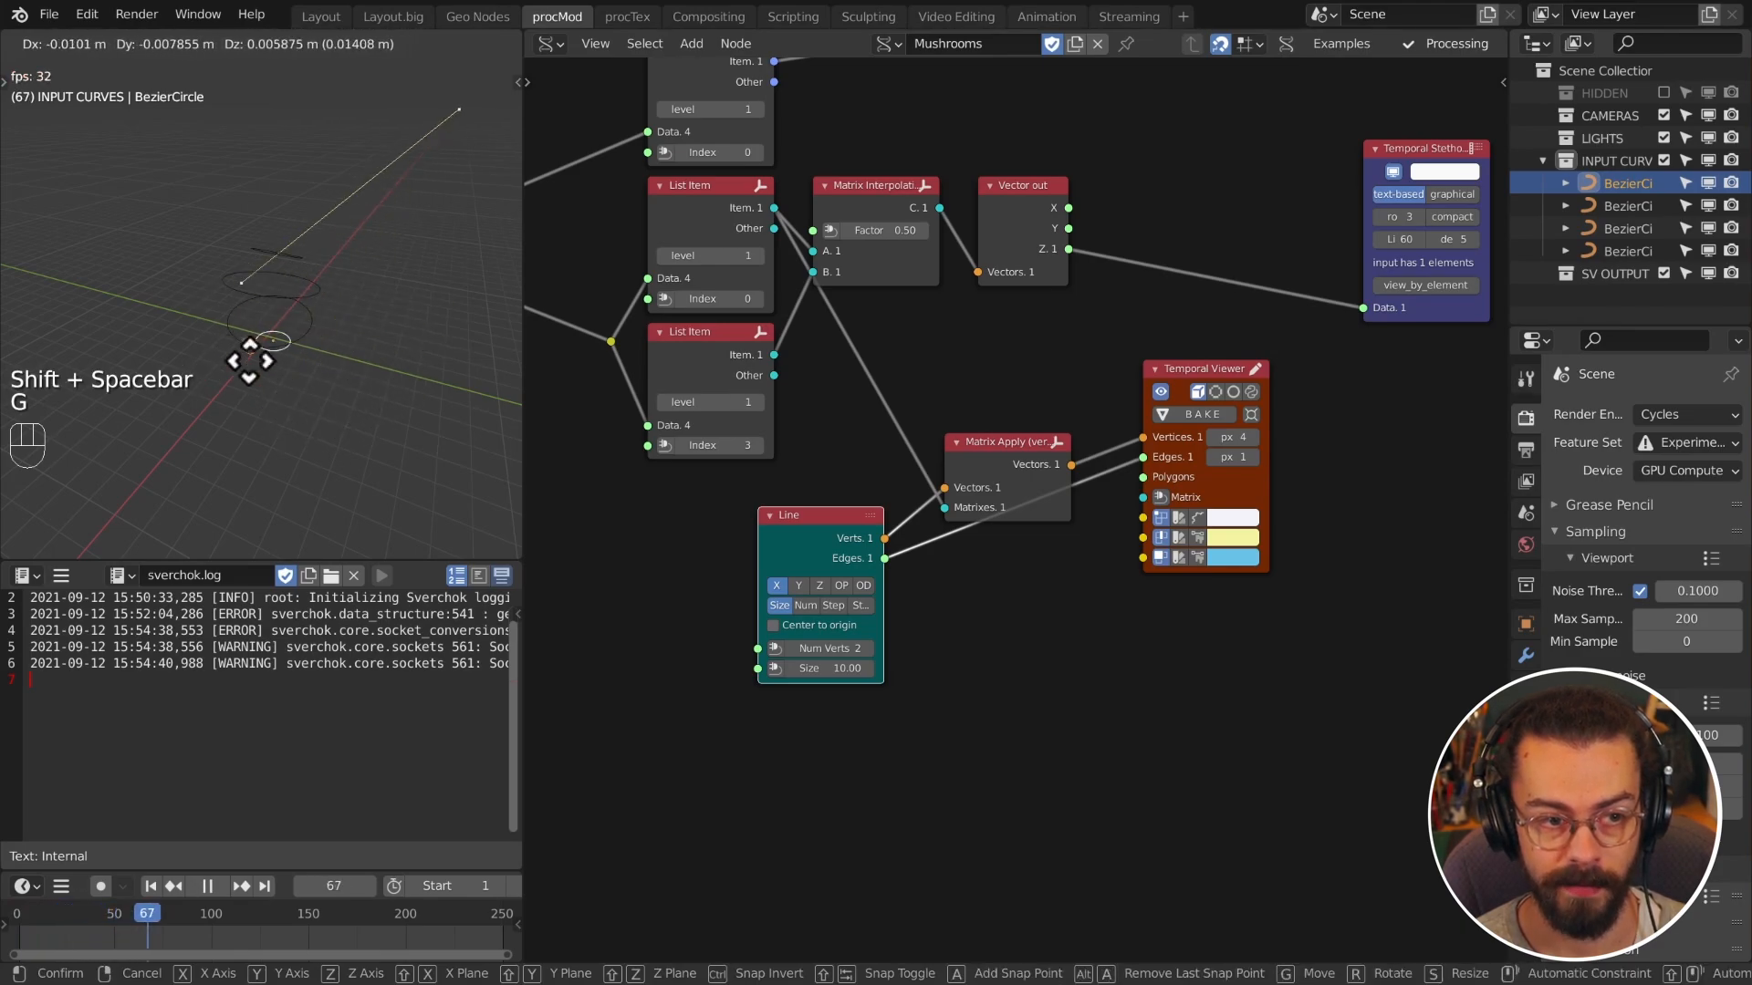
pyautogui.rightClick(418, 395)
pyautogui.hotkey('shift', 'space')
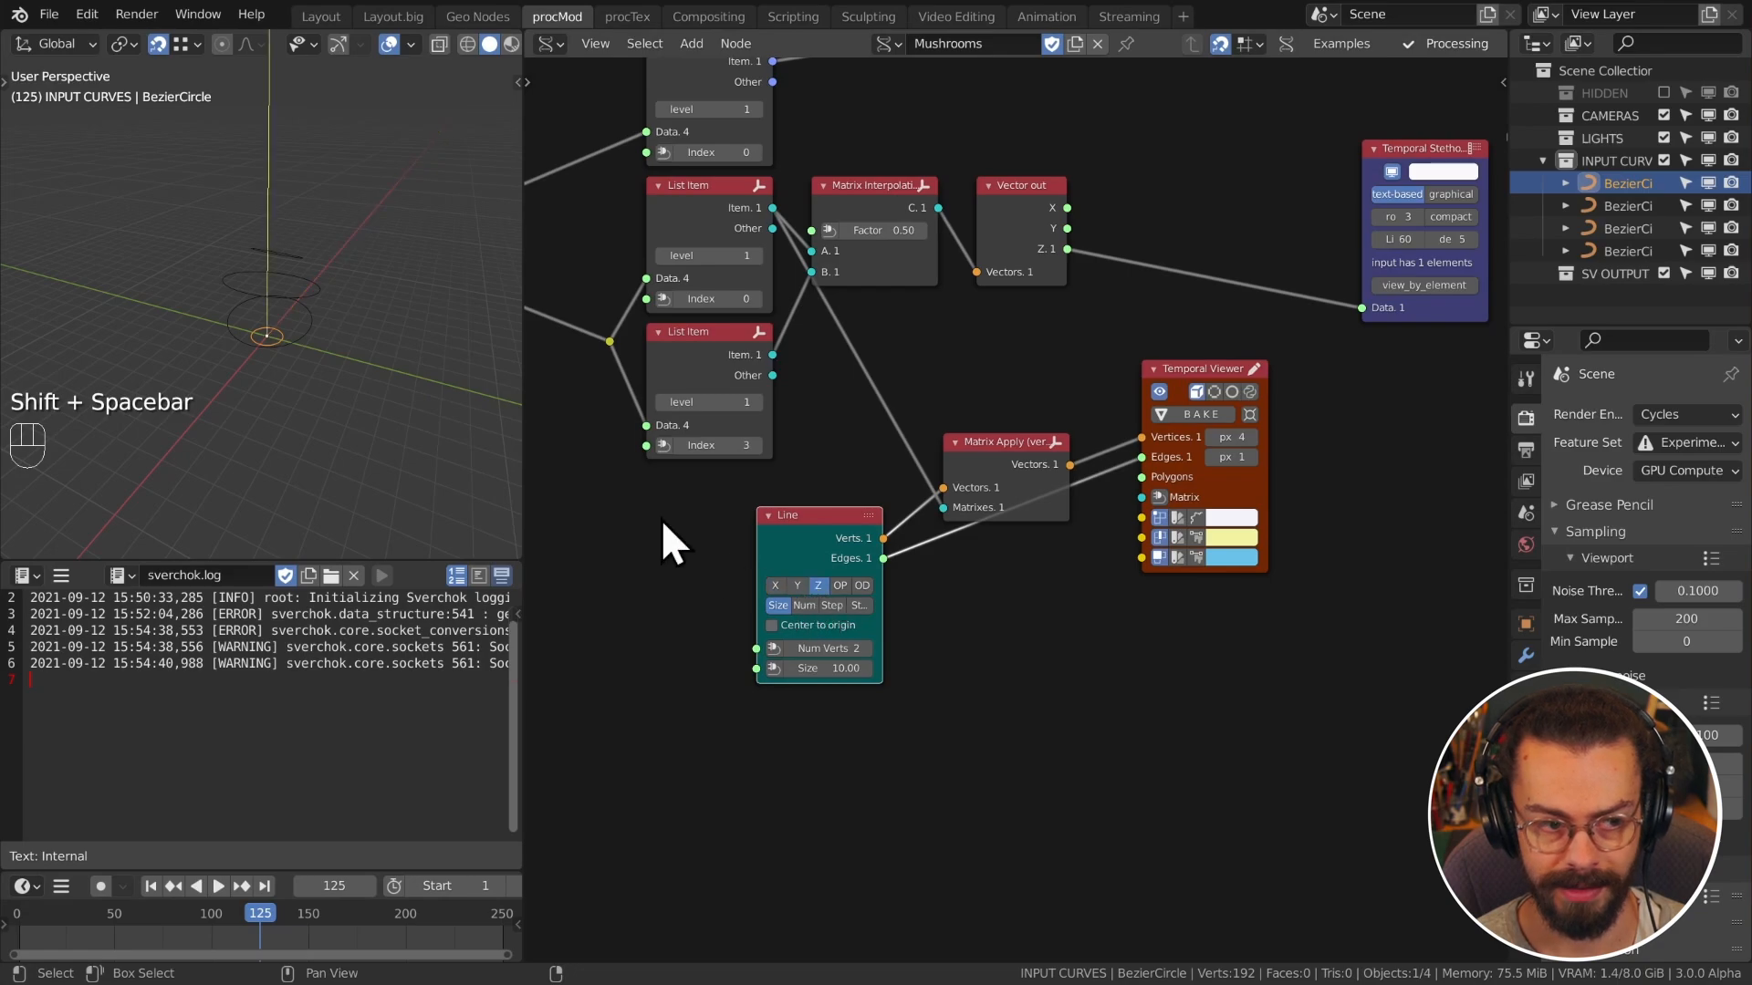
pyautogui.press('KP_1')
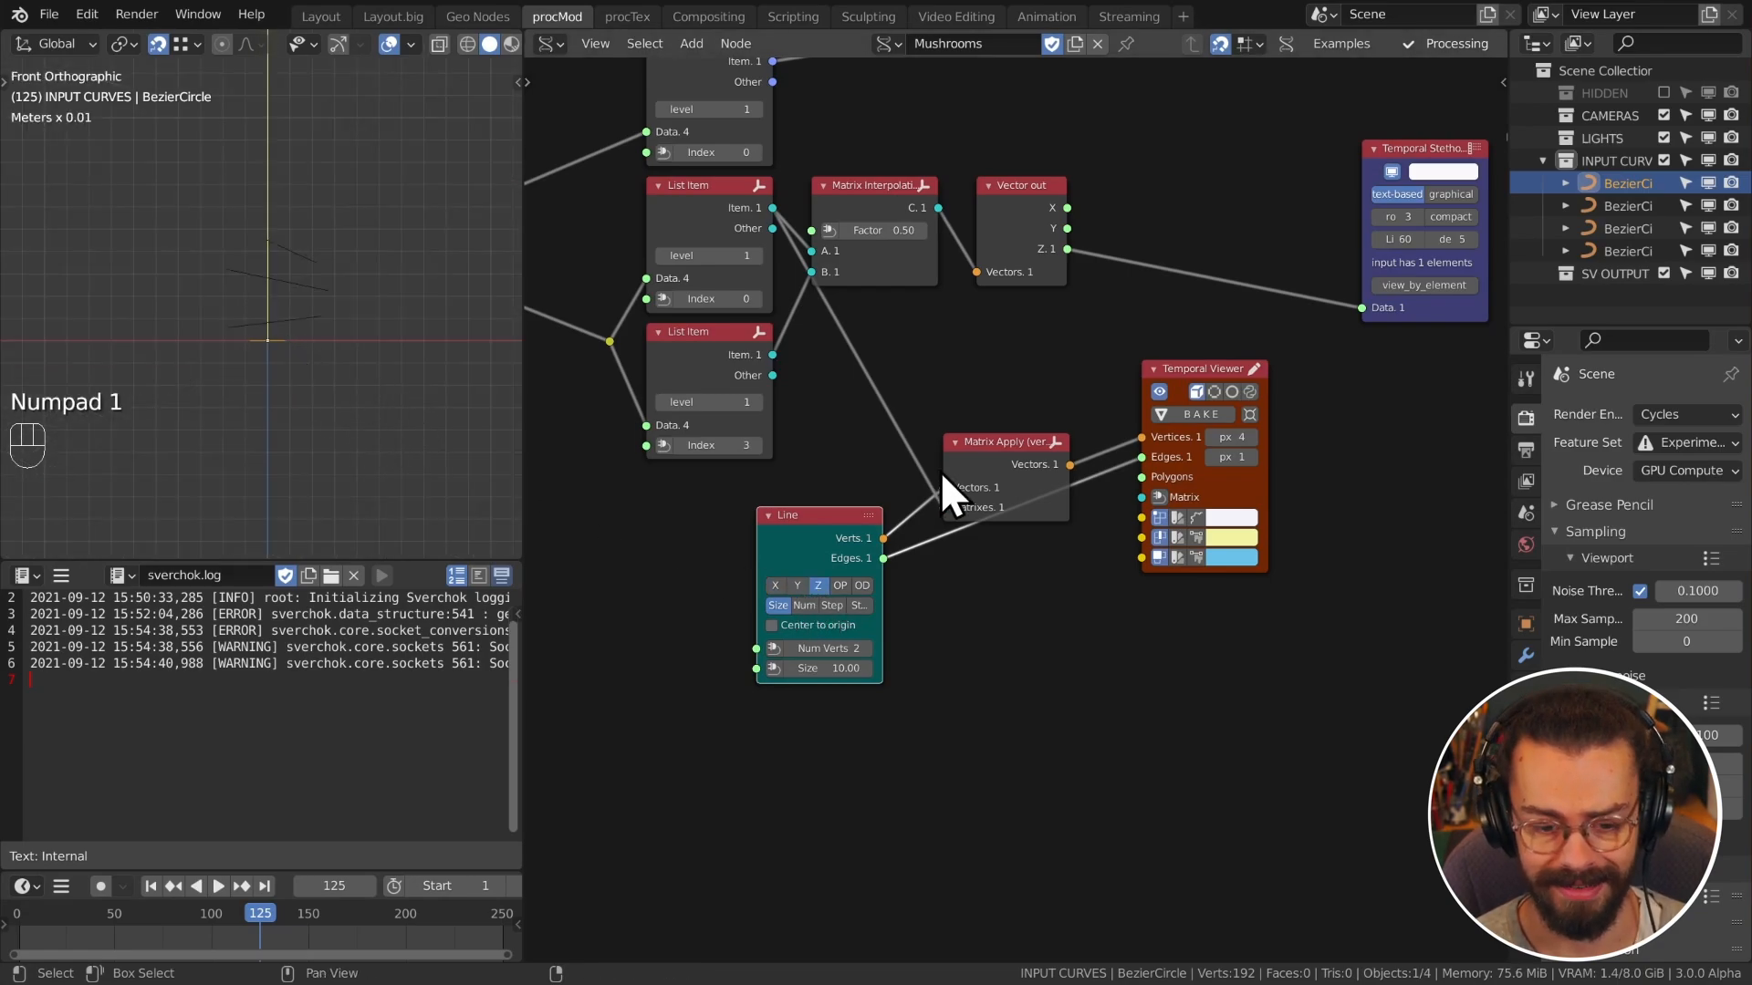
# Step: Move the Line and Matrix Apply nodes farther along the chain and link Vector out's Z to the Line's Size
pyautogui.scroll(2, 940, 471)
pyautogui.moveTo(724, 422); pyautogui.dragTo(1310, 766)
pyautogui.press('g')
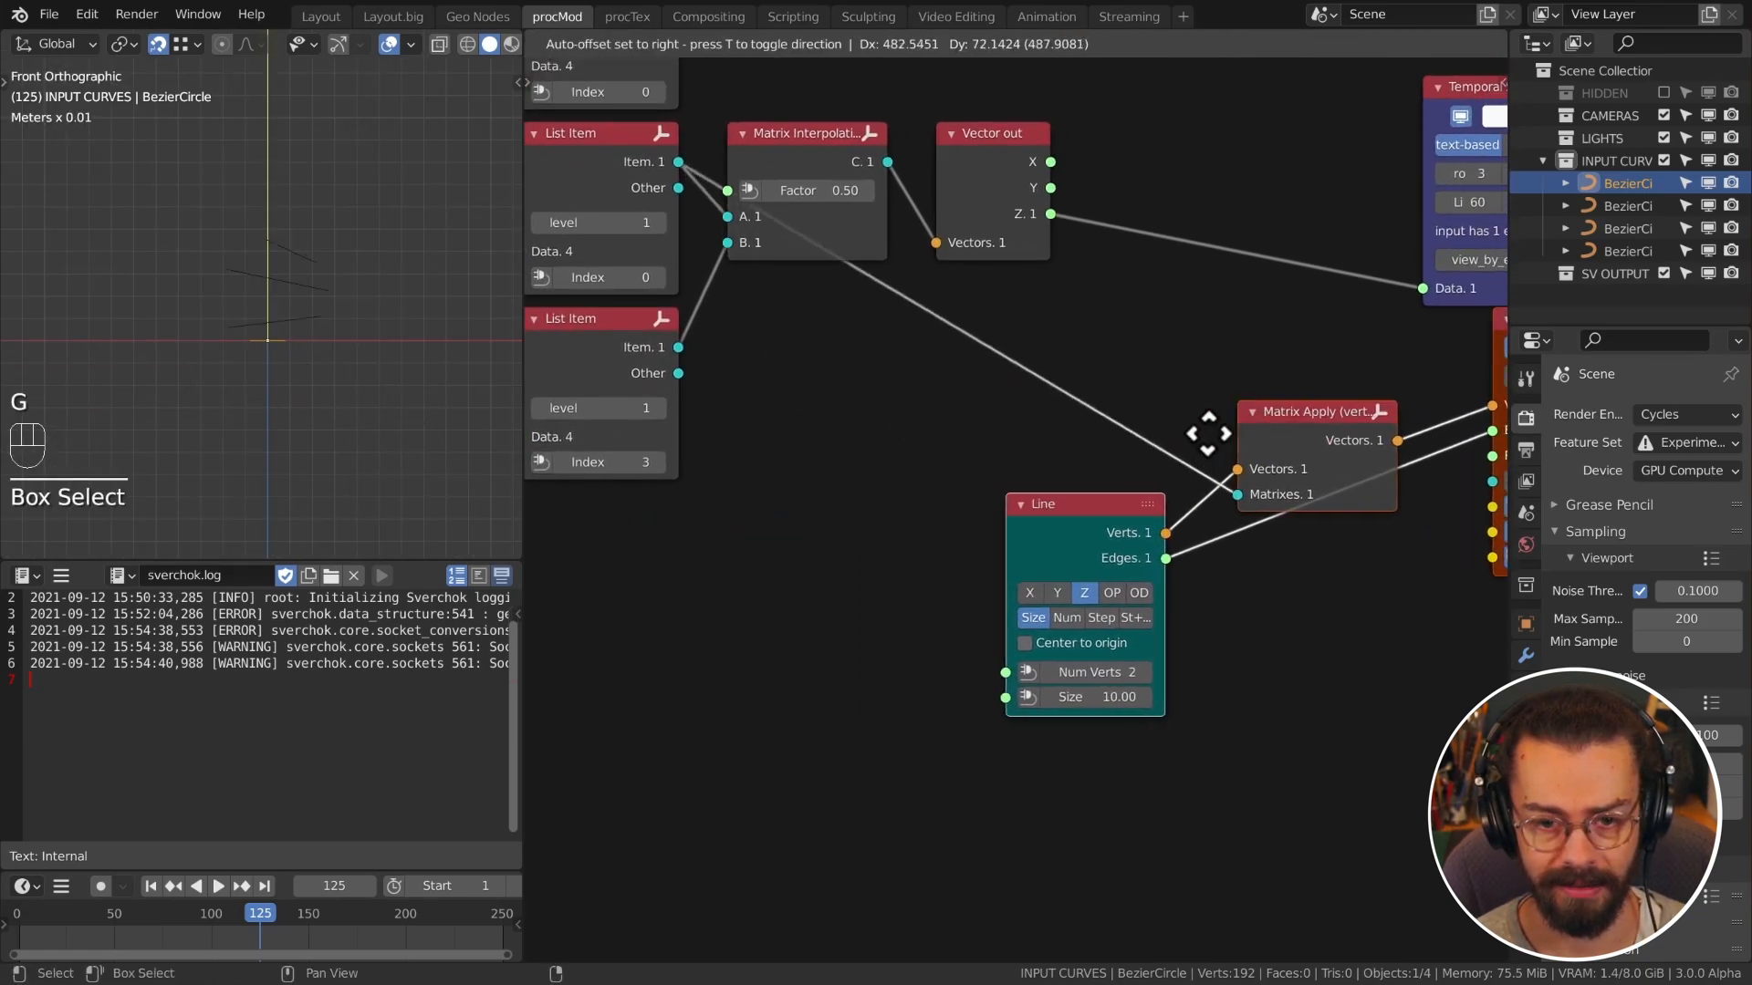
pyautogui.click(1229, 367)
pyautogui.moveTo(1229, 368); pyautogui.dragTo(1107, 526, button='middle')
pyautogui.press('g')
pyautogui.click(1141, 438)
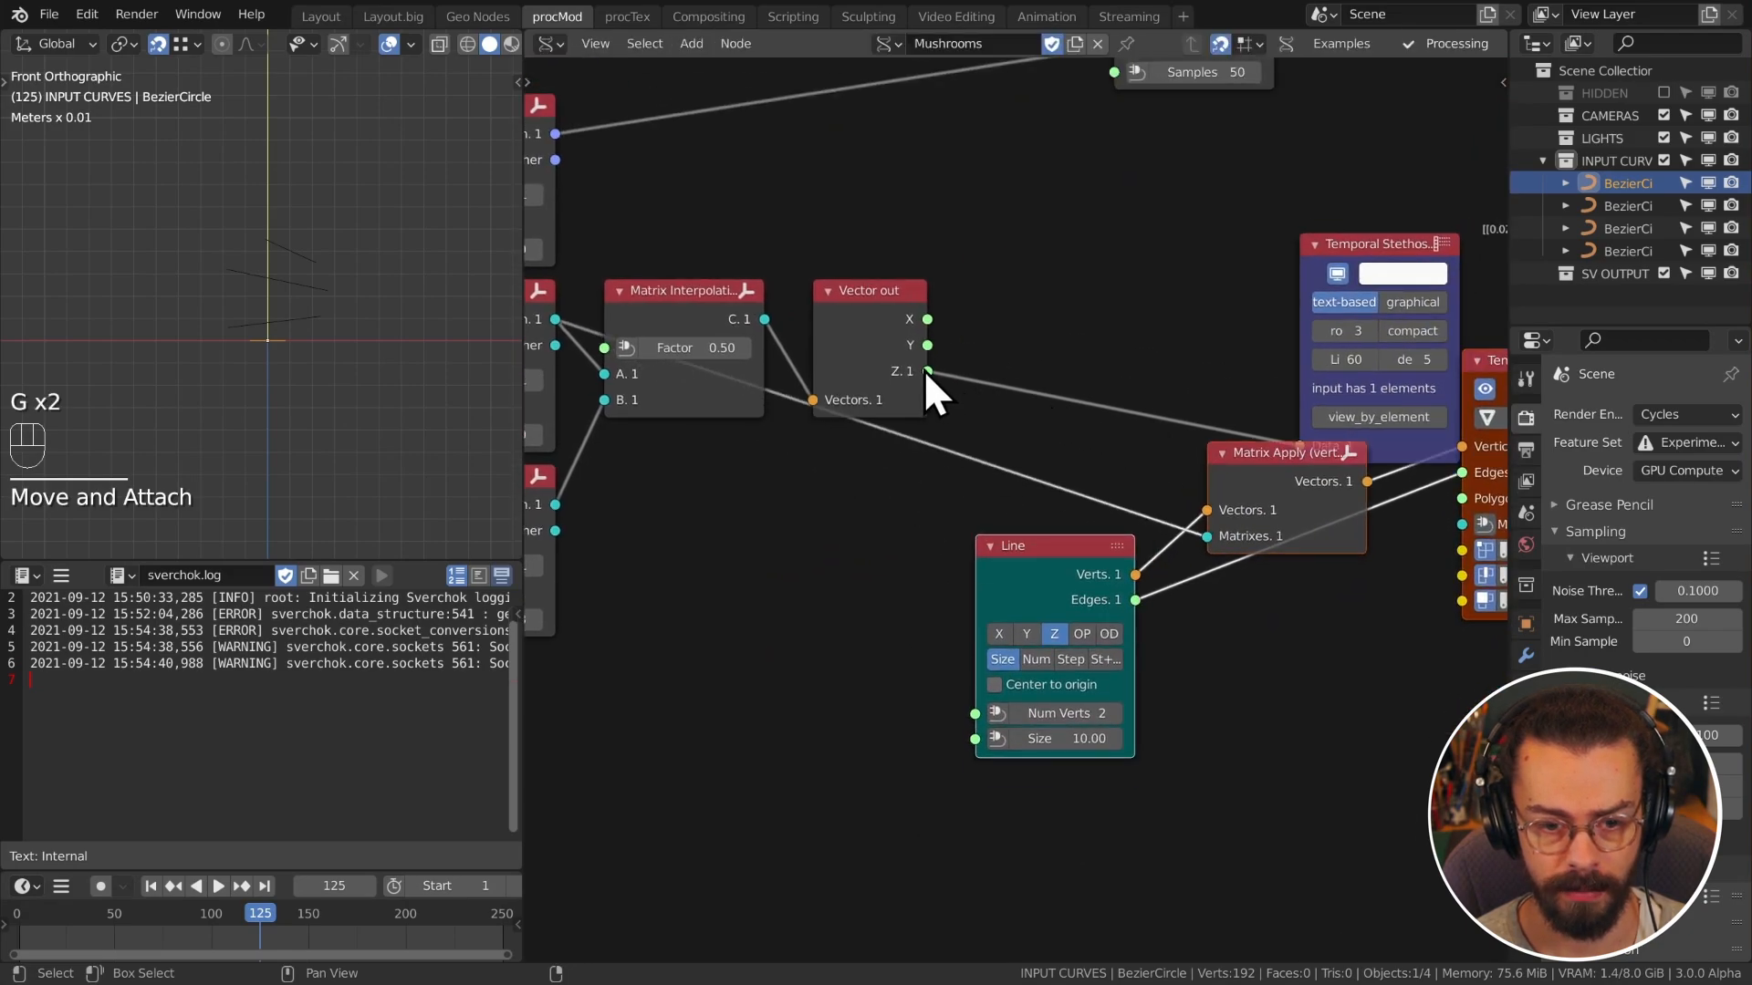
pyautogui.moveTo(925, 371); pyautogui.dragTo(987, 356)
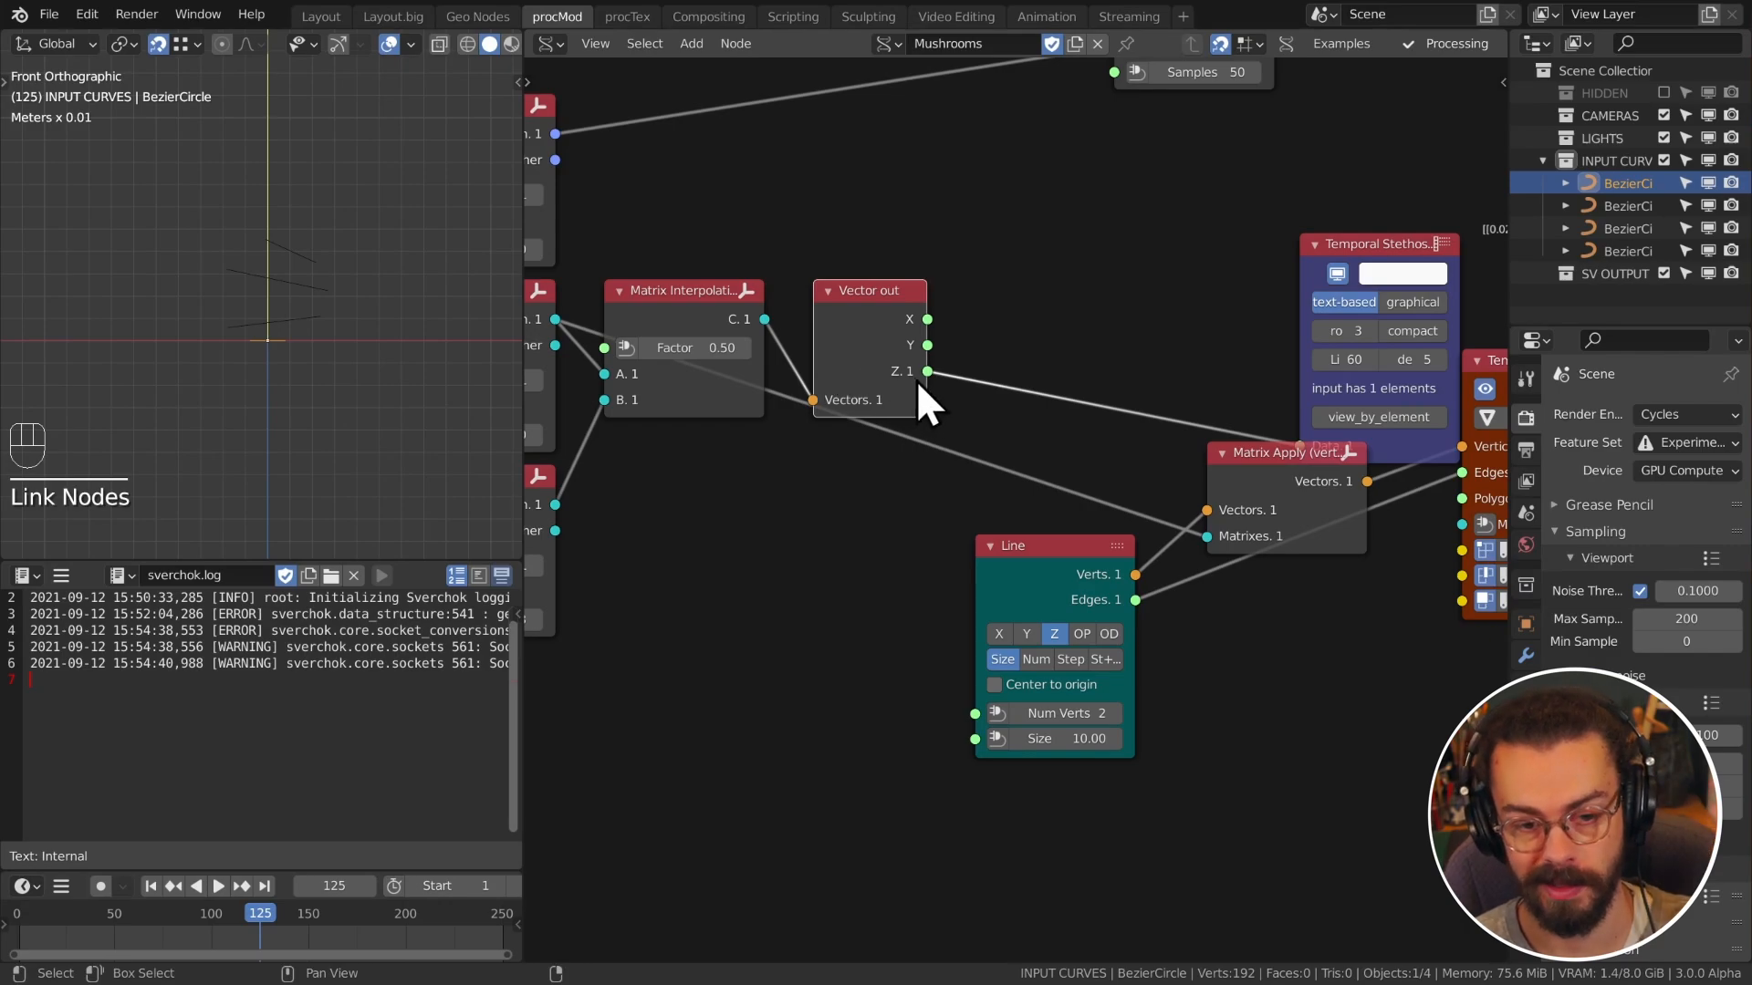
pyautogui.moveTo(928, 371); pyautogui.dragTo(983, 739)
# Step: Delete the Temporal Stethoscope and line up the Line and Matrix Apply nodes in a row after Vector out
pyautogui.moveTo(1141, 356); pyautogui.dragTo(831, 427, button='middle')
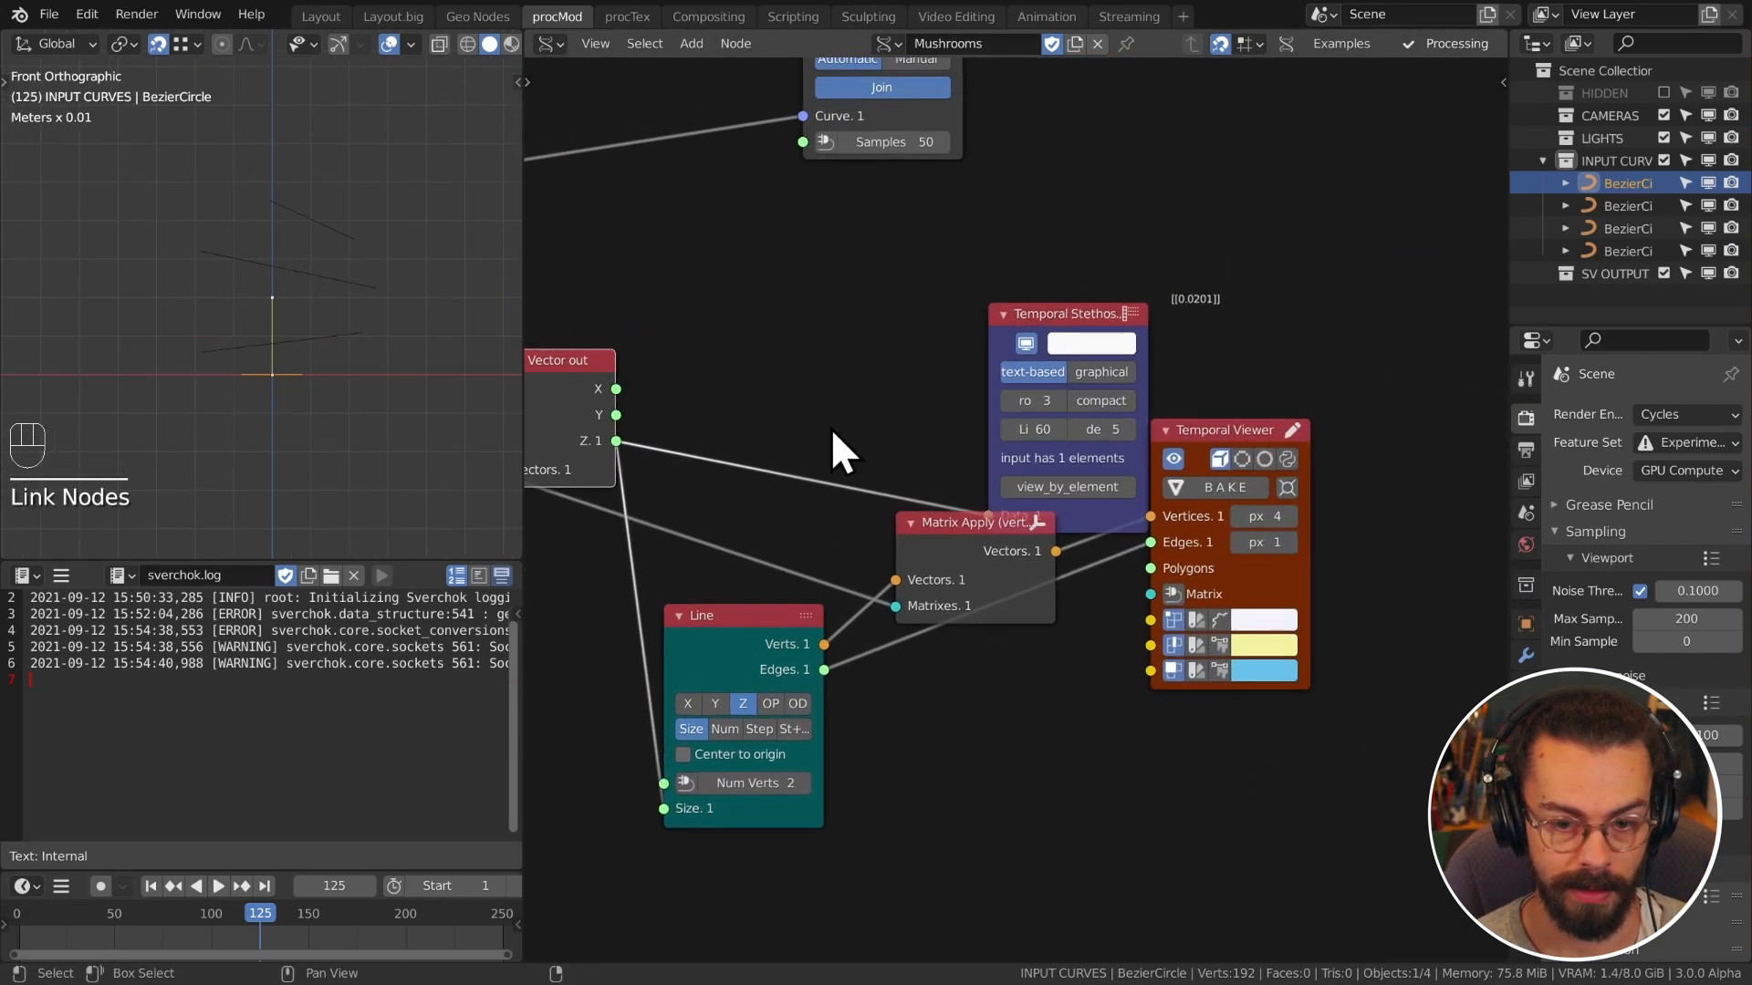
pyautogui.click(1062, 309)
pyautogui.press('x')
pyautogui.moveTo(878, 511); pyautogui.dragTo(759, 679)
pyautogui.press('g')
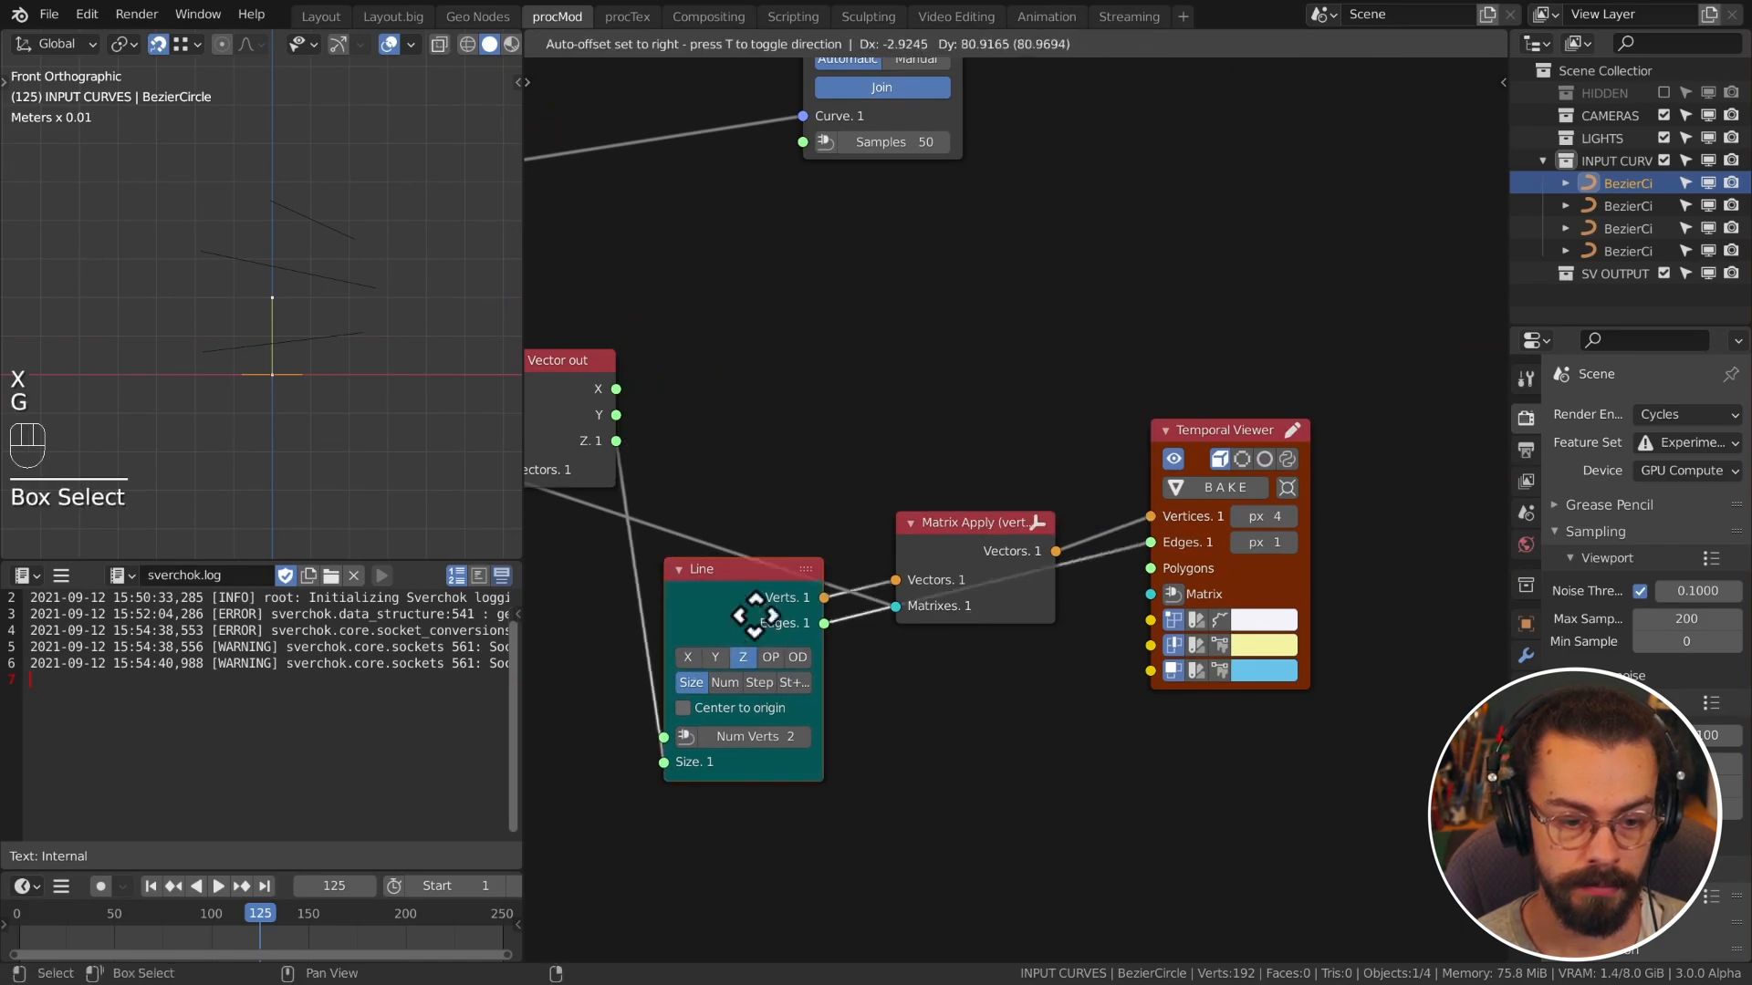
pyautogui.click(753, 446)
pyautogui.moveTo(867, 474); pyautogui.dragTo(1019, 556)
pyautogui.press('g')
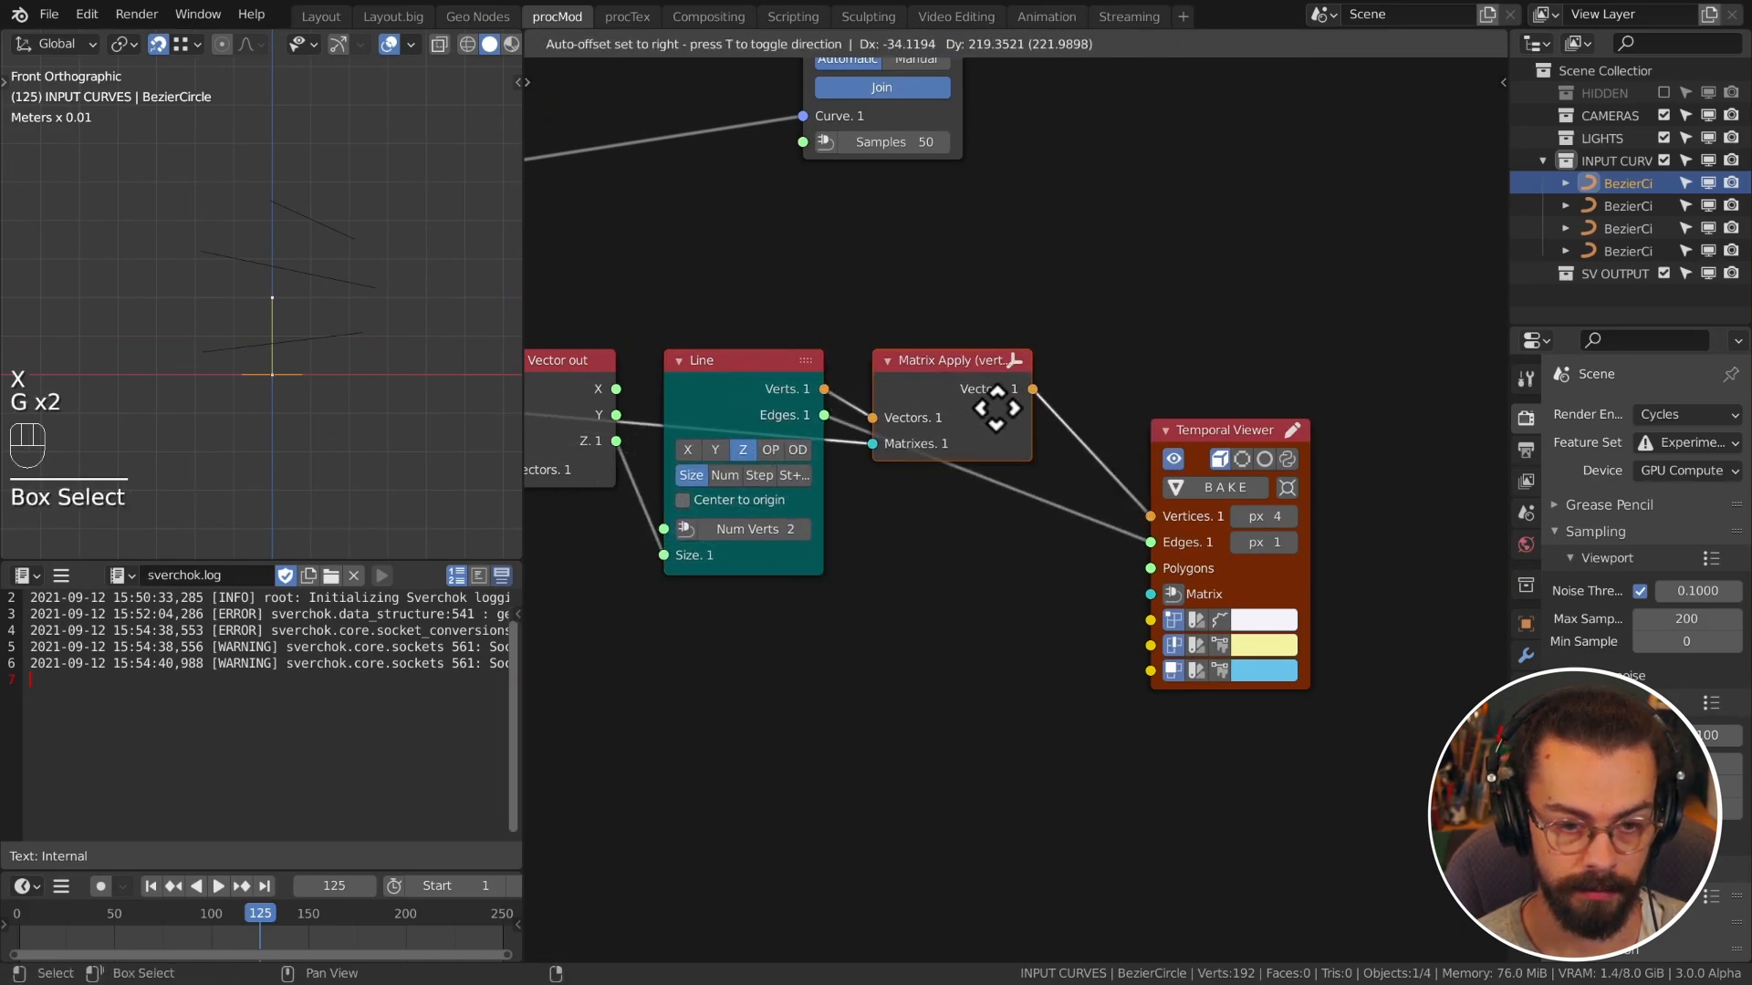
pyautogui.click(997, 407)
# Step: Cut the link from the Line's Edges output to the Temporal Viewer so only its vertices are previewed
pyautogui.moveTo(847, 418); pyautogui.dragTo(1173, 415, button='middle')
pyautogui.scroll(-2, 1268, 418)
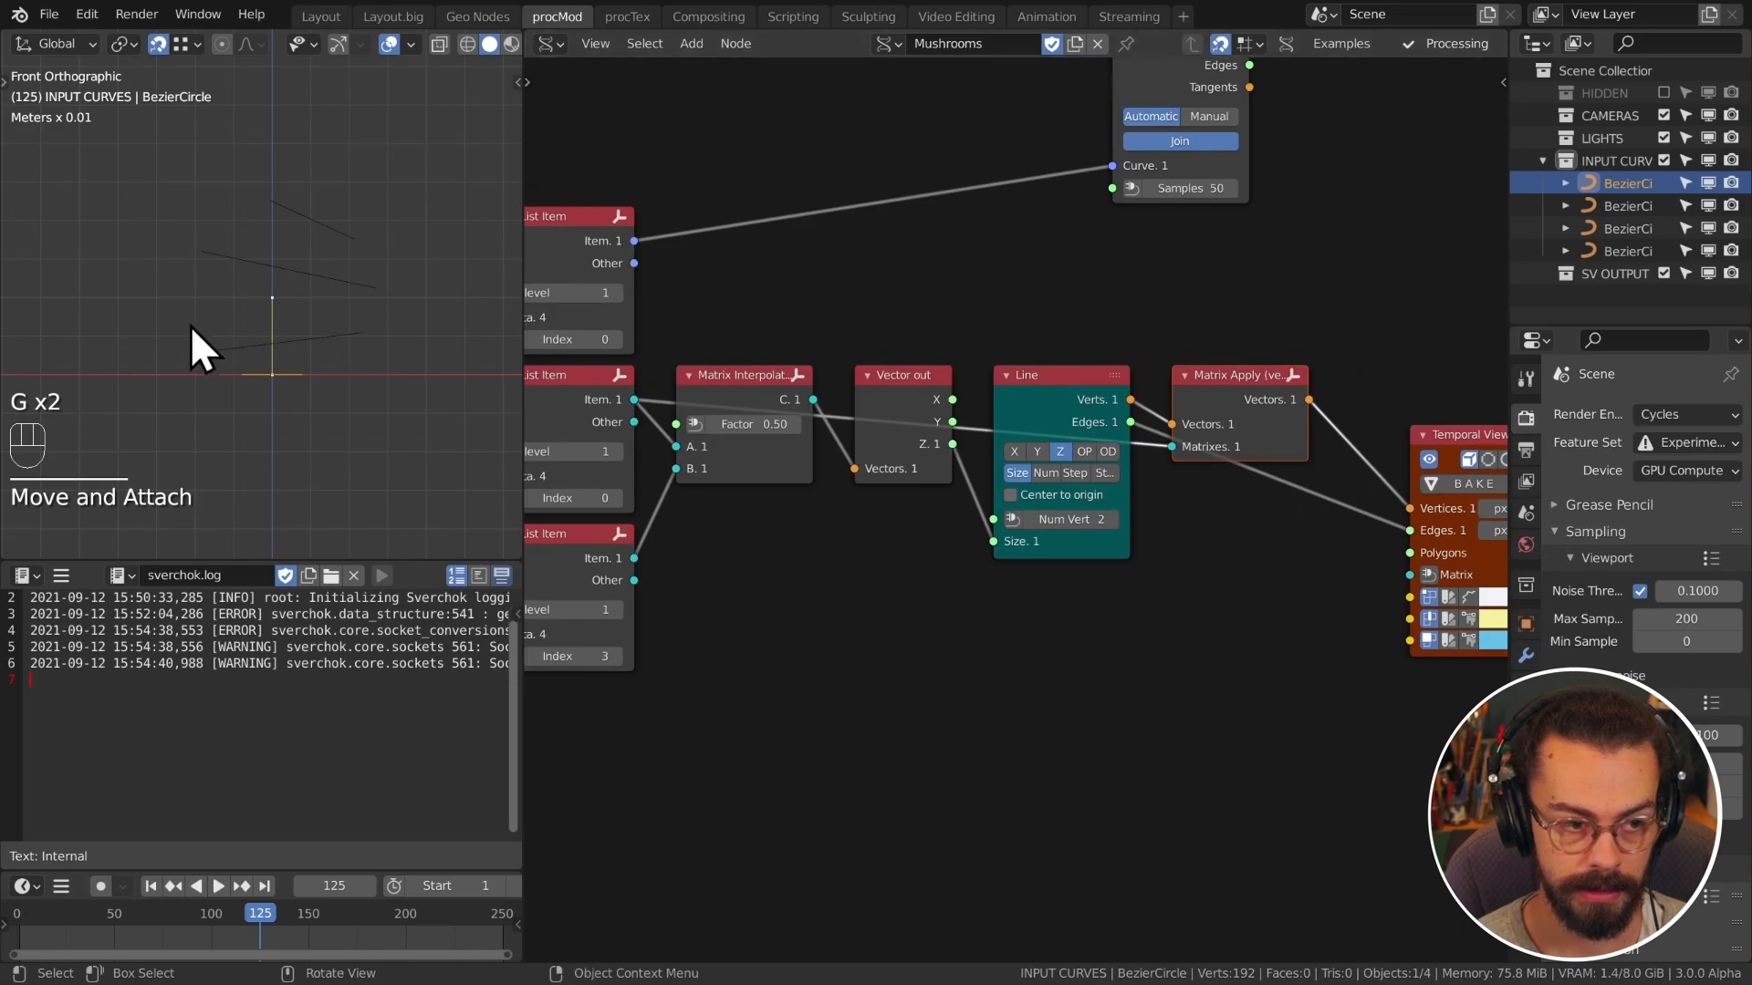
pyautogui.moveTo(1247, 498); pyautogui.dragTo(1106, 524, button='middle')
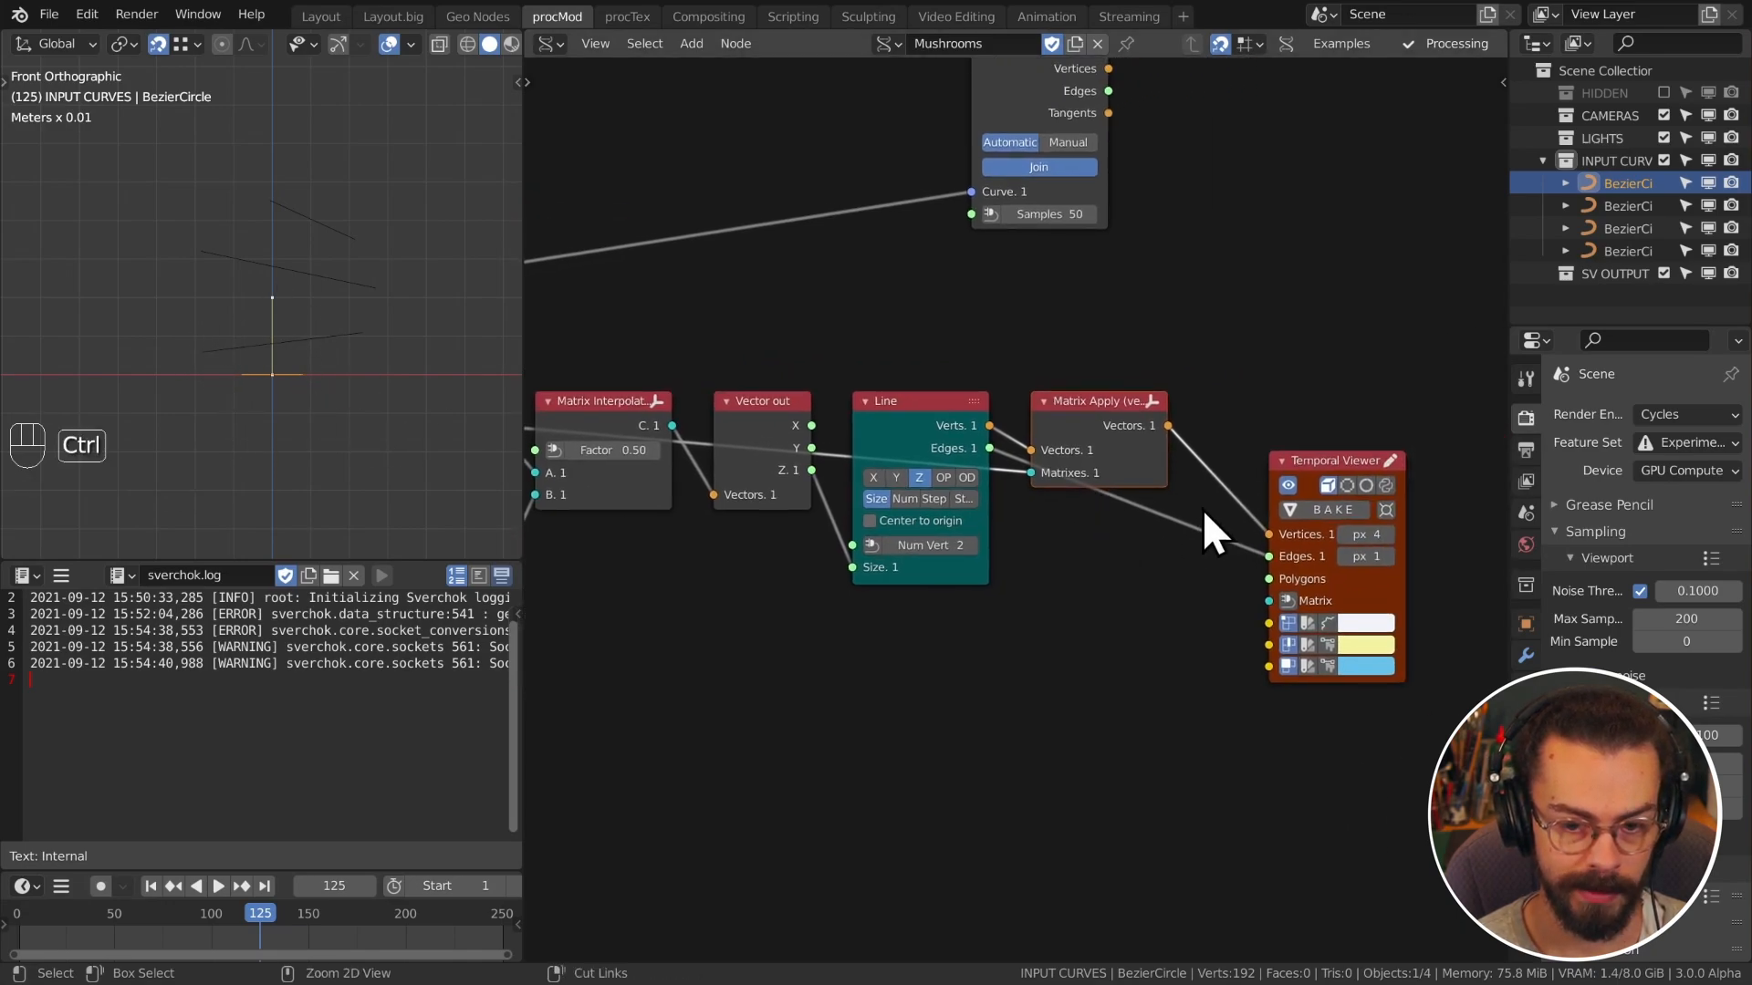
pyautogui.keyDown('ctrl'); pyautogui.moveTo(1202, 512); pyautogui.dragTo(1159, 613, button='right'); pyautogui.keyUp('ctrl')
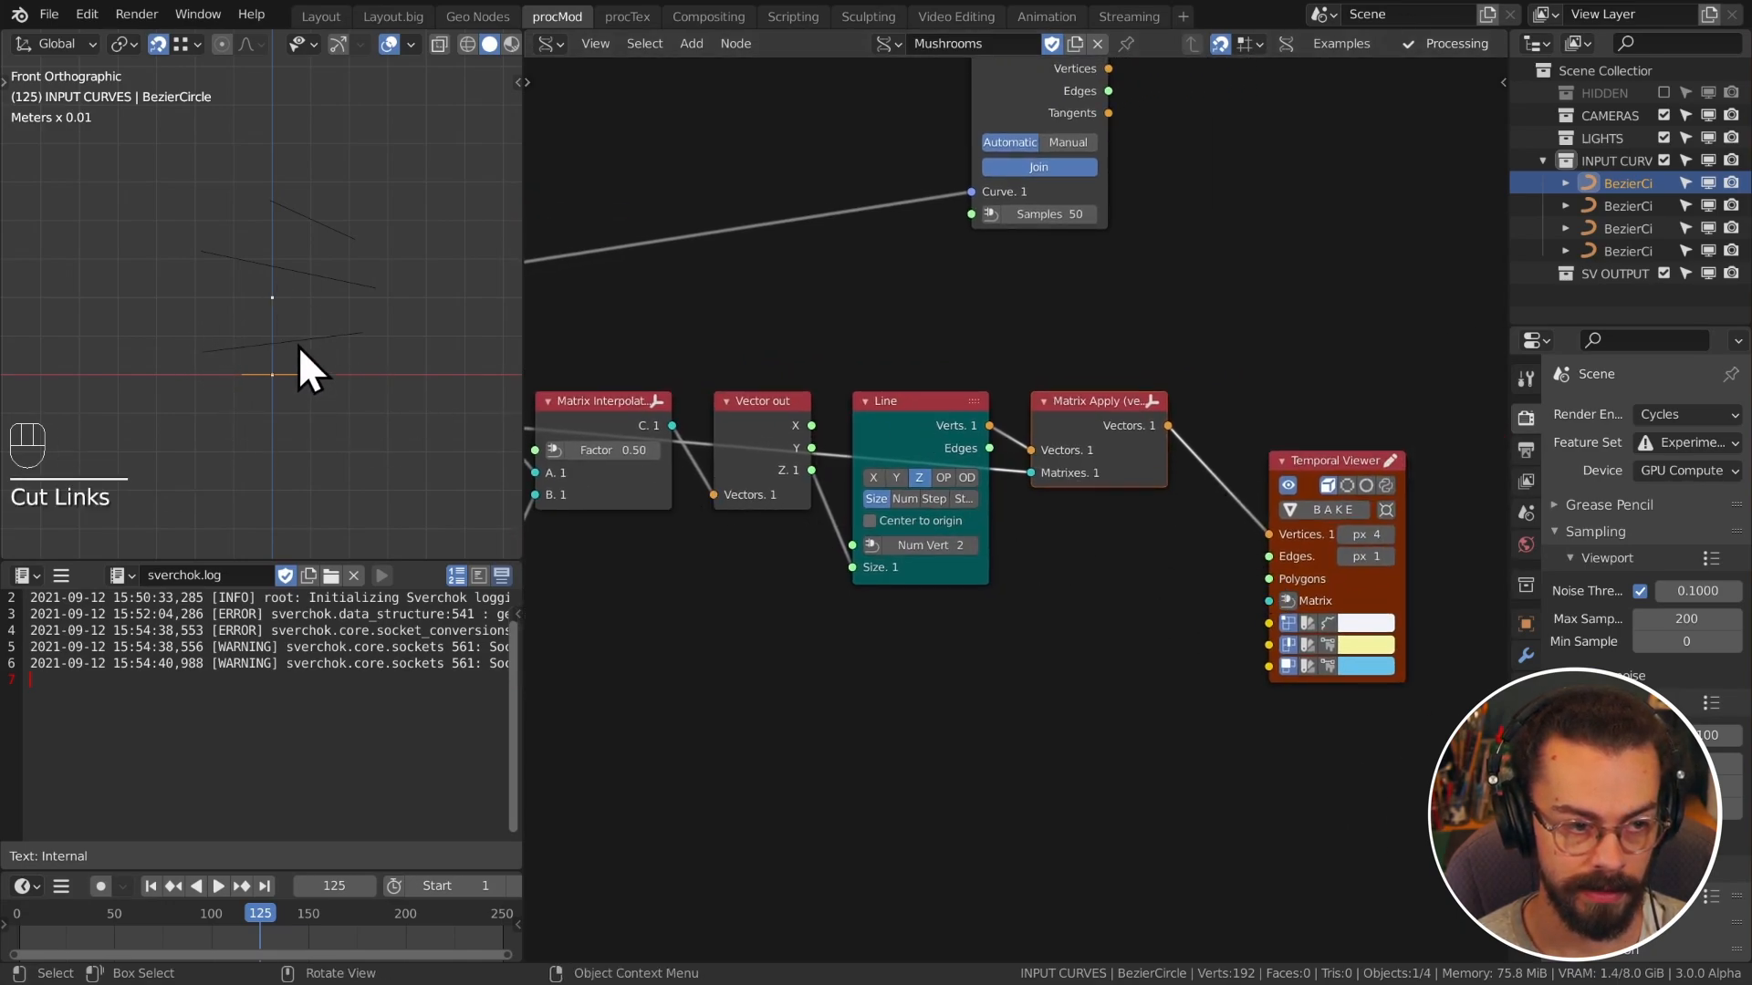
# Step: Insert a List Join node into the link between Matrix Apply and the Temporal Viewer
pyautogui.moveTo(857, 504); pyautogui.dragTo(1048, 469, button='middle')
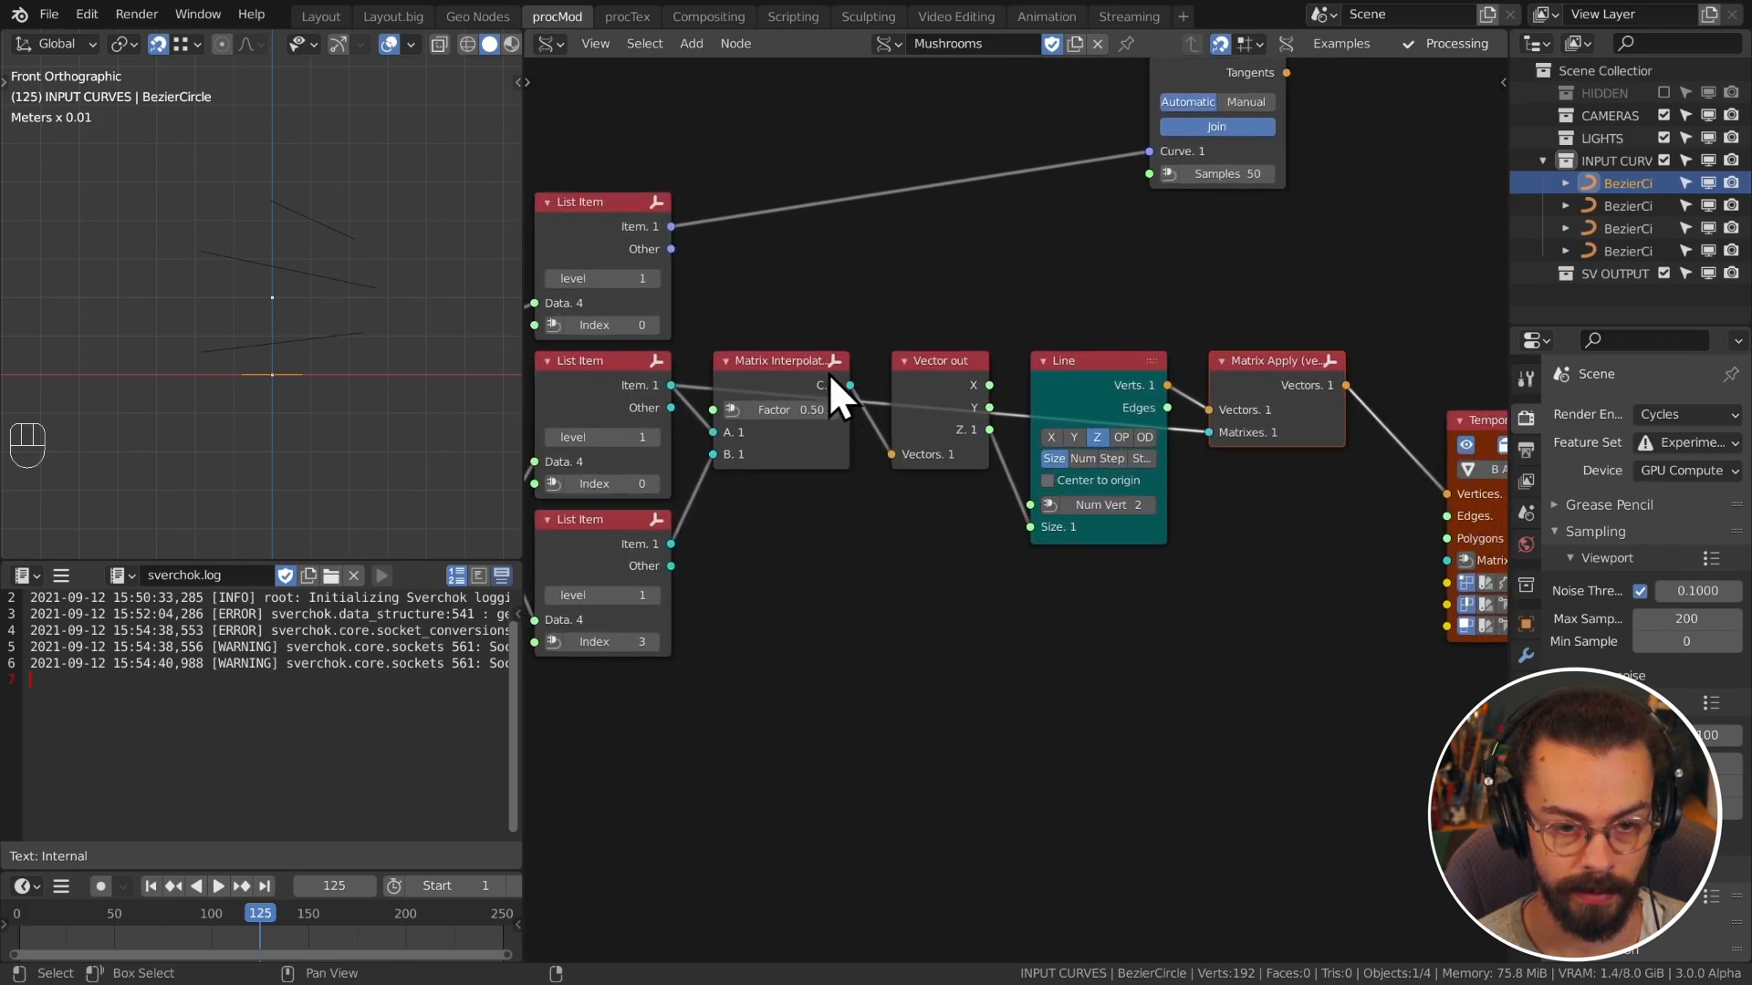
pyautogui.moveTo(849, 385); pyautogui.dragTo(916, 257)
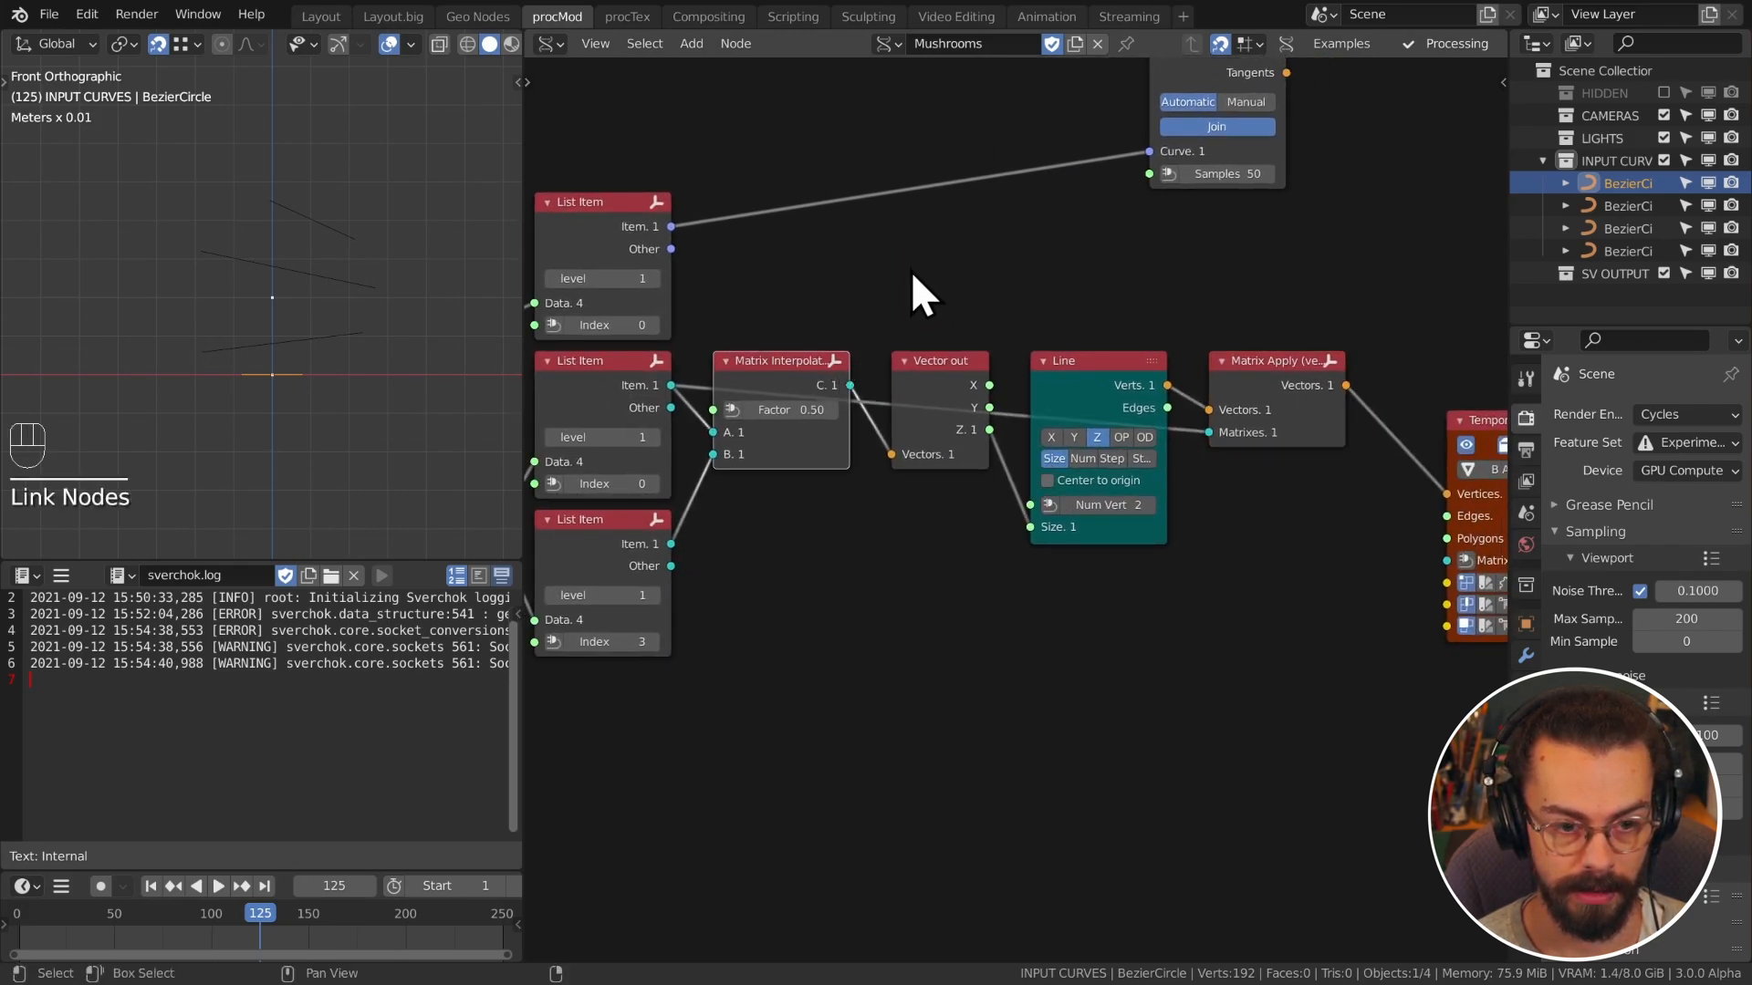
pyautogui.moveTo(670, 544); pyautogui.dragTo(987, 629)
pyautogui.hotkey('shift', 'a')
pyautogui.moveTo(936, 402)
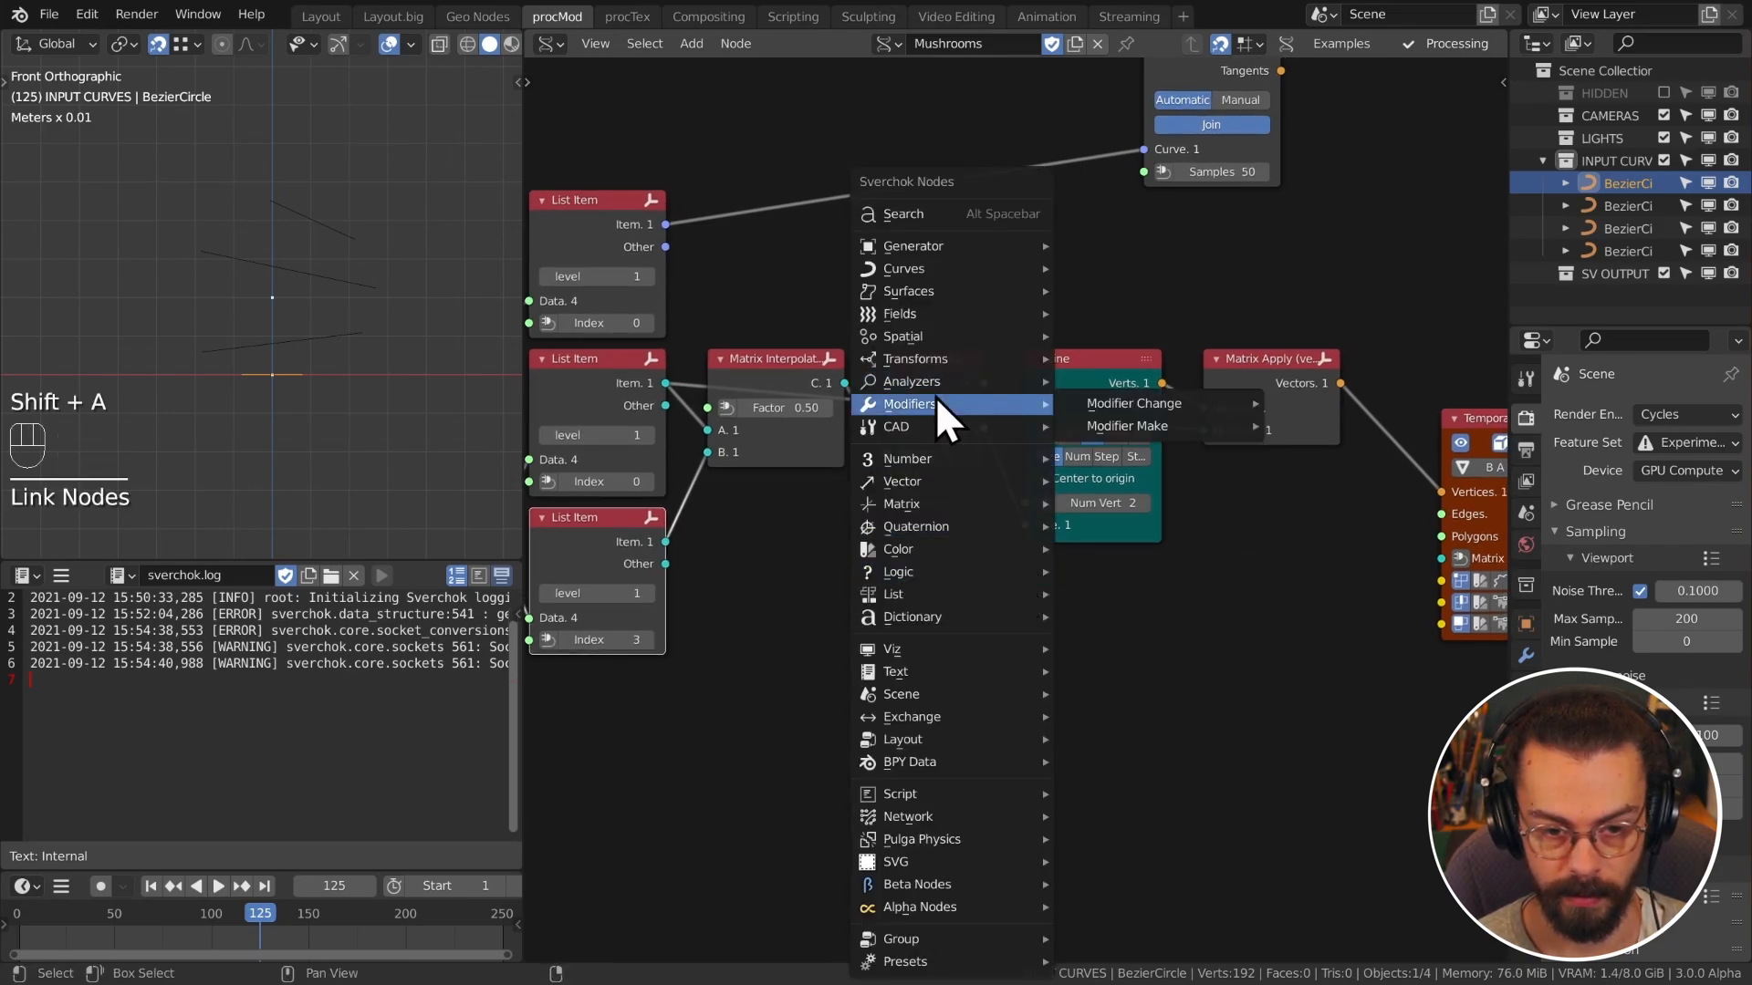
pyautogui.moveTo(928, 594)
pyautogui.moveTo(1207, 600)
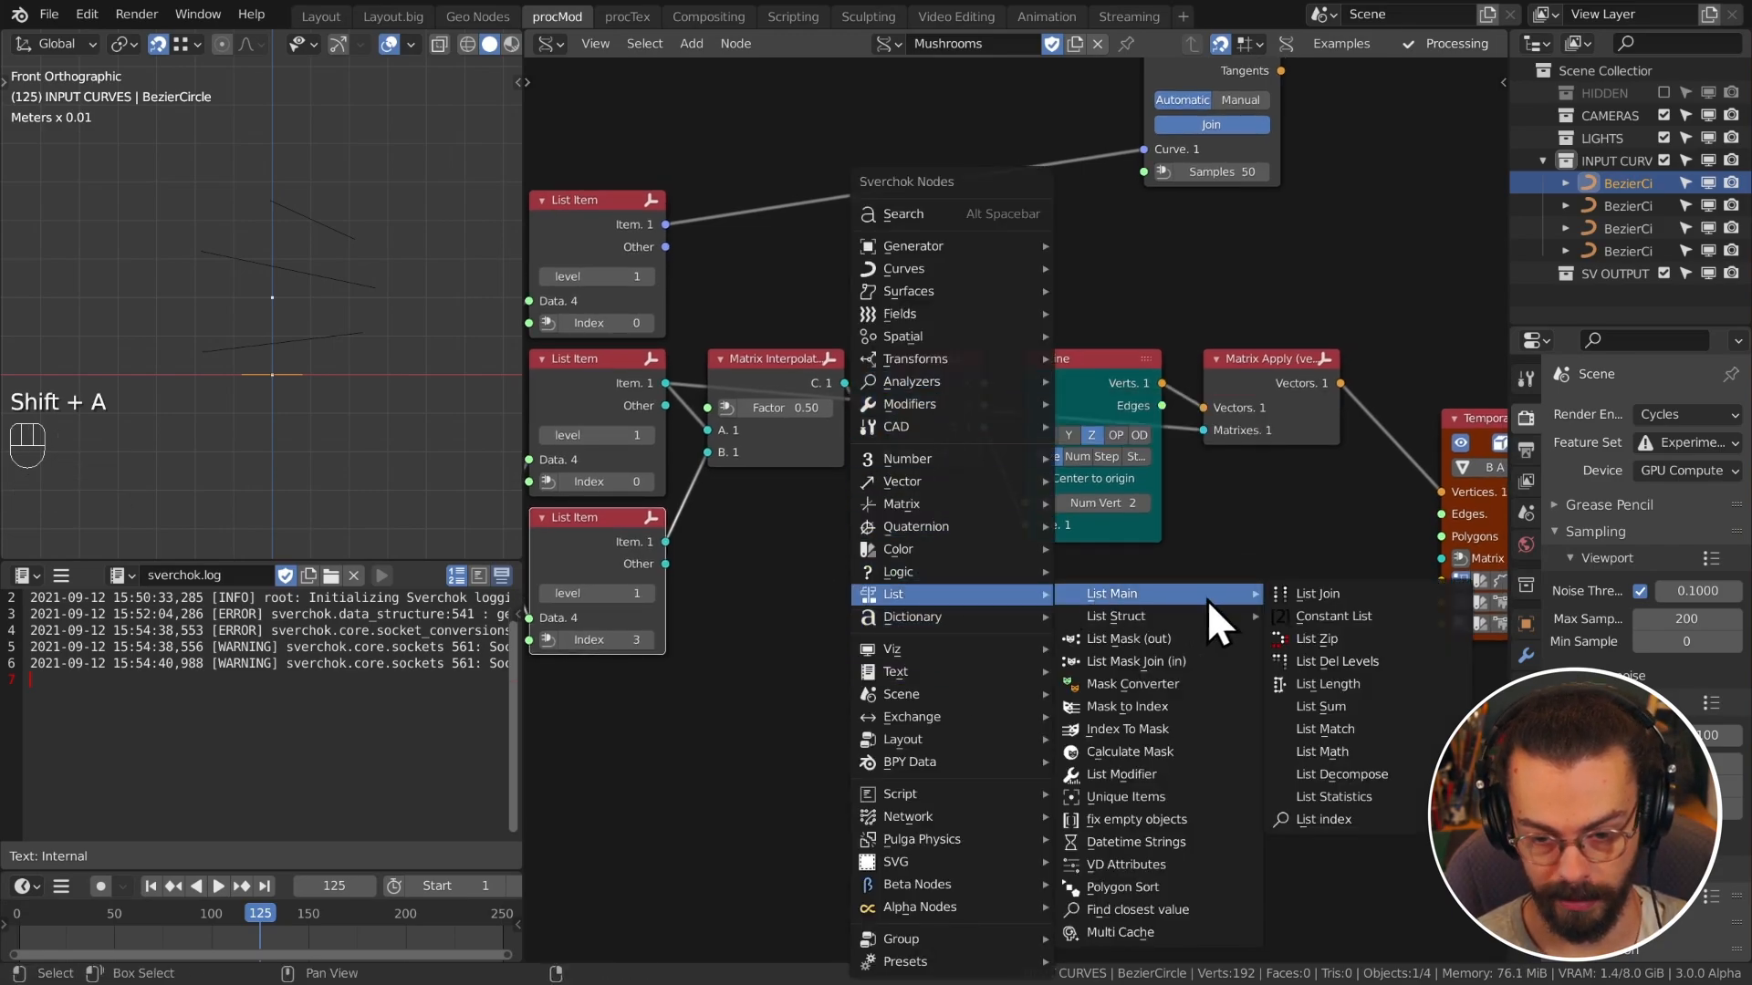
pyautogui.click(1317, 594)
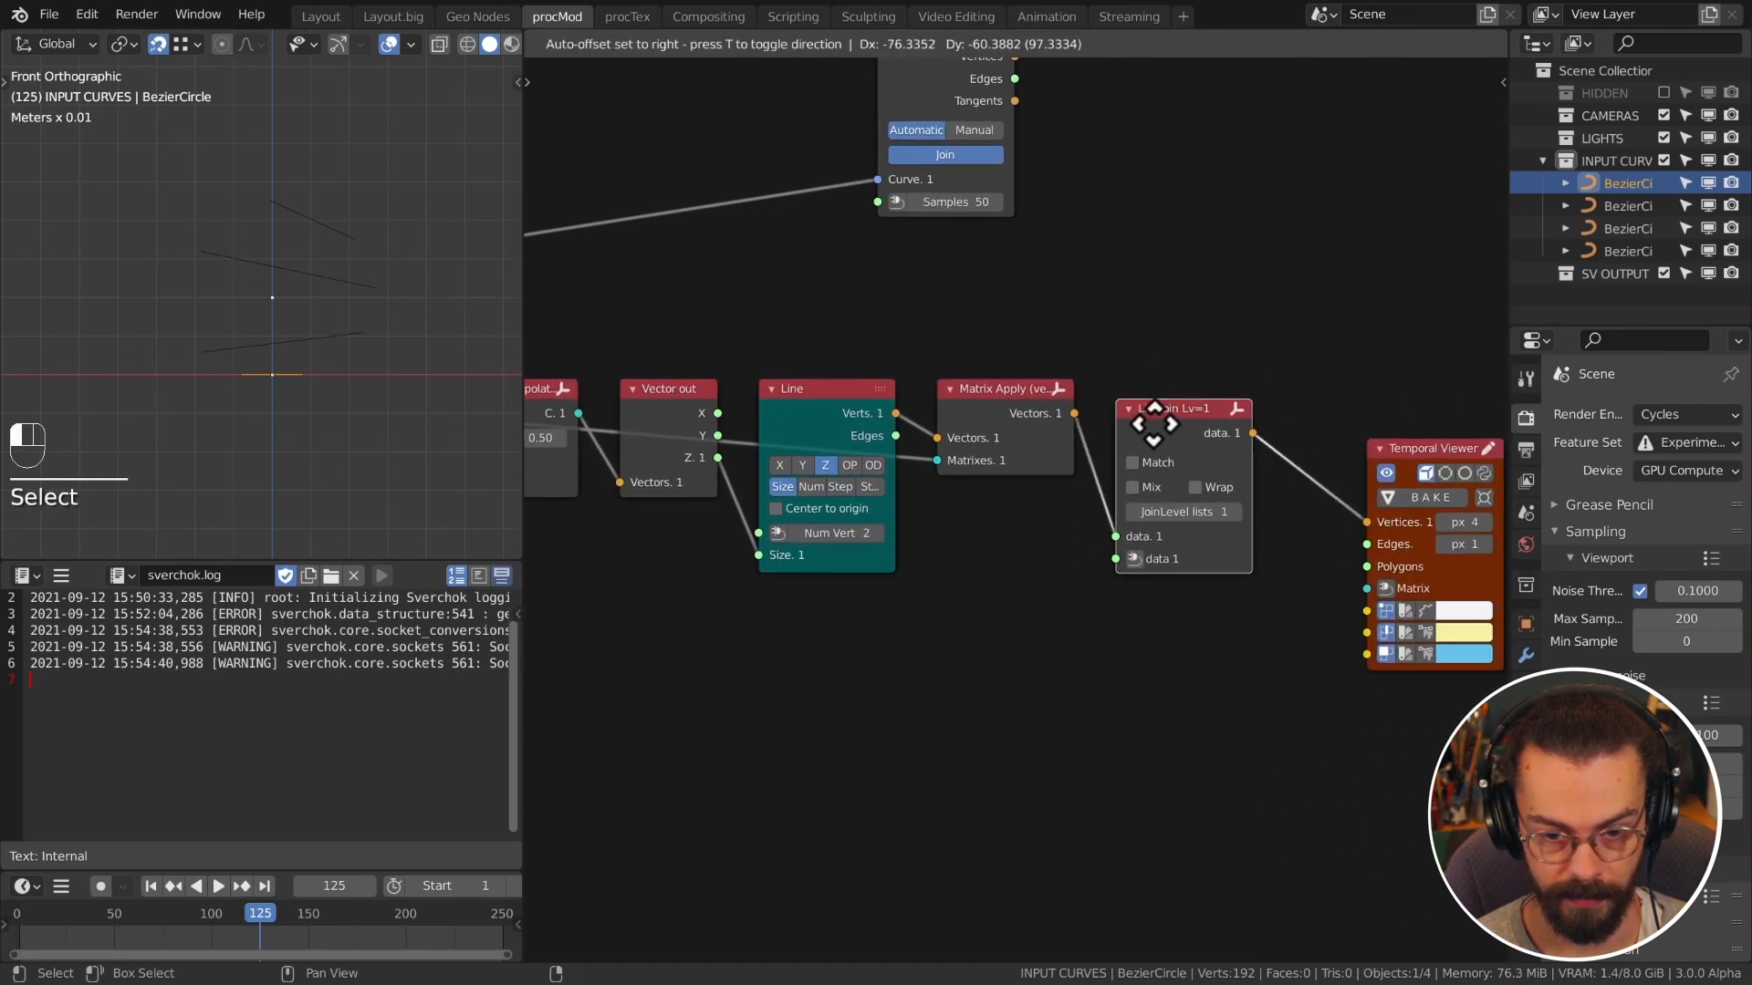
pyautogui.click(1154, 421)
# Step: Add a Matrix Out node below Matrix Interpolation and feed it the matrix from the Index 3 List Item
pyautogui.hotkey('shift', 'a')
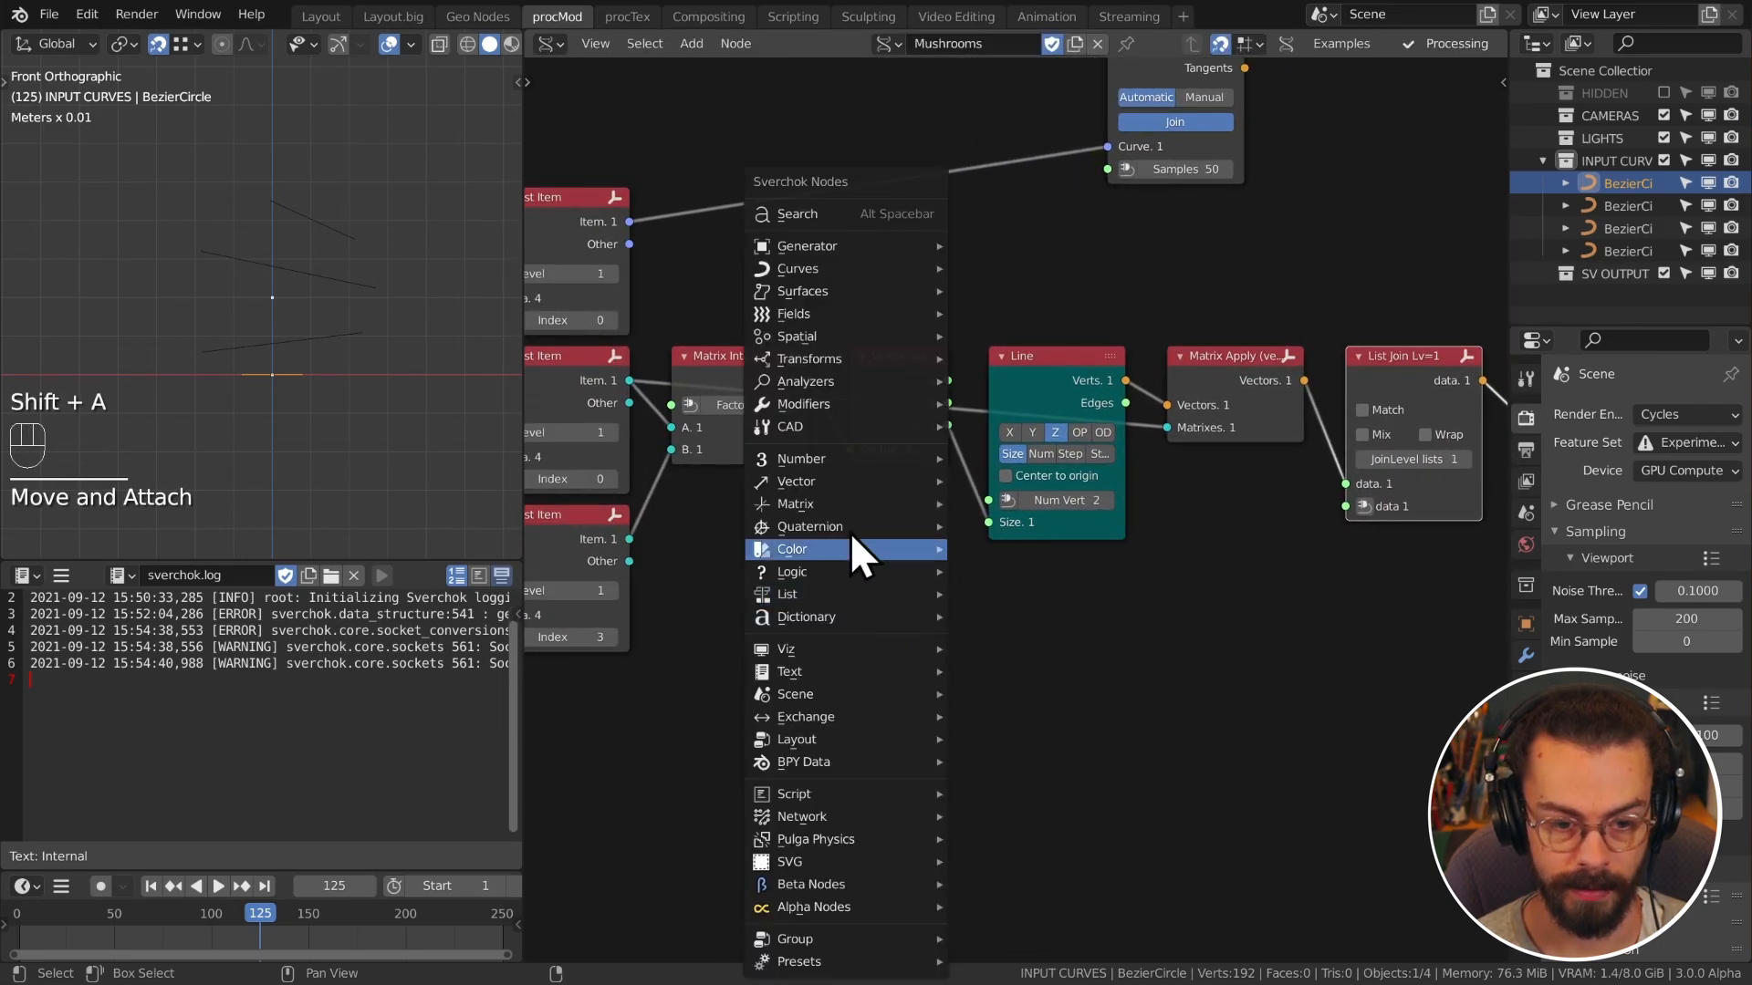
pyautogui.moveTo(944, 503)
pyautogui.click(1025, 526)
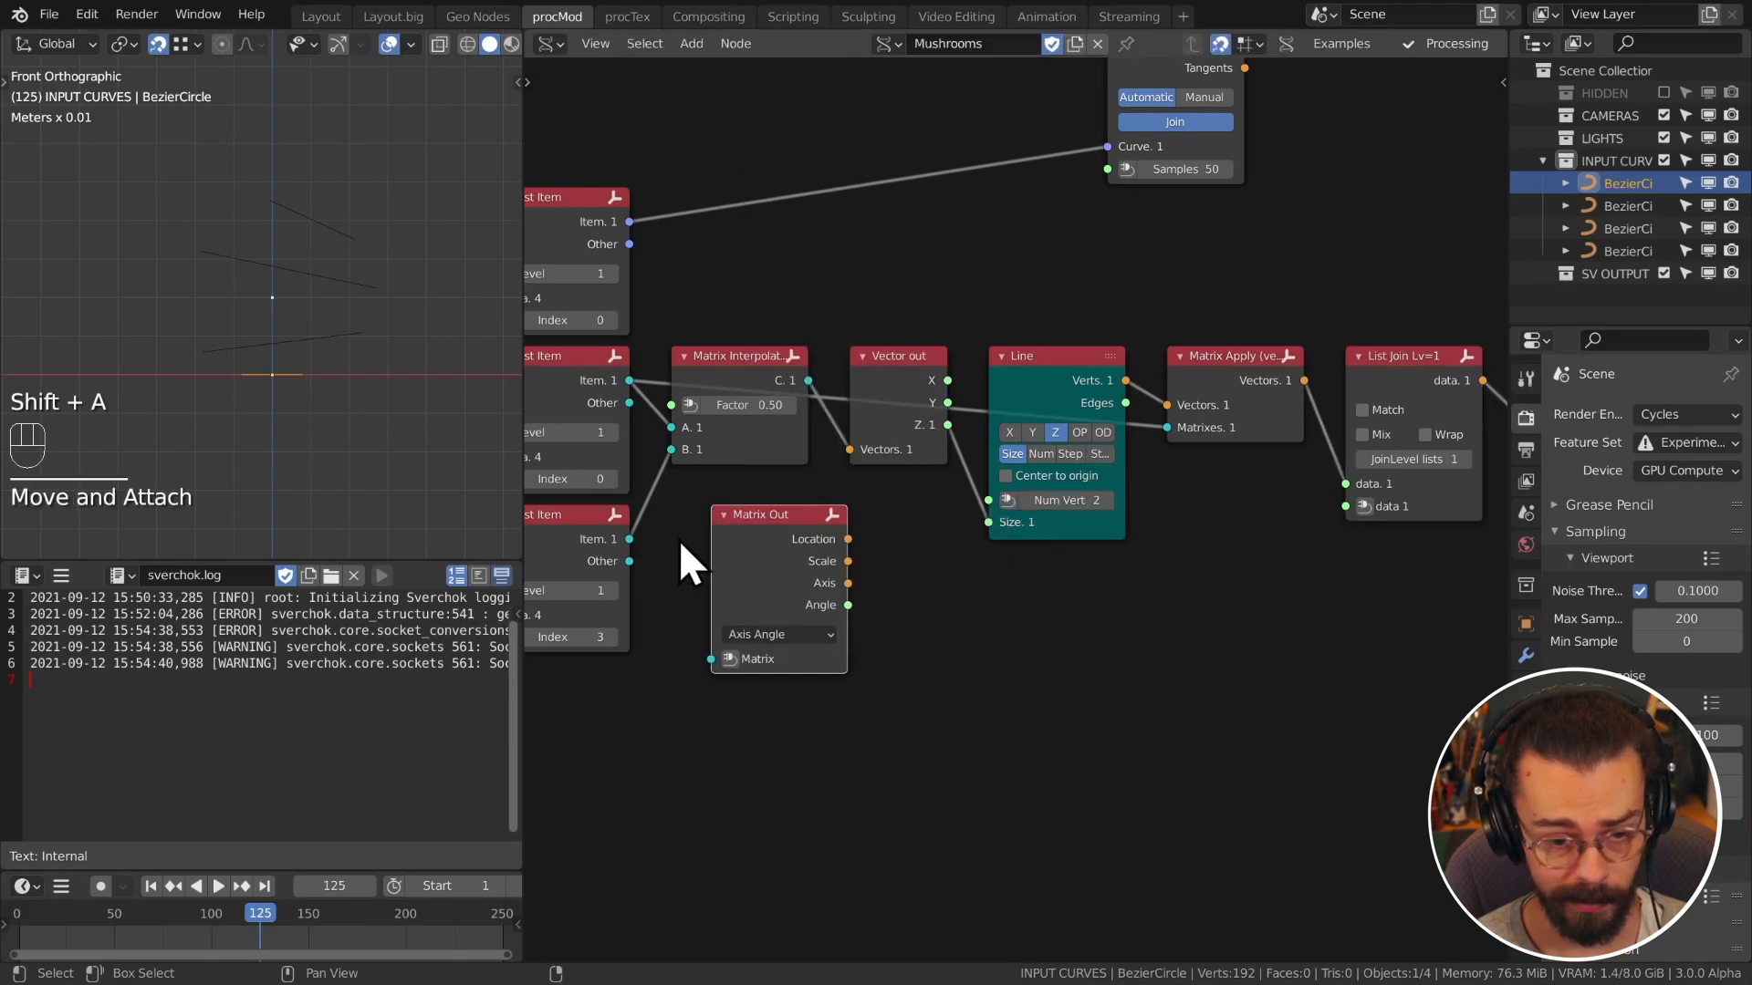
pyautogui.click(679, 540)
pyautogui.moveTo(628, 539); pyautogui.dragTo(715, 666)
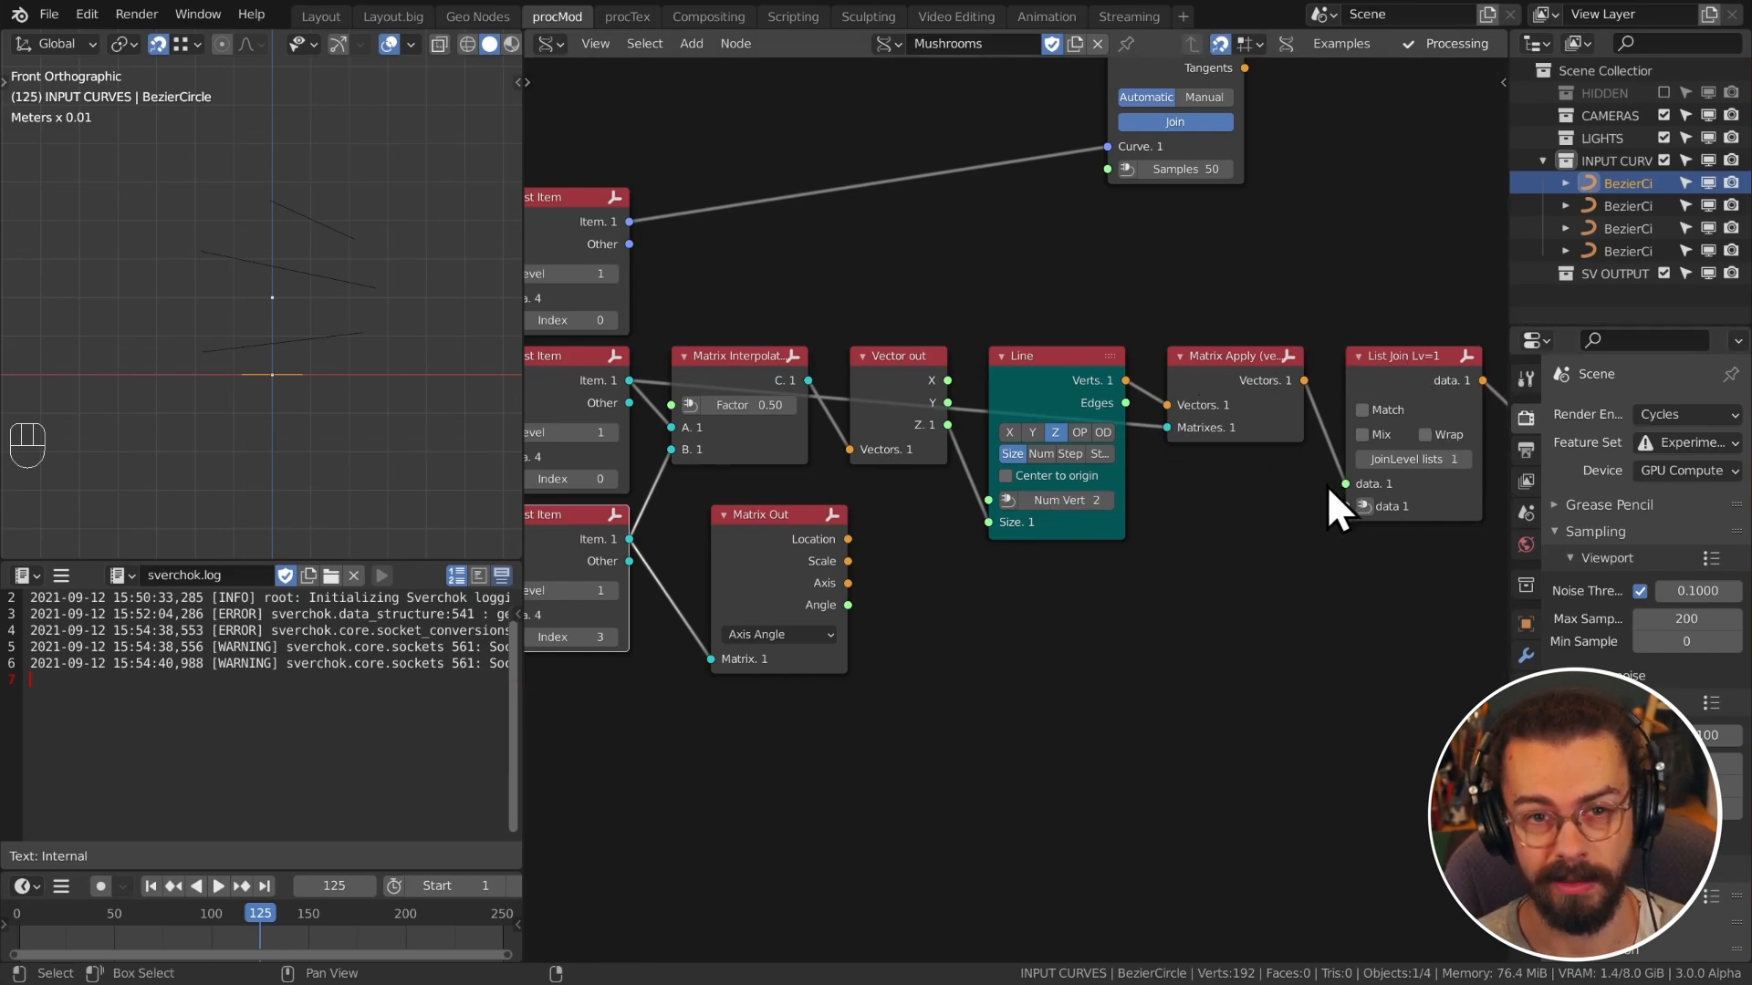
# Step: Move the Matrix Out node directly below Matrix Apply, next to the List Join
pyautogui.keyDown('ctrl'); pyautogui.keyDown('shift'); pyautogui.click(1350, 461); pyautogui.keyUp('shift'); pyautogui.keyUp('ctrl')
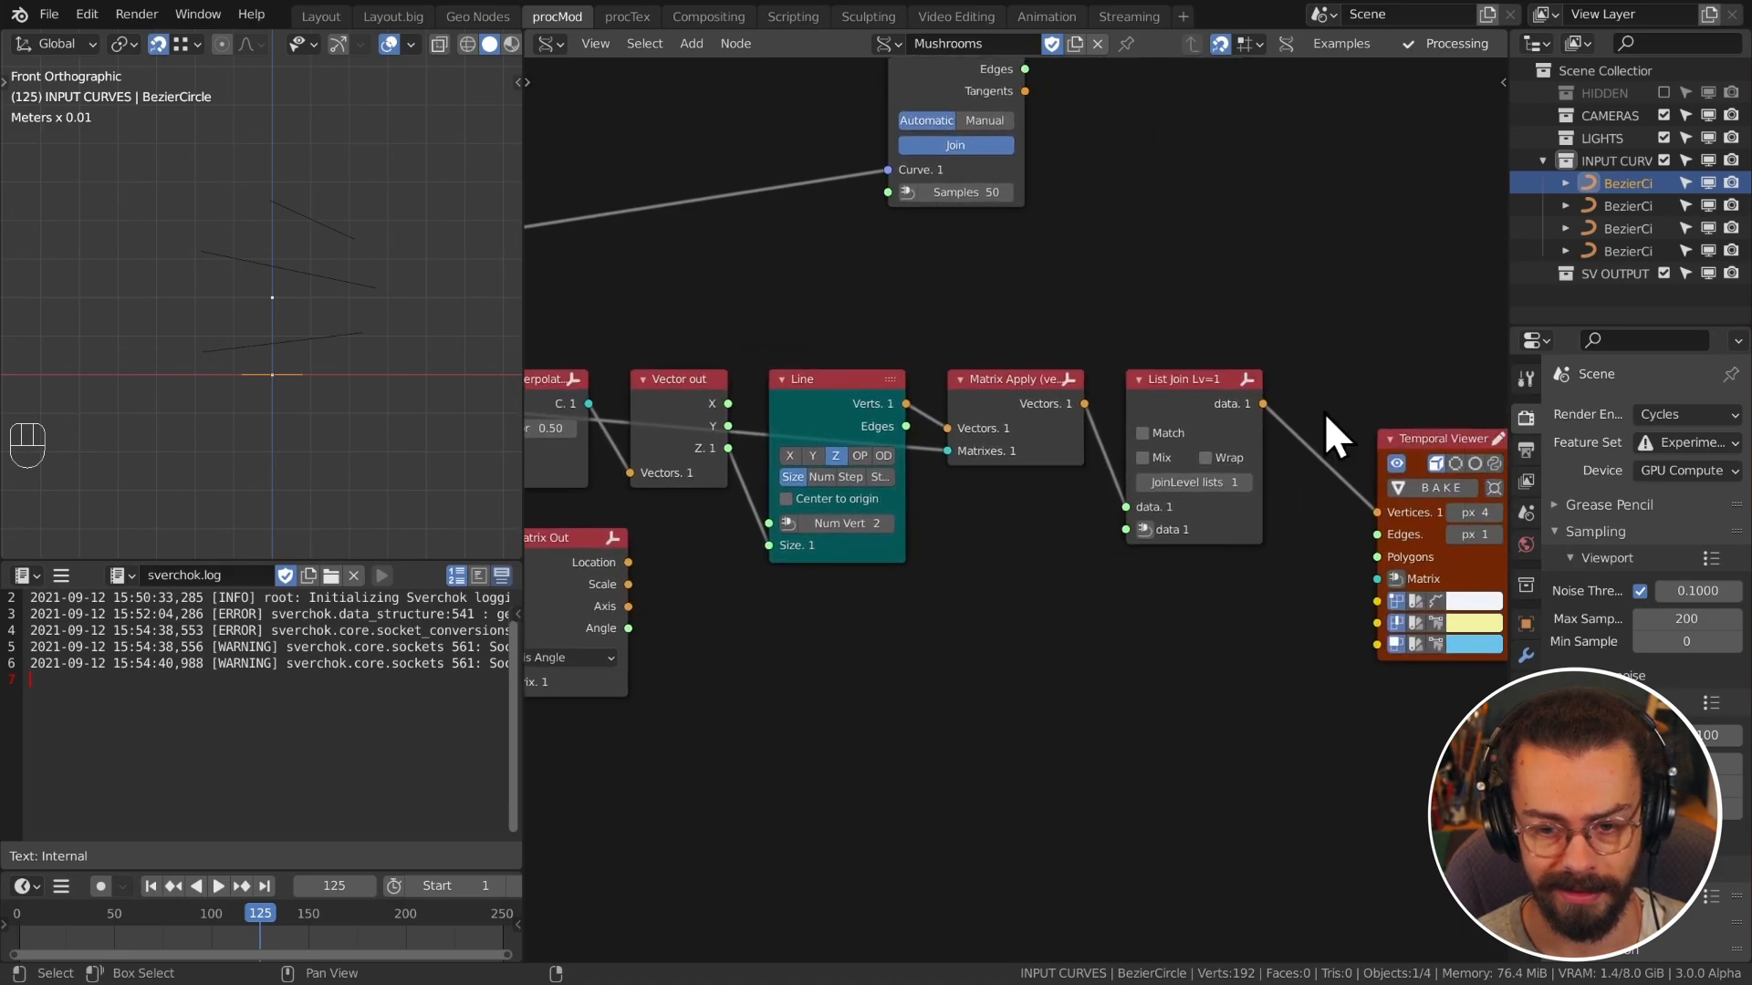
pyautogui.moveTo(1097, 369); pyautogui.dragTo(1076, 566, button='middle')
pyautogui.moveTo(763, 507); pyautogui.dragTo(1212, 464)
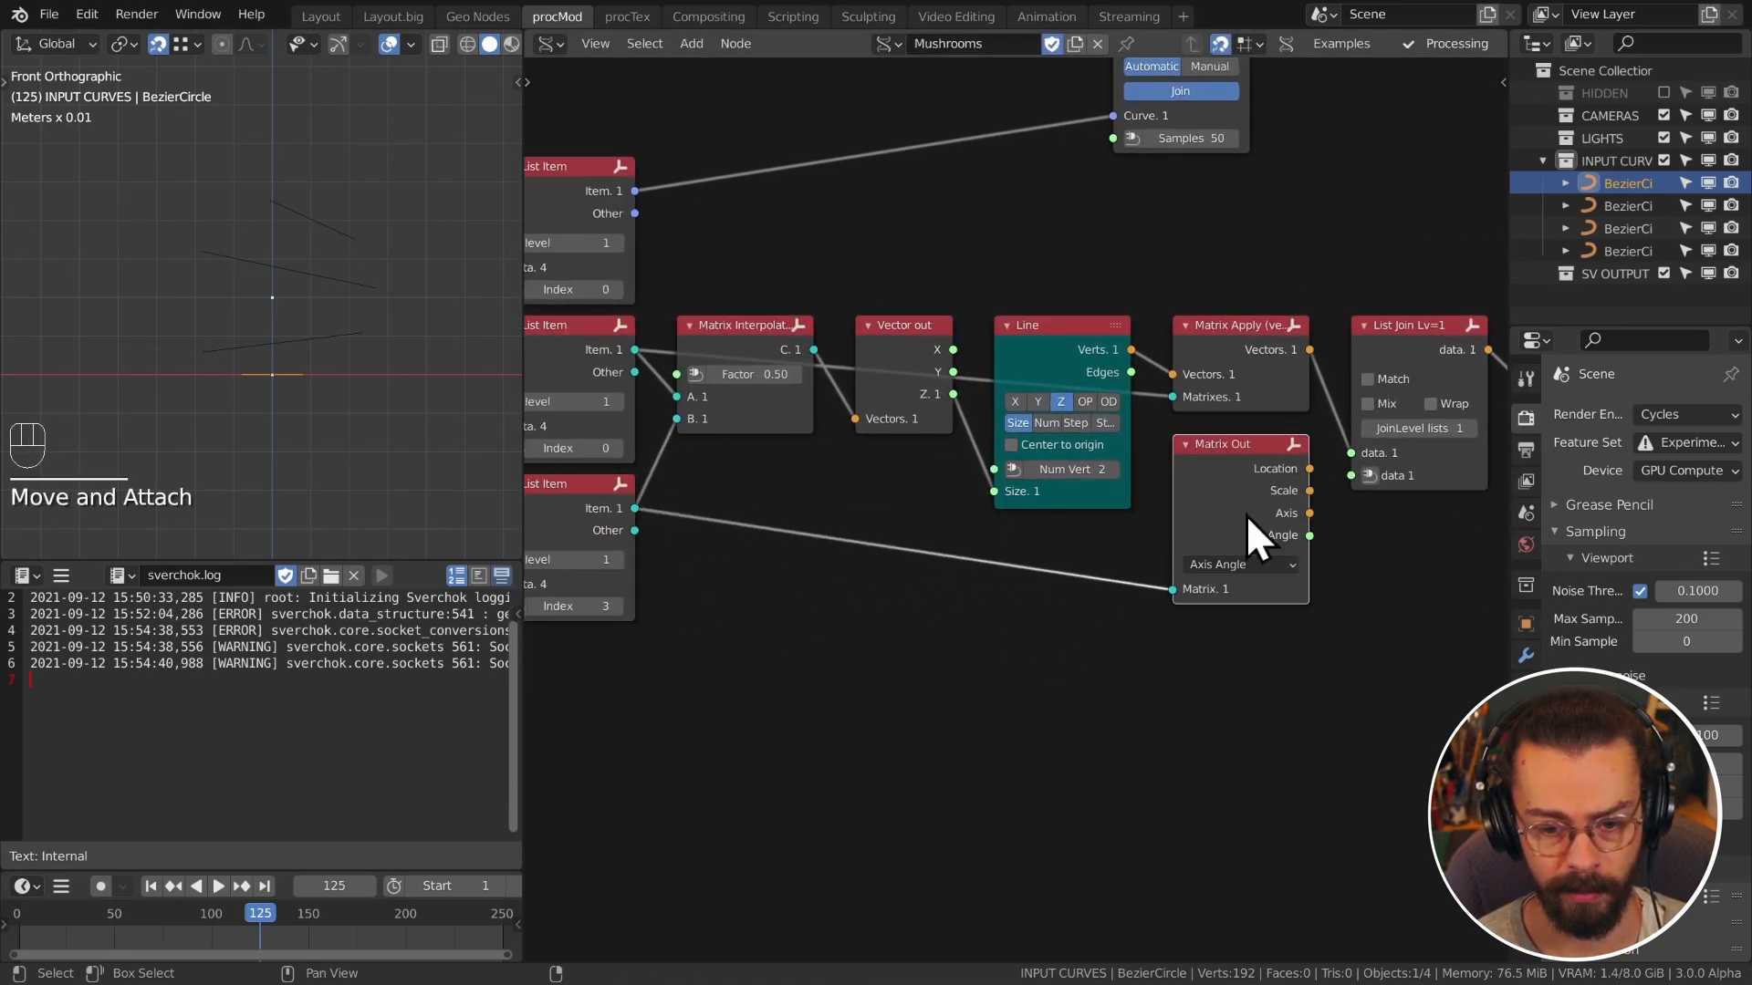
# Step: Link Matrix Out's Location to the List Join's second data input and set the Temporal Viewer's point size to 22 px
pyautogui.moveTo(1250, 539); pyautogui.dragTo(892, 518, button='middle')
pyautogui.scroll(1, 894, 529)
pyautogui.moveTo(902, 532); pyautogui.dragTo(949, 538)
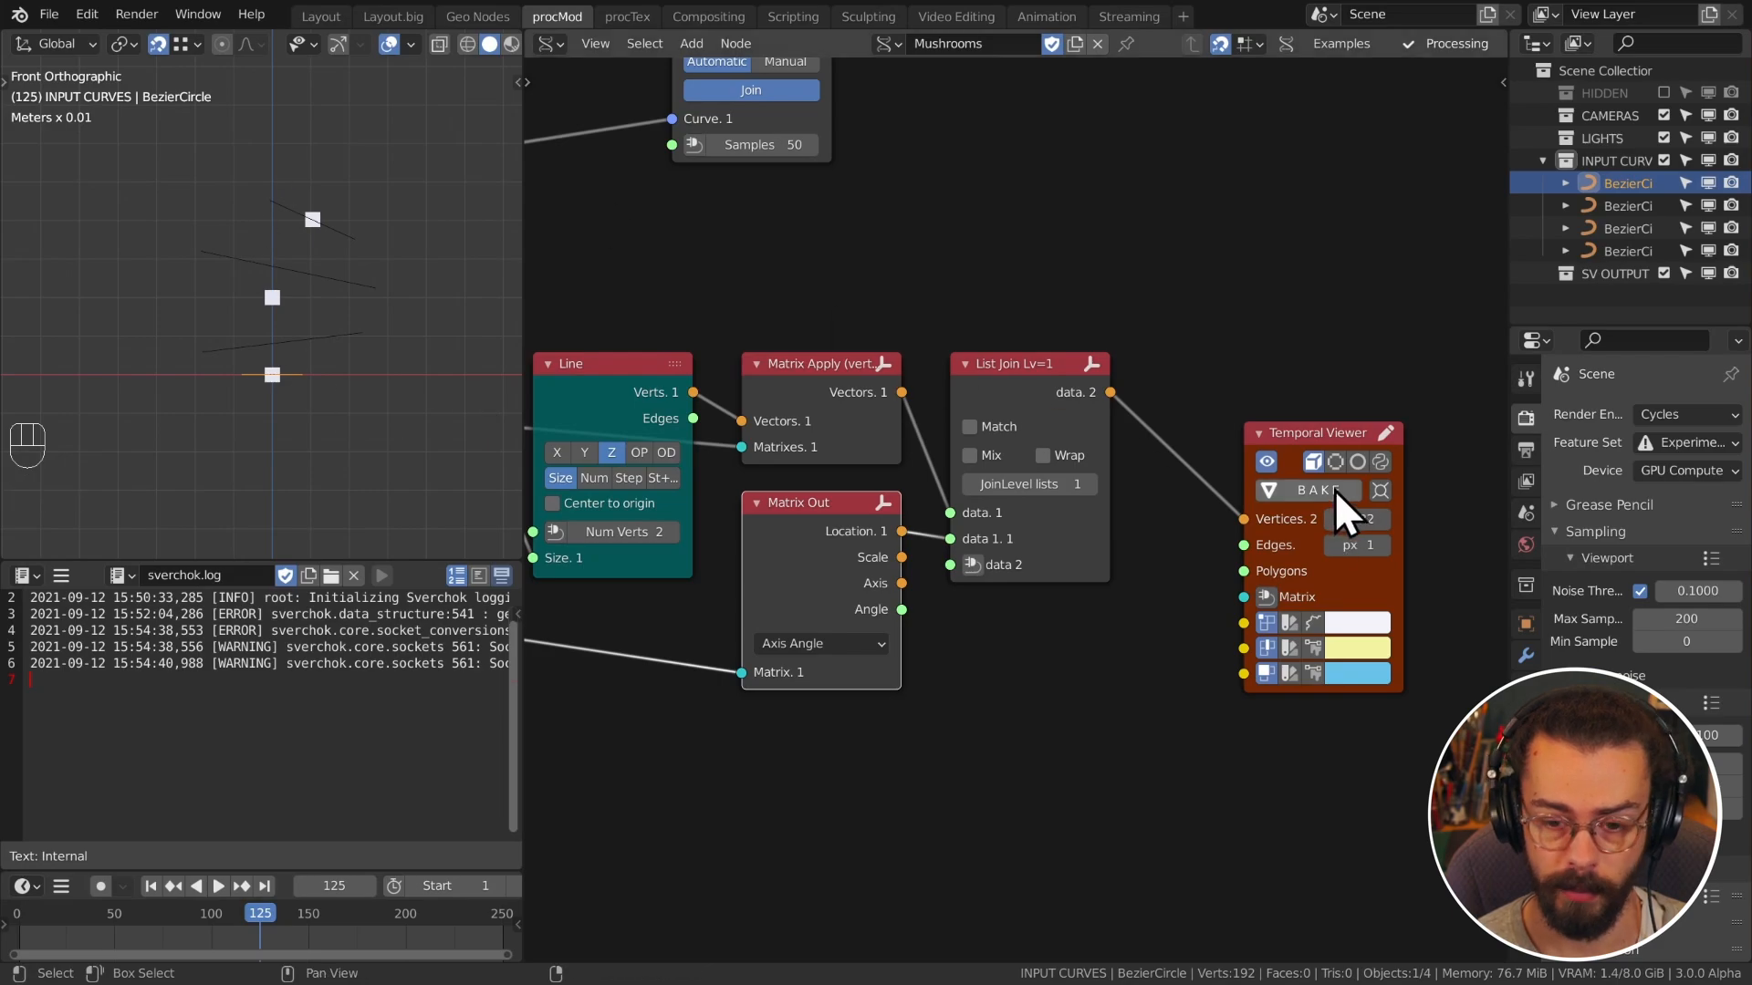
# Step: Move the Temporal Viewer farther from the List Join and add a Viewer text mk3 node connected to the List Join's data output
pyautogui.keyDown('ctrl'); pyautogui.moveTo(1349, 508); pyautogui.dragTo(910, 448, button='middle'); pyautogui.keyUp('ctrl')
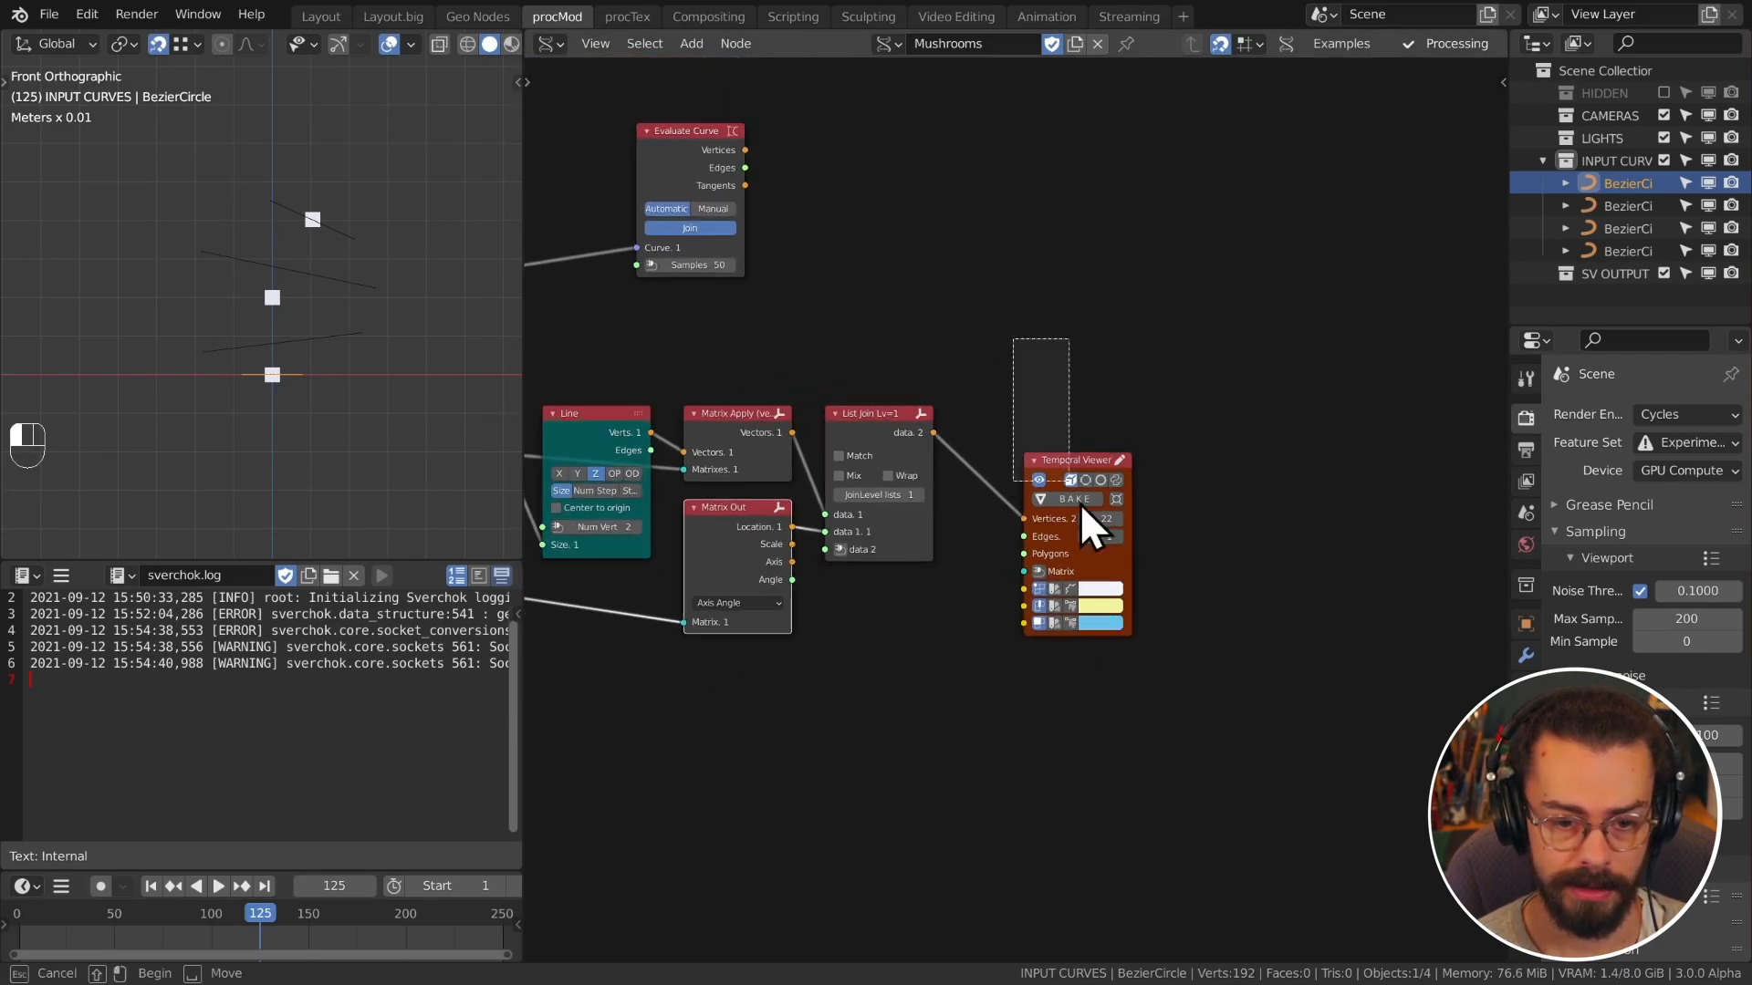
pyautogui.press('g')
pyautogui.click(1154, 450)
pyautogui.hotkey('shift', 'a')
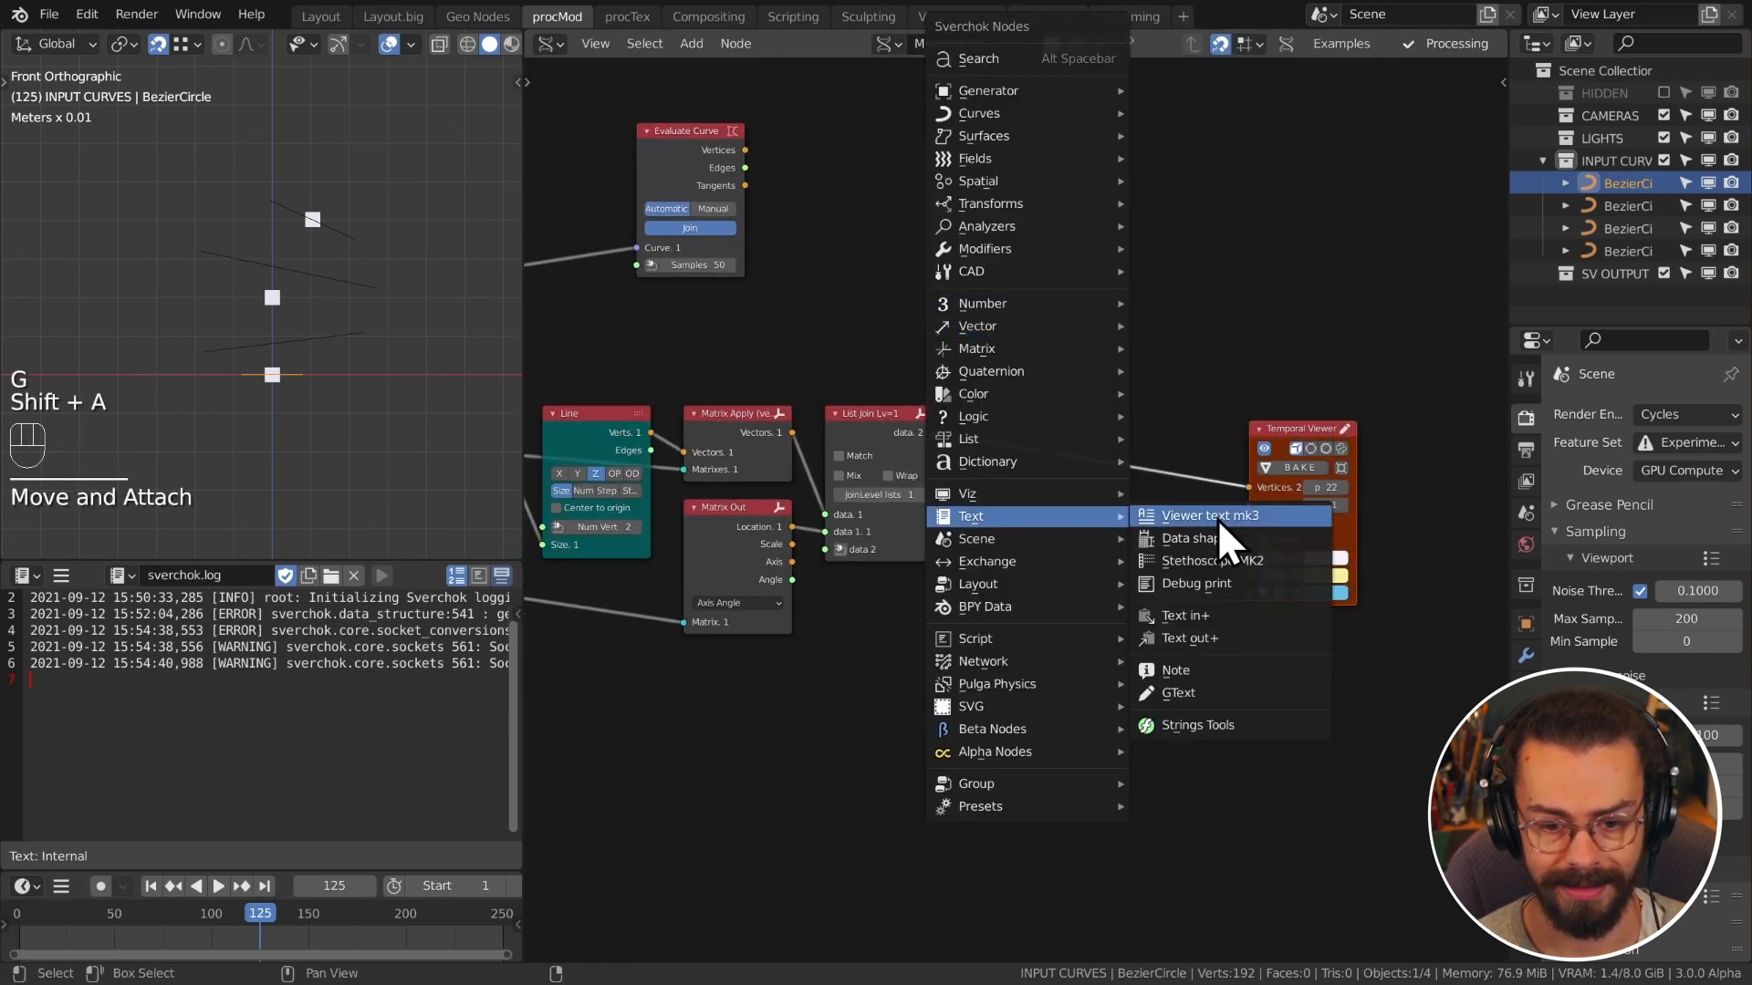
pyautogui.click(1213, 424)
pyautogui.click(1027, 265)
pyautogui.moveTo(945, 435); pyautogui.dragTo(1036, 376)
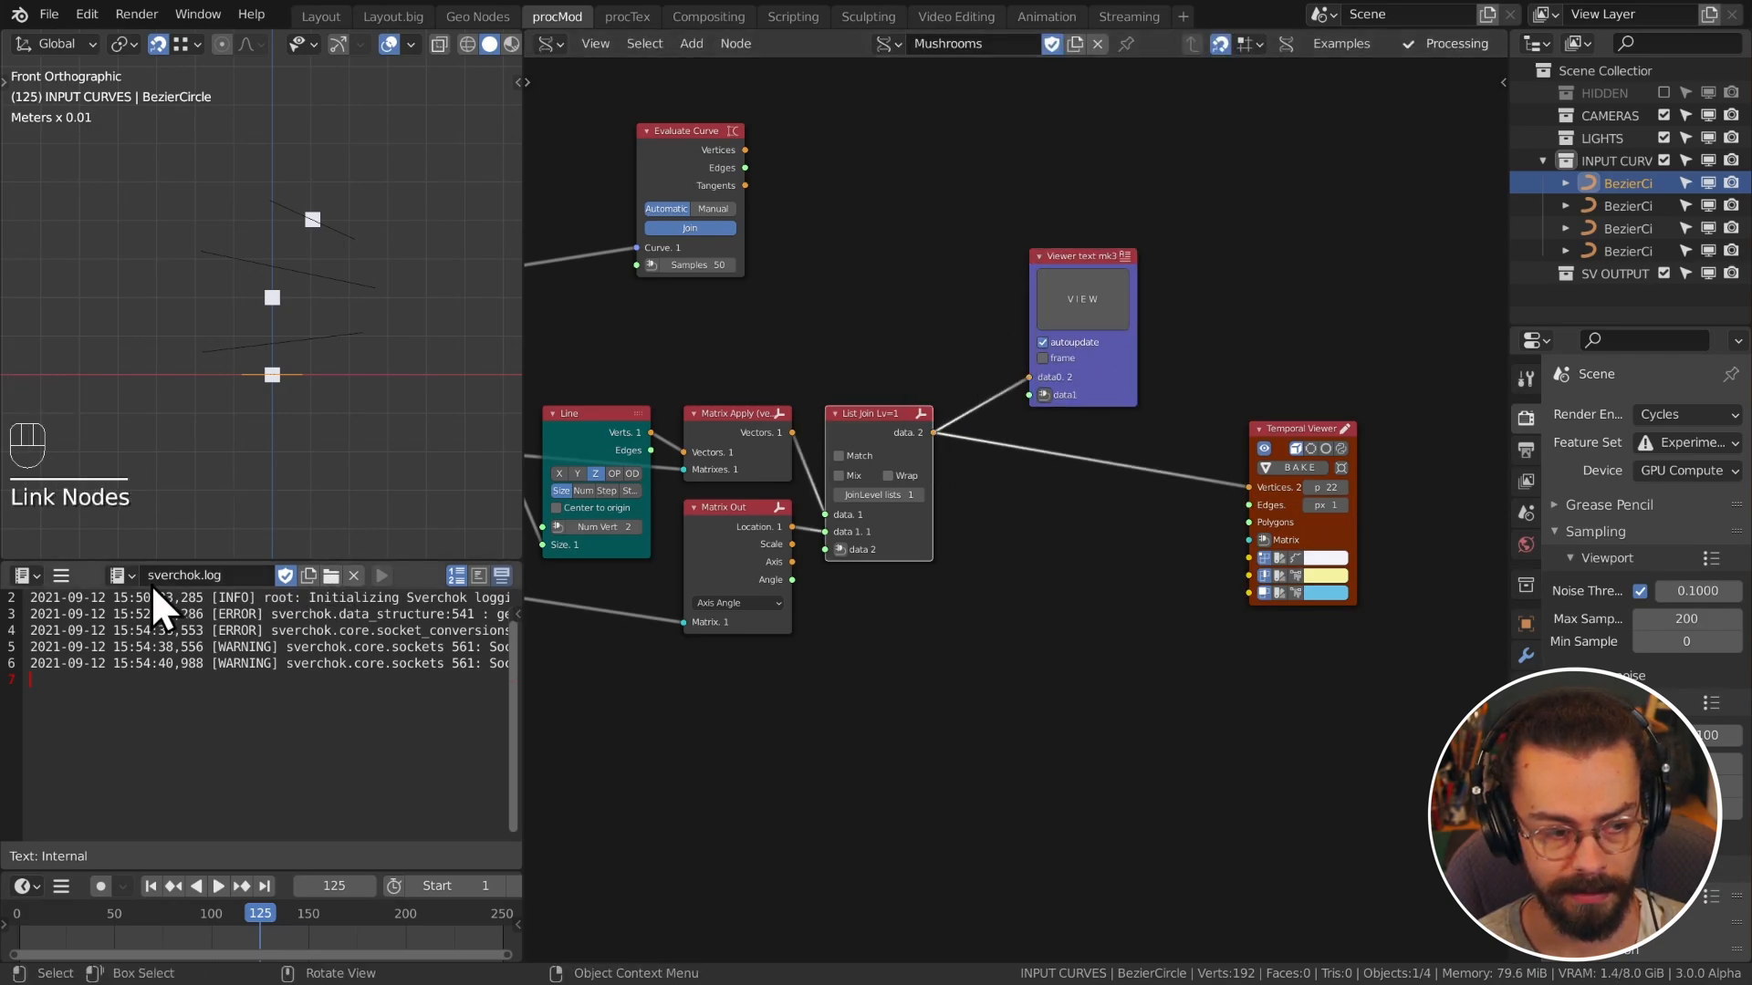
# Step: Open the Sverchok_viewer text and examine how the joined vertices are grouped into objects
pyautogui.click(120, 575)
pyautogui.click(151, 628)
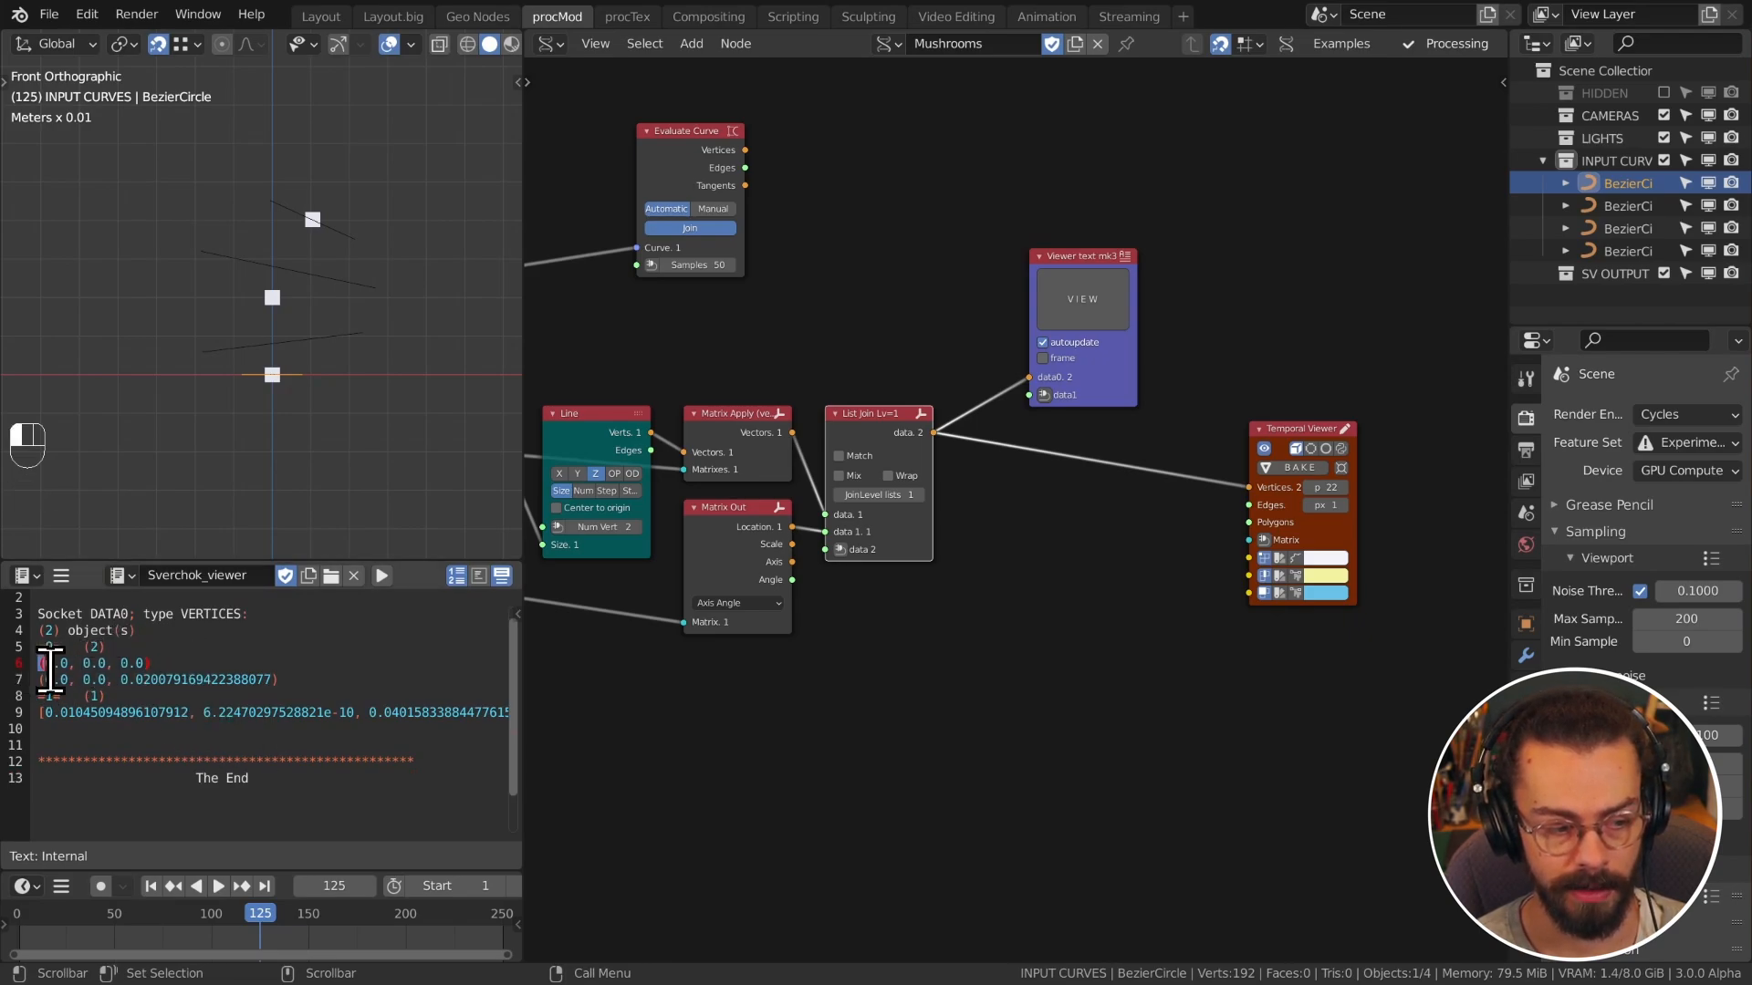
pyautogui.moveTo(49, 671); pyautogui.dragTo(265, 693)
pyautogui.click(161, 711)
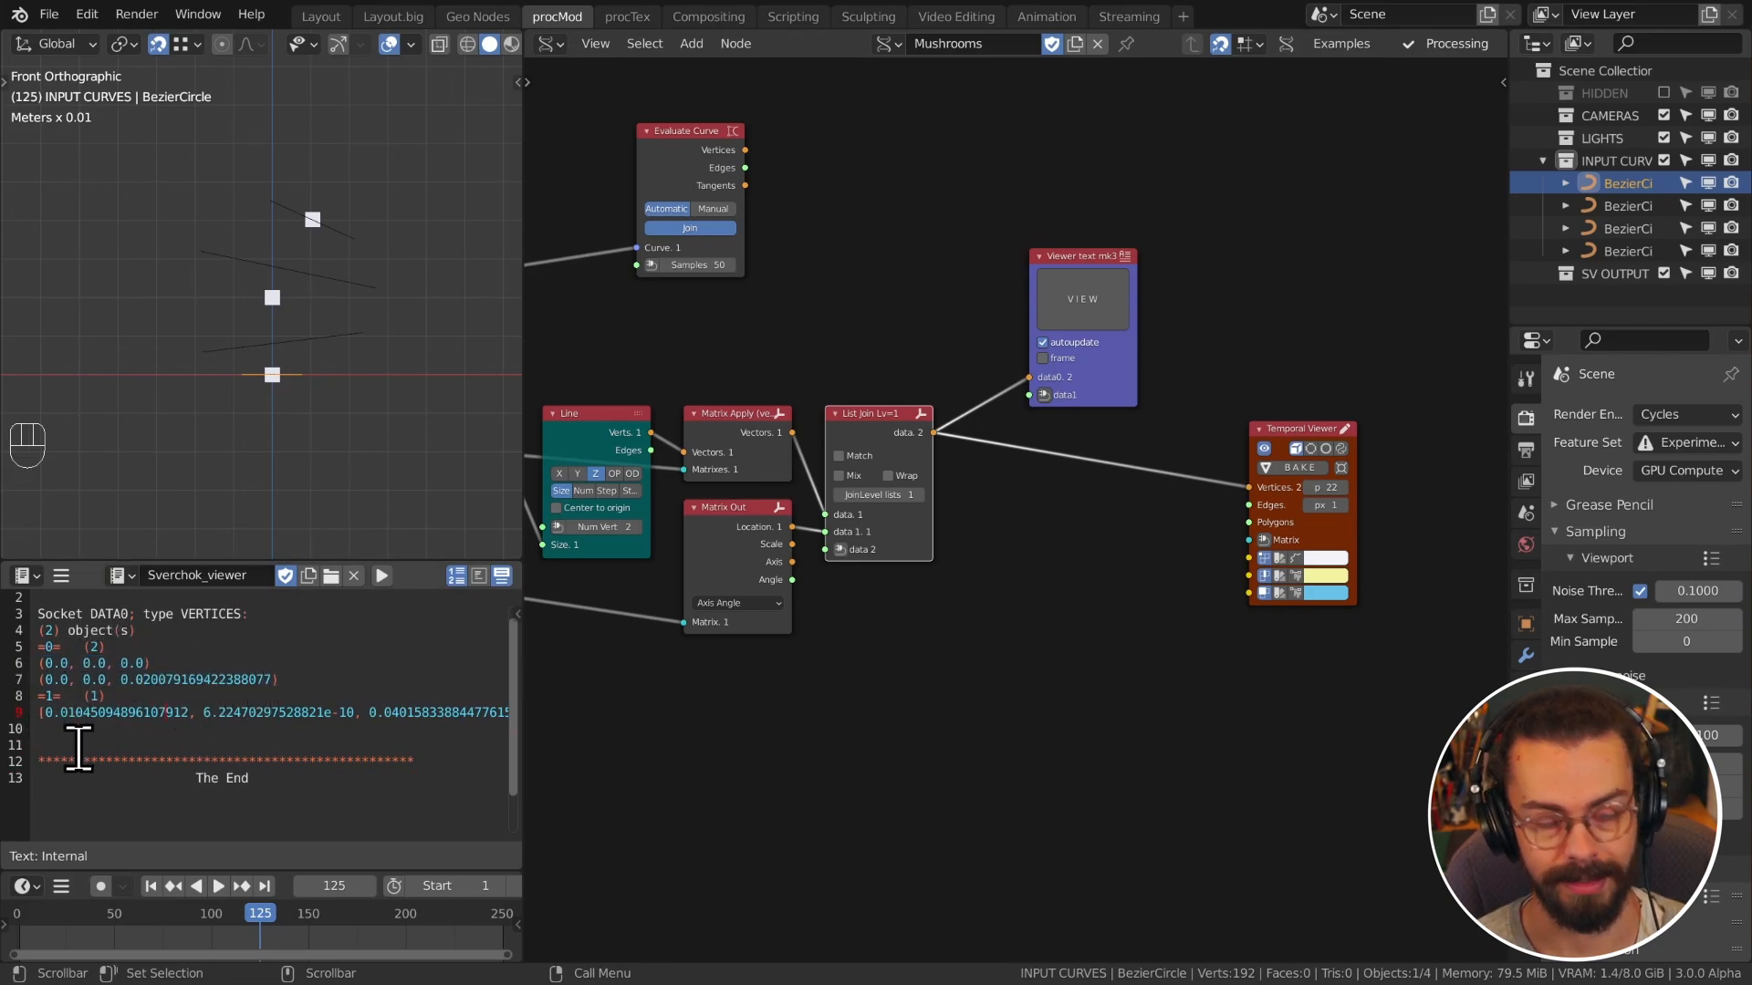
# Step: Set the List Join node's JoinLevel lists to 2
pyautogui.scroll(4, 900, 566)
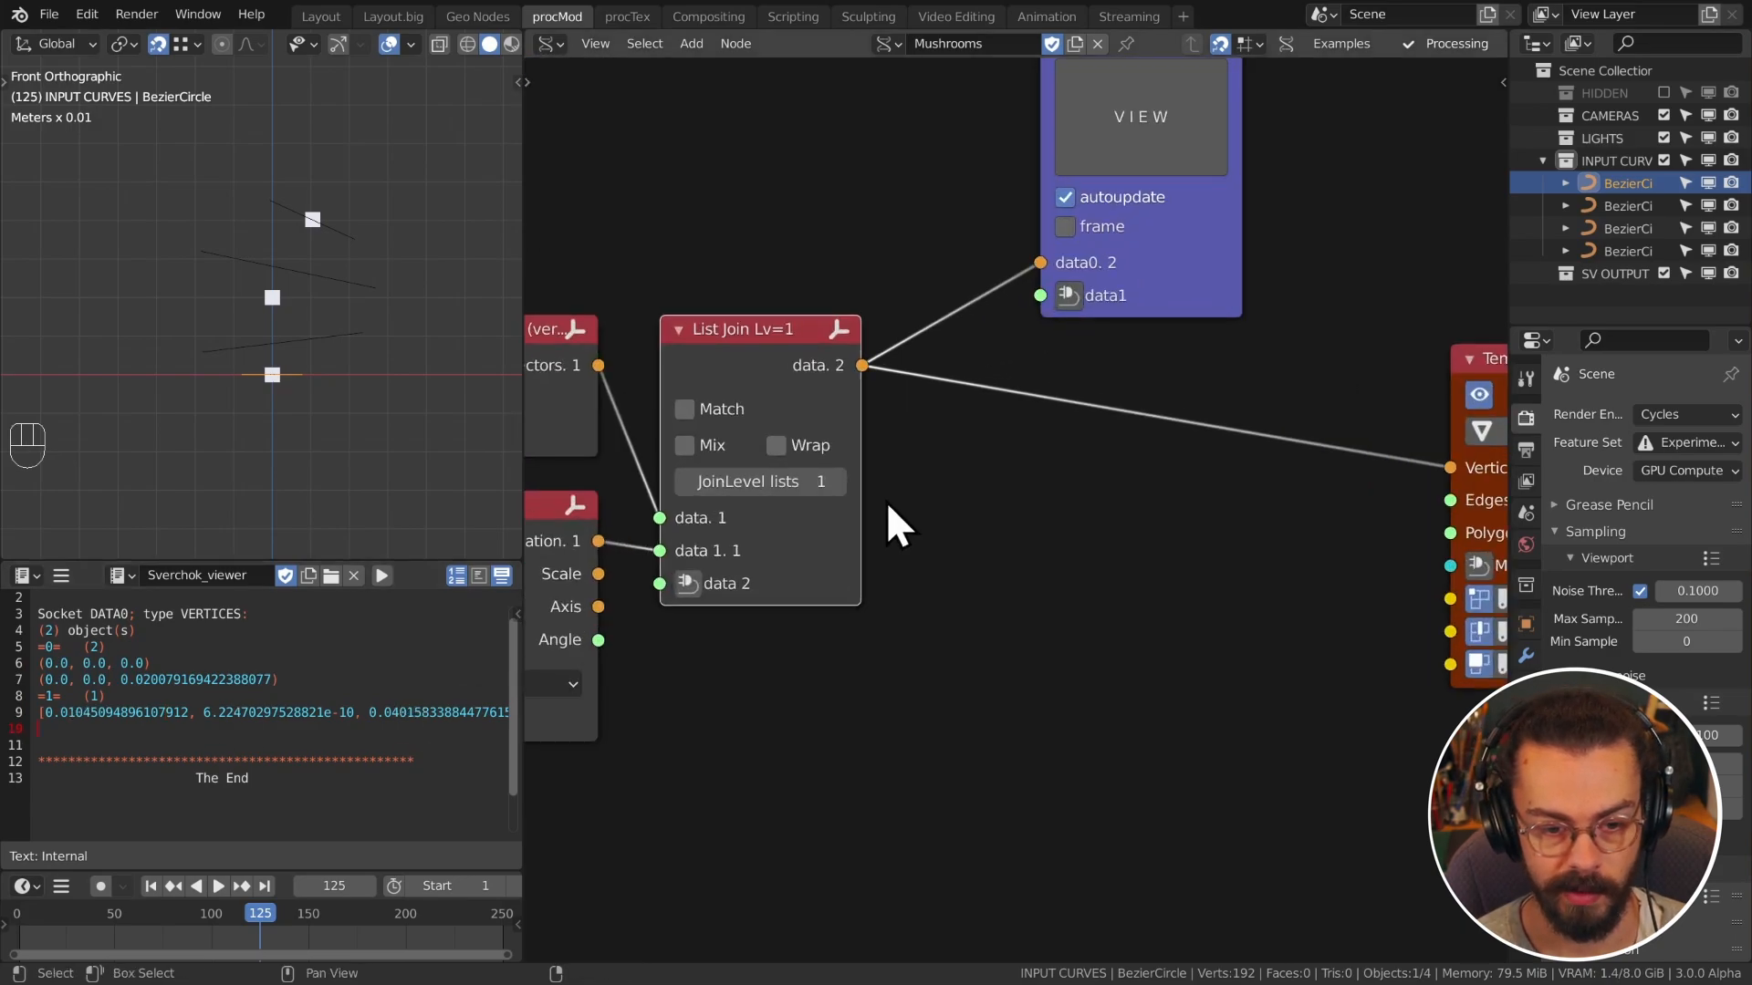
pyautogui.click(832, 481)
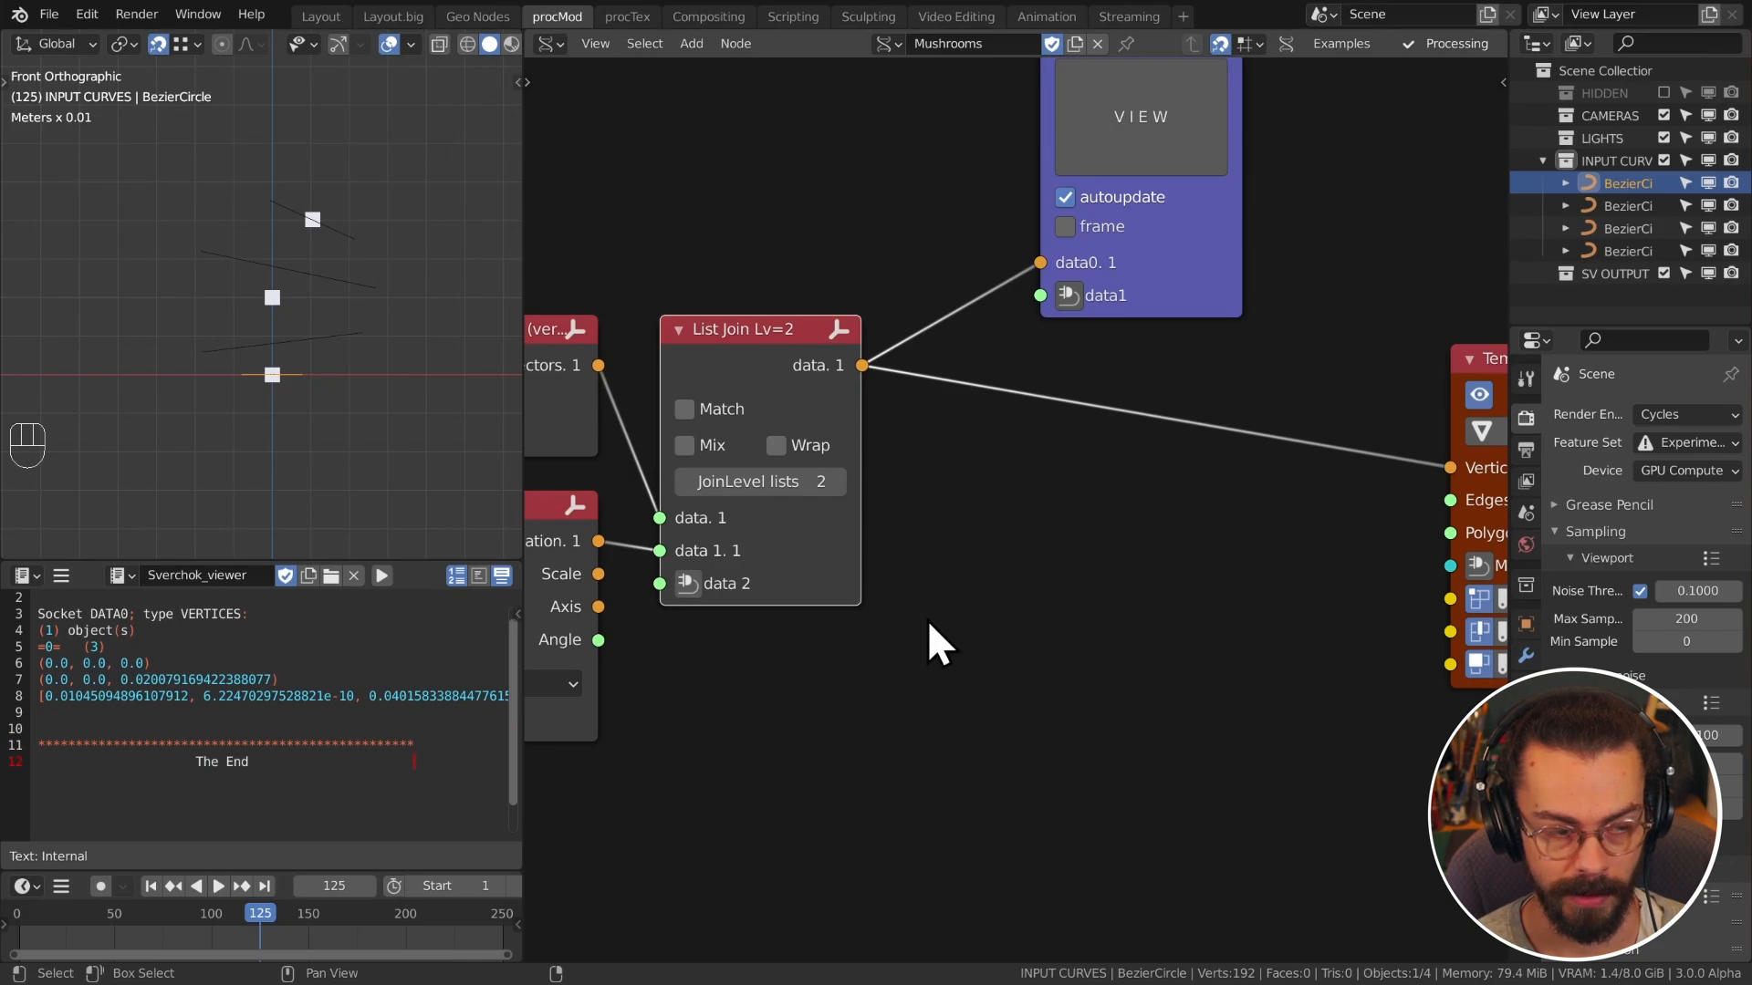
pyautogui.scroll(-3, 927, 643)
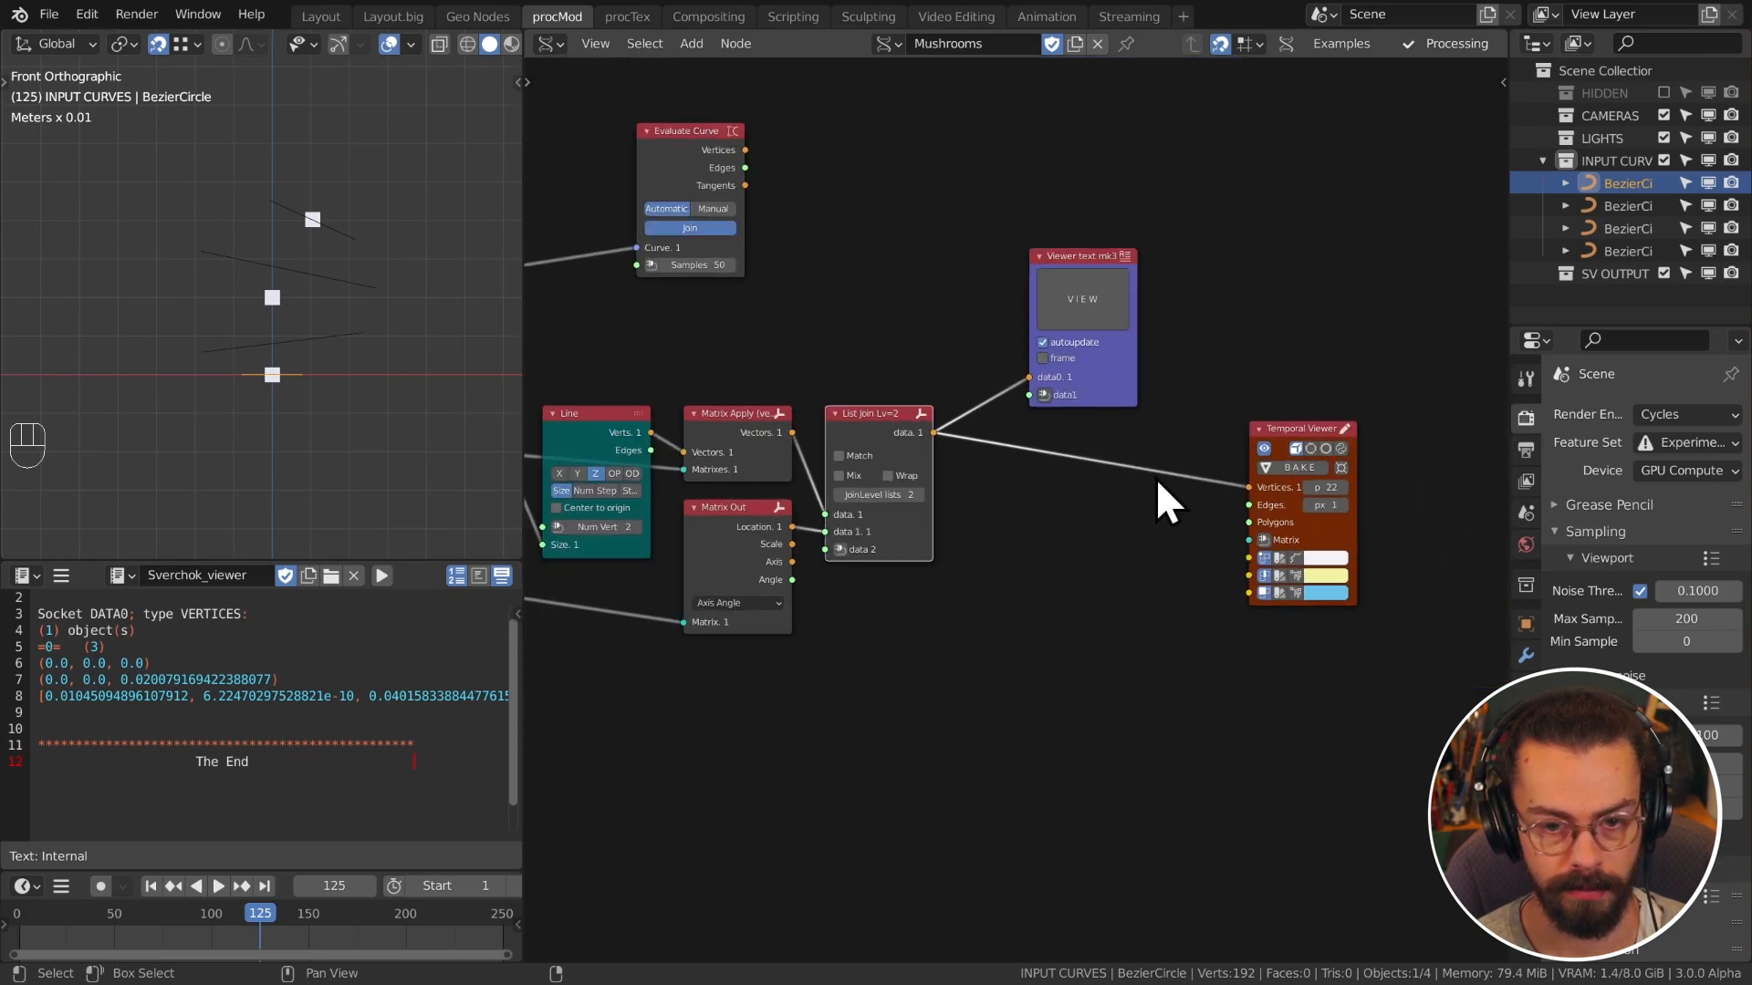
# Step: Delete the Viewer text mk3 node and move the Temporal Viewer farther away, level with the List Join output
pyautogui.press('x')
pyautogui.click(1337, 610)
pyautogui.press('g')
pyautogui.click(1218, 433)
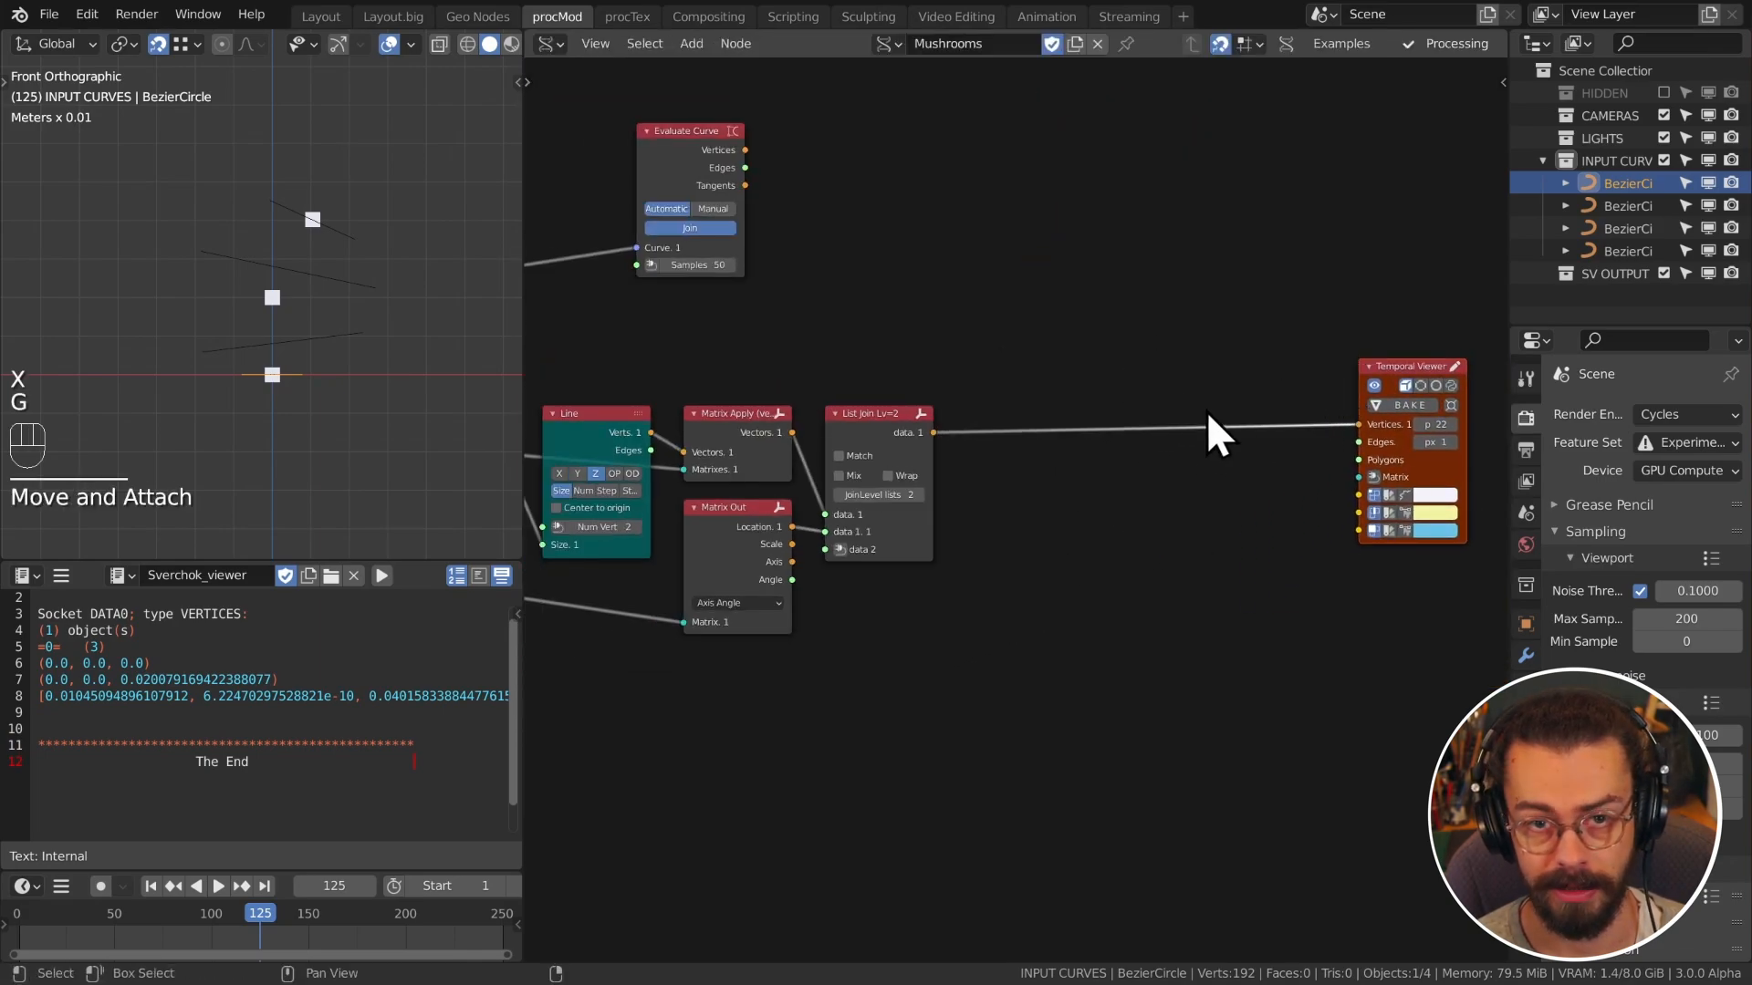
# Step: Insert a Cubic Spline node between the List Join and the Temporal Viewer
pyautogui.hotkey('shift', 'a')
pyautogui.moveTo(1118, 146)
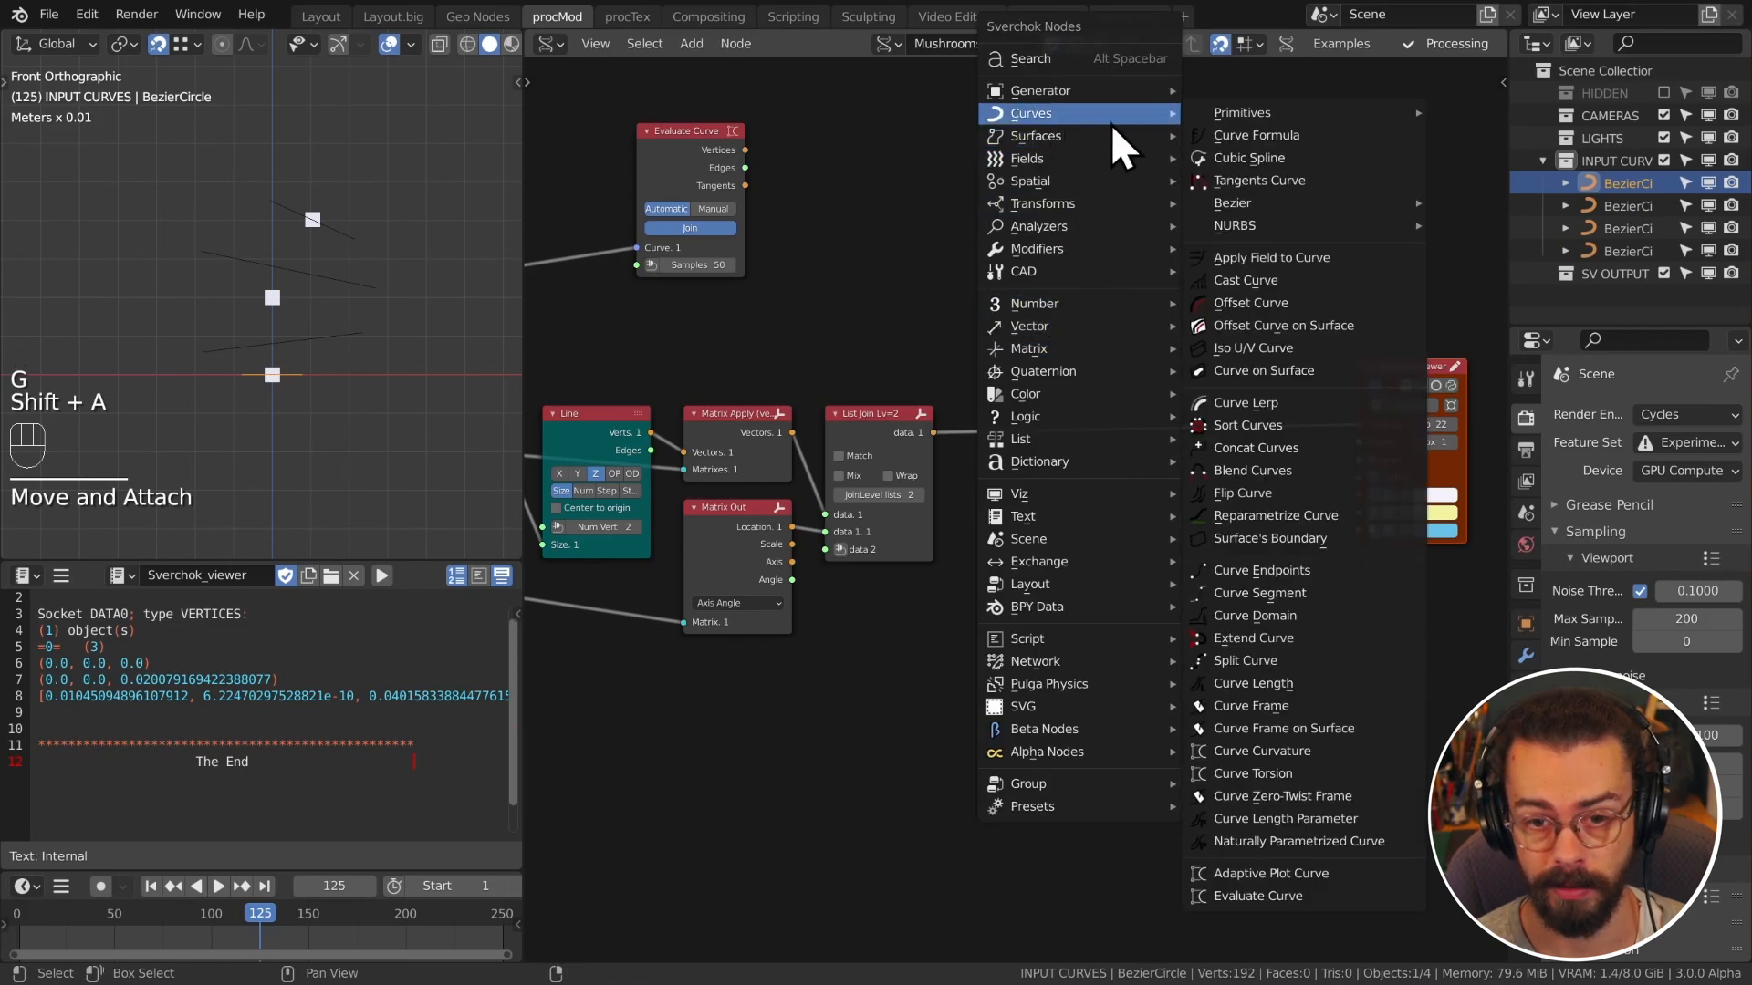
pyautogui.click(1277, 160)
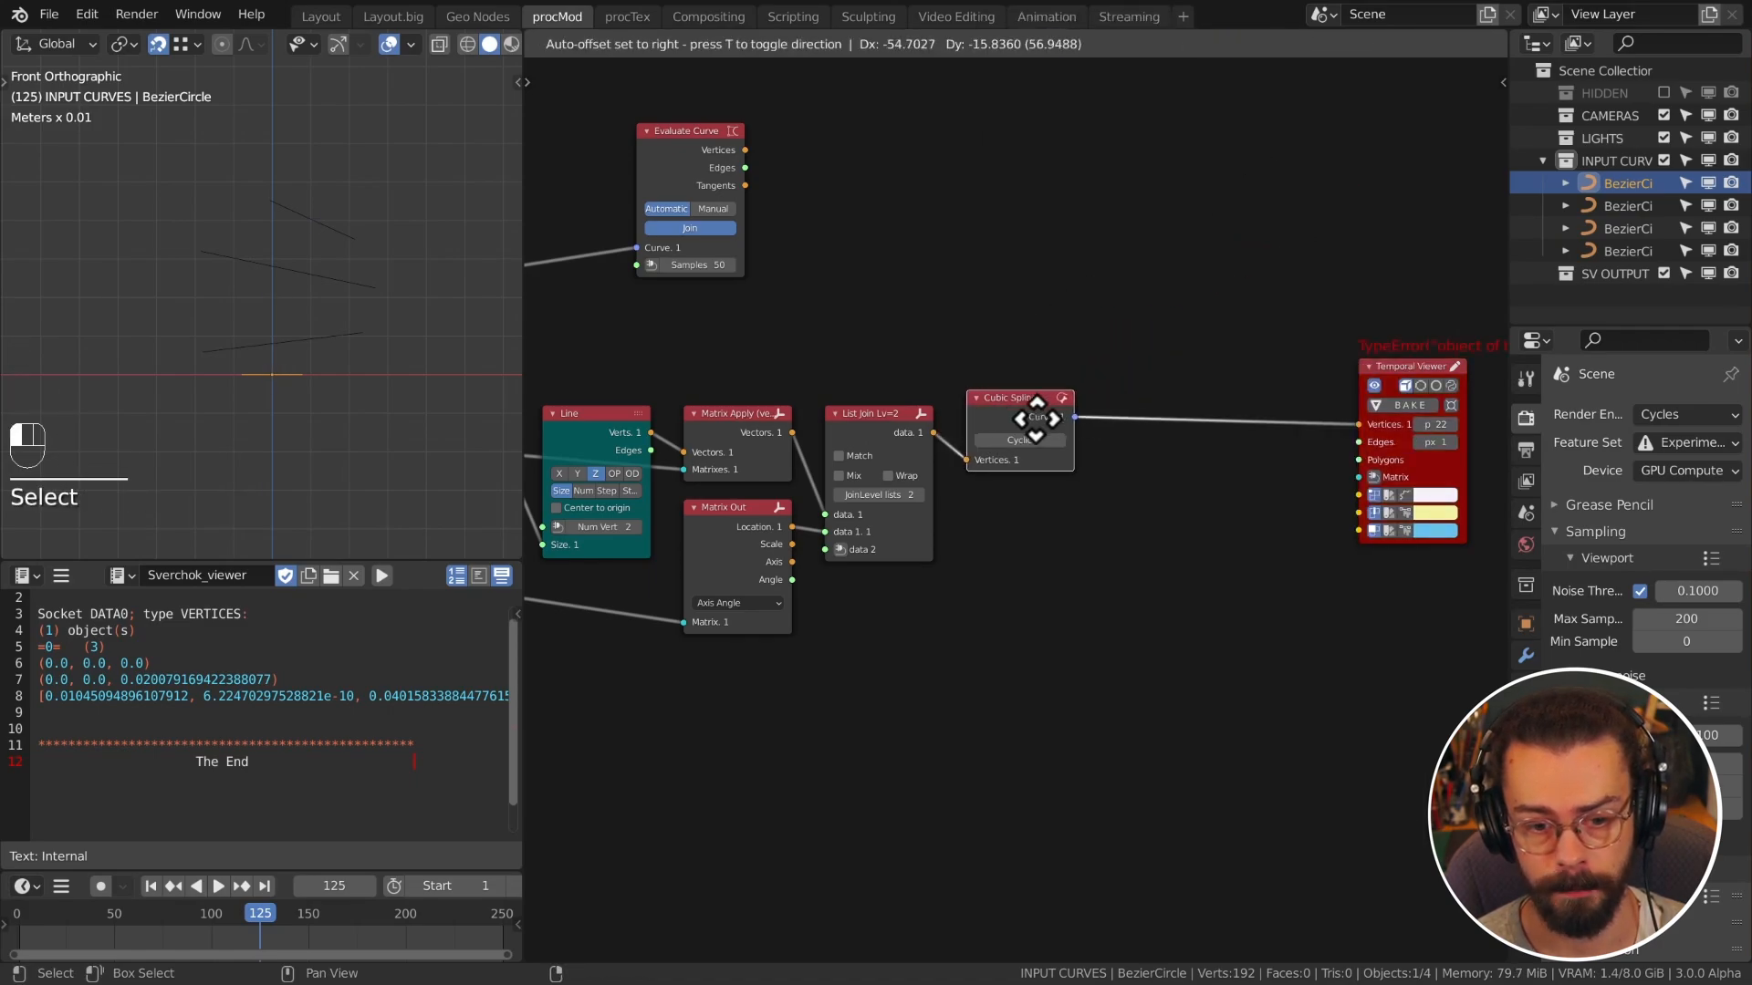
pyautogui.click(1038, 419)
pyautogui.scroll(3, 985, 441)
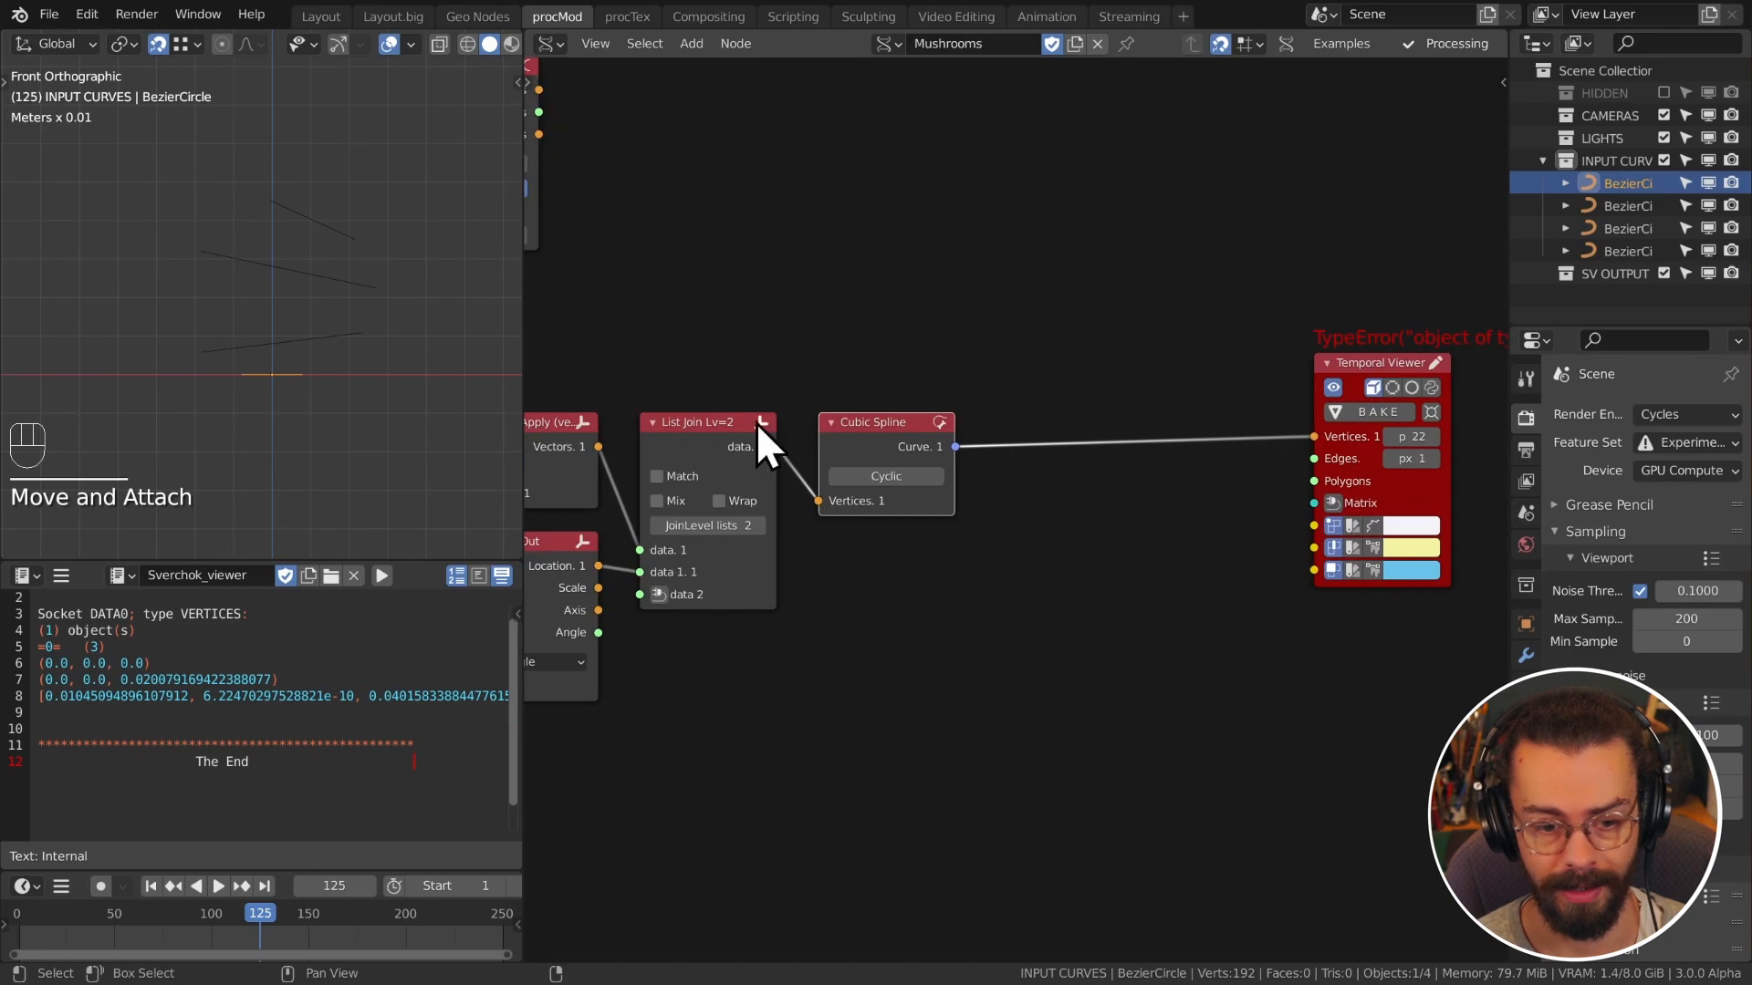
# Step: Insert an Evaluate Curve node between the Cubic Spline and the Temporal Viewer
pyautogui.press('q')
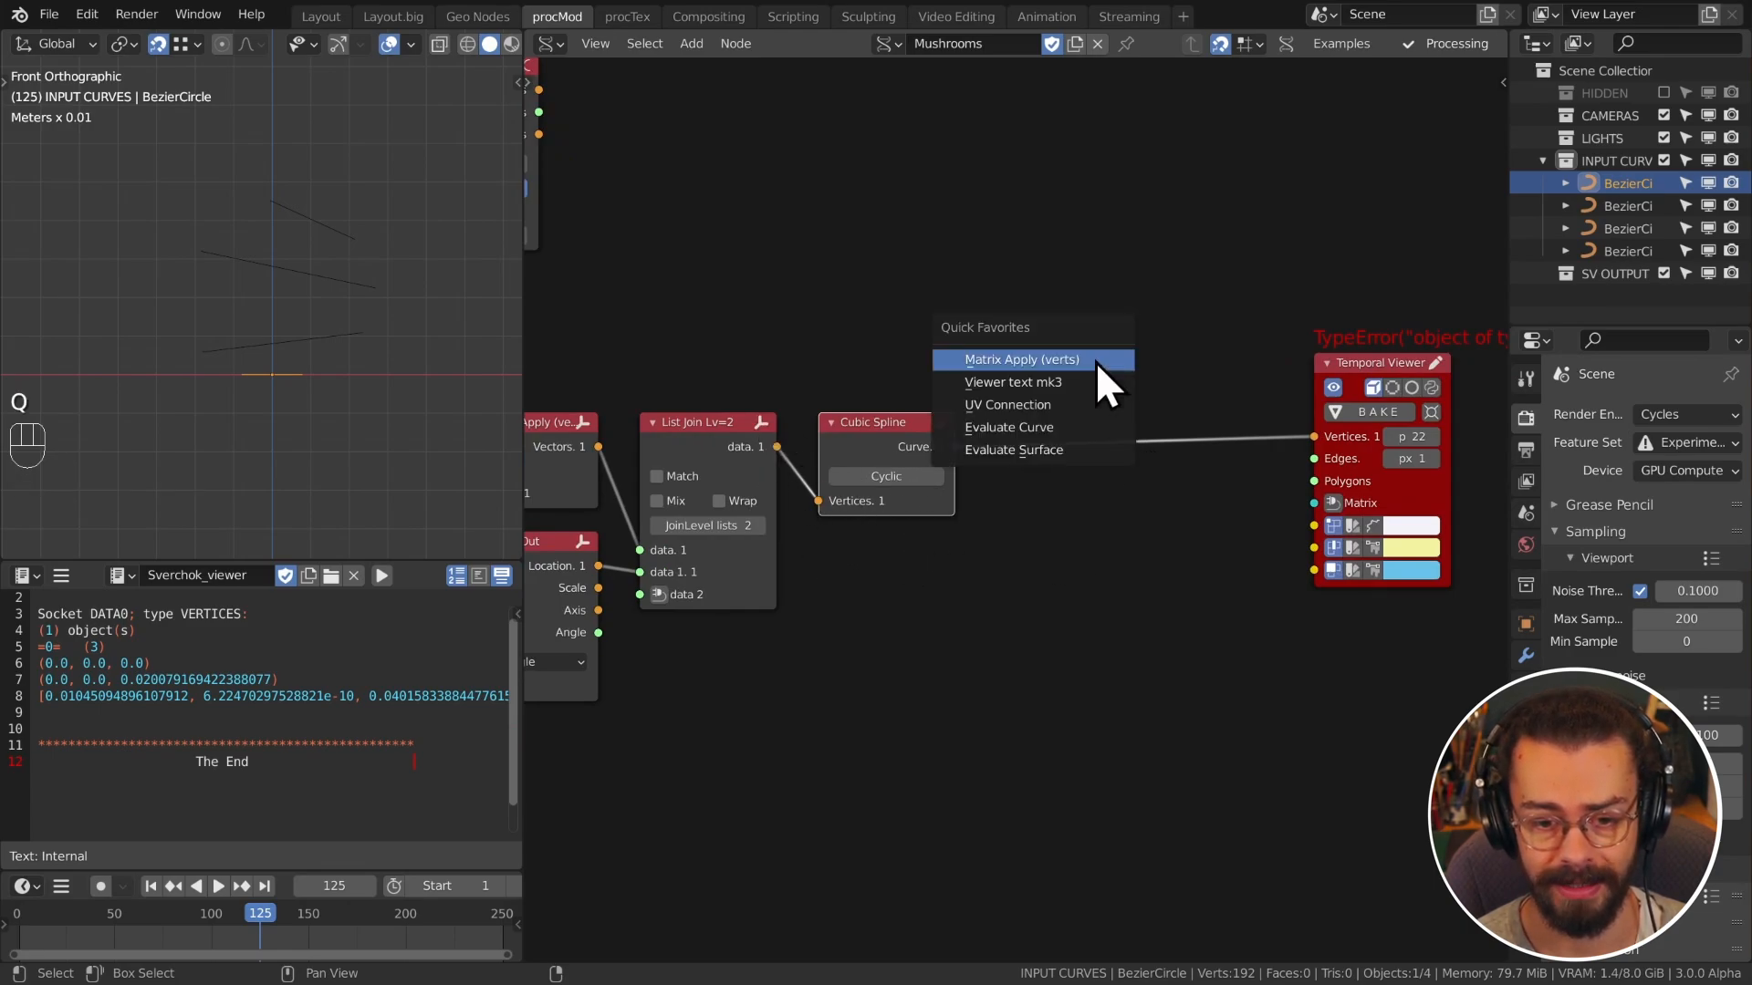
pyautogui.click(1059, 427)
pyautogui.click(1042, 396)
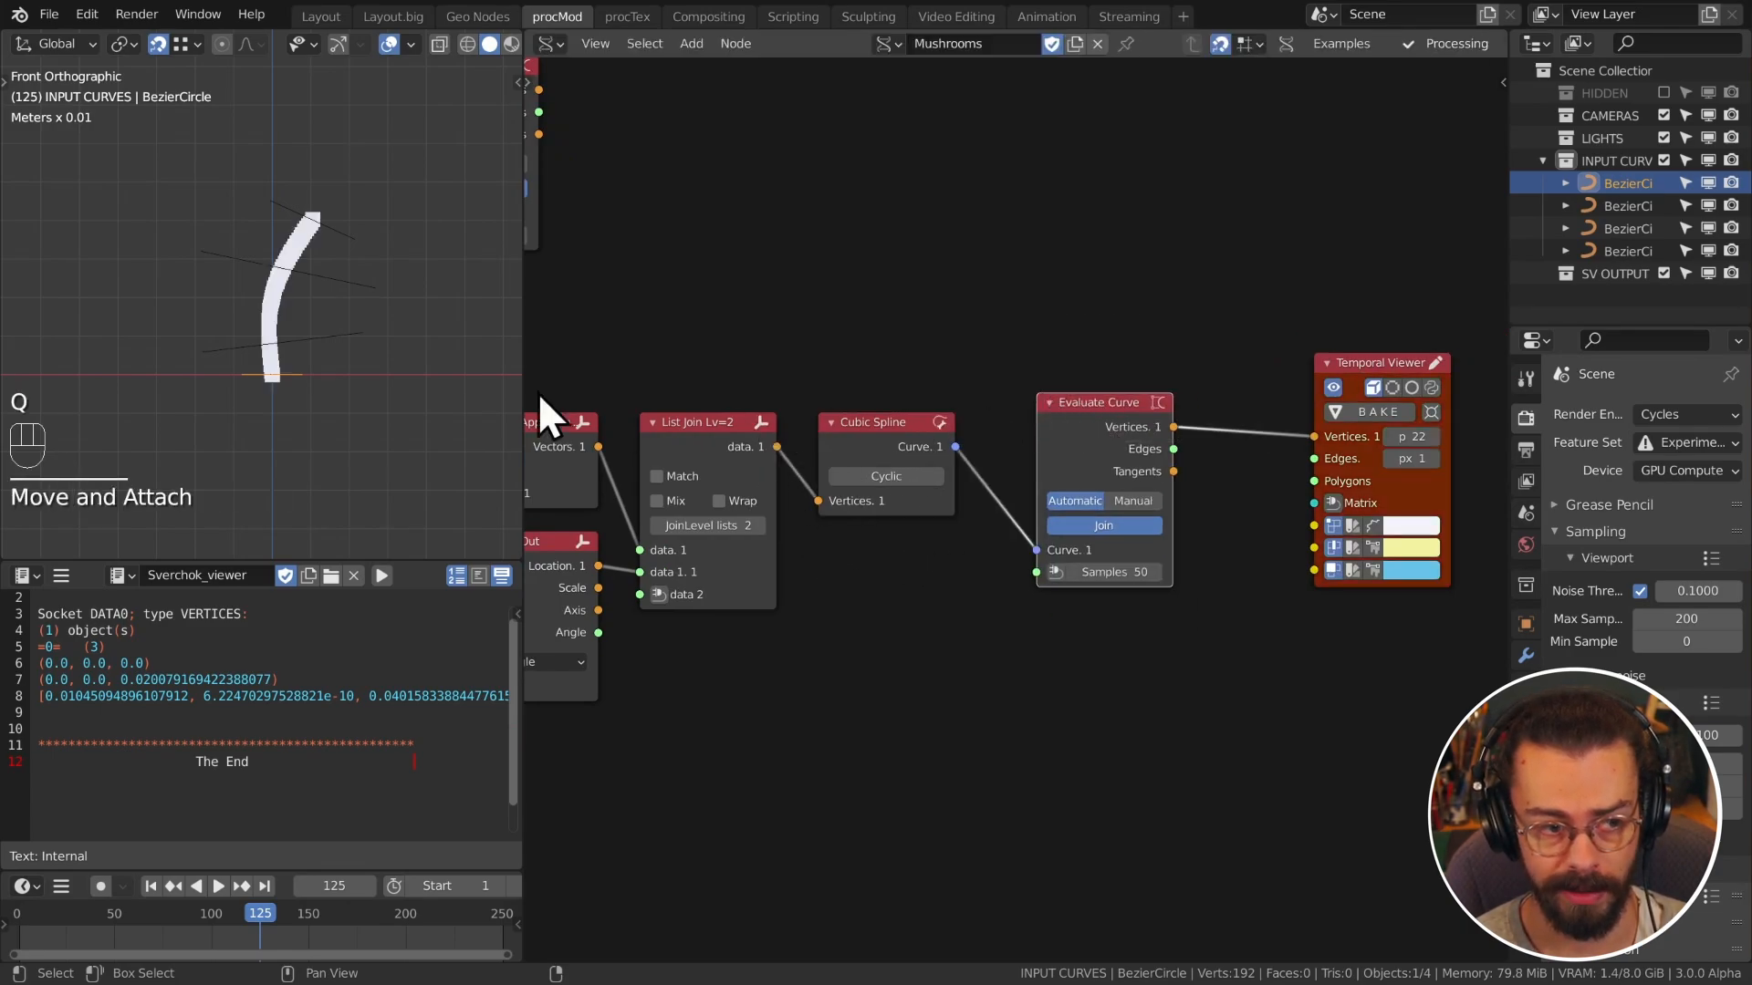
# Step: Set the viewer's vertex size to 4 px and Samples to 13, and connect the Evaluate Curve's Edges to the Temporal Viewer
pyautogui.keyDown('shift'); pyautogui.moveTo(1115, 571); pyautogui.dragTo(1076, 571); pyautogui.keyUp('shift')
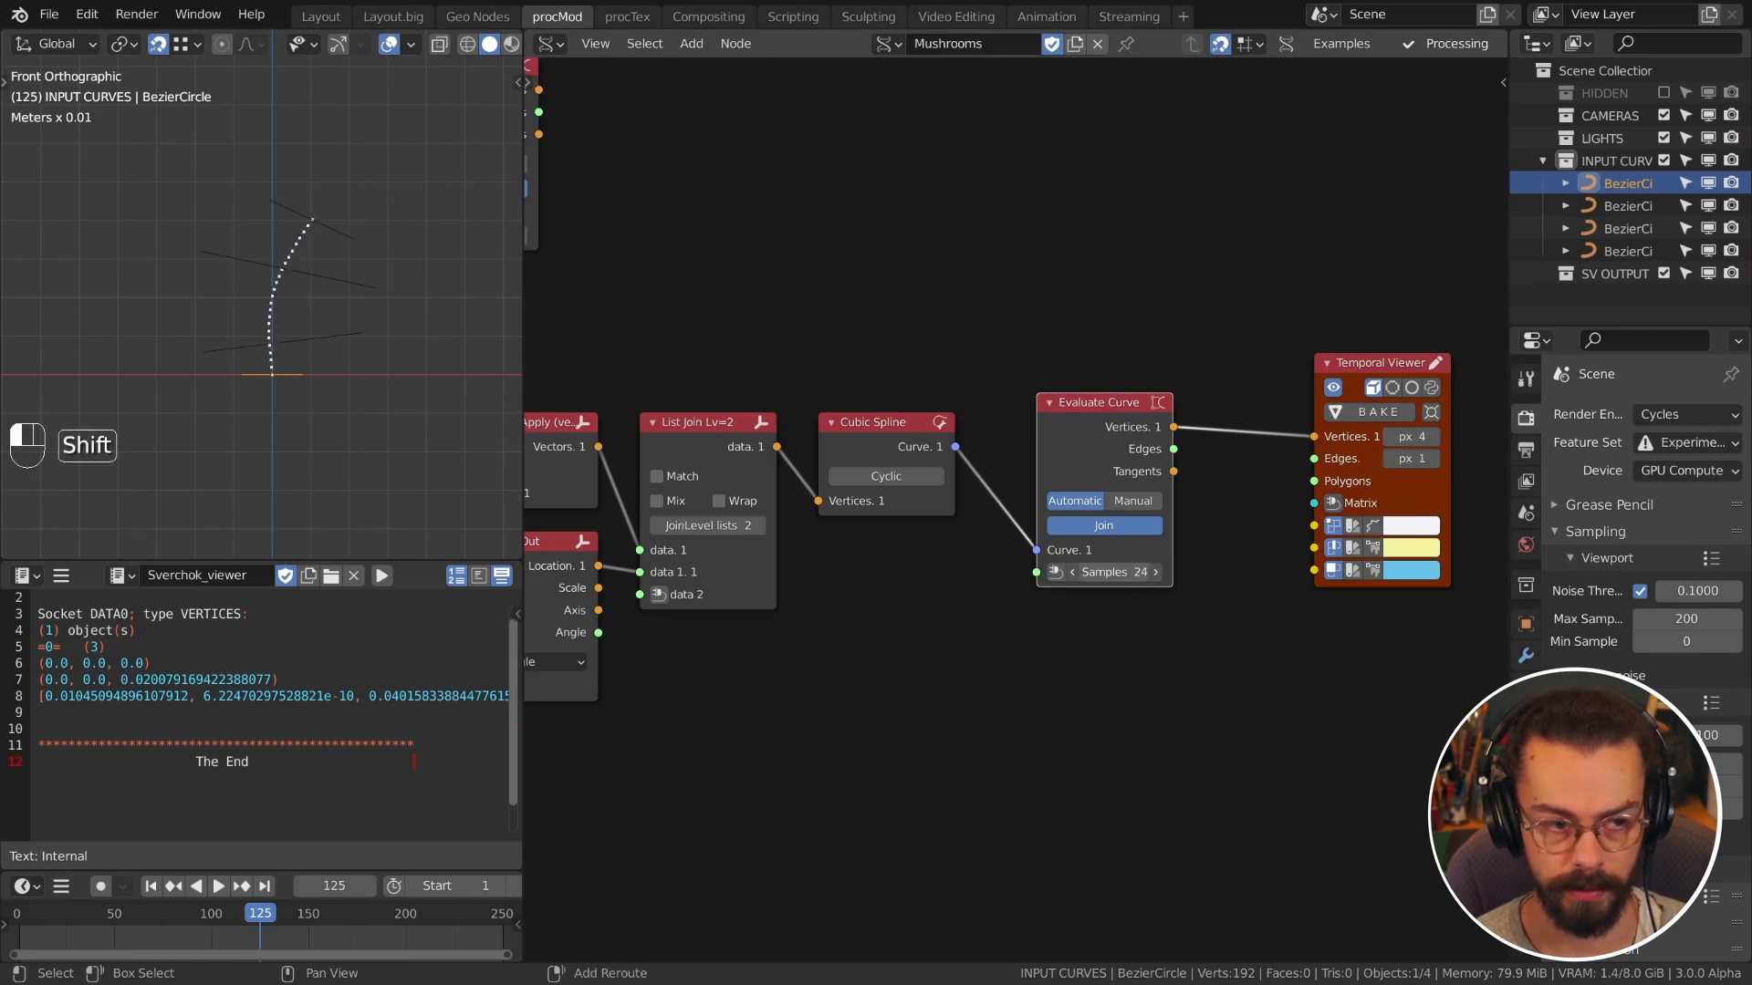
pyautogui.moveTo(1174, 449); pyautogui.dragTo(1188, 452)
pyautogui.moveTo(1306, 462); pyautogui.dragTo(1314, 459)
pyautogui.moveTo(201, 364); pyautogui.dragTo(252, 348, button='middle')
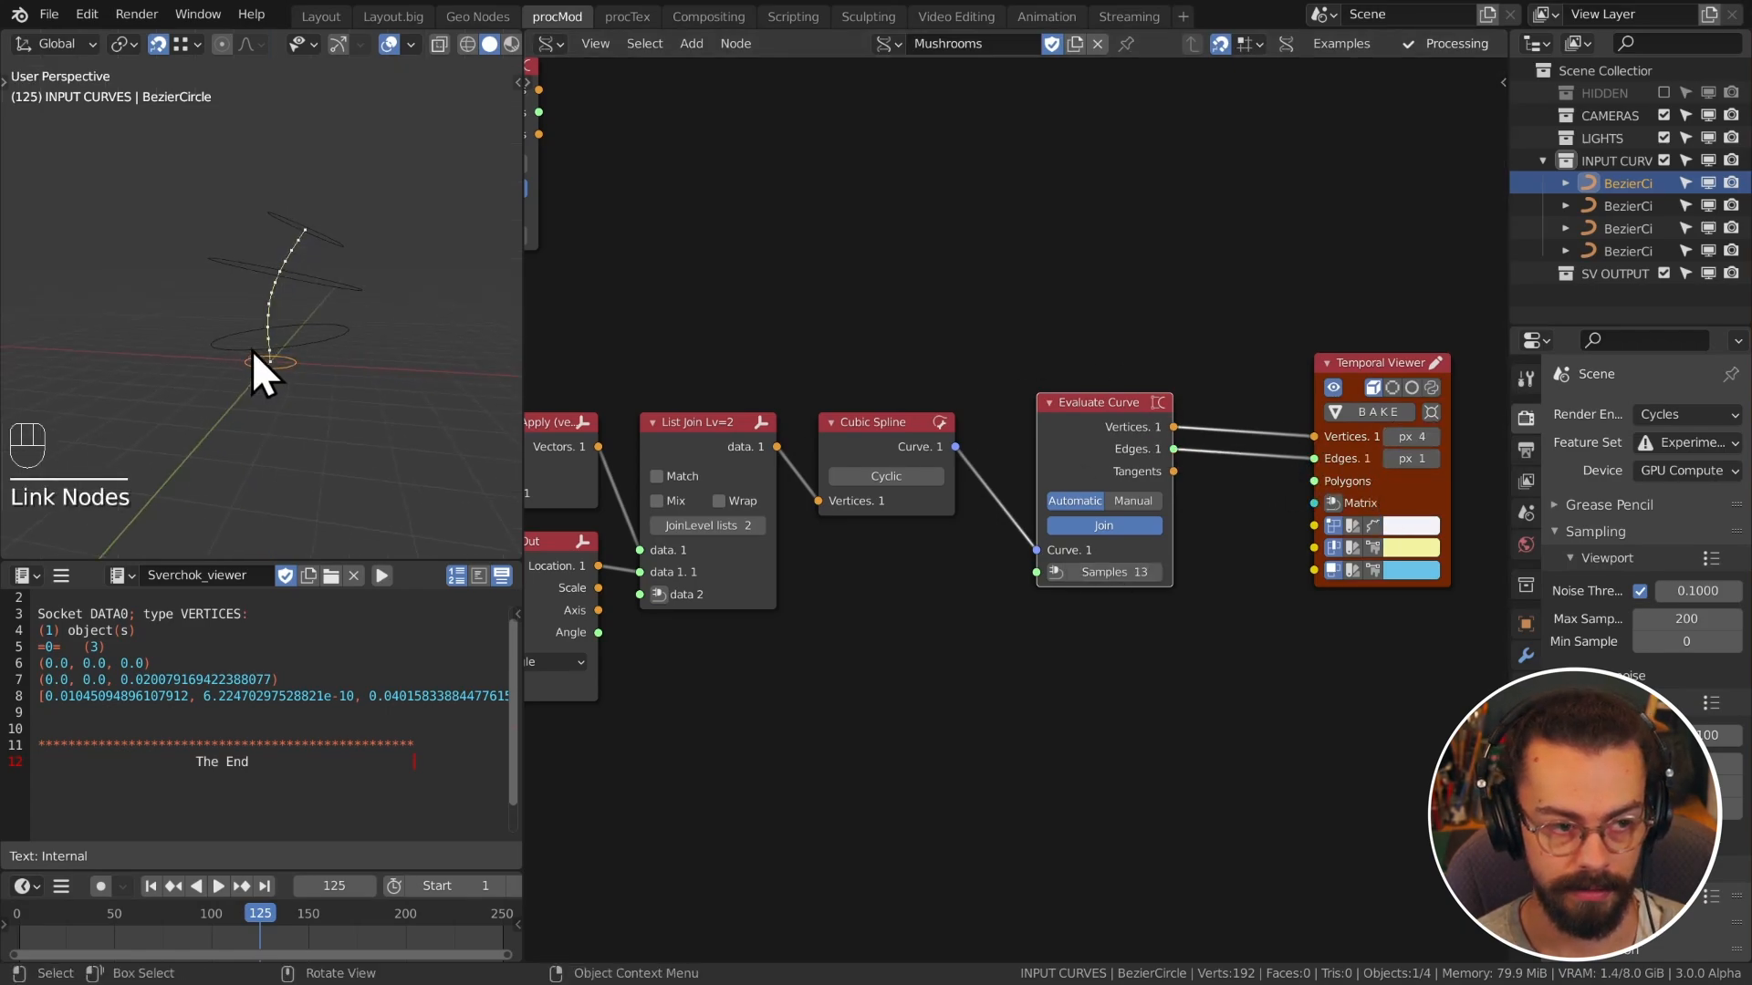
# Step: Play the animation and try moving the top Bezier circle to test how the spline follows it
pyautogui.hotkey('shift', 'space')
pyautogui.click(326, 243)
pyautogui.press('g')
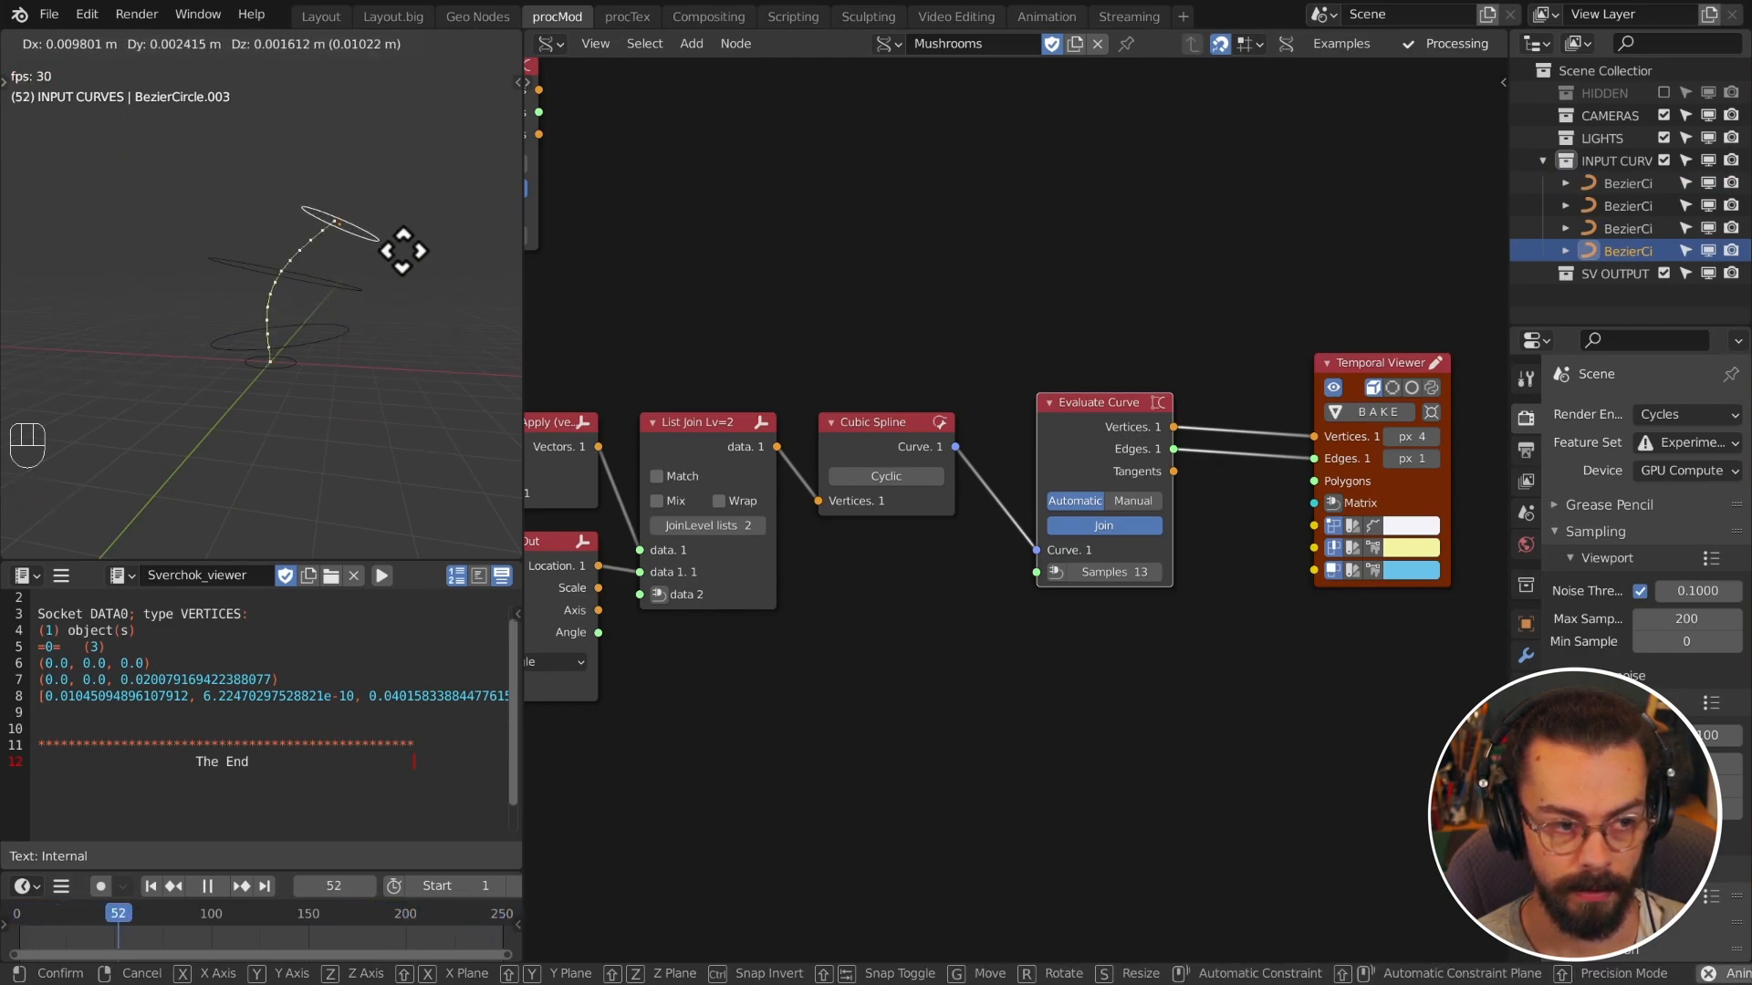
pyautogui.click(323, 209)
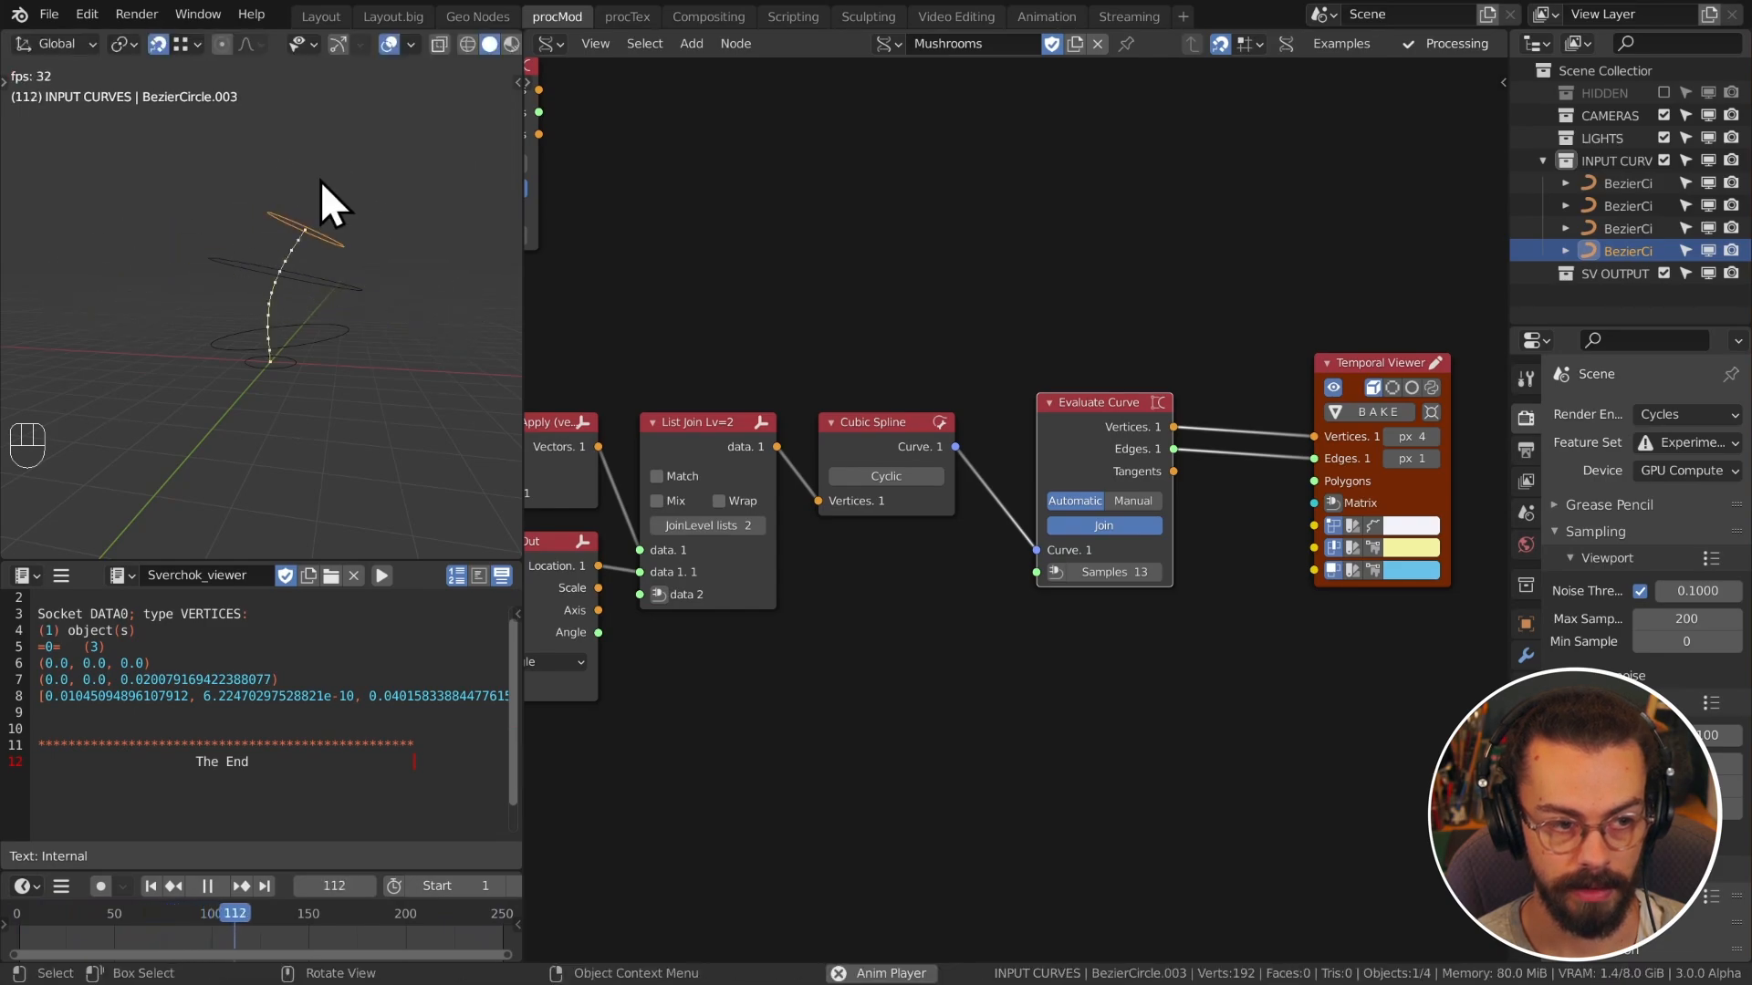
pyautogui.press('space')
# Step: Select the bottom Bezier circle in front view and preview its own Evaluate Curve node with the Temporal Viewer
pyautogui.moveTo(1044, 499); pyautogui.dragTo(953, 545, button='middle')
pyautogui.press('KP_1')
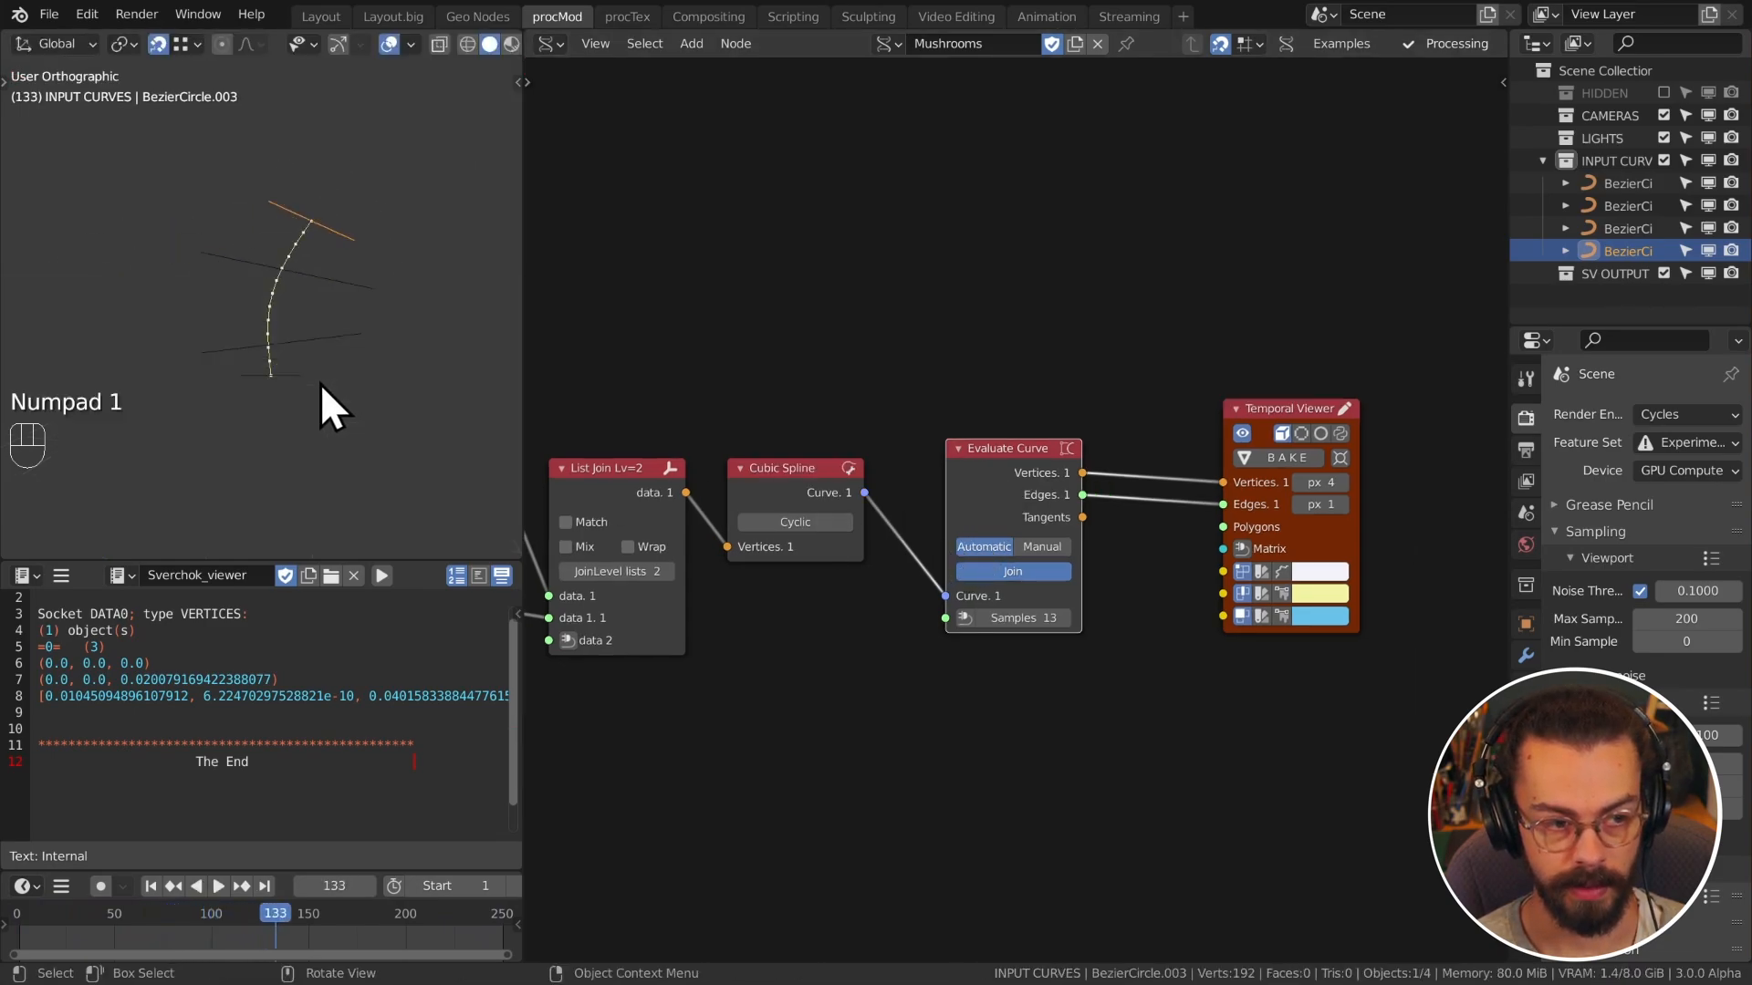
pyautogui.click(297, 380)
pyautogui.scroll(-2, 1190, 369)
pyautogui.moveTo(1190, 369); pyautogui.dragTo(1278, 317, button='middle')
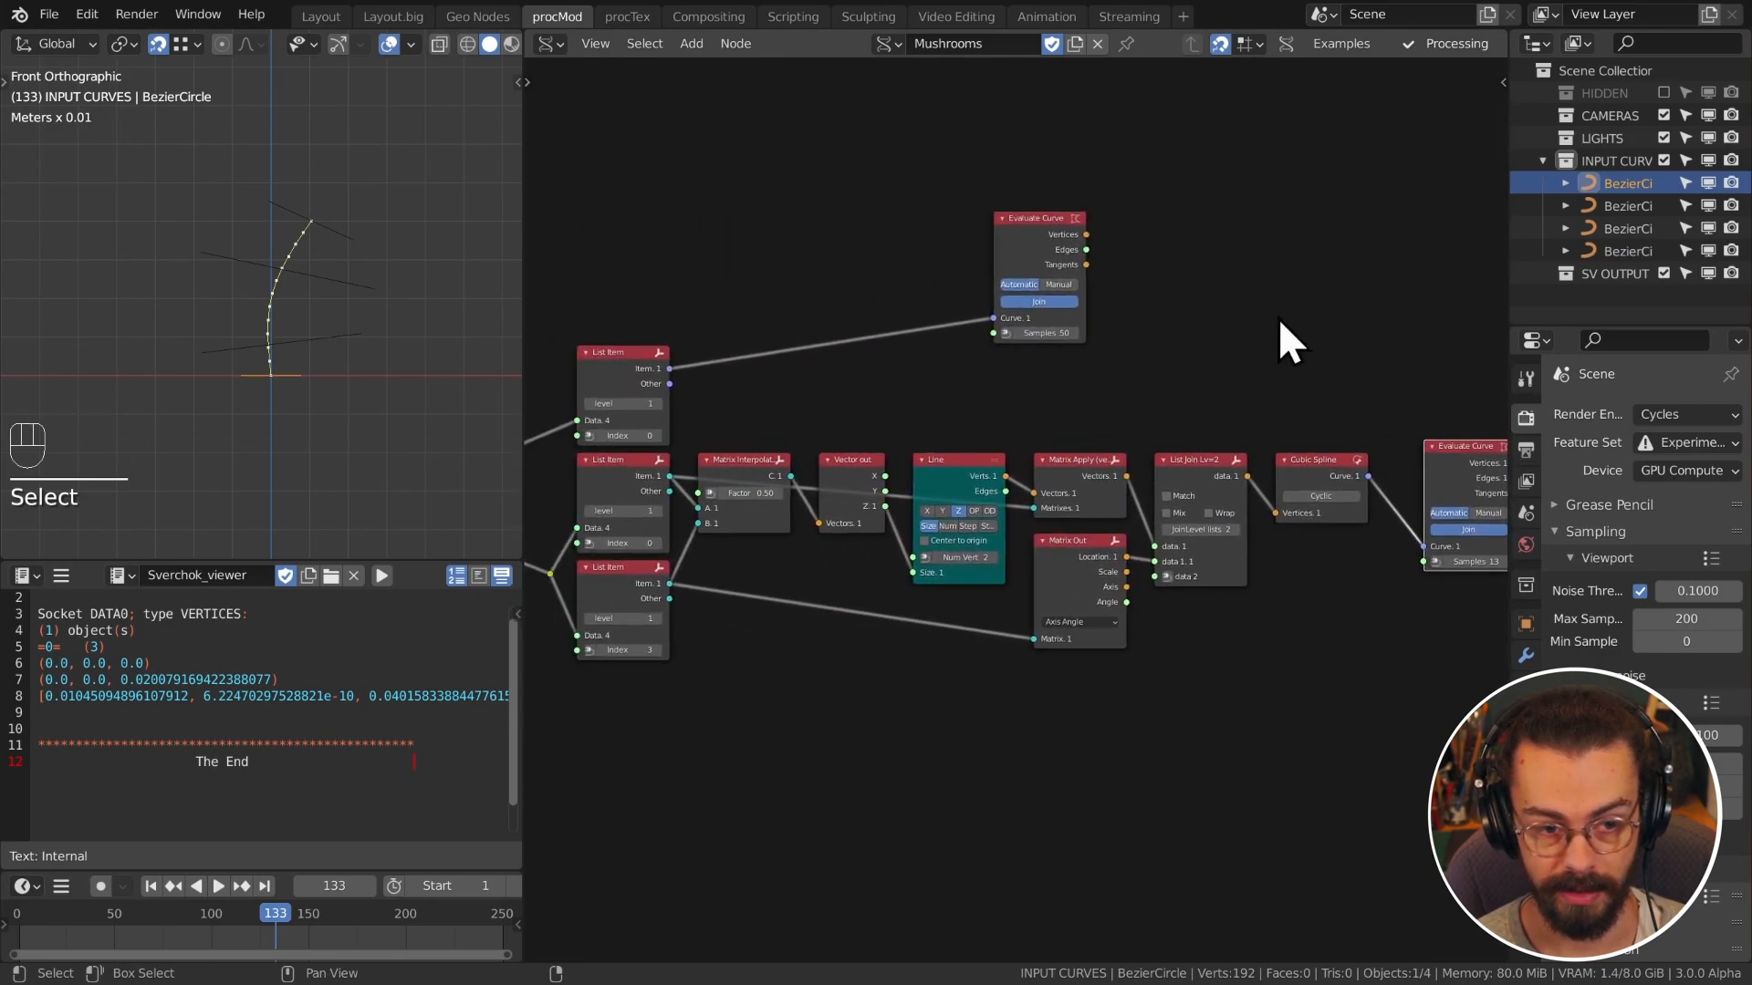
pyautogui.keyDown('ctrl'); pyautogui.keyDown('shift'); pyautogui.click(1038, 244); pyautogui.keyUp('shift'); pyautogui.keyUp('ctrl')
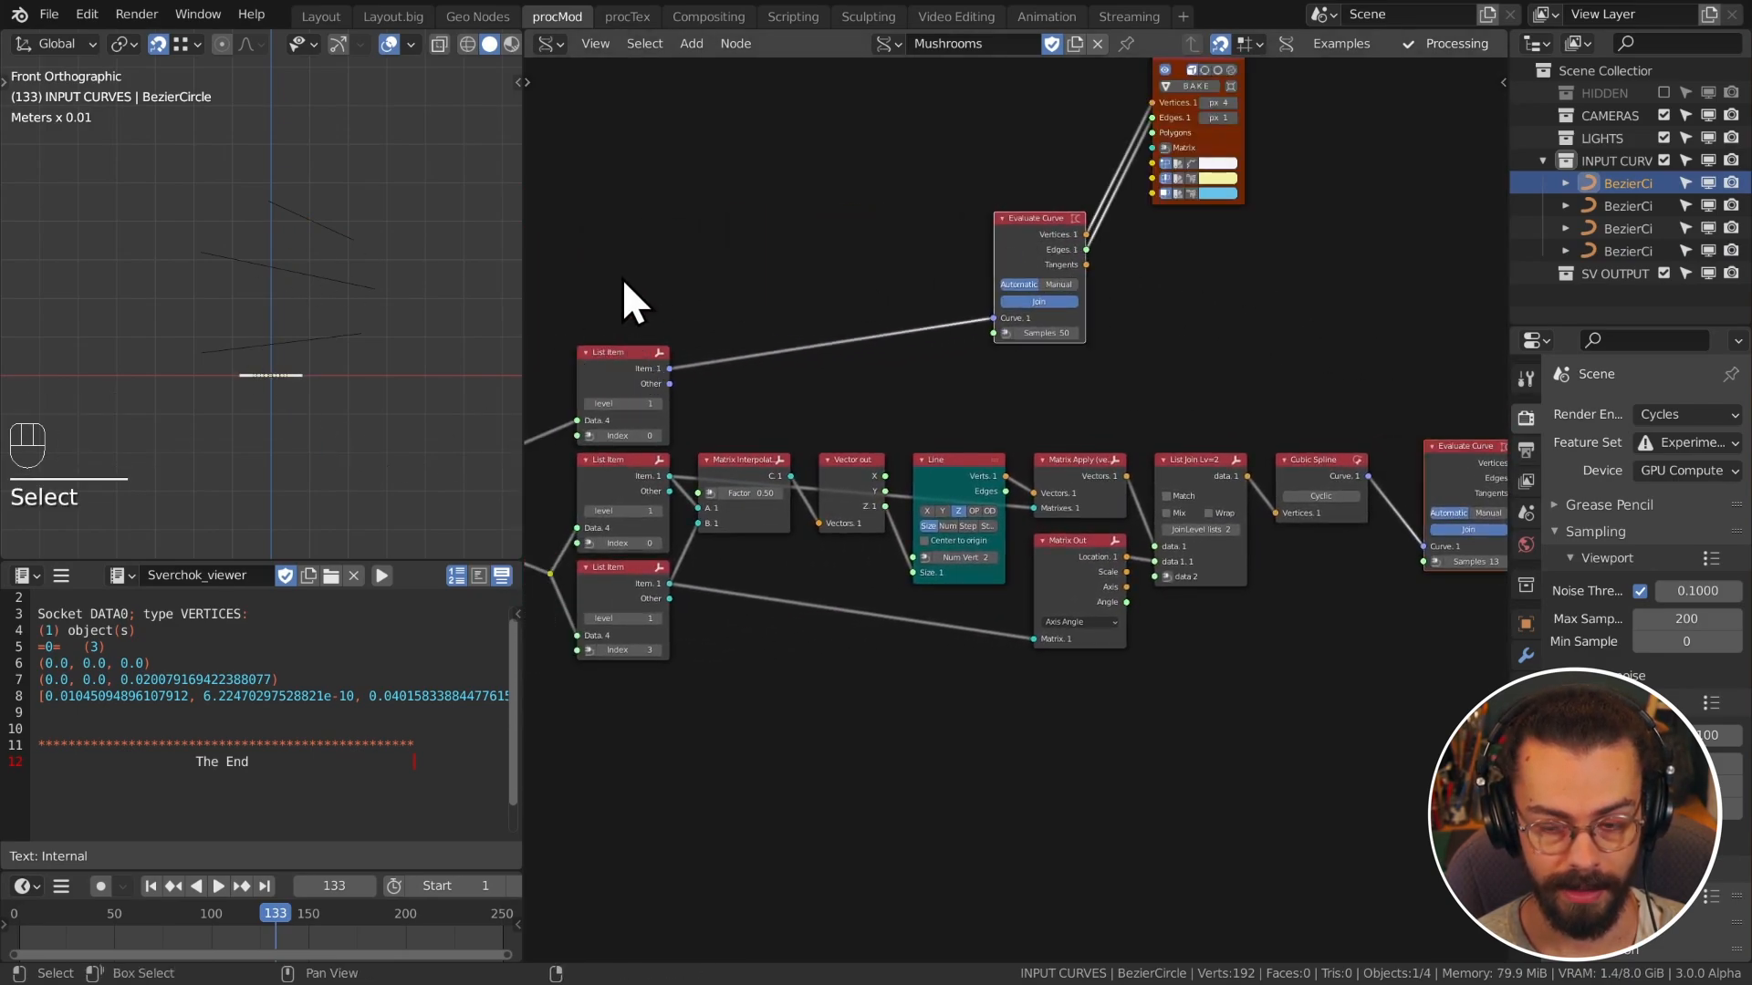
# Step: Delete the Temporal Viewer from the circle's Evaluate Curve and attach a viewer to the Evaluate Curve after the Cubic Spline
pyautogui.moveTo(608, 206); pyautogui.dragTo(1106, 424)
pyautogui.moveTo(1101, 388); pyautogui.dragTo(938, 493, button='middle')
pyautogui.scroll(-1, 1036, 481)
pyautogui.click(1081, 292)
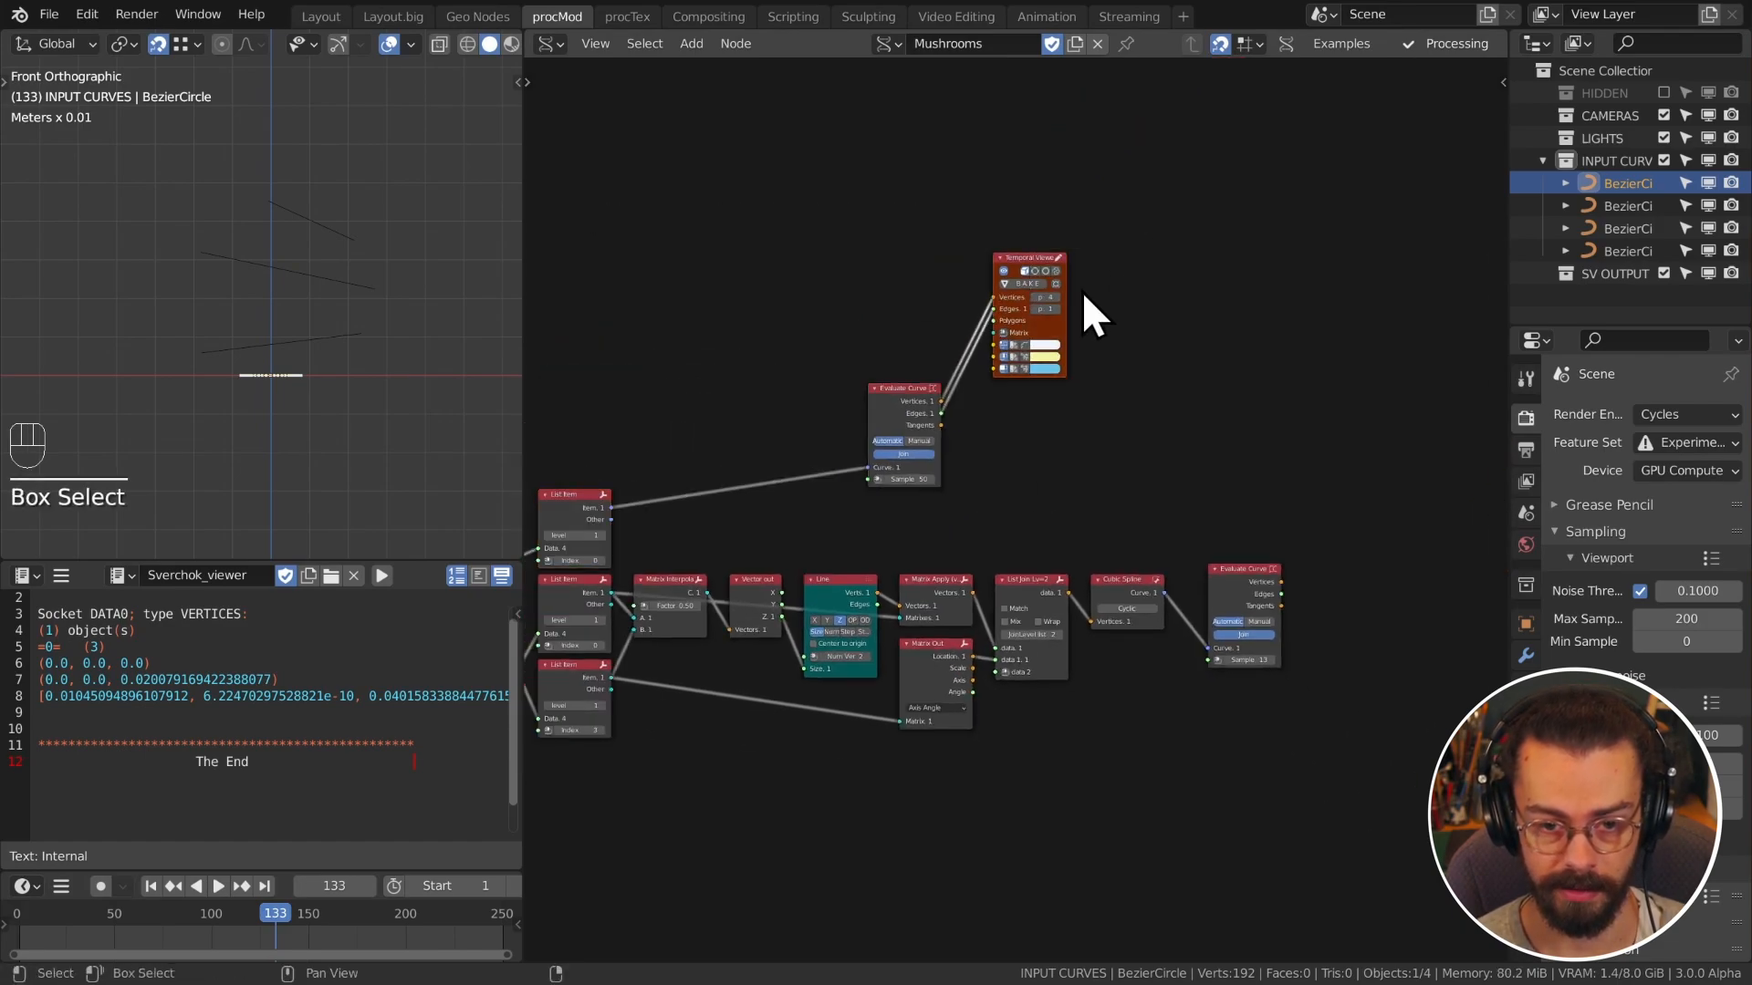
pyautogui.press('x')
pyautogui.keyDown('ctrl'); pyautogui.keyDown('shift'); pyautogui.click(1221, 565); pyautogui.keyUp('shift'); pyautogui.keyUp('ctrl')
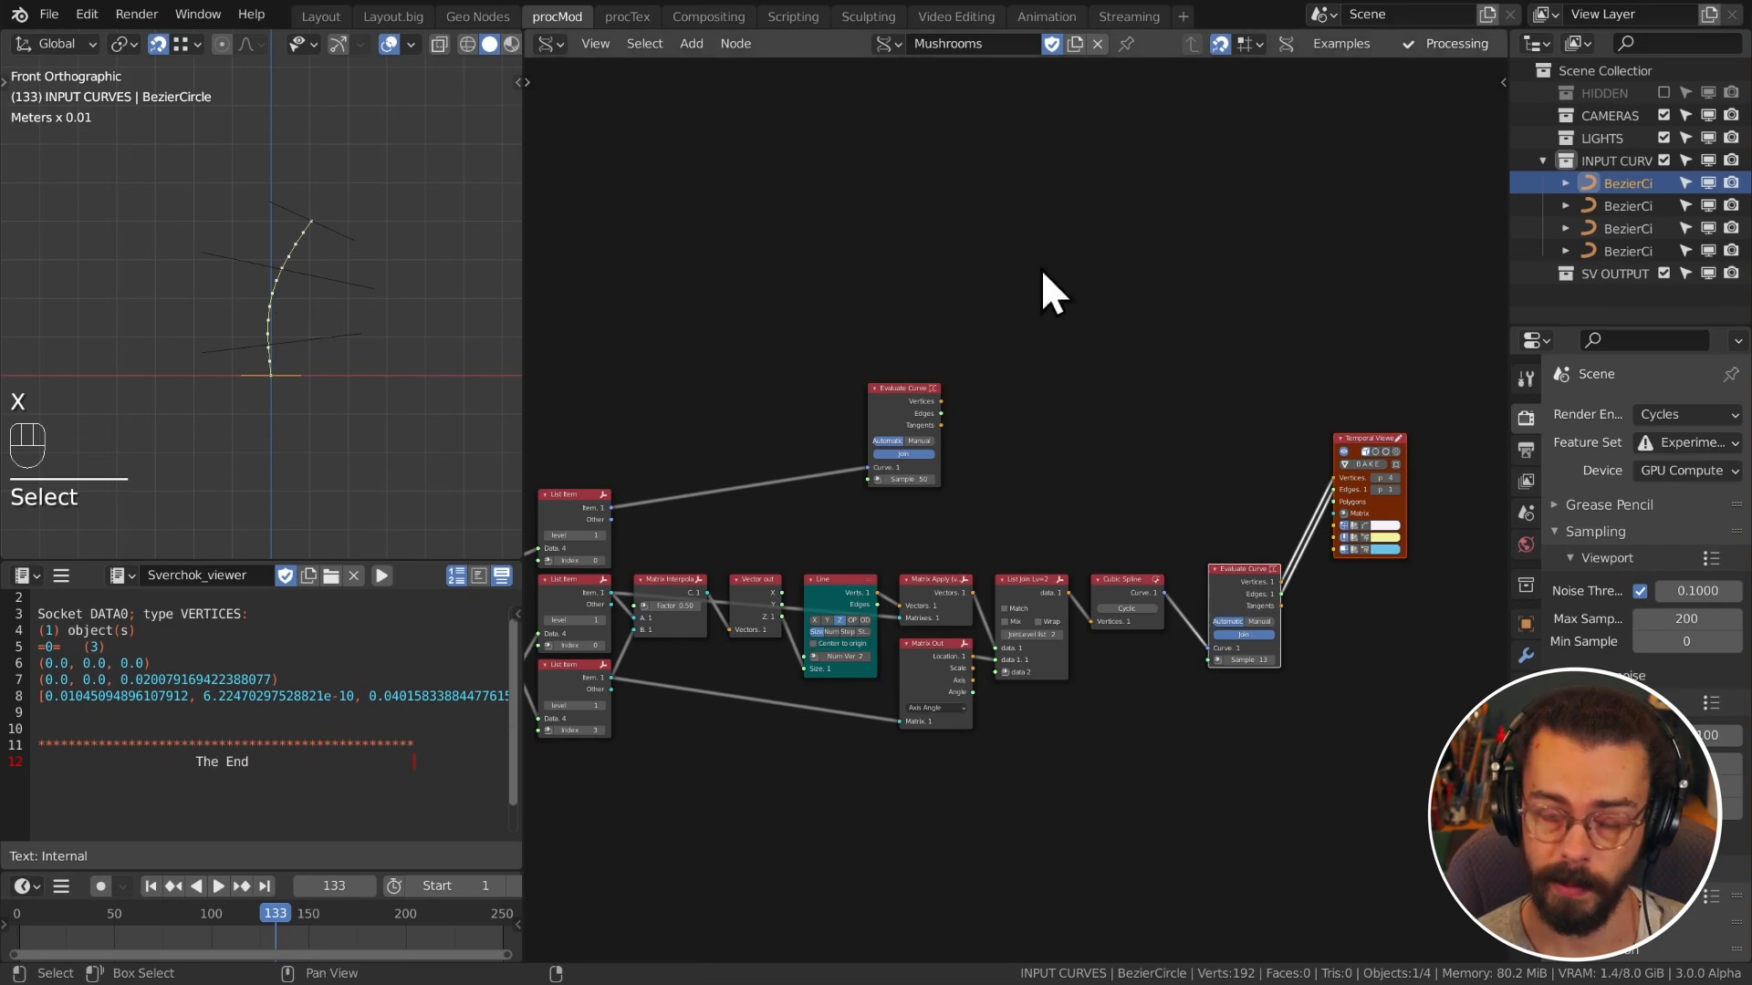
# Step: Move the spline's Evaluate Curve and Temporal Viewer farther away and insert a Curve Frame node after the Cubic Spline
pyautogui.moveTo(1248, 573); pyautogui.dragTo(1038, 533, button='middle')
pyautogui.scroll(2, 1038, 534)
pyautogui.click(1038, 534)
pyautogui.moveTo(1032, 371); pyautogui.dragTo(1177, 548)
pyautogui.press('g')
pyautogui.click(1250, 444)
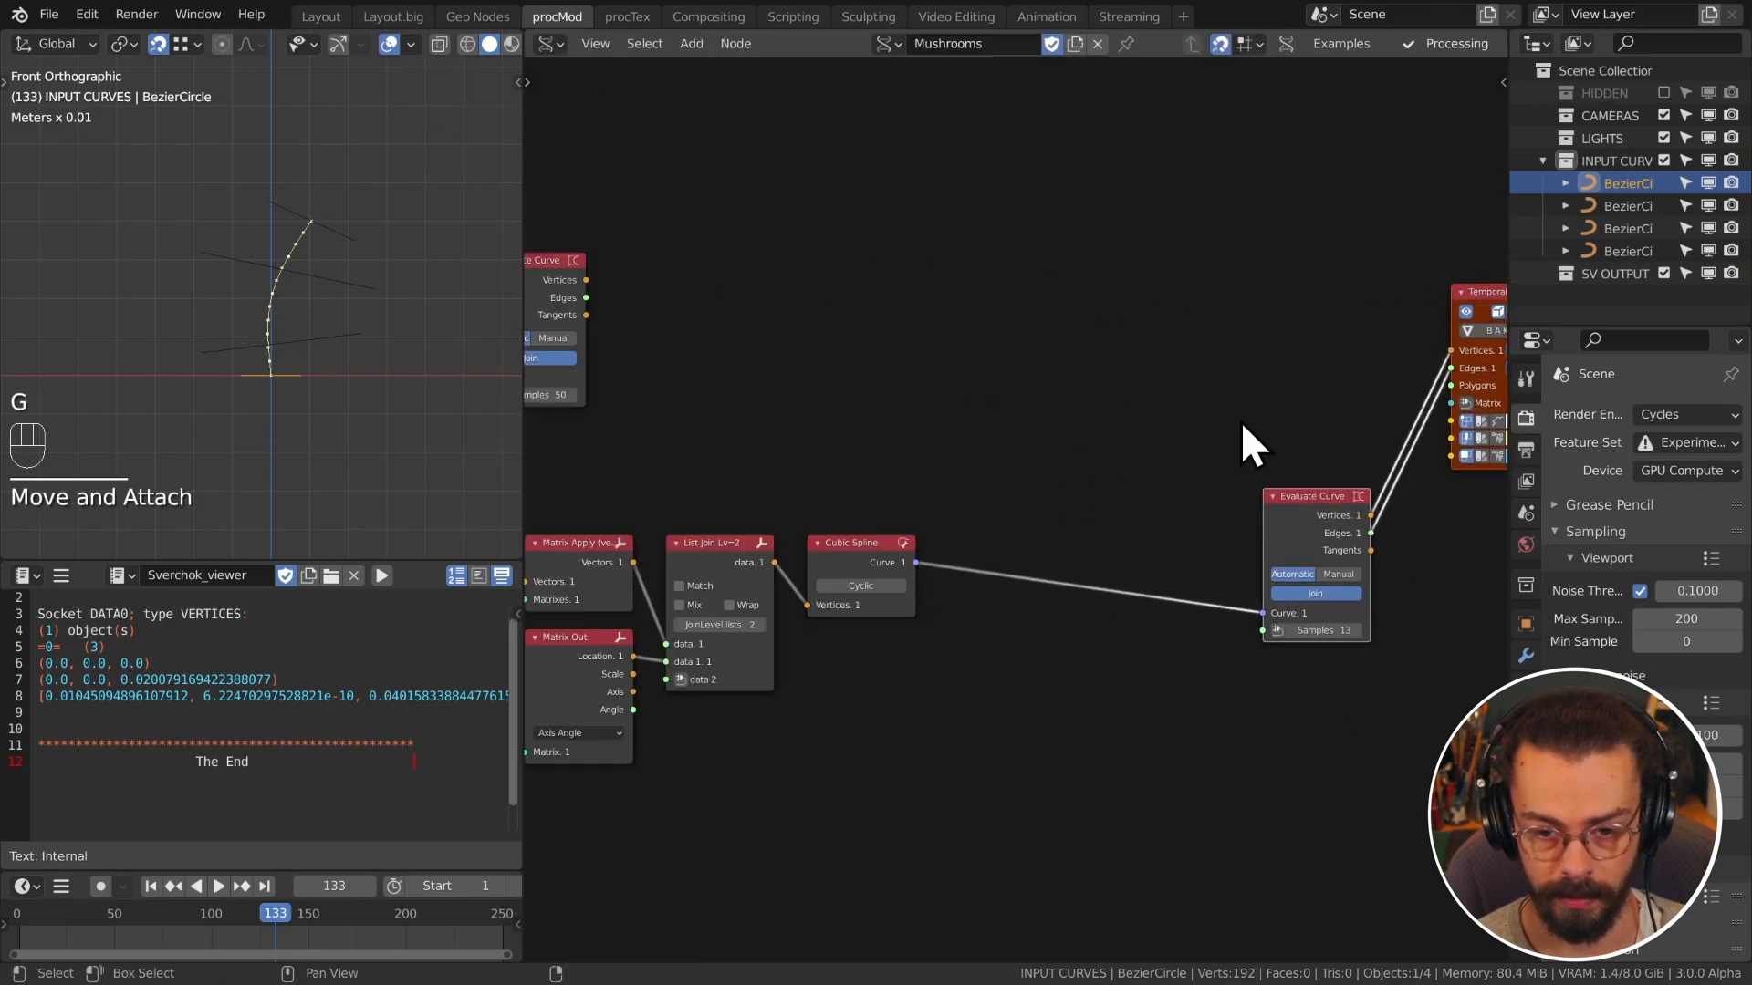
pyautogui.hotkey('shift', 'a')
pyautogui.moveTo(1004, 268)
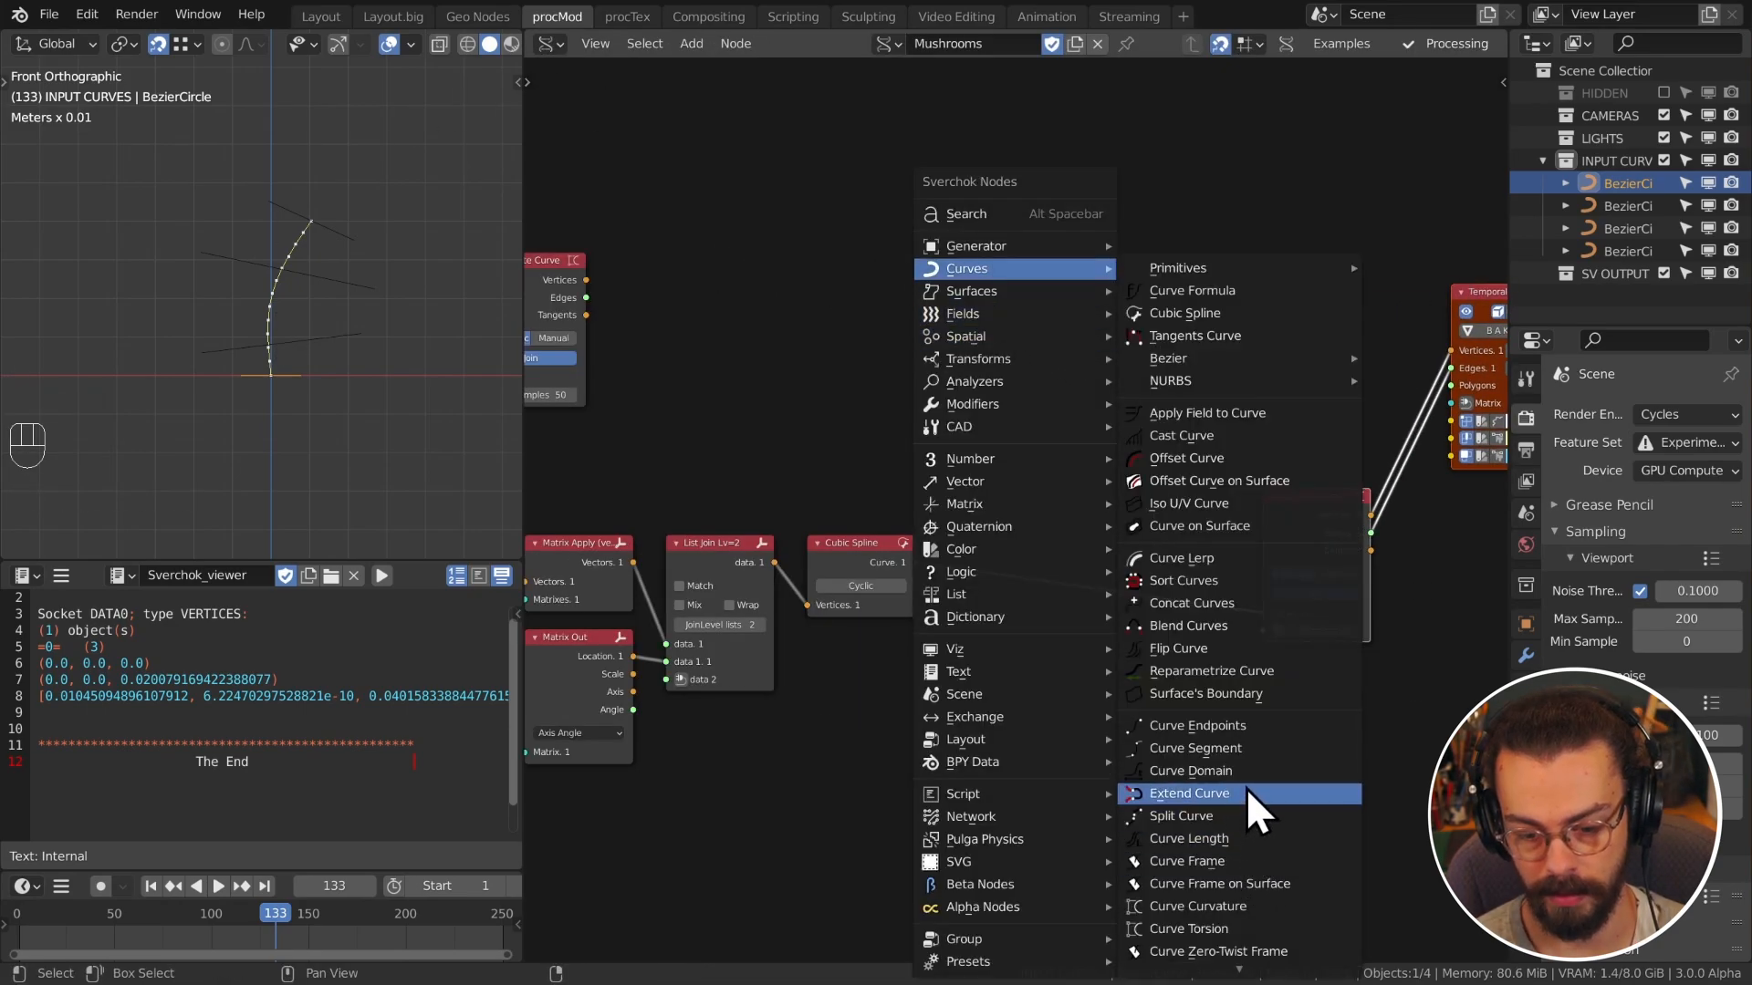
pyautogui.click(1186, 861)
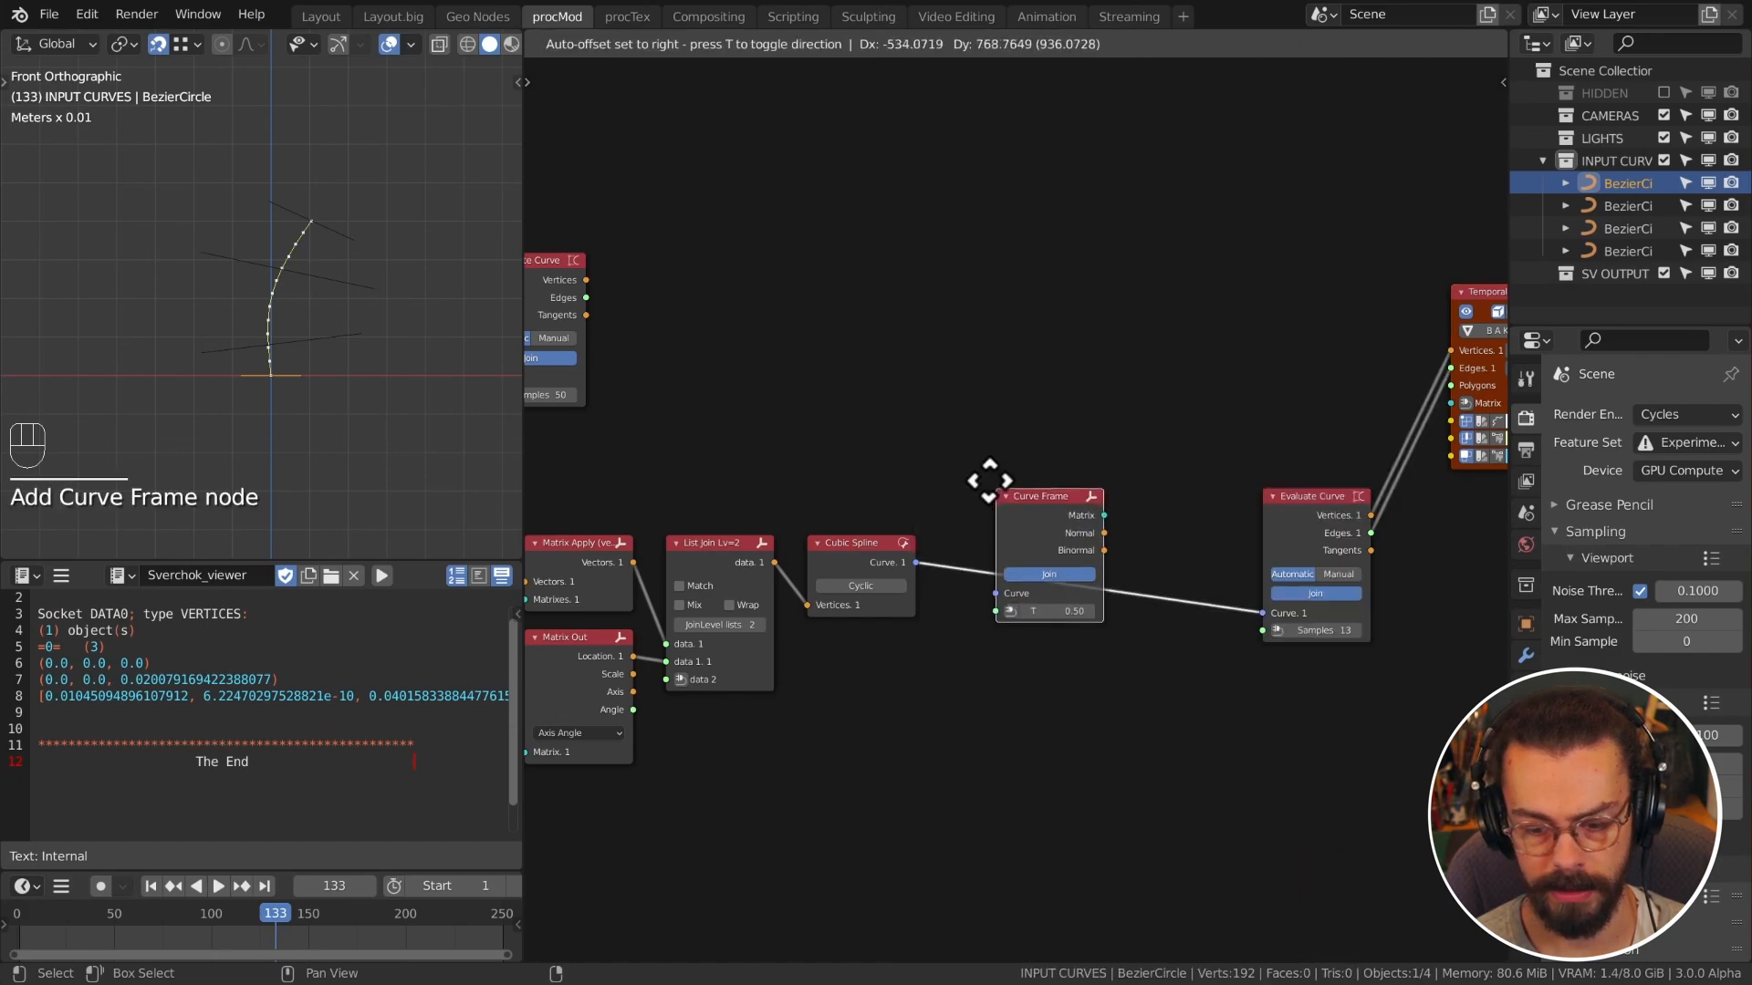
pyautogui.click(975, 470)
pyautogui.scroll(1, 1152, 617)
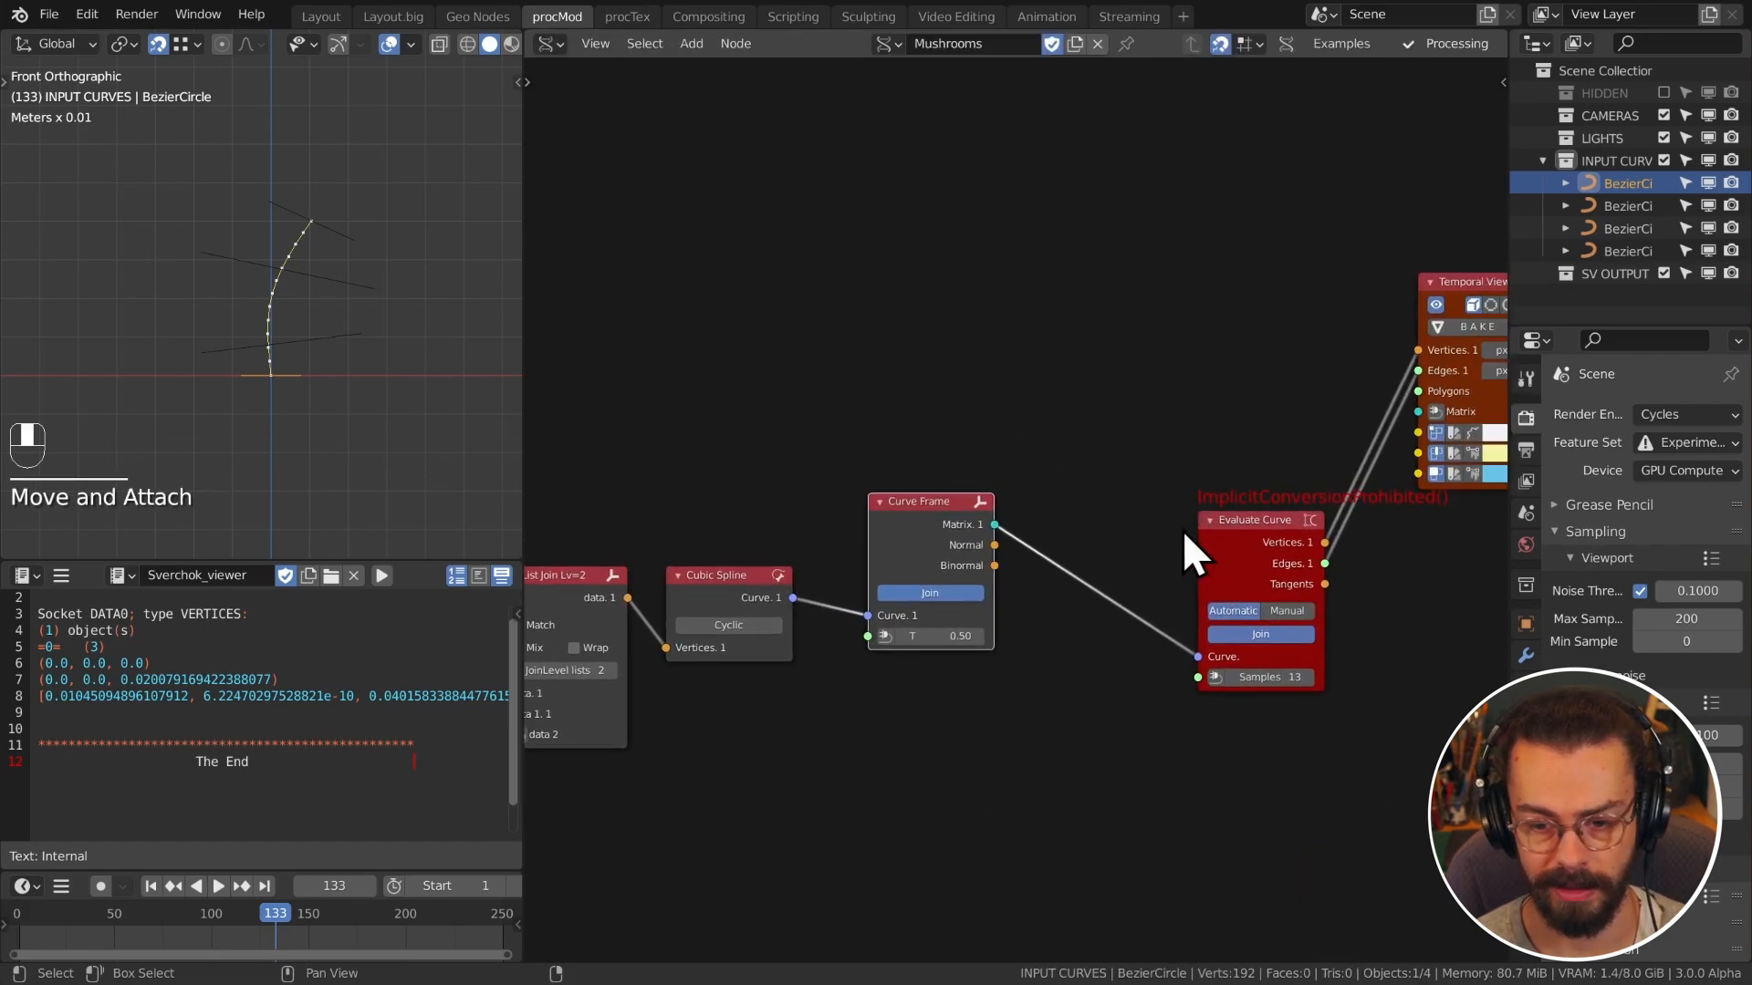
# Step: Delete the spline's Evaluate Curve and place the Temporal Viewer beside the Curve Frame, connected to its Matrix output
pyautogui.click(1197, 534)
pyautogui.press('x')
pyautogui.keyDown('ctrl'); pyautogui.keyDown('shift'); pyautogui.click(932, 533); pyautogui.keyUp('shift'); pyautogui.keyUp('ctrl')
pyautogui.moveTo(1069, 573); pyautogui.dragTo(1199, 354)
pyautogui.press('g')
pyautogui.click(1210, 494)
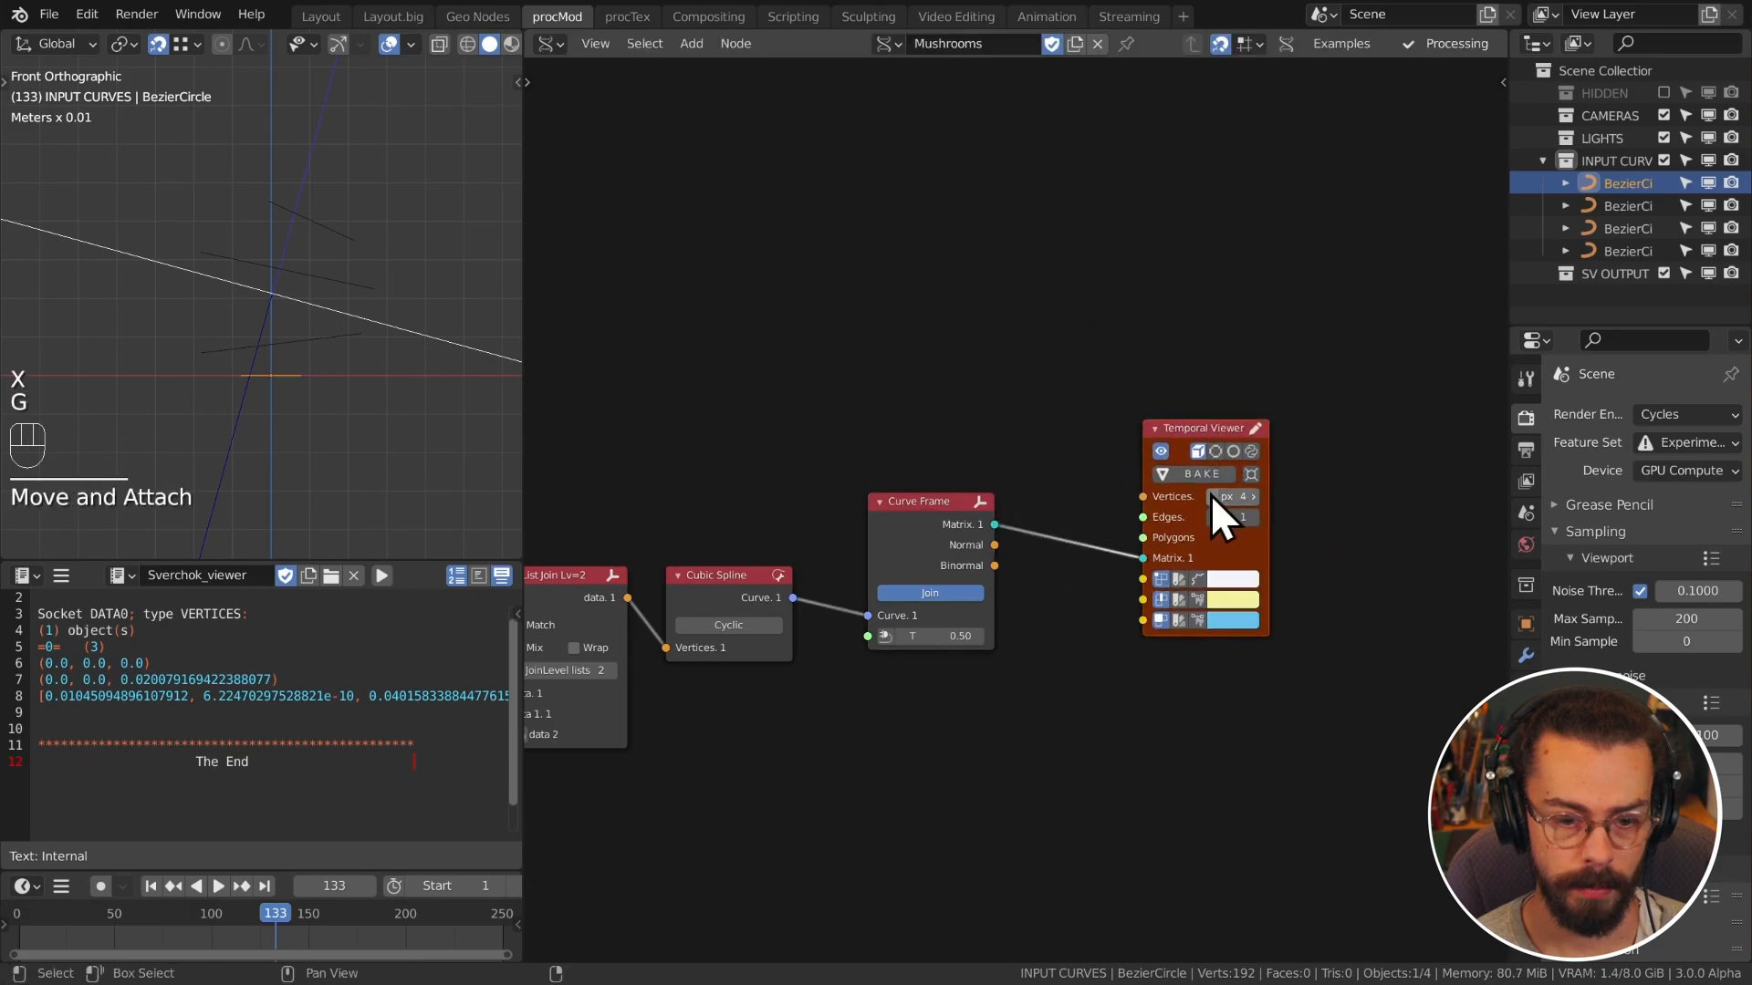
# Step: Set the Curve Frame's T value to 0.14
pyautogui.moveTo(283, 201); pyautogui.dragTo(216, 275, button='middle')
pyautogui.moveTo(938, 637); pyautogui.dragTo(903, 636)
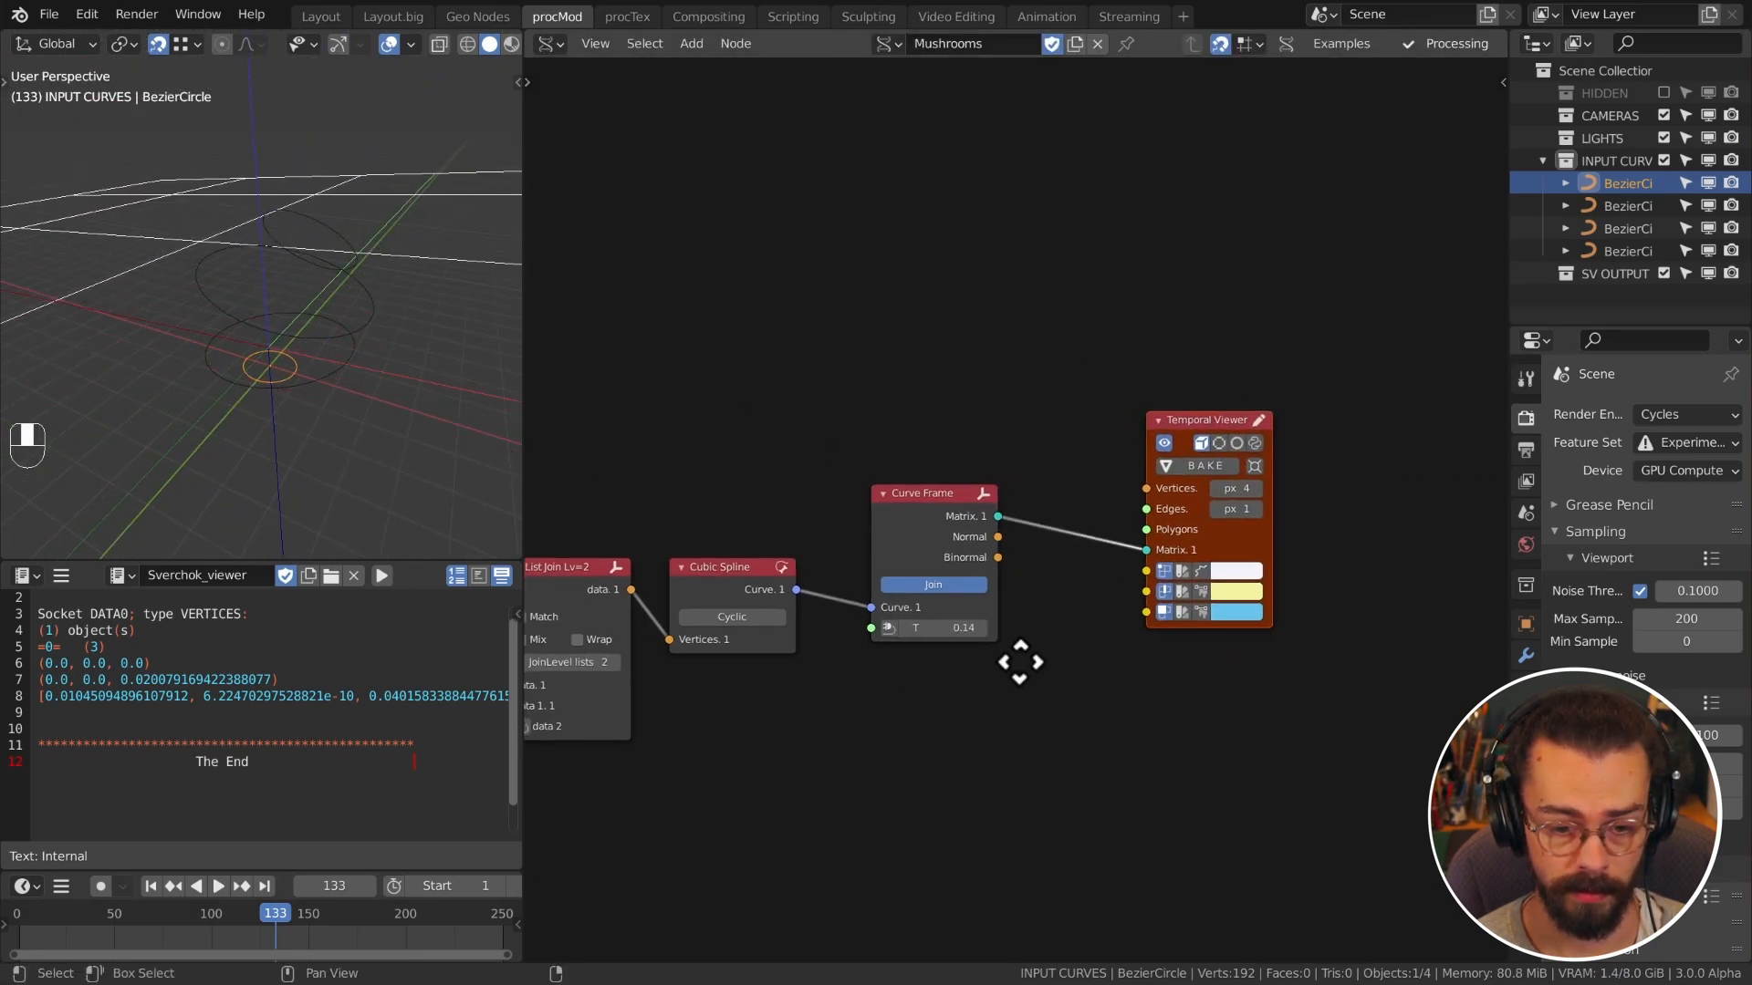
pyautogui.moveTo(1020, 661); pyautogui.dragTo(1048, 600, button='middle')
# Step: Move the Curve Frame and Temporal Viewer farther from the Cubic Spline and add a Number Range node in the gap
pyautogui.moveTo(896, 576); pyautogui.dragTo(856, 611)
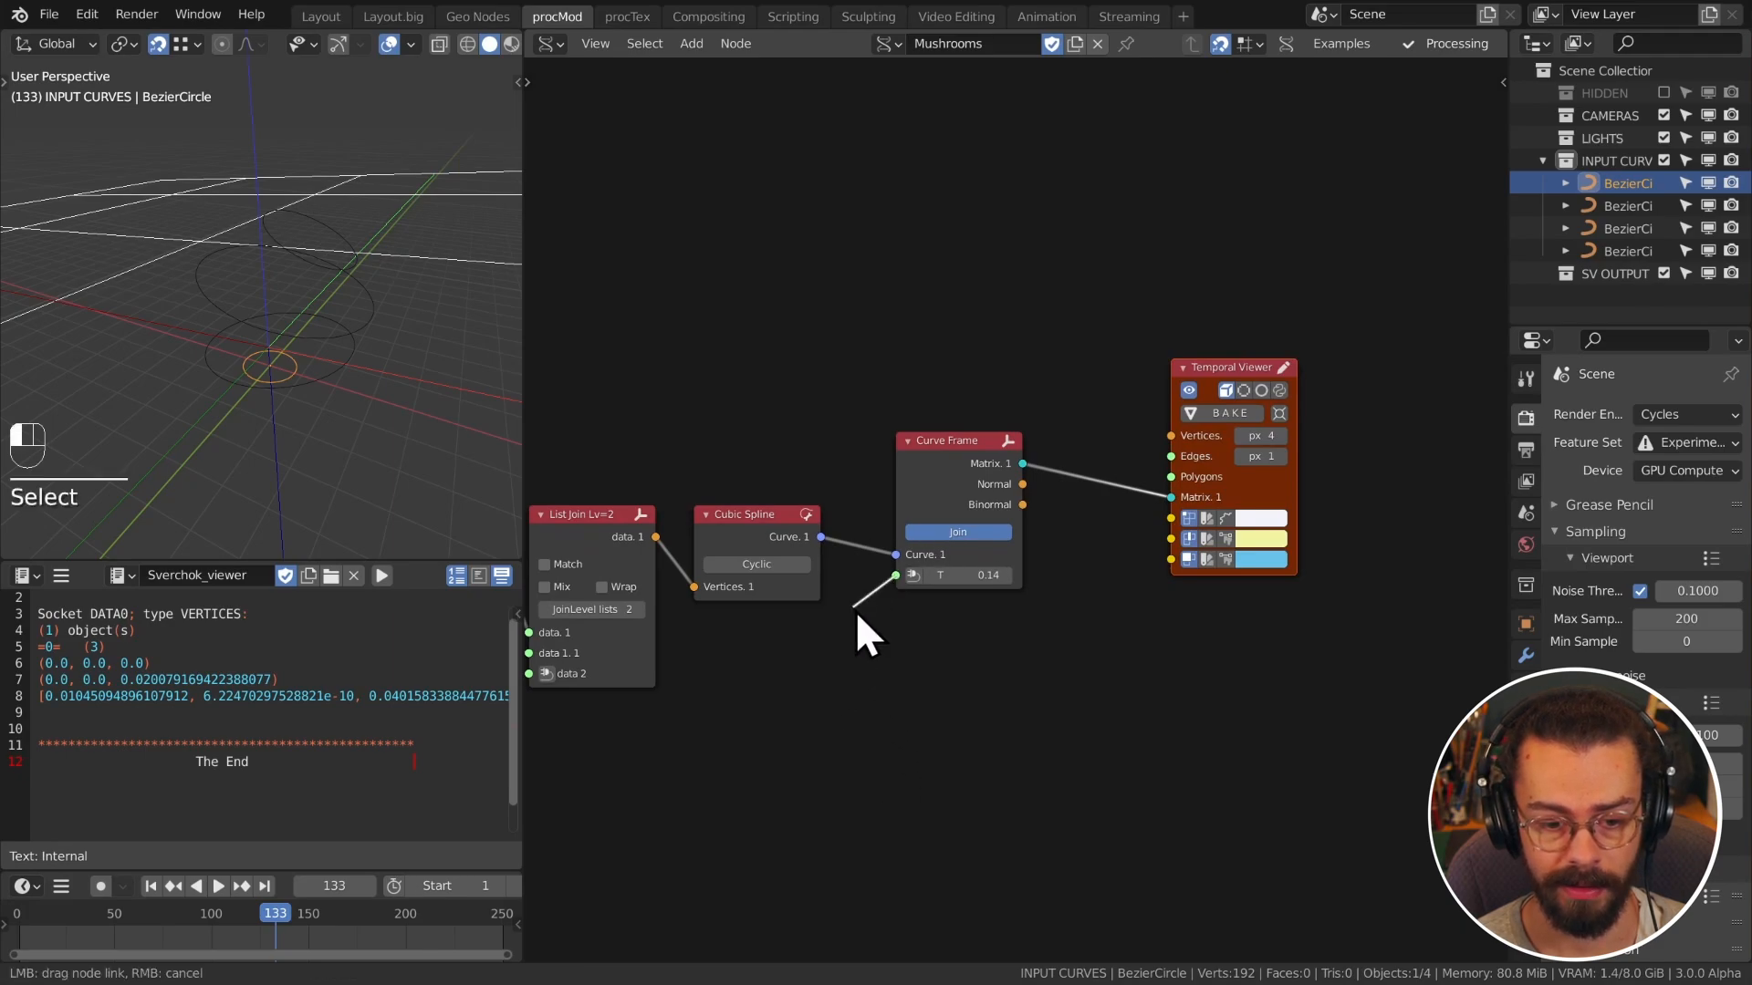
pyautogui.moveTo(971, 427); pyautogui.dragTo(970, 427)
pyautogui.press('g')
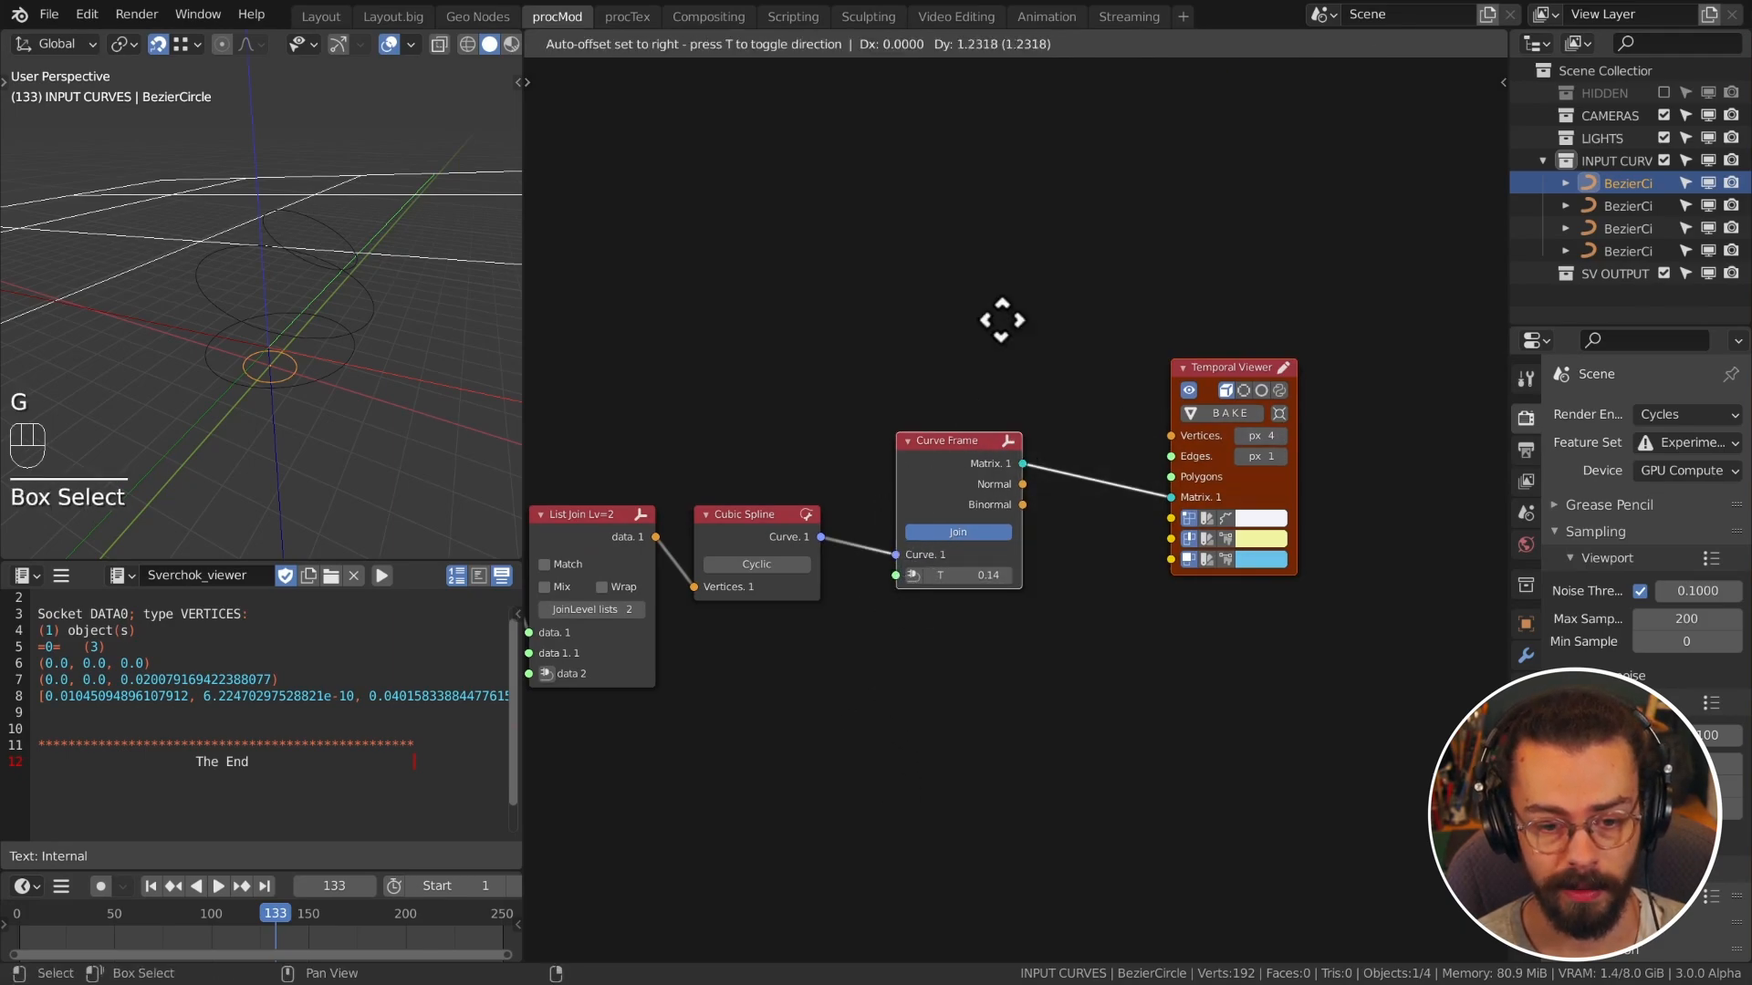
pyautogui.click(951, 297)
pyautogui.hotkey('shift', 'a')
pyautogui.moveTo(809, 457)
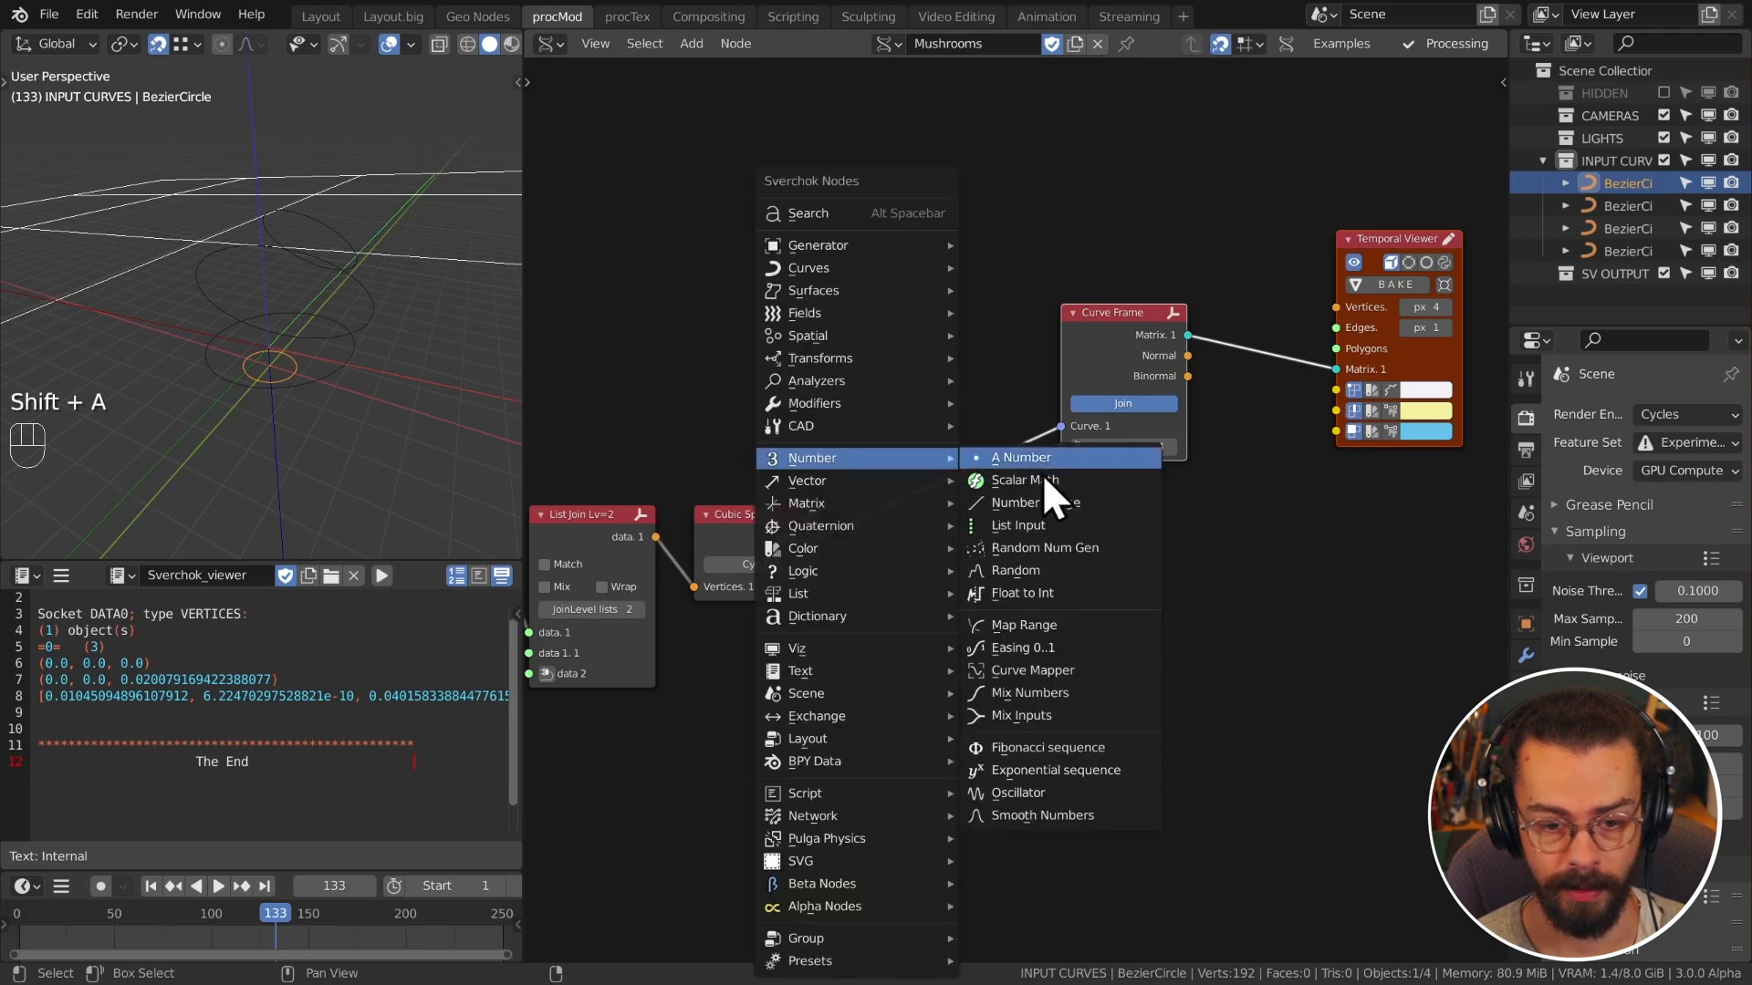
pyautogui.click(1063, 503)
pyautogui.click(856, 553)
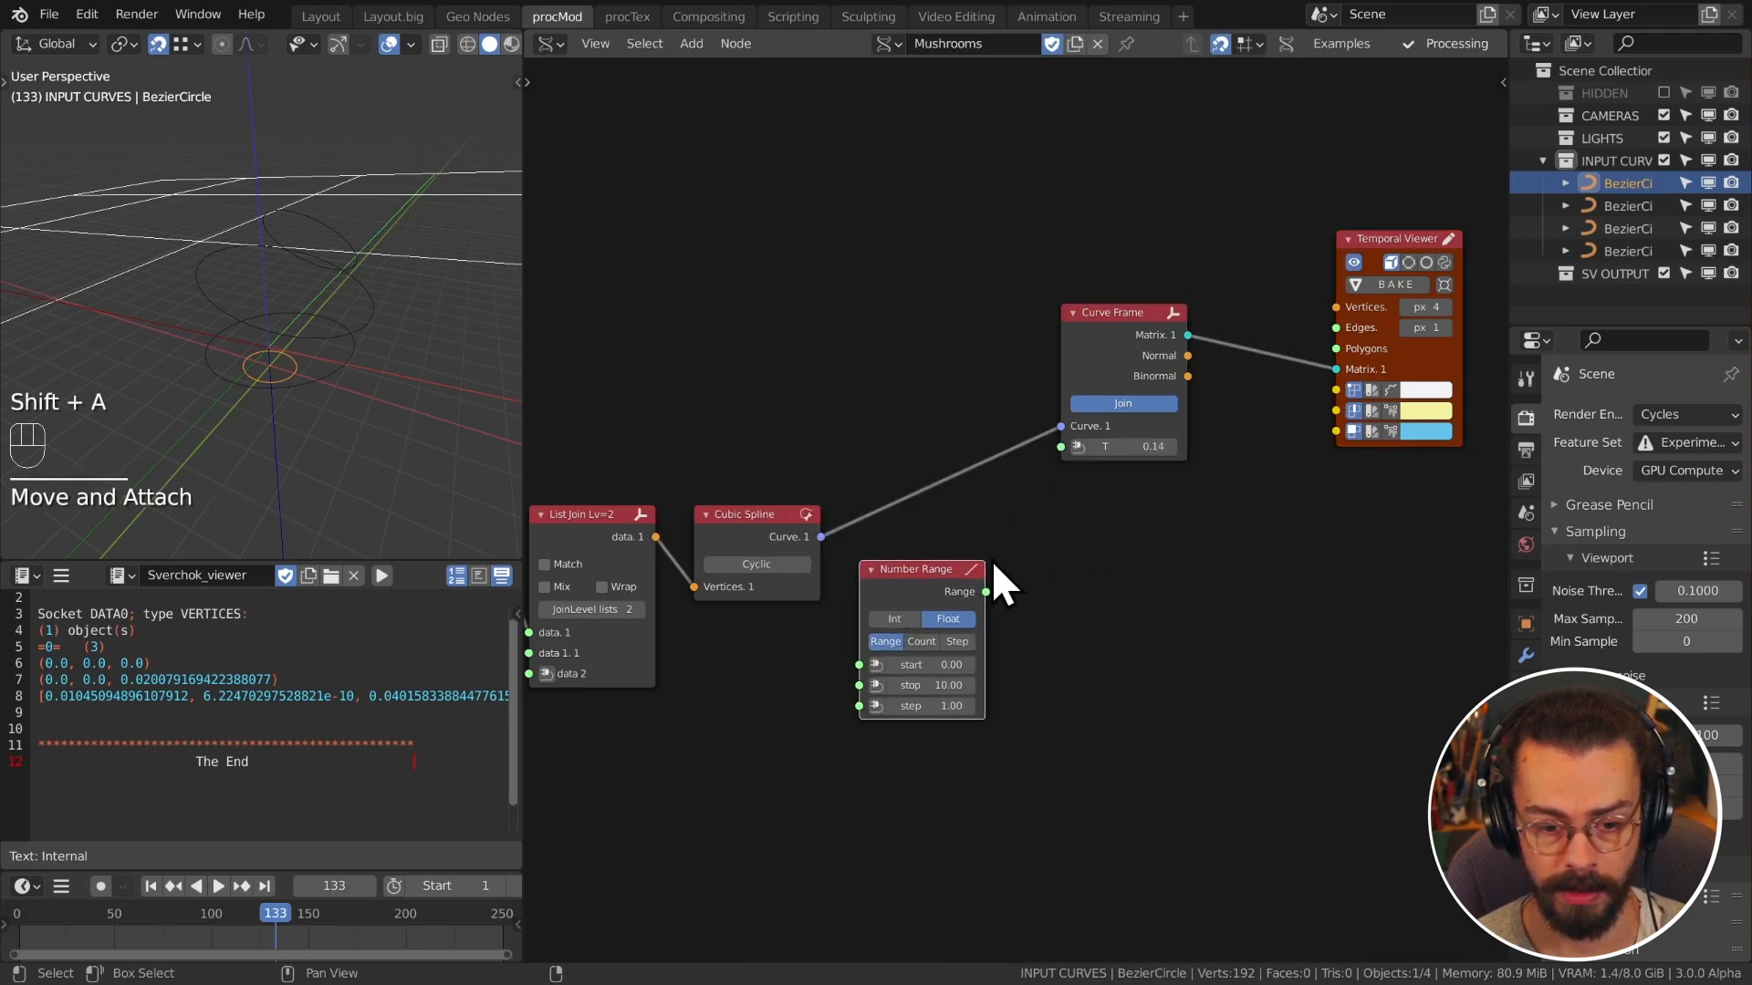
# Step: Switch the Number Range to Count mode with stop 1.00 and connect its Range output to the Curve Frame's T input
pyautogui.click(918, 641)
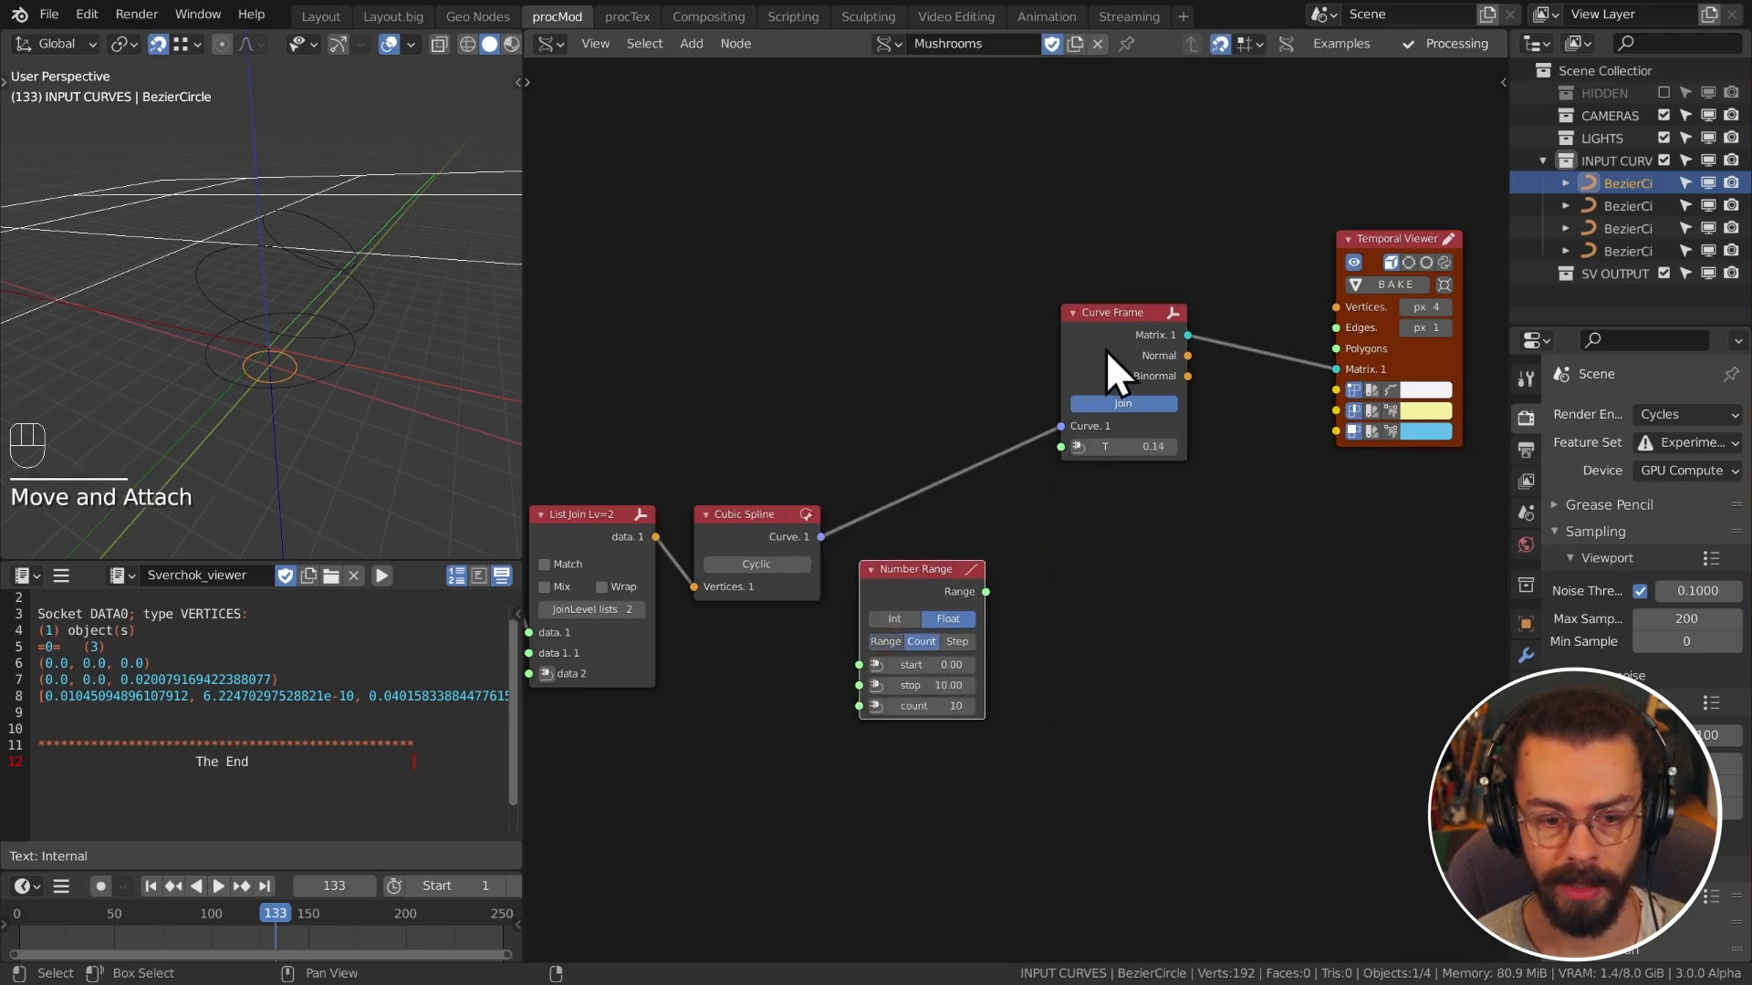
pyautogui.moveTo(1106, 348); pyautogui.dragTo(1091, 458)
pyautogui.scroll(3, 986, 741)
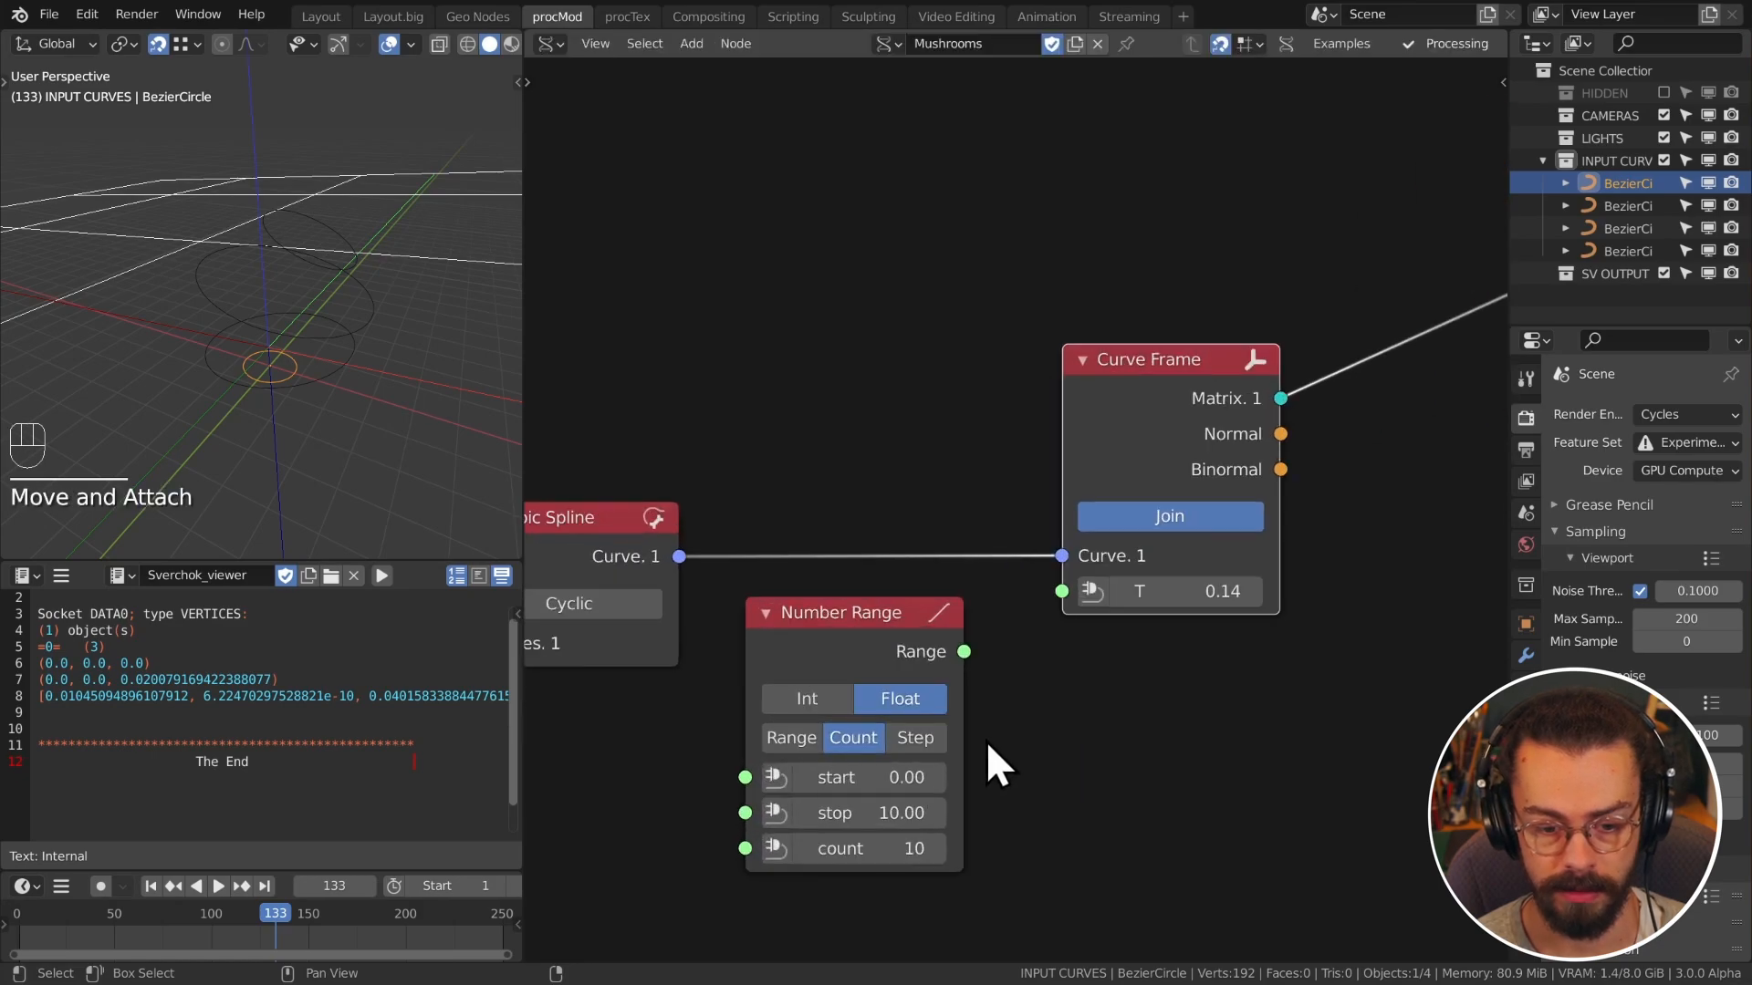
pyautogui.moveTo(985, 741); pyautogui.dragTo(1069, 612, button='middle')
pyautogui.click(945, 684)
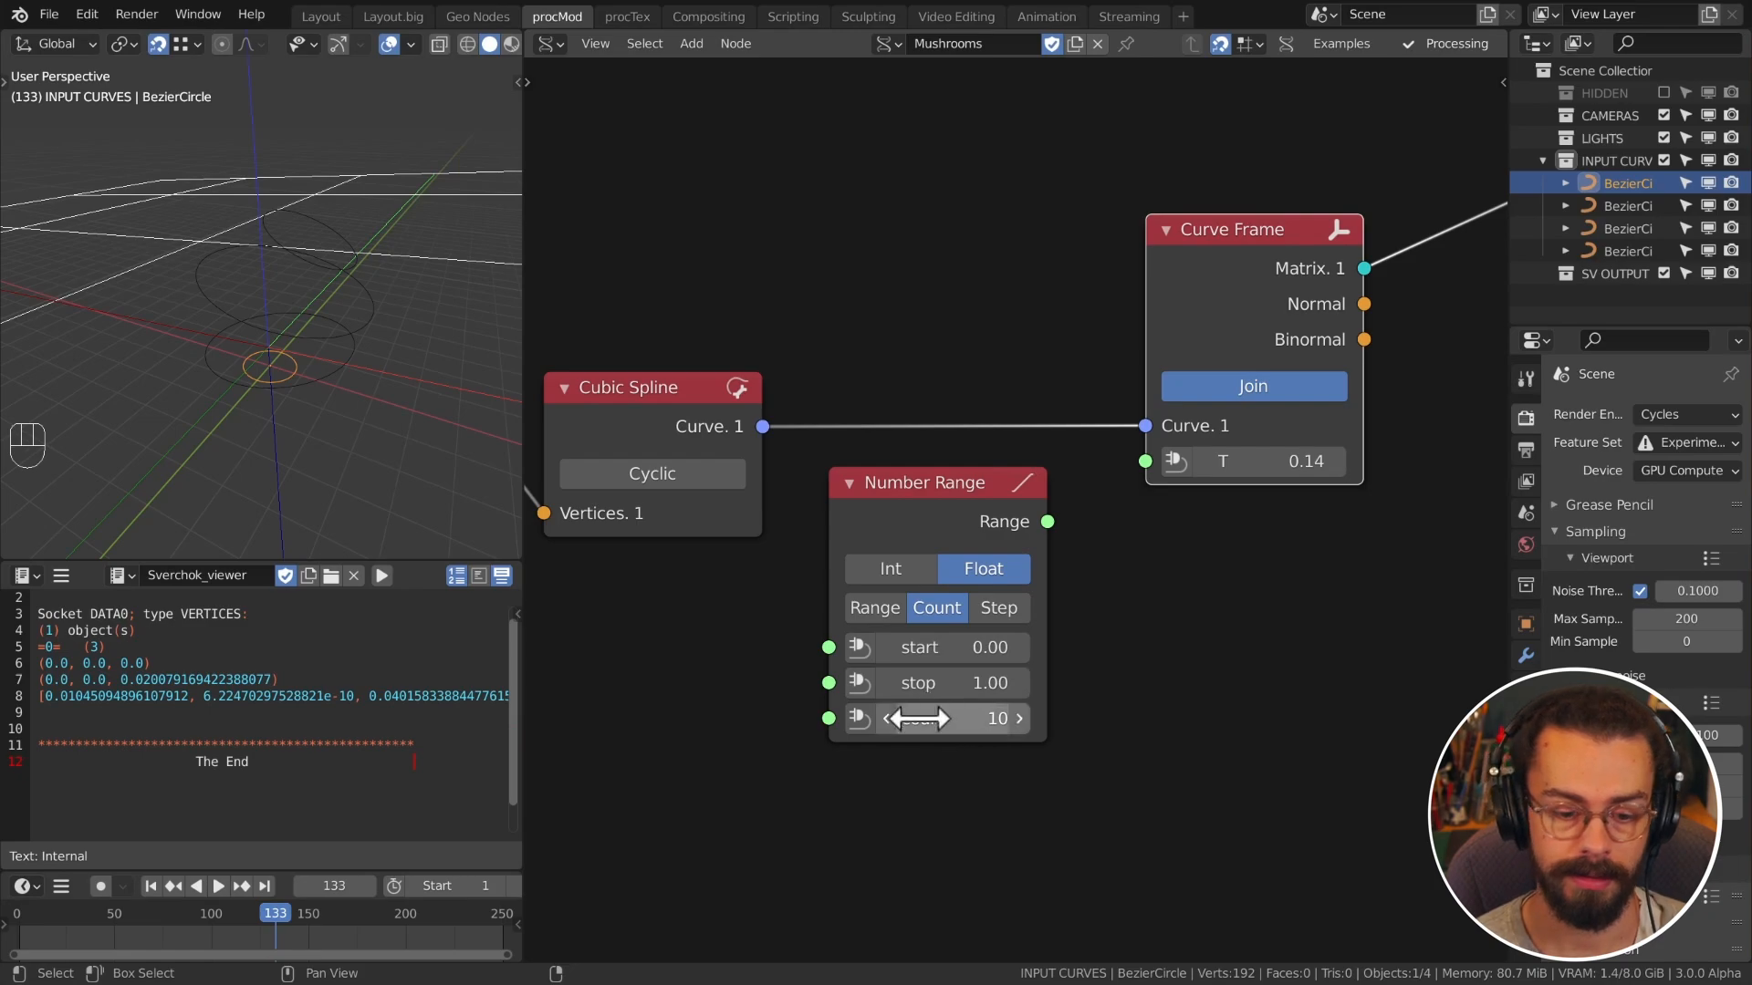
pyautogui.moveTo(1047, 521); pyautogui.dragTo(1145, 461)
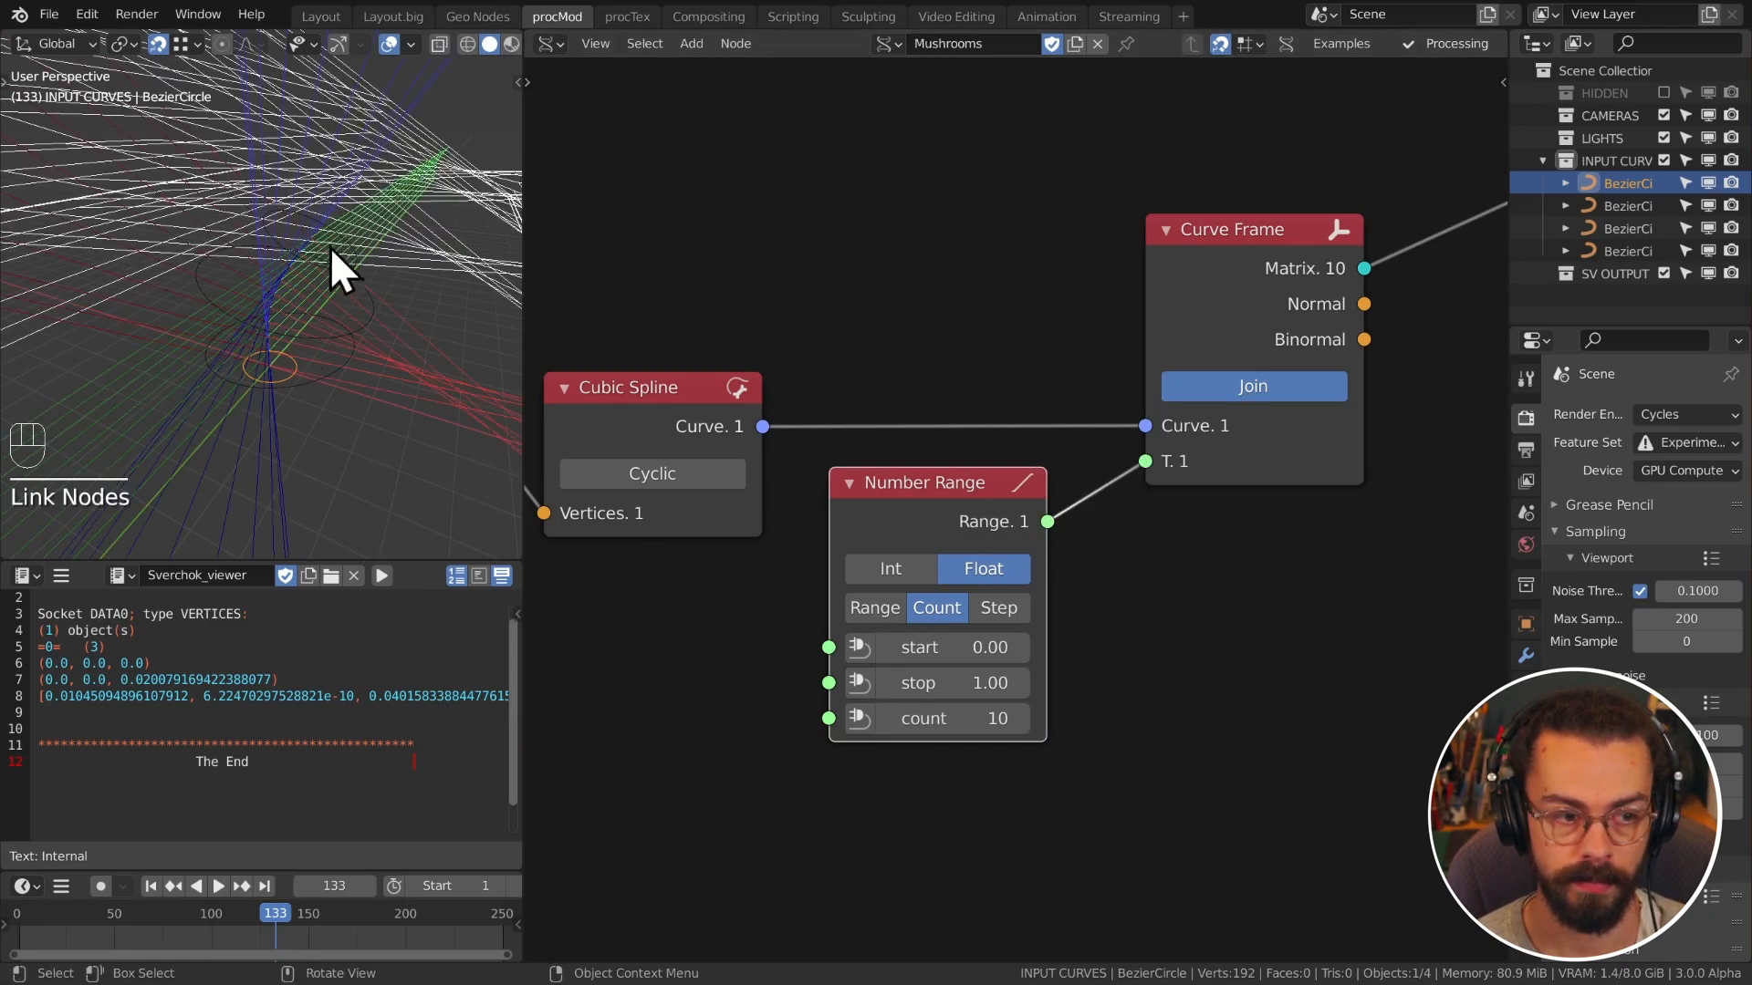
# Step: Move the bottom circle's Evaluate Curve node past the Curve Frame to just above the Temporal Viewer
pyautogui.press('Home')
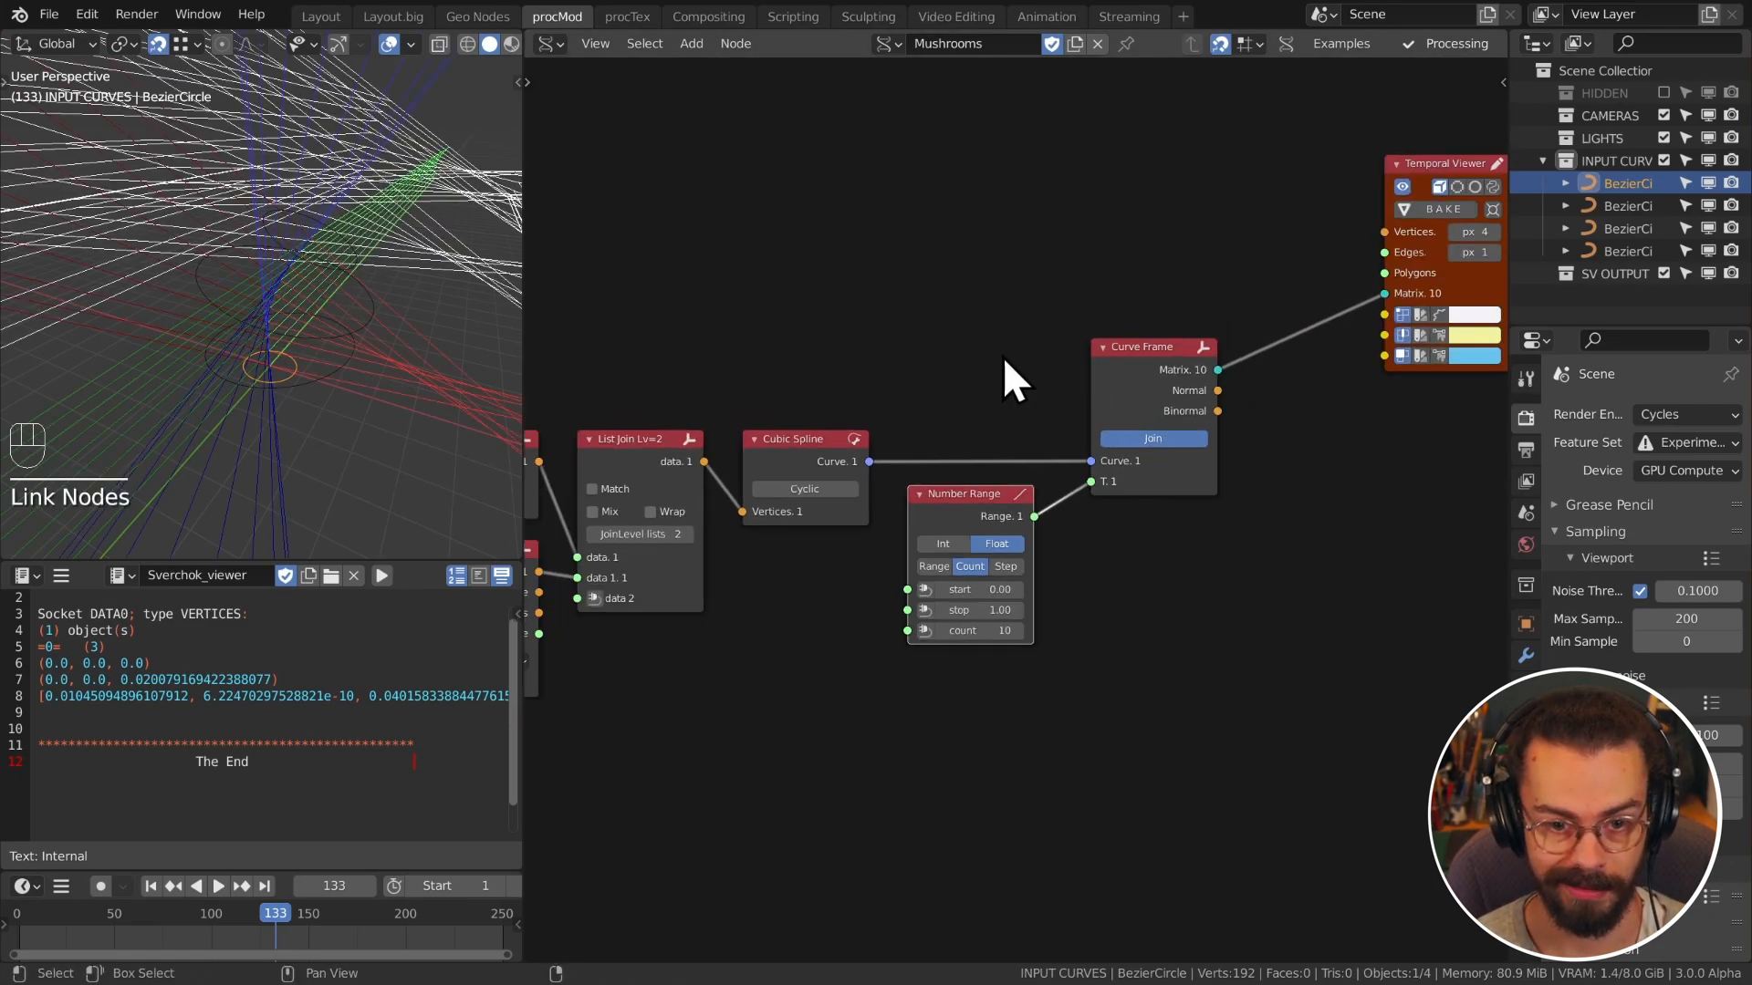
pyautogui.press('b')
pyautogui.moveTo(1064, 451); pyautogui.dragTo(878, 319)
pyautogui.press('g')
pyautogui.click(1324, 288)
pyautogui.moveTo(1327, 365); pyautogui.dragTo(1011, 365, button='middle')
pyautogui.moveTo(1263, 462); pyautogui.dragTo(1042, 298)
pyautogui.press('g')
pyautogui.click(1235, 330)
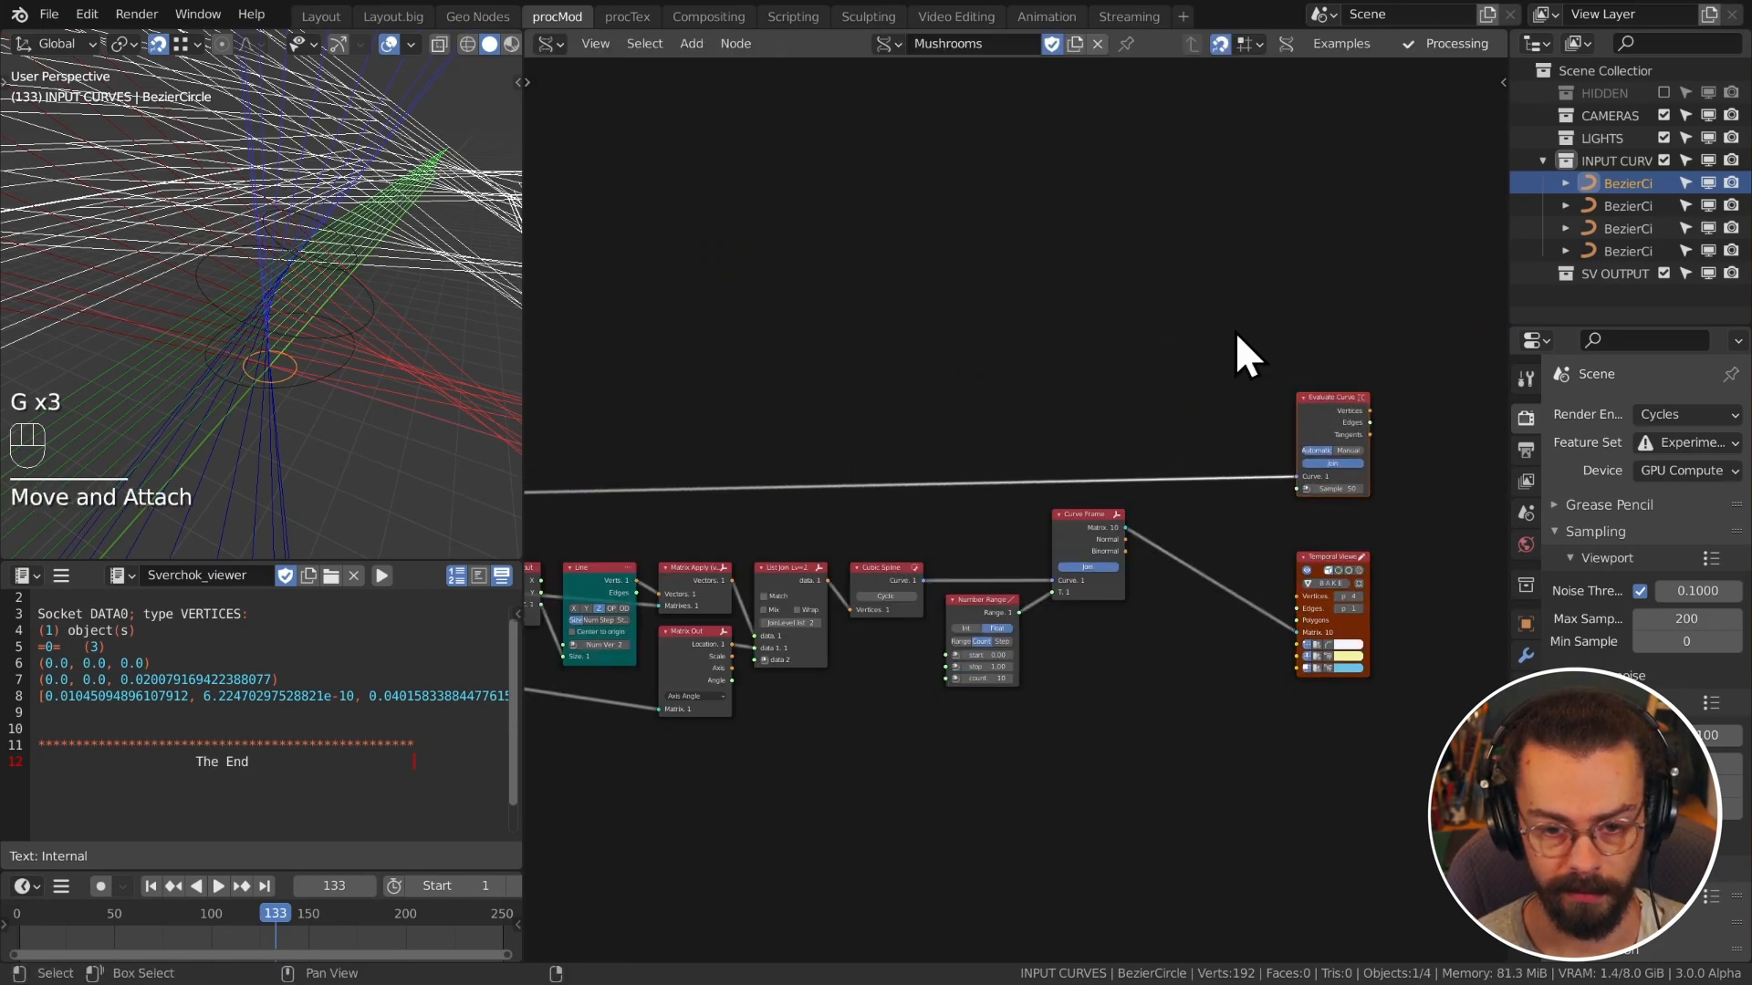
# Step: Insert an Apply Field to Curve node on the link into the bottom circle's Evaluate Curve
pyautogui.scroll(4, 1091, 446)
pyautogui.hotkey('shift', 'a')
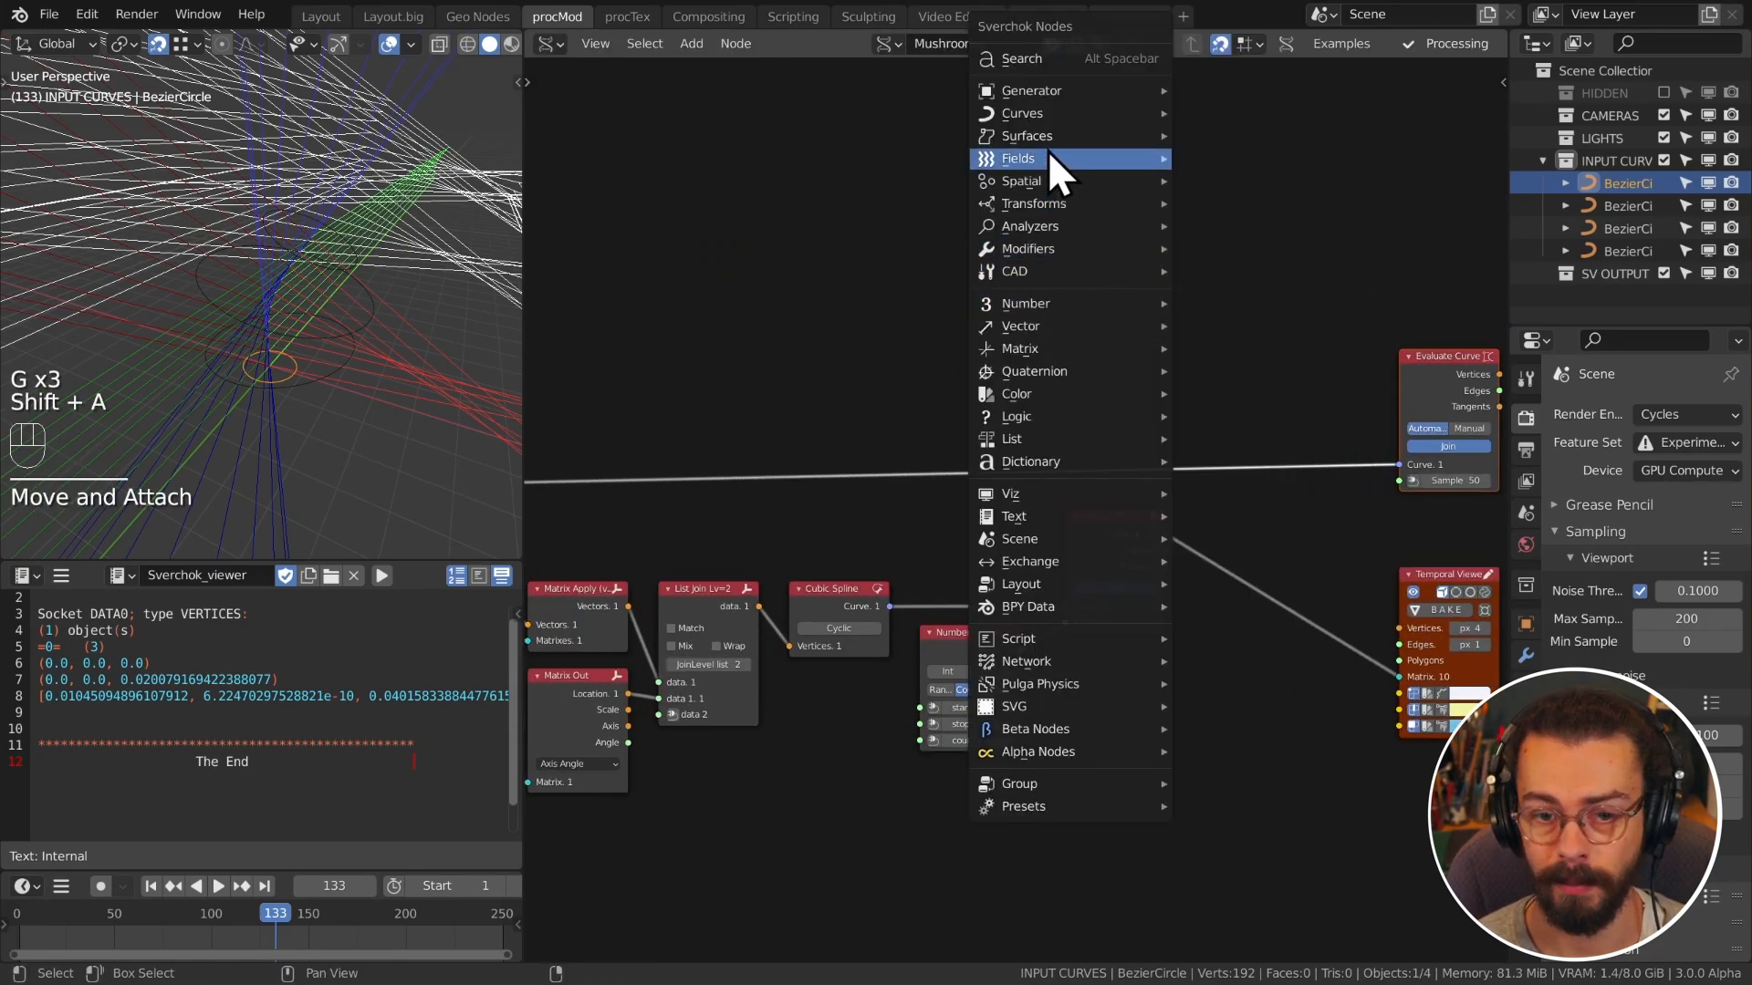
pyautogui.moveTo(1046, 111)
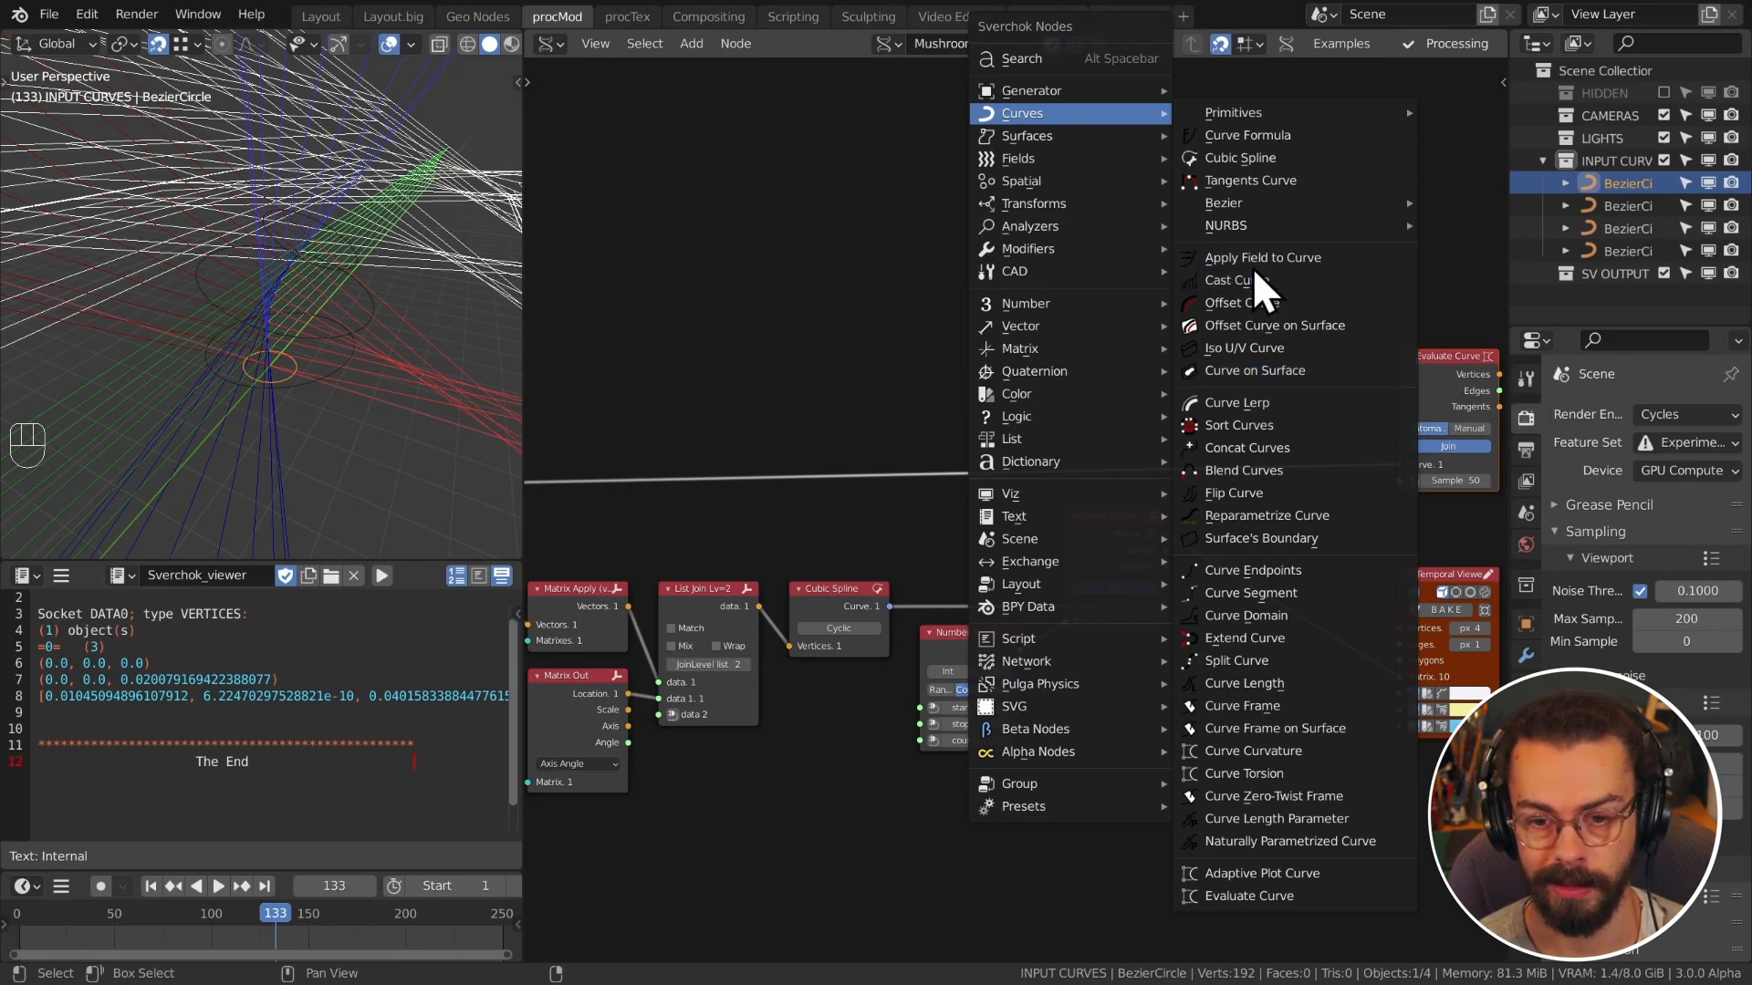
pyautogui.click(1333, 255)
pyautogui.click(1122, 456)
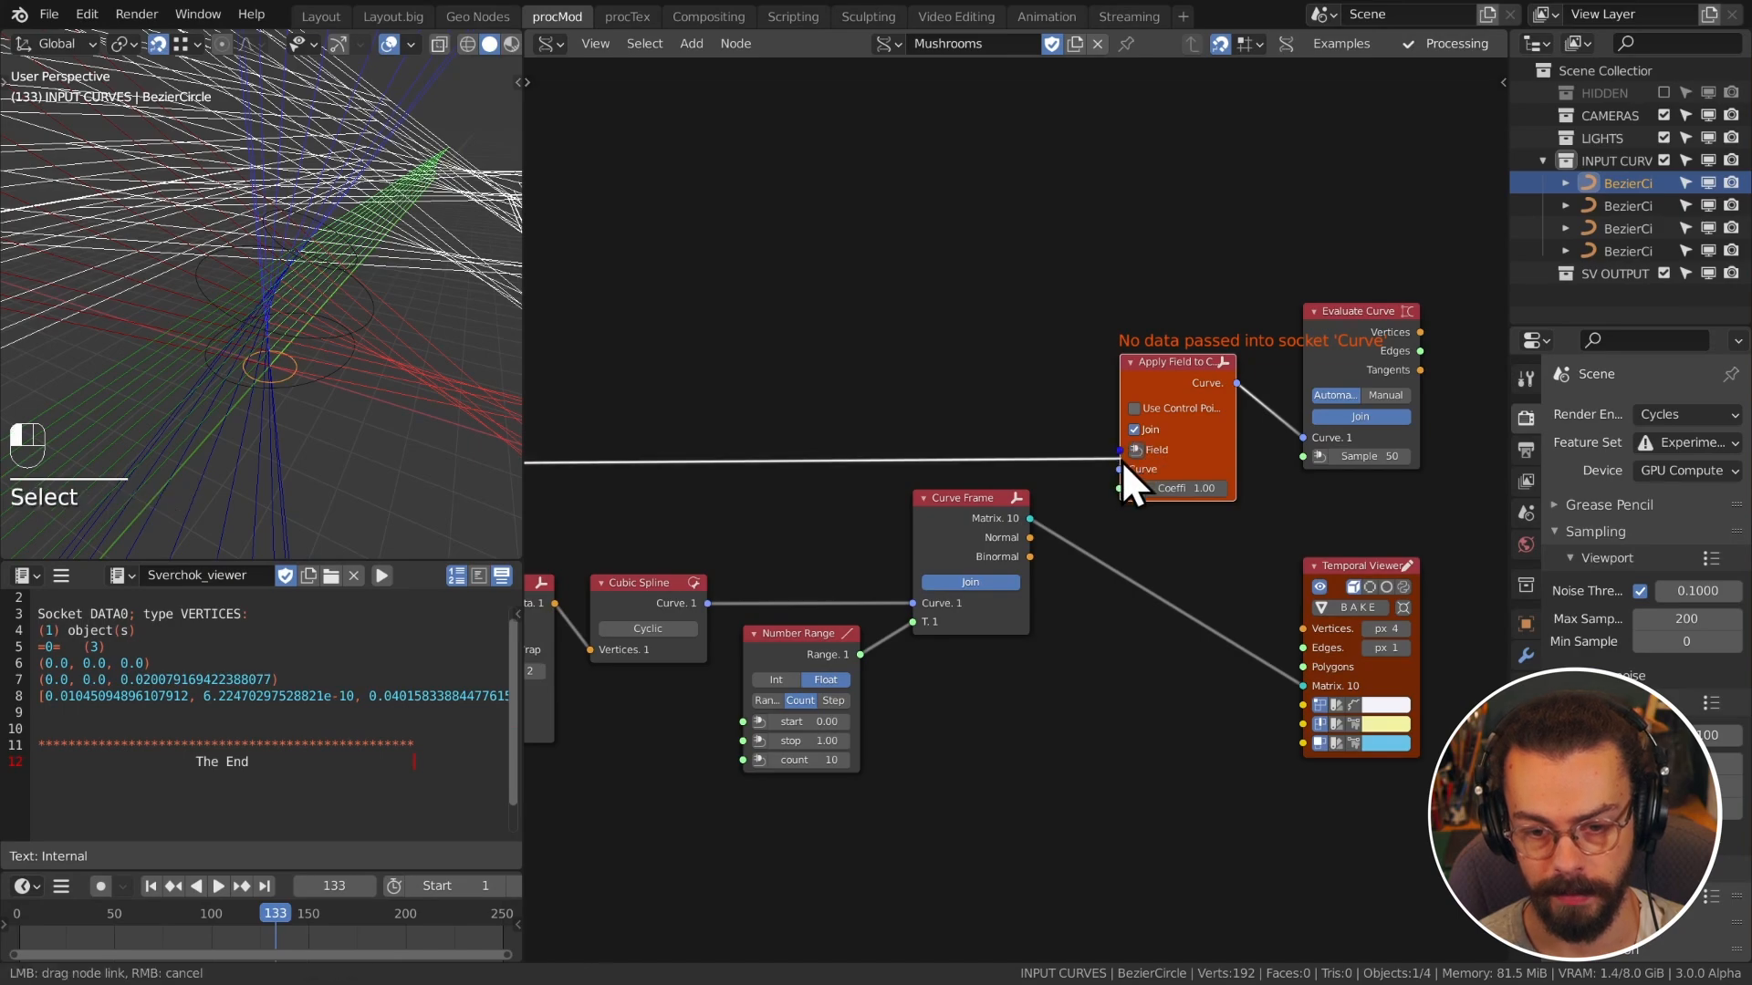
# Step: Connect the circle's curve to the Apply Field node's Curve input and the Curve Frame's Matrix output to its Field input
pyautogui.moveTo(1120, 462); pyautogui.dragTo(1125, 469)
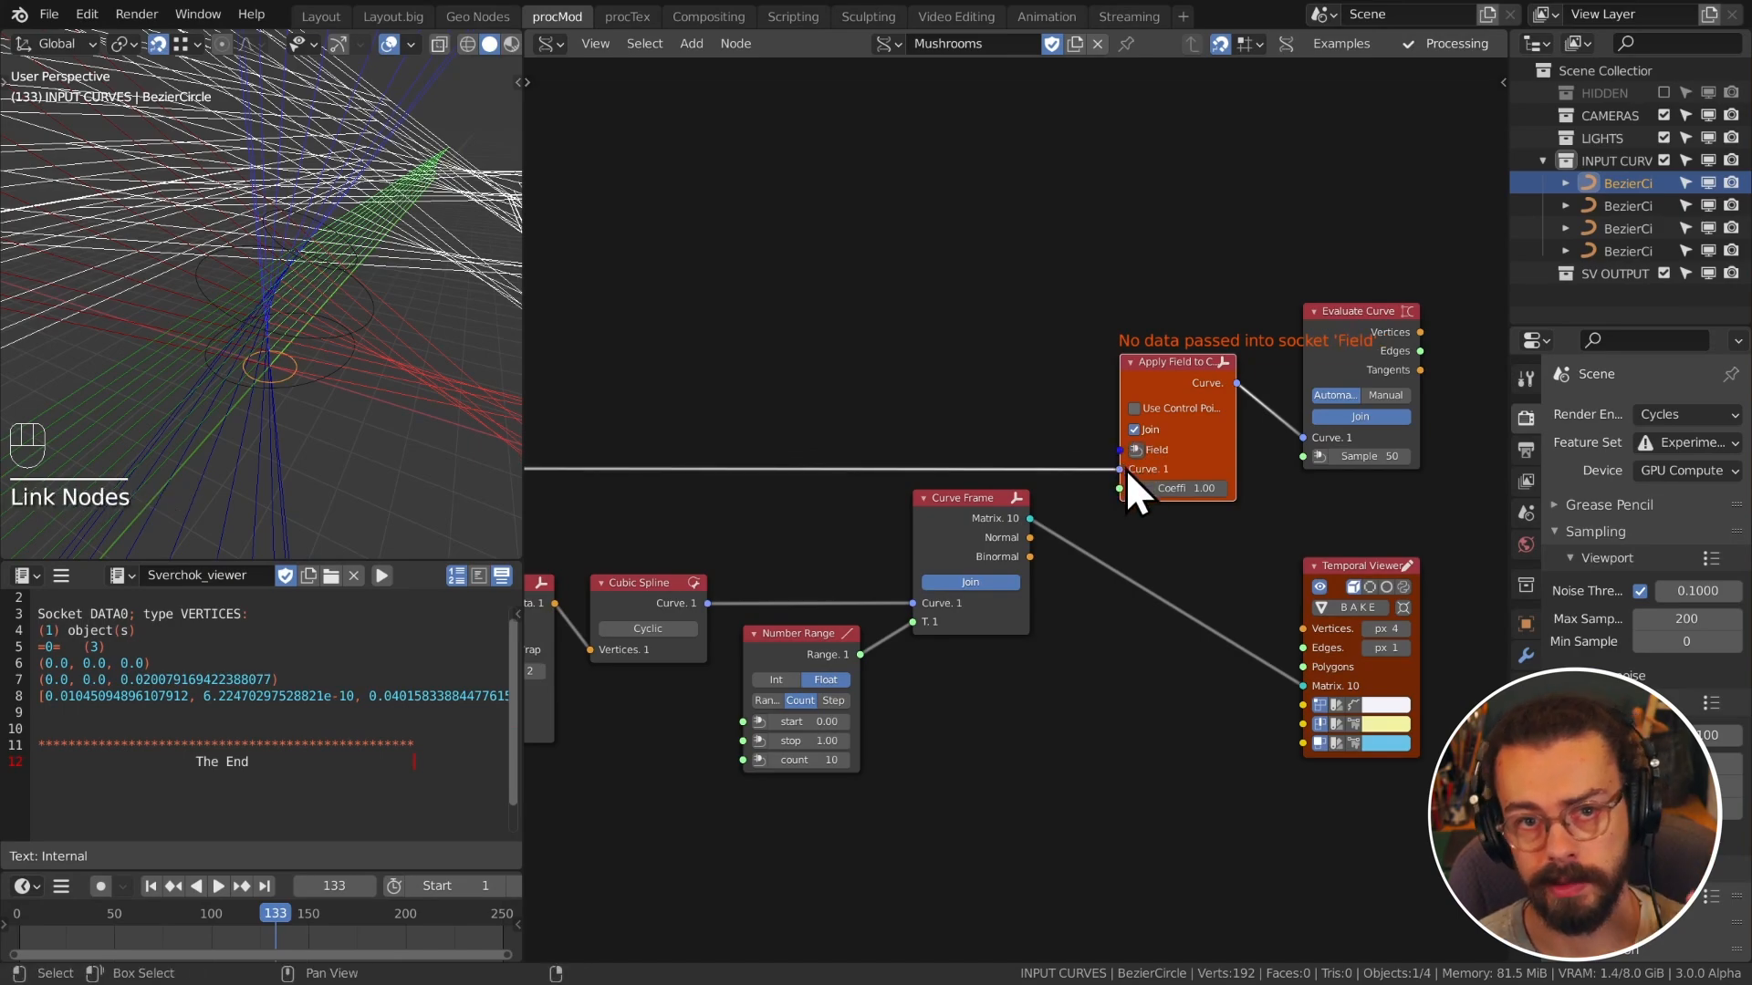
pyautogui.scroll(1, 1115, 508)
pyautogui.moveTo(909, 541); pyautogui.dragTo(958, 507)
pyautogui.moveTo(1029, 456); pyautogui.dragTo(1022, 455)
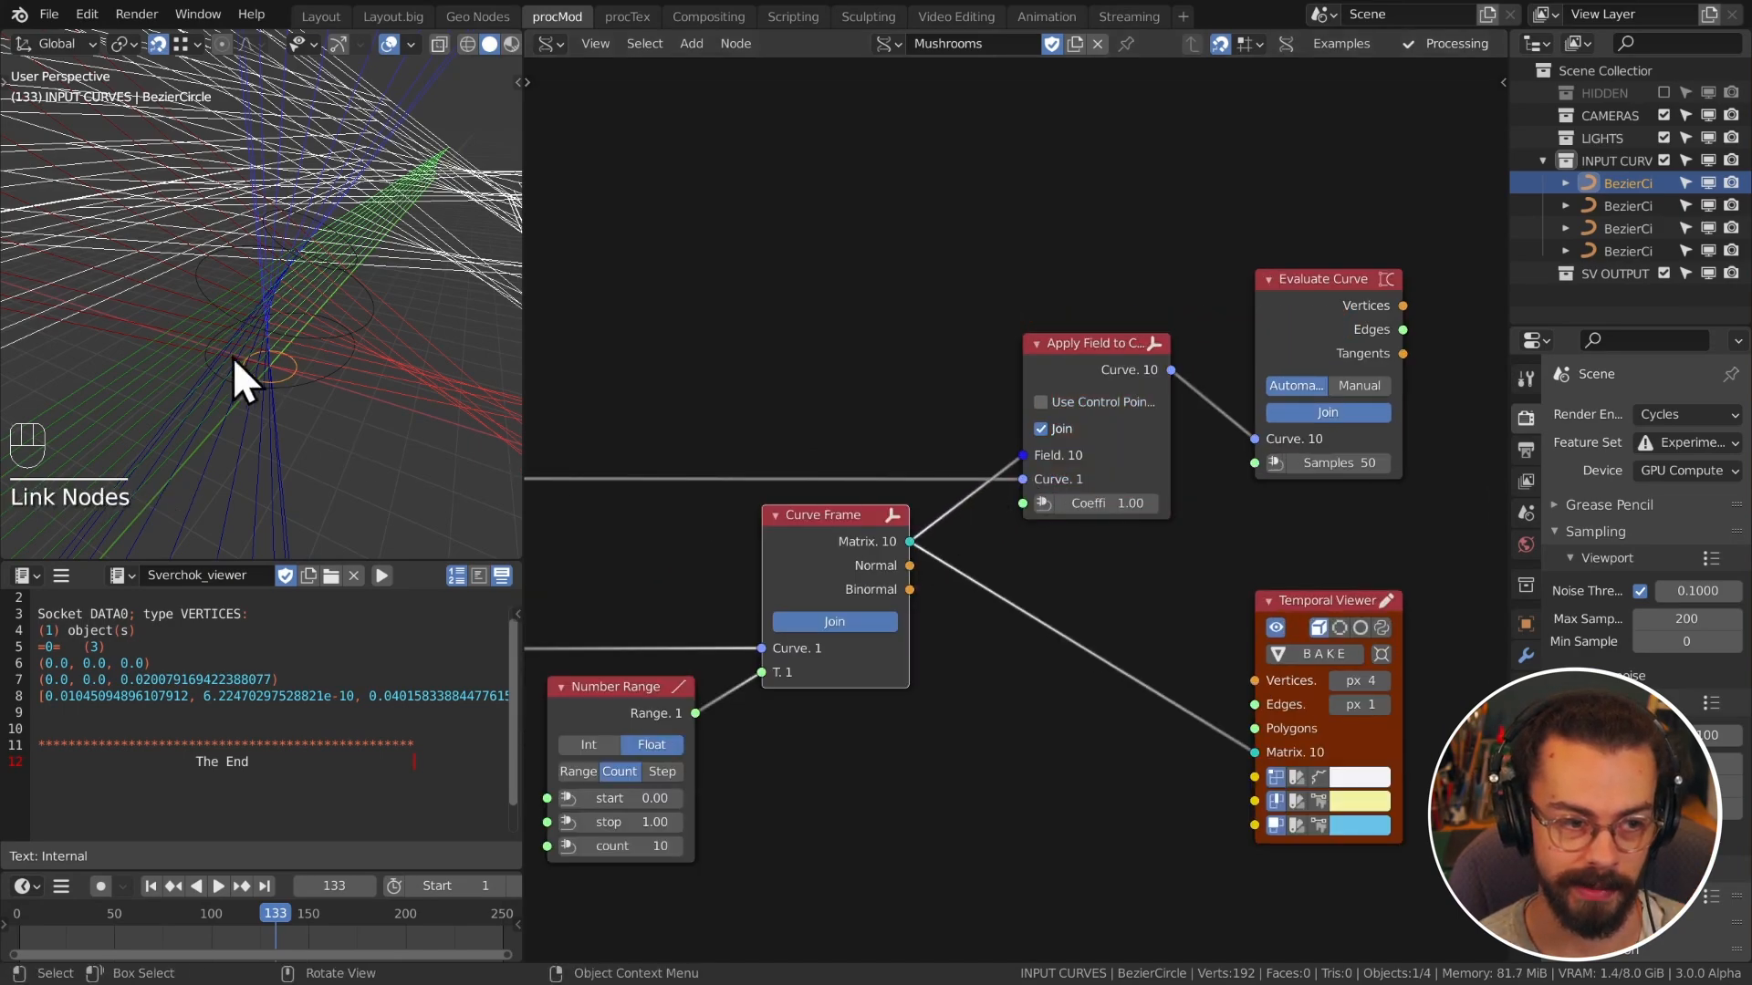
# Step: Preview the Evaluate Curve node's vertices and edges in the Temporal Viewer to inspect the circles along the stem
pyautogui.moveTo(1340, 303); pyautogui.dragTo(1082, 362, button='middle')
pyautogui.keyDown('ctrl'); pyautogui.keyDown('shift'); pyautogui.click(1083, 361); pyautogui.keyUp('shift'); pyautogui.keyUp('ctrl')
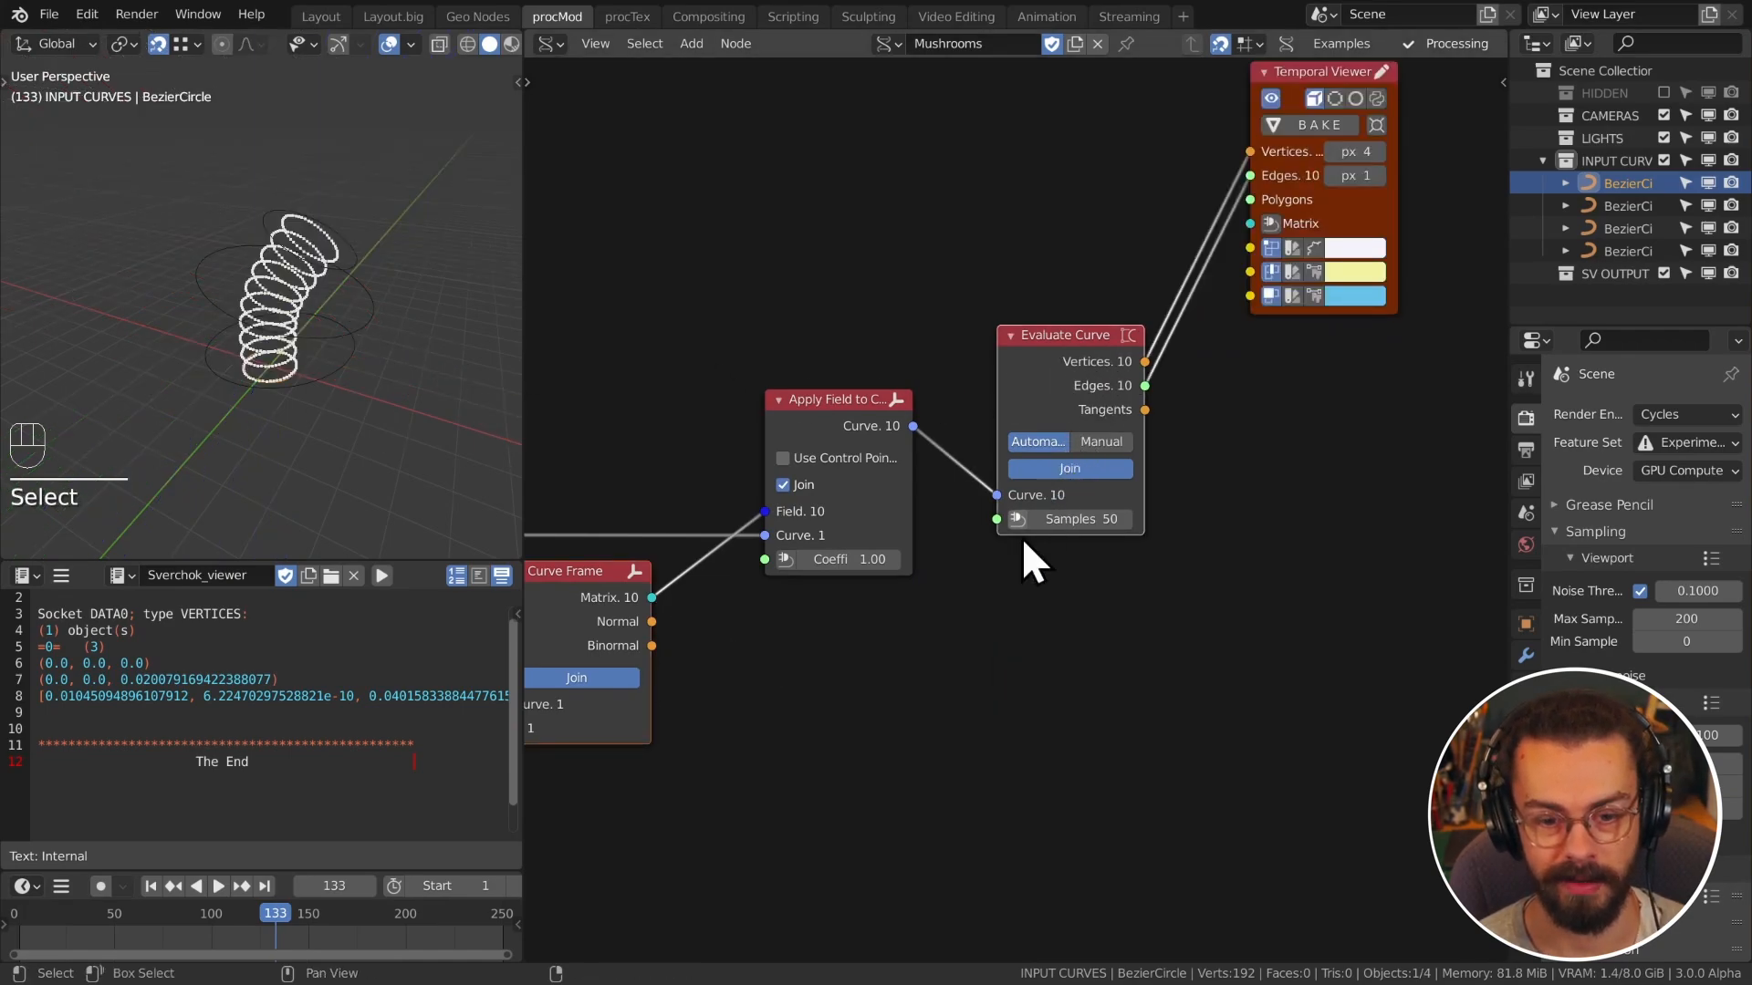
pyautogui.moveTo(984, 585); pyautogui.dragTo(951, 563, button='middle')
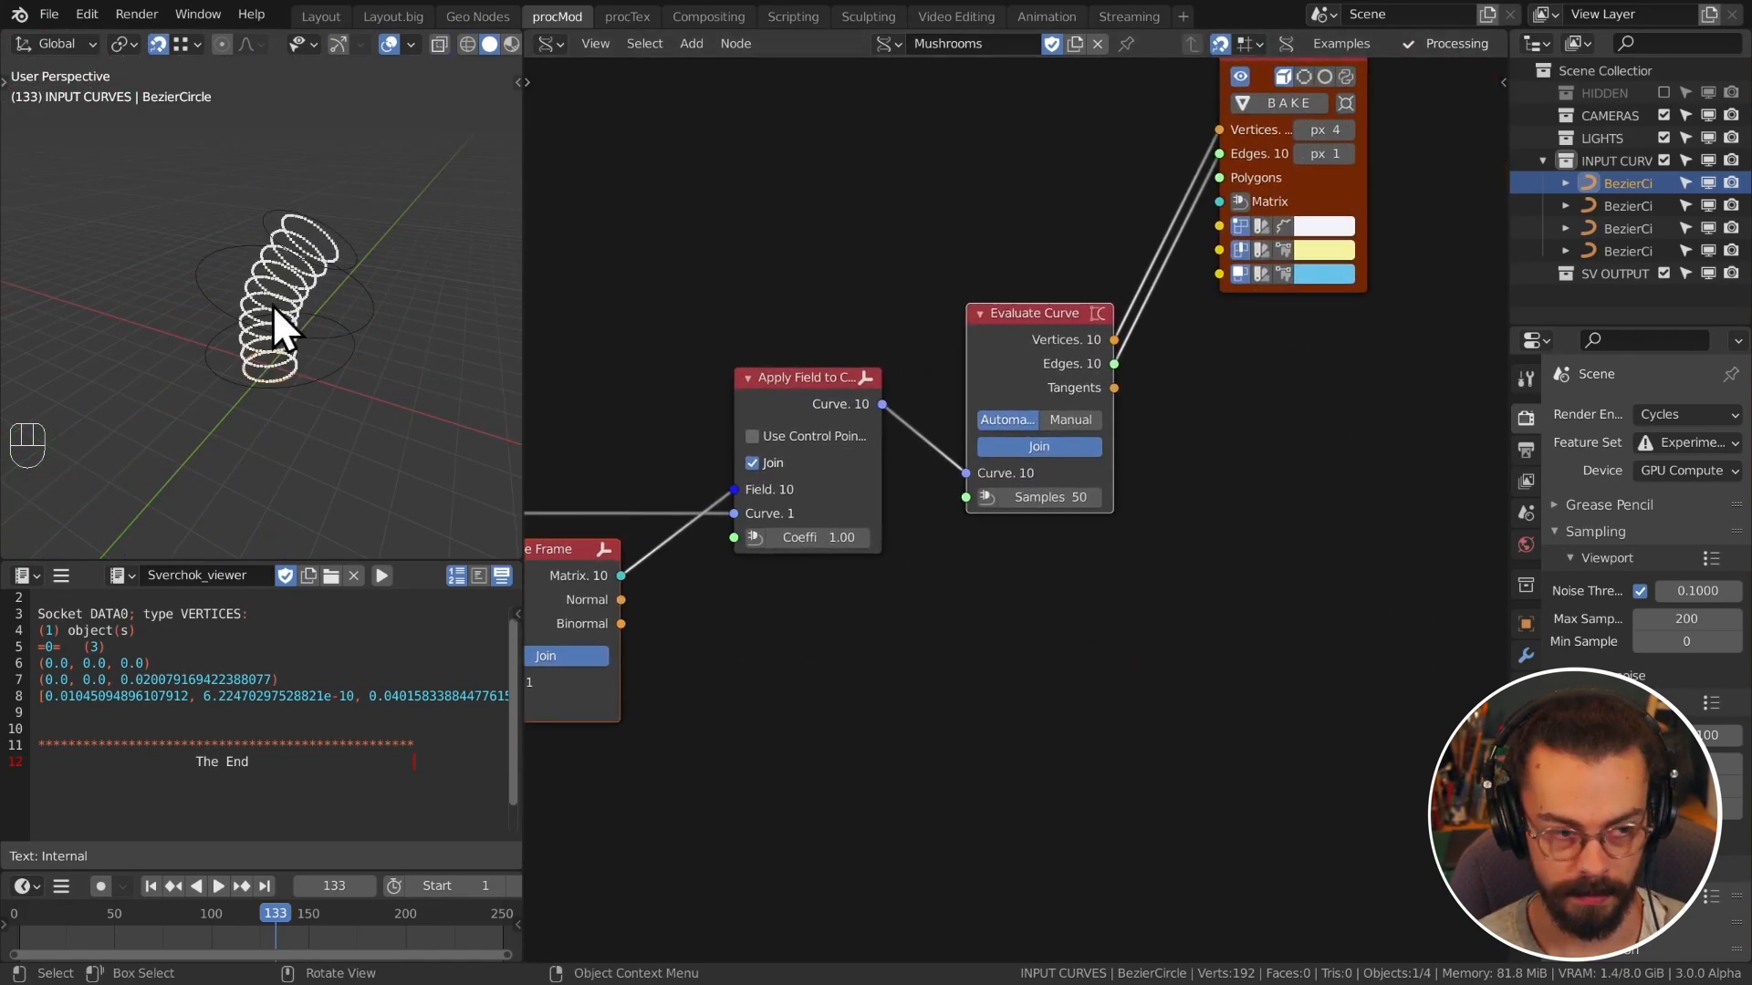
pyautogui.moveTo(255, 321); pyautogui.dragTo(283, 331, button='middle')
# Step: Set the Number Range count to 14 and switch the 3D viewport to the front view
pyautogui.moveTo(899, 545); pyautogui.dragTo(1269, 382, button='middle')
pyautogui.moveTo(758, 717)
pyautogui.keyDown('shift'); pyautogui.mouseDown()
pyautogui.moveTo(803, 716)
pyautogui.moveTo(697, 717)
pyautogui.moveTo(732, 717)
pyautogui.mouseUp(); pyautogui.keyUp('shift')
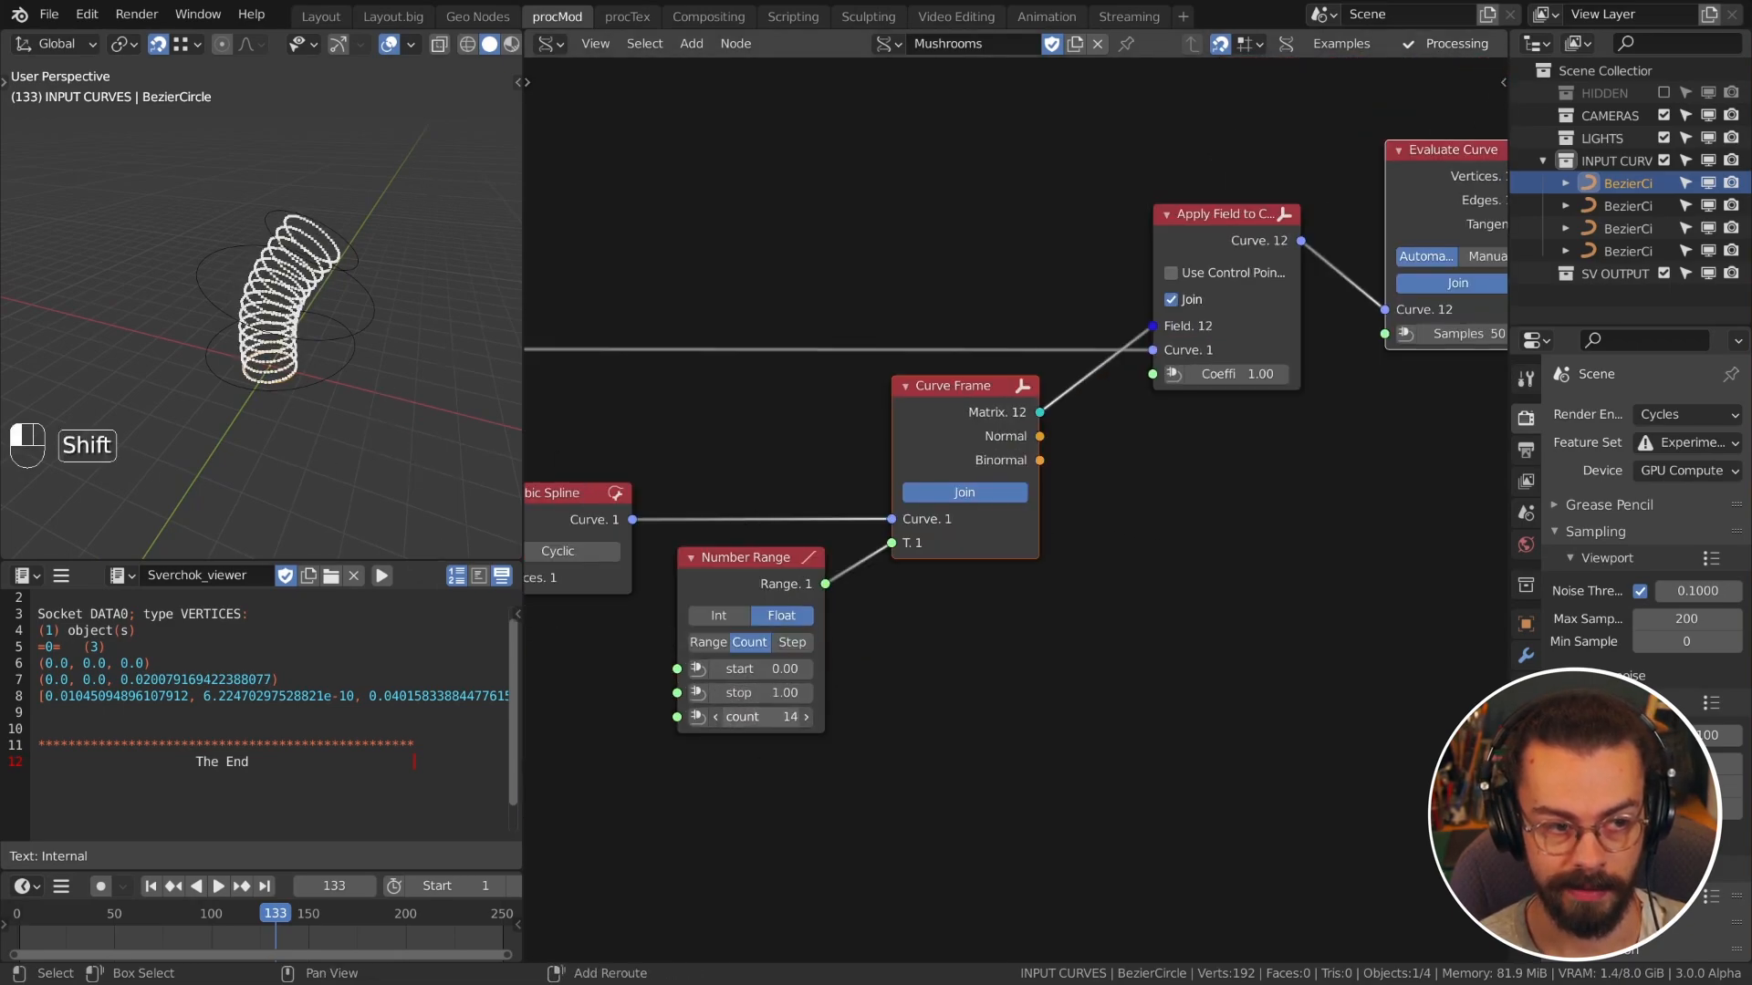
pyautogui.press('KP_1')
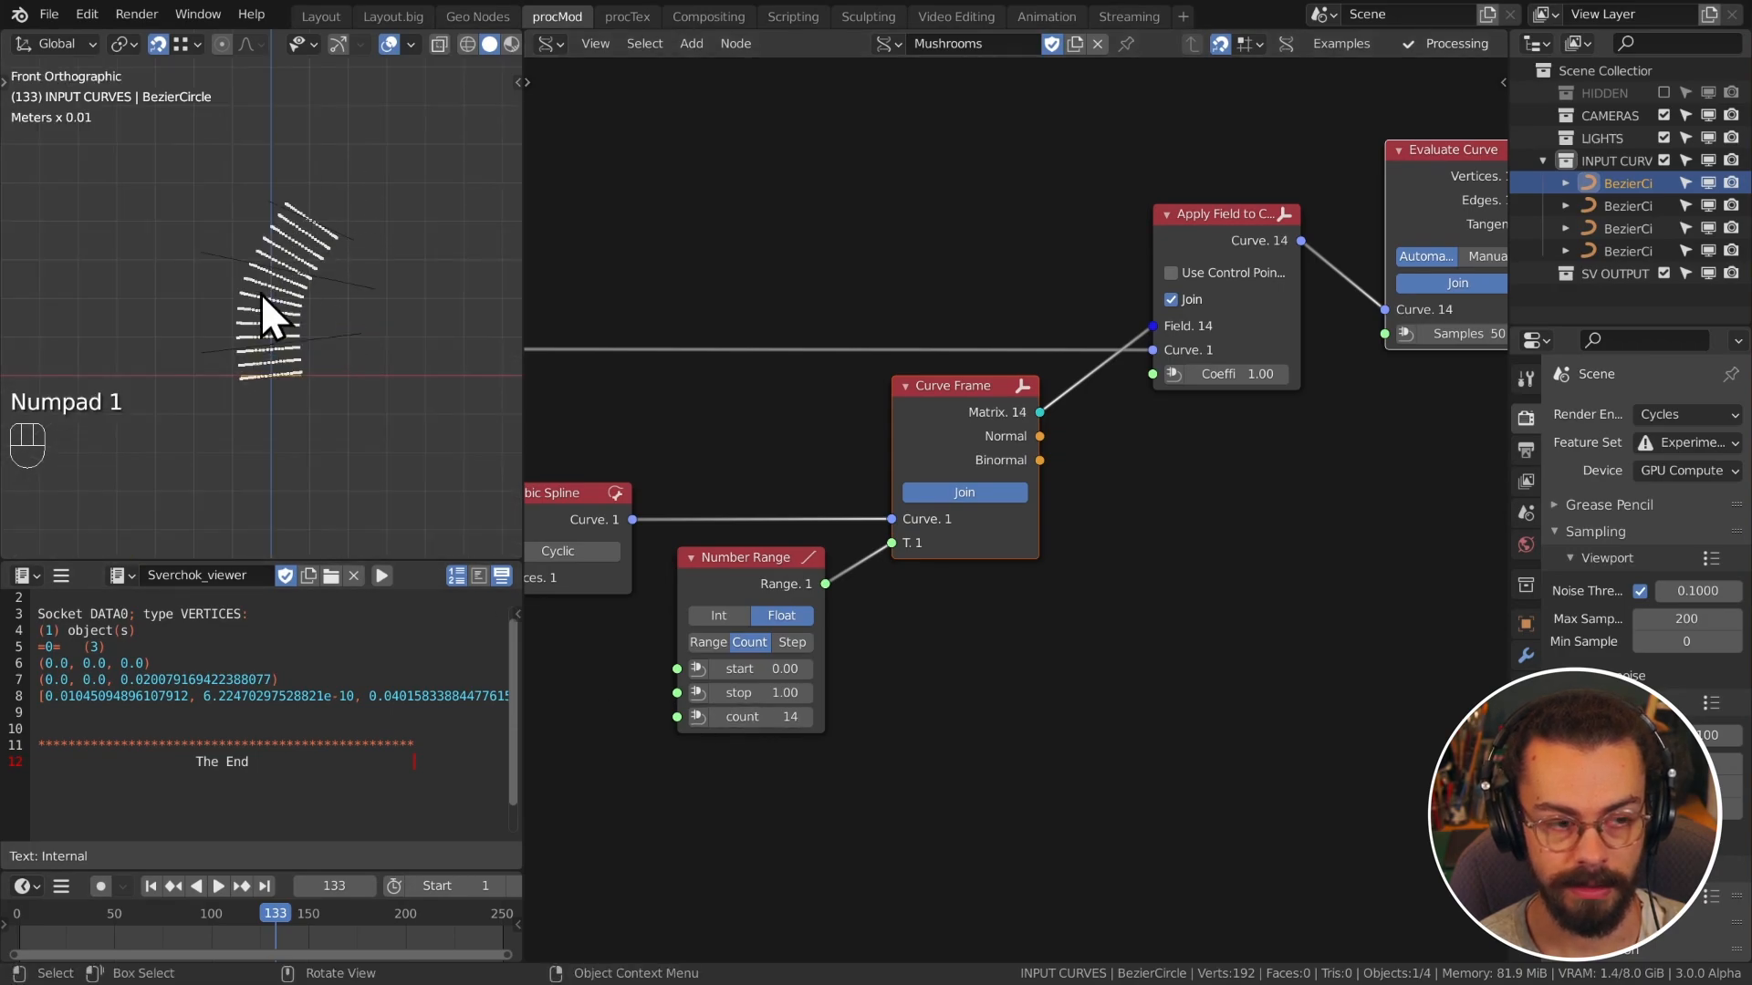
# Step: Shift the Apply Field to Curve, Evaluate Curve and Temporal Viewer nodes away from the Curve Frame, lining the viewer up beside Evaluate Curve
pyautogui.scroll(-6, 776, 314)
pyautogui.moveTo(853, 281); pyautogui.dragTo(1066, 329, button='middle')
pyautogui.moveTo(839, 346); pyautogui.dragTo(1164, 297, button='middle')
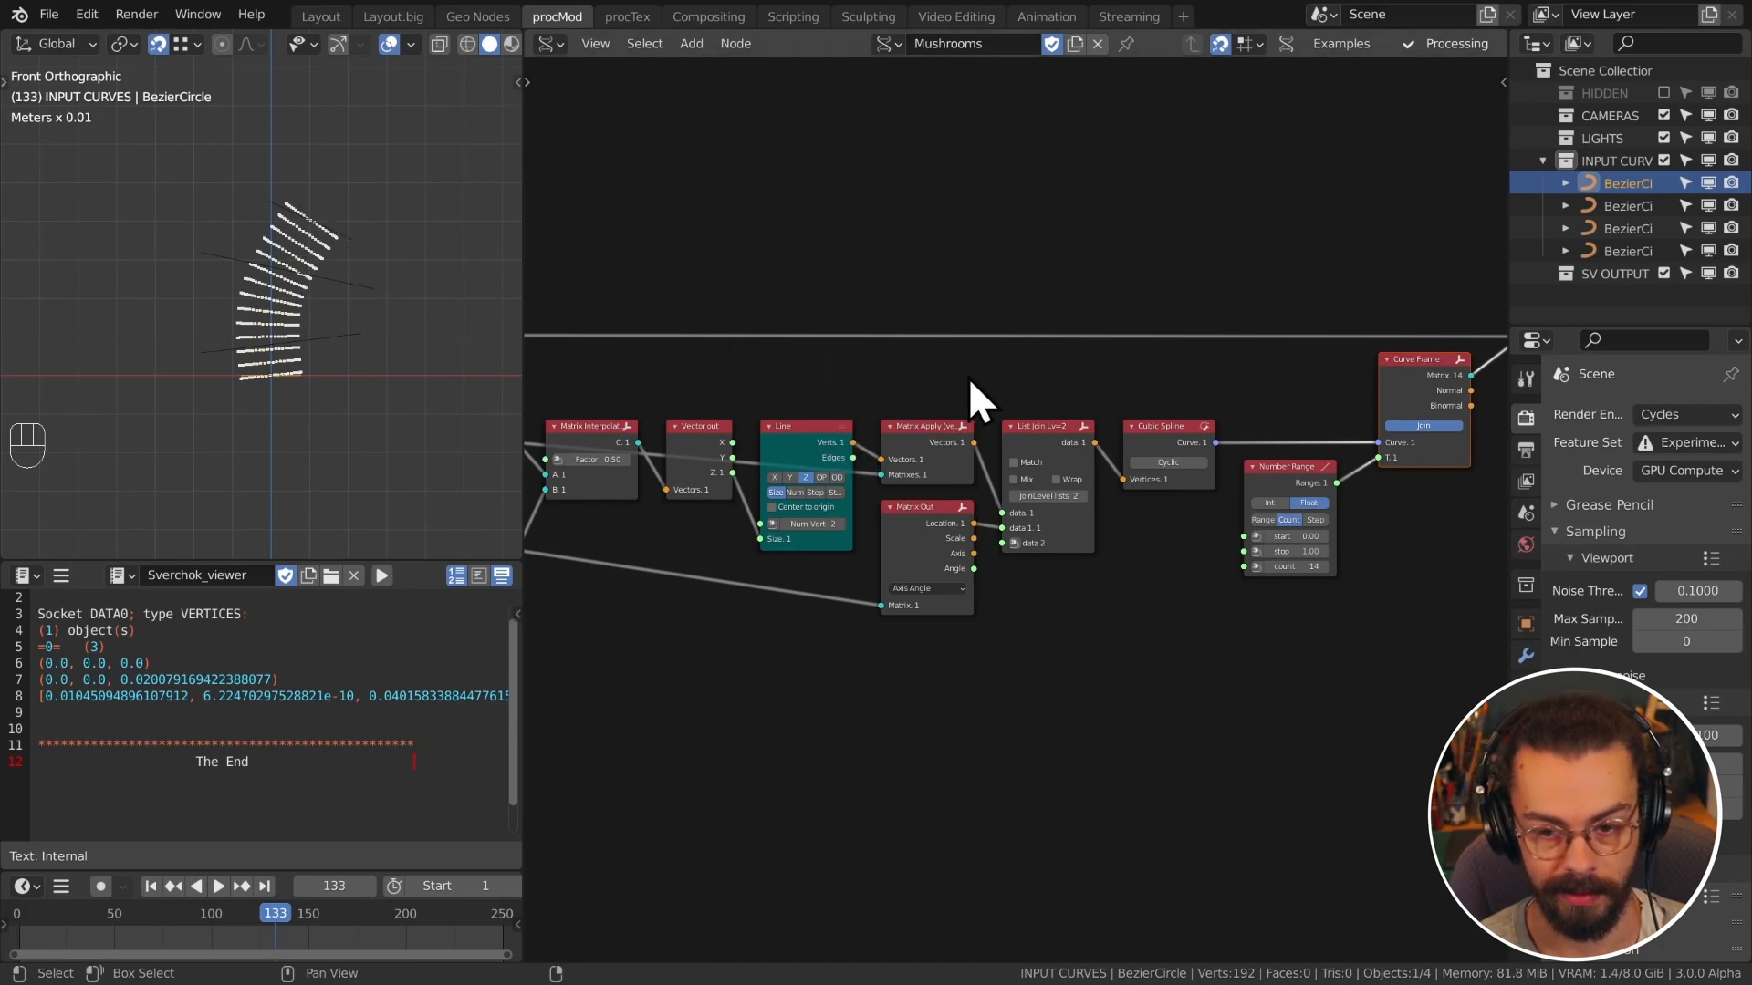
pyautogui.moveTo(1085, 351); pyautogui.dragTo(657, 379, button='middle')
pyautogui.scroll(3, 884, 469)
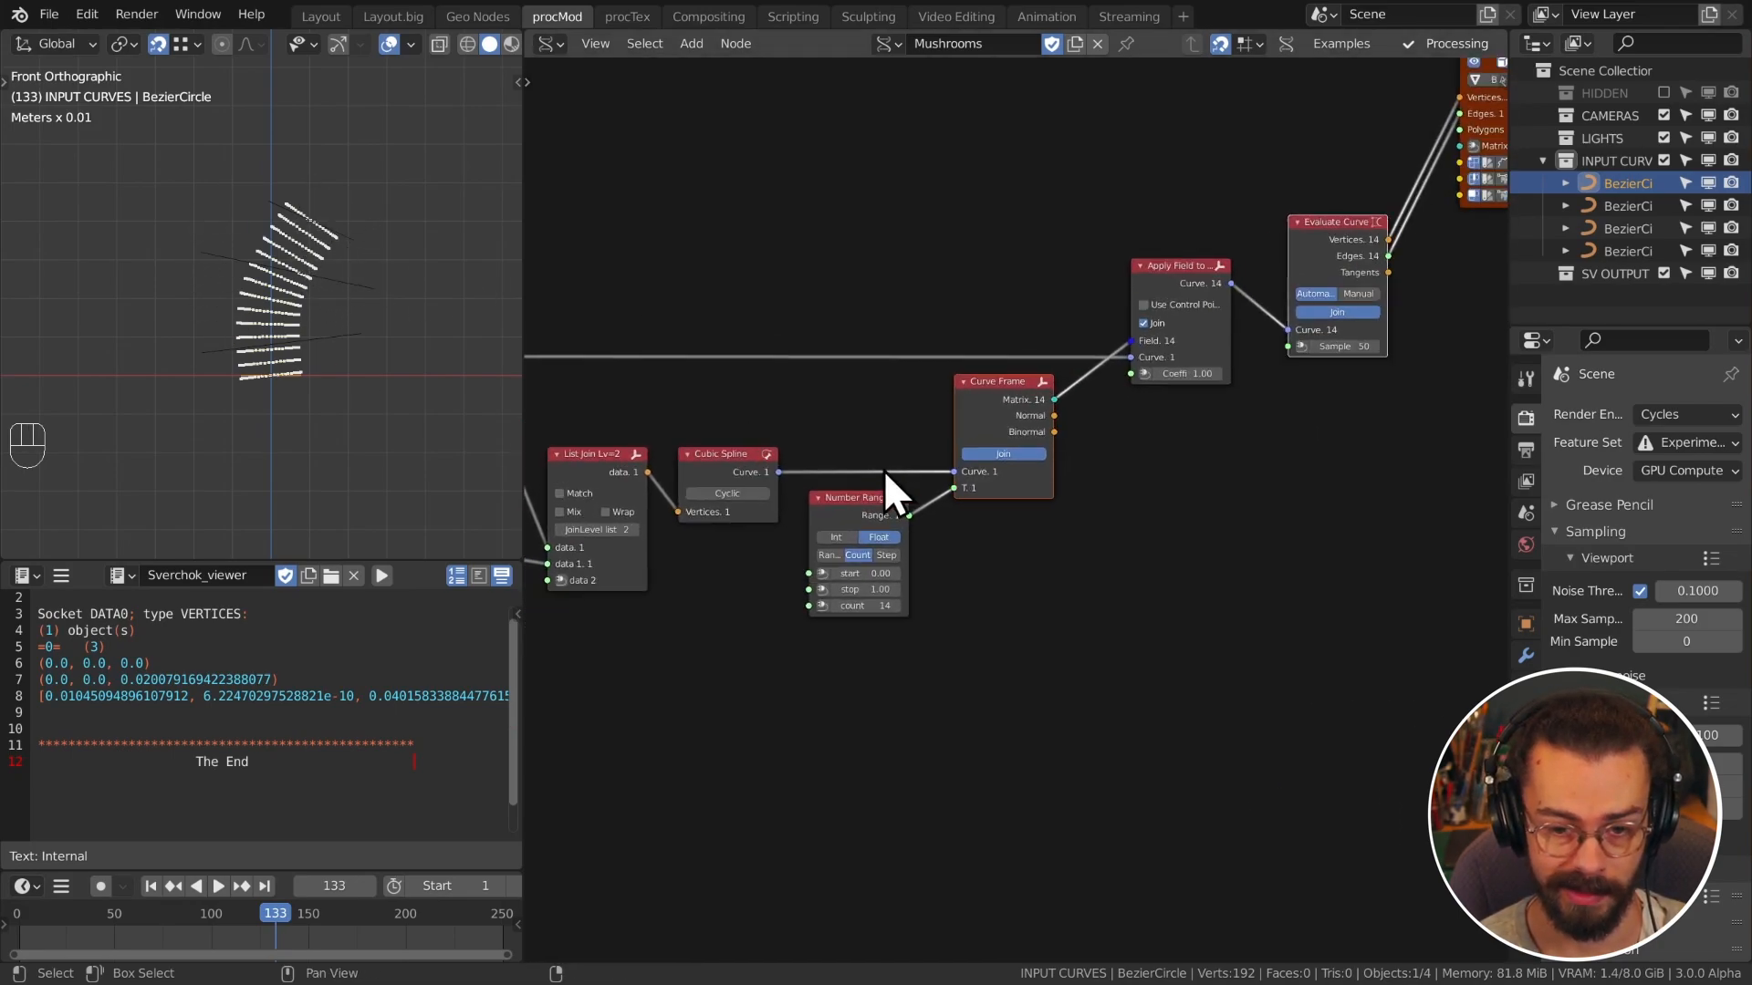
pyautogui.moveTo(1220, 478); pyautogui.dragTo(942, 494, button='middle')
pyautogui.moveTo(1272, 516); pyautogui.dragTo(930, 198)
pyautogui.press('g')
pyautogui.click(1117, 192)
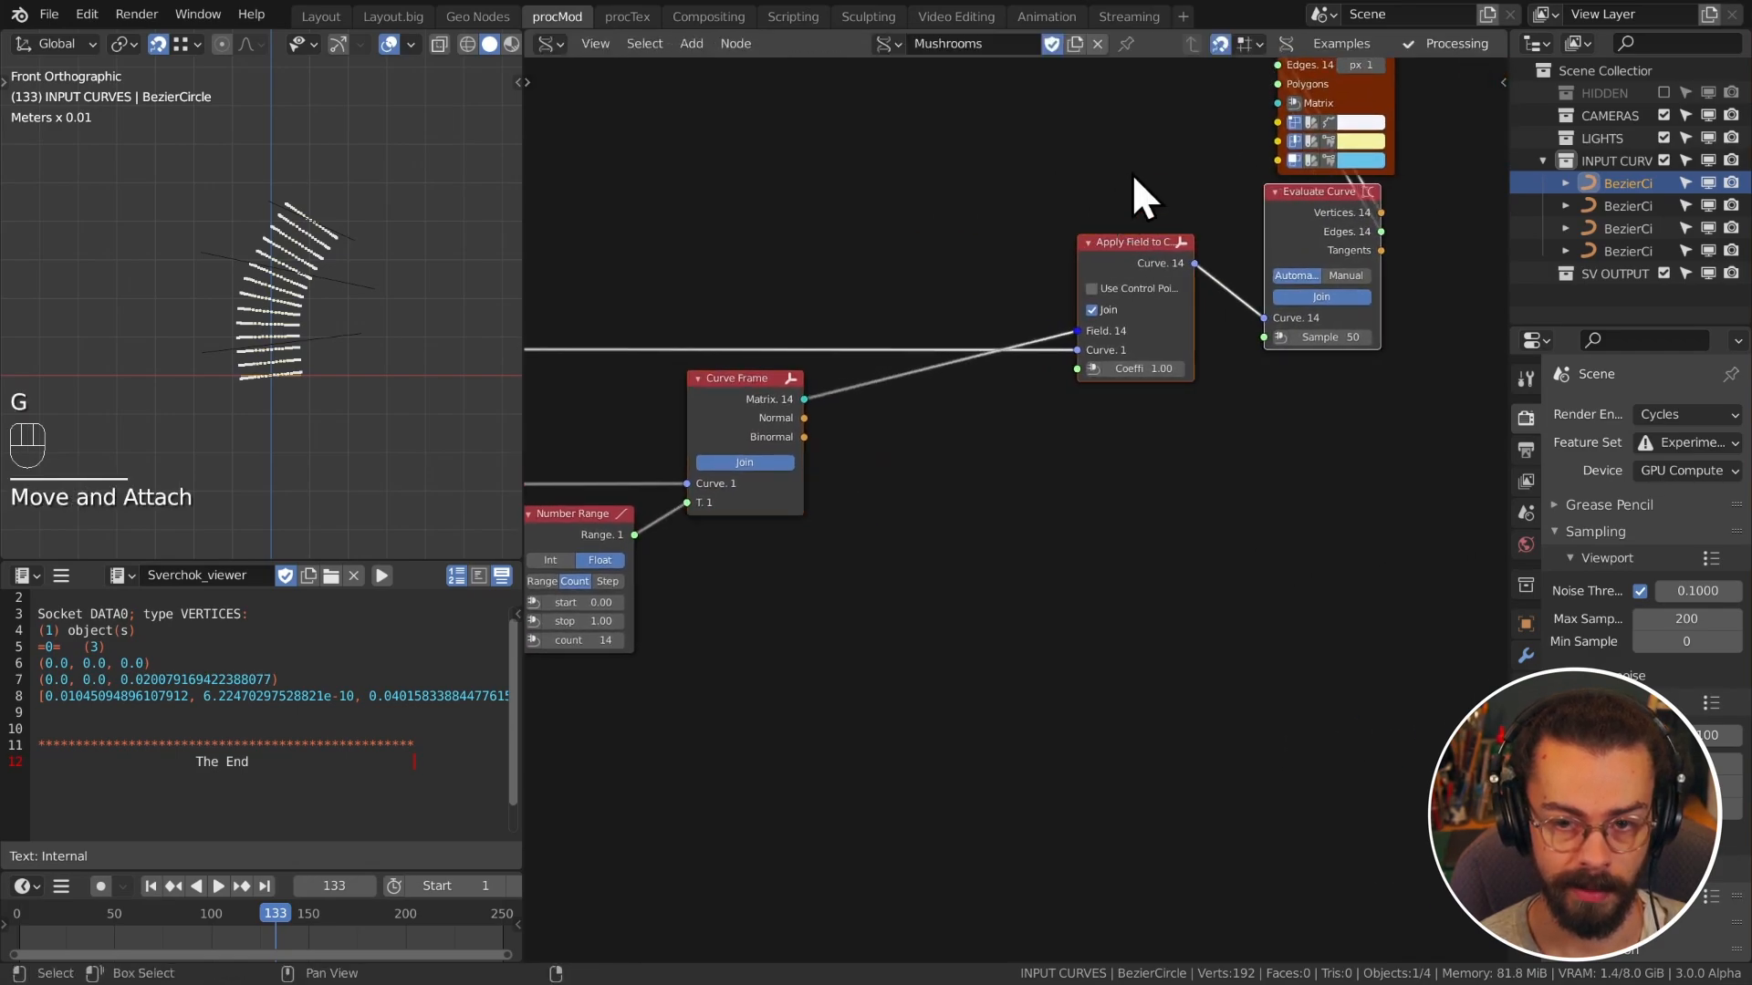
pyautogui.moveTo(1163, 129); pyautogui.dragTo(1338, 110)
pyautogui.press('g')
pyautogui.click(1487, 316)
# Step: Insert a Matrix Deform node on the link between the Curve Frame's Matrix output and the Apply Field node
pyautogui.hotkey('shift', 'a')
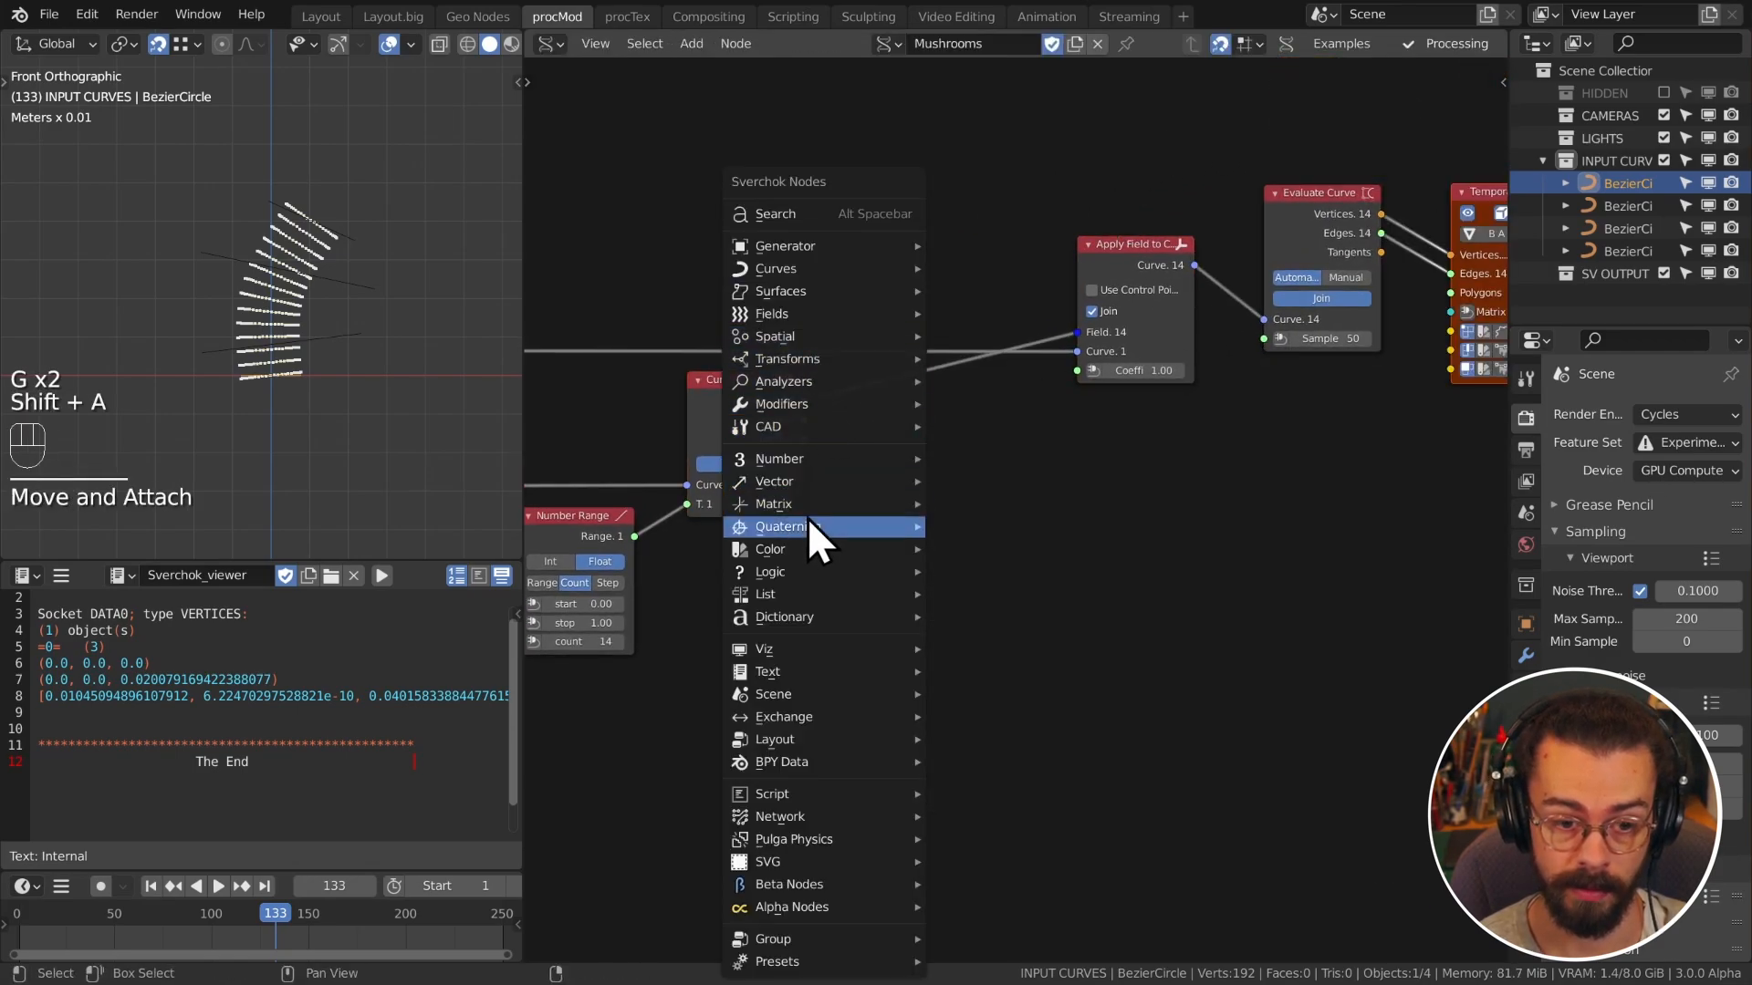
pyautogui.moveTo(808, 504)
pyautogui.click(1037, 593)
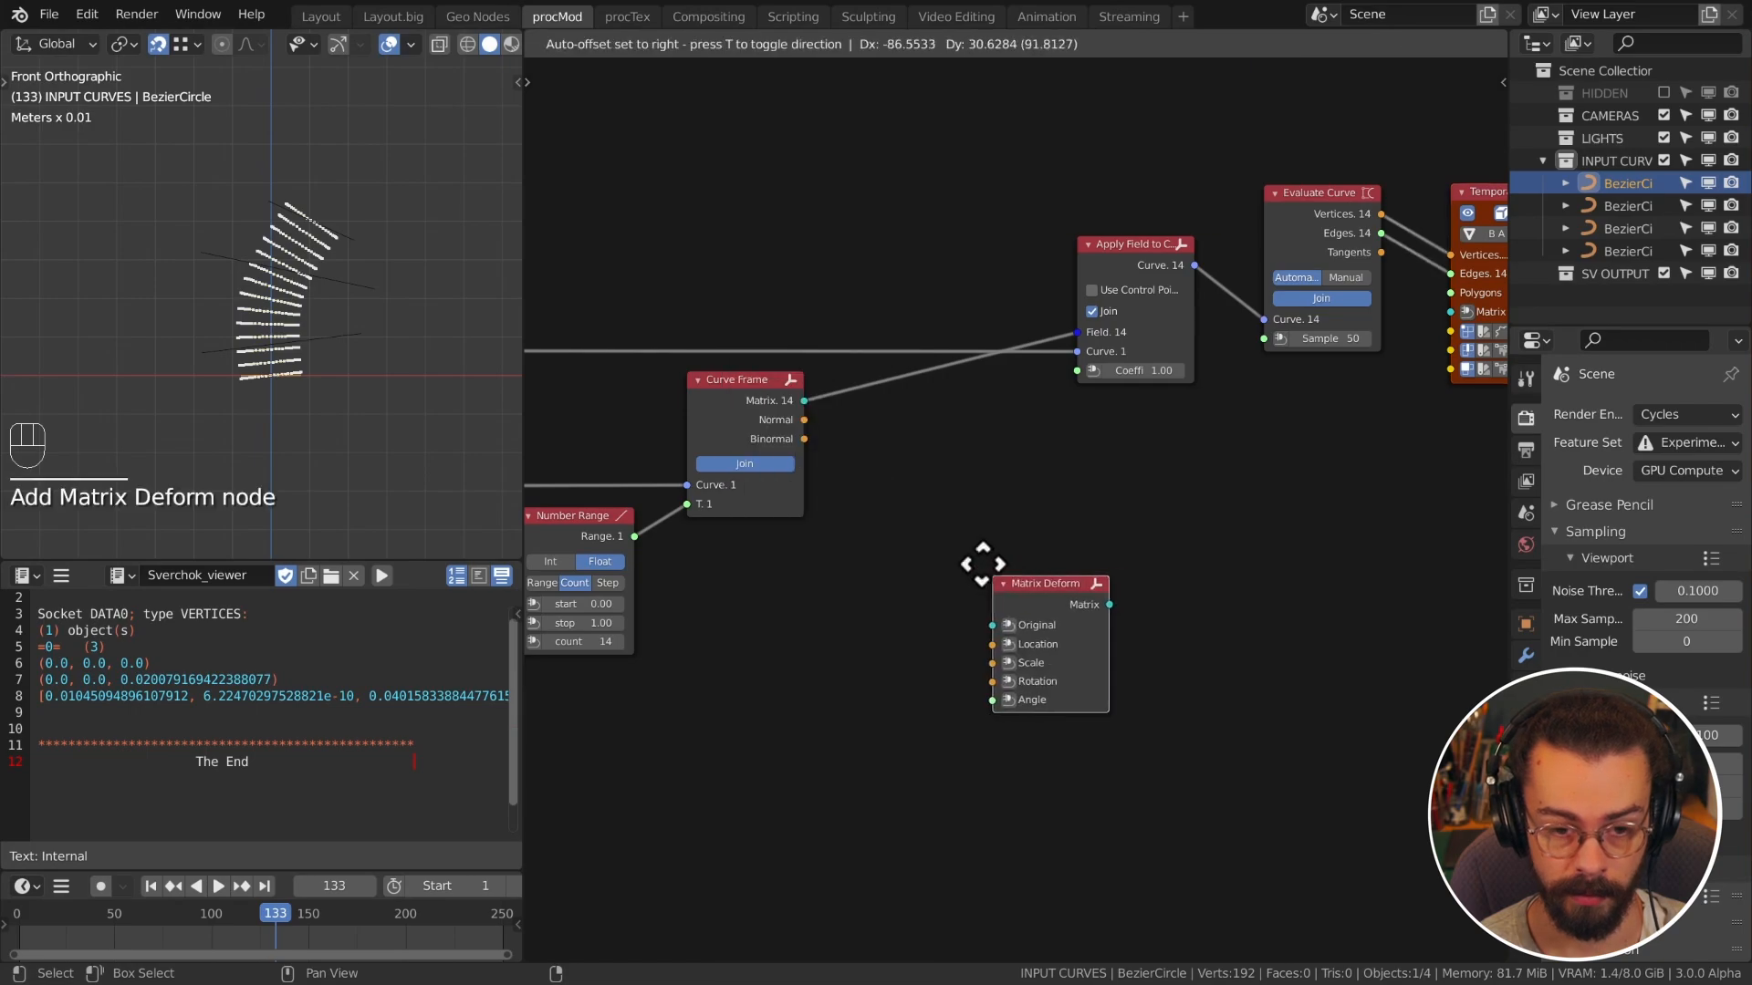
pyautogui.click(903, 381)
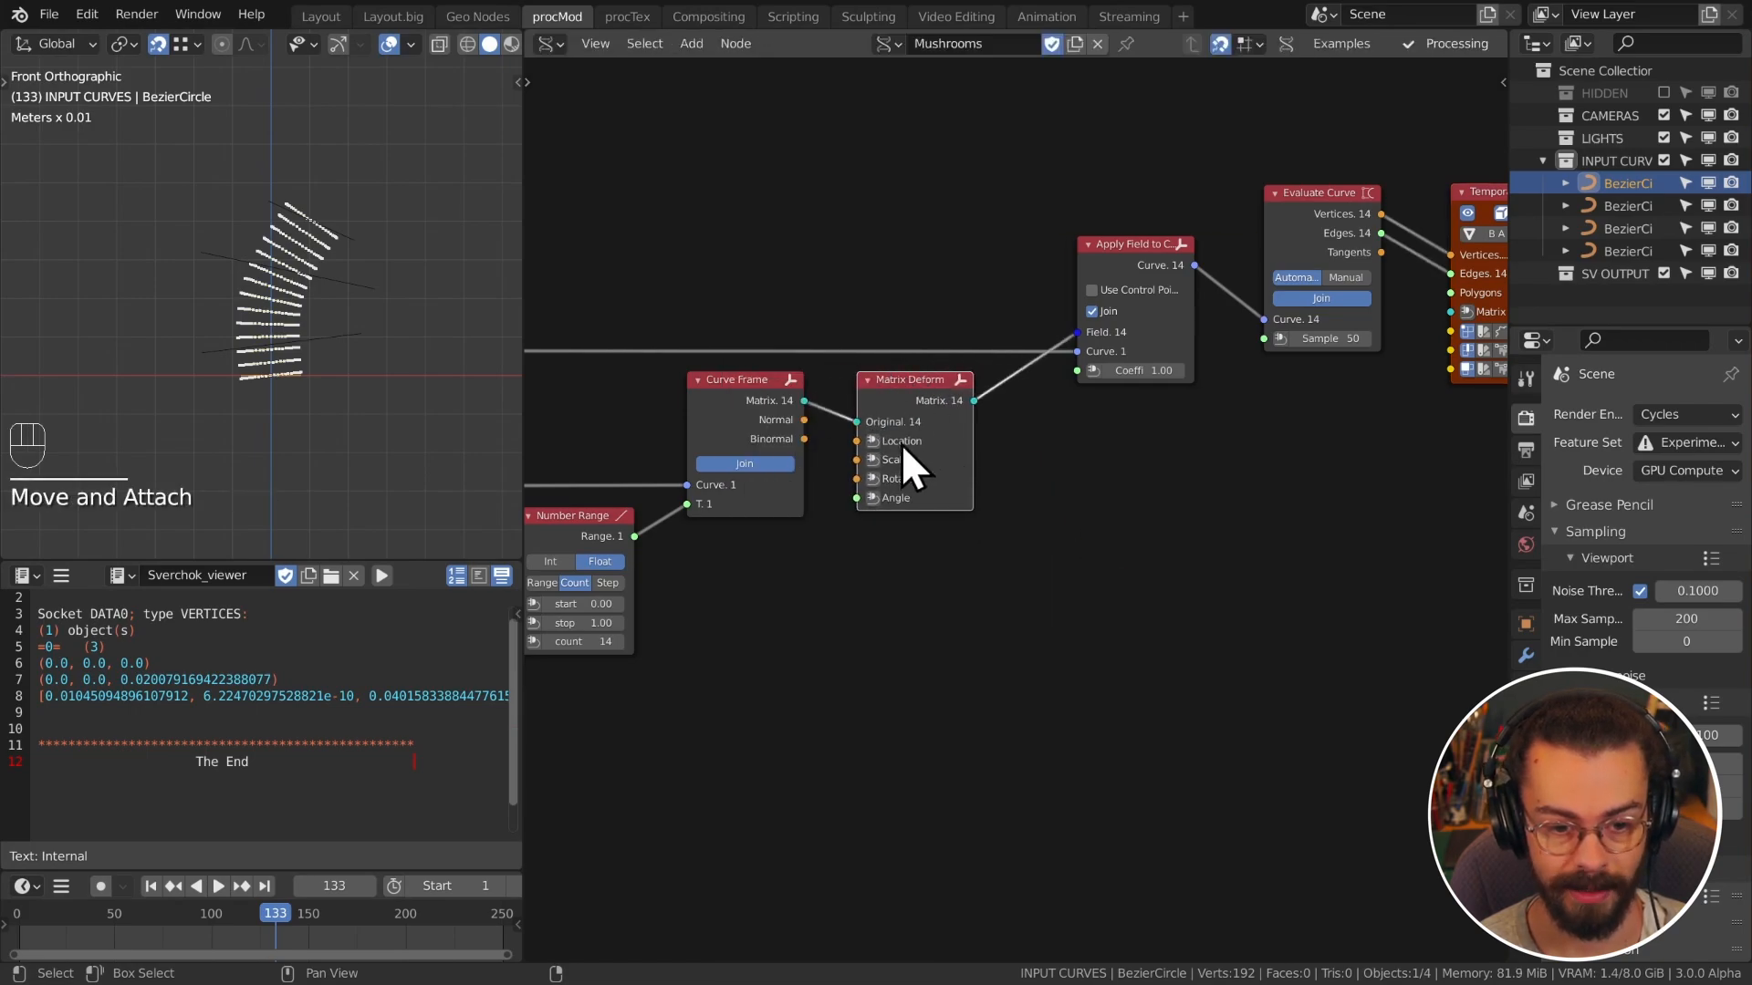
# Step: Try uniform scaling with an A Number node at about 0.44 feeding the Matrix Deform's Scale input, and delete that node
pyautogui.moveTo(858, 567); pyautogui.dragTo(1029, 536, button='middle')
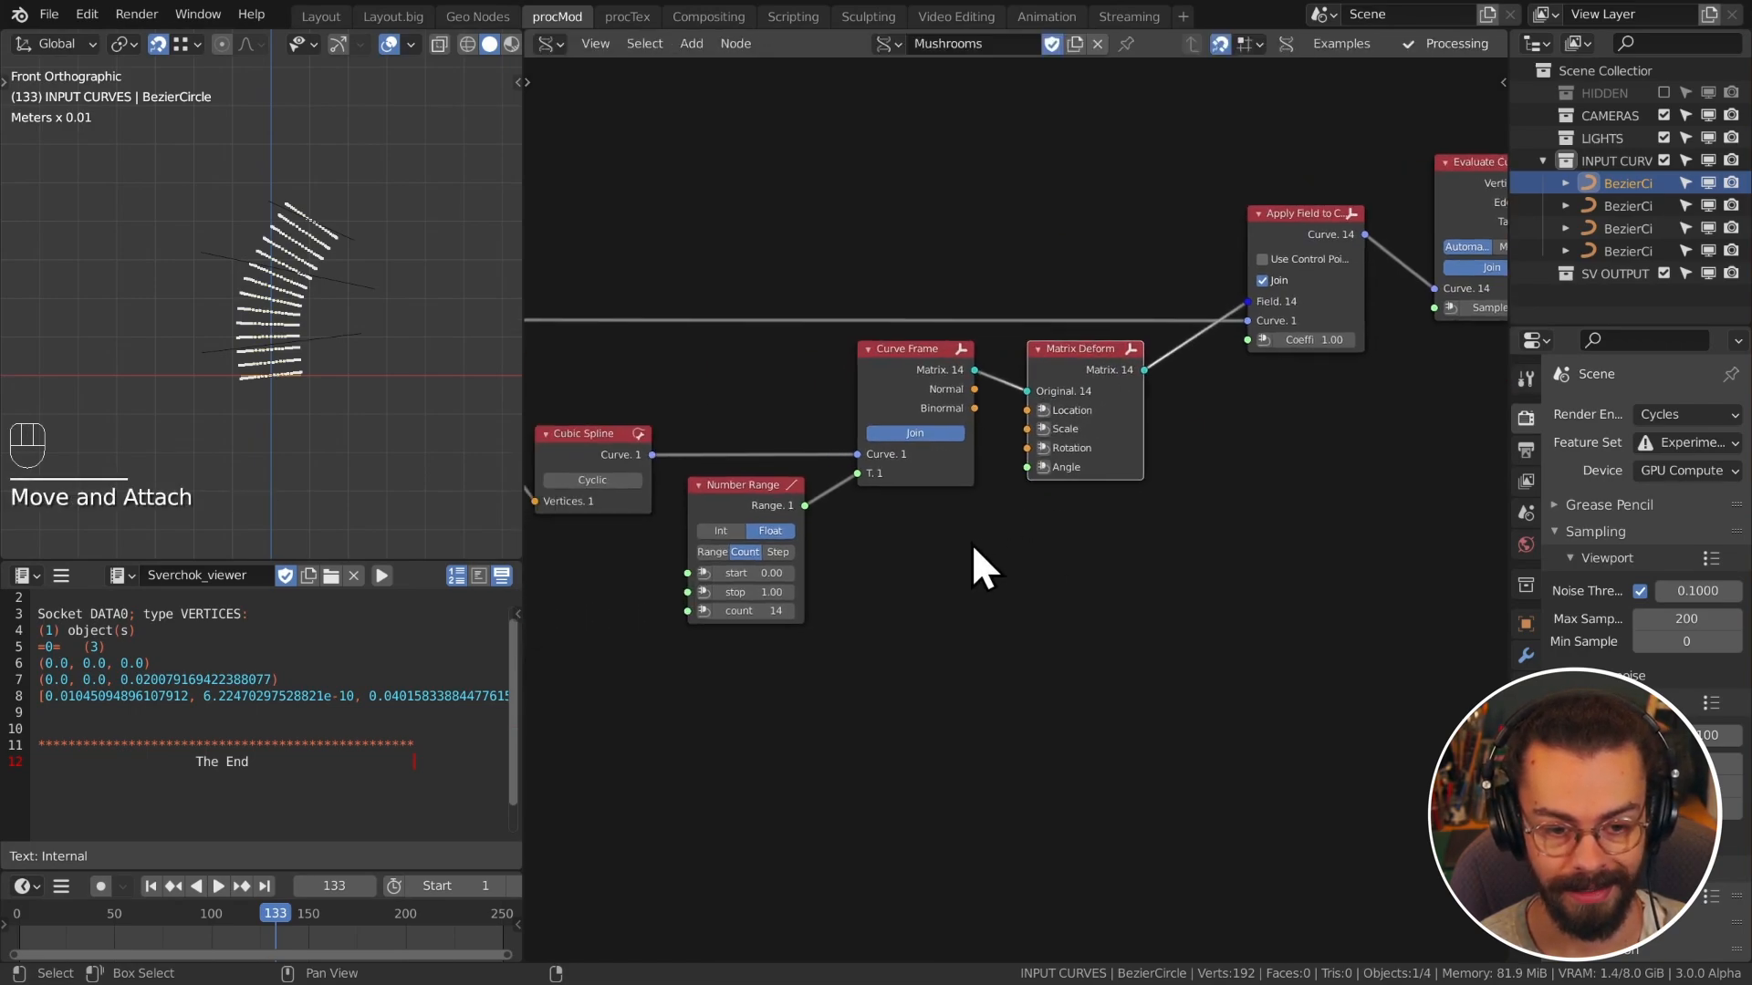
pyautogui.rightClick(949, 545)
pyautogui.click(829, 710)
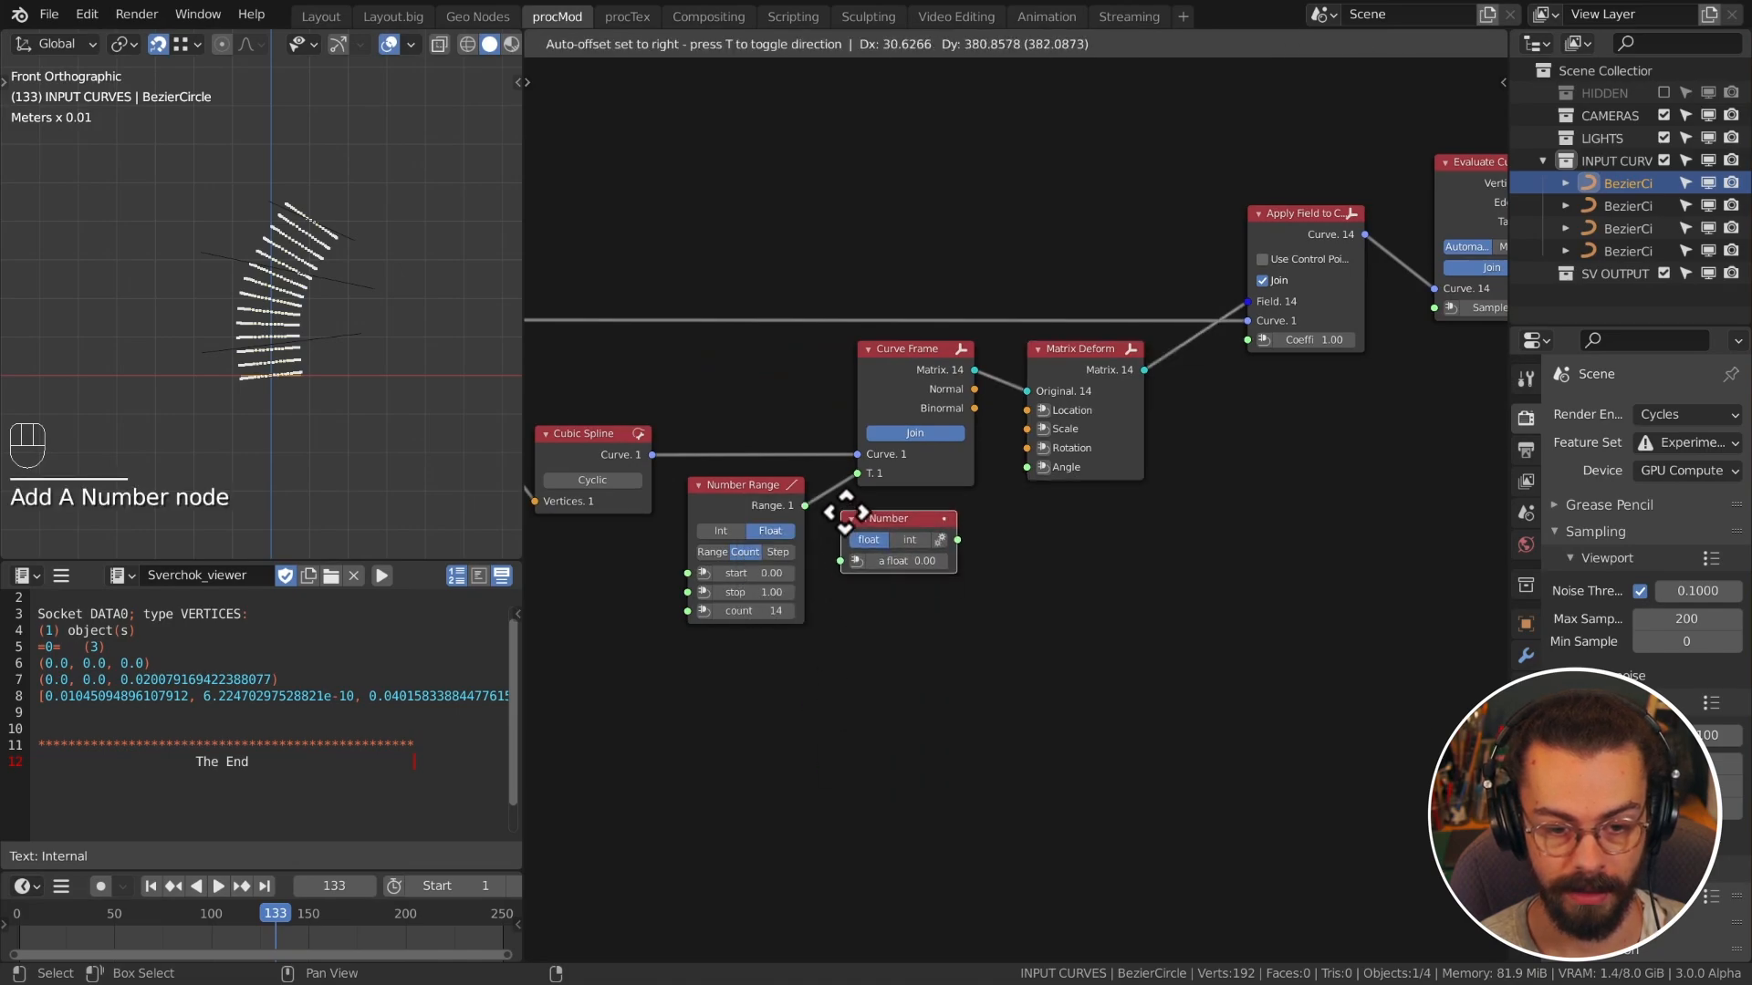
pyautogui.click(846, 513)
pyautogui.moveTo(958, 540); pyautogui.dragTo(1027, 429)
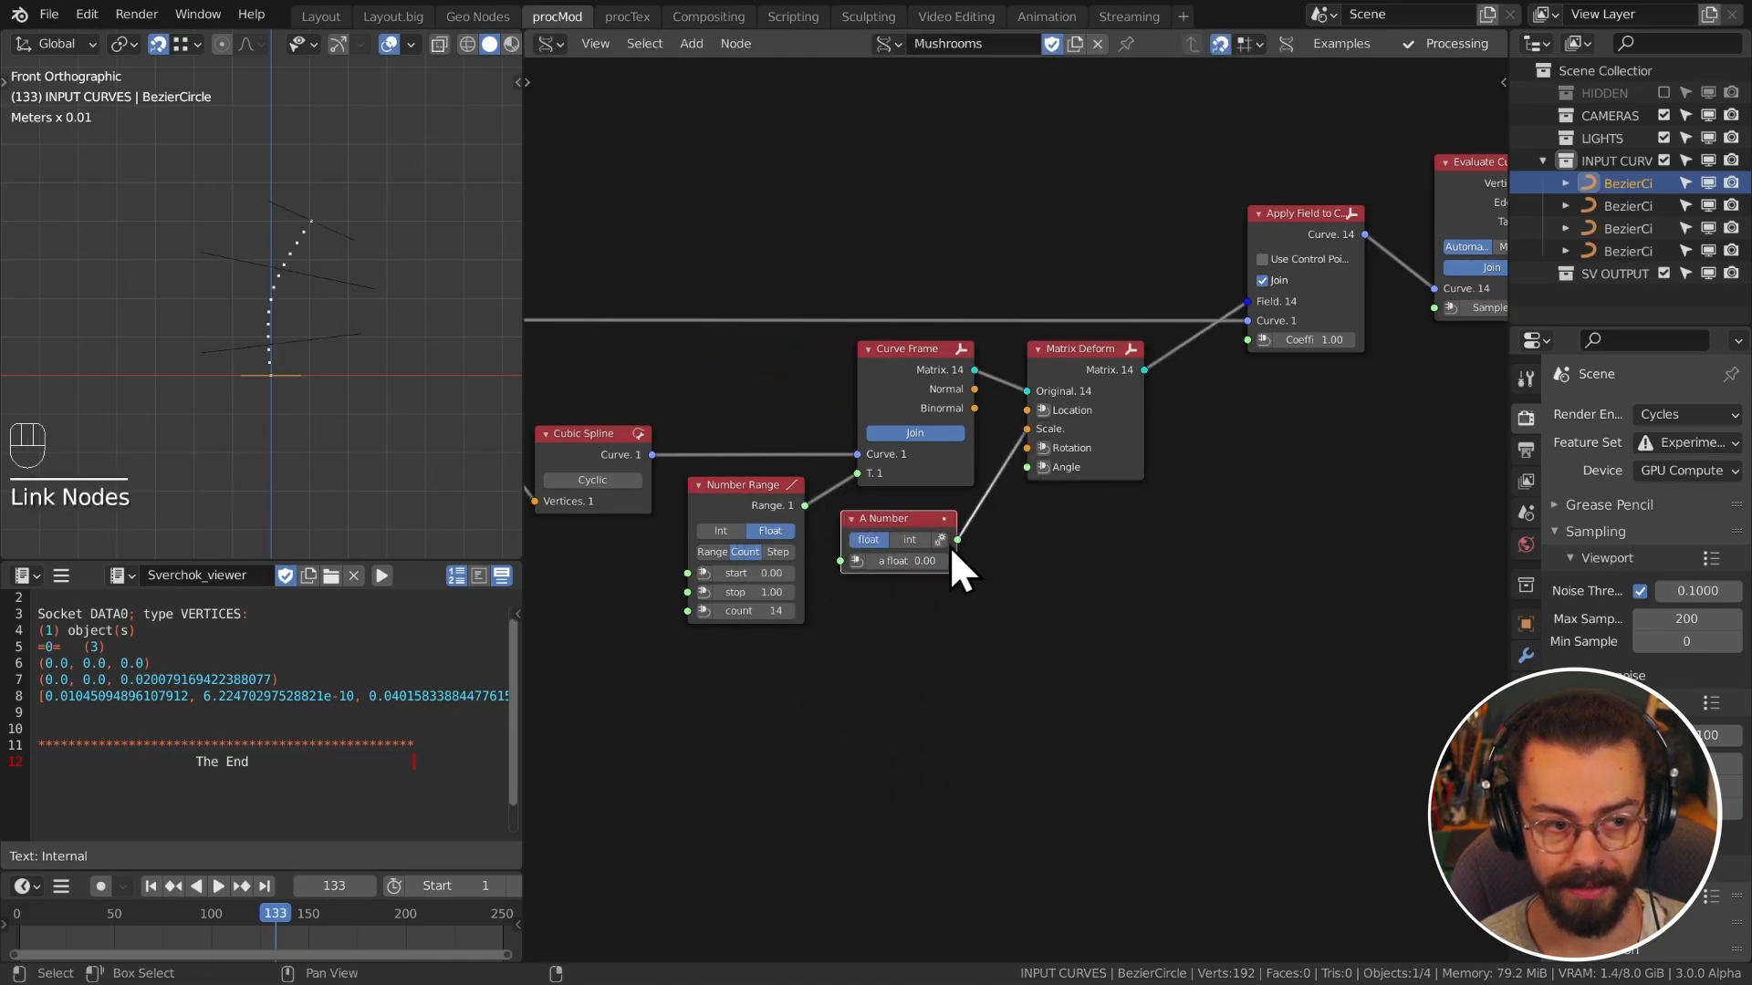
pyautogui.keyDown('shift'); pyautogui.moveTo(915, 561); pyautogui.dragTo(967, 561); pyautogui.keyUp('shift')
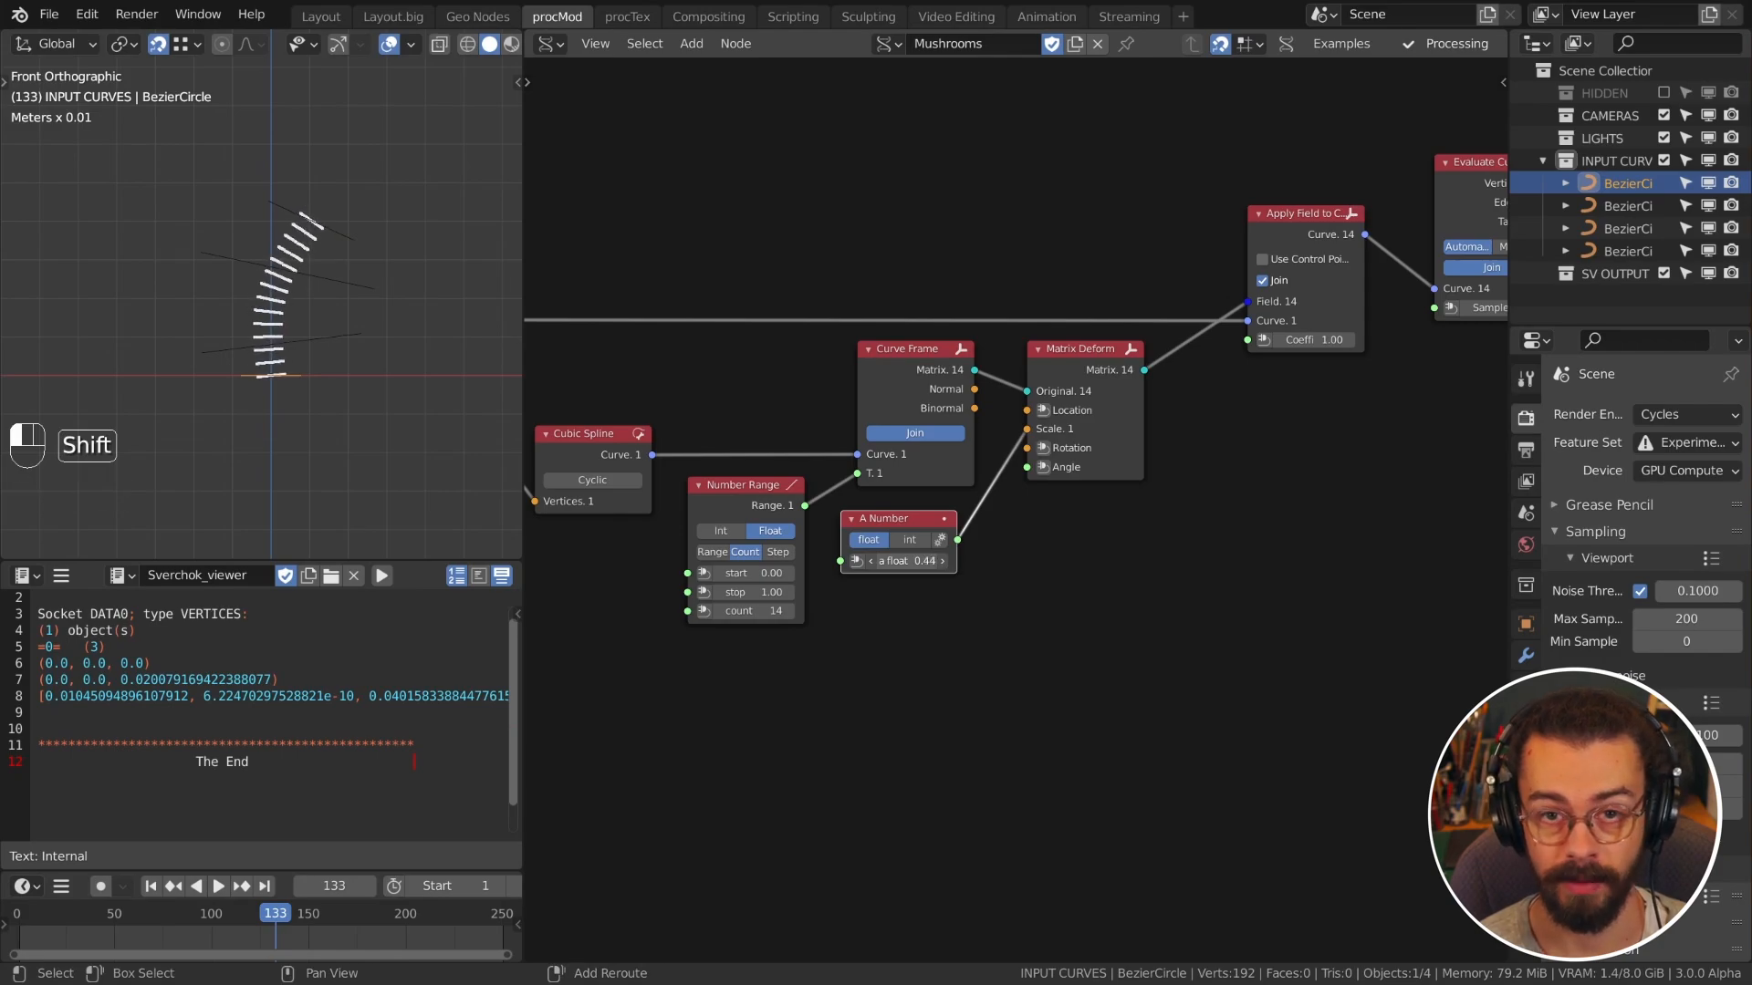
pyautogui.click(888, 517)
pyautogui.press('x')
# Step: Connect the Number Range's Range output to the Matrix Deform's Scale input
pyautogui.moveTo(805, 505); pyautogui.dragTo(824, 523)
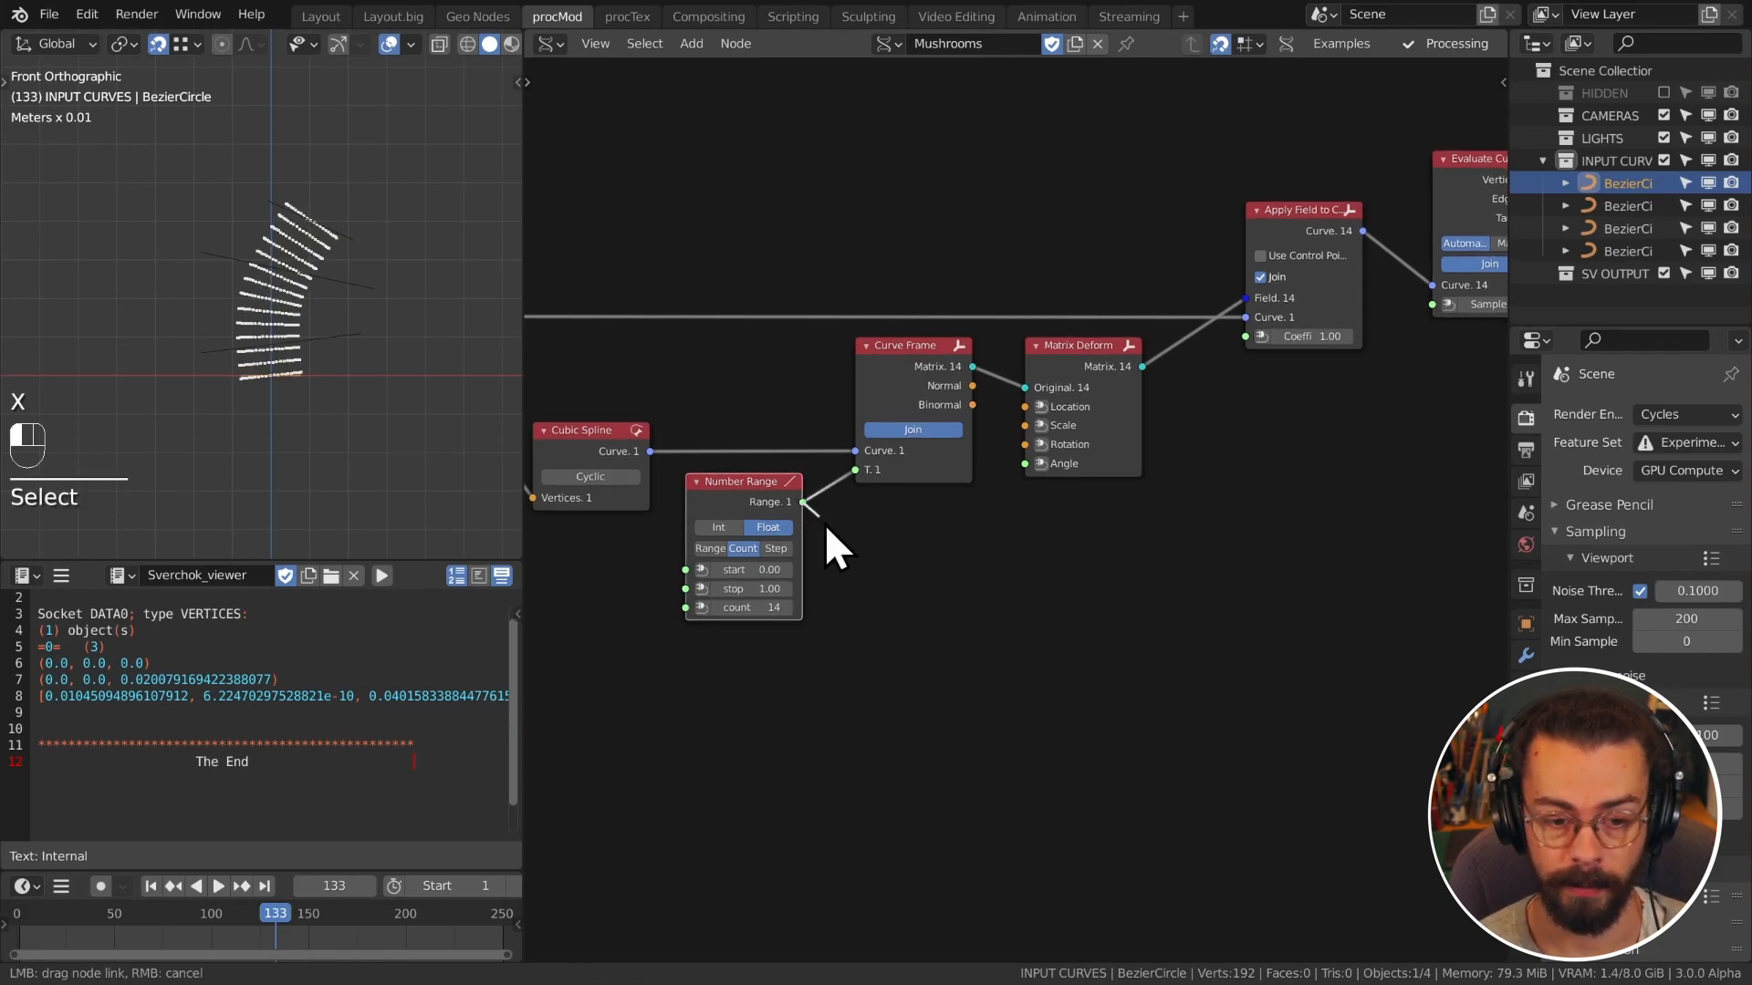
pyautogui.moveTo(922, 639); pyautogui.dragTo(922, 638)
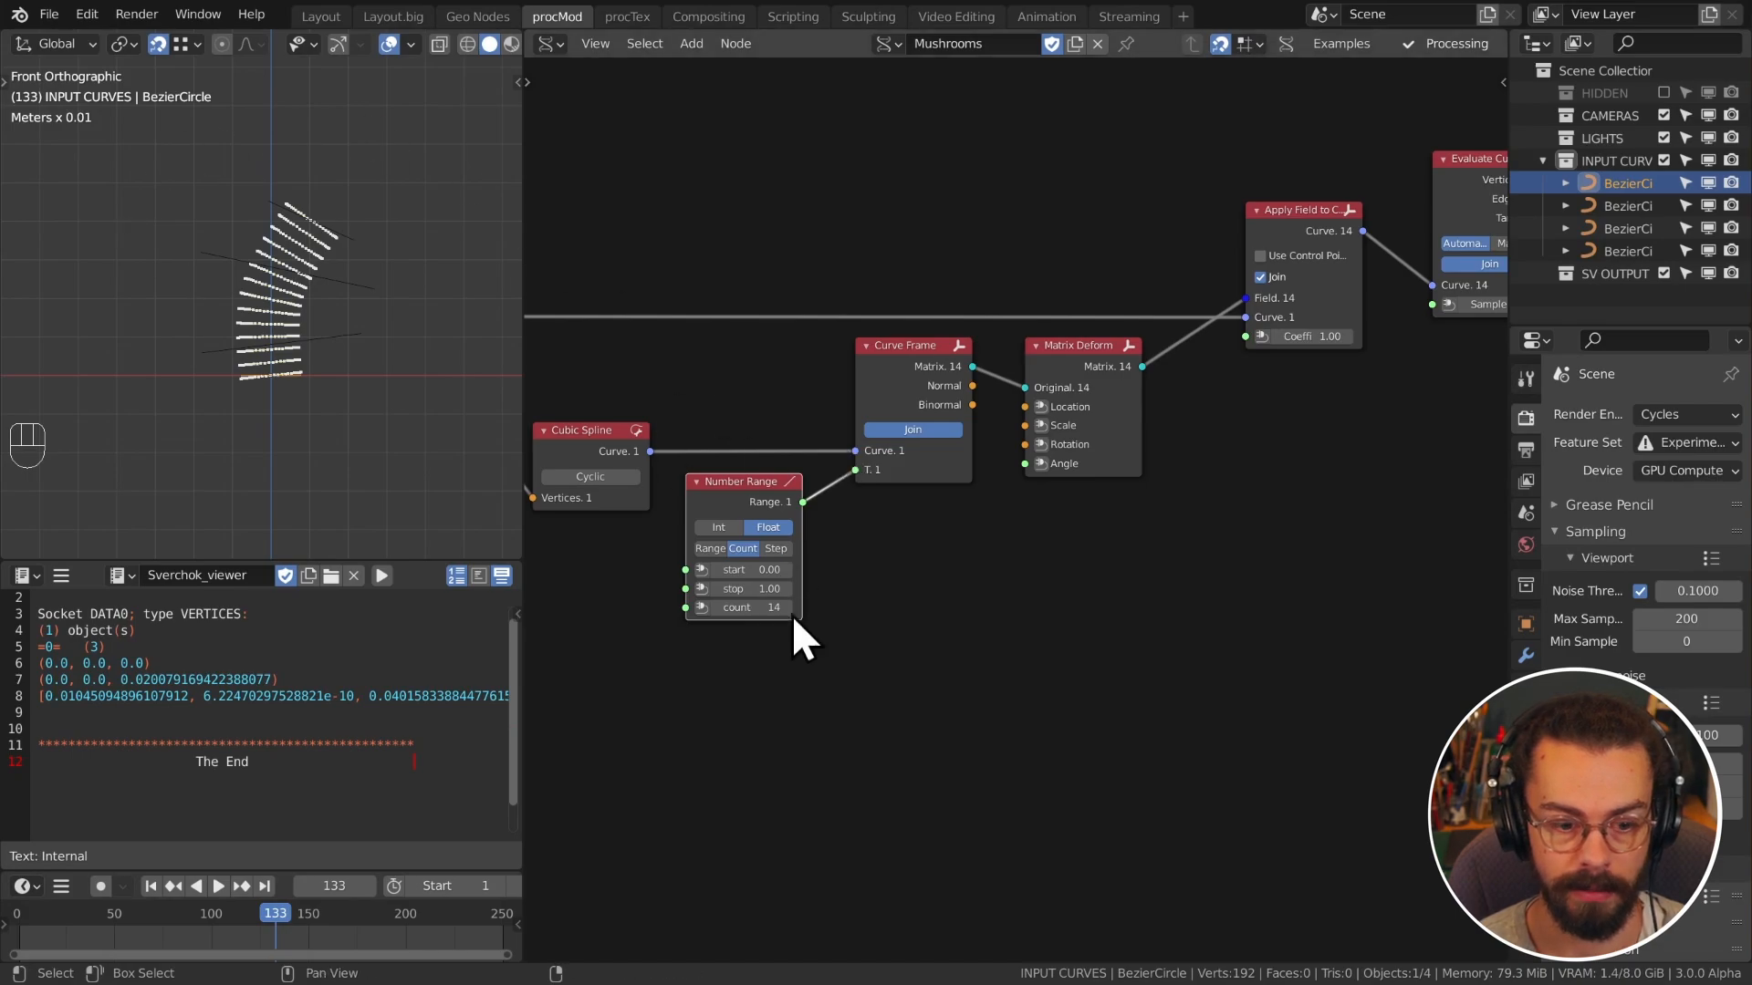
pyautogui.scroll(2, 791, 615)
pyautogui.moveTo(900, 471); pyautogui.dragTo(898, 561, button='middle')
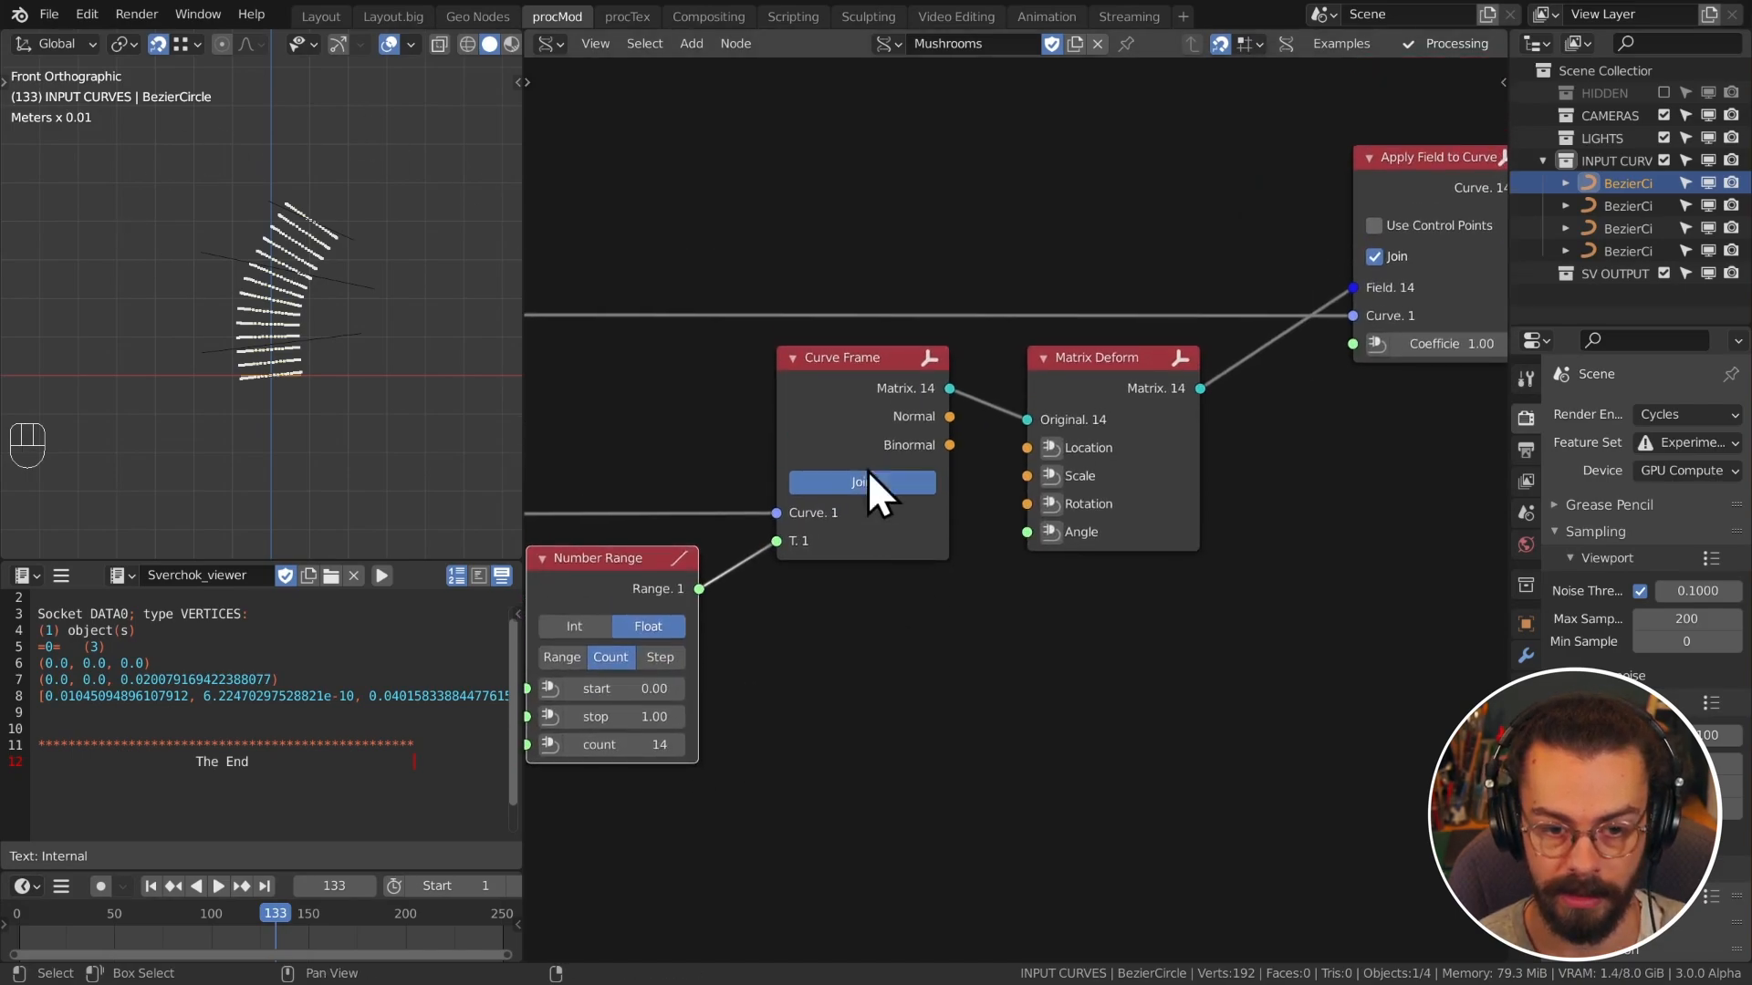
pyautogui.moveTo(698, 588); pyautogui.dragTo(1029, 477)
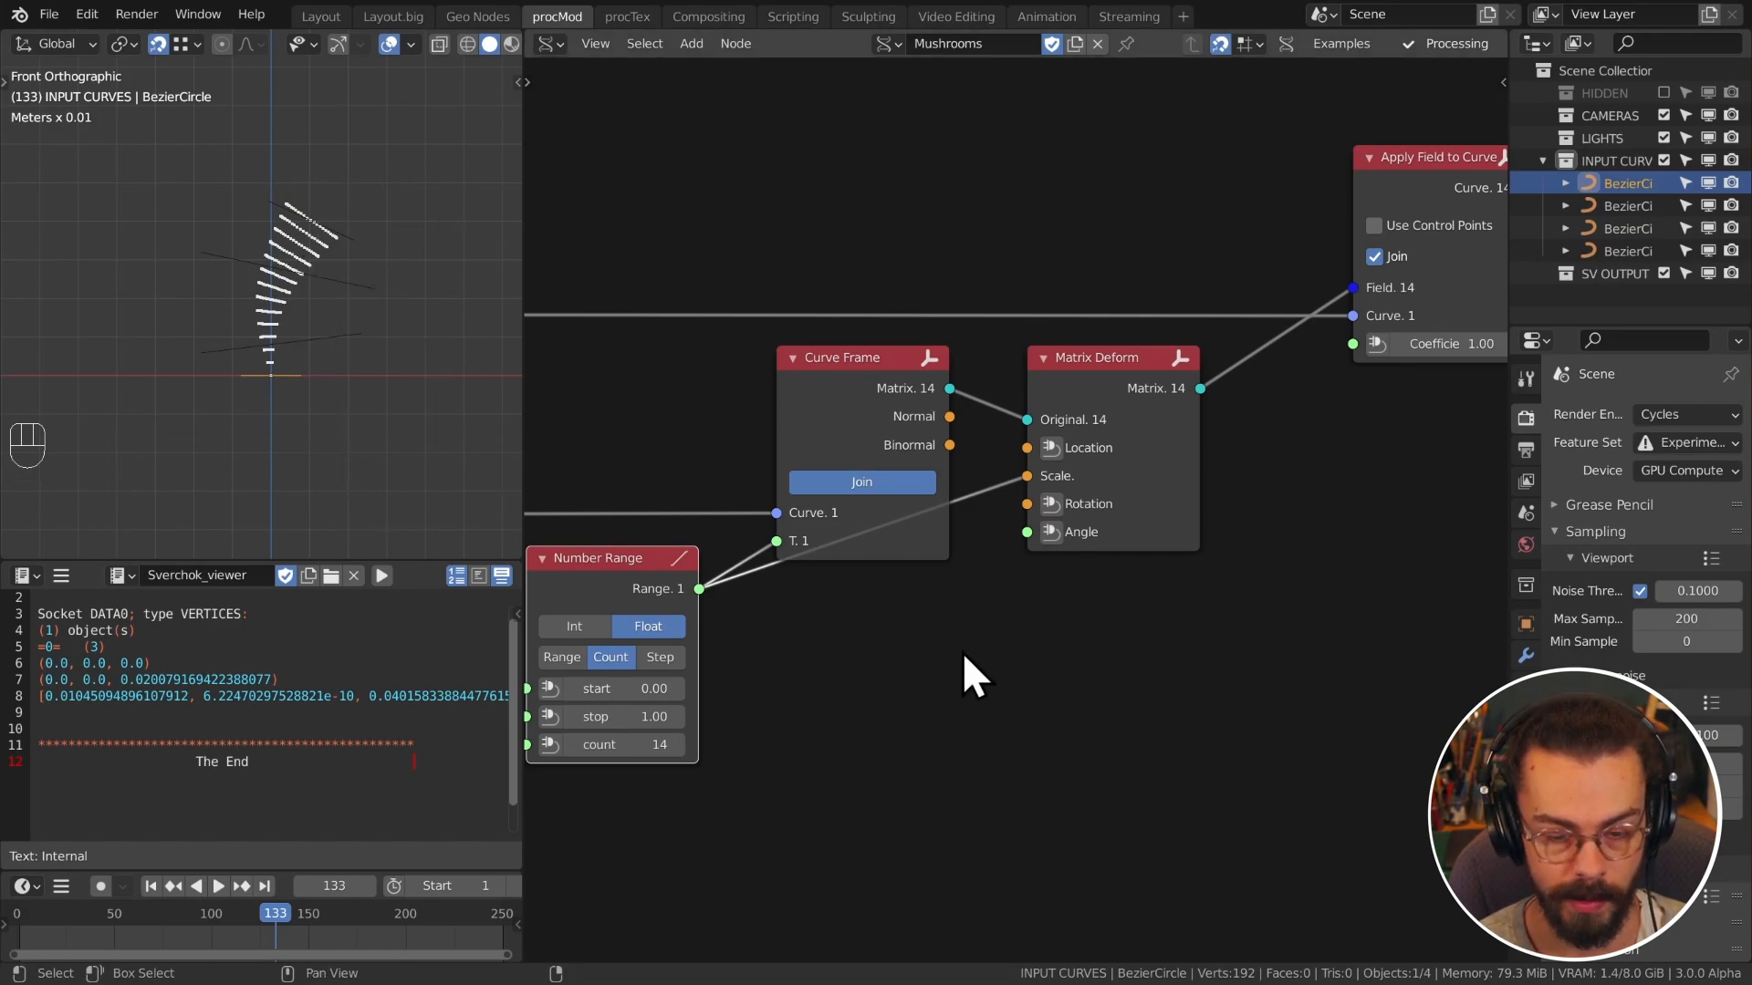
# Step: Insert a Curve Mapper node on the link between the Number Range and the Matrix Deform's Scale input
pyautogui.moveTo(1009, 602); pyautogui.dragTo(1119, 549, button='middle')
pyautogui.hotkey('shift', 'a')
pyautogui.moveTo(1094, 582)
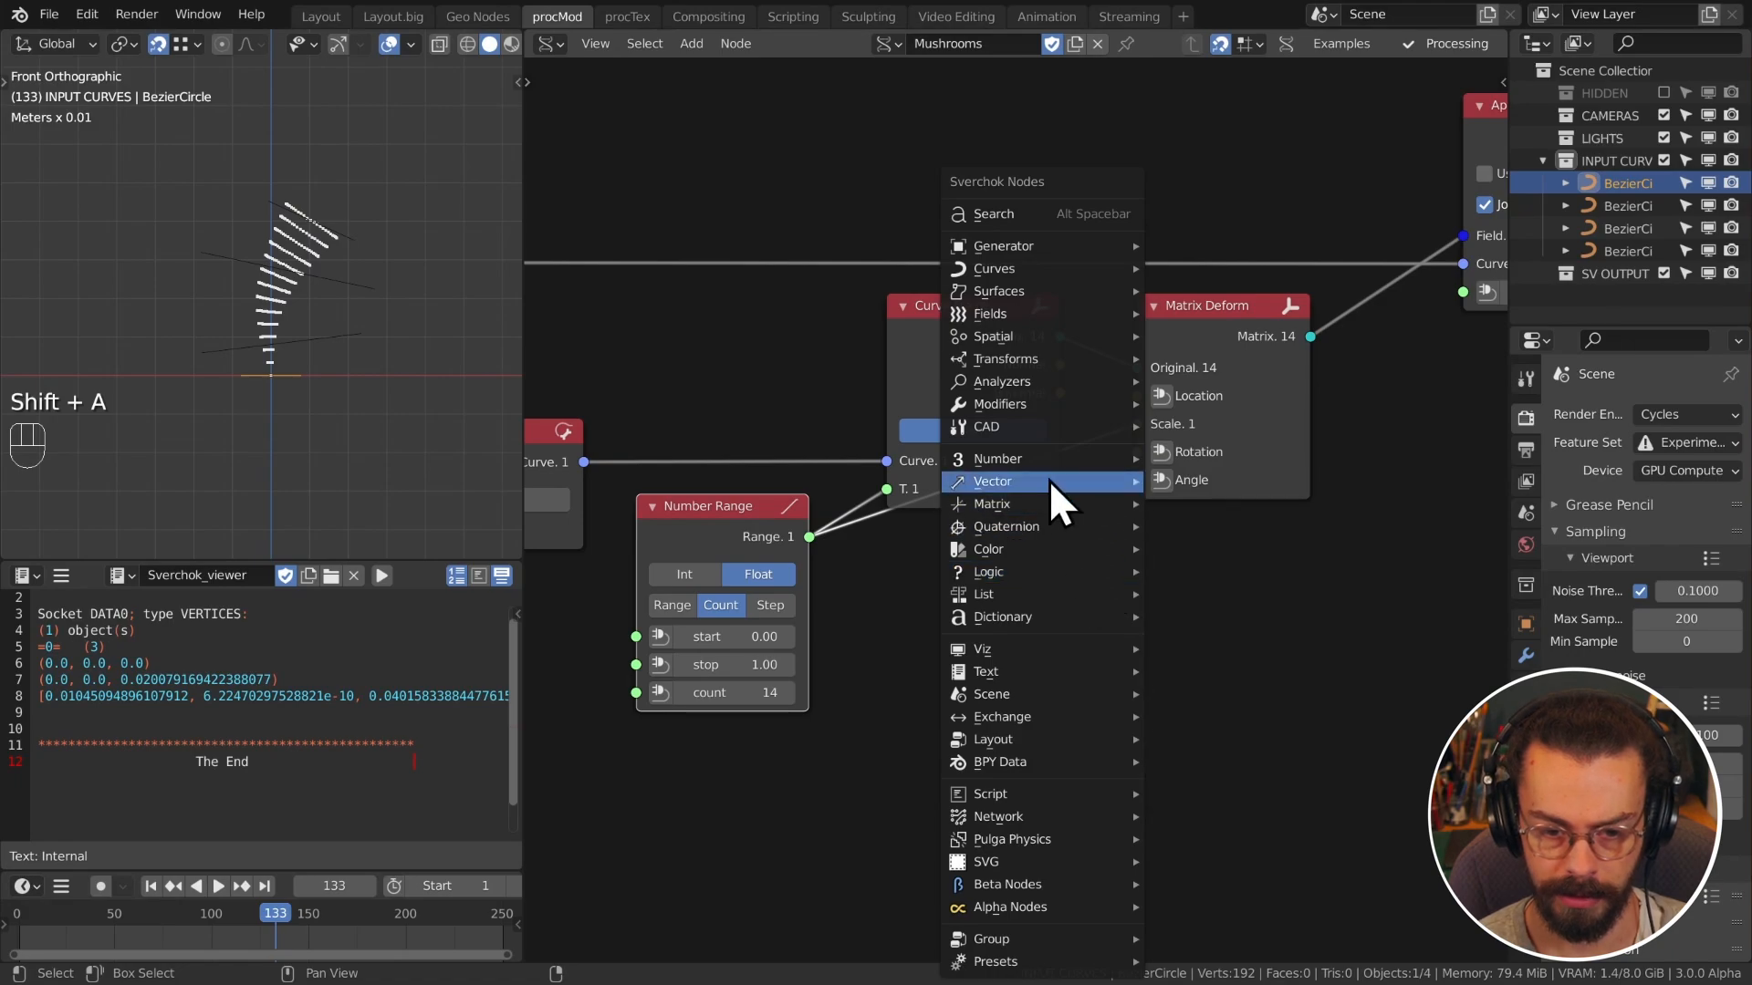
pyautogui.moveTo(1048, 461)
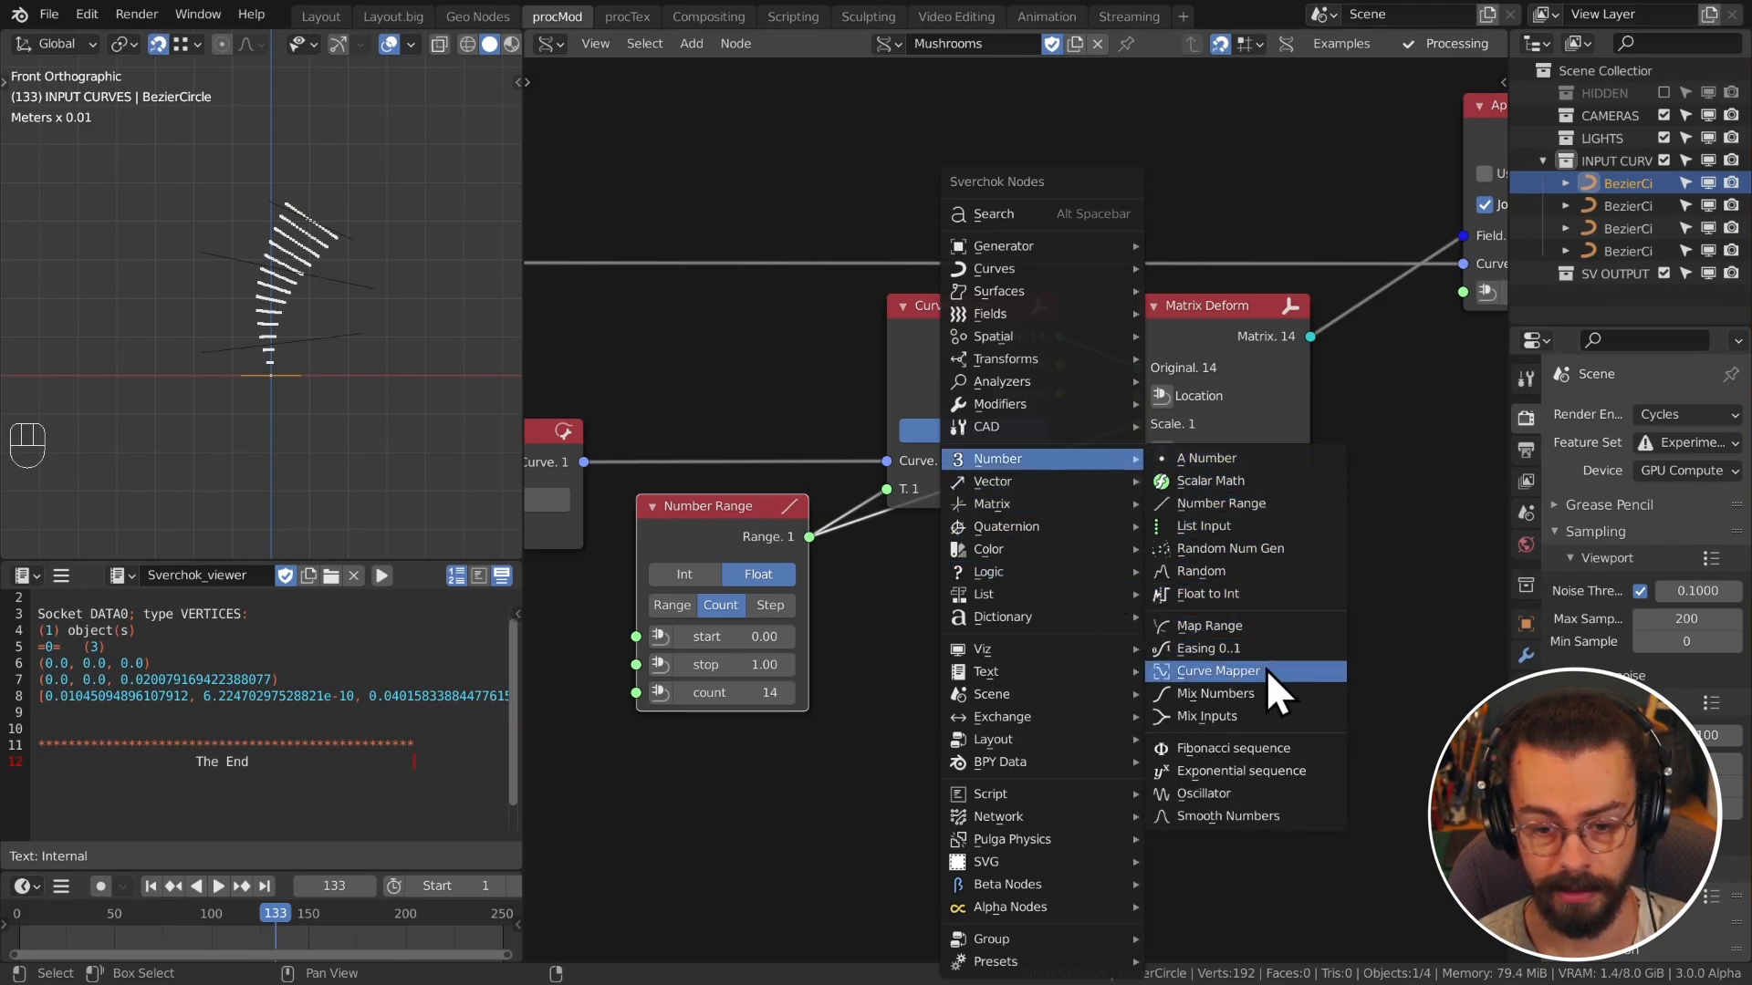
pyautogui.click(1218, 671)
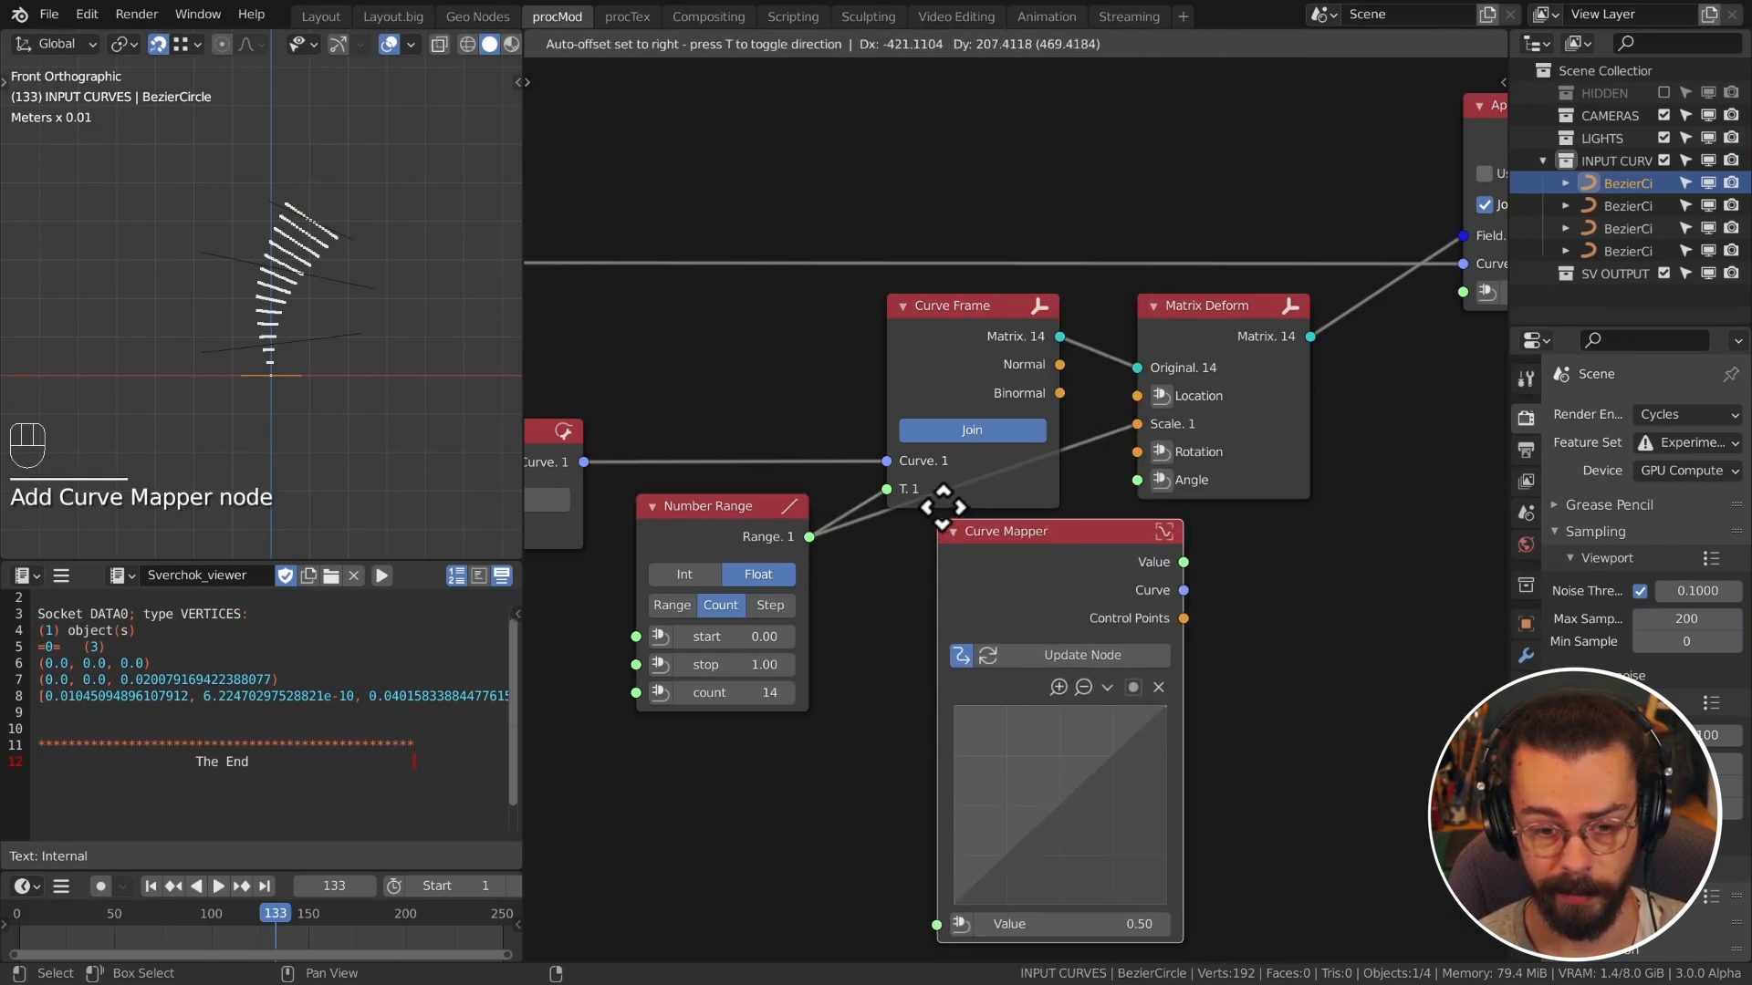
pyautogui.click(1020, 555)
pyautogui.moveTo(1199, 599); pyautogui.dragTo(1141, 561, button='middle')
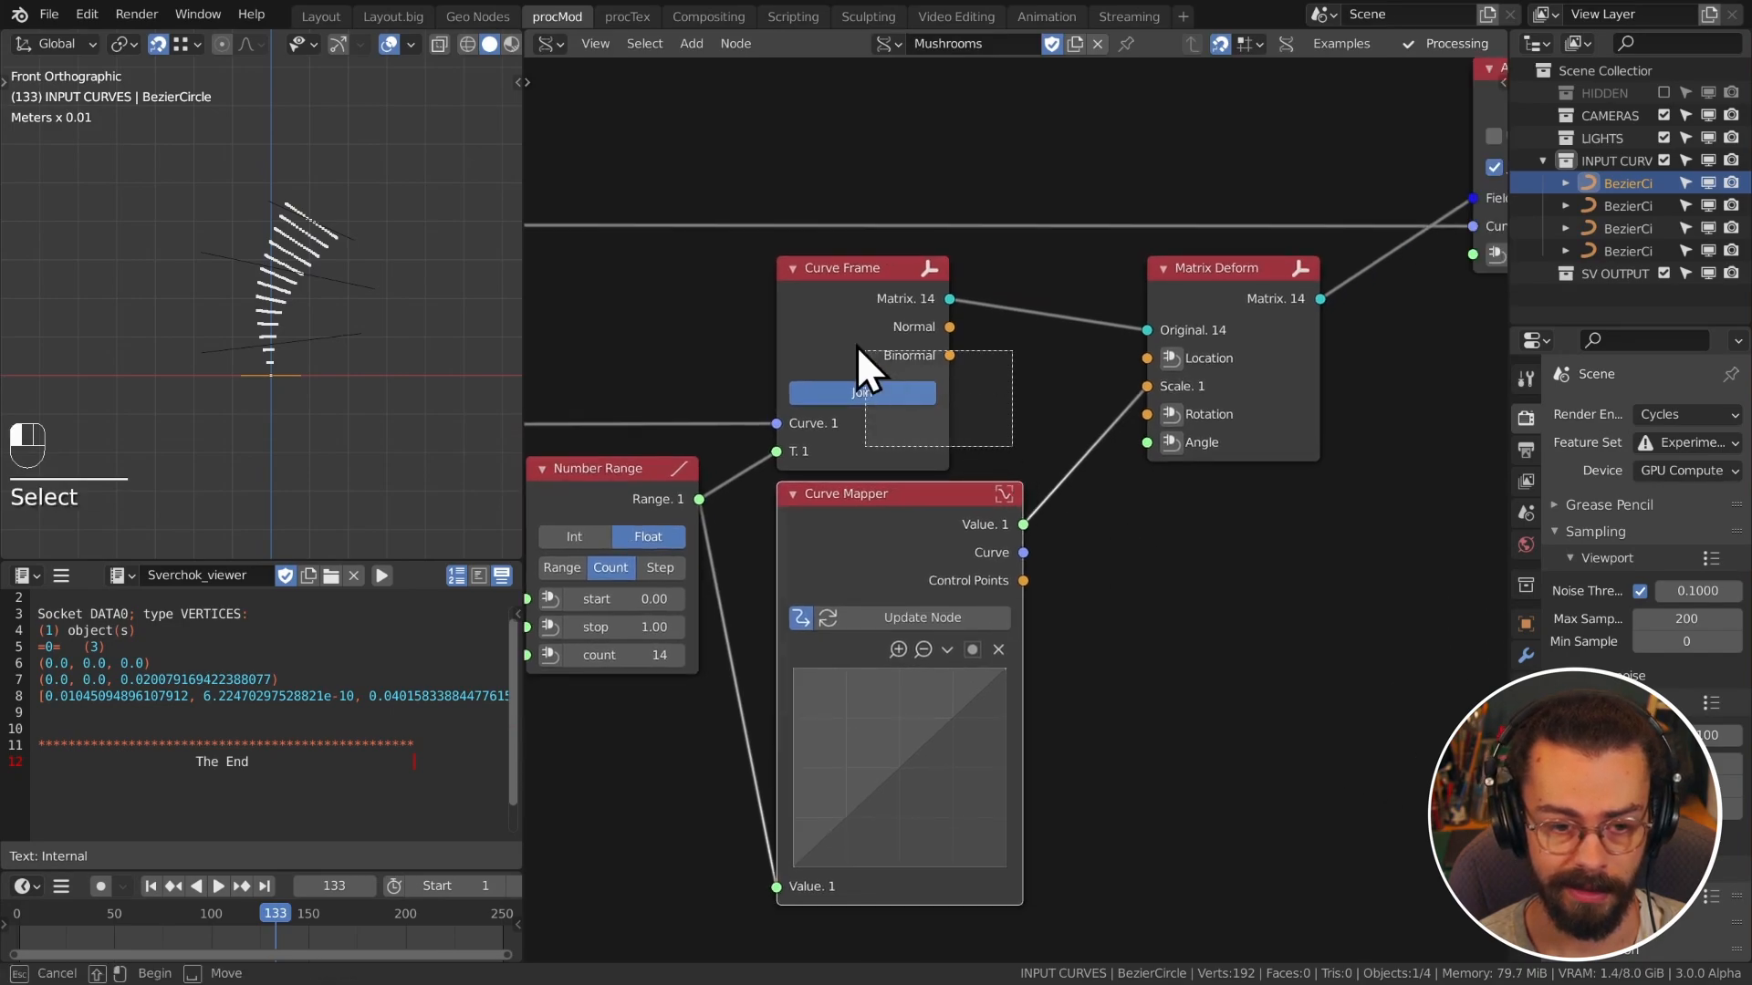
# Step: Align the Curve Frame above the Curve Mapper and move the Matrix Deform node closer to them
pyautogui.moveTo(857, 345); pyautogui.dragTo(905, 293)
pyautogui.press('Escape')
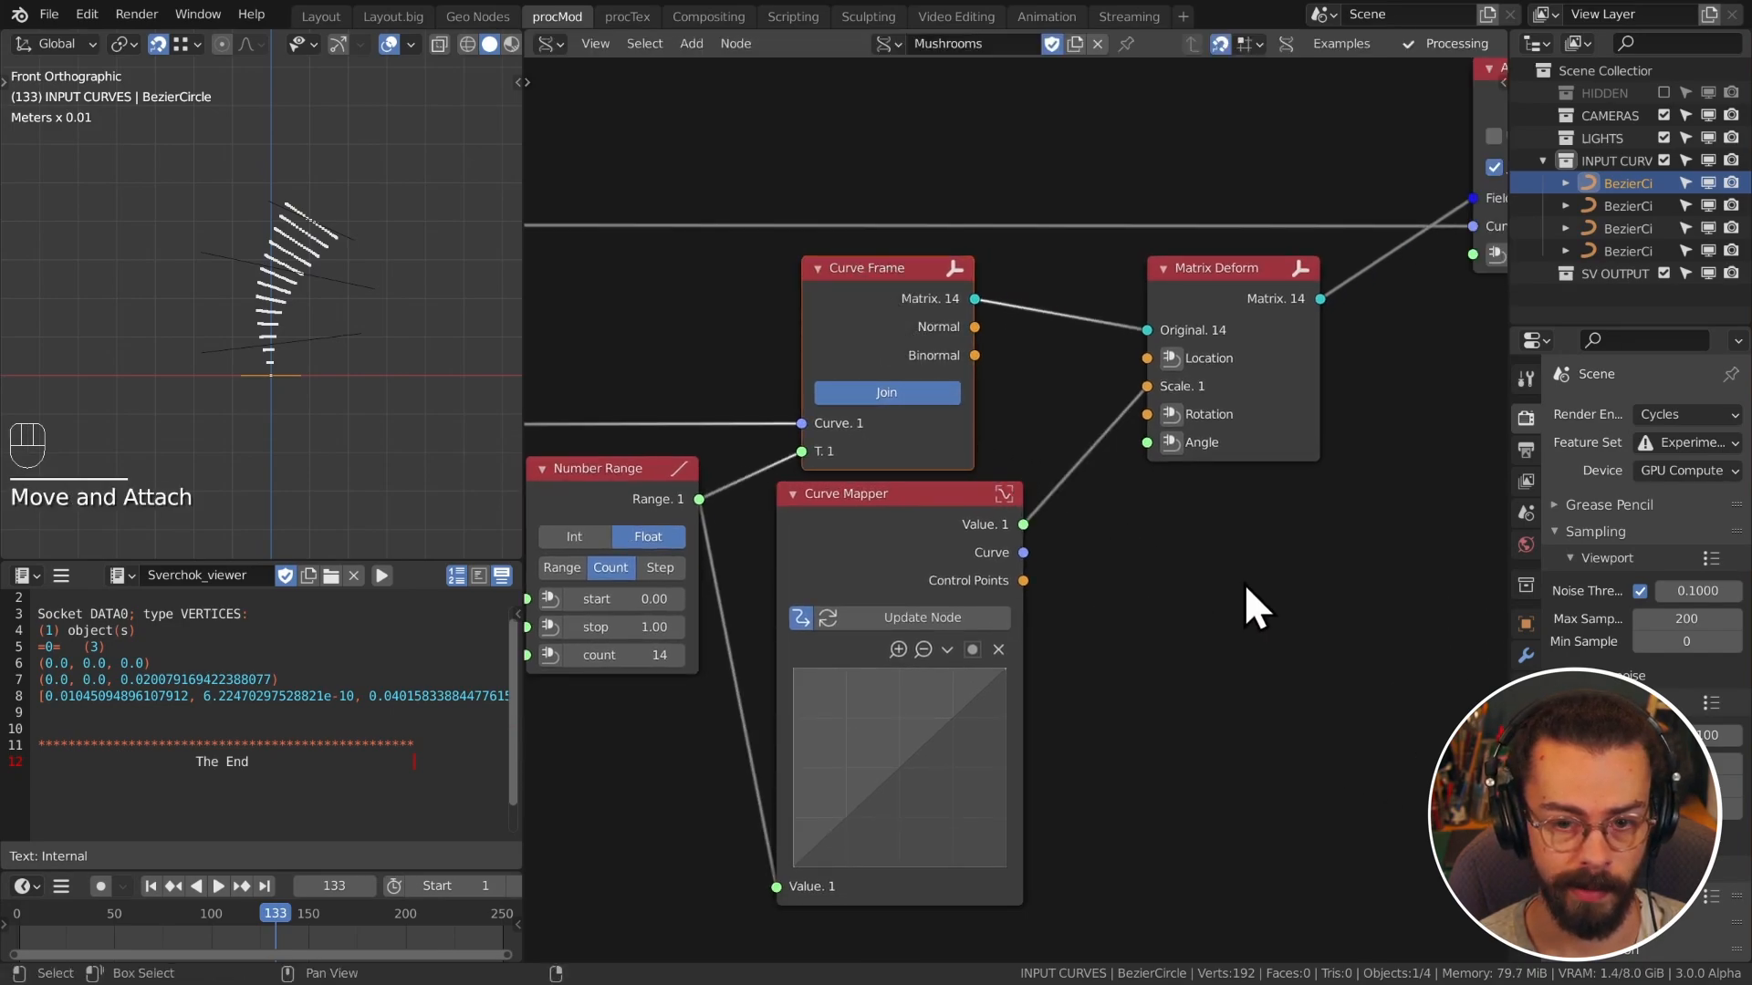
pyautogui.moveTo(1245, 583); pyautogui.dragTo(1392, 380)
pyautogui.press('g')
pyautogui.click(1349, 390)
# Step: During animation playback, shape the Curve Mapper profile with a raised start, a peak near X 0.20, Y 0.94, and a tapering end
pyautogui.hotkey('shift', 'space')
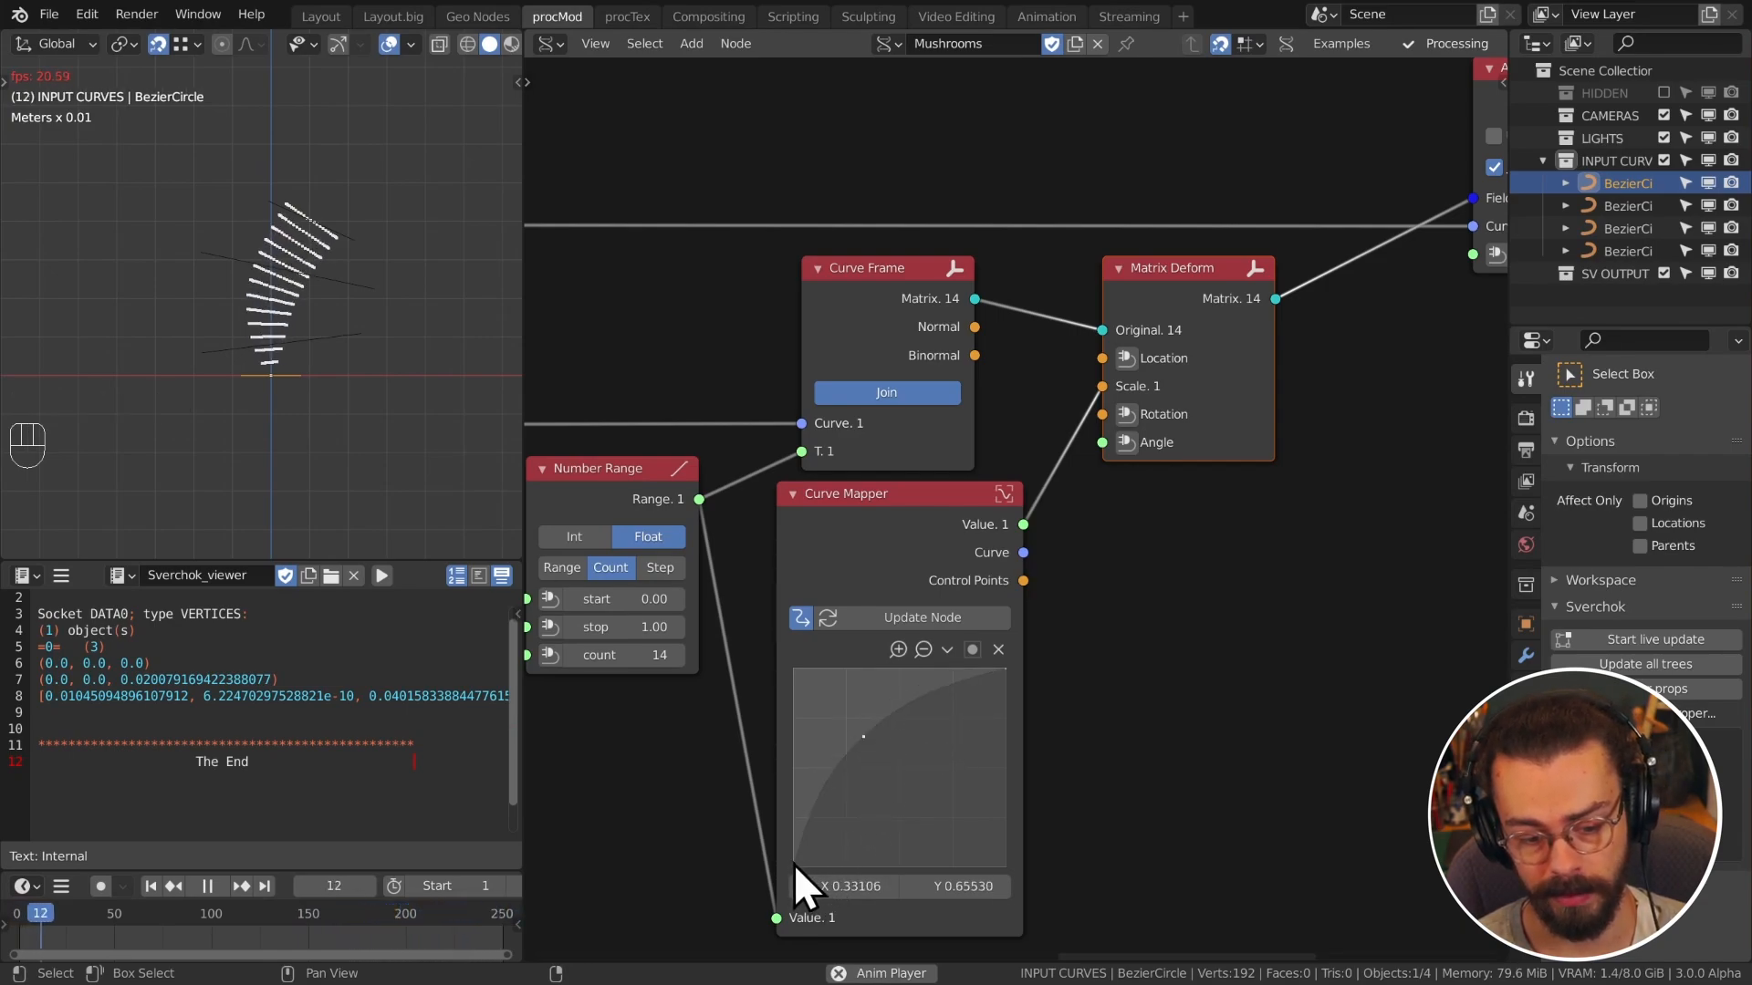
pyautogui.moveTo(794, 865); pyautogui.dragTo(823, 676)
pyautogui.moveTo(1003, 672); pyautogui.dragTo(1006, 790)
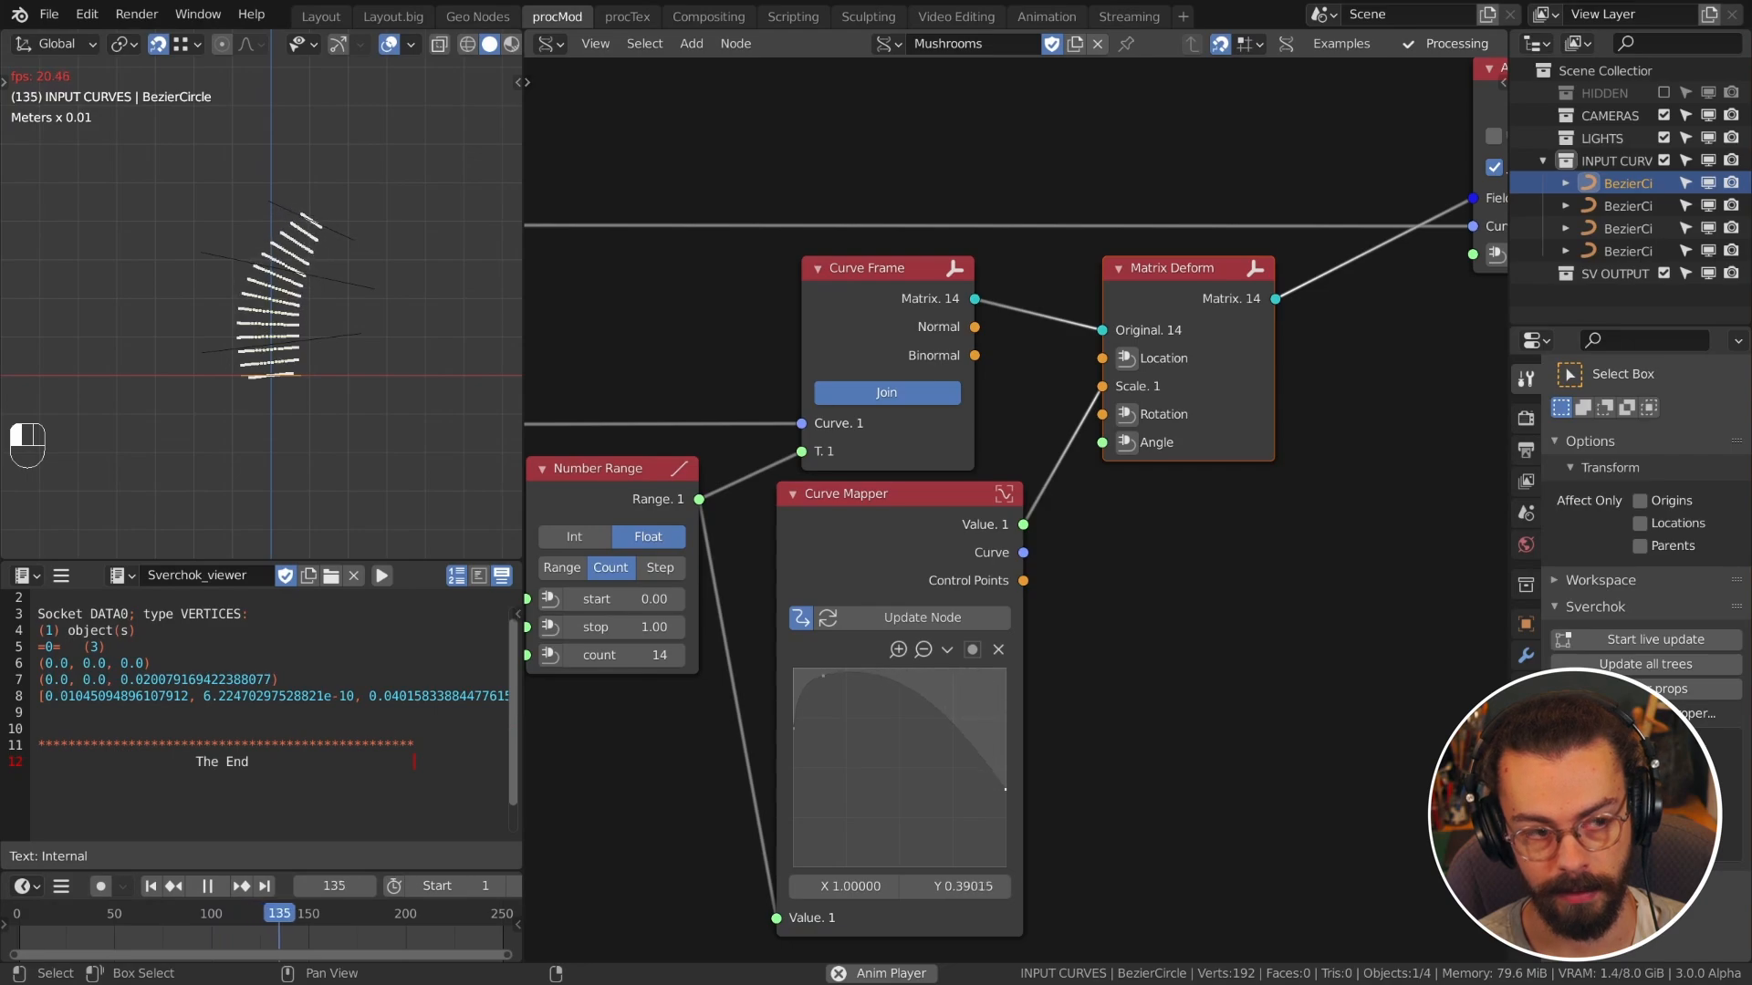
pyautogui.moveTo(937, 725); pyautogui.dragTo(902, 774)
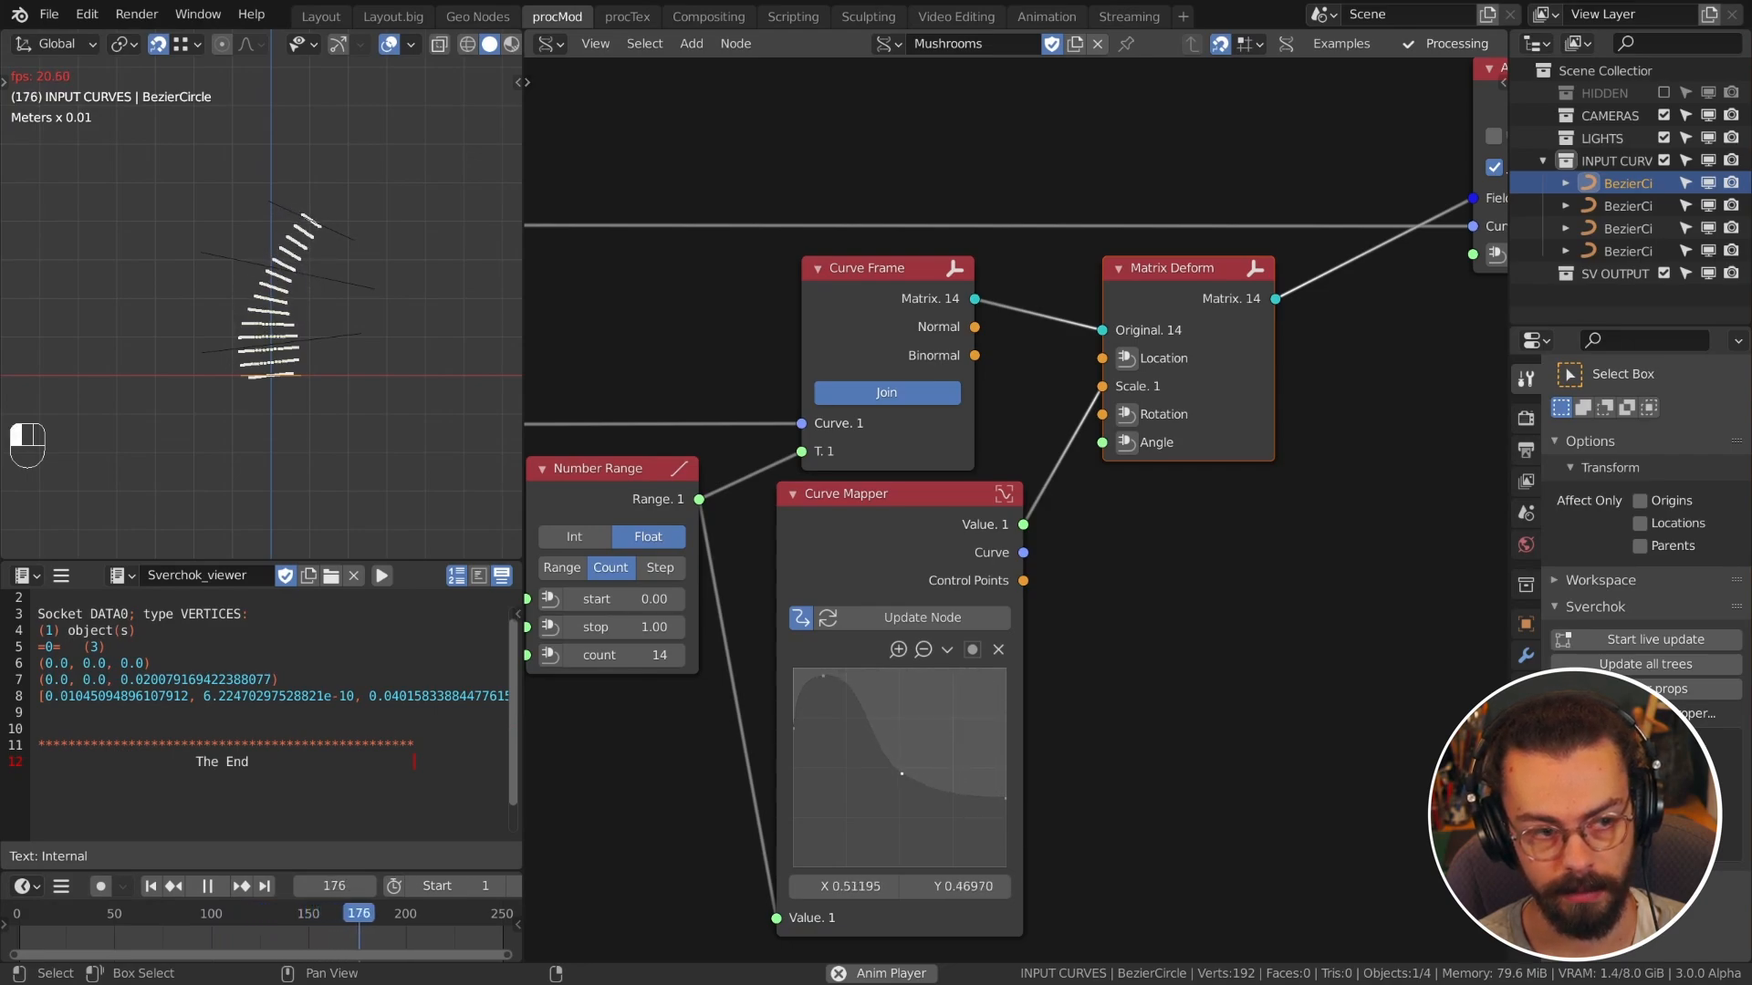
pyautogui.moveTo(823, 676); pyautogui.dragTo(836, 676)
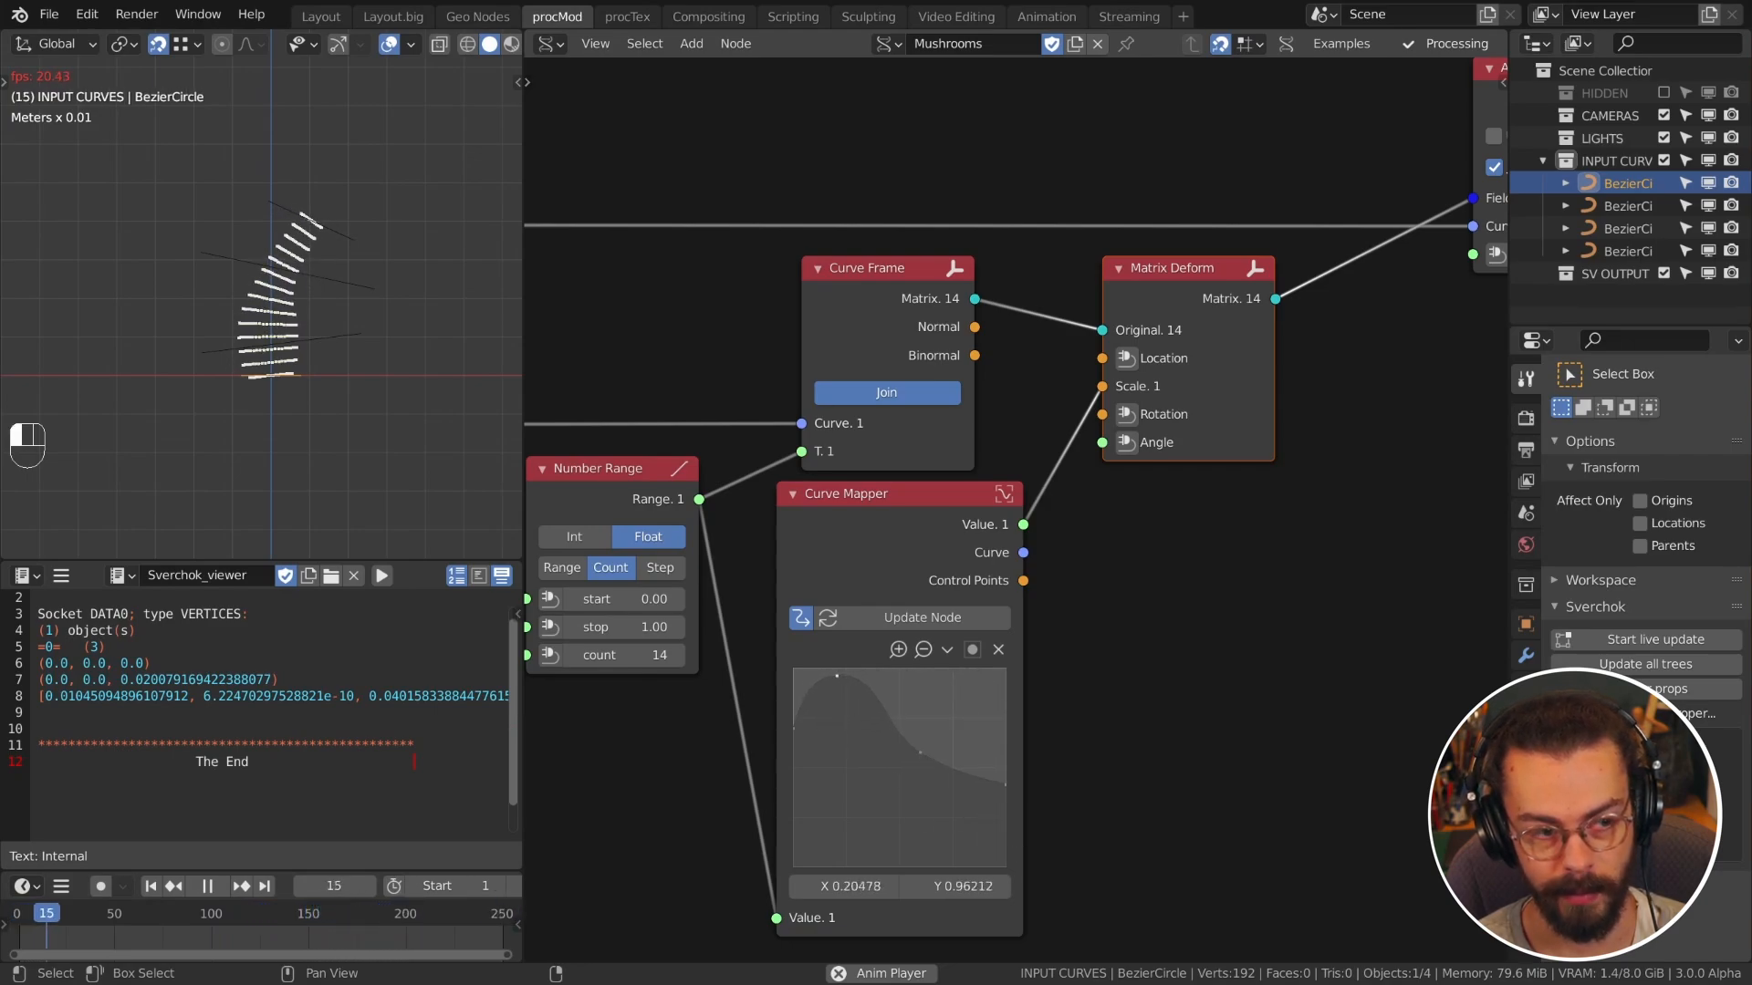
pyautogui.moveTo(436, 346); pyautogui.dragTo(261, 370, button='middle')
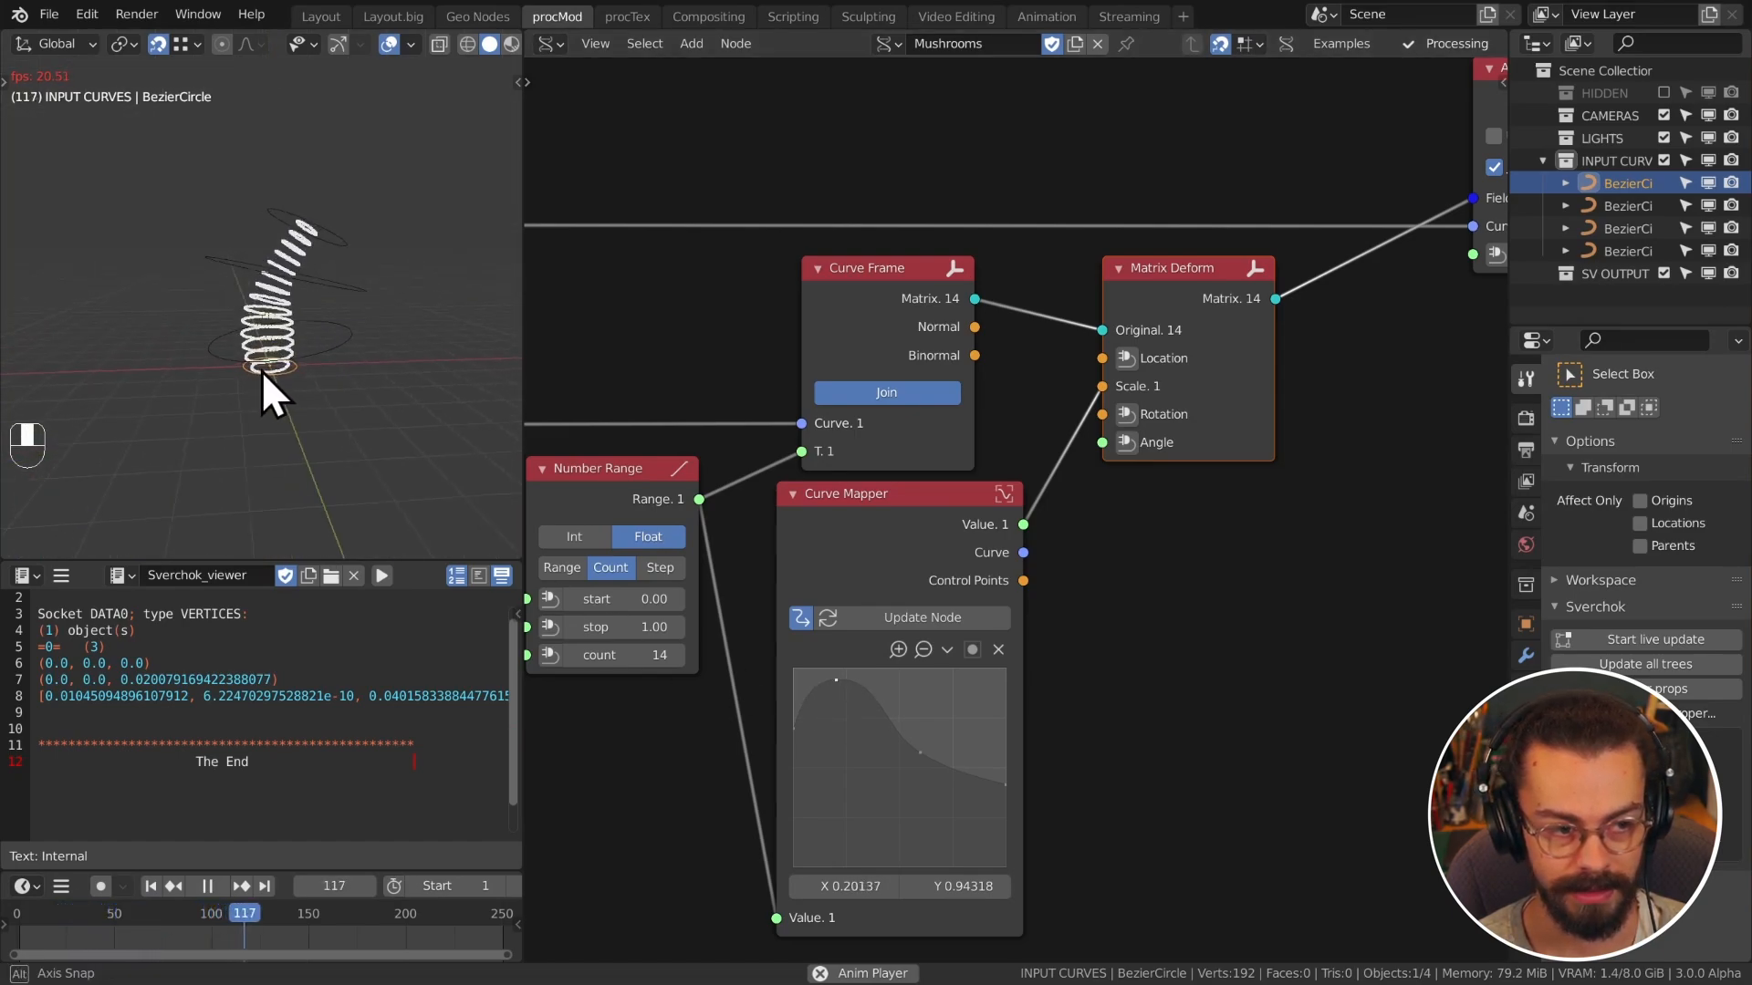
pyautogui.hotkey('shift', 'space')
# Step: Move the Apply Field to Curve node next to the Matrix Deform node
pyautogui.hscroll(10, 1107, 462)
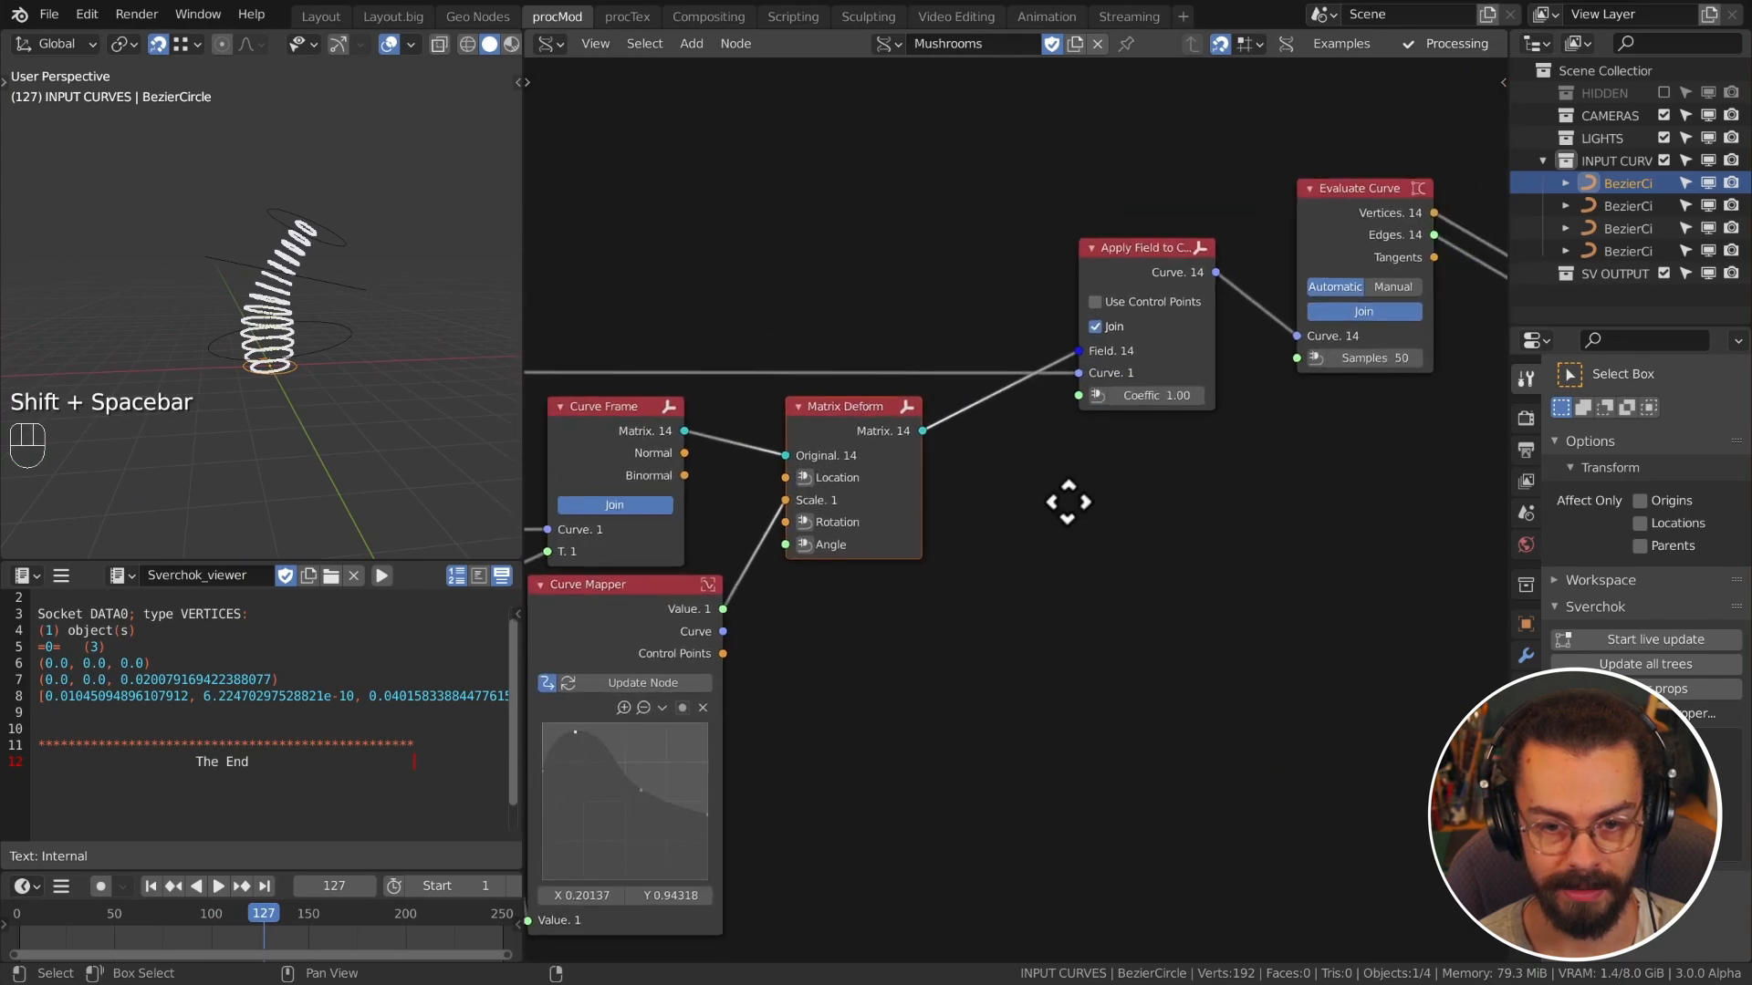
pyautogui.click(1022, 337)
pyautogui.press('g')
pyautogui.click(949, 271)
# Step: Replace the Evaluate Curve node with a Surface from Curves node fed by the Apply Field node's Curve output
pyautogui.hscroll(5, 948, 271)
pyautogui.click(1035, 364)
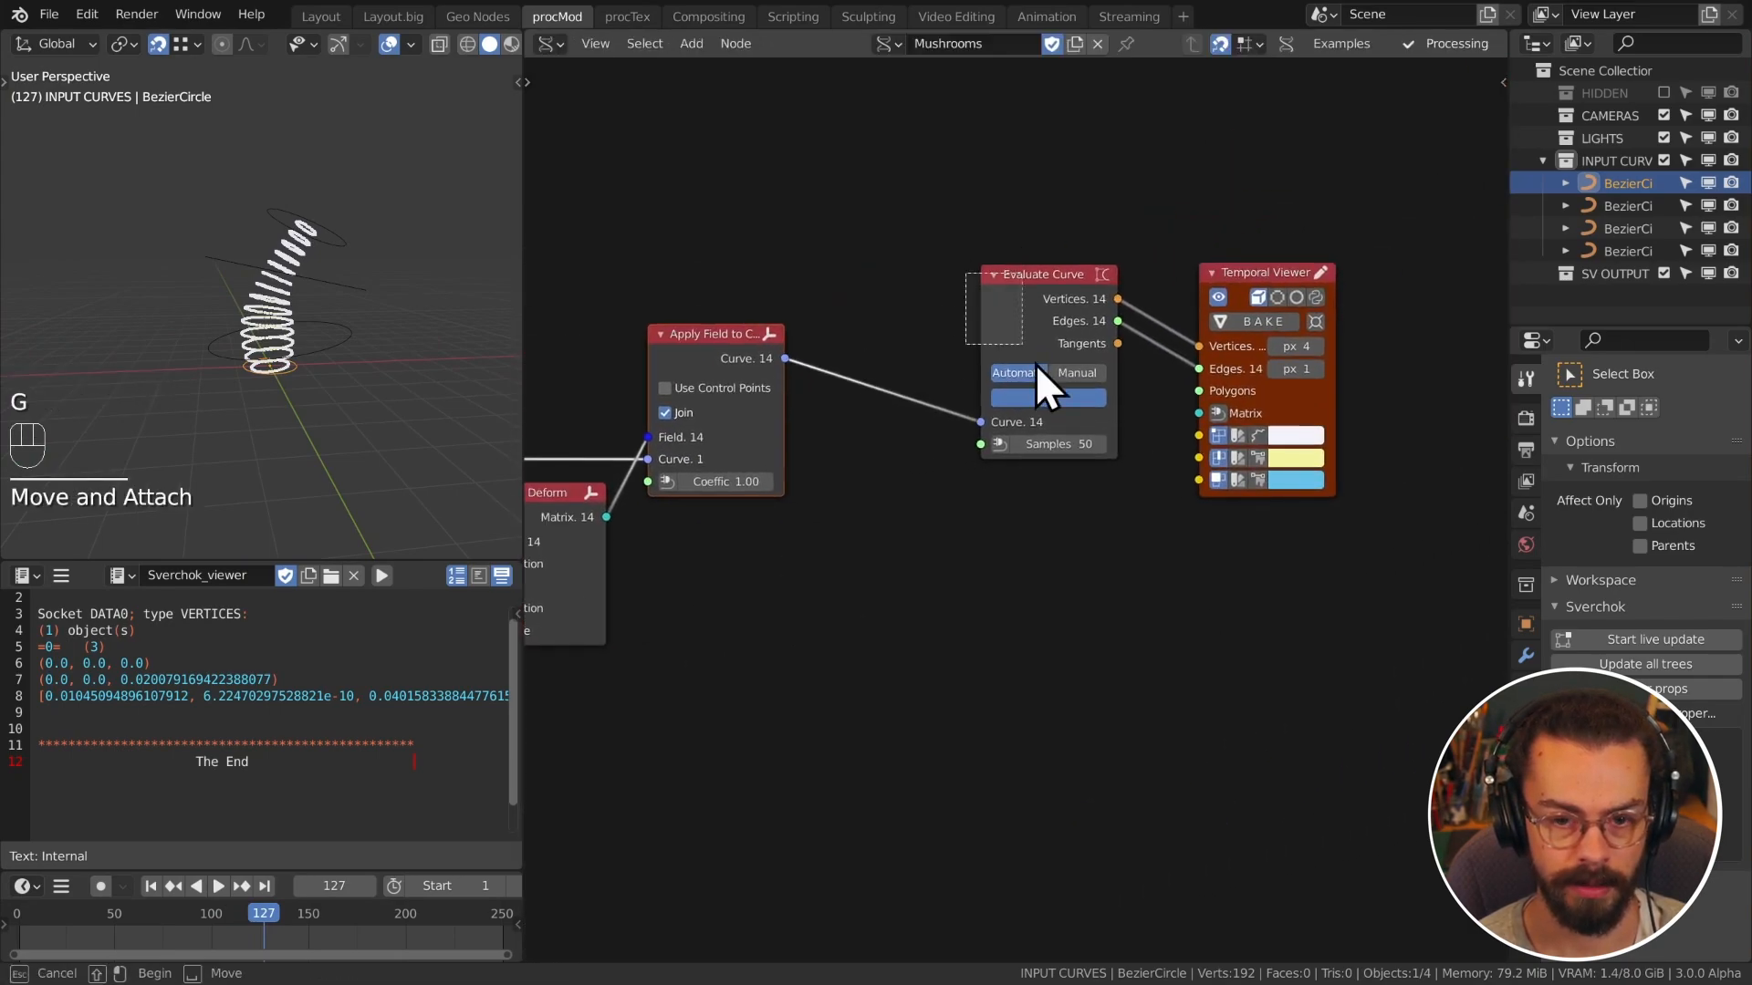
pyautogui.press('x')
pyautogui.hotkey('shift', 'a')
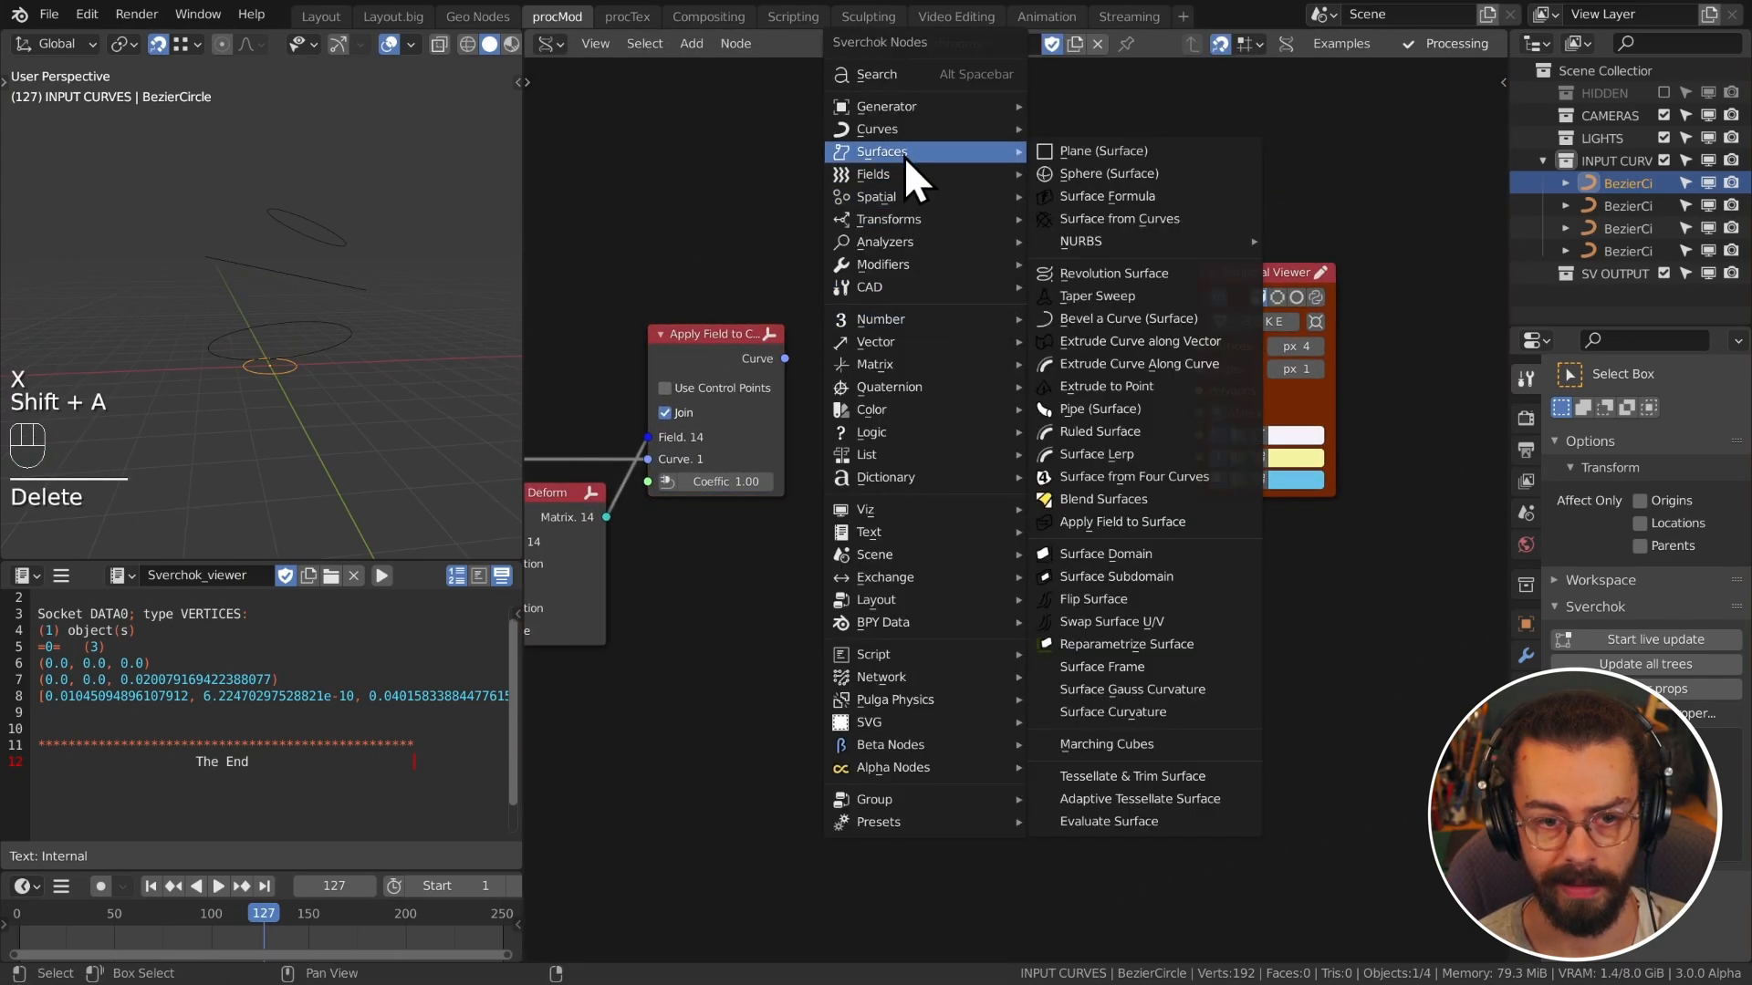
pyautogui.moveTo(903, 151)
pyautogui.click(1131, 218)
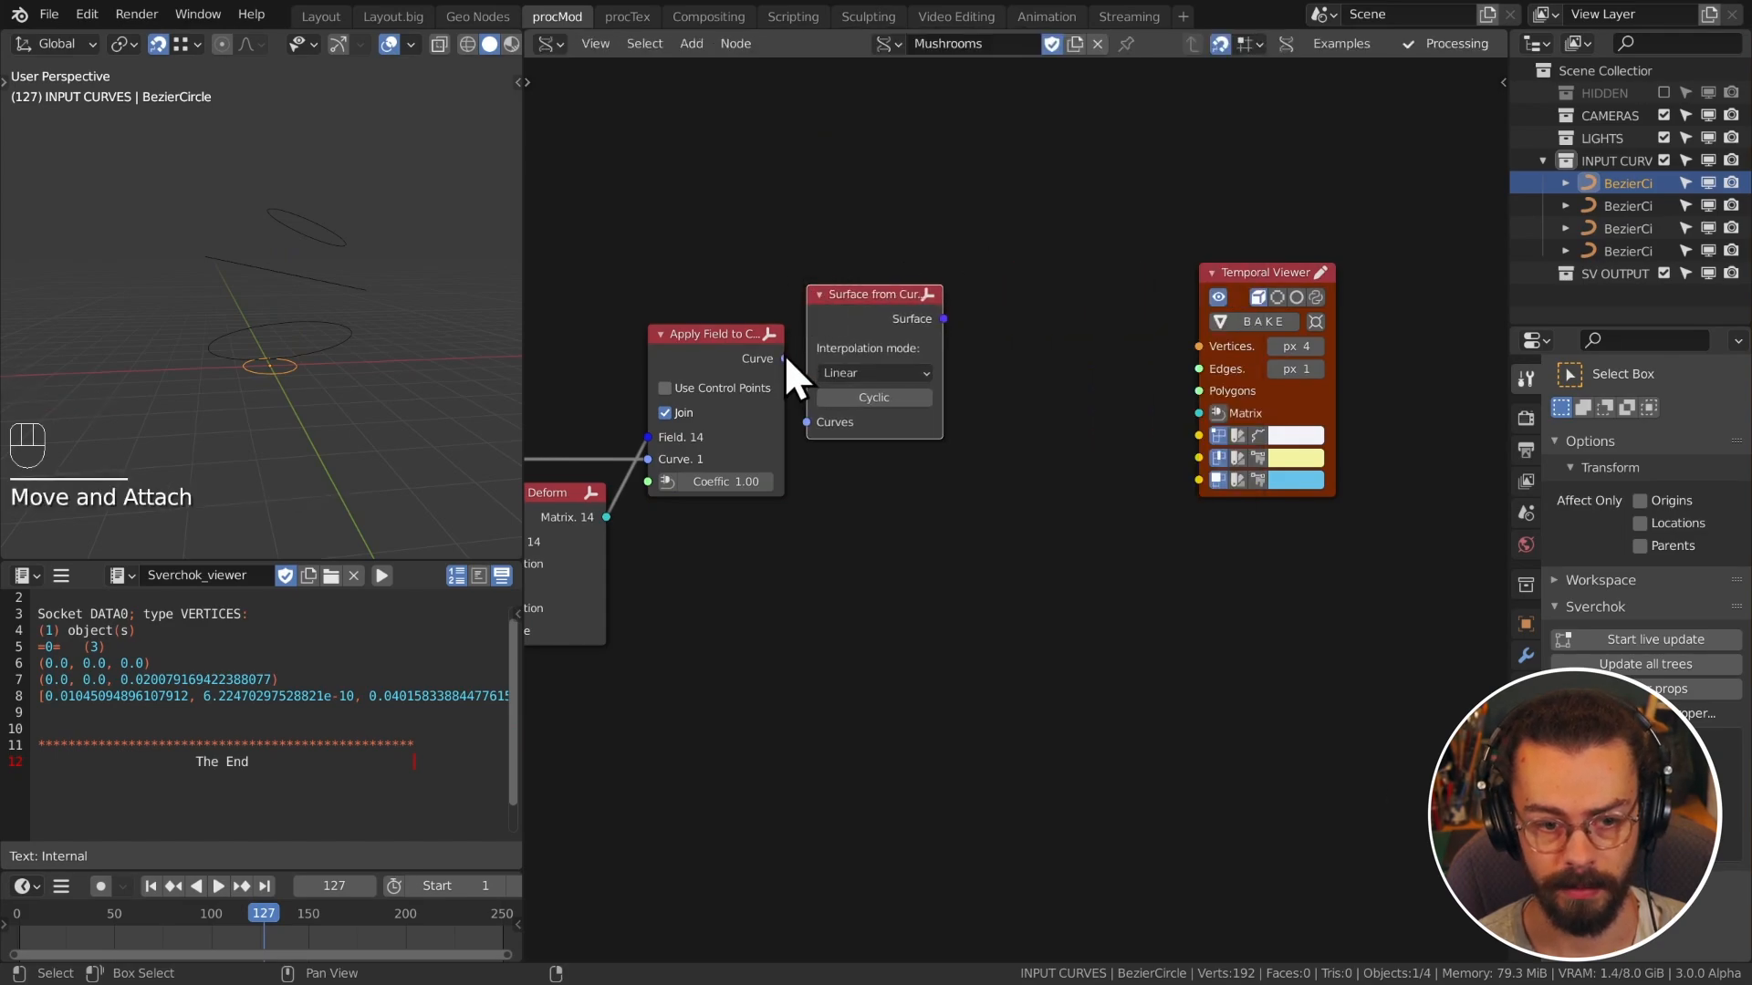
pyautogui.click(807, 402)
pyautogui.press('g')
pyautogui.click(878, 357)
# Step: Add an Evaluate Surface node, connect the Surface from Curves output to it and preview it in the Temporal Viewer
pyautogui.press('q')
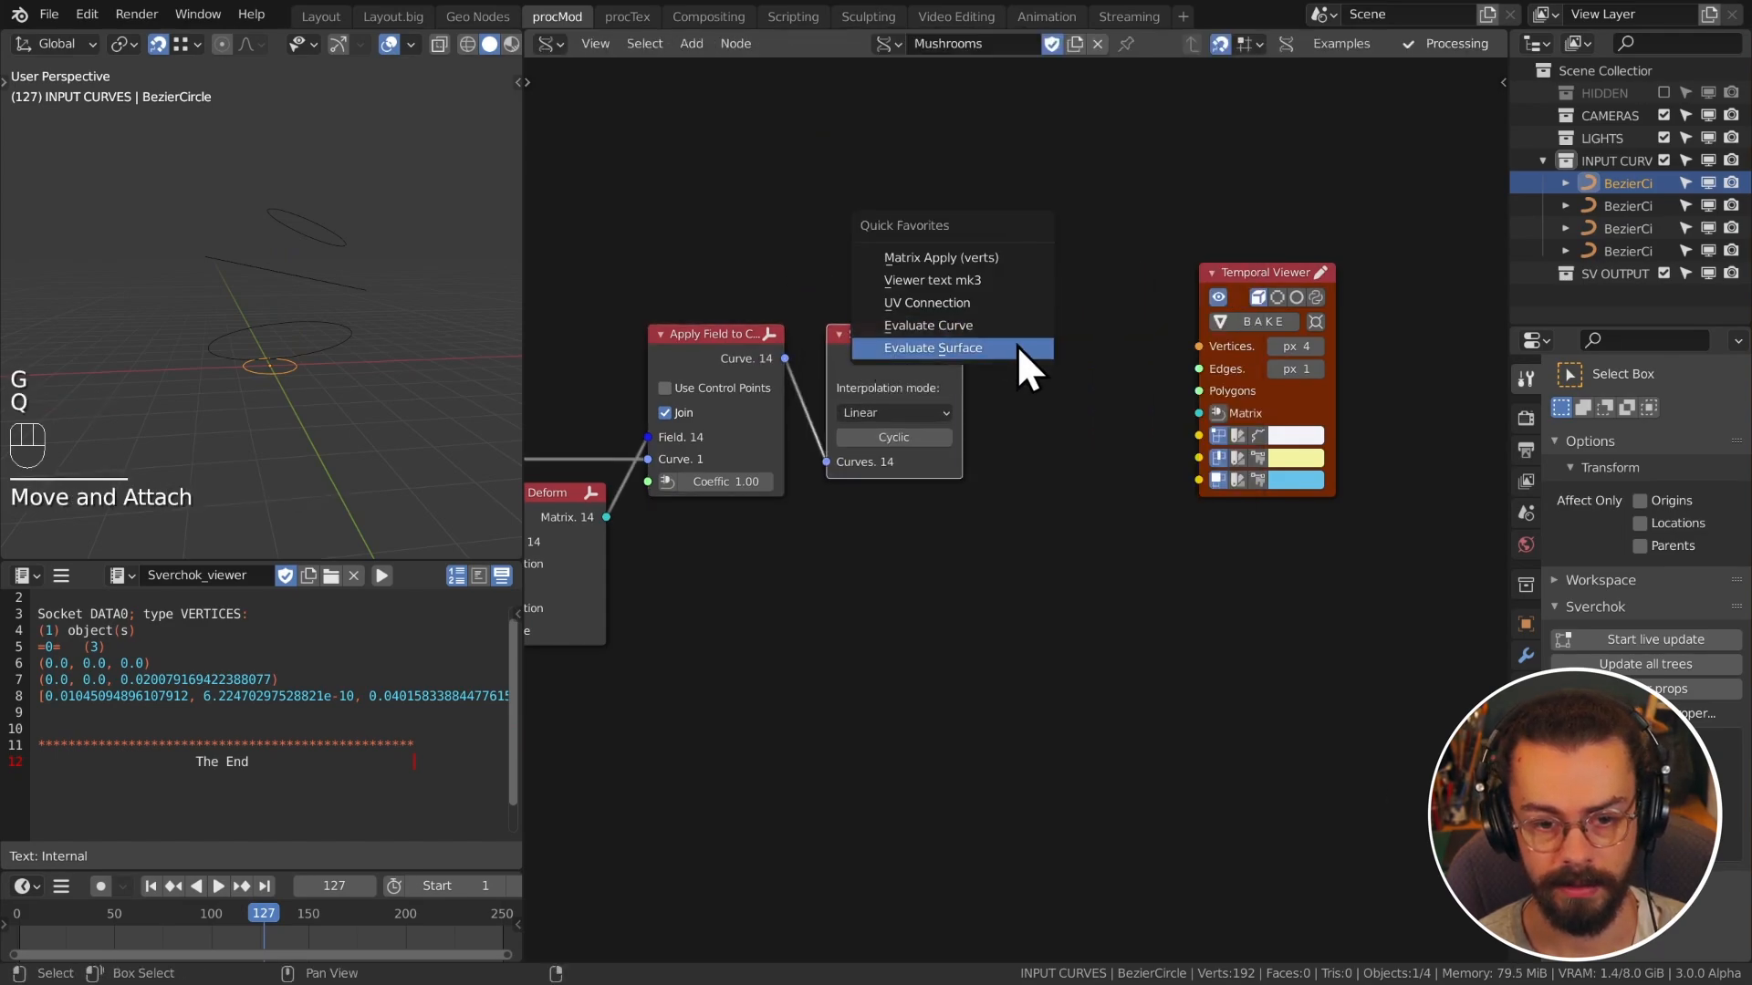
pyautogui.click(1016, 354)
pyautogui.click(995, 351)
pyautogui.moveTo(964, 359); pyautogui.dragTo(1045, 462)
pyautogui.keyDown('ctrl'); pyautogui.keyDown('shift'); pyautogui.click(1186, 458); pyautogui.keyUp('shift'); pyautogui.keyUp('ctrl')
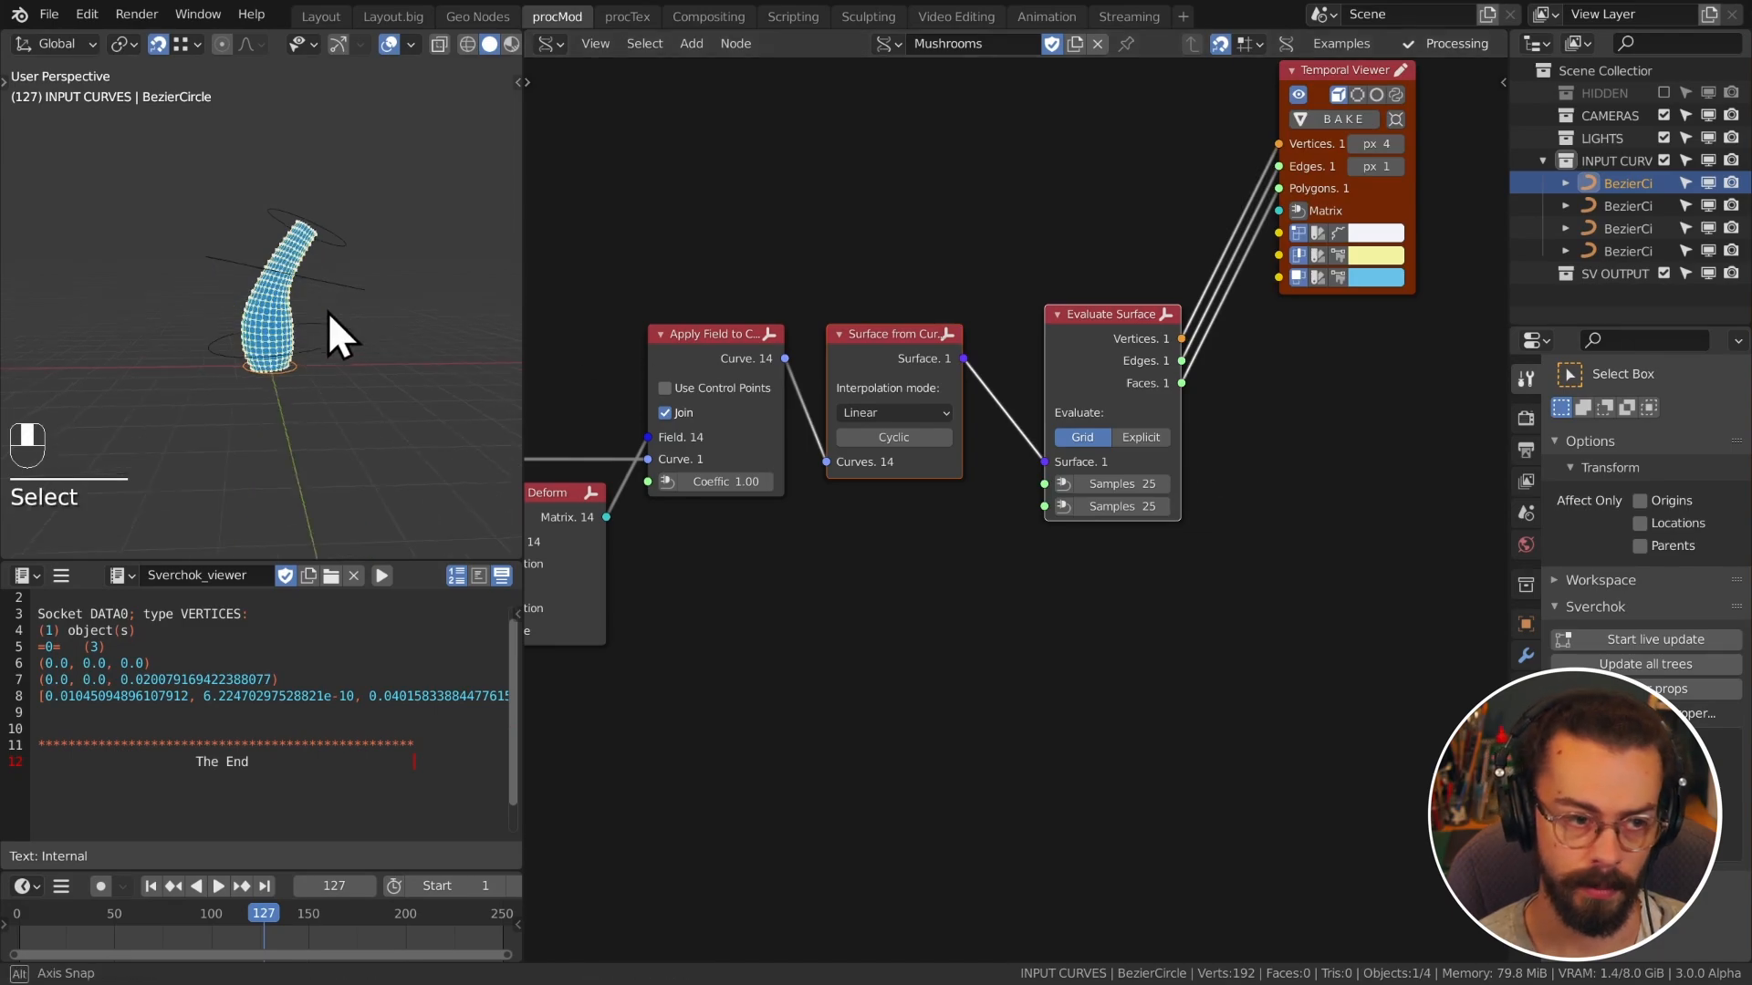
# Step: Set the Surface from Curves node's interpolation mode to Cubic
pyautogui.click(915, 408)
pyautogui.click(916, 456)
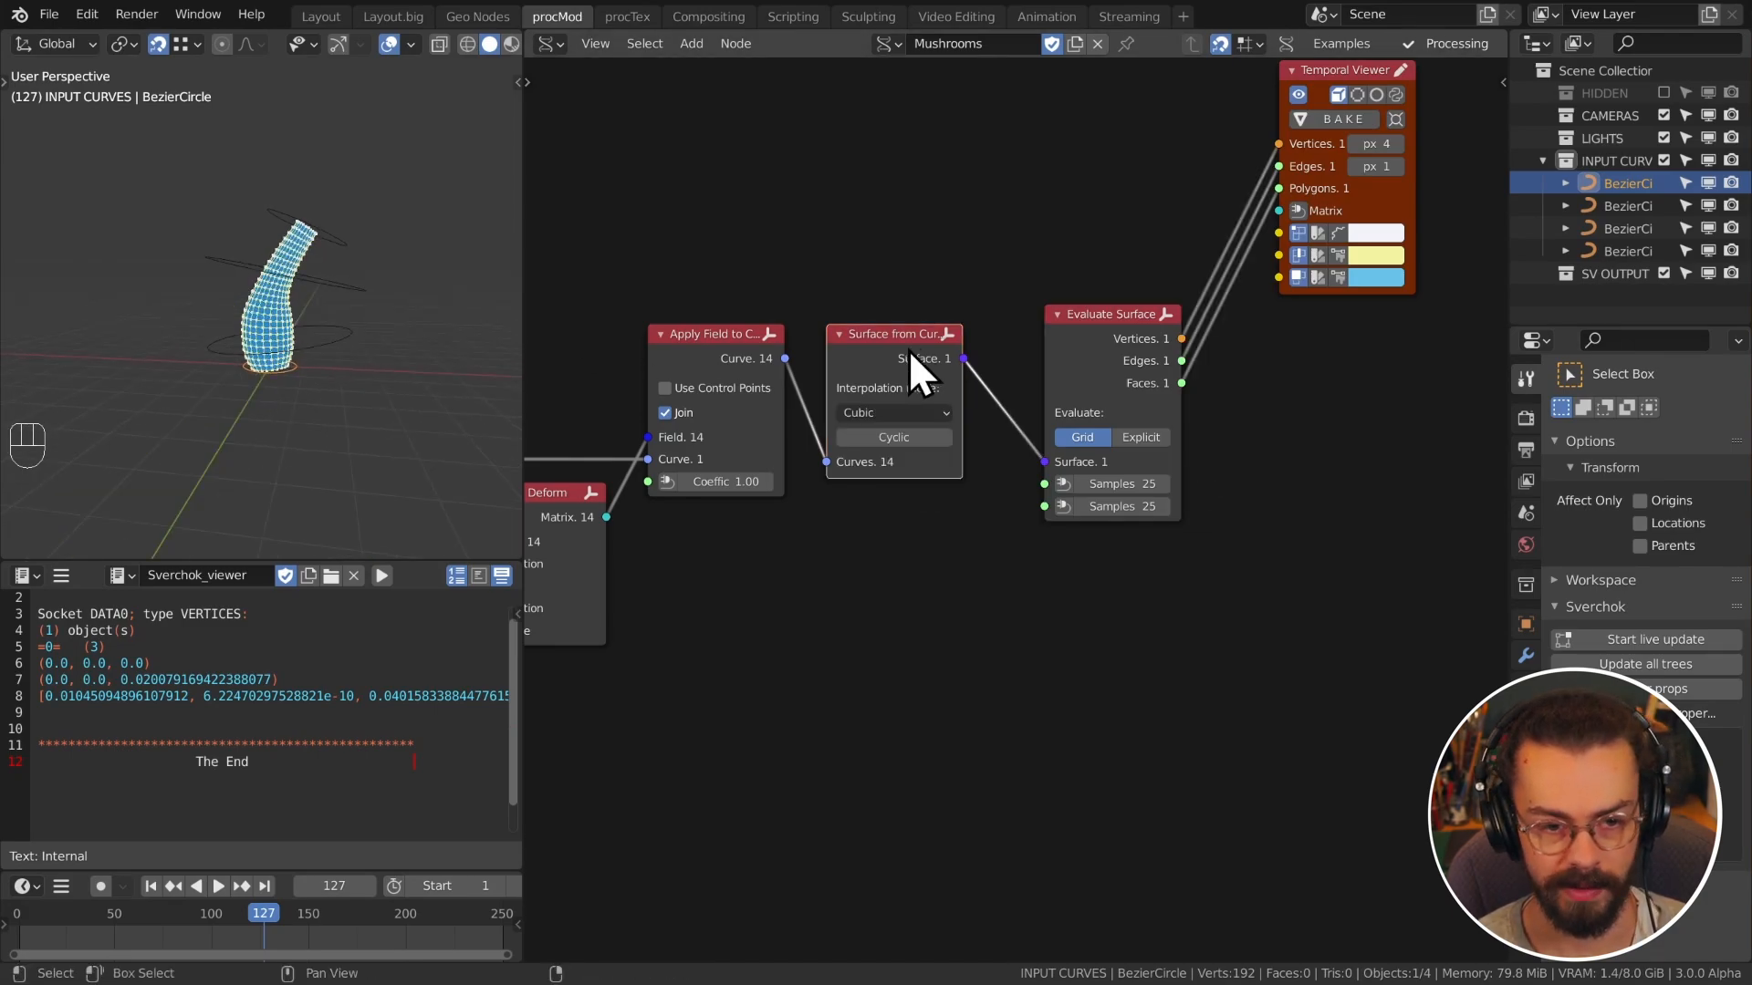
# Step: Move the Evaluate Surface node next to the Surface from Curves node
pyautogui.moveTo(1058, 269); pyautogui.dragTo(1273, 393)
pyautogui.press('g')
pyautogui.click(1206, 392)
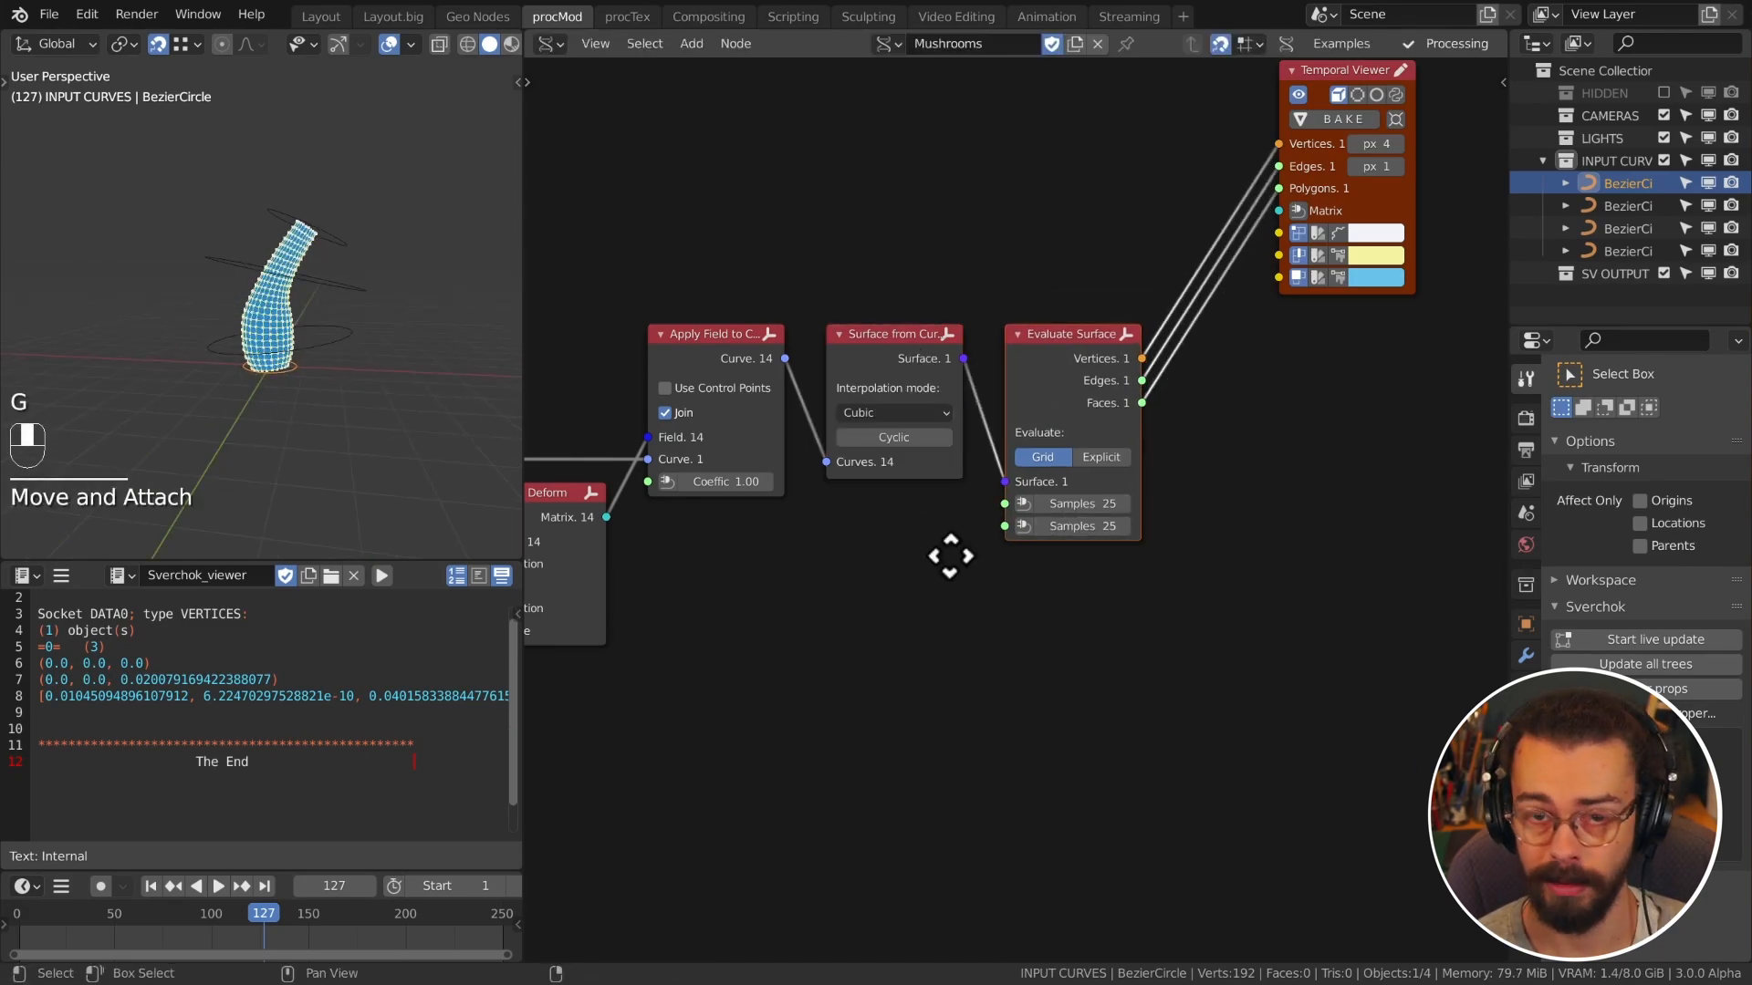
# Step: Set the Number Range node's count to 5 so fewer circles are distributed along the stem's spline
pyautogui.moveTo(949, 556); pyautogui.dragTo(793, 572, button='middle')
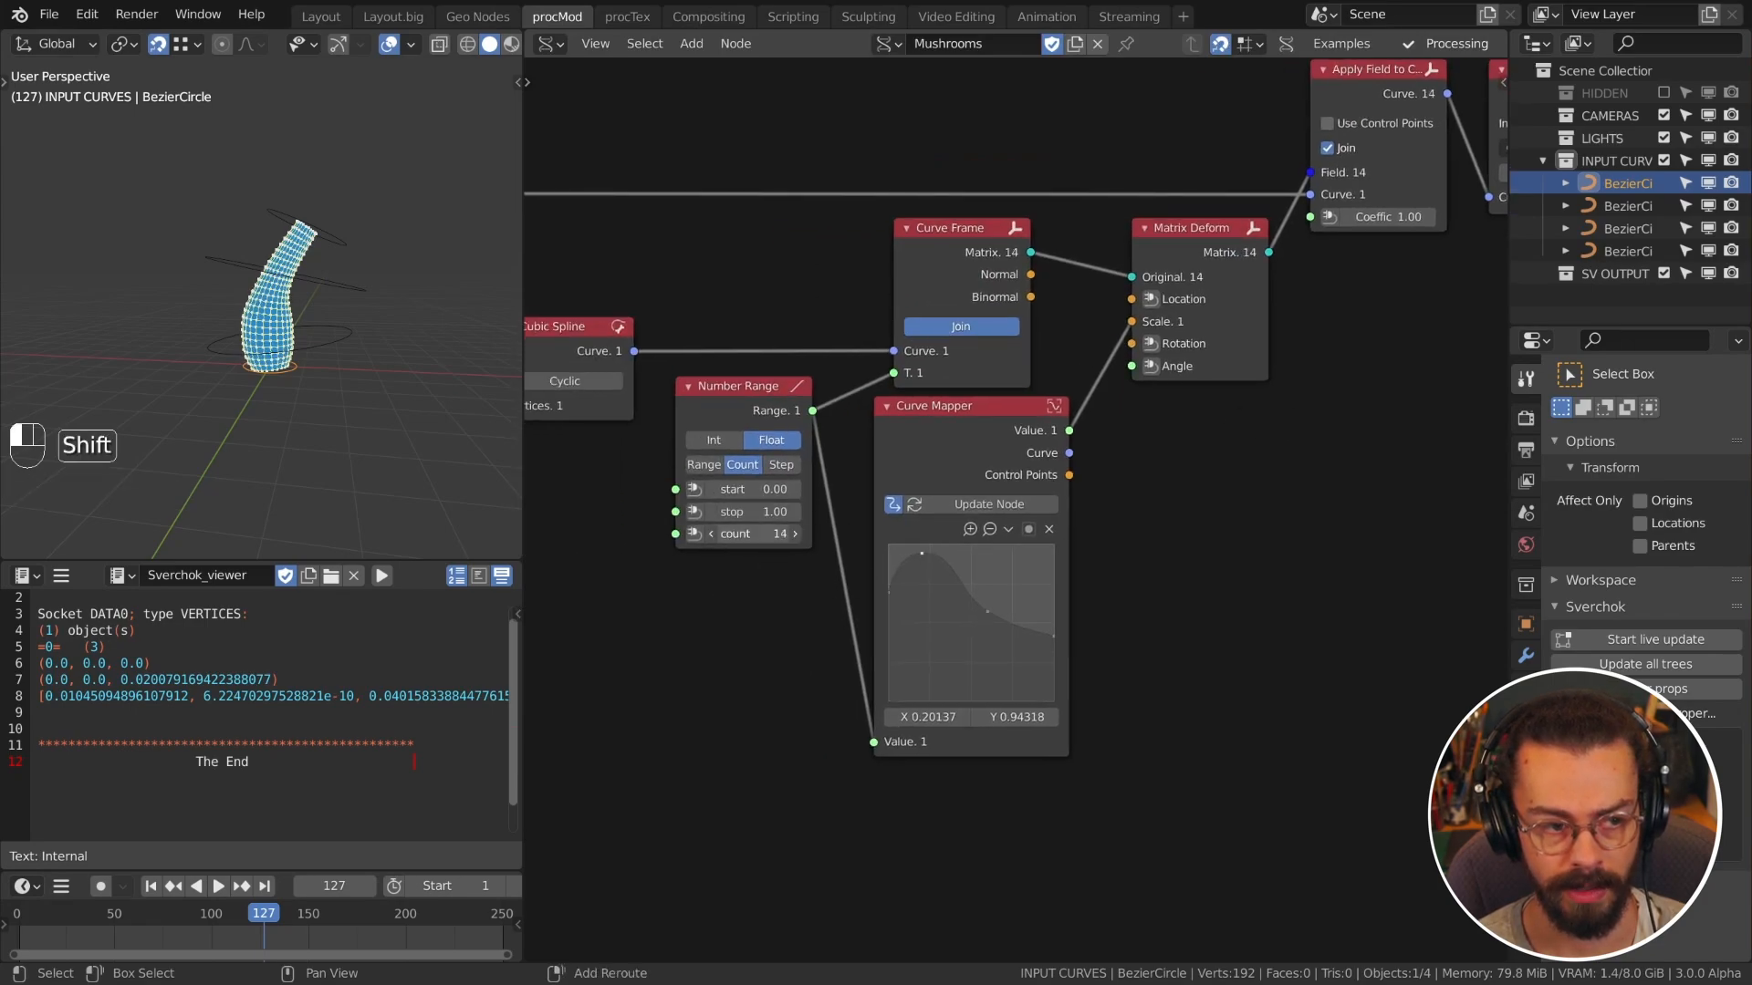
pyautogui.scroll(-2, 1192, 371)
pyautogui.moveTo(1193, 371); pyautogui.dragTo(832, 464, button='middle')
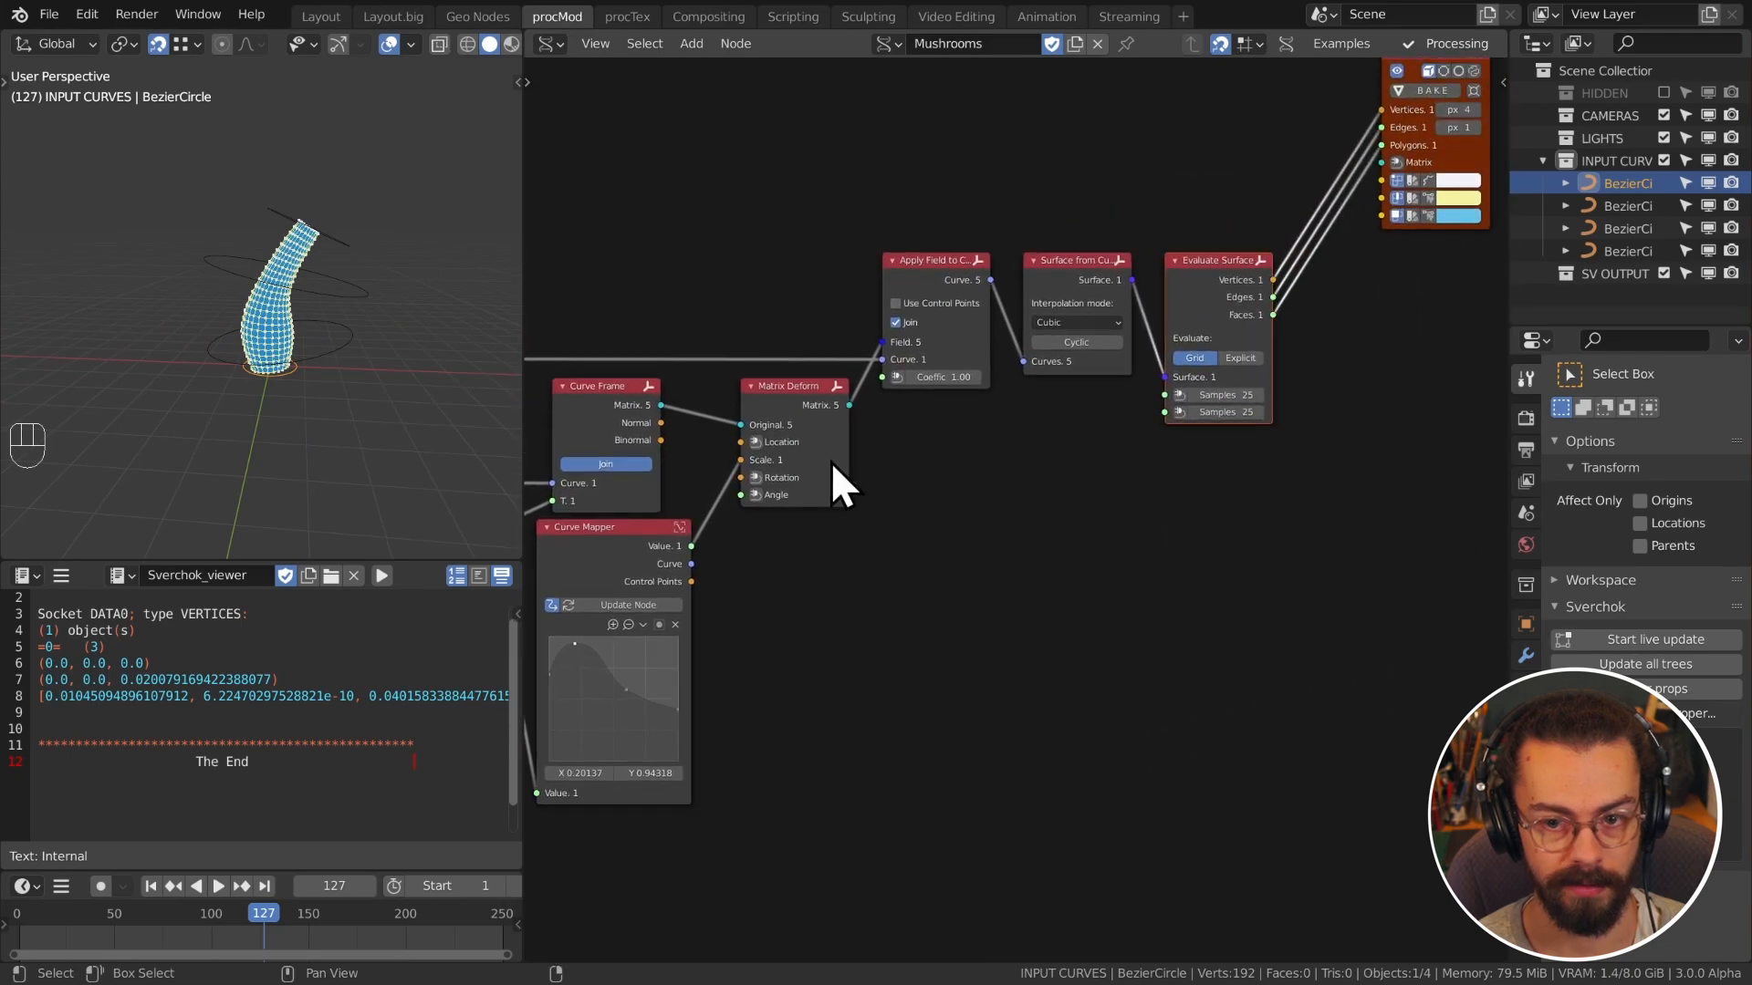
# Step: In front view, sketch annotations of a cap outline over the stem and an arrow extending from the stem's tip
pyautogui.moveTo(665, 330); pyautogui.dragTo(1051, 314, button='middle')
pyautogui.press('KP_1')
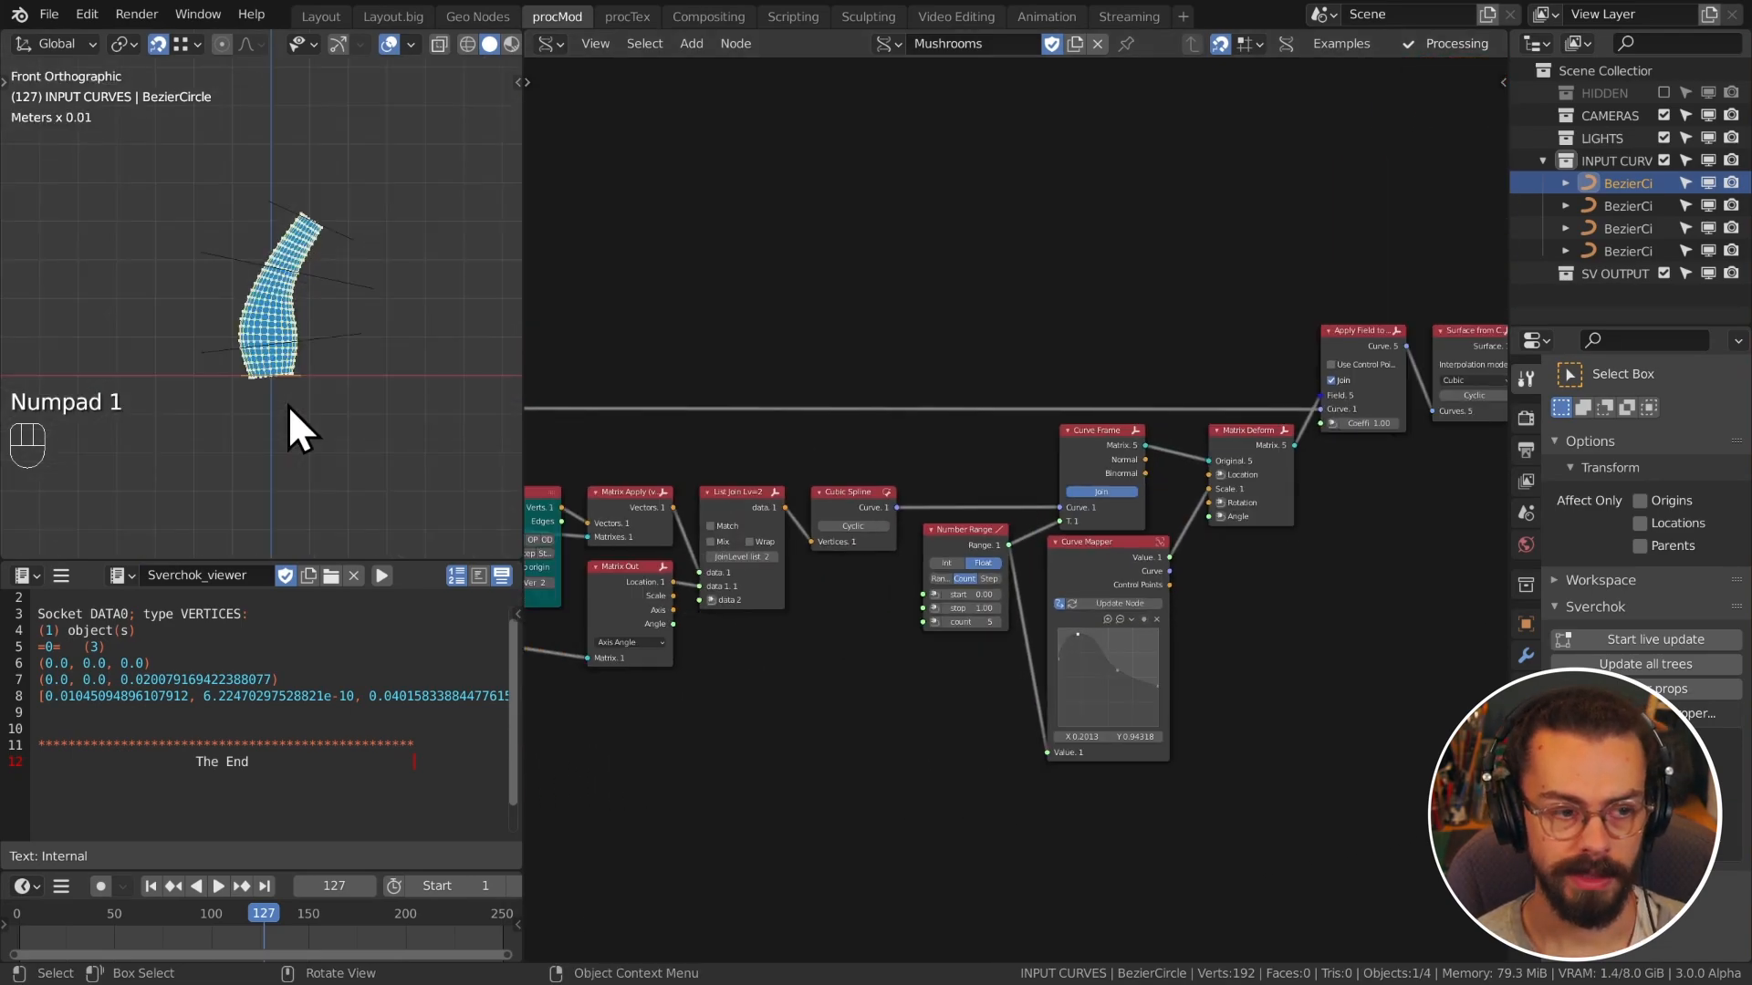
pyautogui.keyDown('shift'); pyautogui.moveTo(297, 391); pyautogui.dragTo(297, 375, button='middle'); pyautogui.keyUp('shift')
pyautogui.press('d')
pyautogui.moveTo(212, 216)
pyautogui.mouseDown()
pyautogui.moveTo(380, 98)
pyautogui.moveTo(354, 287)
pyautogui.mouseUp()
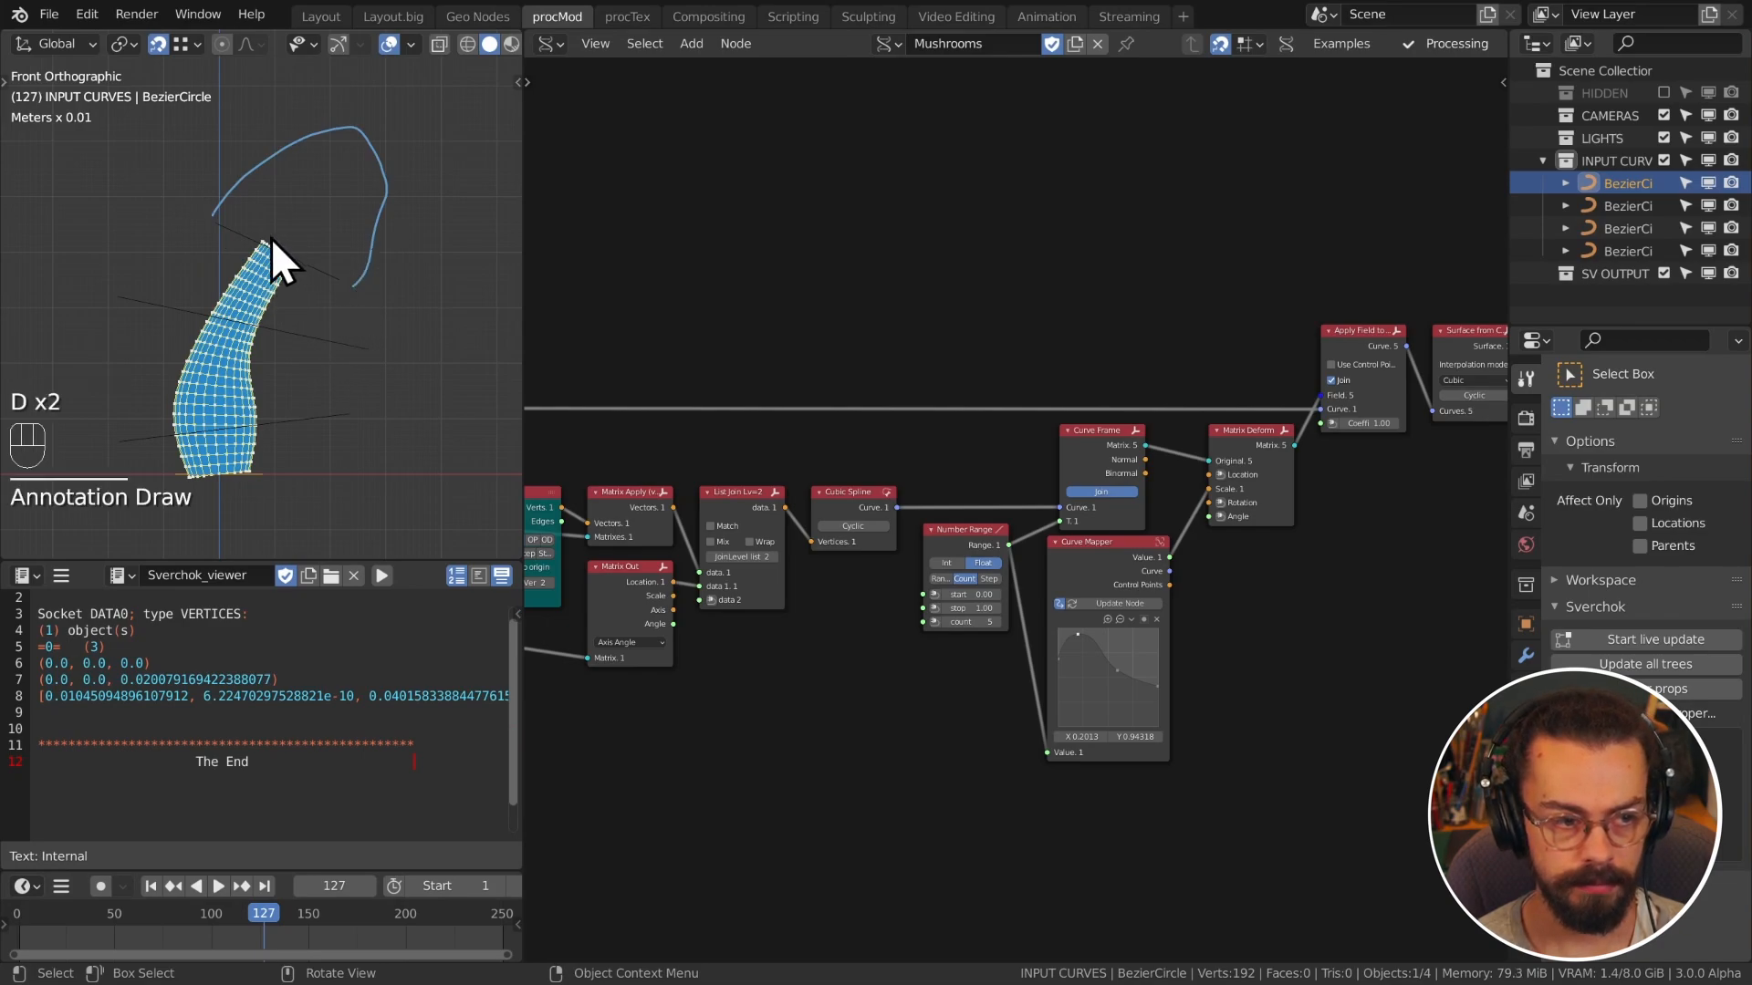
pyautogui.press('d')
pyautogui.press('d')
pyautogui.moveTo(283, 242); pyautogui.dragTo(297, 223)
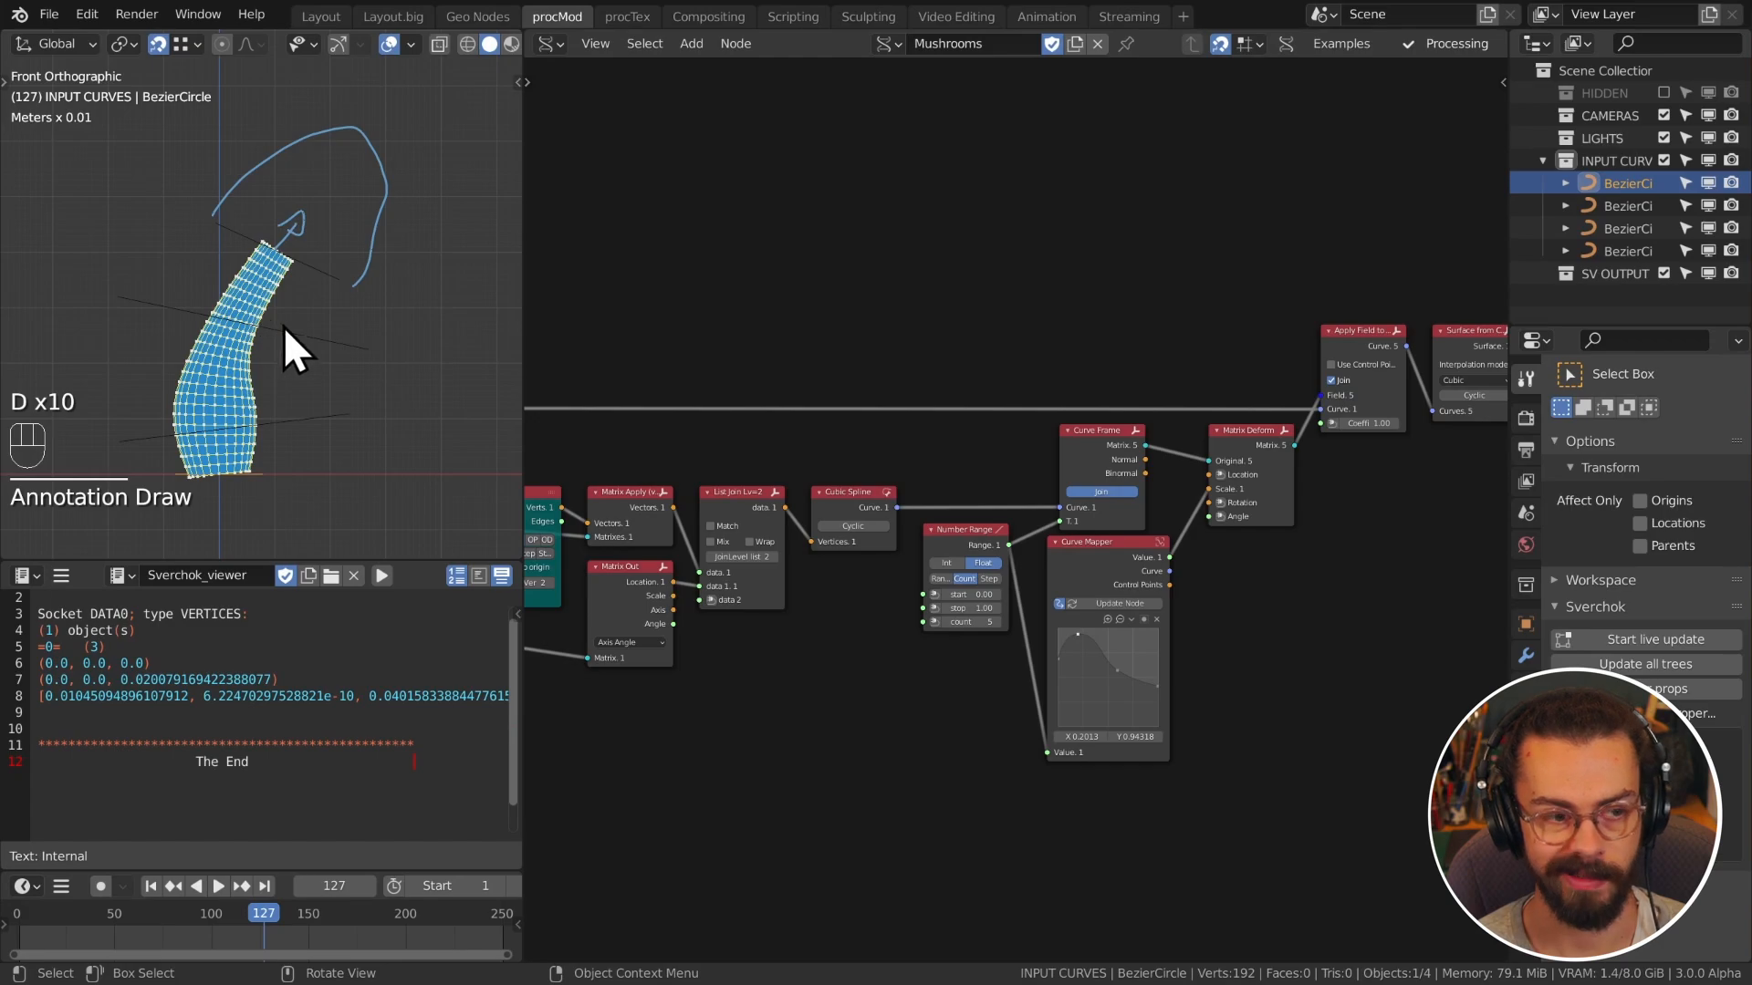
# Step: Sketch another annotation arrow continuing the direction of the stem's tip
pyautogui.moveTo(737, 433)
pyautogui.mouseDown(button='middle')
pyautogui.moveTo(1102, 320)
pyautogui.moveTo(981, 372)
pyautogui.mouseUp(button='middle')
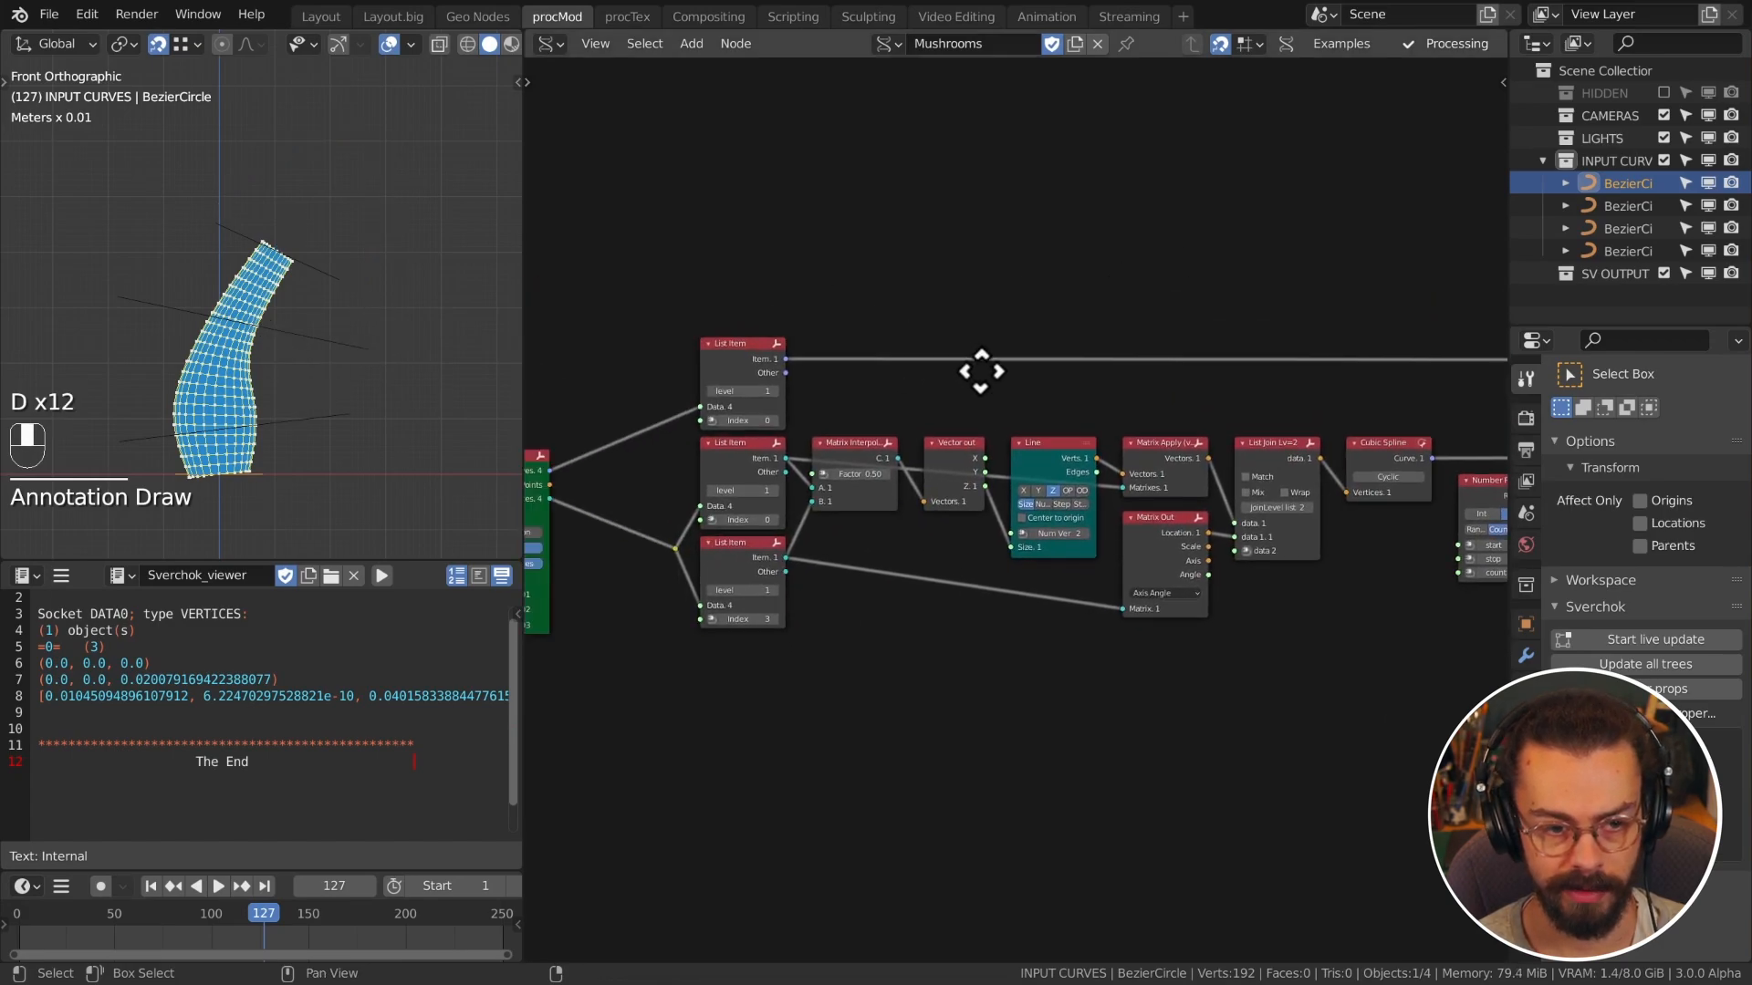
pyautogui.moveTo(965, 457); pyautogui.dragTo(900, 419, button='middle')
pyautogui.scroll(1, 1065, 476)
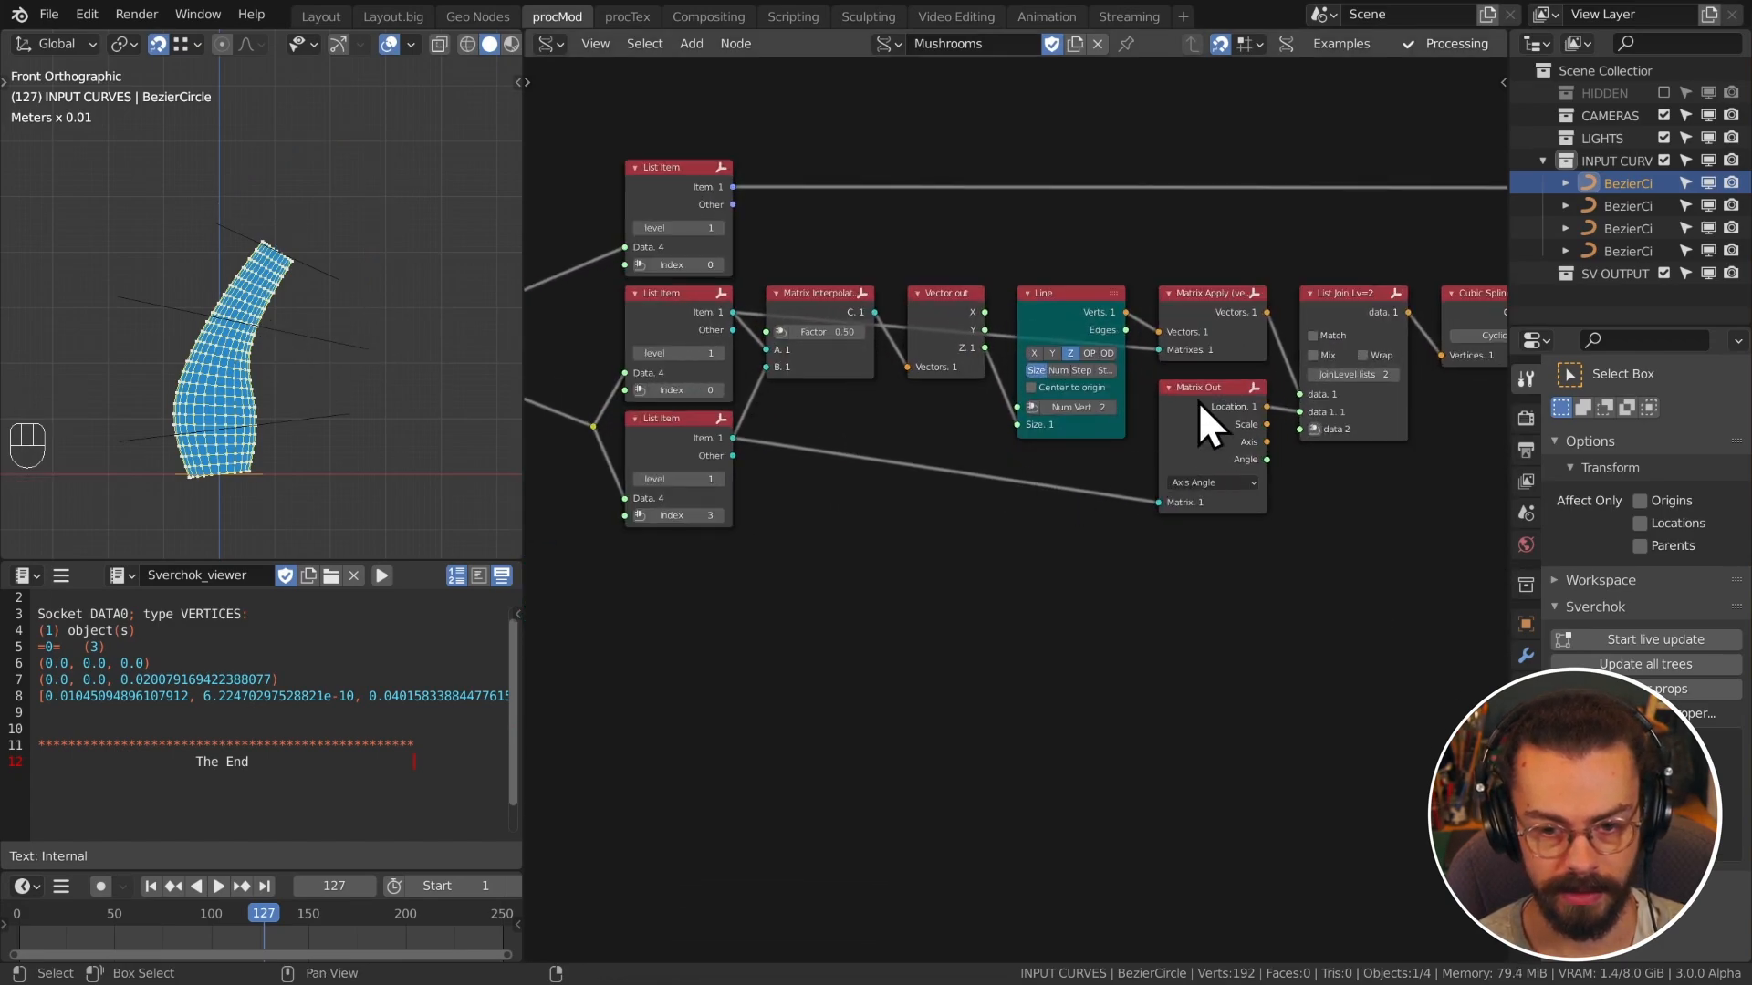
pyautogui.moveTo(1197, 401)
pyautogui.mouseDown()
pyautogui.moveTo(1186, 423)
pyautogui.moveTo(1195, 401)
pyautogui.mouseUp()
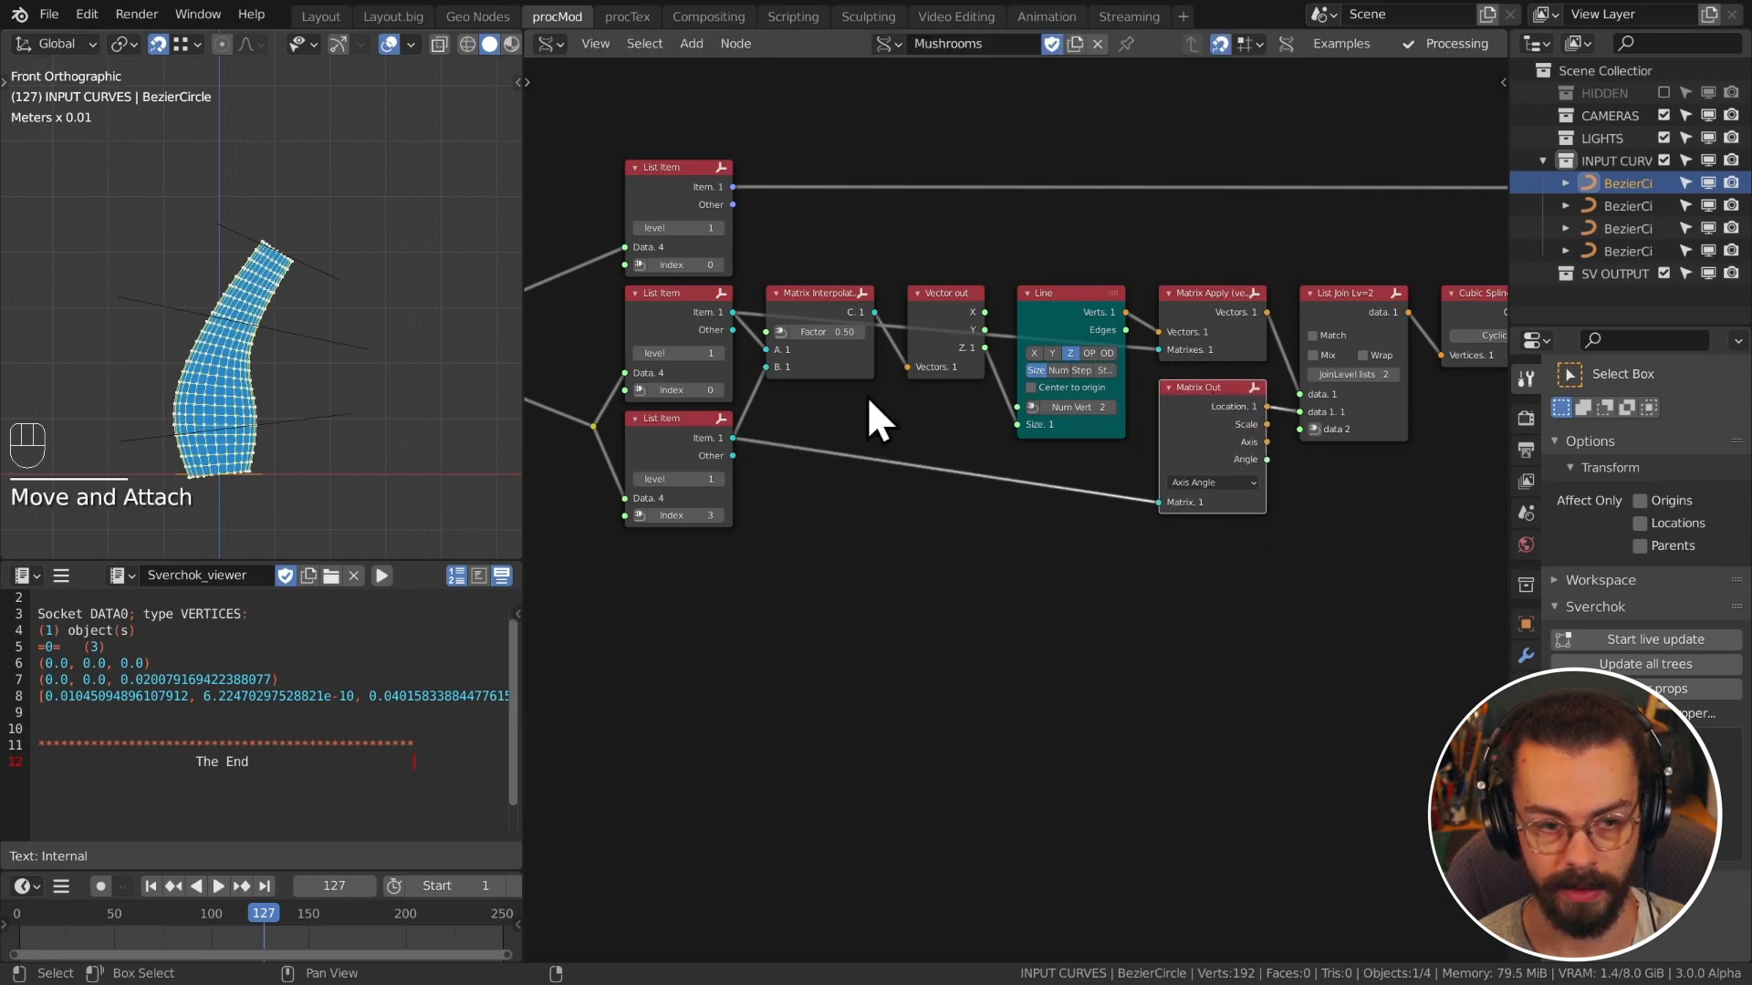
pyautogui.press('d')
pyautogui.moveTo(272, 247); pyautogui.dragTo(297, 199)
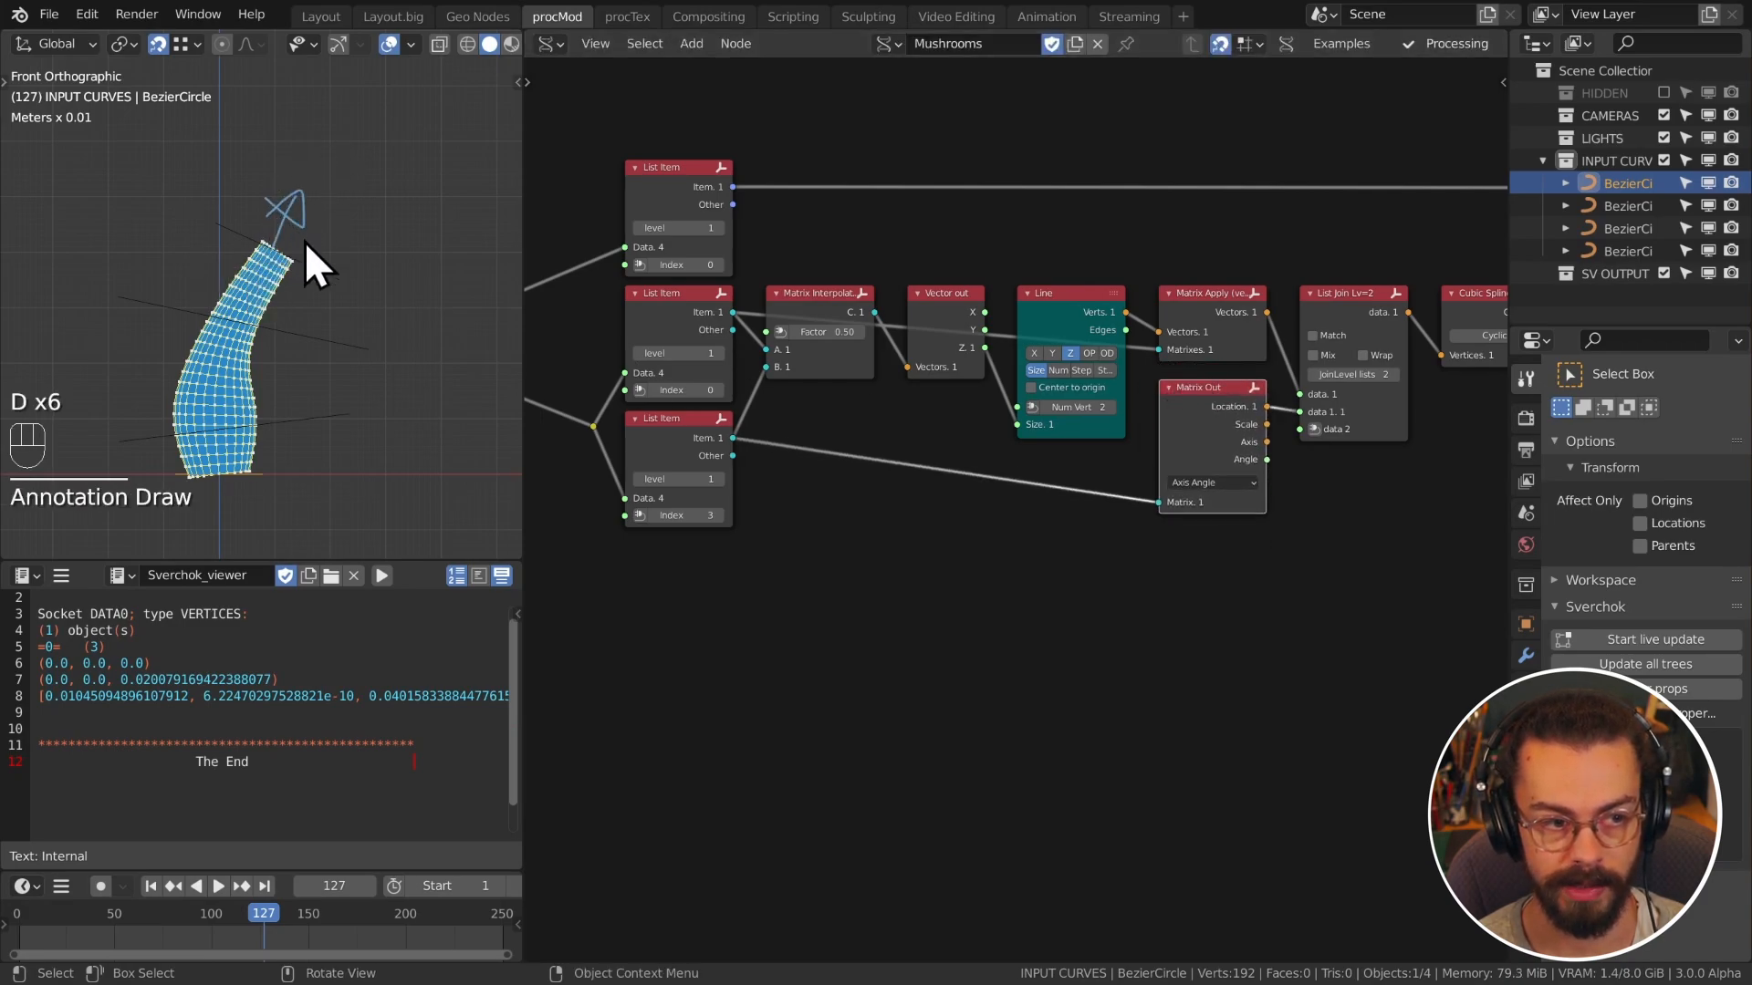
# Step: Insert a Matrix Math node set to Multiply between the index 3 List Item node and the Matrix Out node
pyautogui.hotkey('shift', 'a')
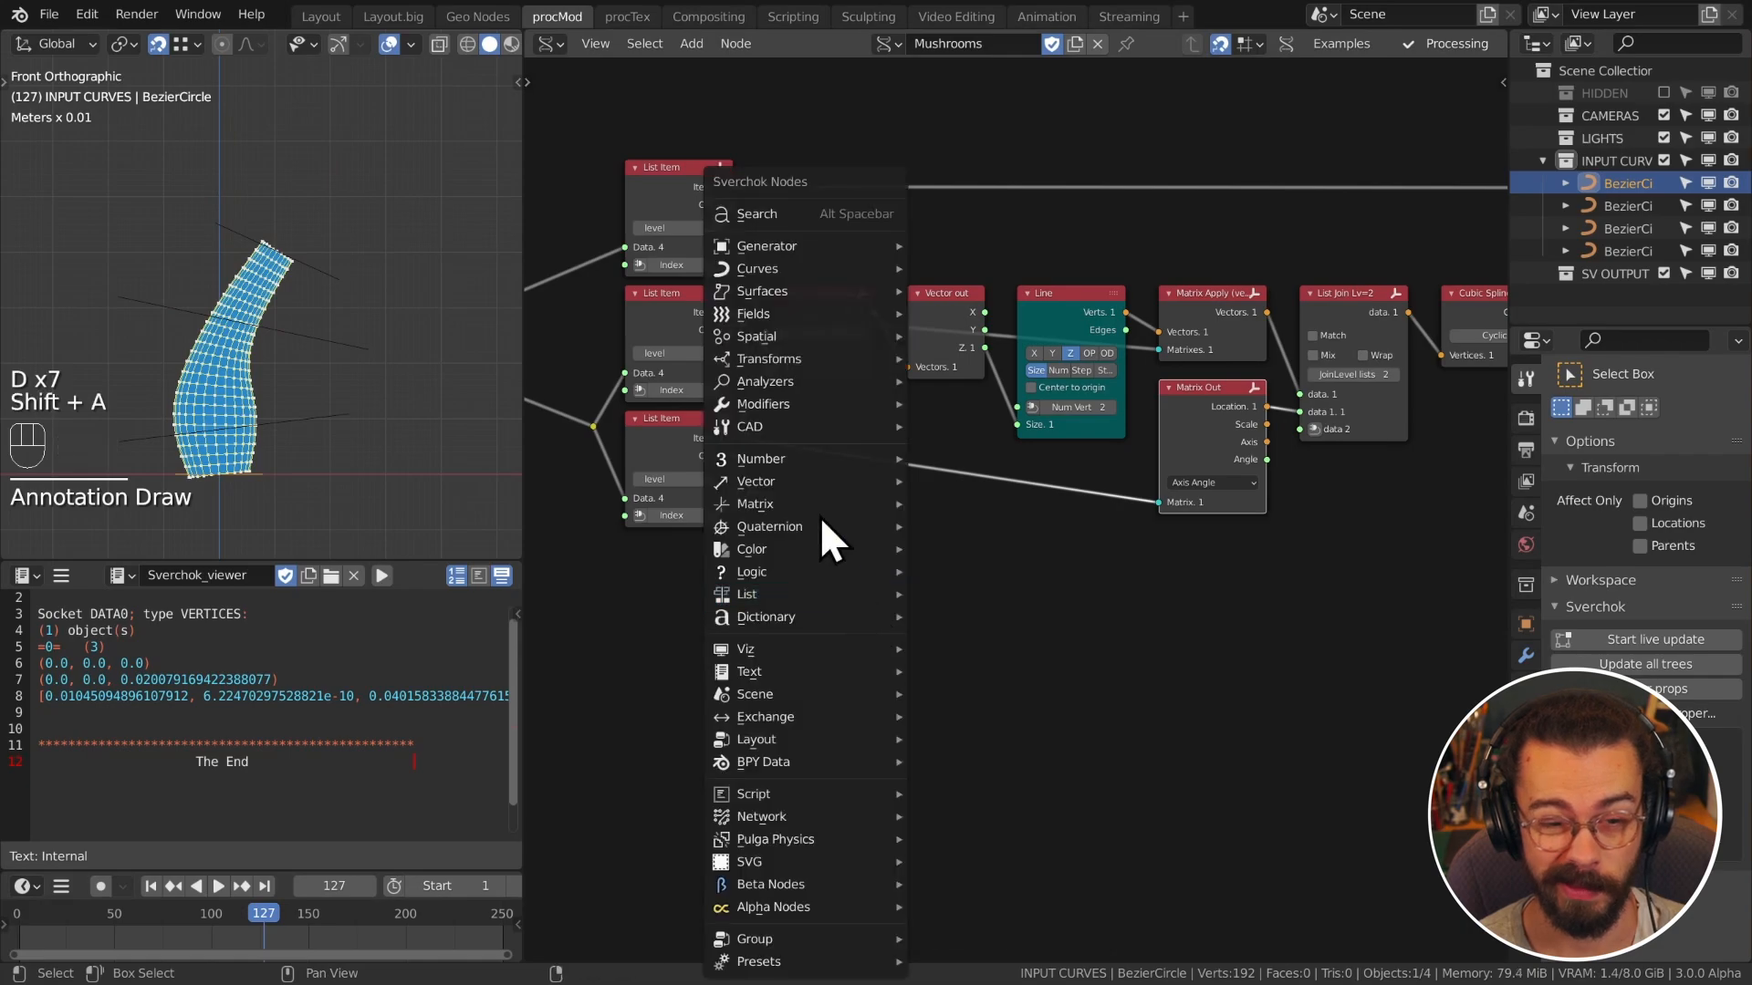
pyautogui.moveTo(808, 504)
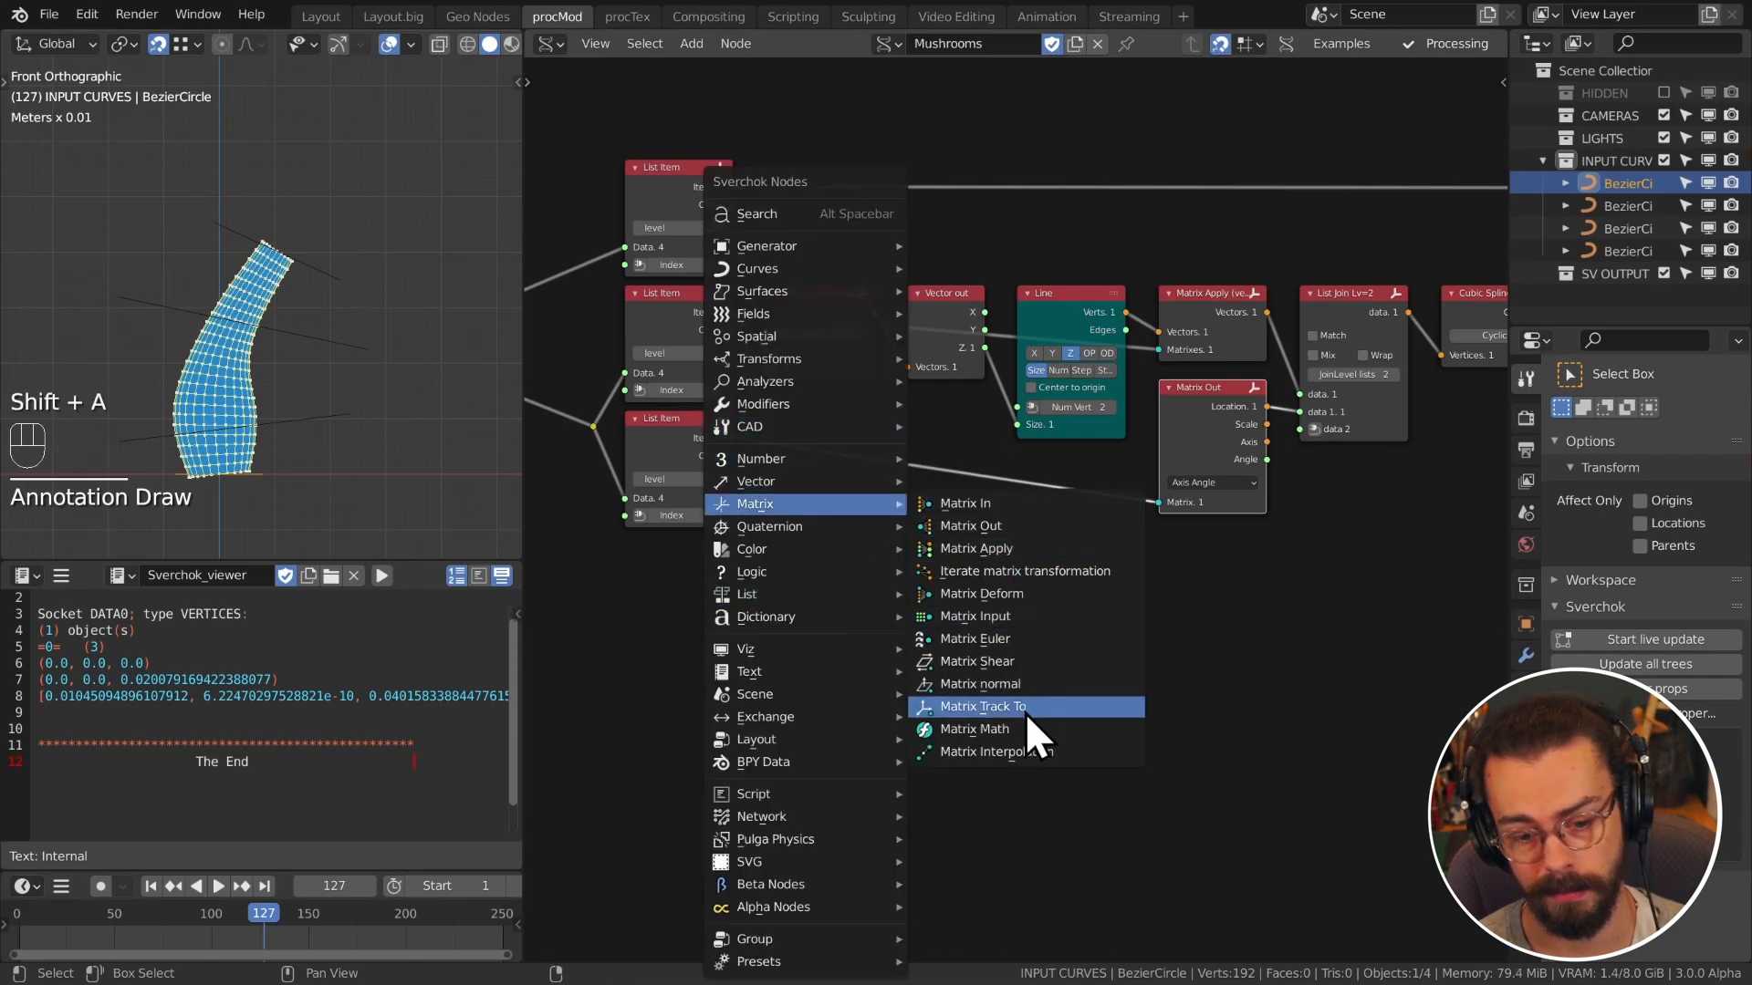
pyautogui.click(995, 729)
pyautogui.click(860, 453)
pyautogui.moveTo(859, 453); pyautogui.dragTo(1047, 474)
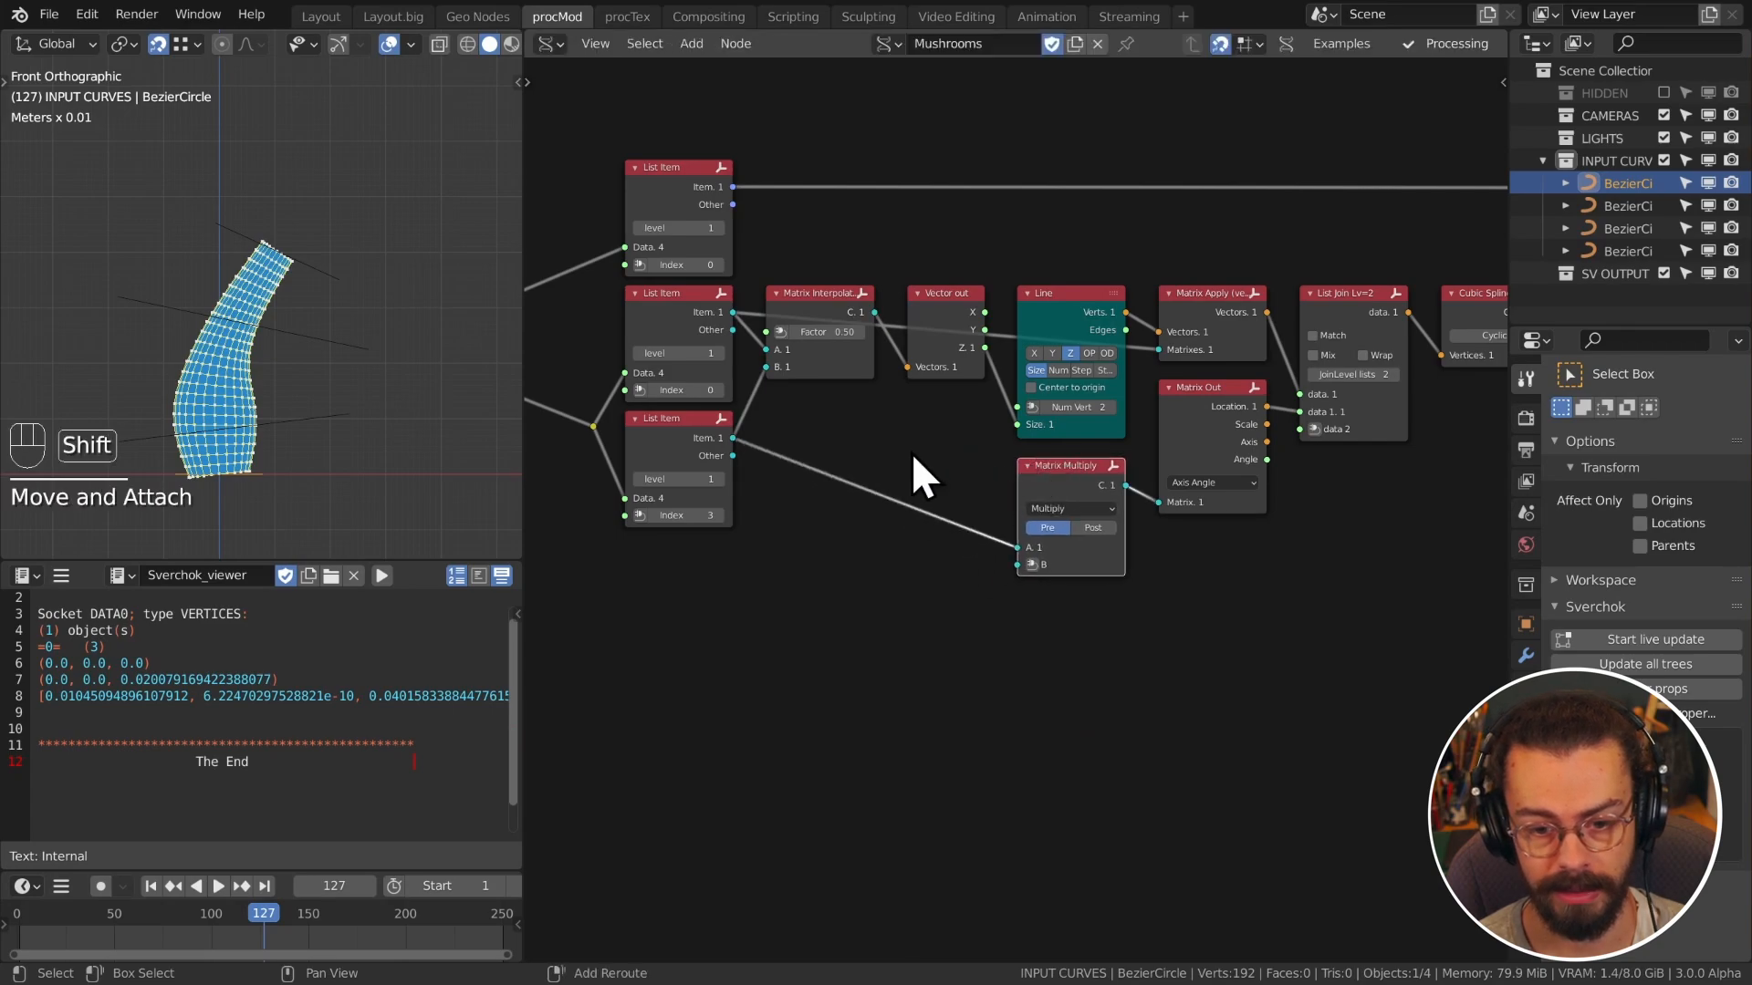
# Step: Add a Matrix In node, expand its Location values and connect its Matrices output to the Matrix Multiply node's B input
pyautogui.hotkey('shift', 'a')
pyautogui.moveTo(859, 457)
pyautogui.click(1003, 454)
pyautogui.click(837, 618)
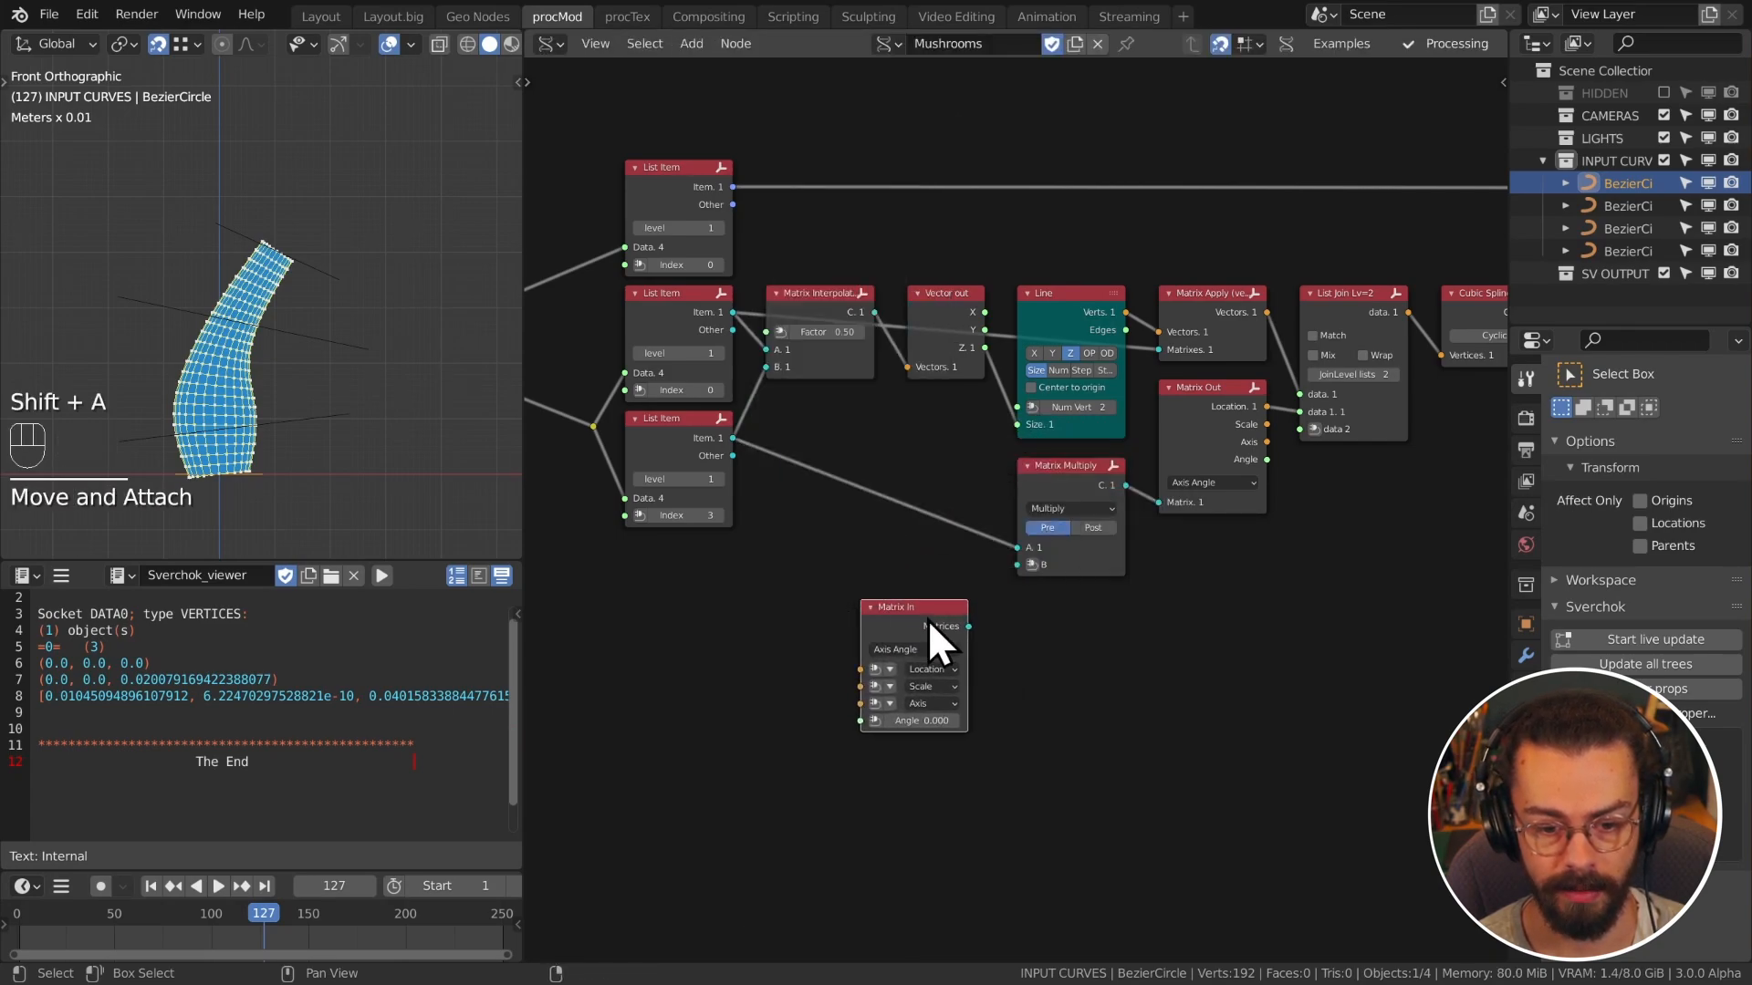
pyautogui.scroll(2, 1009, 657)
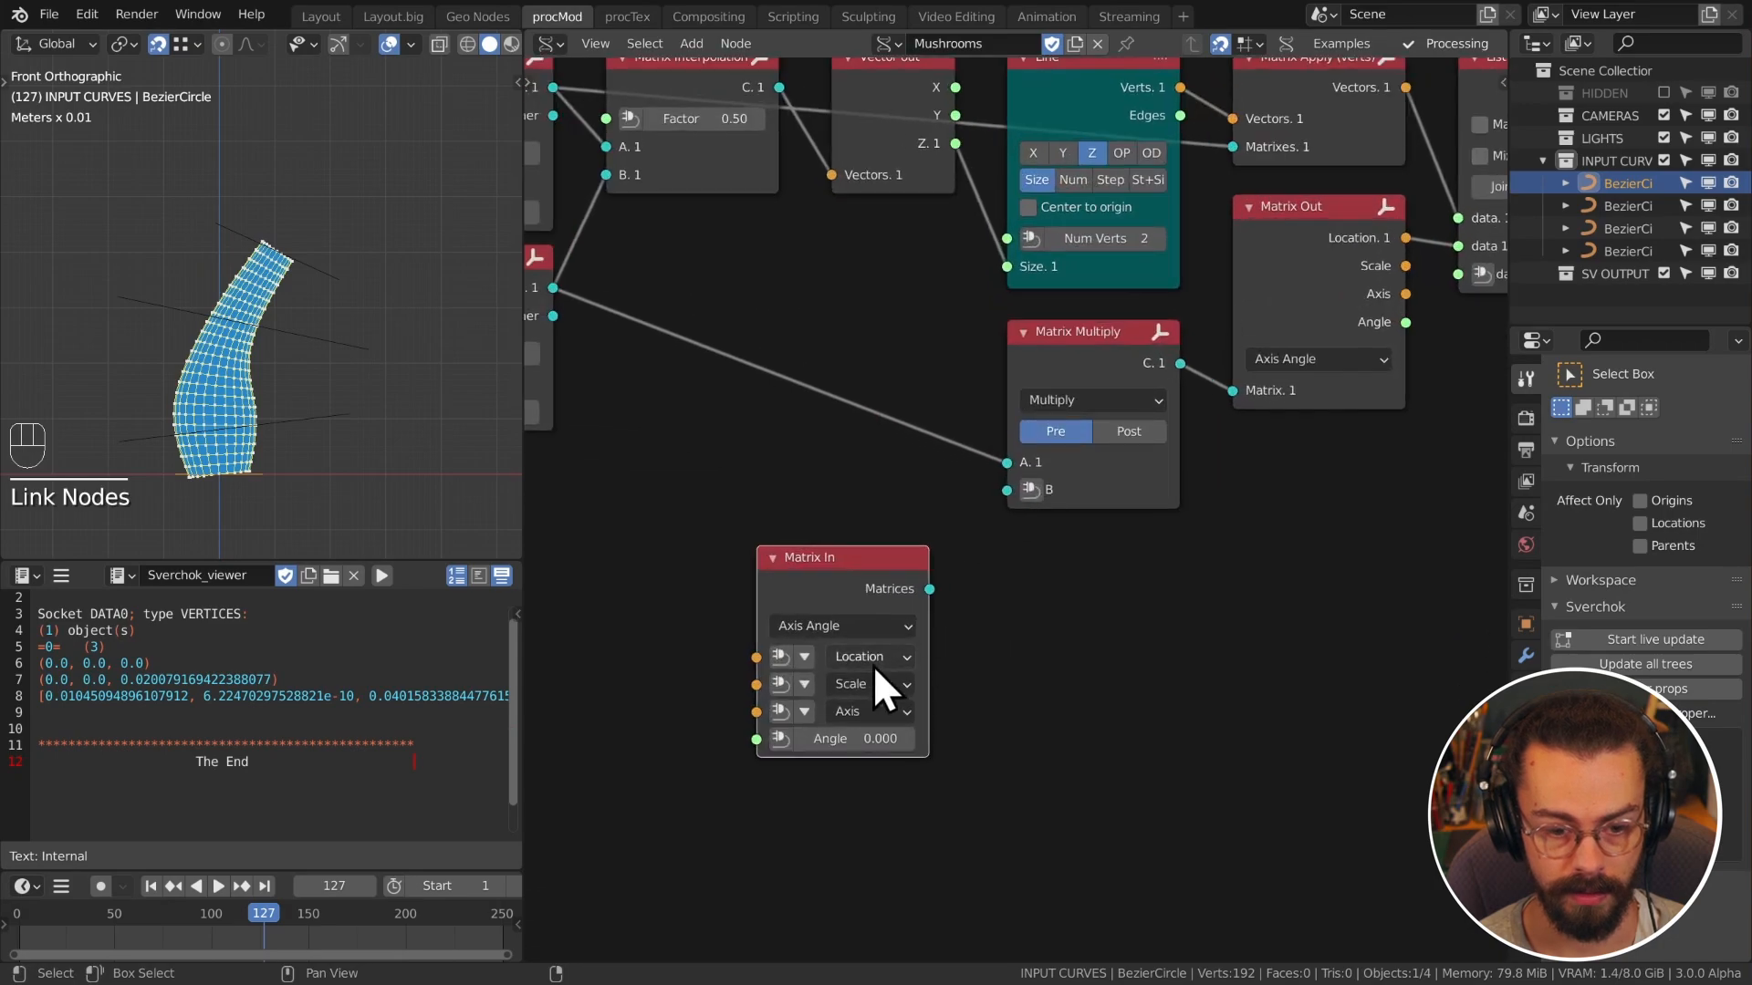
pyautogui.click(806, 657)
pyautogui.moveTo(930, 590); pyautogui.dragTo(1007, 490)
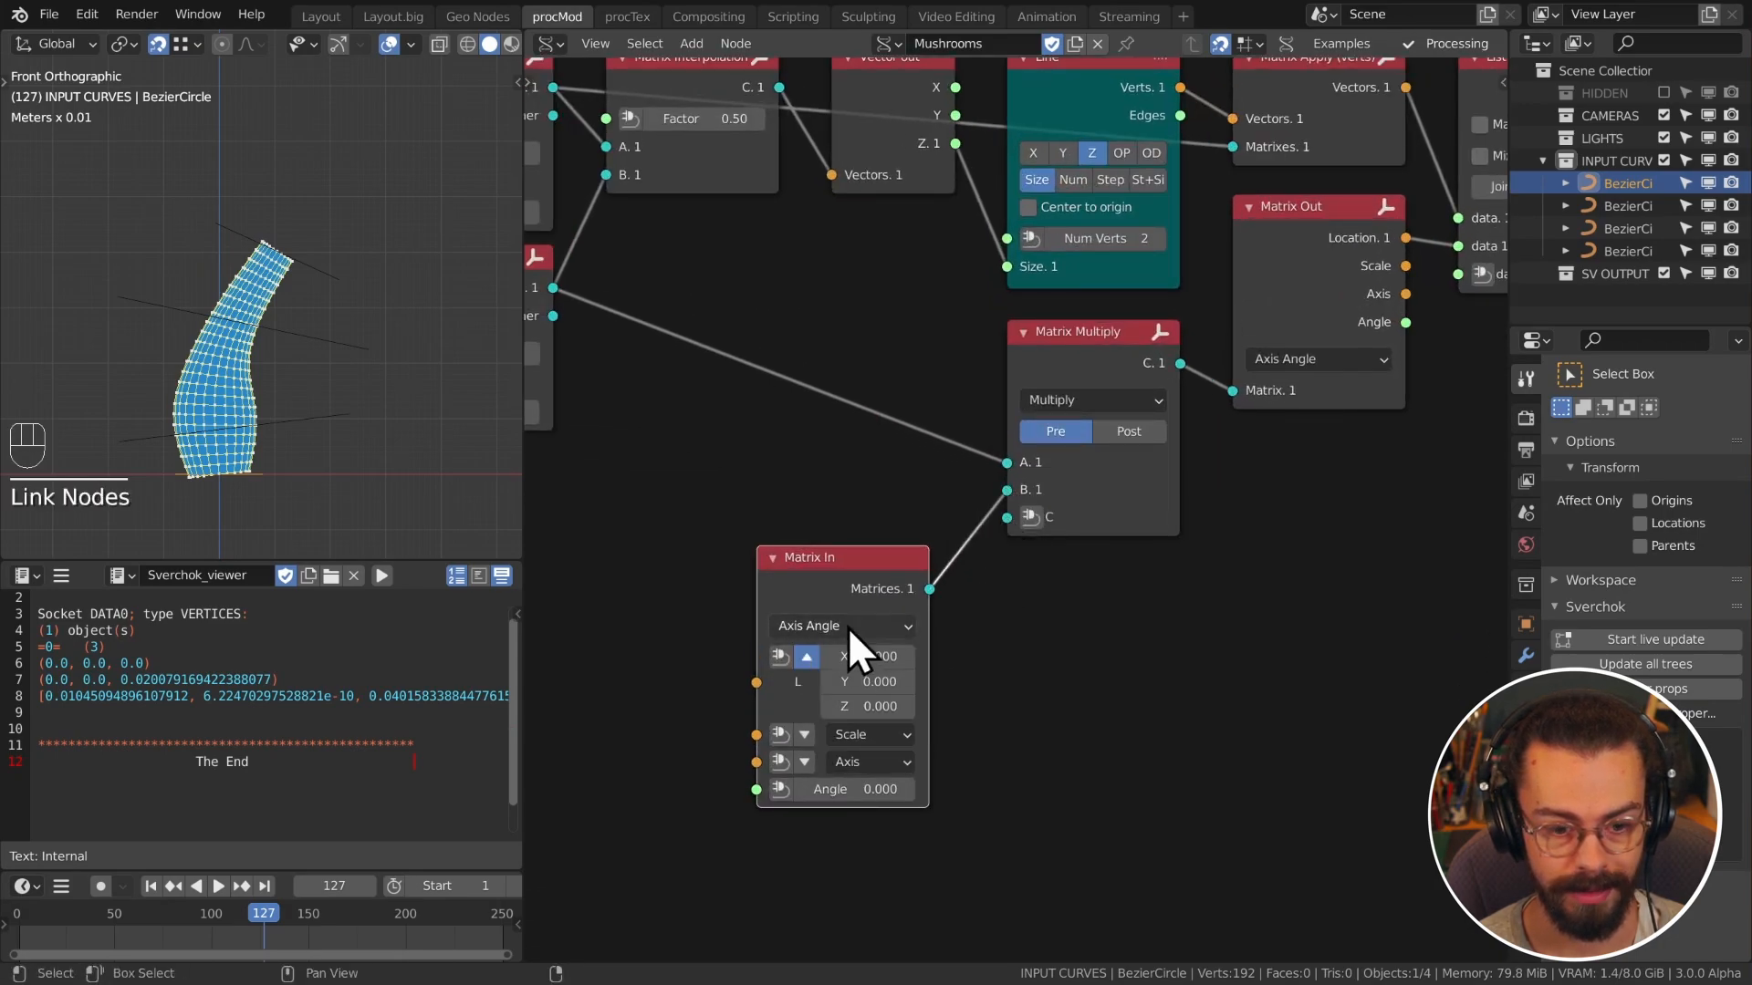
# Step: Set the Matrix In node's Z location to 0.015 and compare Post with Pre multiplication, returning to Pre
pyautogui.keyDown('shift'); pyautogui.moveTo(881, 707); pyautogui.dragTo(887, 706); pyautogui.keyUp('shift')
pyautogui.click(1129, 431)
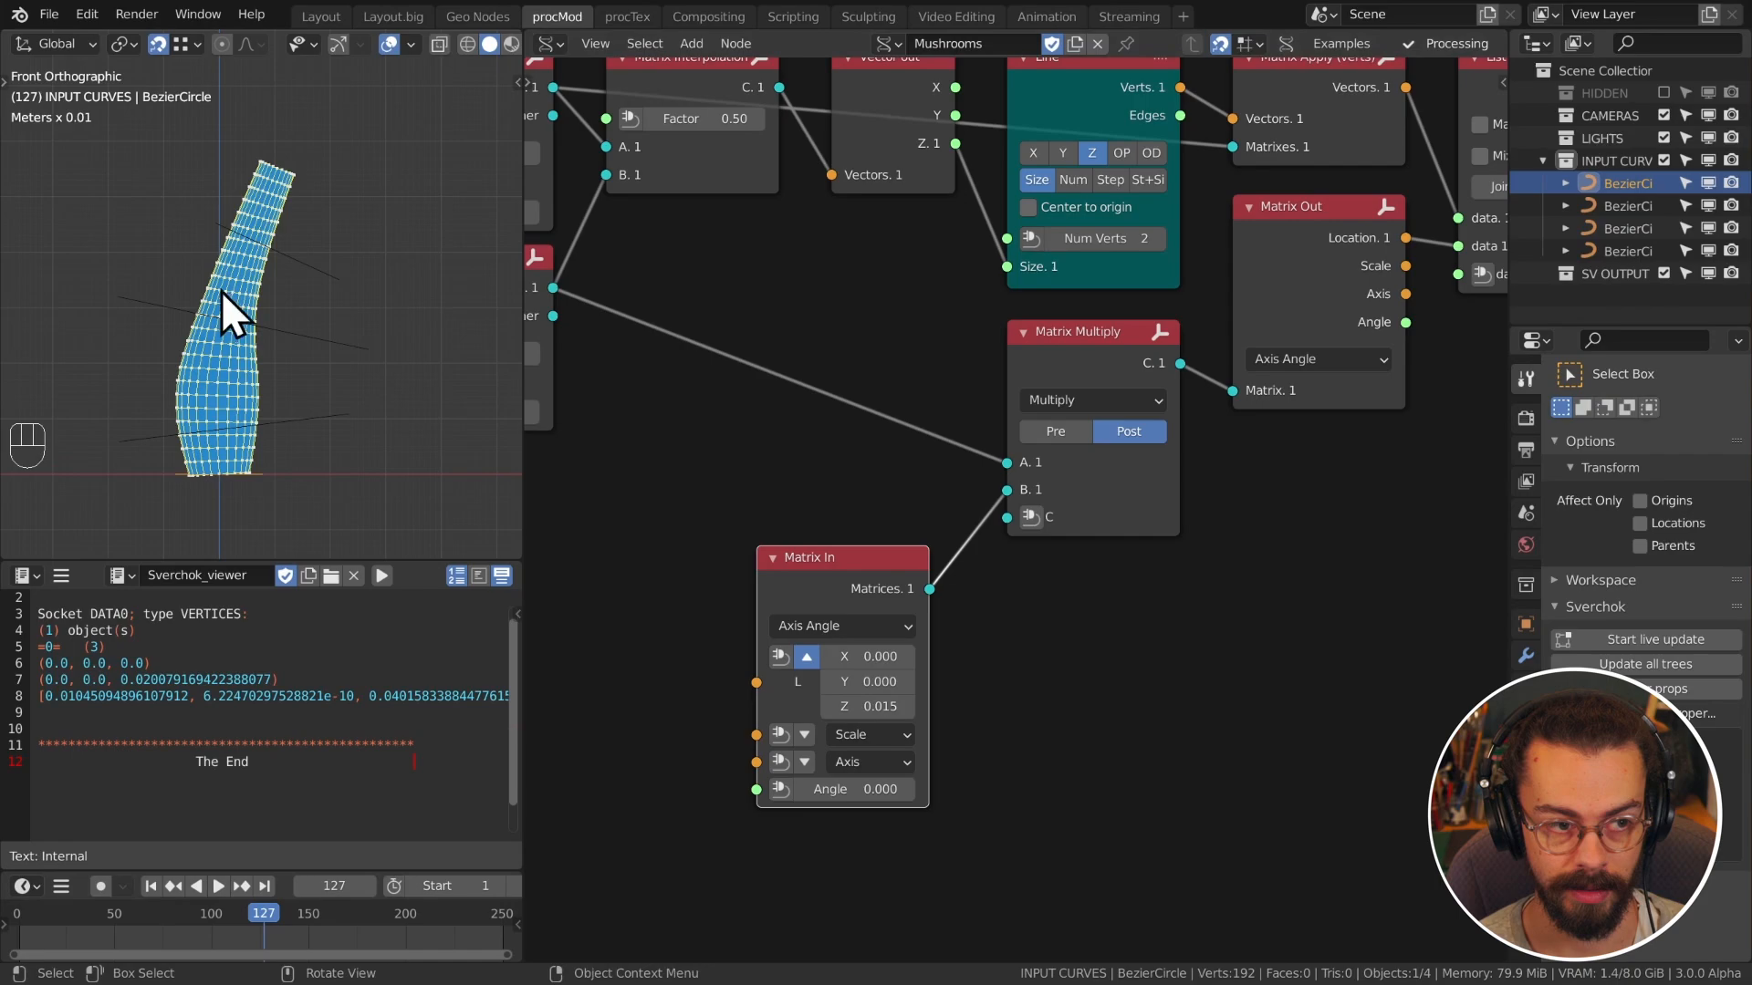
pyautogui.click(1058, 432)
pyautogui.click(1130, 432)
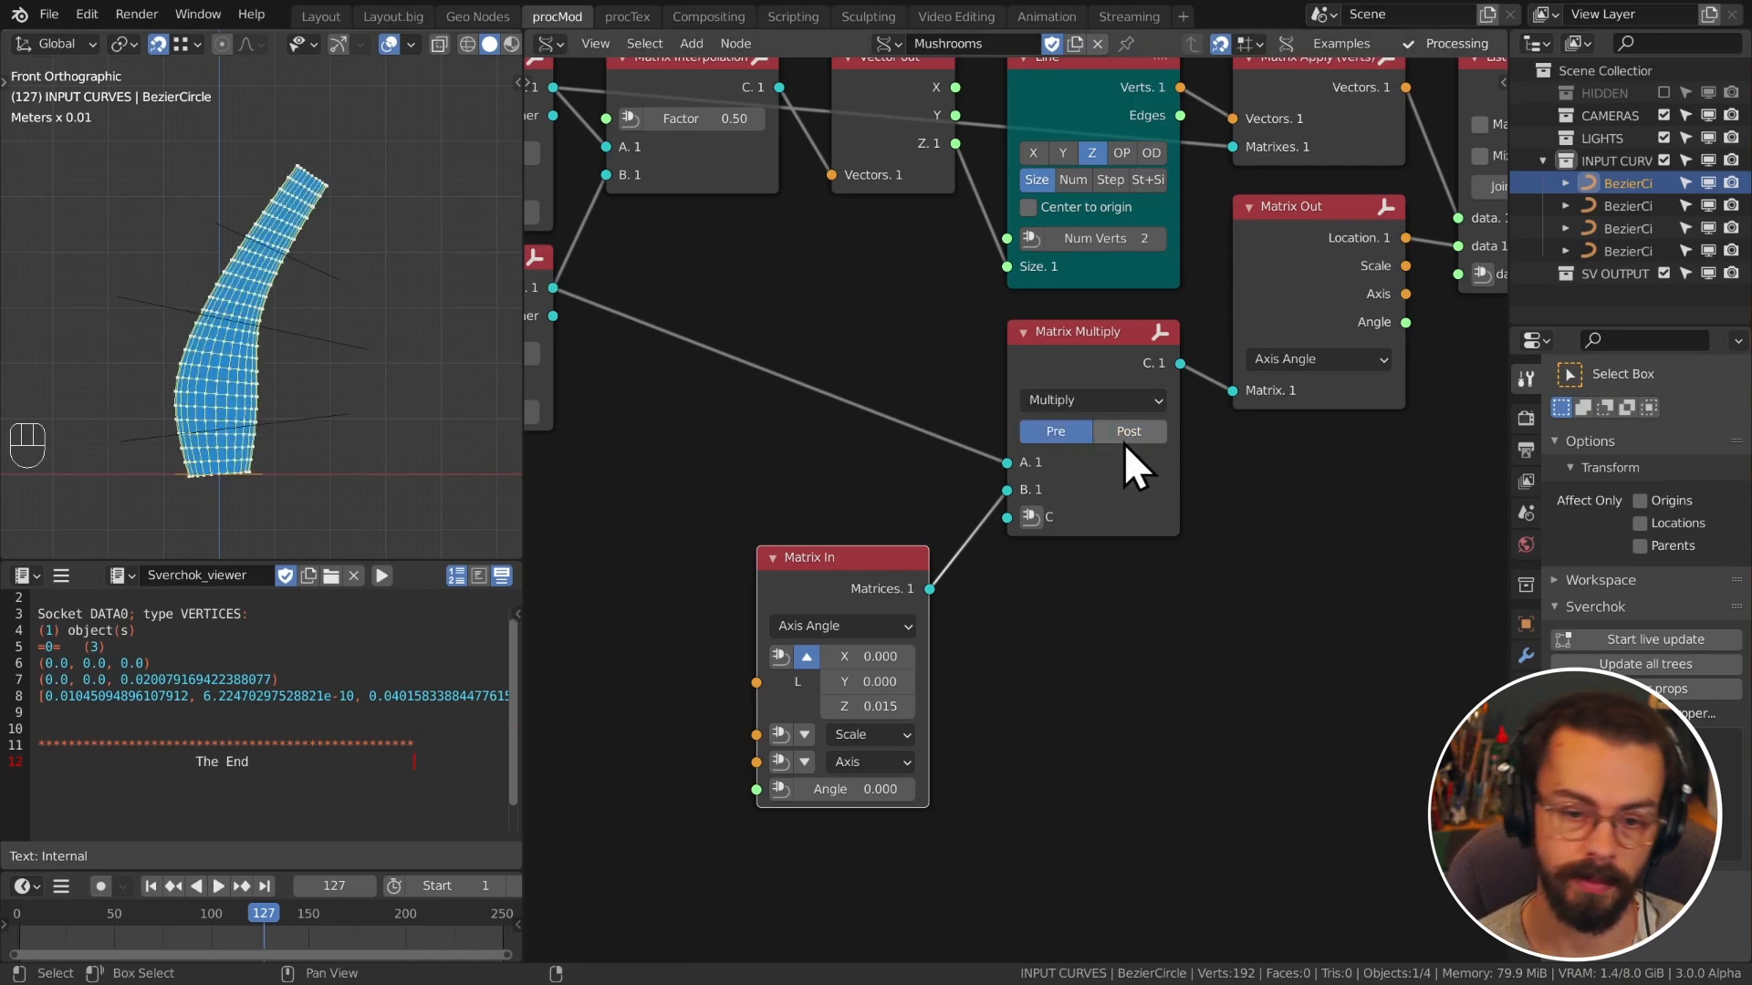
pyautogui.click(1082, 438)
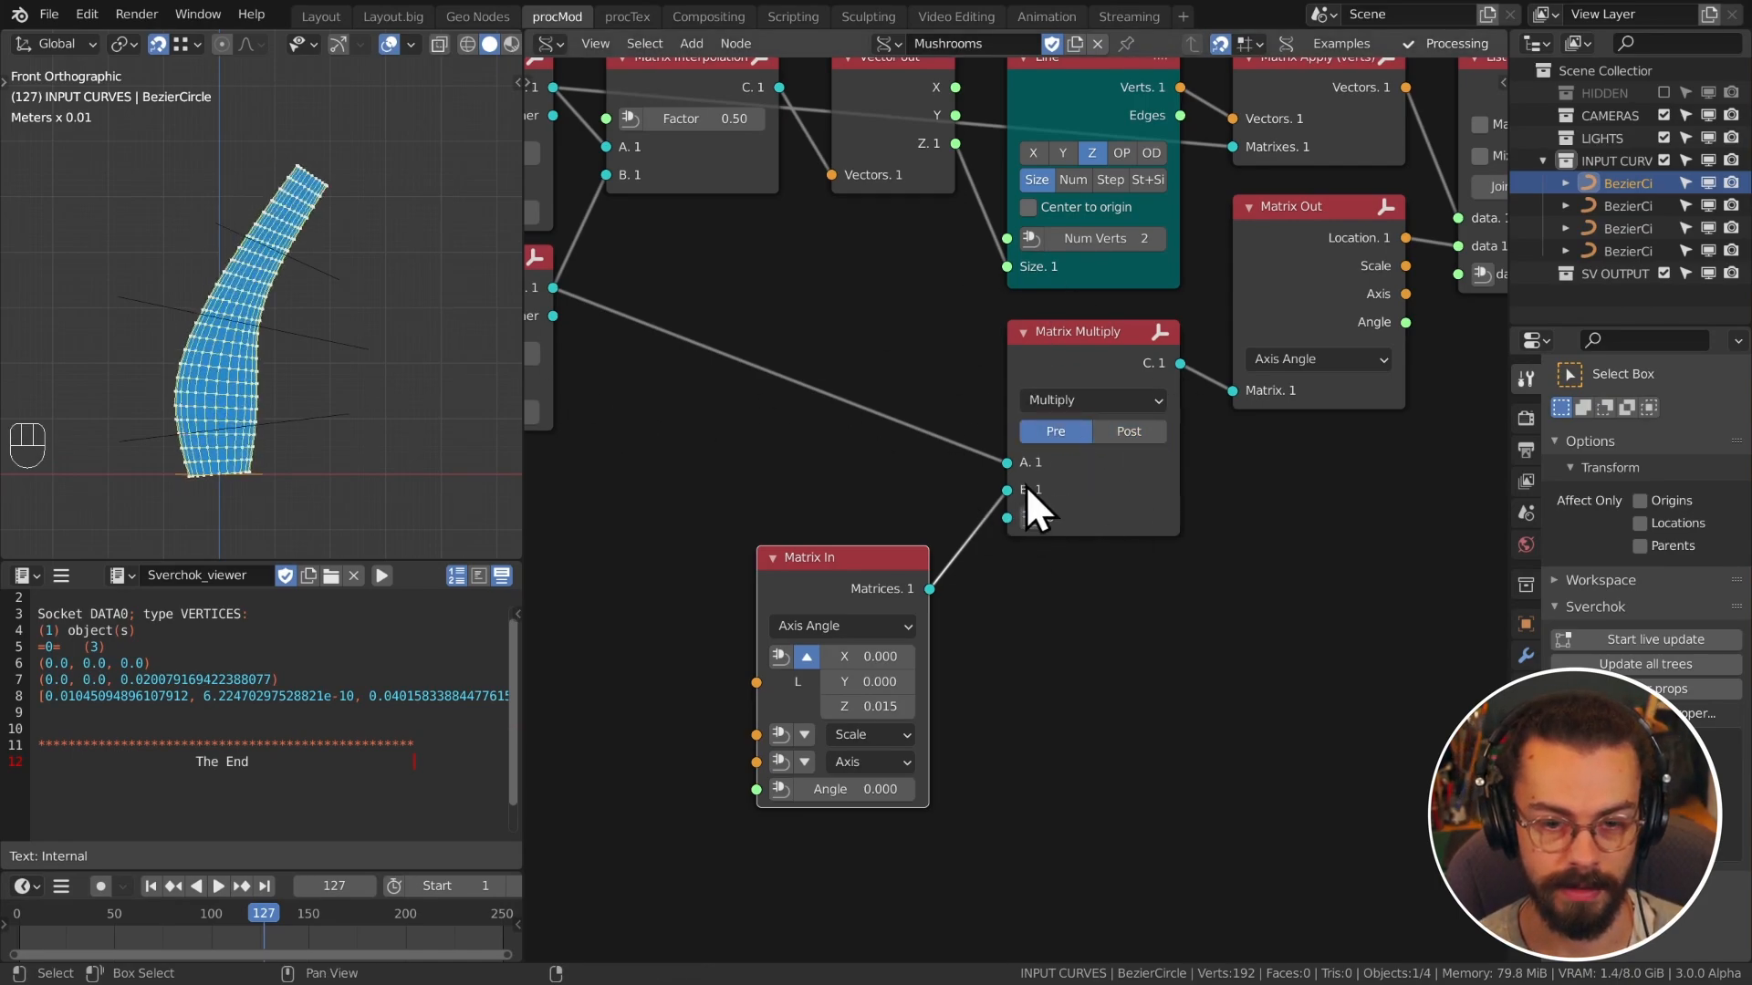
# Step: Set the Matrix In node's Z location to 0.005
pyautogui.moveTo(785, 479); pyautogui.dragTo(801, 561, button='middle')
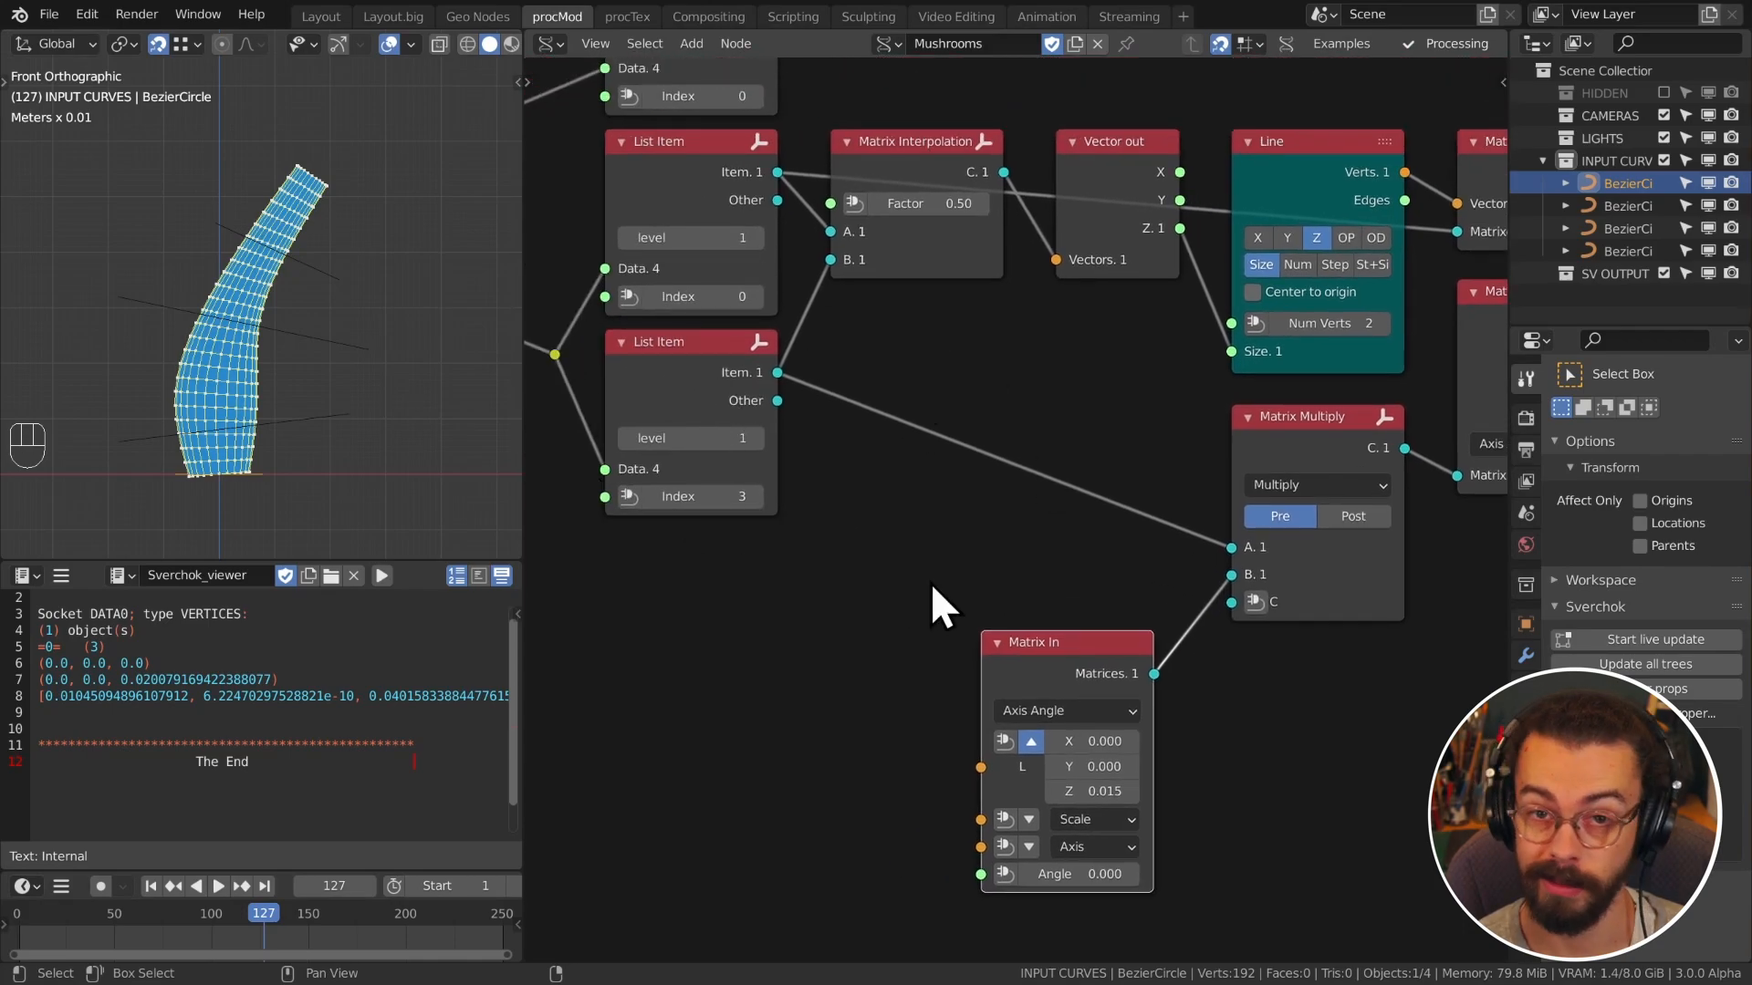
pyautogui.moveTo(1025, 547); pyautogui.dragTo(737, 456, button='middle')
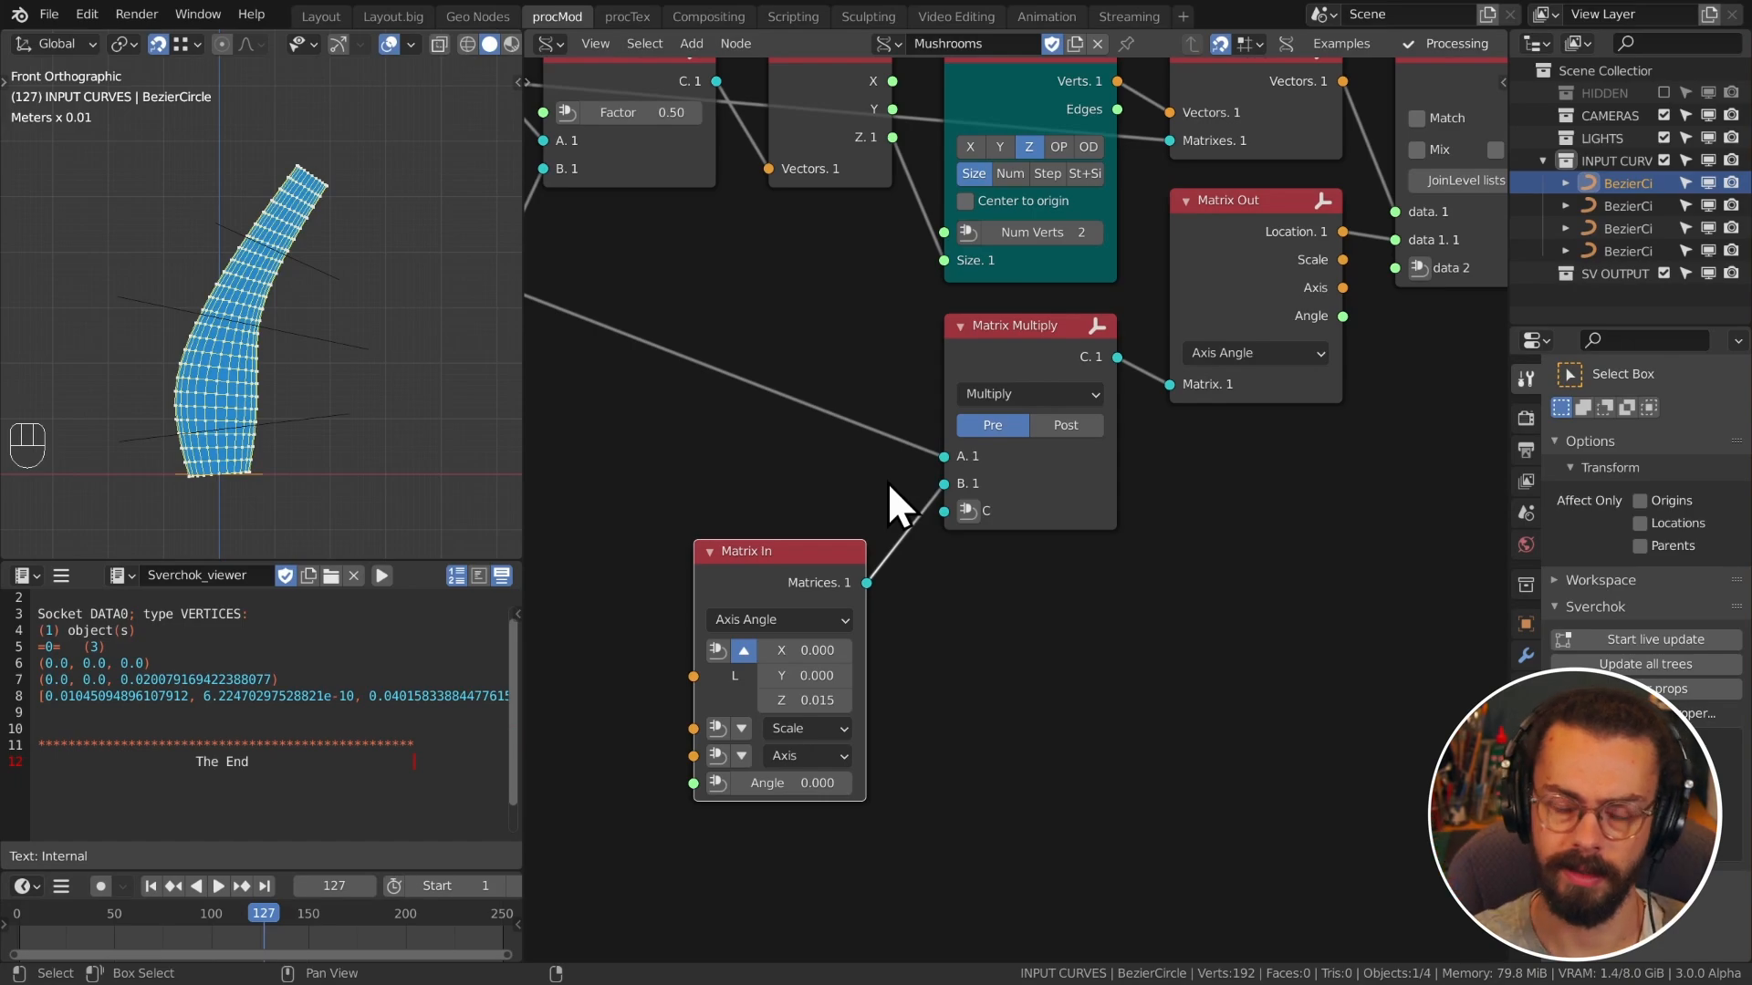
pyautogui.keyDown('shift'); pyautogui.moveTo(803, 699); pyautogui.dragTo(762, 700); pyautogui.keyUp('shift')
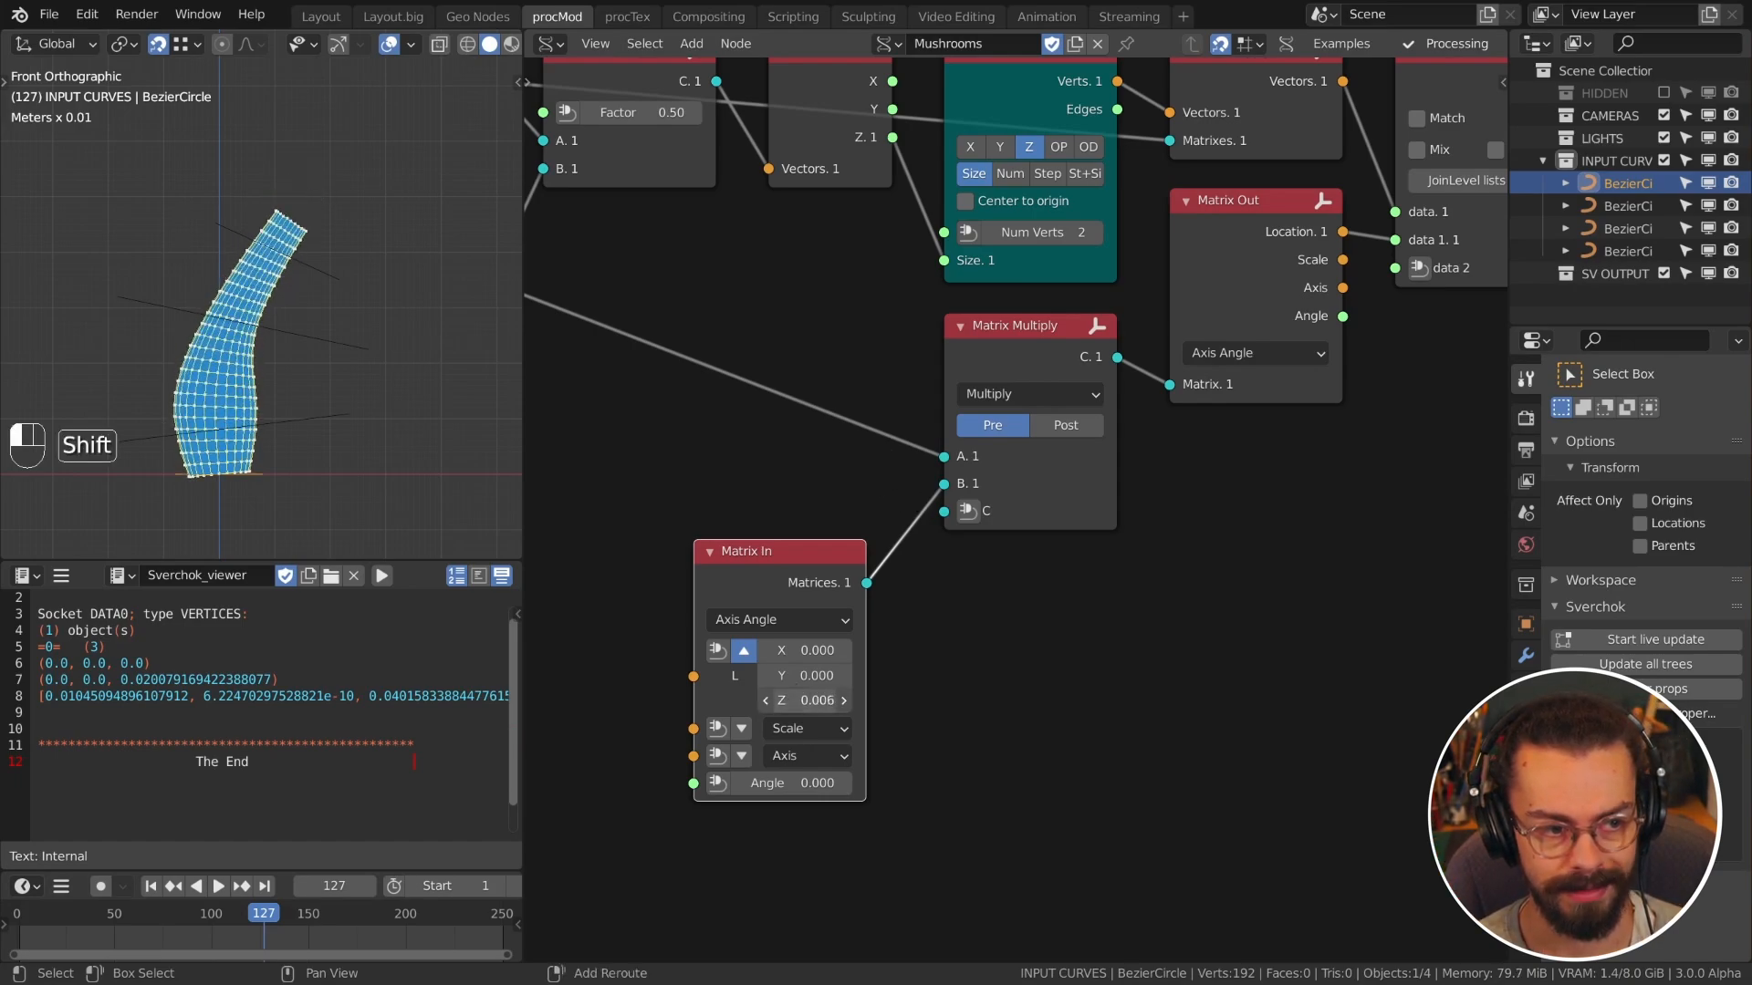
pyautogui.click(826, 699)
pyautogui.write('0.005')
pyautogui.press('Return')
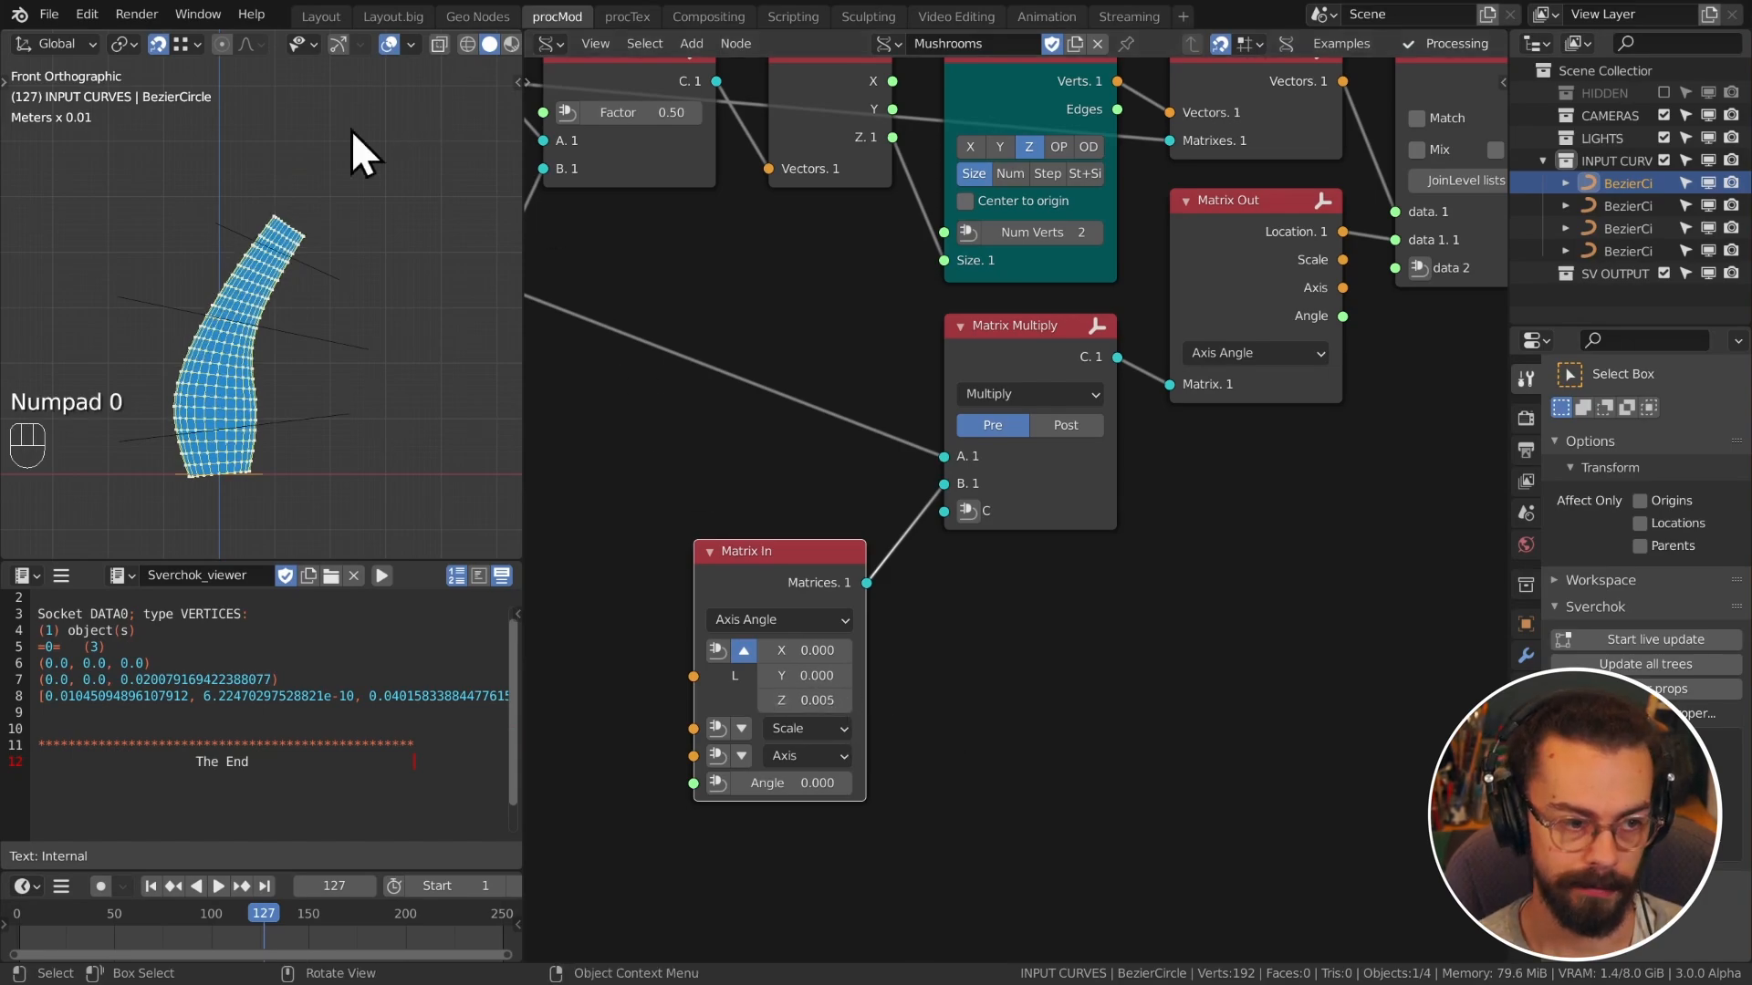
# Step: Move the Matrix In node closer to the Matrix Multiply node
pyautogui.moveTo(271, 337); pyautogui.dragTo(210, 353, button='middle')
pyautogui.scroll(-3, 836, 464)
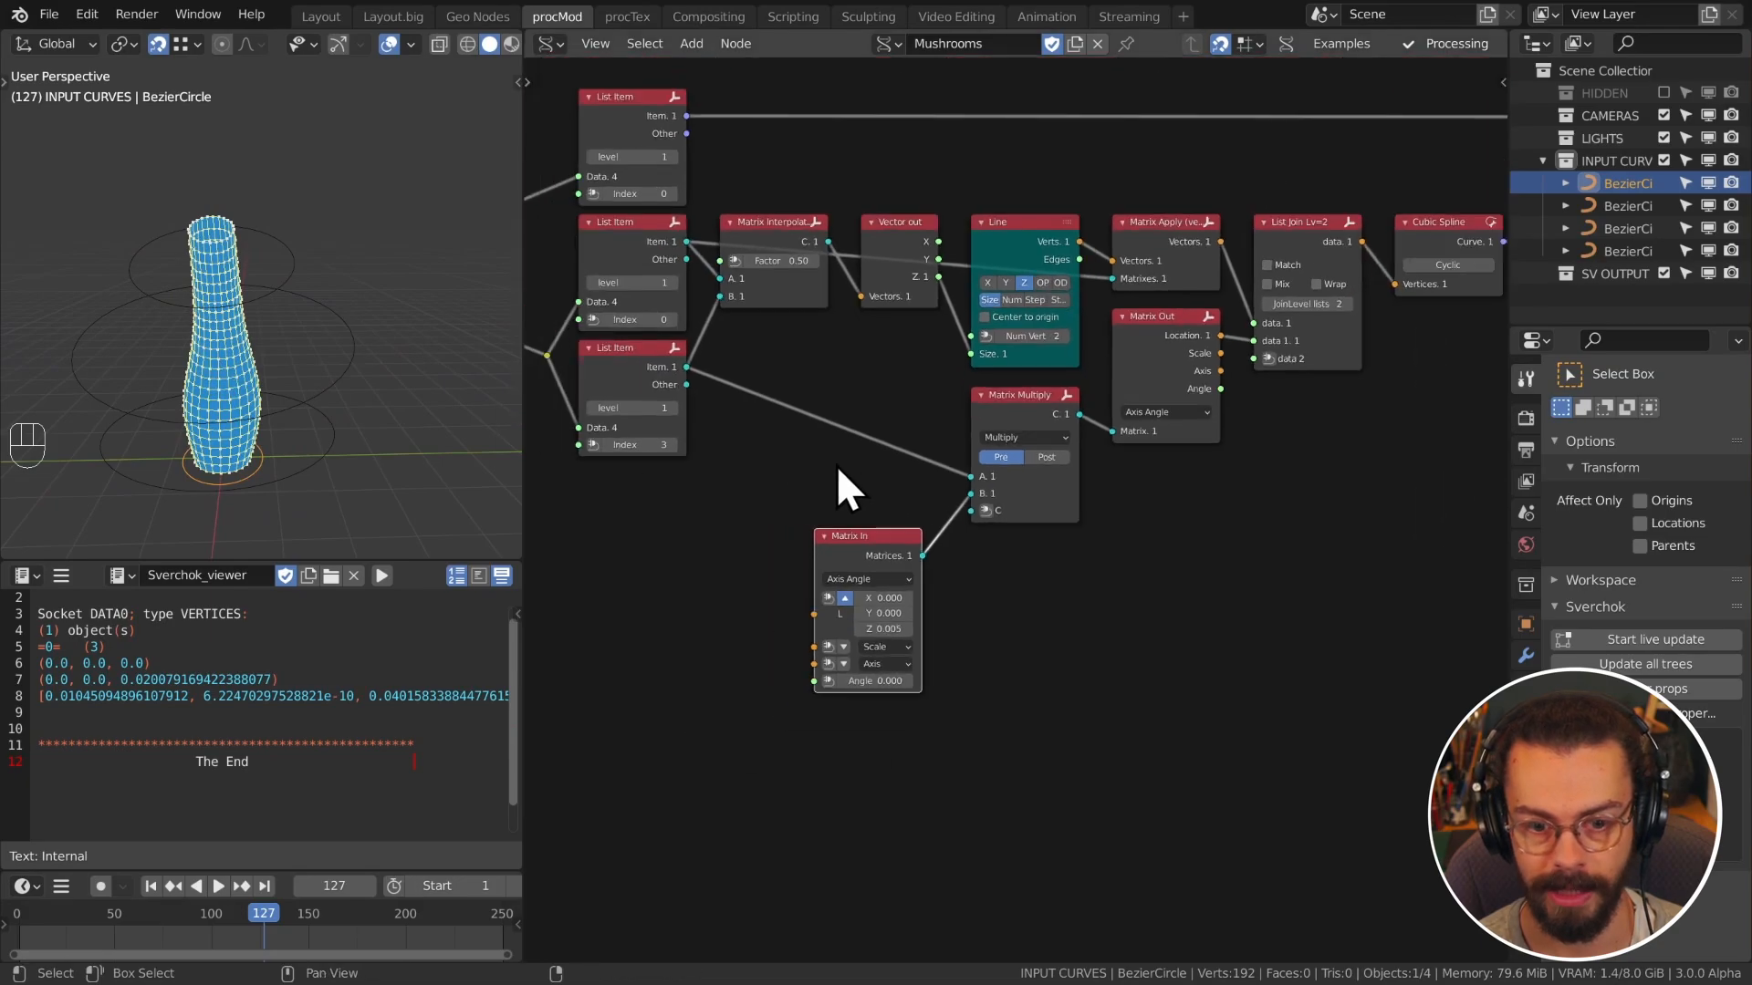
pyautogui.scroll(1, 781, 539)
pyautogui.click(781, 539)
pyautogui.press('g')
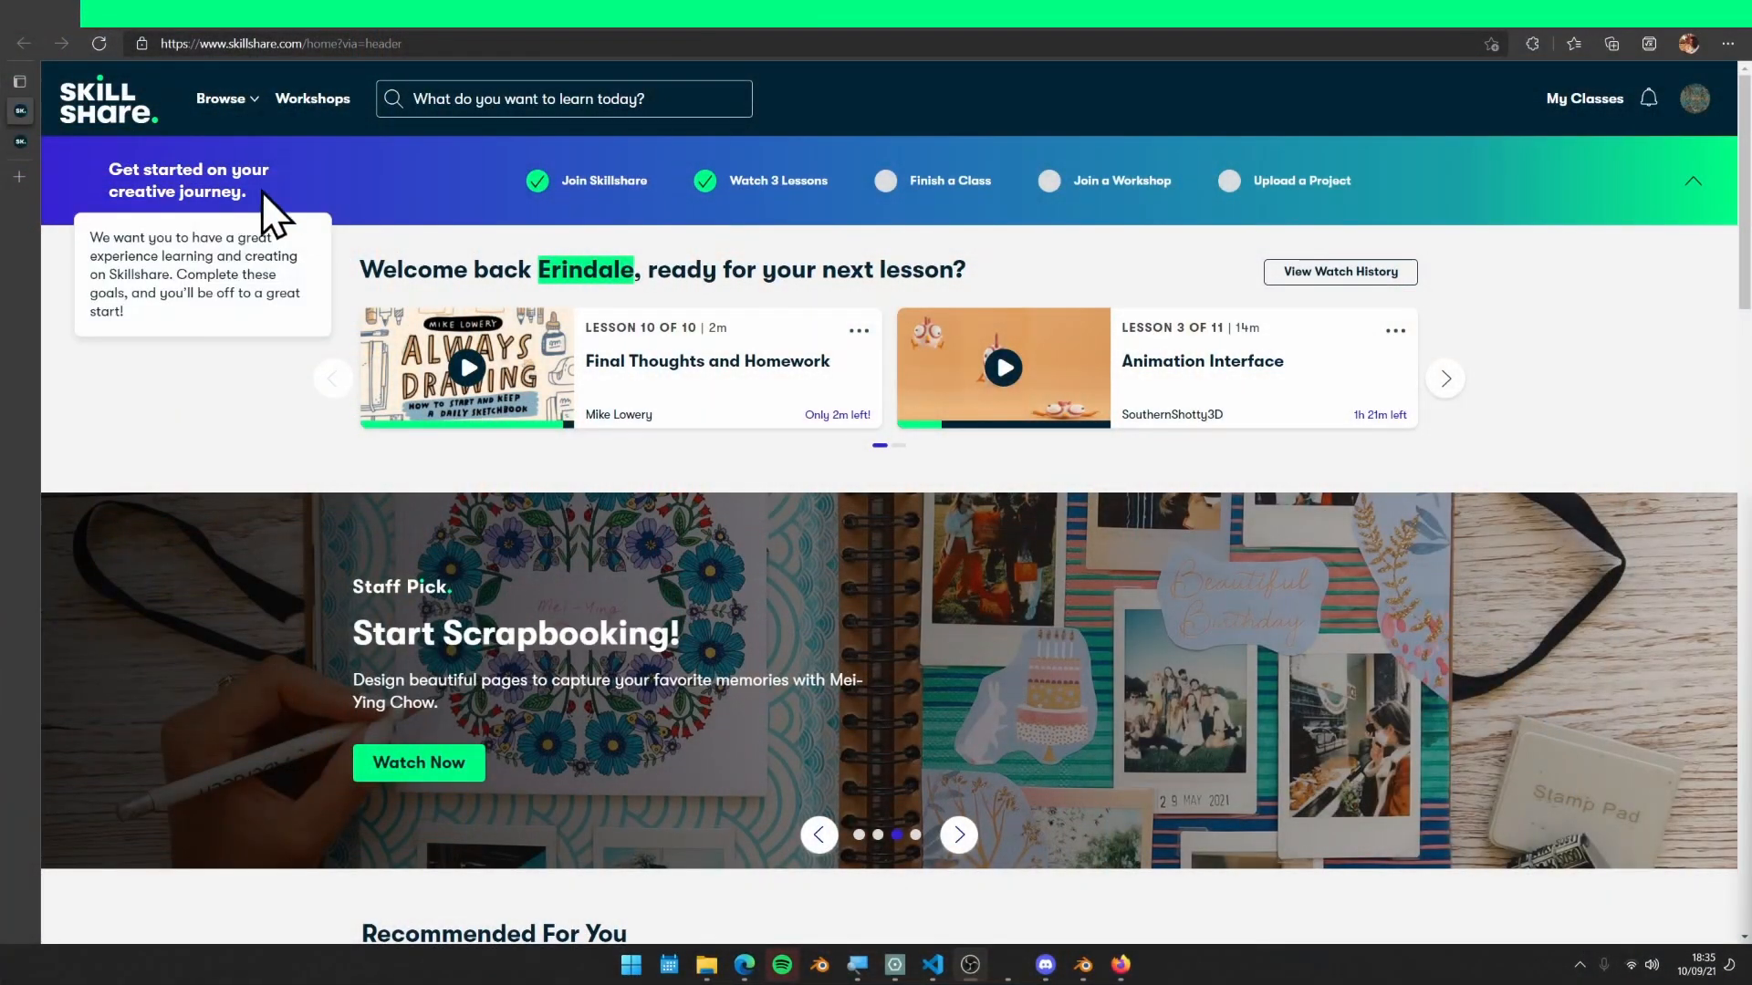
# Step: Switch to the browser and show the Skillshare class "Always Drawing: How to Start and Keep a Daily Sketchbook"
pyautogui.moveTo(258, 100)
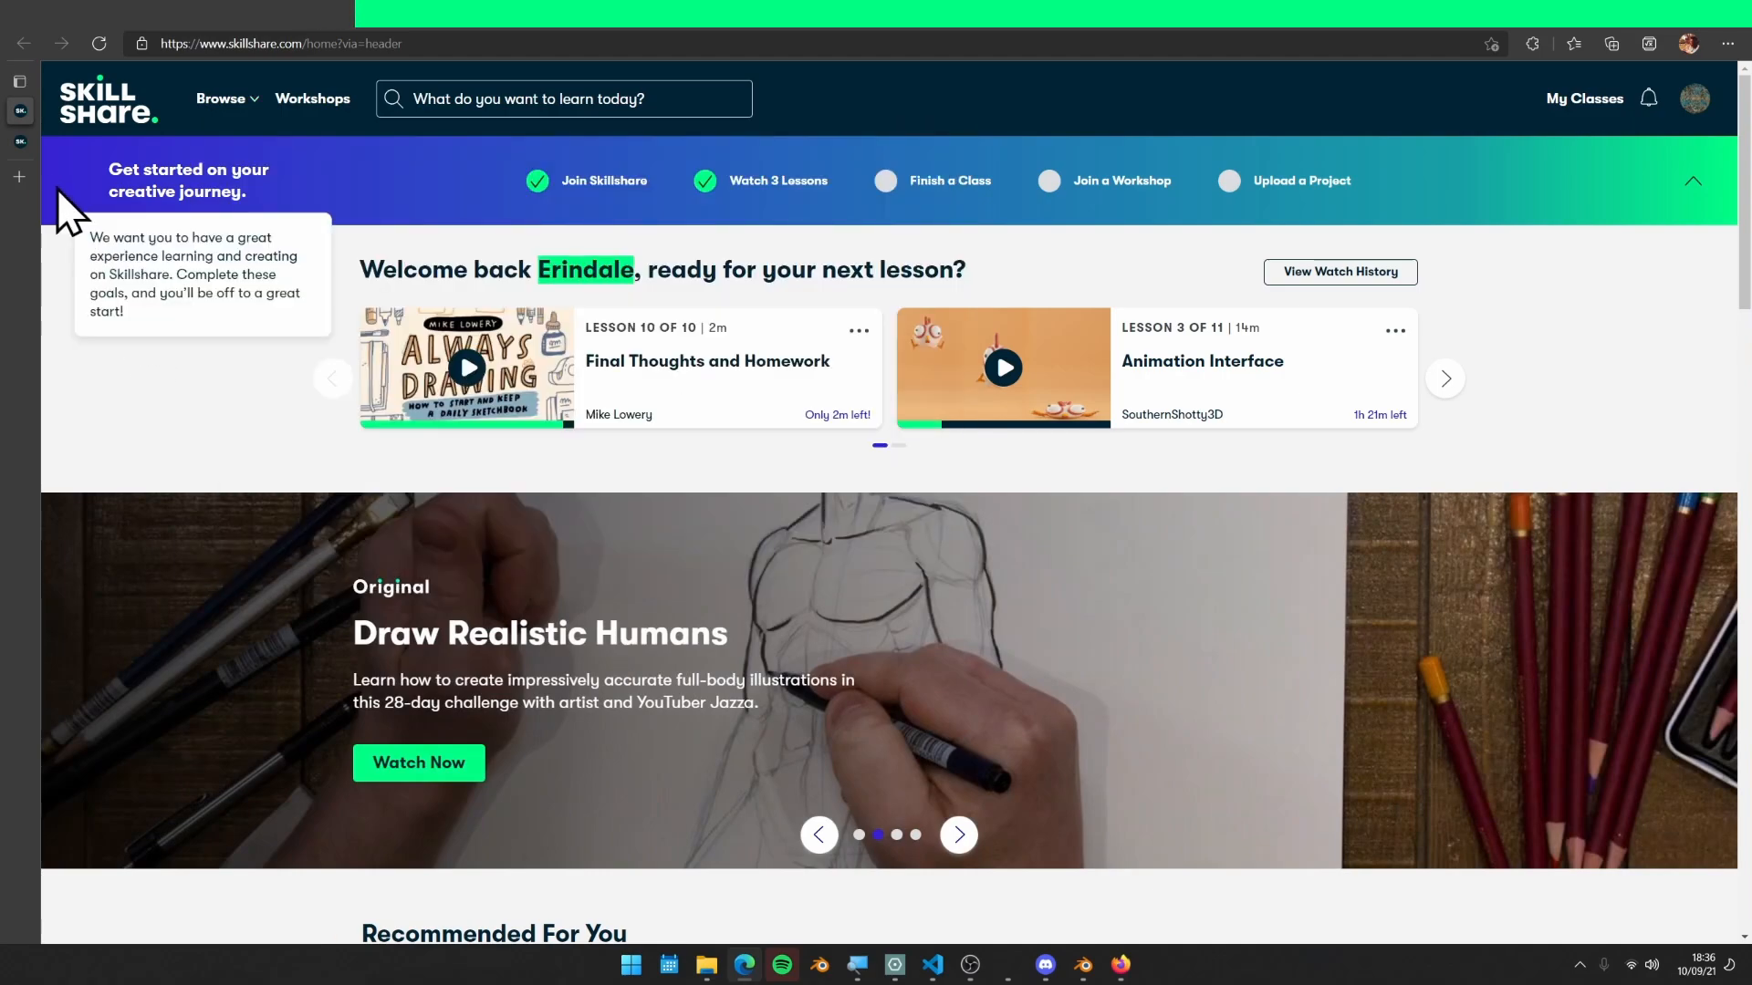
pyautogui.click(21, 141)
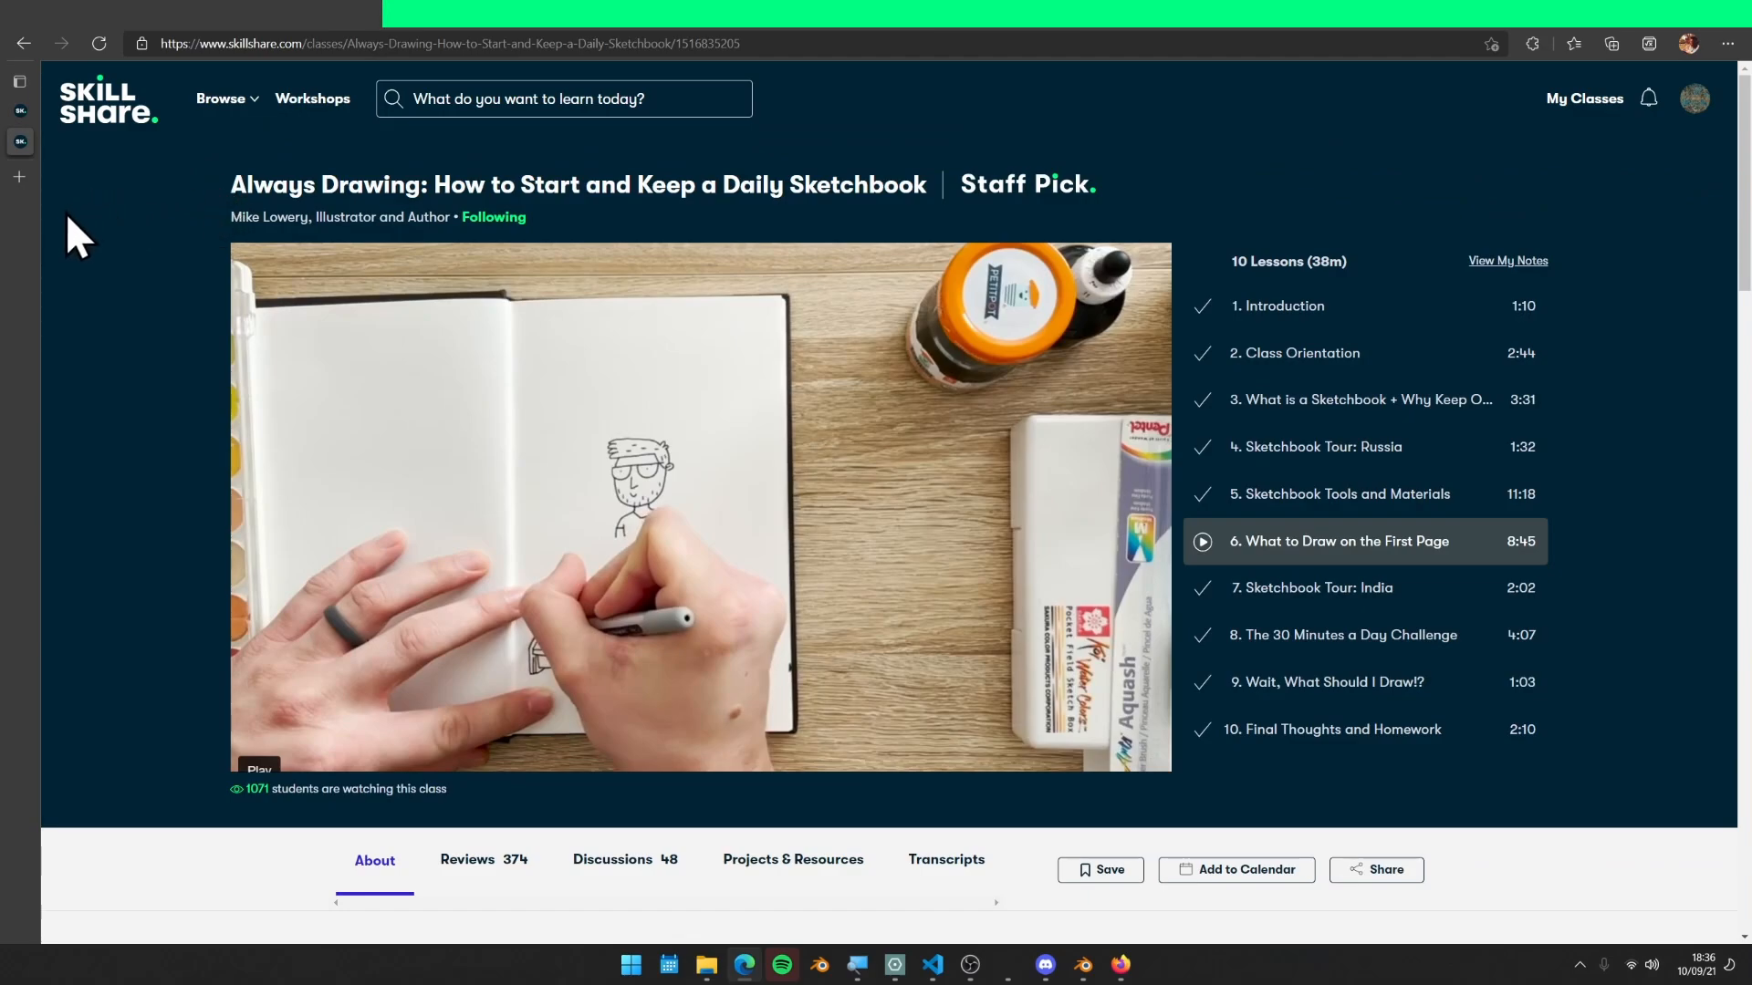
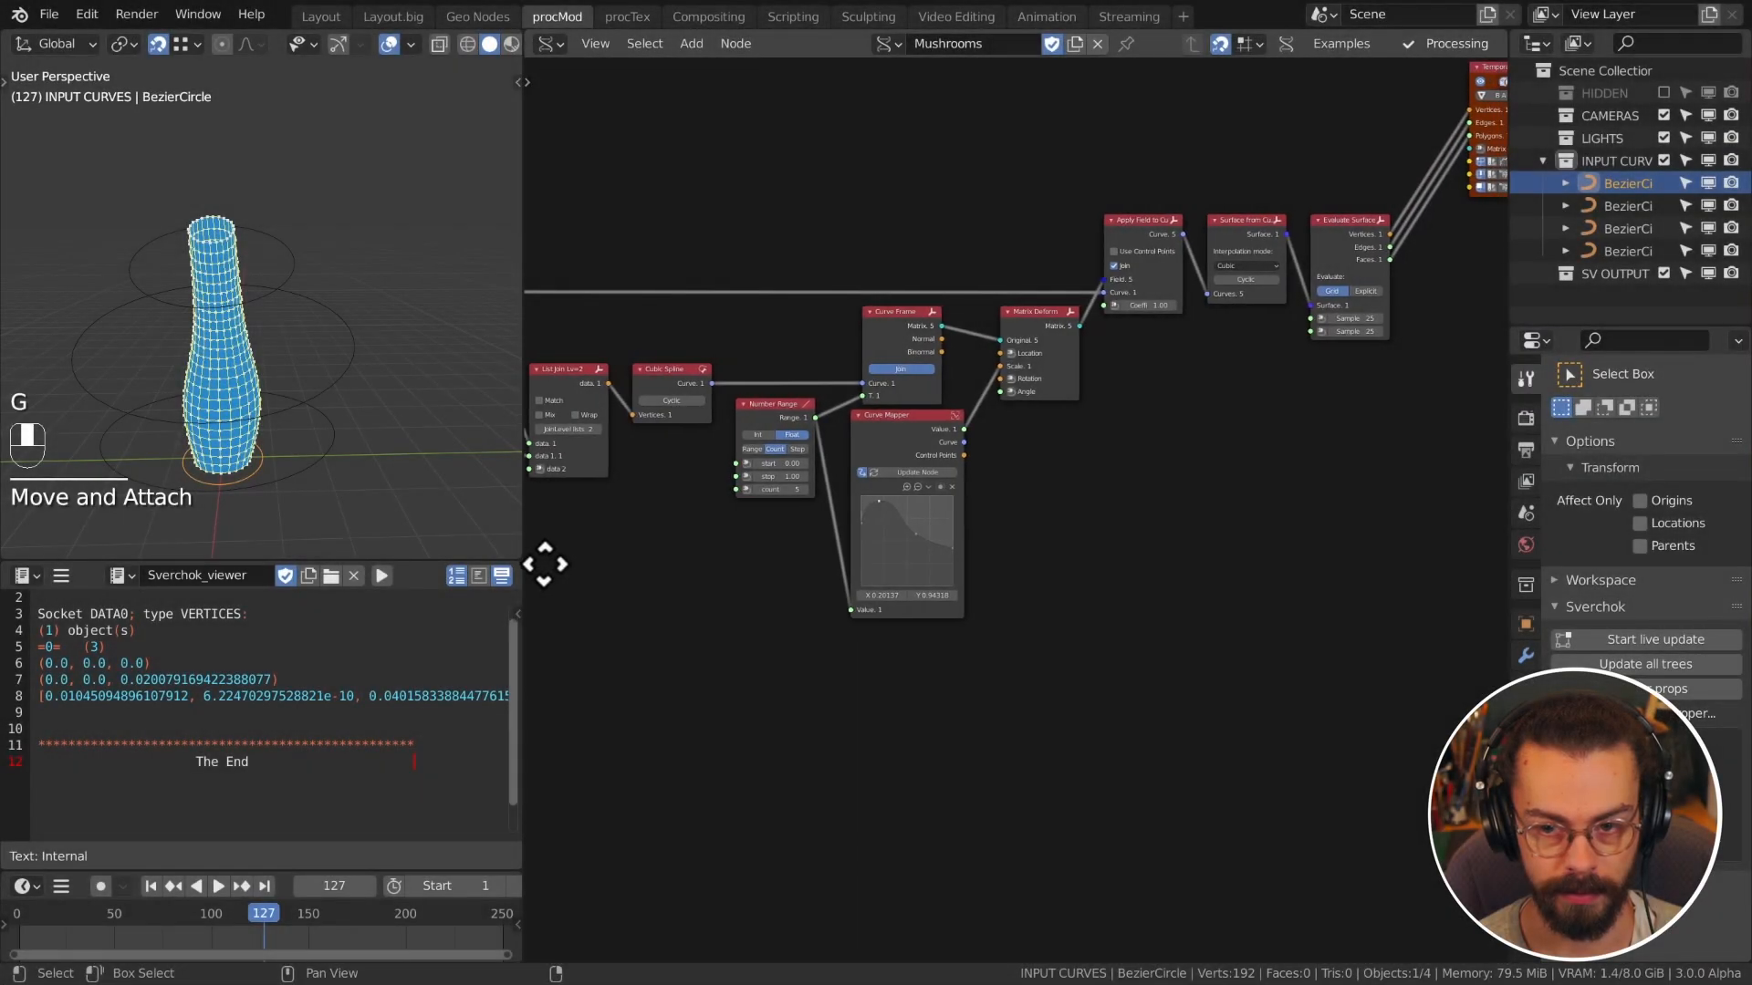
# Step: Join all nodes between the Bezier In node and the Temporal Viewer into one frame
pyautogui.moveTo(545, 564); pyautogui.dragTo(1276, 505, button='middle')
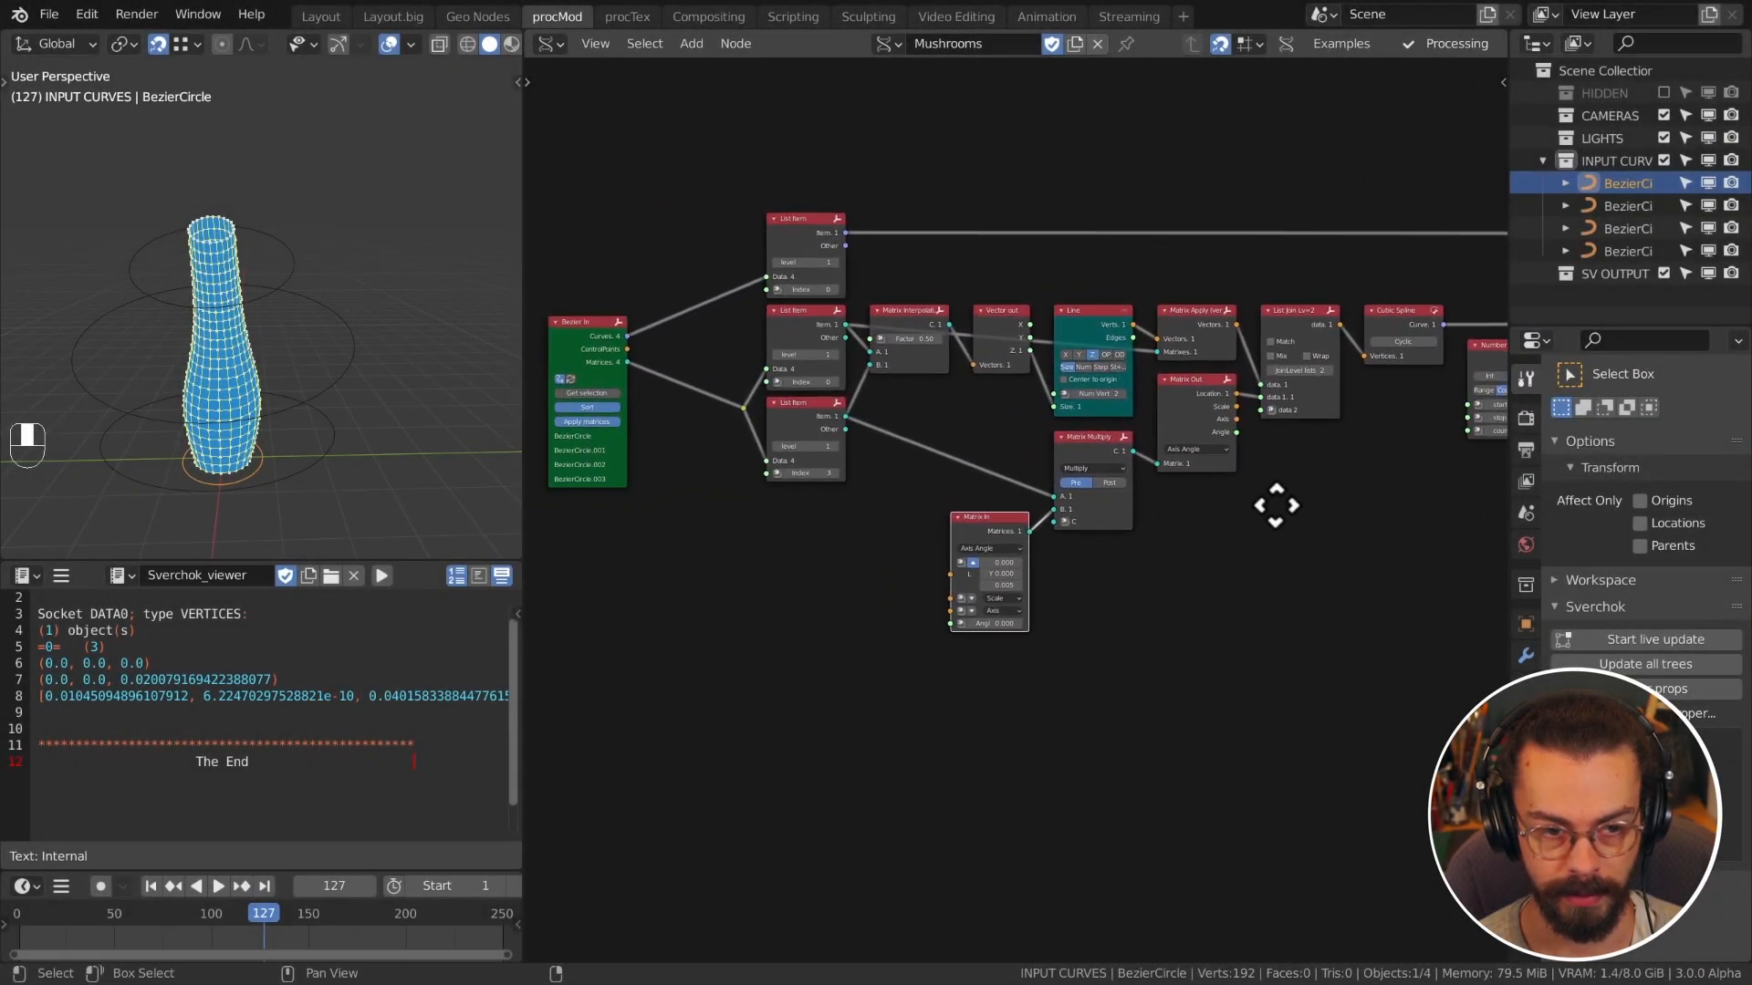
pyautogui.scroll(-4, 1017, 497)
pyautogui.moveTo(696, 383); pyautogui.dragTo(668, 383)
pyautogui.scroll(-5, 1049, 474)
pyautogui.moveTo(961, 393); pyautogui.dragTo(720, 423, button='middle')
pyautogui.moveTo(575, 293); pyautogui.dragTo(854, 573)
pyautogui.hotkey('ctrl', 'j')
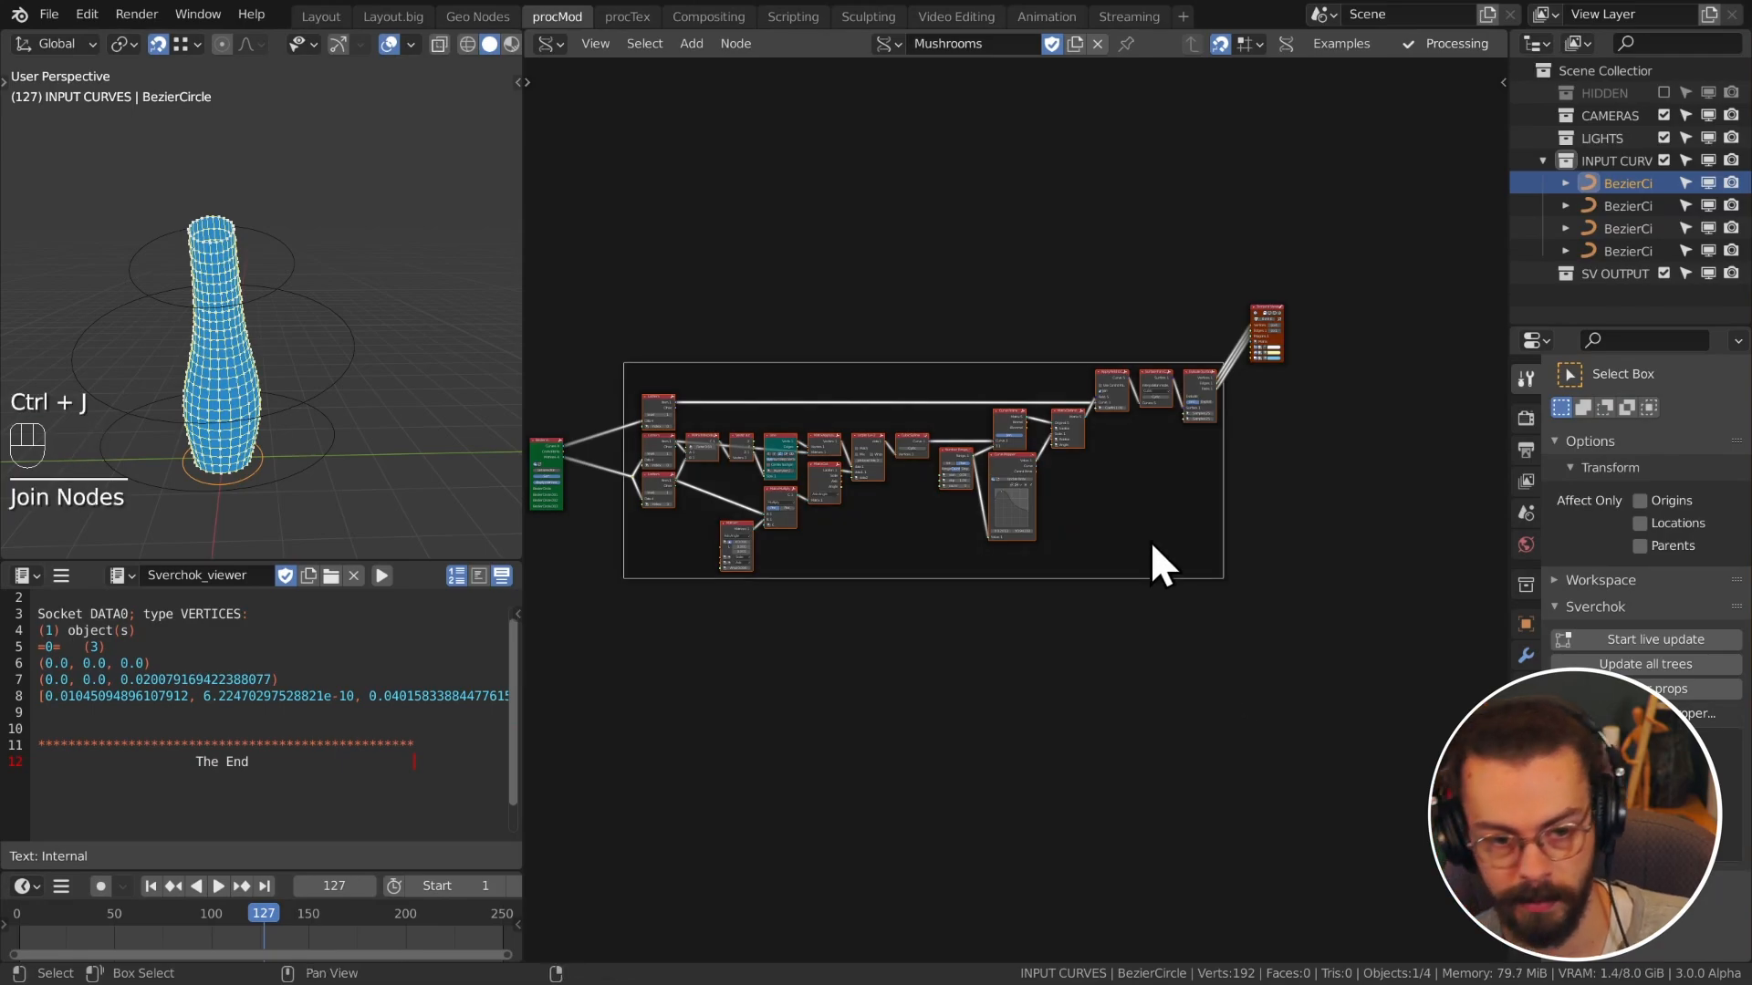
# Step: Label the new frame STEM and save the file as Mushrooms.blend
pyautogui.press('F1')
pyautogui.press('F2')
pyautogui.press('shift')
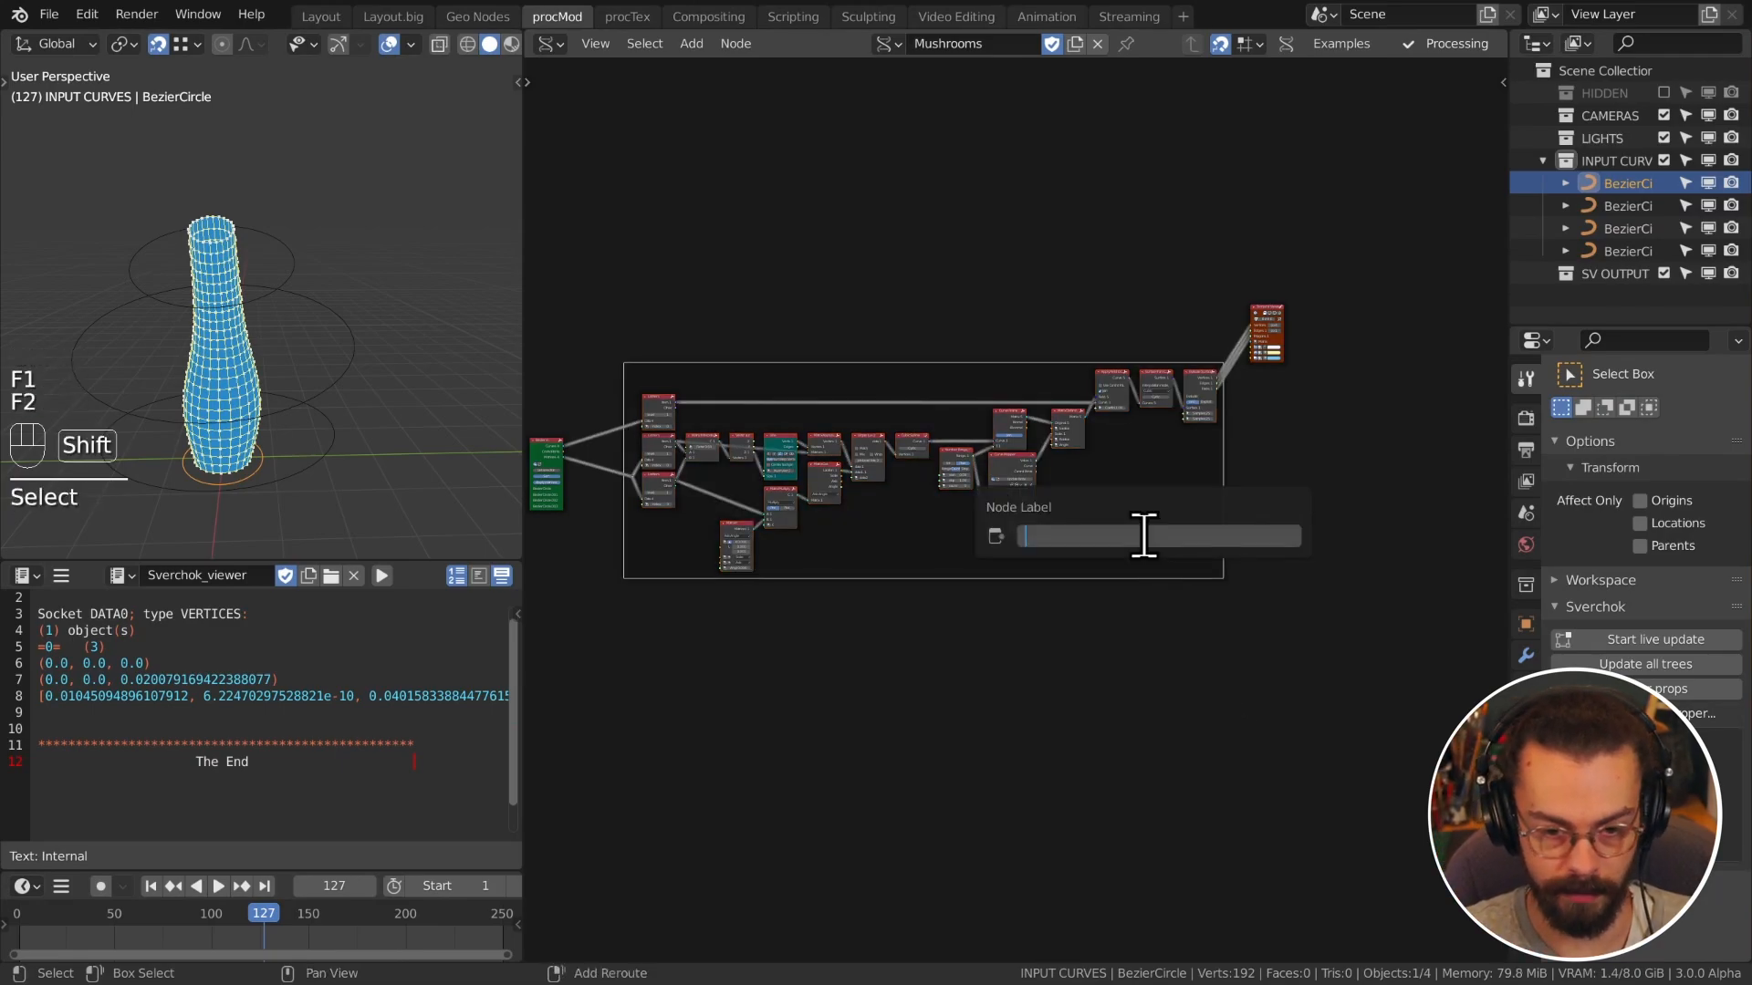
pyautogui.write('STEM')
pyautogui.press('Return')
pyautogui.hotkey('ctrl', 'shift', 's')
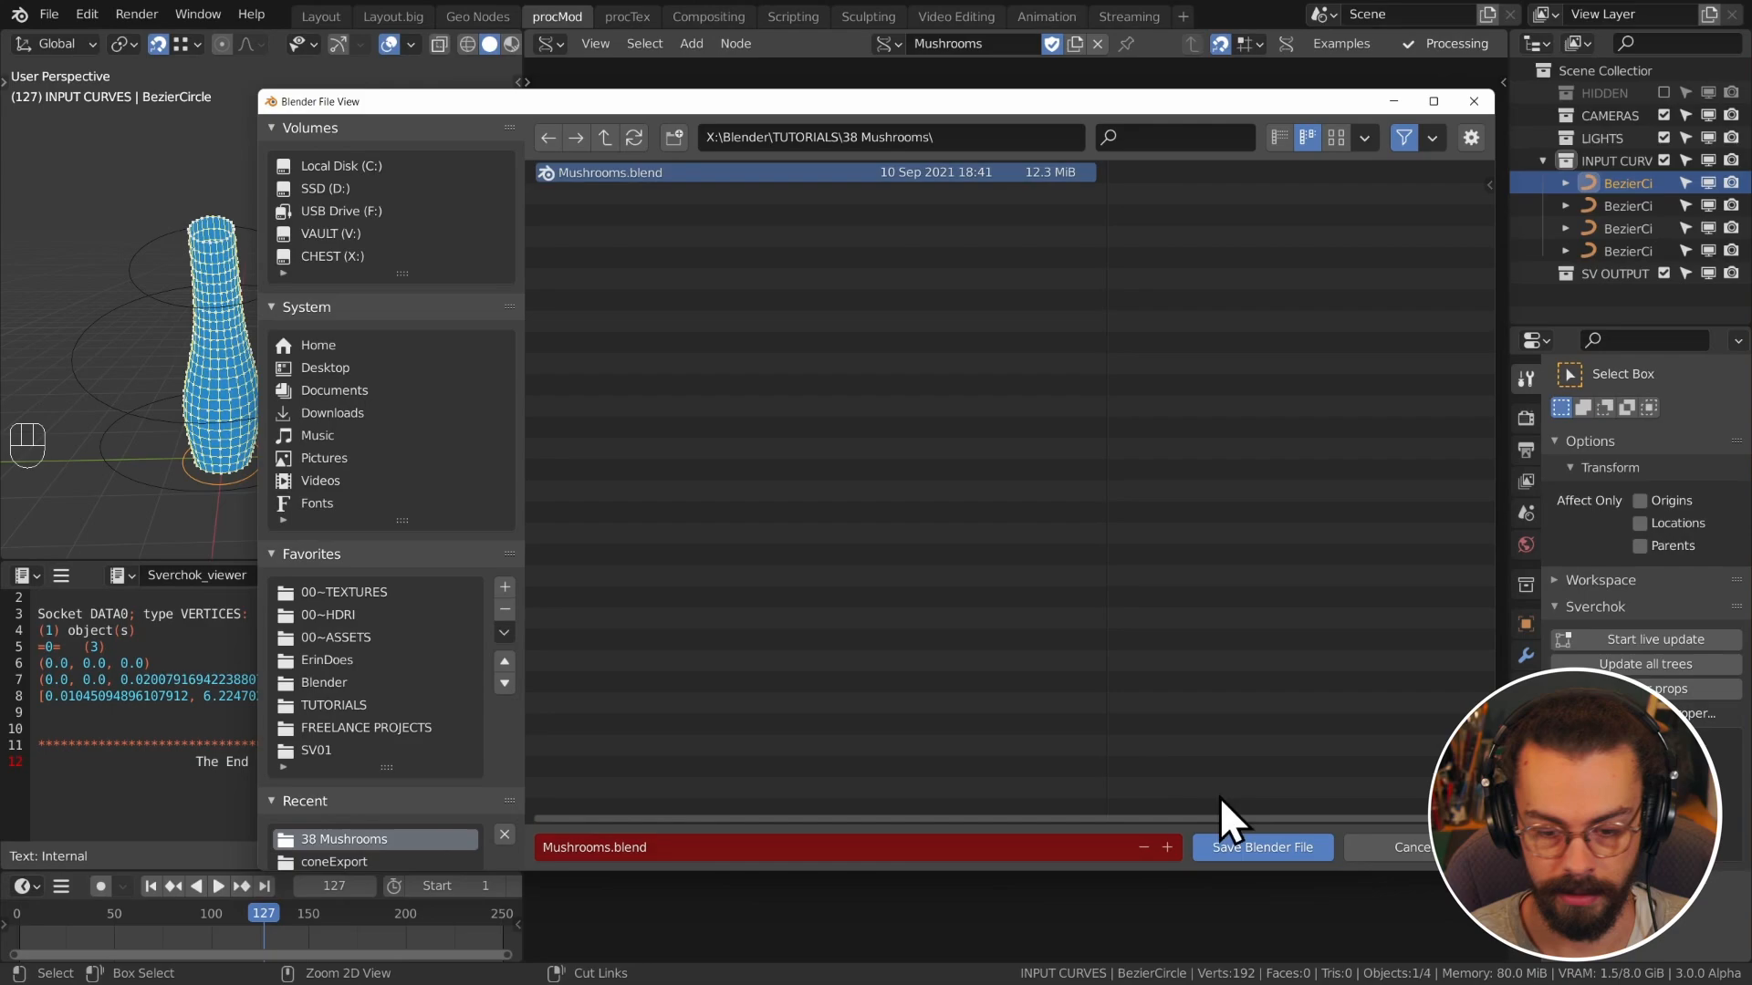
pyautogui.click(1254, 849)
# Step: Move the Temporal Viewer node farther away from the STEM frame
pyautogui.moveTo(1203, 604); pyautogui.dragTo(1163, 724, button='middle')
pyautogui.moveTo(1199, 584); pyautogui.dragTo(1361, 336)
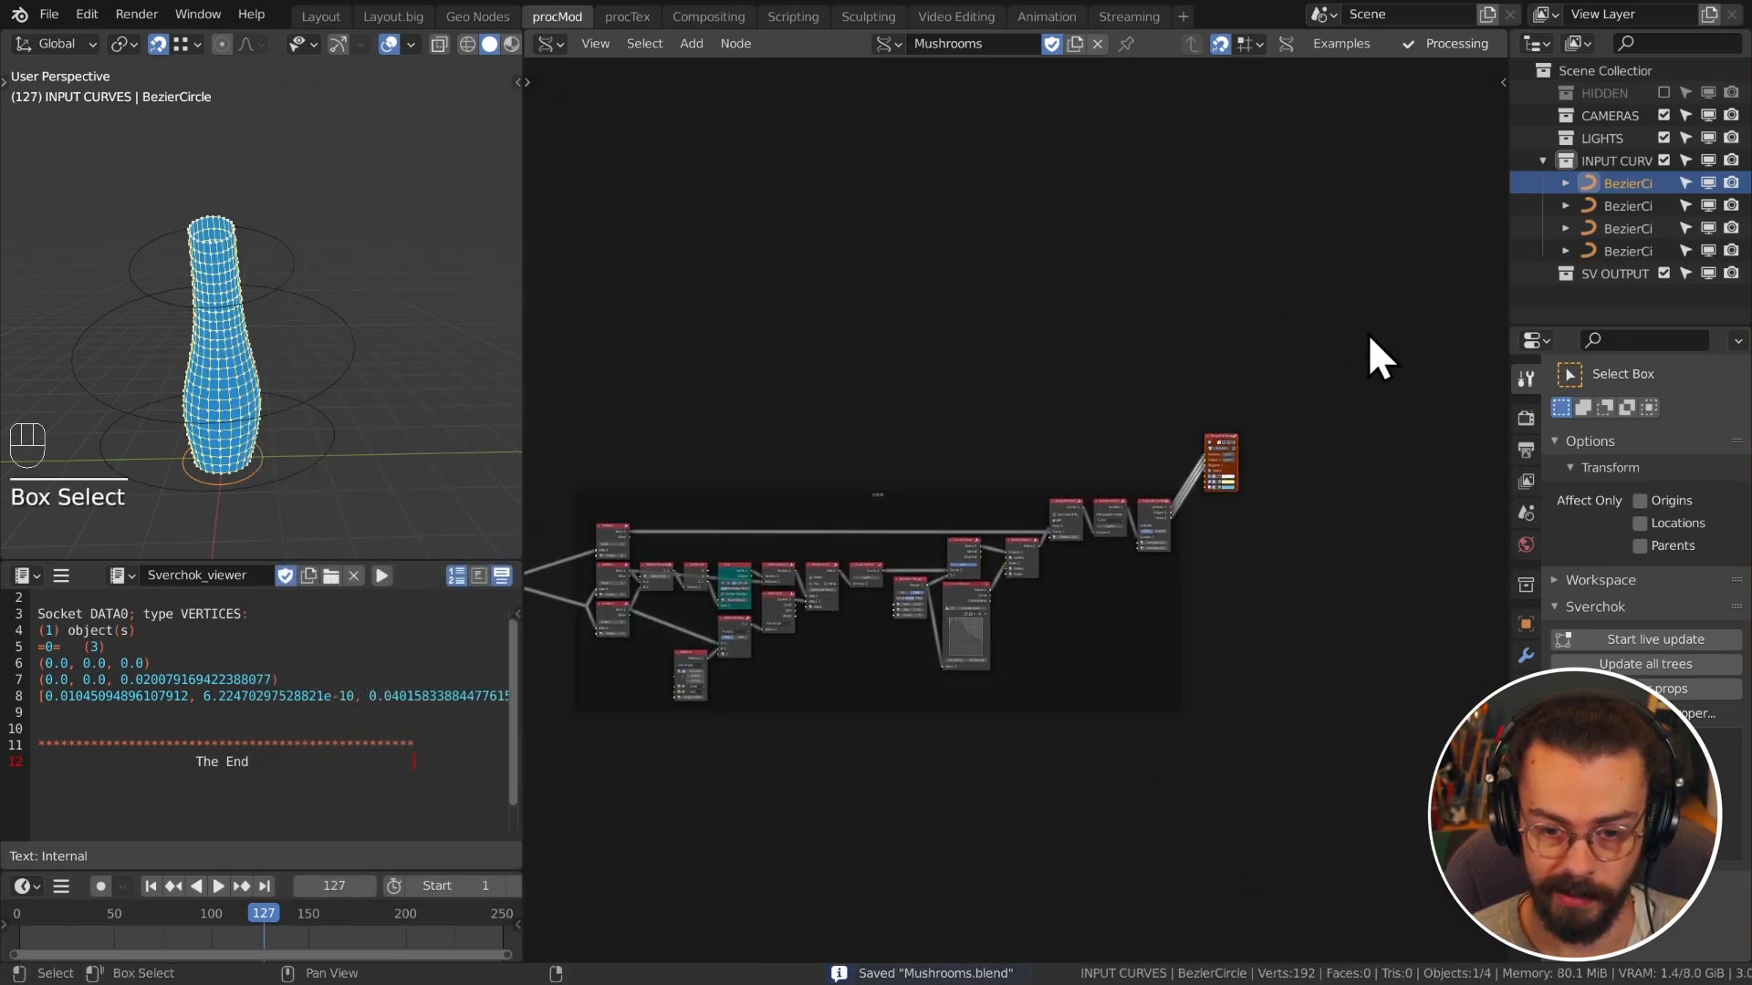
pyautogui.press('g')
pyautogui.click(1306, 363)
pyautogui.moveTo(806, 409); pyautogui.dragTo(1051, 407, button='middle')
pyautogui.scroll(4, 1052, 407)
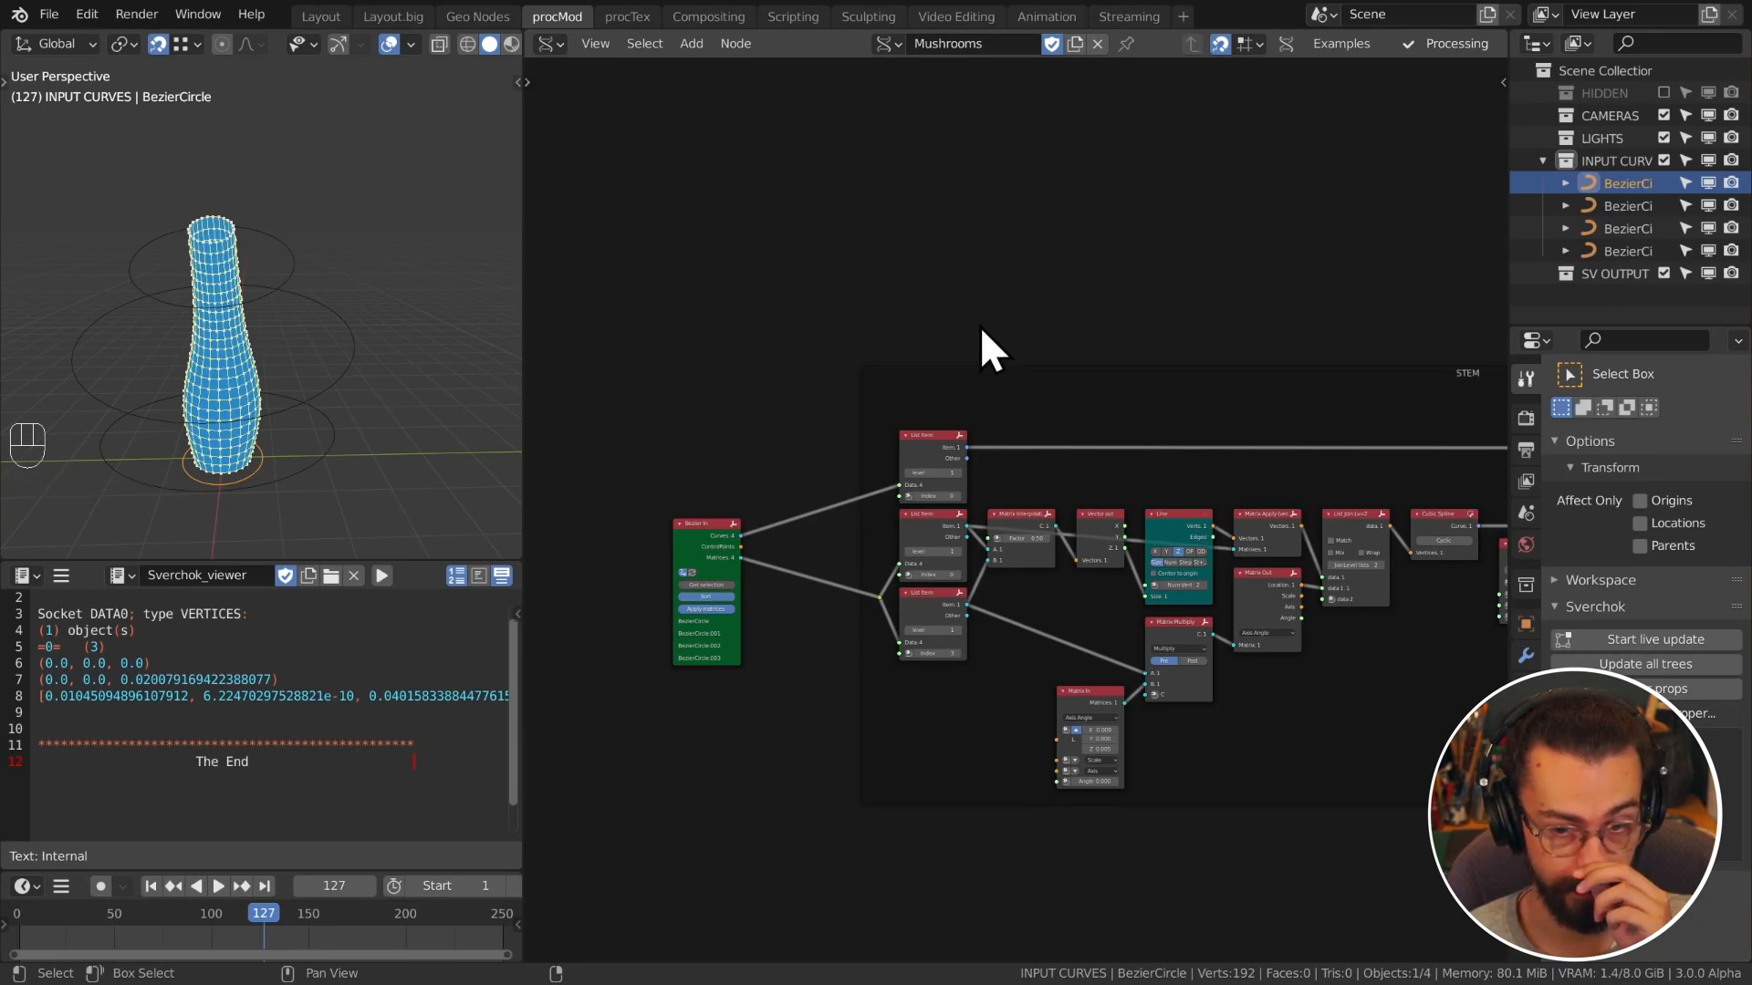
pyautogui.moveTo(979, 326); pyautogui.dragTo(648, 345, button='middle')
pyautogui.moveTo(492, 345); pyautogui.dragTo(208, 512, button='middle')
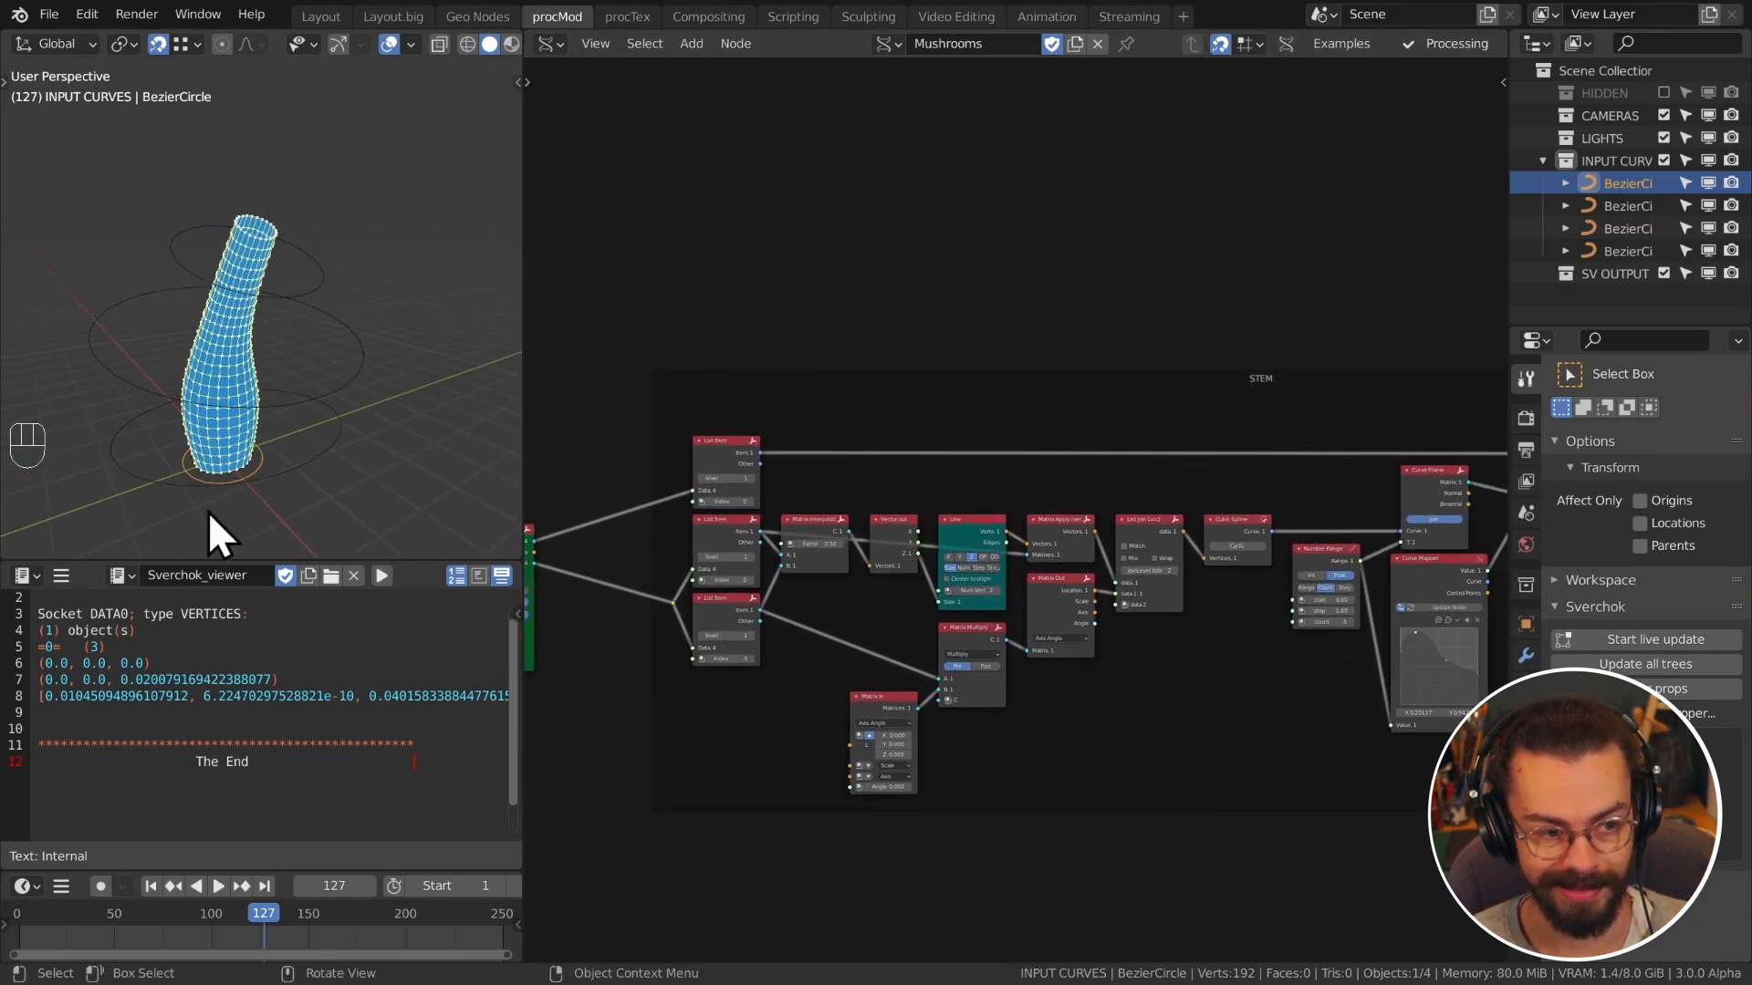
# Step: View the stem from the front and move the Bezier In node higher in the node tree
pyautogui.press('KP_1')
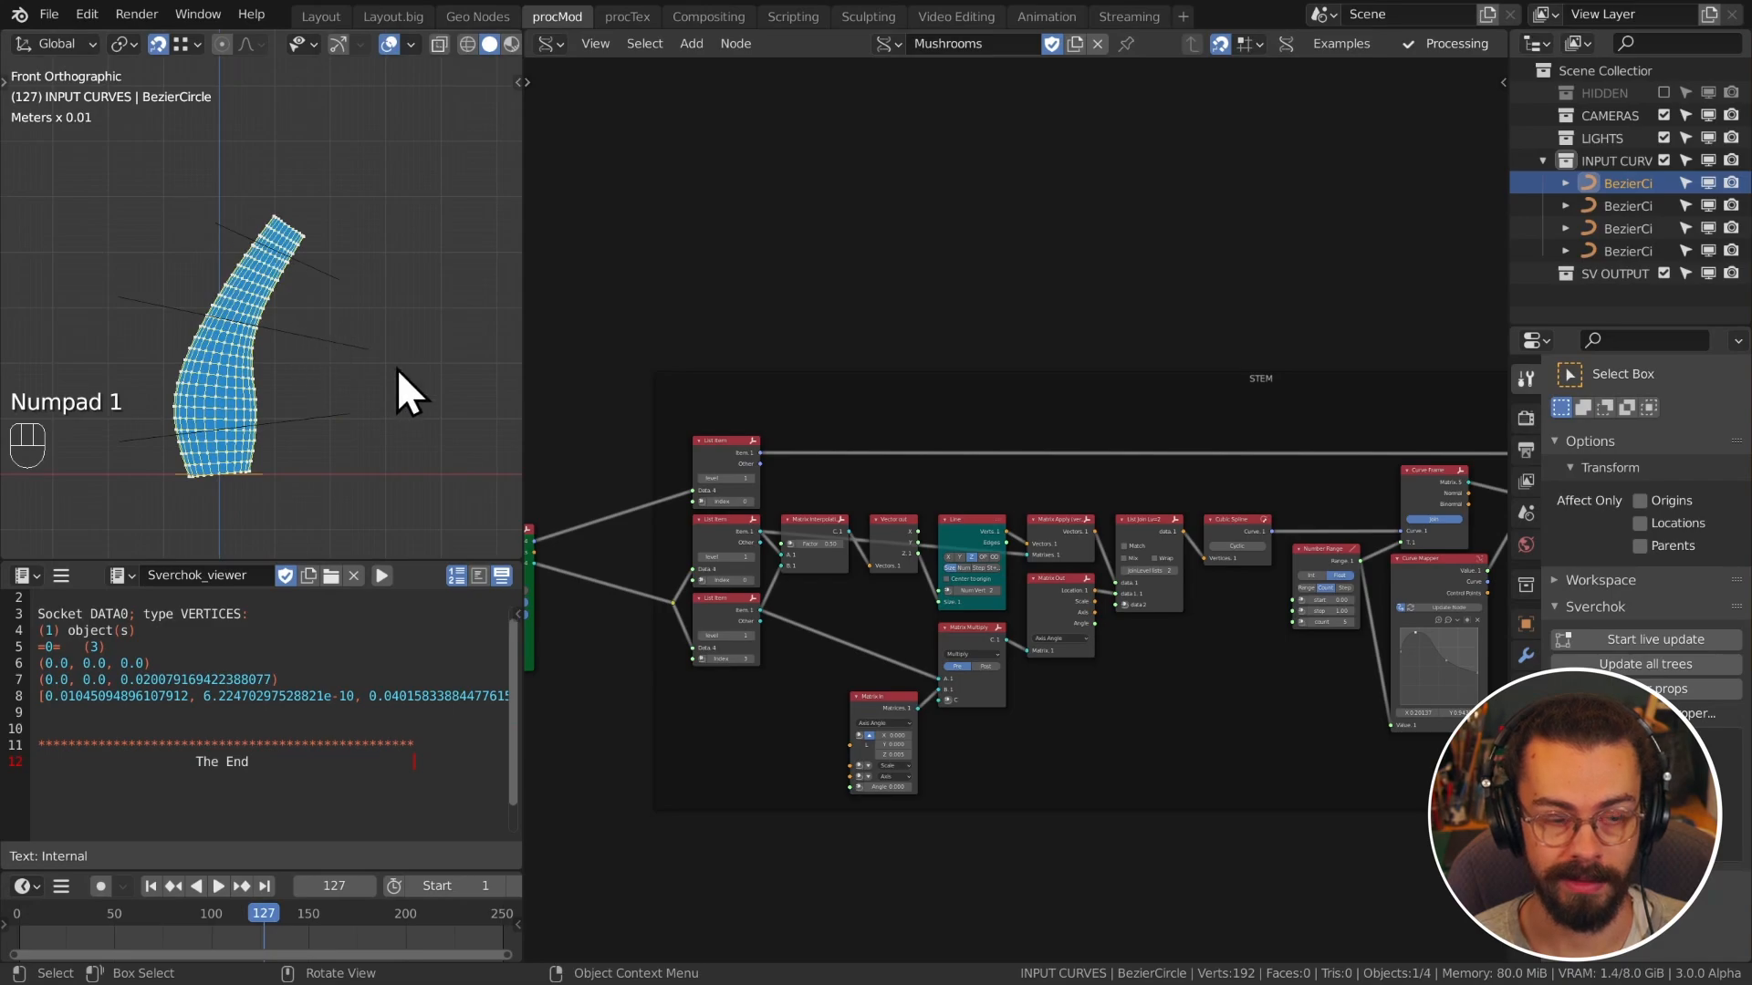
pyautogui.moveTo(917, 392); pyautogui.dragTo(1042, 387, button='middle')
pyautogui.scroll(2, 1042, 387)
pyautogui.moveTo(830, 389); pyautogui.dragTo(1018, 441, button='middle')
pyautogui.click(800, 641)
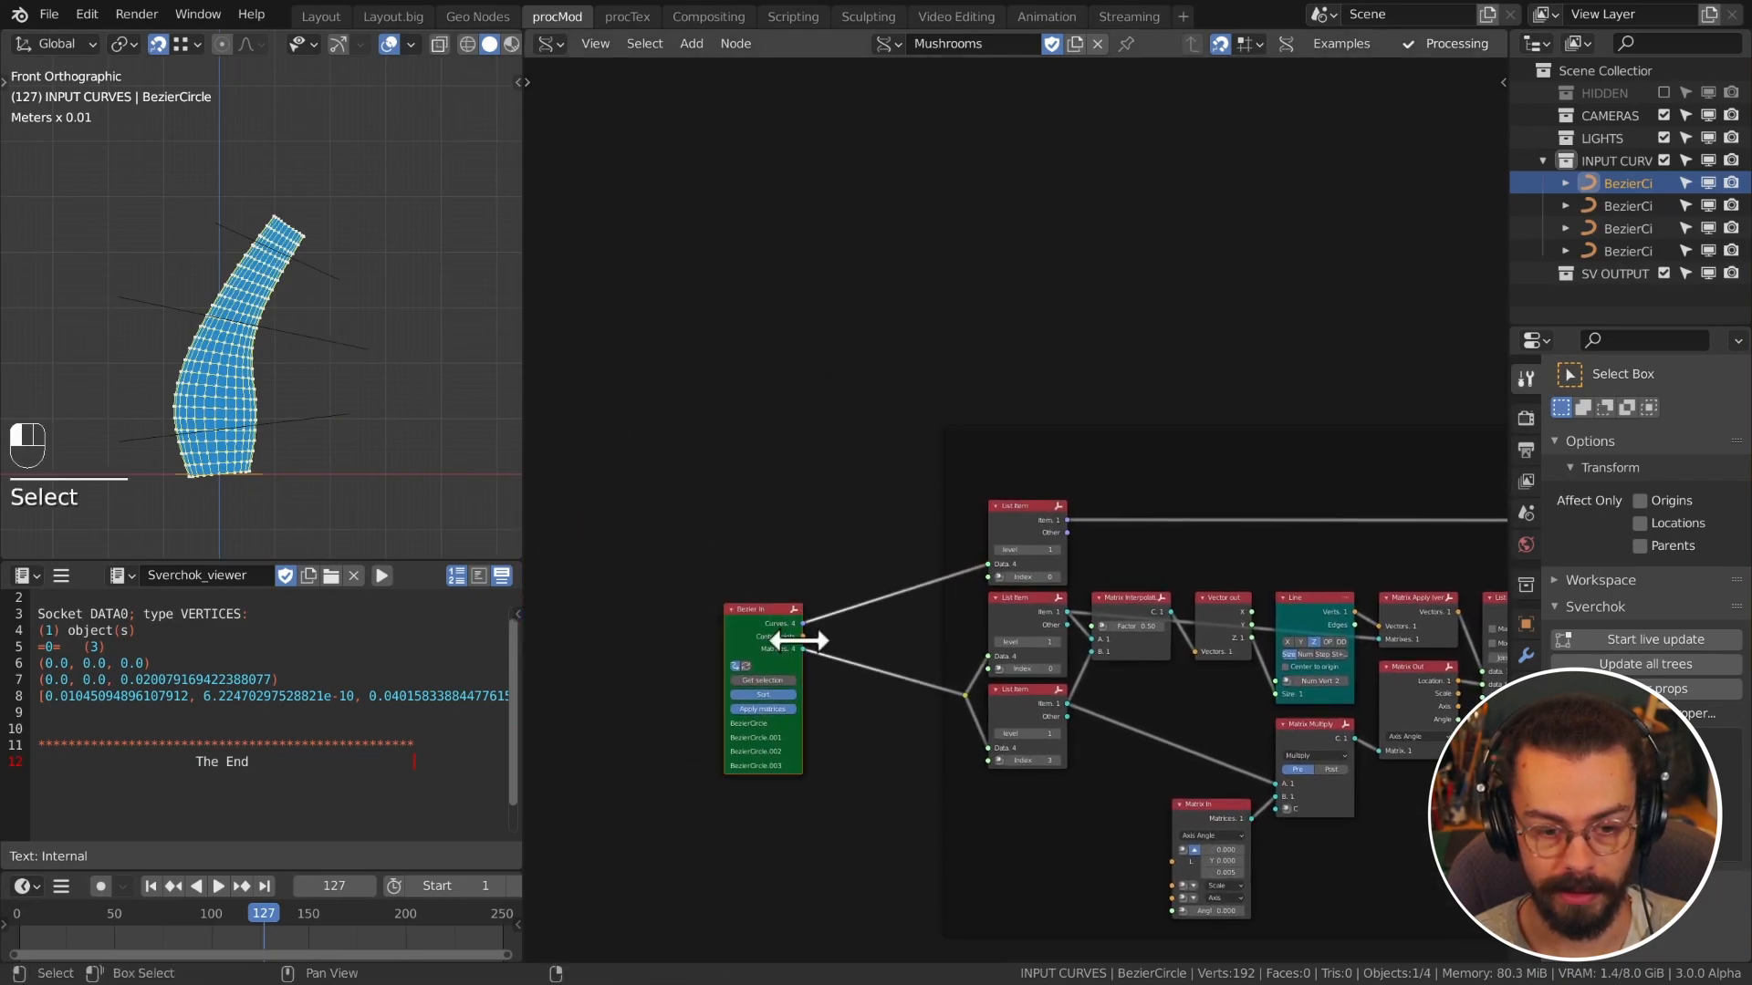
pyautogui.press('g')
pyautogui.click(801, 390)
# Step: Add a List Item node above the STEM frame and feed it the Curves output of Bezier In
pyautogui.moveTo(929, 271); pyautogui.dragTo(954, 479, button='middle')
pyautogui.scroll(5, 916, 465)
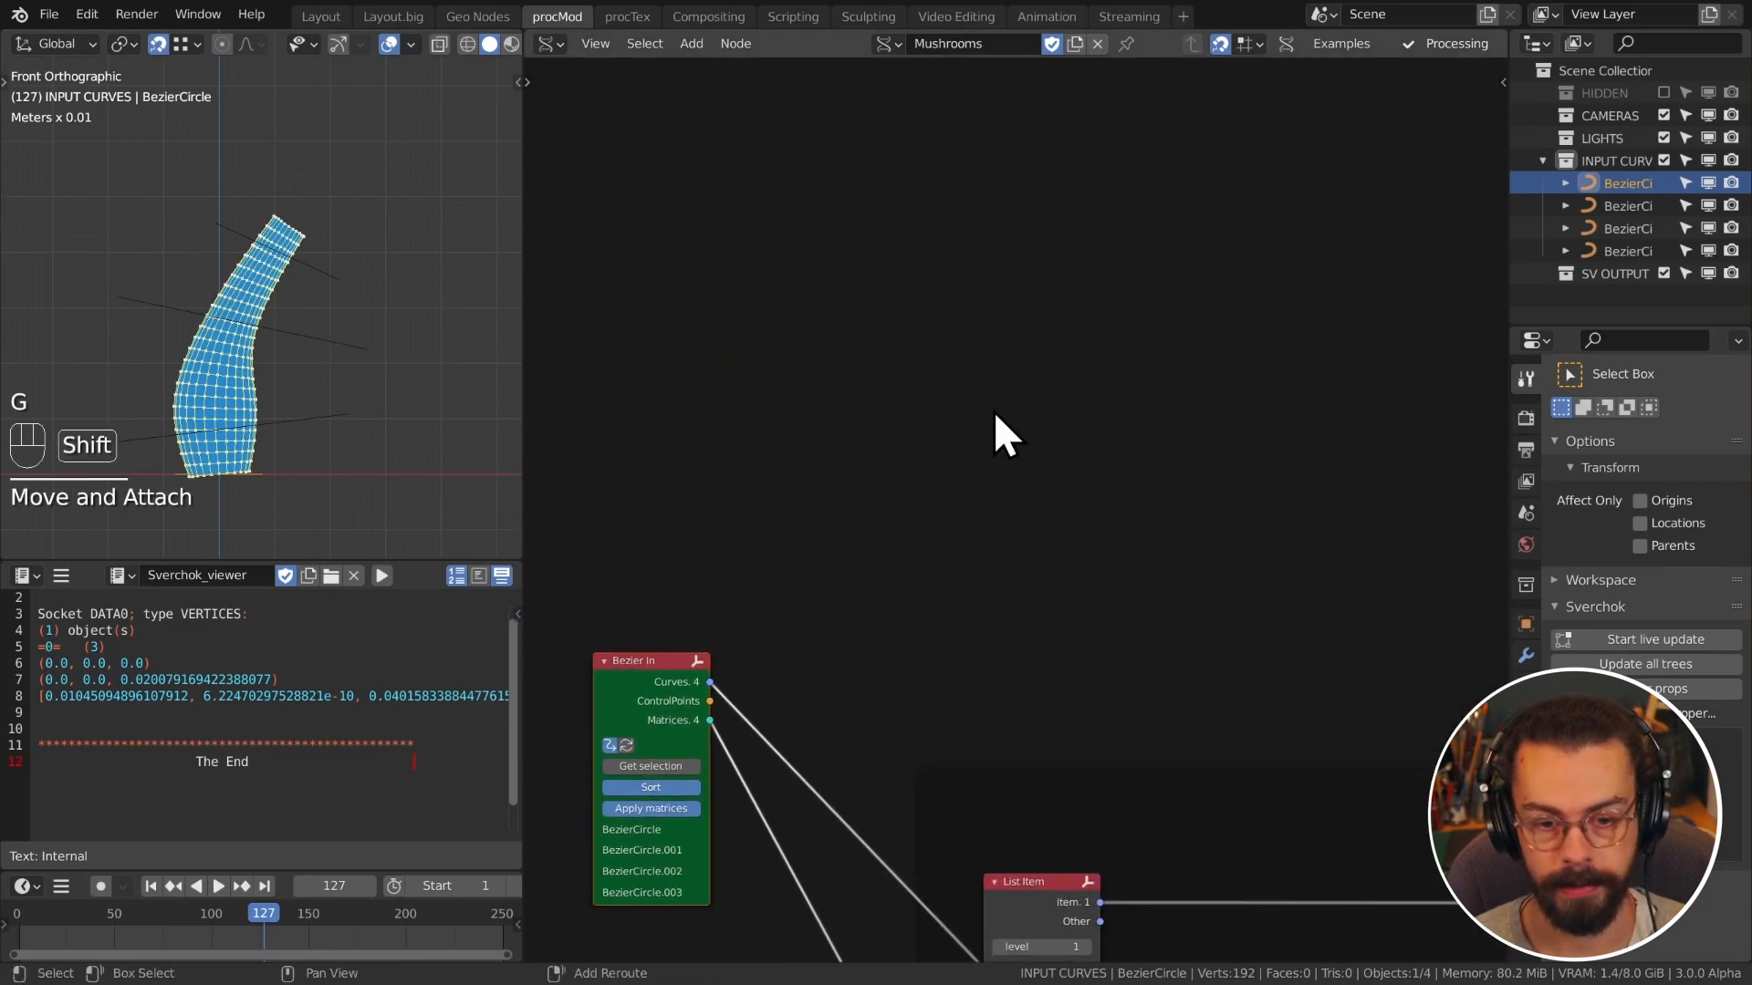
pyautogui.hotkey('shift', 'a')
pyautogui.moveTo(945, 501)
pyautogui.moveTo(1104, 520)
pyautogui.click(1305, 634)
pyautogui.click(920, 387)
pyautogui.moveTo(710, 682); pyautogui.dragTo(915, 475)
# Step: Add an Evaluate Curve node fed by the new List Item and preview it in the Temporal Viewer
pyautogui.scroll(-3, 912, 410)
pyautogui.press('q')
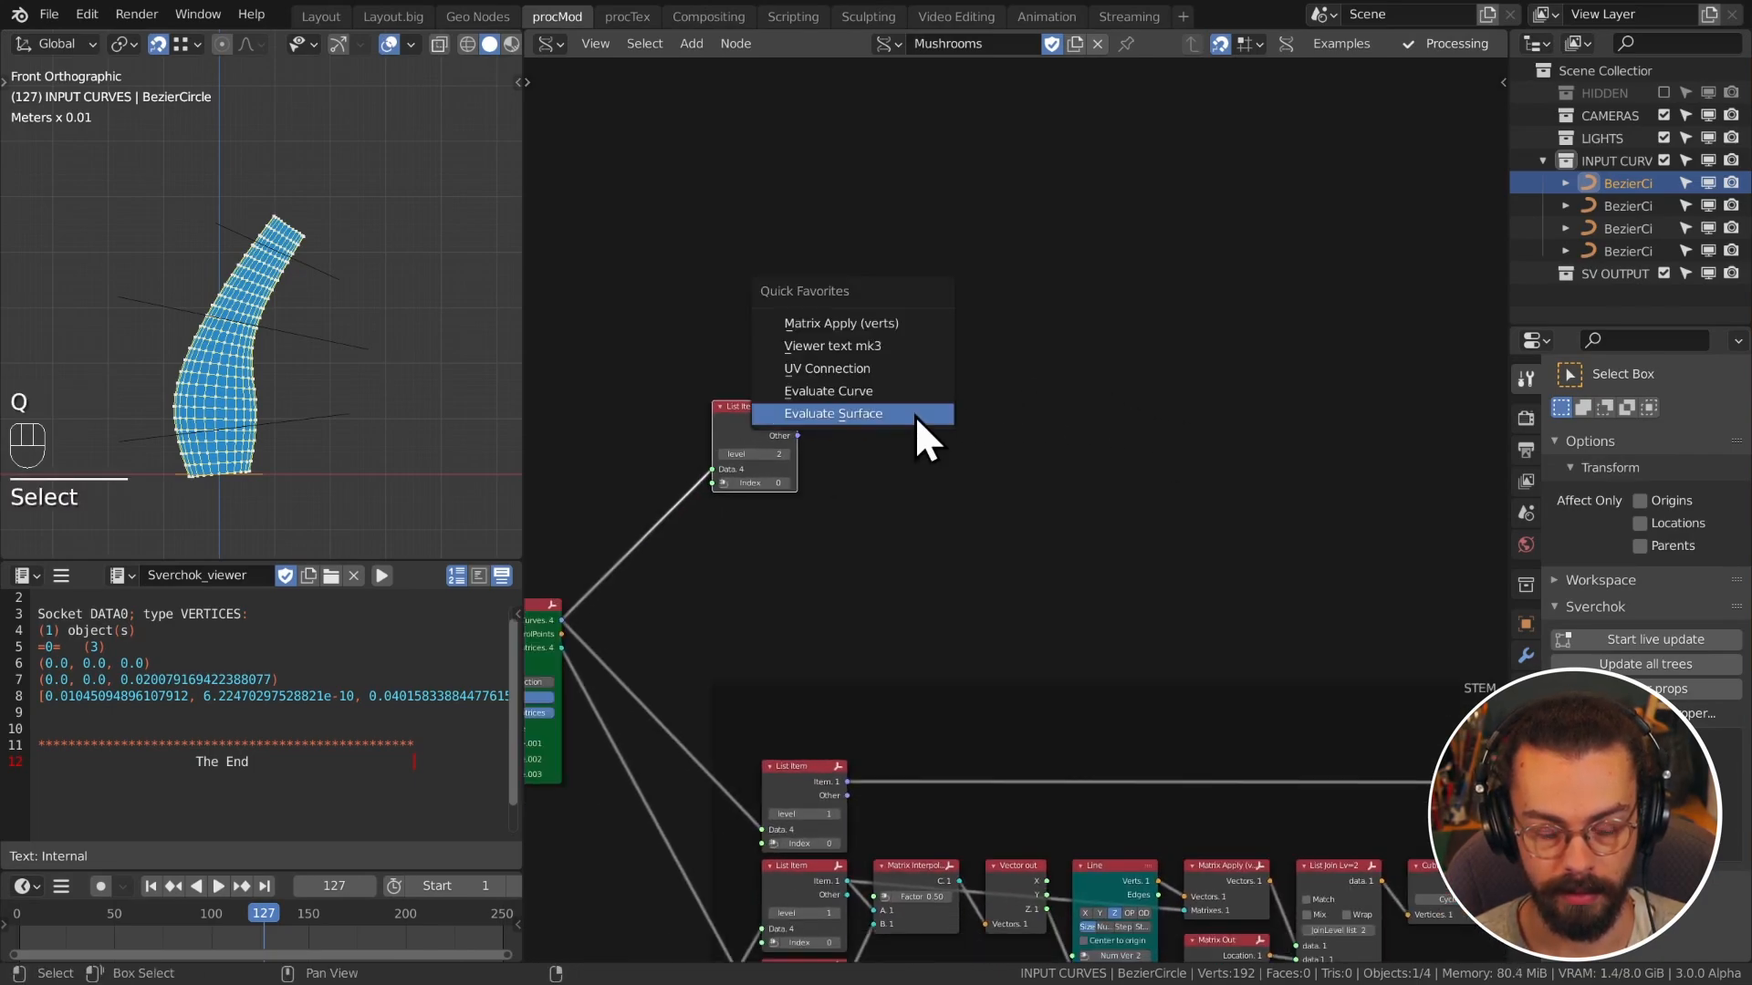
pyautogui.click(895, 393)
pyautogui.click(895, 394)
pyautogui.moveTo(796, 420); pyautogui.dragTo(874, 486)
pyautogui.keyDown('ctrl'); pyautogui.keyDown('shift'); pyautogui.click(908, 429); pyautogui.keyUp('shift'); pyautogui.keyUp('ctrl')
pyautogui.scroll(3, 974, 457)
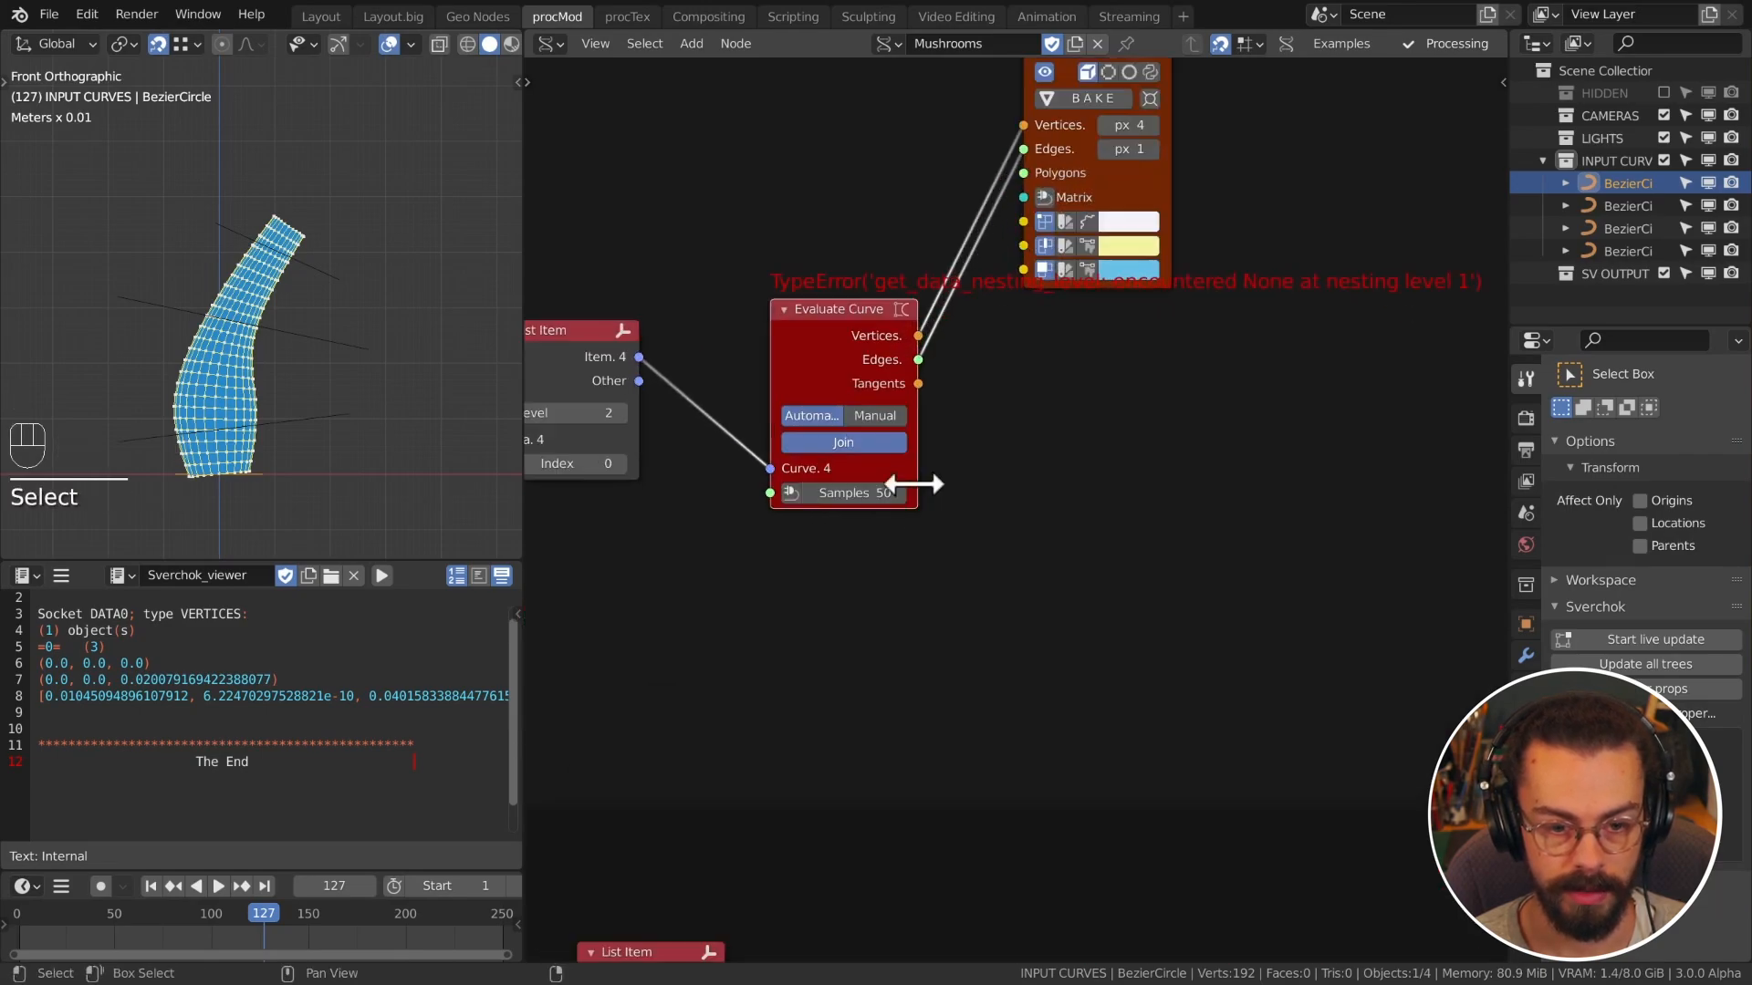
# Step: Set the new List Item to level 1 and index 3 to pick out the top circle
pyautogui.moveTo(708, 467); pyautogui.dragTo(1052, 544, button='middle')
pyautogui.click(852, 491)
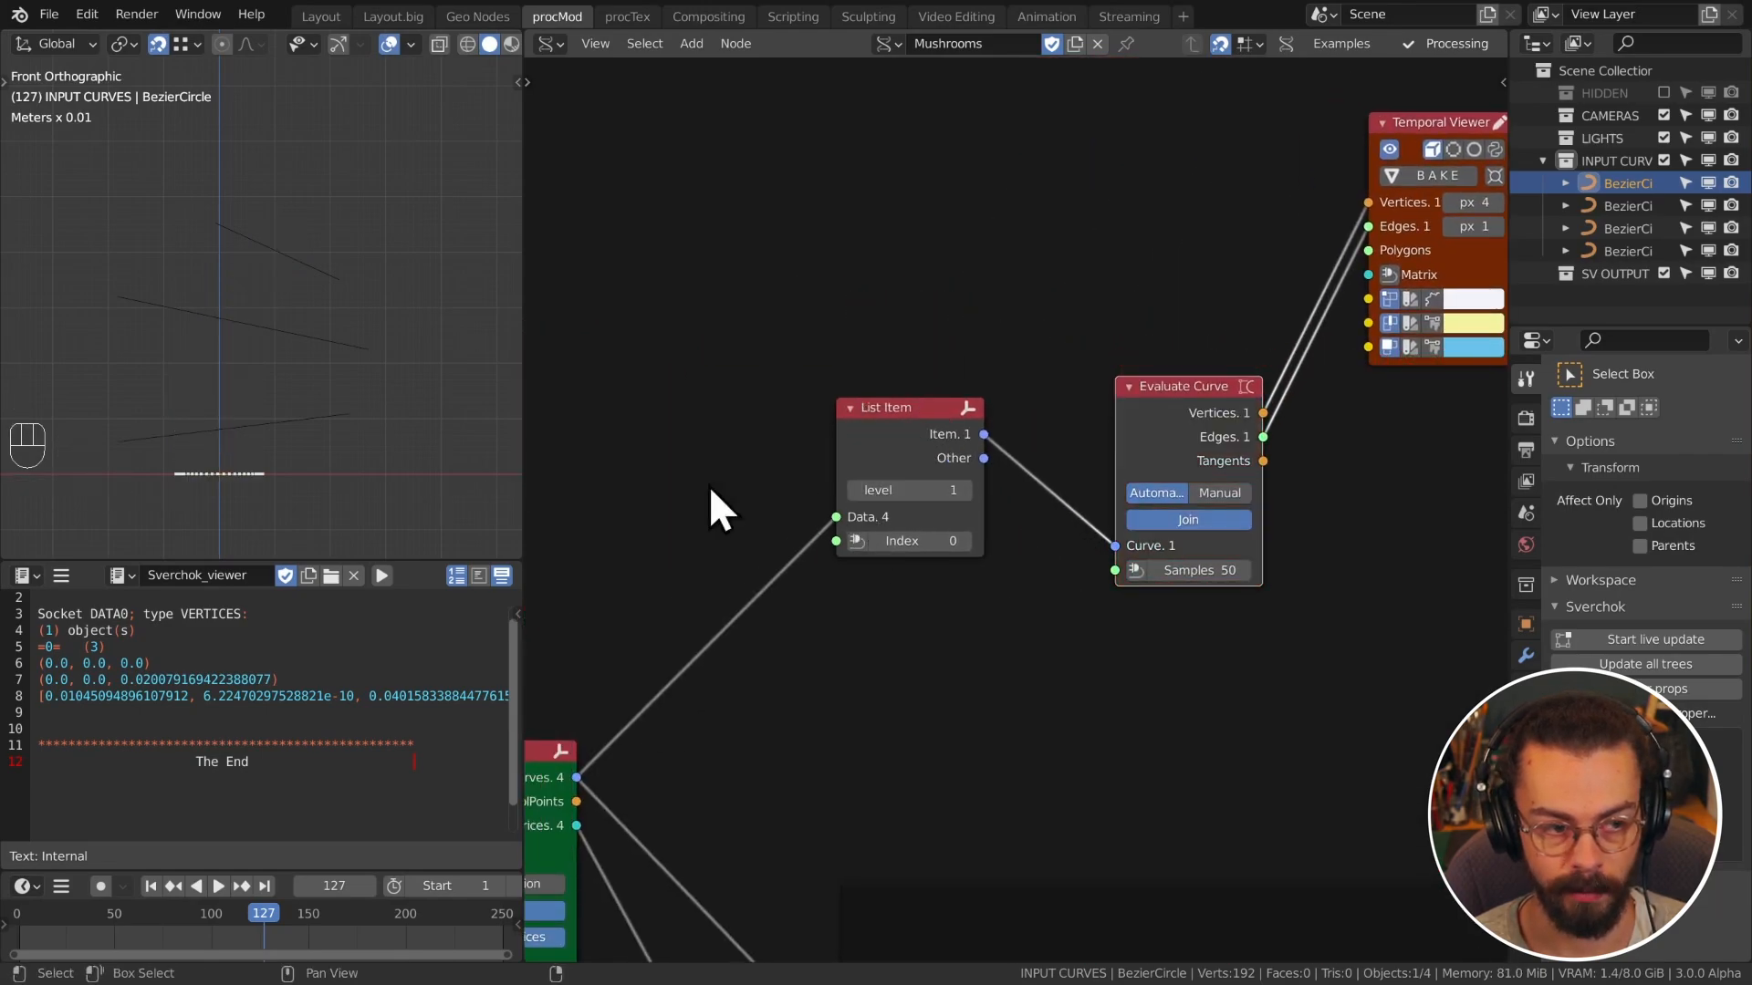
pyautogui.click(964, 541)
pyautogui.click(966, 540)
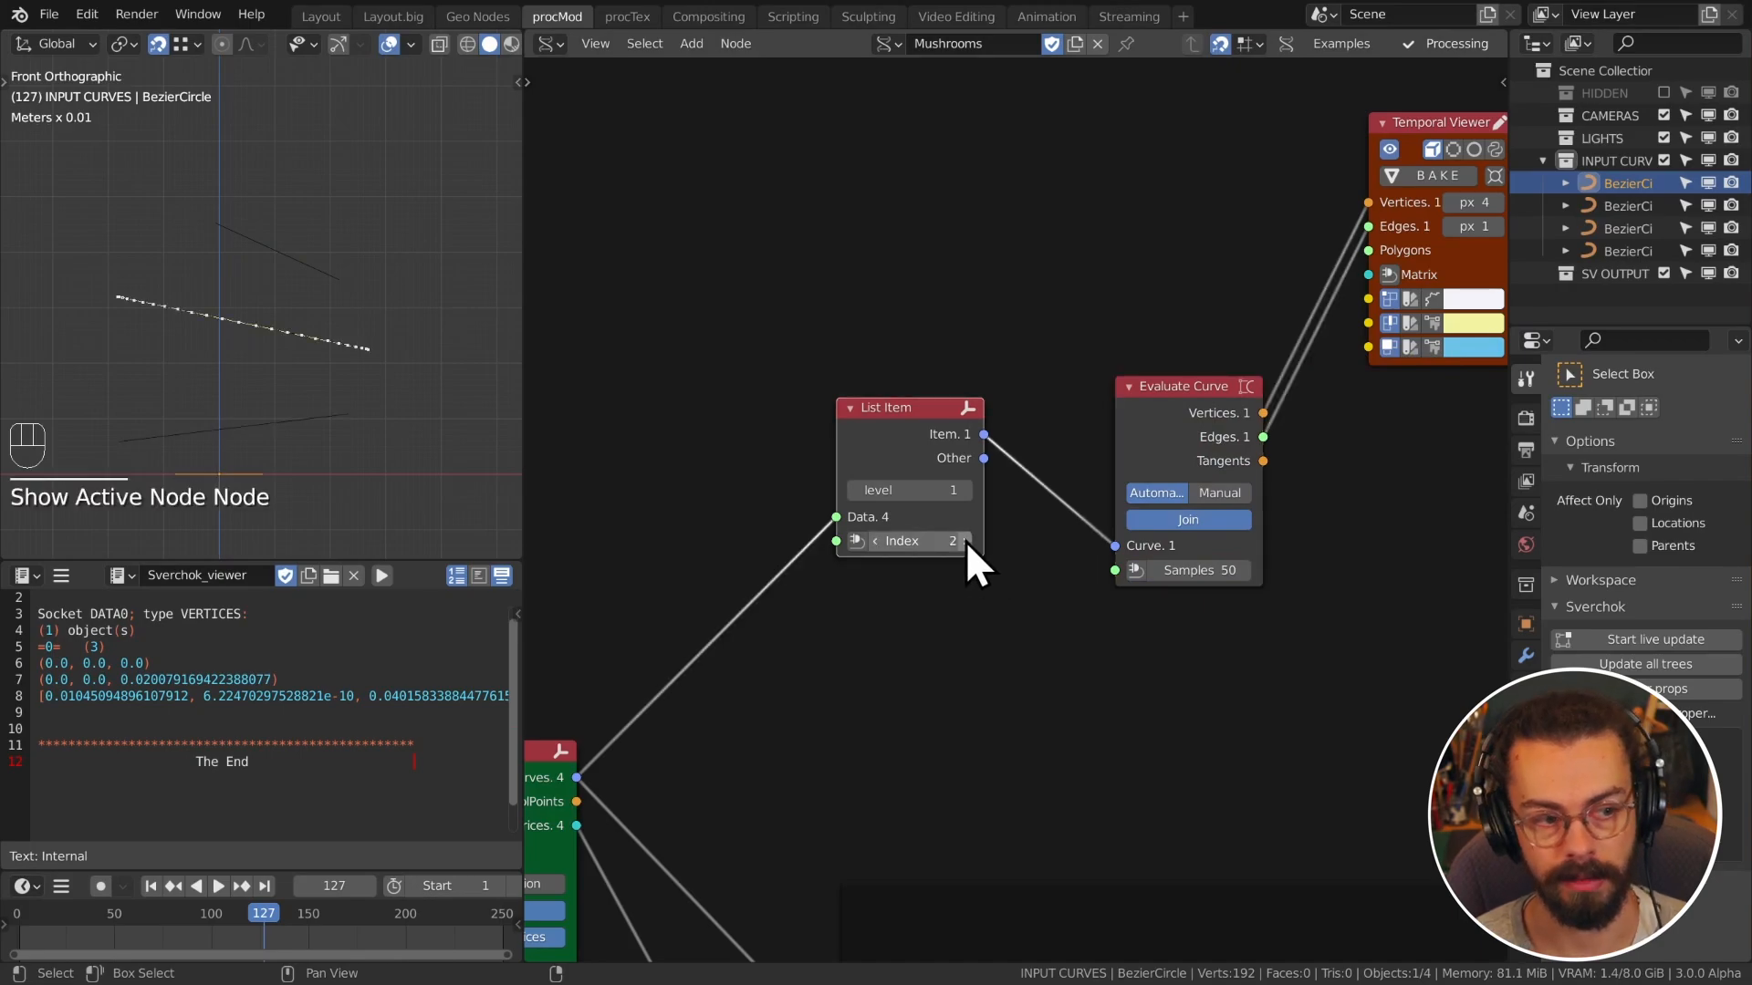
pyautogui.scroll(-4, 1083, 395)
pyautogui.moveTo(1083, 395); pyautogui.dragTo(945, 460, button='middle')
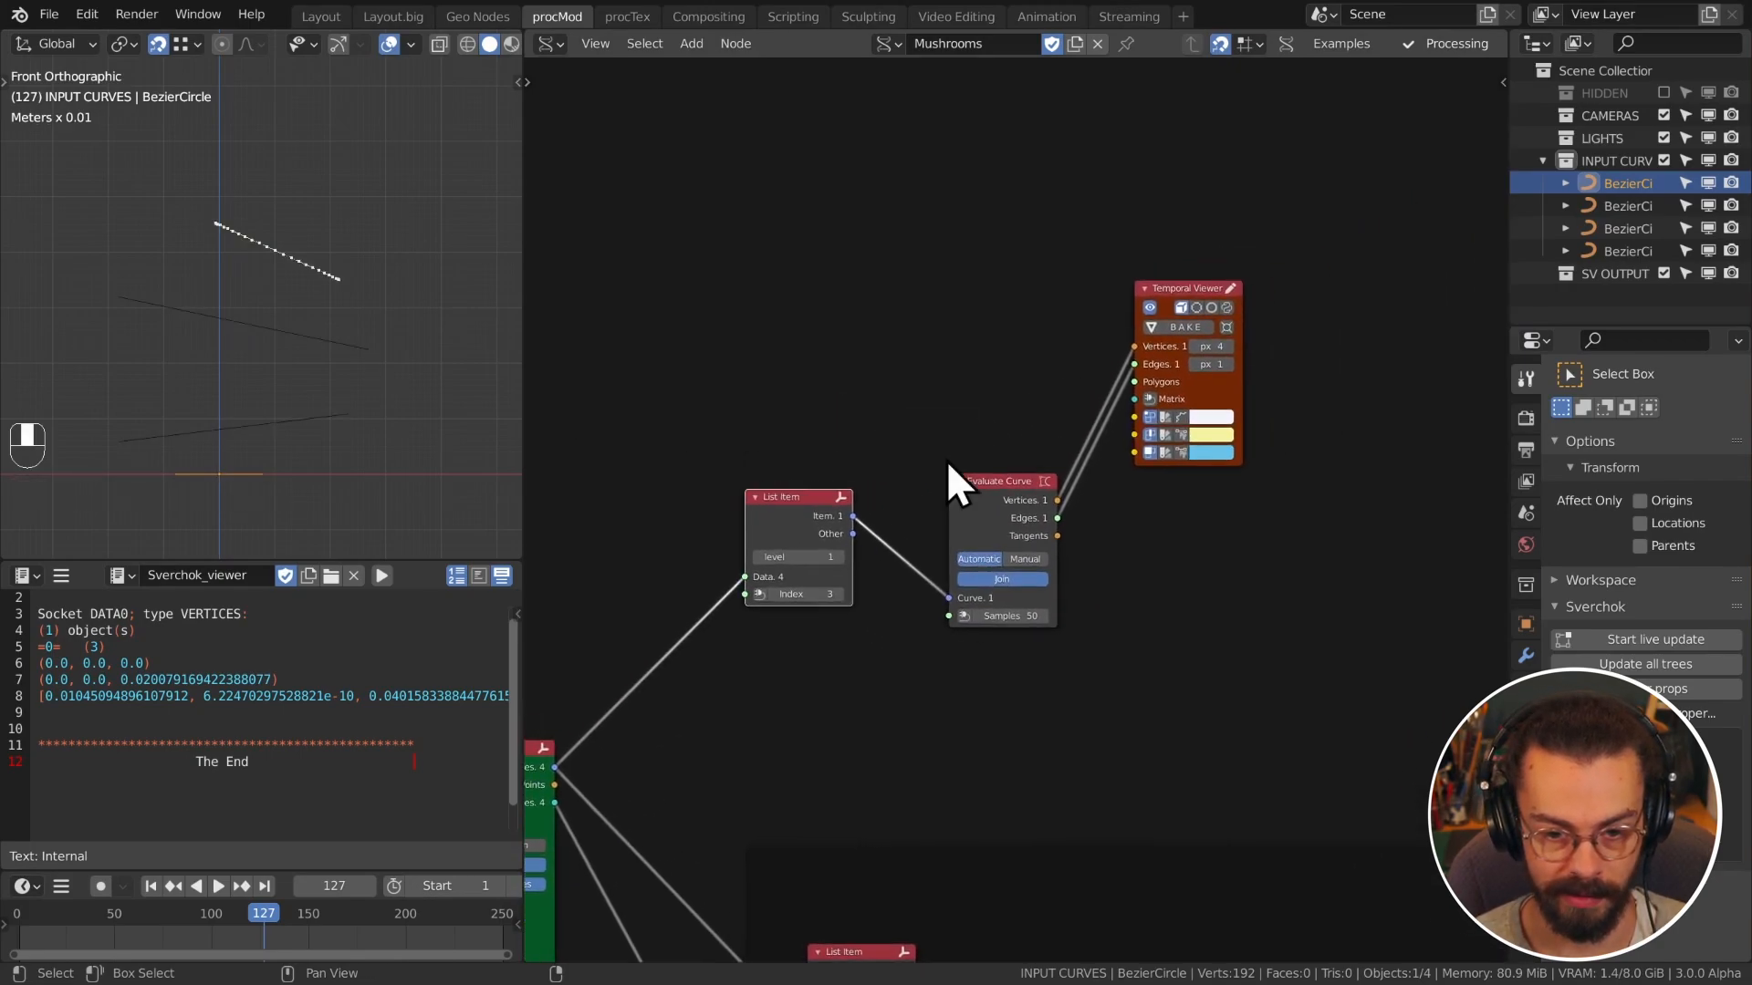
# Step: Move Evaluate Curve and the Temporal Viewer closer to the List Item and shift all three nodes farther above the STEM frame
pyautogui.moveTo(945, 460); pyautogui.dragTo(1269, 482)
pyautogui.press('g')
pyautogui.click(1212, 497)
pyautogui.moveTo(1215, 597); pyautogui.dragTo(737, 328)
pyautogui.press('g')
pyautogui.click(832, 142)
# Step: Duplicate the List Item below the original, feed it the Matrices output of Bezier In, and preview it in the Temporal Viewer
pyautogui.click(894, 319)
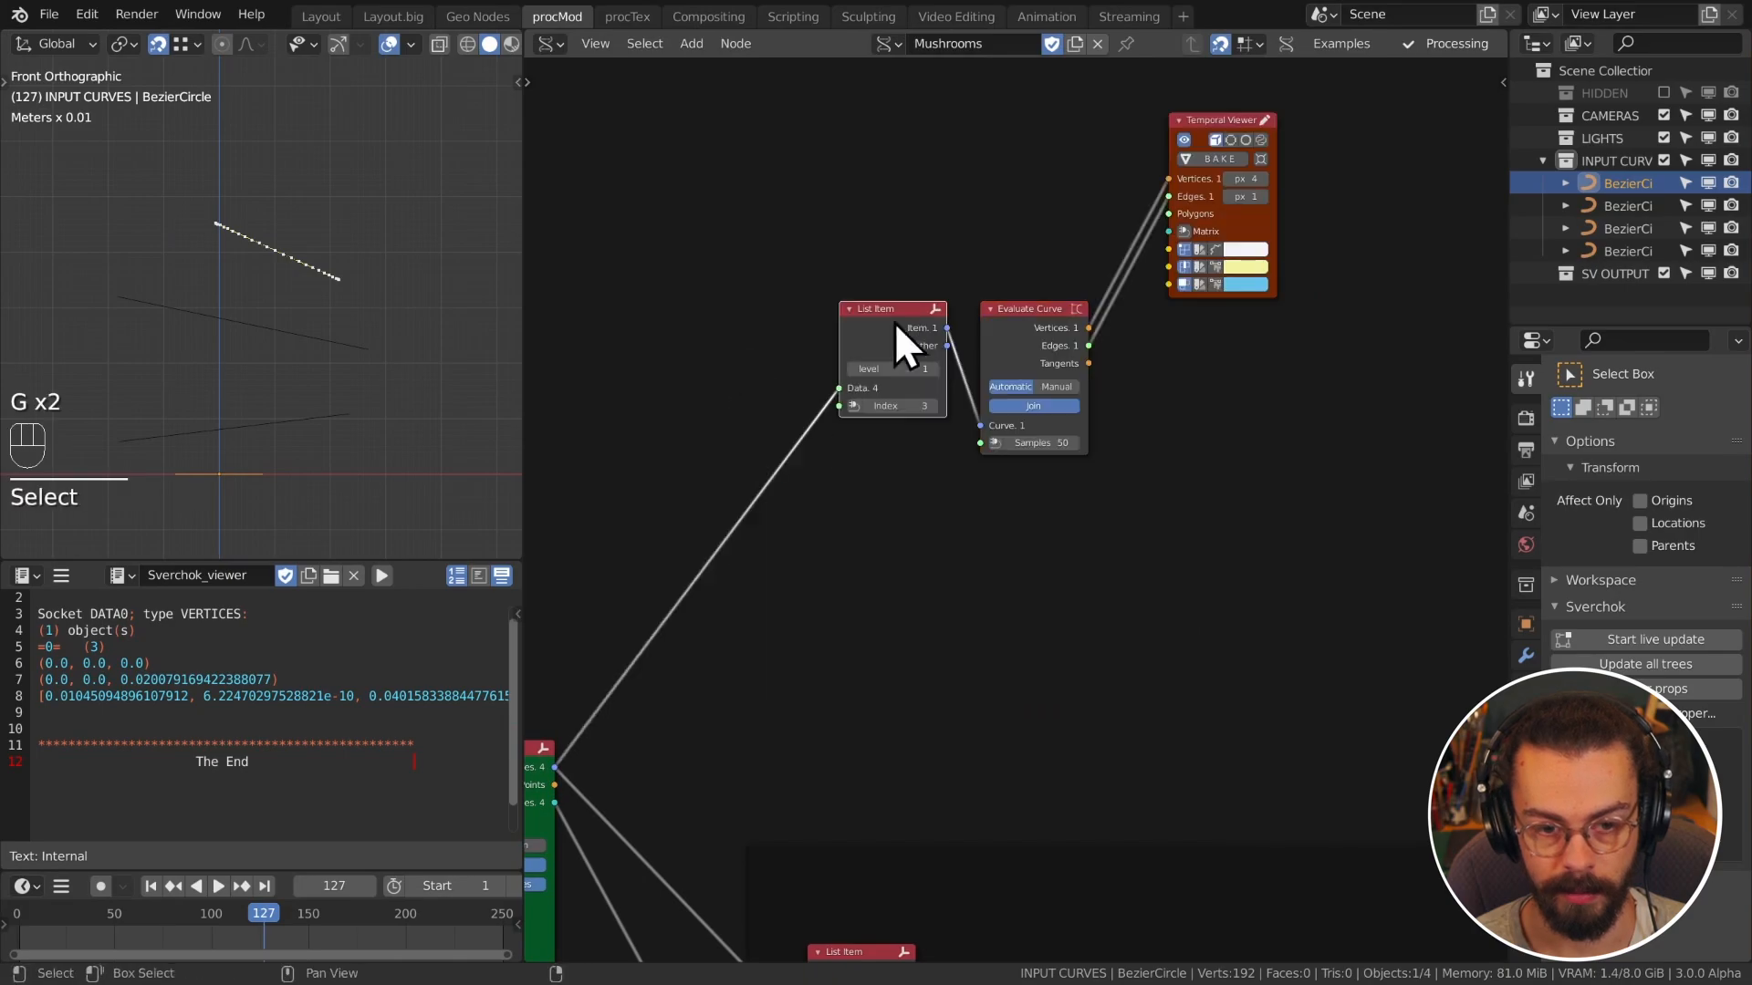
pyautogui.moveTo(894, 321); pyautogui.dragTo(952, 283, button='middle')
pyautogui.hotkey('shift', 'd')
pyautogui.click(951, 432)
pyautogui.moveTo(612, 729); pyautogui.dragTo(900, 511)
pyautogui.moveTo(1113, 479); pyautogui.dragTo(1011, 542, button='middle')
pyautogui.scroll(2, 1011, 542)
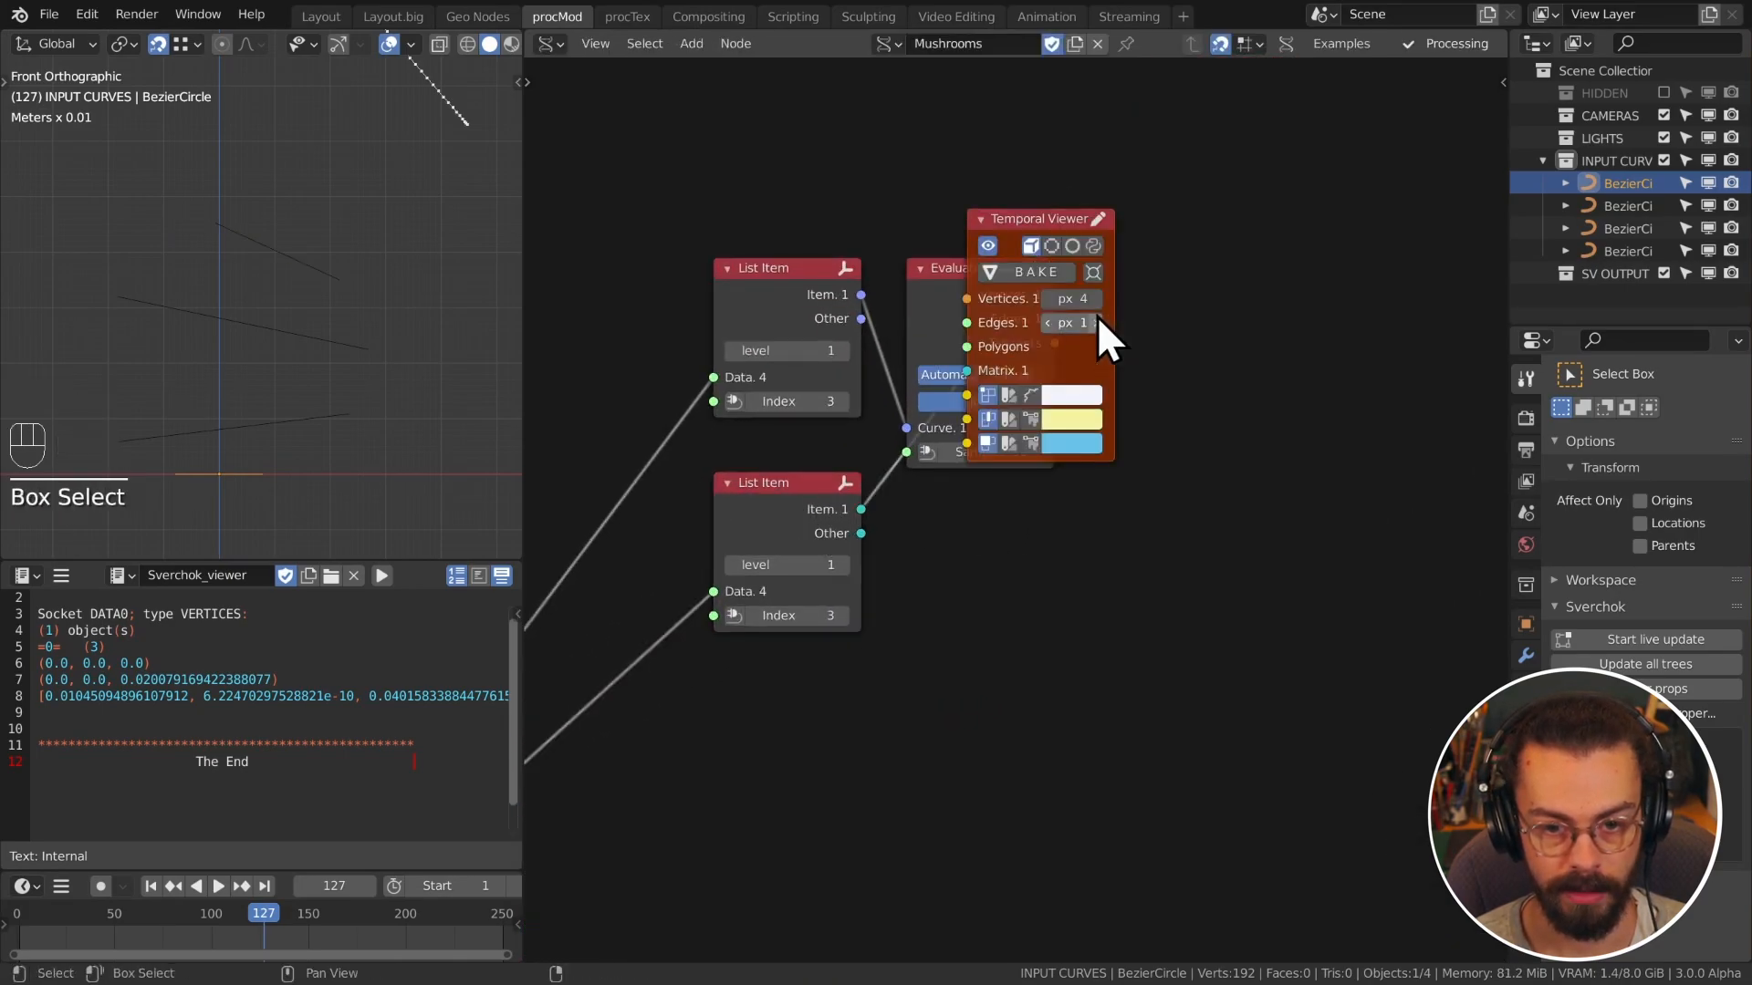
# Step: Move the Temporal Viewer clear of Evaluate Curve and cut the links between the two nodes
pyautogui.press('g')
pyautogui.click(1312, 503)
pyautogui.keyDown('ctrl'); pyautogui.moveTo(1146, 389); pyautogui.dragTo(1124, 484, button='right'); pyautogui.keyUp('ctrl')
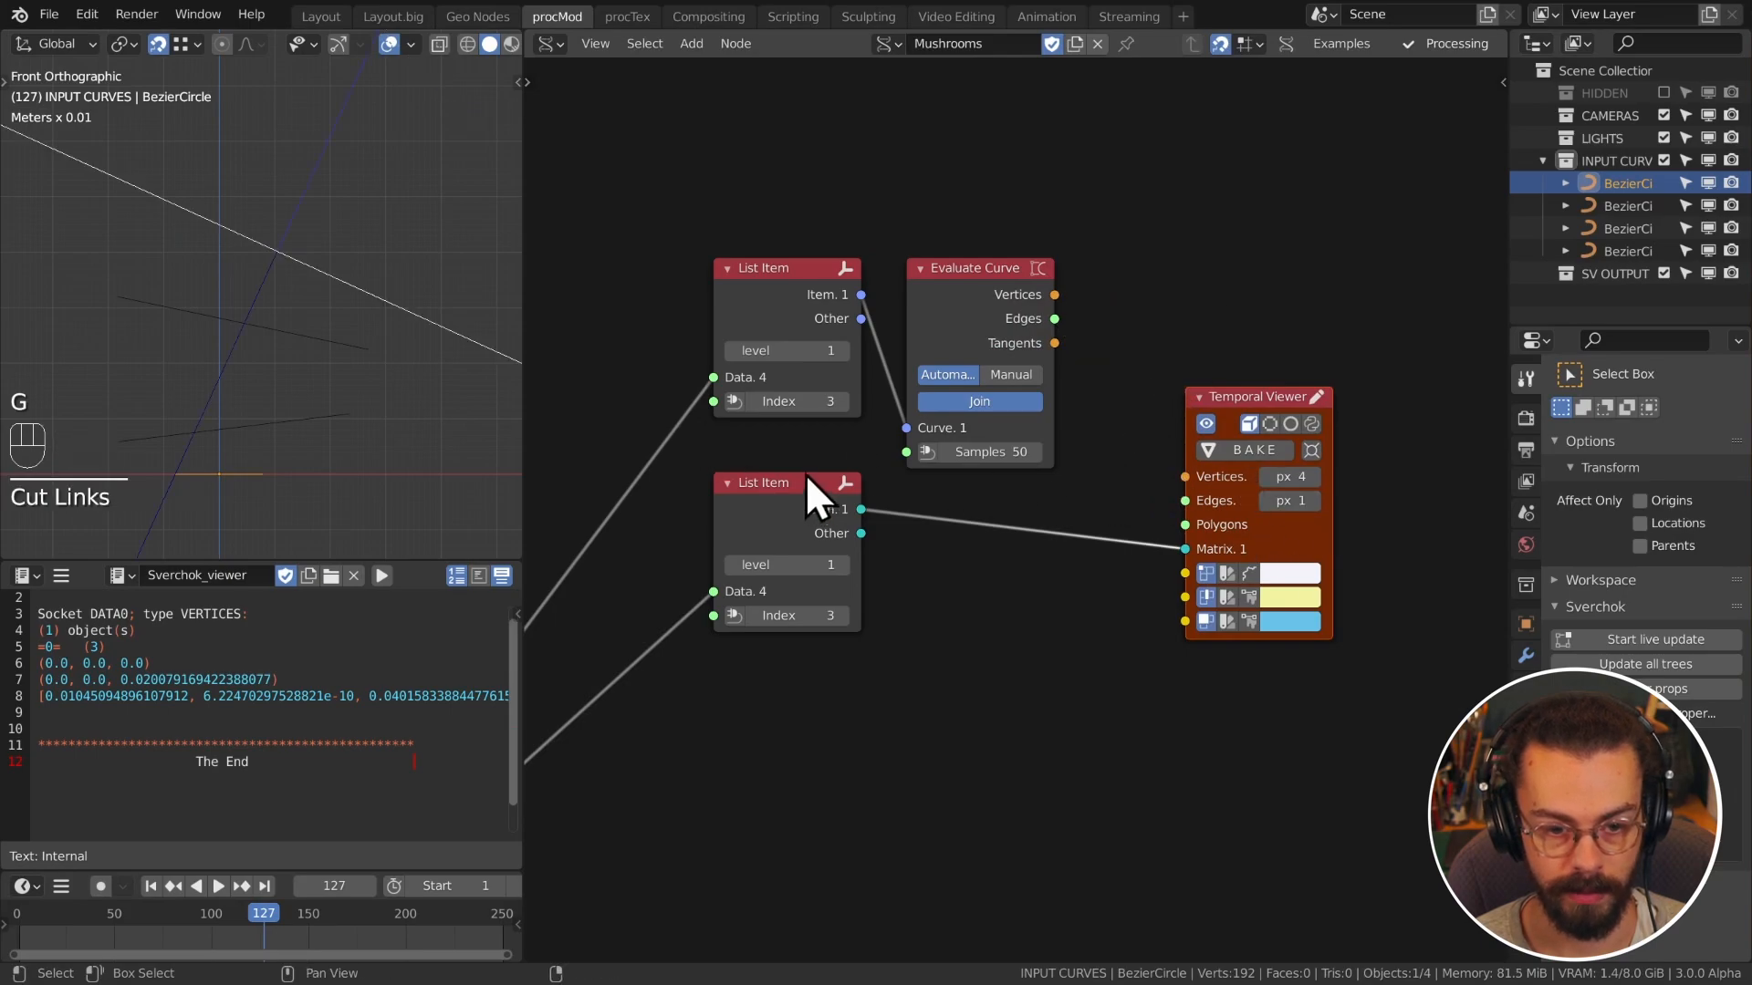
# Step: Examine the top circle's matrix in the viewport and how Bezier In supplies the circles to both List Item nodes
pyautogui.moveTo(325, 287); pyautogui.dragTo(255, 341, button='middle')
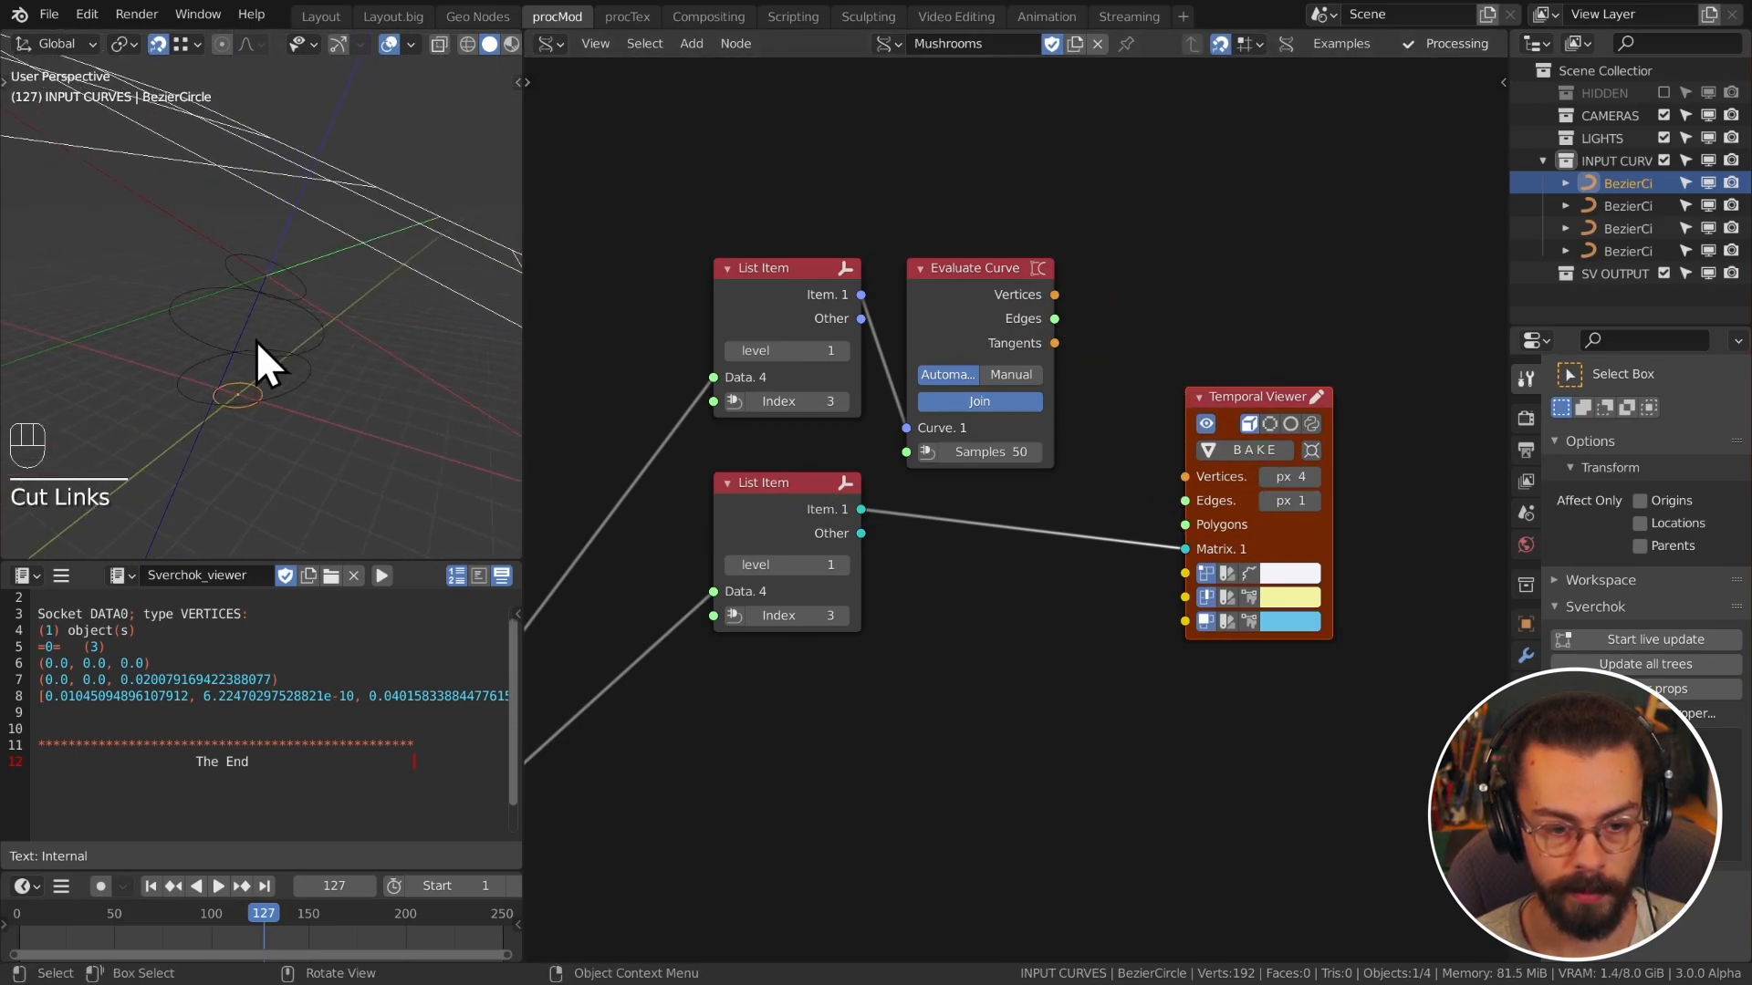
pyautogui.press('KP_1')
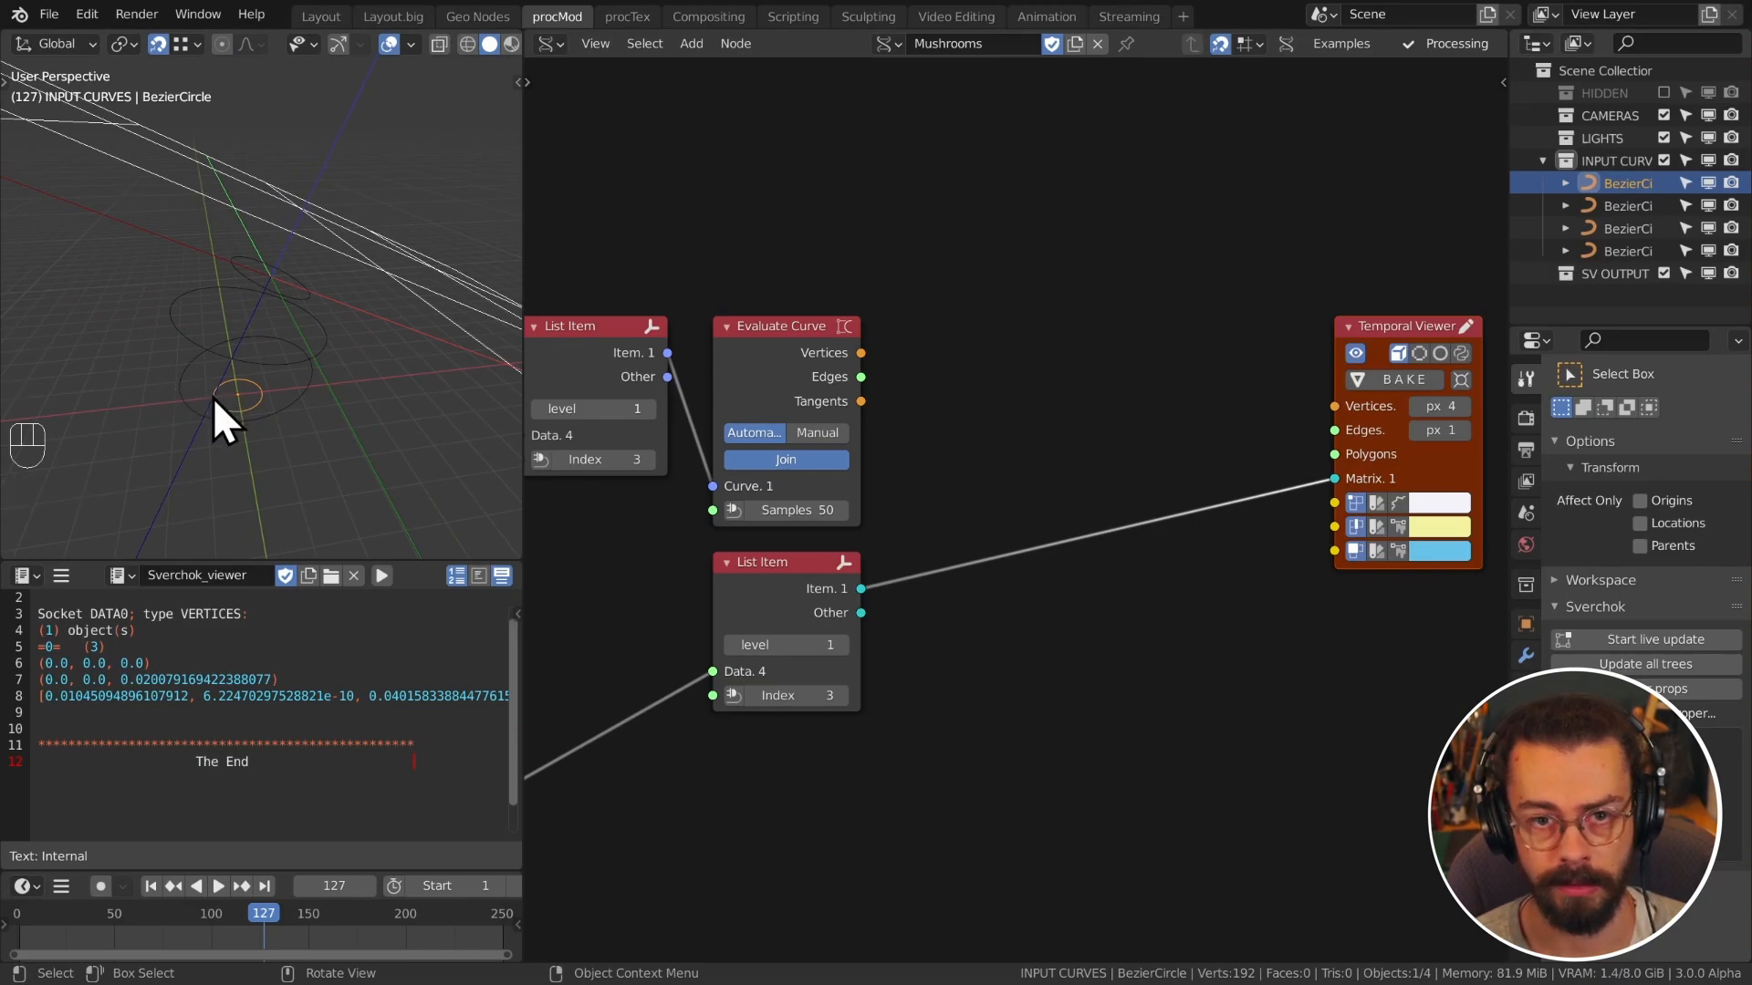
pyautogui.click(316, 284)
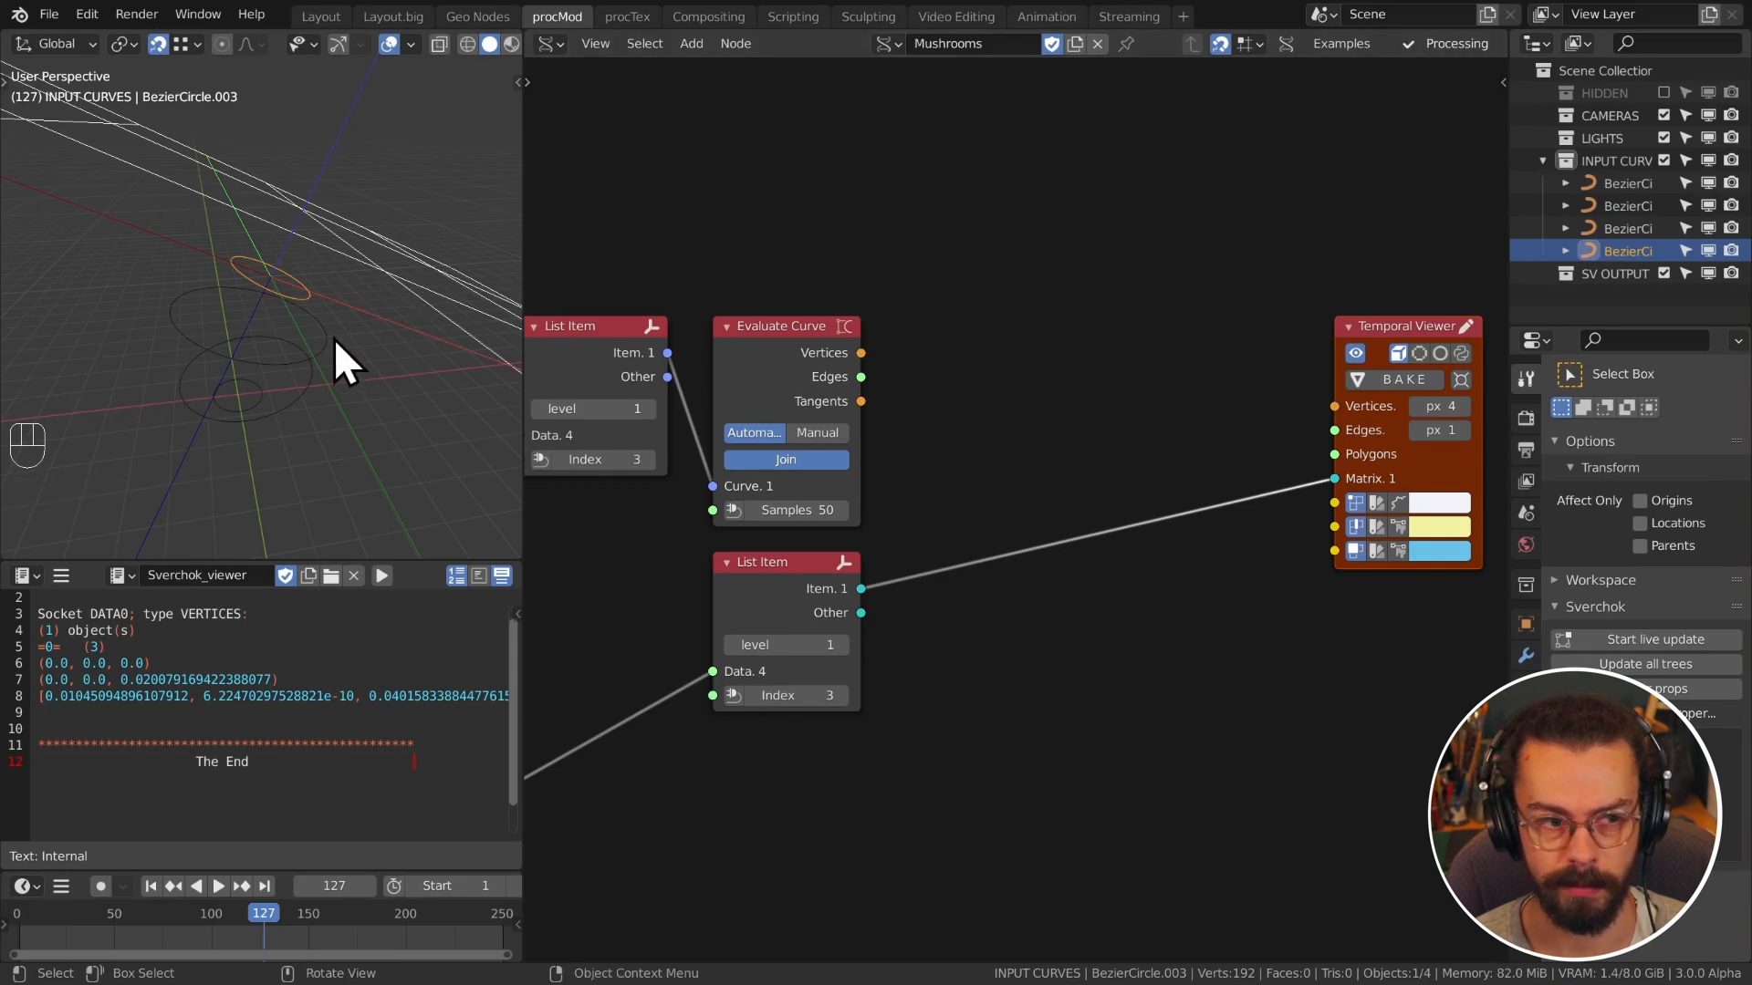
pyautogui.moveTo(586, 706); pyautogui.dragTo(1300, 223, button='middle')
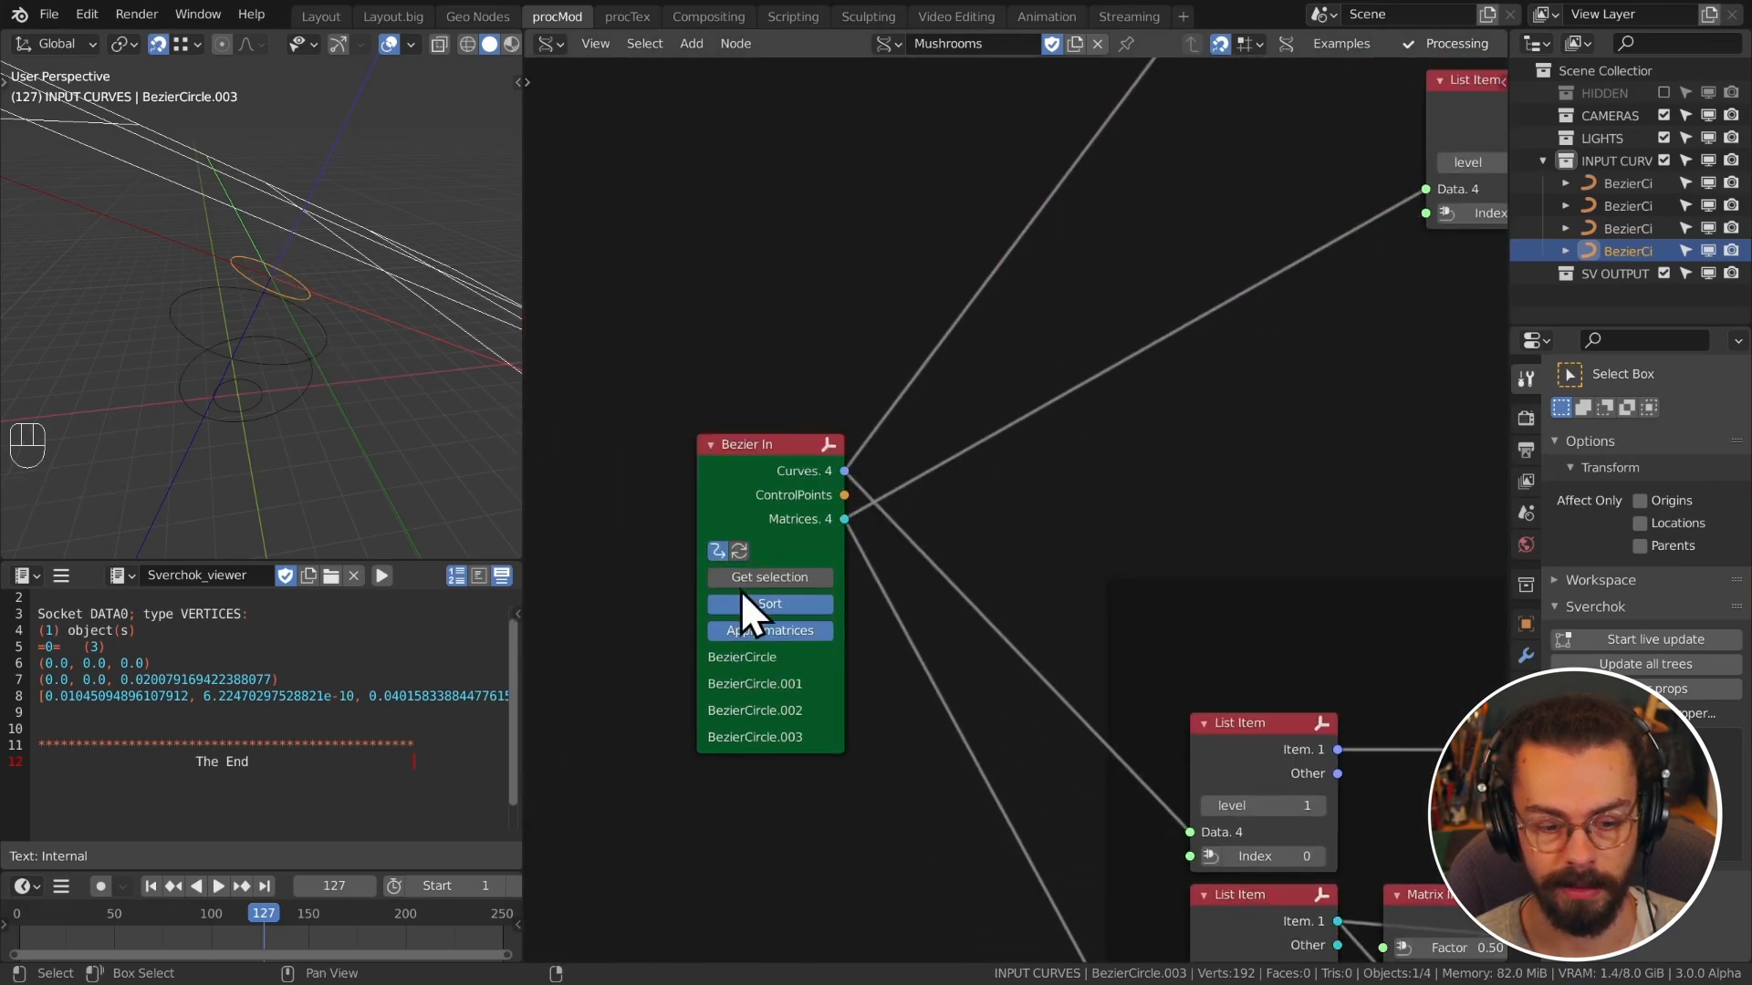
pyautogui.moveTo(1126, 387); pyautogui.dragTo(872, 727, button='middle')
pyautogui.moveTo(1114, 445); pyautogui.dragTo(911, 602, button='middle')
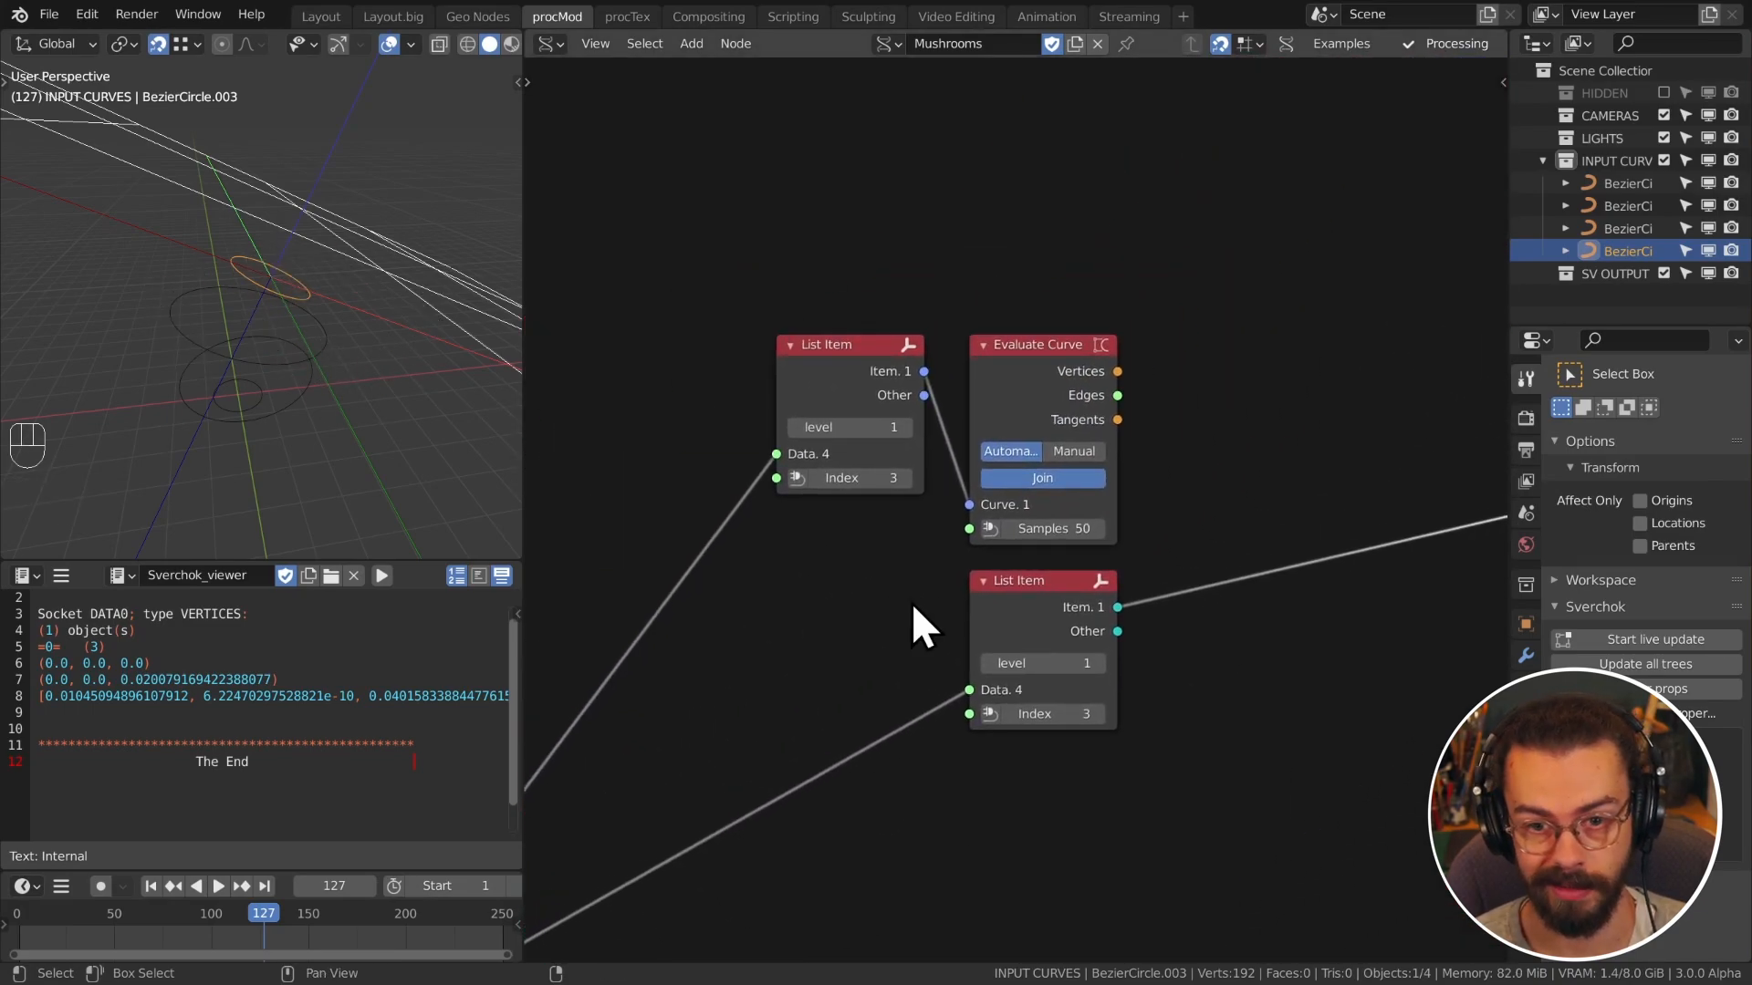
pyautogui.scroll(-6, 912, 602)
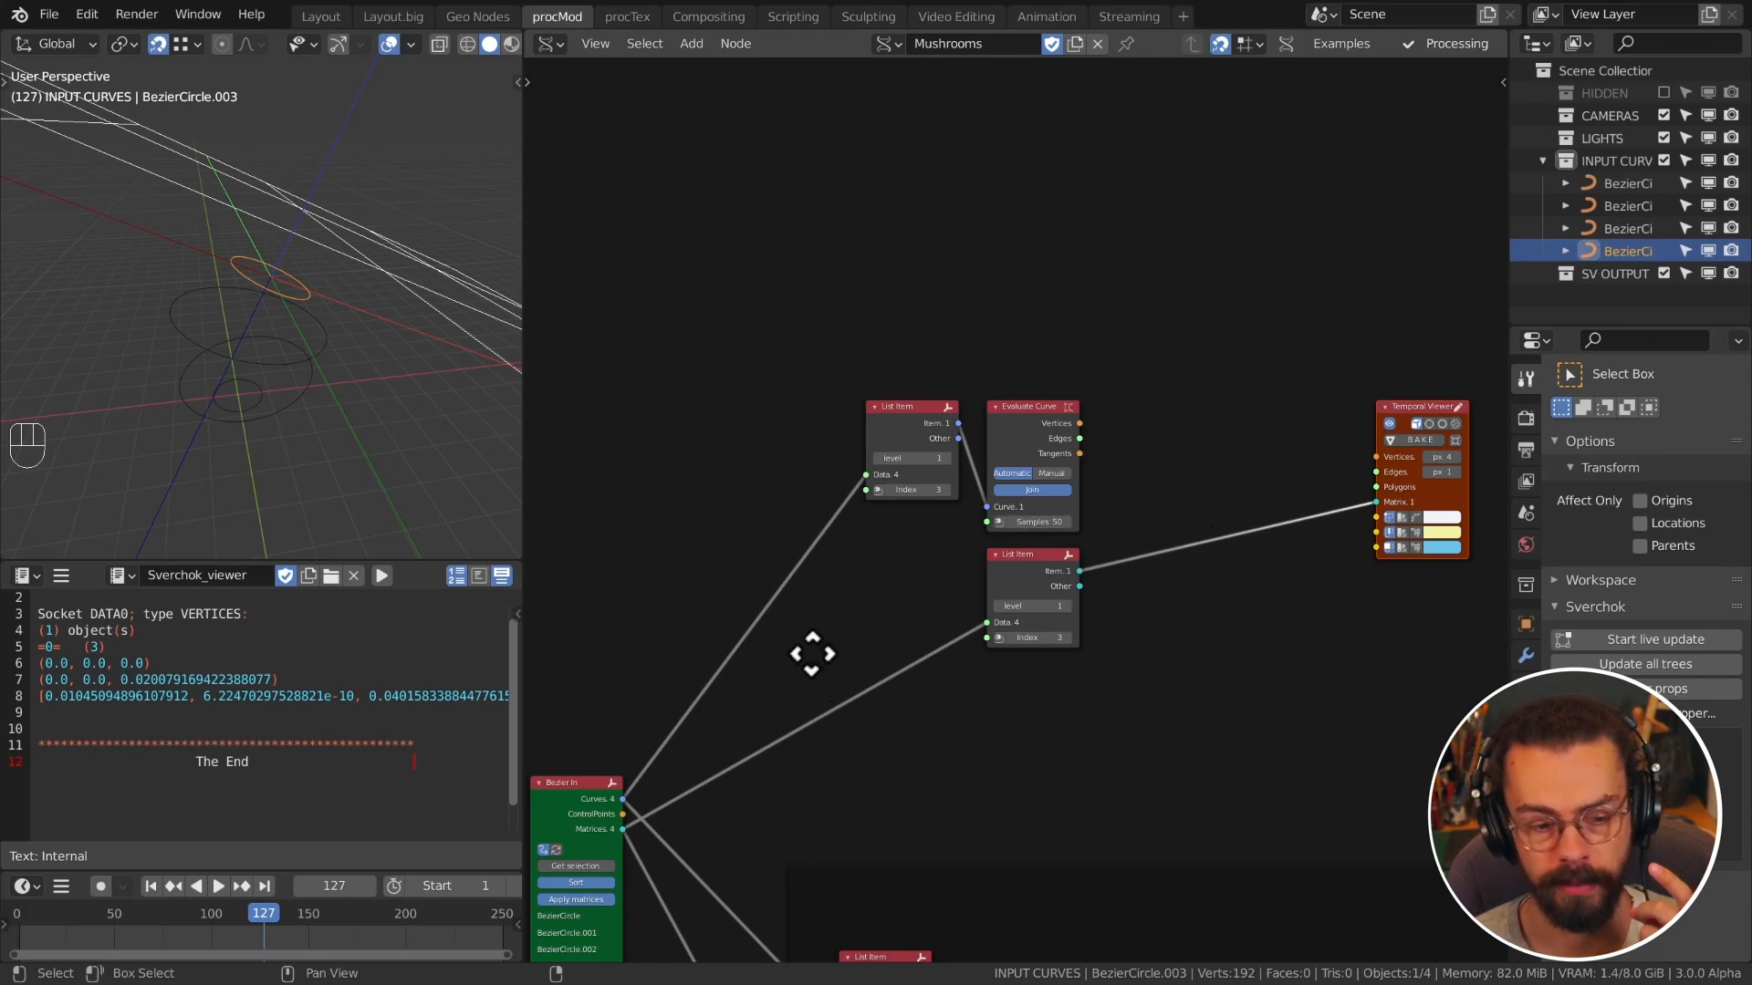
pyautogui.moveTo(812, 653); pyautogui.dragTo(993, 452, button='middle')
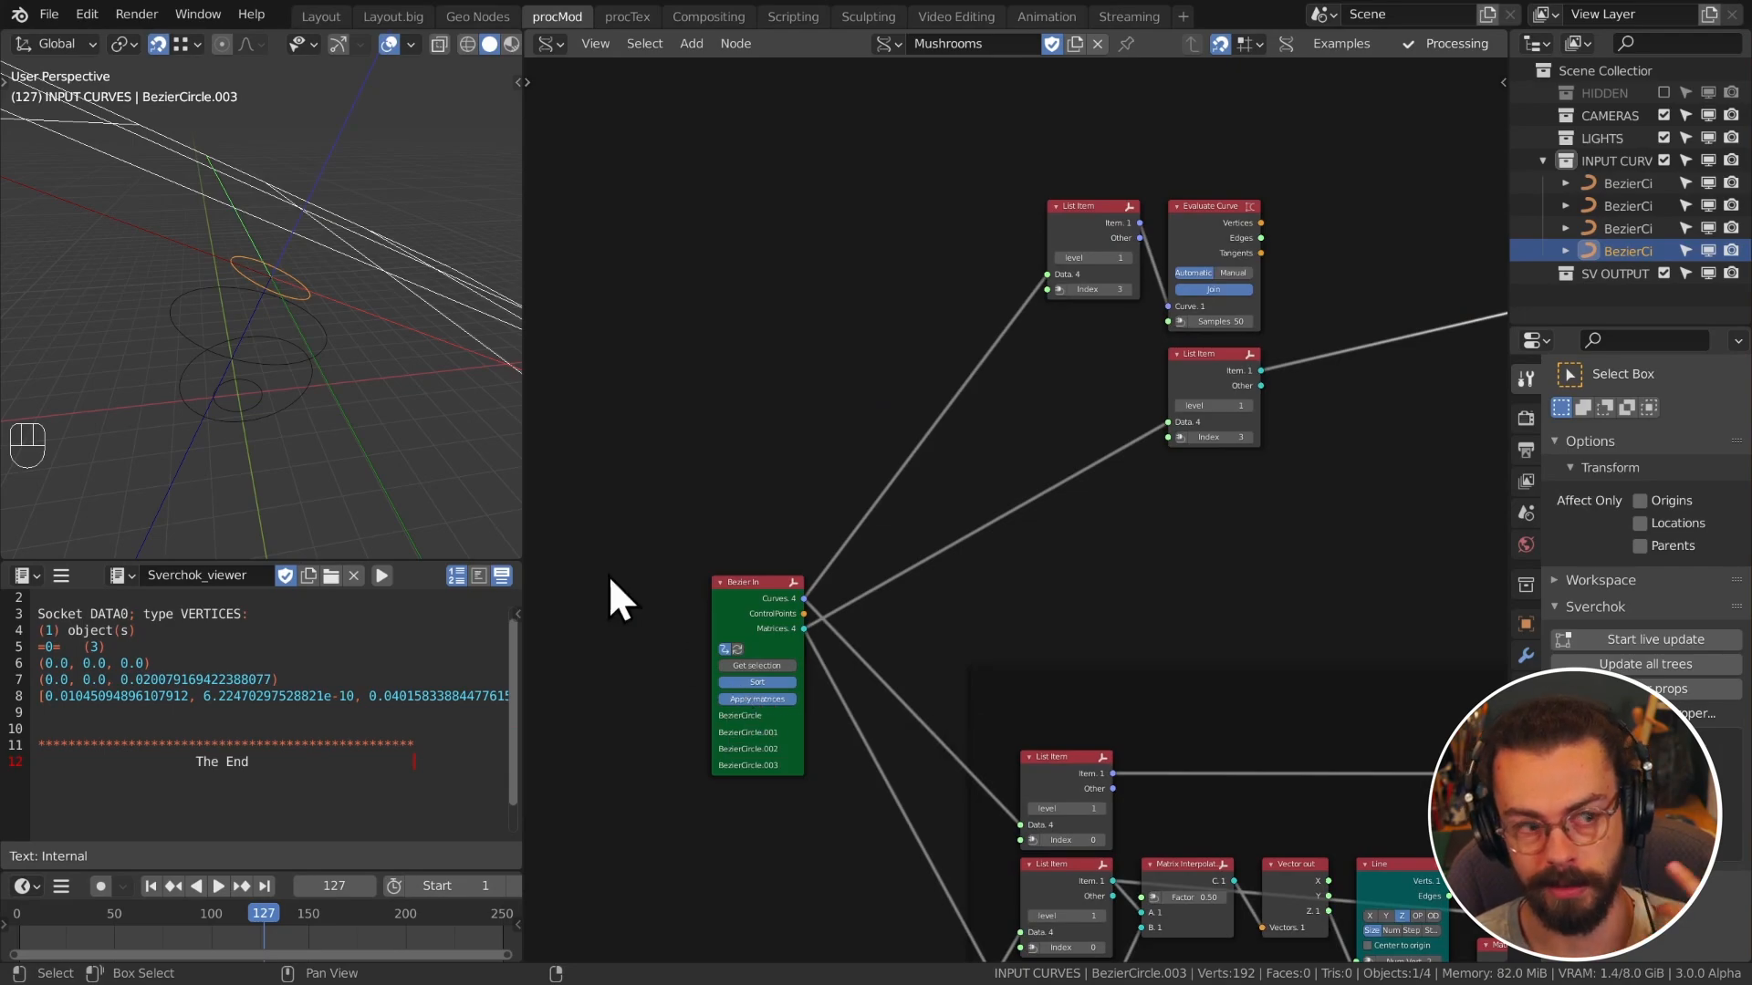
pyautogui.moveTo(401, 294); pyautogui.dragTo(212, 395)
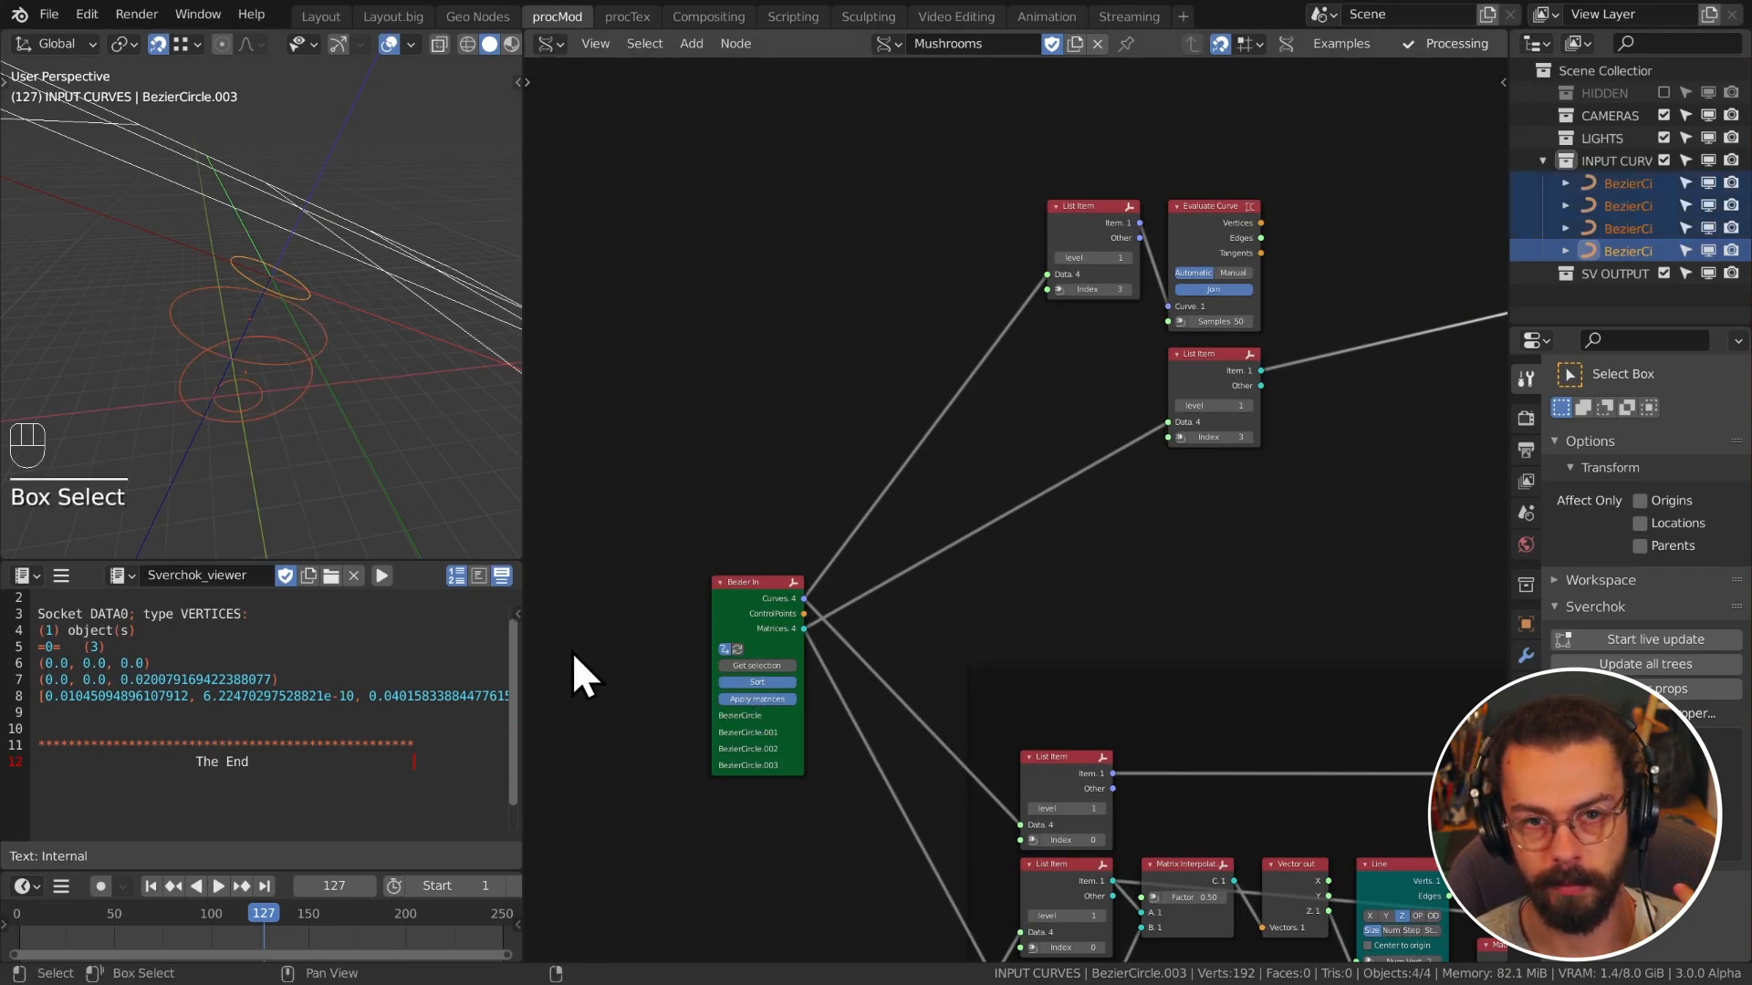
pyautogui.click(914, 604)
# Step: Insert a Line (Curve) node between the matrix List Item and the Temporal Viewer, with the circles viewed from the front
pyautogui.moveTo(1214, 473); pyautogui.dragTo(757, 630, button='middle')
pyautogui.scroll(3, 721, 566)
pyautogui.press('KP_1')
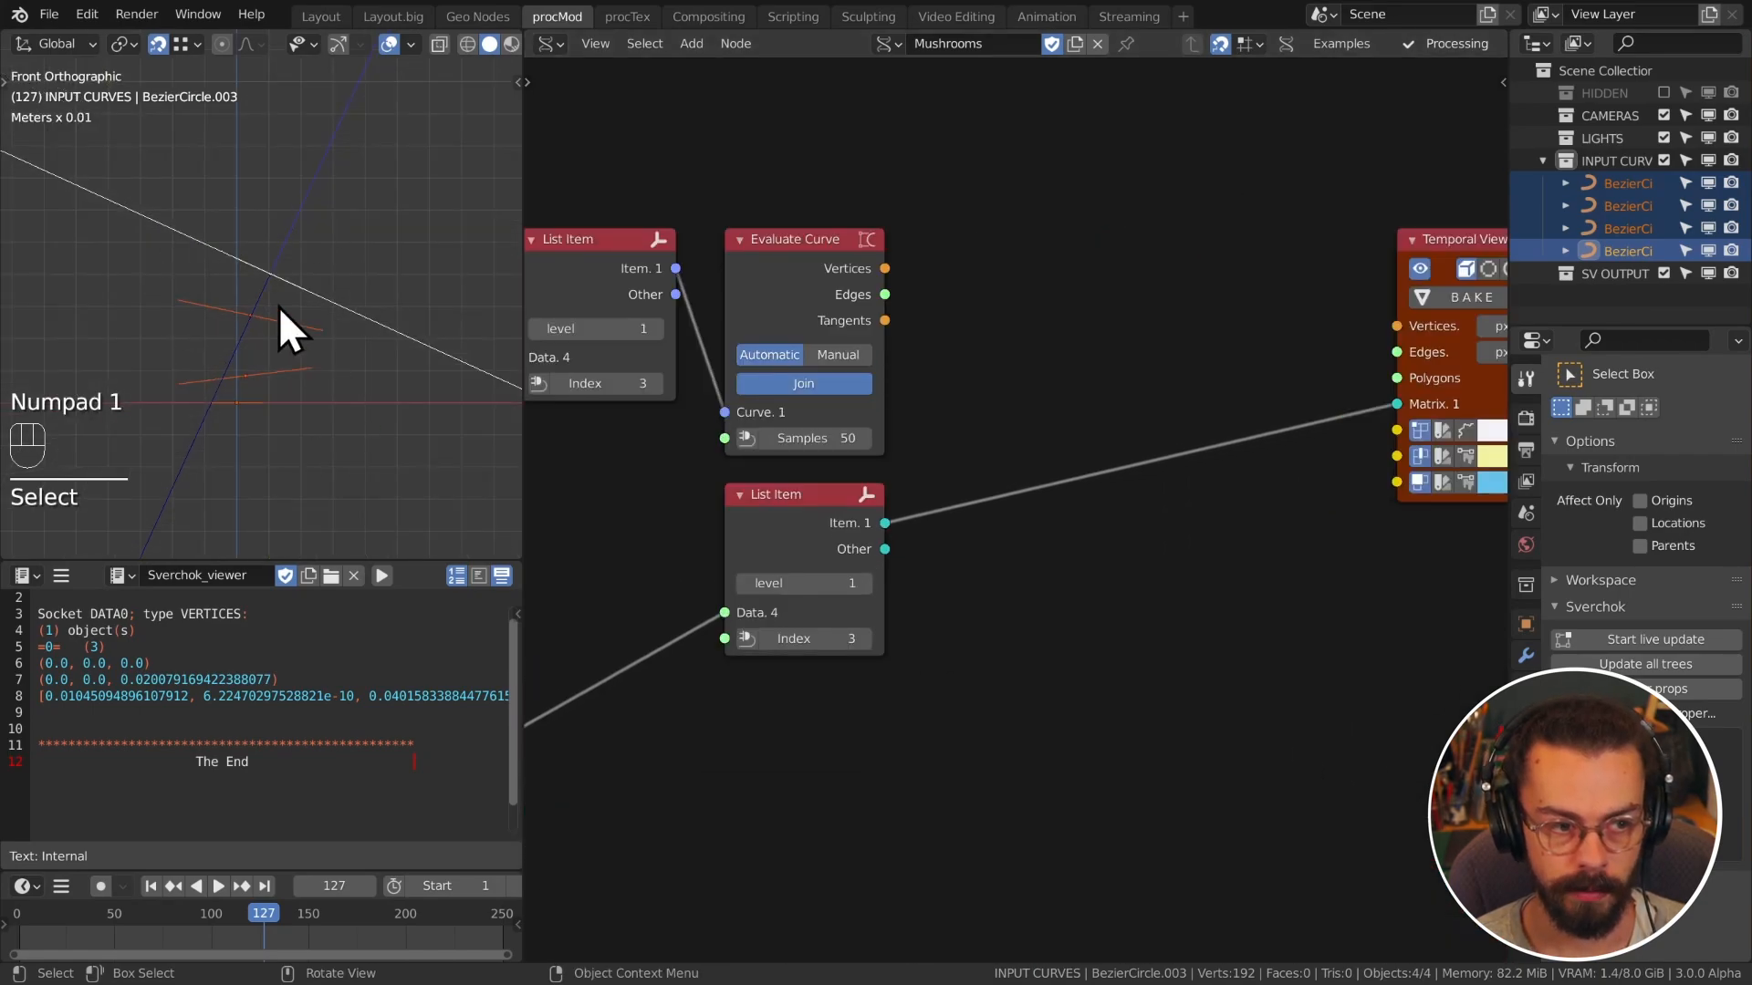
pyautogui.moveTo(973, 407); pyautogui.dragTo(960, 442, button='middle')
pyautogui.hotkey('shift', 'a')
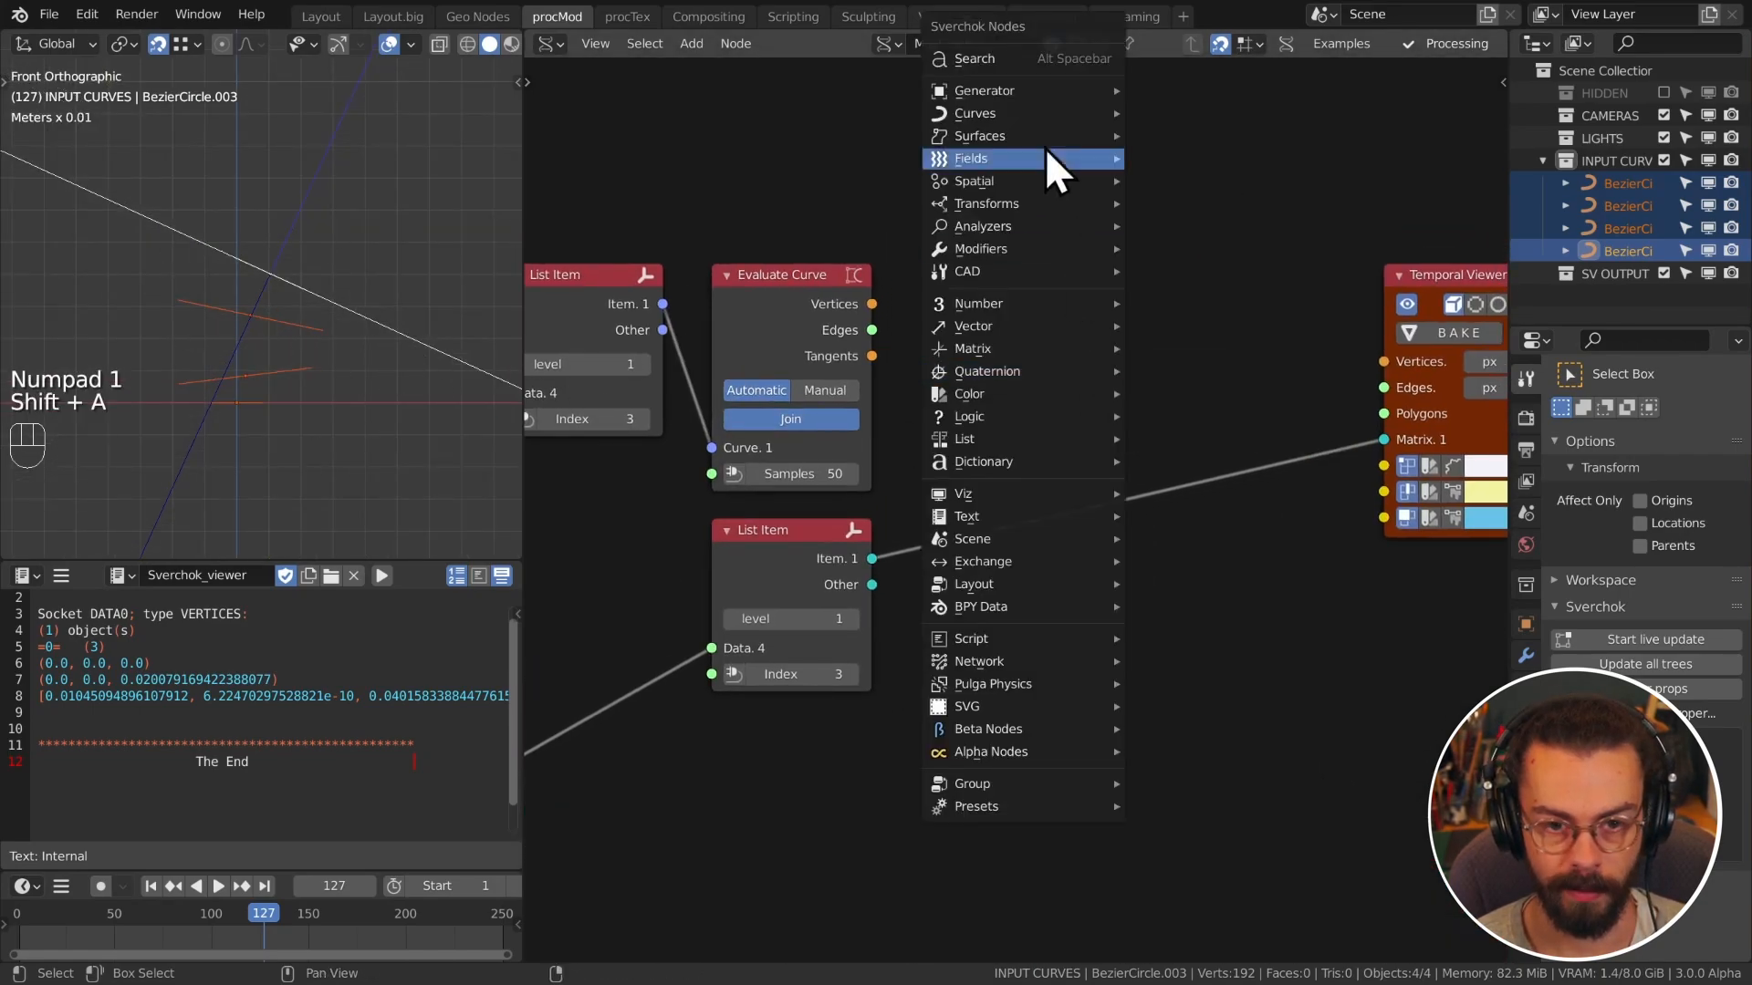
pyautogui.moveTo(1024, 95)
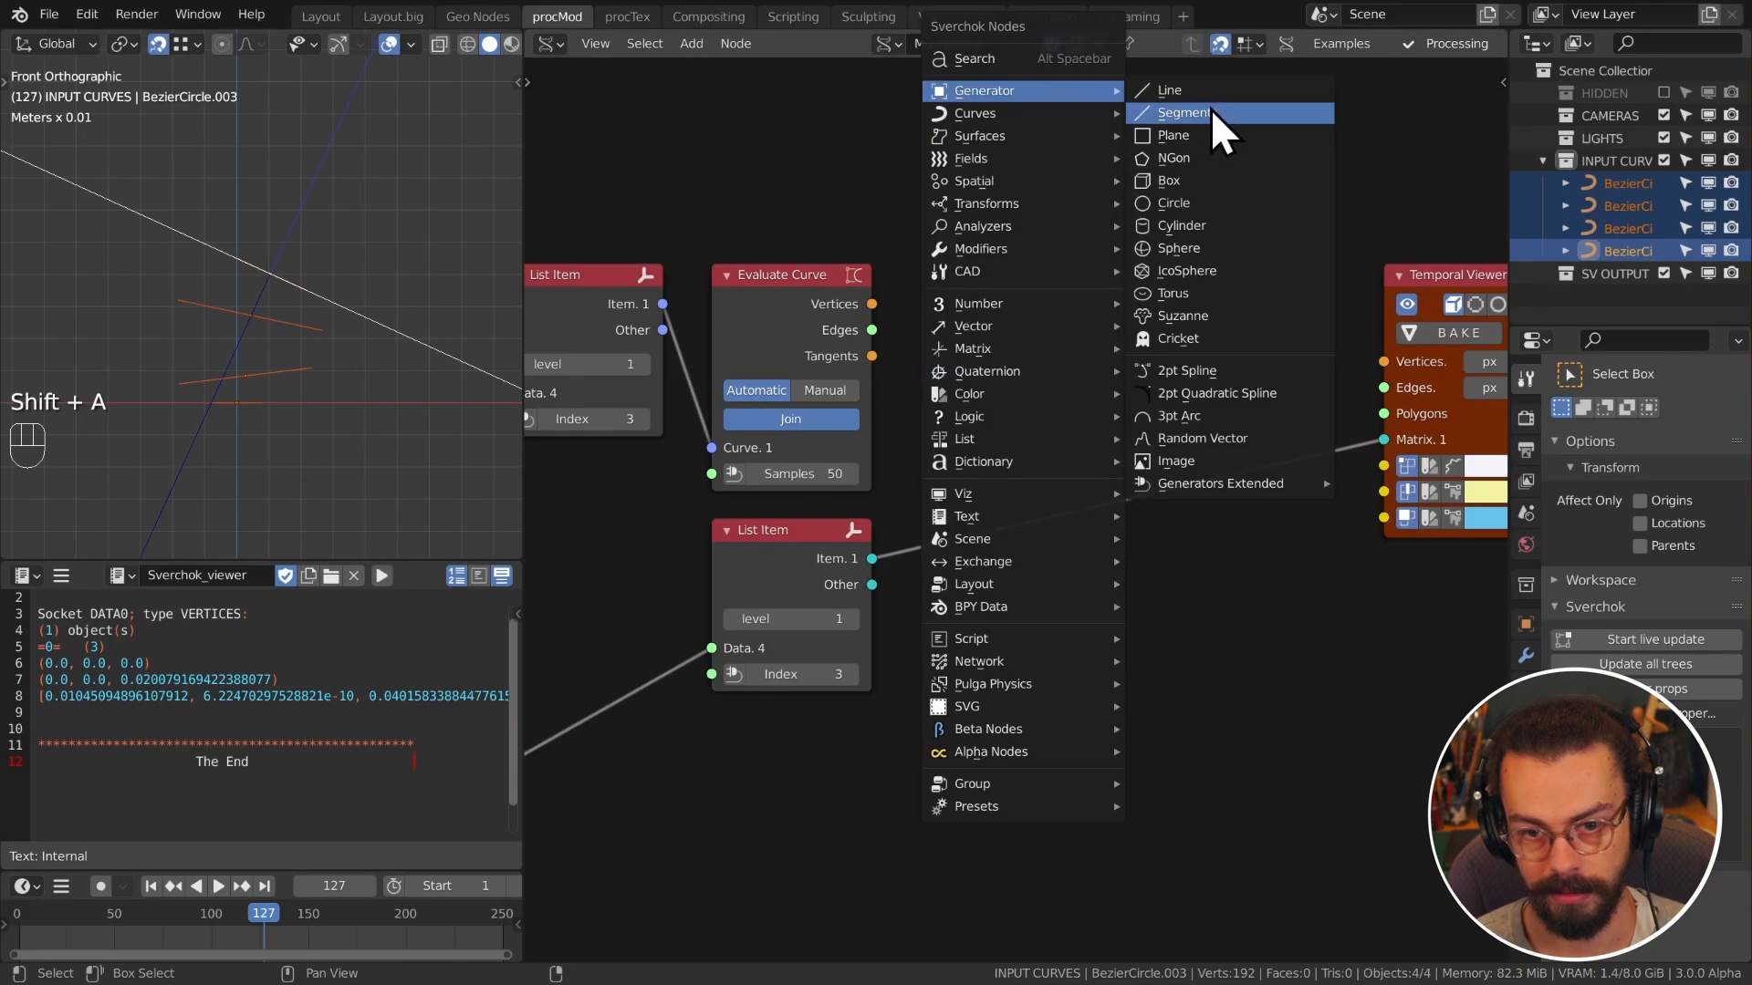
pyautogui.moveTo(1103, 118)
pyautogui.moveTo(1228, 122)
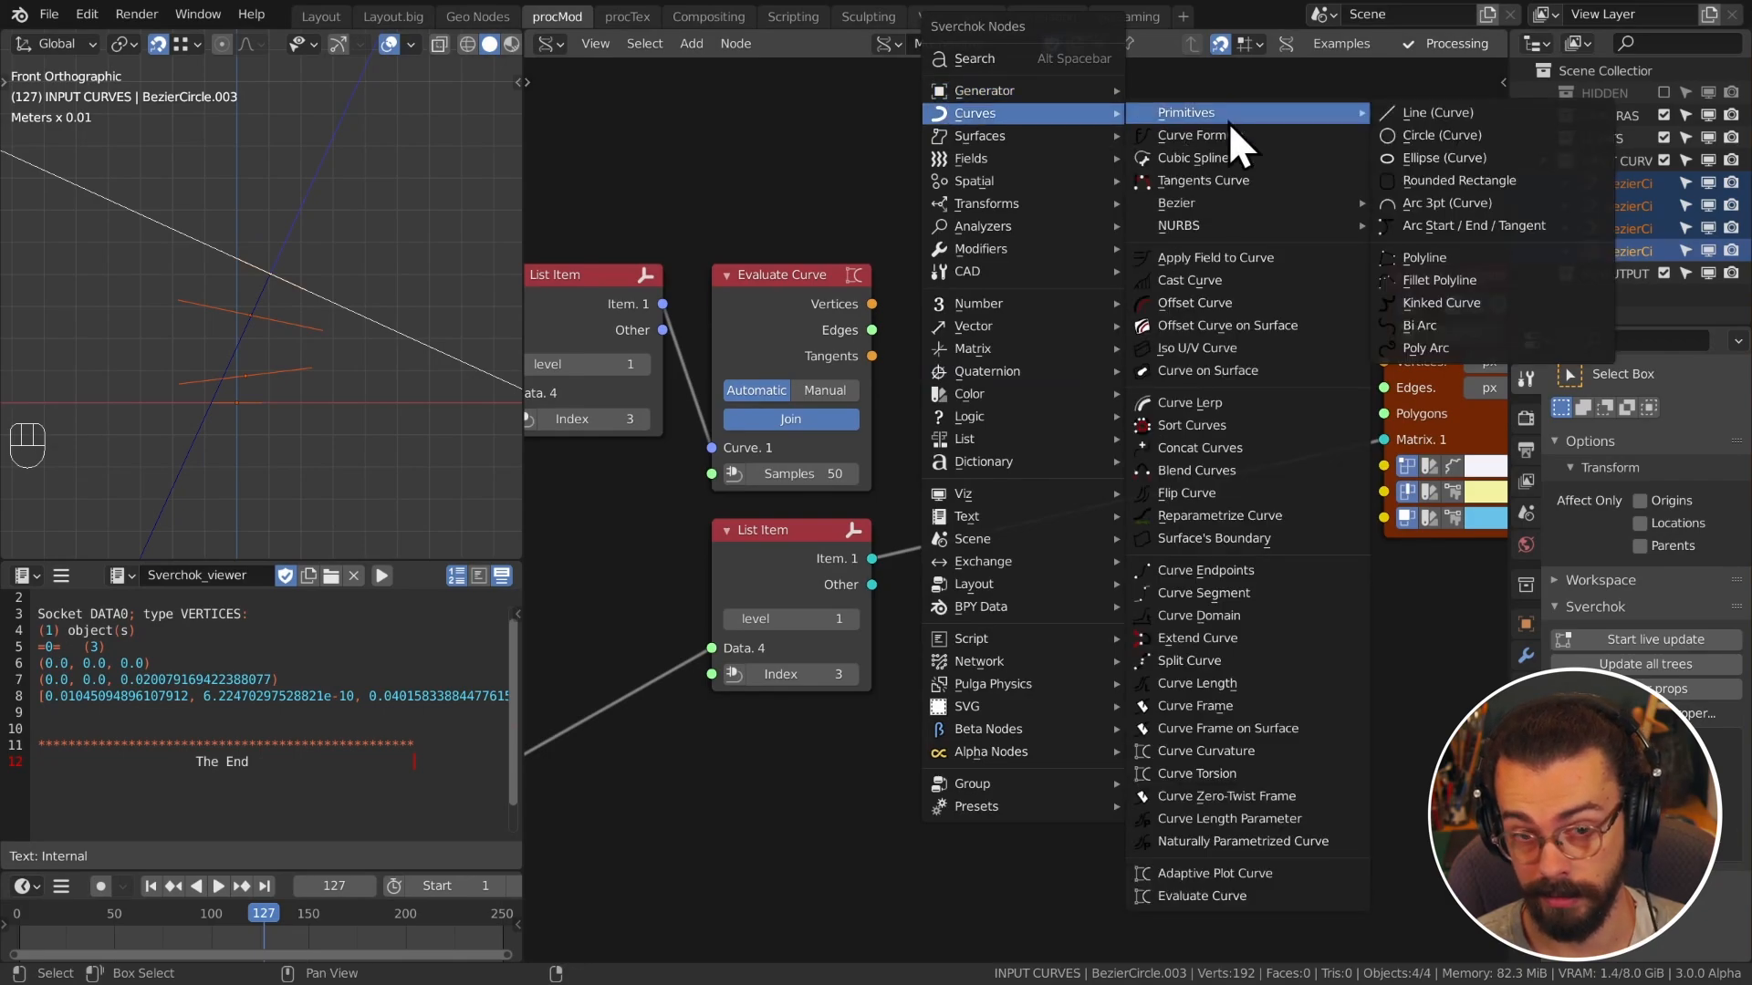
pyautogui.click(1433, 117)
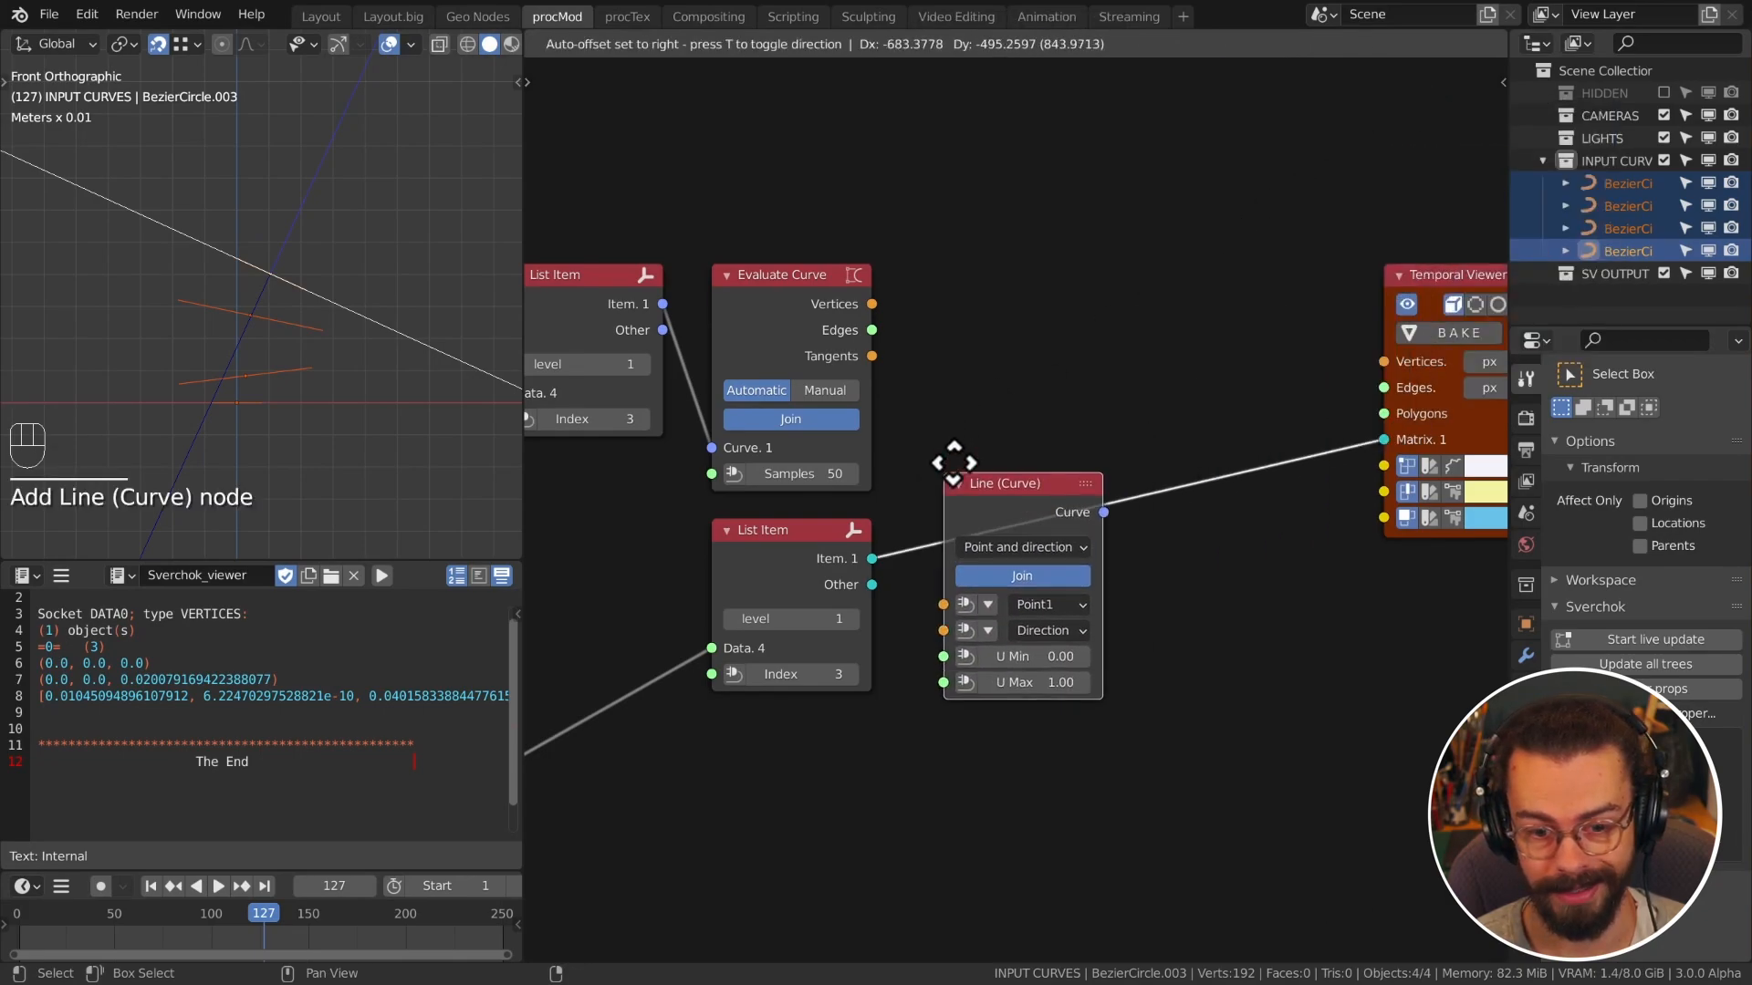
pyautogui.click(973, 463)
# Step: Insert an Evaluate Curve node after Line (Curve) and preview its vertices and edges in the Temporal Viewer
pyautogui.moveTo(1279, 475); pyautogui.dragTo(950, 519, button='middle')
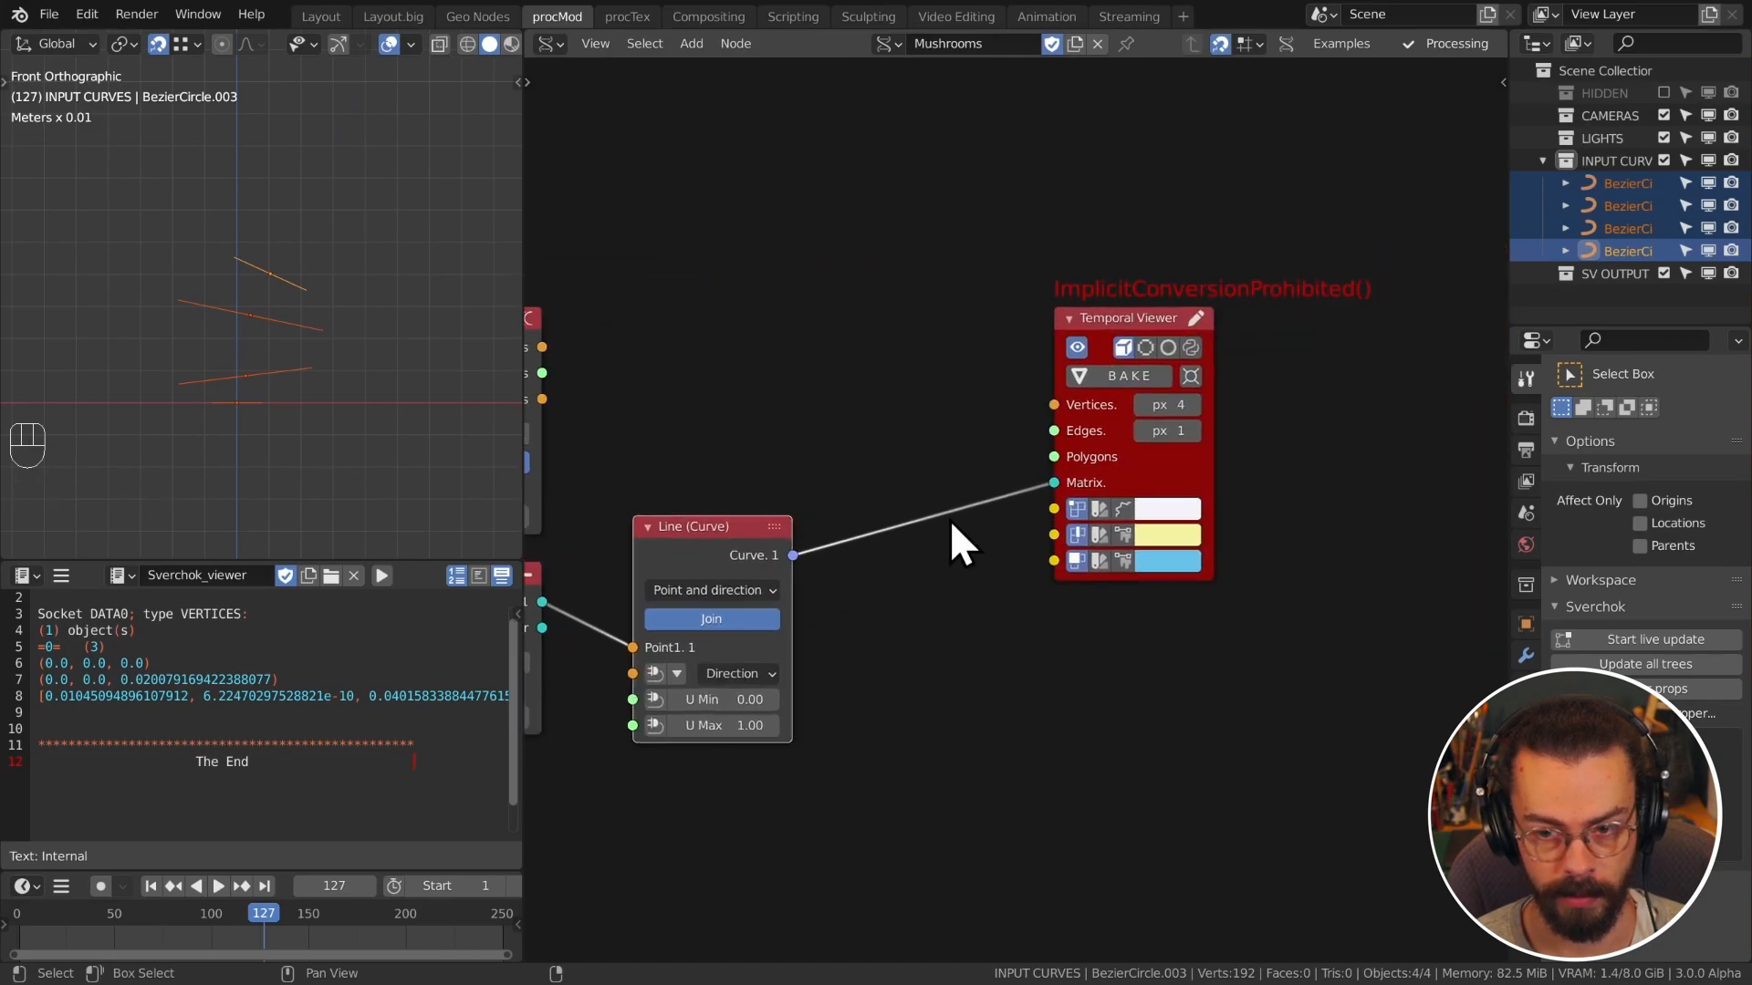
pyautogui.press('q')
pyautogui.click(964, 424)
pyautogui.click(971, 467)
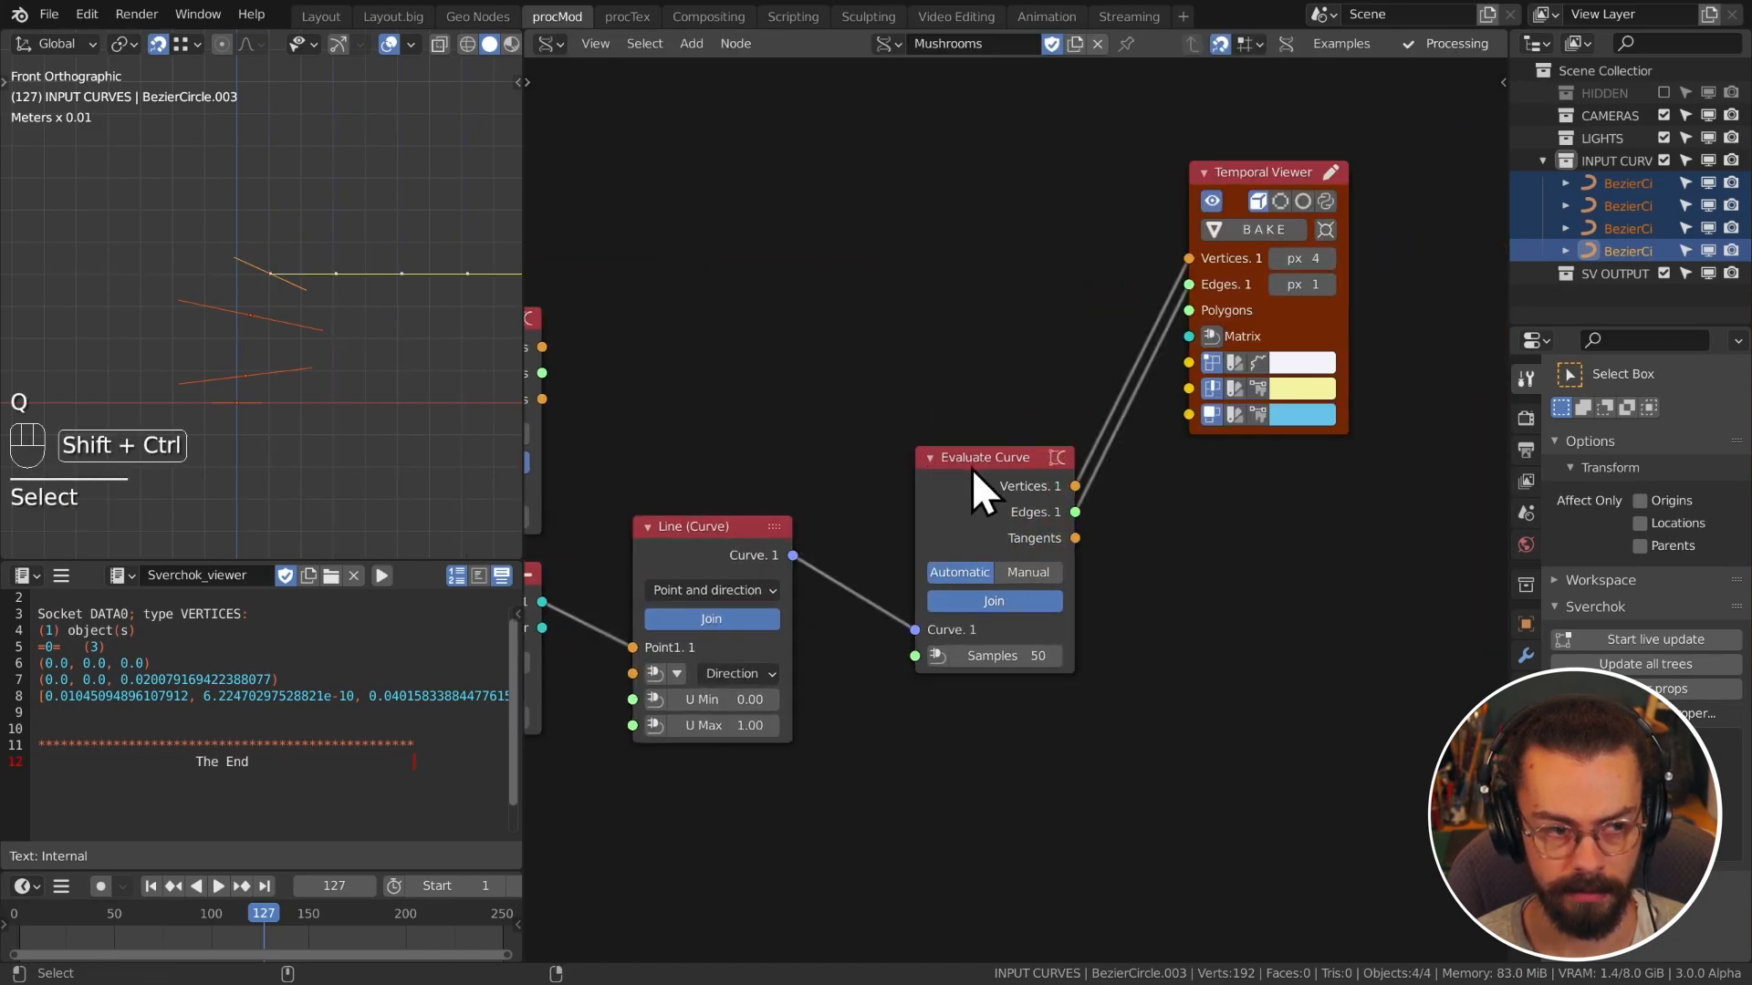
# Step: Expand the Direction values of Line (Curve) and disconnect the List Item from its Point1 input
pyautogui.moveTo(617, 423); pyautogui.dragTo(942, 400, button='middle')
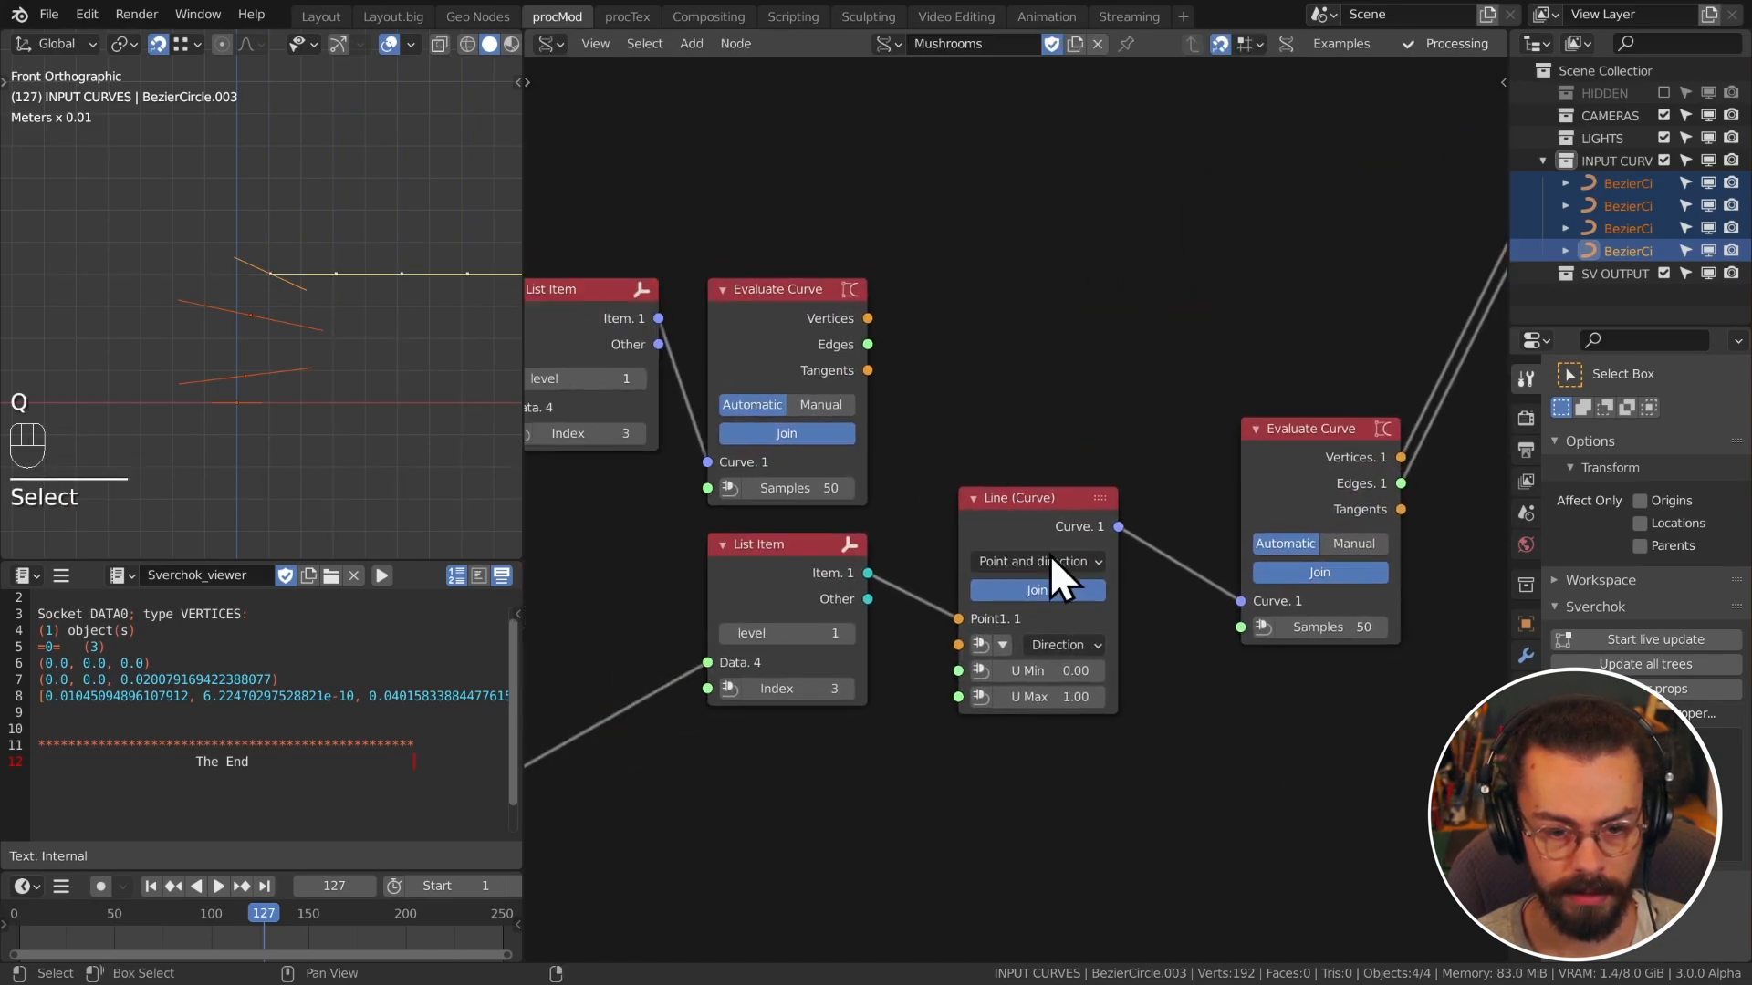
pyautogui.click(1003, 645)
pyautogui.moveTo(958, 618); pyautogui.dragTo(899, 611)
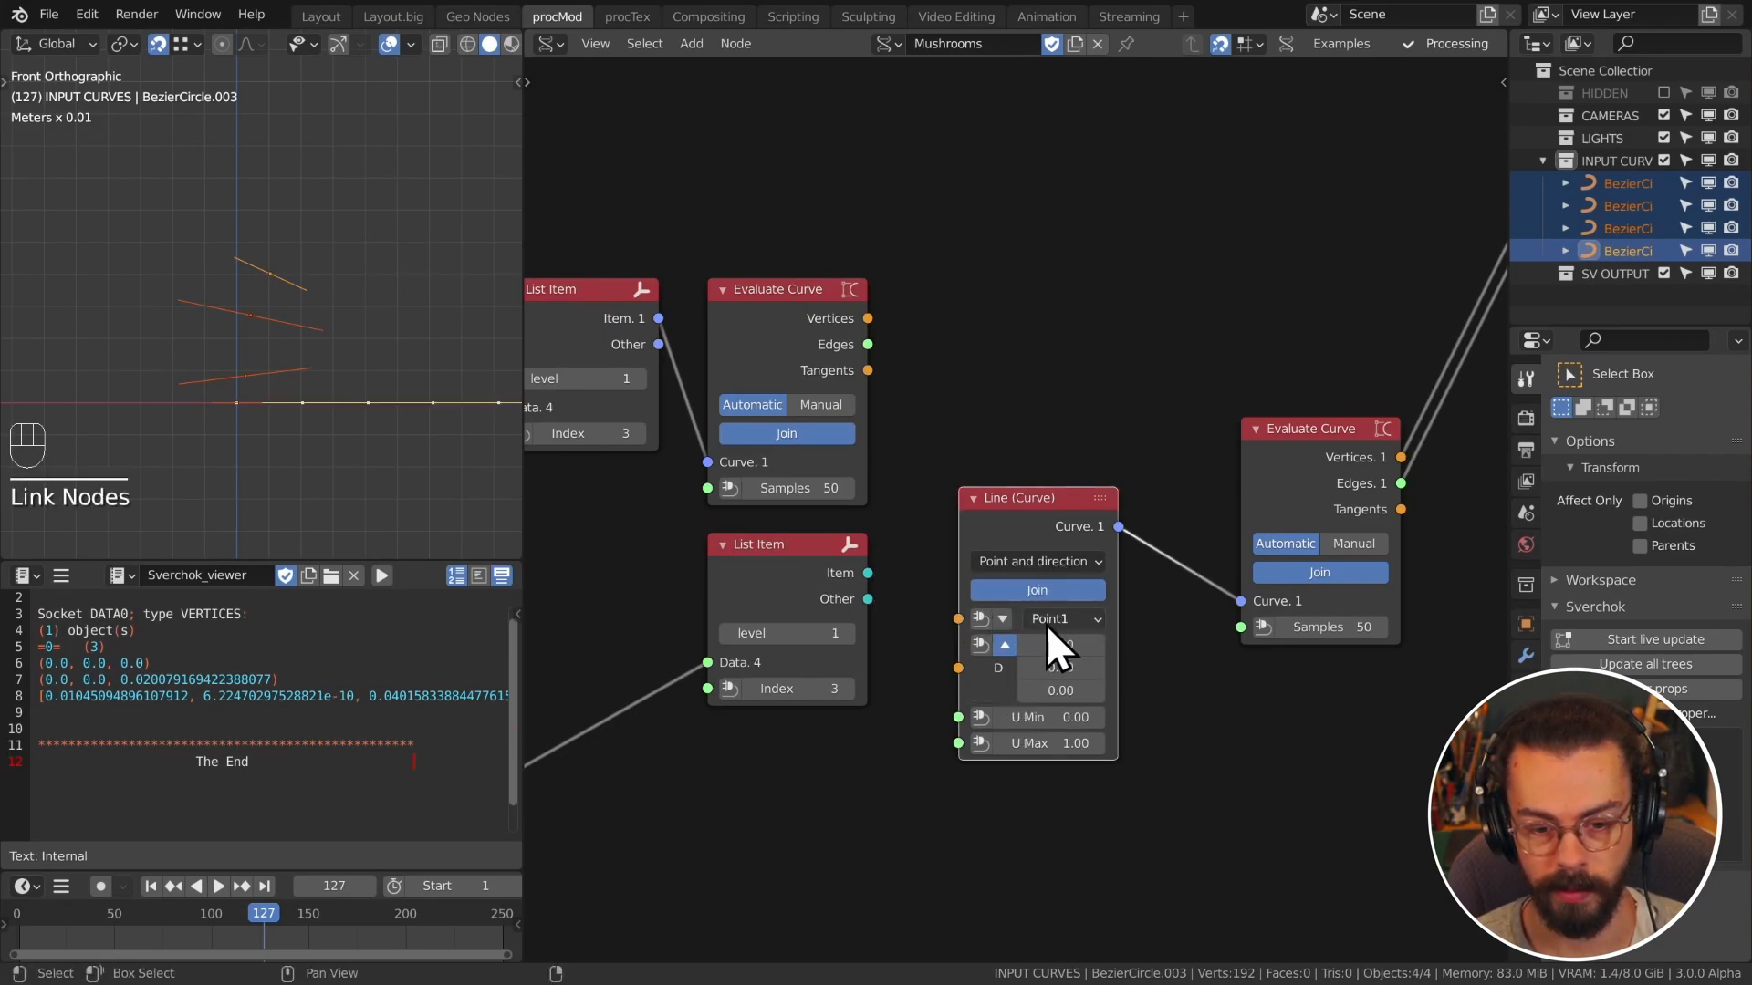
pyautogui.click(1002, 619)
pyautogui.click(1004, 620)
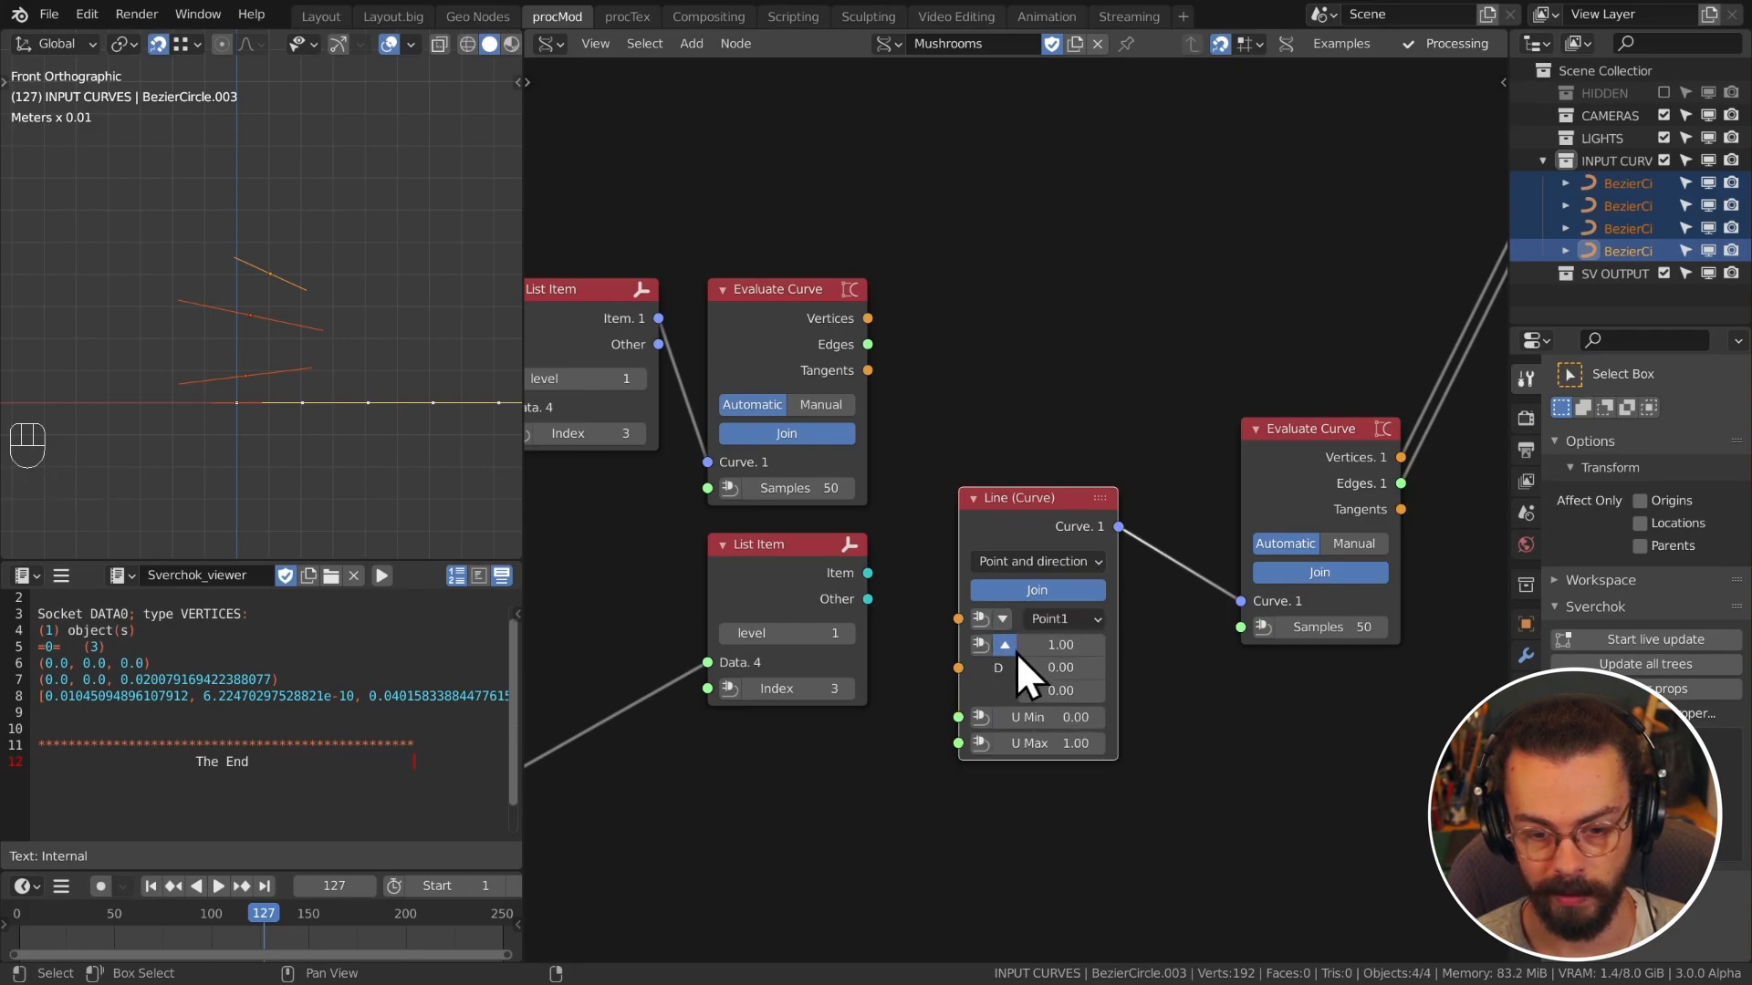
# Step: Set the X direction of the Line (Curve) node to 0
pyautogui.click(1050, 645)
pyautogui.write('0')
pyautogui.press('Tab')
pyautogui.press('Tab')
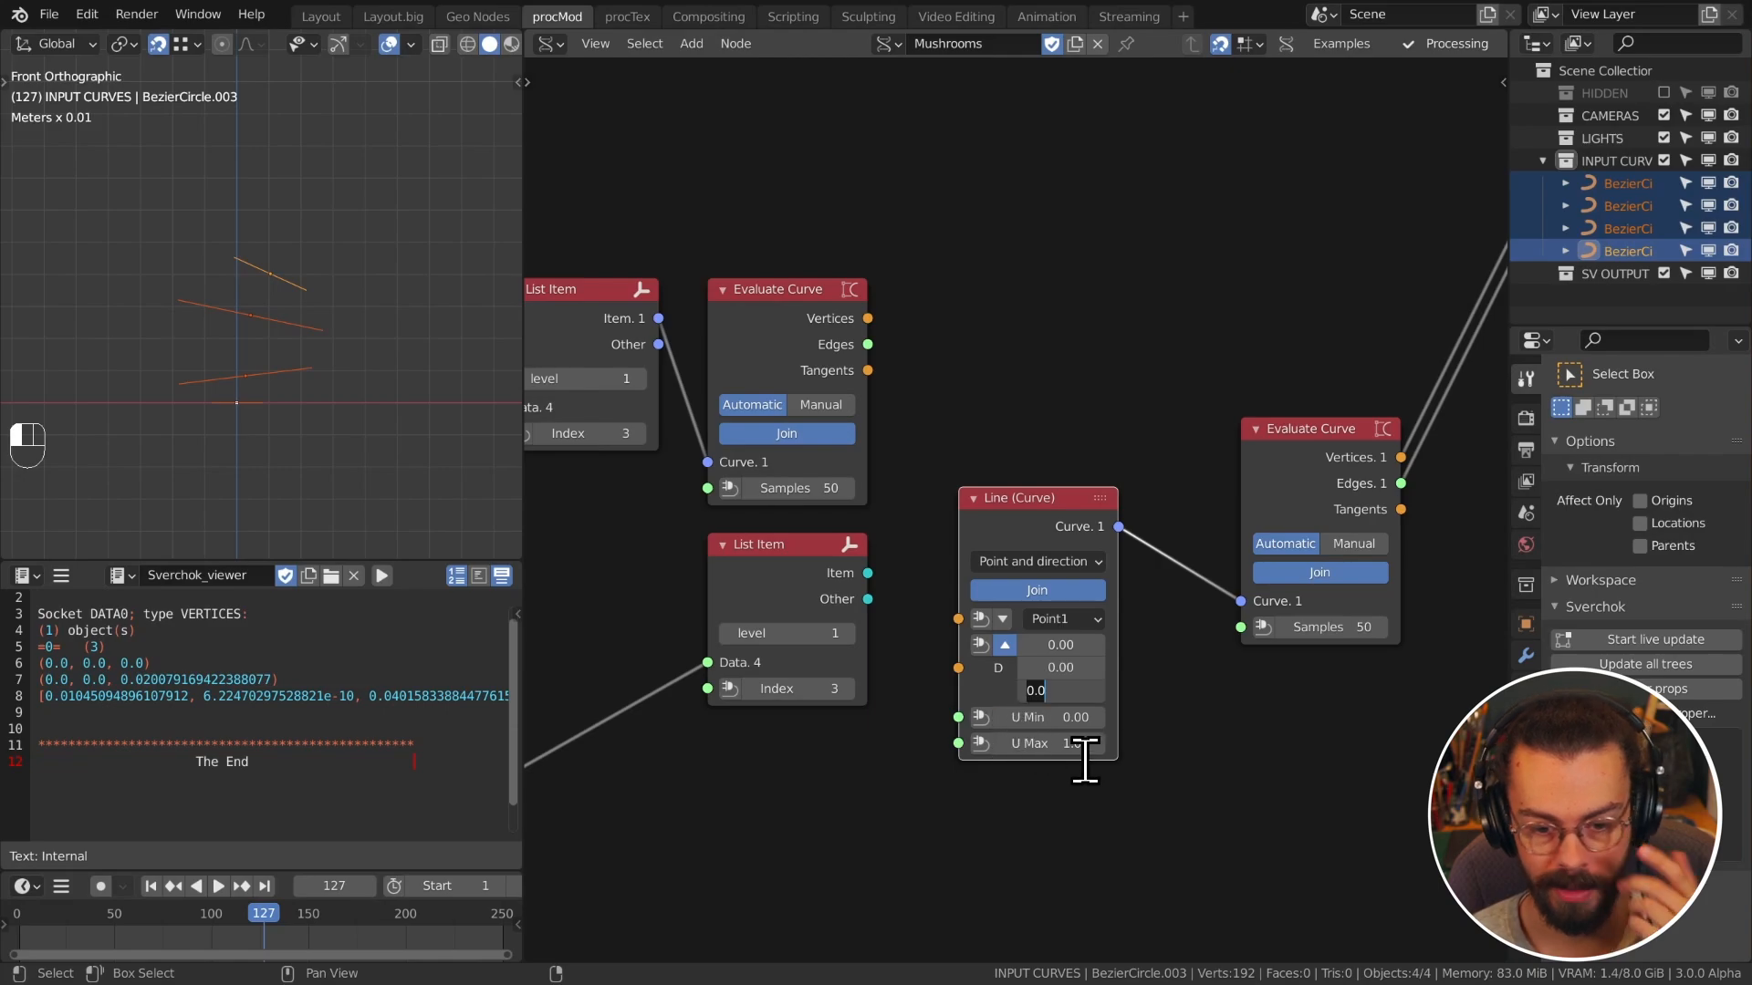
pyautogui.press('Return')
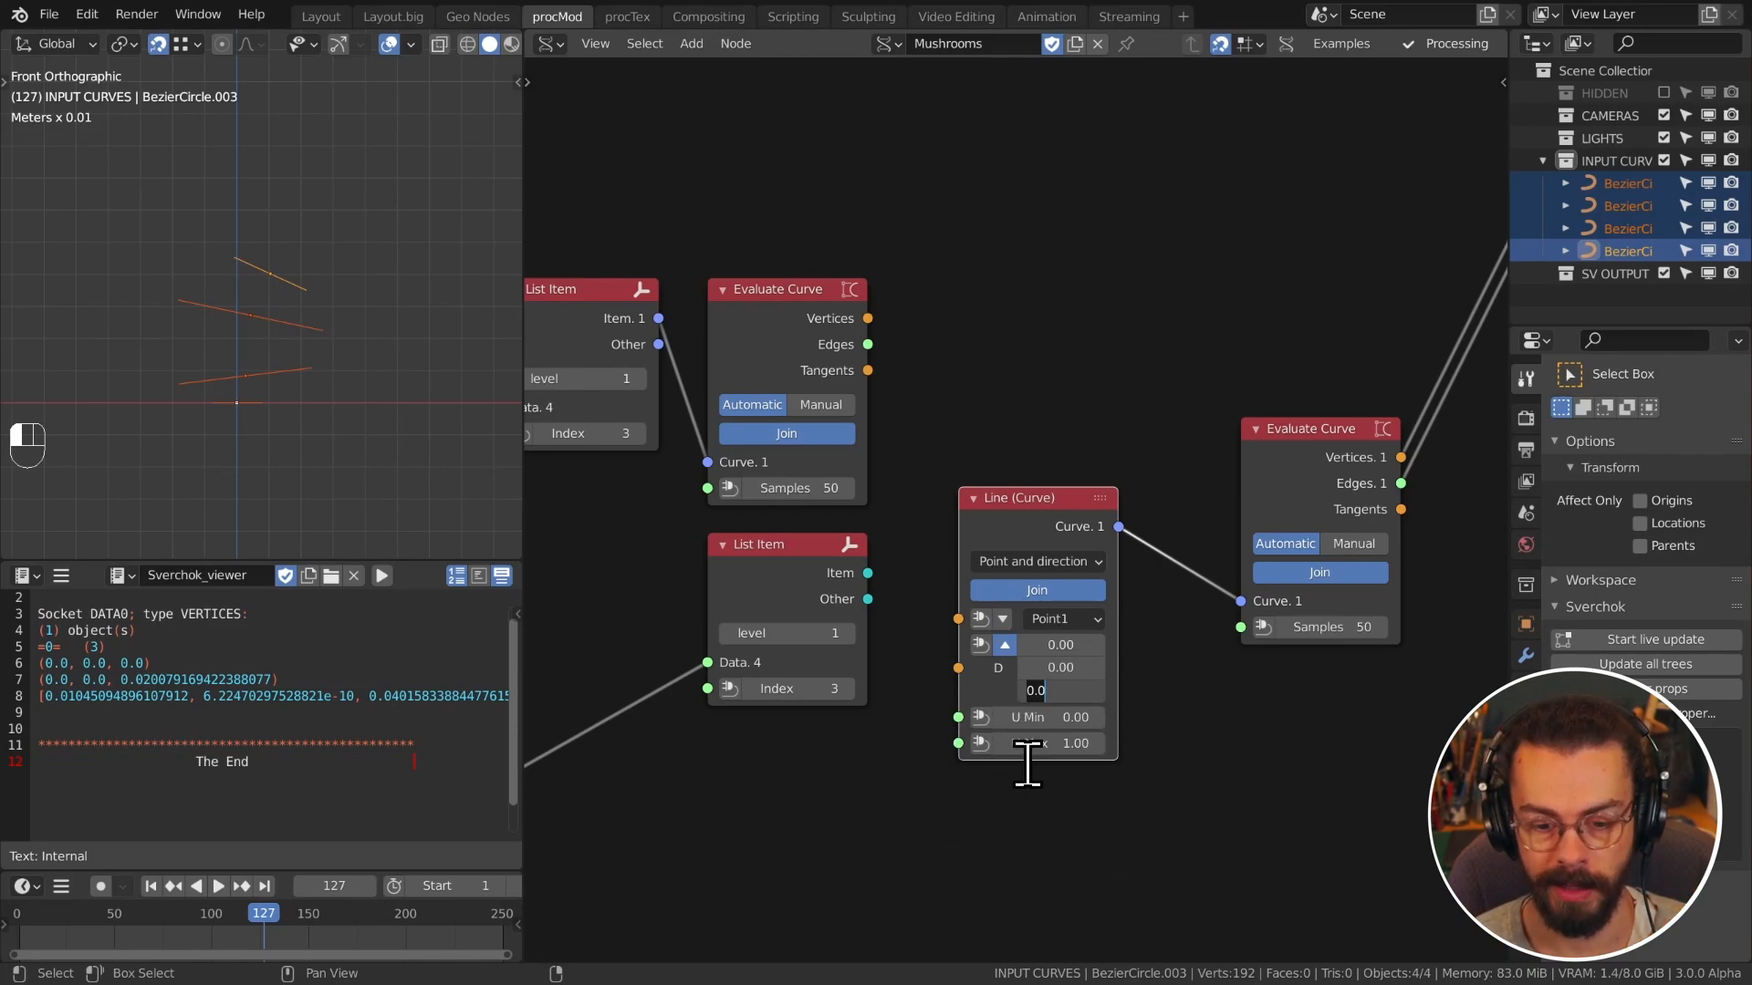
# Step: Set the Z direction of the Line (Curve) node to about 0.03 and start entering an exact value
pyautogui.scroll(-3, 1200, 787)
pyautogui.scroll(-3, 779, 336)
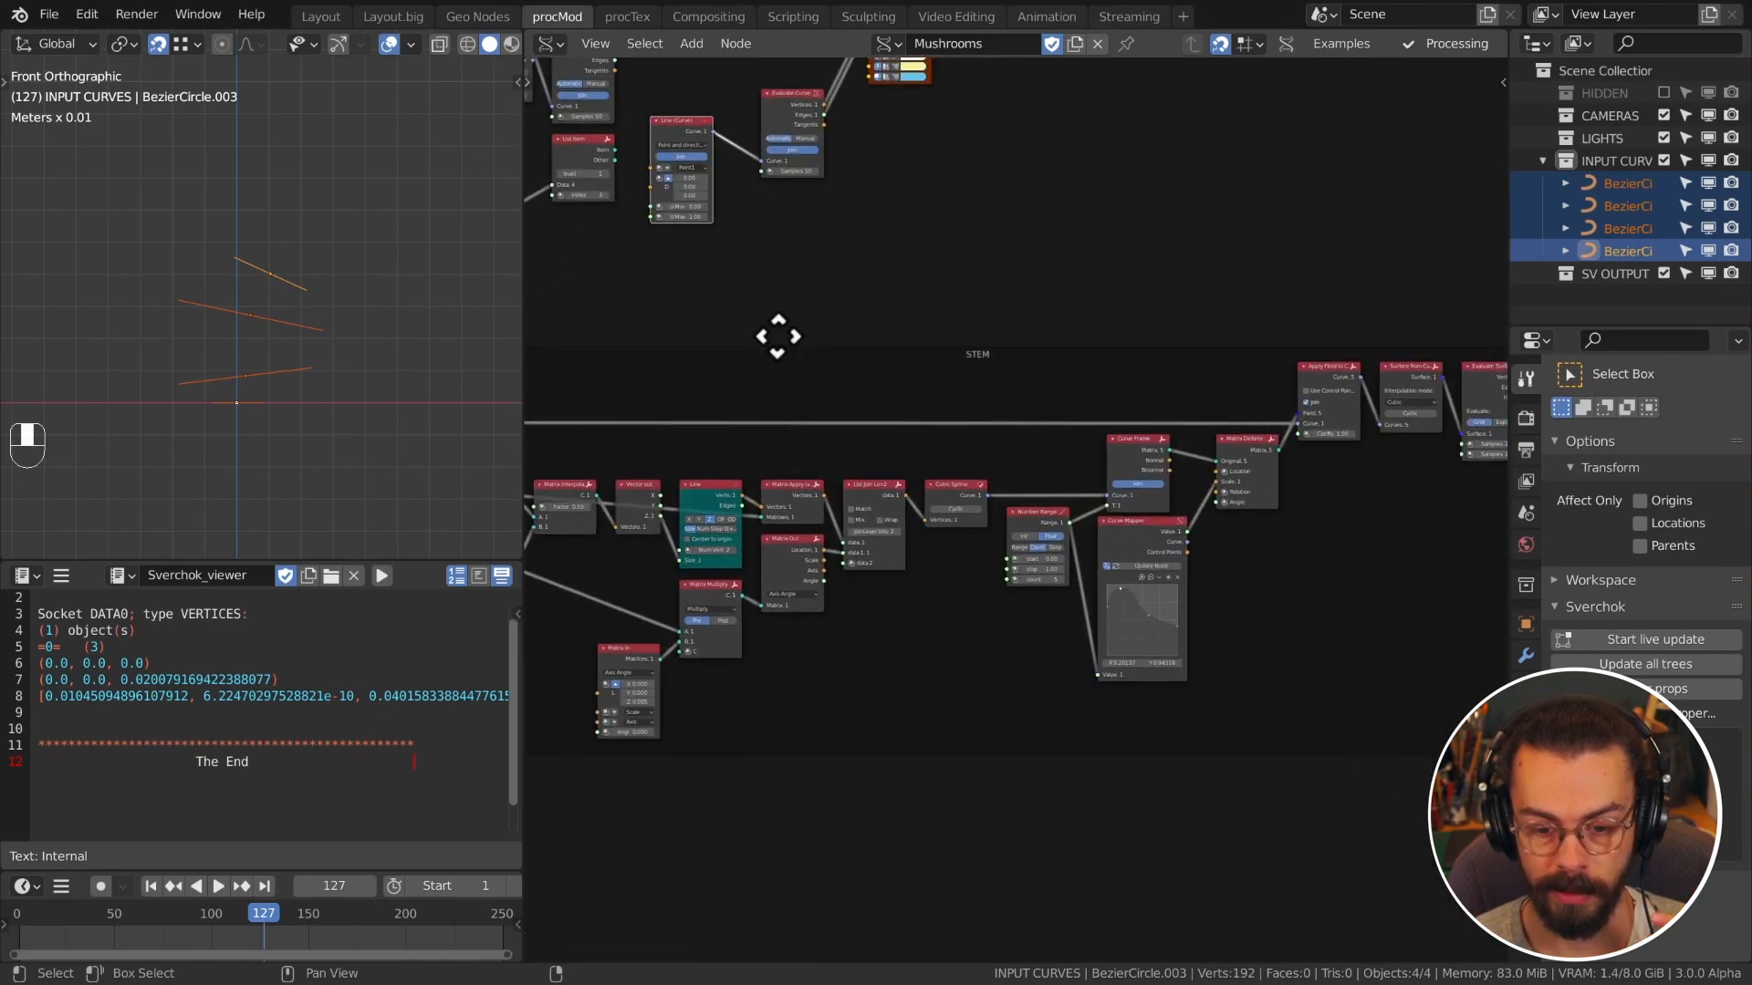
pyautogui.scroll(4, 930, 371)
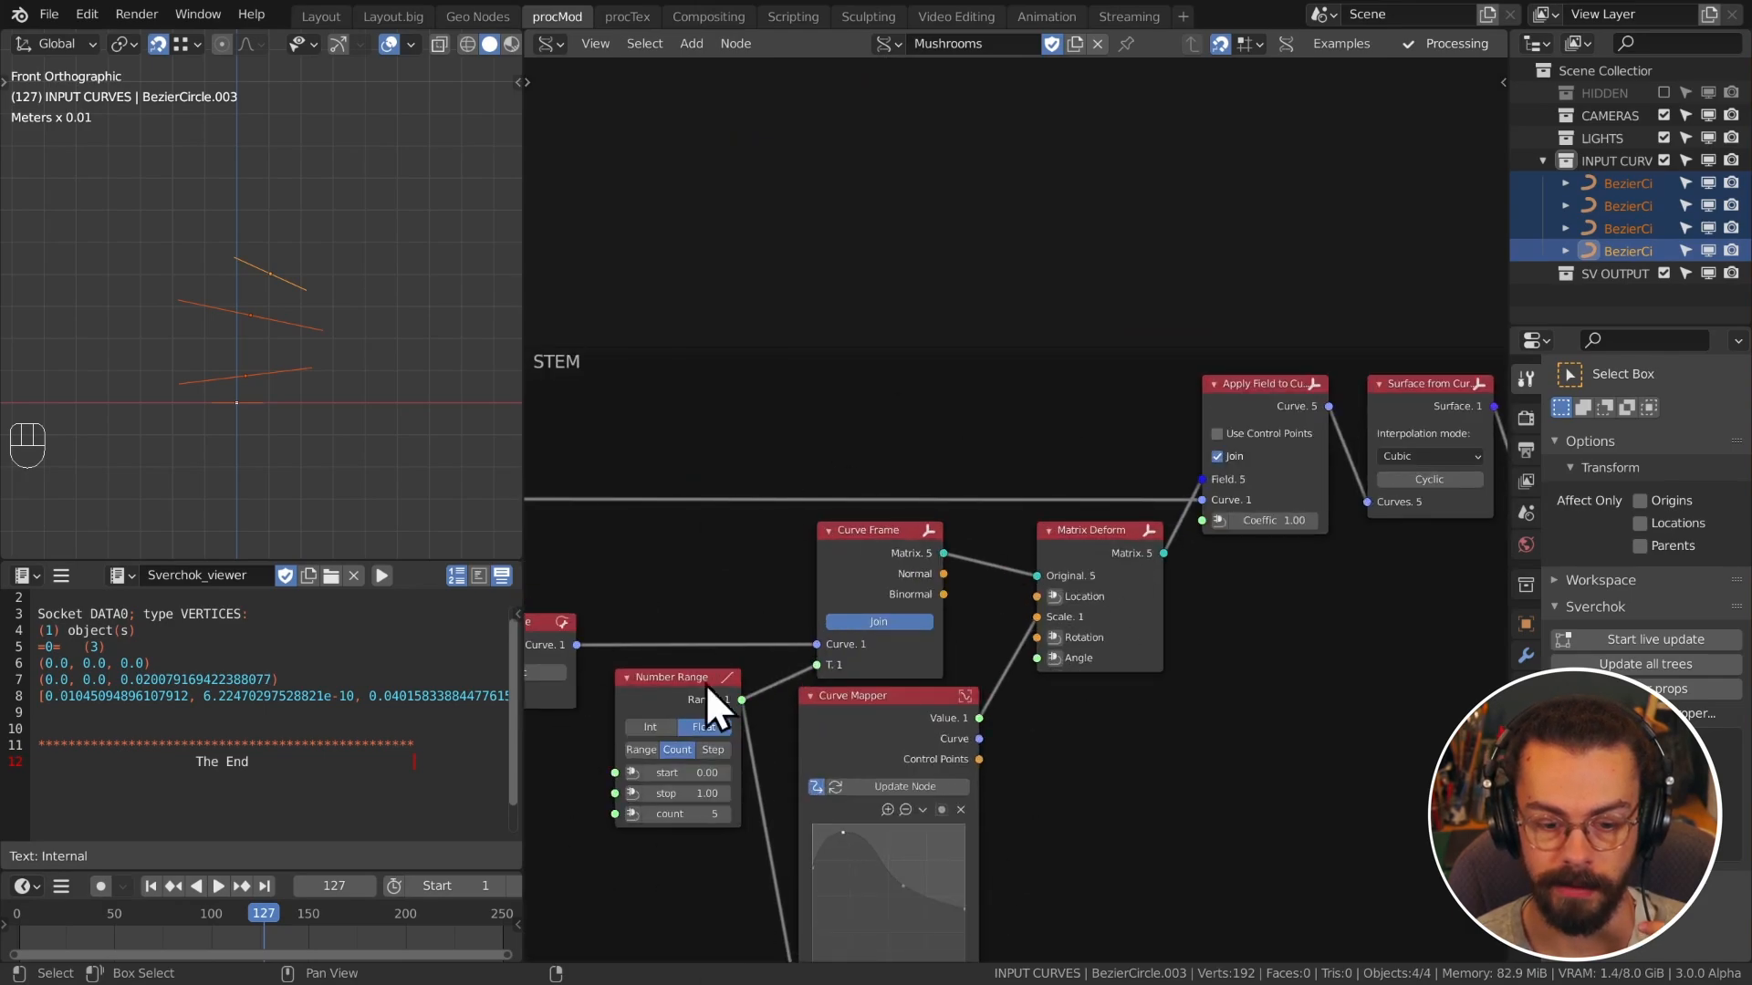
pyautogui.moveTo(764, 366); pyautogui.dragTo(1029, 568, button='middle')
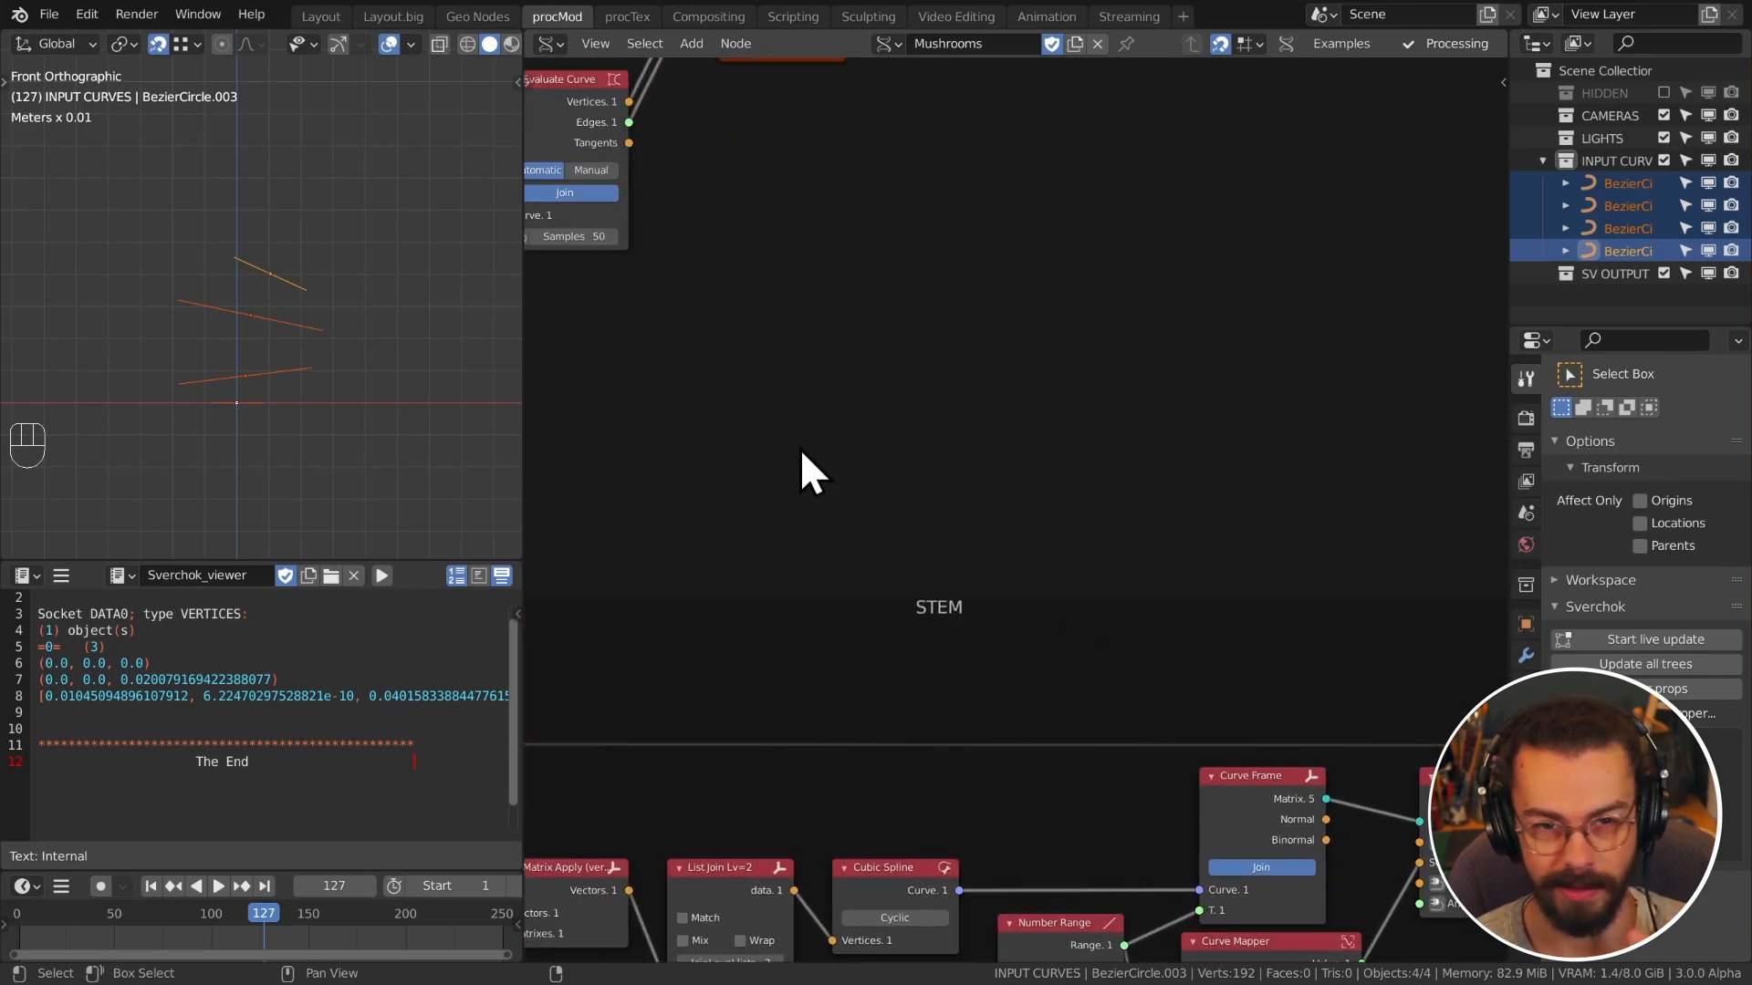
pyautogui.moveTo(799, 447); pyautogui.dragTo(1122, 715, button='middle')
pyautogui.scroll(3, 1114, 715)
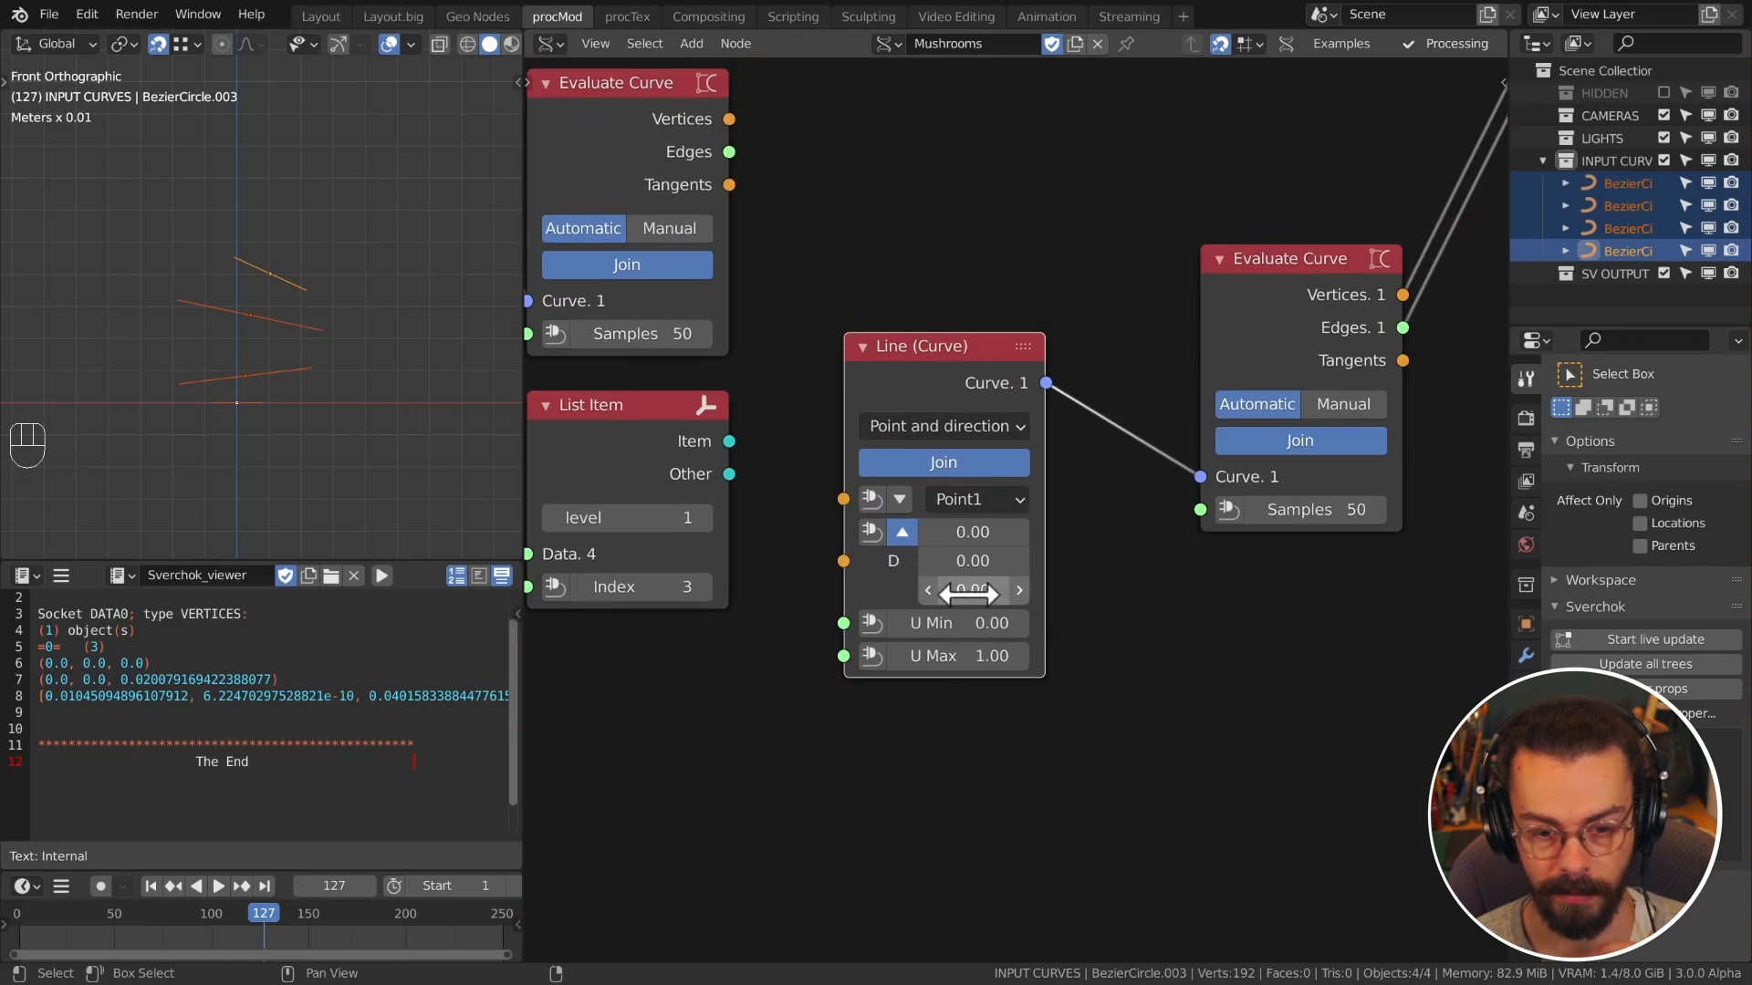
pyautogui.keyDown('shift'); pyautogui.moveTo(969, 593); pyautogui.dragTo(926, 623); pyautogui.keyUp('shift')
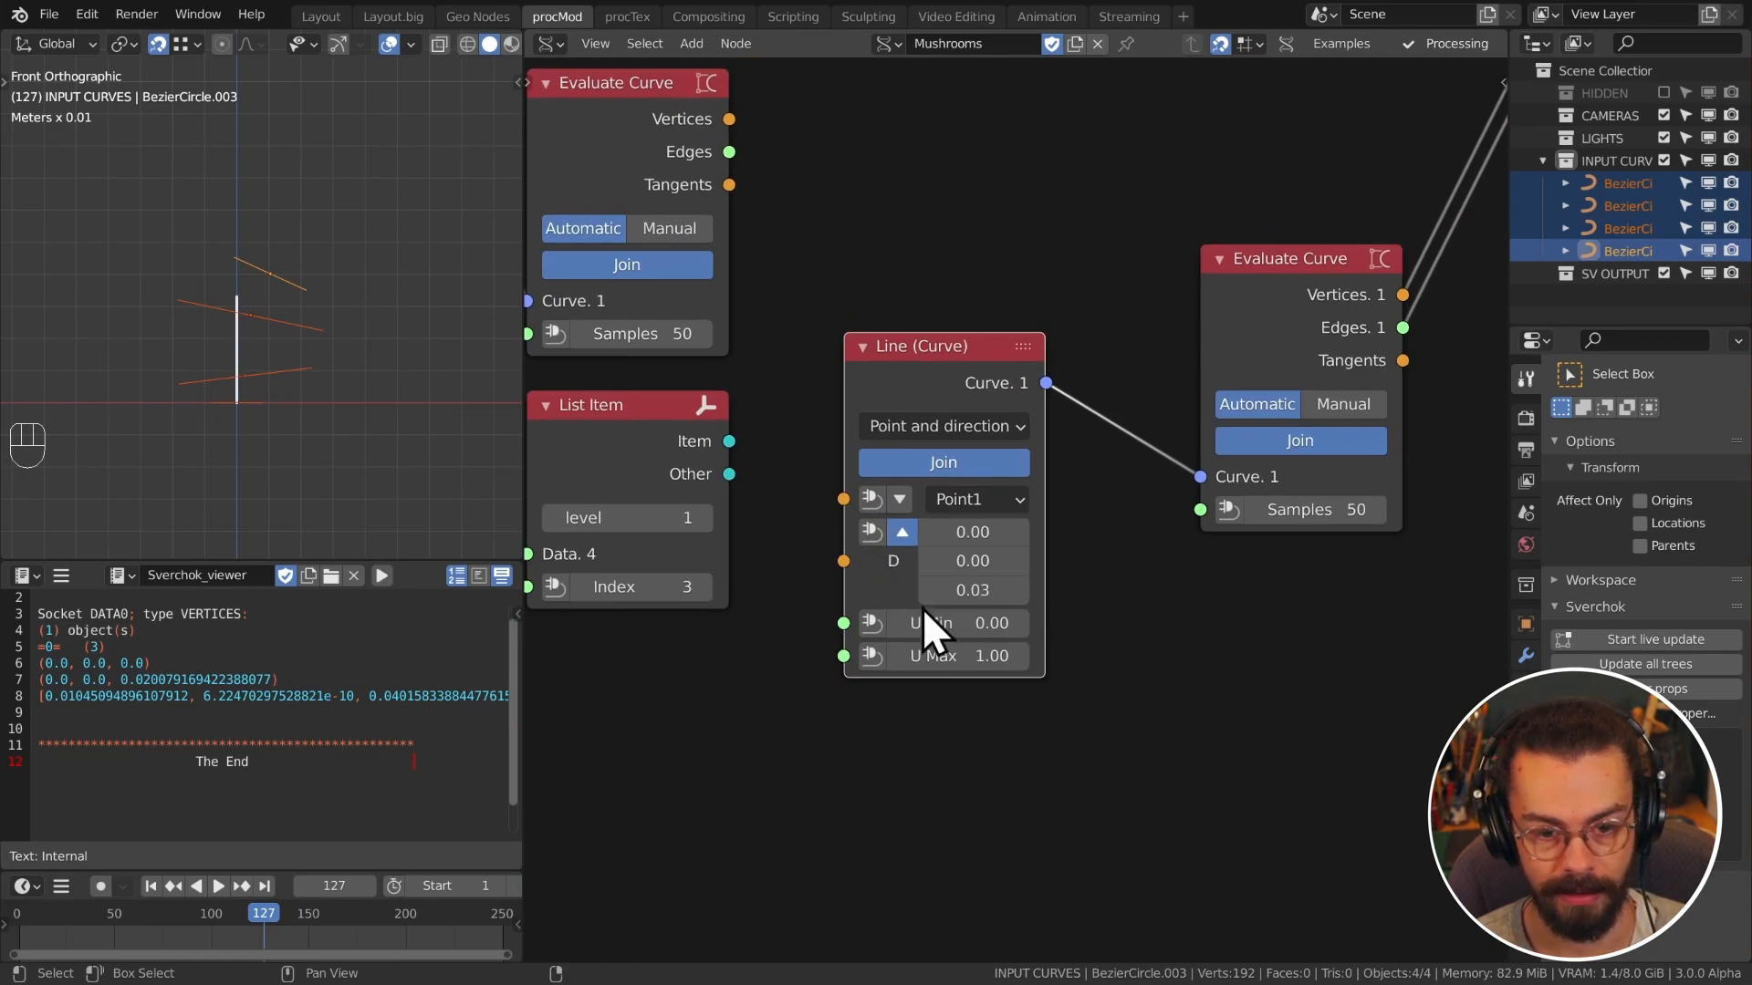
pyautogui.click(975, 593)
pyautogui.write('.0')
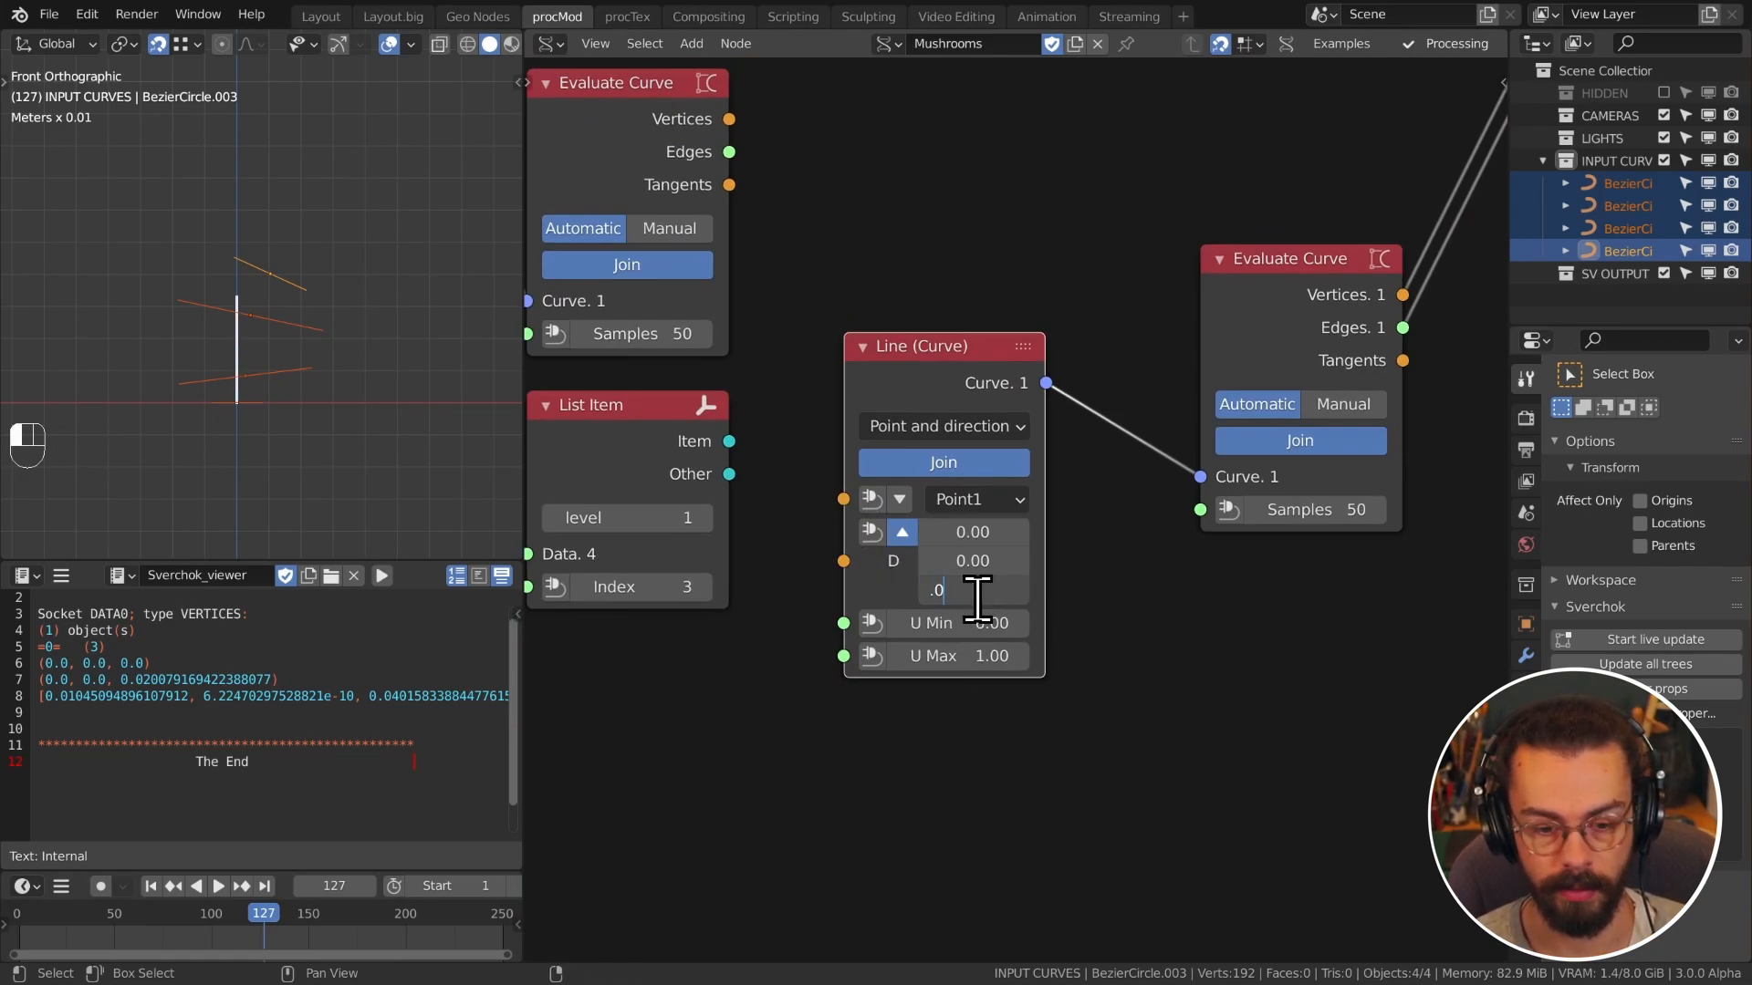
# Step: Set the line curve's Z direction to 0.02 and move its Evaluate Curve node farther from the Line node
pyautogui.write('2')
pyautogui.press('Return')
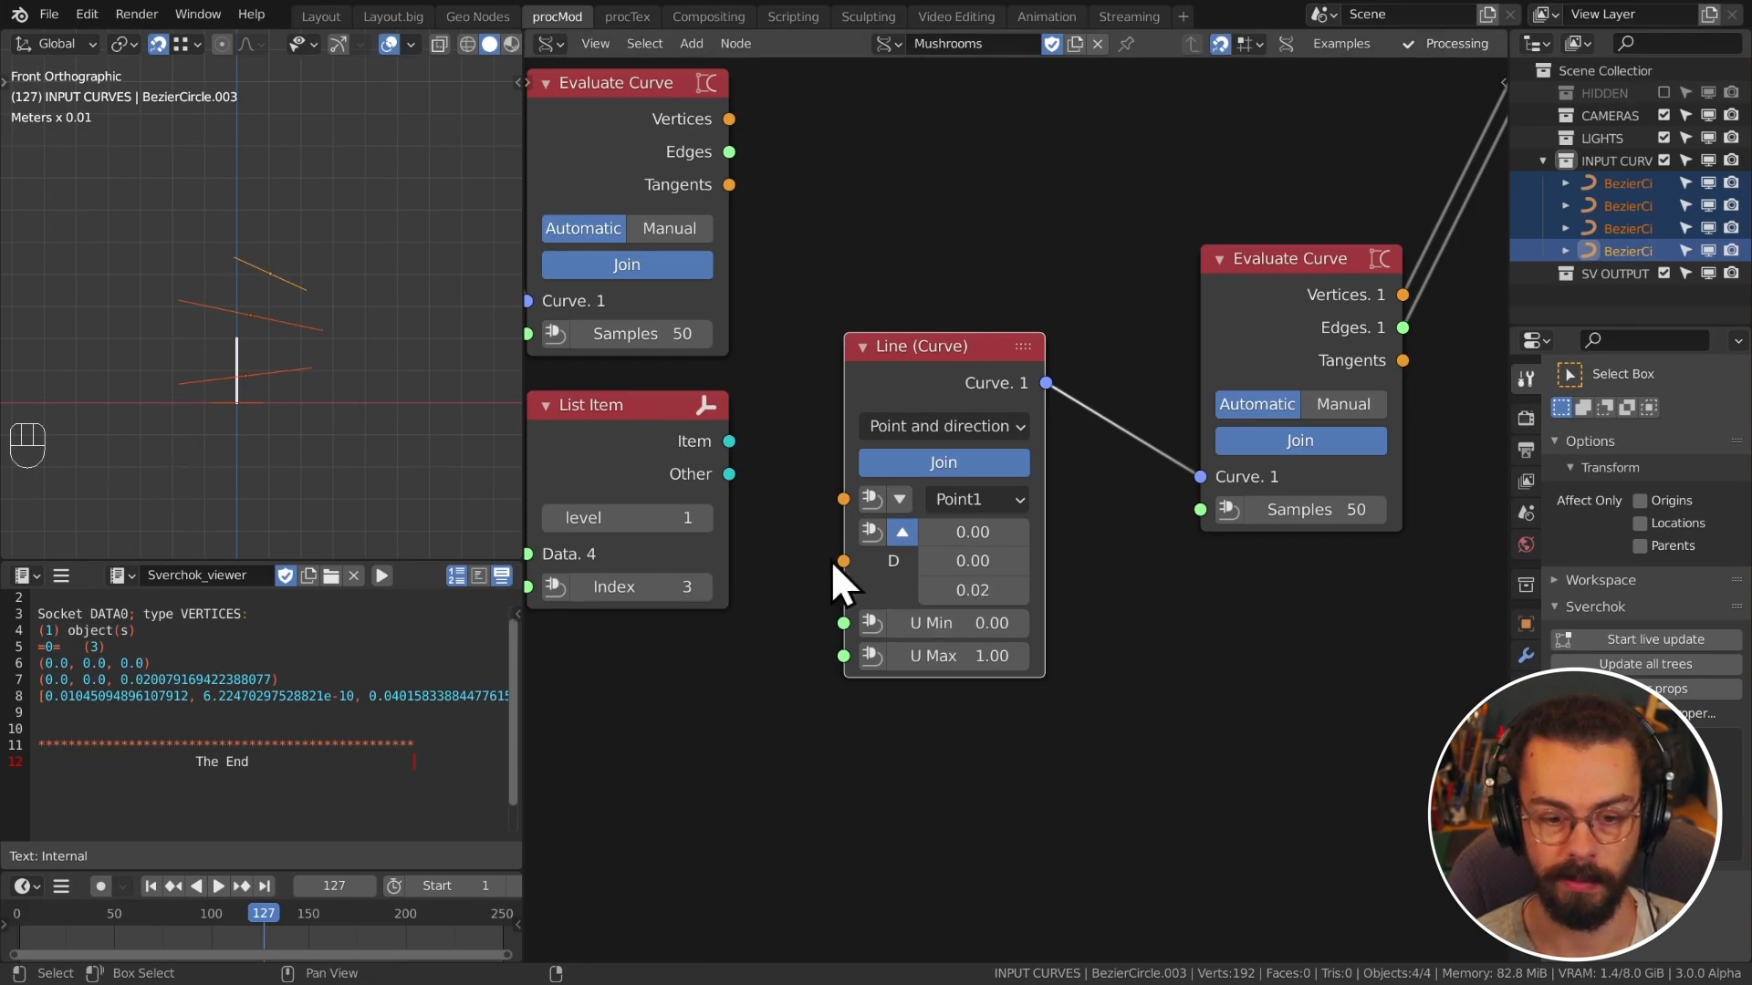
pyautogui.scroll(-1, 1064, 632)
pyautogui.moveTo(1064, 631); pyautogui.dragTo(931, 698, button='middle')
pyautogui.moveTo(1054, 205); pyautogui.dragTo(1334, 427)
pyautogui.press('g')
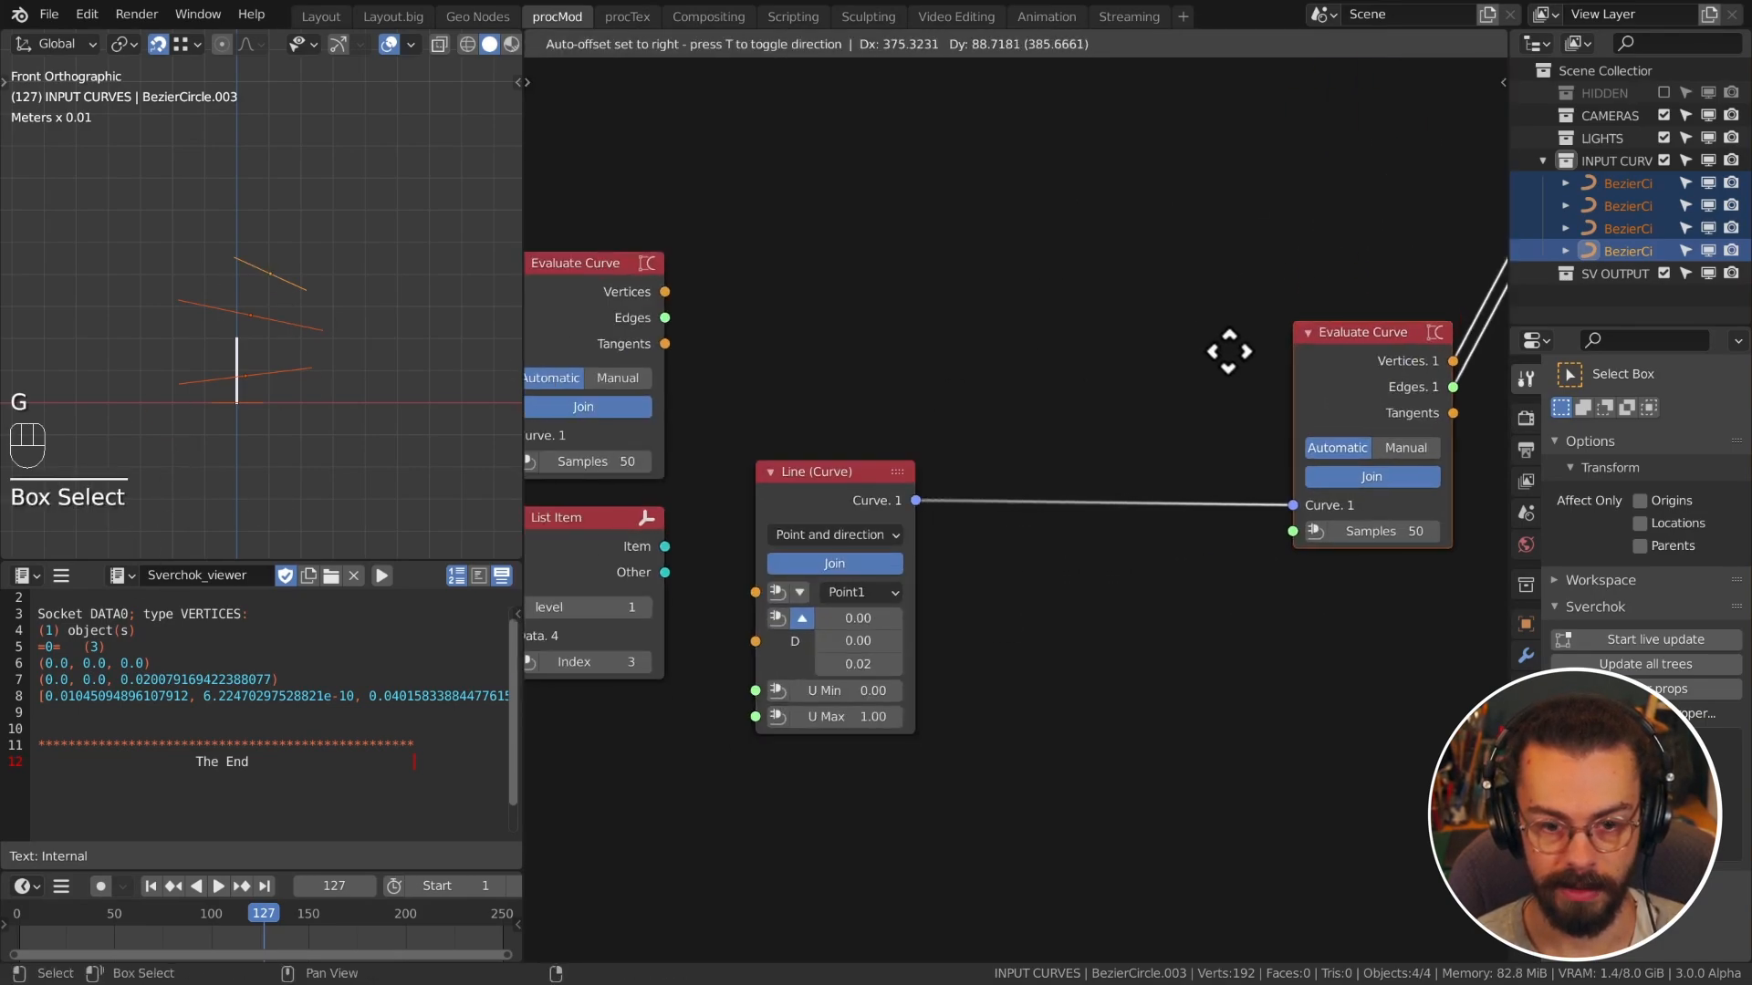
pyautogui.click(1296, 376)
# Step: Reposition the Line and List Item nodes so that List Item sits directly beneath Line
pyautogui.click(802, 496)
pyautogui.press('g')
pyautogui.click(828, 216)
pyautogui.moveTo(658, 513); pyautogui.dragTo(801, 503, button='middle')
pyautogui.scroll(-1, 801, 504)
pyautogui.moveTo(805, 534); pyautogui.dragTo(1065, 516)
pyautogui.moveTo(698, 525); pyautogui.dragTo(958, 482)
pyautogui.moveTo(1086, 474); pyautogui.dragTo(907, 606, button='middle')
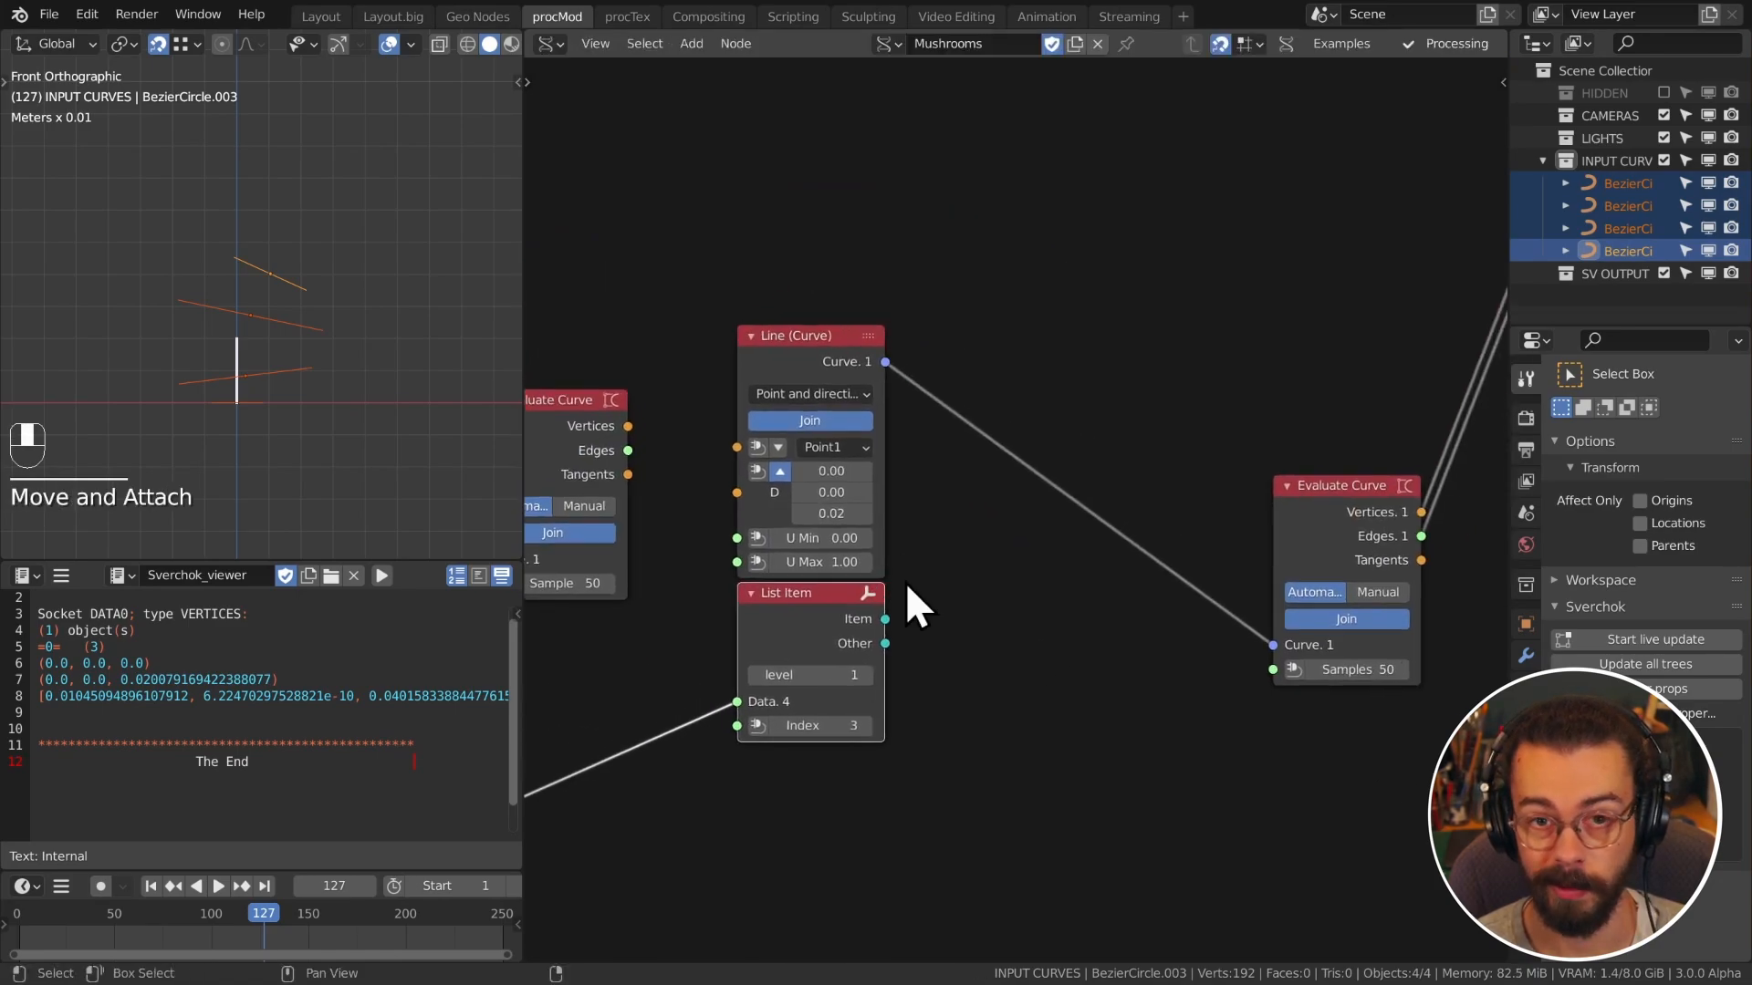
# Step: Insert an Apply Field to Curve node before Evaluate Curve, with Line feeding its Curve input and List Item's Item feeding Field
pyautogui.hotkey('shift', 'a')
pyautogui.moveTo(895, 267)
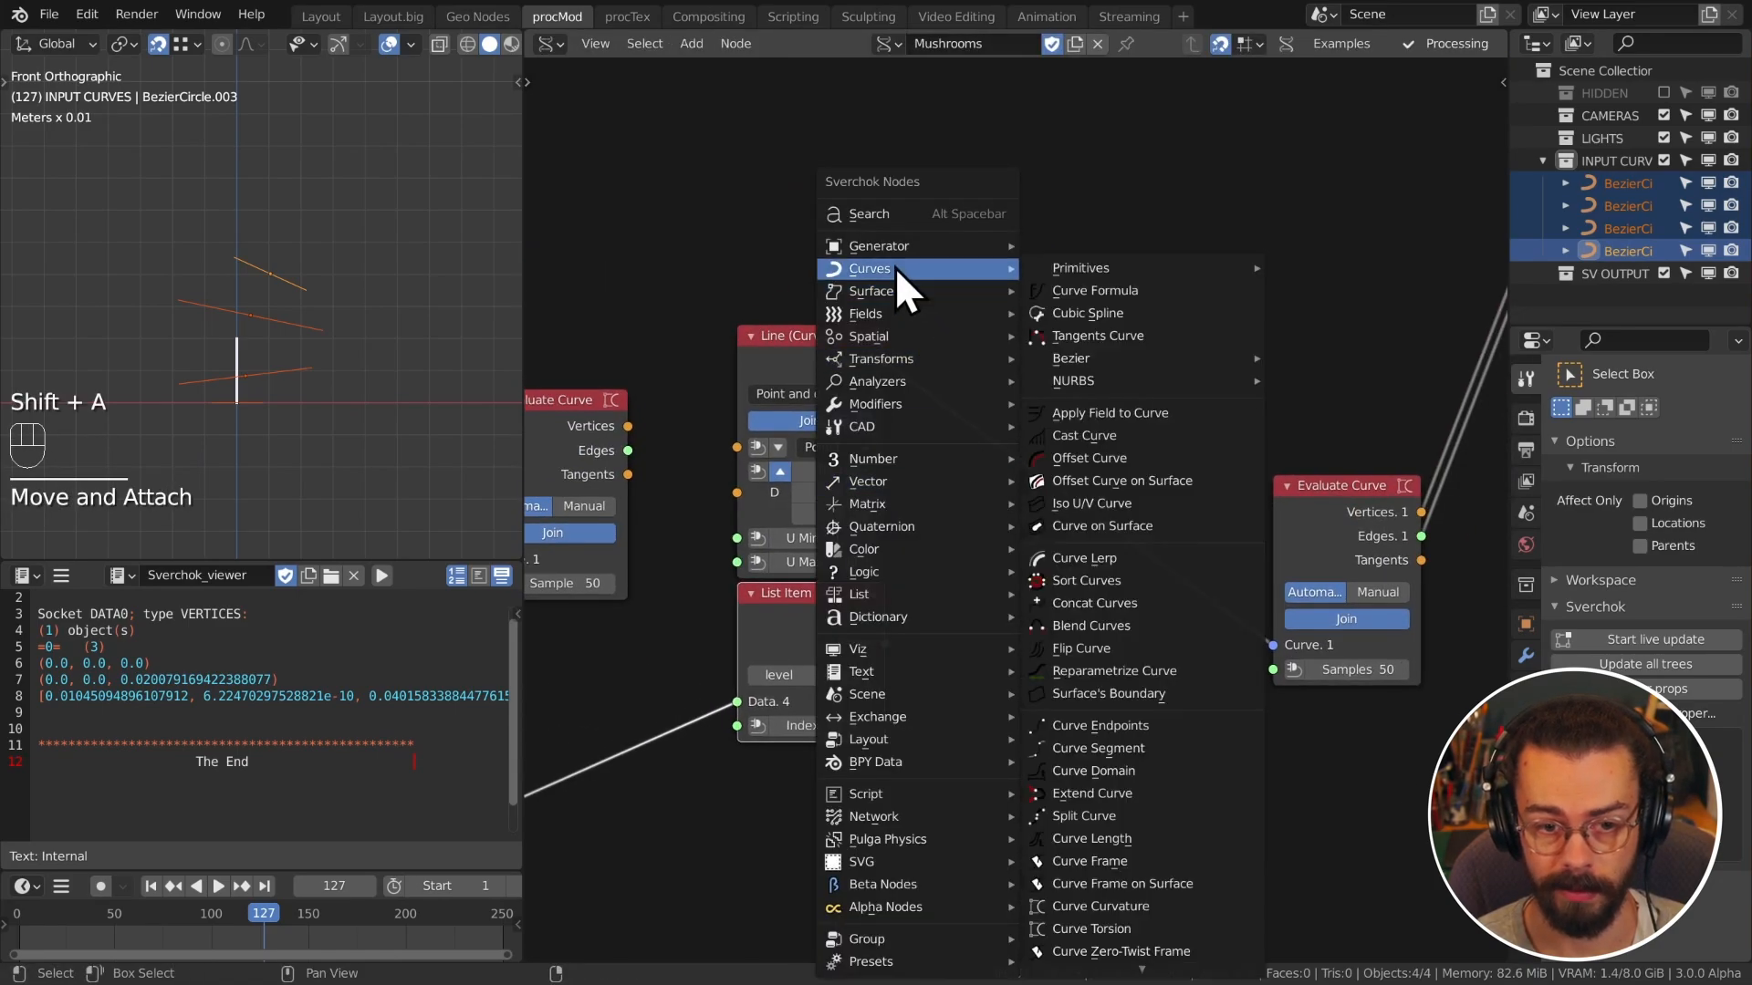
pyautogui.click(1137, 416)
pyautogui.click(965, 362)
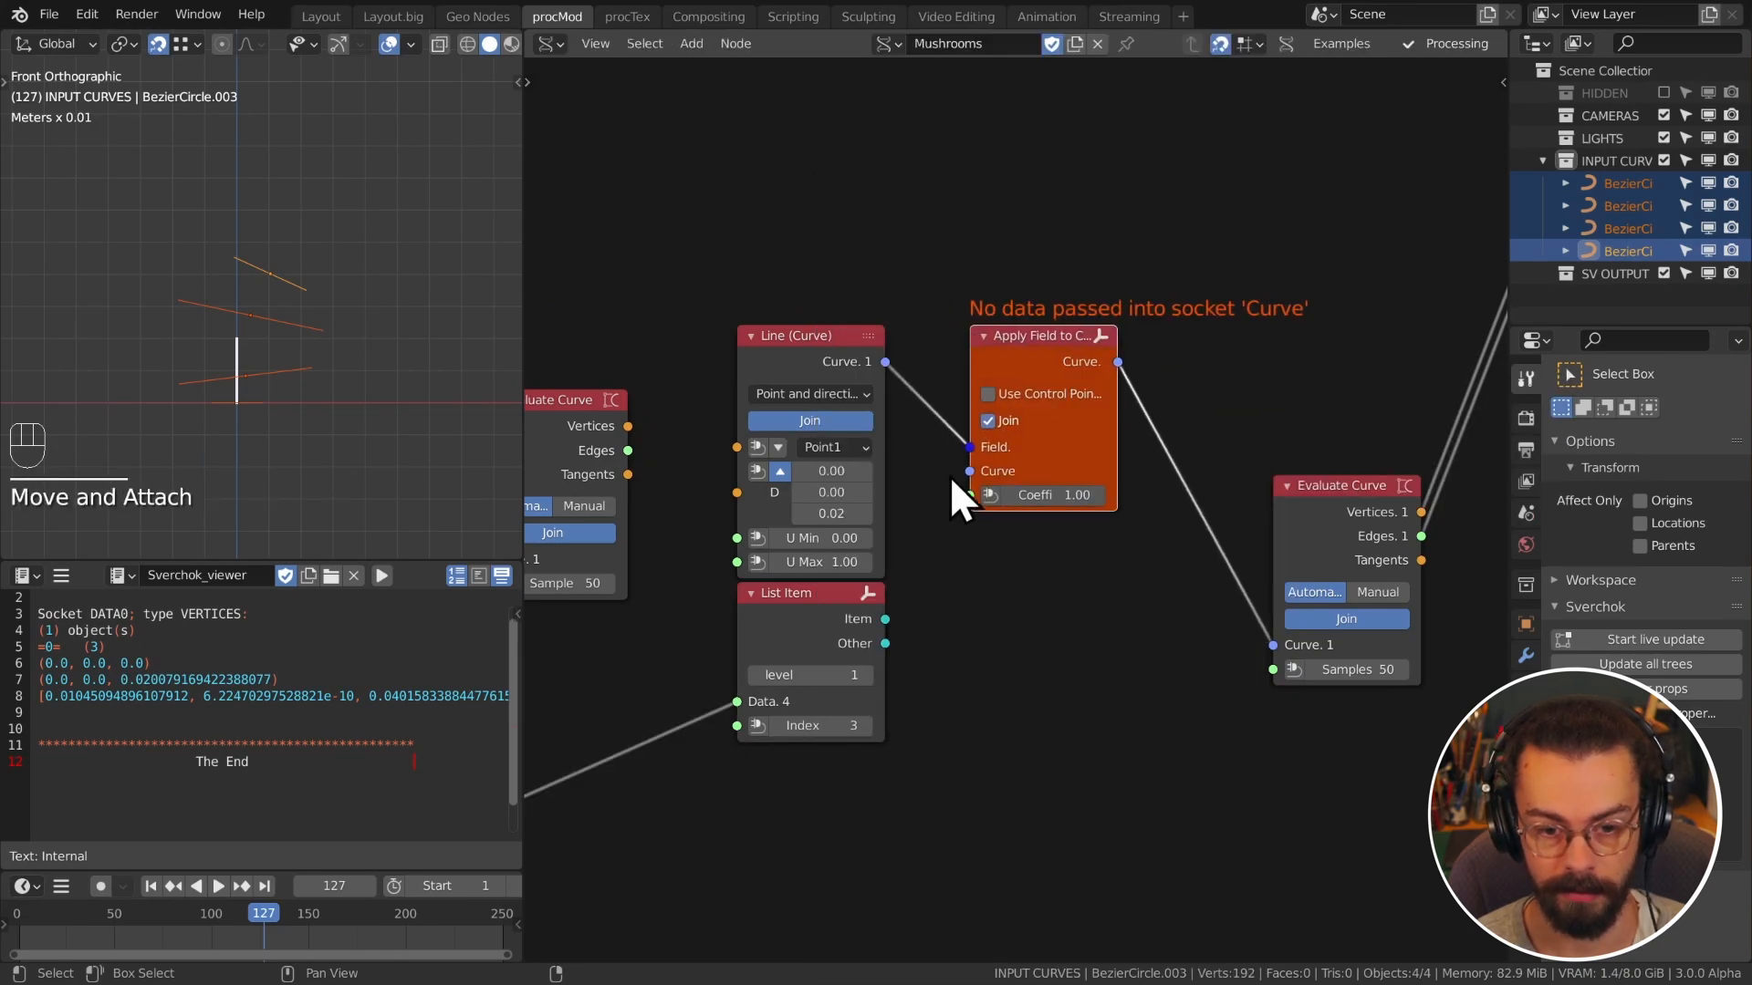
pyautogui.moveTo(967, 469); pyautogui.dragTo(884, 620)
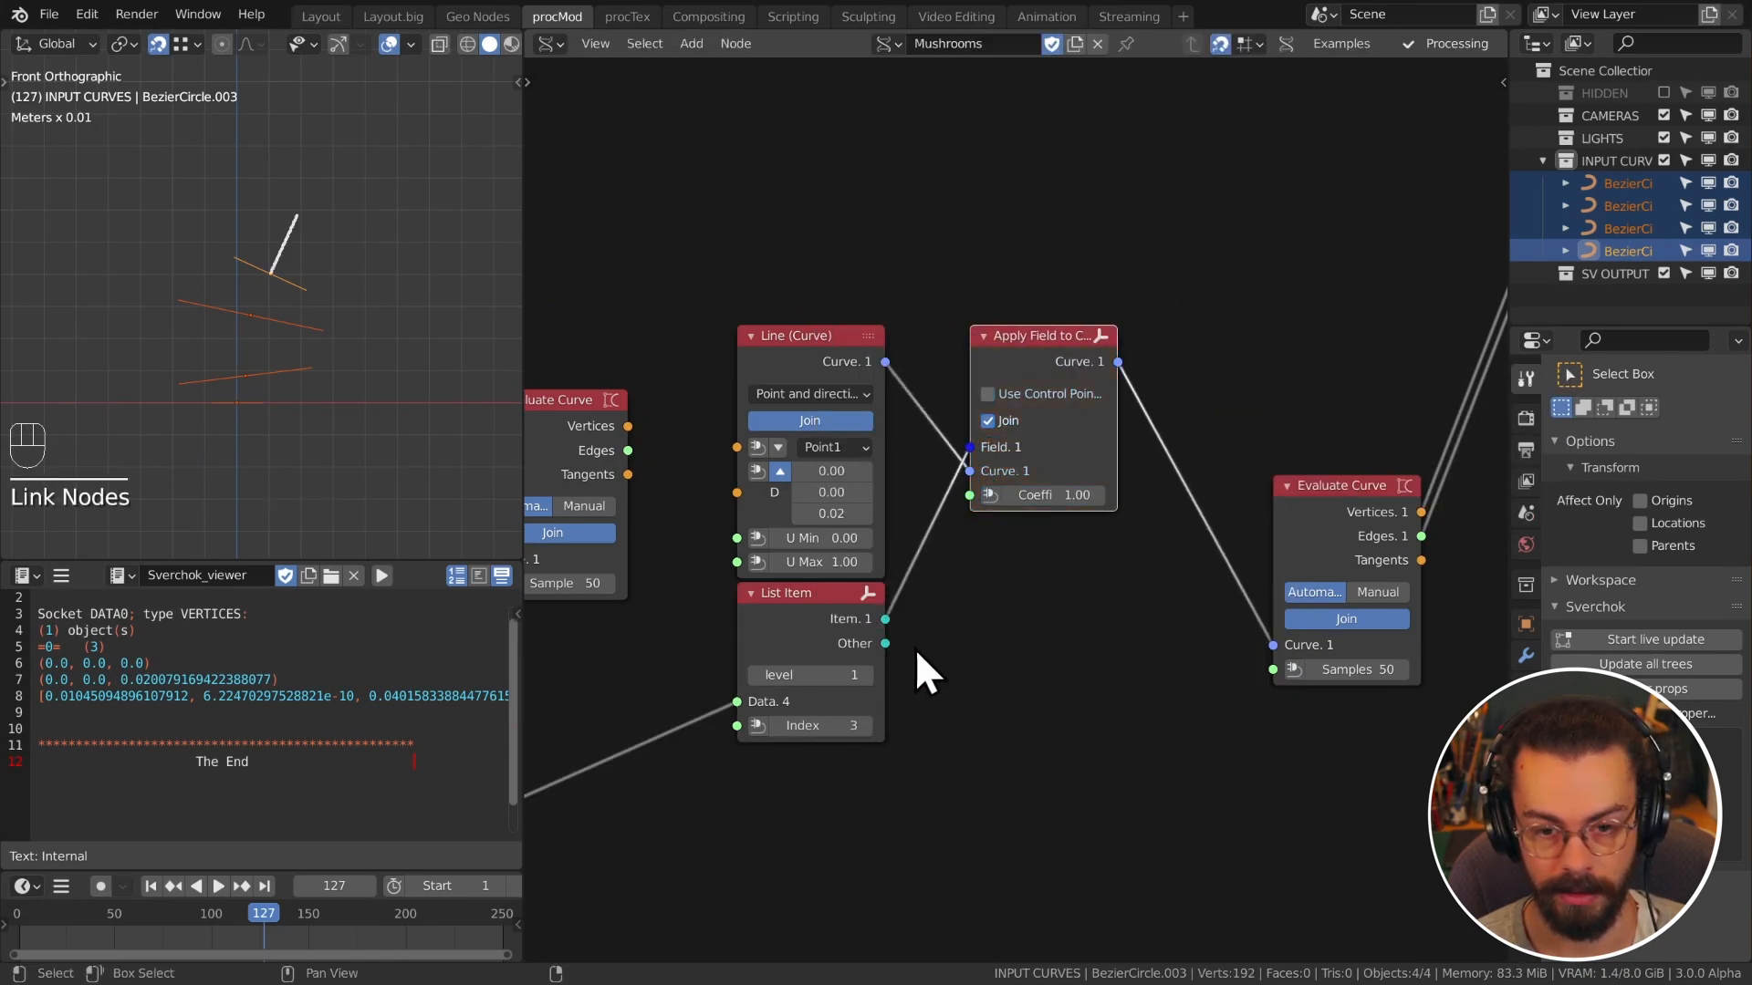
# Step: Test during playback whether the line follows the uppermost circle by moving that circle temporarily
pyautogui.scroll(5, 274, 297)
pyautogui.keyDown('shift'); pyautogui.moveTo(262, 301); pyautogui.dragTo(174, 219, button='middle'); pyautogui.keyUp('shift')
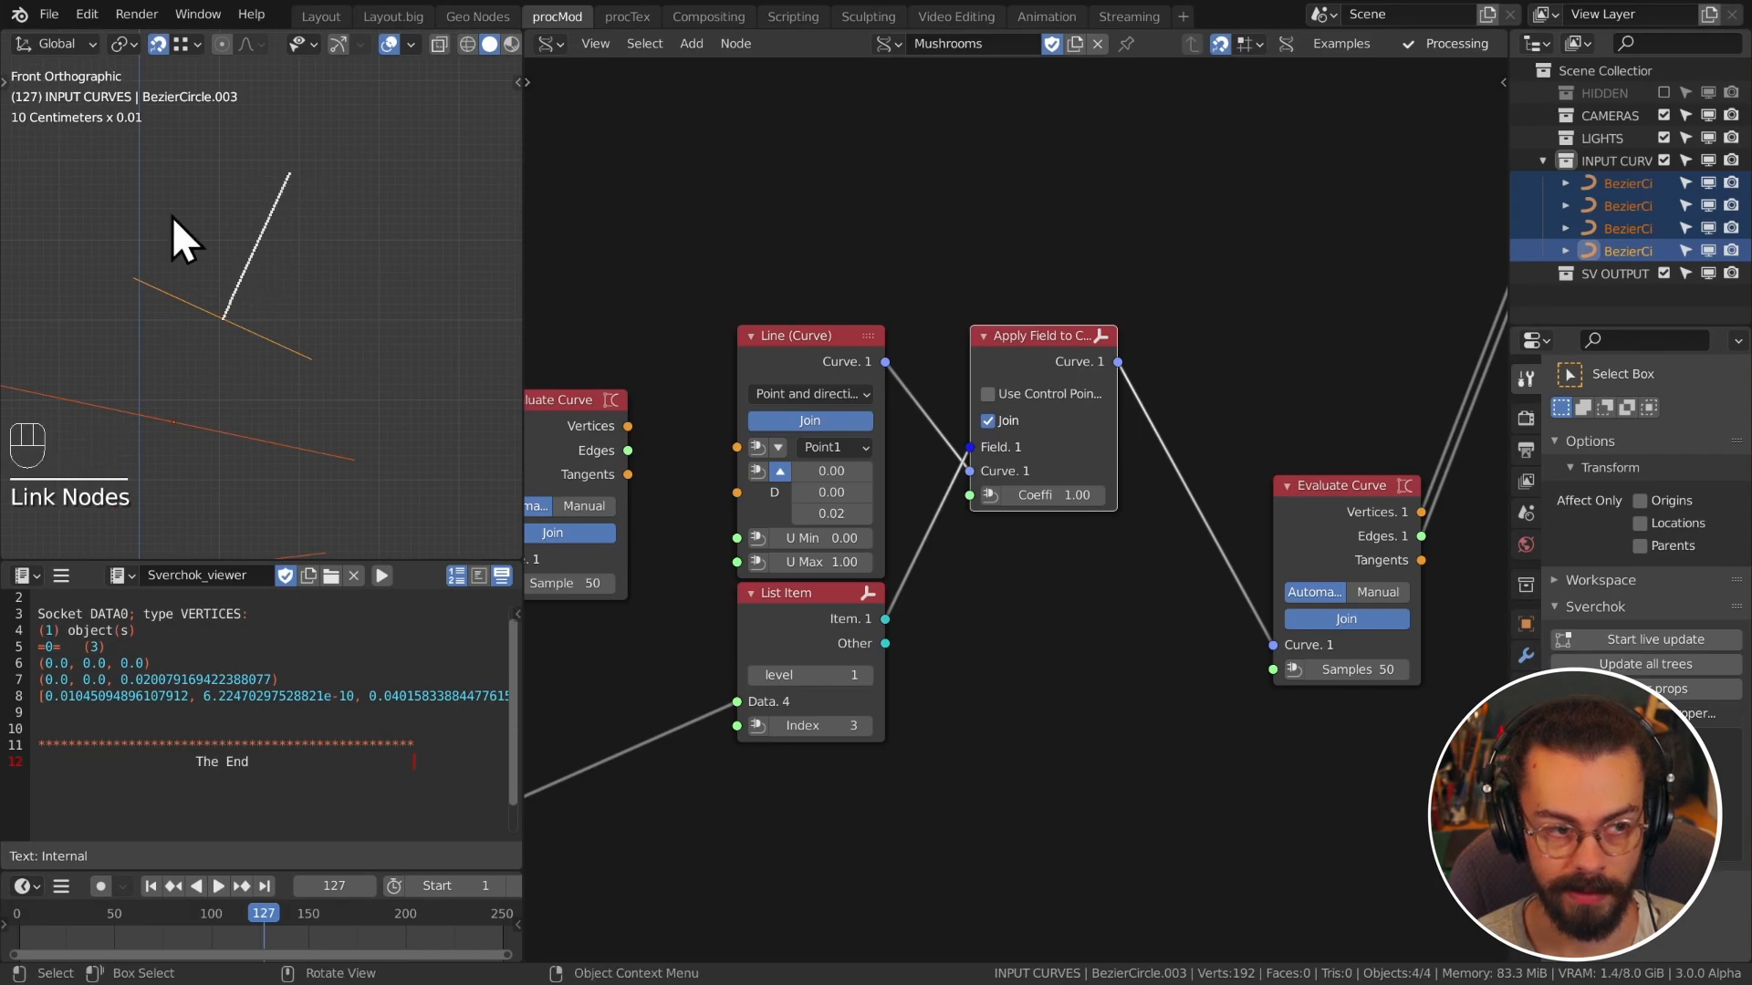
pyautogui.hotkey('shift', 'space')
pyautogui.click(271, 339)
pyautogui.press('g')
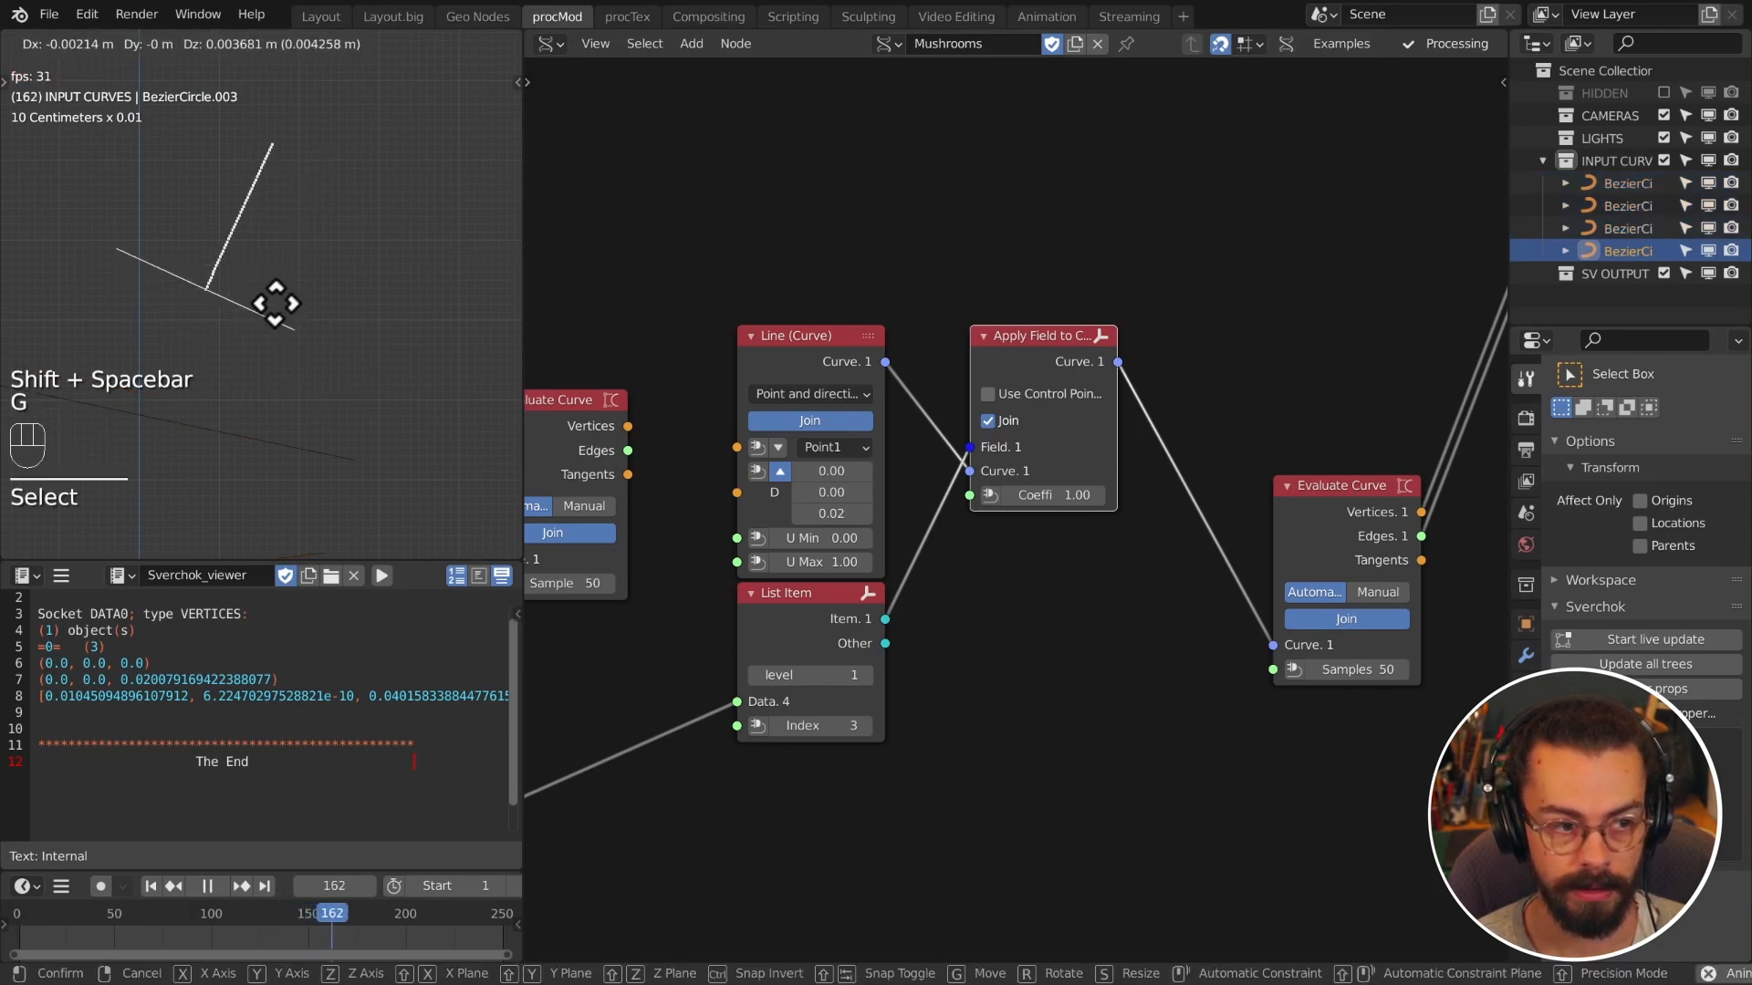
pyautogui.click(272, 331)
pyautogui.hotkey('shift', 'space')
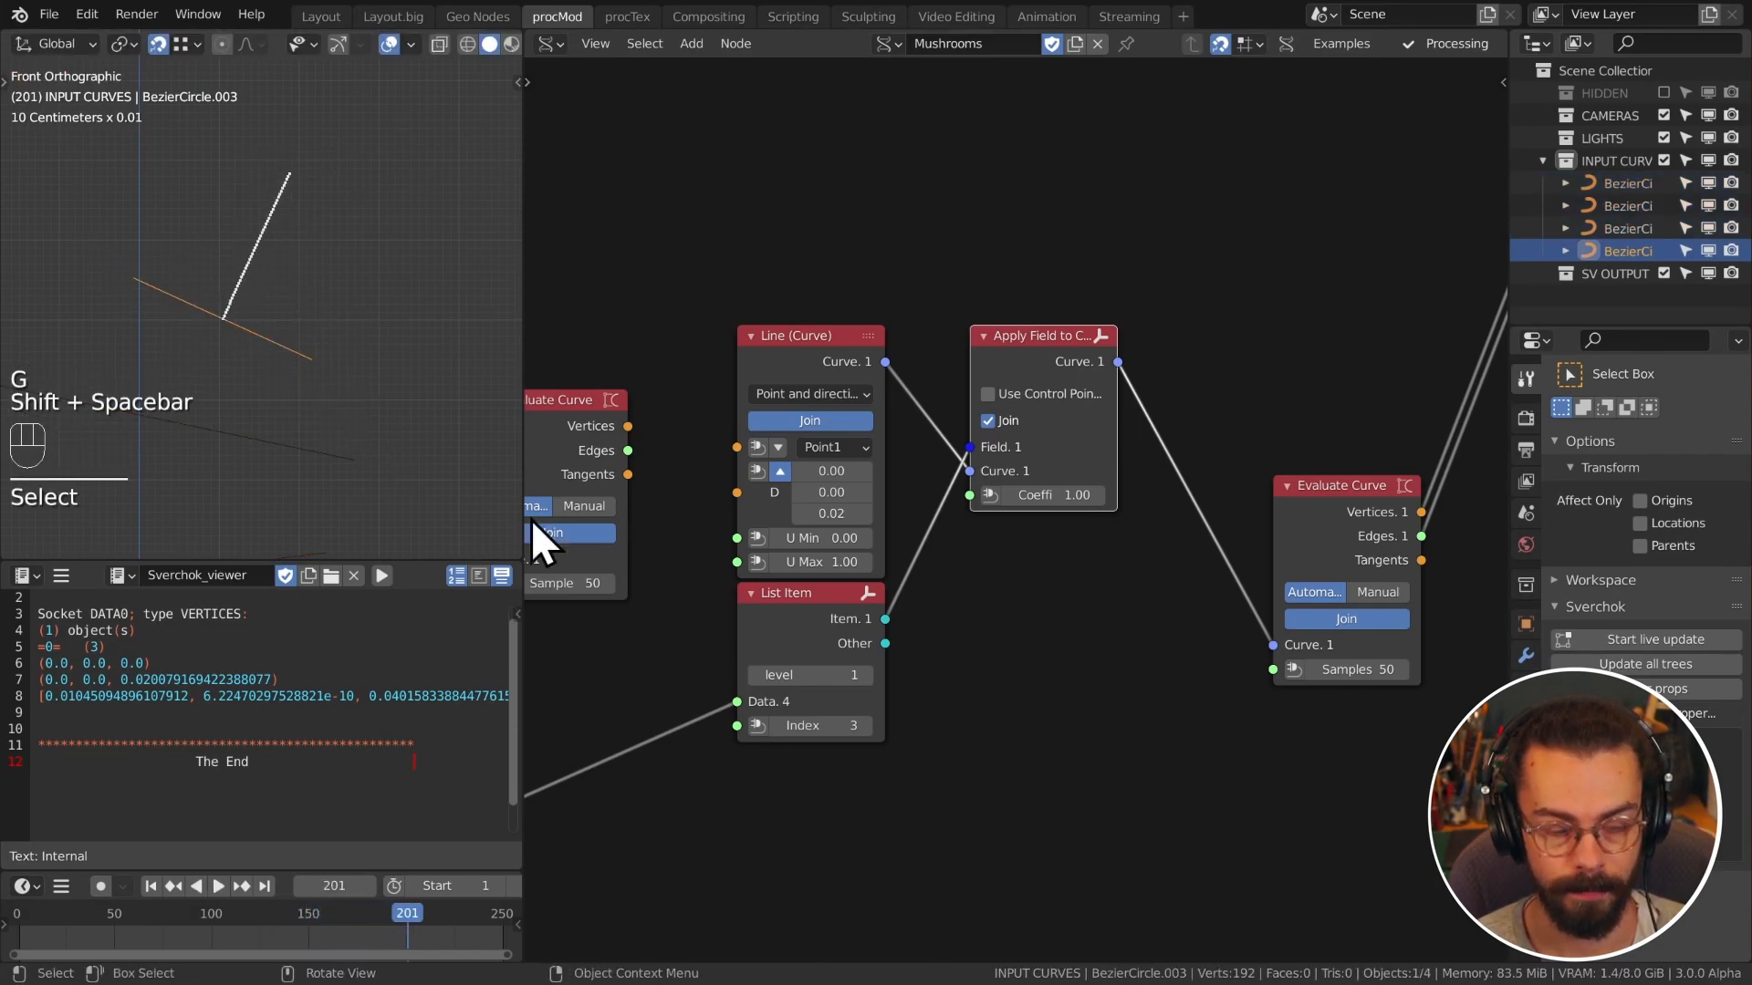
# Step: Place the Evaluate Curve and Apply Field to Curve nodes side by side next to the Line node
pyautogui.scroll(-2, 880, 547)
pyautogui.moveTo(1214, 490); pyautogui.dragTo(1131, 393)
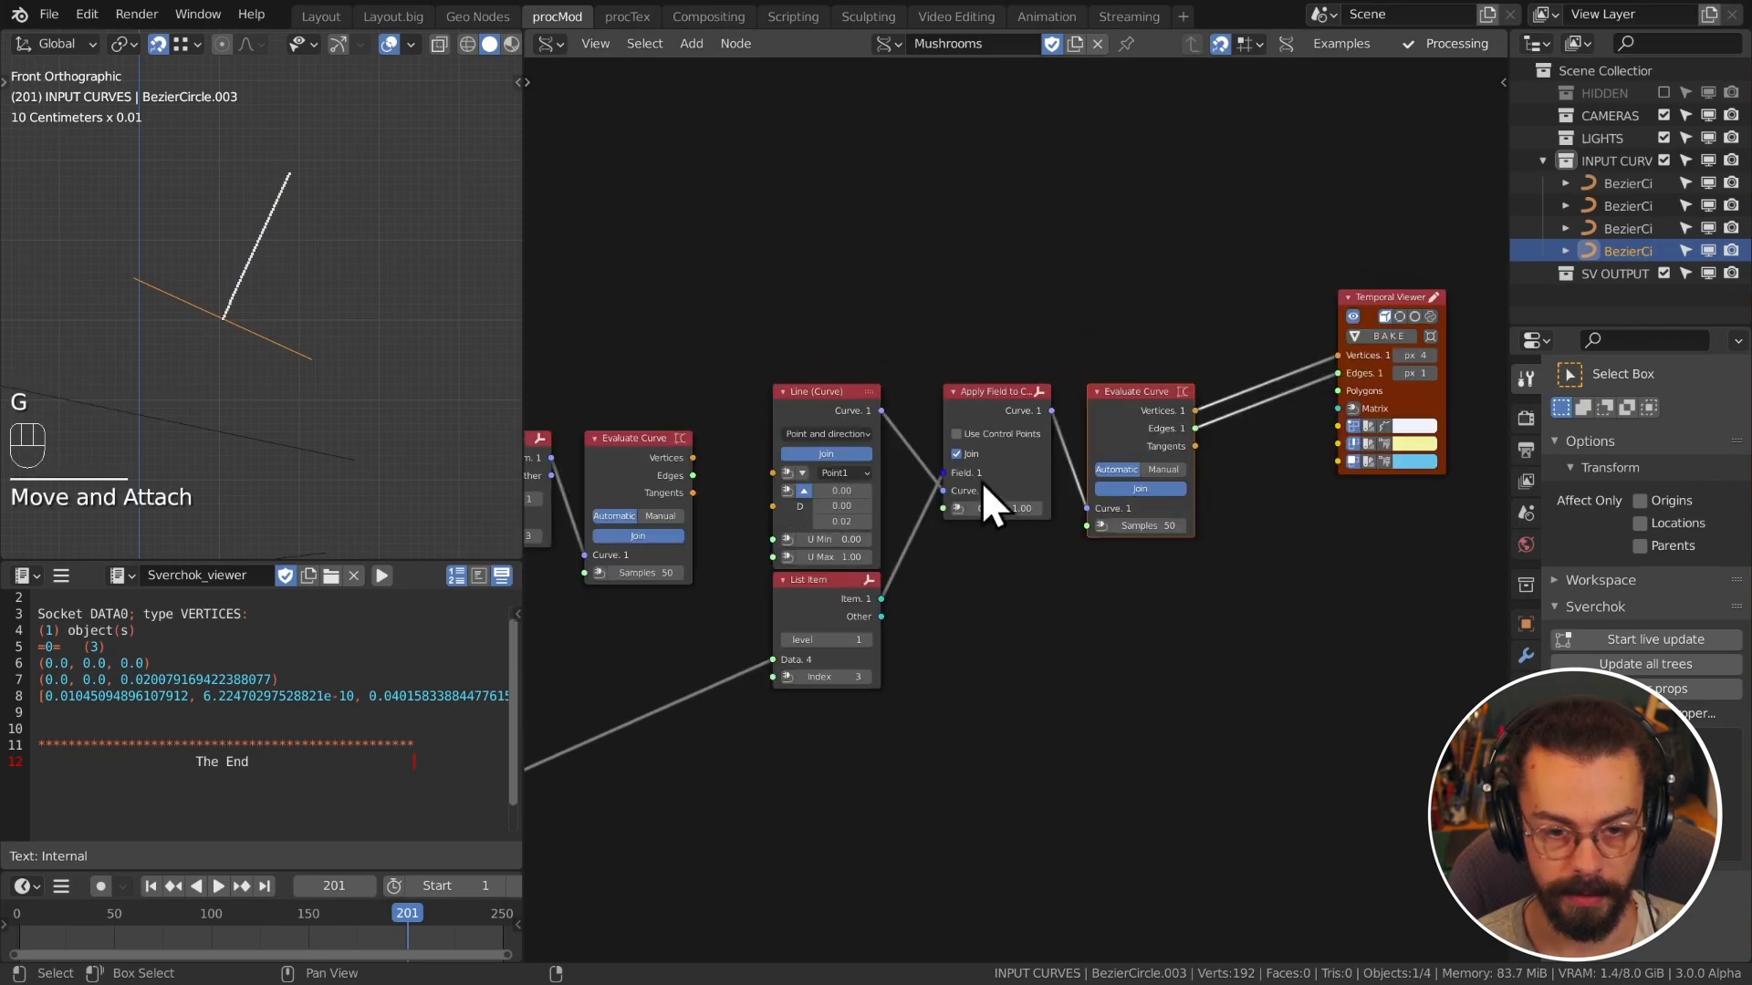
pyautogui.click(1012, 391)
pyautogui.press('g')
pyautogui.click(999, 390)
# Step: Shift the Line, List Item and Apply Field nodes together, and move Evaluate Curve and Temporal Viewer away to make room for another node
pyautogui.moveTo(982, 315); pyautogui.dragTo(1011, 644)
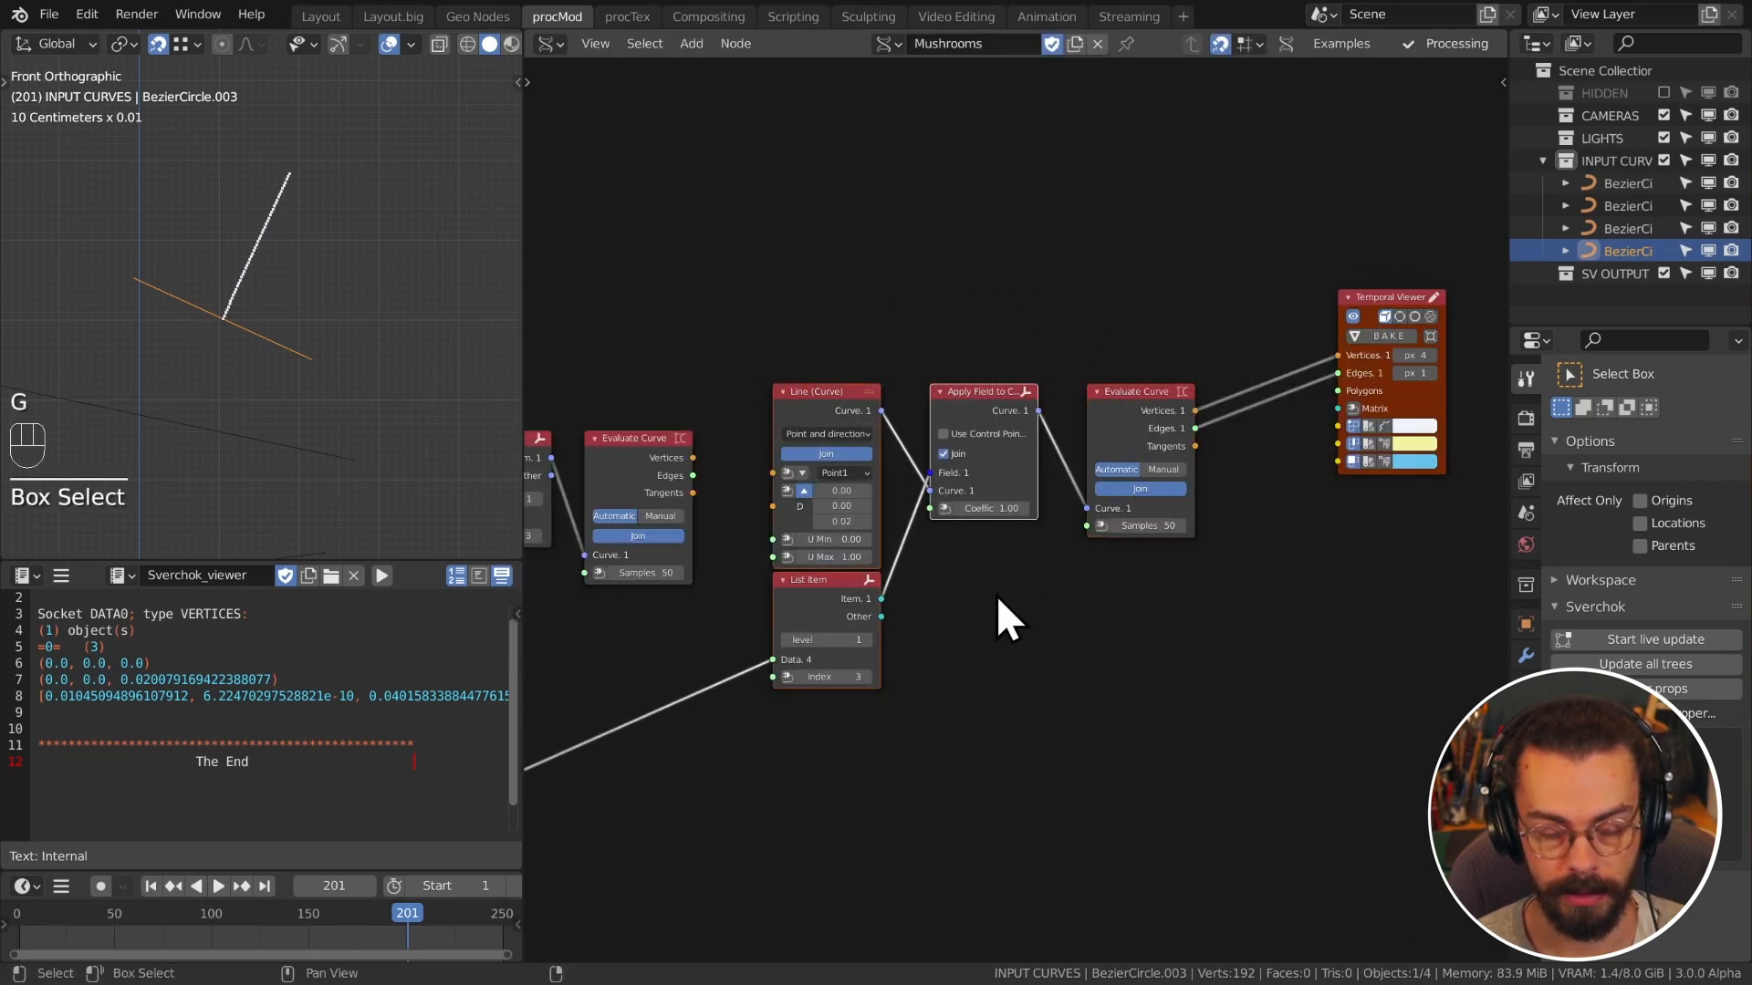
pyautogui.press('g')
pyautogui.scroll(-1, 1076, 489)
pyautogui.click(1031, 584)
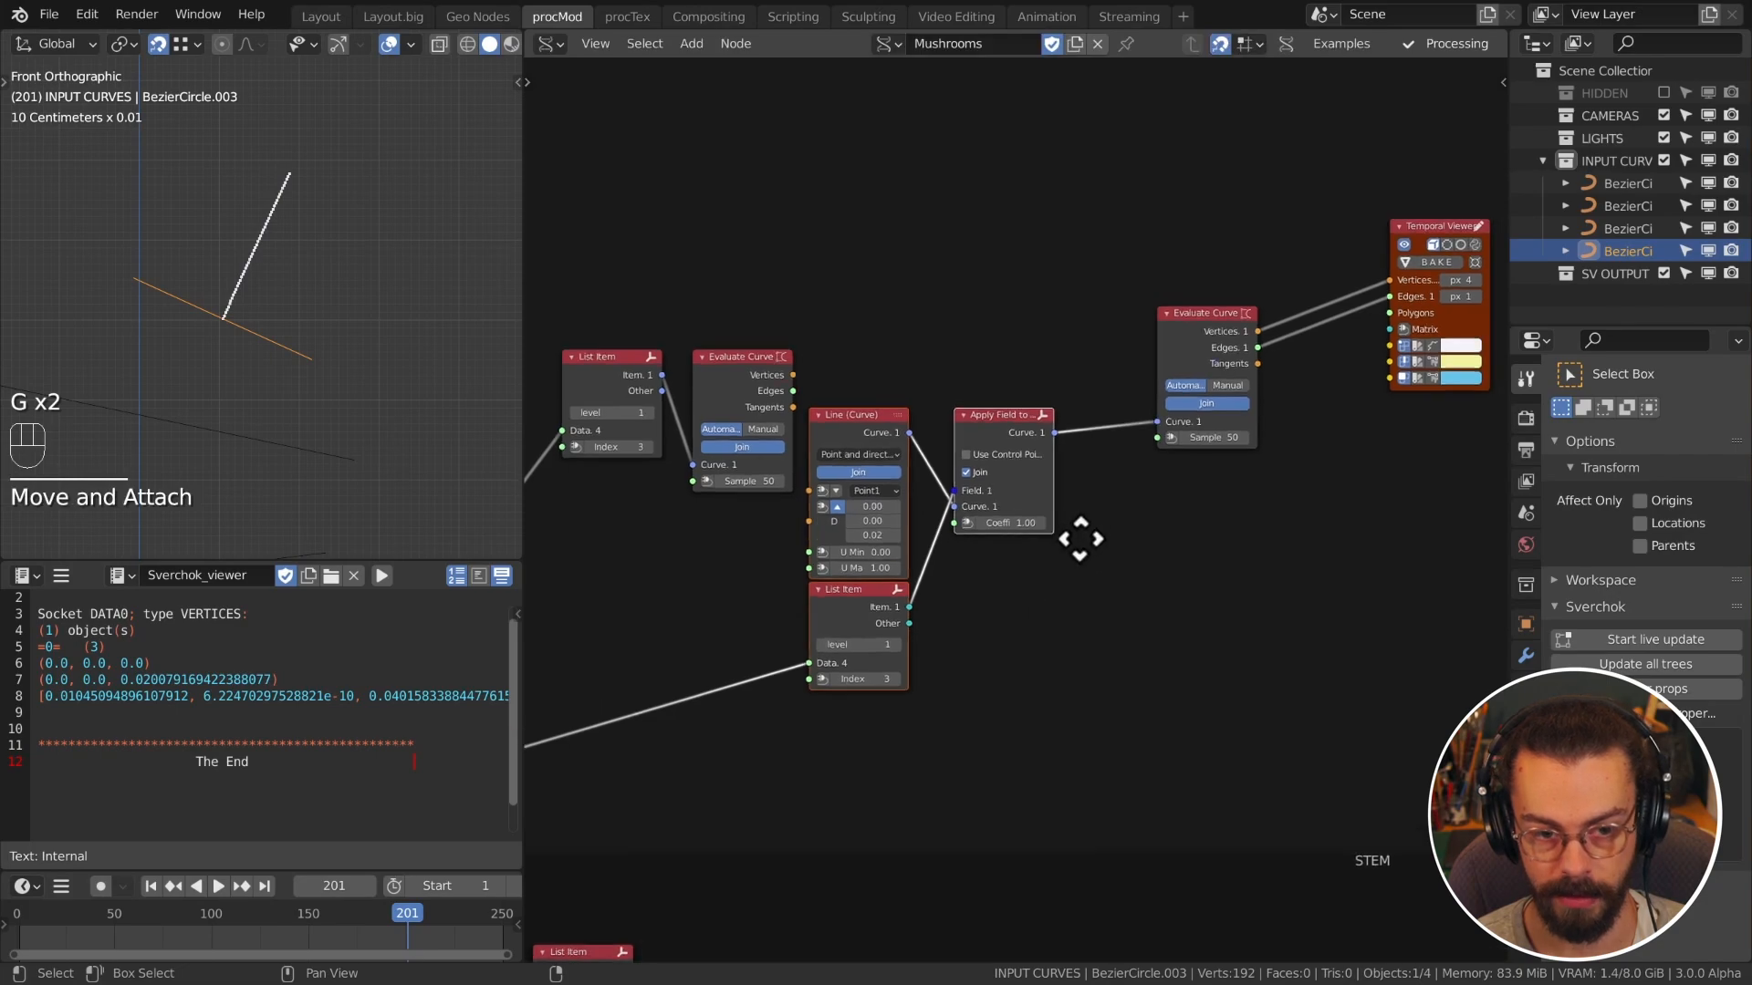
pyautogui.moveTo(1081, 539); pyautogui.dragTo(995, 660, button='middle')
pyautogui.moveTo(1341, 602); pyautogui.dragTo(1000, 427)
pyautogui.press('g')
pyautogui.click(1316, 468)
# Step: Insert a Curve Frame node between Apply Field to Curve and Evaluate Curve
pyautogui.hotkey('shift', 'a')
pyautogui.moveTo(1044, 254)
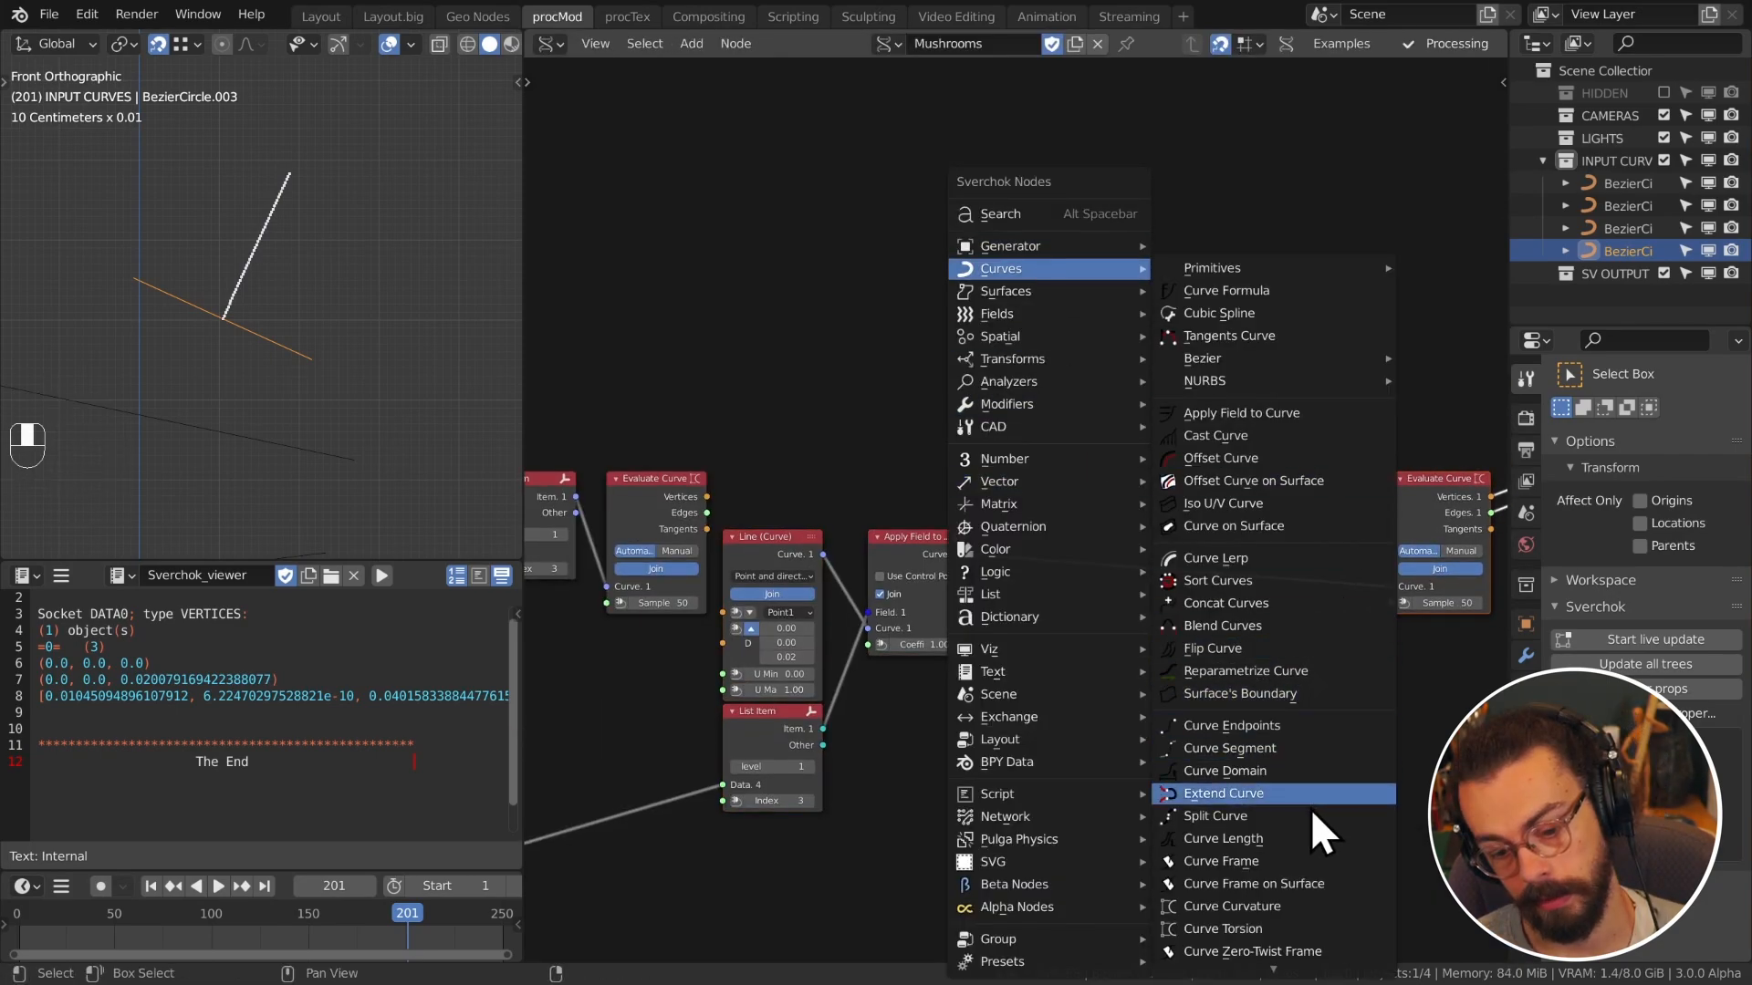
pyautogui.click(1291, 860)
pyautogui.click(1040, 497)
pyautogui.moveTo(1104, 503); pyautogui.dragTo(1178, 539)
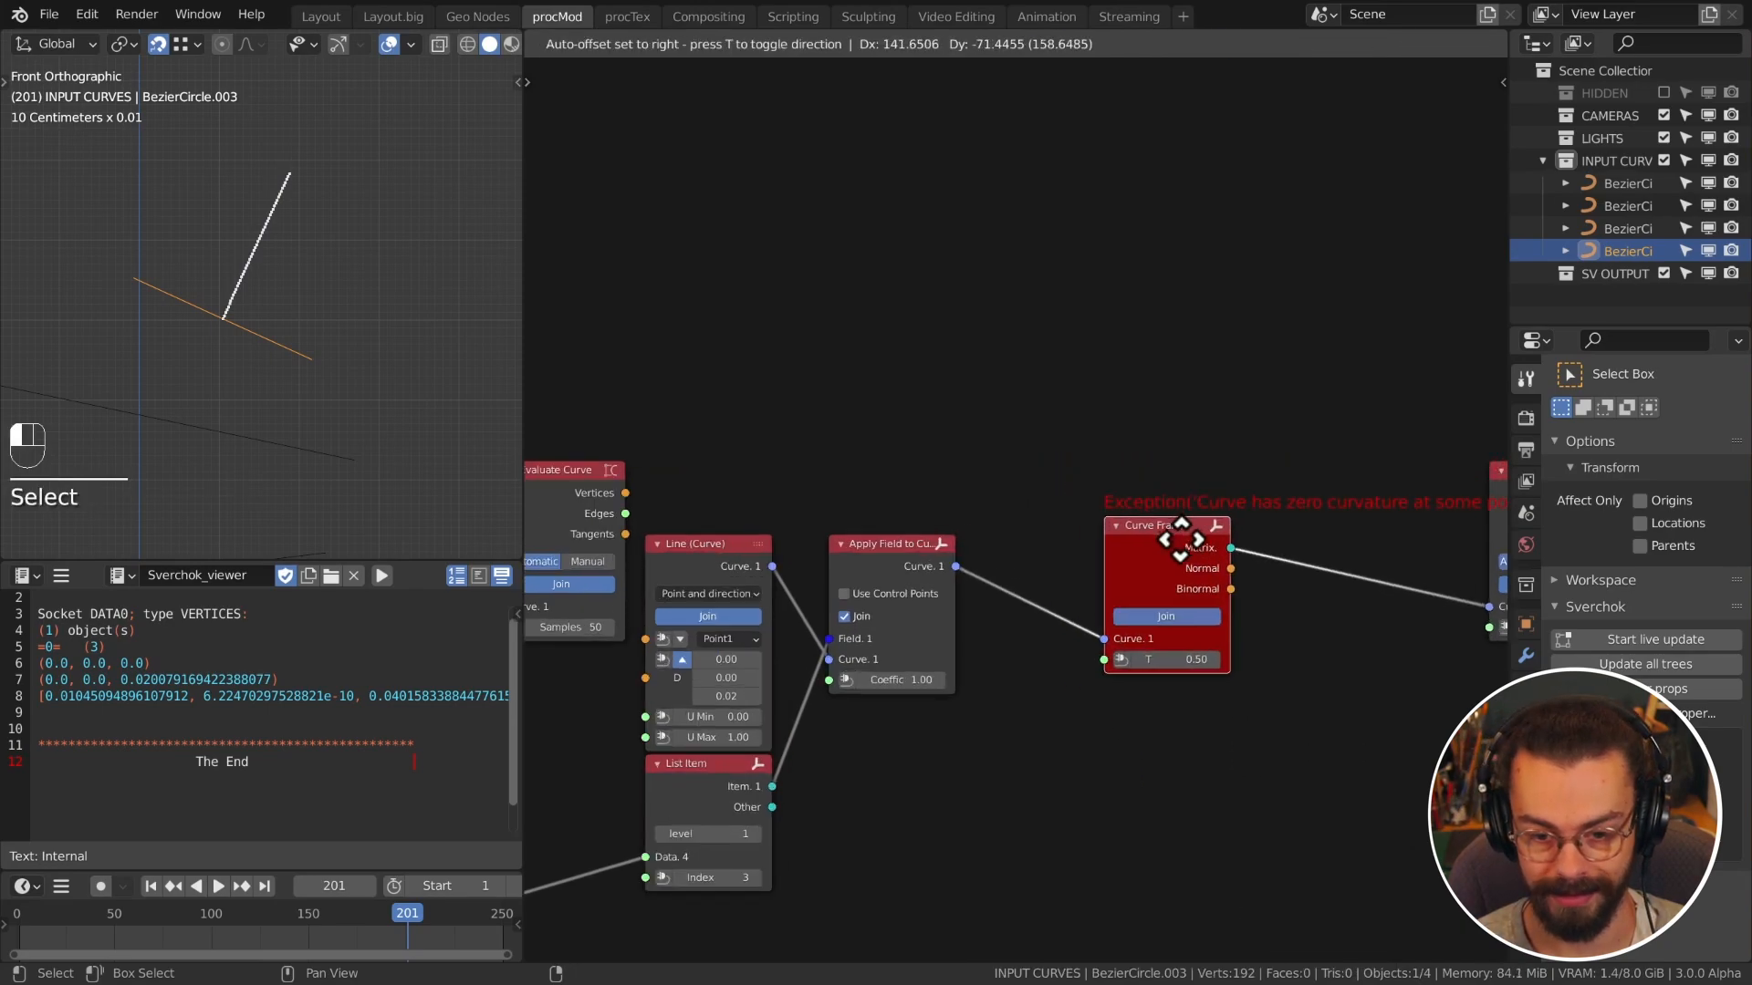
# Step: Arrange the Evaluate Curve and Temporal Viewer nodes in a row after the Curve Frame node
pyautogui.moveTo(1179, 539); pyautogui.dragTo(870, 507, button='middle')
pyautogui.scroll(-1, 1228, 488)
pyautogui.moveTo(1236, 456); pyautogui.dragTo(1183, 524)
pyautogui.moveTo(1348, 529); pyautogui.dragTo(1147, 531, button='middle')
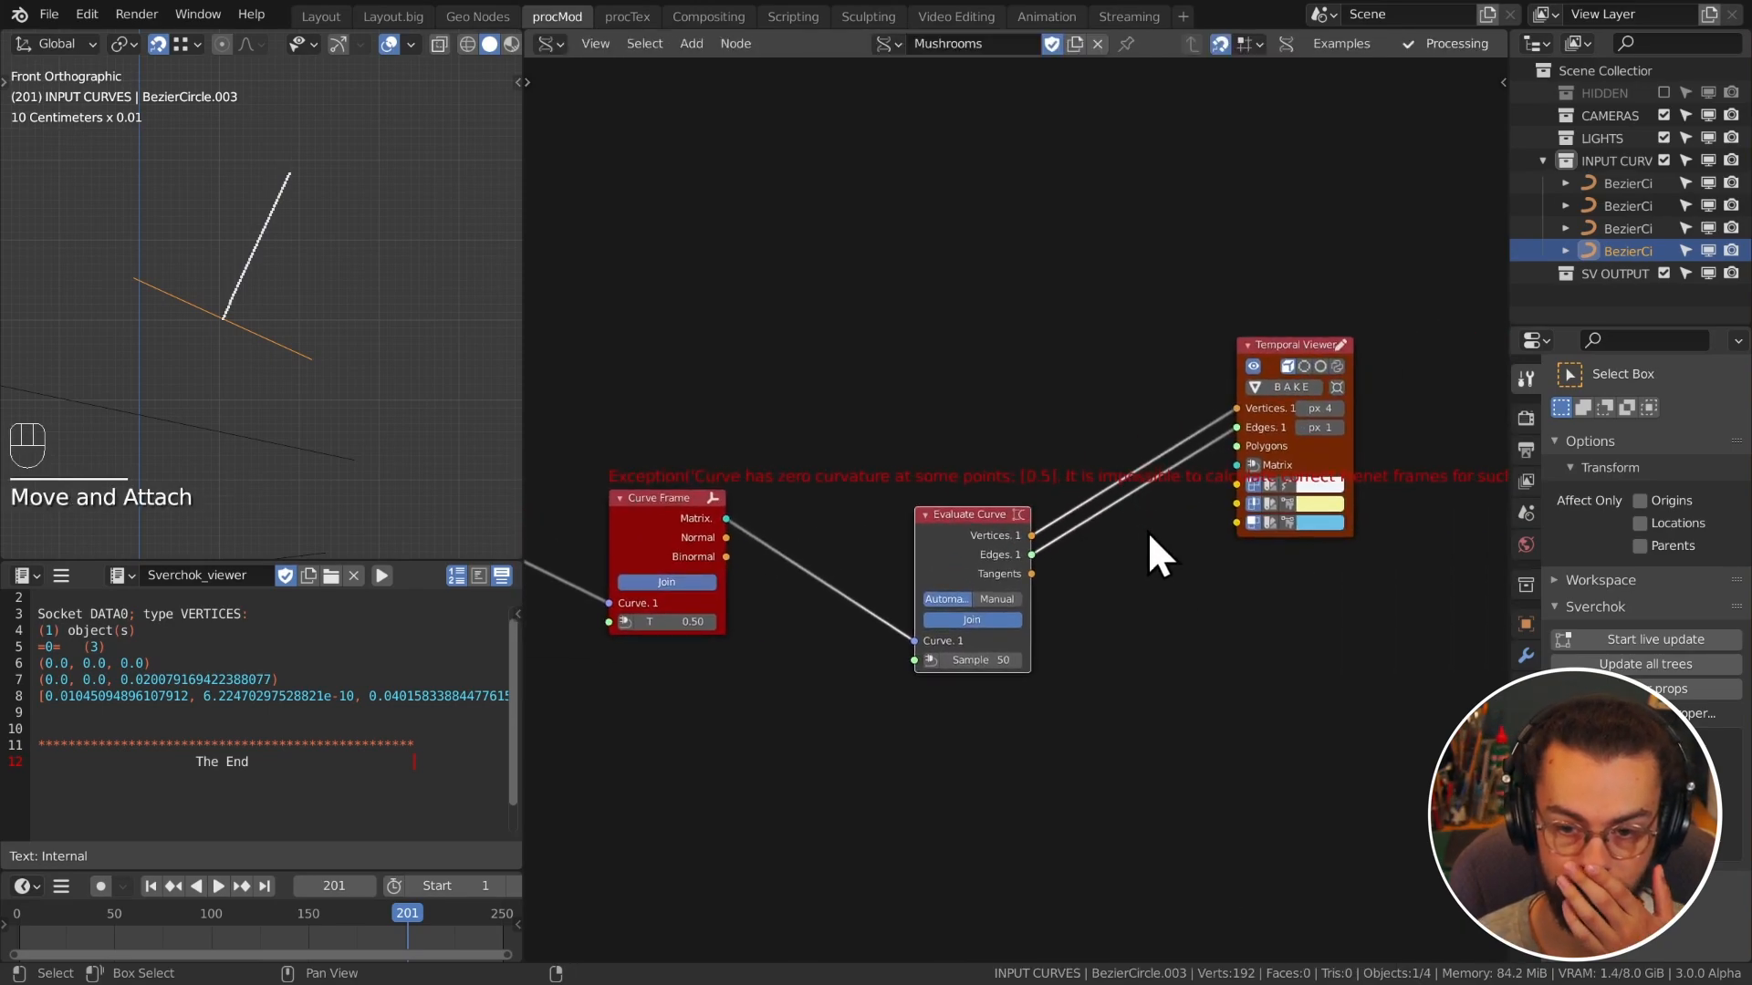
pyautogui.moveTo(1168, 575); pyautogui.dragTo(1278, 479)
pyautogui.moveTo(1294, 347); pyautogui.dragTo(1224, 488)
pyautogui.moveTo(1223, 488); pyautogui.dragTo(1190, 532)
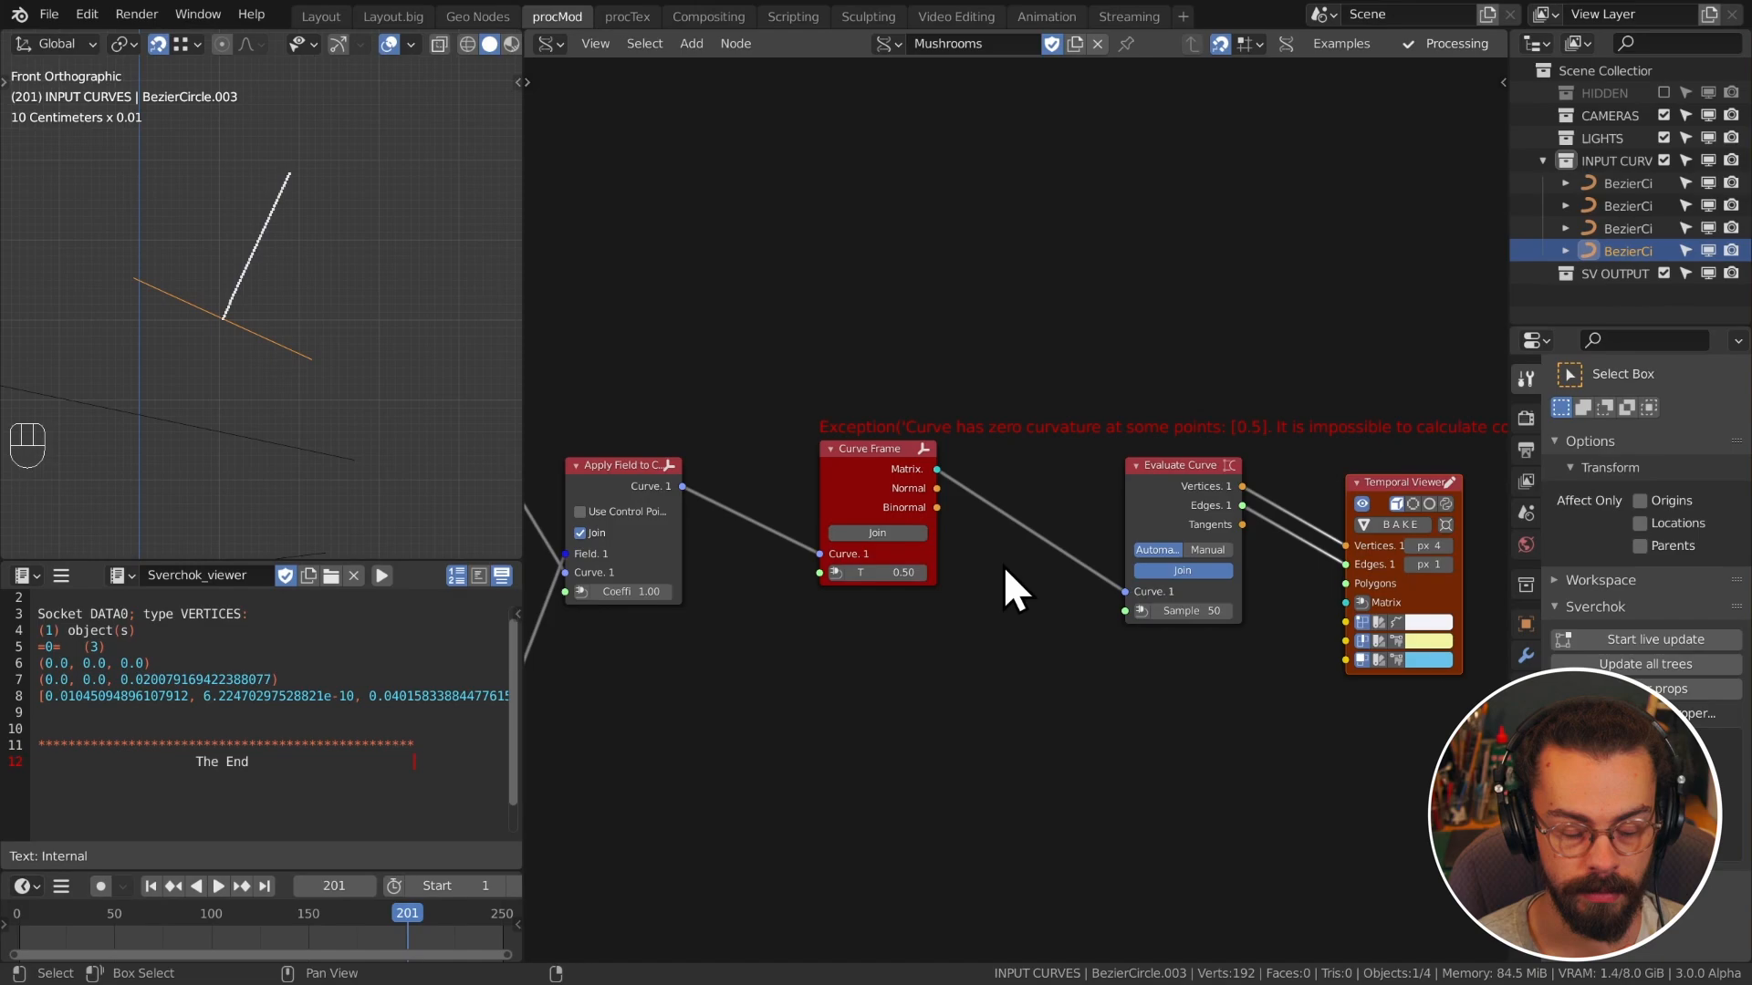
# Step: Replace the Curve Frame node with a Curve Zero-Twist Frame node fed by Apply Field's curve output
pyautogui.click(873, 487)
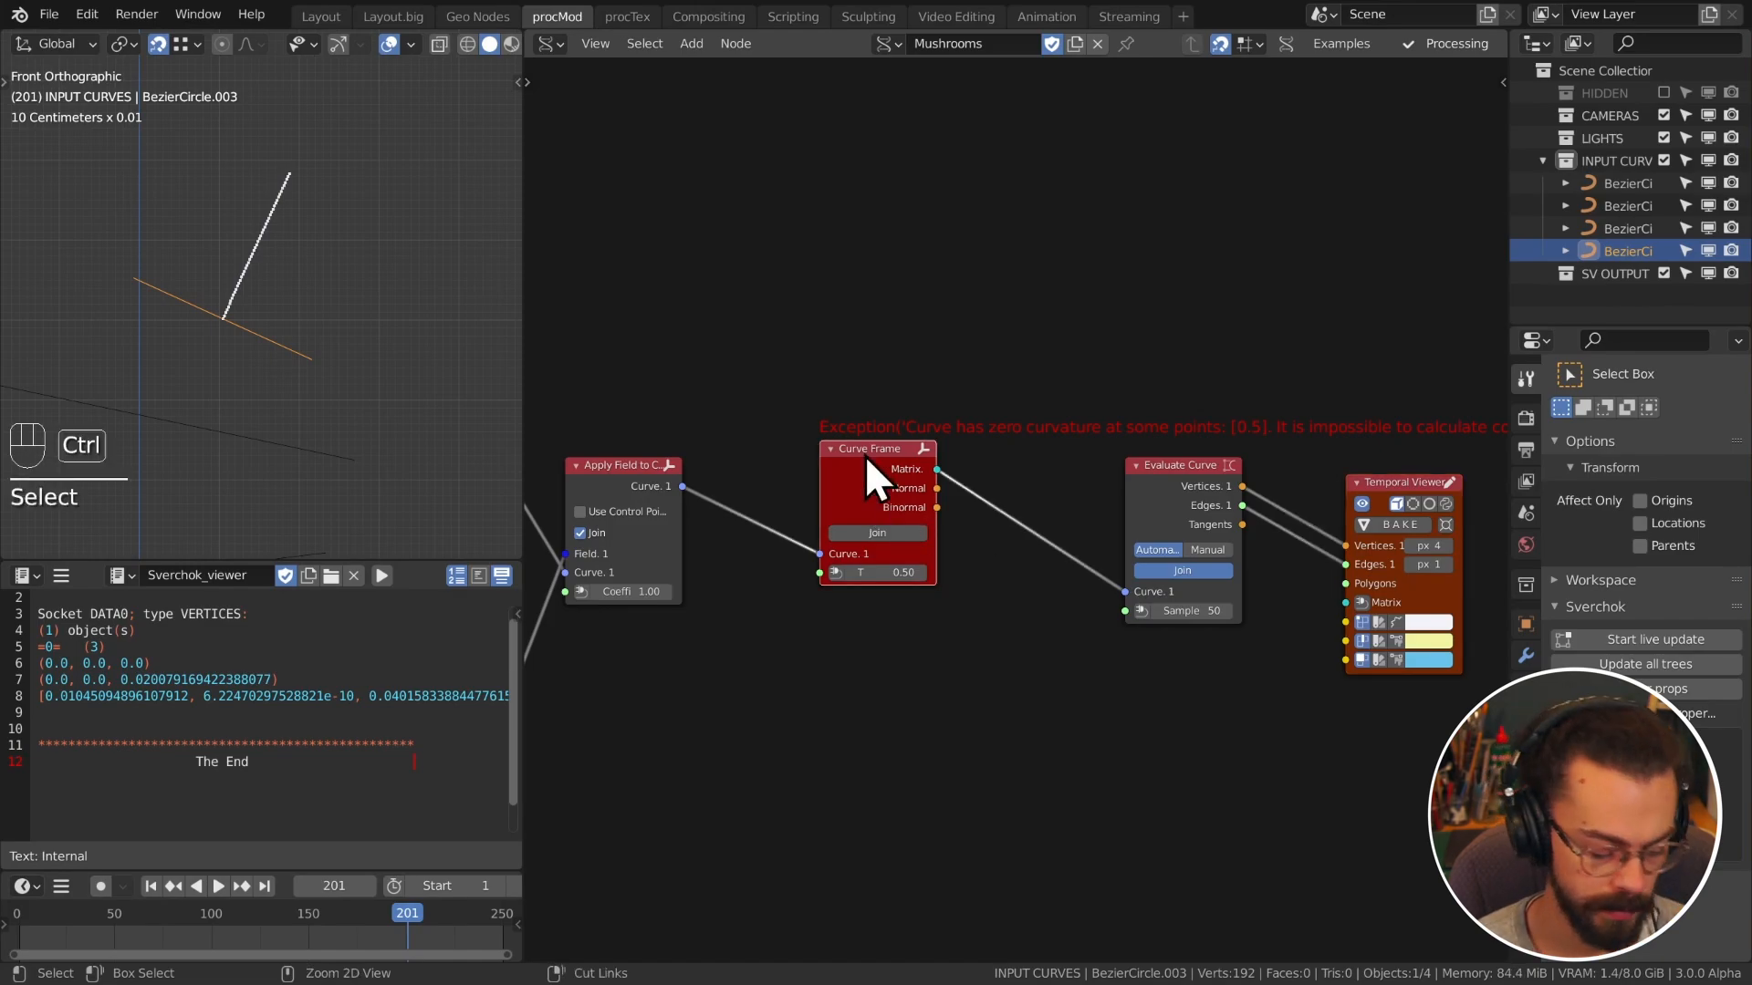
pyautogui.hotkey('ctrl', 'x')
pyautogui.hotkey('shift', 'a')
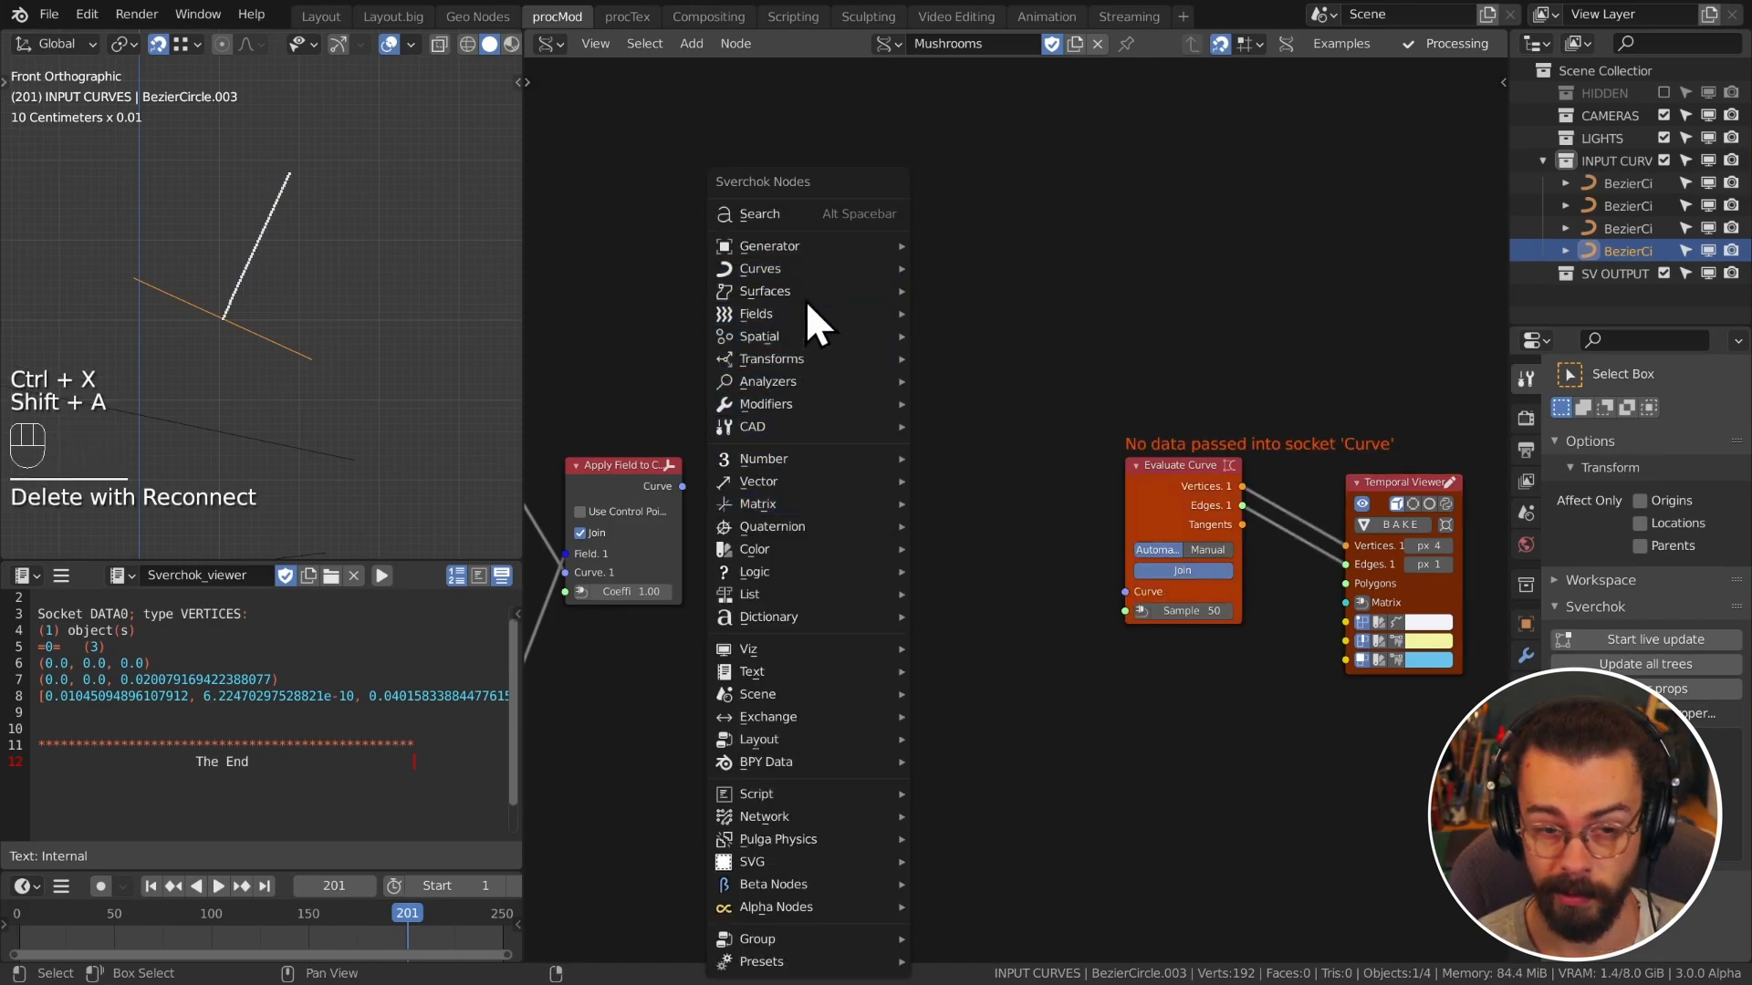
pyautogui.moveTo(799, 270)
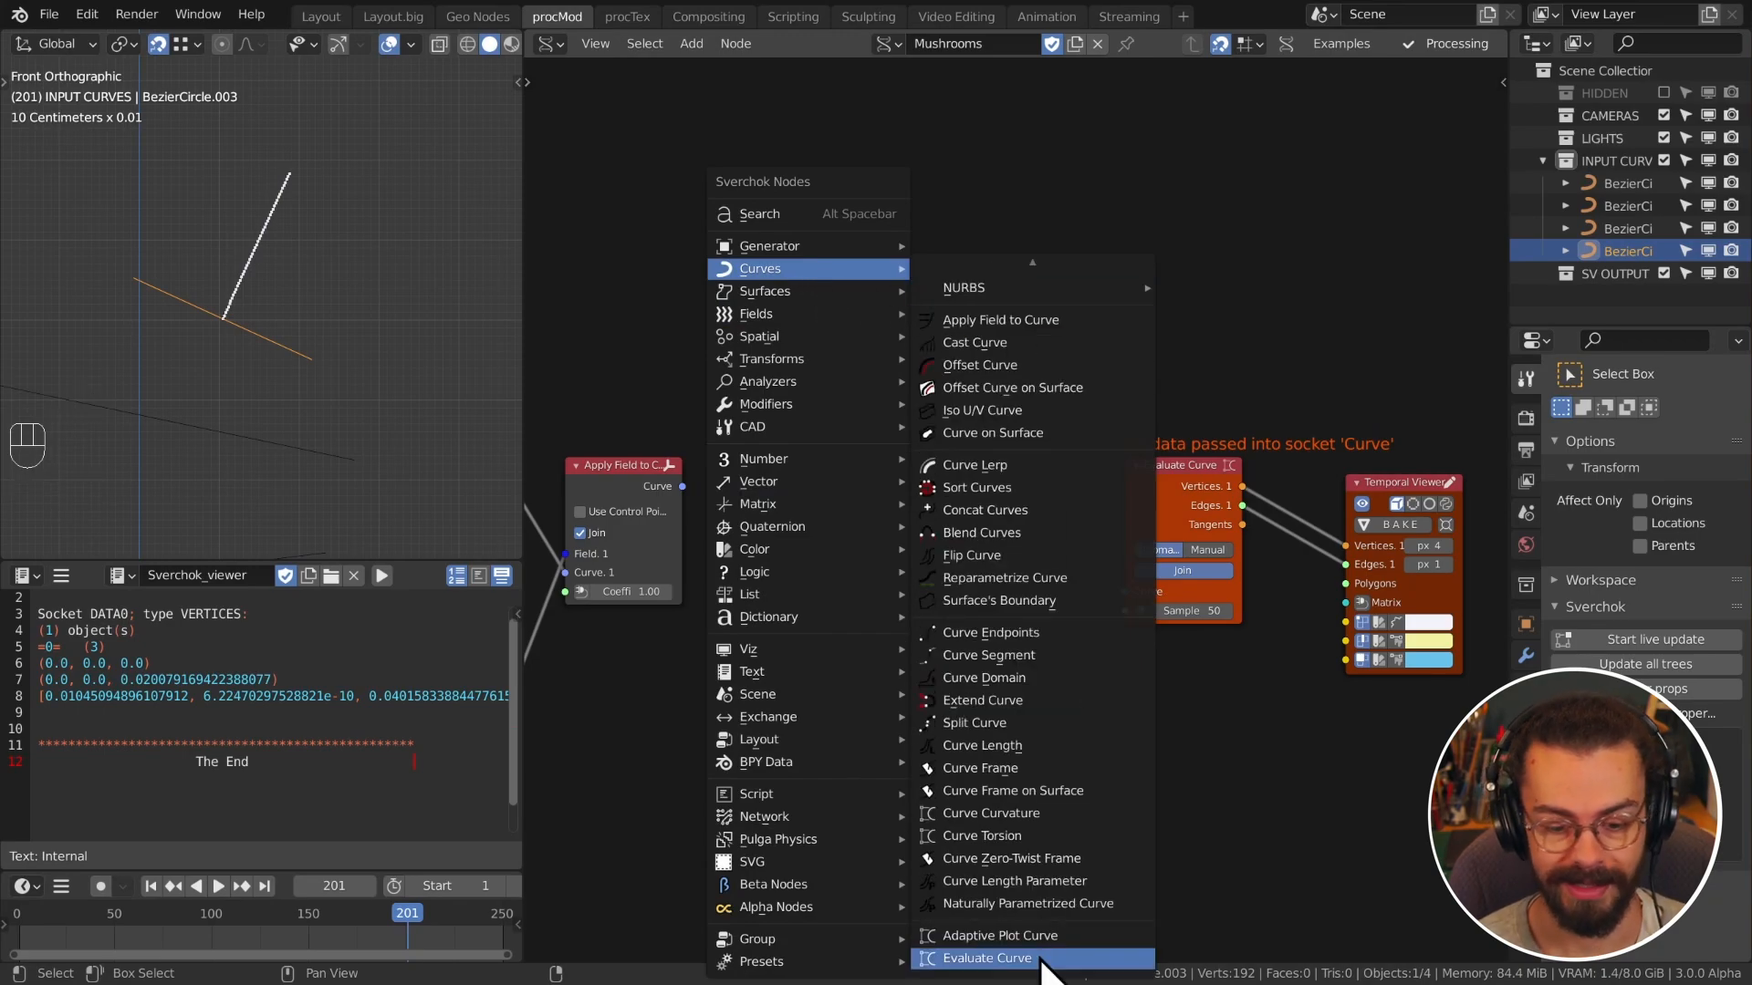
pyautogui.click(999, 857)
pyautogui.click(913, 511)
pyautogui.moveTo(694, 486); pyautogui.dragTo(853, 555)
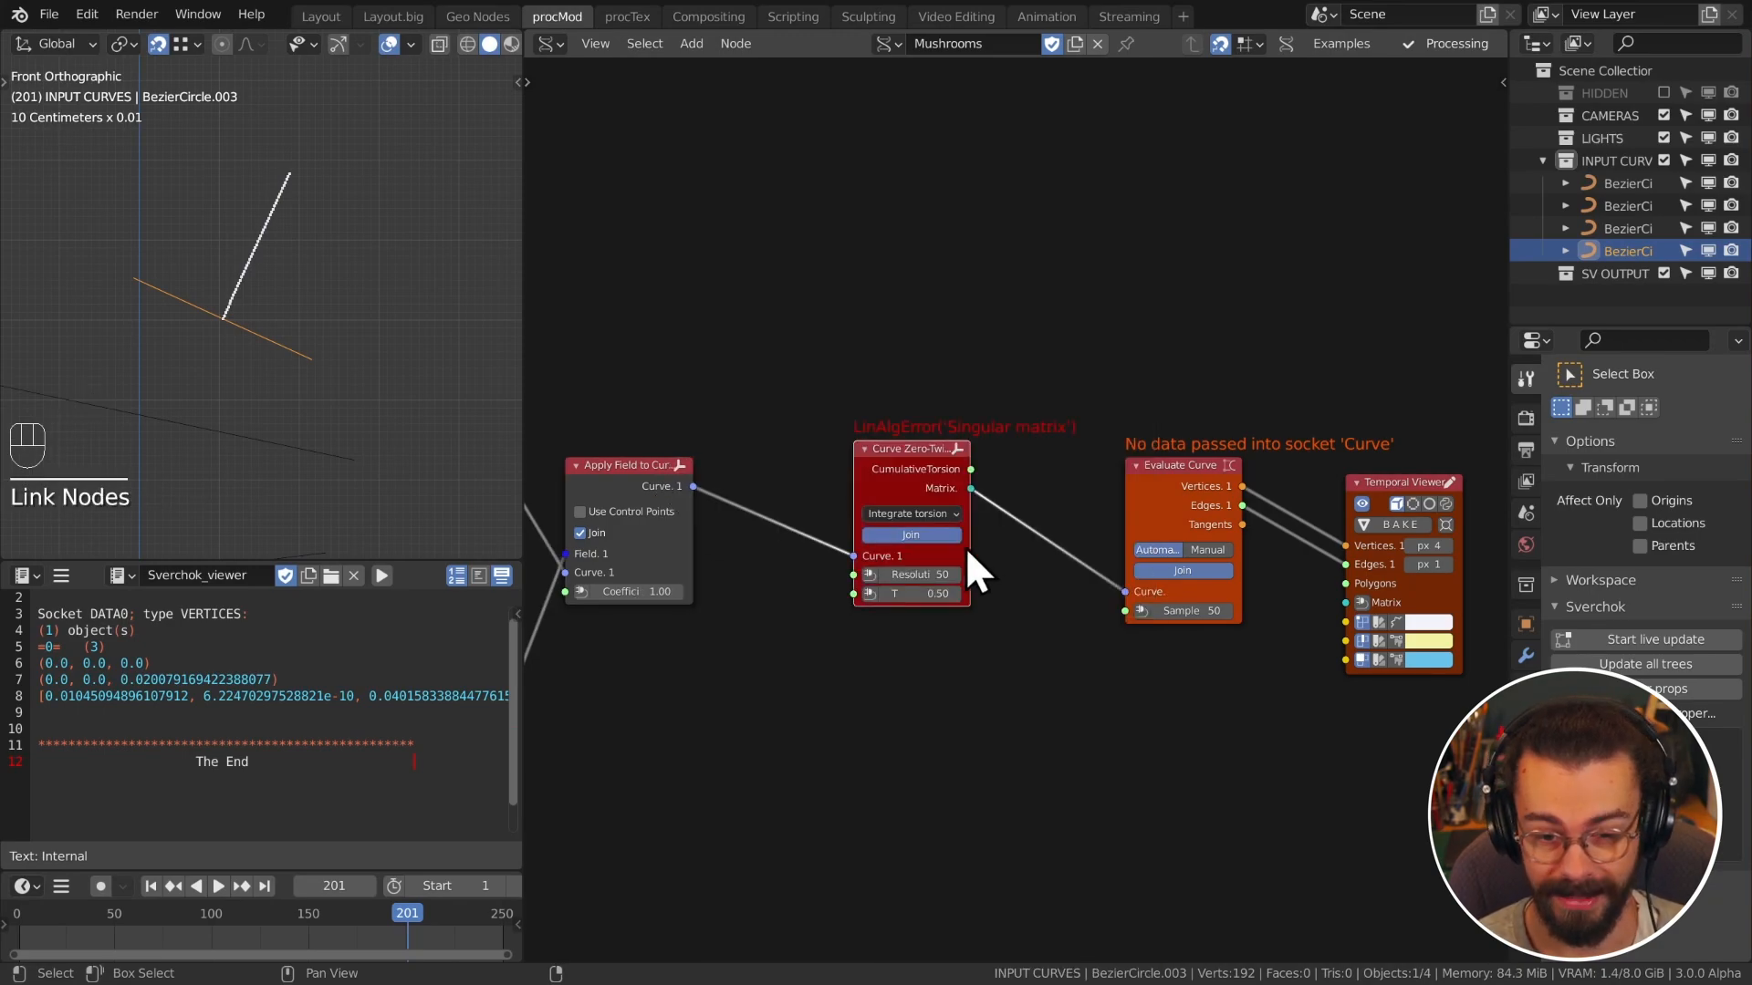
# Step: Switch the Curve Zero-Twist node to Track normal and feed its matrix to the Temporal Viewer in place of Evaluate Curve
pyautogui.click(936, 515)
pyautogui.click(936, 547)
pyautogui.keyDown('alt'); pyautogui.moveTo(1183, 491); pyautogui.dragTo(1099, 454); pyautogui.keyUp('alt')
pyautogui.moveTo(991, 548); pyautogui.dragTo(1174, 528)
pyautogui.press('x')
# Step: Set the Curve Zero-Twist node's T value to 0.17 to check the frame along the line
pyautogui.moveTo(923, 477); pyautogui.dragTo(826, 493)
pyautogui.moveTo(844, 592)
pyautogui.keyDown('shift'); pyautogui.mouseDown()
pyautogui.moveTo(863, 592)
pyautogui.moveTo(812, 592)
pyautogui.mouseUp(); pyautogui.keyUp('shift')
pyautogui.press('Home')
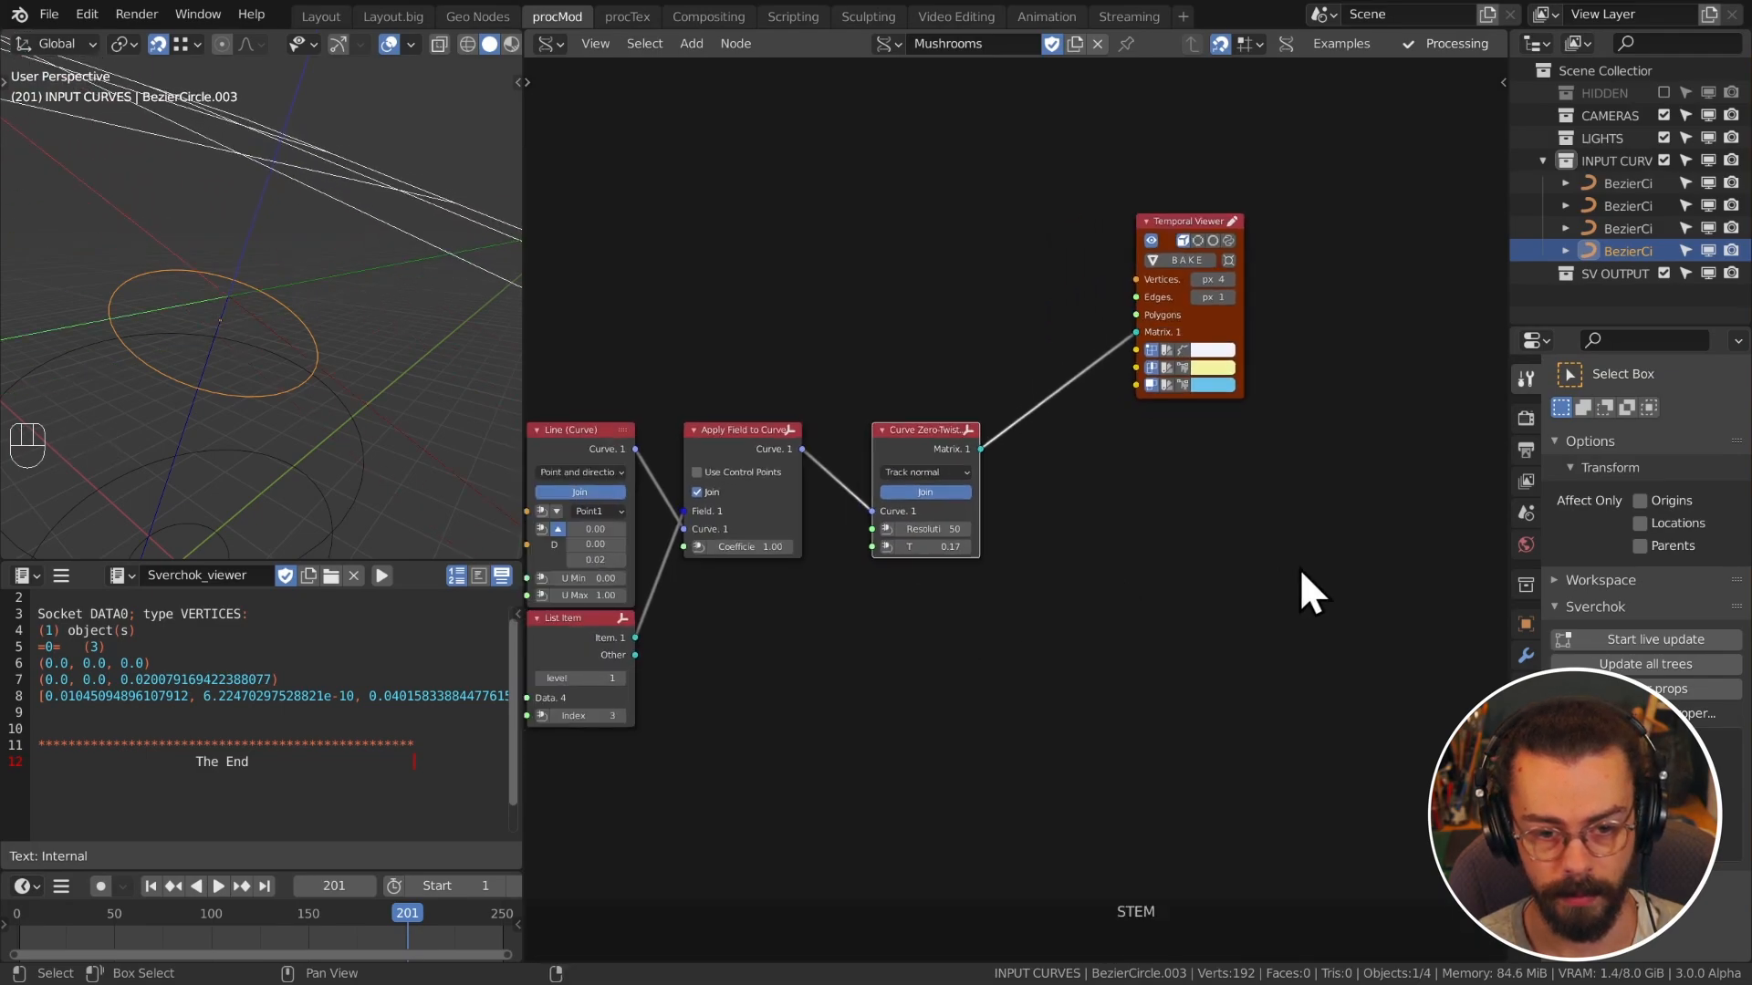
# Step: Line up the Temporal Viewer and Curve Zero-Twist nodes, leaving a gap after Apply Field to Curve
pyautogui.moveTo(1299, 568); pyautogui.dragTo(1093, 196)
pyautogui.press('g')
pyautogui.click(1002, 391)
pyautogui.moveTo(931, 352); pyautogui.dragTo(1067, 547)
pyautogui.press('g')
pyautogui.click(1139, 540)
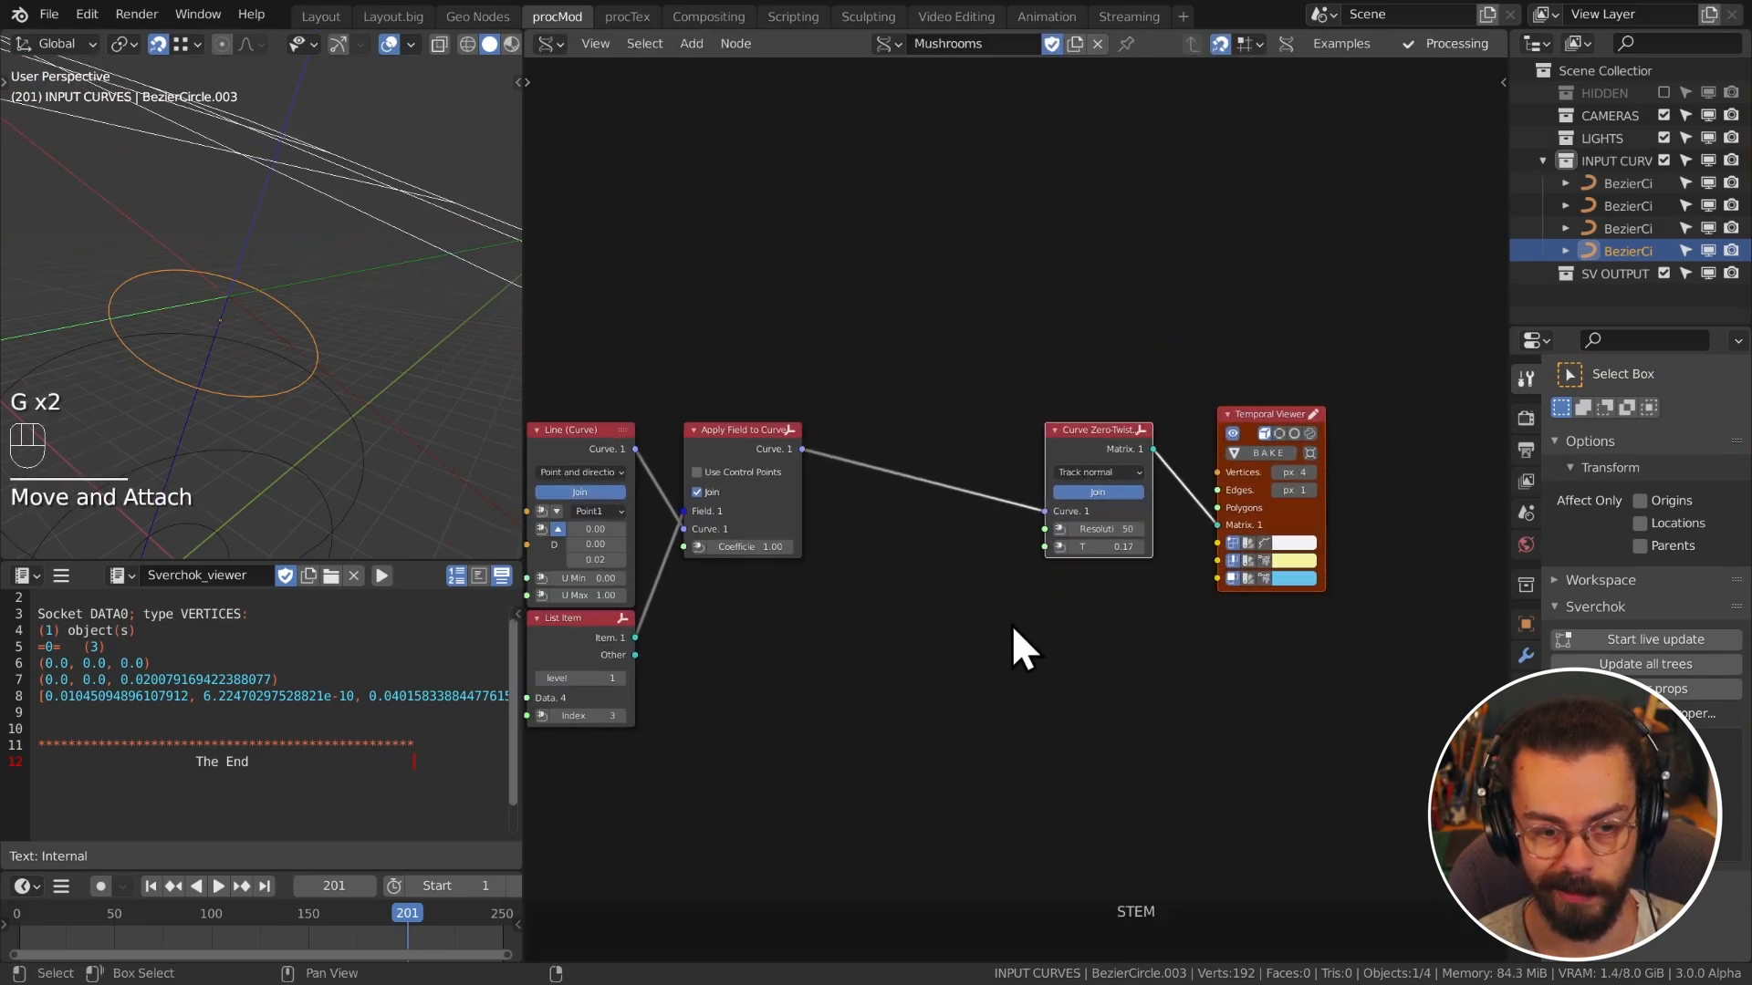
pyautogui.moveTo(918, 640); pyautogui.dragTo(967, 603, button='middle')
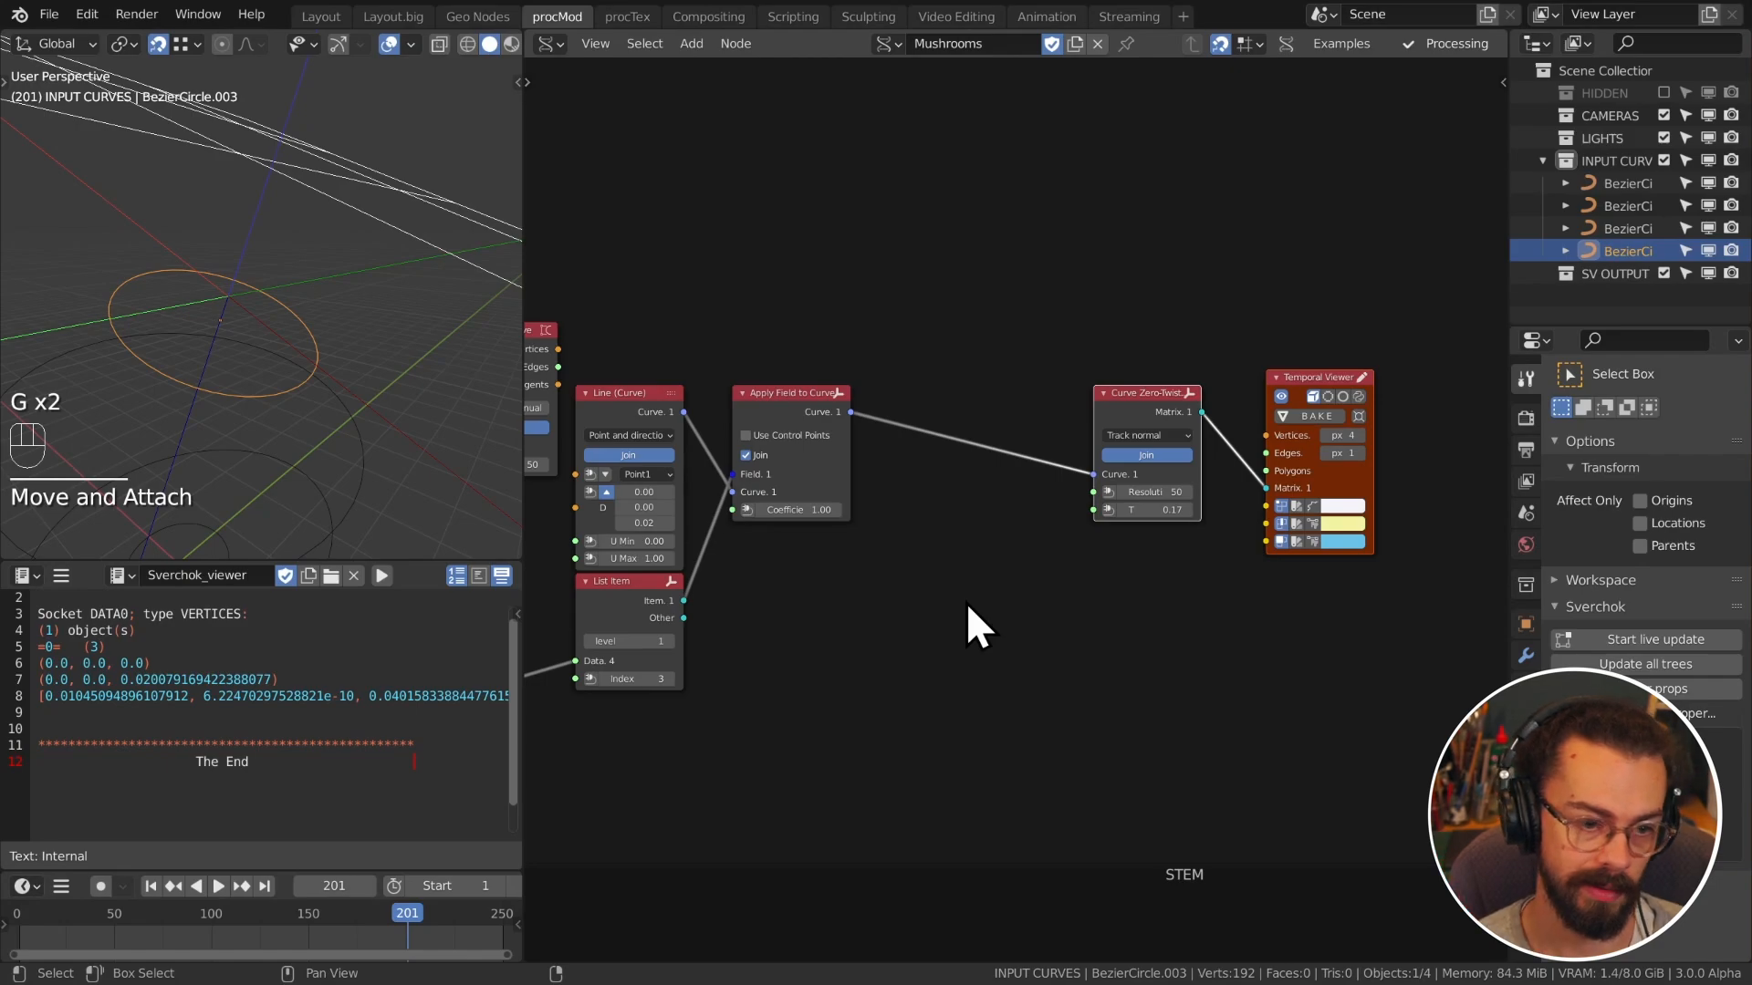
# Step: Add a Float Number Range in Count mode with stop 1.00 and count 10, and connect it to the Curve Zero-Twist node's T
pyautogui.hotkey('shift', 'a')
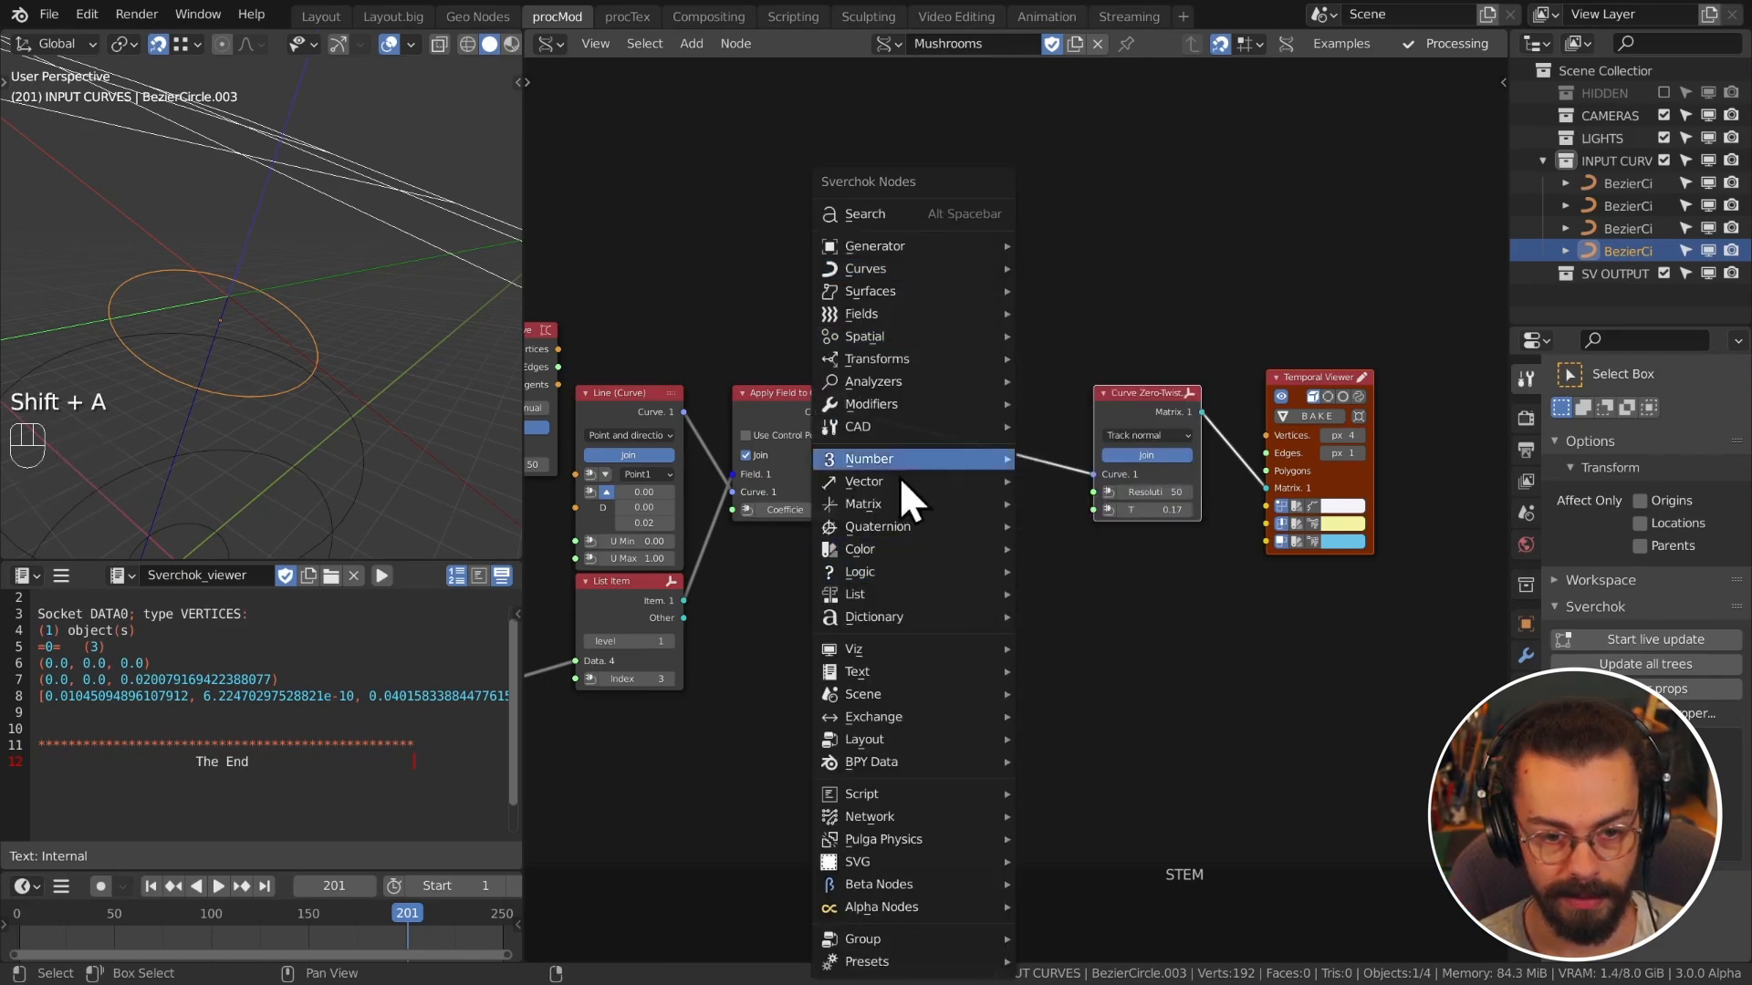
pyautogui.moveTo(898, 464)
pyautogui.click(1086, 504)
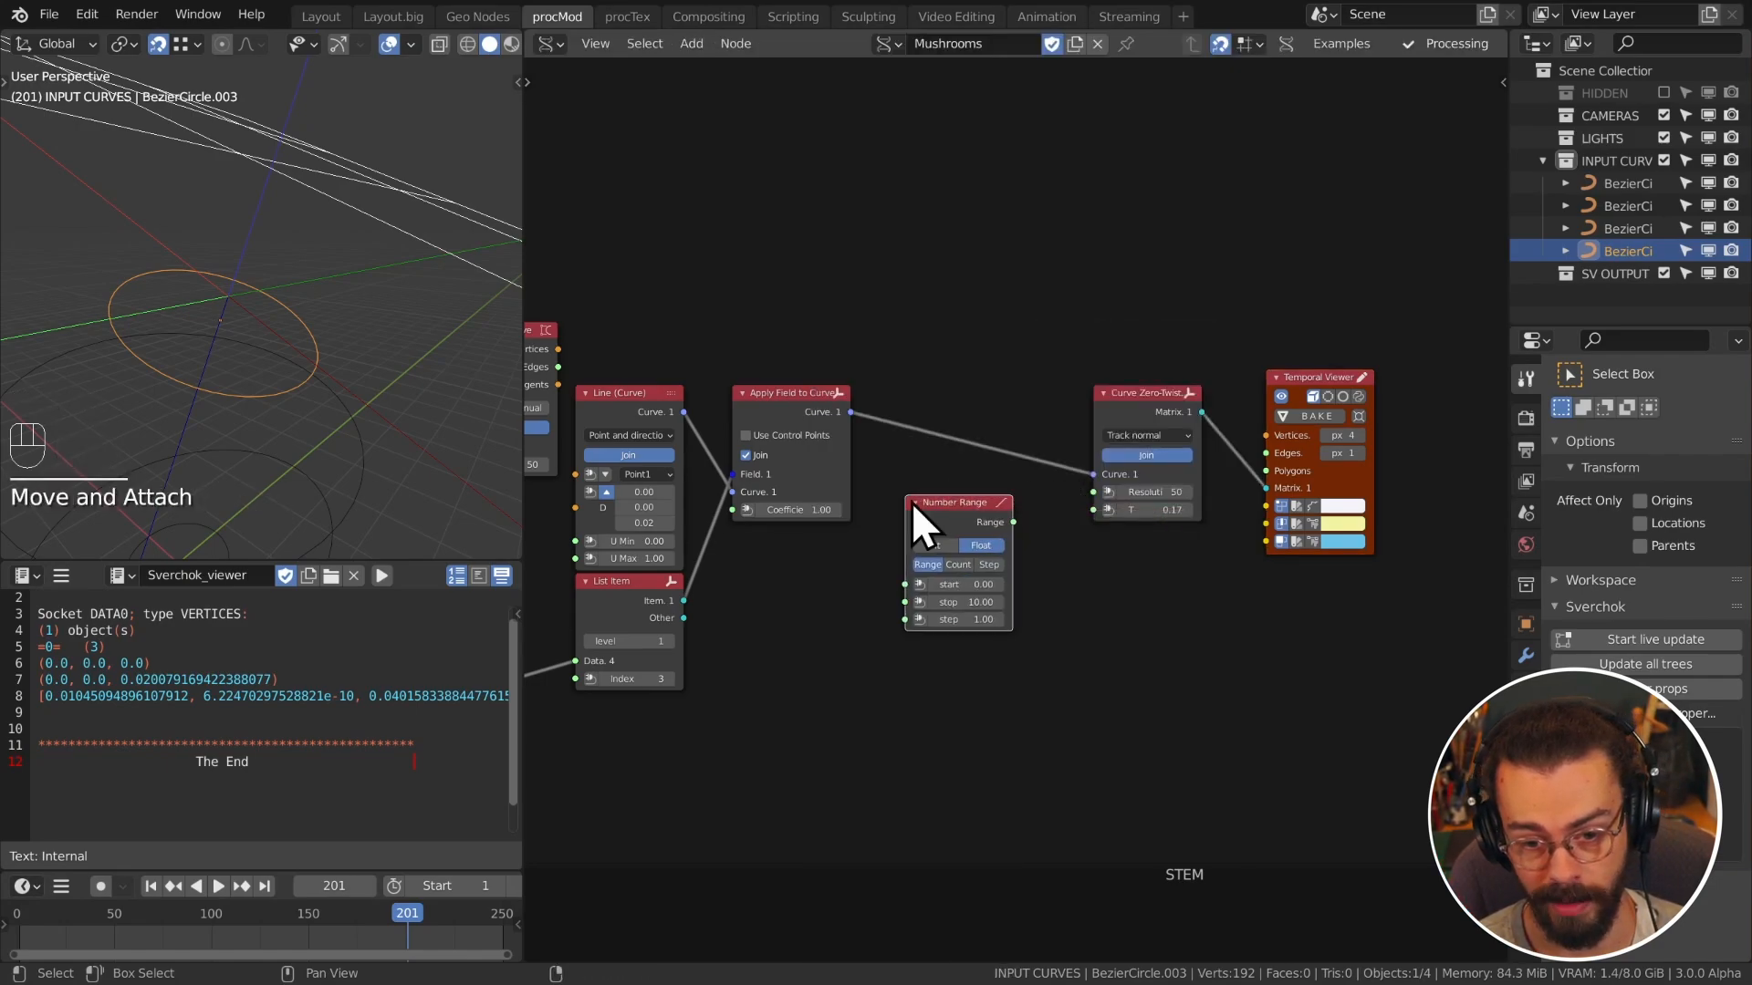
pyautogui.click(911, 501)
pyautogui.scroll(3, 1013, 511)
pyautogui.click(929, 668)
pyautogui.write('10.0')
pyautogui.press('Return')
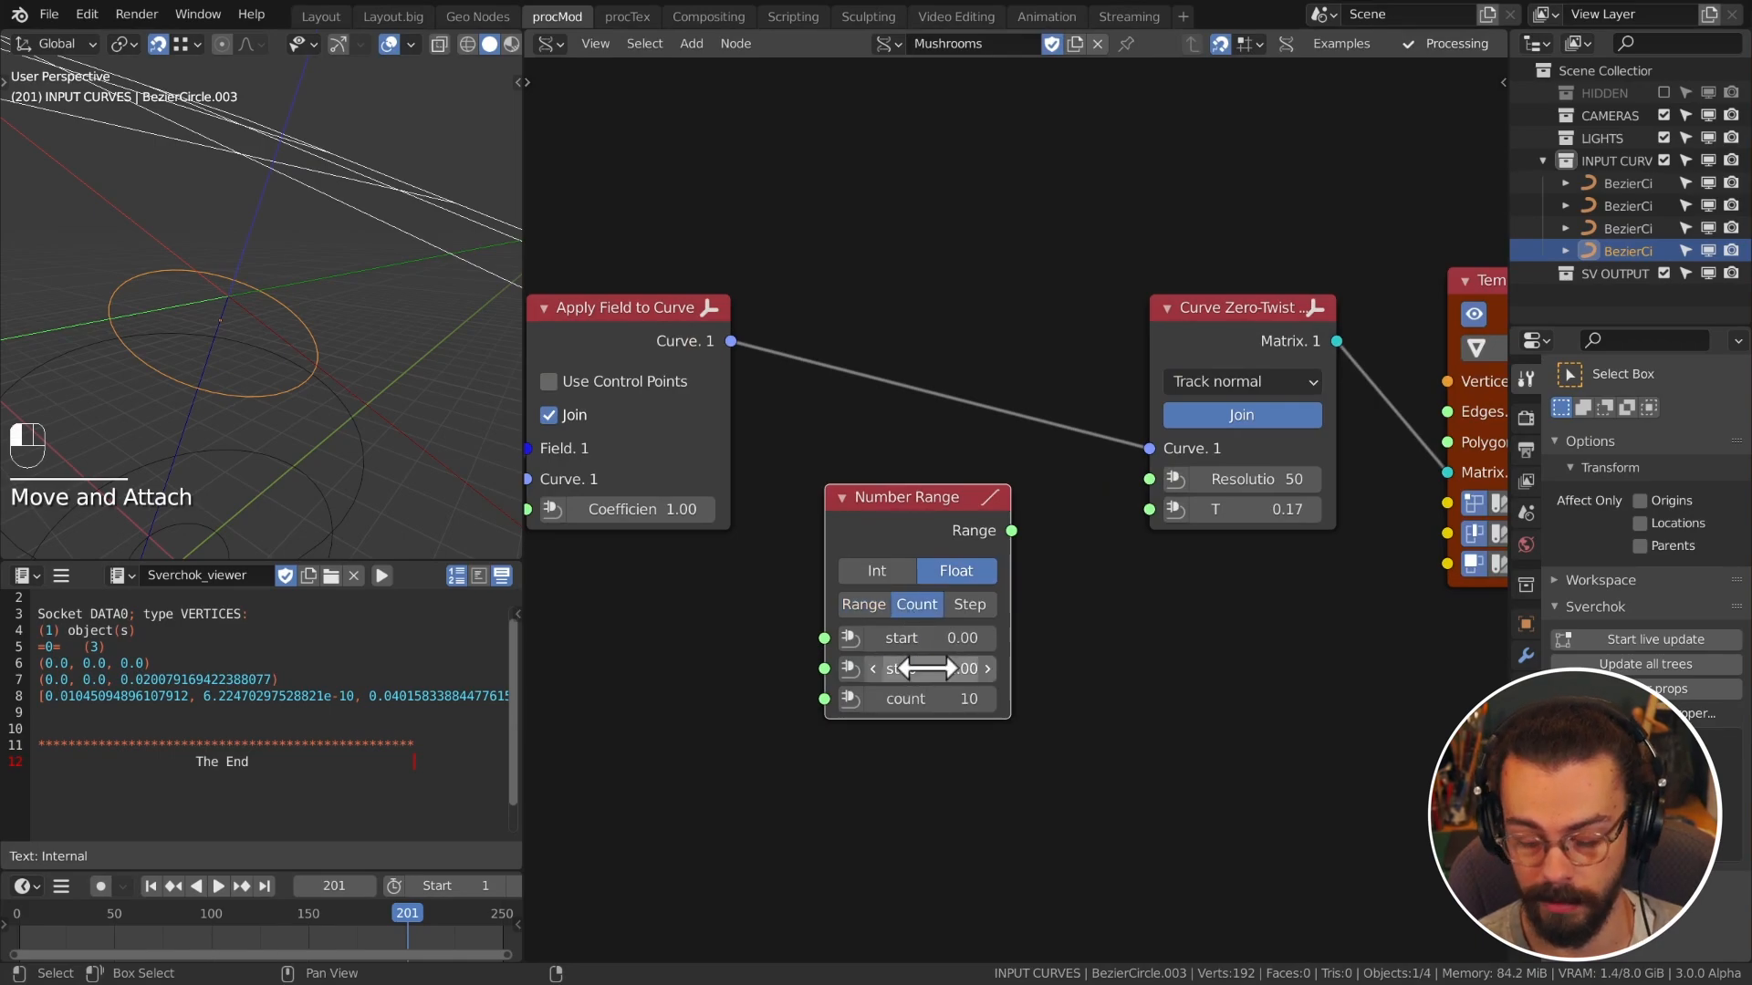
pyautogui.moveTo(1011, 531); pyautogui.dragTo(1148, 509)
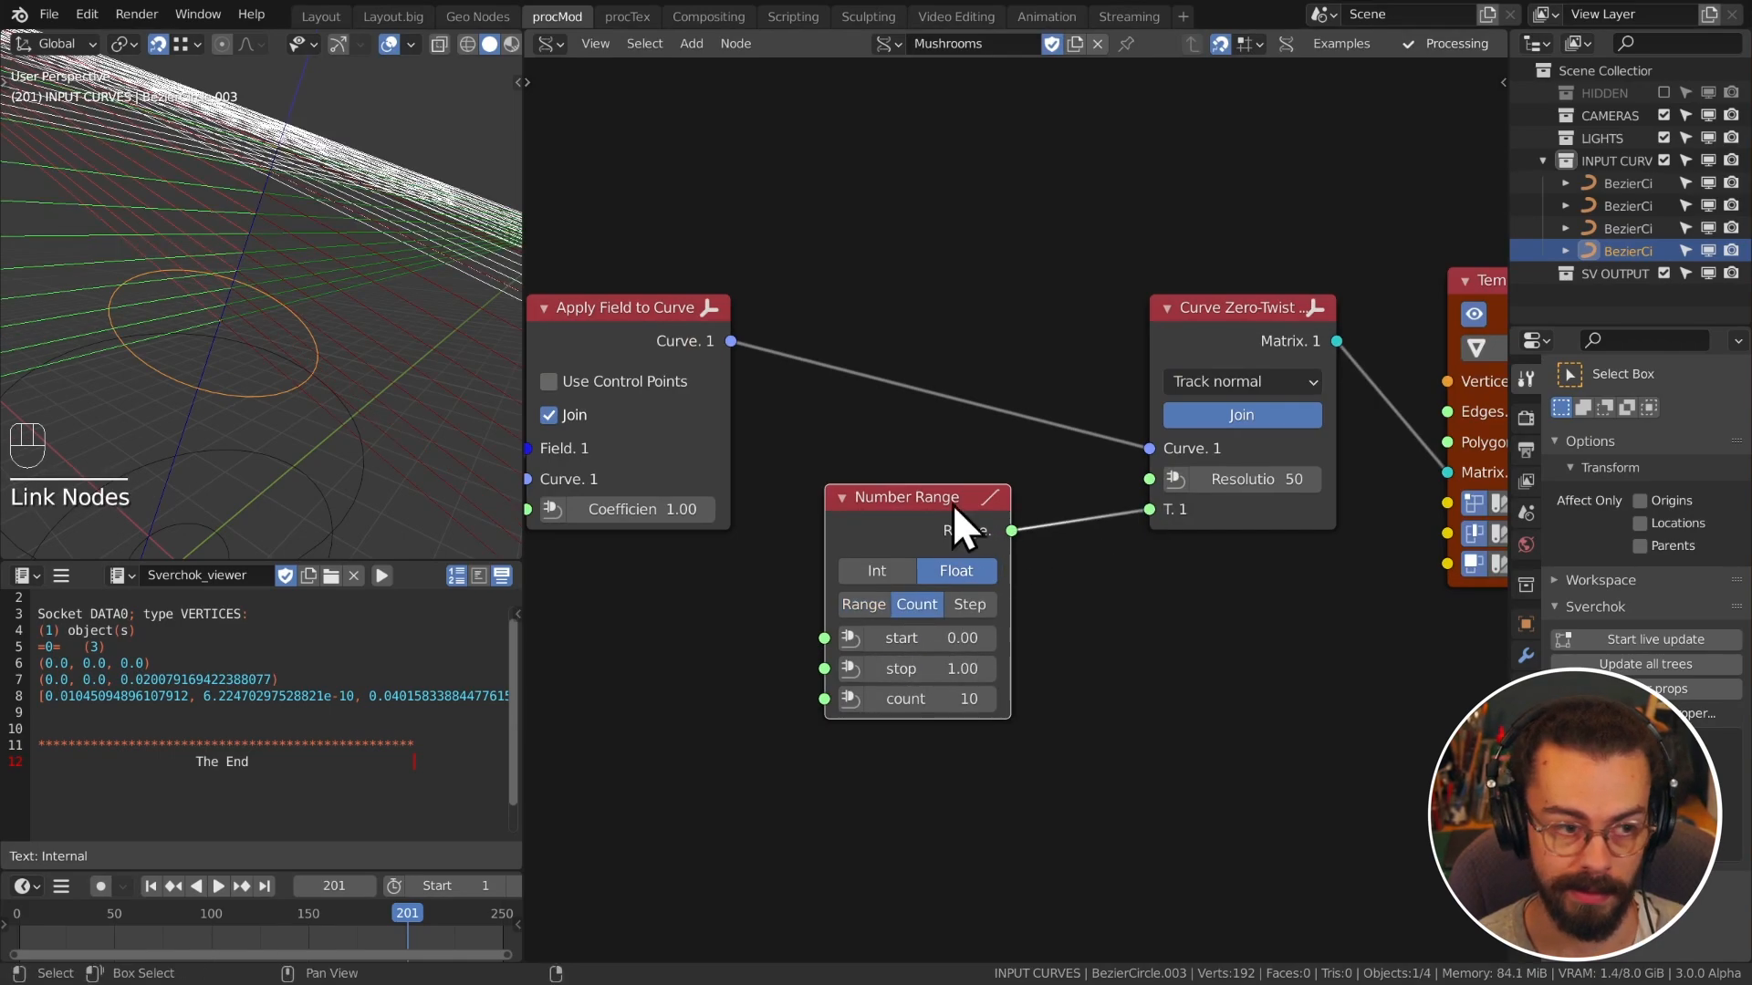
# Step: Place the Number Range node beneath Apply Field to Curve and bring the Curve Zero-Twist node close beside them
pyautogui.press('KP_1')
pyautogui.moveTo(1160, 588); pyautogui.dragTo(1052, 600, button='middle')
pyautogui.scroll(-1, 1053, 599)
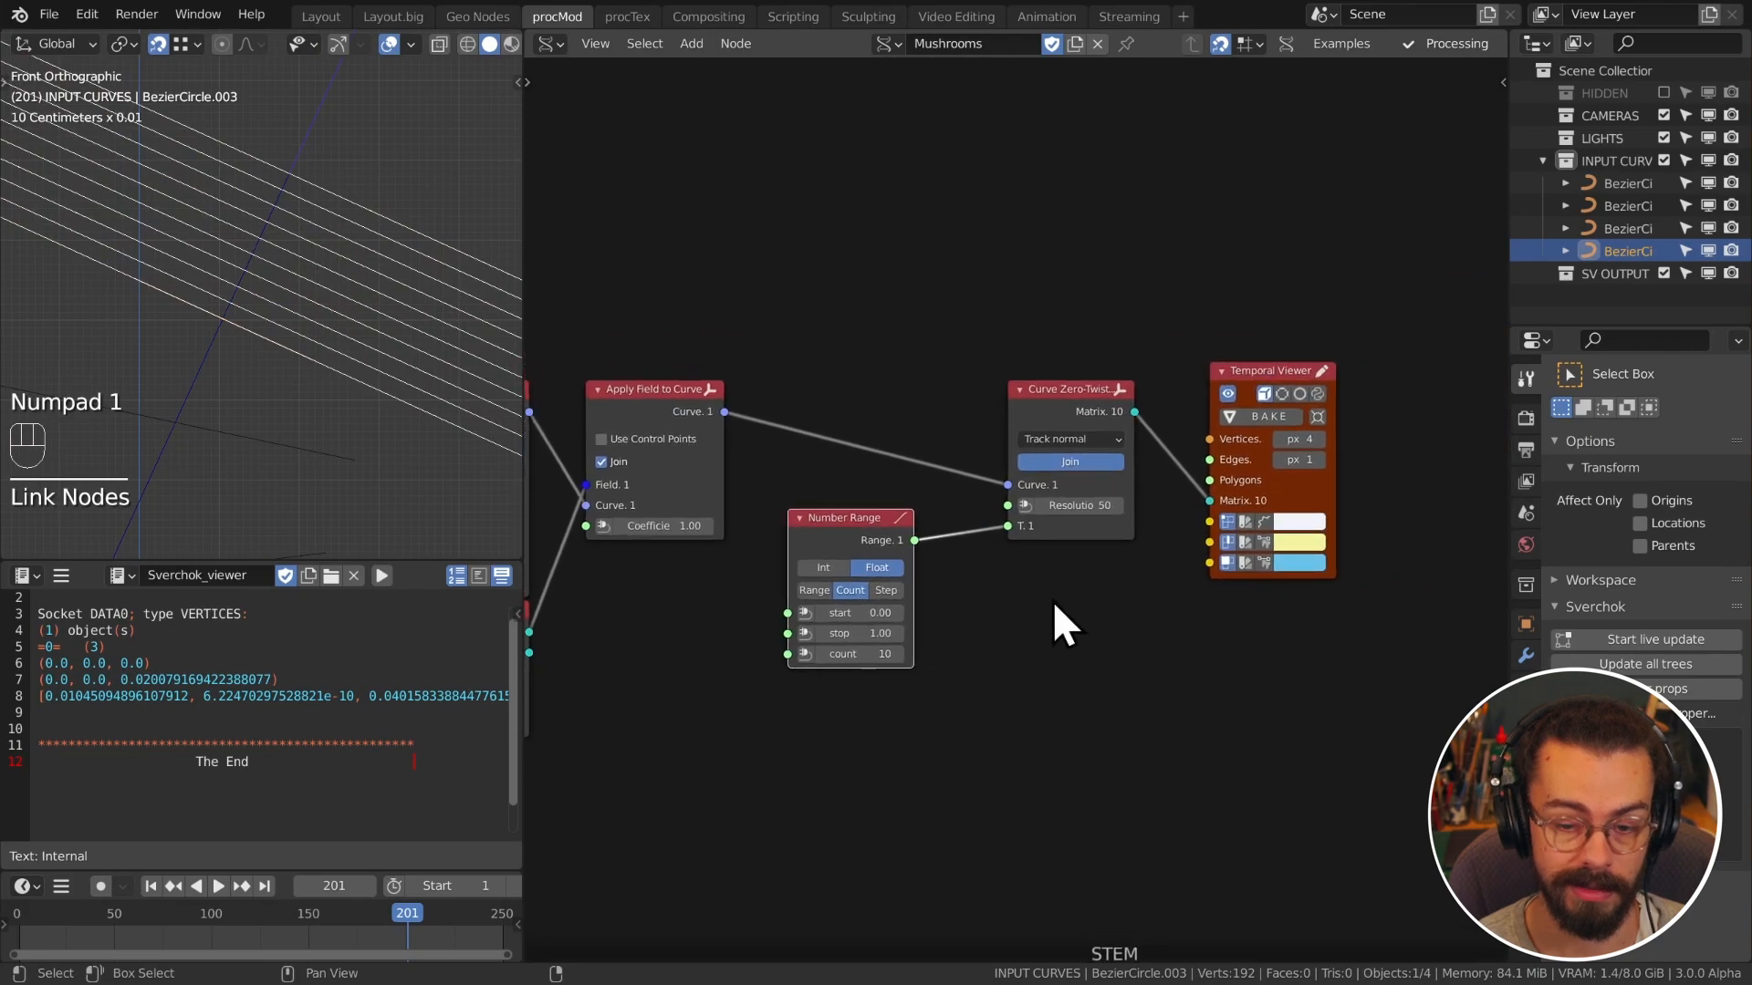
pyautogui.moveTo(1074, 655); pyautogui.dragTo(1033, 622)
pyautogui.press('g')
pyautogui.click(825, 435)
pyautogui.press('g')
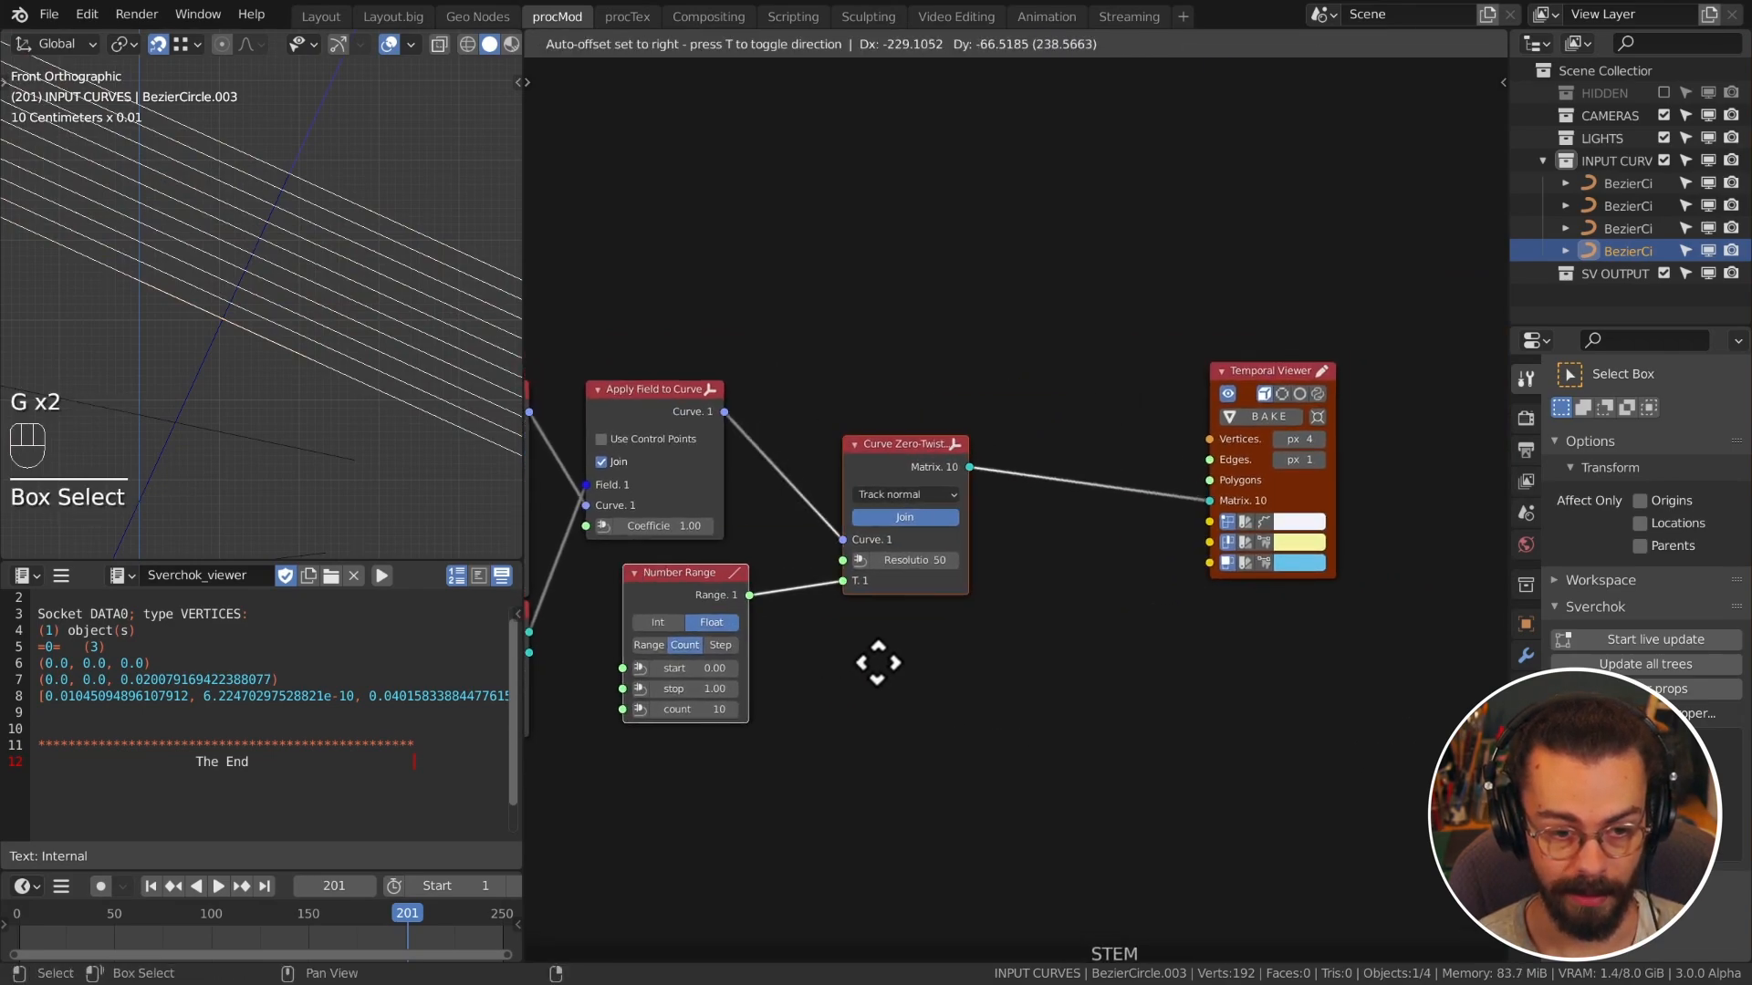
pyautogui.click(849, 666)
pyautogui.click(916, 564)
pyautogui.press('g')
pyautogui.click(881, 549)
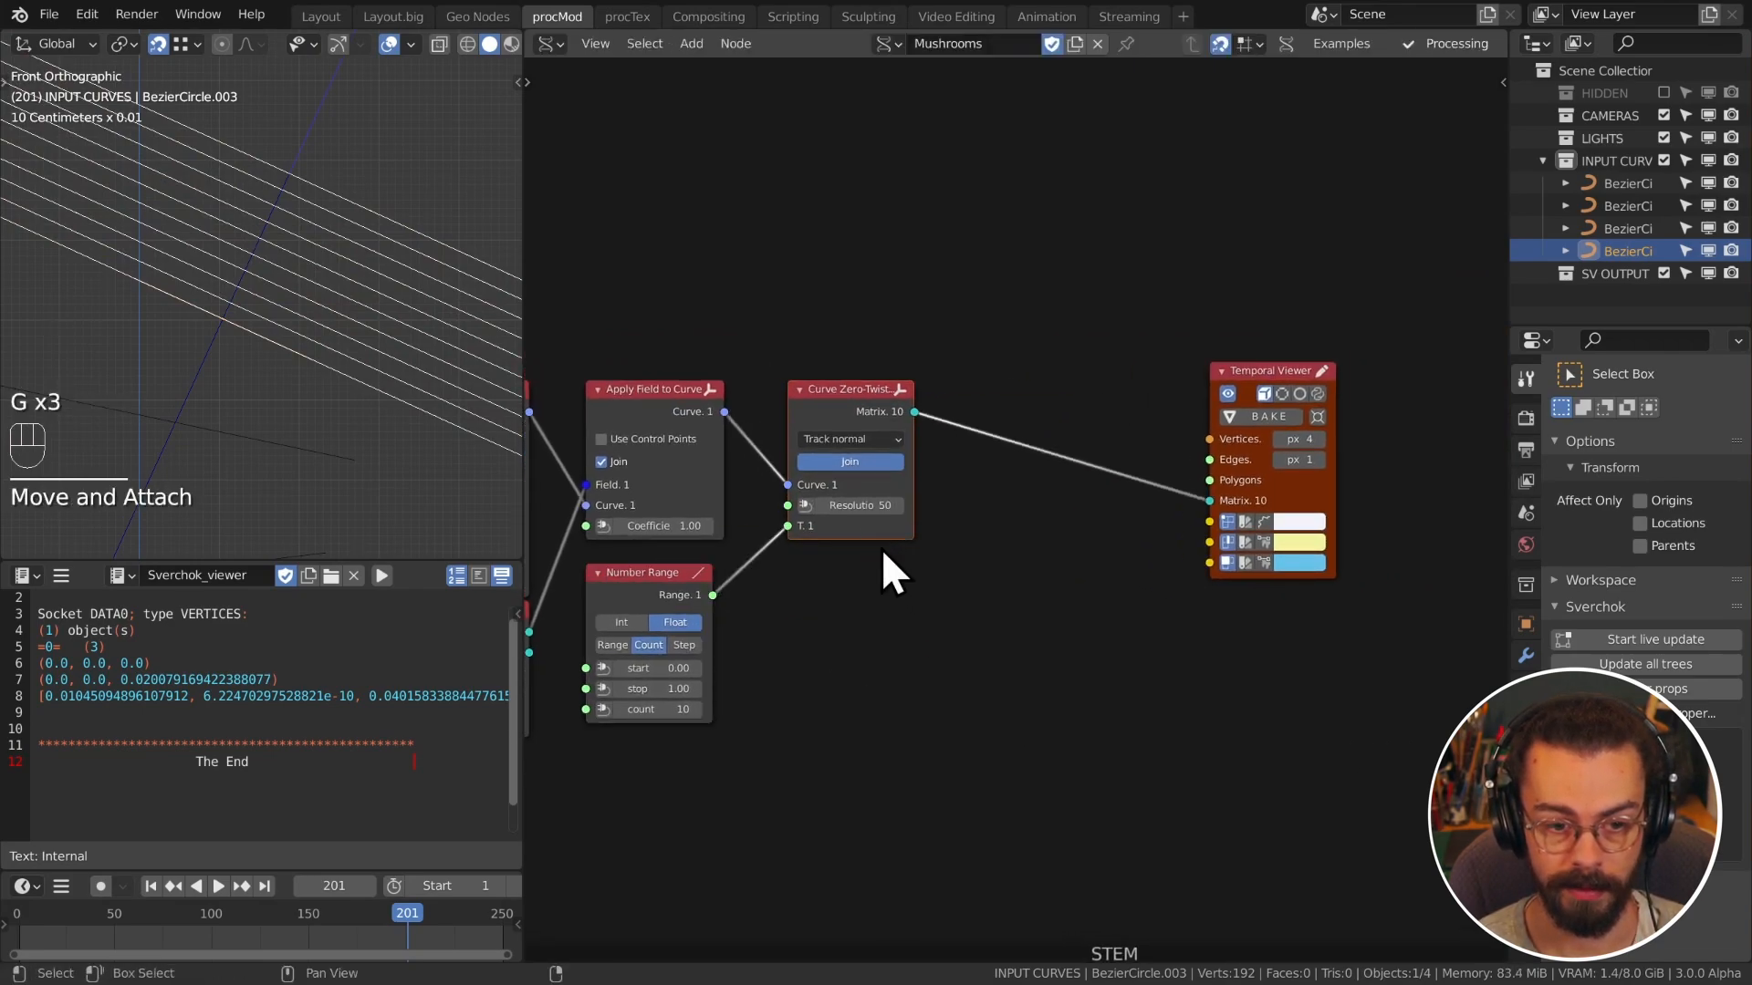
# Step: Move the upper List Item and Evaluate Curve nodes well above the line node group
pyautogui.scroll(-1, 882, 549)
pyautogui.moveTo(881, 549); pyautogui.dragTo(1104, 735, button='middle')
pyautogui.click(744, 490)
pyautogui.press('g')
pyautogui.click(876, 310)
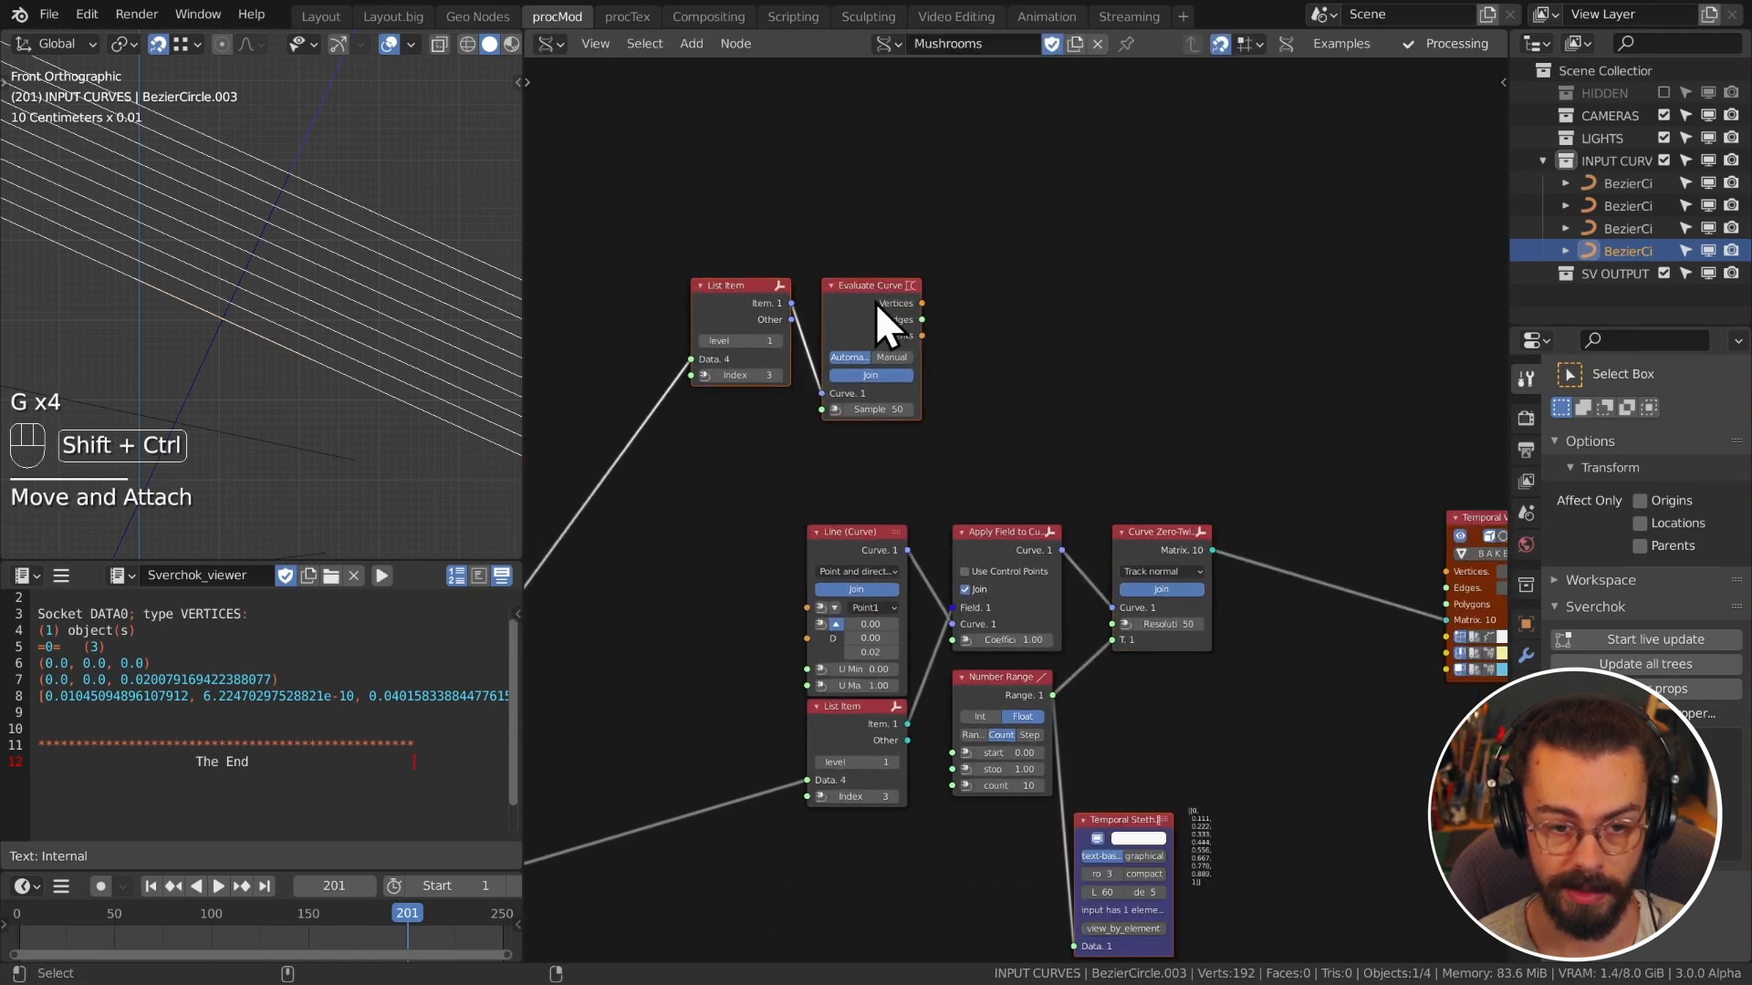
# Step: Feed the Temporal Viewer with Evaluate Curve's vertices and edges plus the Curve Zero-Twist matrices, and inspect the result from the front
pyautogui.keyDown('ctrl'); pyautogui.keyDown('shift'); pyautogui.click(875, 310); pyautogui.keyUp('shift'); pyautogui.keyUp('ctrl')
pyautogui.moveTo(298, 357); pyautogui.dragTo(397, 332, button='middle')
pyautogui.press('KP_1')
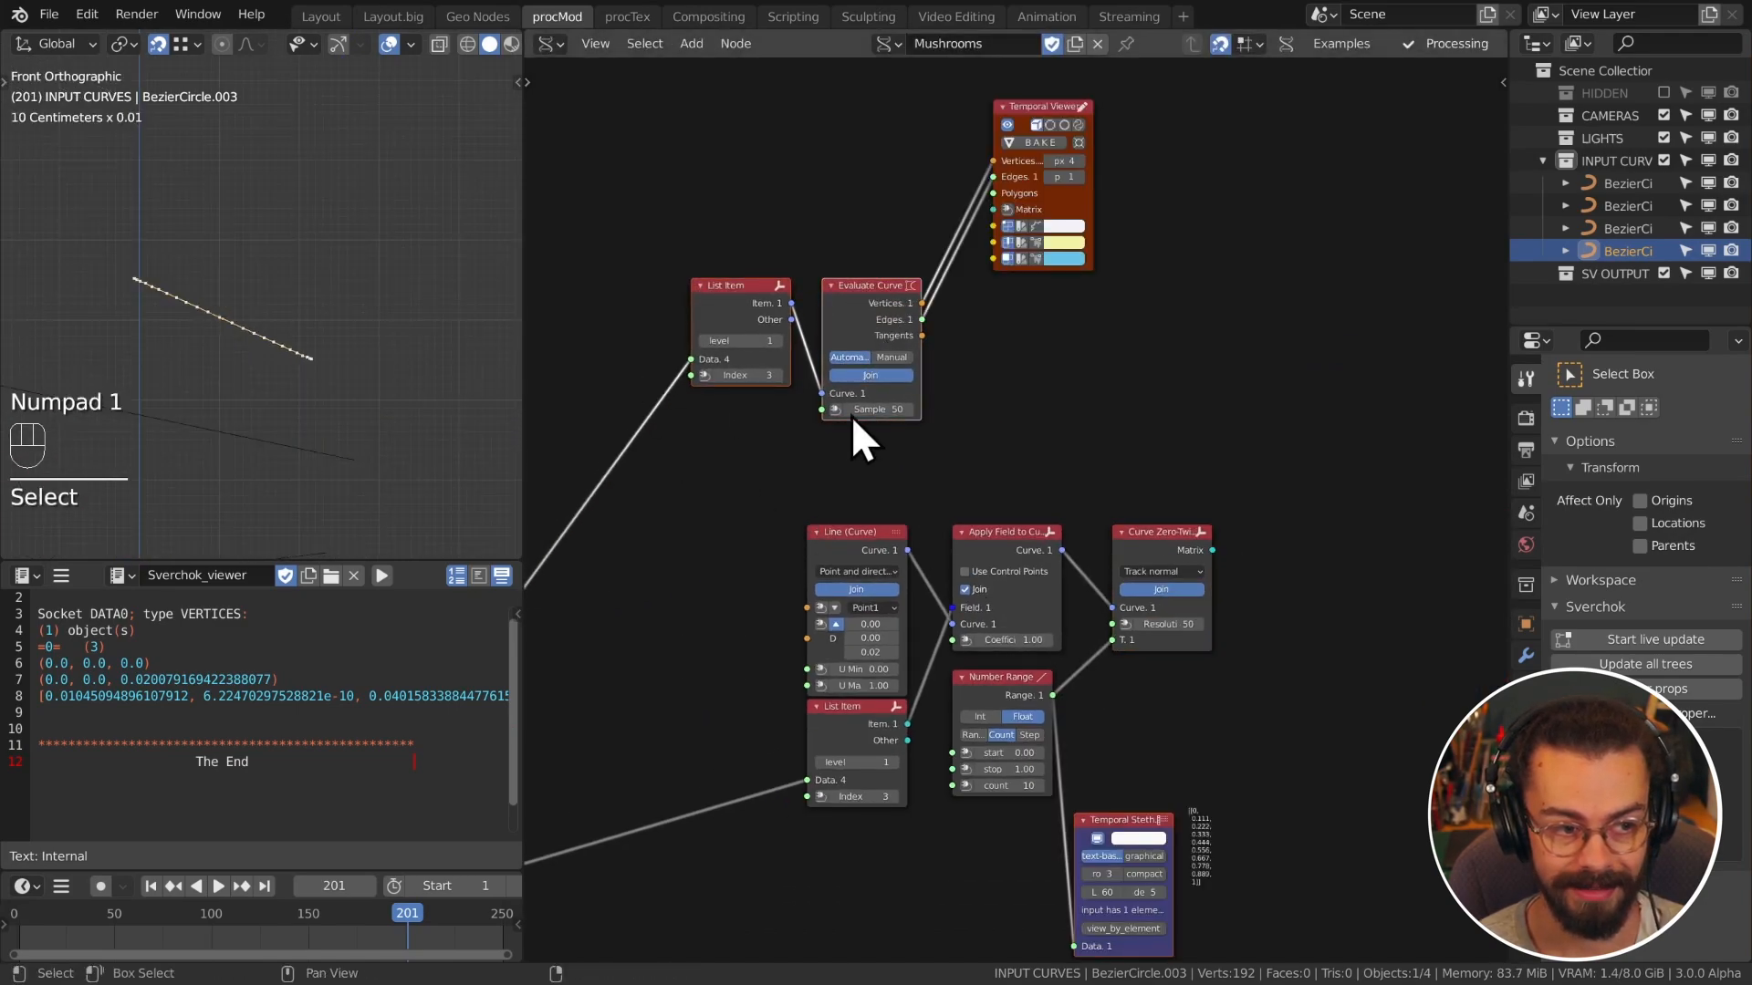
pyautogui.keyDown('ctrl'); pyautogui.hscroll(4, 912, 461); pyautogui.keyUp('ctrl')
pyautogui.keyDown('ctrl'); pyautogui.keyDown('shift'); pyautogui.click(983, 527); pyautogui.keyUp('shift'); pyautogui.keyUp('ctrl')
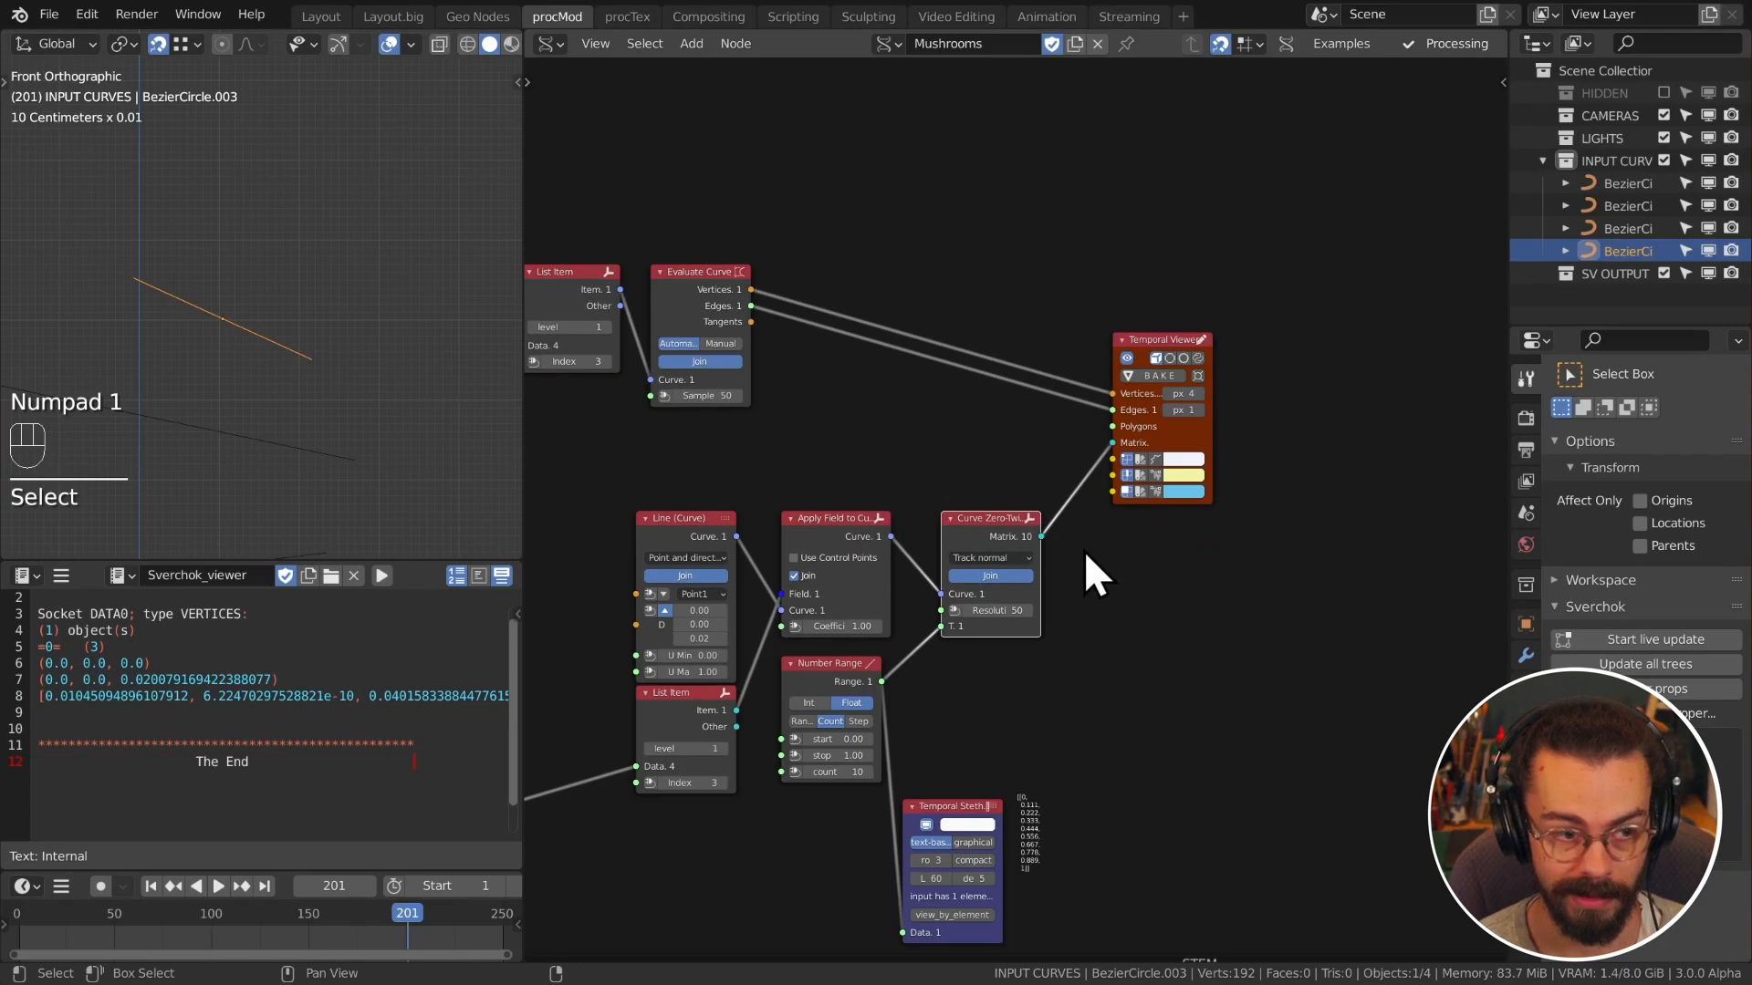
pyautogui.moveTo(274, 320); pyautogui.dragTo(316, 345, button='middle')
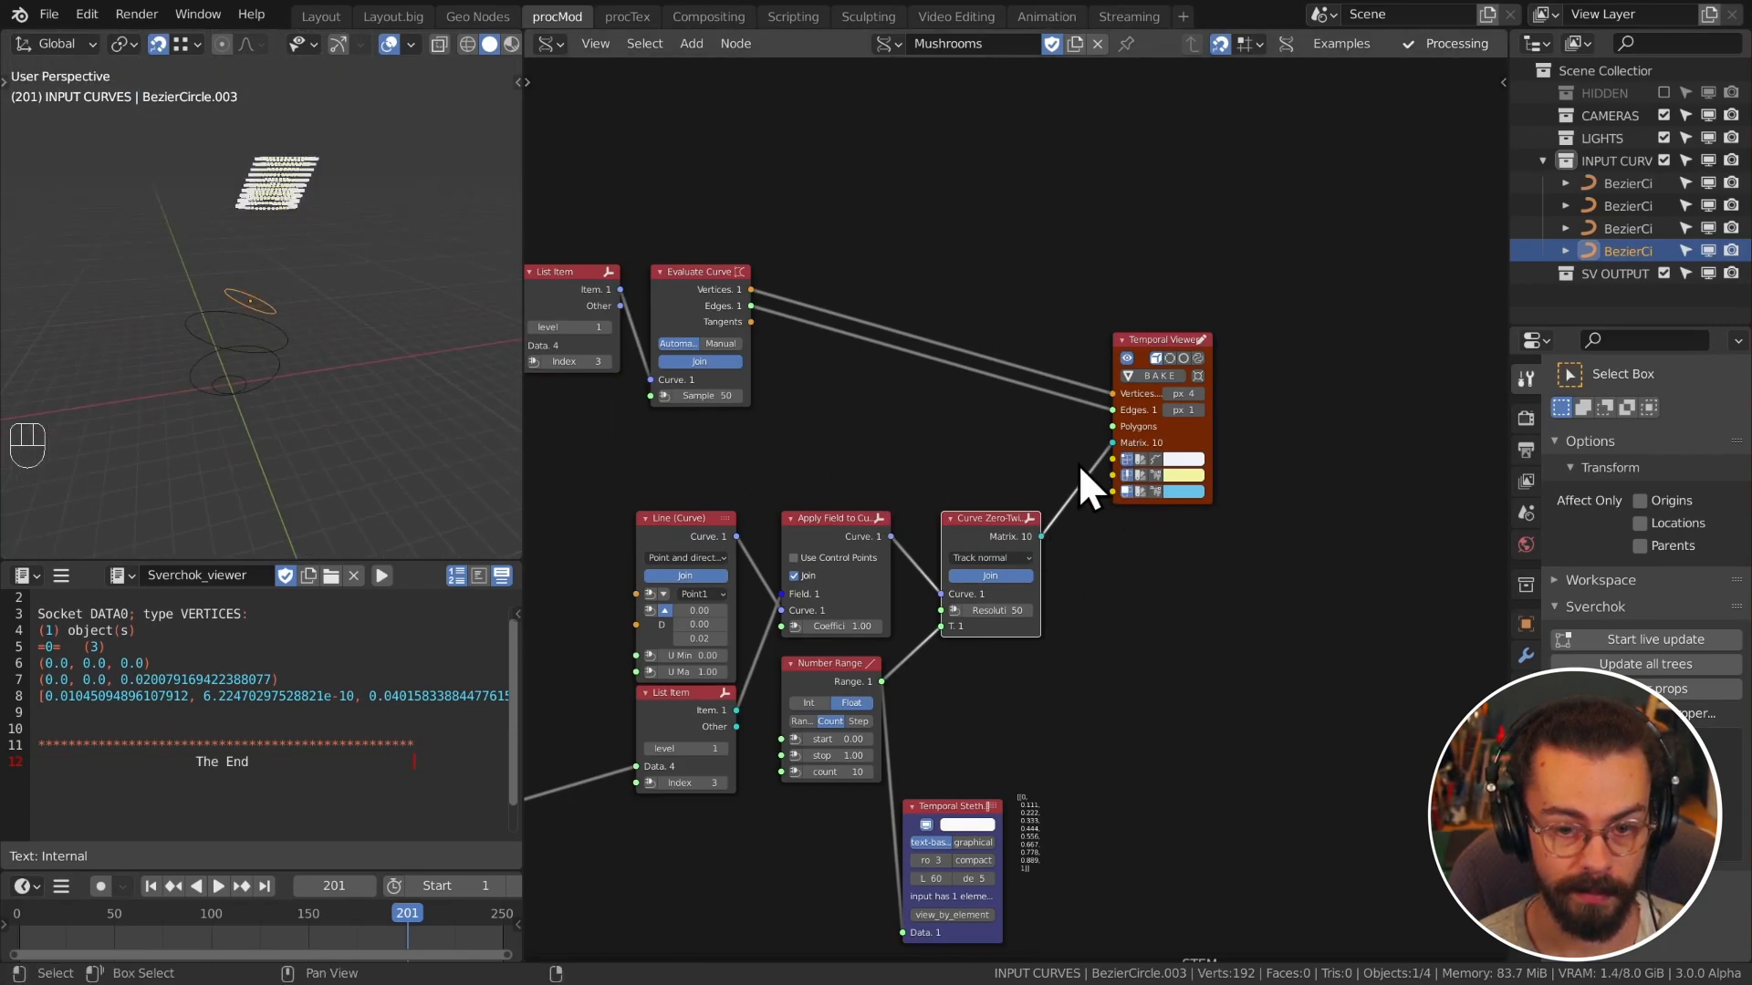
pyautogui.press('KP_1')
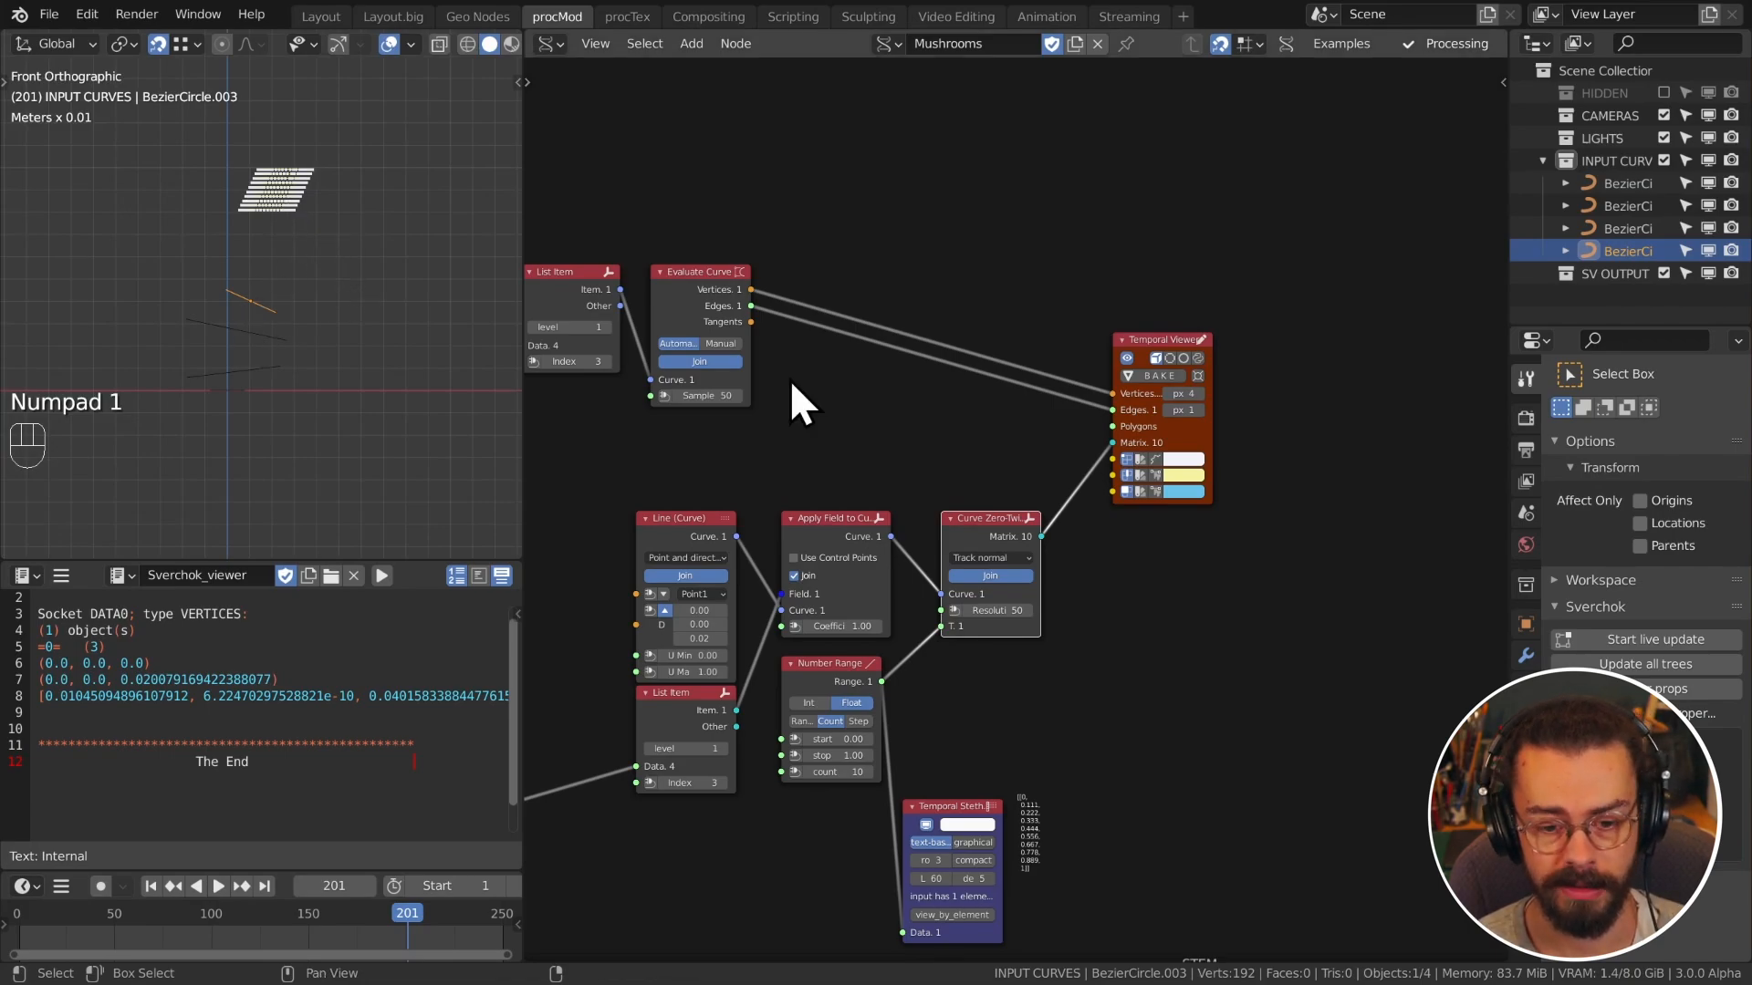
# Step: Swap the stacking order of the lower List Item and Line (Curve) nodes so List Item sits on top
pyautogui.moveTo(892, 772); pyautogui.dragTo(1031, 844)
pyautogui.moveTo(868, 738)
pyautogui.mouseDown(button='middle')
pyautogui.moveTo(899, 736)
pyautogui.moveTo(818, 695)
pyautogui.mouseUp(button='middle')
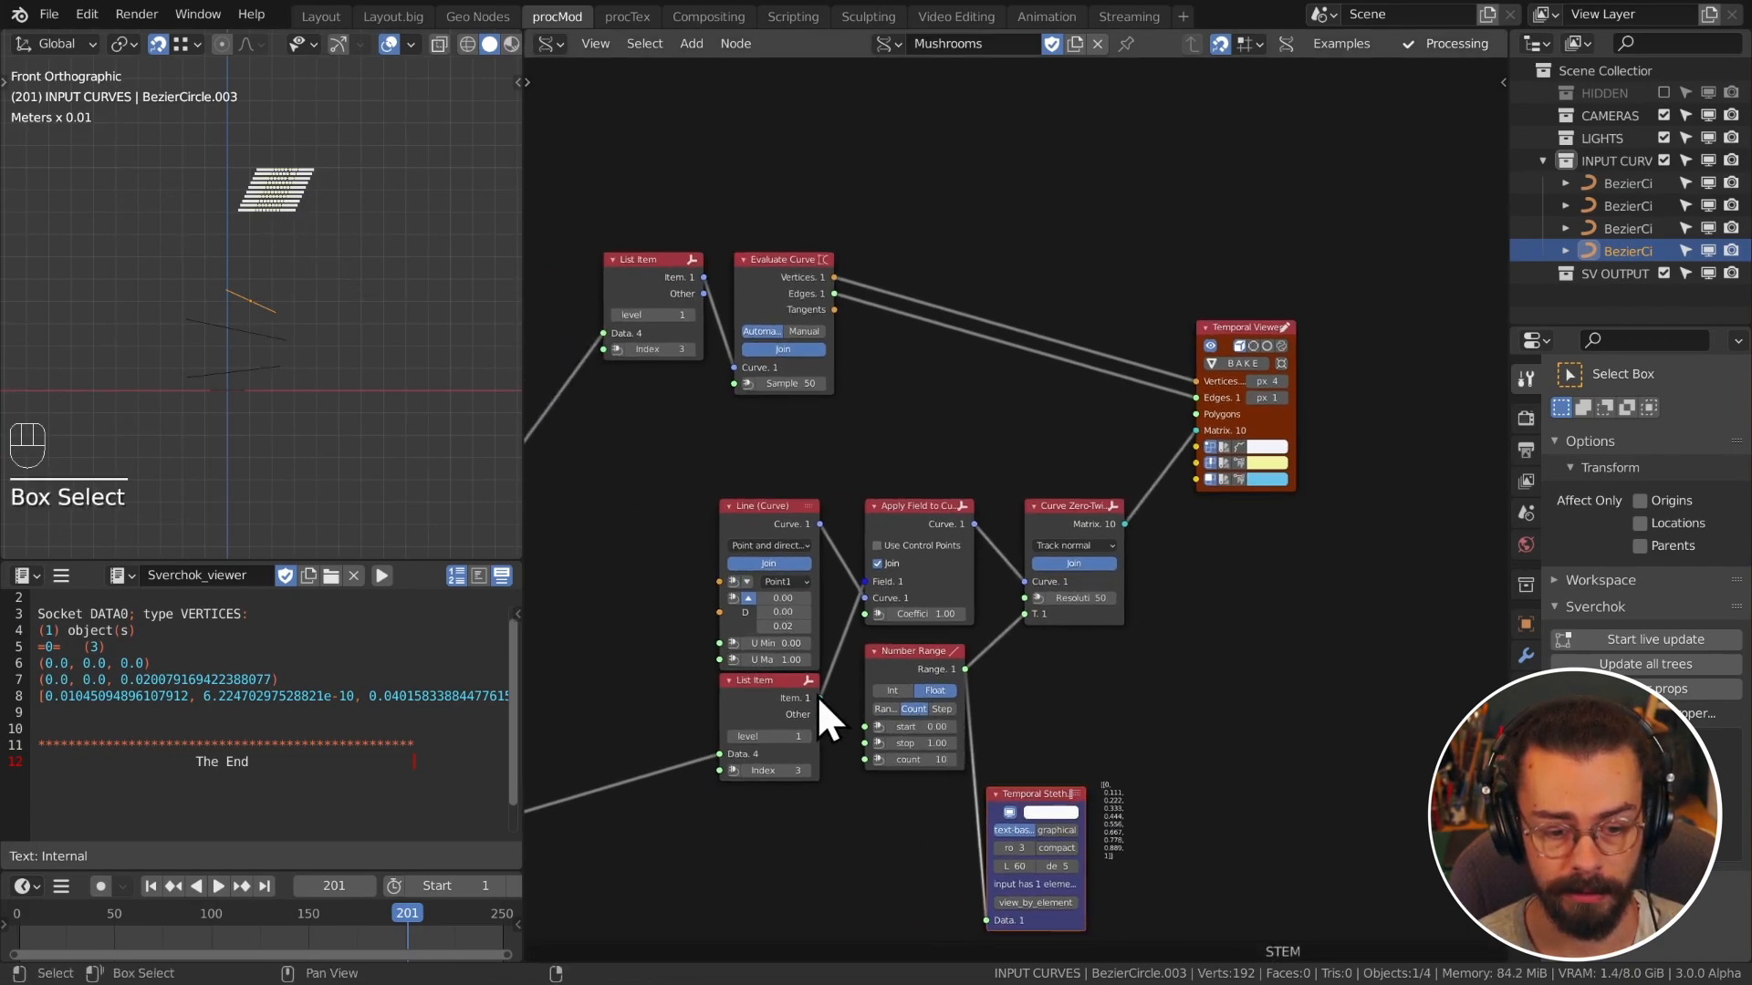
pyautogui.moveTo(760, 688); pyautogui.dragTo(760, 509)
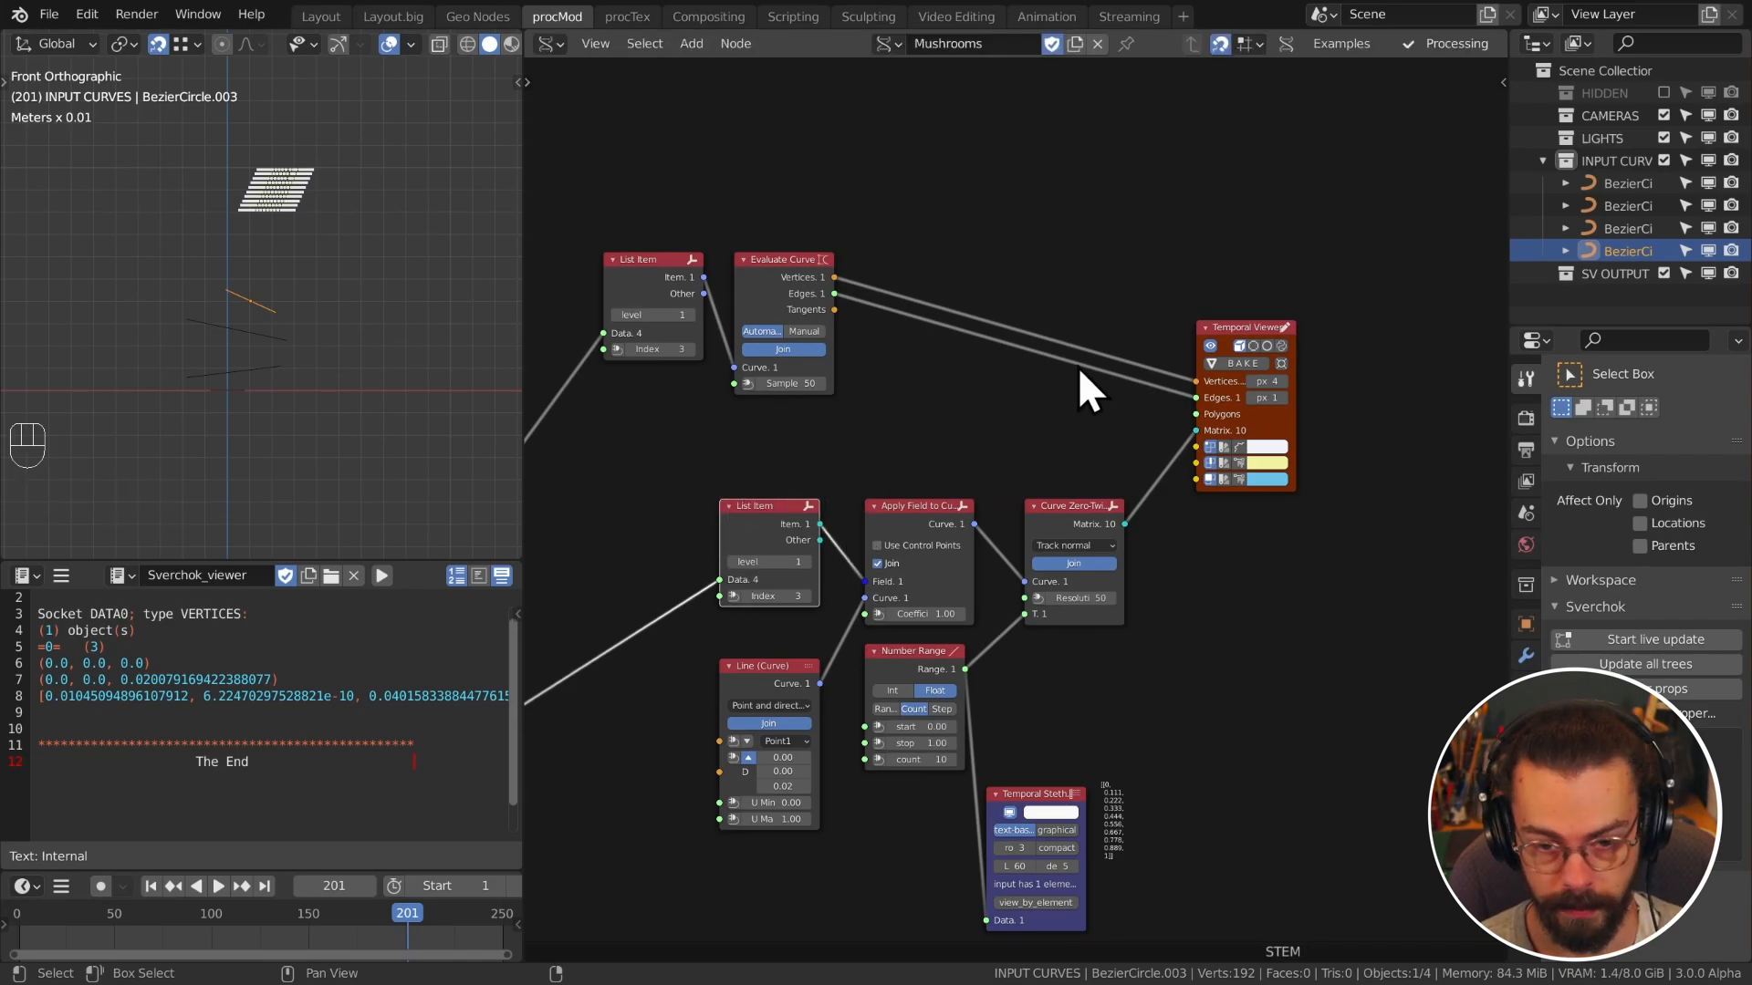
# Step: Move the Temporal Viewer and Evaluate Curve nodes far to the right of the upper List Item, side by side
pyautogui.moveTo(1077, 365); pyautogui.dragTo(926, 491, button='middle')
pyautogui.moveTo(1001, 403); pyautogui.dragTo(1070, 470)
pyautogui.press('g')
pyautogui.click(1112, 462)
pyautogui.moveTo(984, 495); pyautogui.dragTo(1147, 498, button='middle')
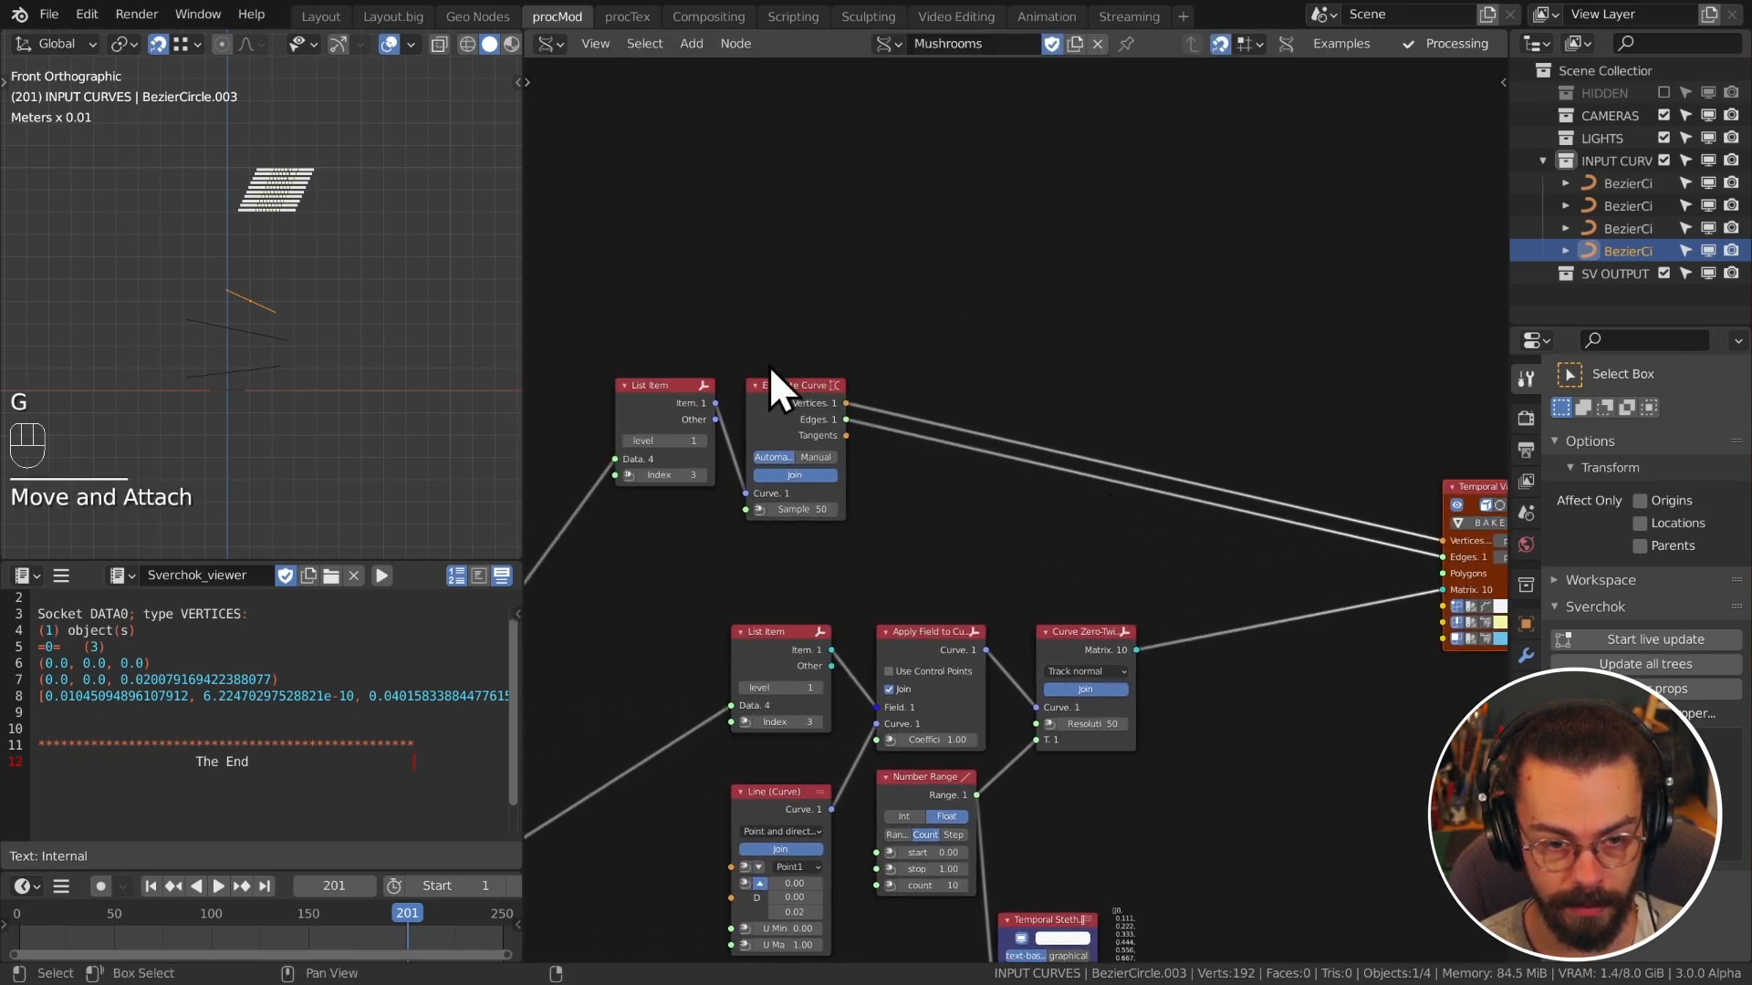
pyautogui.press('g')
pyautogui.click(900, 447)
pyautogui.click(958, 469)
pyautogui.press('g')
pyautogui.click(1208, 495)
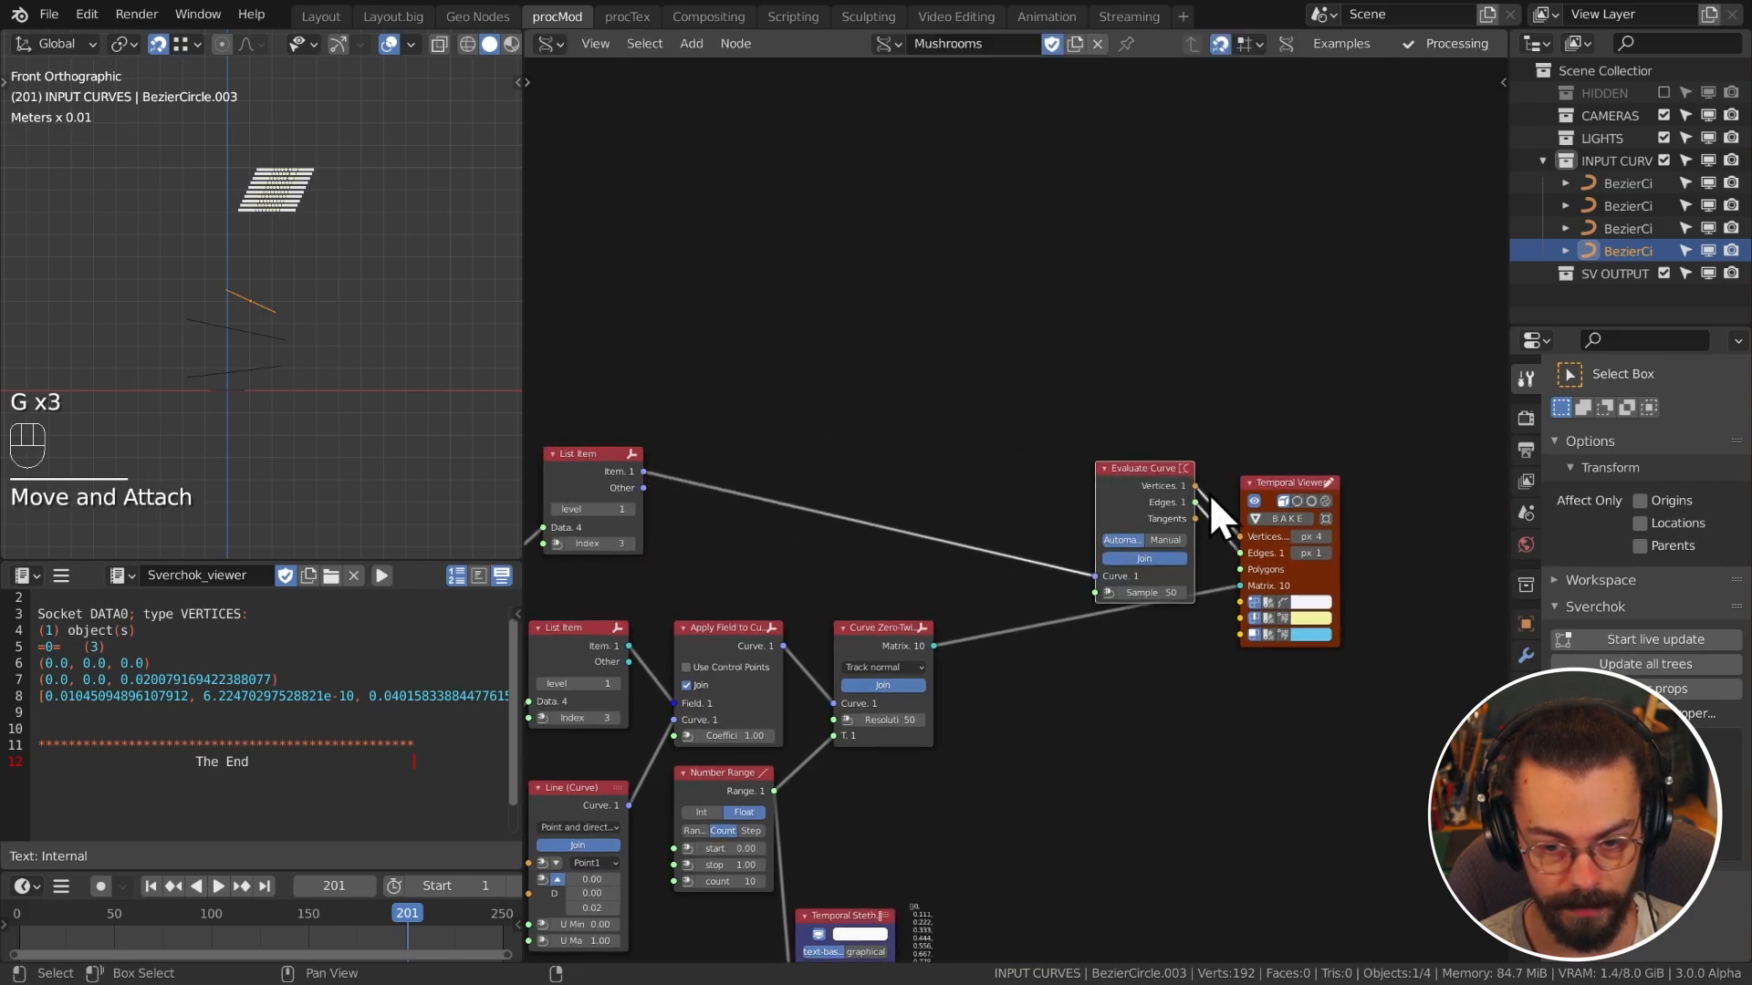
# Step: Cut the Curve Zero-Twist matrix link to the Temporal Viewer and shift Evaluate Curve and the viewer further right
pyautogui.keyDown('ctrl'); pyautogui.moveTo(1223, 605); pyautogui.dragTo(1228, 622, button='right'); pyautogui.keyUp('ctrl')
pyautogui.moveTo(1268, 667); pyautogui.dragTo(1059, 411)
pyautogui.press('g')
pyautogui.click(1100, 473)
pyautogui.moveTo(876, 480); pyautogui.dragTo(988, 456, button='middle')
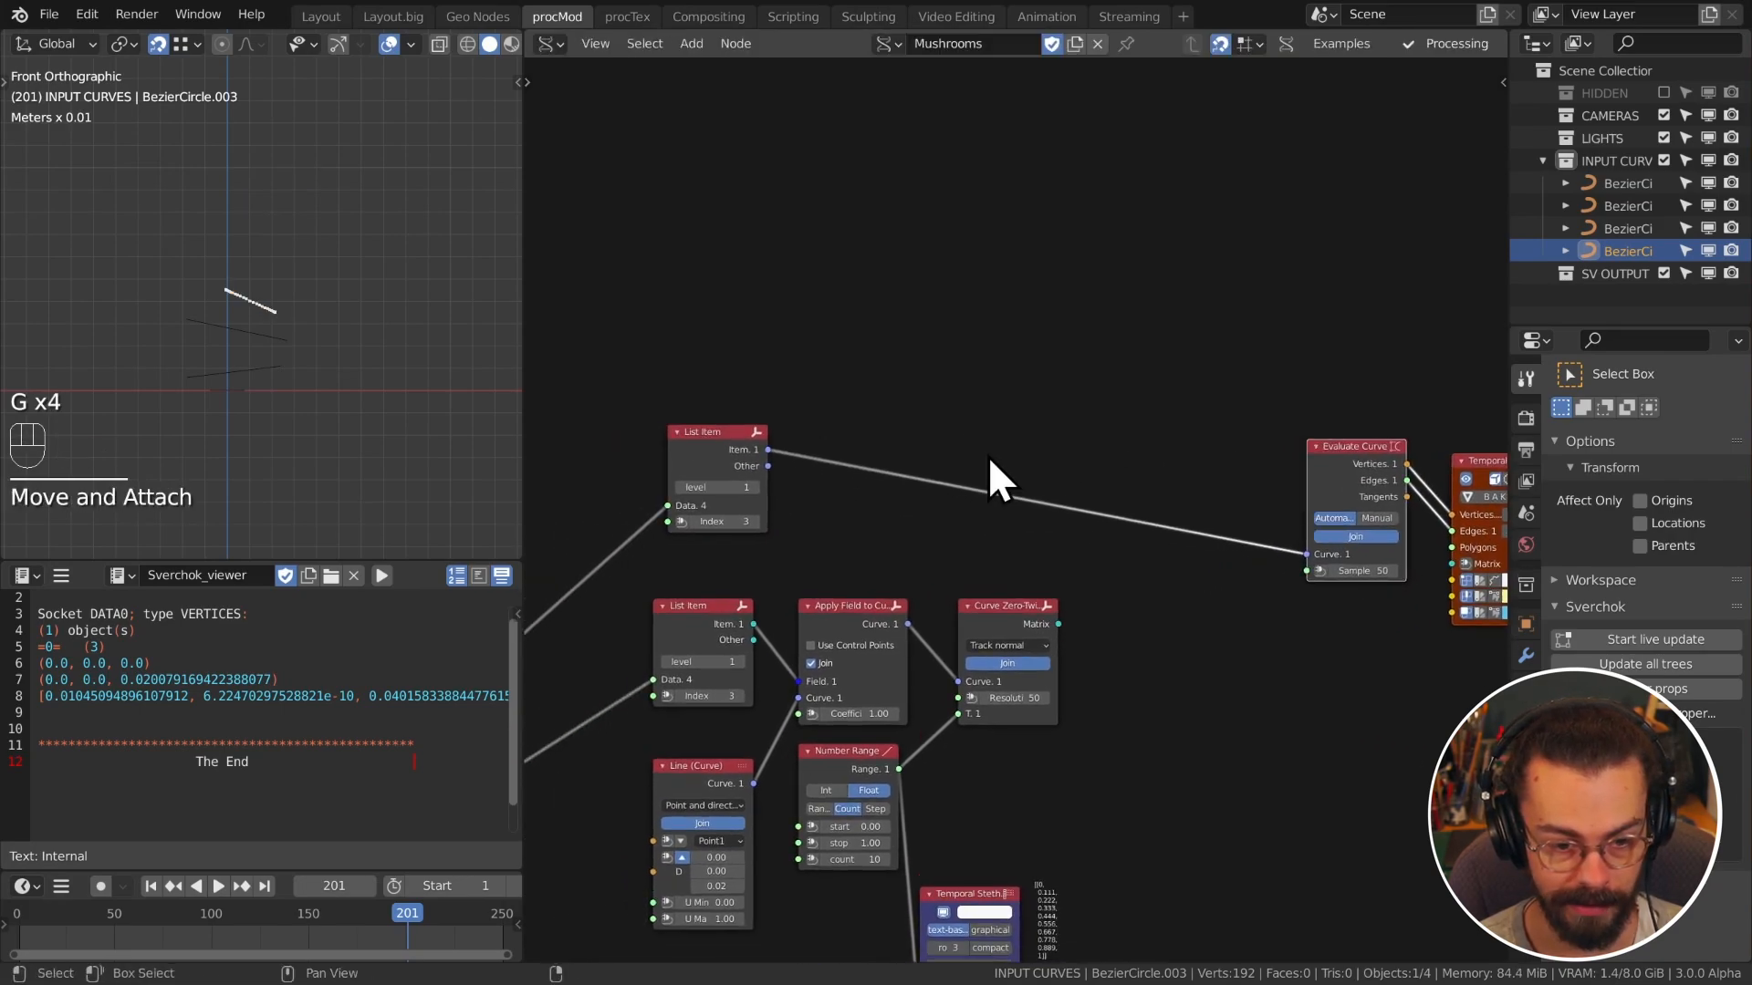
# Step: Insert a duplicate Apply Field to Curve before Evaluate Curve, feeding its Curve from the upper List Item and its Field from the lower one
pyautogui.scroll(3, 945, 528)
pyautogui.moveTo(805, 622); pyautogui.dragTo(896, 590, button='middle')
pyautogui.click(950, 587)
pyautogui.hotkey('shift', 'd')
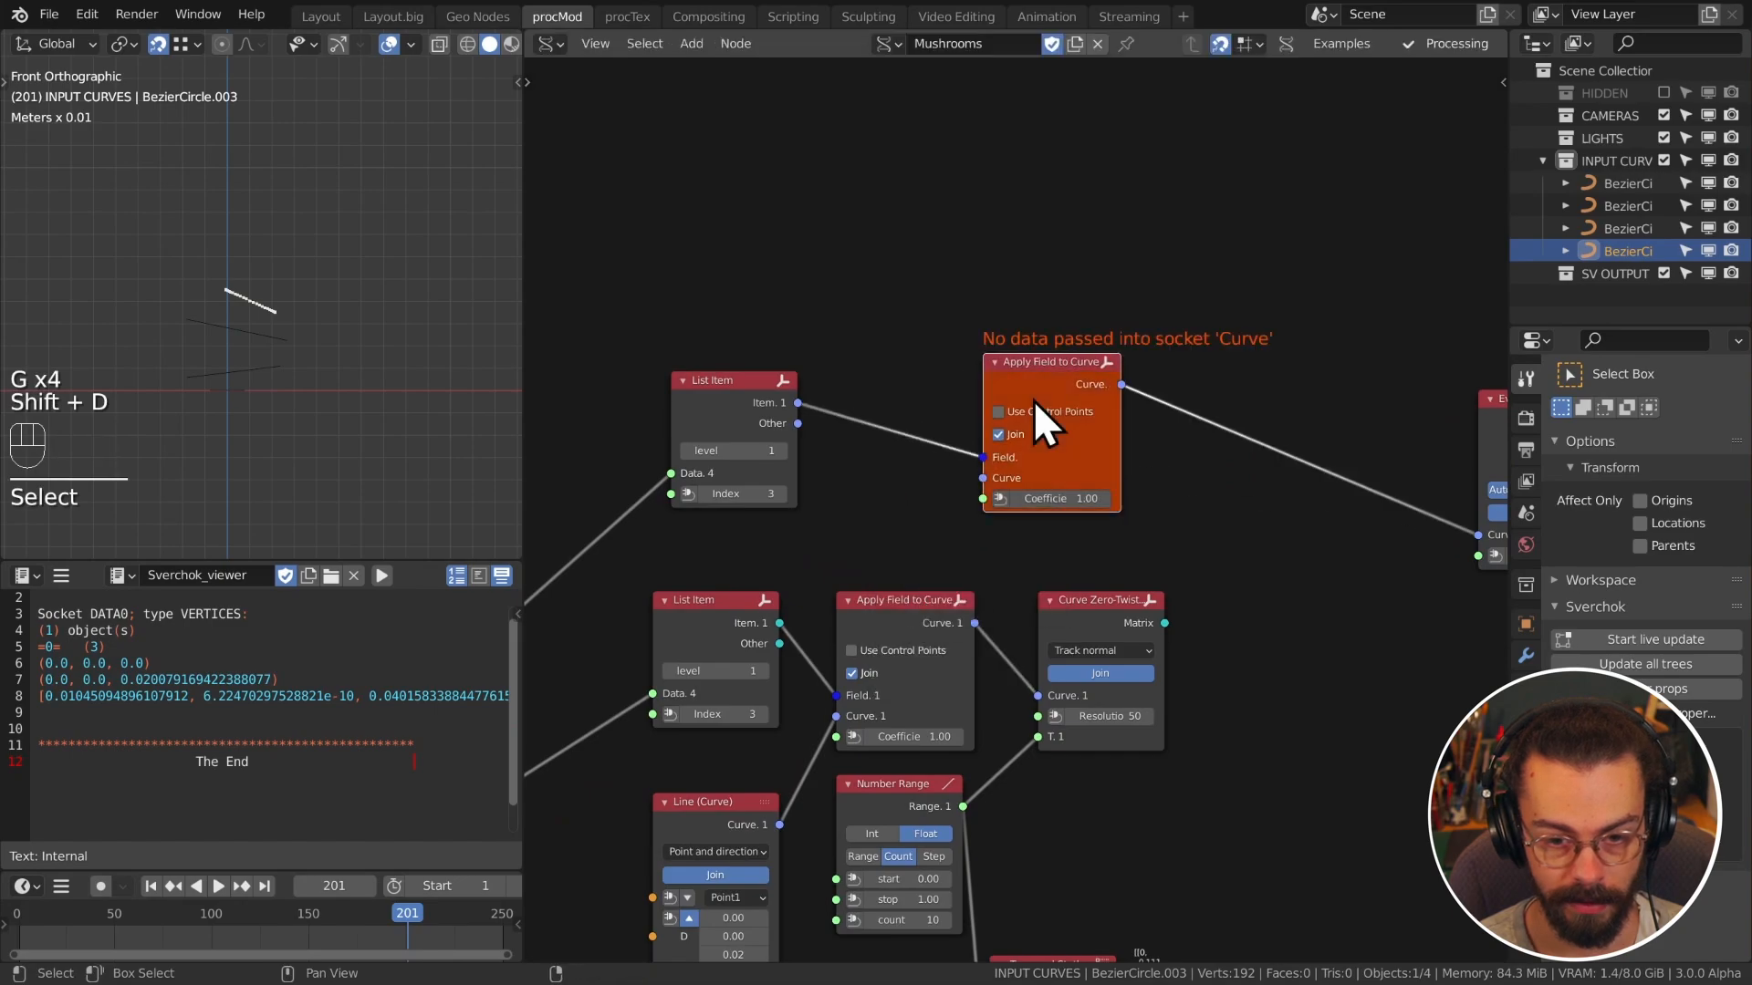
pyautogui.click(1036, 410)
pyautogui.moveTo(1037, 411); pyautogui.dragTo(980, 405, button='middle')
pyautogui.moveTo(932, 447); pyautogui.dragTo(934, 473)
pyautogui.moveTo(1009, 380); pyautogui.dragTo(1112, 367)
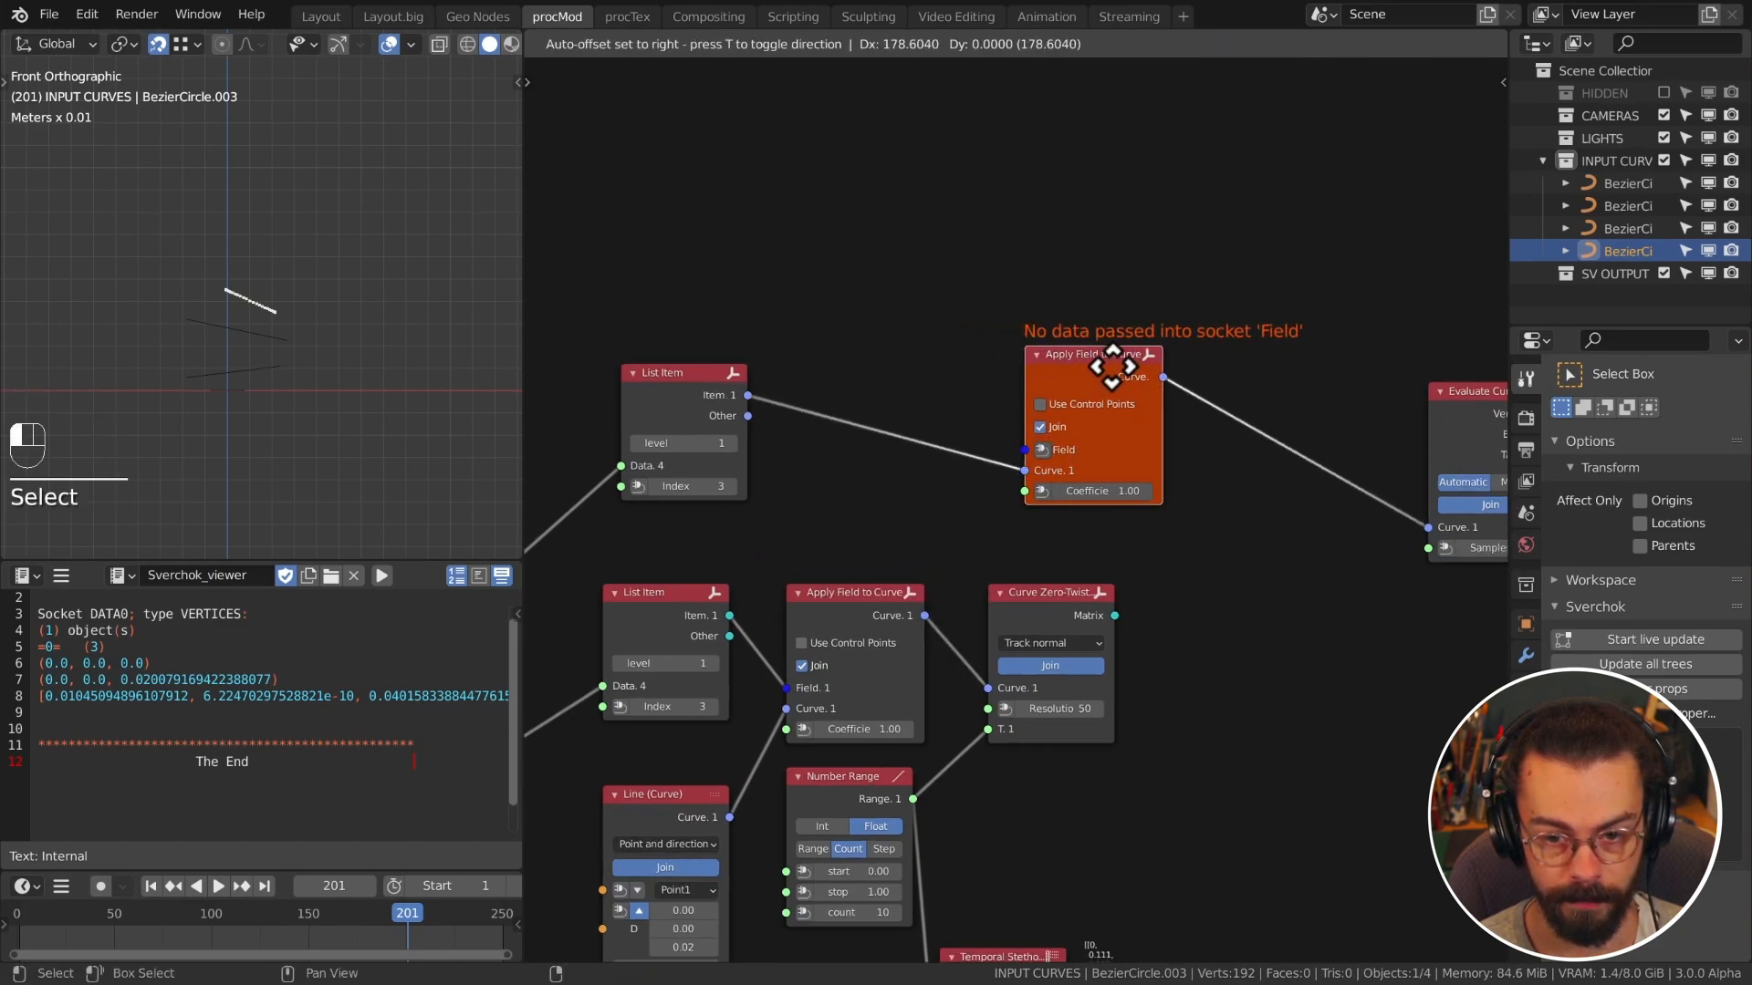
pyautogui.moveTo(730, 617); pyautogui.dragTo(1040, 450)
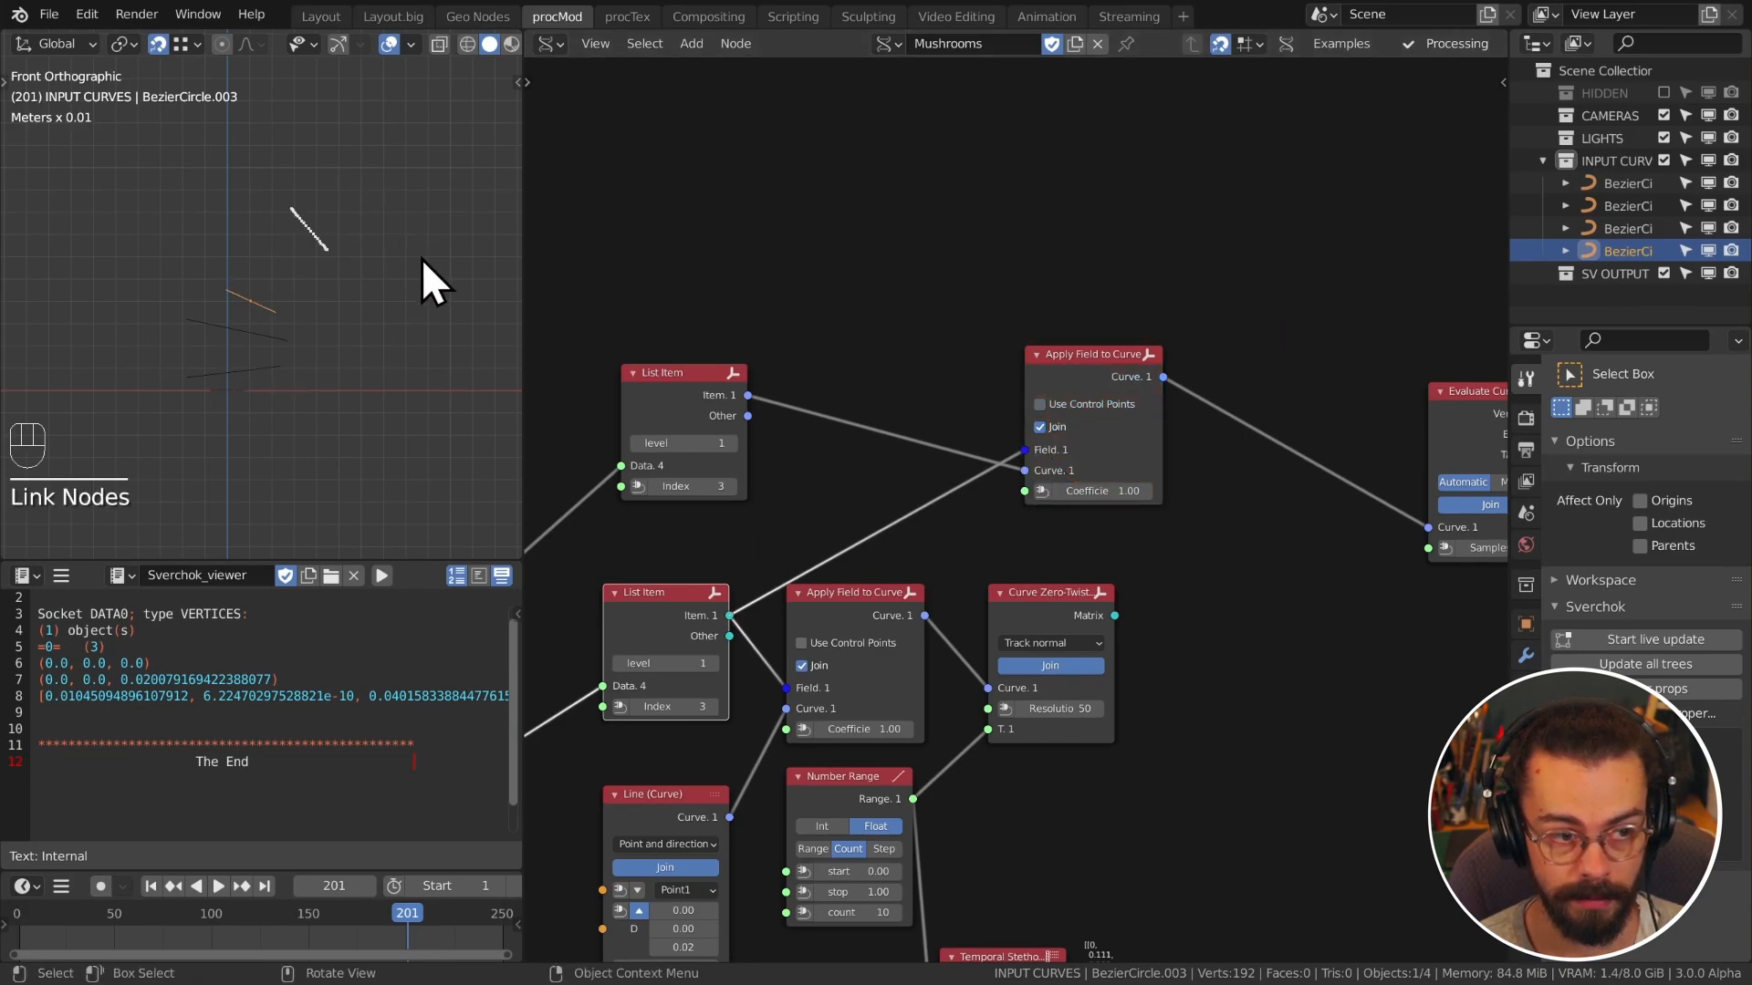
pyautogui.moveTo(281, 438); pyautogui.dragTo(418, 258)
pyautogui.moveTo(432, 222); pyautogui.dragTo(320, 489, button='right')
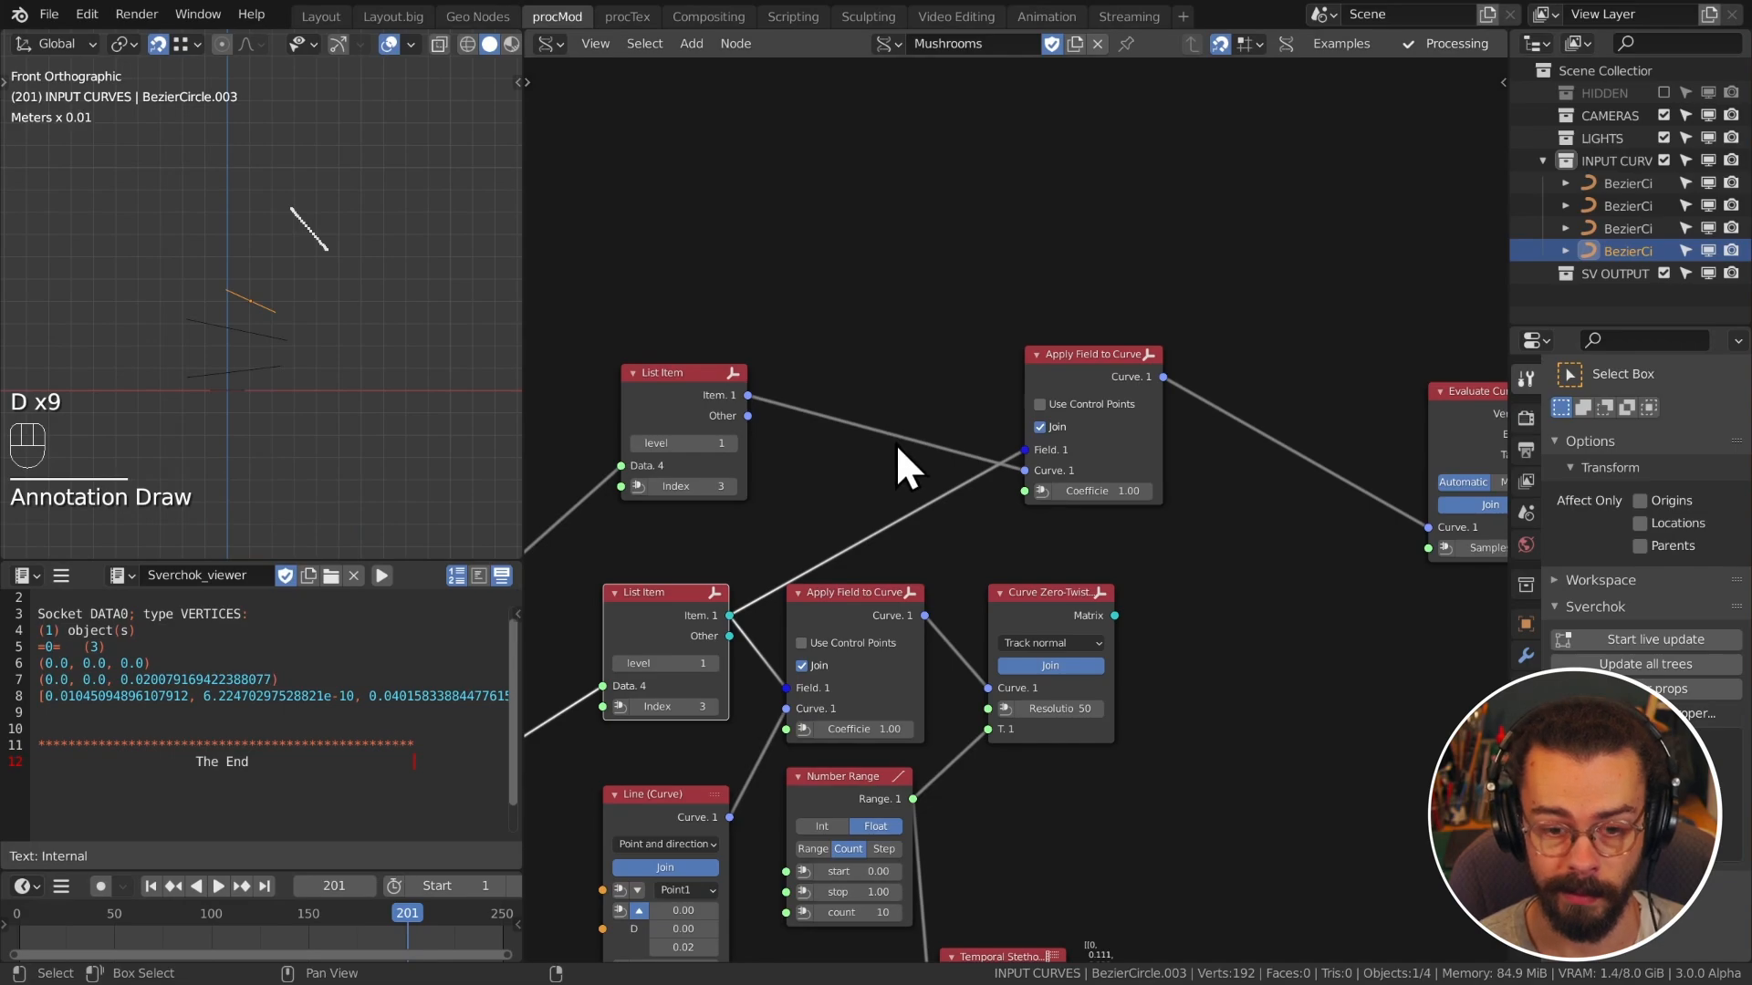
# Step: Insert a Matrix Math node set to Invert between the lower List Item and the new Apply Field to Curve's Field
pyautogui.hotkey('shift', 'a')
pyautogui.moveTo(890, 410)
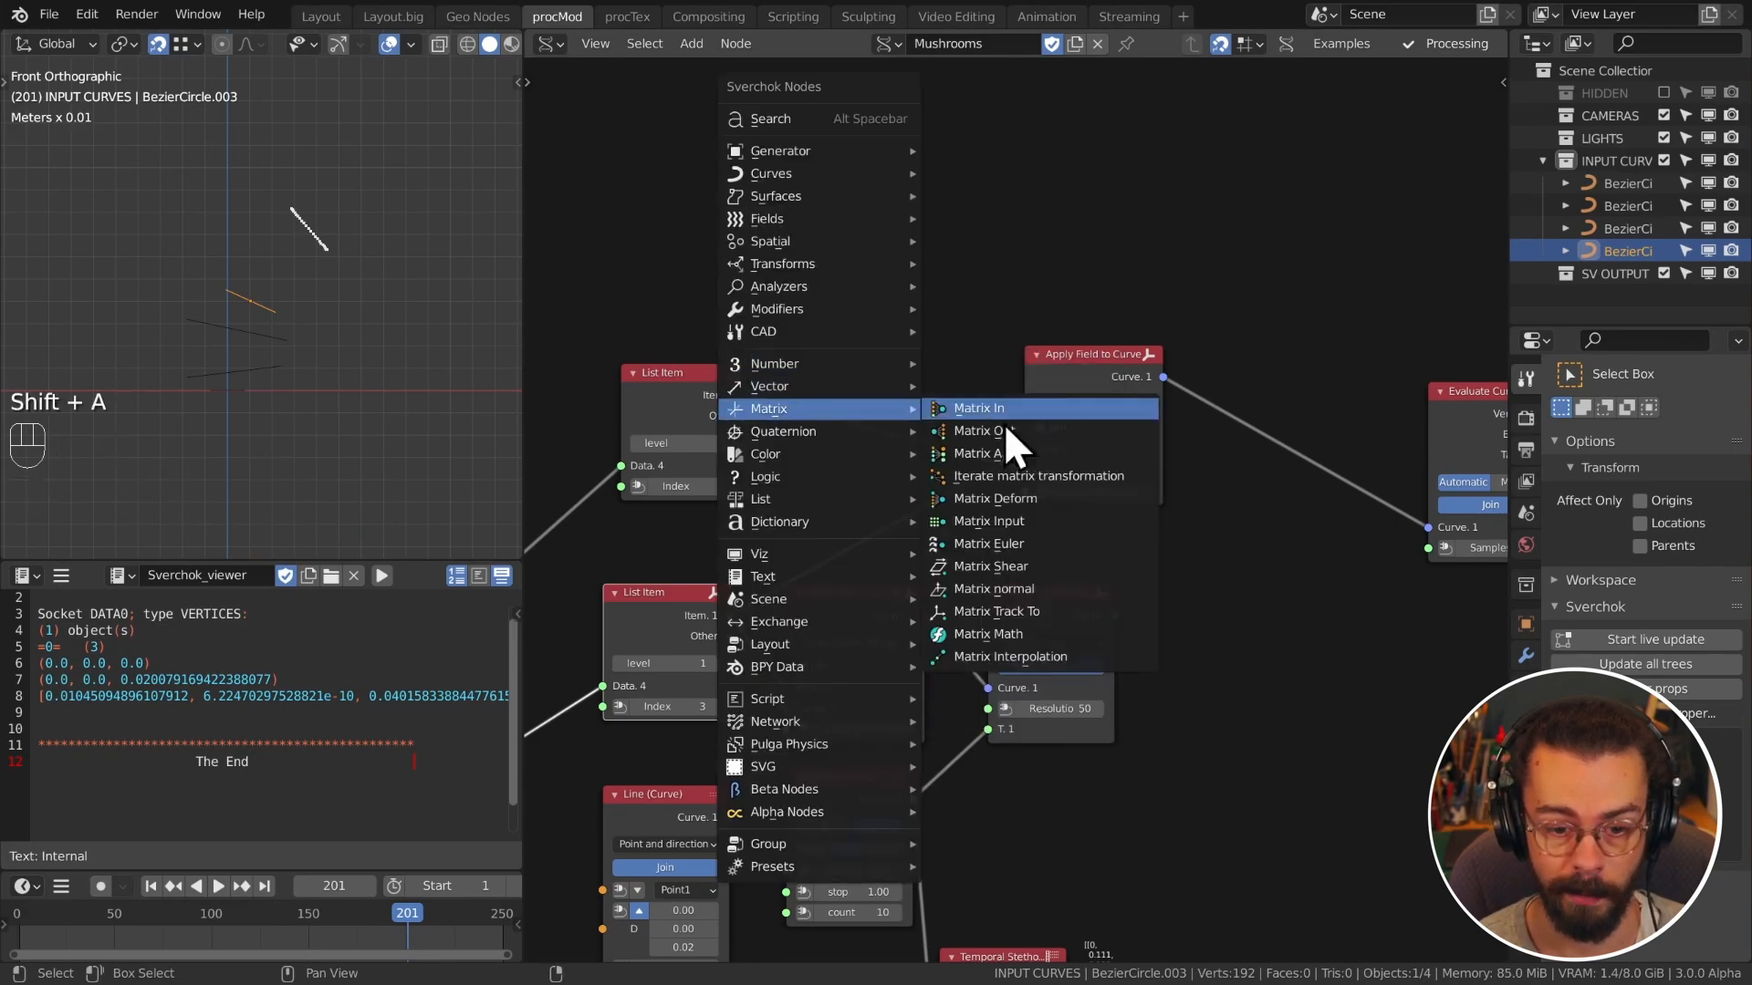
pyautogui.click(1049, 644)
pyautogui.click(881, 535)
pyautogui.click(882, 534)
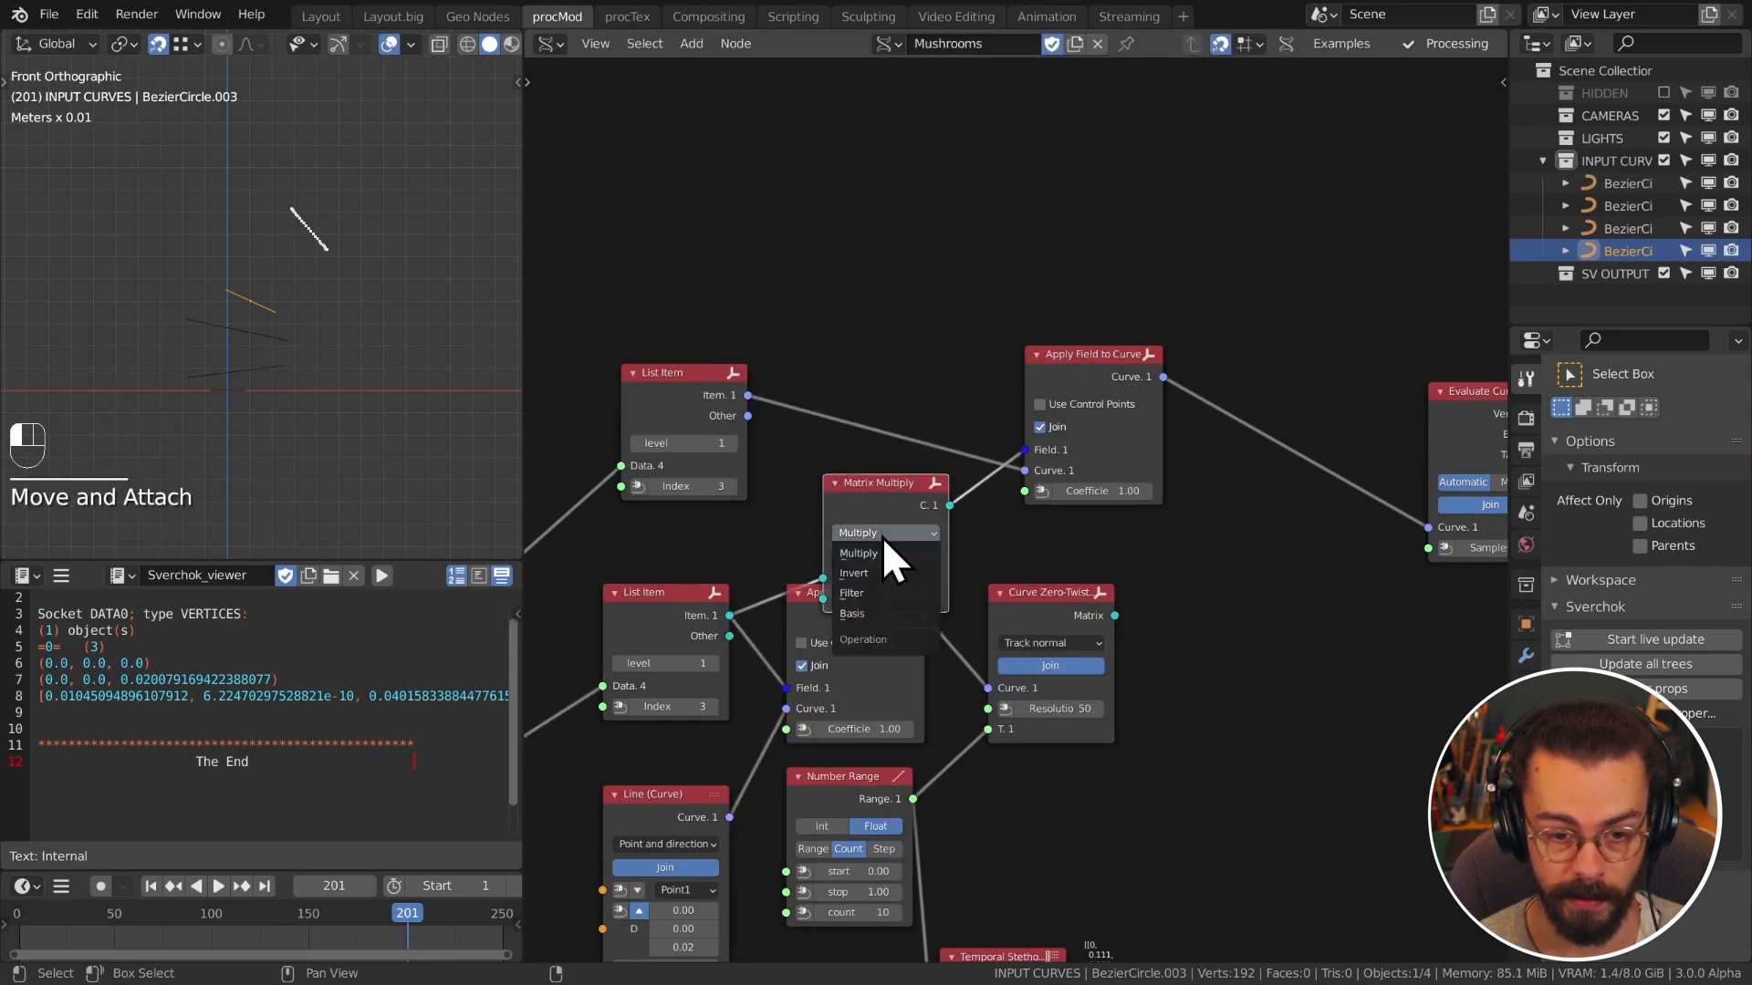
pyautogui.click(874, 575)
pyautogui.moveTo(893, 511)
pyautogui.mouseDown()
pyautogui.moveTo(874, 473)
pyautogui.moveTo(872, 494)
pyautogui.mouseUp()
# Step: Move the Evaluate Curve and Temporal Viewer nodes above and to the right of the second Apply Field to Curve node
pyautogui.moveTo(1493, 611); pyautogui.dragTo(1257, 584, button='middle')
pyautogui.moveTo(1448, 658); pyautogui.dragTo(1171, 403)
pyautogui.press('g')
pyautogui.click(1153, 183)
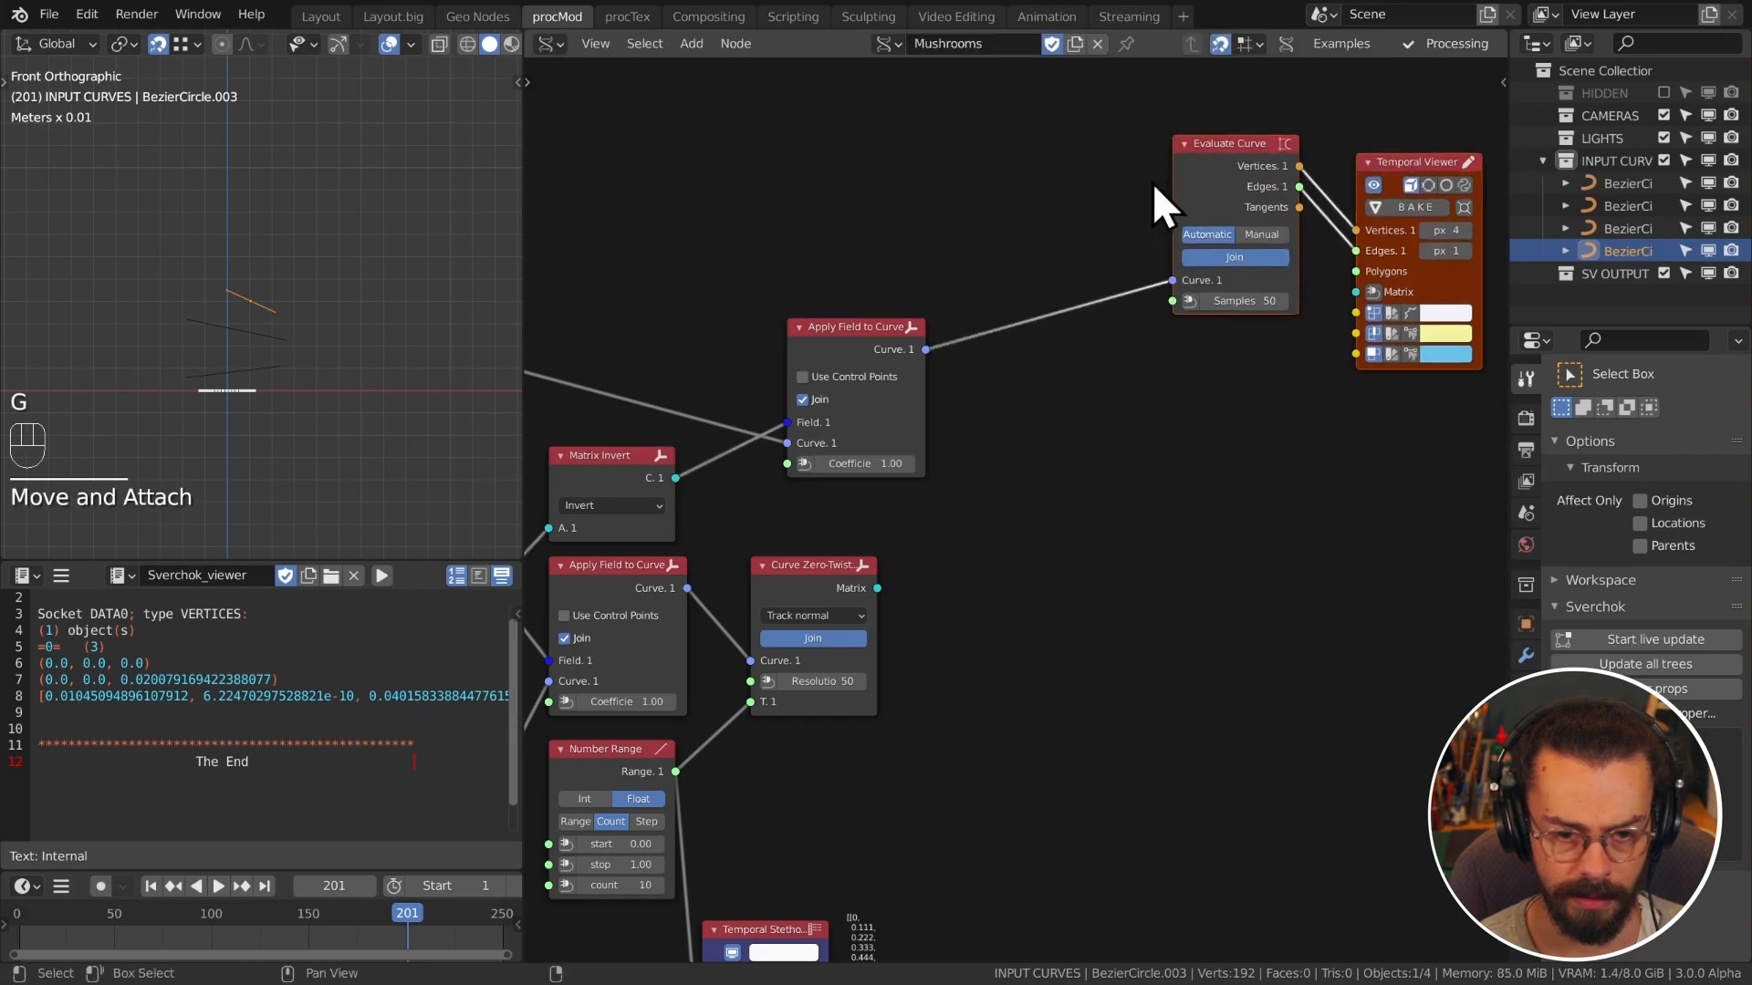
# Step: Shift the second Apply Field to Curve right, insert a Matrix Multiply before it with Curve Zero-Twist matrices in B, and set Post order
pyautogui.moveTo(740, 271); pyautogui.dragTo(1012, 418)
pyautogui.press('g')
pyautogui.click(1162, 347)
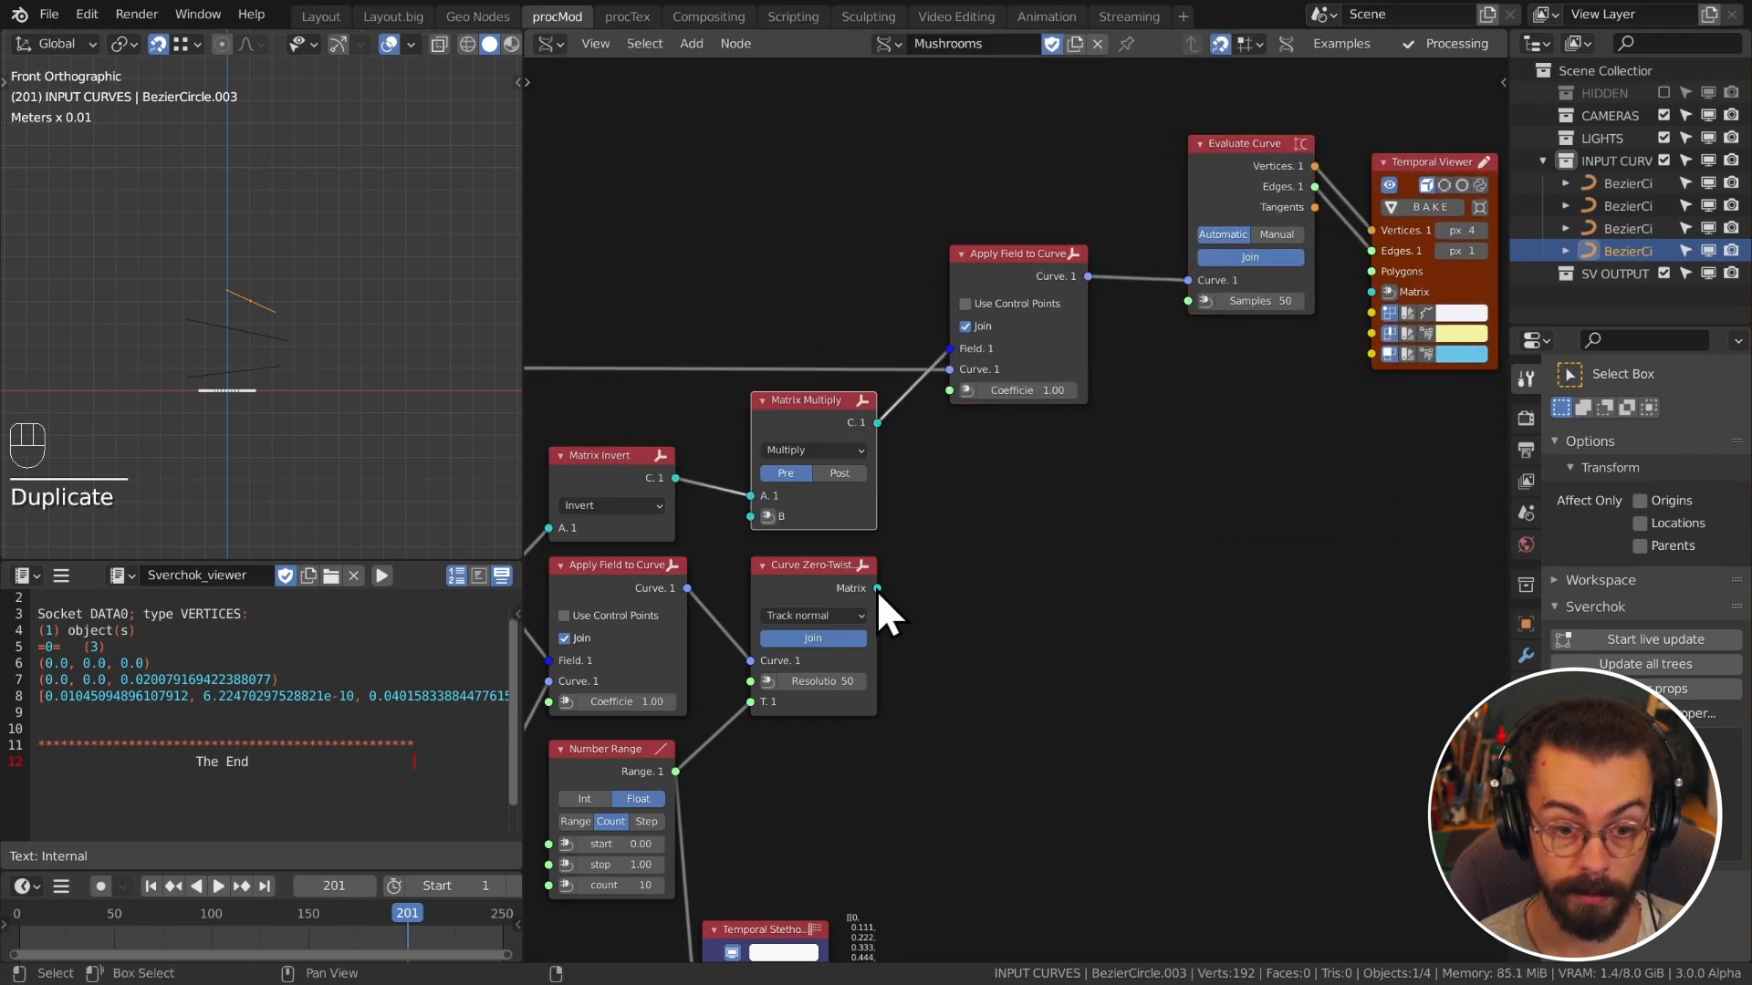
pyautogui.moveTo(876, 589); pyautogui.dragTo(748, 517)
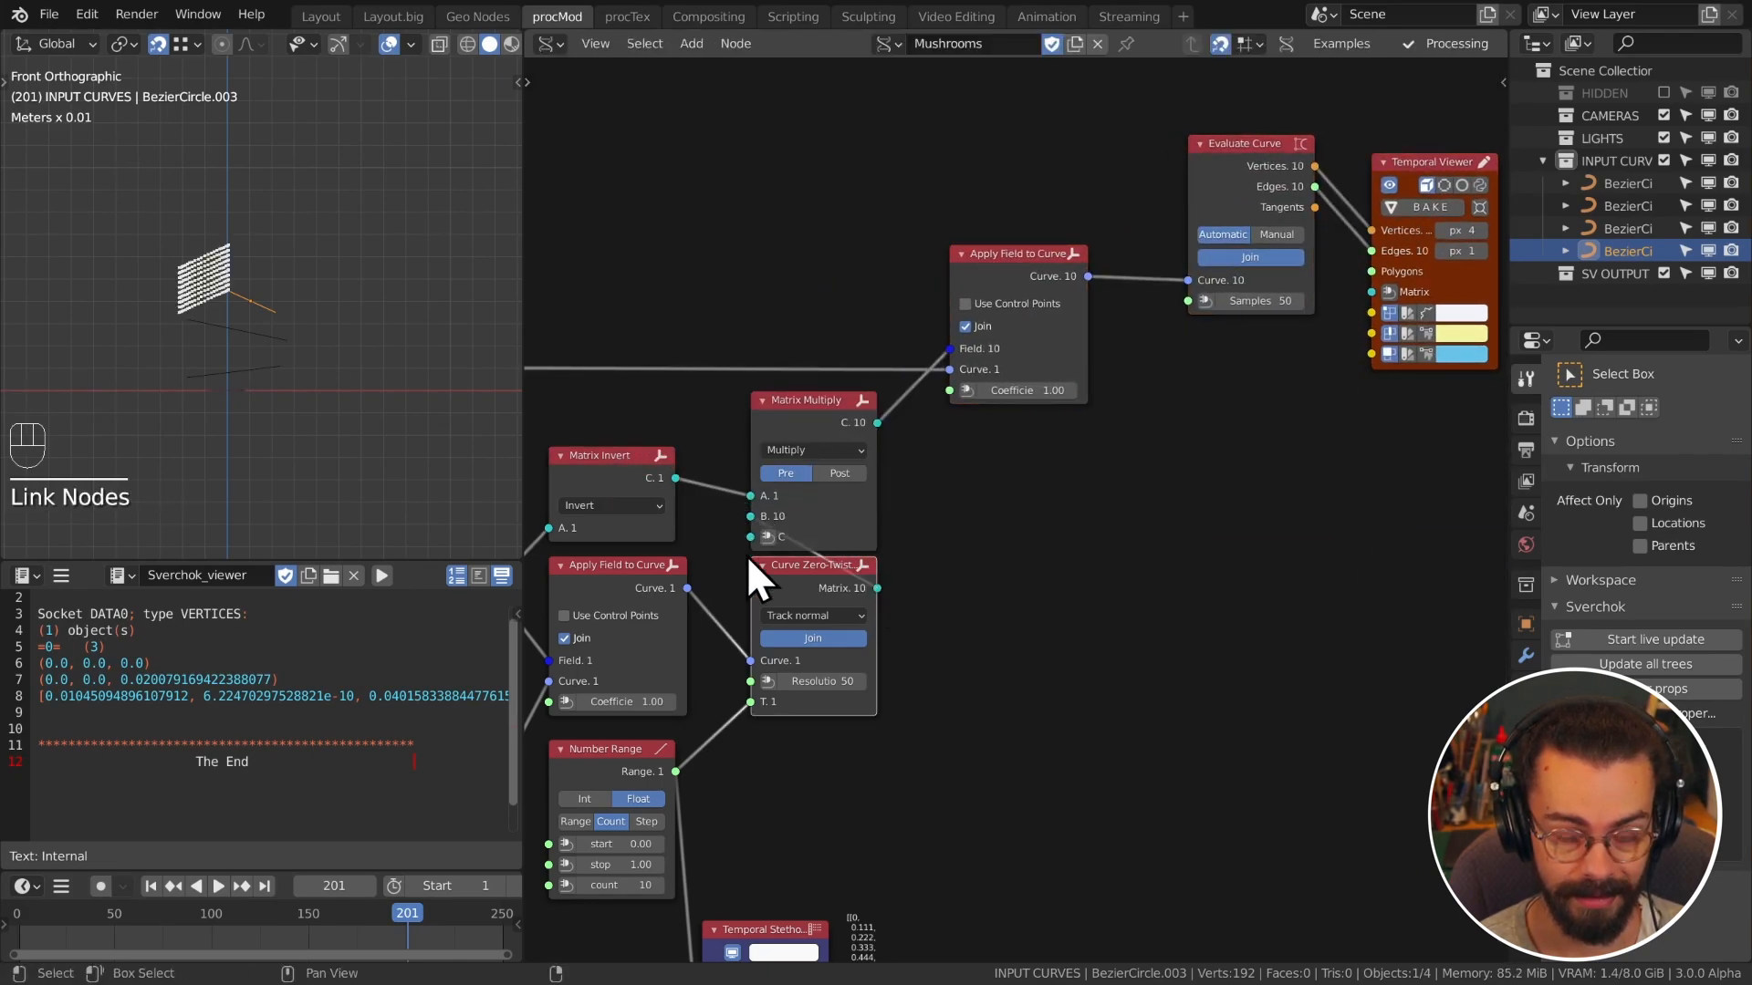
pyautogui.click(840, 473)
# Step: Test the circle stack during playback by trying to move and freely rotate the top Bezier circle, ending in the front view
pyautogui.moveTo(287, 307); pyautogui.dragTo(109, 424, button='middle')
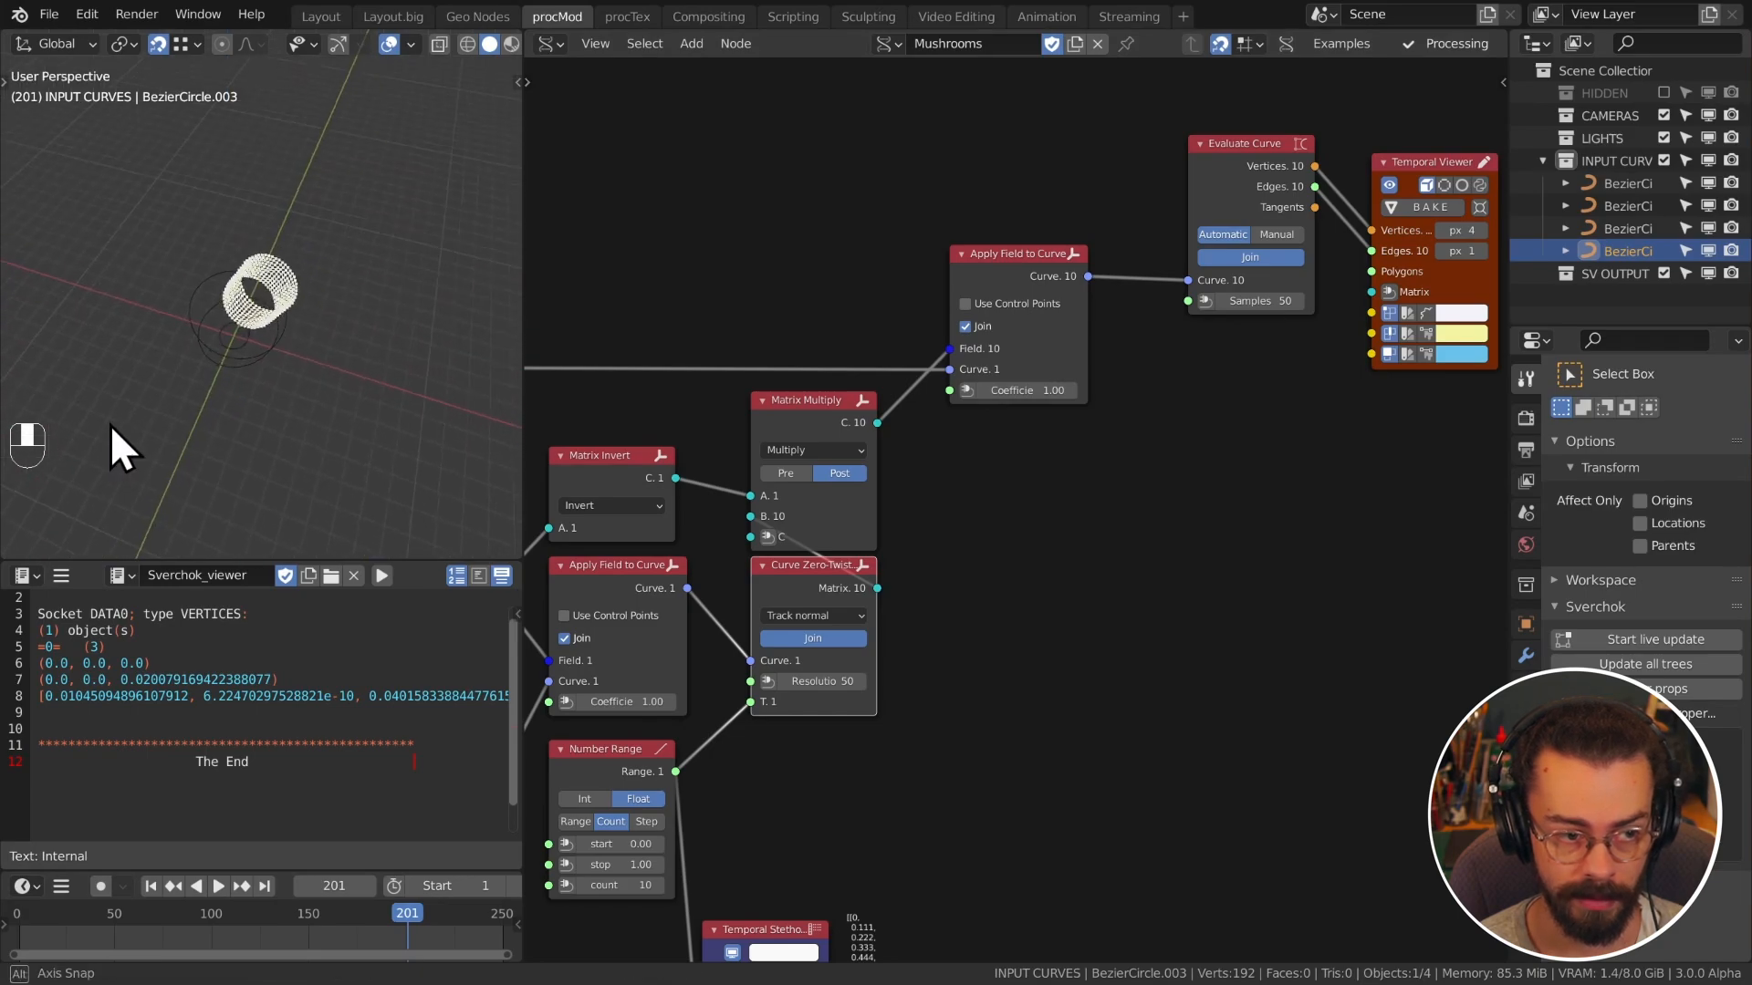
pyautogui.press('KP_1')
pyautogui.hotkey('shift', 'space')
pyautogui.click(255, 338)
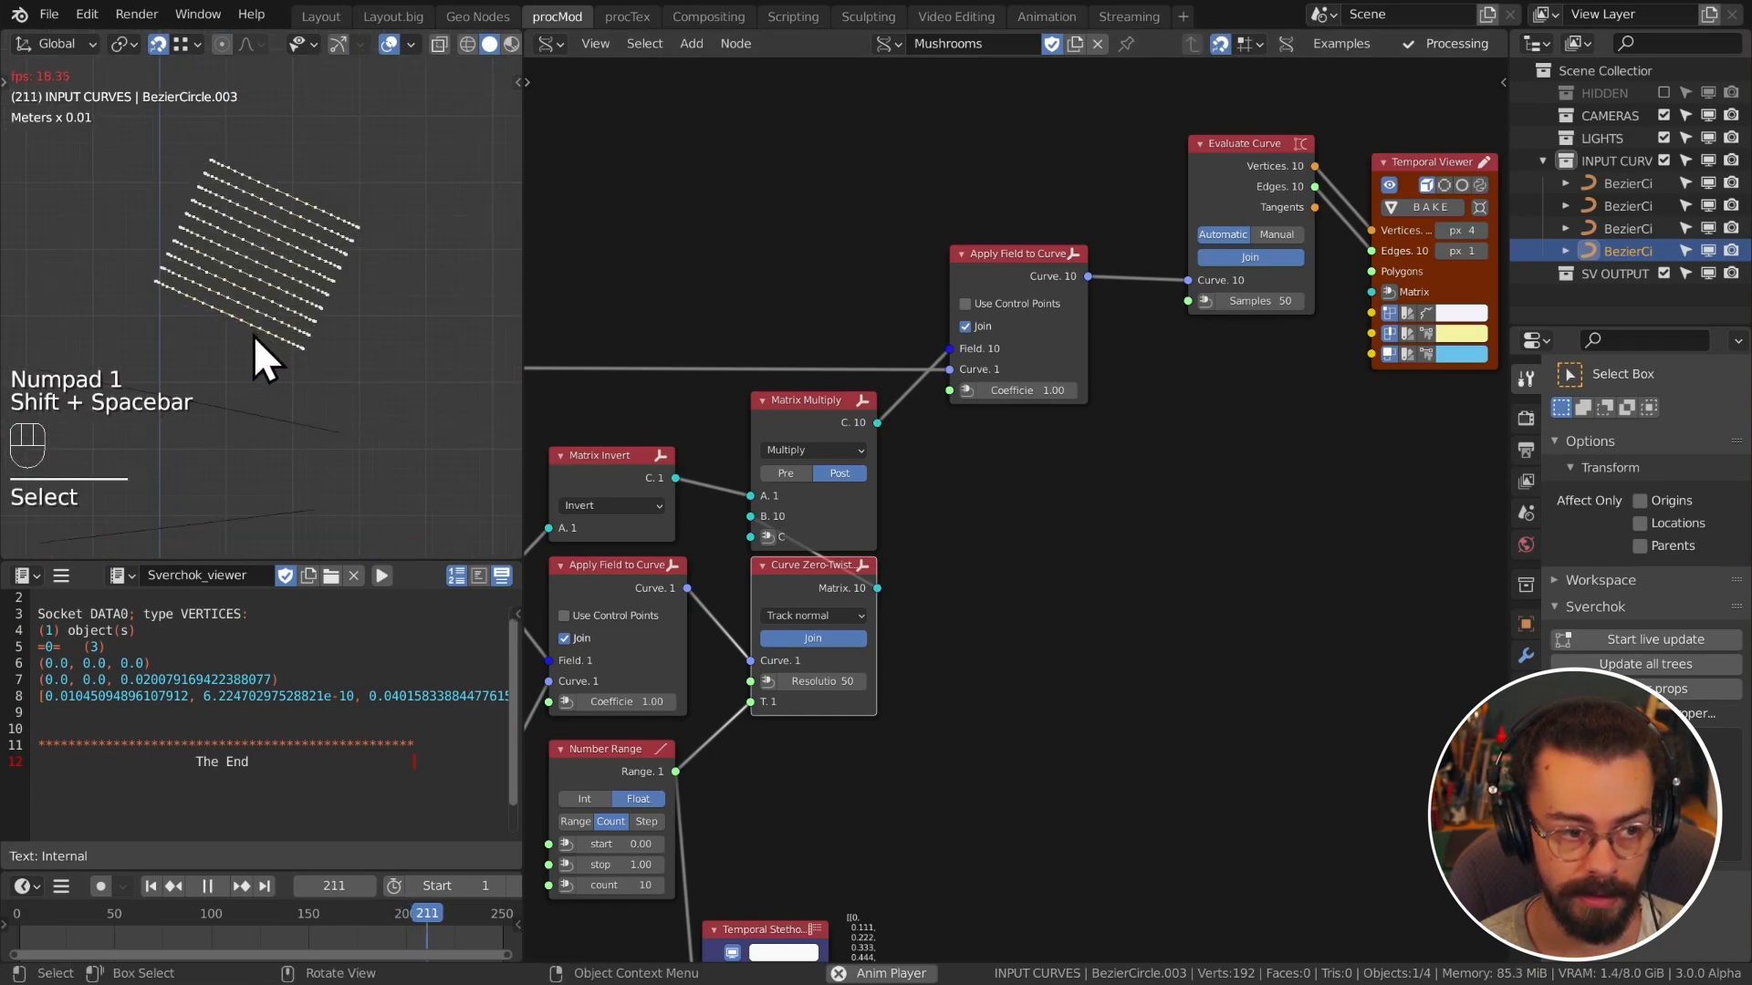
pyautogui.press('g')
pyautogui.press('r')
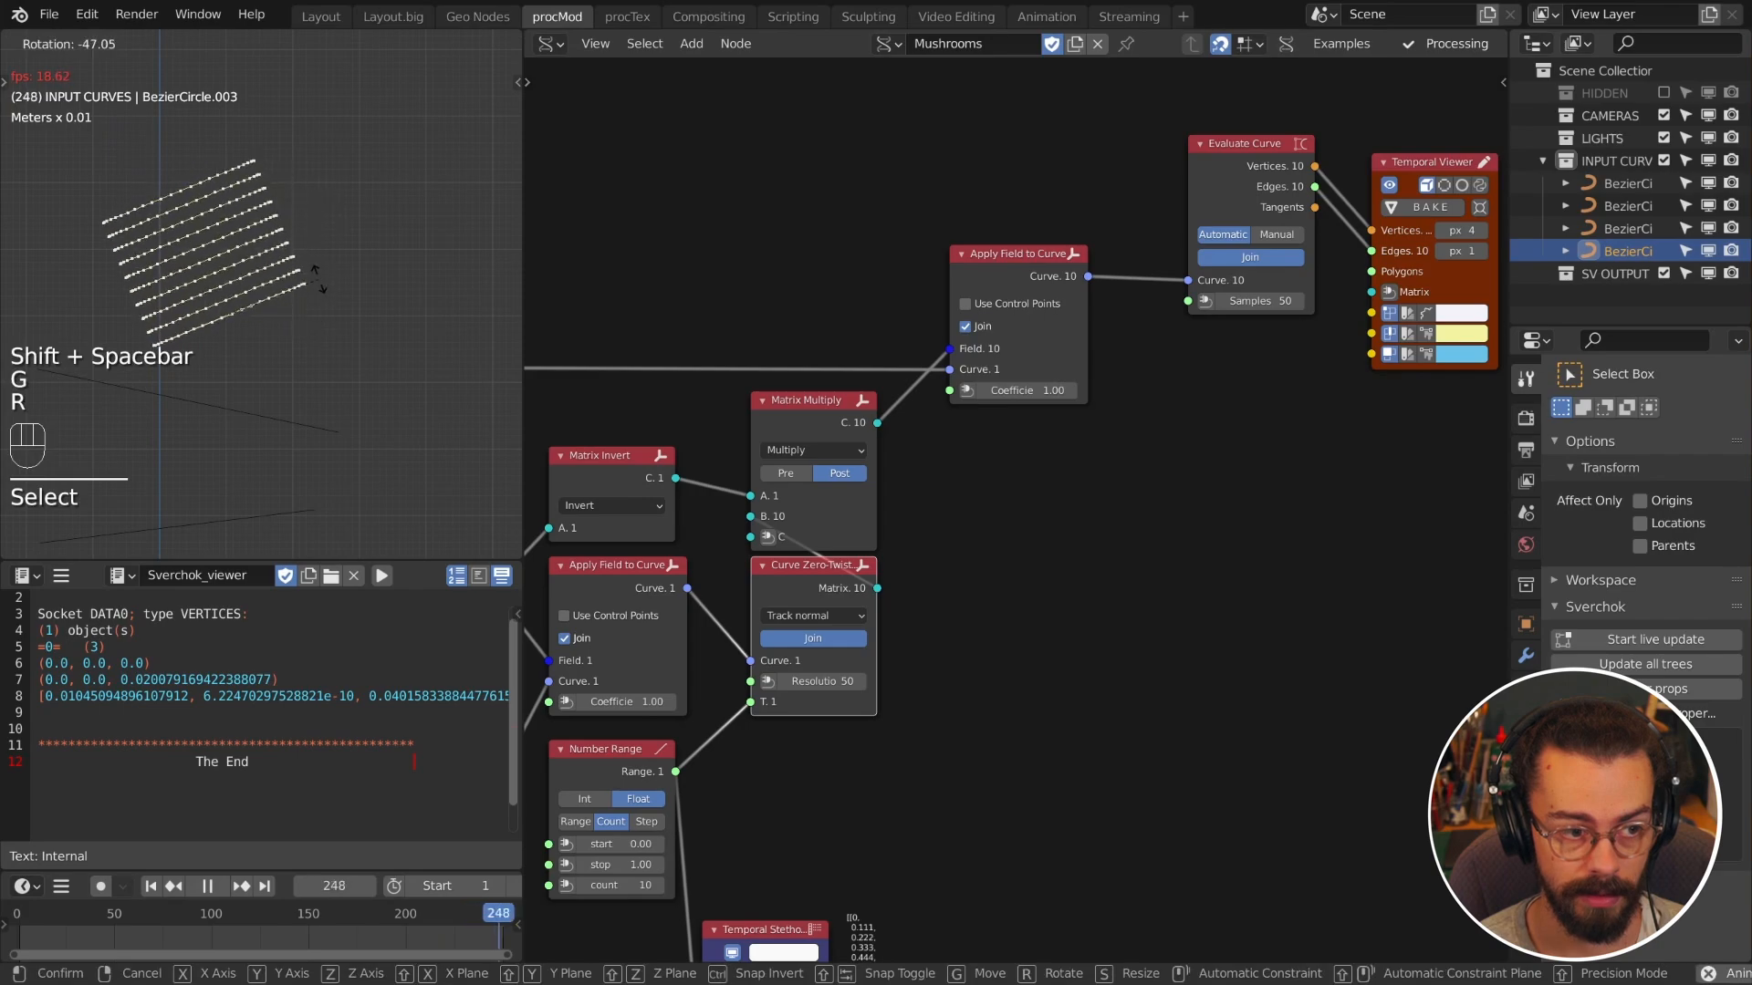
pyautogui.press('r')
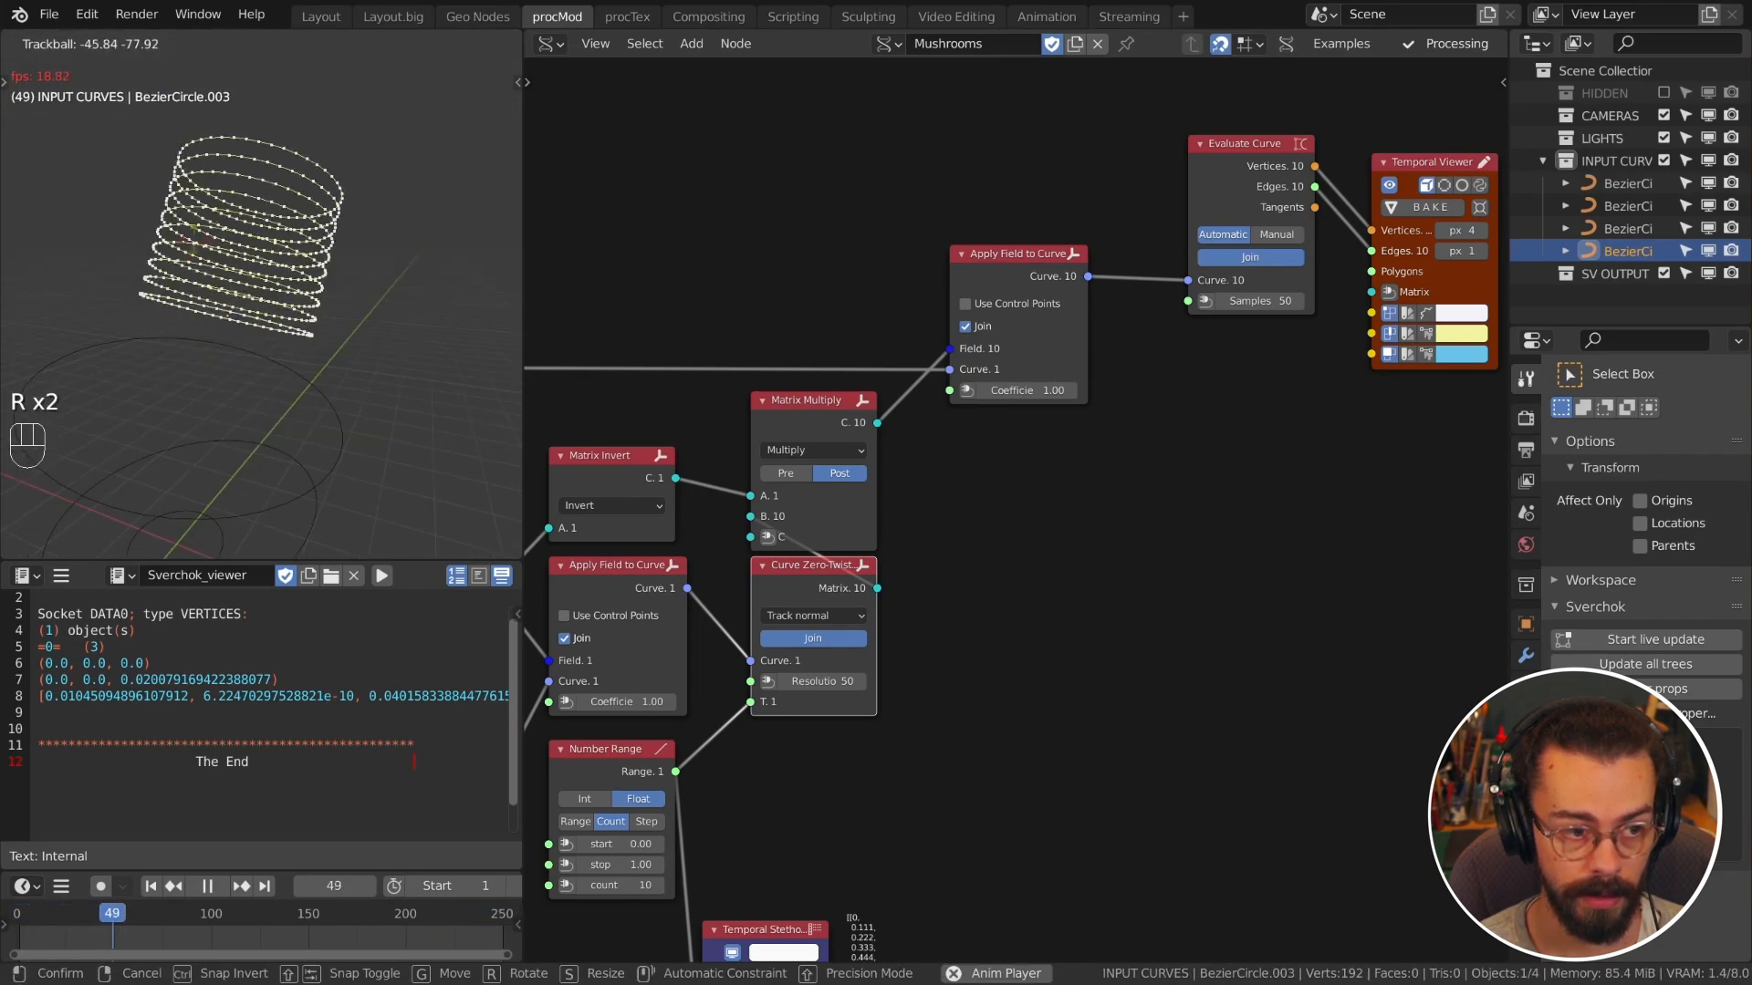
pyautogui.click(175, 332)
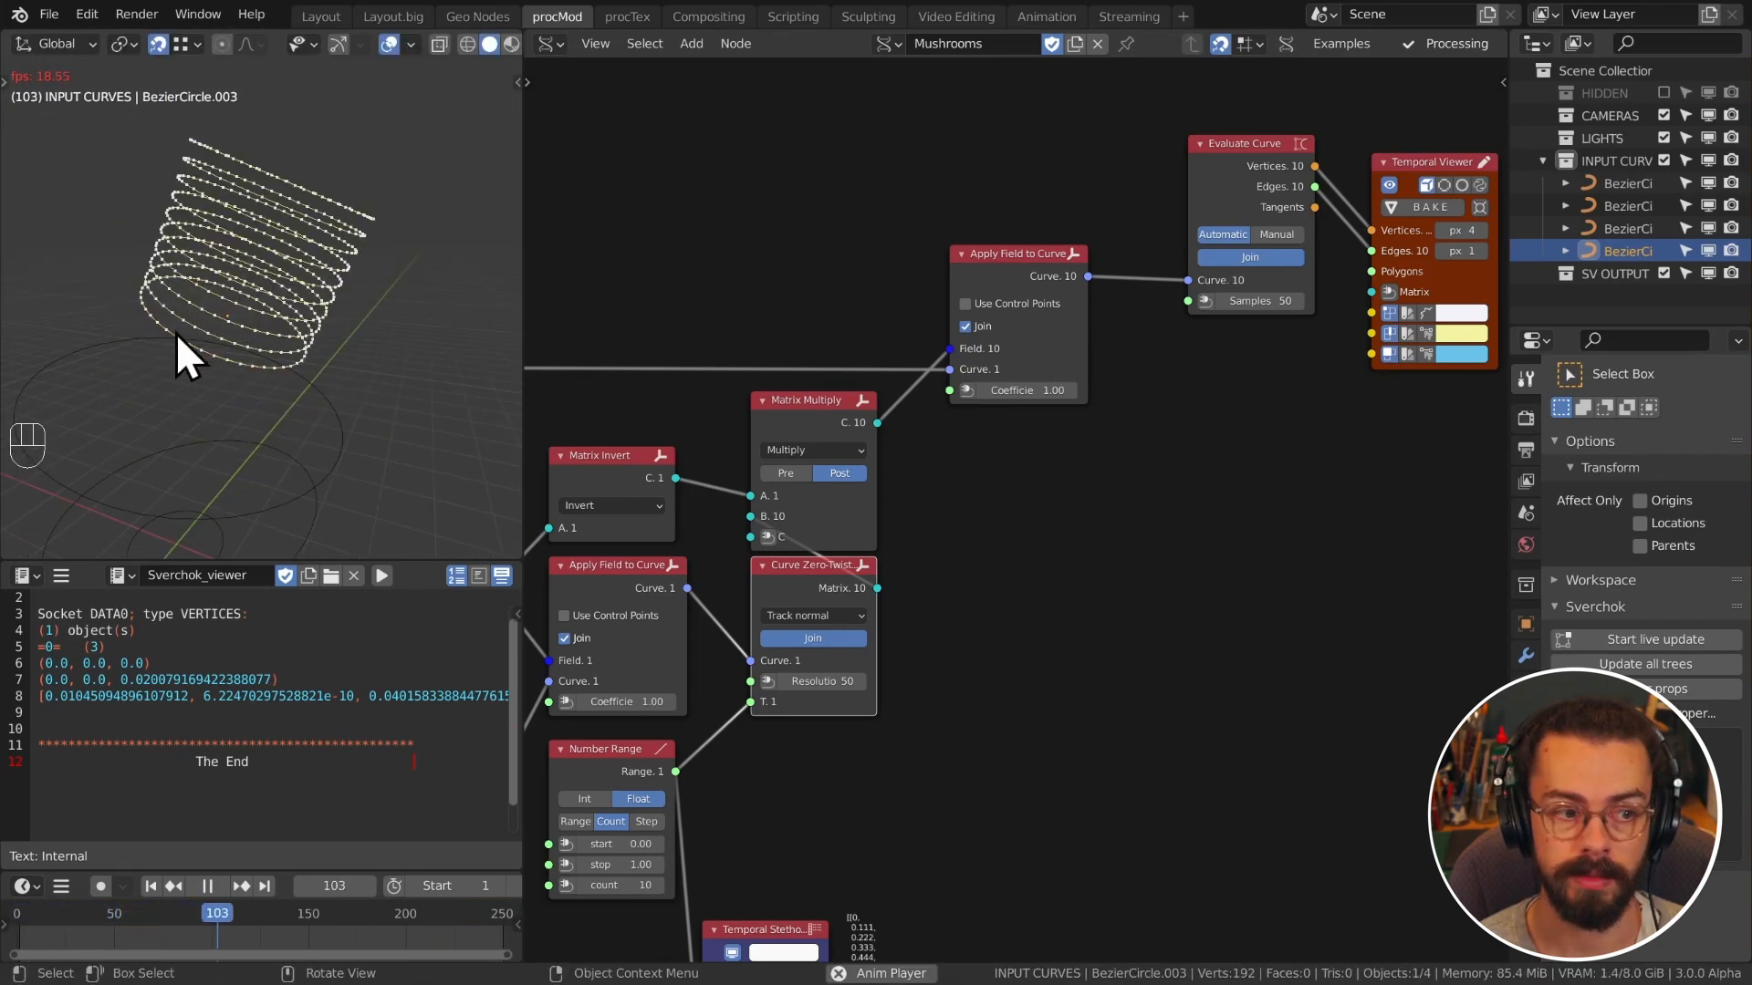
pyautogui.hotkey('shift', 'space')
pyautogui.press('KP_1')
# Step: Spread the Matrix Invert, Matrix Multiply and output nodes to the right and delete the Temporal Stethoscope node
pyautogui.scroll(-2, 903, 483)
pyautogui.moveTo(975, 497); pyautogui.dragTo(1076, 497, button='middle')
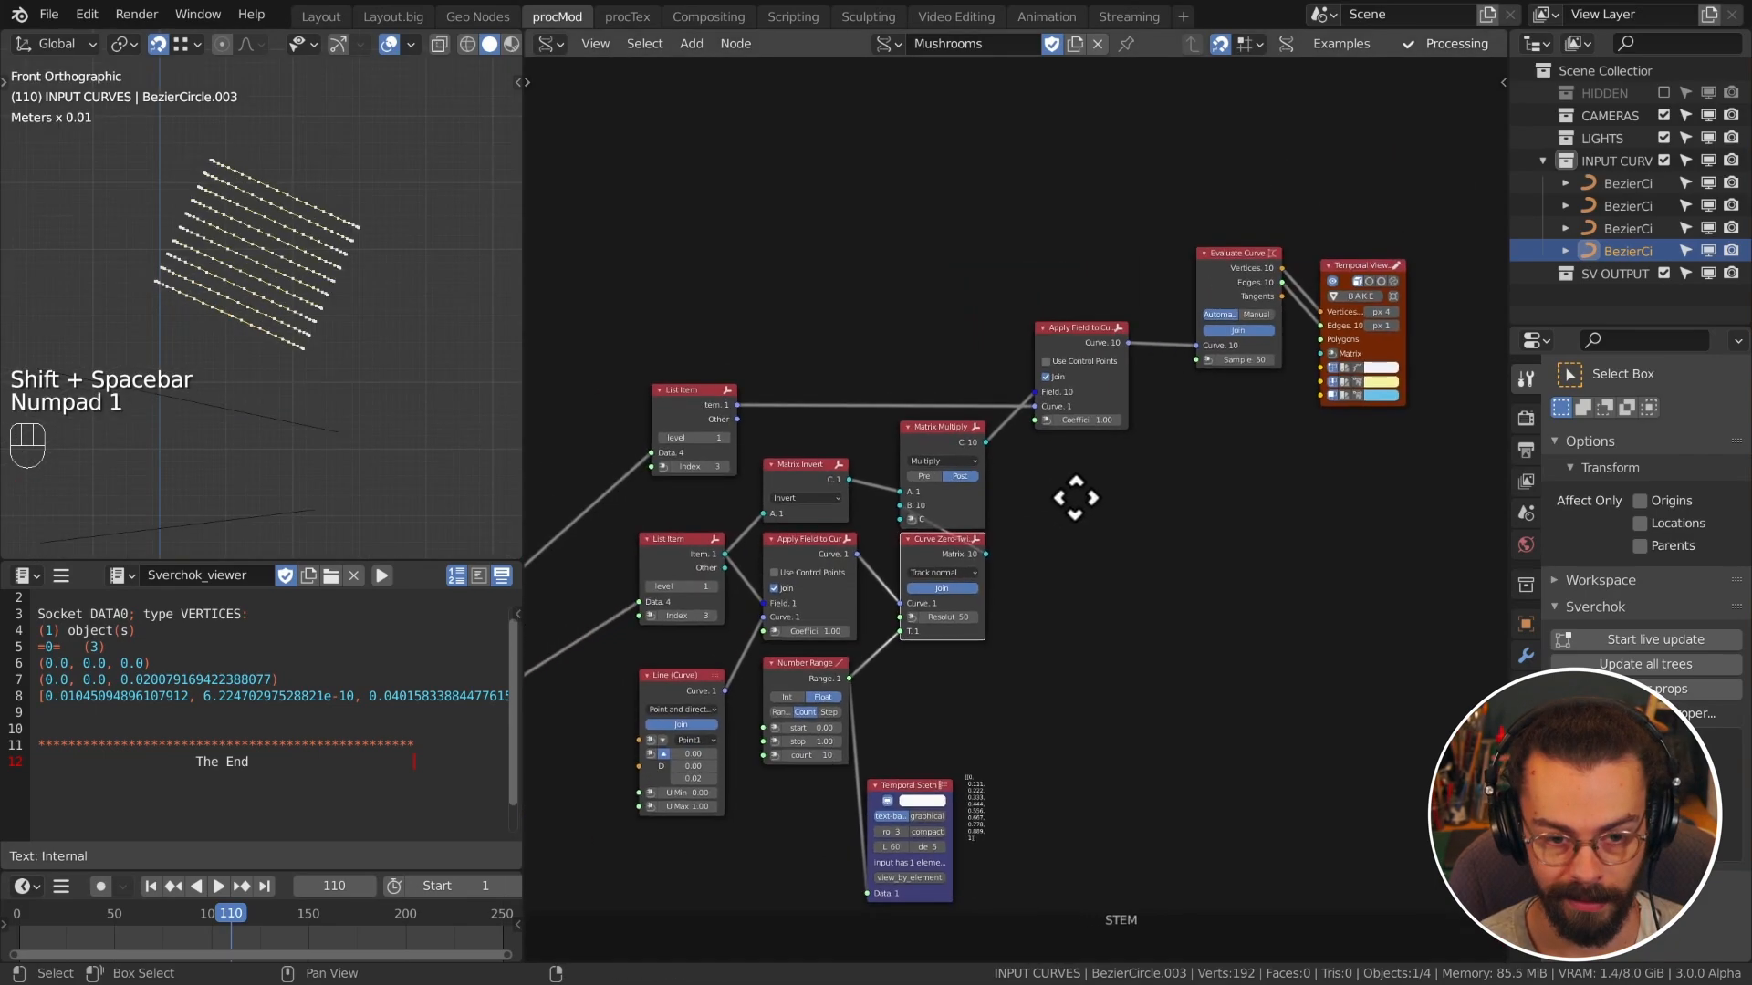
pyautogui.press('g')
pyautogui.click(1085, 293)
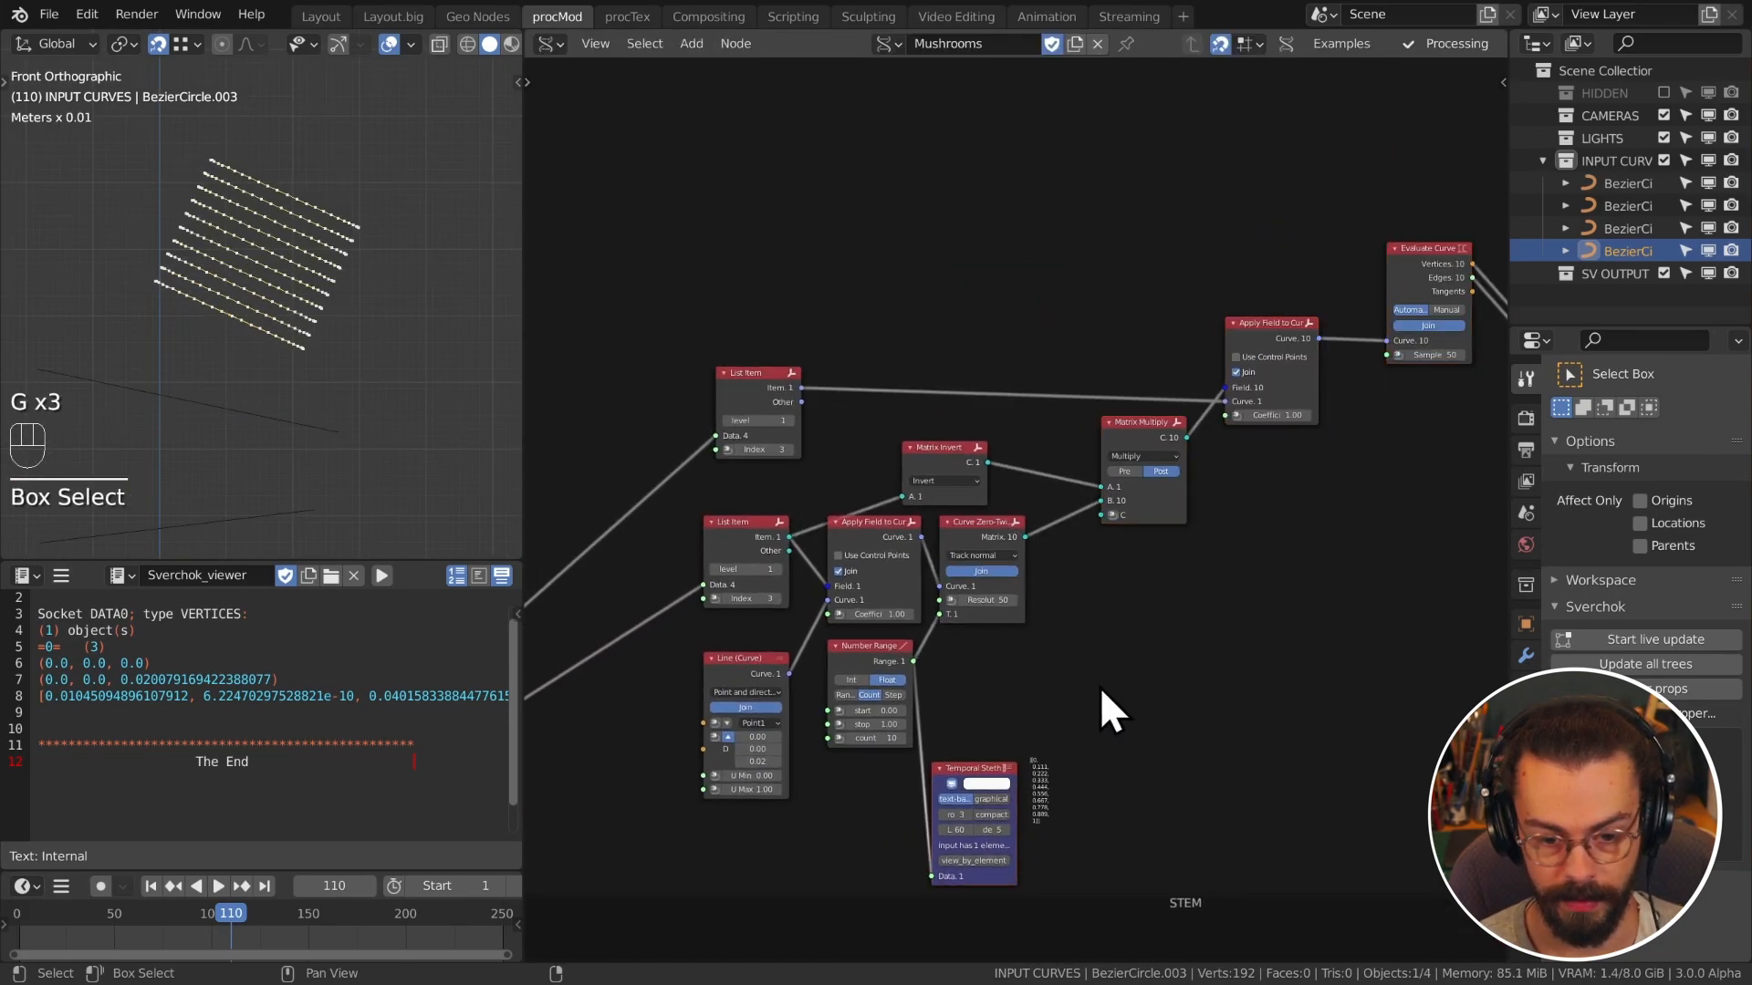
pyautogui.press('x')
pyautogui.moveTo(1154, 586); pyautogui.dragTo(880, 638, button='middle')
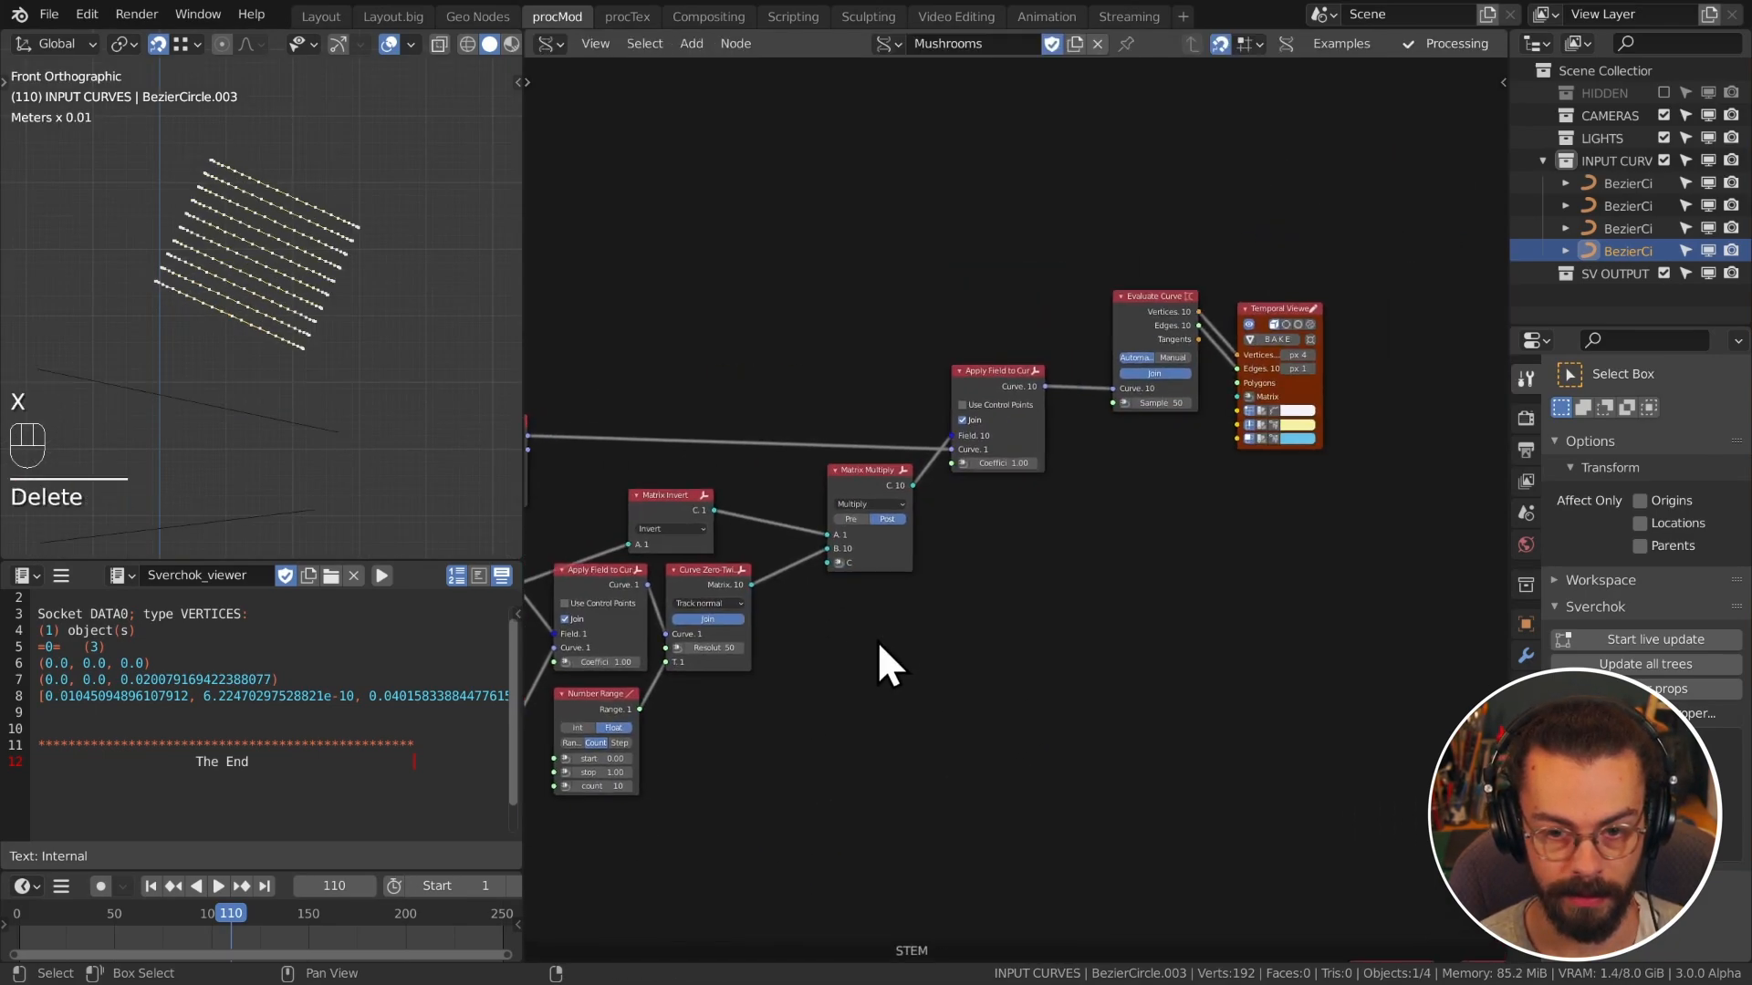
# Step: Move the second Apply Field, Evaluate Curve, viewer and Matrix Multiply nodes right to make room after Curve Zero-Twist
pyautogui.moveTo(1016, 511); pyautogui.dragTo(1385, 340)
pyautogui.press('g')
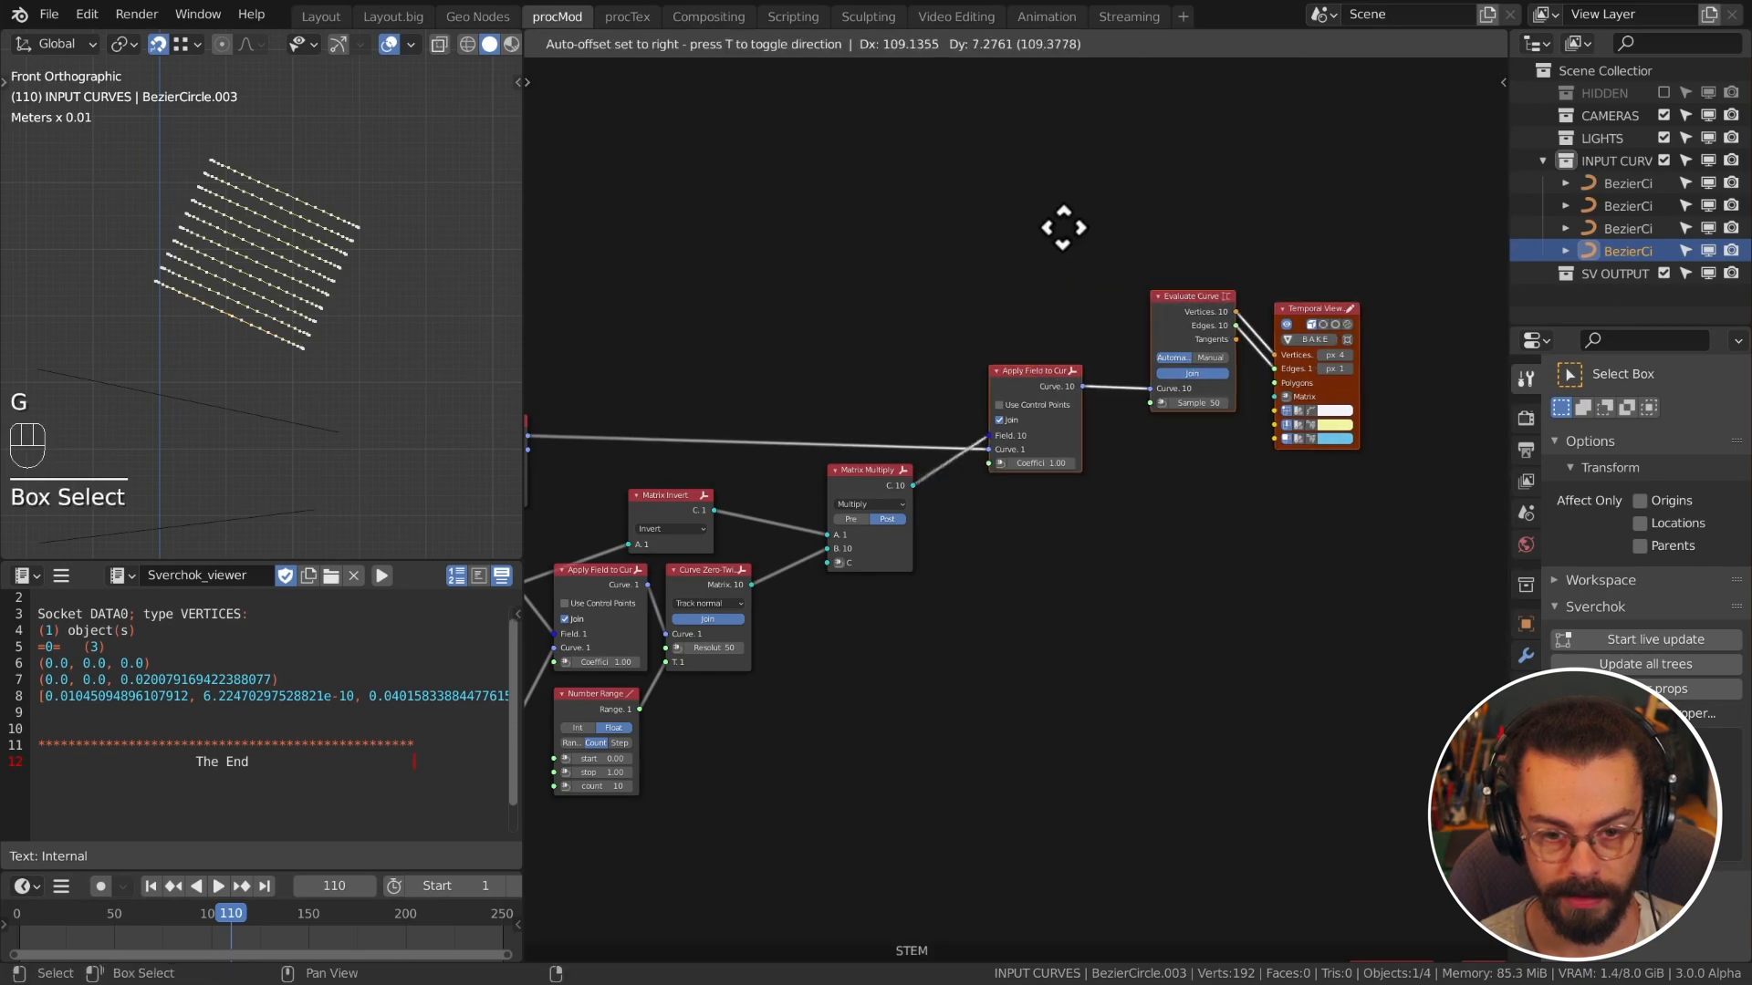
pyautogui.click(1072, 451)
pyautogui.scroll(2, 969, 516)
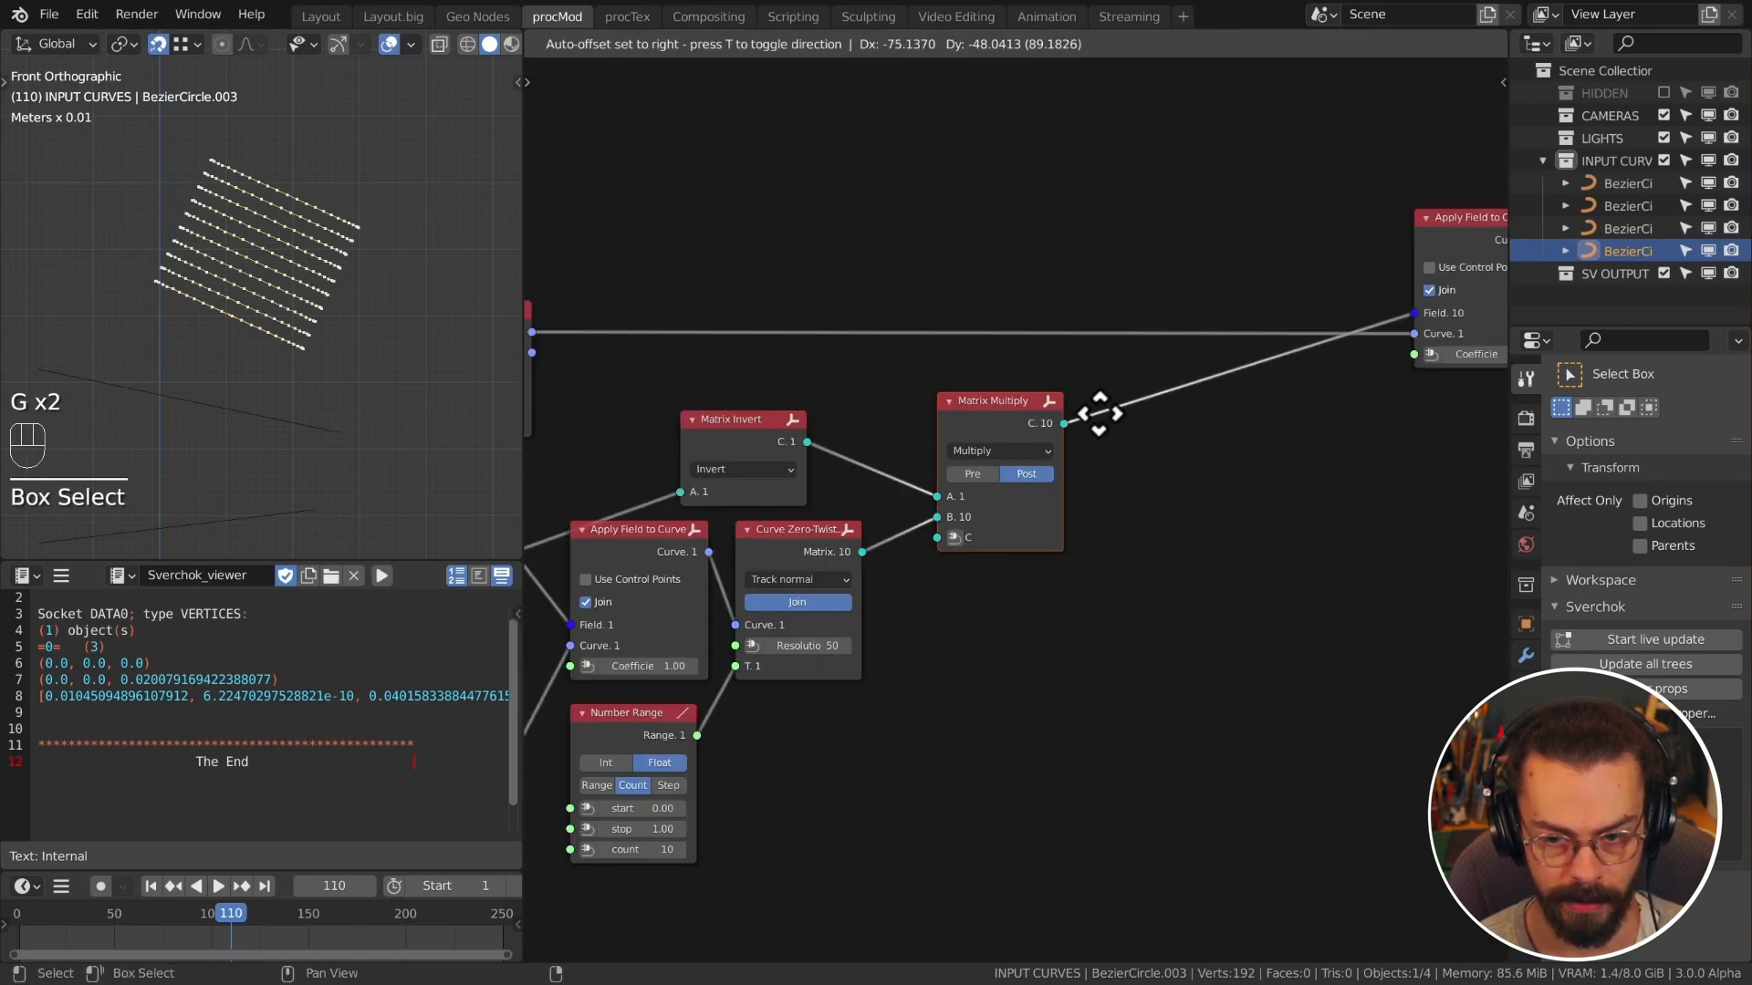
pyautogui.click(1312, 404)
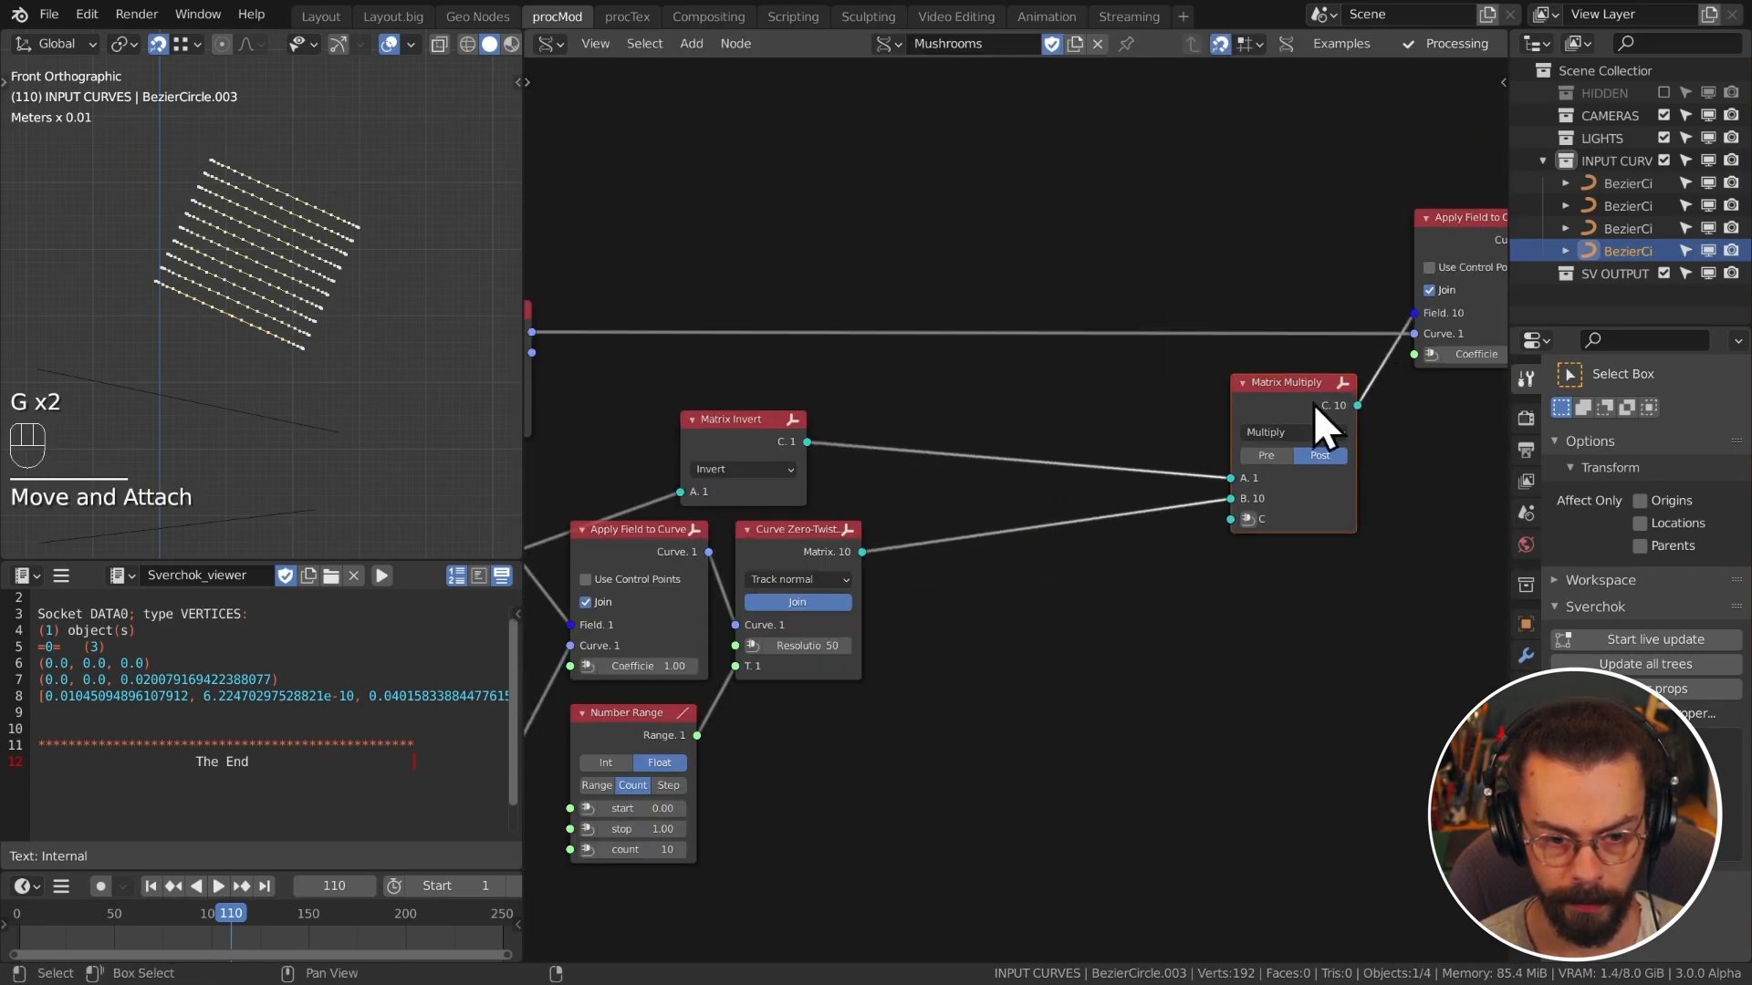
# Step: Insert a Matrix Deform node between Curve Zero-Twist and Matrix Multiply, and drive its Scale with the Number Range output
pyautogui.moveTo(989, 611); pyautogui.dragTo(1081, 547, button='middle')
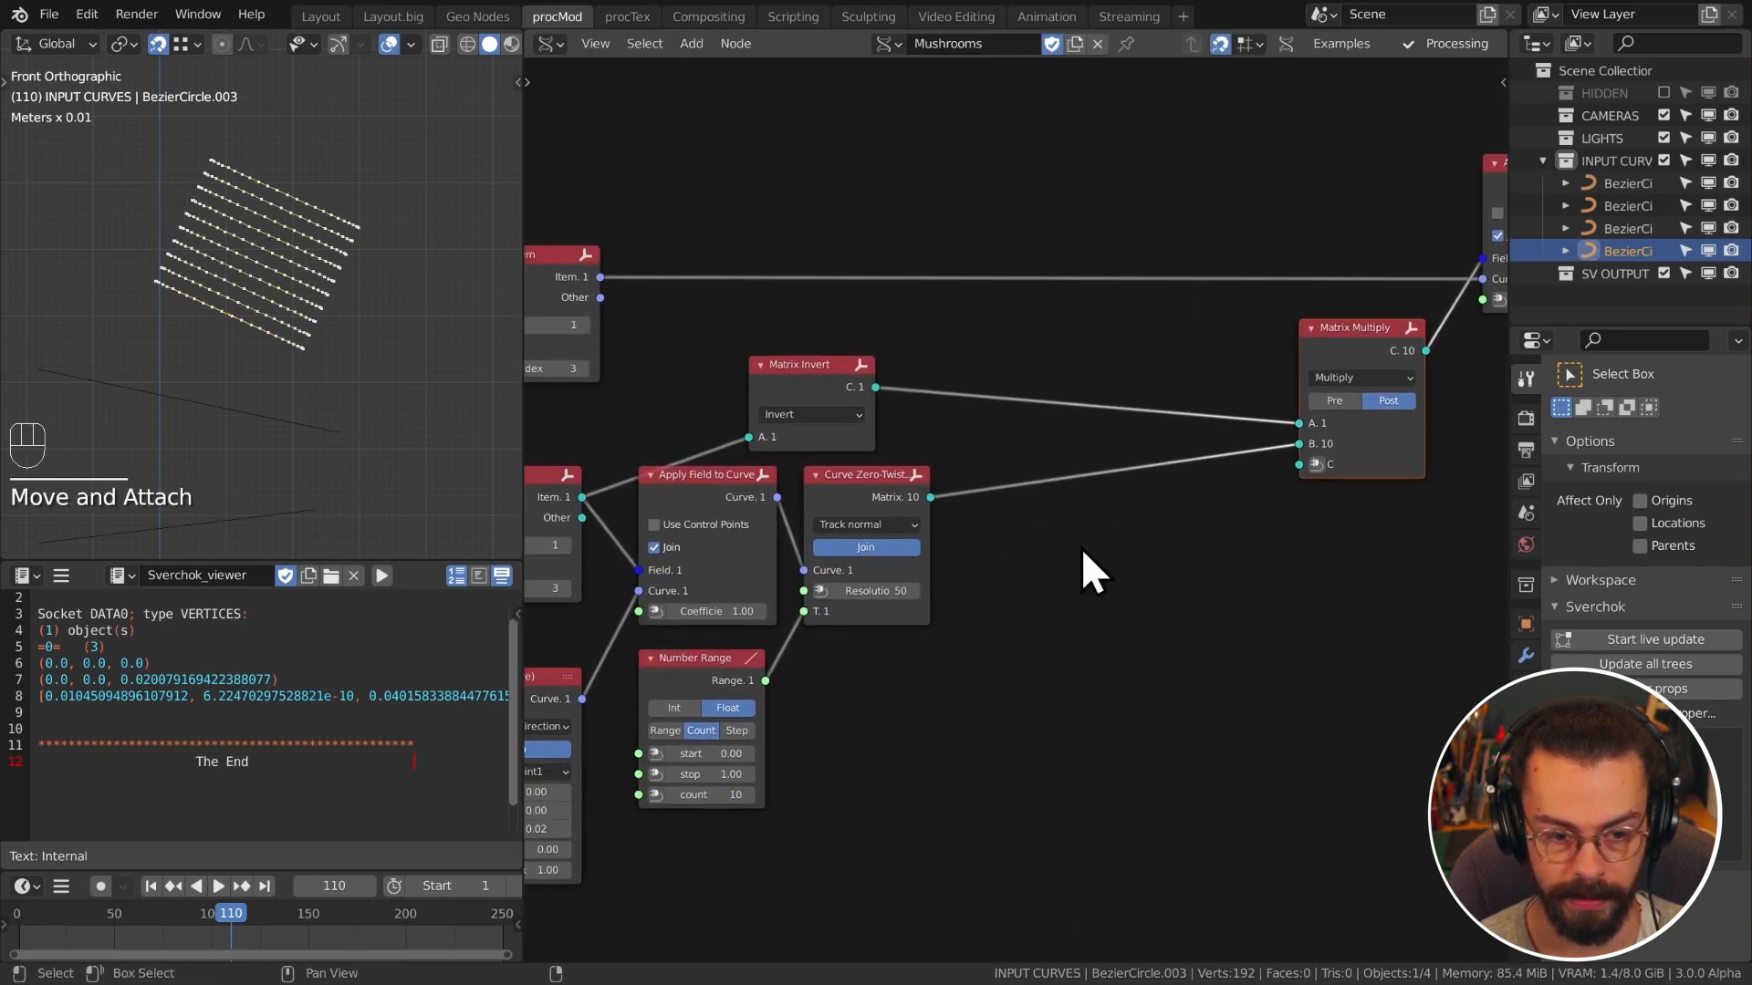
pyautogui.hotkey('shift', 'a')
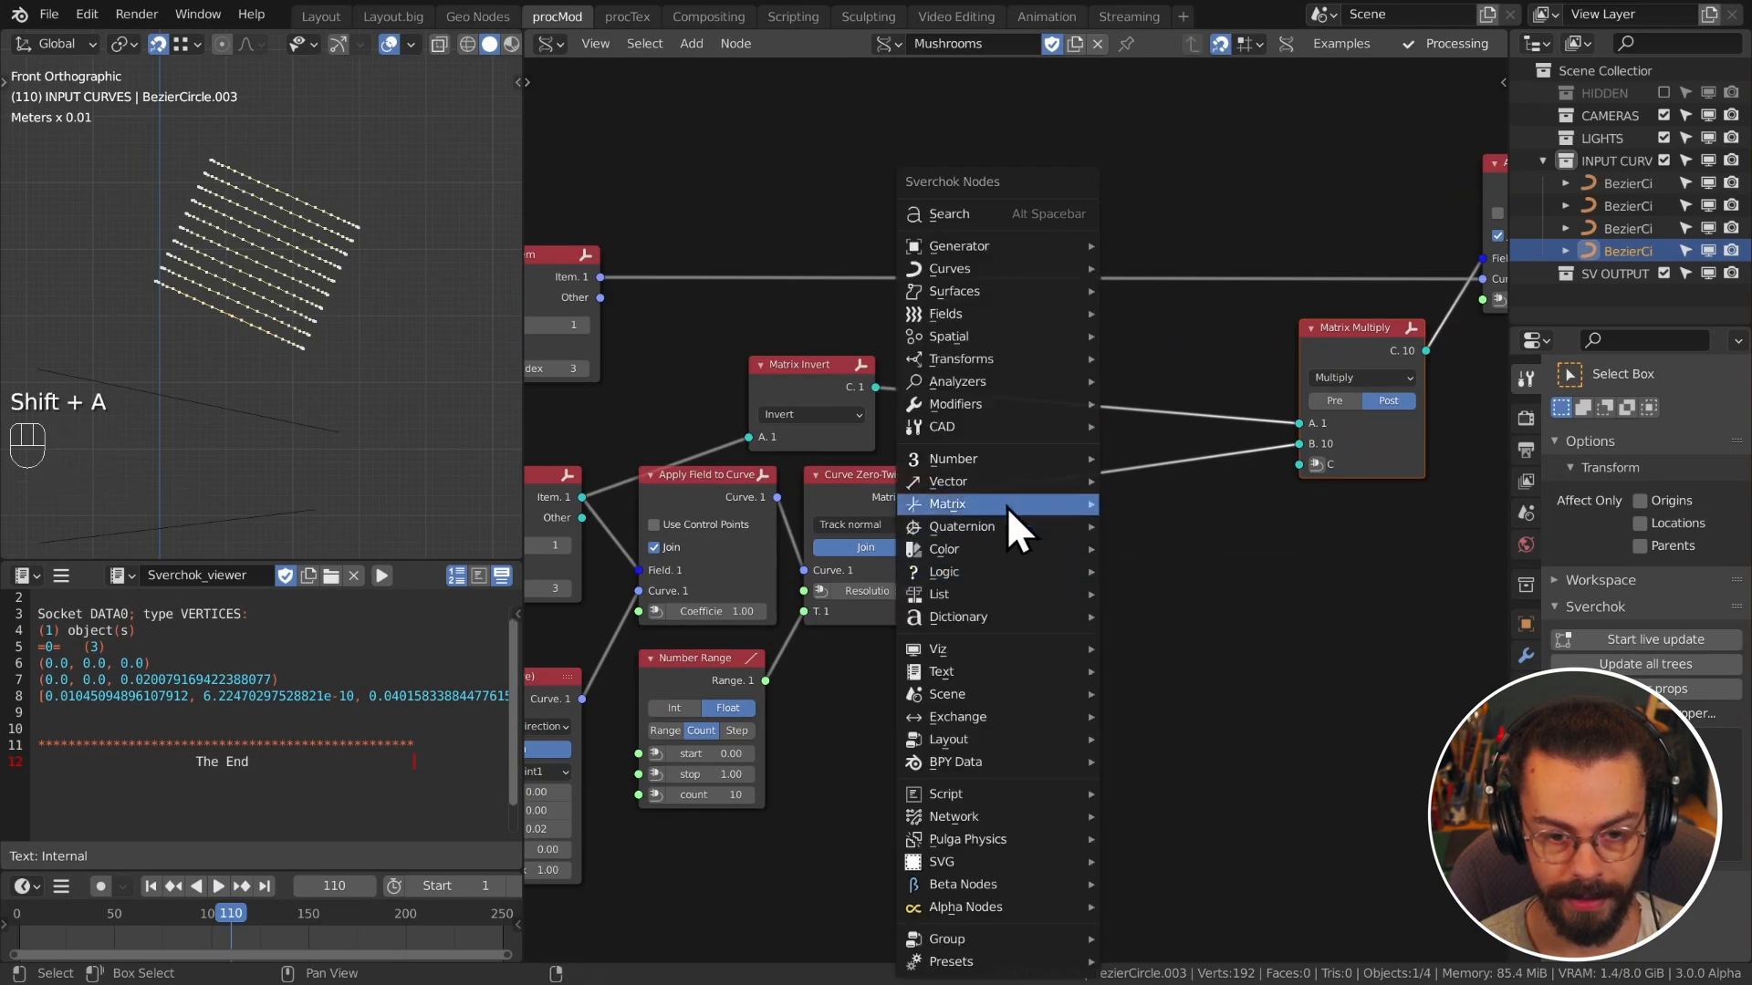
pyautogui.moveTo(977, 505)
pyautogui.click(1238, 590)
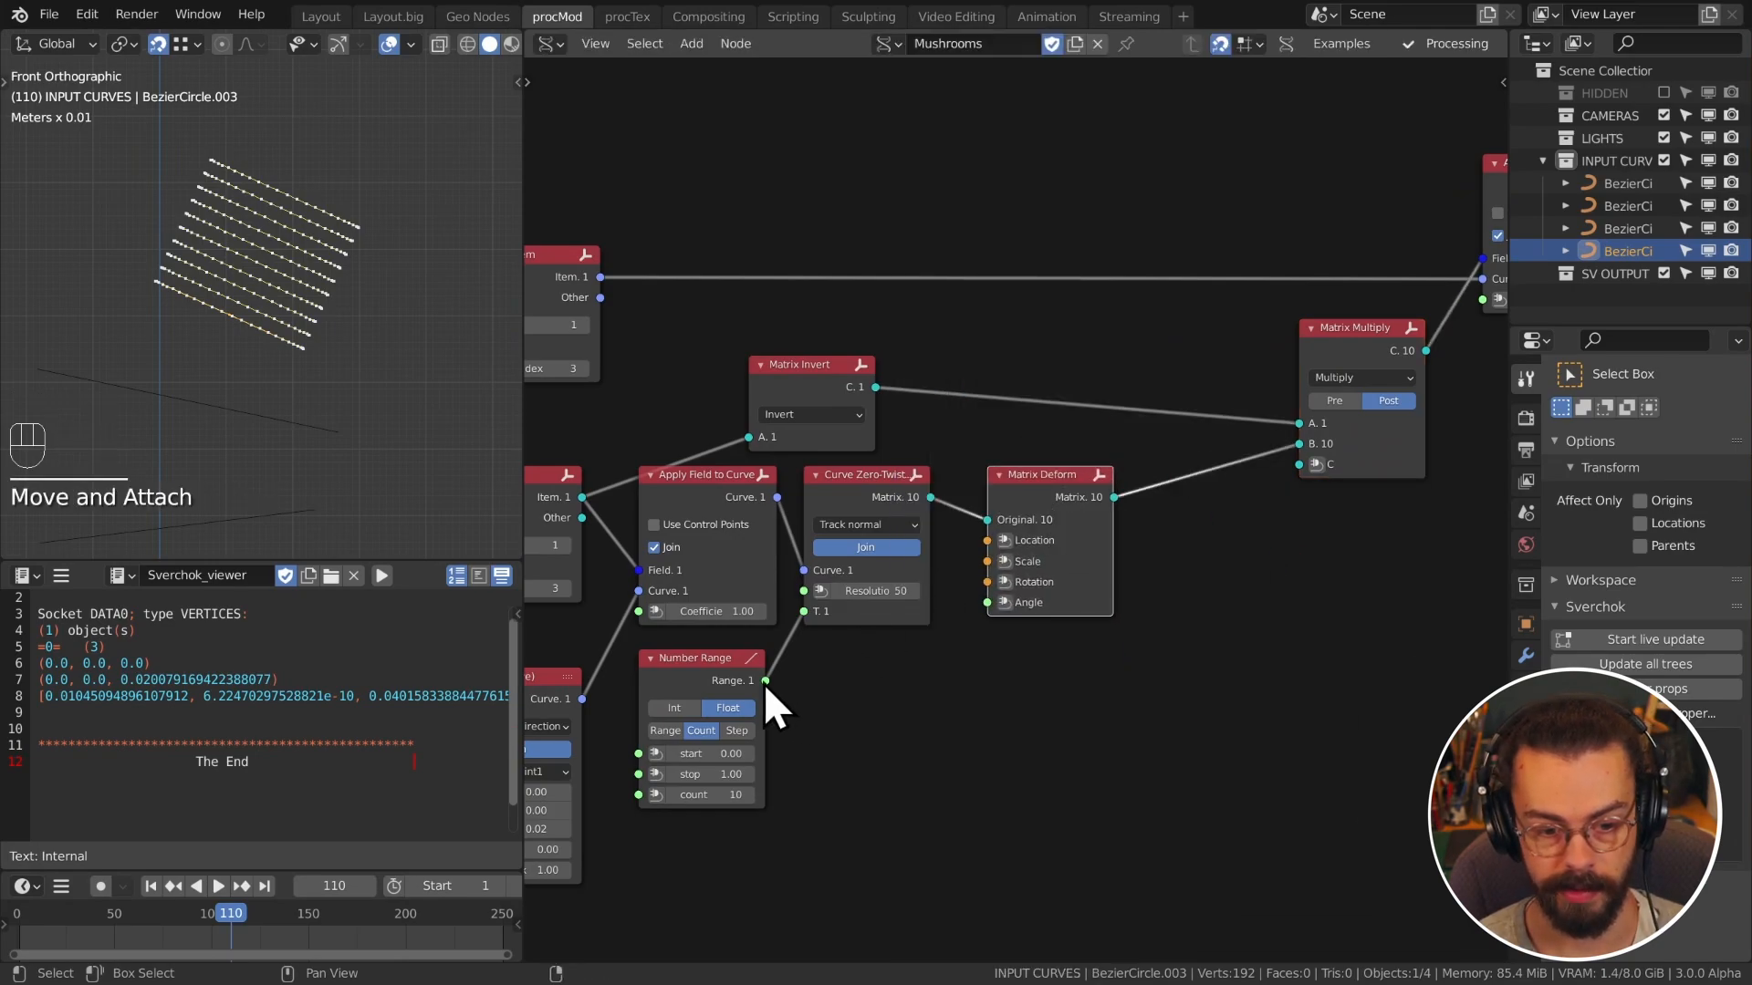
pyautogui.moveTo(765, 681); pyautogui.dragTo(987, 561)
# Step: Insert a Curve Mapper between Number Range and Matrix Deform's Scale, placing it beneath the Curve Zero-Twist node
pyautogui.hotkey('shift', 'a')
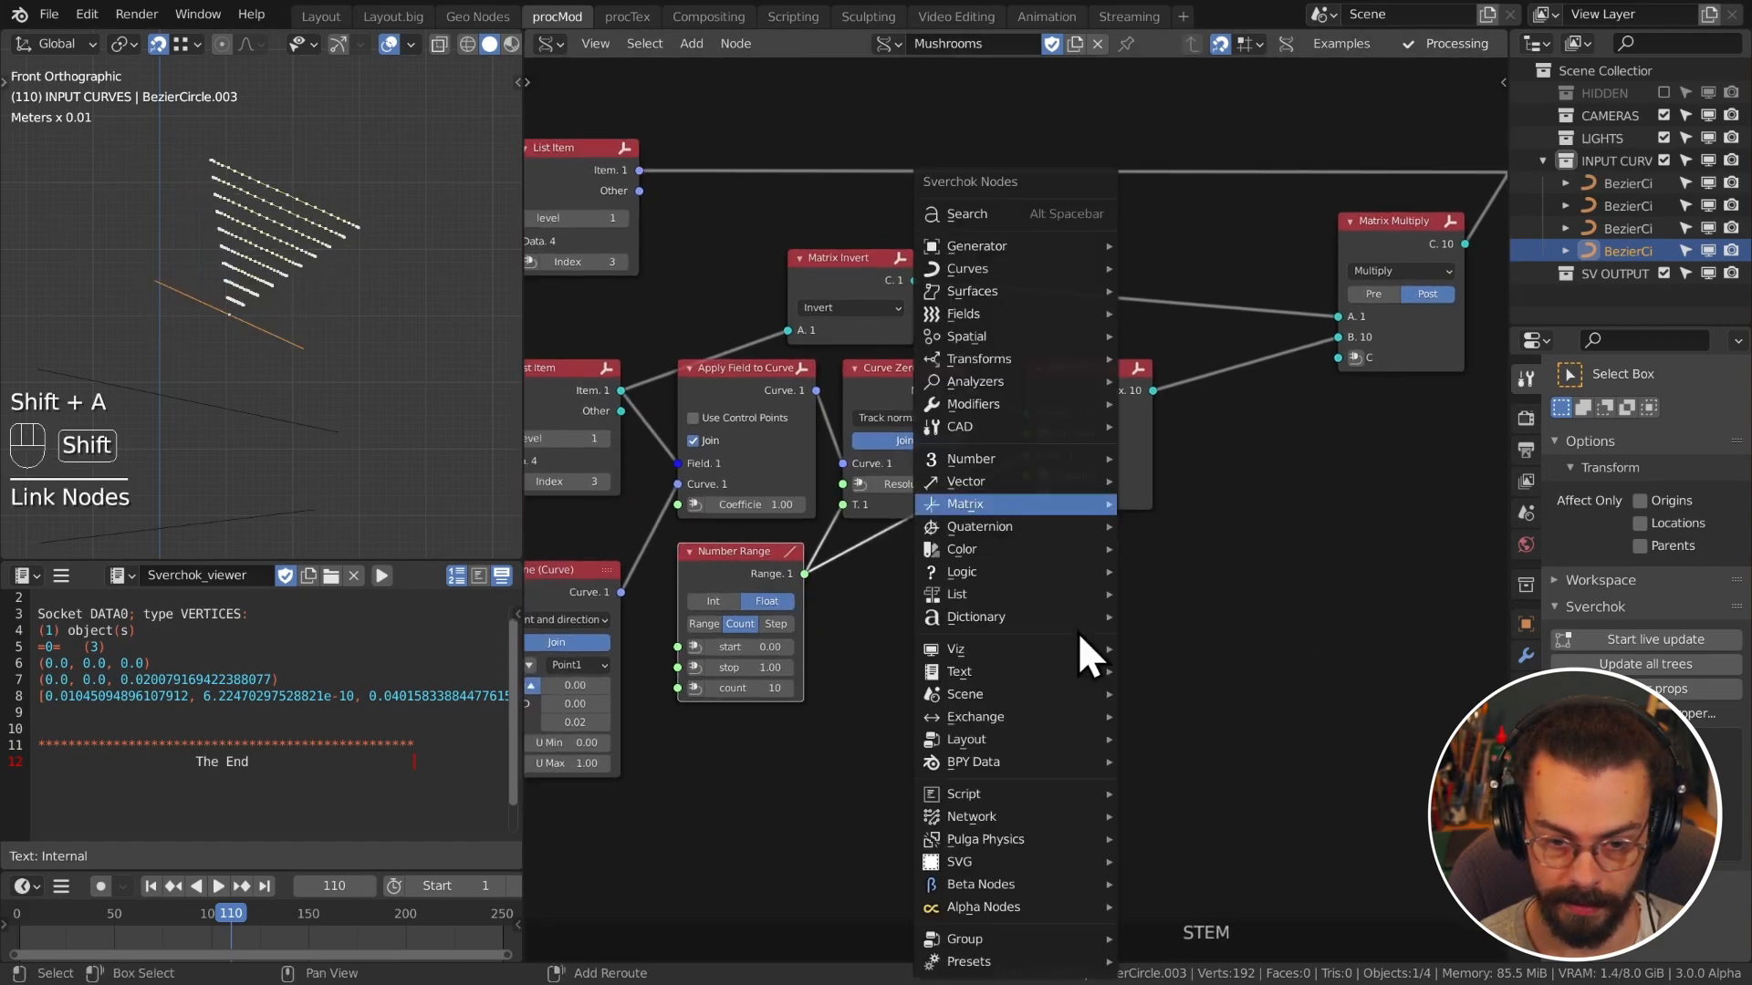
pyautogui.moveTo(994, 507)
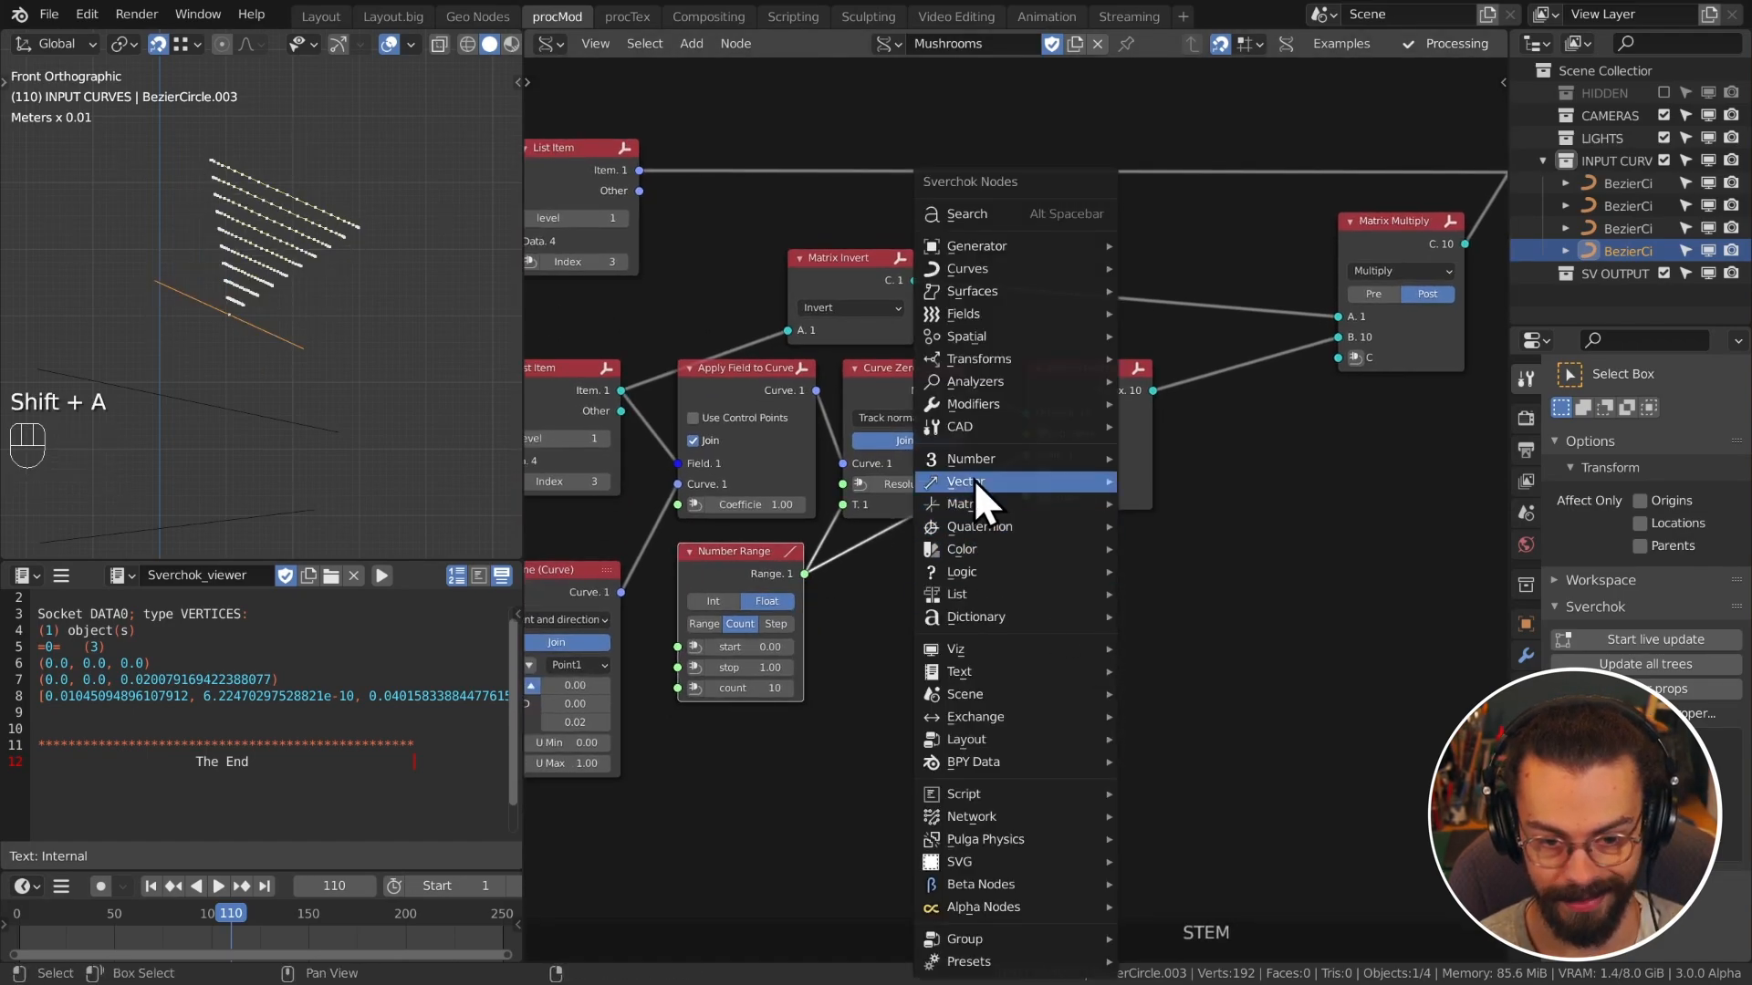
pyautogui.moveTo(1004, 462)
pyautogui.click(1191, 670)
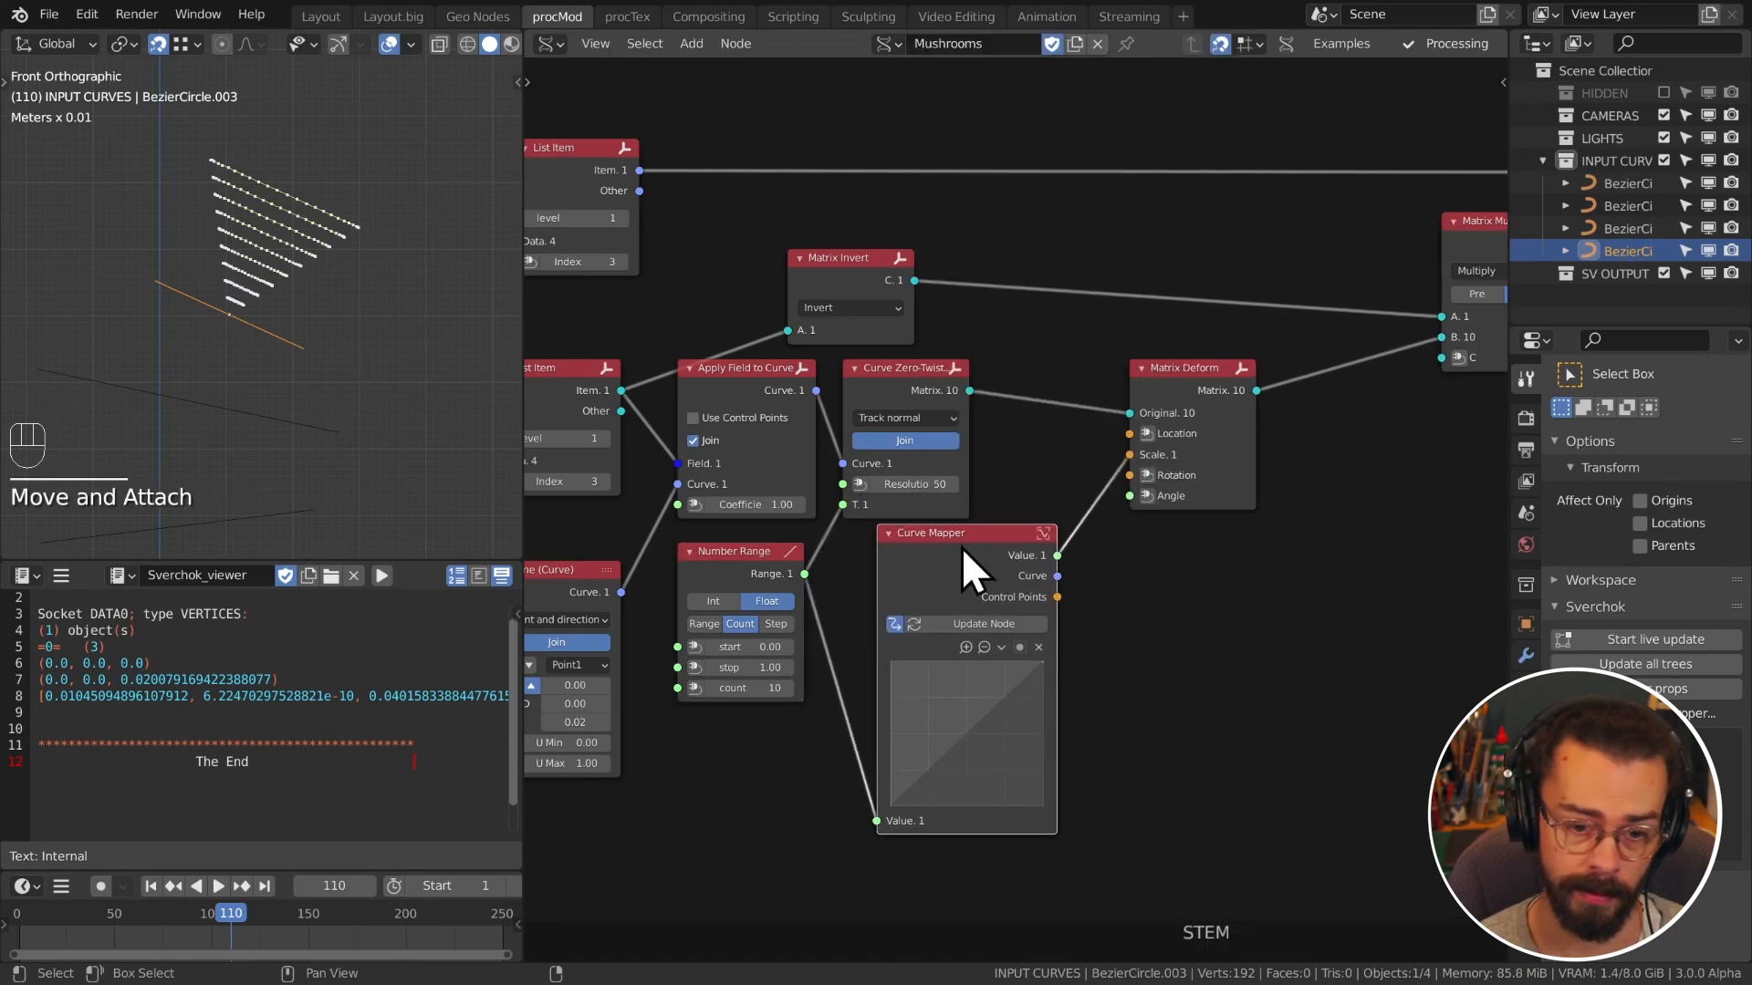
pyautogui.click(932, 548)
pyautogui.press('g')
pyautogui.click(1058, 603)
# Step: Shape the Curve Mapper during playback as a rounded falloff from maximum to near zero, with a middle point at X 0.70648, Y 0.66667
pyautogui.hotkey('shift', 'space')
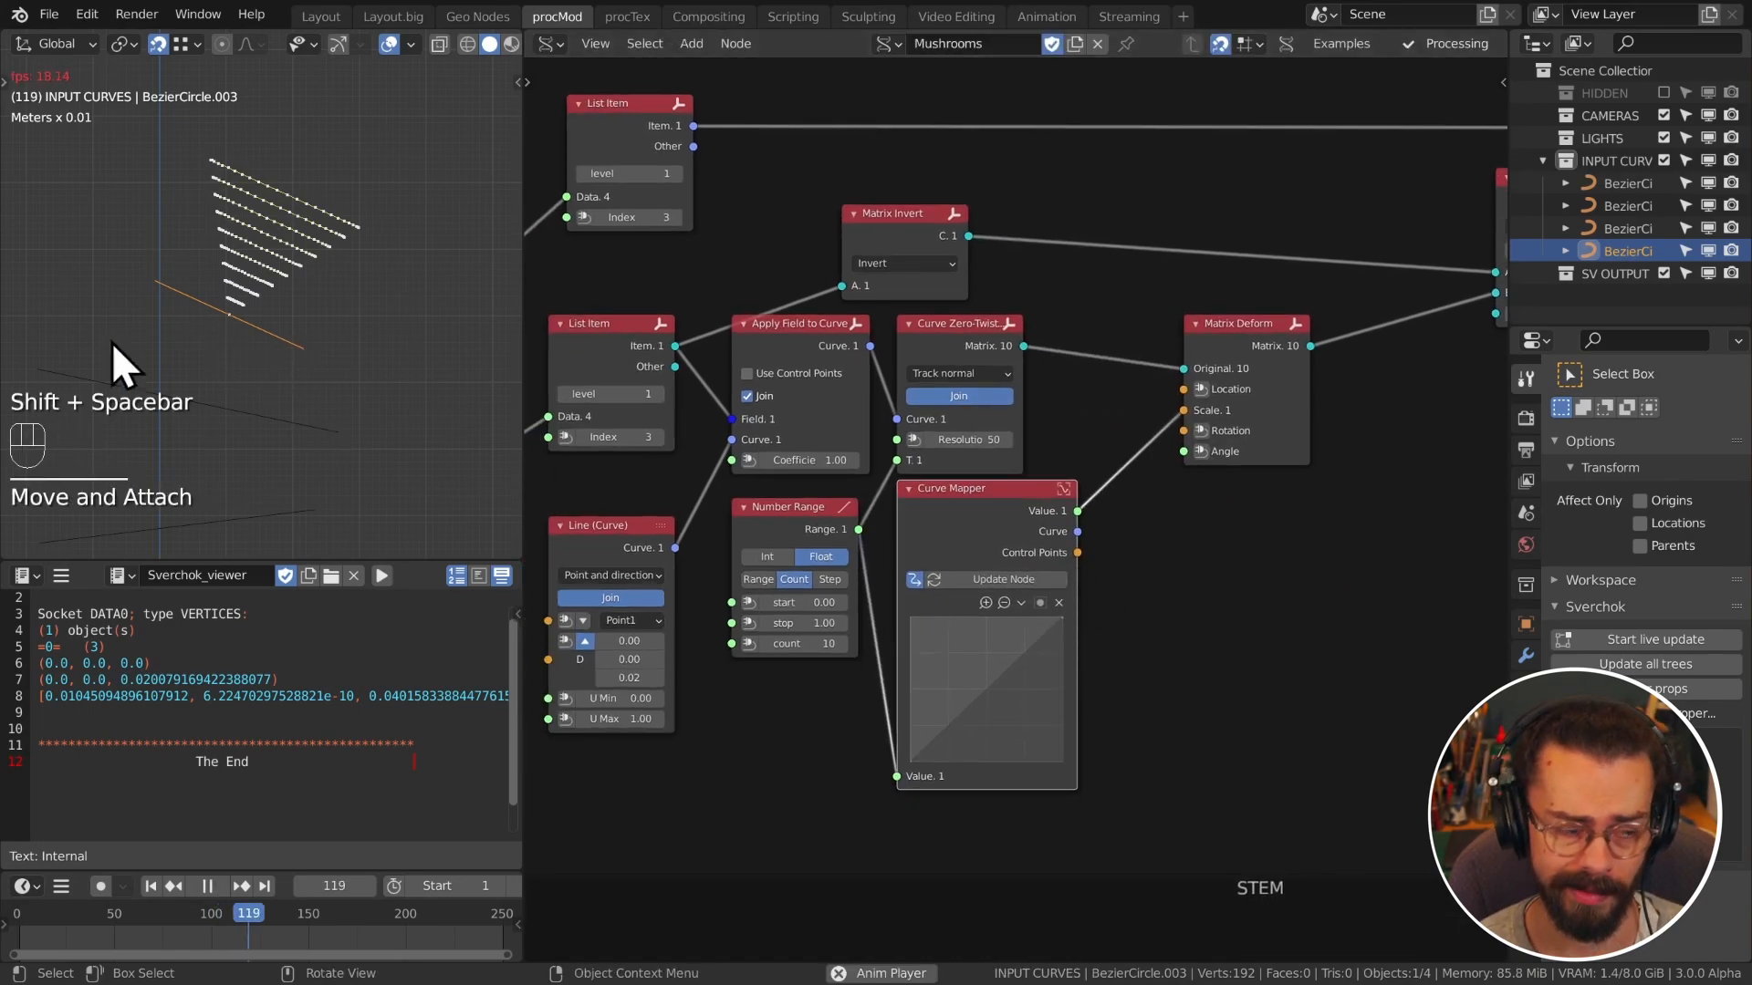
pyautogui.moveTo(911, 764); pyautogui.dragTo(910, 618)
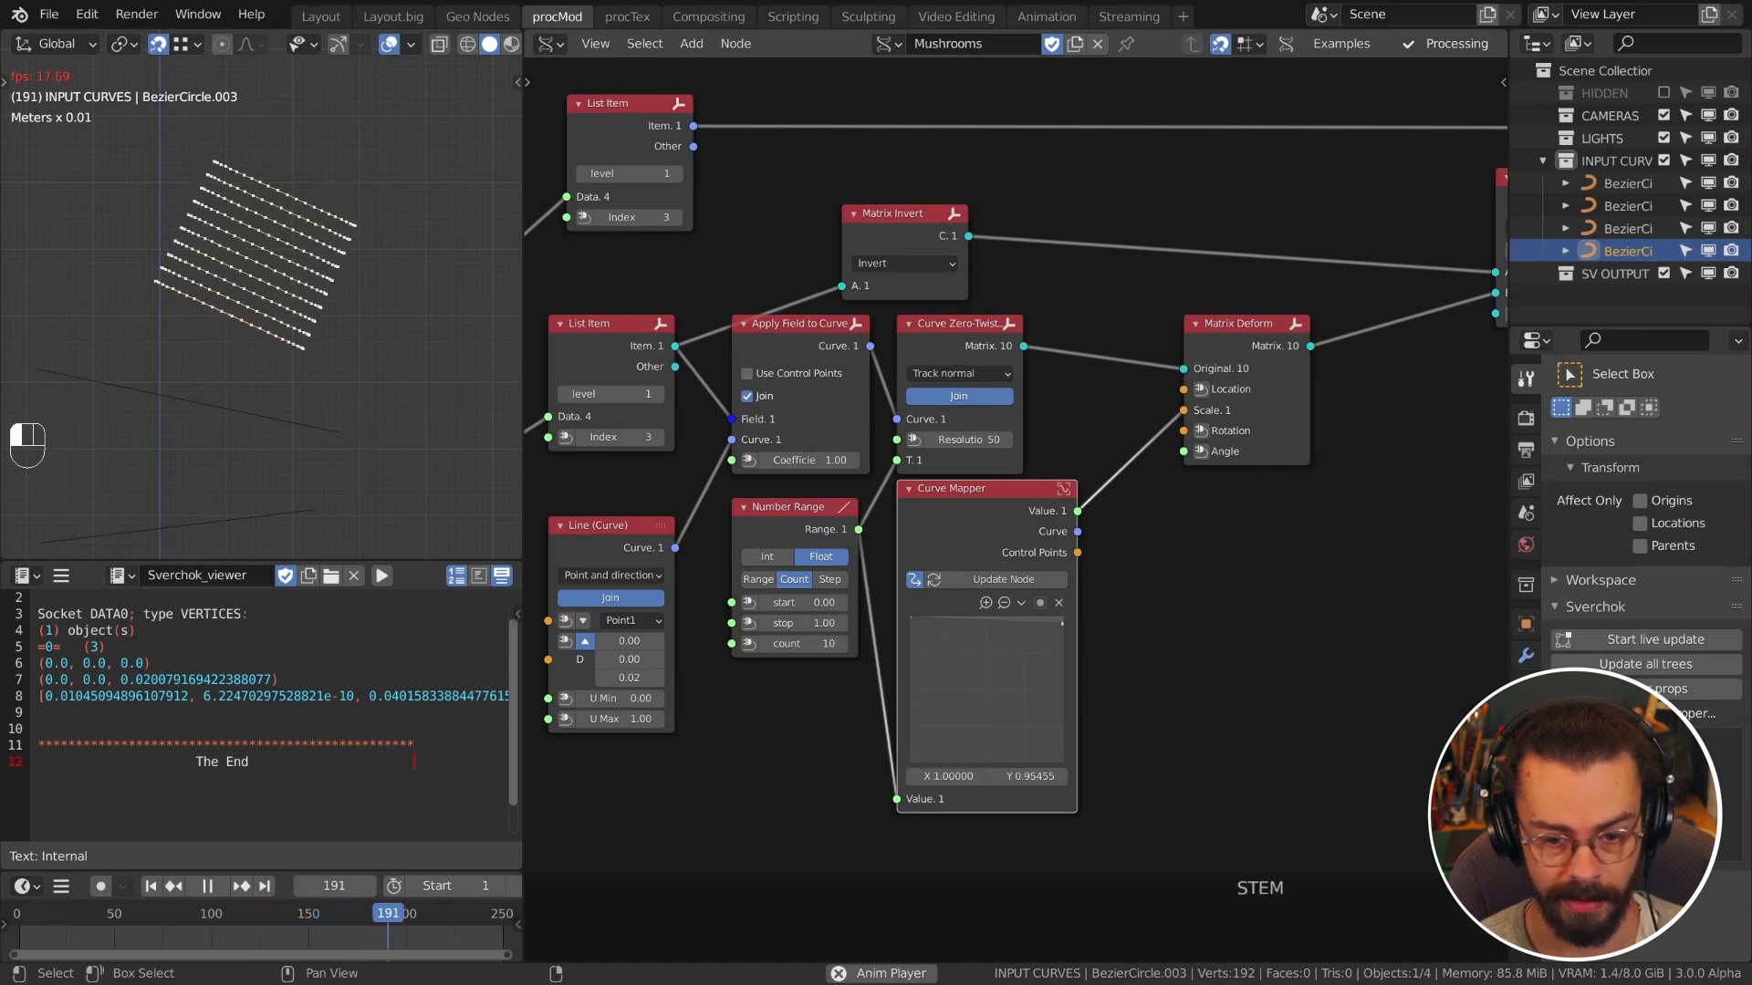
pyautogui.moveTo(1062, 619); pyautogui.dragTo(1018, 666)
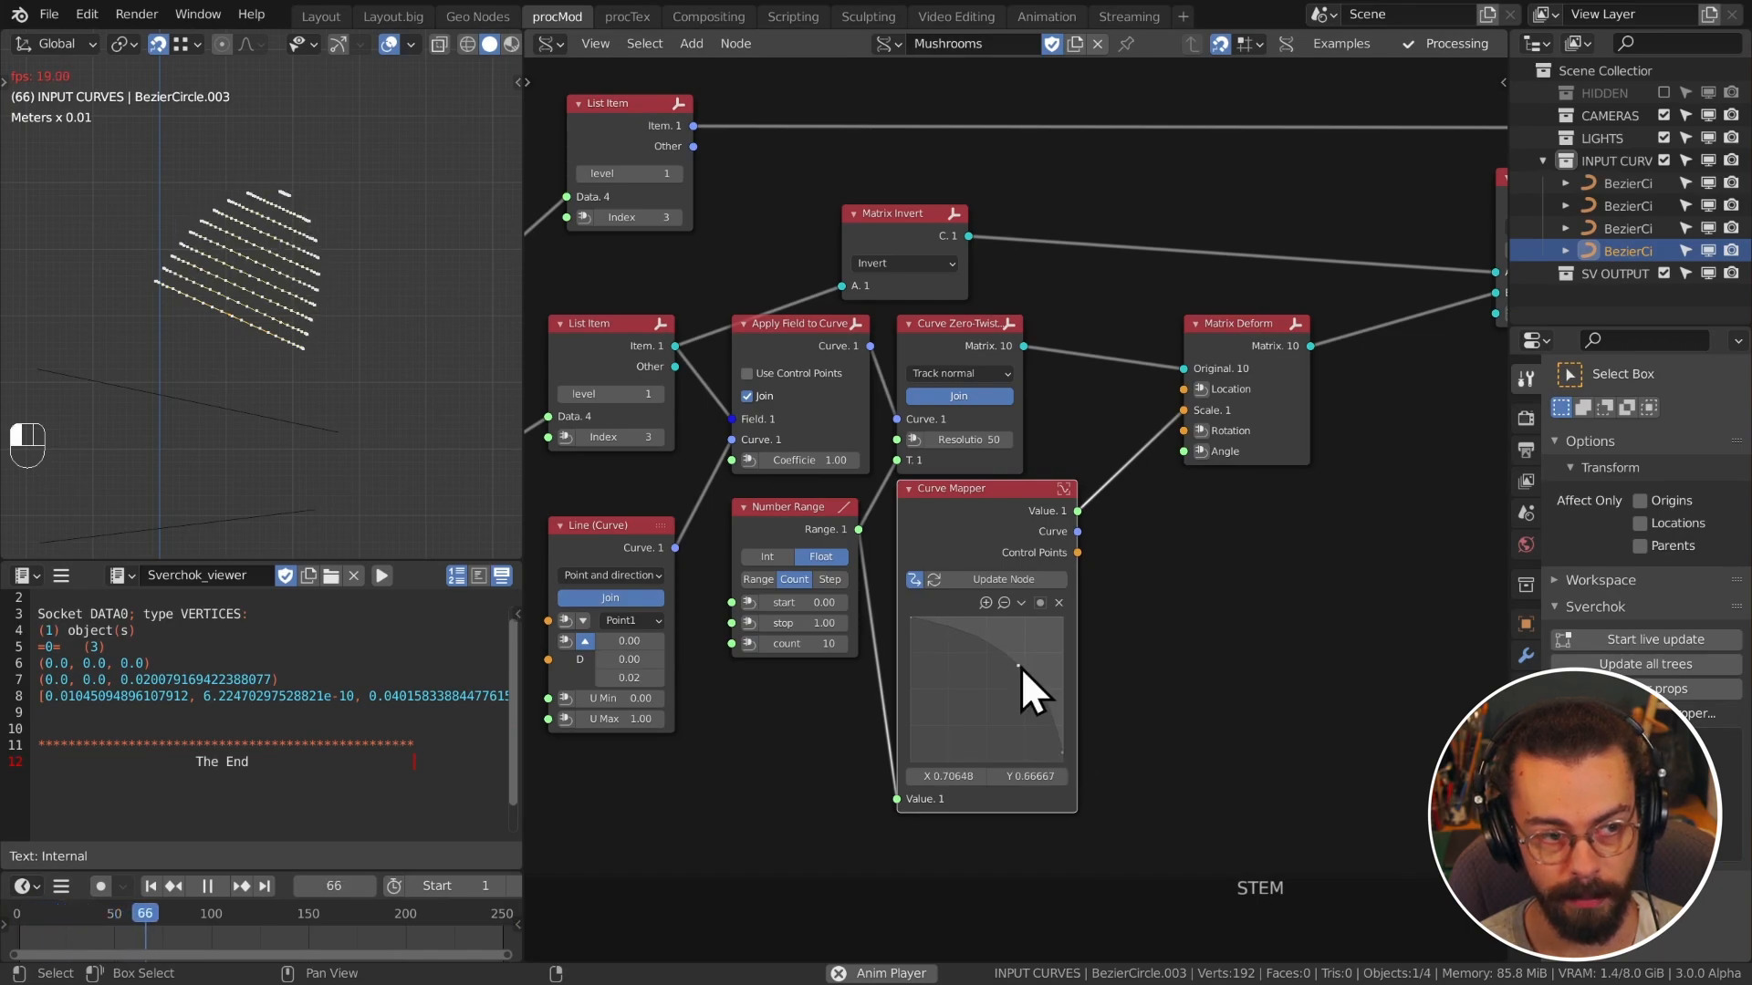
pyautogui.moveTo(216, 339); pyautogui.dragTo(277, 323, button='middle')
pyautogui.scroll(-2, 1225, 652)
pyautogui.moveTo(1225, 652); pyautogui.dragTo(1092, 637, button='middle')
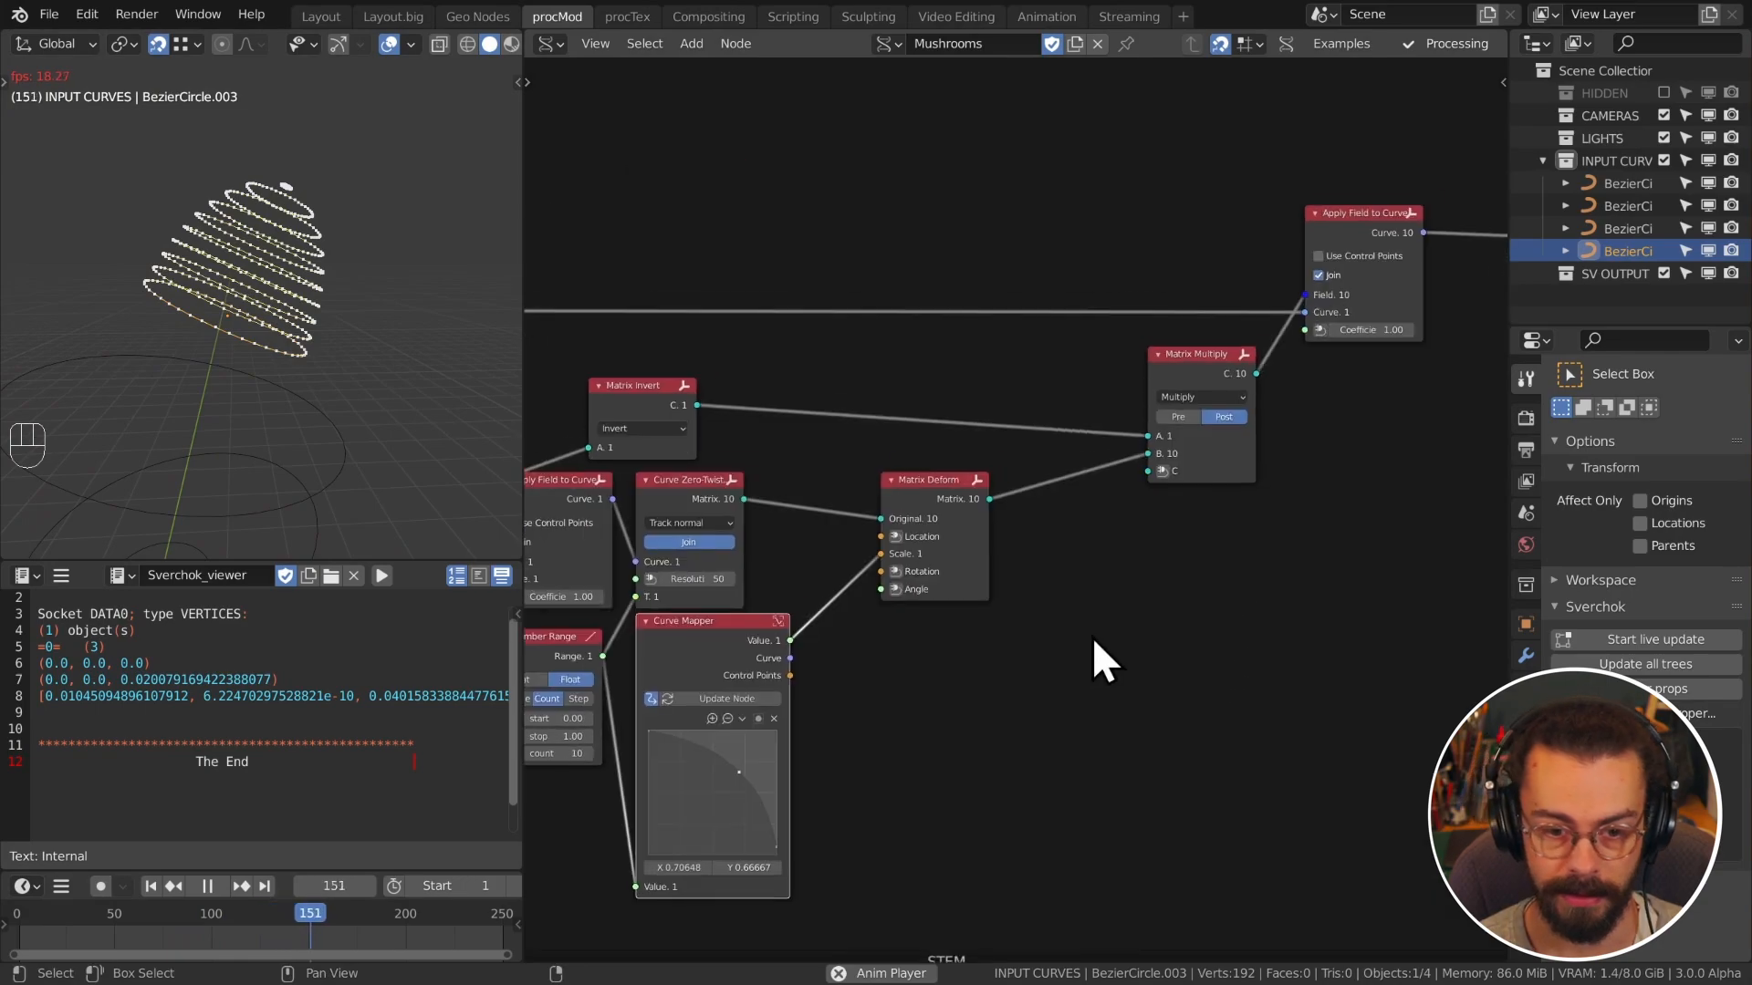
# Step: Stop playback and compact the node layout by moving Matrix Multiply, the final Apply Field to Curve and the upper List Item node
pyautogui.hotkey('shift', 'space')
pyautogui.moveTo(937, 503); pyautogui.dragTo(903, 493)
pyautogui.moveTo(1220, 360); pyautogui.dragTo(1065, 446, button='middle')
pyautogui.click(1065, 446)
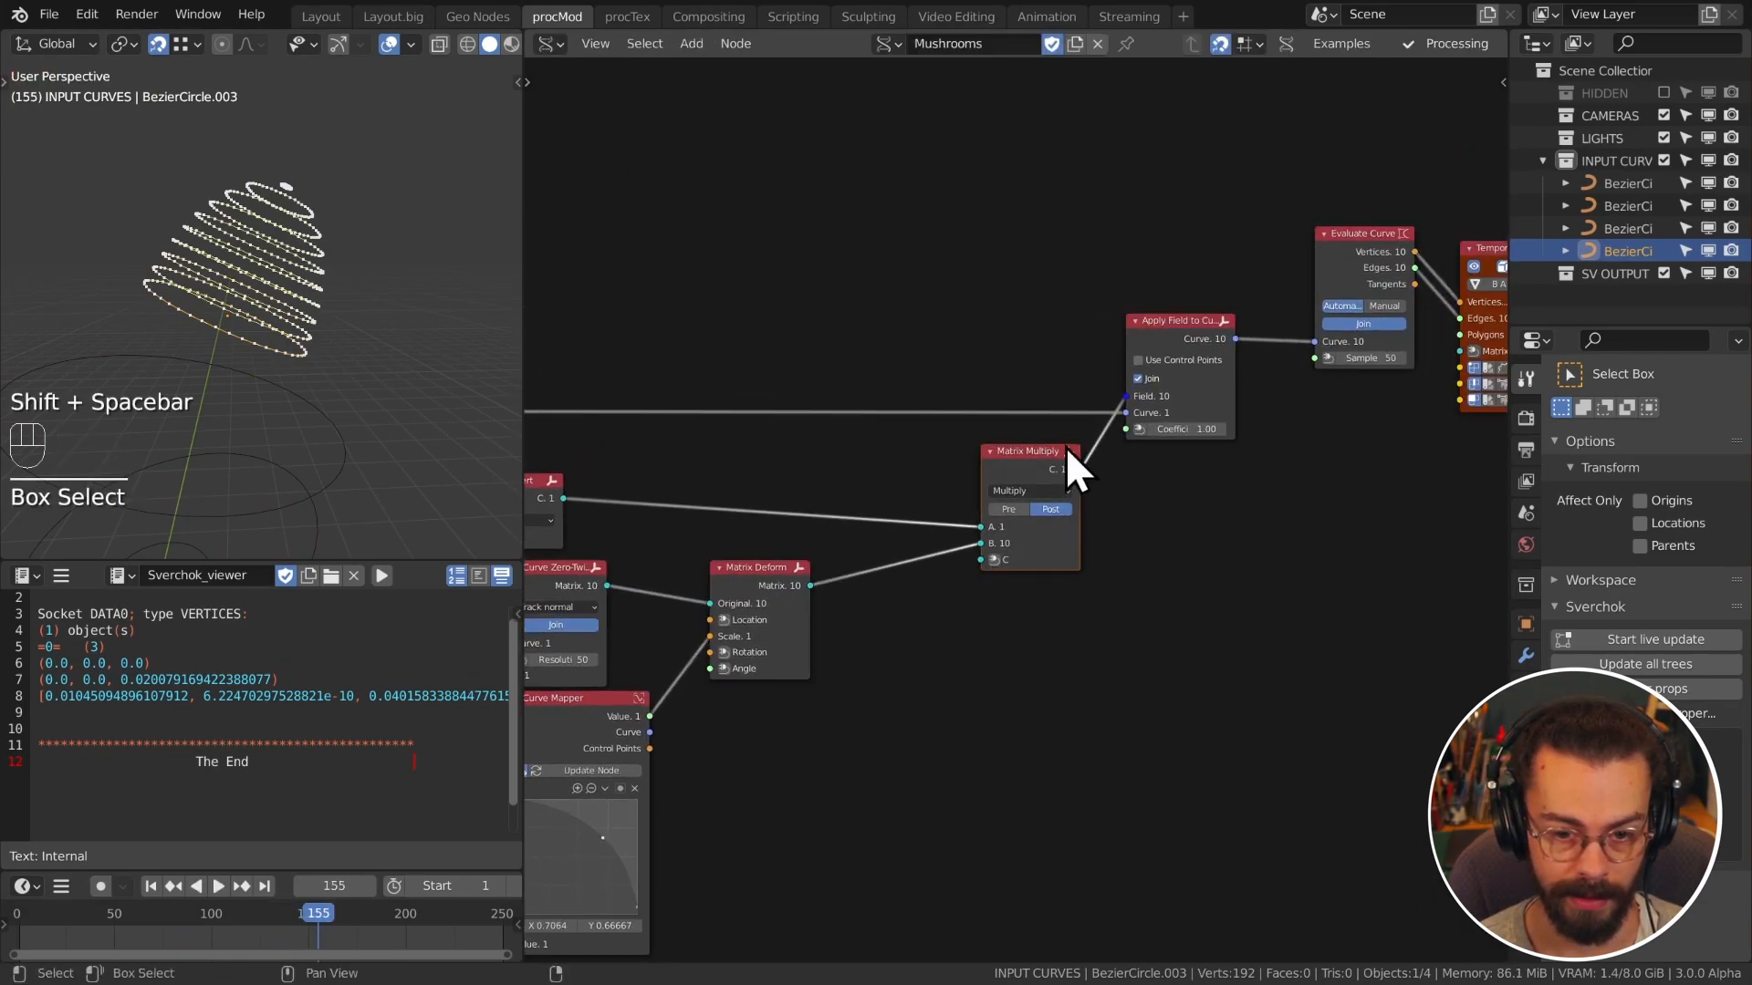
pyautogui.press('g')
pyautogui.click(931, 464)
pyautogui.moveTo(931, 464); pyautogui.dragTo(823, 526, button='middle')
pyautogui.click(1049, 401)
pyautogui.press('g')
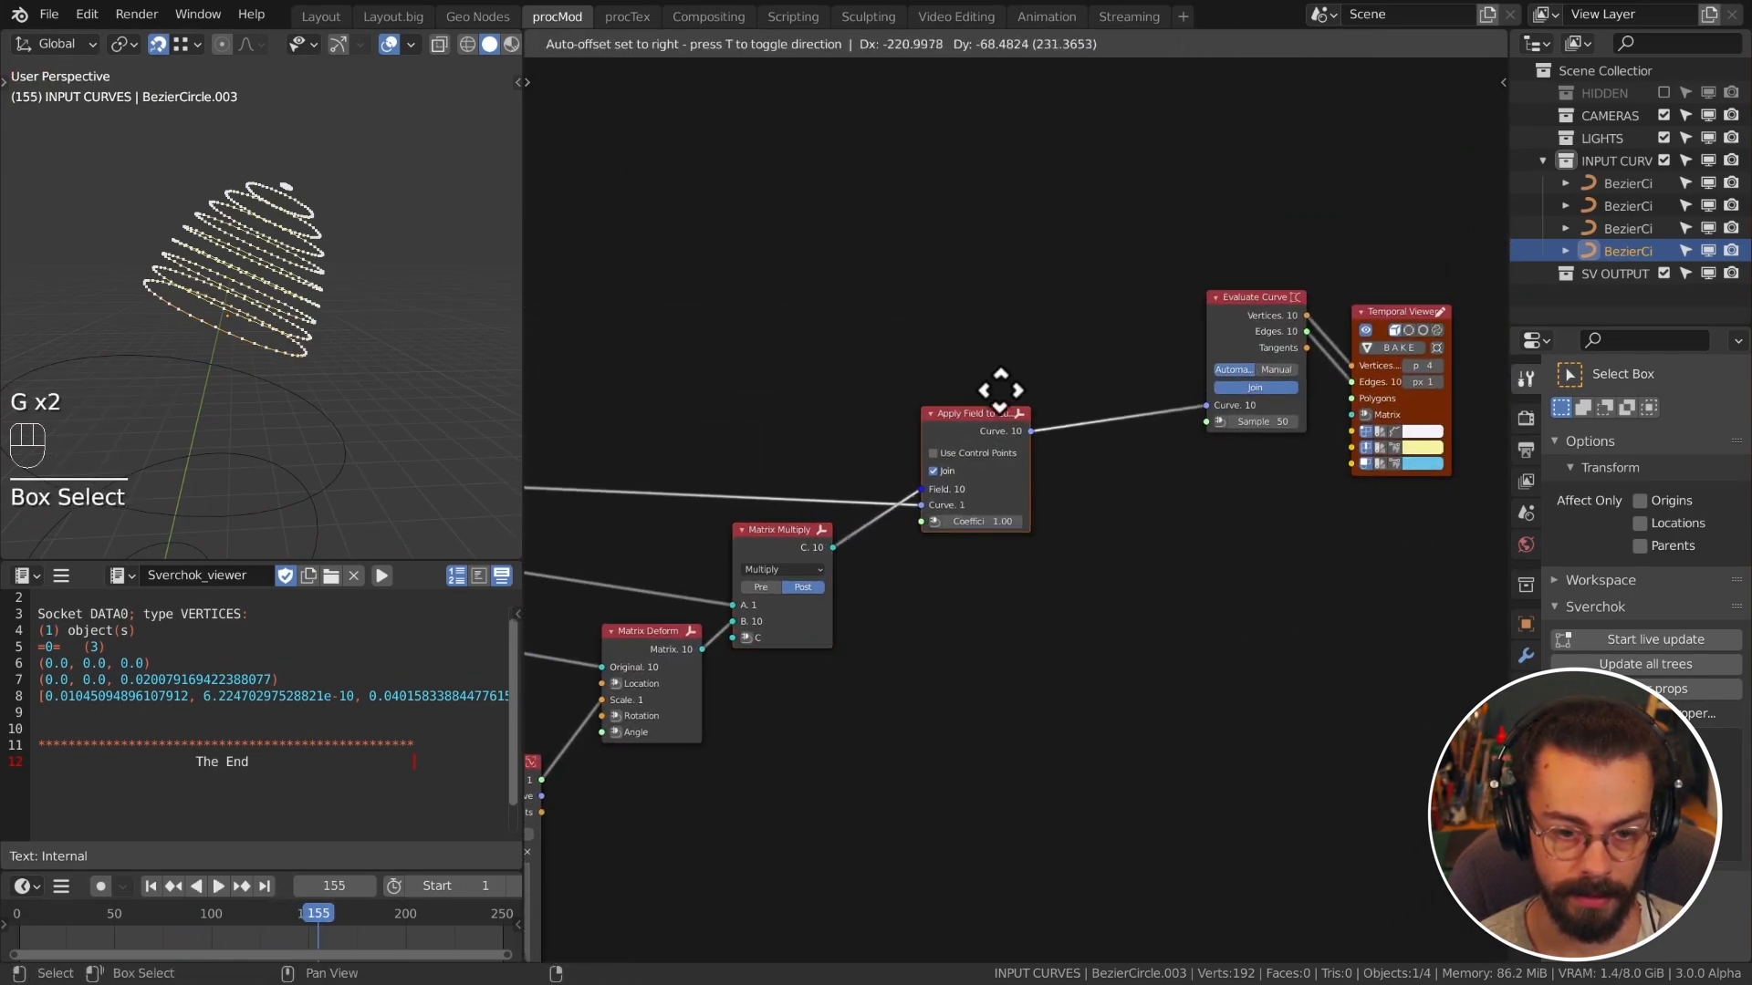
pyautogui.click(976, 396)
pyautogui.press('g')
pyautogui.click(816, 406)
pyautogui.scroll(-2, 813, 402)
pyautogui.moveTo(1112, 377); pyautogui.dragTo(1134, 380, button='middle')
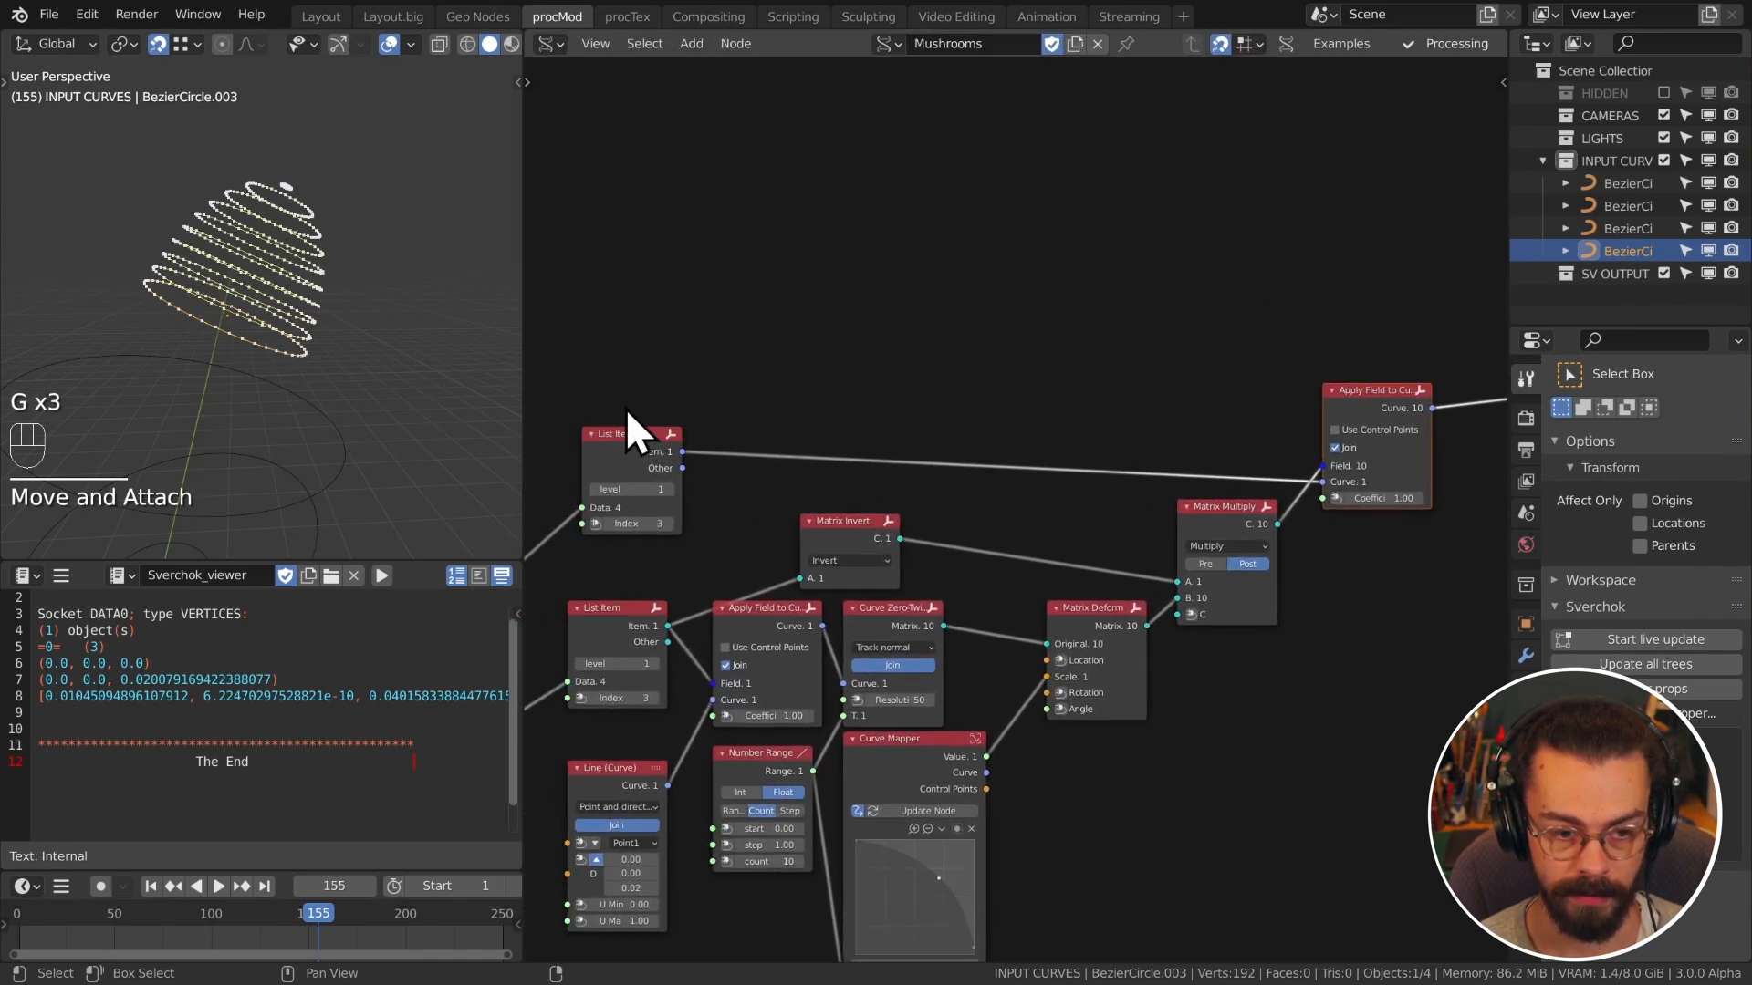
pyautogui.scroll(2, 821, 493)
pyautogui.press('g')
pyautogui.click(1028, 575)
# Step: Delete the last Evaluate Curve node and add a Surface from Curves node fed by the Apply Field to Curve output
pyautogui.click(1197, 279)
pyautogui.press('x')
pyautogui.hotkey('shift', 'a')
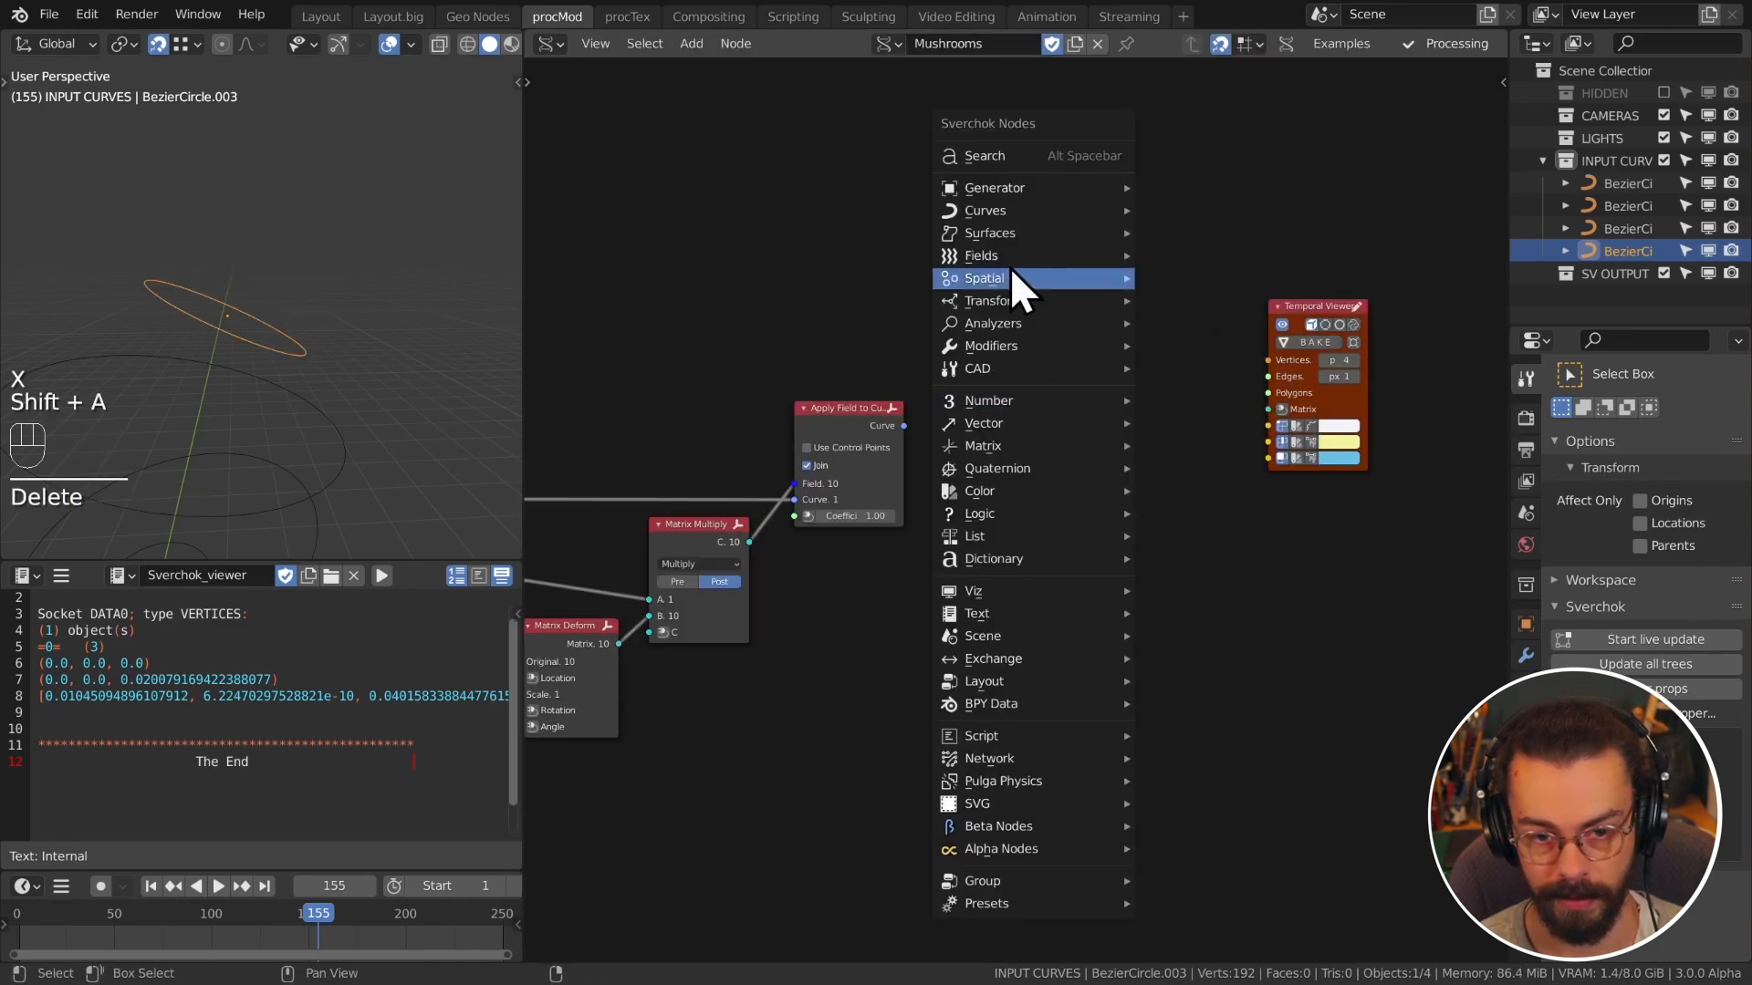
pyautogui.moveTo(1005, 233)
pyautogui.click(1227, 300)
pyautogui.click(1077, 383)
pyautogui.moveTo(904, 427); pyautogui.dragTo(1036, 462)
pyautogui.moveTo(1036, 376); pyautogui.dragTo(979, 403)
# Step: Add an Evaluate Surface node after Surface from Curves and display its result in the Temporal Viewer
pyautogui.press('q')
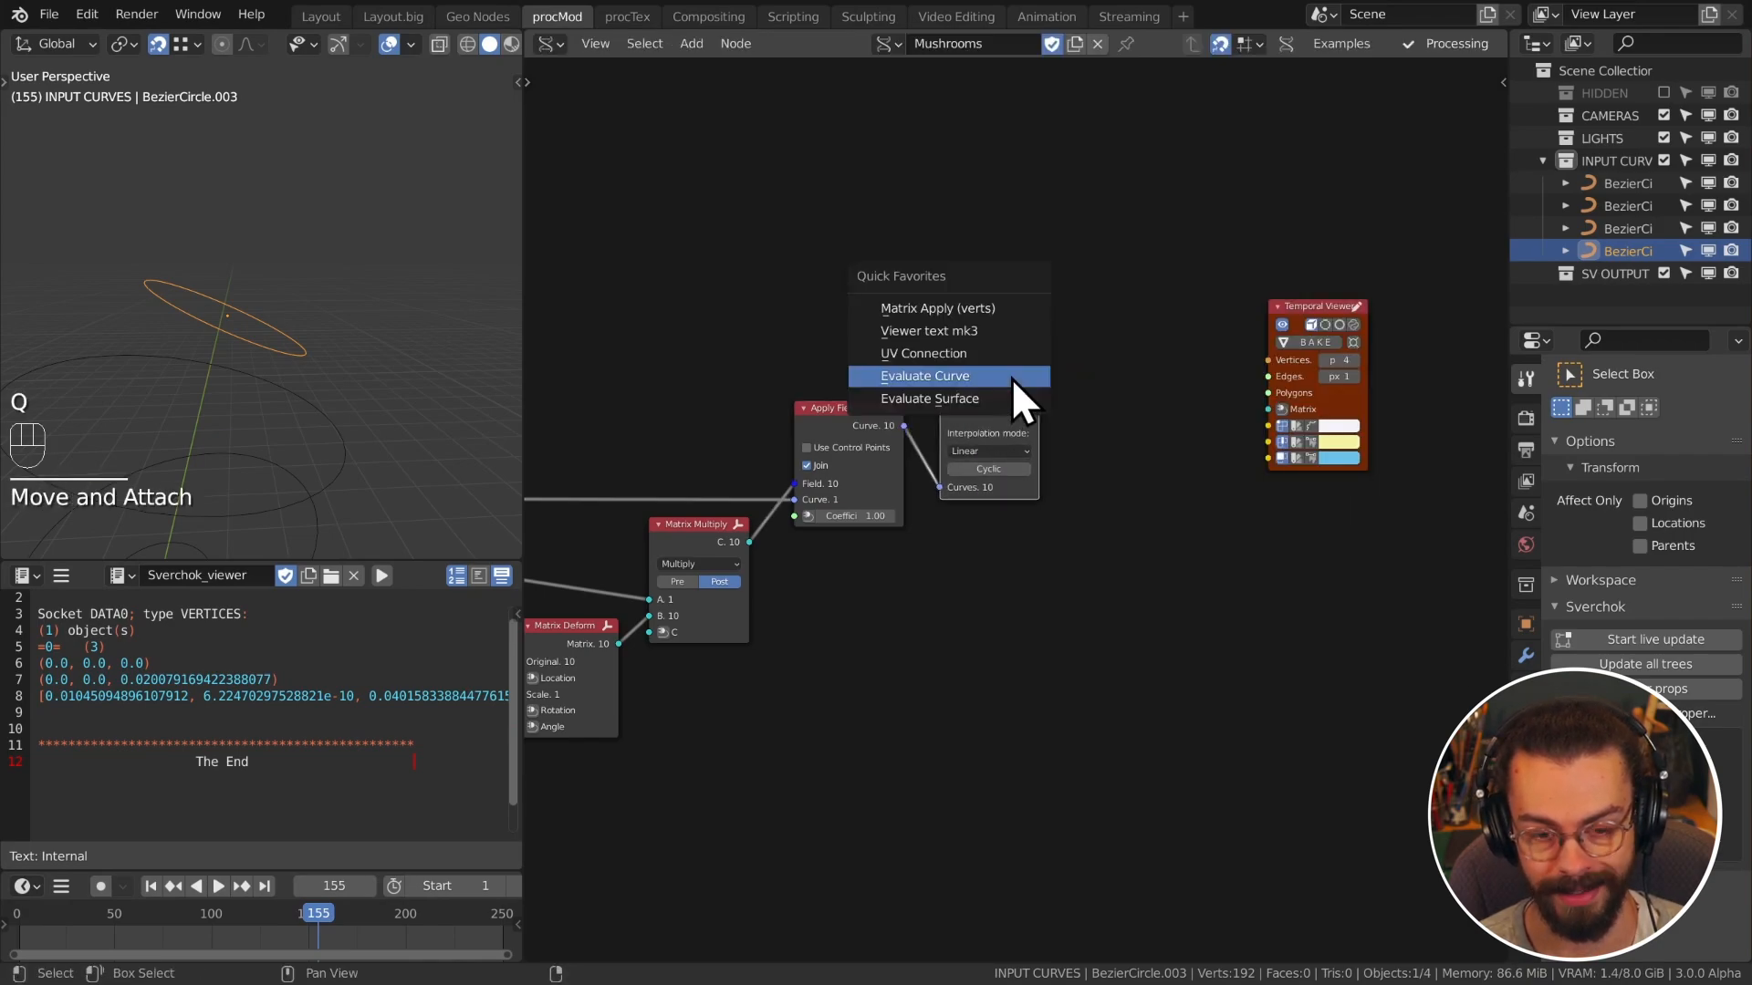
pyautogui.click(1011, 378)
pyautogui.click(1004, 399)
pyautogui.click(1109, 489)
pyautogui.keyDown('ctrl'); pyautogui.keyDown('shift'); pyautogui.click(1138, 419); pyautogui.keyUp('shift'); pyautogui.keyUp('ctrl')
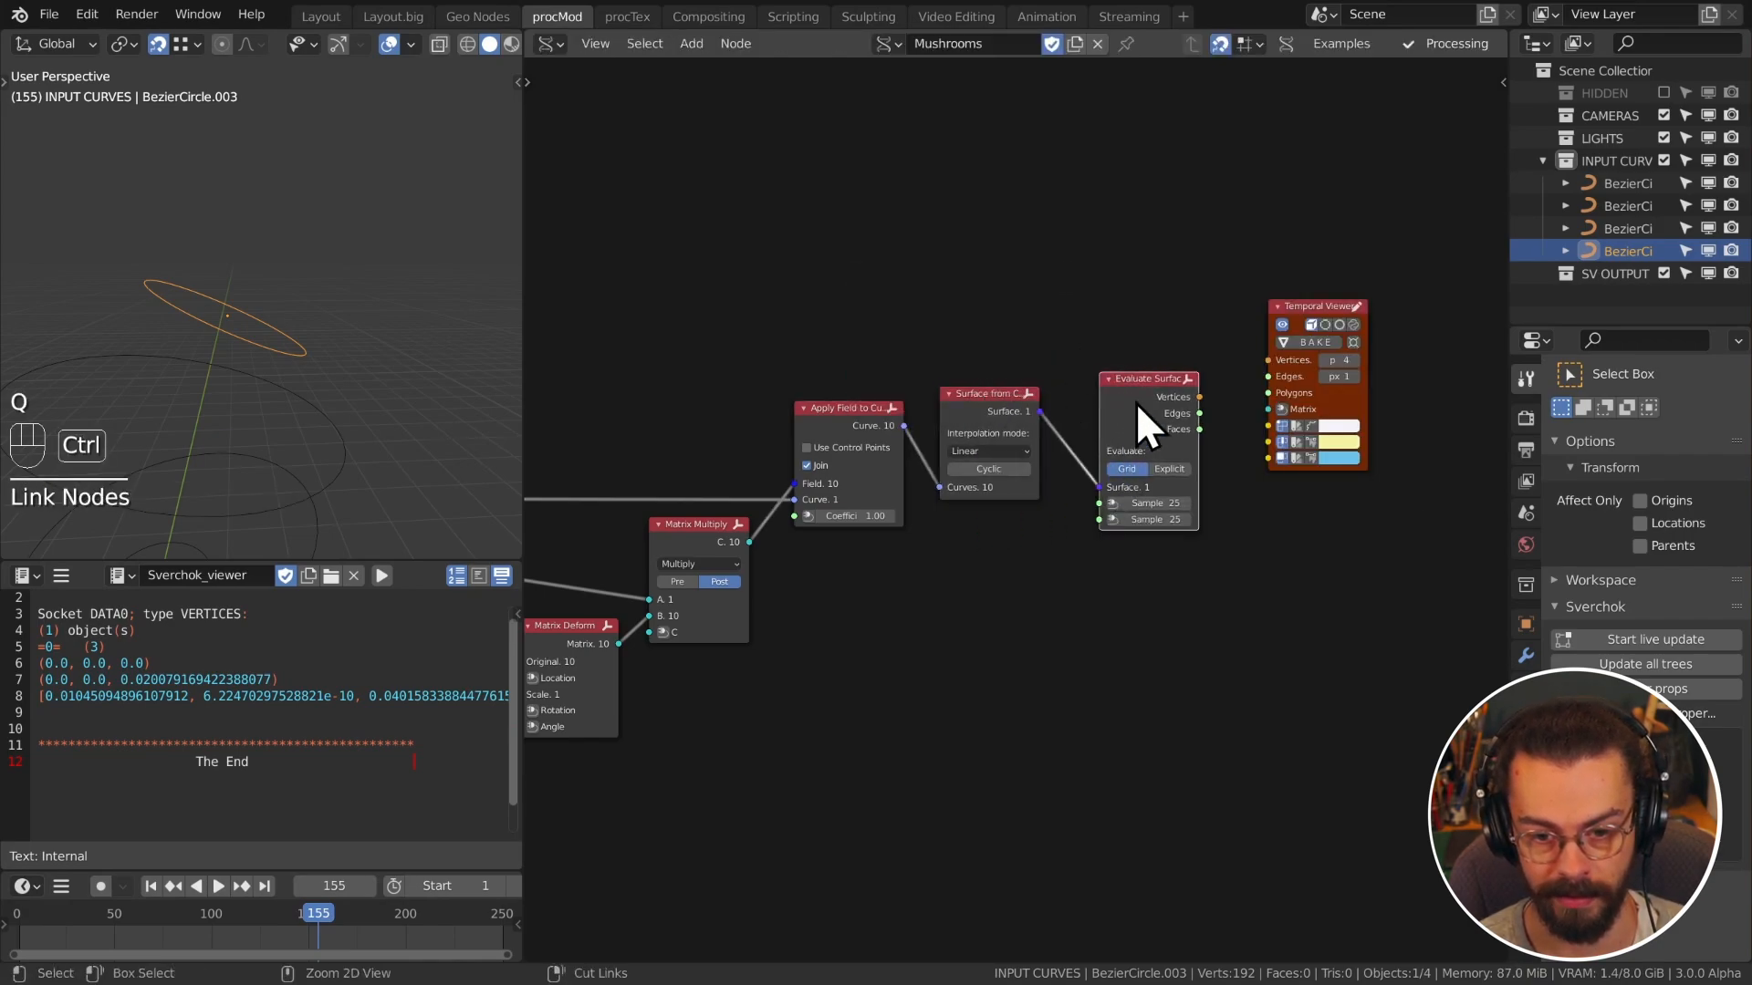
pyautogui.moveTo(264, 301); pyautogui.dragTo(296, 233, button='middle')
# Step: Set the Curve Mapper's last point to X 1, Y 0, advance to frame 156, and make the surface interpolation Cubic
pyautogui.scroll(-5, 297, 222)
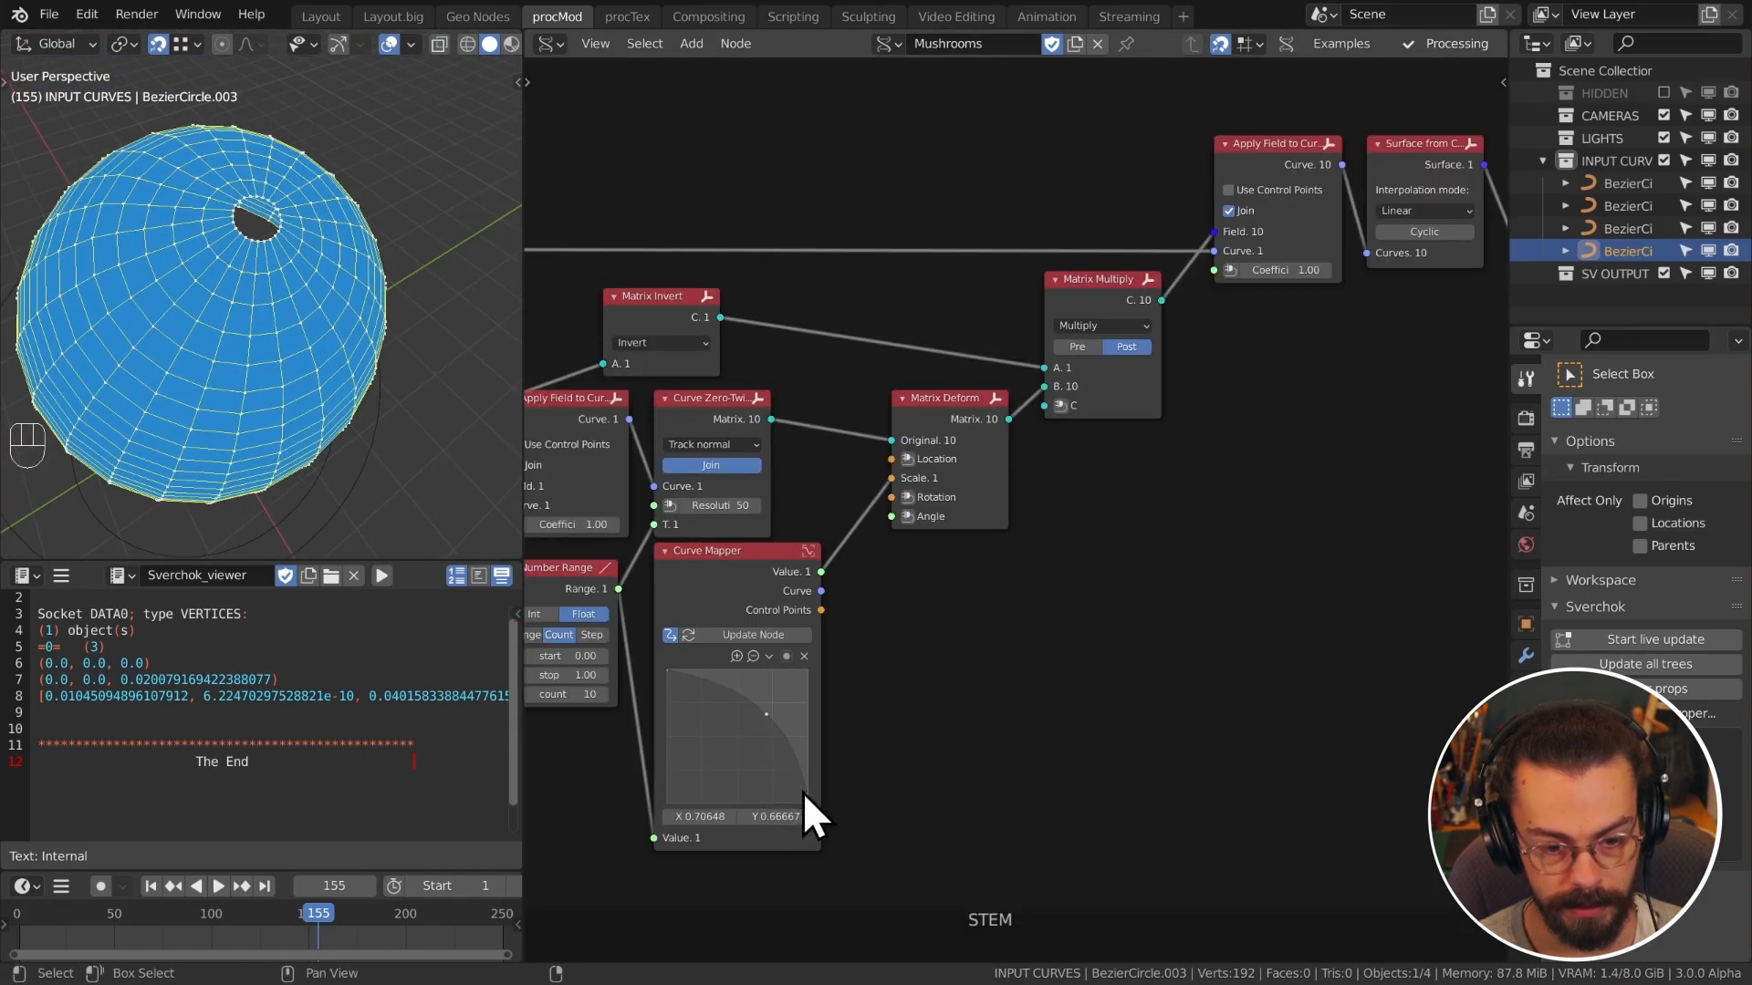
pyautogui.press('Right')
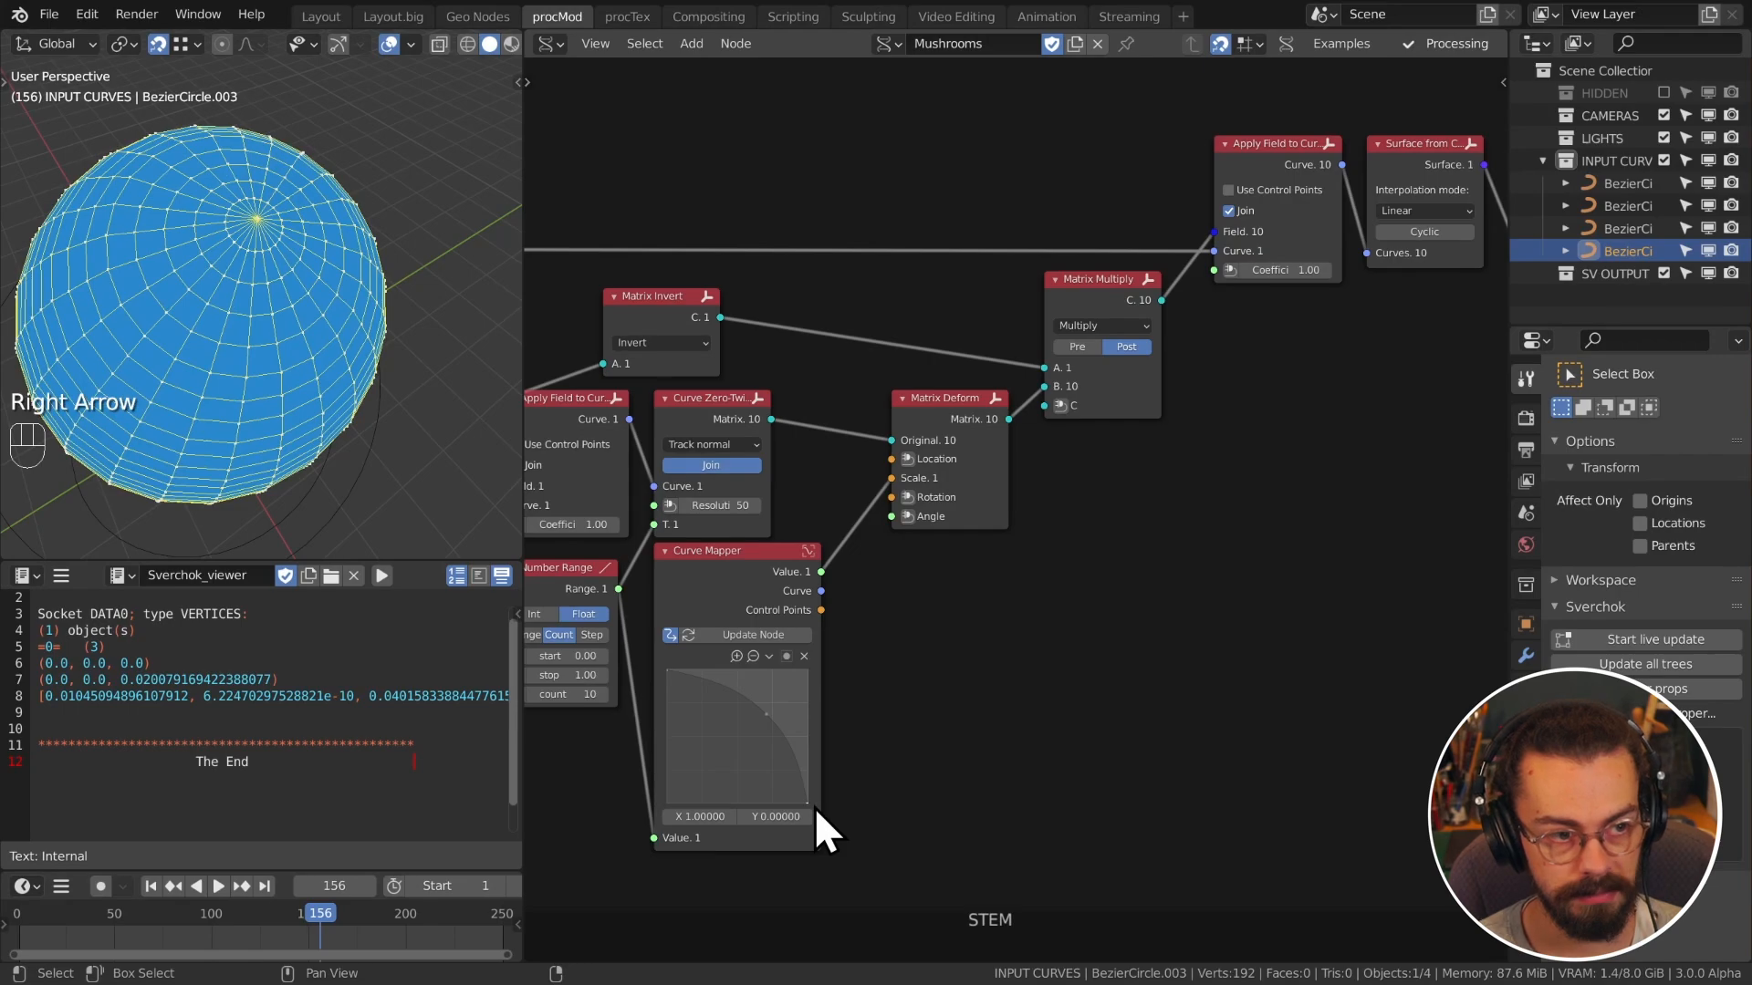
pyautogui.moveTo(342, 413); pyautogui.dragTo(374, 297, button='middle')
pyautogui.press('KP_Decimal')
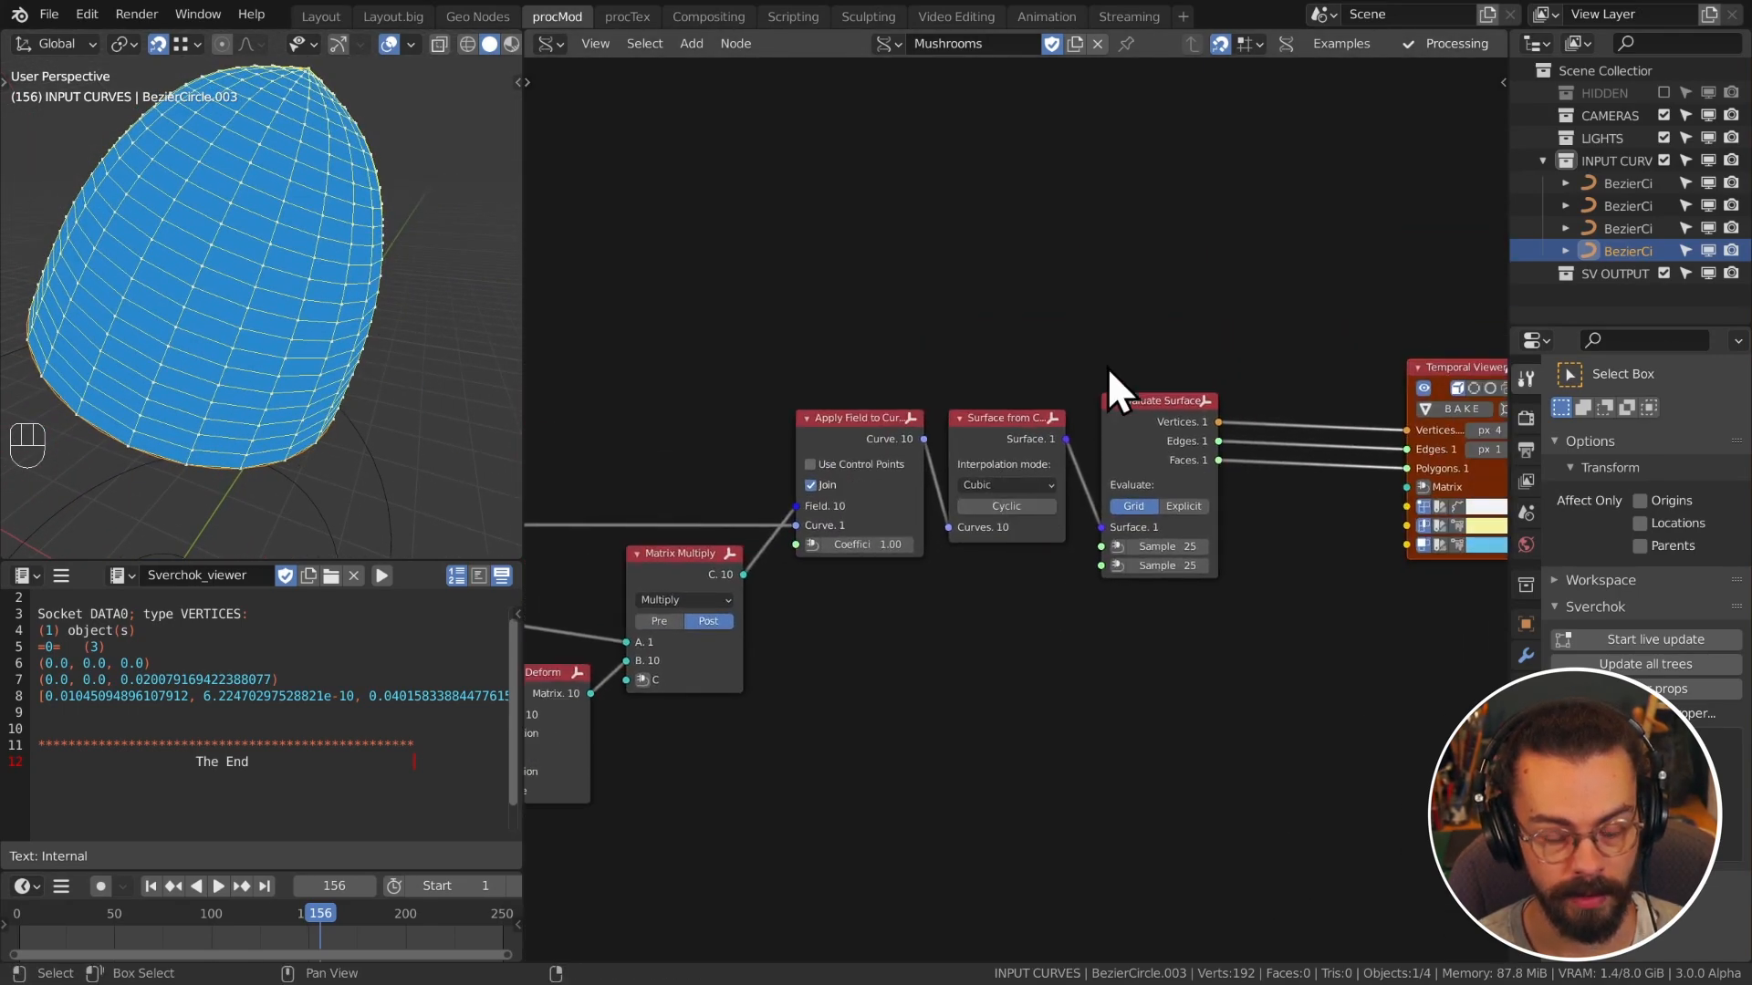
# Step: Shift the surface nodes to make room and place a Merge by Distance node on the vertices link after Evaluate Surface
pyautogui.moveTo(1092, 682); pyautogui.dragTo(1379, 438)
pyautogui.press('g')
pyautogui.click(1240, 418)
pyautogui.hotkey('shift', 'a')
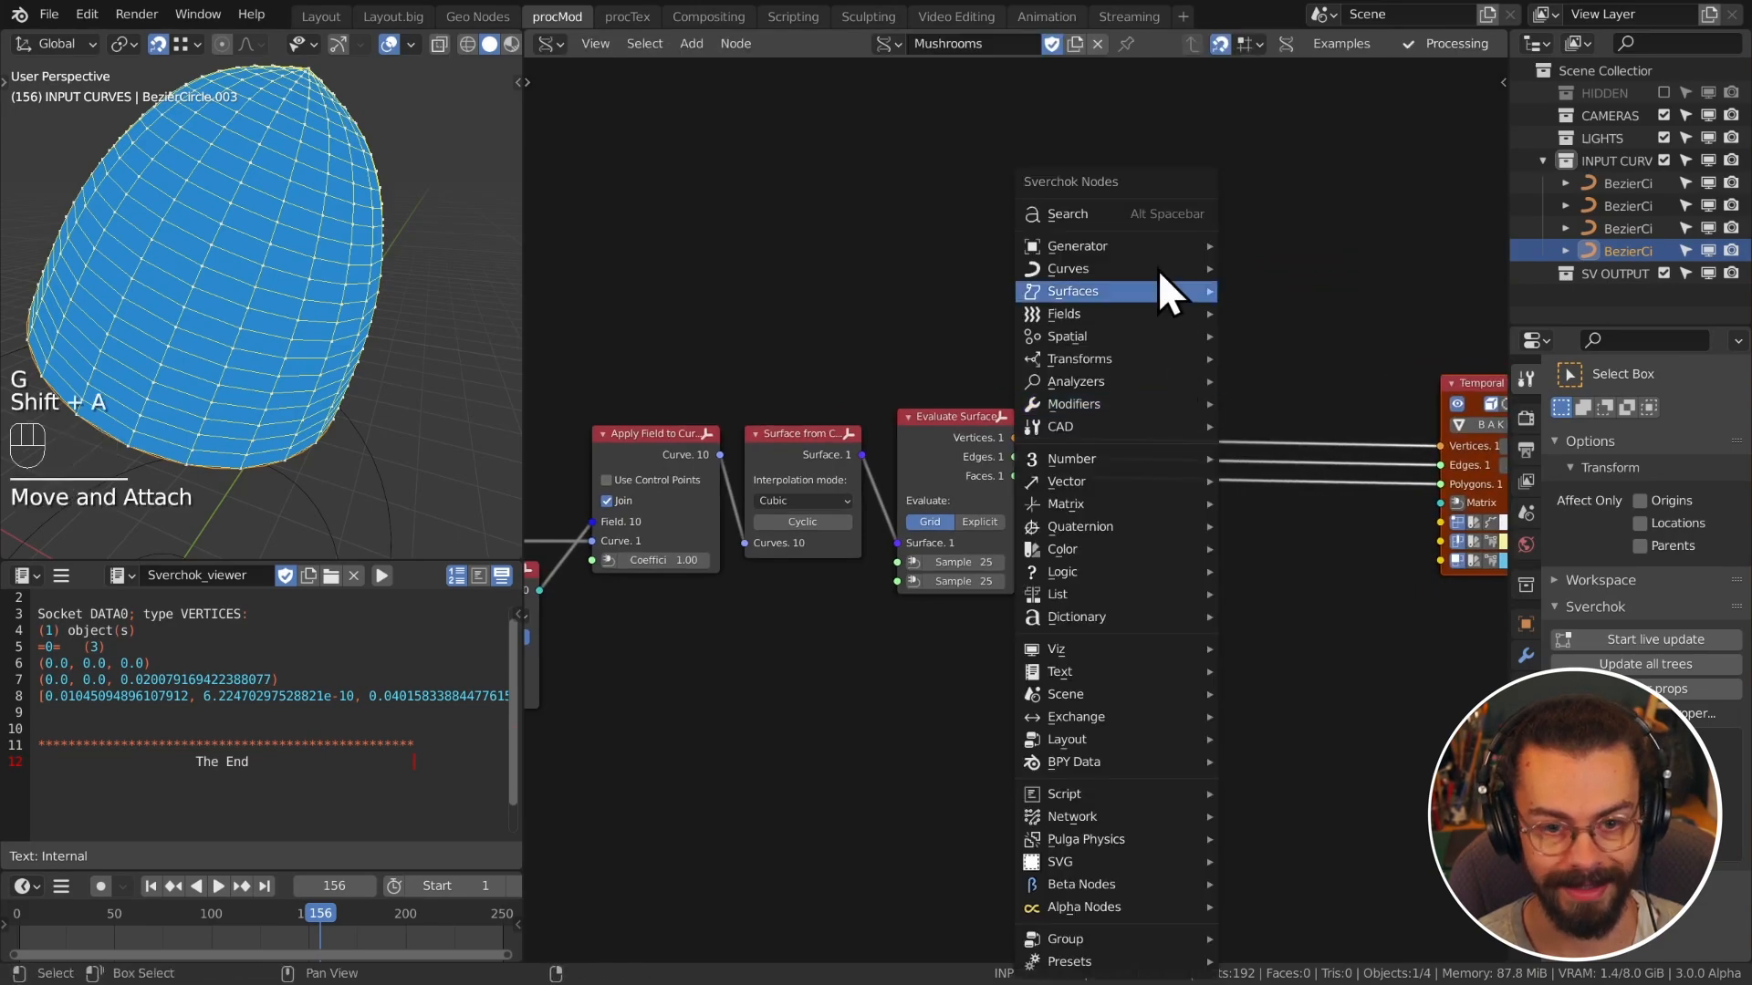
pyautogui.click(1153, 245)
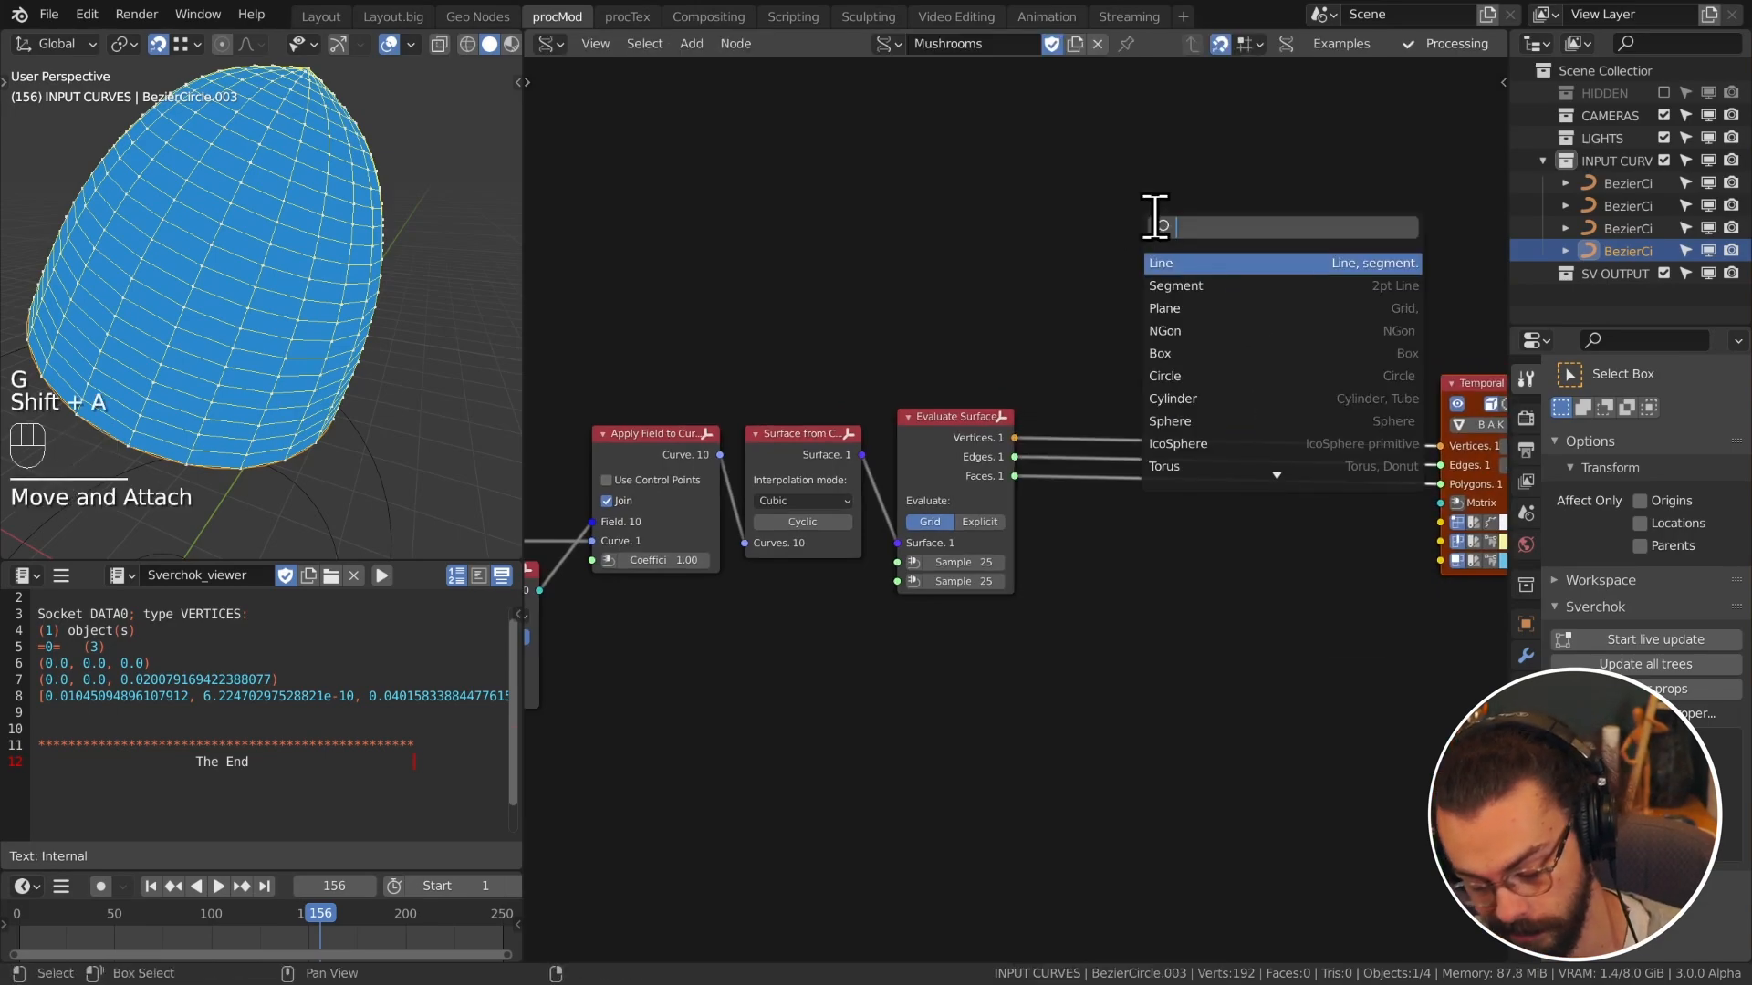
pyautogui.write('merge')
pyautogui.press('Return')
pyautogui.click(1131, 292)
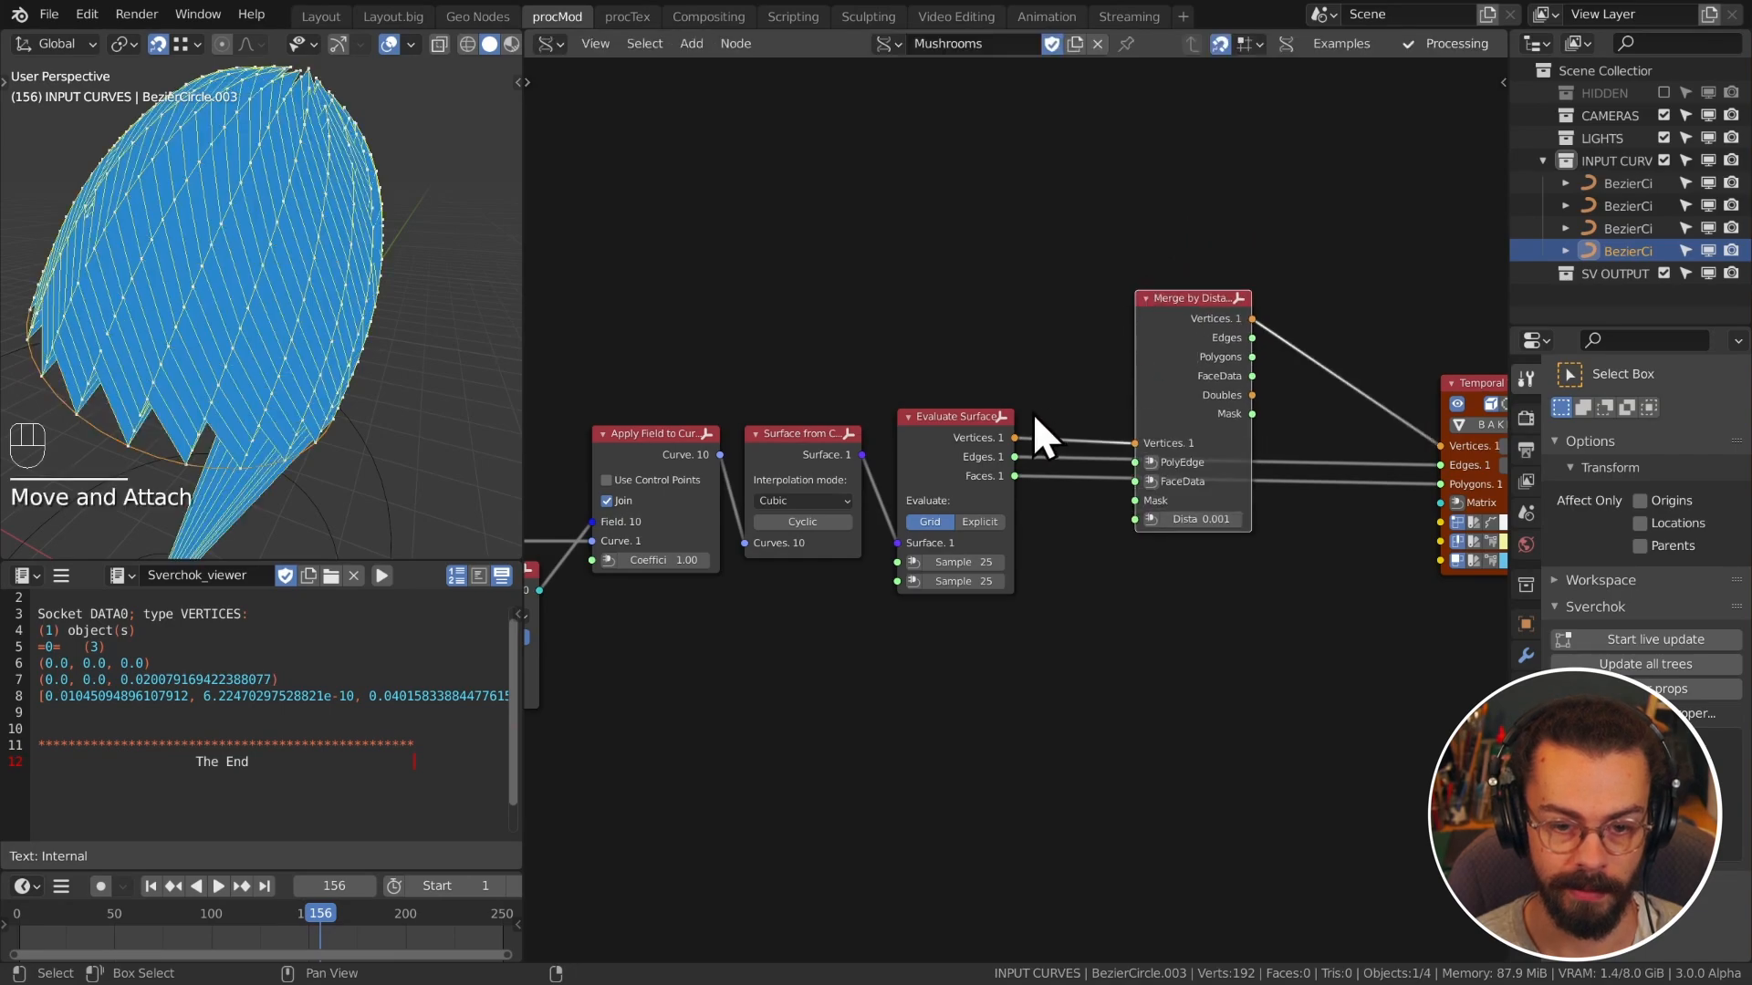
# Step: Route Evaluate Surface's faces through Merge by Distance and feed the merged vertices, edges and polygons to the Temporal Viewer
pyautogui.moveTo(956, 319); pyautogui.dragTo(1469, 523)
pyautogui.moveTo(1299, 510); pyautogui.dragTo(1257, 518, button='middle')
pyautogui.press('c')
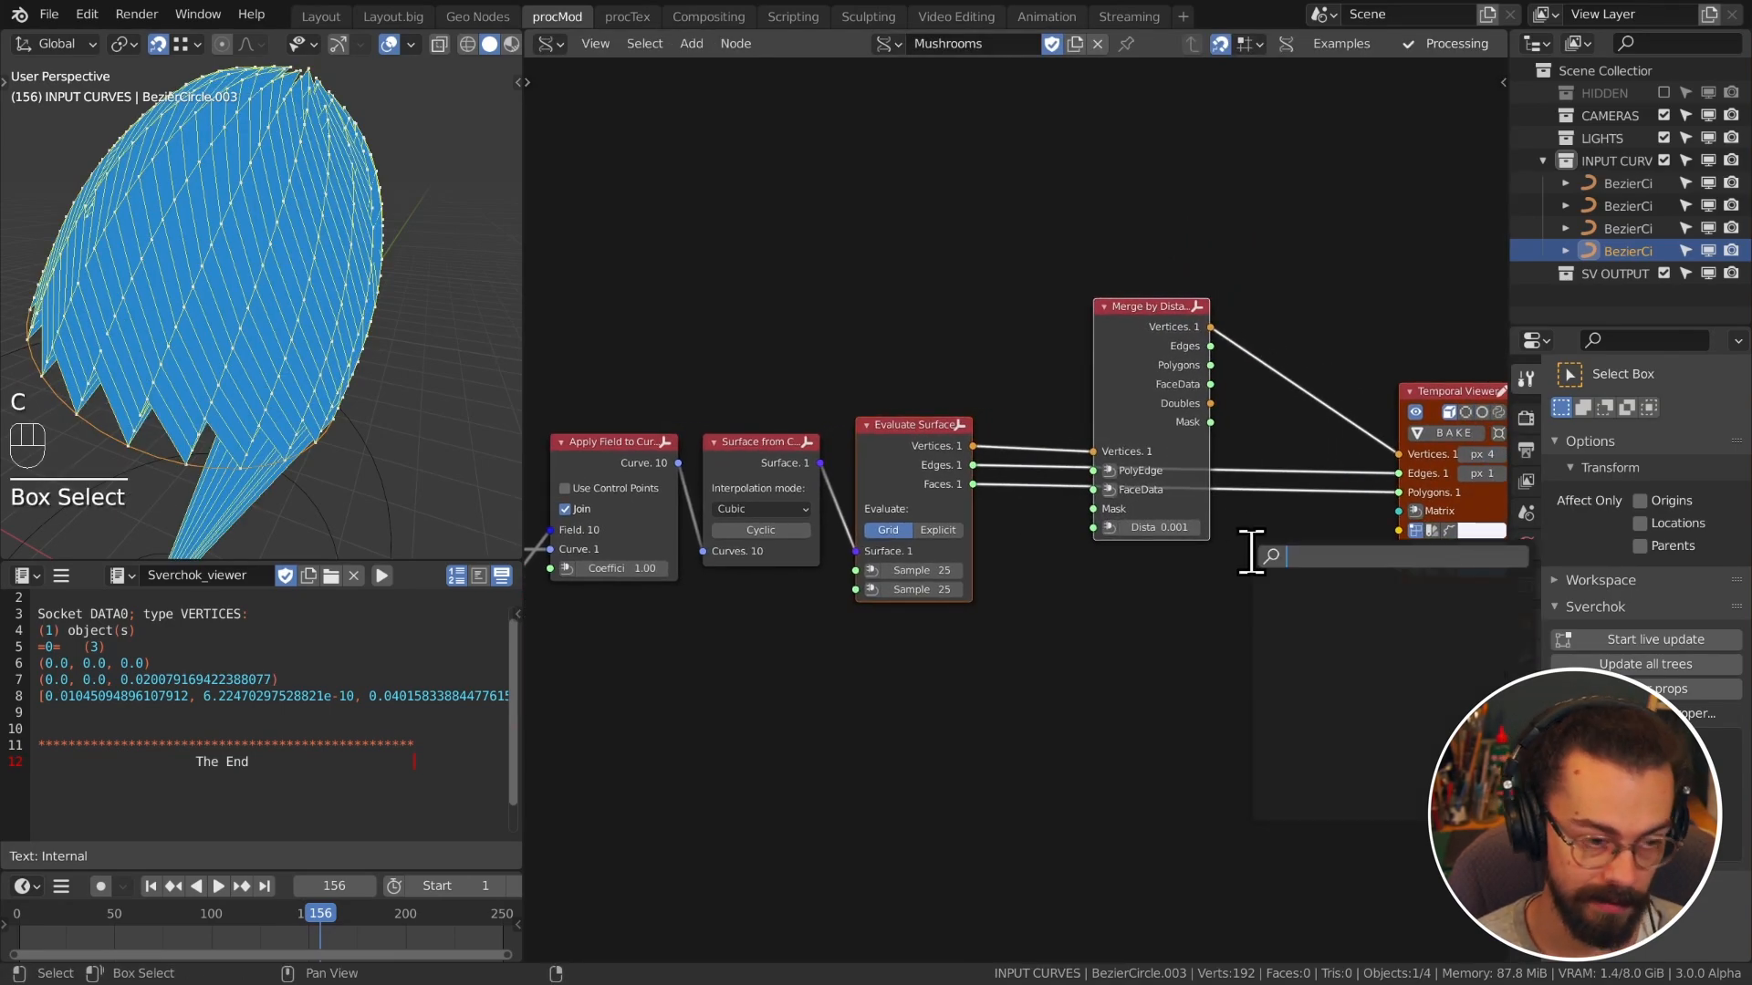
pyautogui.press('v')
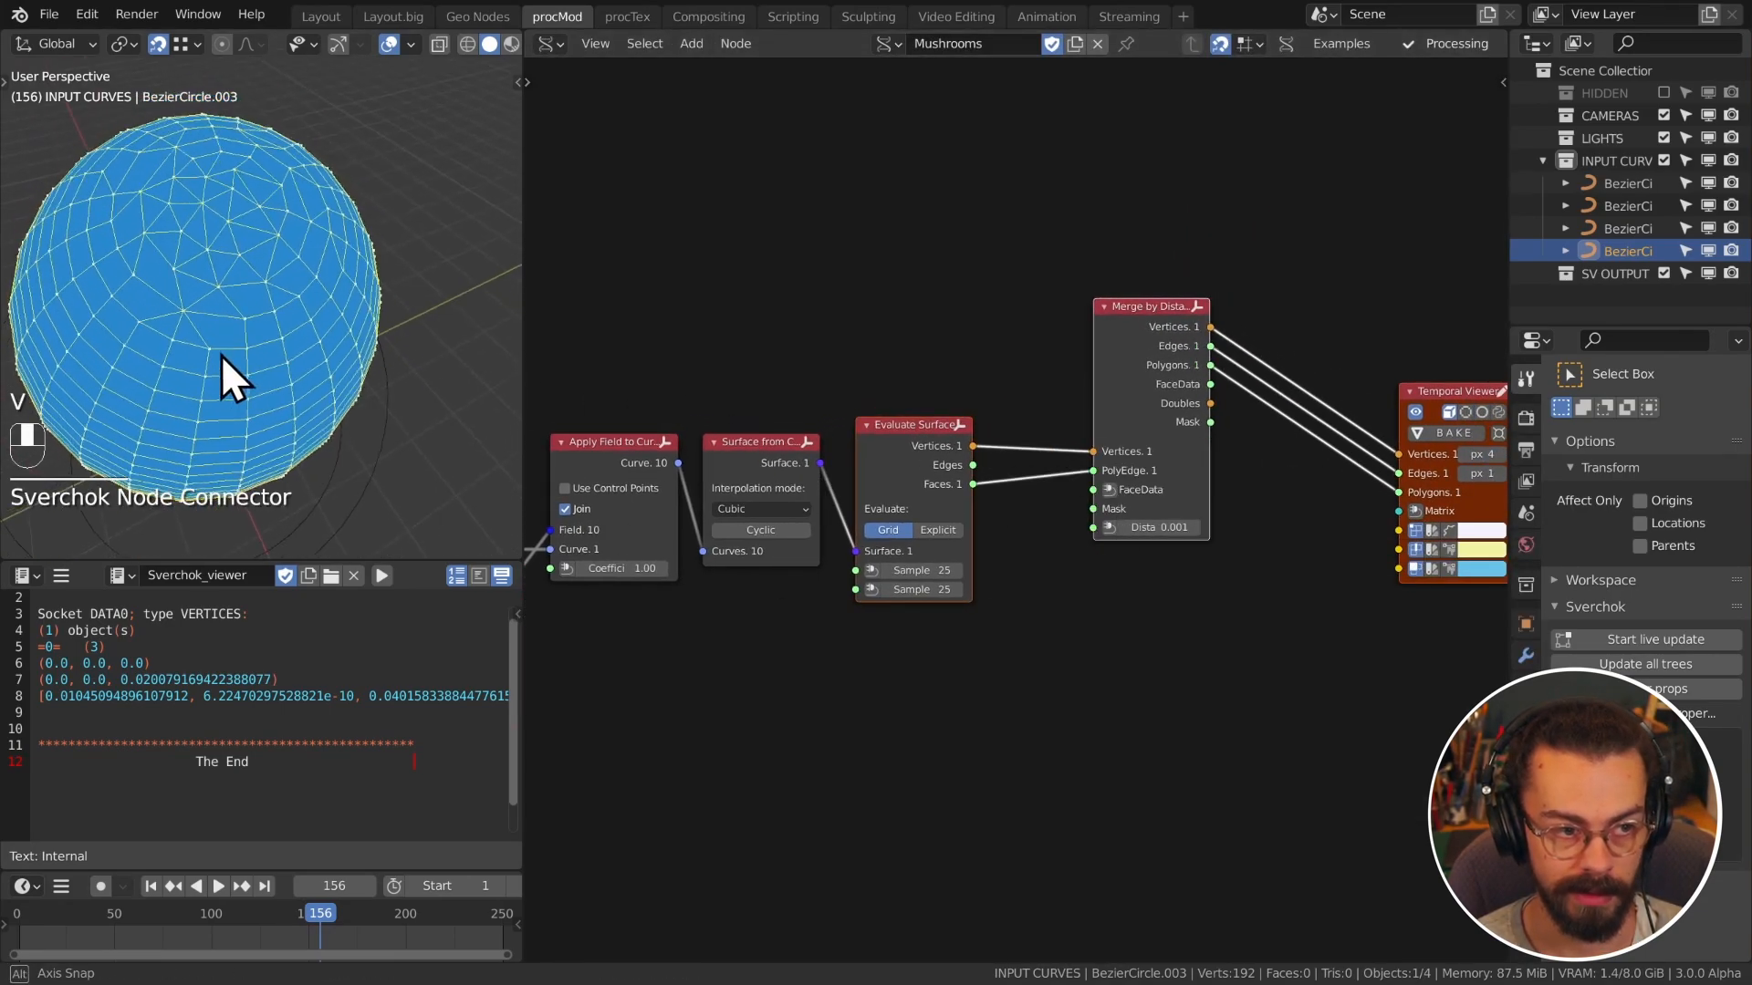
pyautogui.moveTo(221, 354); pyautogui.dragTo(257, 282, button='middle')
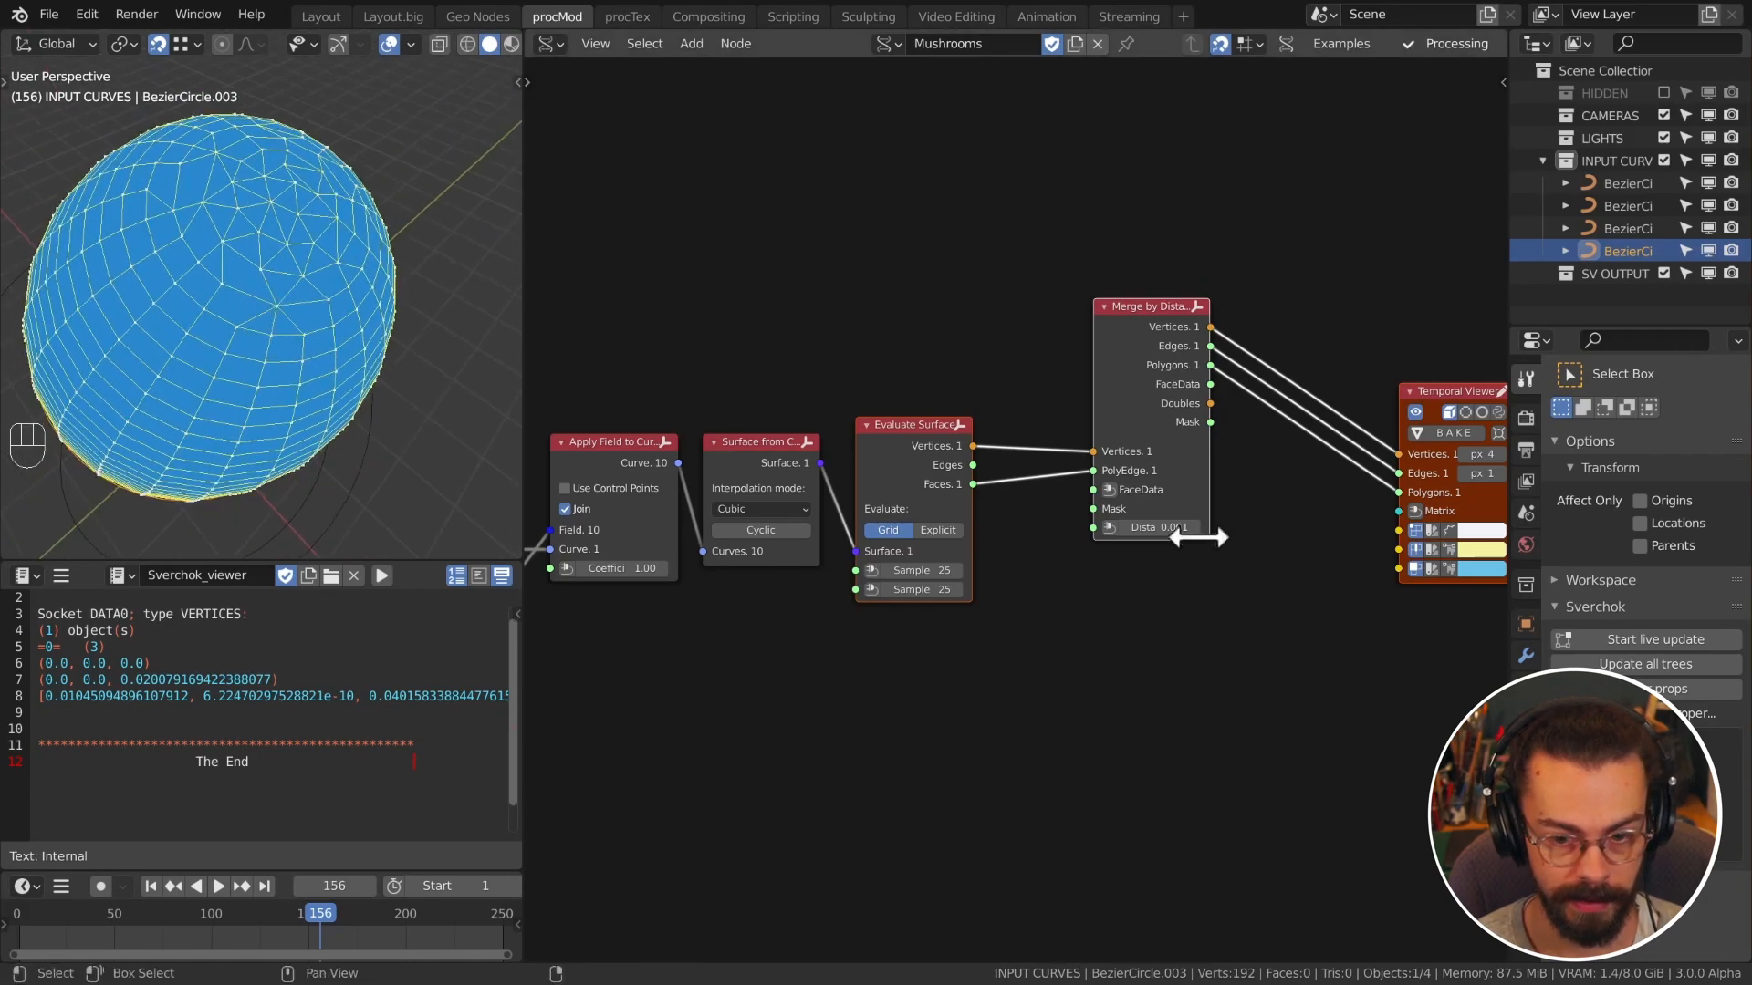
# Step: Set the Merge by Distance node's distance to 0.003
pyautogui.moveTo(1198, 537)
pyautogui.keyDown('shift'); pyautogui.mouseDown()
pyautogui.moveTo(1222, 539)
pyautogui.moveTo(1198, 537)
pyautogui.mouseUp(); pyautogui.keyUp('shift')
pyautogui.click(1149, 527)
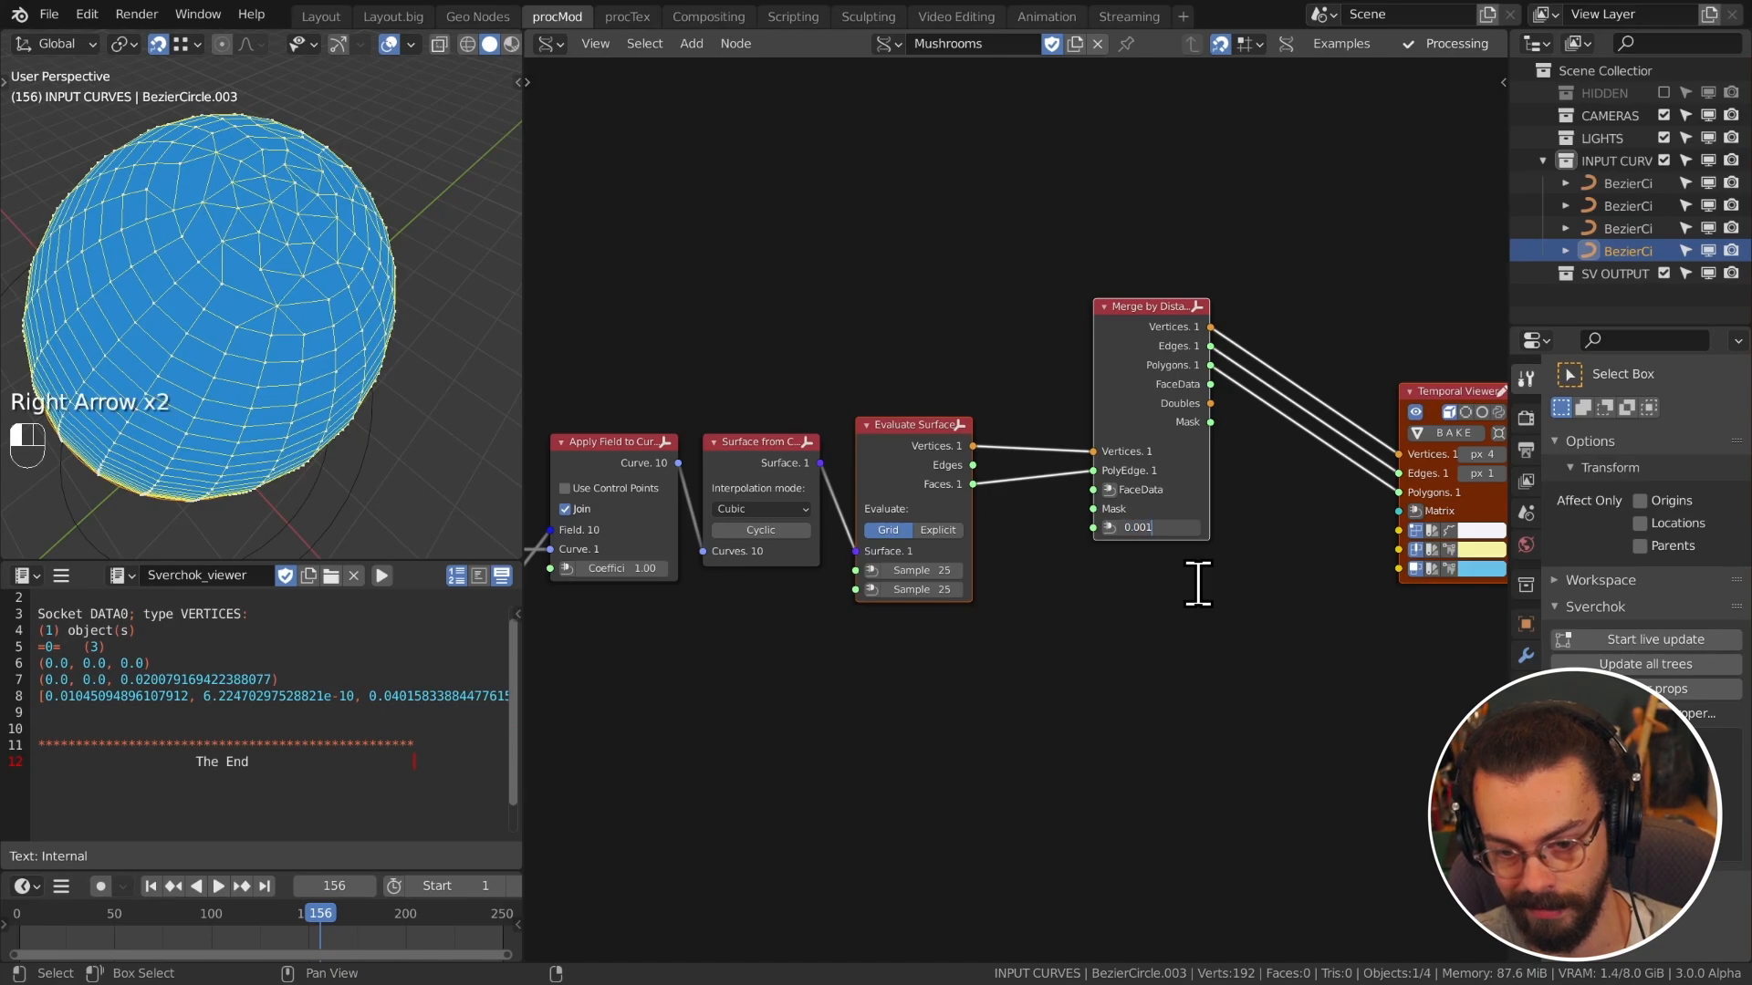
pyautogui.press('BackSpace')
pyautogui.write('2')
pyautogui.press('Return')
pyautogui.moveTo(411, 347); pyautogui.dragTo(474, 310, button='middle')
pyautogui.click(1186, 528)
pyautogui.press('Return')
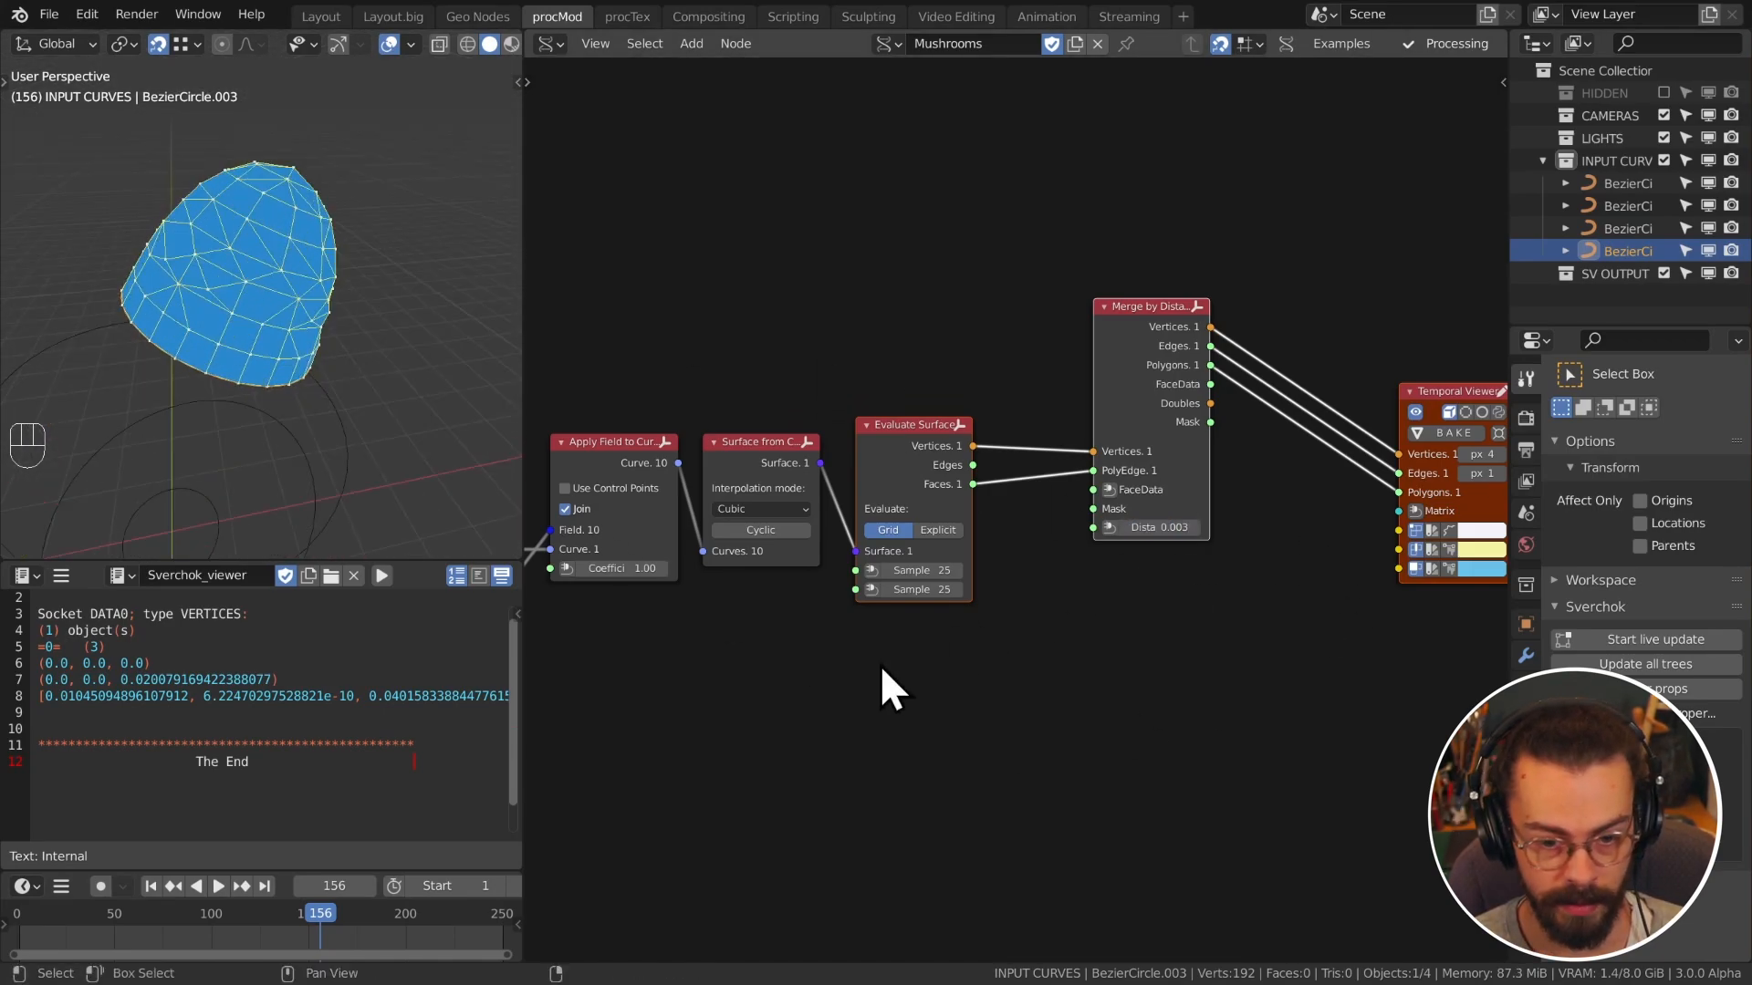
# Step: Raise the Evaluate Surface node's two sample counts to 63 and 95
pyautogui.scroll(2, 879, 664)
pyautogui.keyDown('shift'); pyautogui.moveTo(1021, 568); pyautogui.dragTo(1067, 593); pyautogui.keyUp('shift')
pyautogui.moveTo(411, 301); pyautogui.dragTo(489, 336, button='middle')
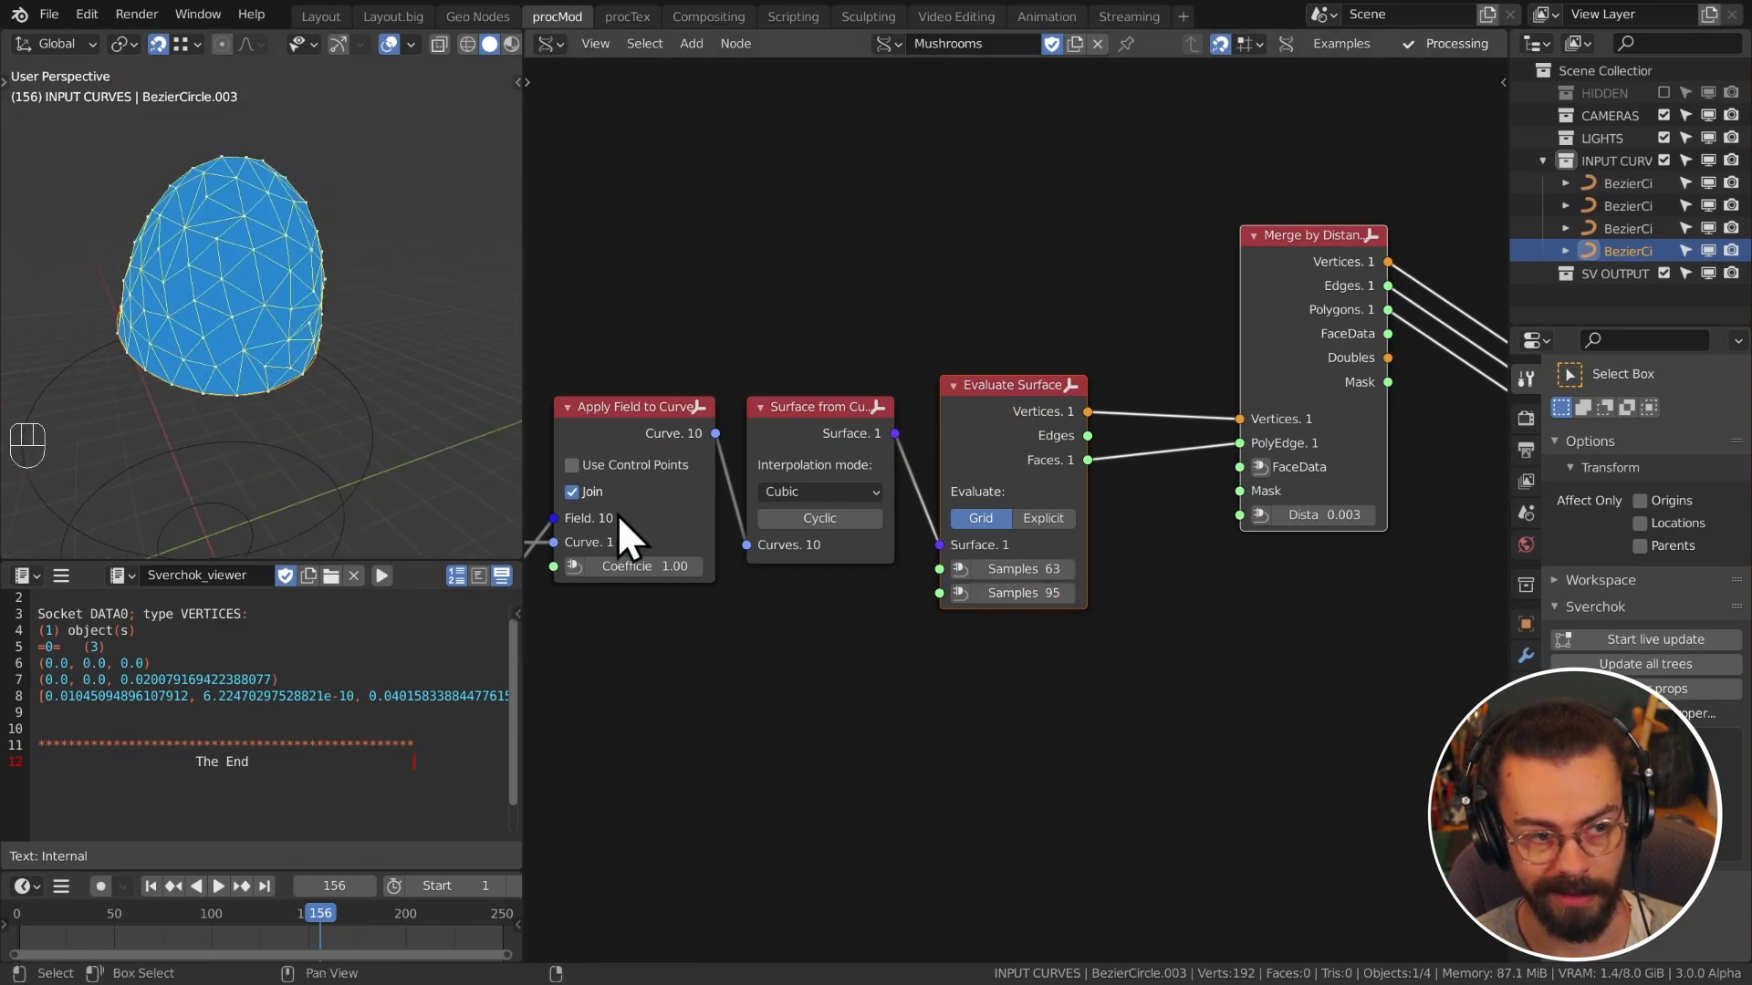
# Step: Switch to the Edge browser to examine the bridal veil stinkhorn cap photo, and return to Blender
pyautogui.hotkey('alt', 'Tab')
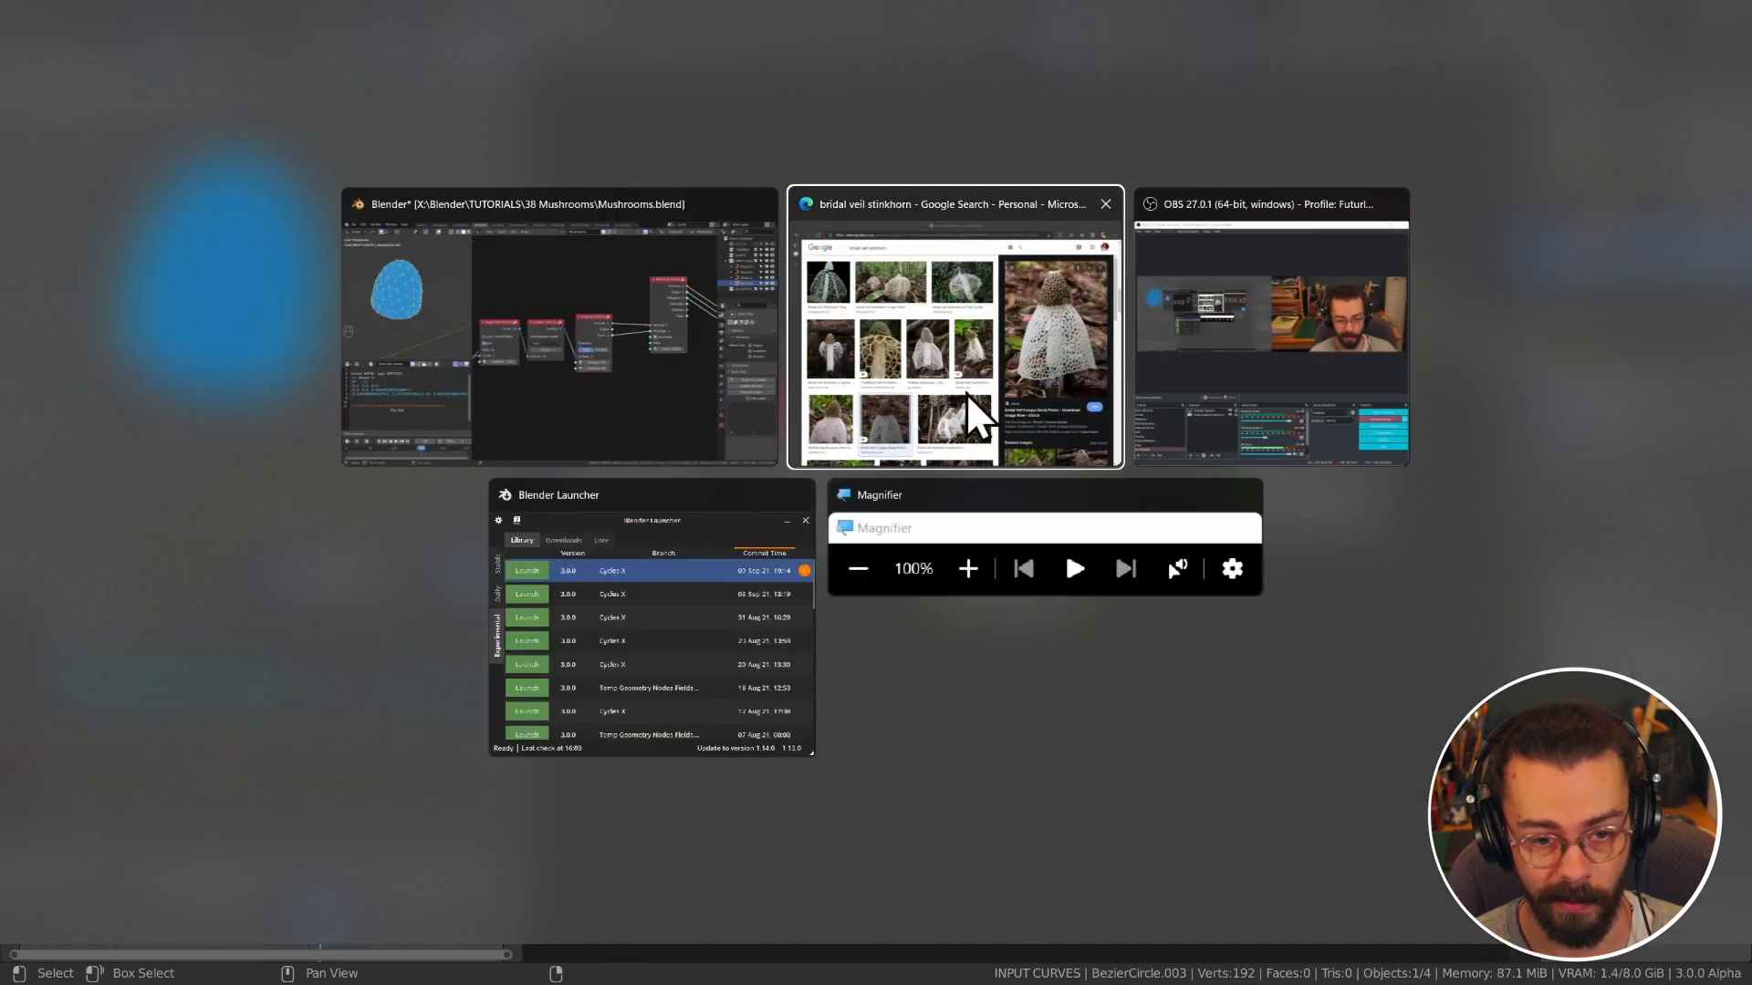
pyautogui.click(966, 392)
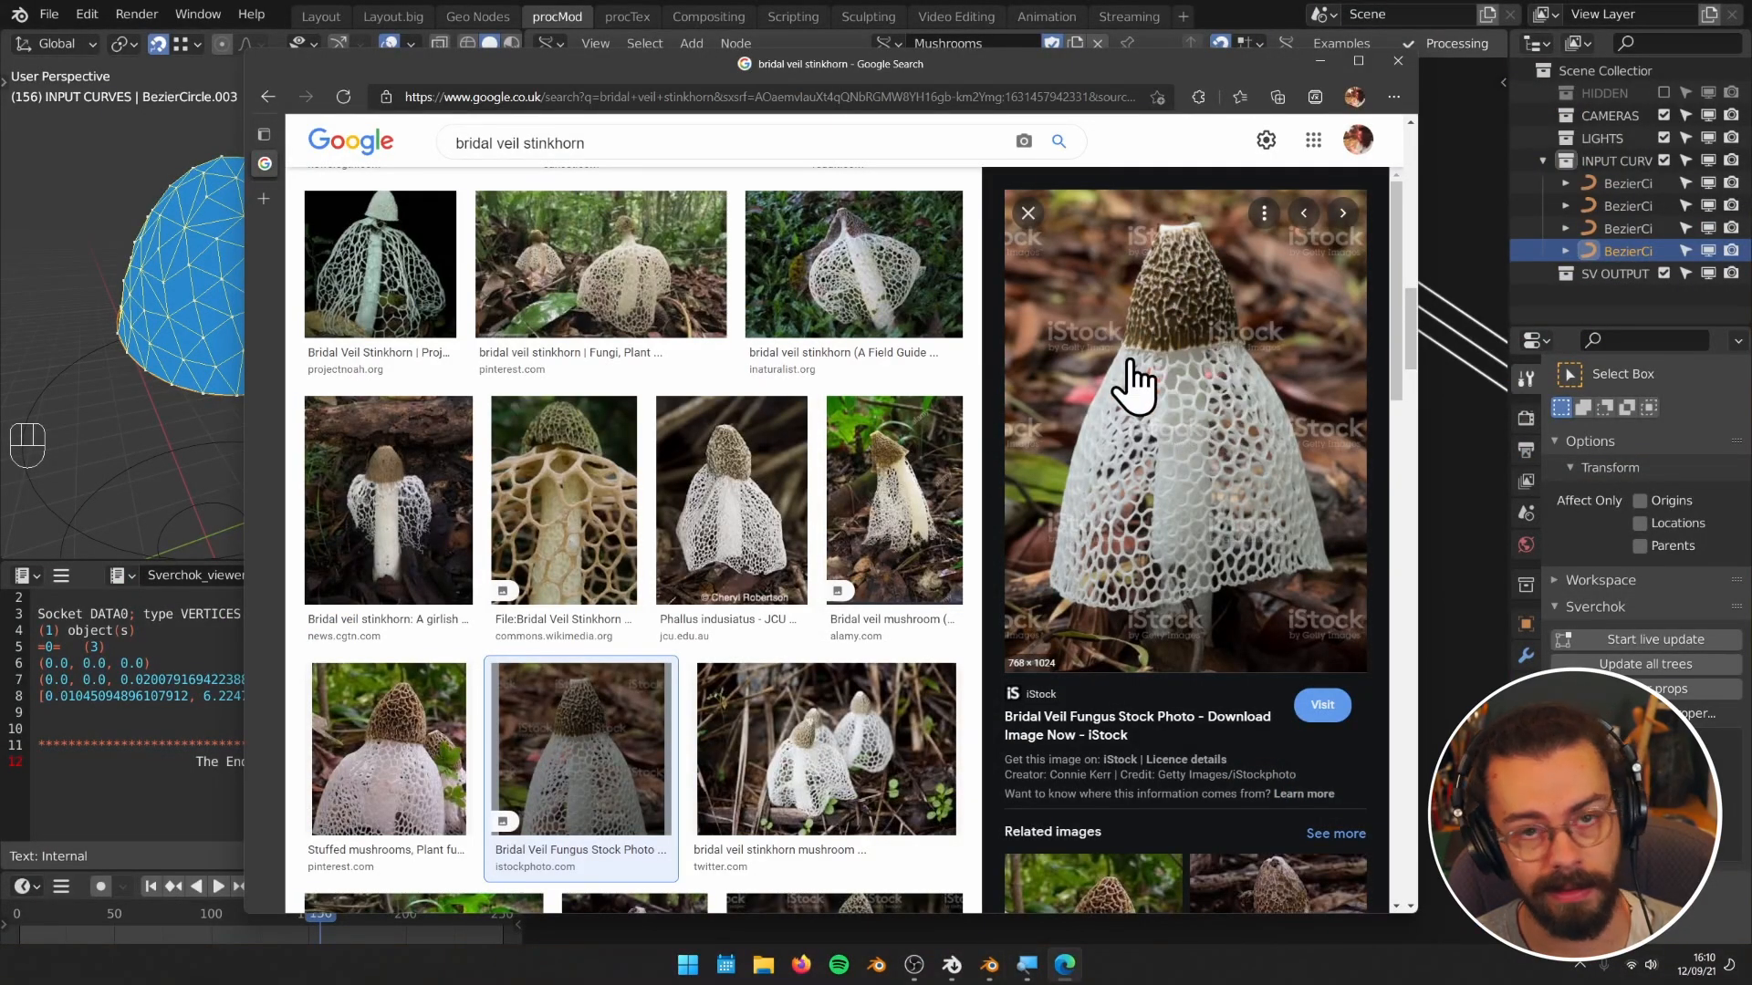
pyautogui.click(1450, 234)
pyautogui.moveTo(288, 271); pyautogui.dragTo(112, 343, button='middle')
# Step: Move the Temporal Viewer farther away and bring Merge by Distance closer to Evaluate Surface to free space between them
pyautogui.moveTo(1267, 381); pyautogui.dragTo(958, 426, button='middle')
pyautogui.moveTo(959, 426); pyautogui.dragTo(602, 450, button='middle')
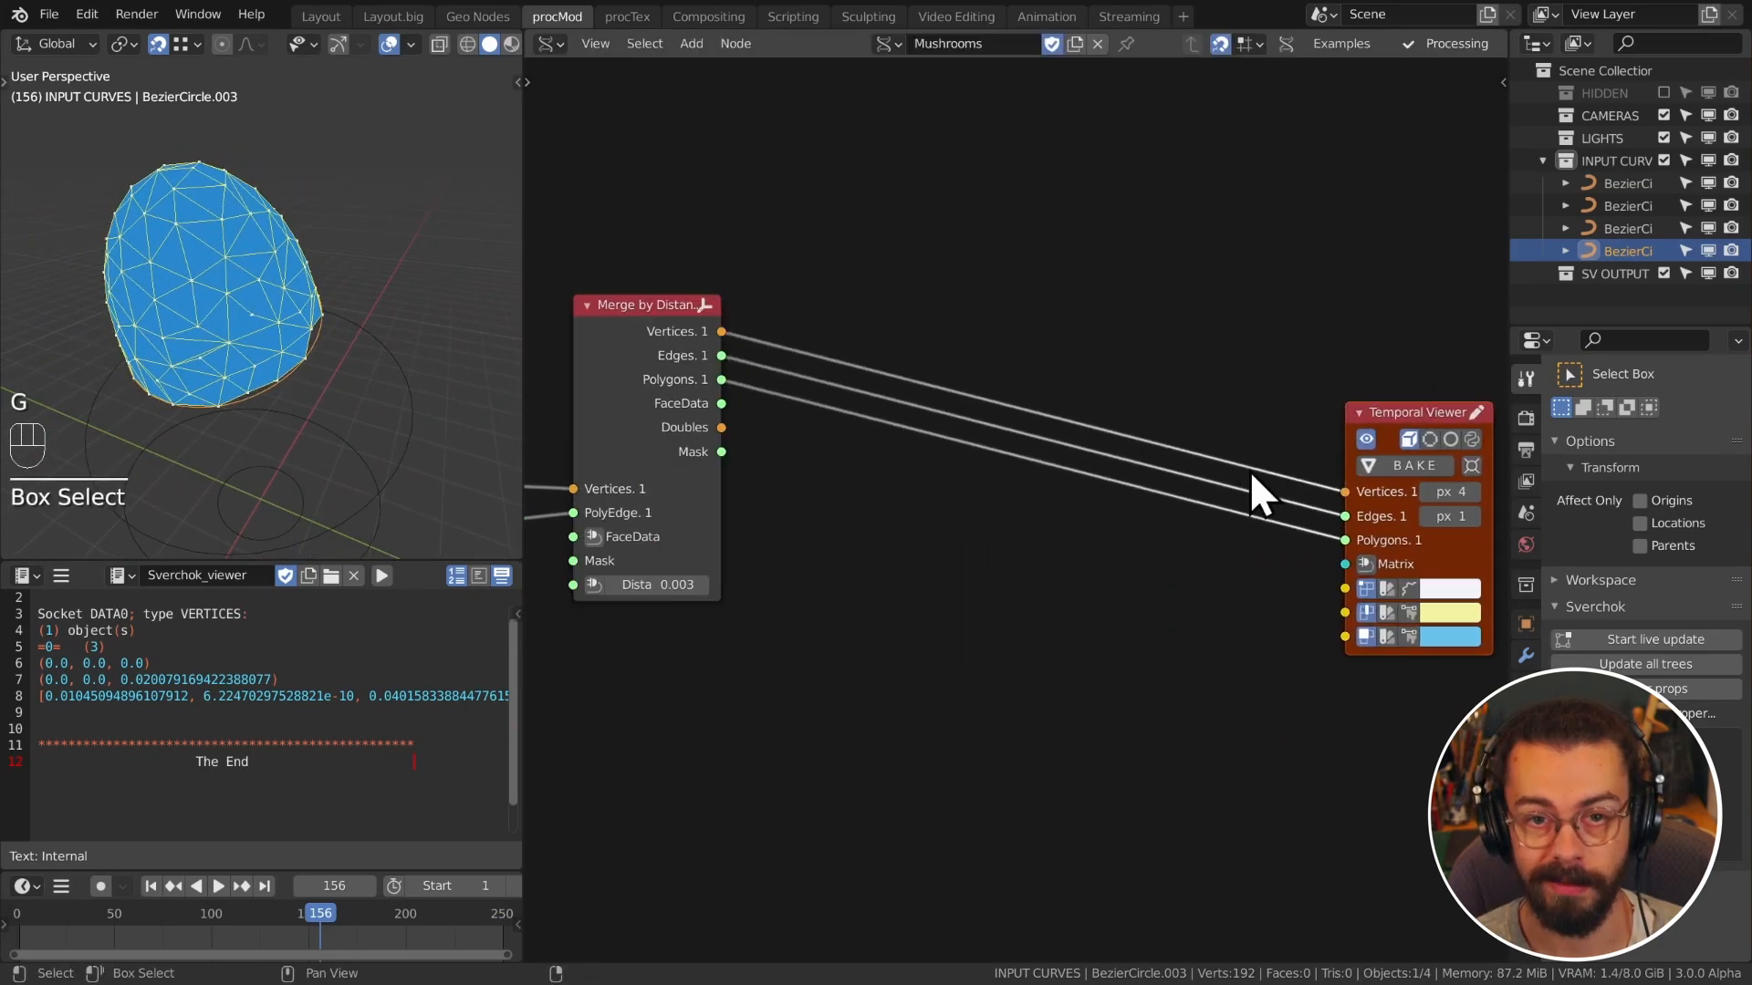
pyautogui.click(1250, 469)
pyautogui.moveTo(931, 476); pyautogui.dragTo(1081, 419, button='middle')
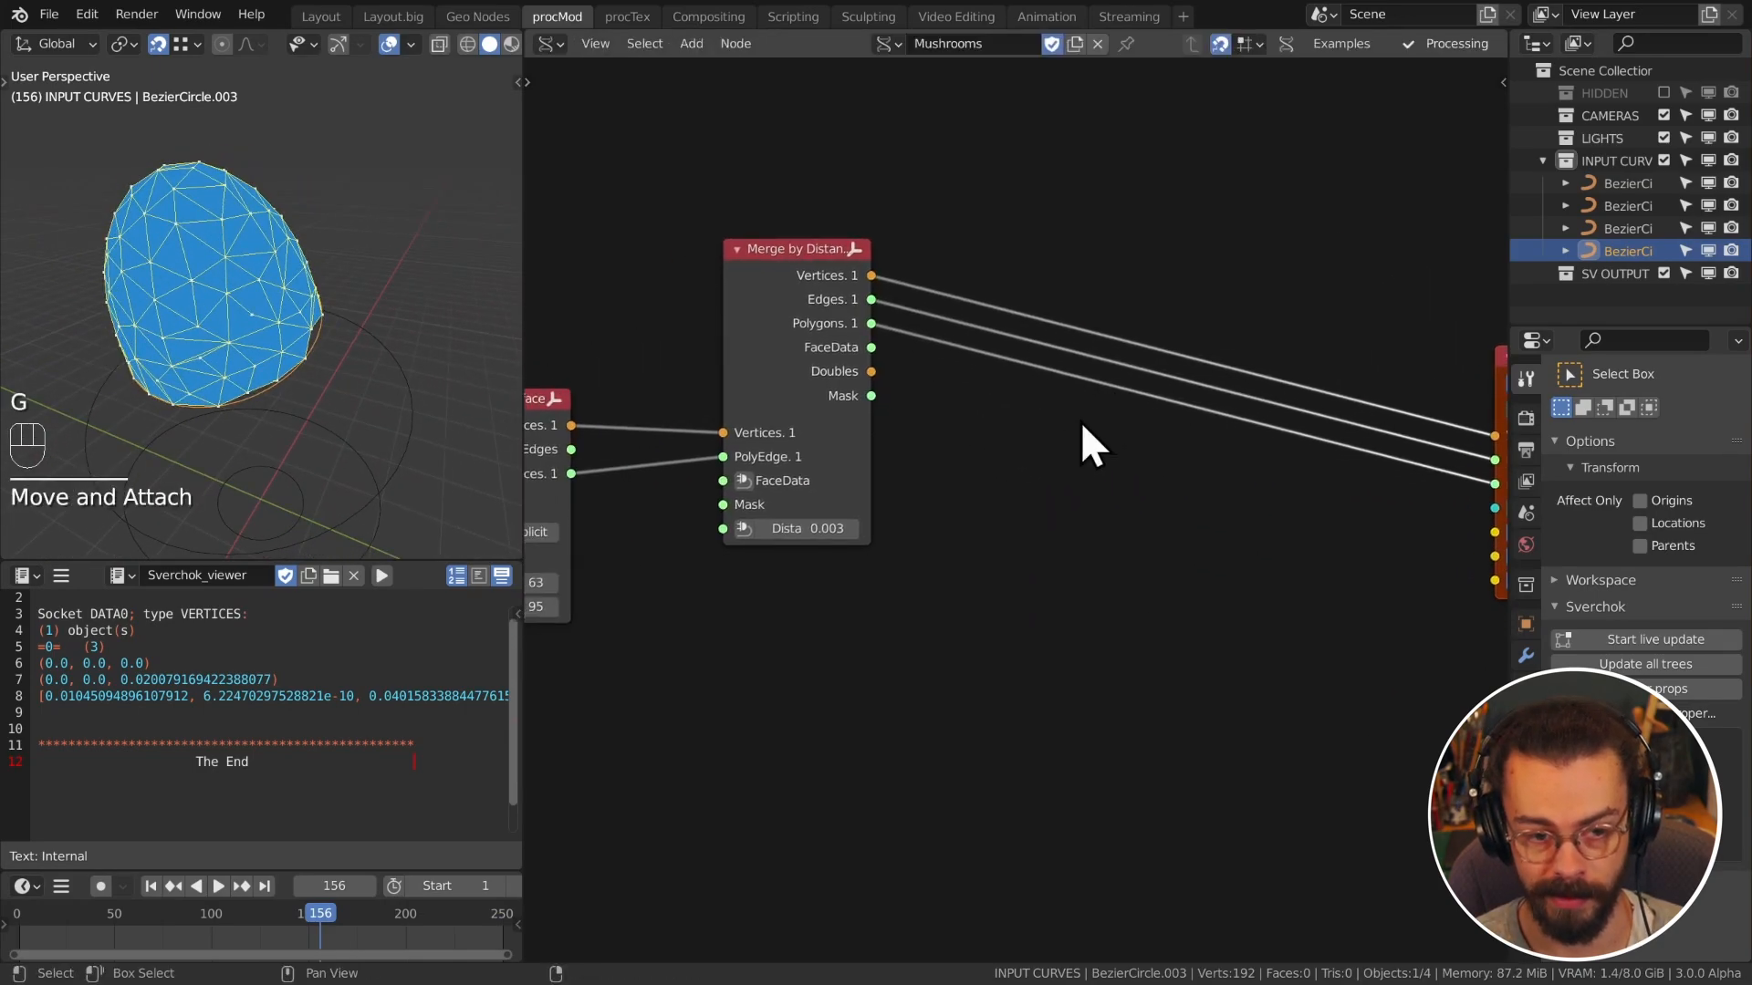
pyautogui.click(768, 313)
pyautogui.press('g')
pyautogui.click(704, 334)
# Step: Insert an Inset Special node between Merge by Distance and the Temporal Viewer, passing both vertices and polygons through it
pyautogui.hotkey('shift', 'a')
pyautogui.moveTo(1063, 421)
pyautogui.click(958, 215)
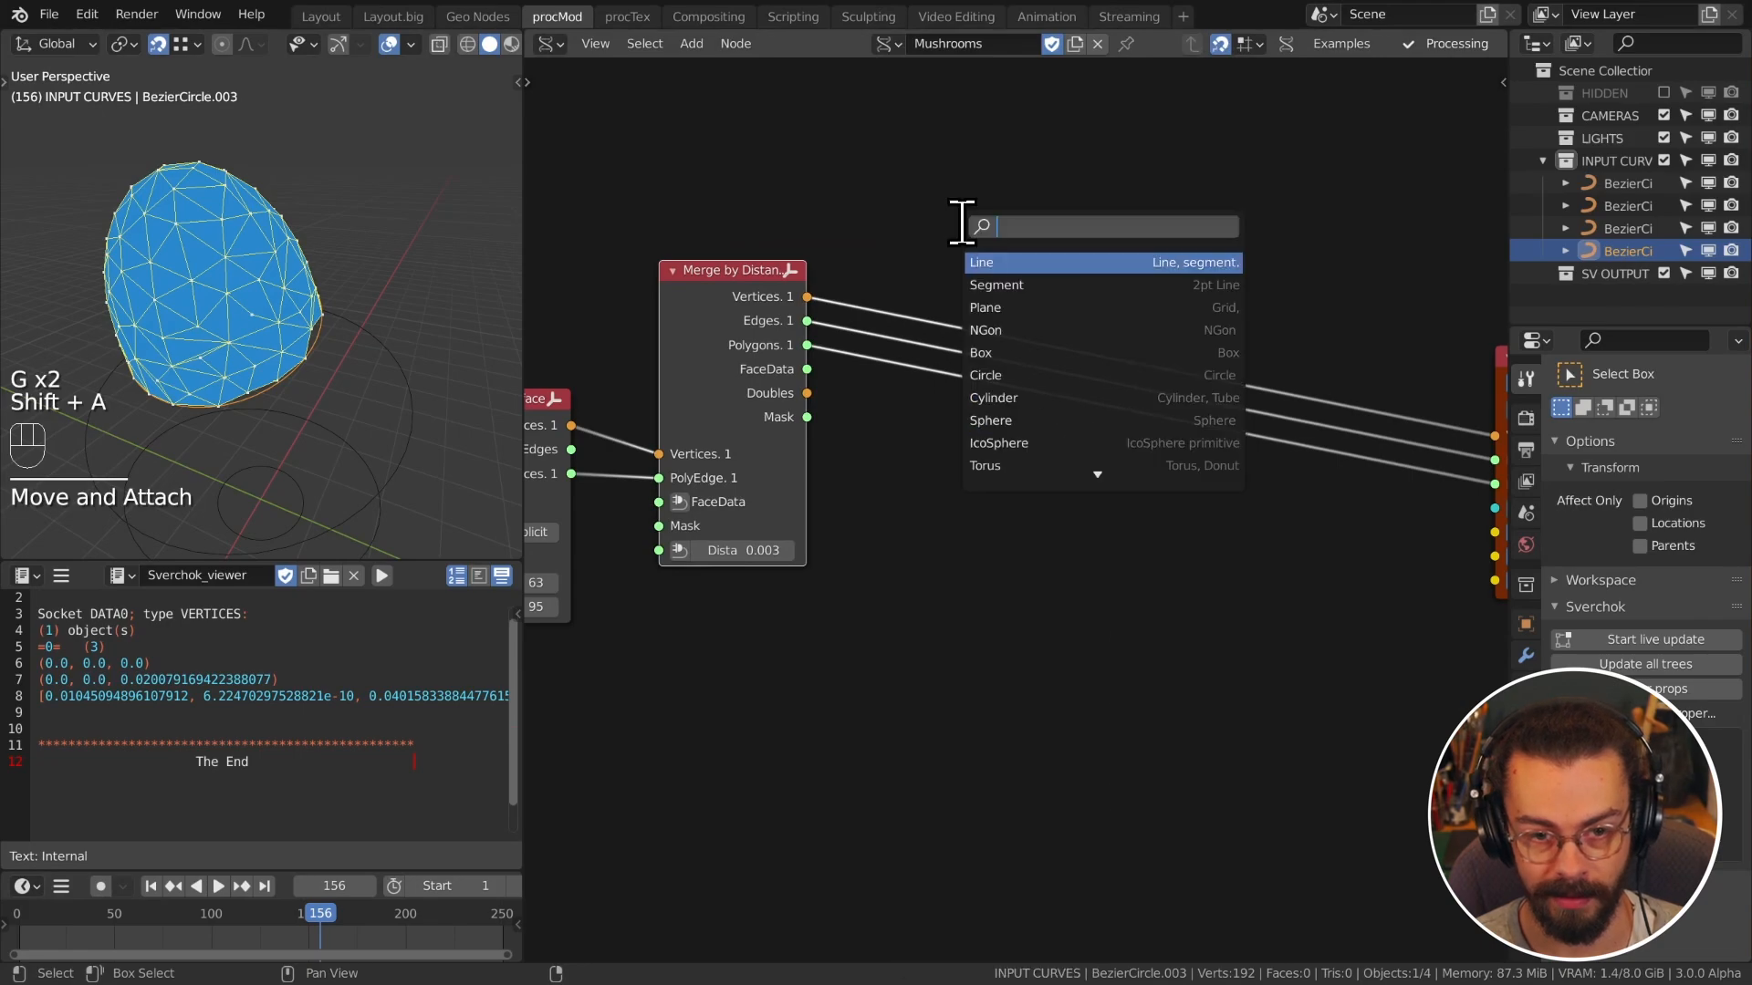
pyautogui.write('ins')
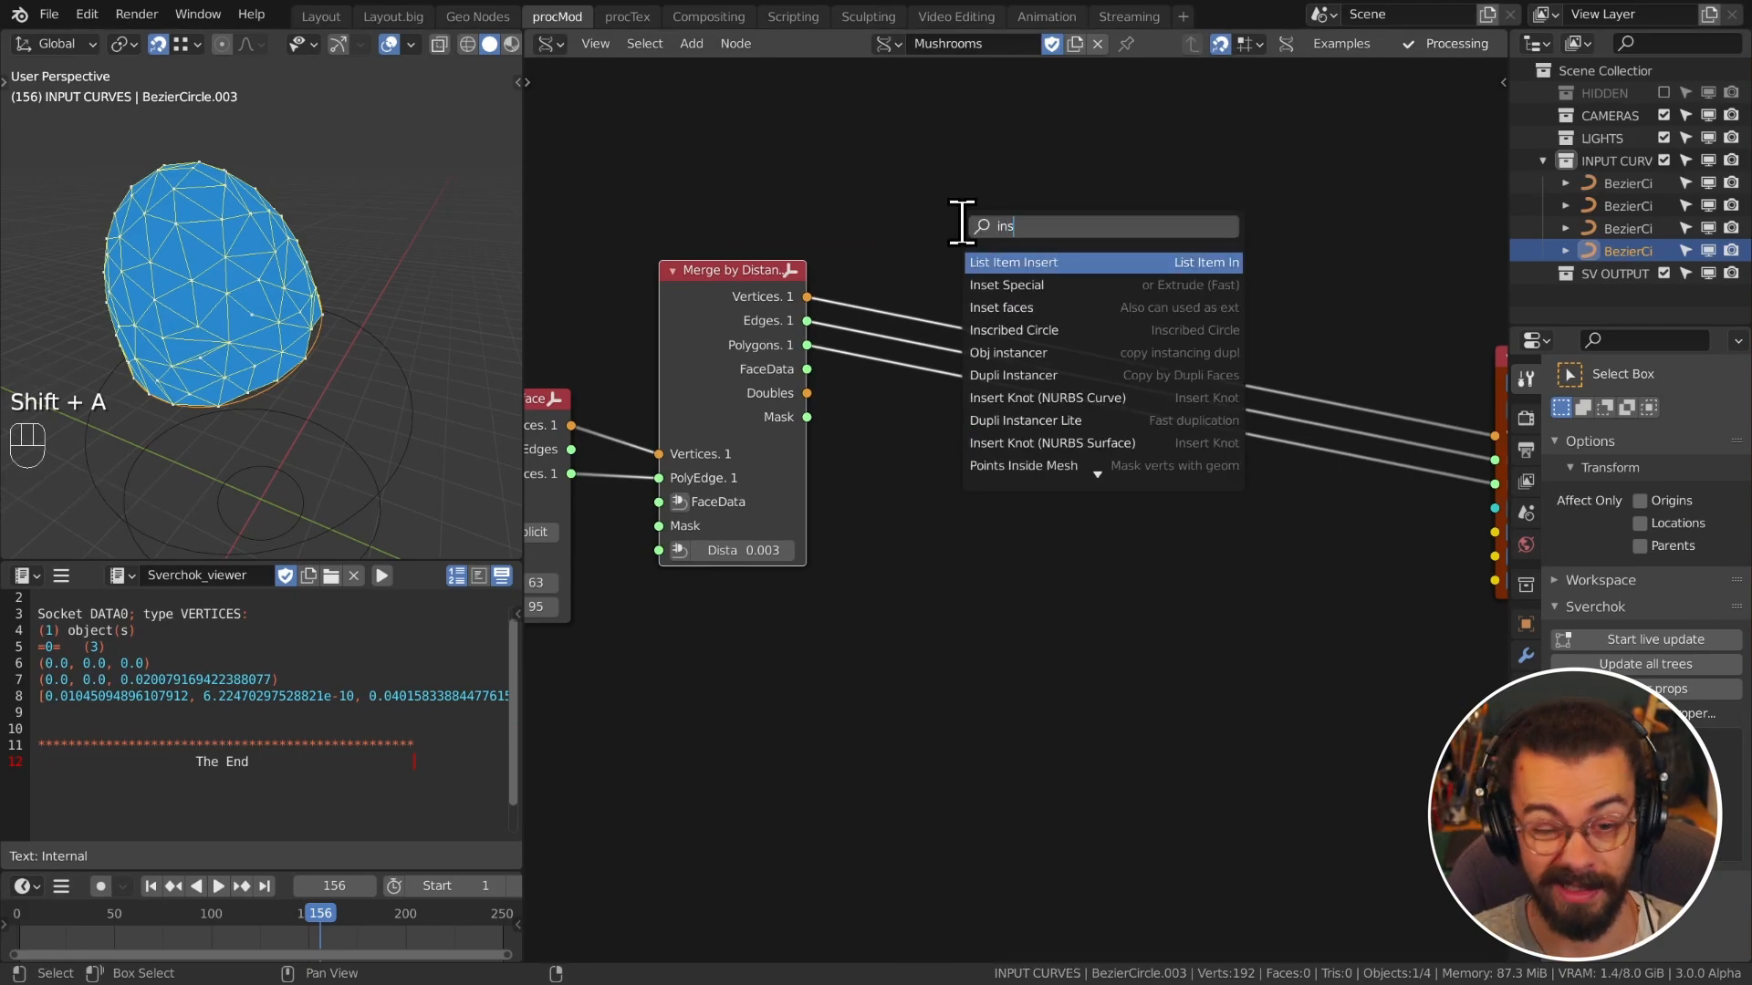
pyautogui.press('Down')
pyautogui.press('Return')
pyautogui.click(958, 223)
pyautogui.scroll(-2, 834, 233)
pyautogui.moveTo(834, 233); pyautogui.dragTo(1338, 488)
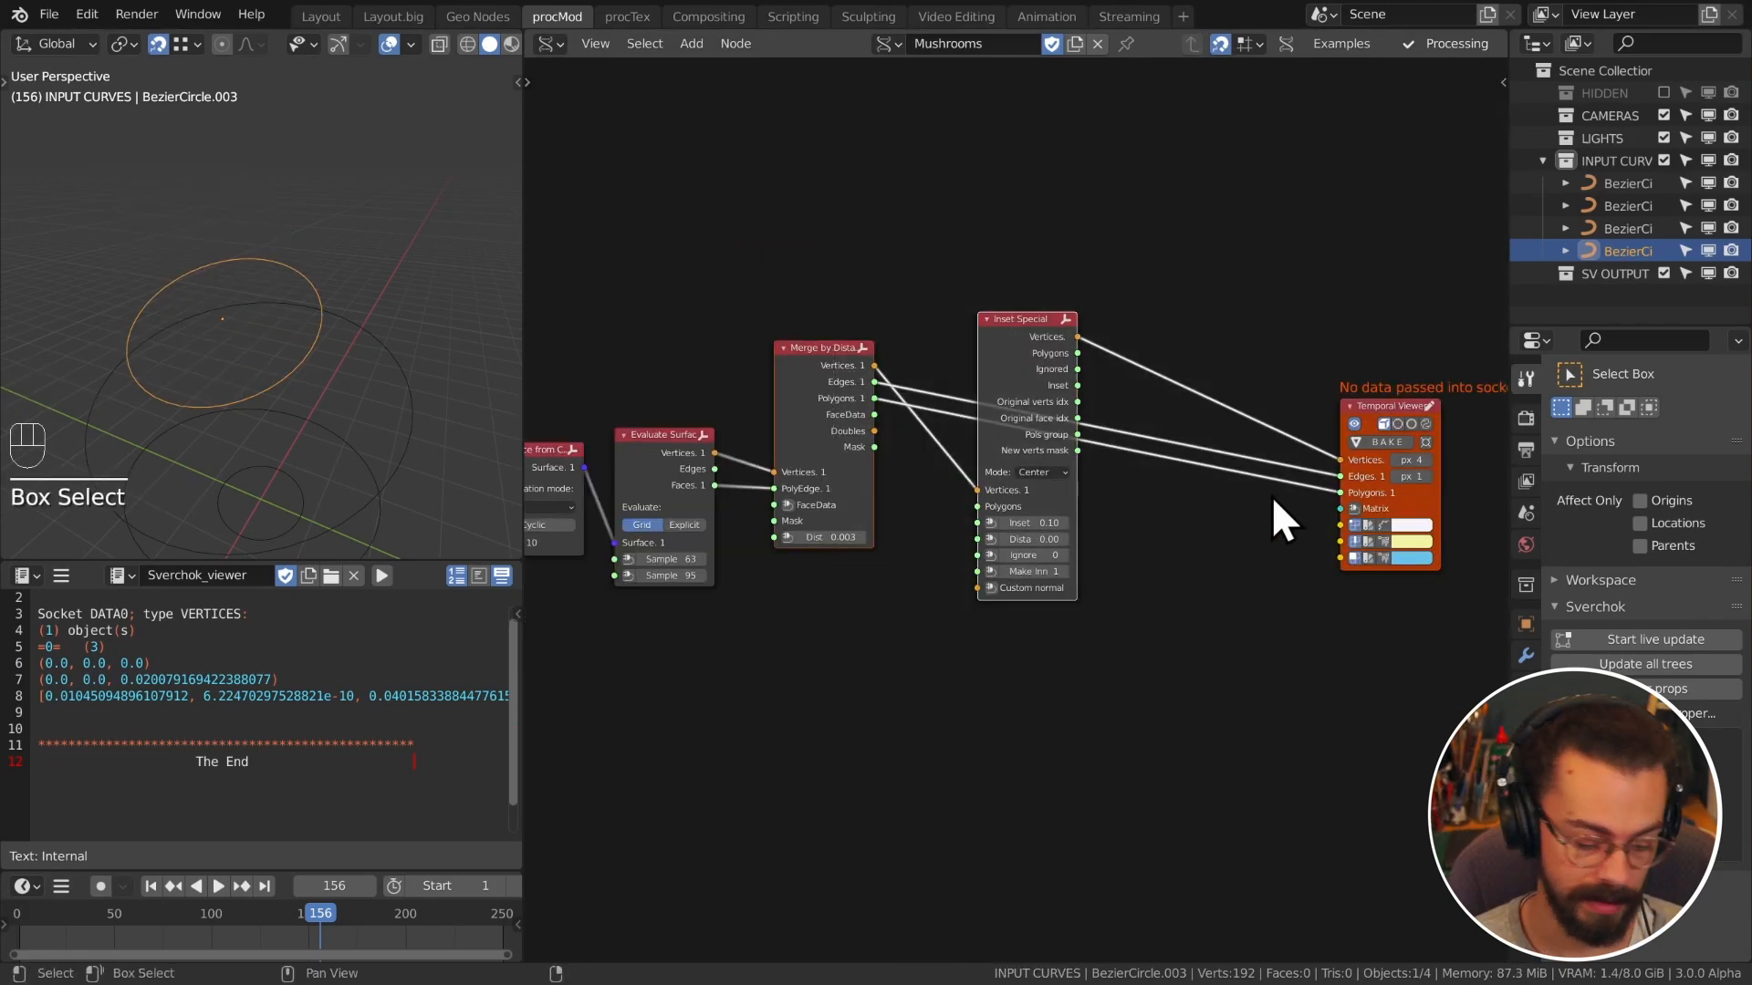
pyautogui.press('f')
pyautogui.scroll(2, 1094, 511)
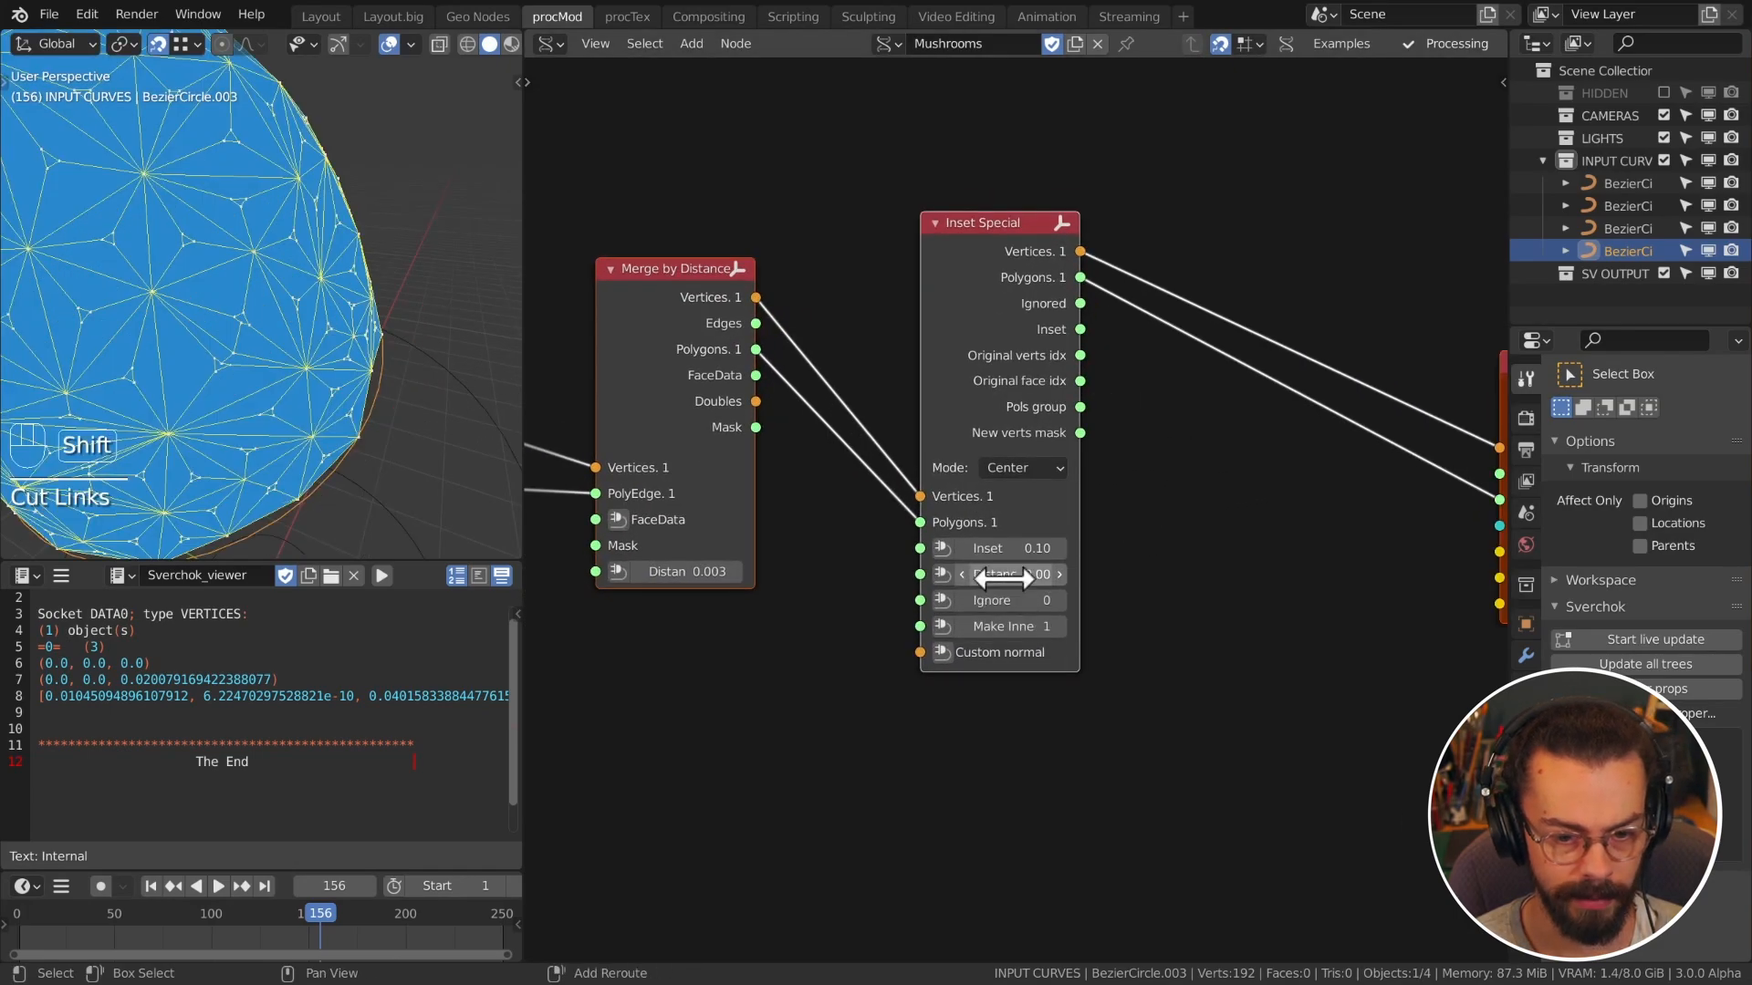
# Step: Set the Inset Special node's inset to 0.30 and its distance to 0.001
pyautogui.moveTo(1003, 548); pyautogui.dragTo(1035, 549)
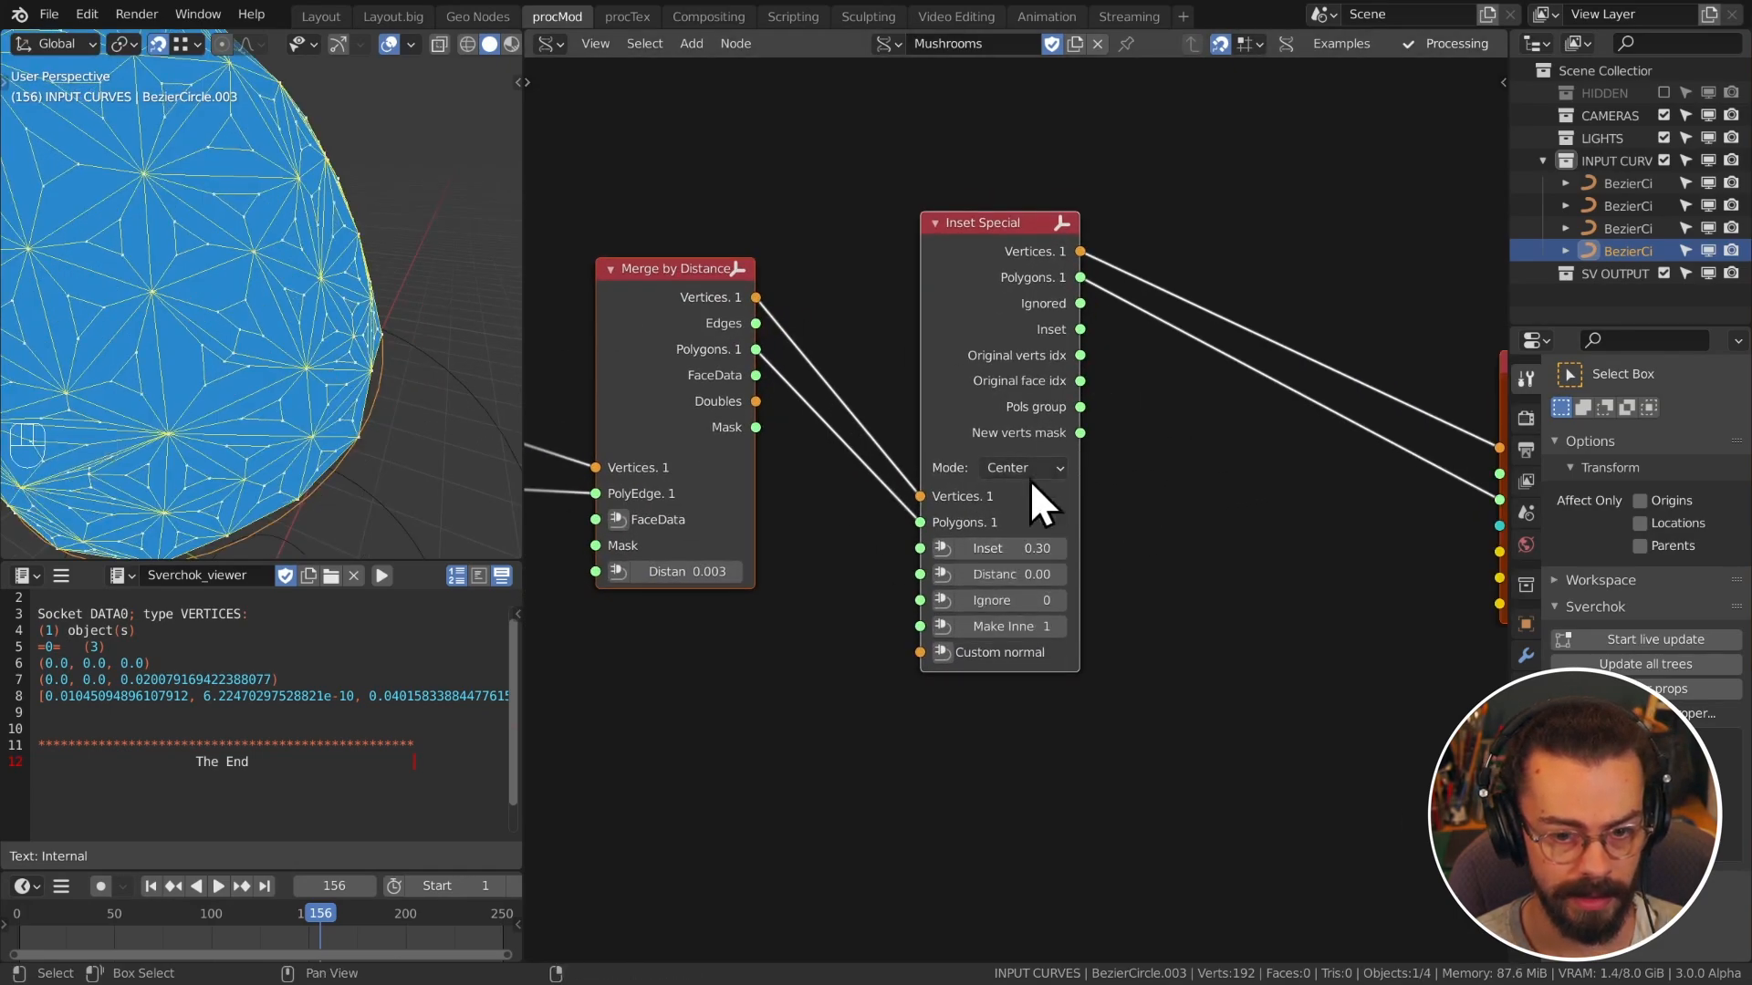
pyautogui.moveTo(1029, 479); pyautogui.dragTo(1087, 559, button='middle')
pyautogui.keyDown('shift'); pyautogui.moveTo(1087, 559); pyautogui.dragTo(1050, 560); pyautogui.keyUp('shift')
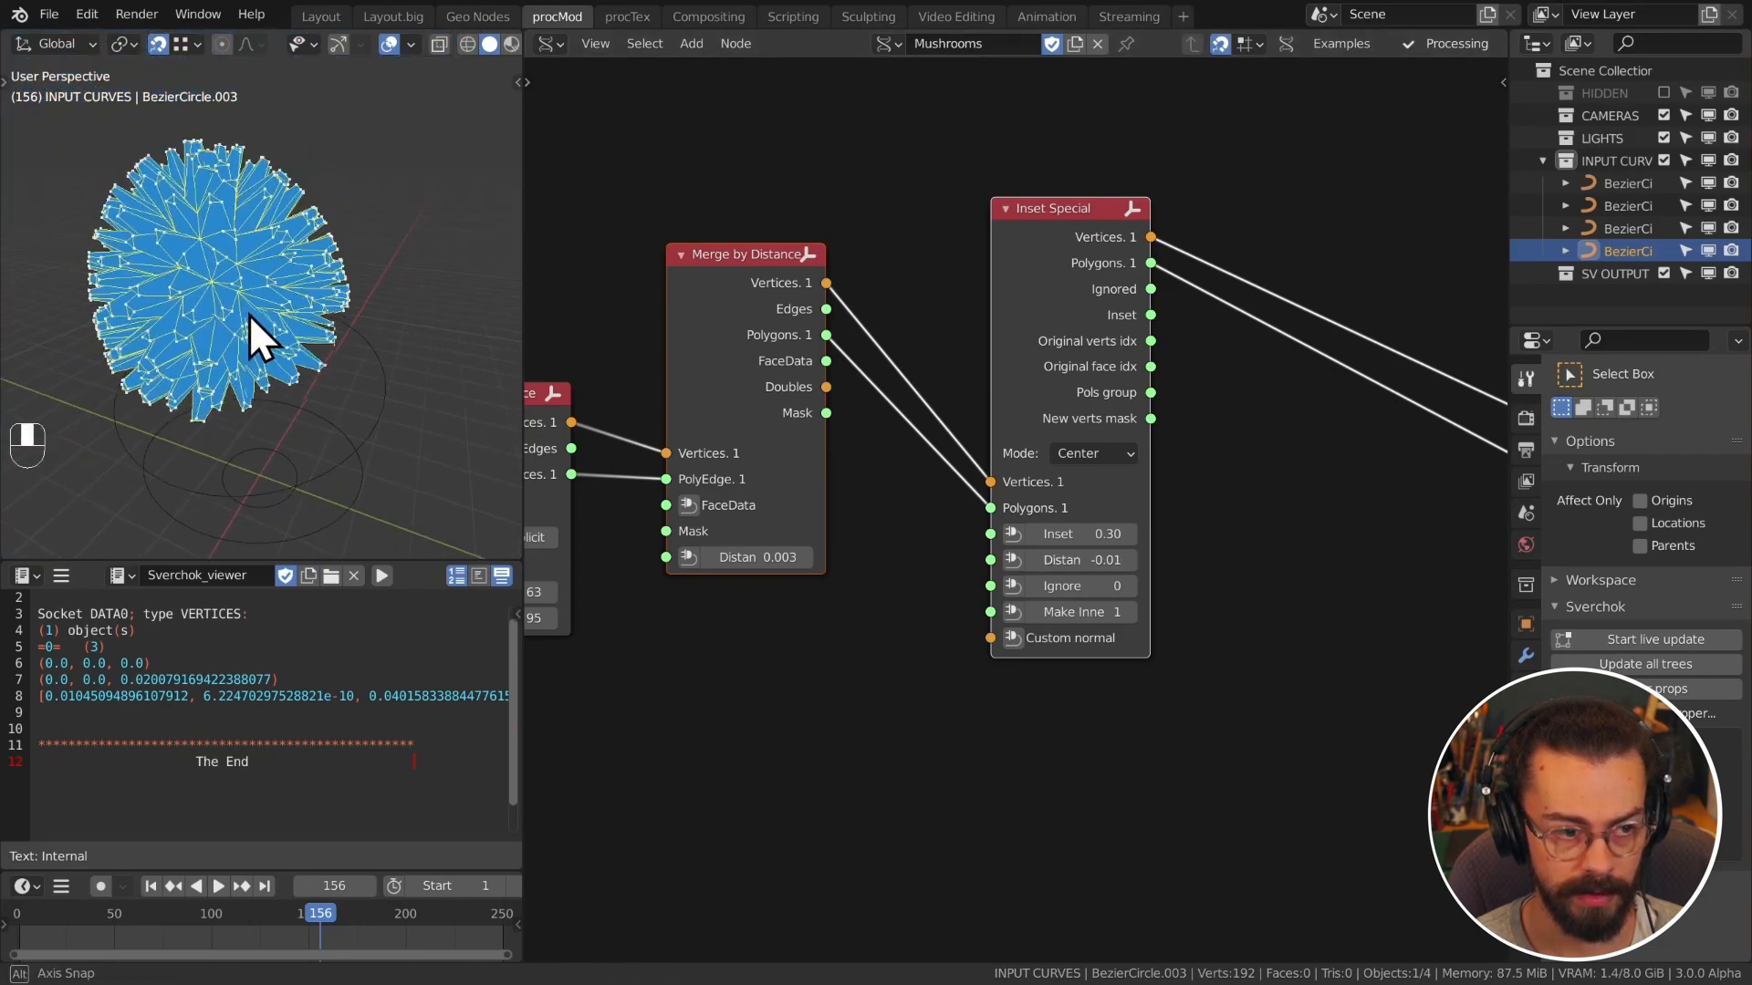
pyautogui.click(1076, 559)
pyautogui.write('.00')
pyautogui.press('Return')
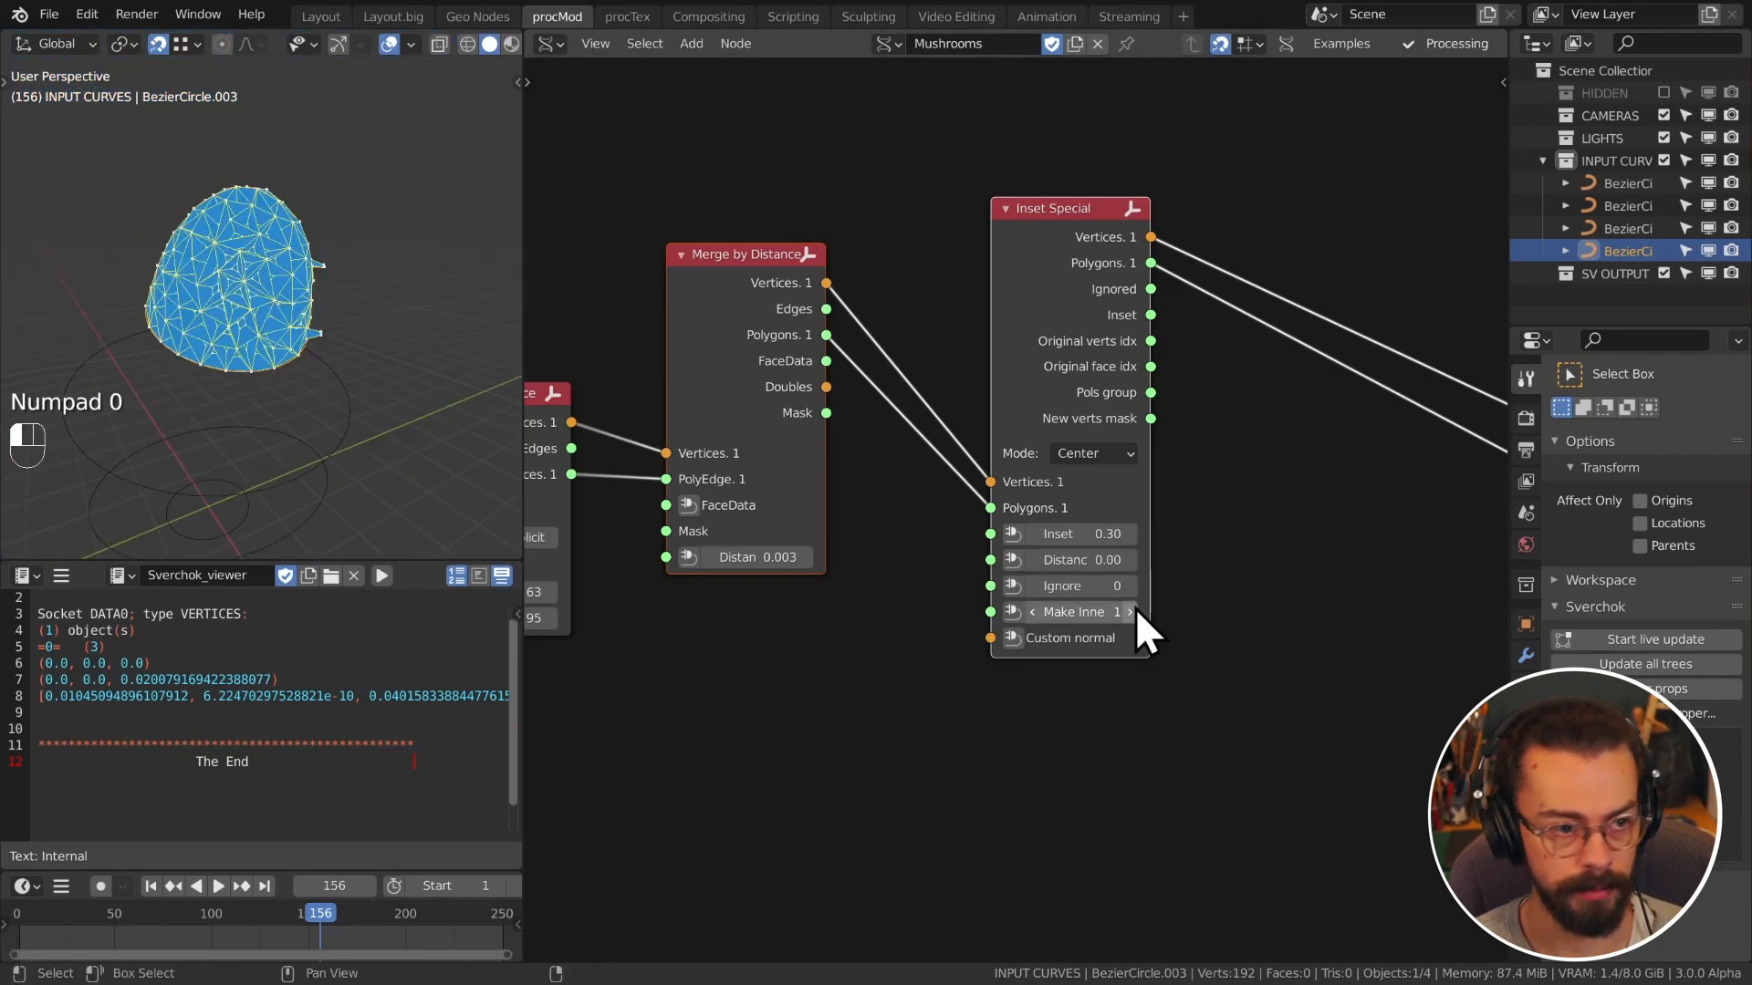
pyautogui.click(1083, 560)
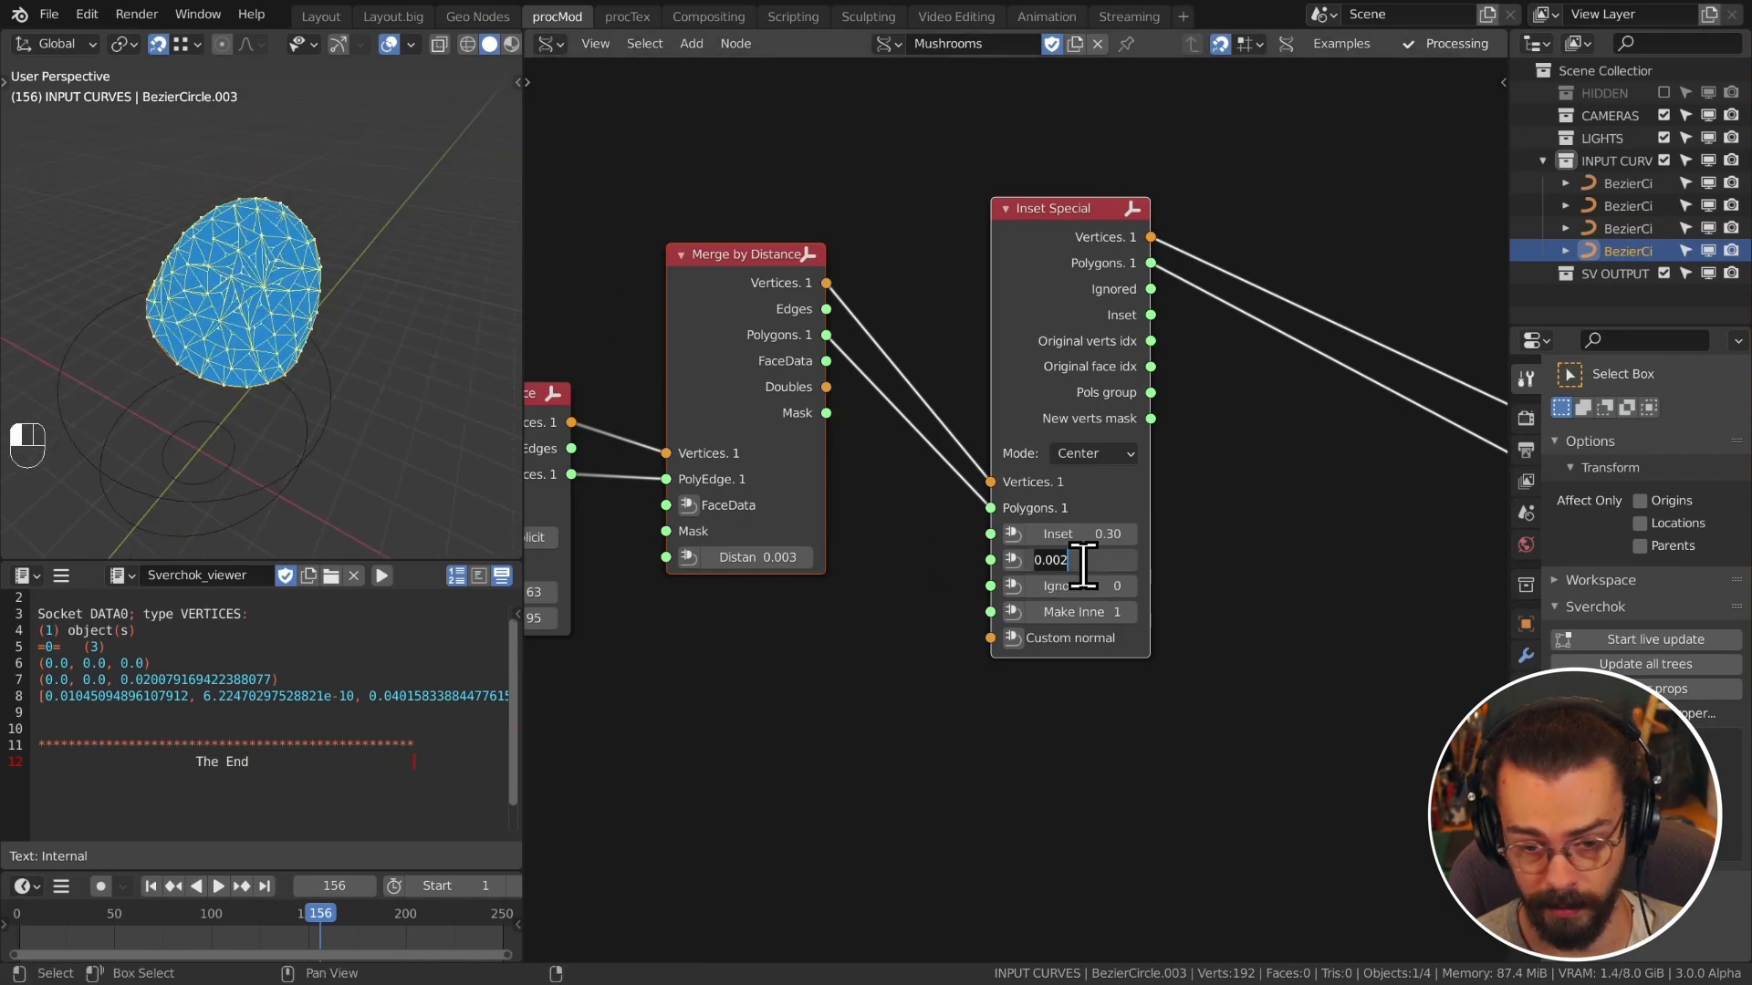
pyautogui.press('Return')
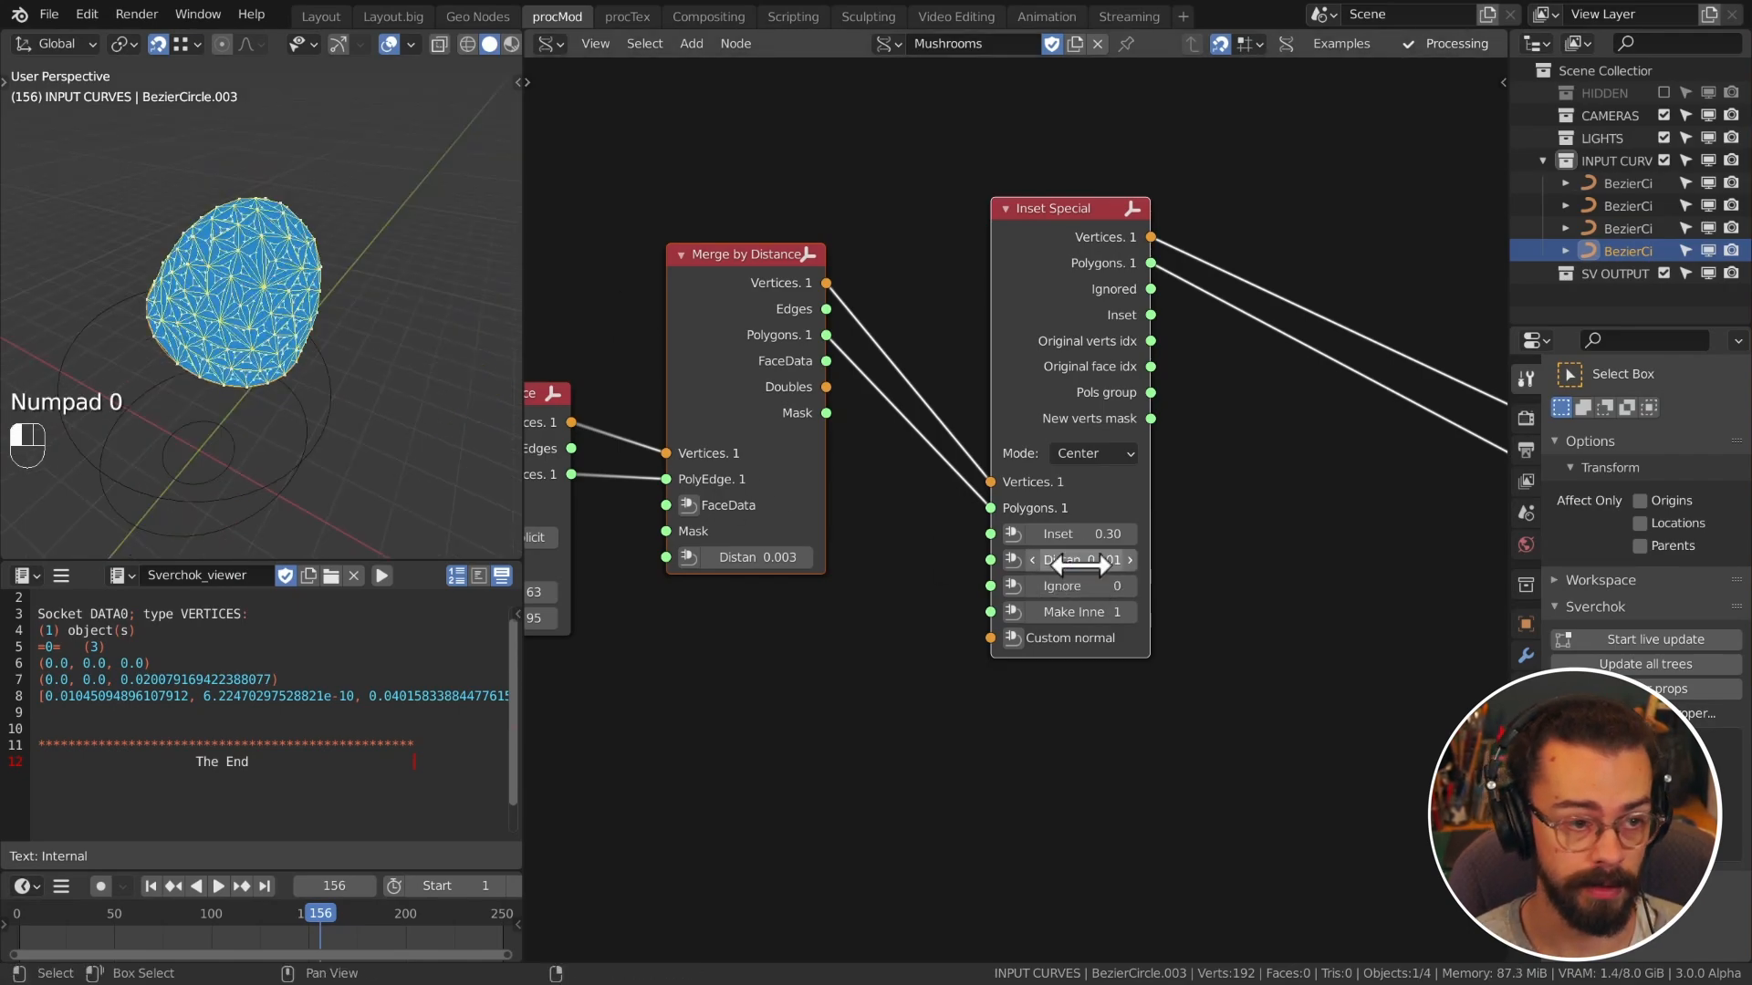
# Step: Move the Inset Special node closer to Merge by Distance and check the inset cap in the viewport
pyautogui.press('g')
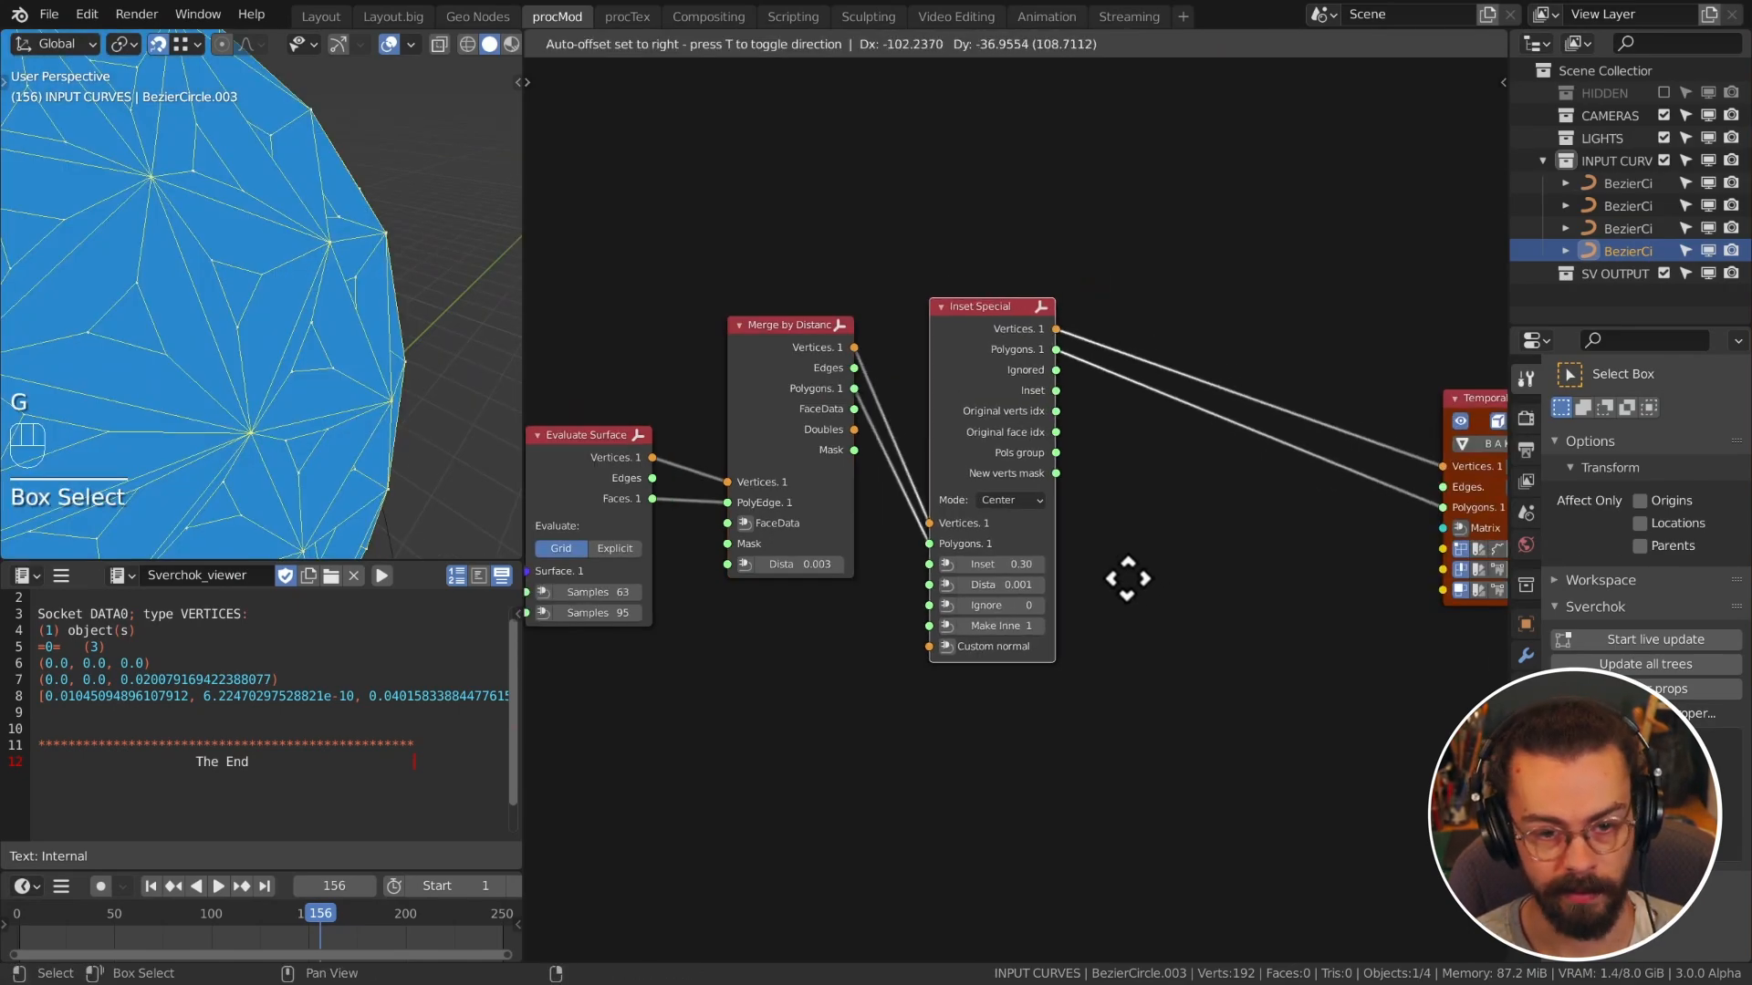
pyautogui.click(1126, 578)
pyautogui.scroll(-2, 815, 600)
pyautogui.scroll(-5, 258, 340)
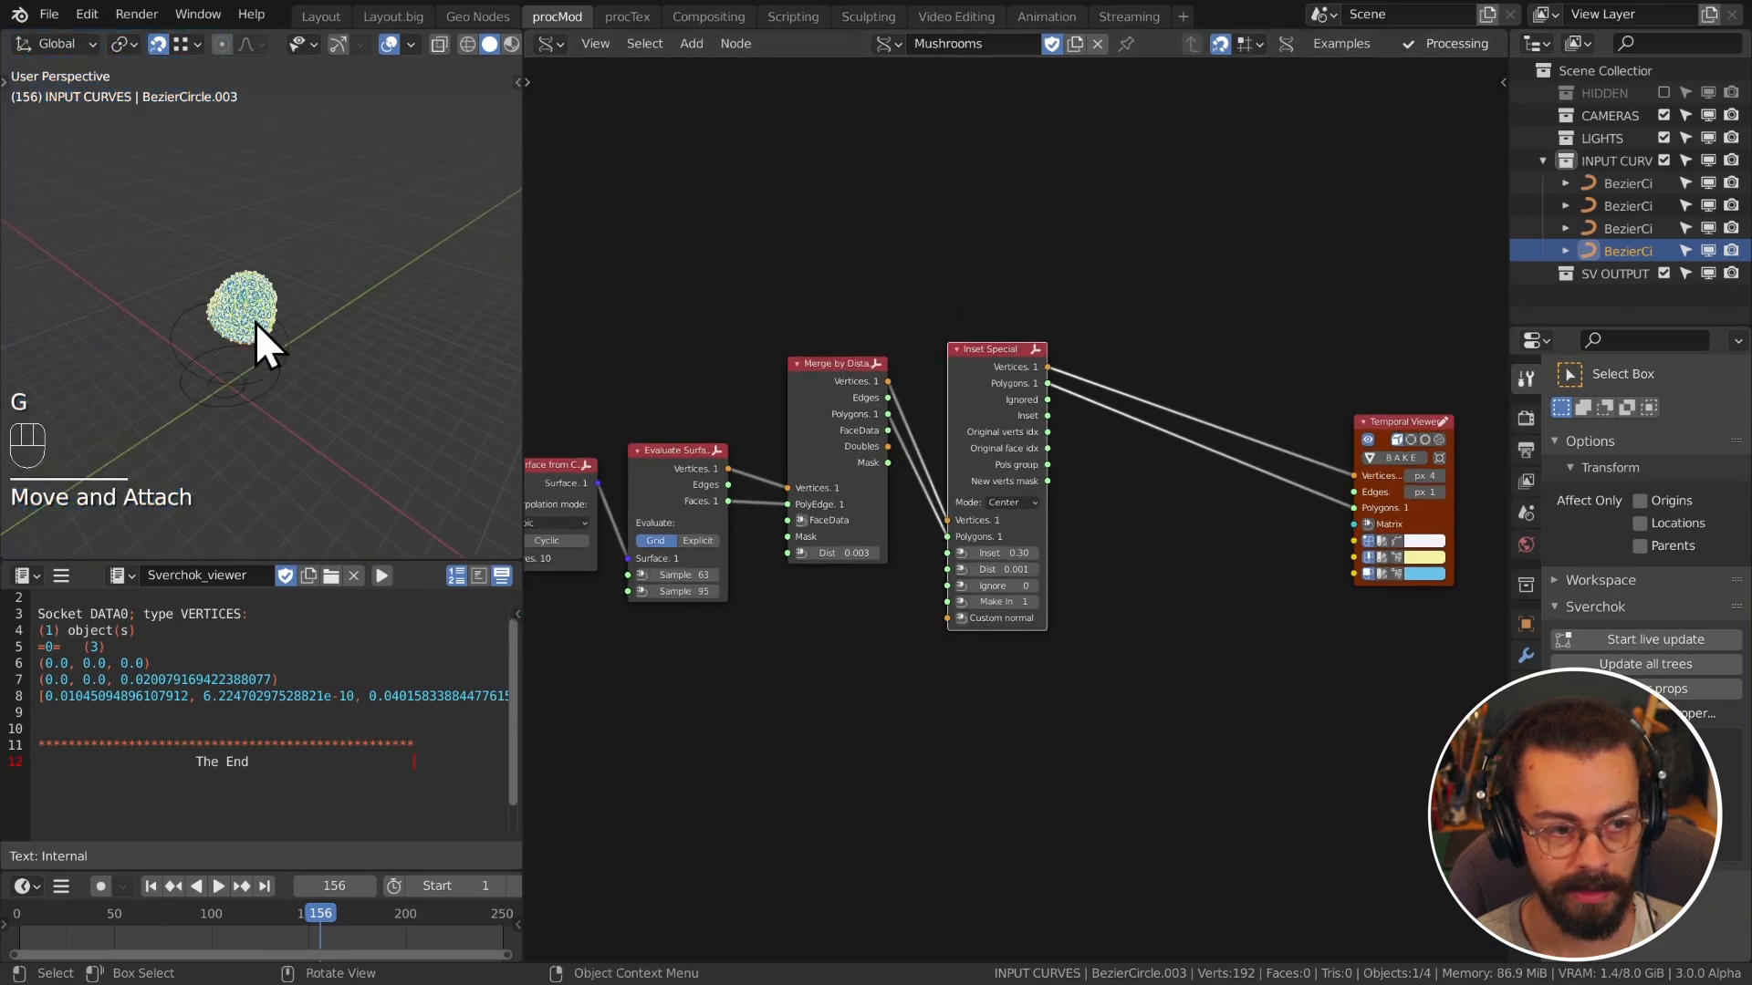
pyautogui.scroll(3, 334, 322)
pyautogui.moveTo(326, 334); pyautogui.dragTo(249, 375, button='middle')
pyautogui.scroll(-1, 1146, 574)
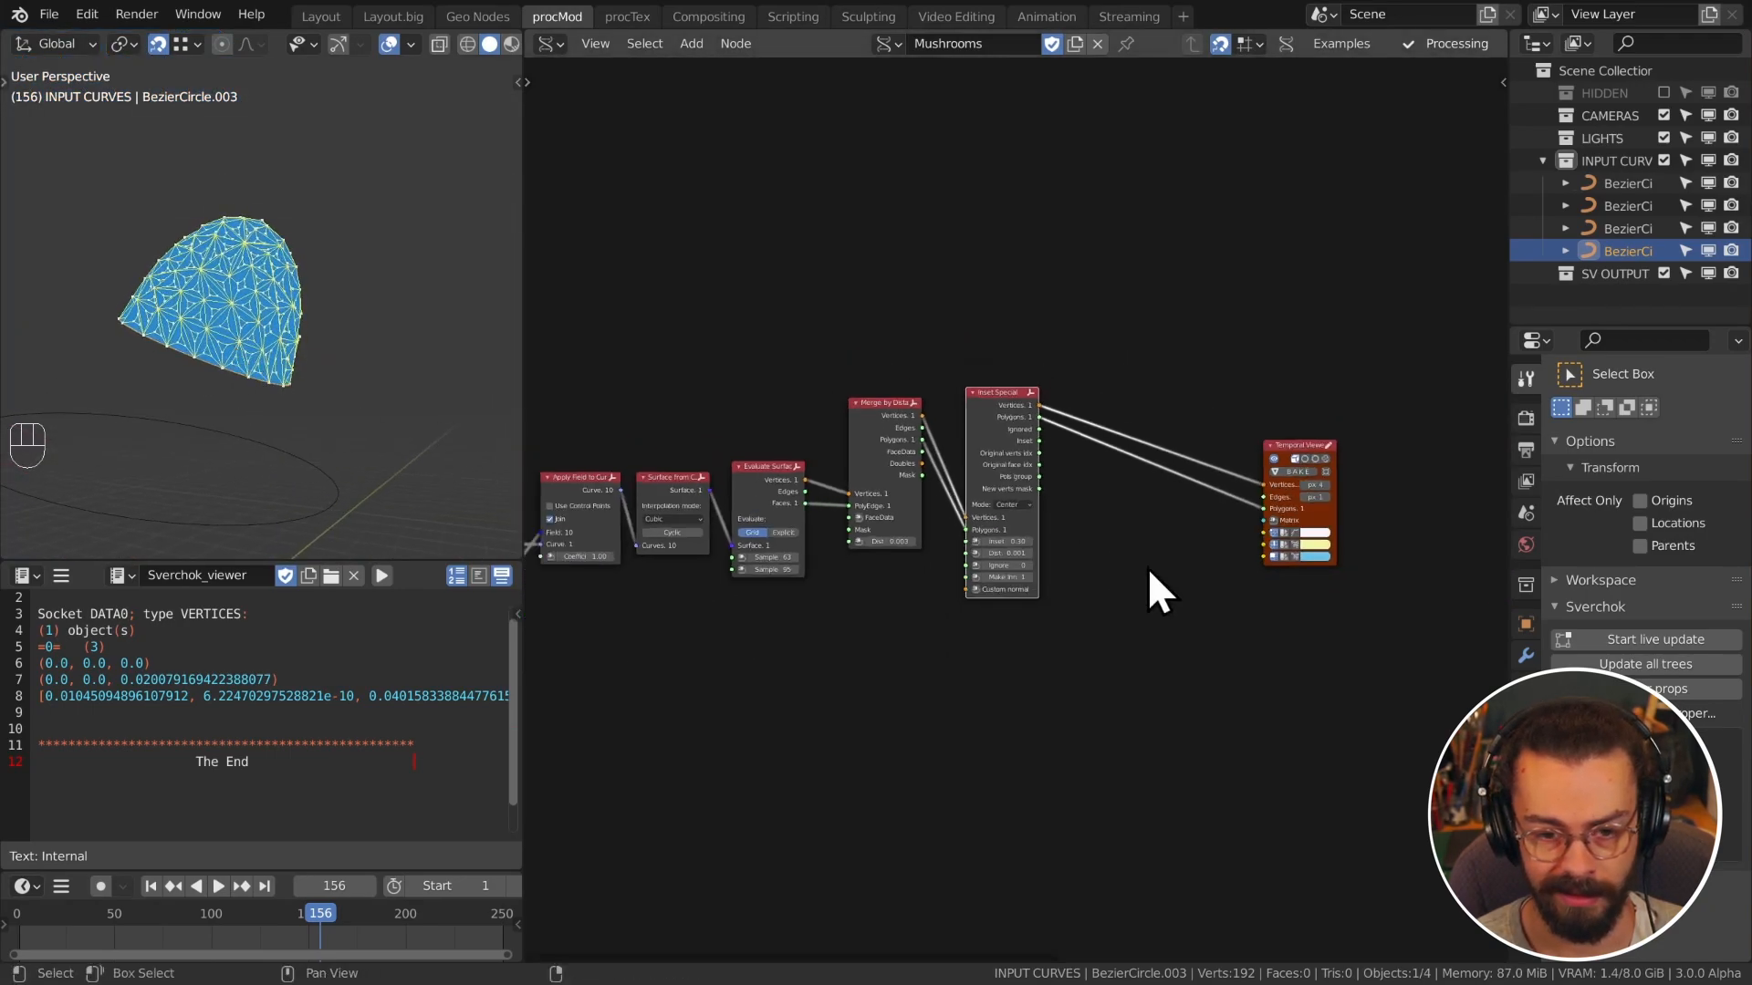
# Step: Add a Mesh viewer node beyond Inset Special and delete the Temporal Viewer
pyautogui.hotkey('shift', 'a')
pyautogui.moveTo(993, 642)
pyautogui.press('Down')
pyautogui.press('Down')
pyautogui.press('Down')
pyautogui.press('Down')
pyautogui.press('Down')
pyautogui.press('Down')
pyautogui.press('Down')
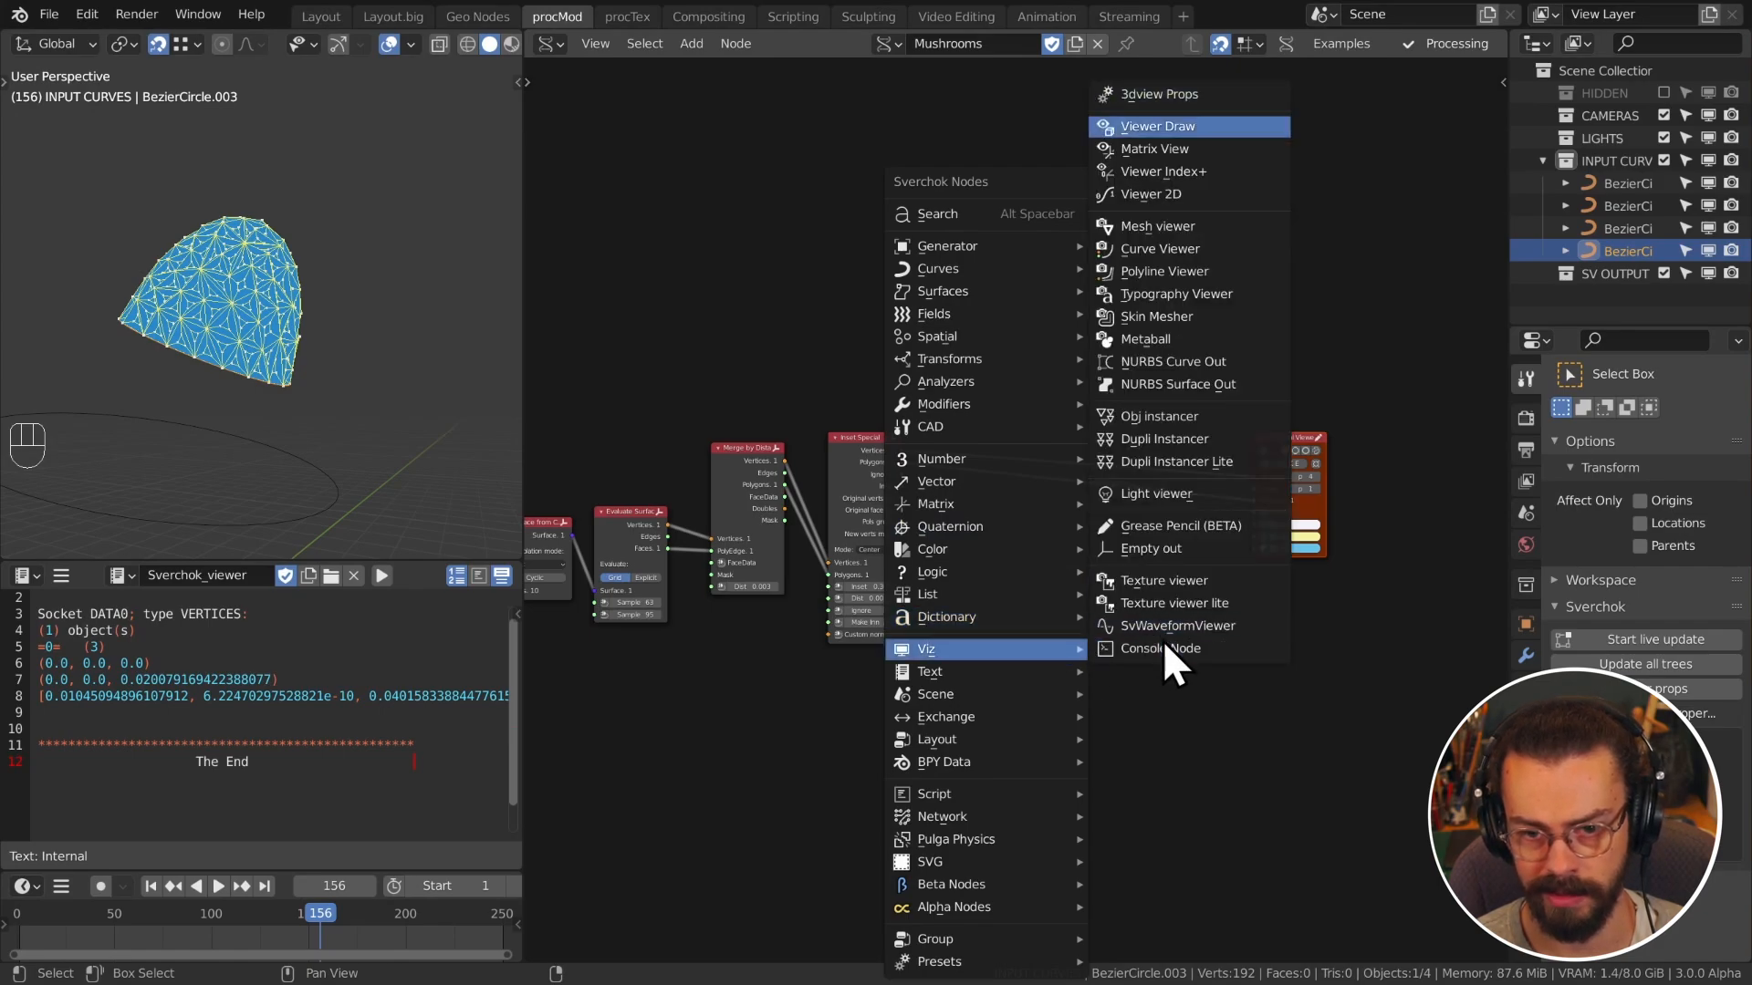
pyautogui.press('Return')
pyautogui.press('x')
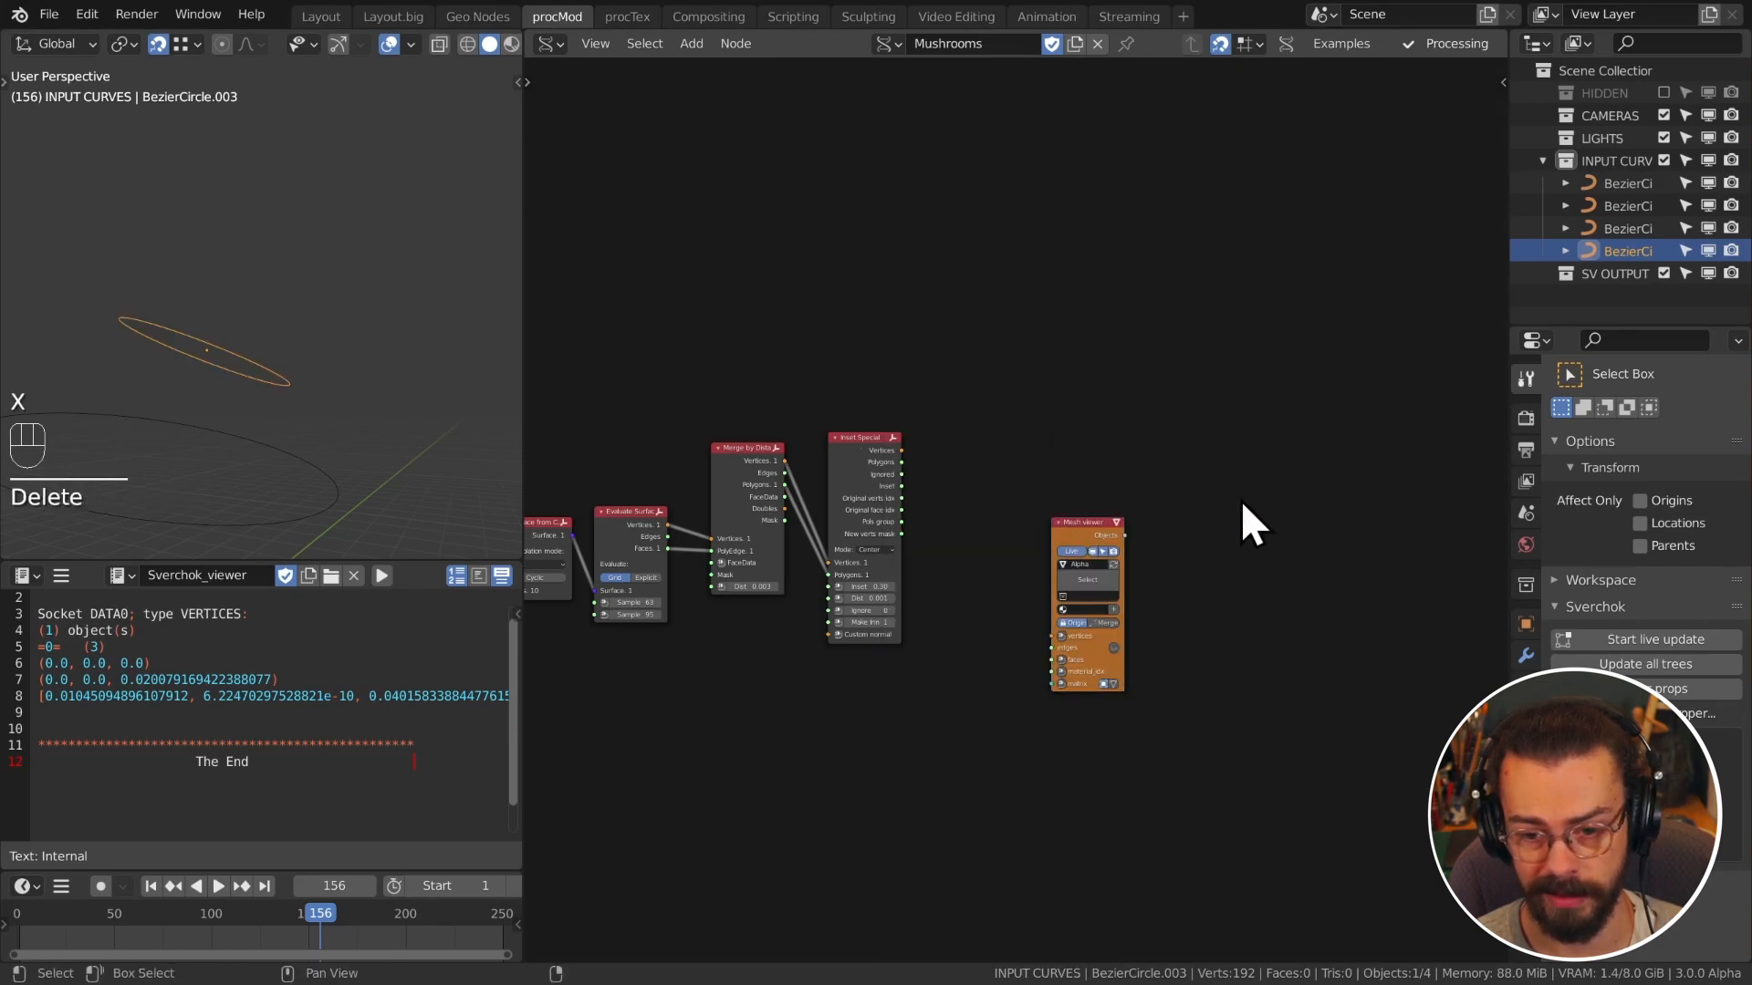
# Step: Connect Inset Special's vertices and polygons to the Mesh viewer and move the two nodes closer together
pyautogui.moveTo(774, 305); pyautogui.dragTo(1152, 626)
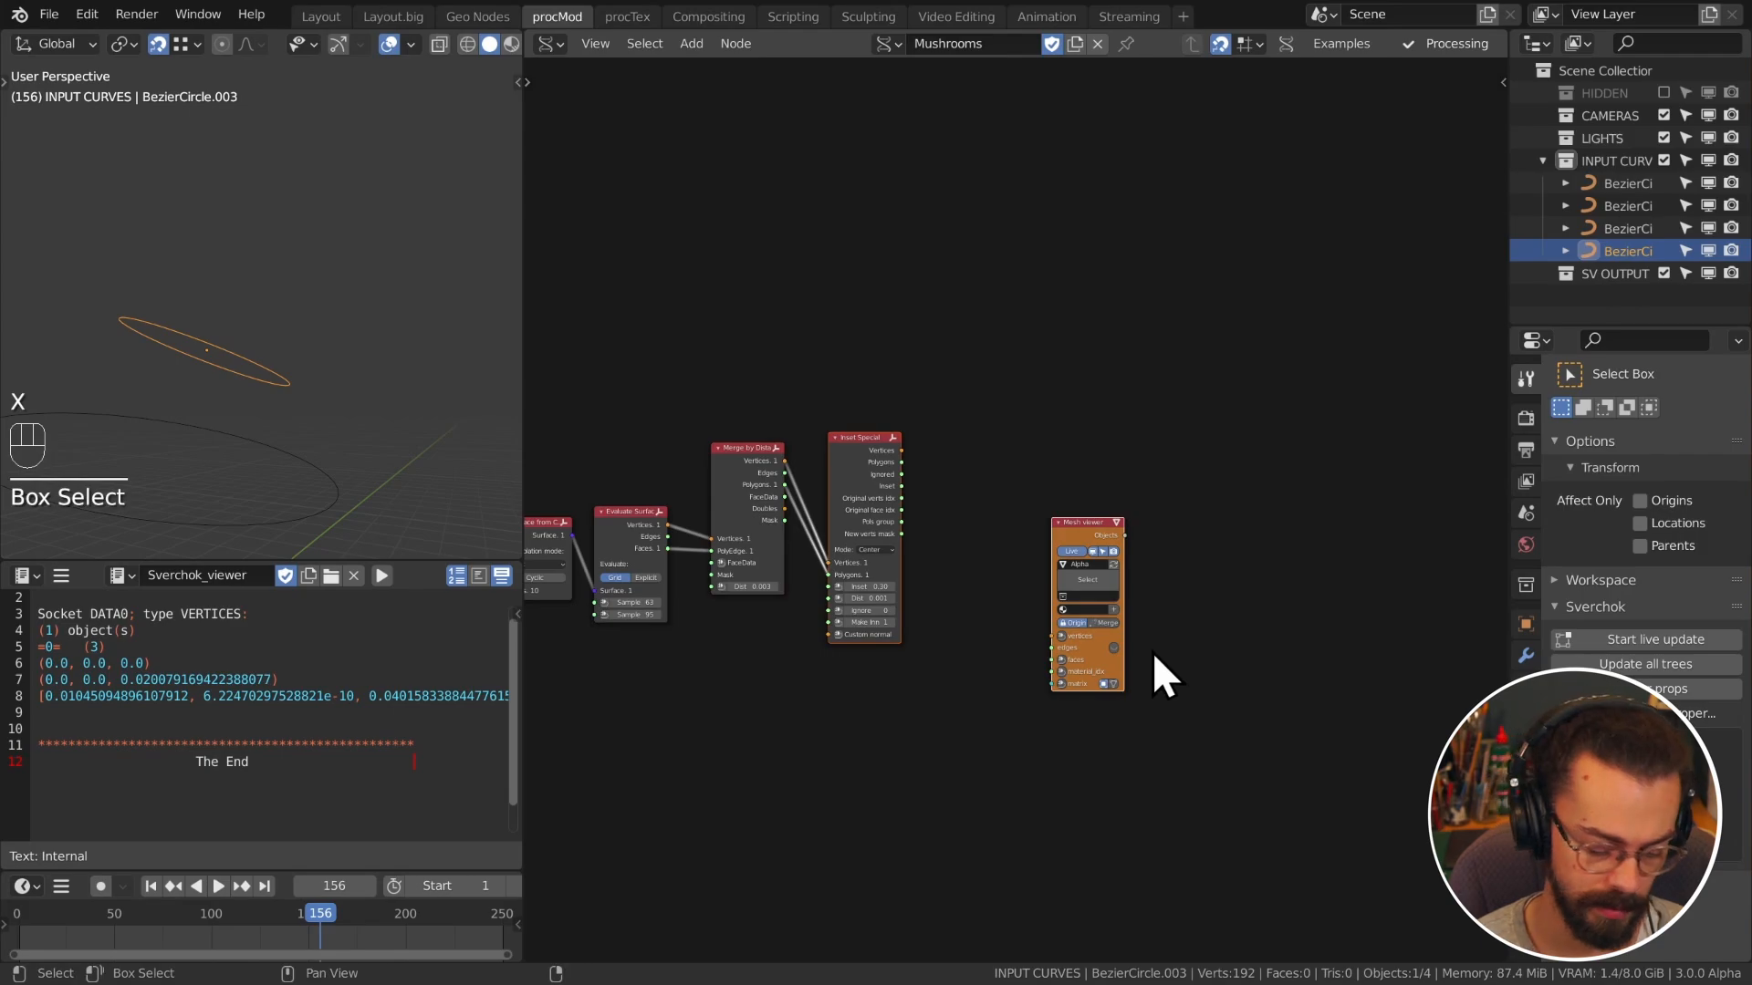
pyautogui.press('v')
pyautogui.scroll(1, 1142, 697)
pyautogui.press('g')
pyautogui.scroll(2, 976, 420)
# Step: Name the Mesh viewer's output object CAP and assign it to the SV OUTPUT collection
pyautogui.click(977, 420)
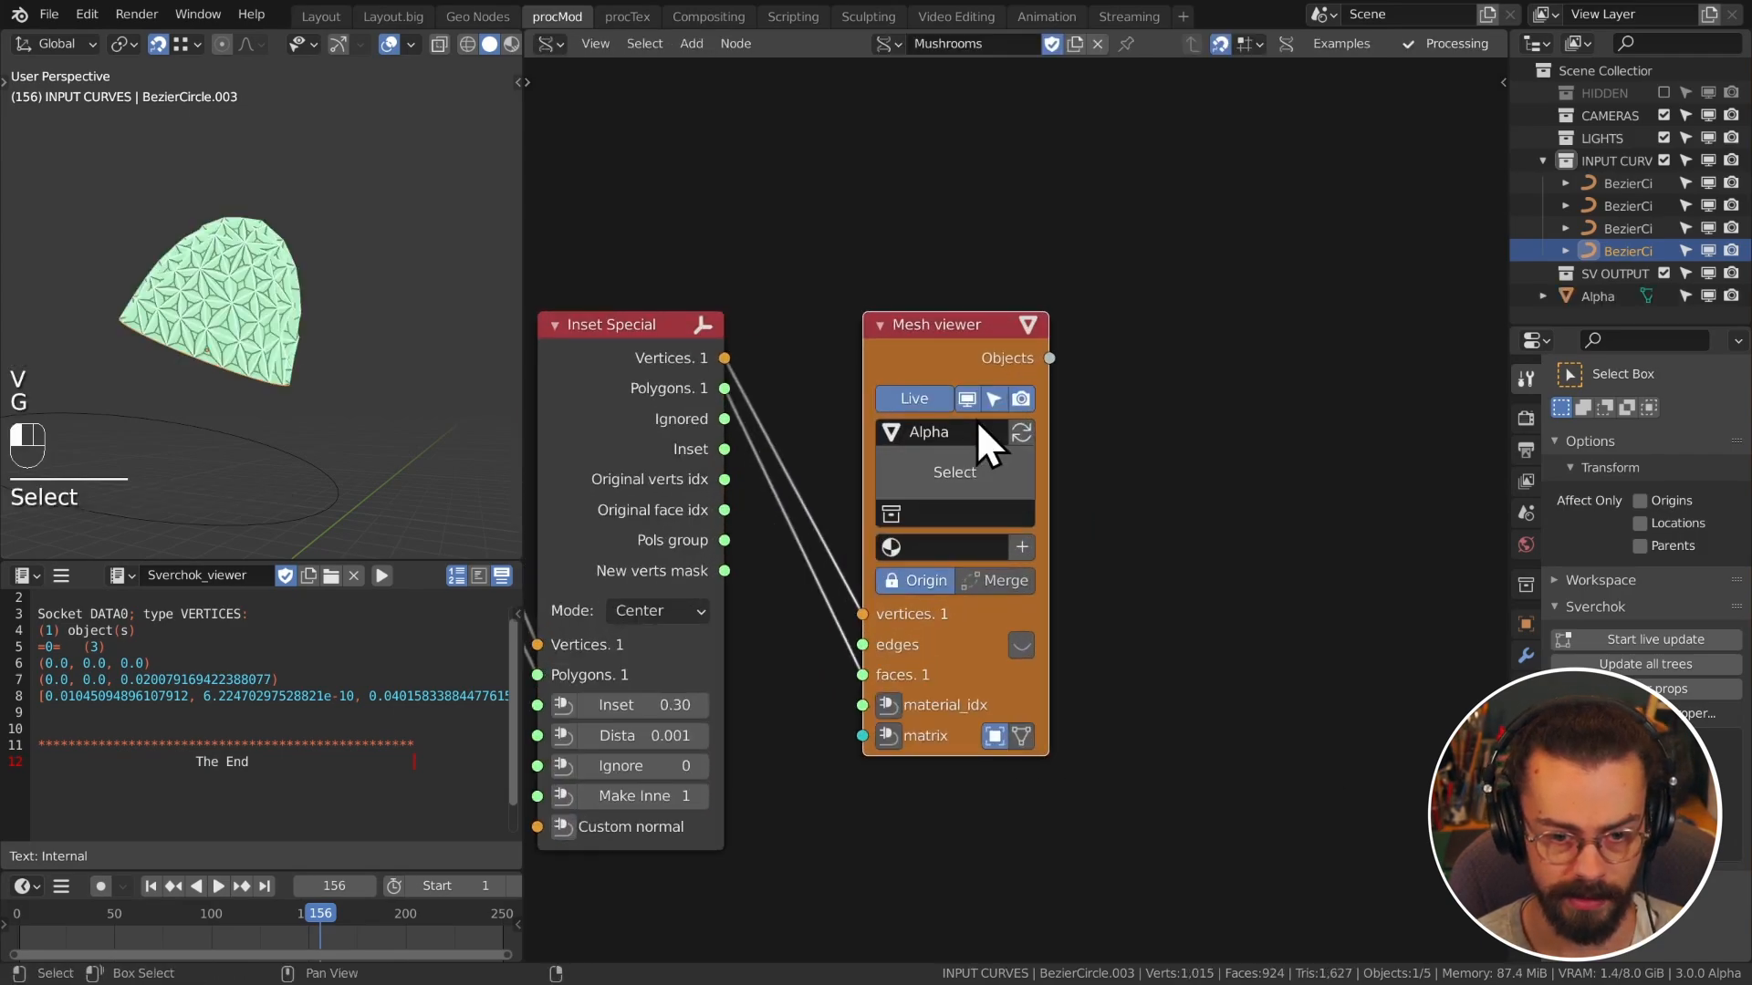
pyautogui.click(979, 425)
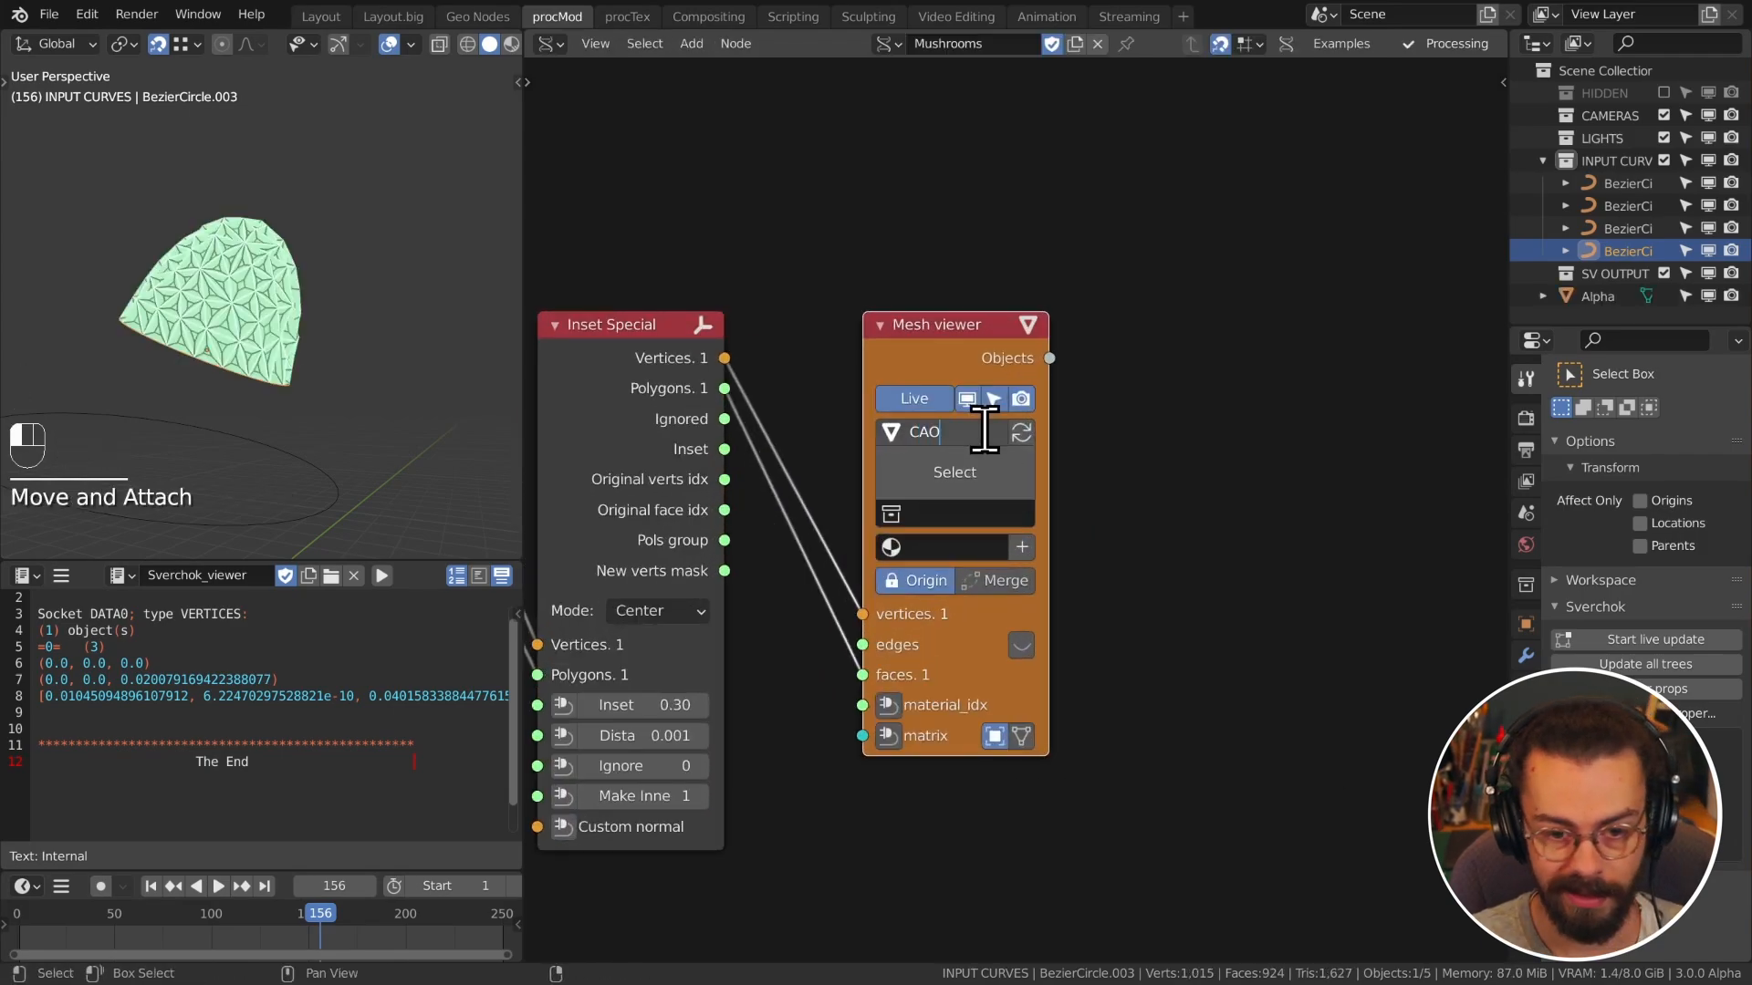
pyautogui.press('Return')
pyautogui.scroll(1, 983, 431)
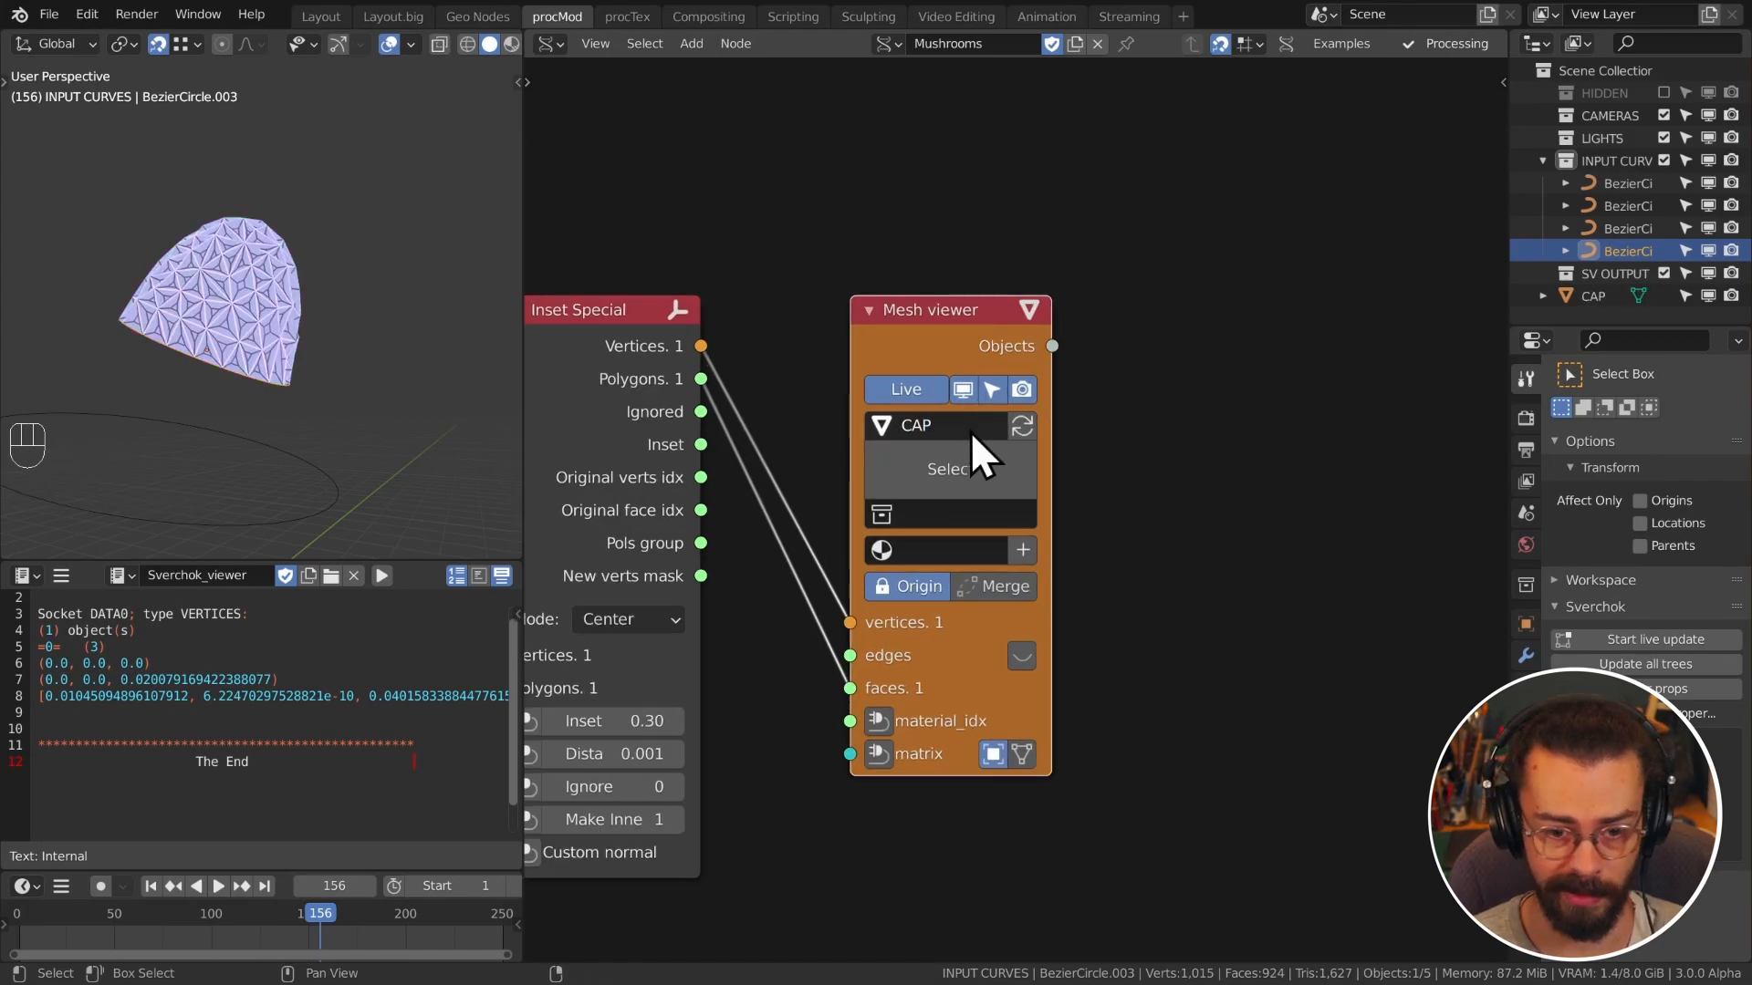
pyautogui.click(940, 514)
pyautogui.click(997, 673)
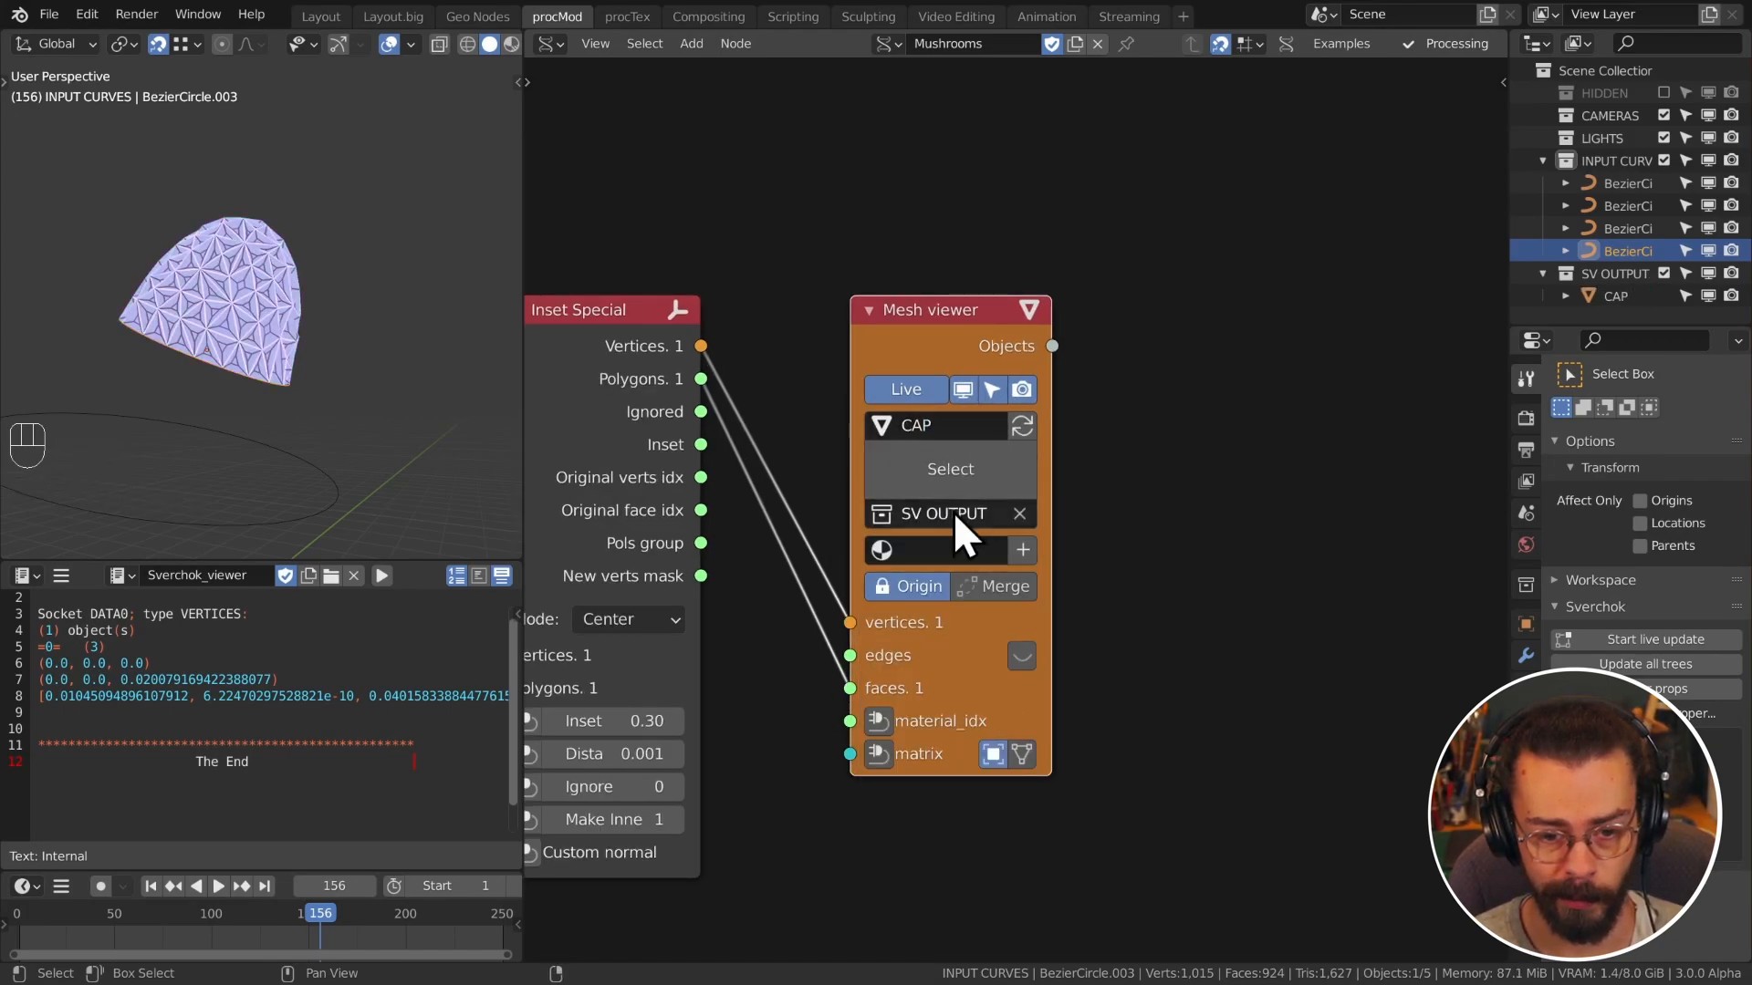
# Step: Group all the cap nodes, up to the Mesh viewer, in a frame labelled CAP
pyautogui.scroll(-4, 938, 386)
pyautogui.moveTo(938, 386); pyautogui.dragTo(978, 481, button='middle')
pyautogui.scroll(-2, 971, 556)
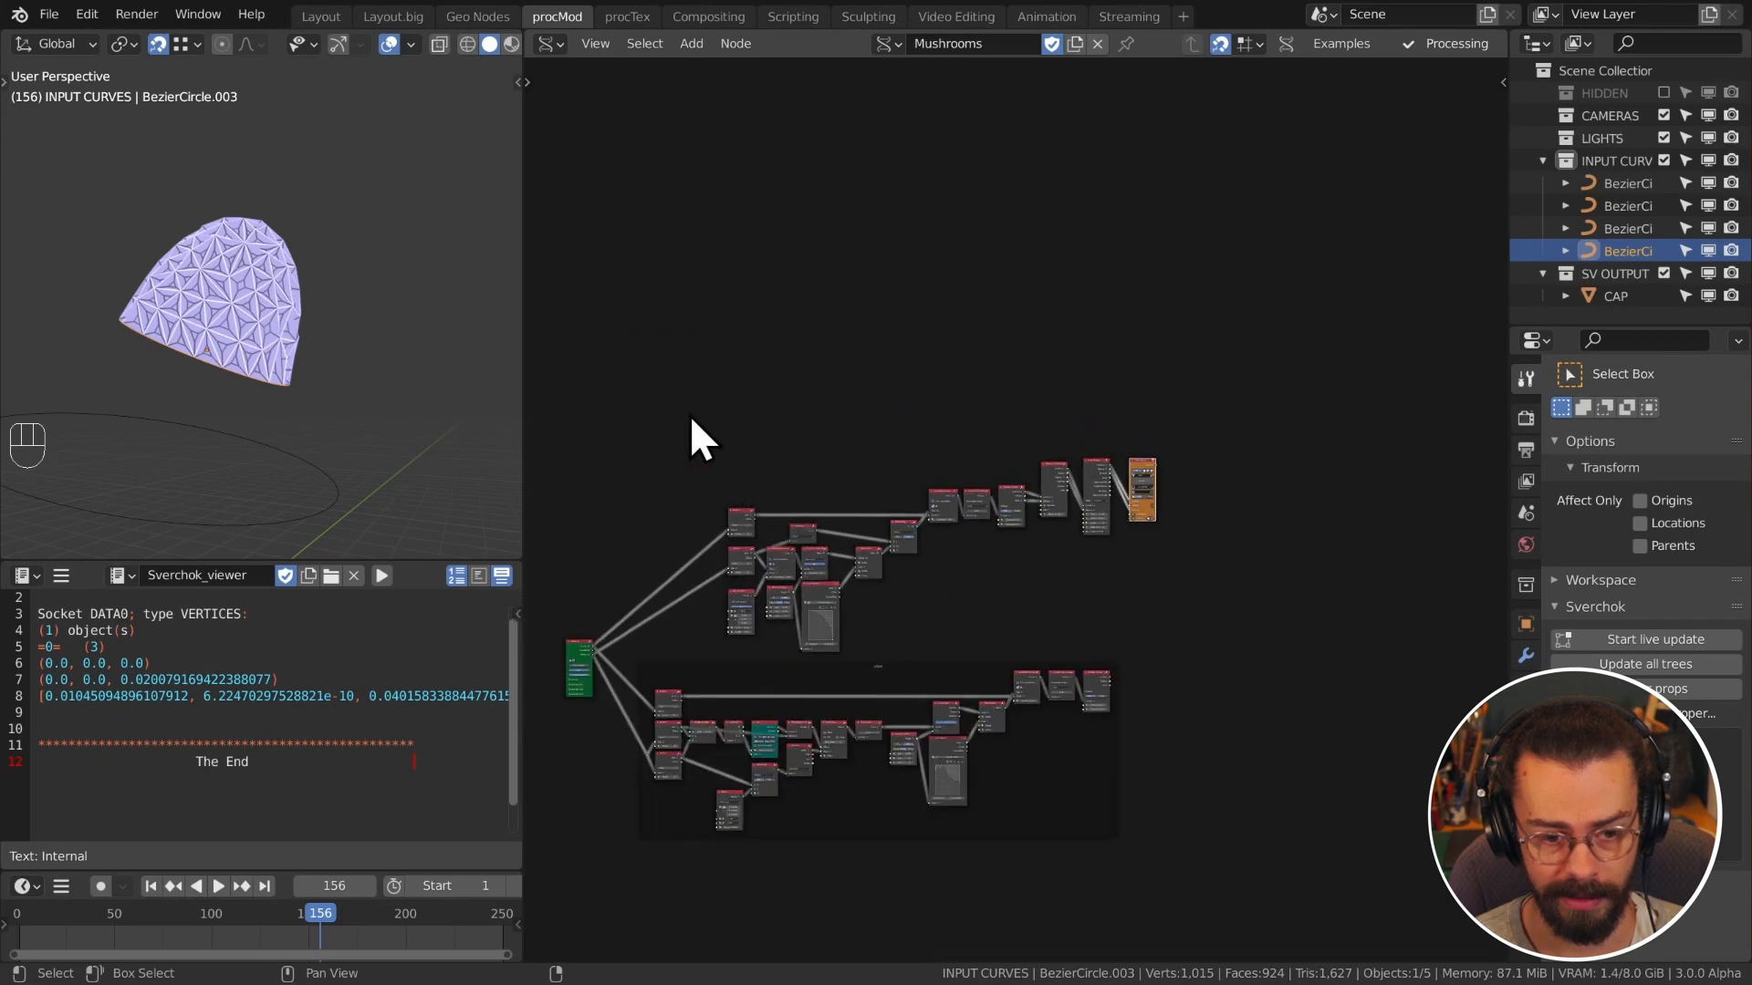
pyautogui.moveTo(691, 413); pyautogui.dragTo(1234, 623)
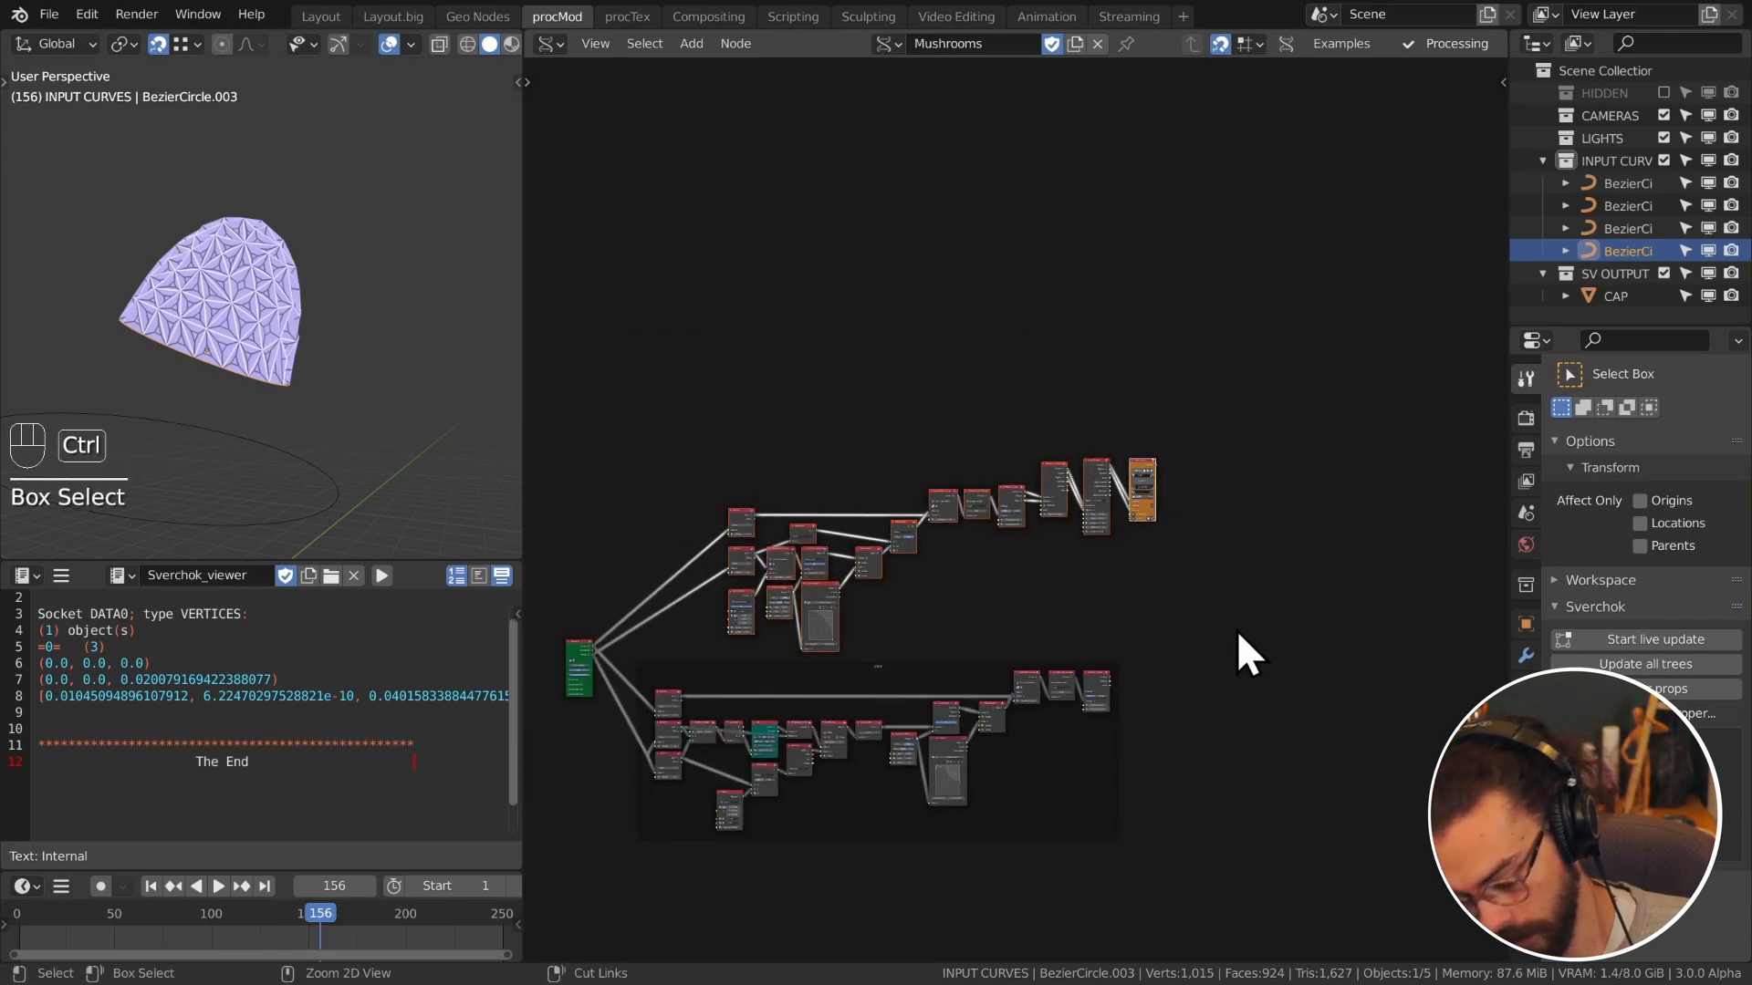
pyautogui.hotkey('ctrl', 'j')
pyautogui.press('F2')
pyautogui.write('CA{')
pyautogui.press('BackSpace')
pyautogui.write('P')
pyautogui.press('Return')
# Step: Add a Mesh viewer after the stem's Evaluate Surface and connect its vertices, edges and faces
pyautogui.scroll(5, 1186, 593)
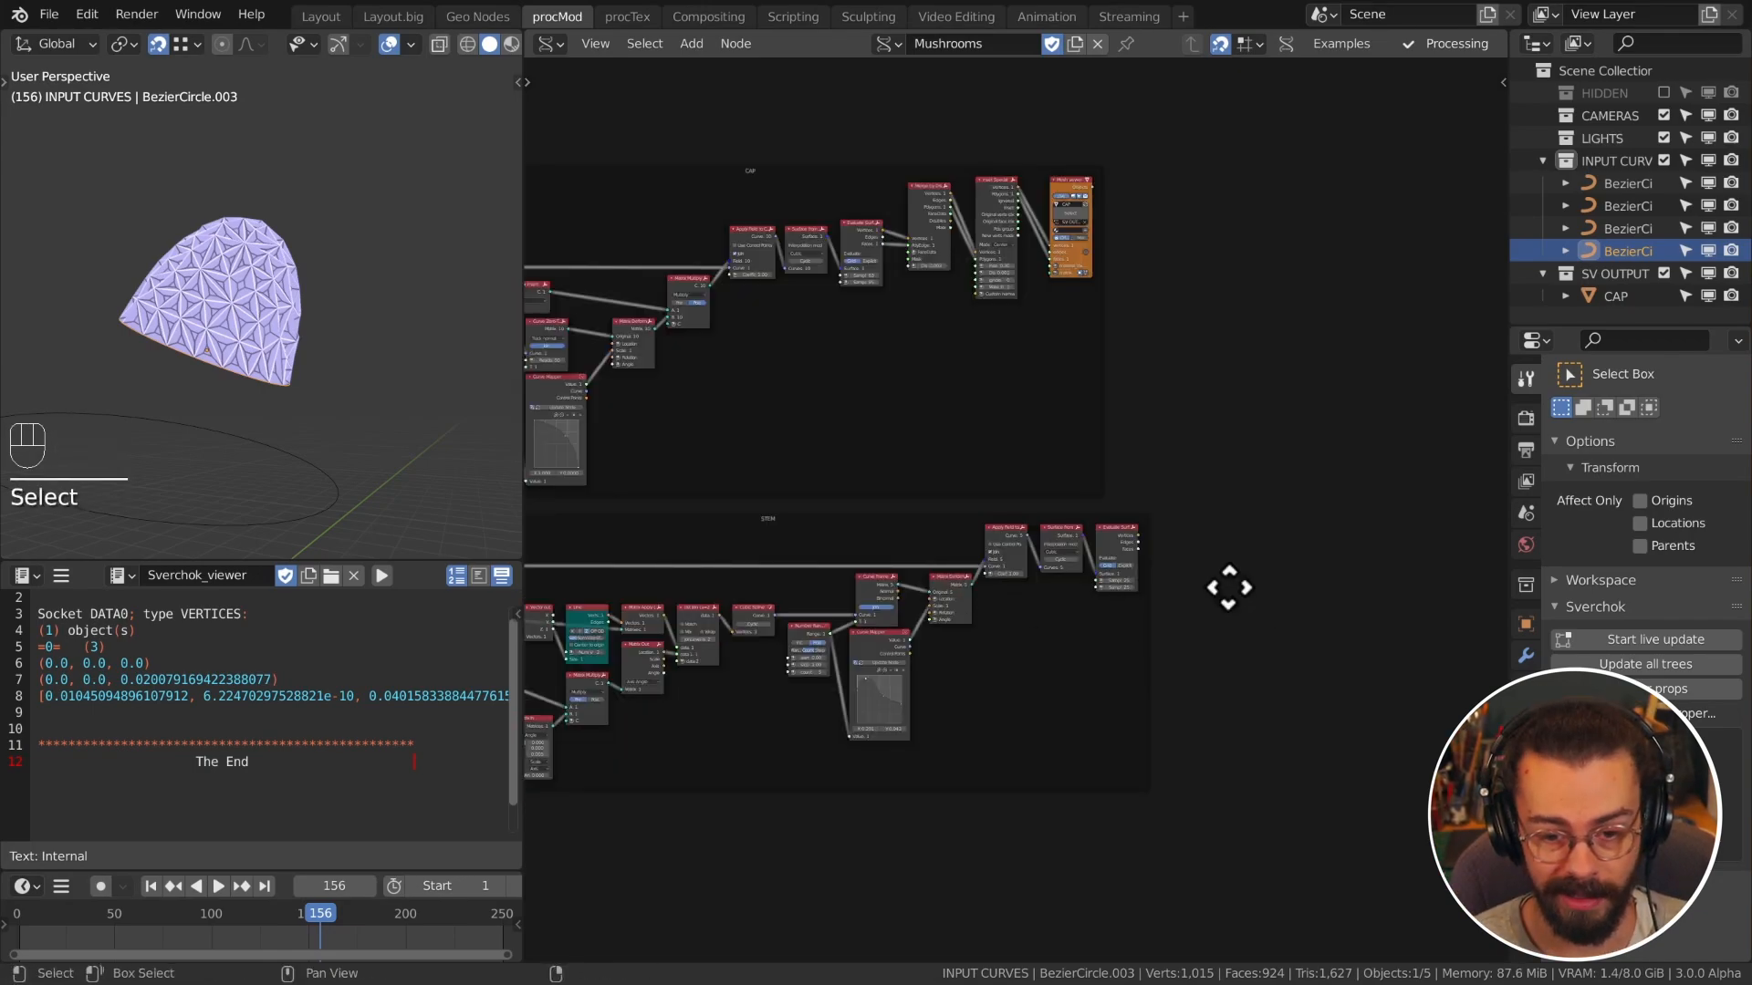
pyautogui.scroll(2, 1155, 556)
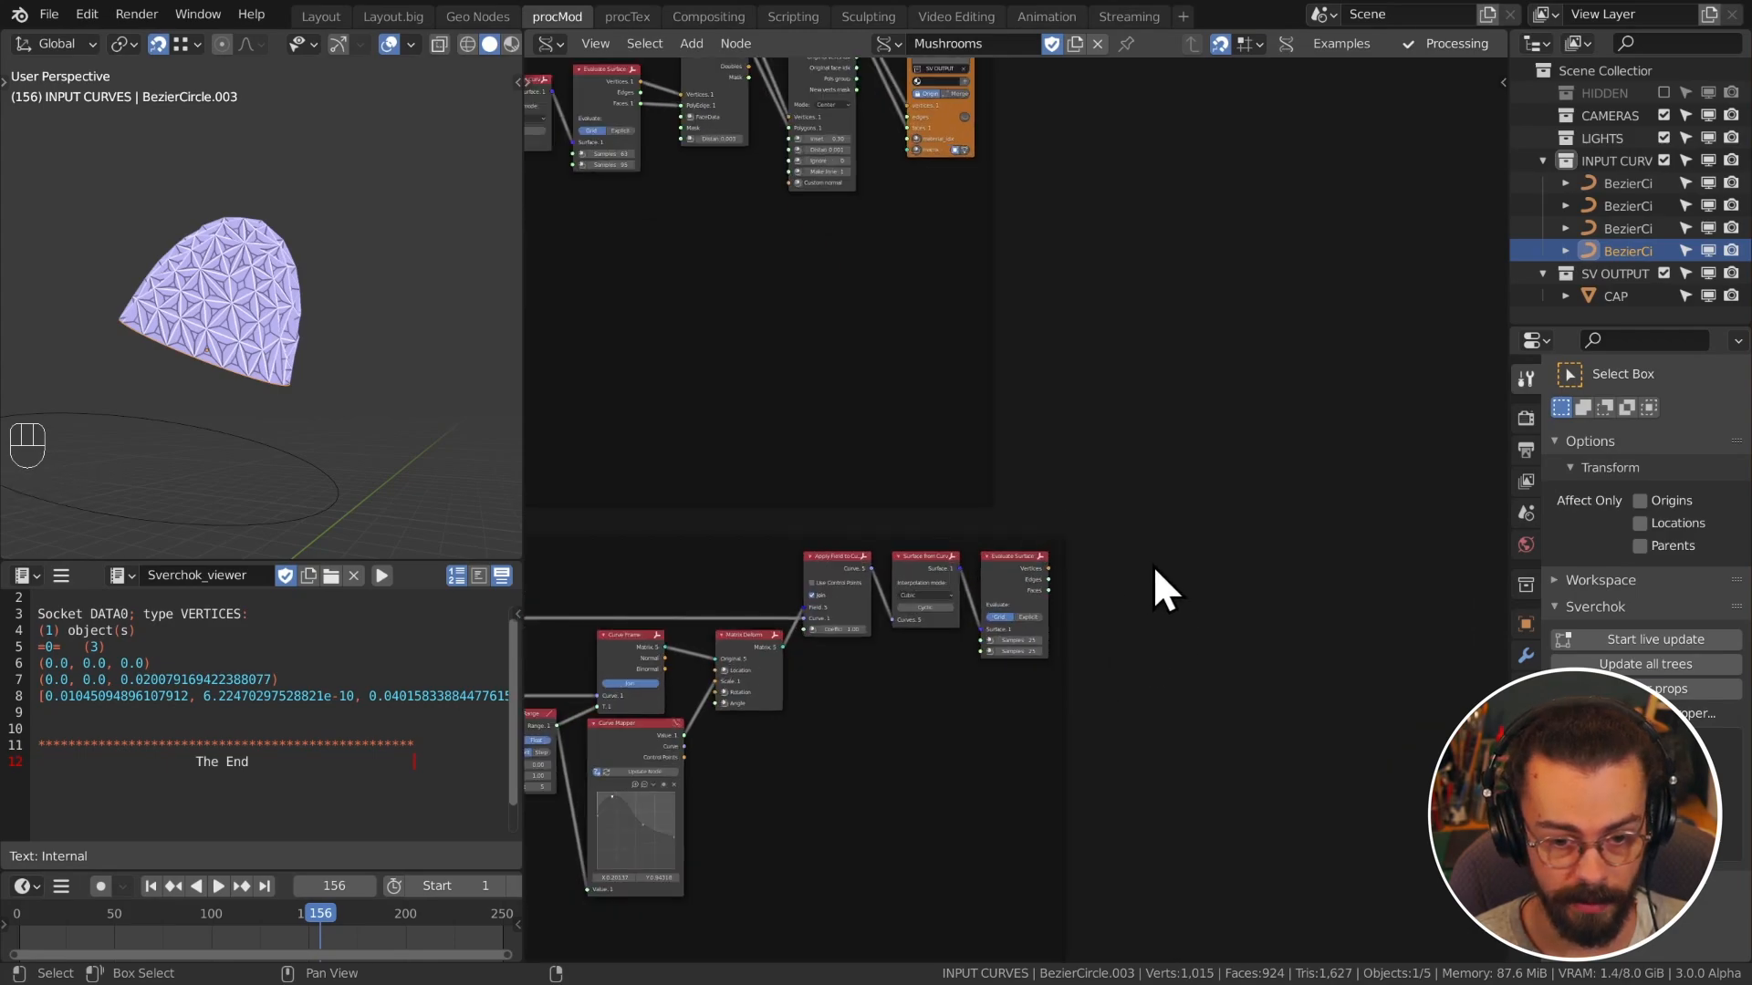
pyautogui.hotkey('shift', 'a')
pyautogui.moveTo(1087, 561)
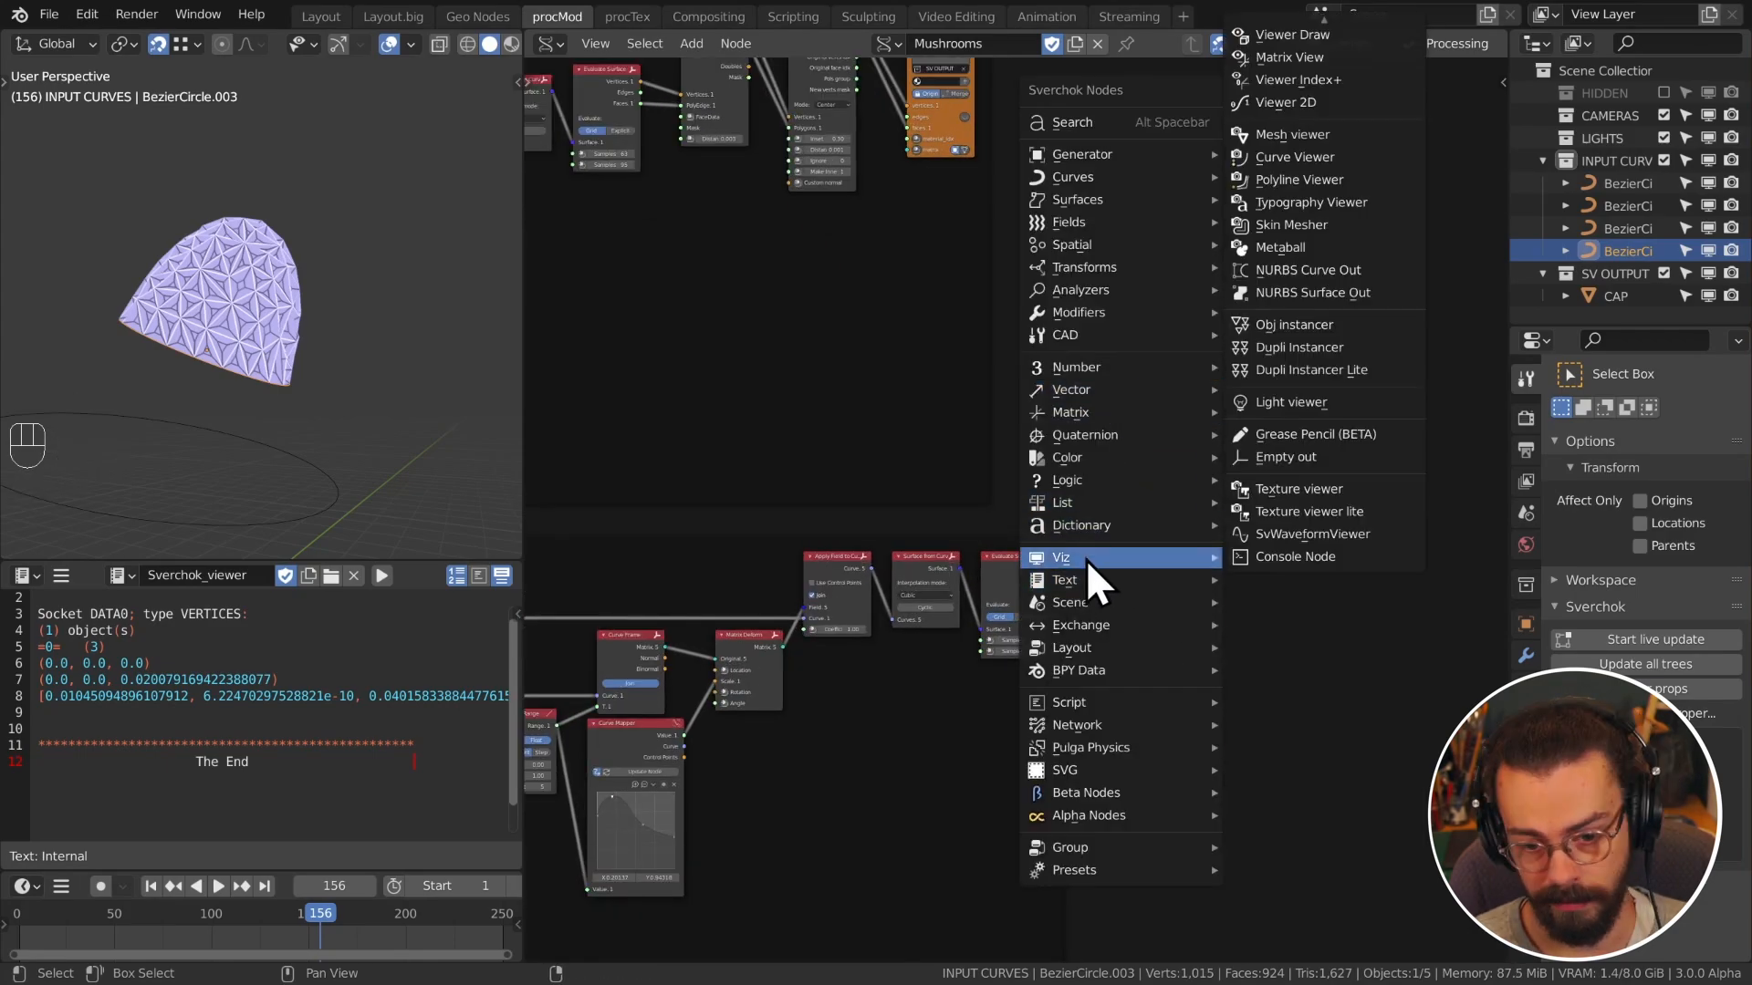
pyautogui.click(1292, 134)
pyautogui.click(1100, 568)
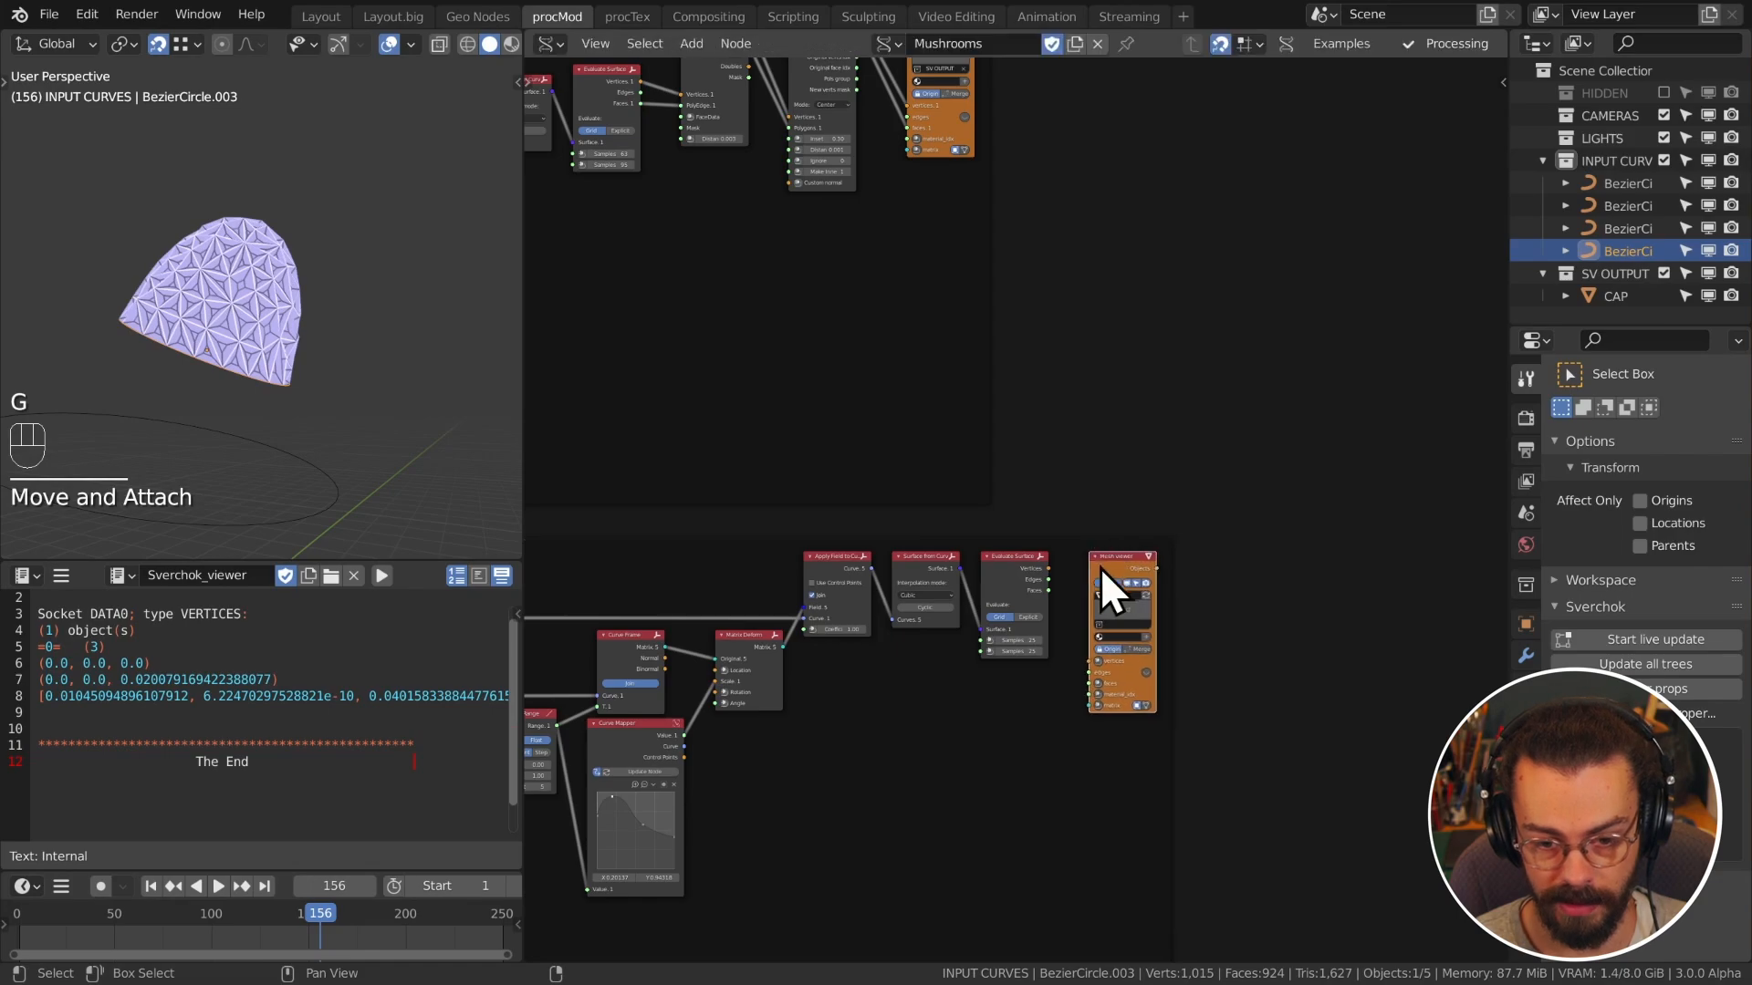
pyautogui.scroll(3, 1073, 538)
pyautogui.moveTo(1073, 539); pyautogui.dragTo(1261, 720)
pyautogui.press('v')
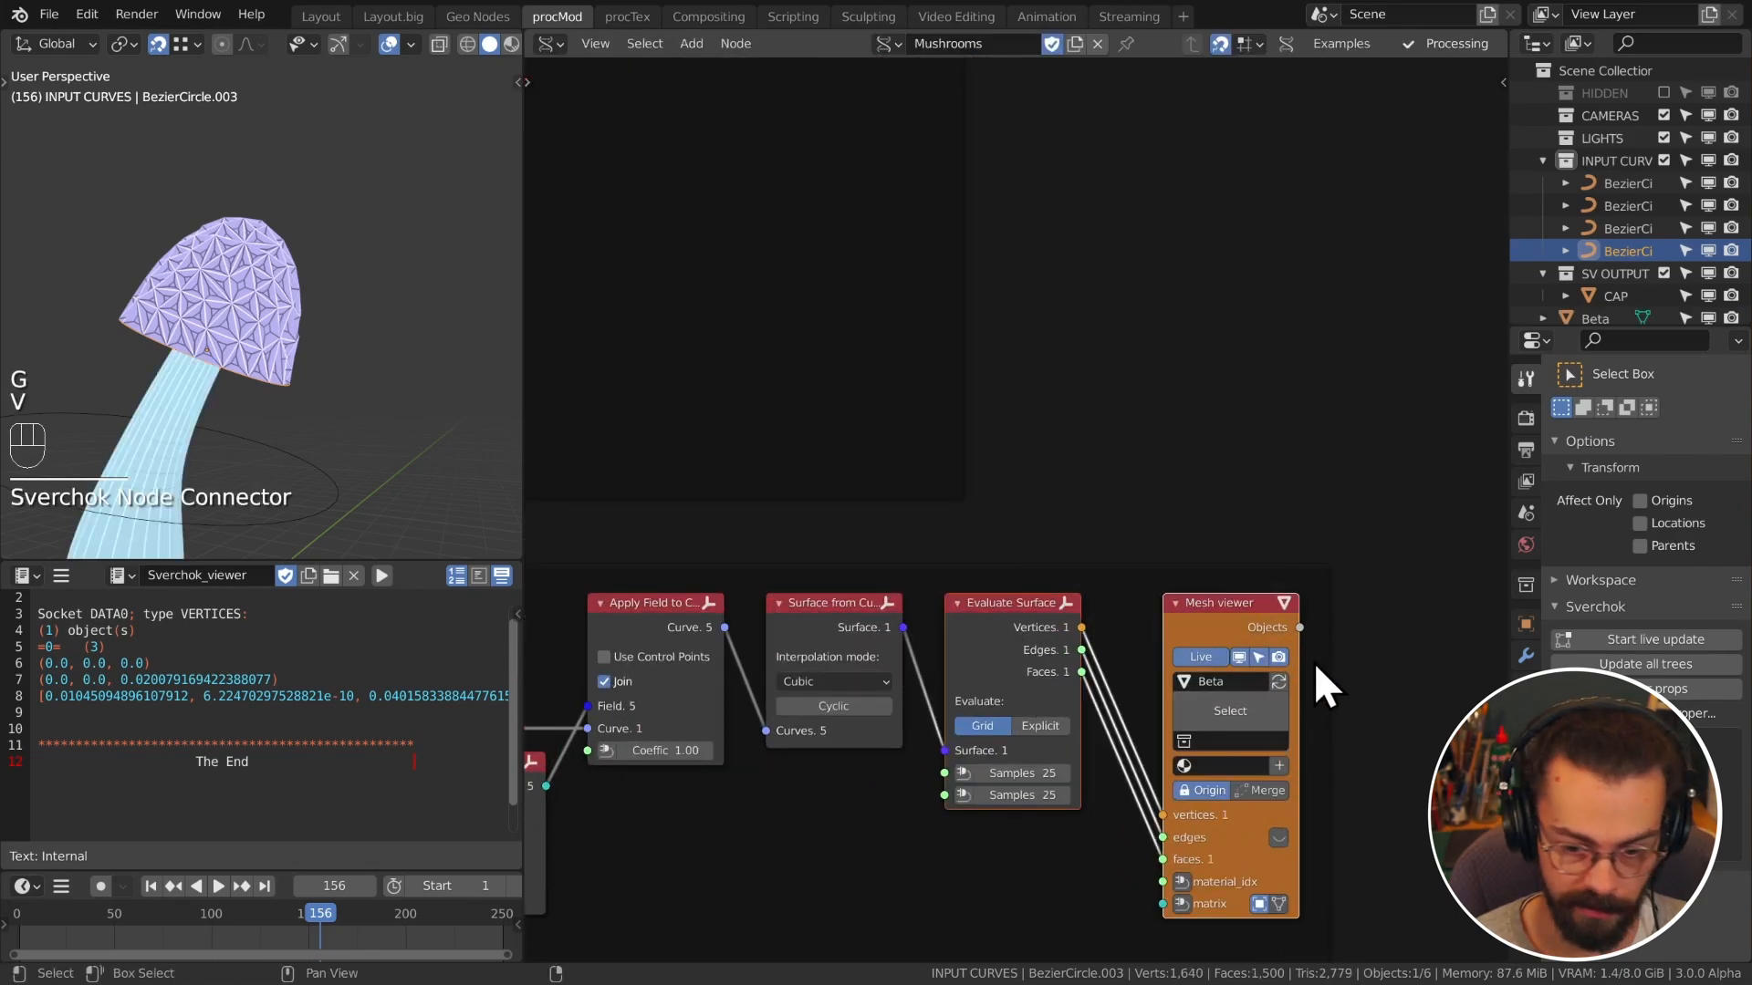
# Step: Name the new Mesh viewer's object STEM and assign it to the SV OUTPUT collection
pyautogui.moveTo(1314, 661); pyautogui.dragTo(1175, 628, button='middle')
pyautogui.scroll(1, 1175, 628)
pyautogui.click(1103, 663)
pyautogui.write('Ste')
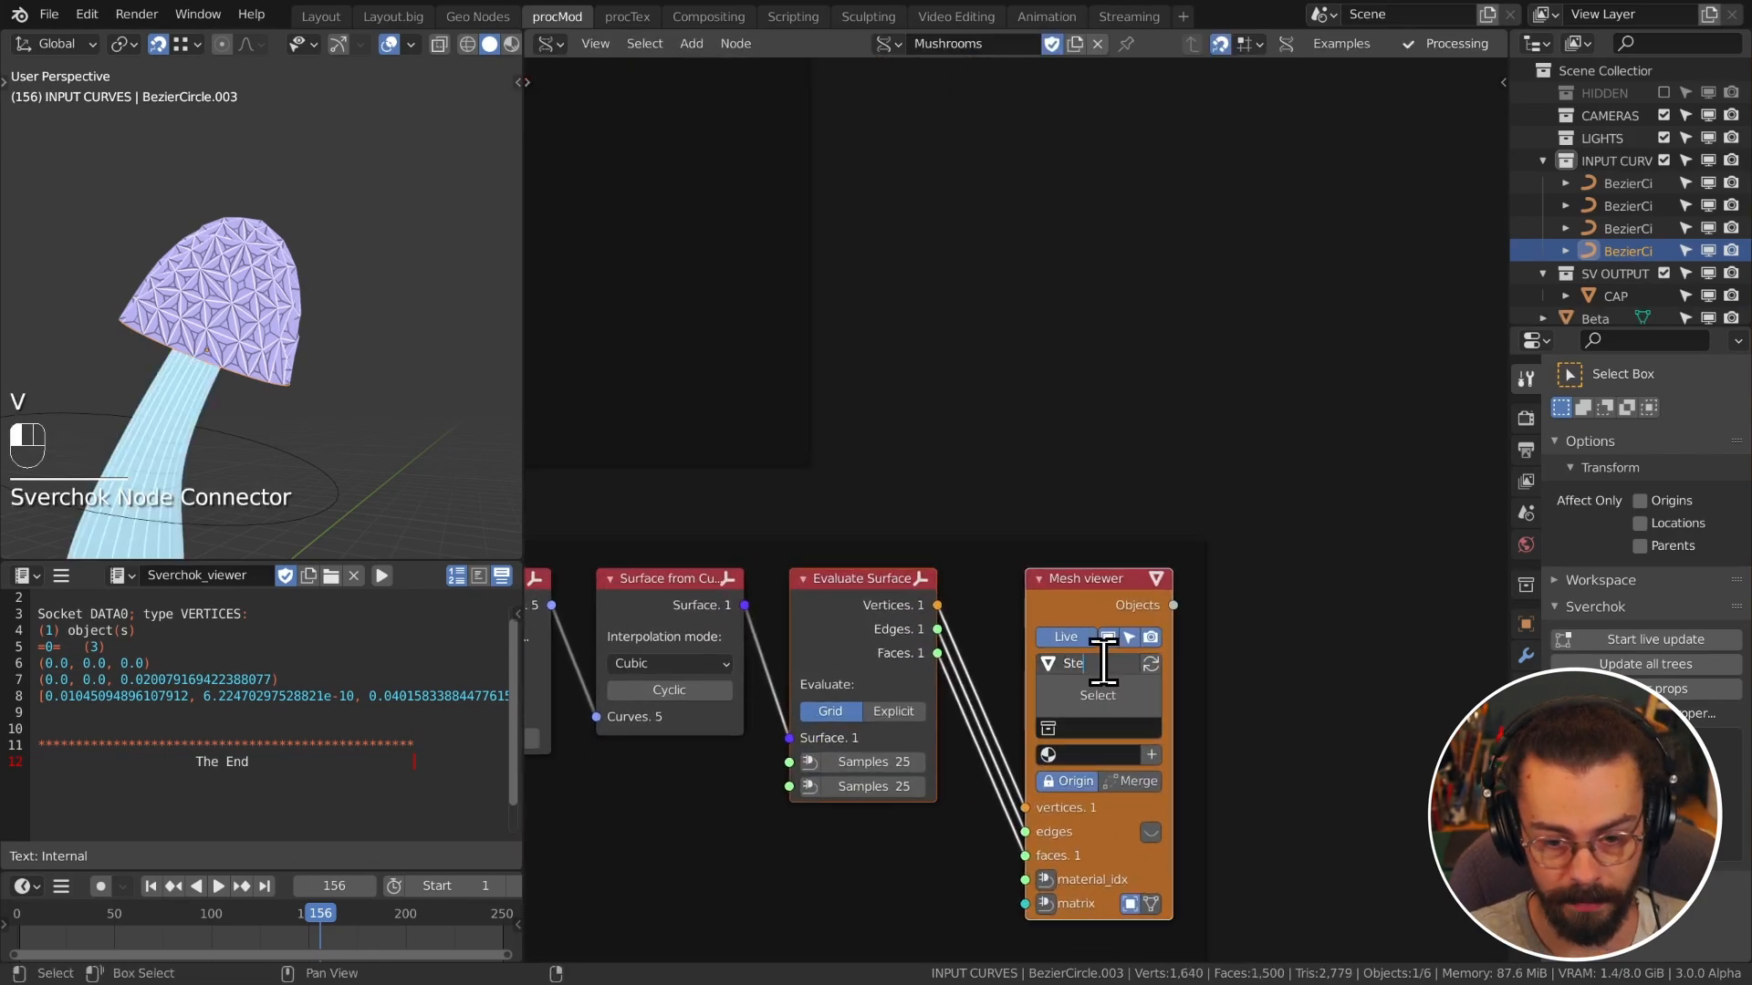
pyautogui.write('m')
pyautogui.press('Return')
pyautogui.click(1064, 728)
pyautogui.click(1141, 833)
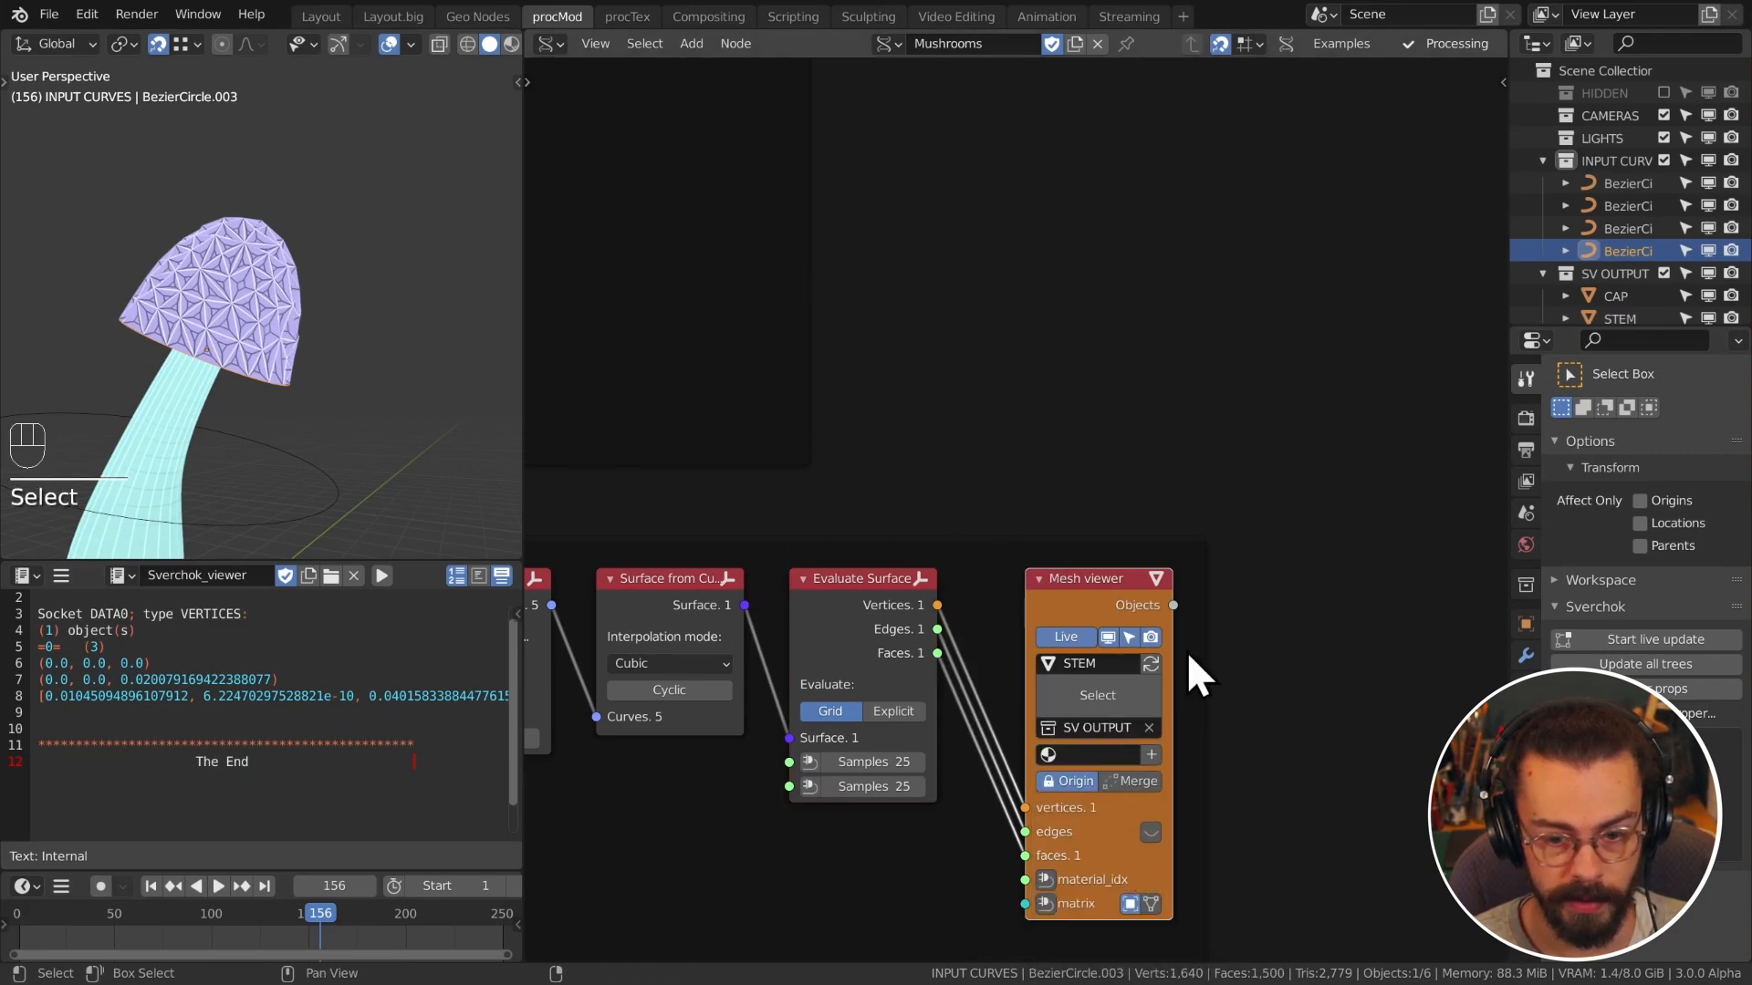
# Step: Turn on smooth shade in the STEM Mesh viewer's node properties
pyautogui.press('n')
pyautogui.click(1492, 88)
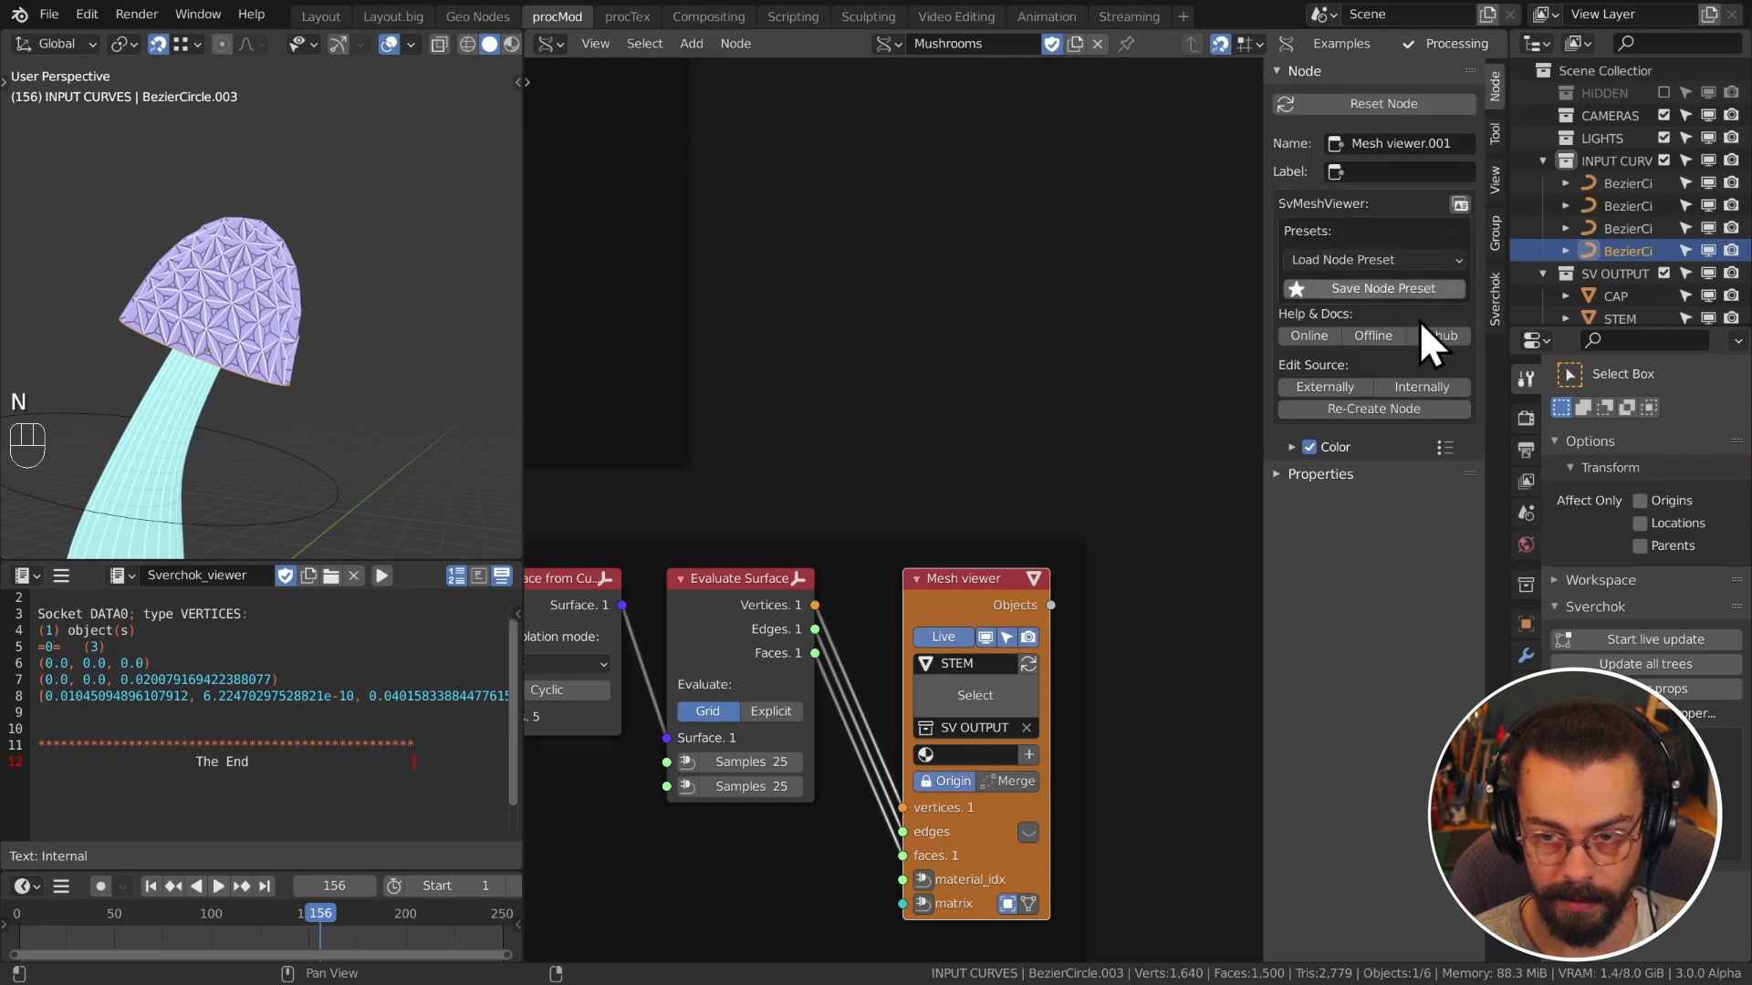
pyautogui.click(1320, 475)
pyautogui.click(1322, 541)
pyautogui.click(972, 561)
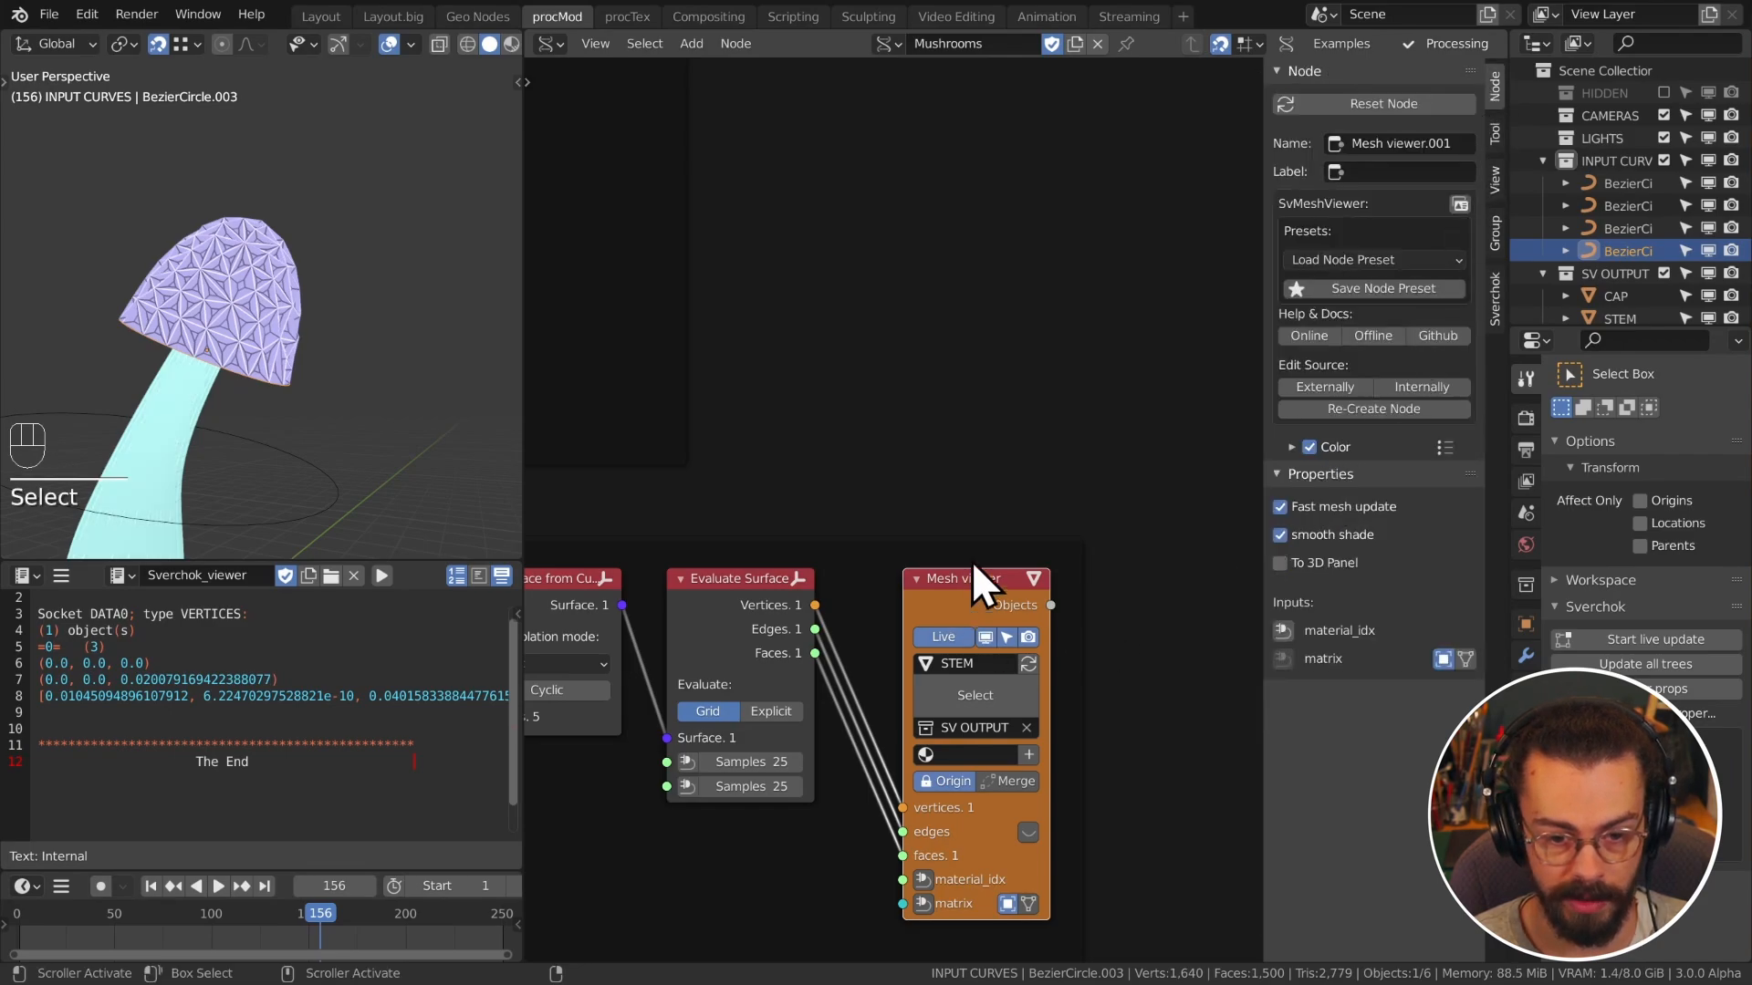
# Step: Turn on smooth shade for the CAP Mesh viewer and check the mushroom from the front
pyautogui.scroll(-2, 912, 539)
pyautogui.keyDown('shift'); pyautogui.scroll(5, 913, 493); pyautogui.keyUp('shift')
pyautogui.moveTo(929, 476); pyautogui.dragTo(890, 807, button='middle')
pyautogui.scroll(2, 876, 638)
pyautogui.click(824, 405)
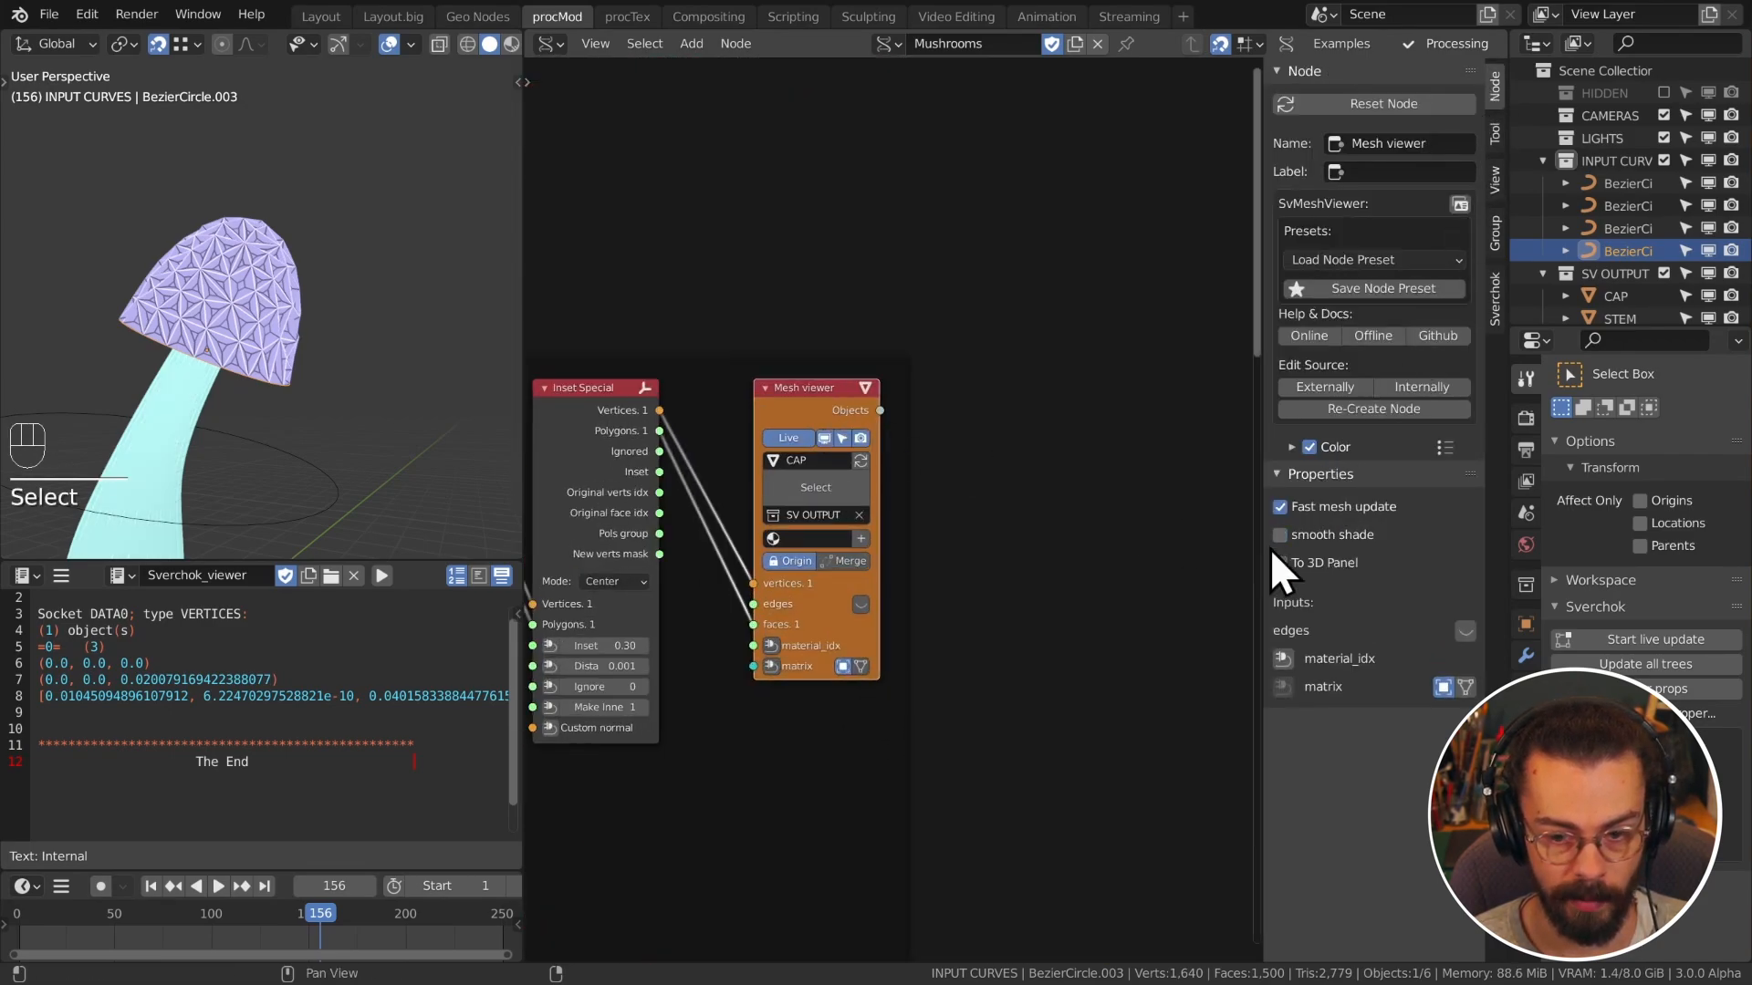
pyautogui.click(1277, 541)
pyautogui.moveTo(427, 401); pyautogui.dragTo(287, 325, button='middle')
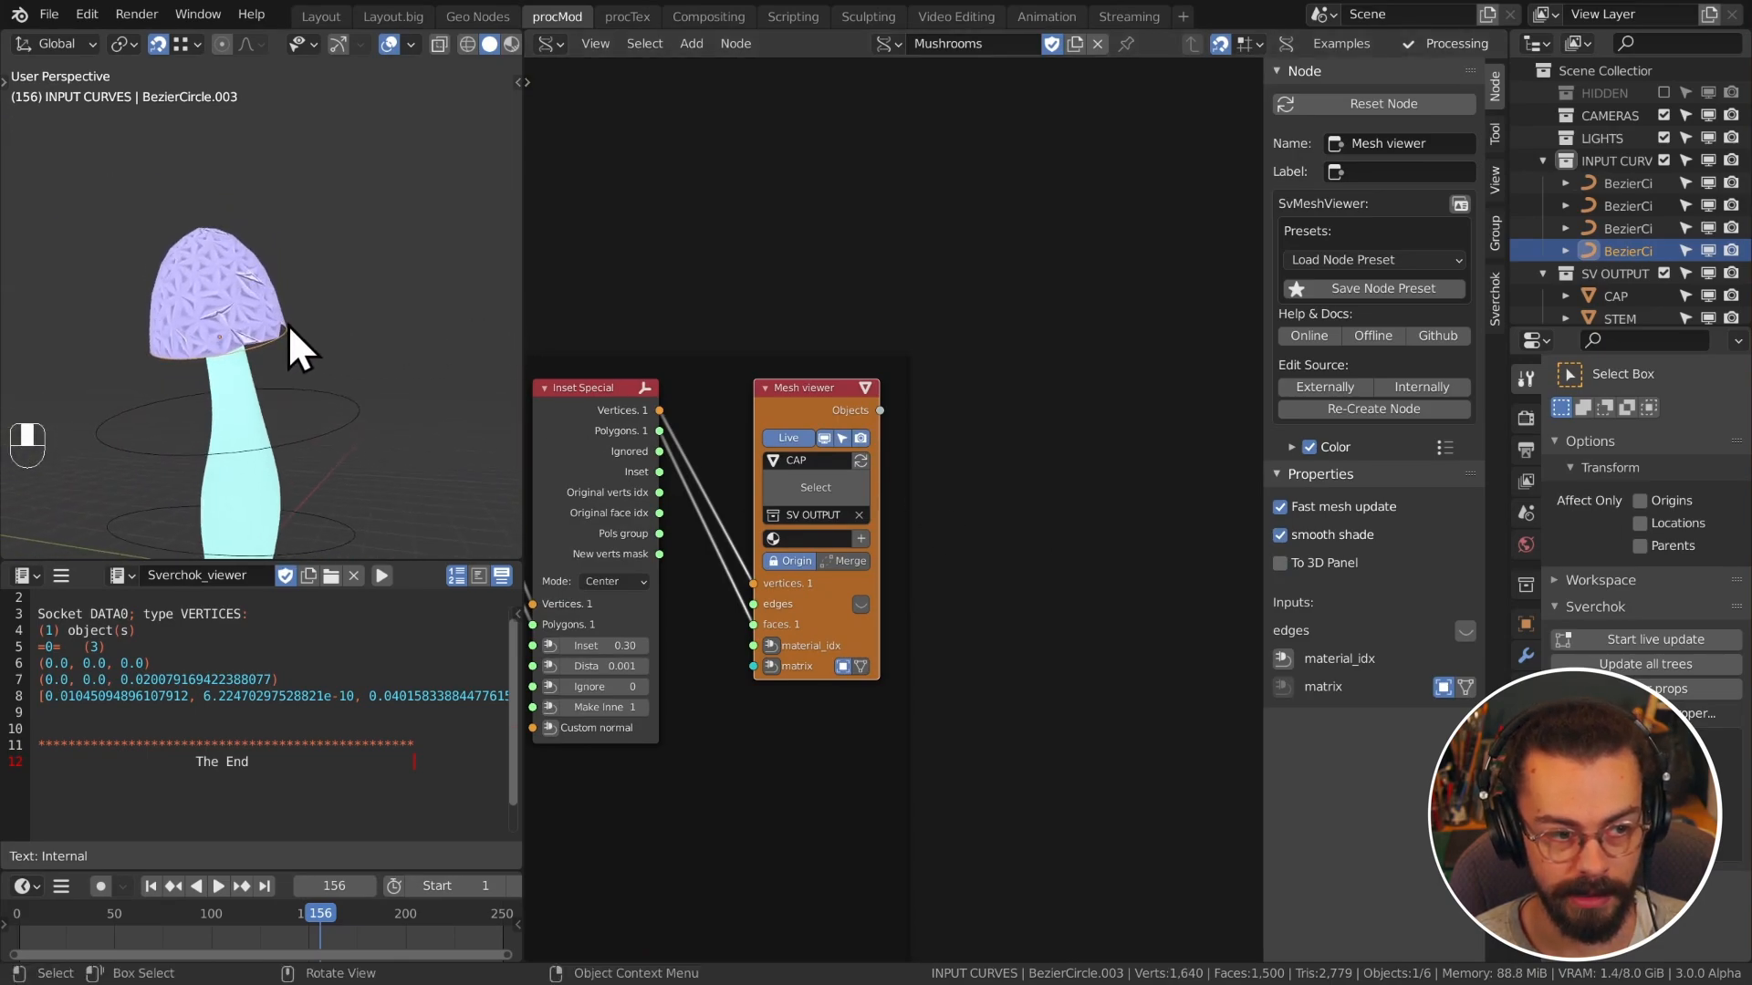
pyautogui.scroll(-3, 920, 491)
pyautogui.moveTo(919, 491); pyautogui.dragTo(1087, 519, button='middle')
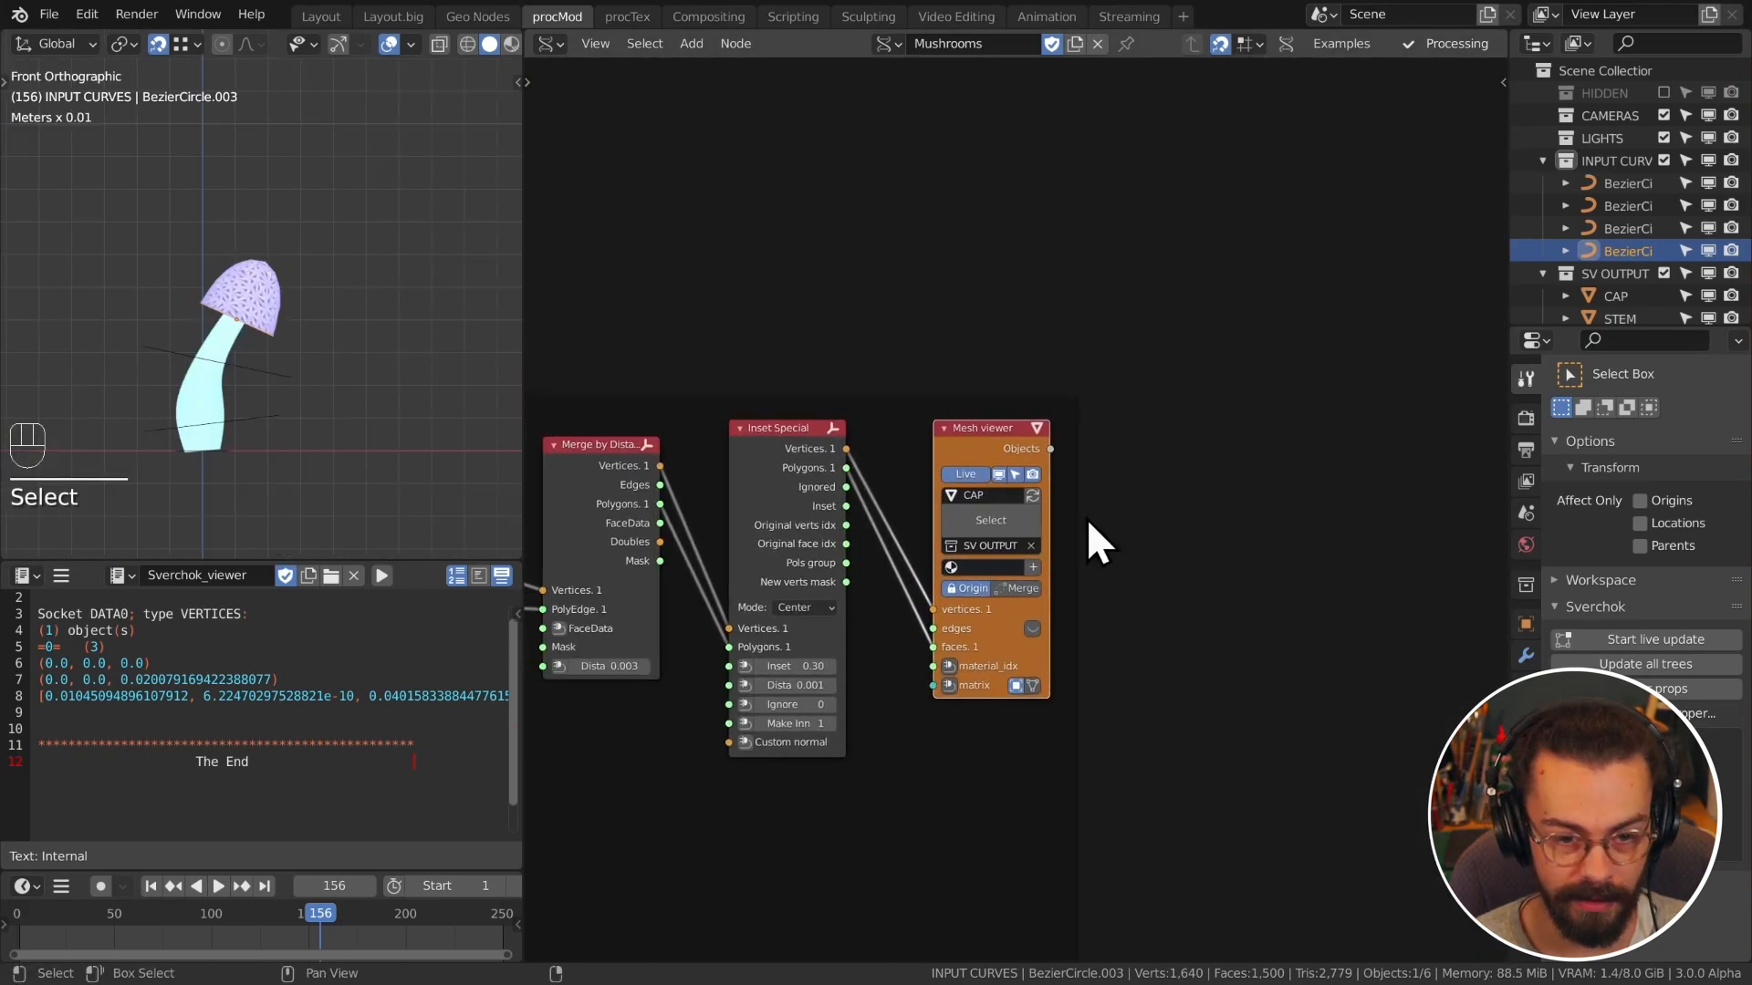
pyautogui.scroll(3, 1087, 519)
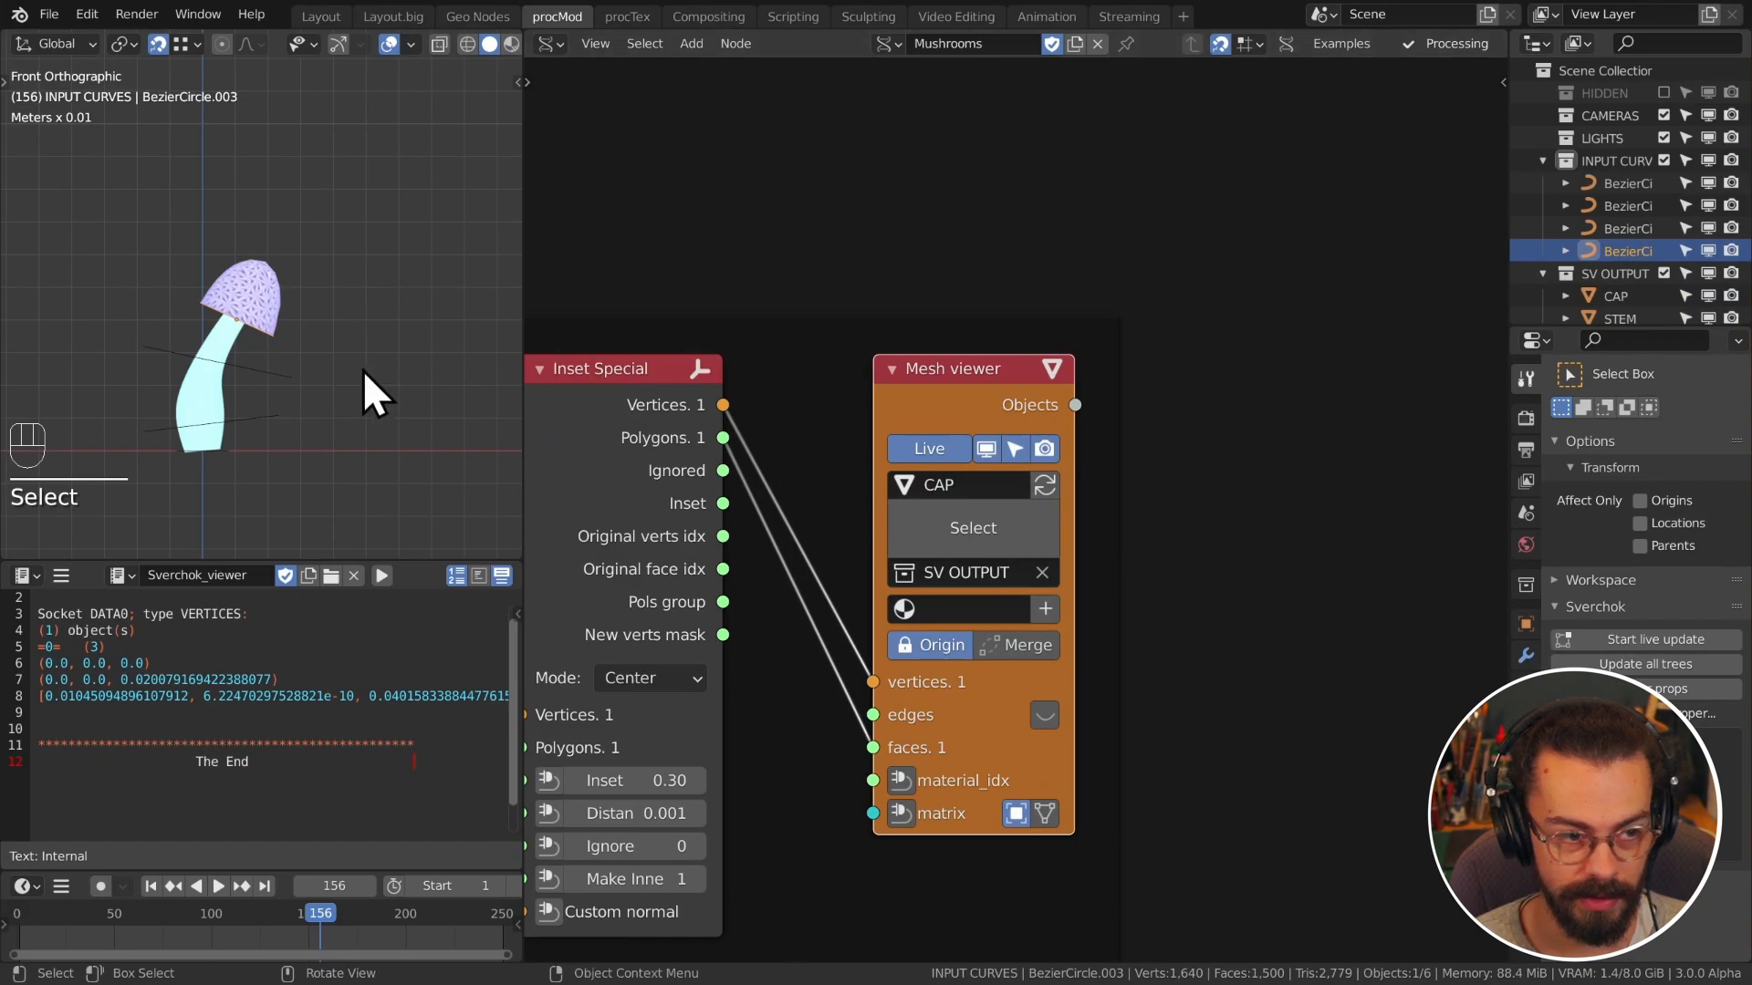
pyautogui.press('g')
pyautogui.rightClick(318, 390)
pyautogui.click(301, 315)
pyautogui.press('g')
pyautogui.rightClick(356, 319)
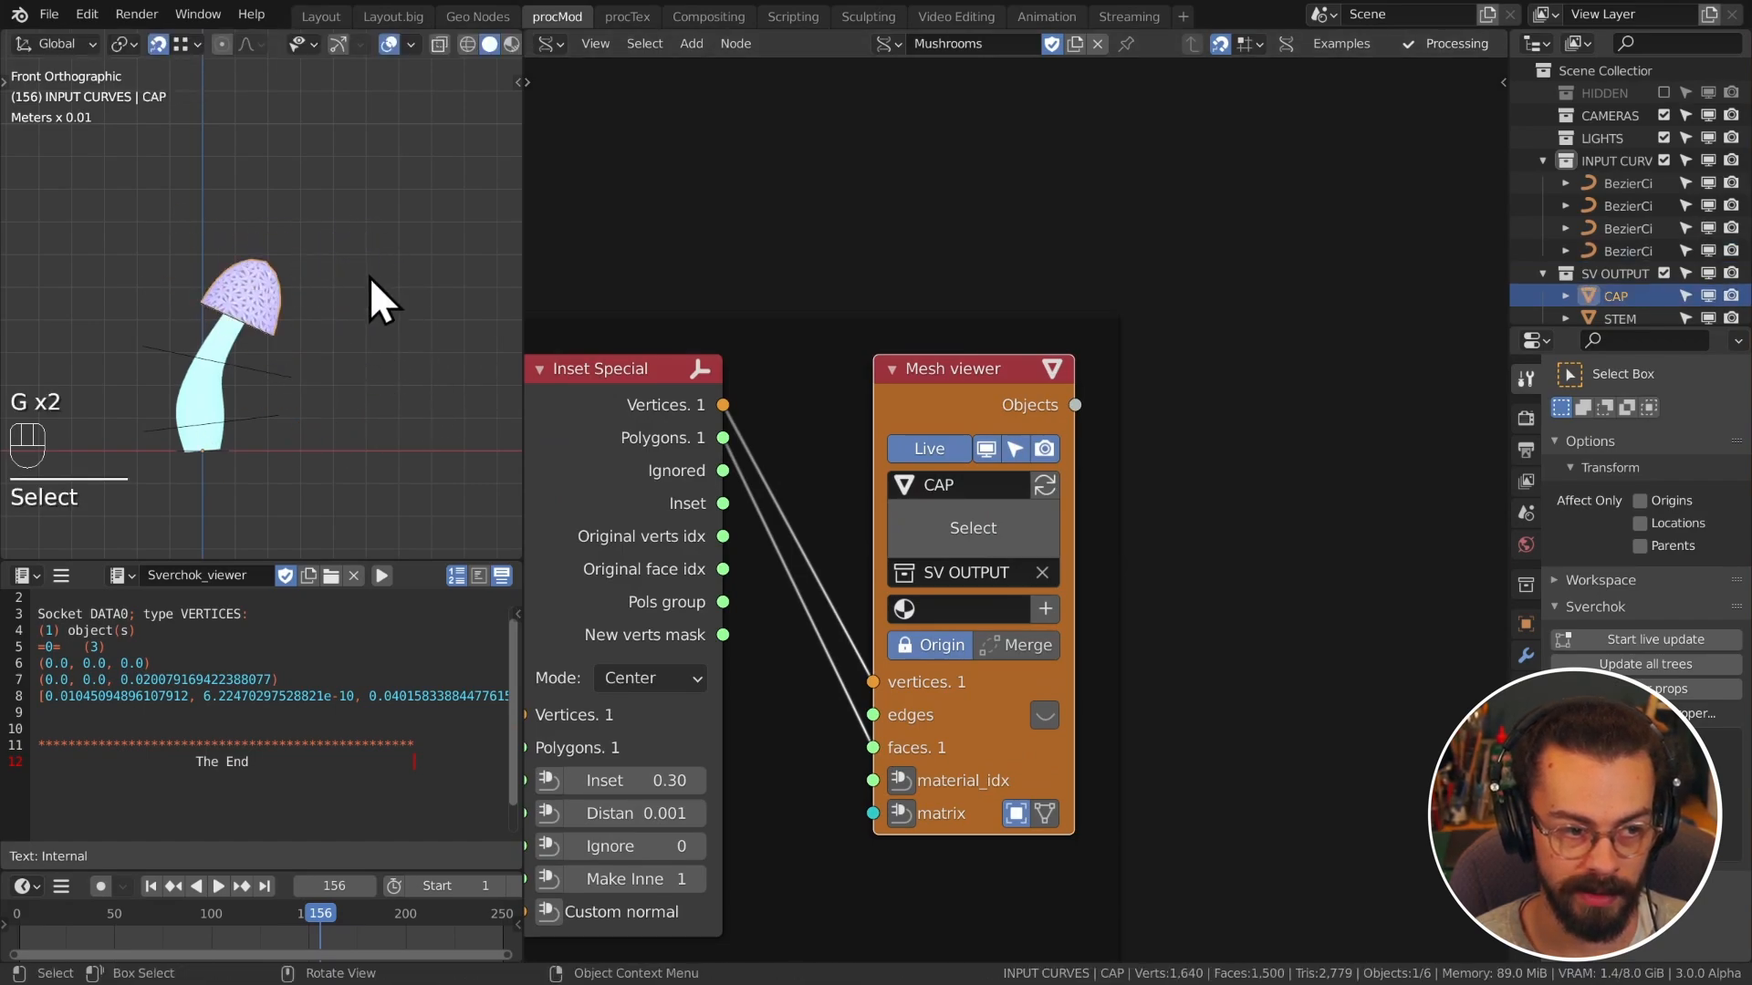
# Step: Make the CAP and STEM meshes unselectable in the viewport through their Mesh viewer nodes
pyautogui.scroll(-9, 1049, 516)
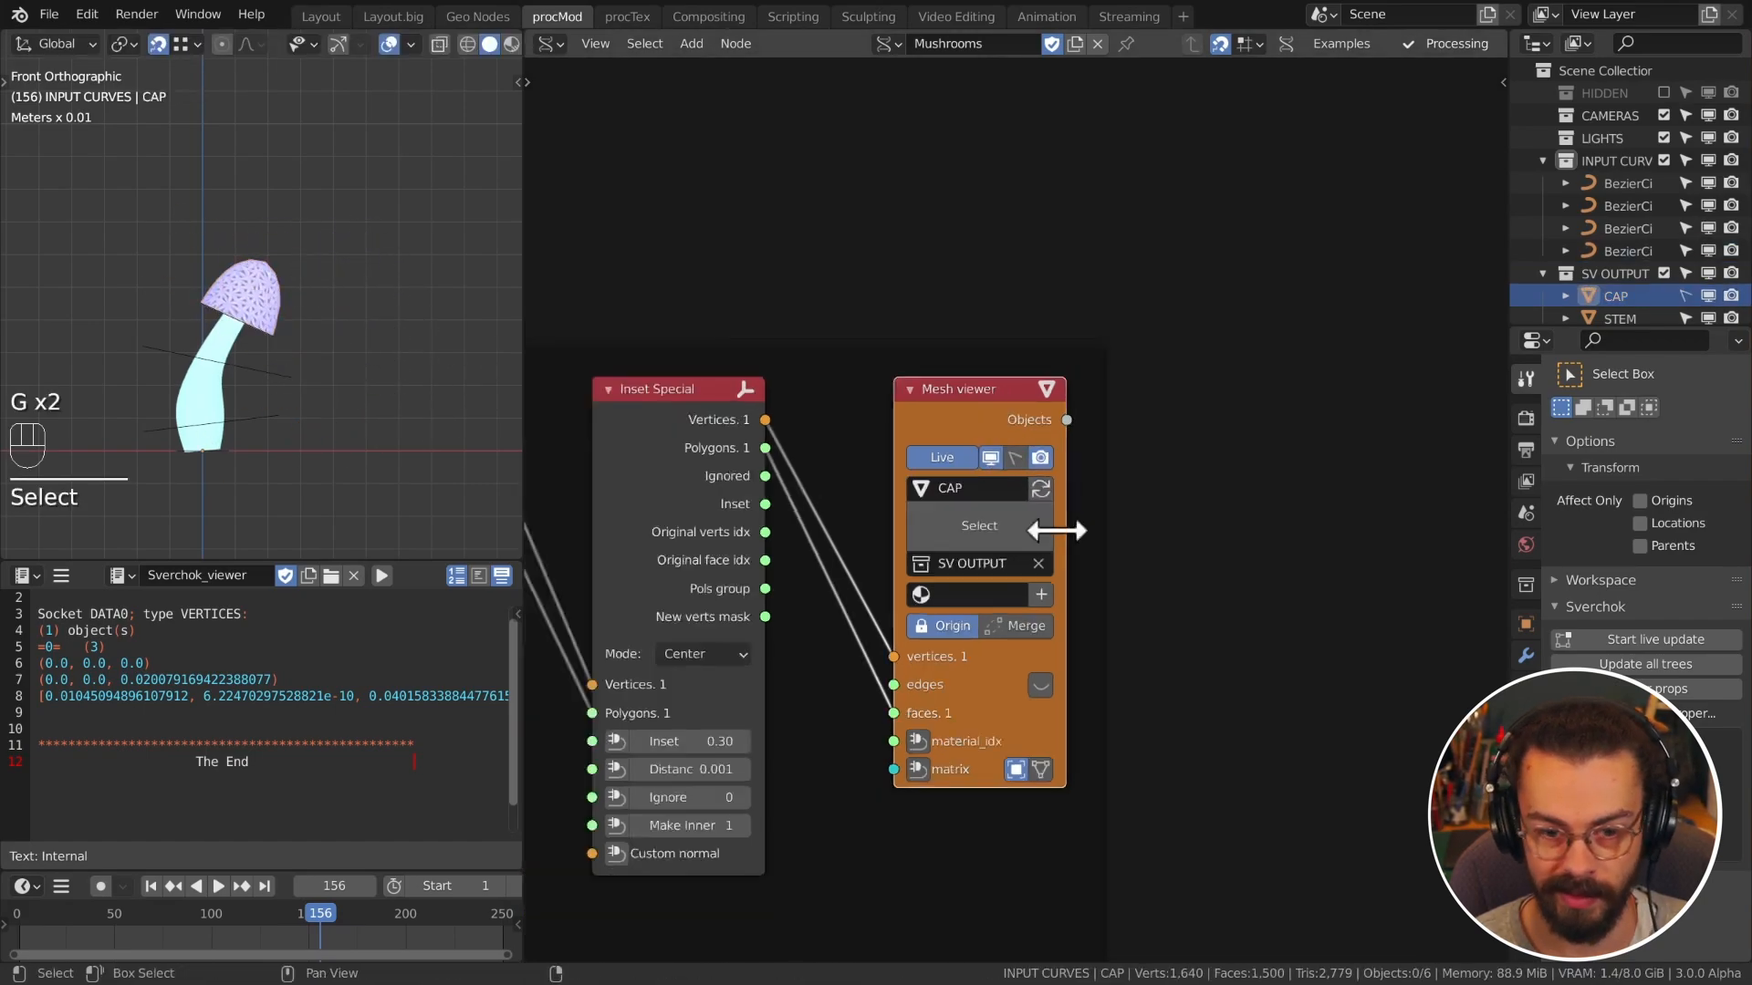
pyautogui.moveTo(1094, 648); pyautogui.dragTo(1013, 260, button='middle')
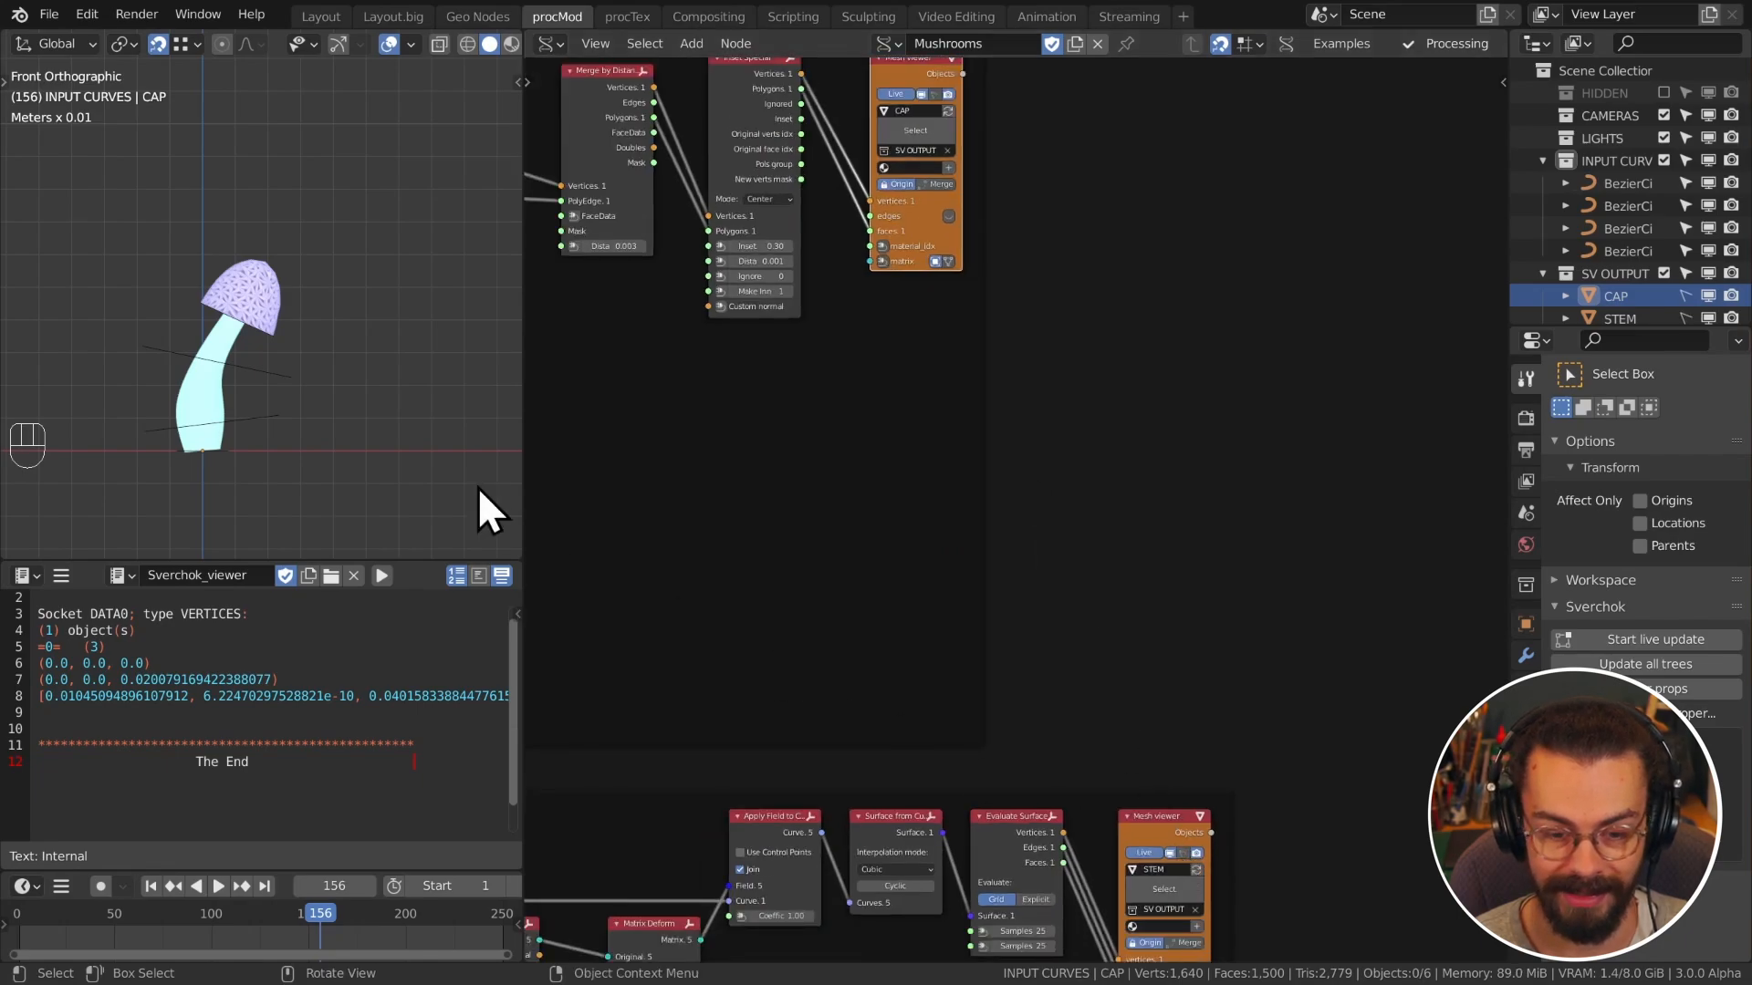
pyautogui.scroll(5, 254, 283)
pyautogui.moveTo(417, 391); pyautogui.dragTo(274, 410)
pyautogui.press('g')
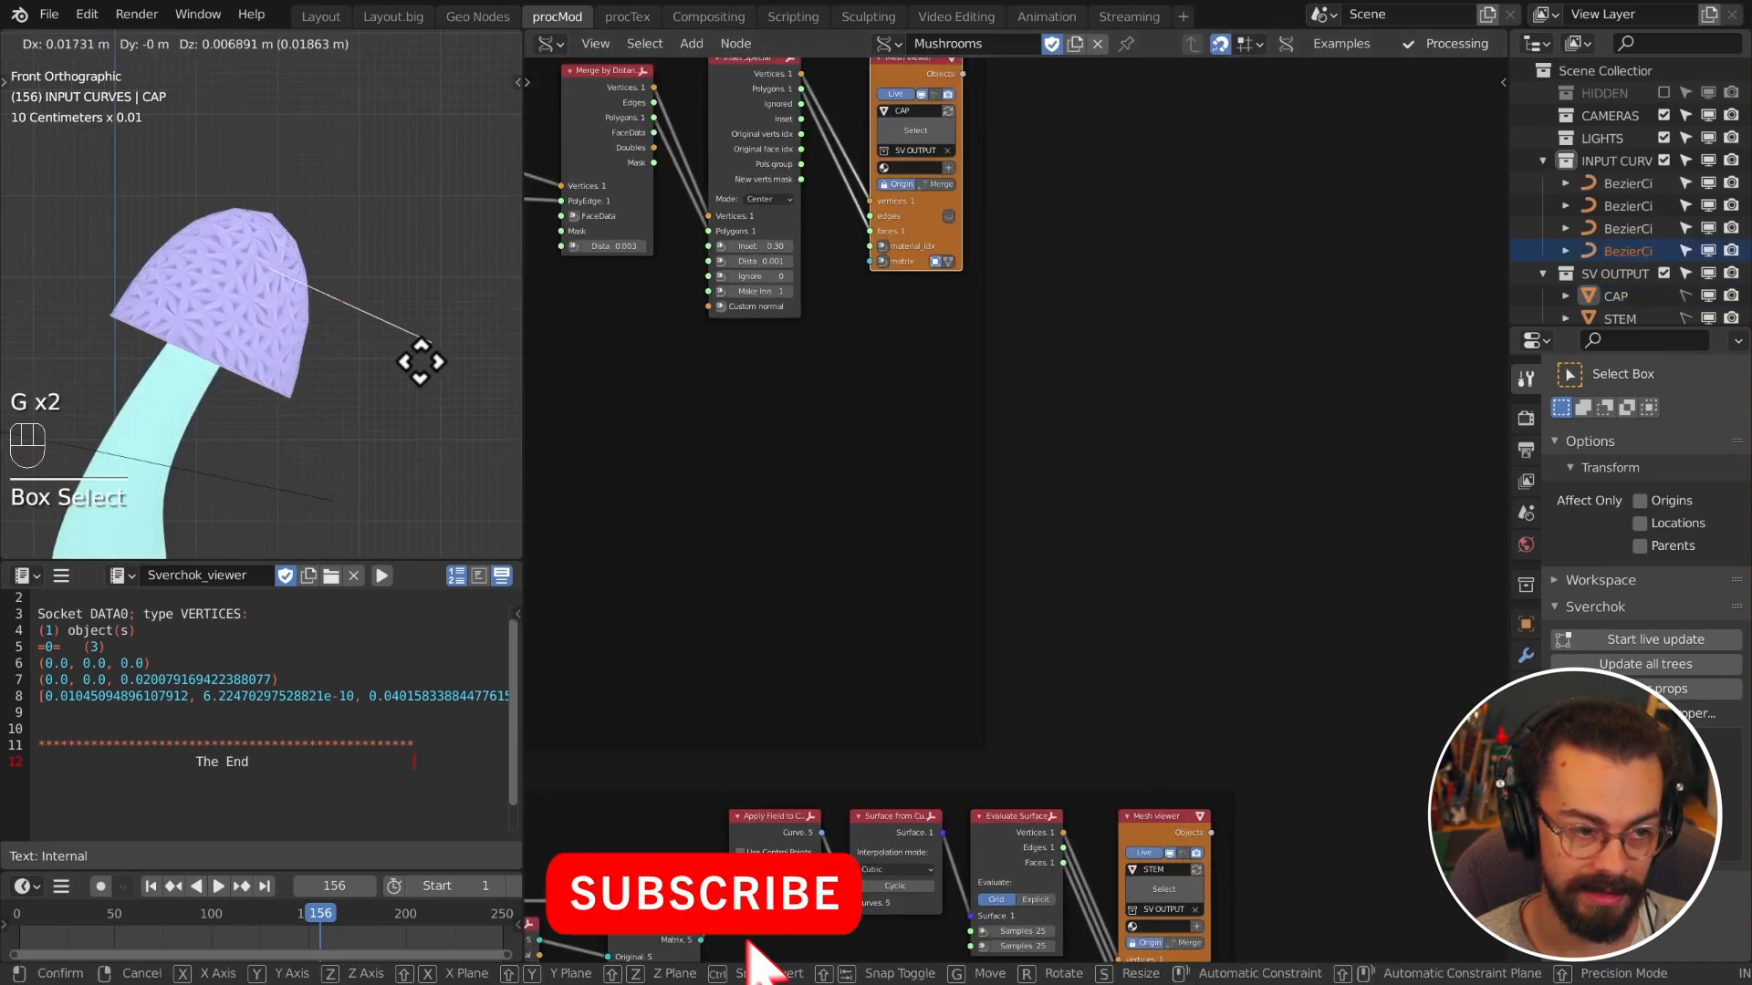
pyautogui.rightClick(446, 316)
pyautogui.scroll(-3, 365, 393)
pyautogui.keyDown('shift'); pyautogui.moveTo(339, 440); pyautogui.dragTo(308, 373, button='middle'); pyautogui.keyUp('shift')
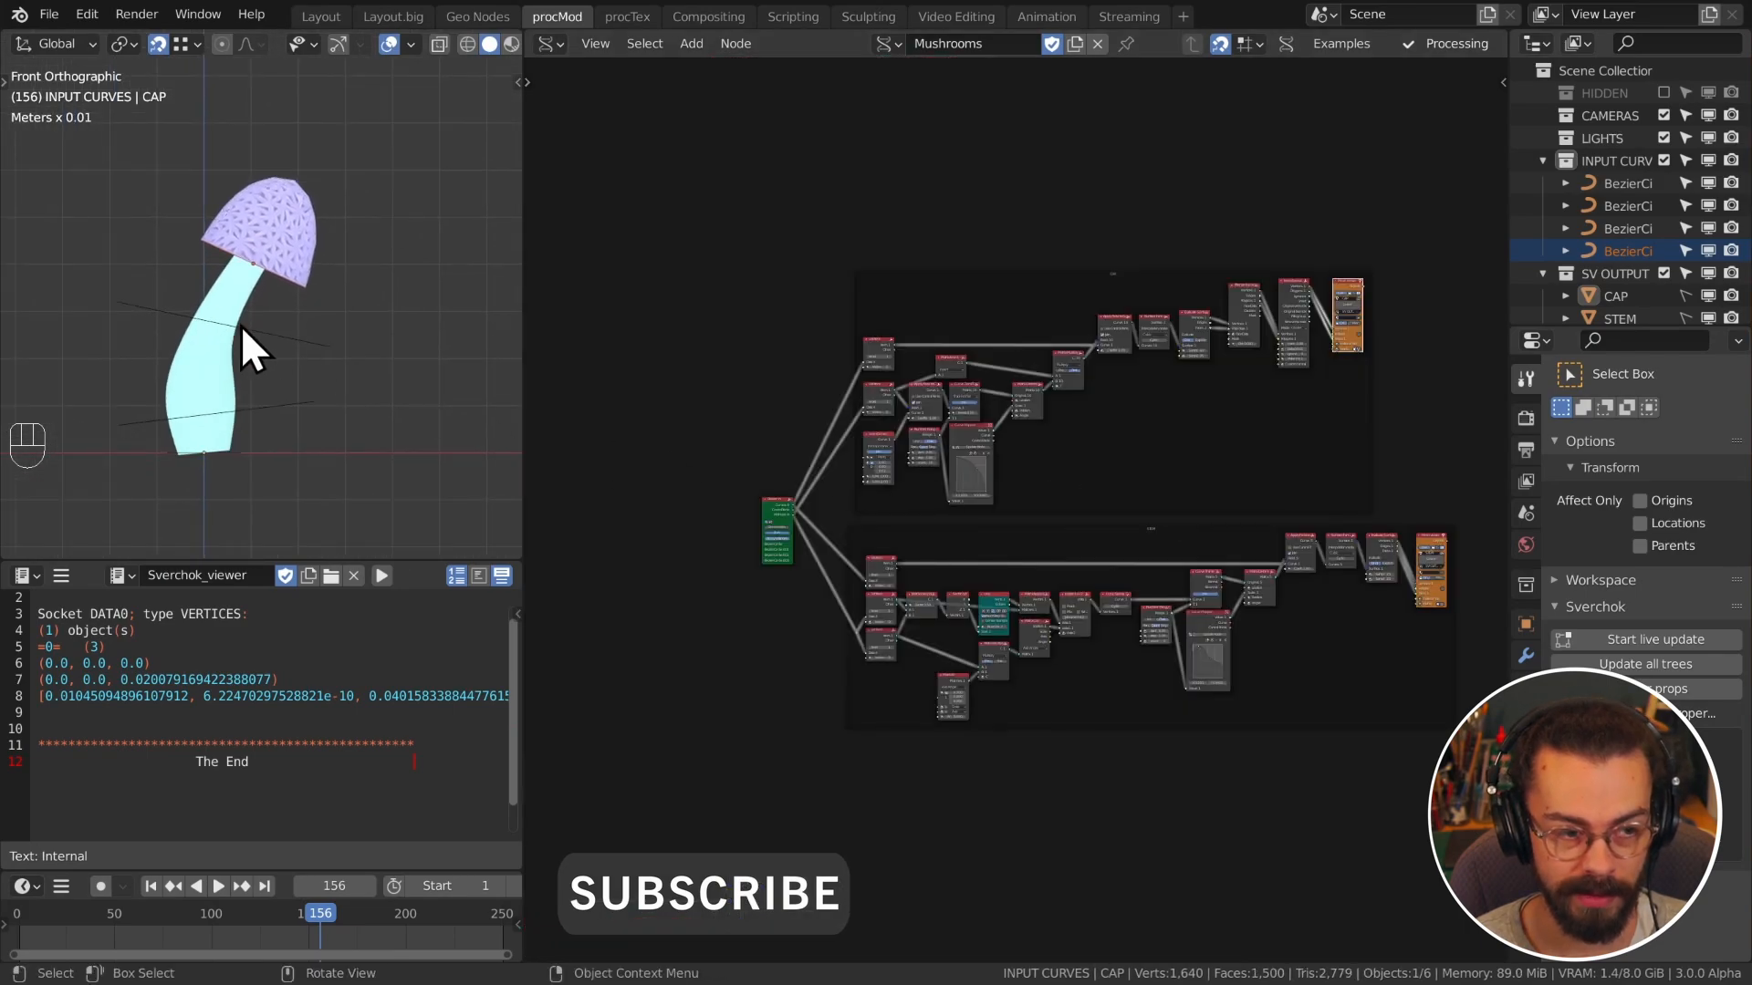
pyautogui.moveTo(241, 325); pyautogui.dragTo(277, 370, button='middle')
pyautogui.press('KP_1')
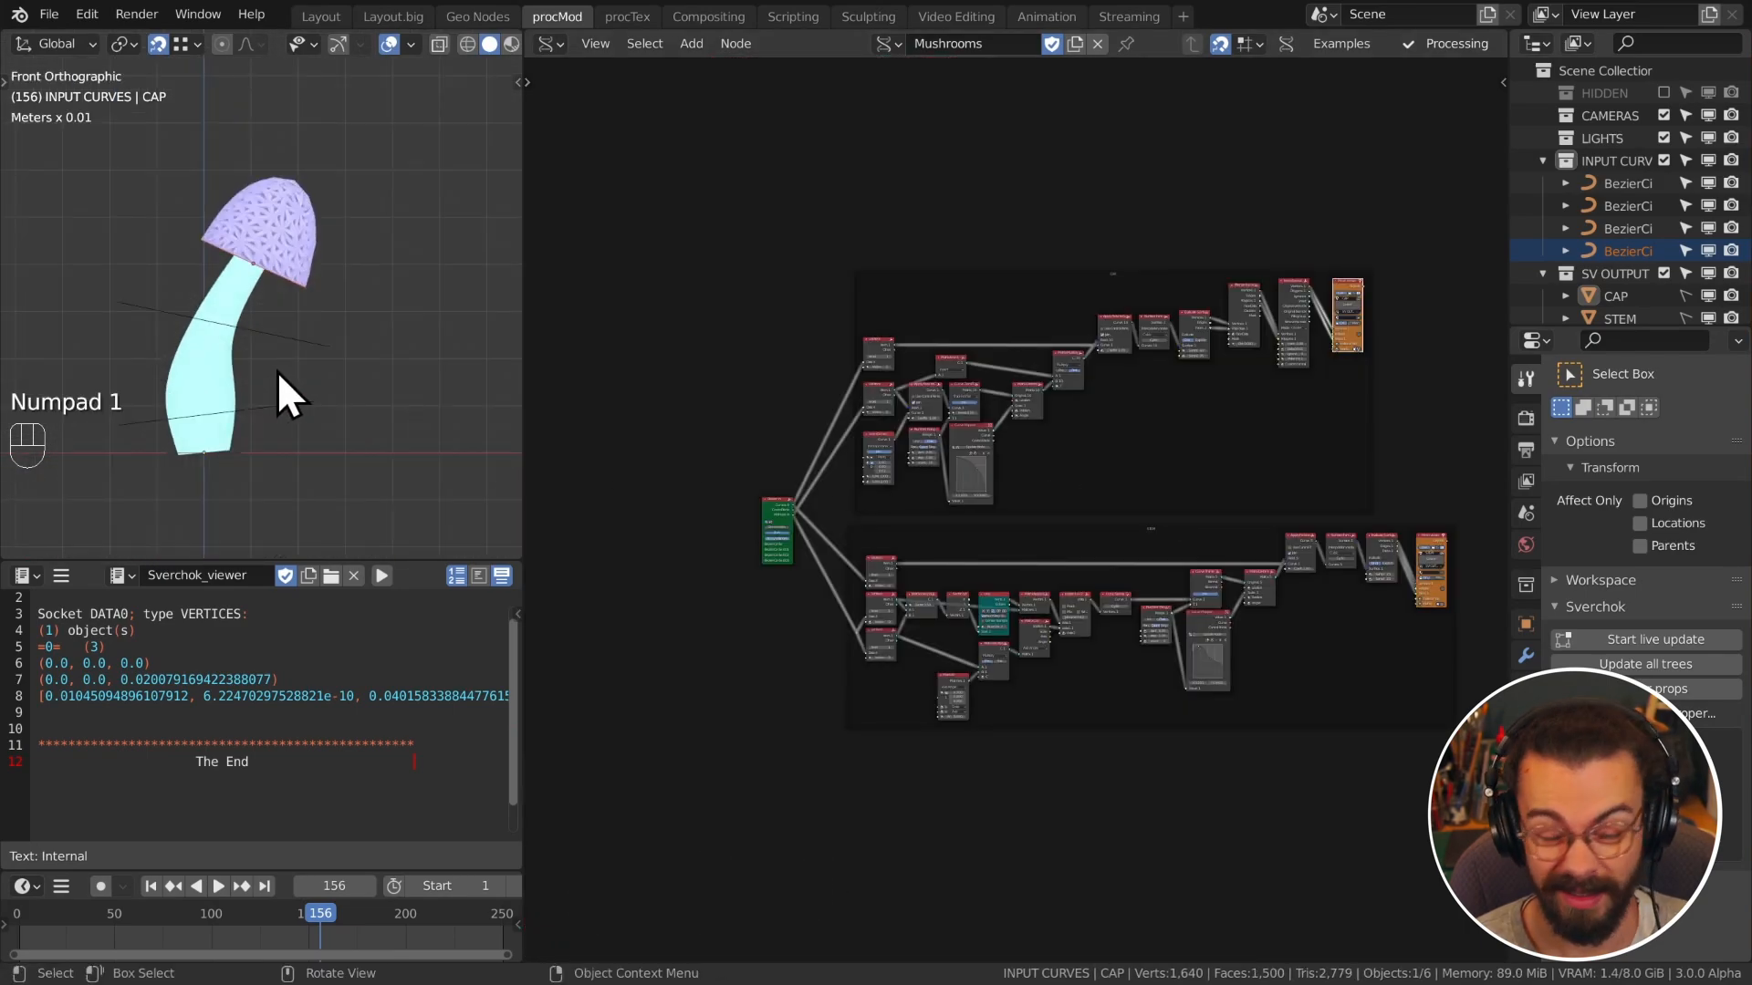
# Step: Move the green Bezier input node up so it sits above the CAP frame
pyautogui.moveTo(699, 394); pyautogui.dragTo(808, 457, button='middle')
pyautogui.moveTo(808, 457); pyautogui.dragTo(919, 636)
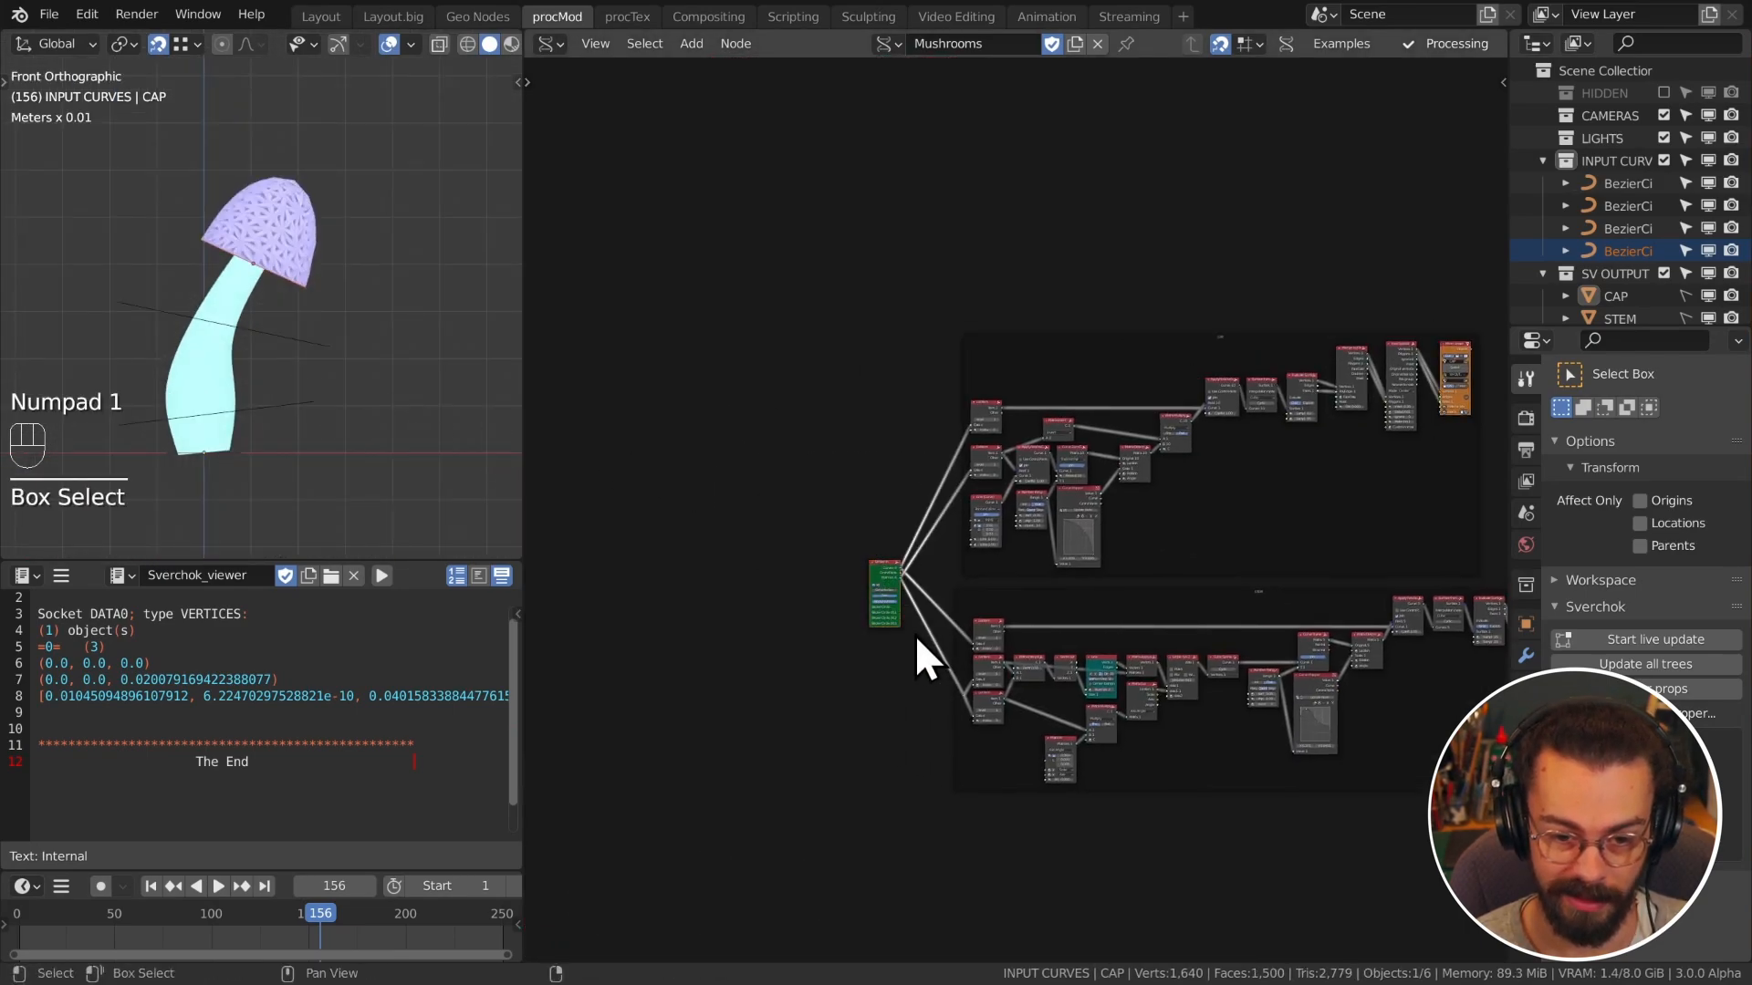
pyautogui.press('g')
pyautogui.click(838, 325)
# Step: Add a List Item node above the CAP frame and feed it the Bezier input node's curves
pyautogui.moveTo(965, 235); pyautogui.dragTo(967, 483, button='middle')
pyautogui.scroll(5, 971, 492)
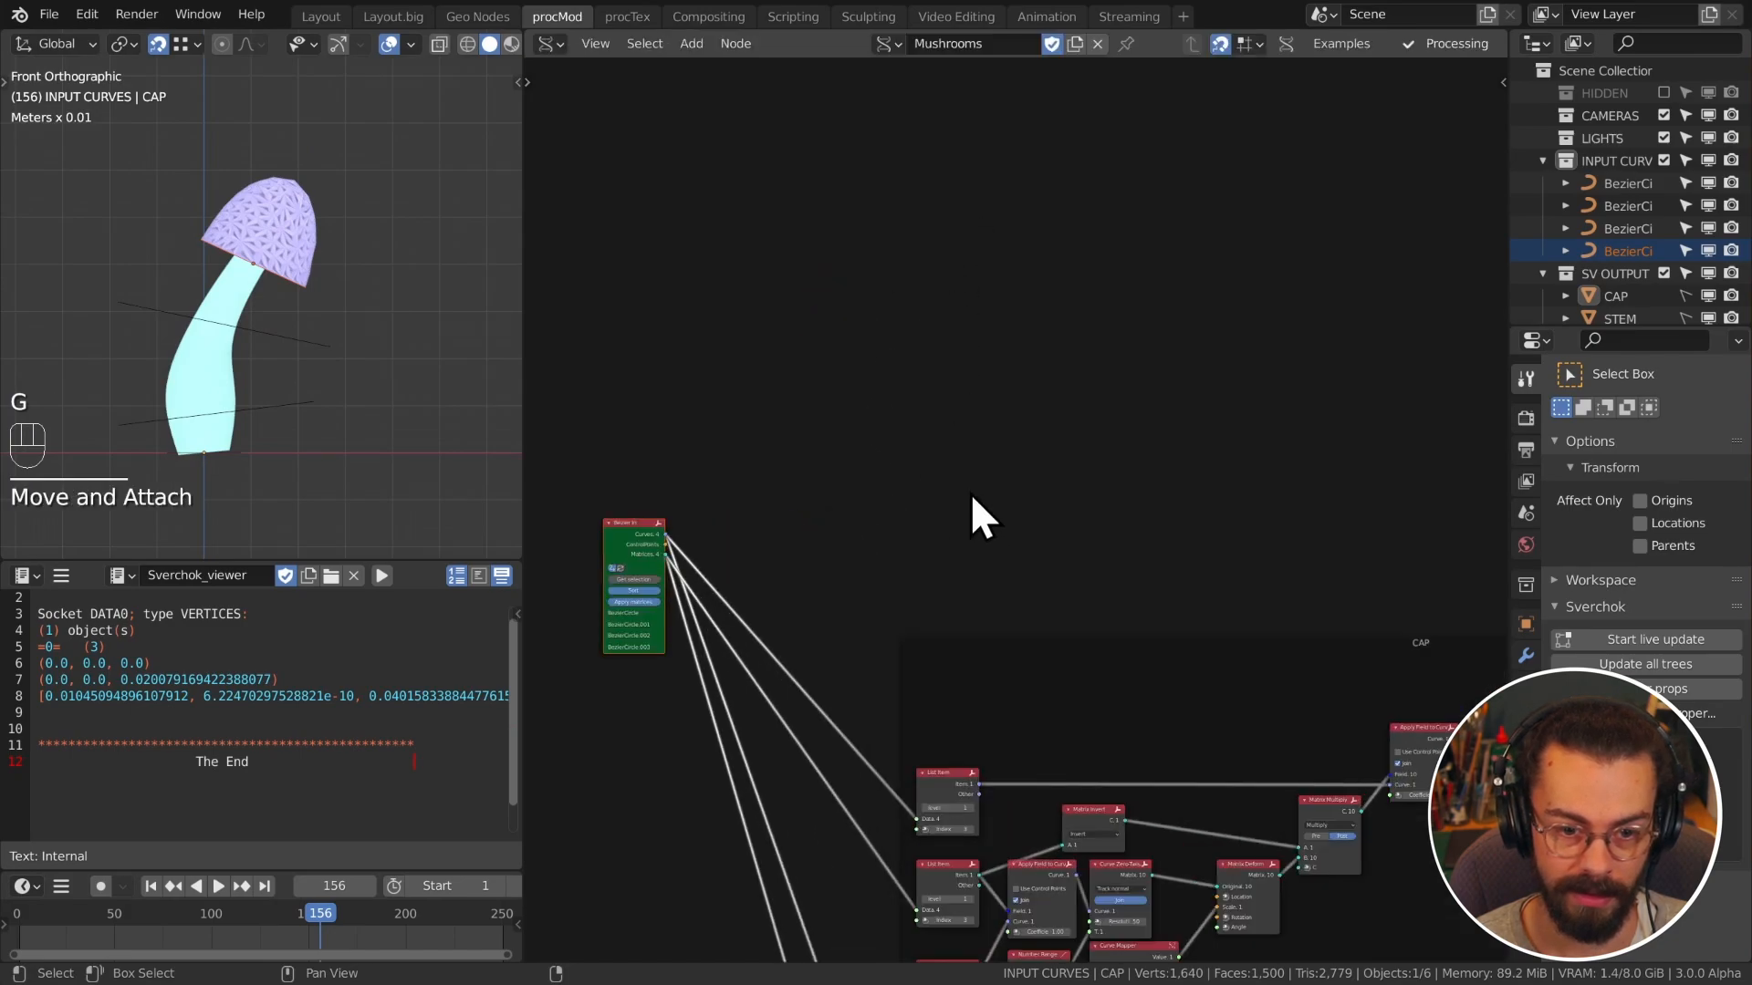
pyautogui.scroll(5, 956, 551)
pyautogui.moveTo(905, 402); pyautogui.dragTo(975, 496, button='middle')
pyautogui.click(884, 553)
pyautogui.hotkey('shift', 'a')
pyautogui.moveTo(981, 444)
pyautogui.moveTo(1122, 464)
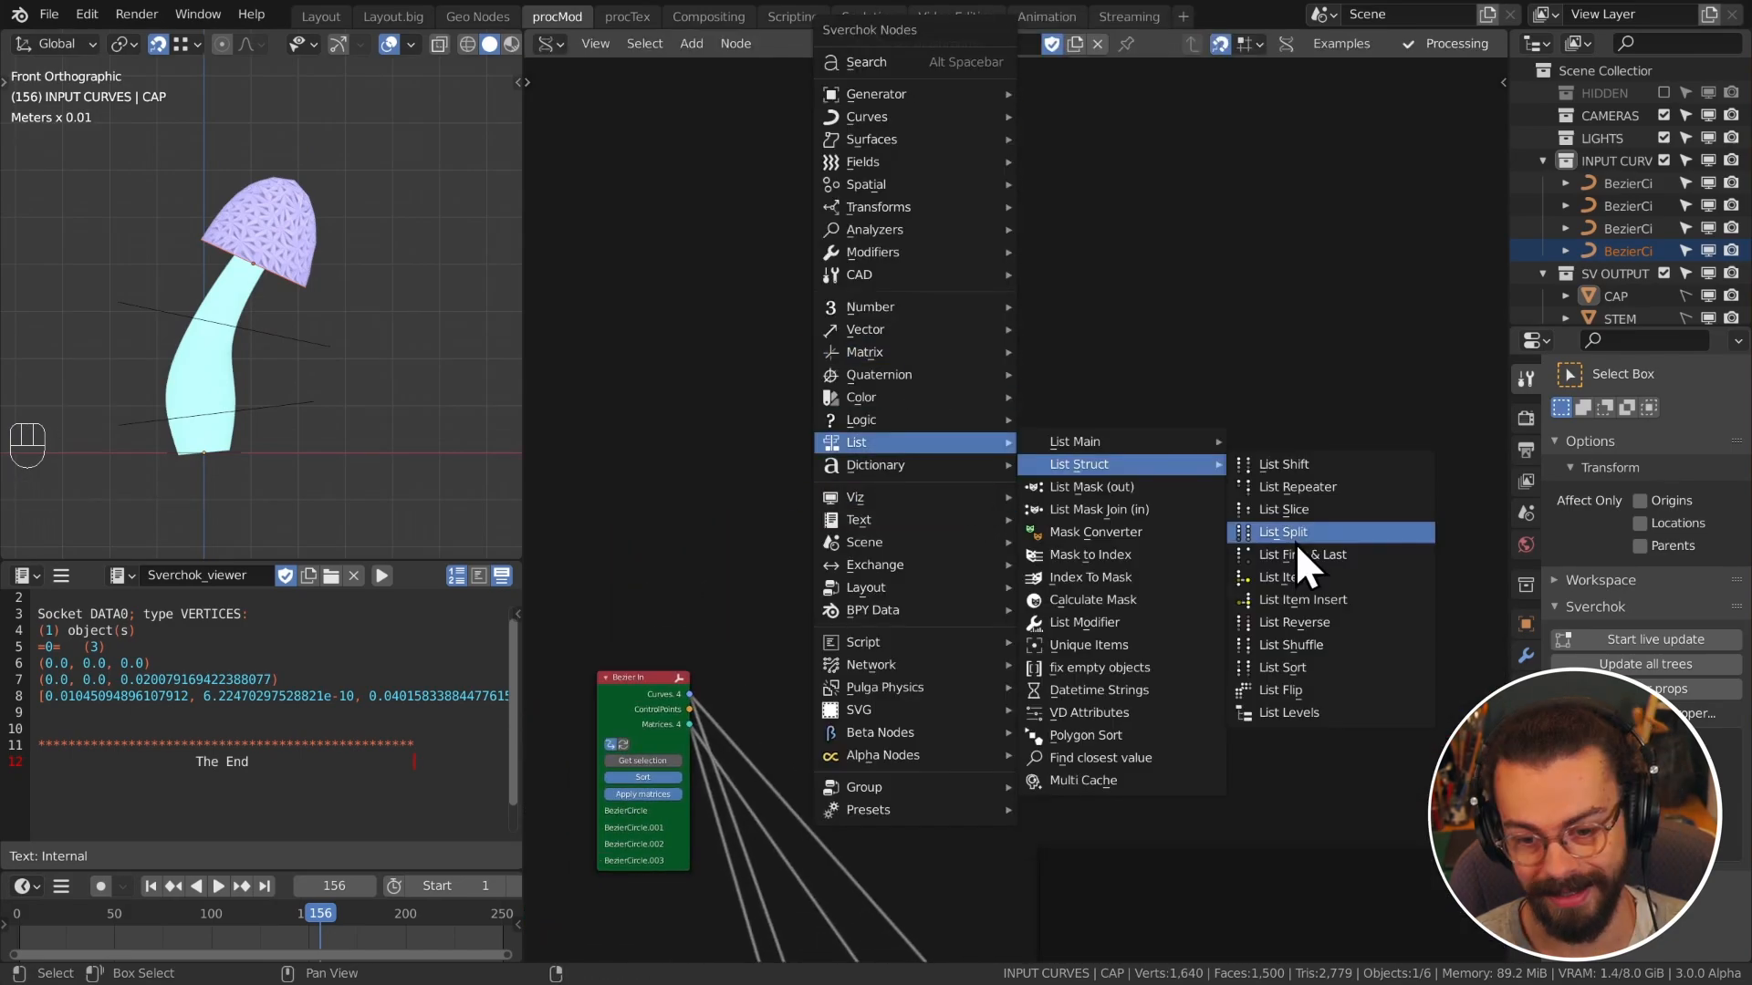
pyautogui.click(1286, 577)
pyautogui.click(903, 394)
pyautogui.moveTo(606, 743); pyautogui.dragTo(940, 505)
# Step: Add an Evaluate Curve node after the new List Item and connect the item output to its curve input
pyautogui.keyDown('ctrl'); pyautogui.hscroll(2, 1035, 544); pyautogui.keyUp('ctrl')
pyautogui.scroll(1, 1035, 544)
pyautogui.press('q')
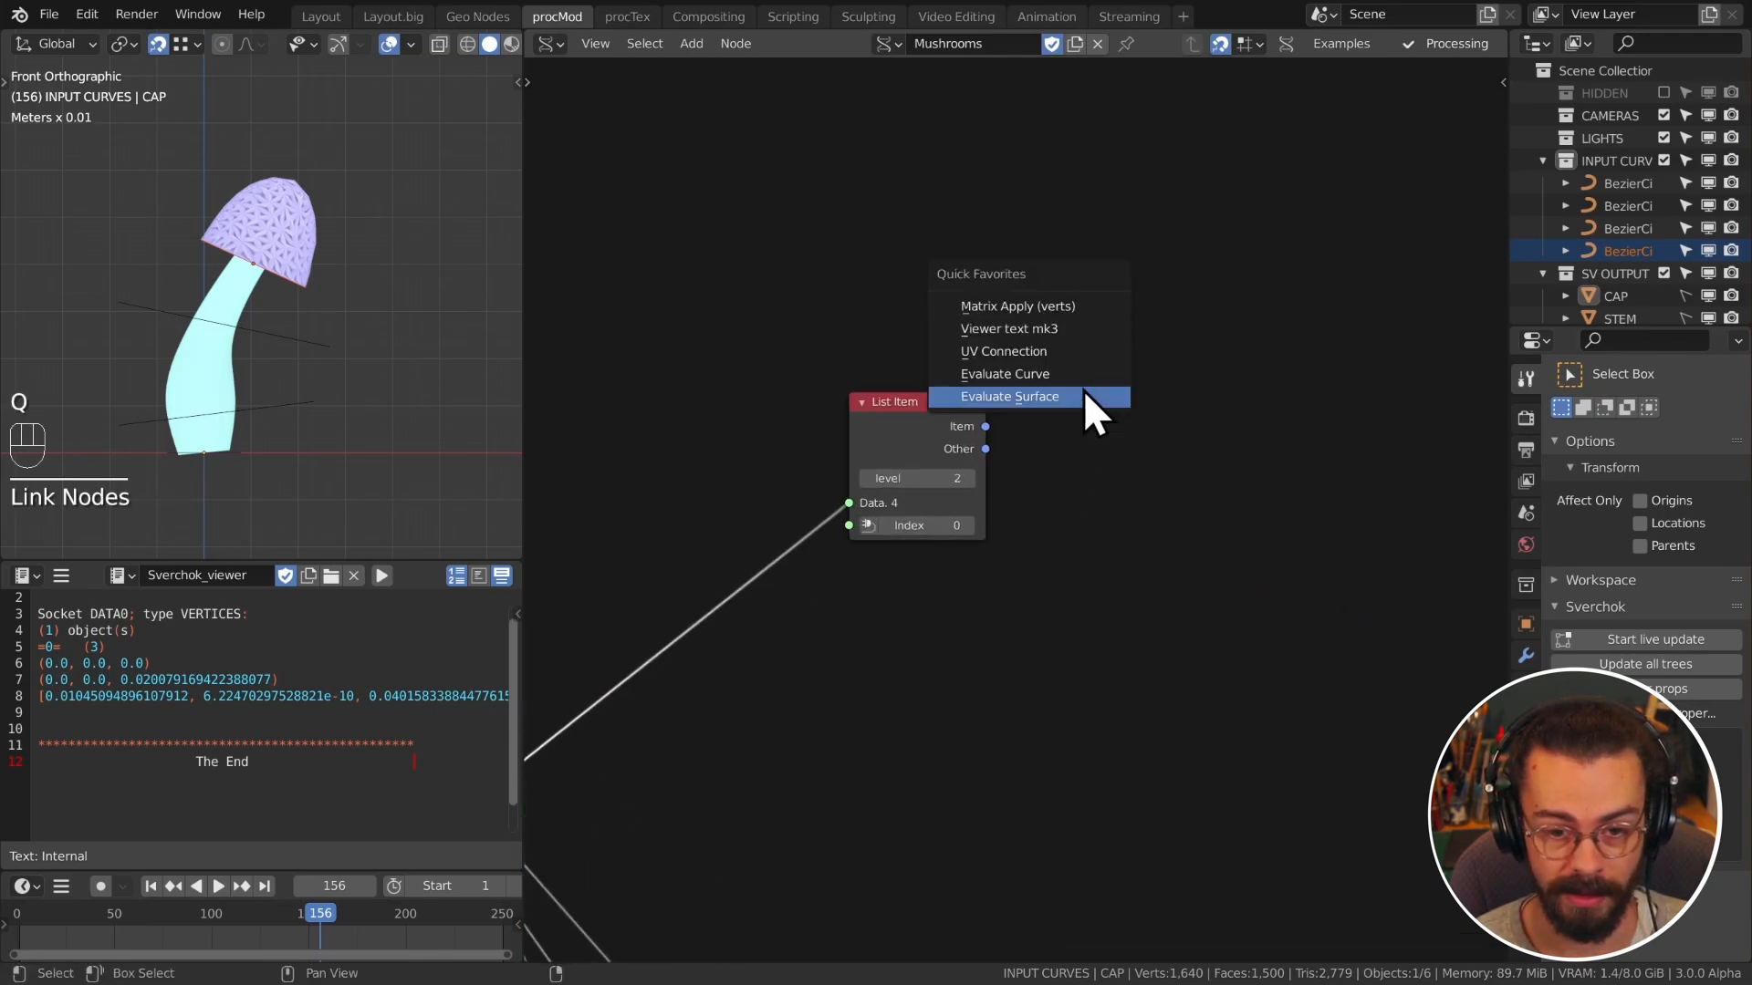
pyautogui.click(1087, 398)
pyautogui.click(1095, 380)
pyautogui.moveTo(985, 426); pyautogui.dragTo(1121, 510)
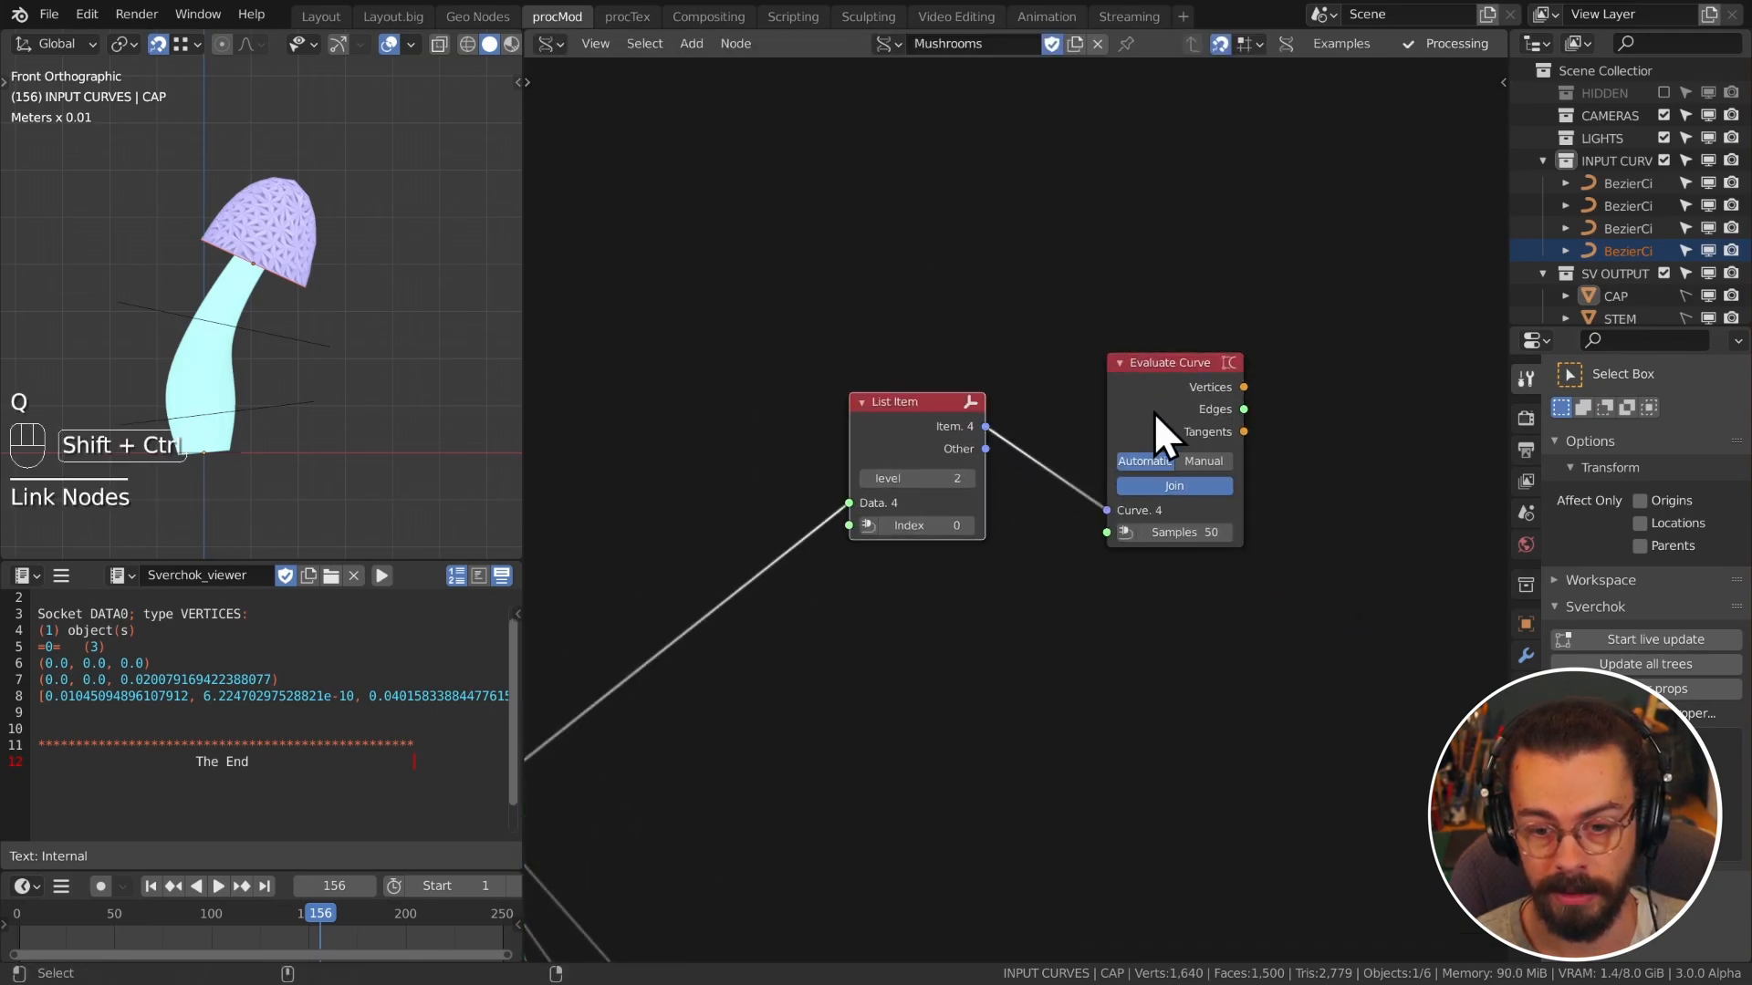
# Step: Preview Evaluate Curve with a Temporal Viewer placed close beside it, and set the List Item level to 1
pyautogui.keyDown('ctrl'); pyautogui.keyDown('shift'); pyautogui.click(1154, 412); pyautogui.keyUp('shift'); pyautogui.keyUp('ctrl')
pyautogui.moveTo(1283, 474); pyautogui.dragTo(1182, 504, button='middle')
pyautogui.moveTo(1176, 513); pyautogui.dragTo(1369, 267)
pyautogui.press('g')
pyautogui.click(1319, 530)
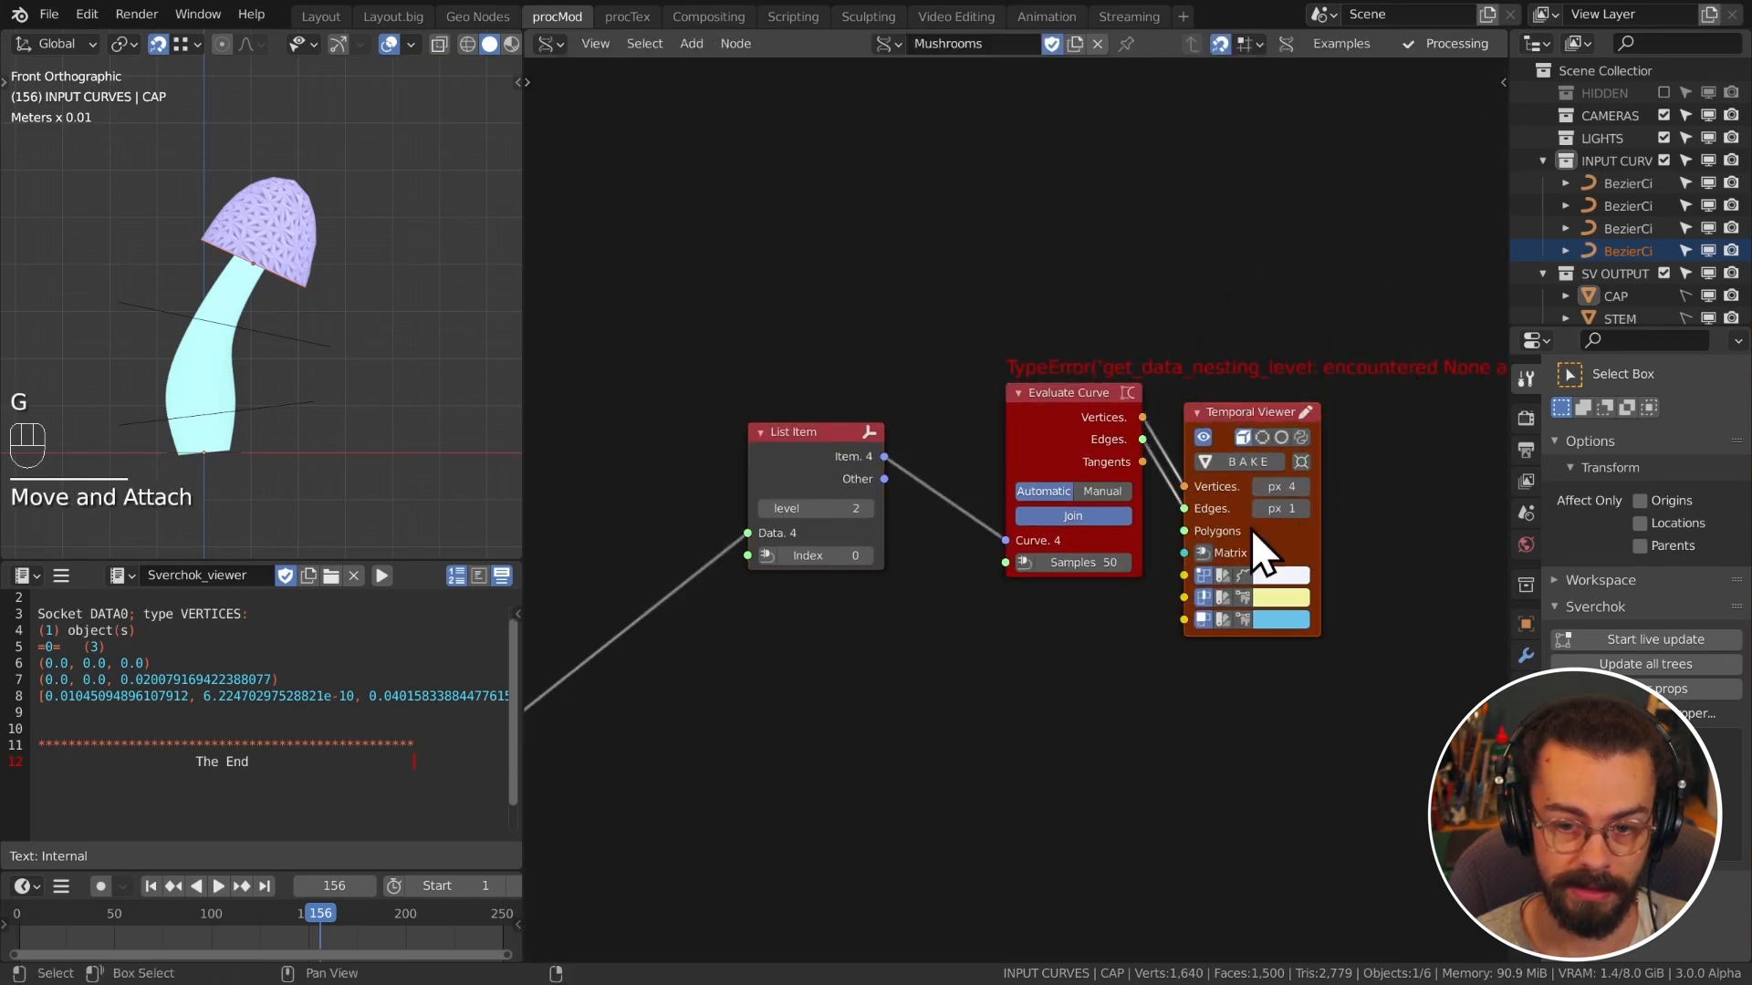
pyautogui.click(764, 508)
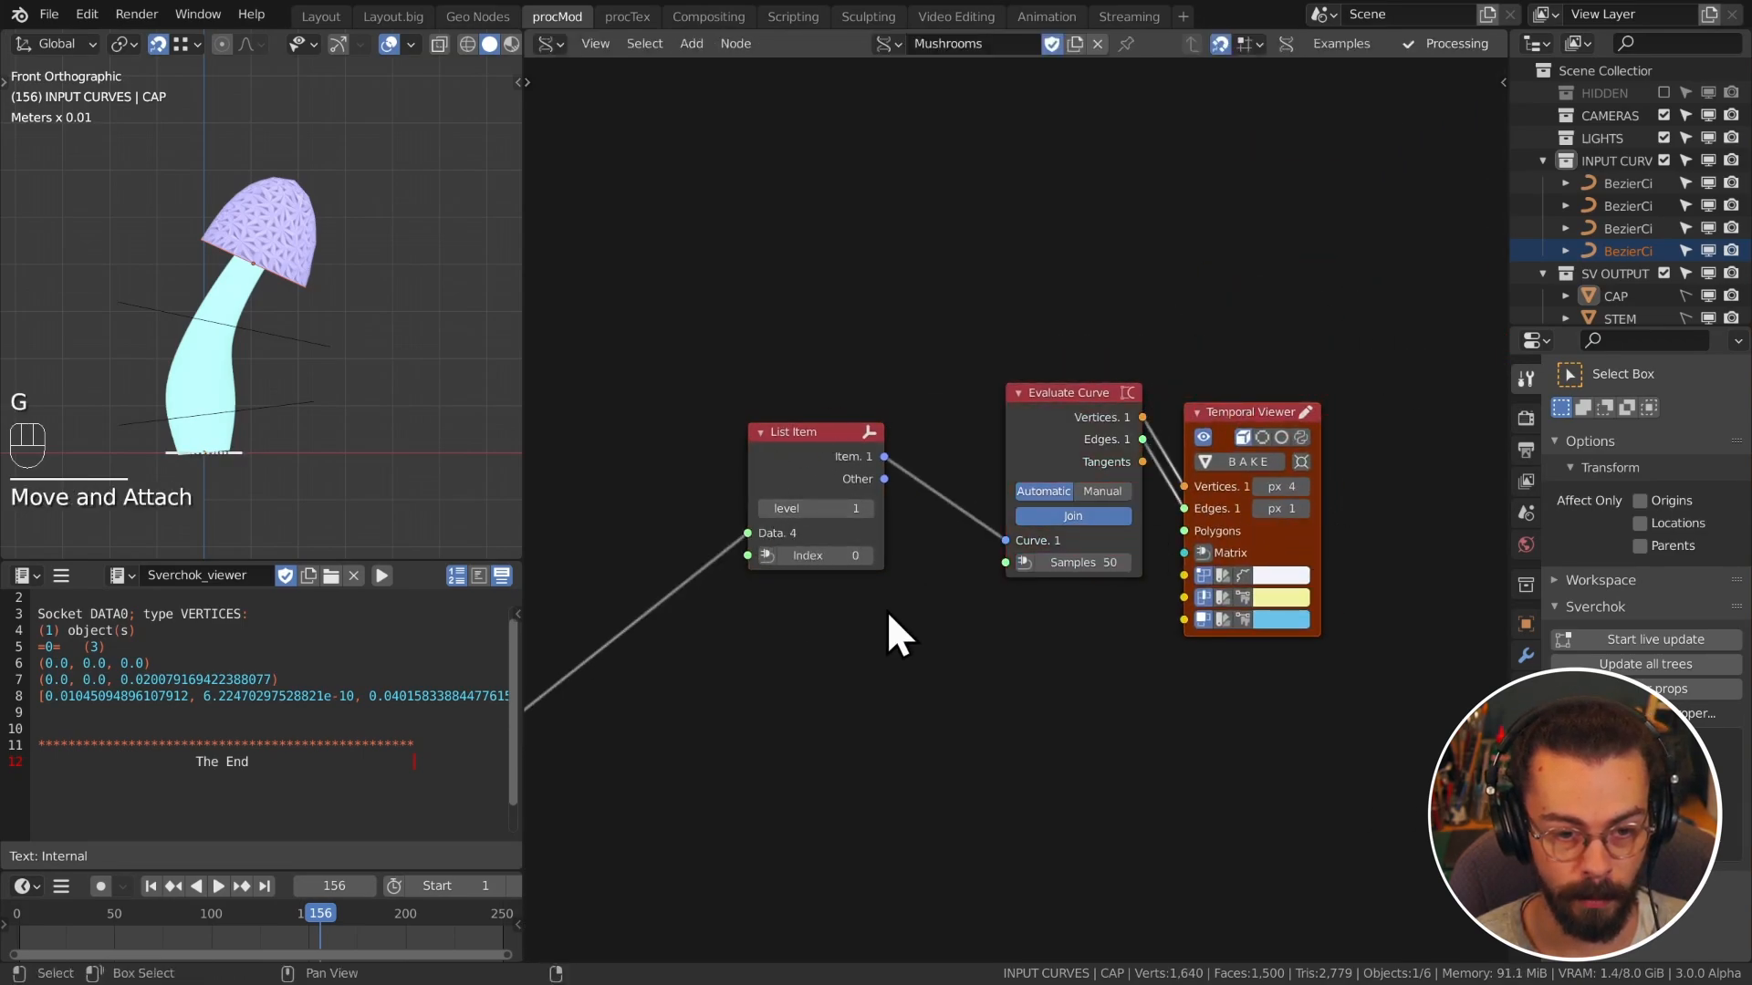
# Step: Step the List Item index up to 3 to preview each input curve in turn
pyautogui.moveTo(887, 611); pyautogui.dragTo(921, 565, button='middle')
pyautogui.click(906, 518)
pyautogui.click(906, 517)
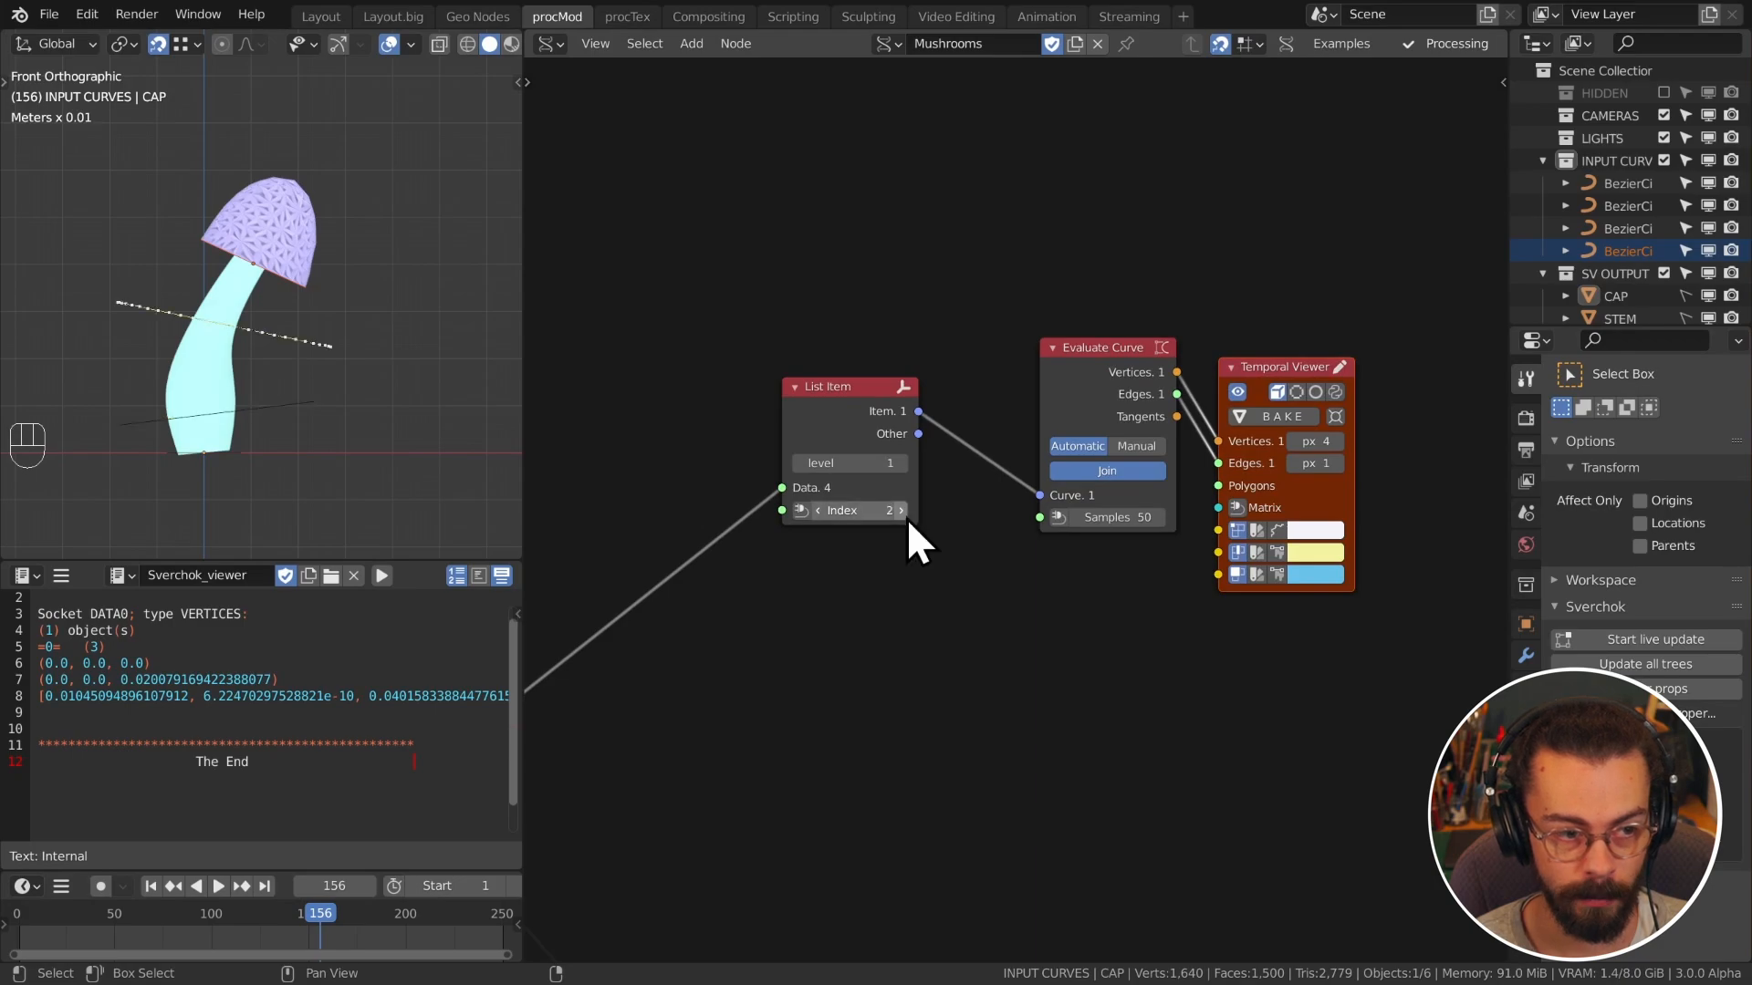
pyautogui.click(906, 517)
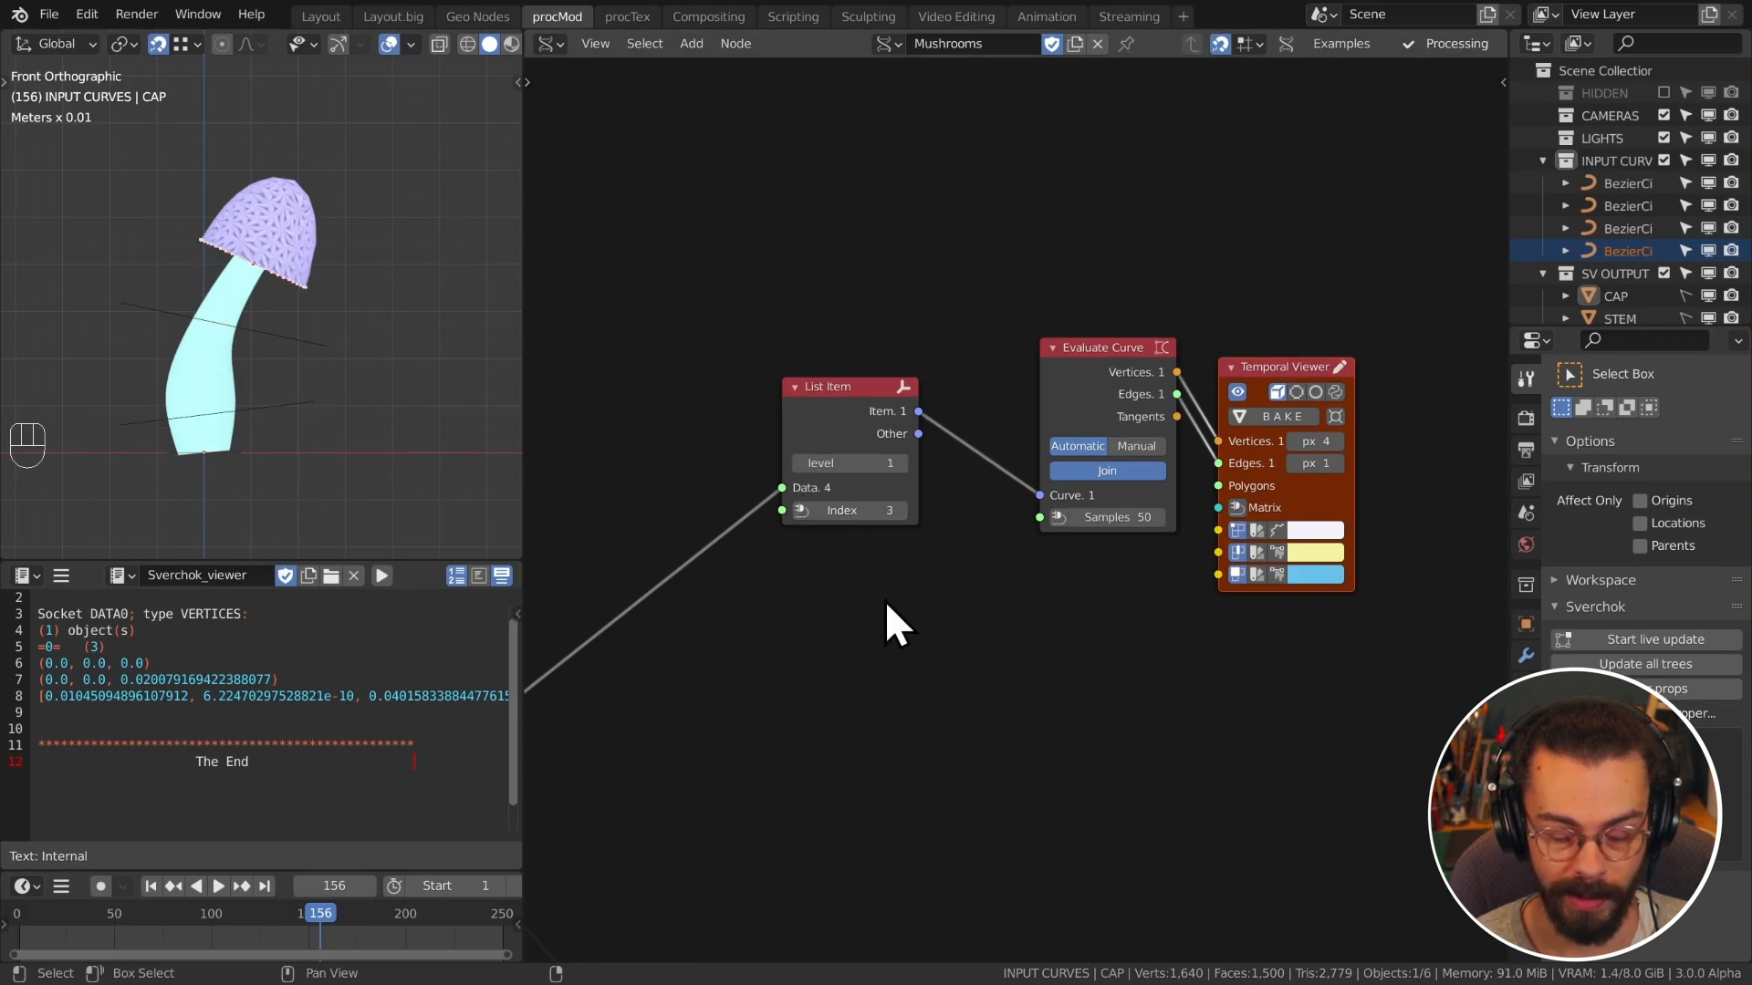
# Step: Add a List Input node directly below the List Item node and set its list length to 3
pyautogui.moveTo(884, 600); pyautogui.dragTo(916, 570, button='middle')
pyautogui.hotkey('shift', 'a')
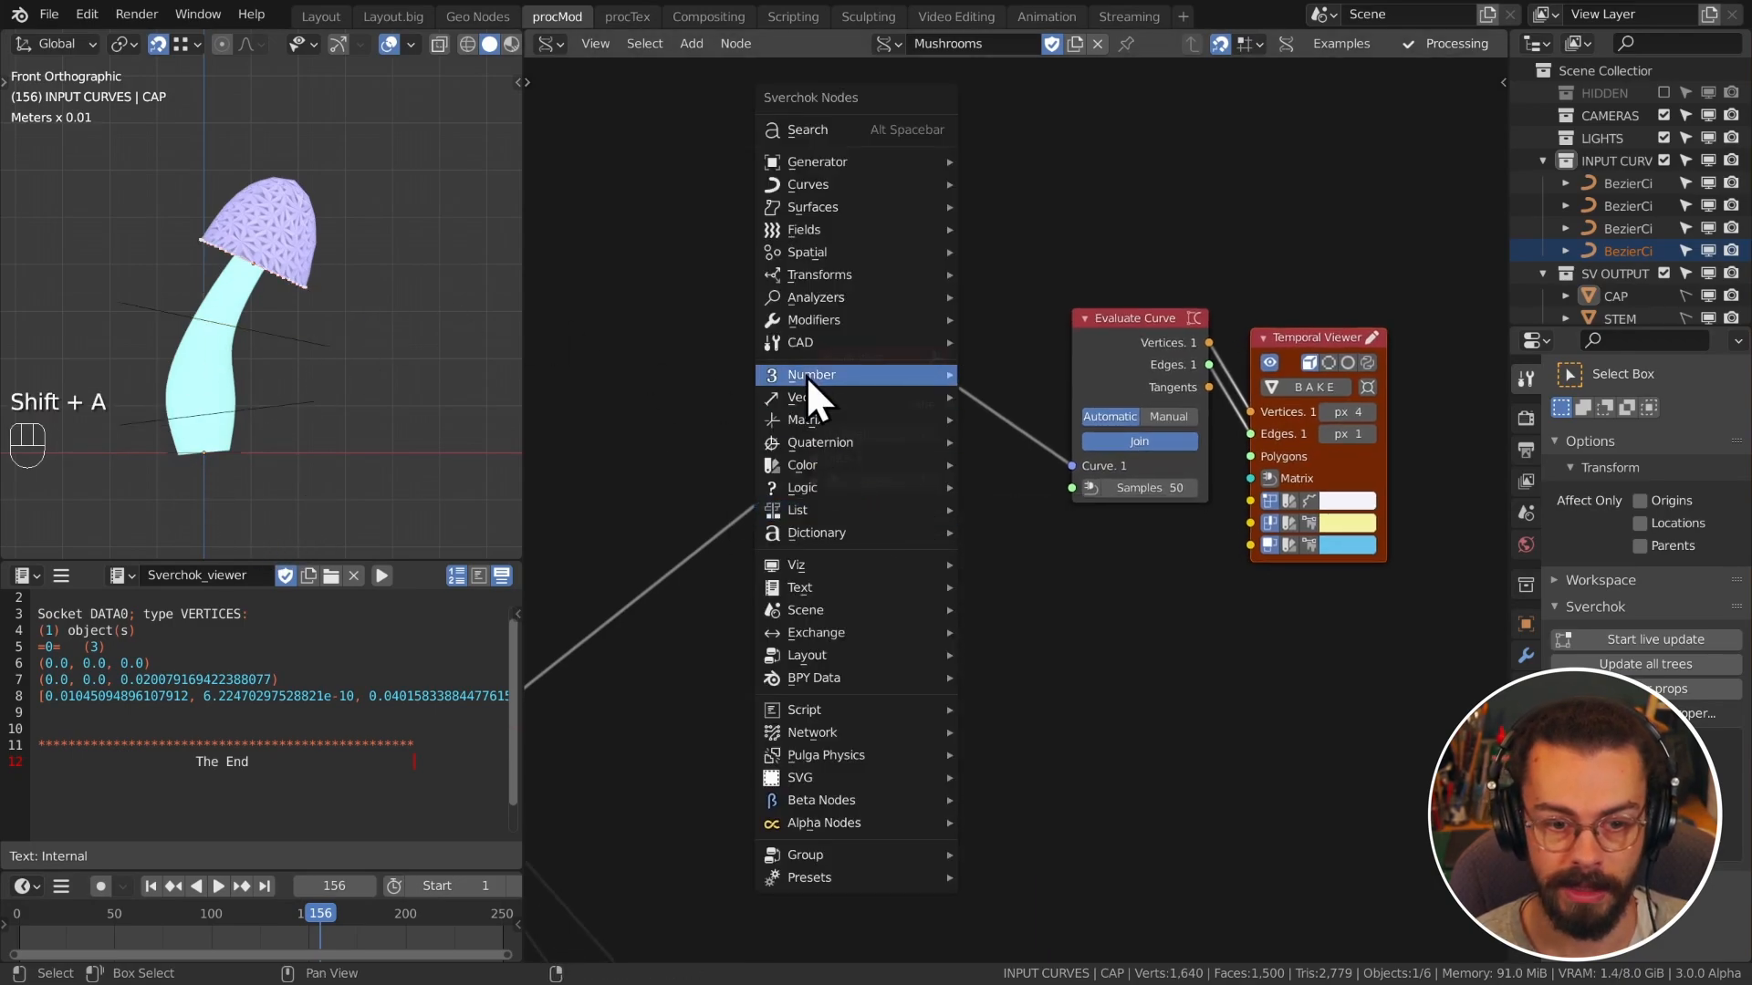
pyautogui.moveTo(806, 376)
pyautogui.click(1062, 442)
pyautogui.click(812, 516)
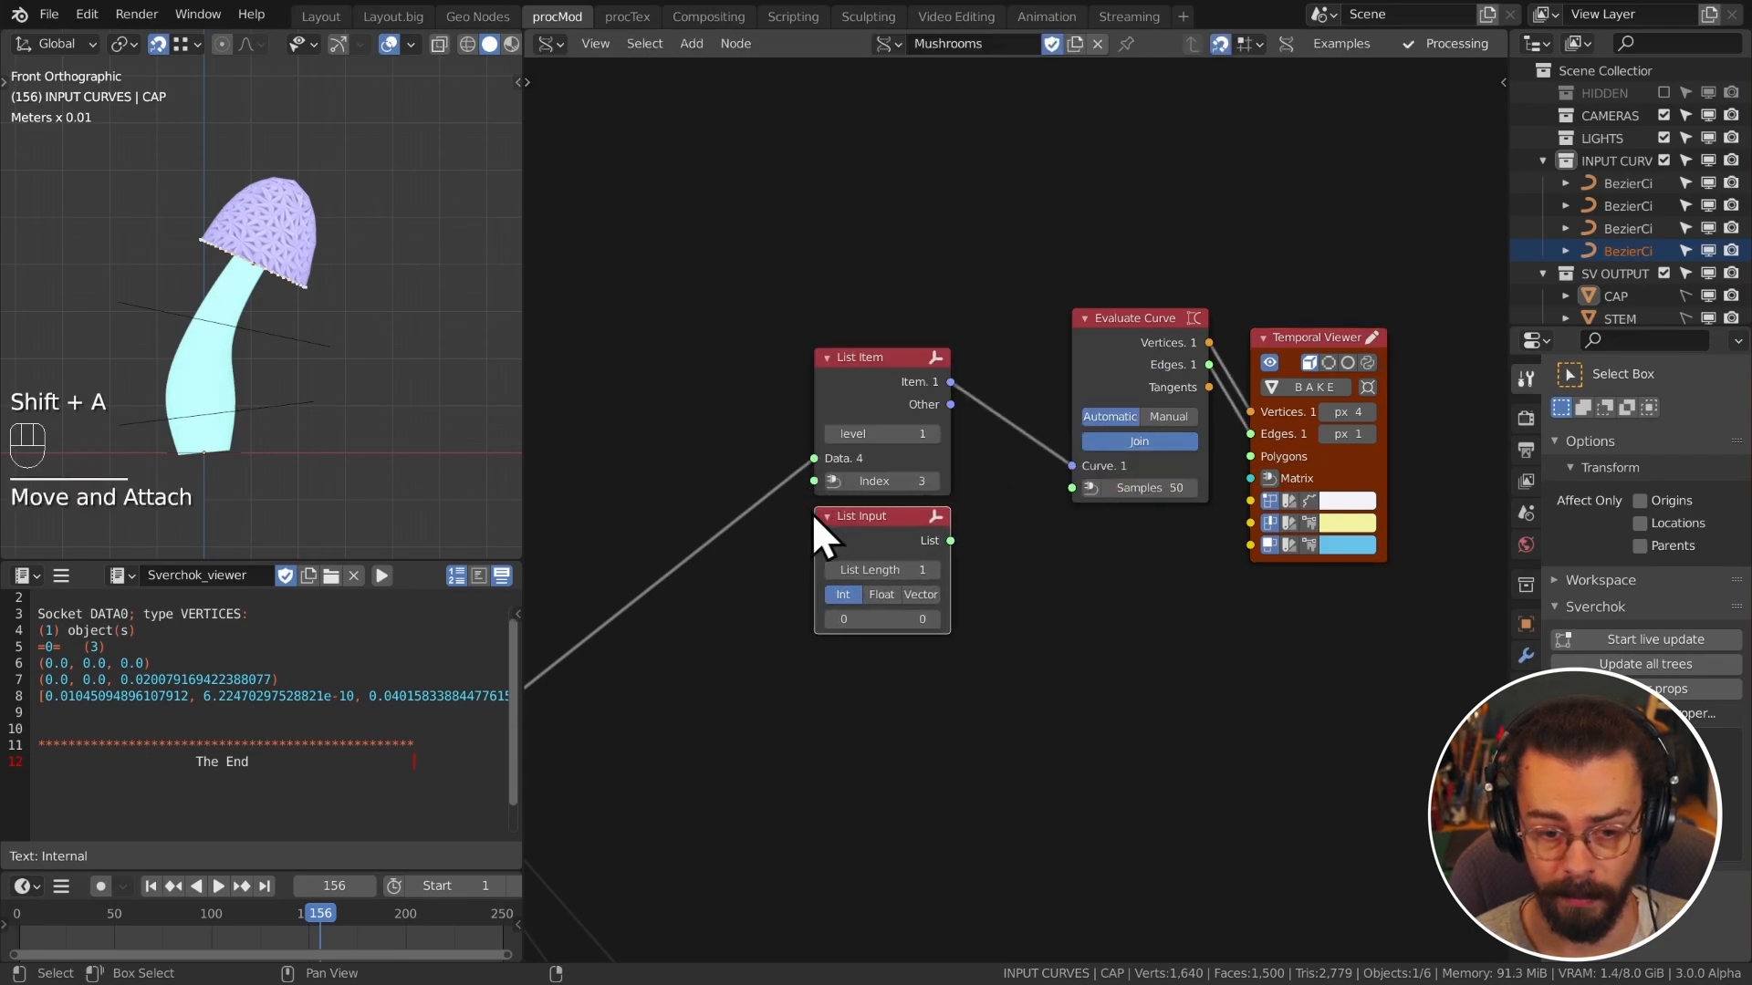
pyautogui.press('KP_Decimal')
pyautogui.click(911, 585)
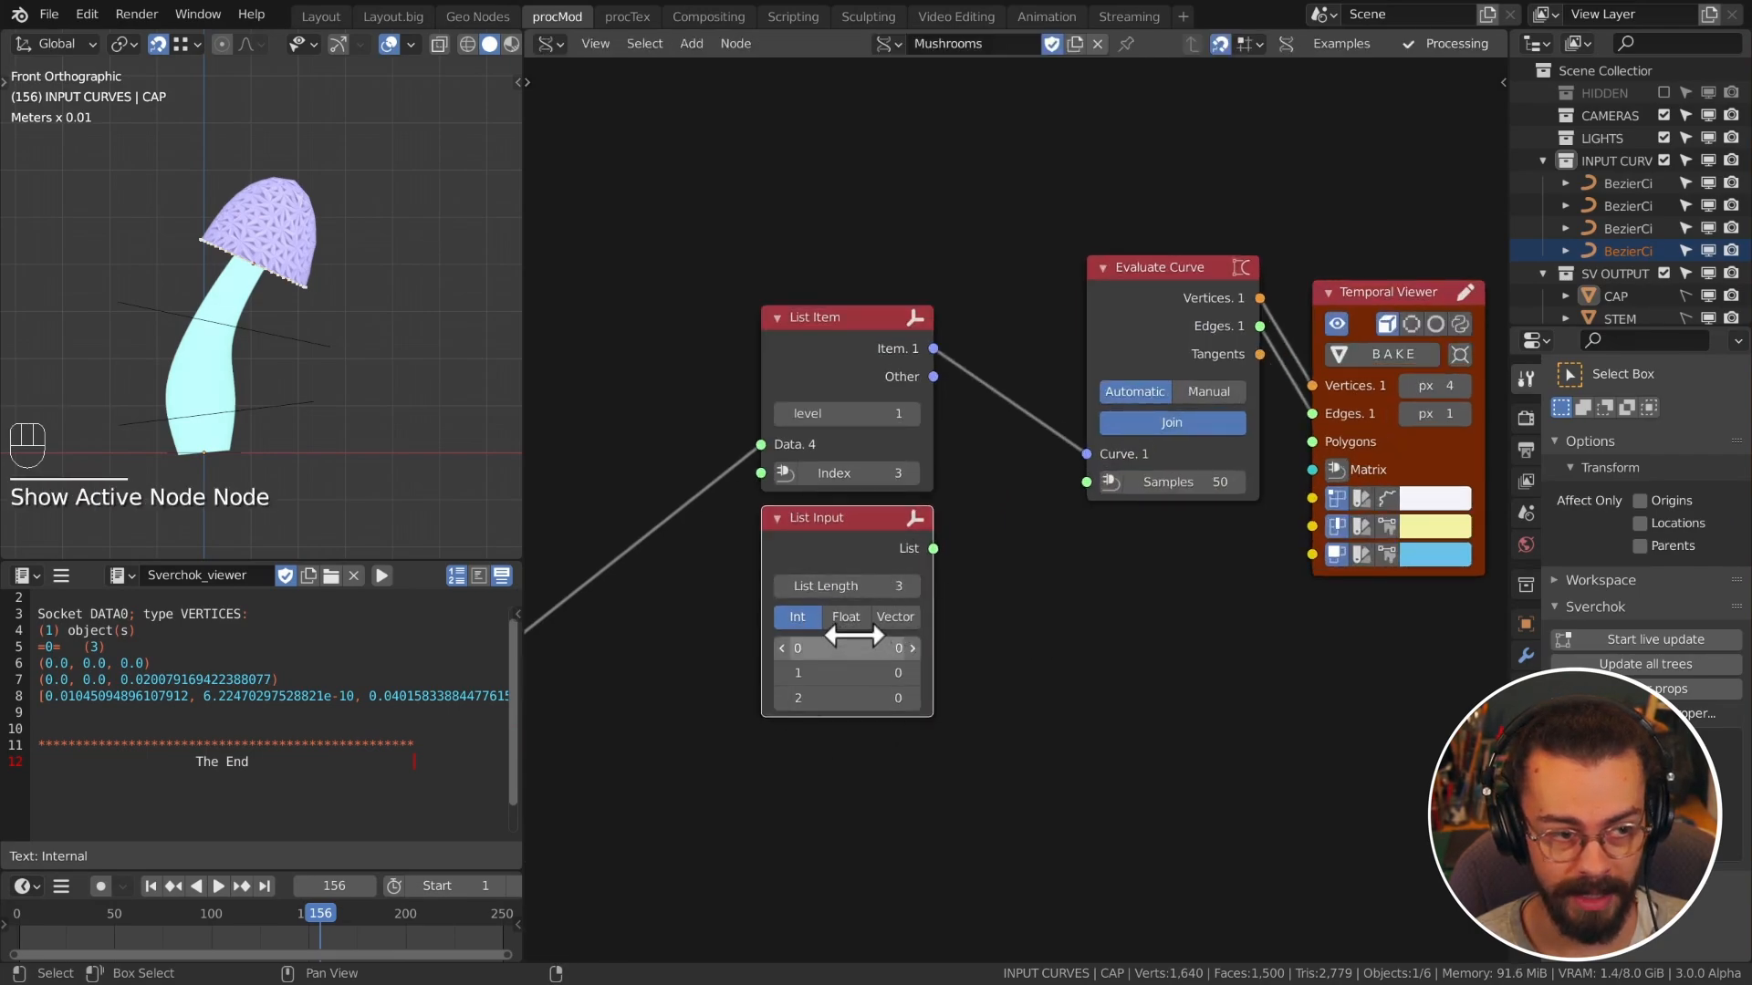
# Step: Connect the List Input to the List Item's index and set its three integers to 1, 2 and 3
pyautogui.moveTo(932, 548); pyautogui.dragTo(761, 473)
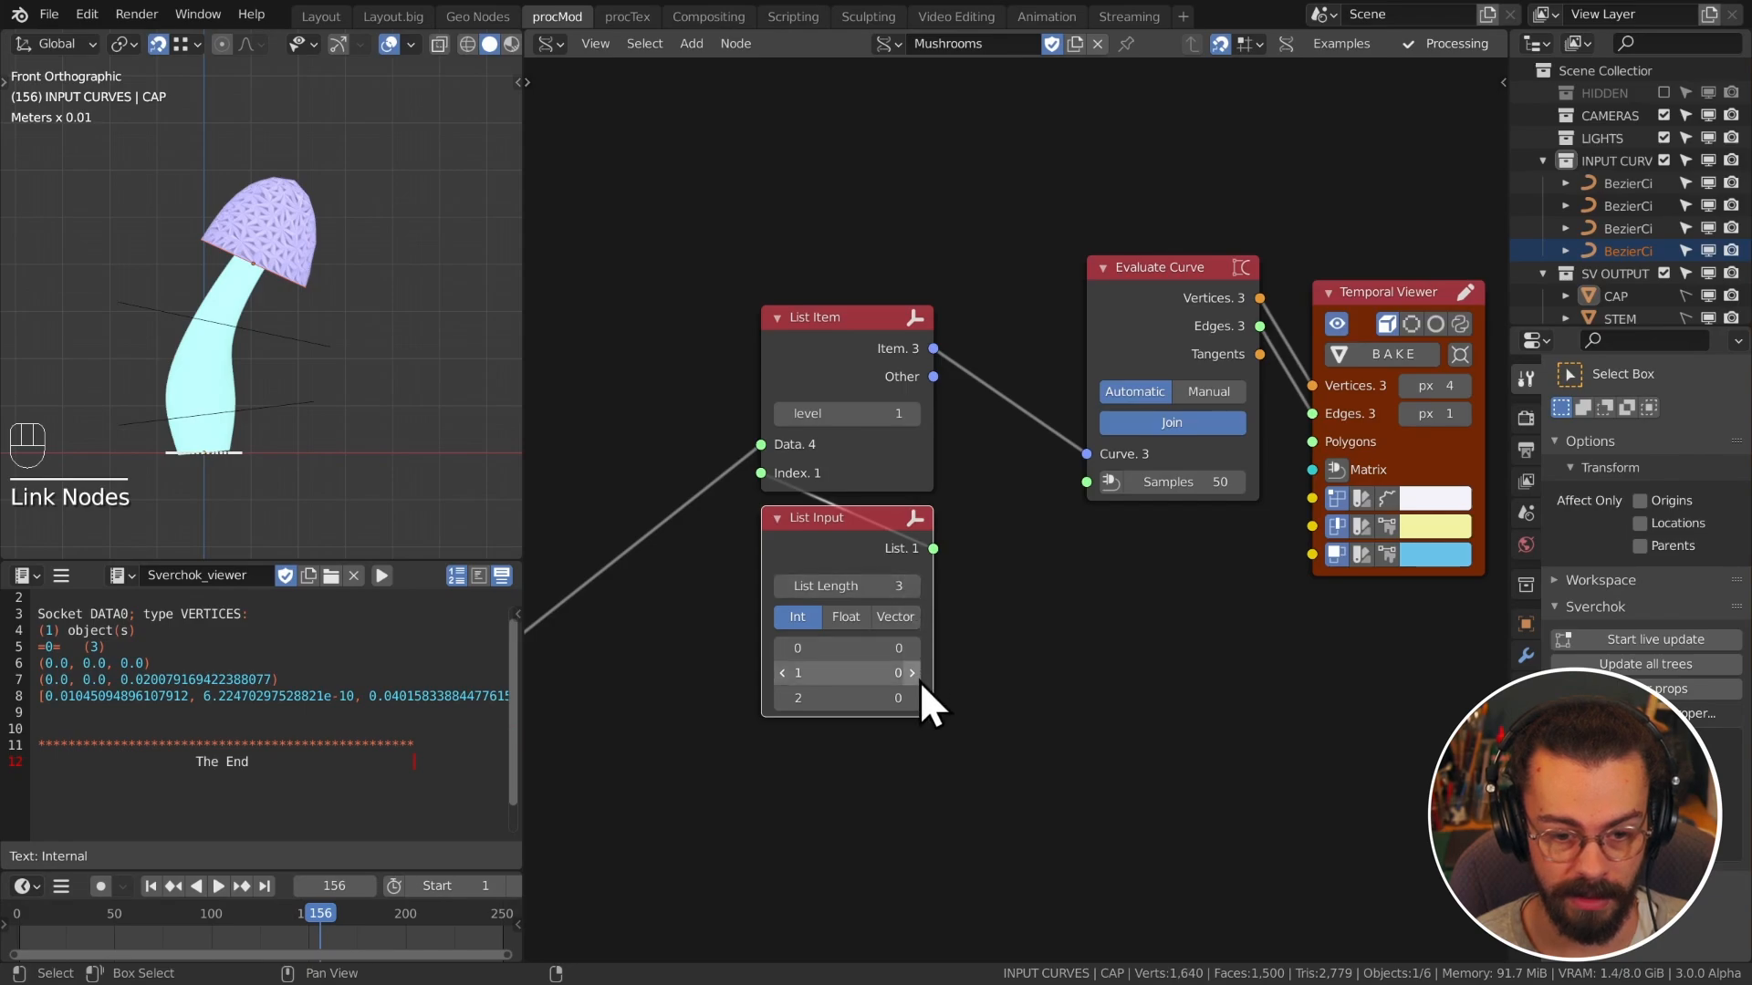
pyautogui.click(300, 407)
pyautogui.click(311, 299)
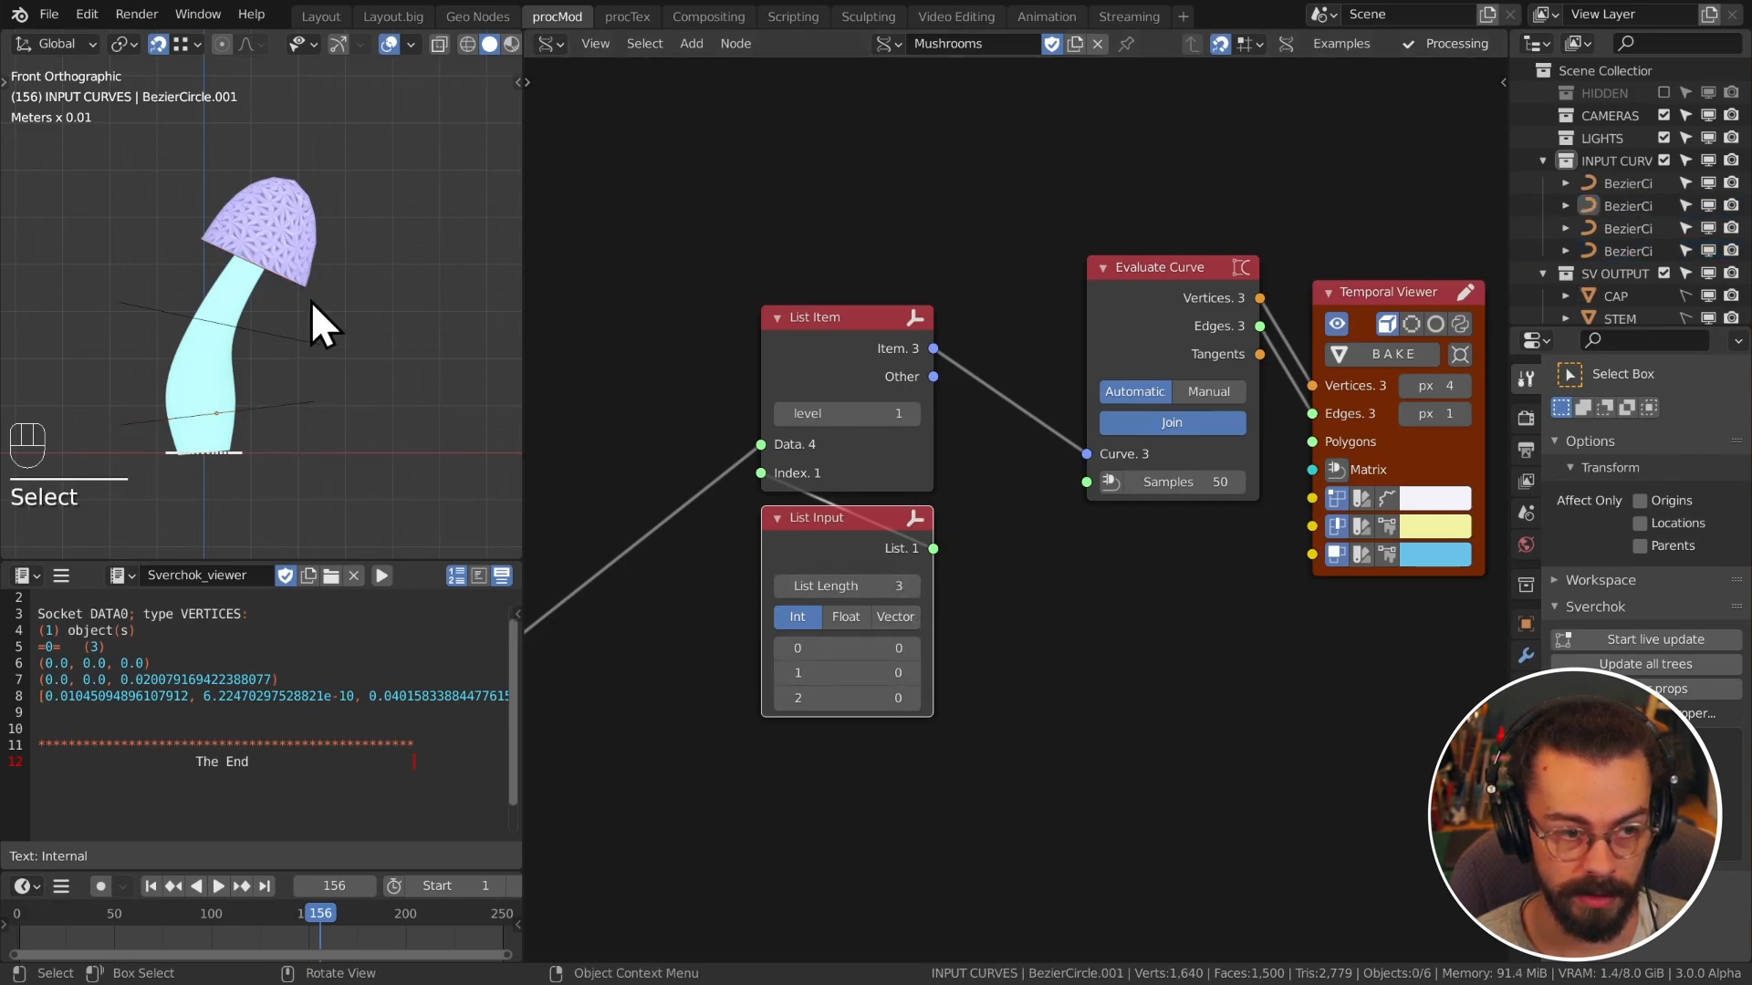
pyautogui.click(856, 645)
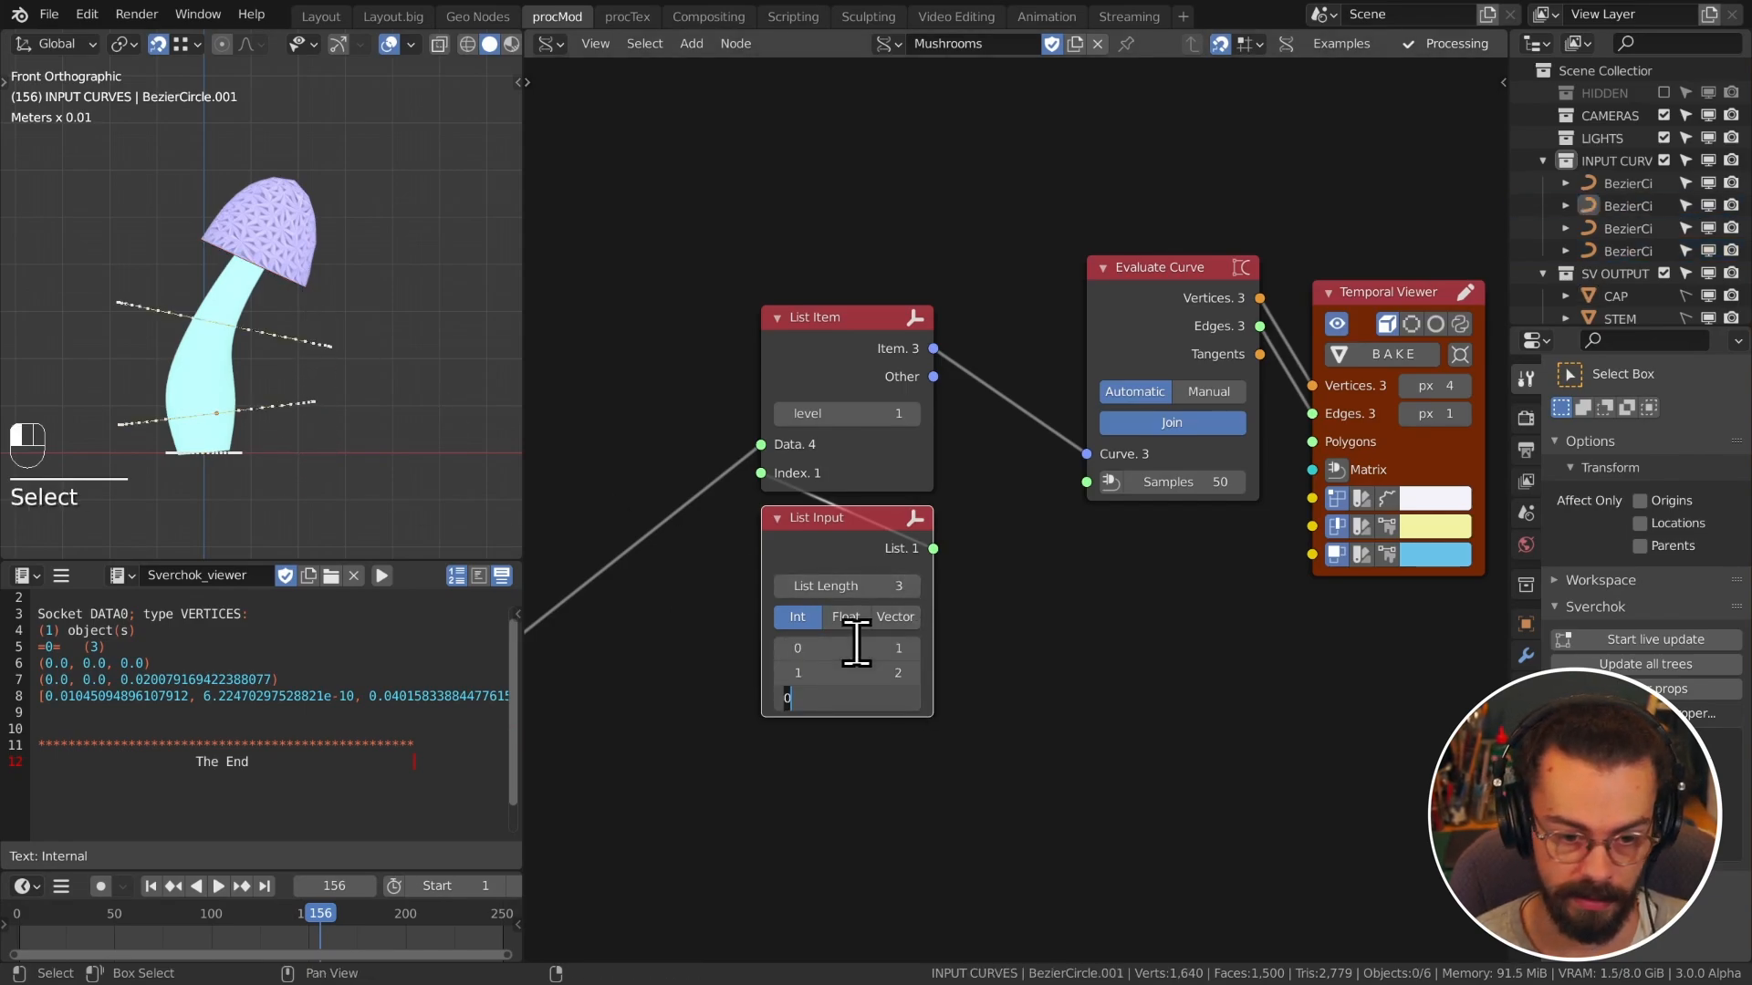
pyautogui.write('3')
pyautogui.press('Return')
# Step: Make room beside the List Item node and insert a Surface from Curves node into its link to Evaluate Curve
pyautogui.moveTo(429, 383); pyautogui.dragTo(380, 381, button='middle')
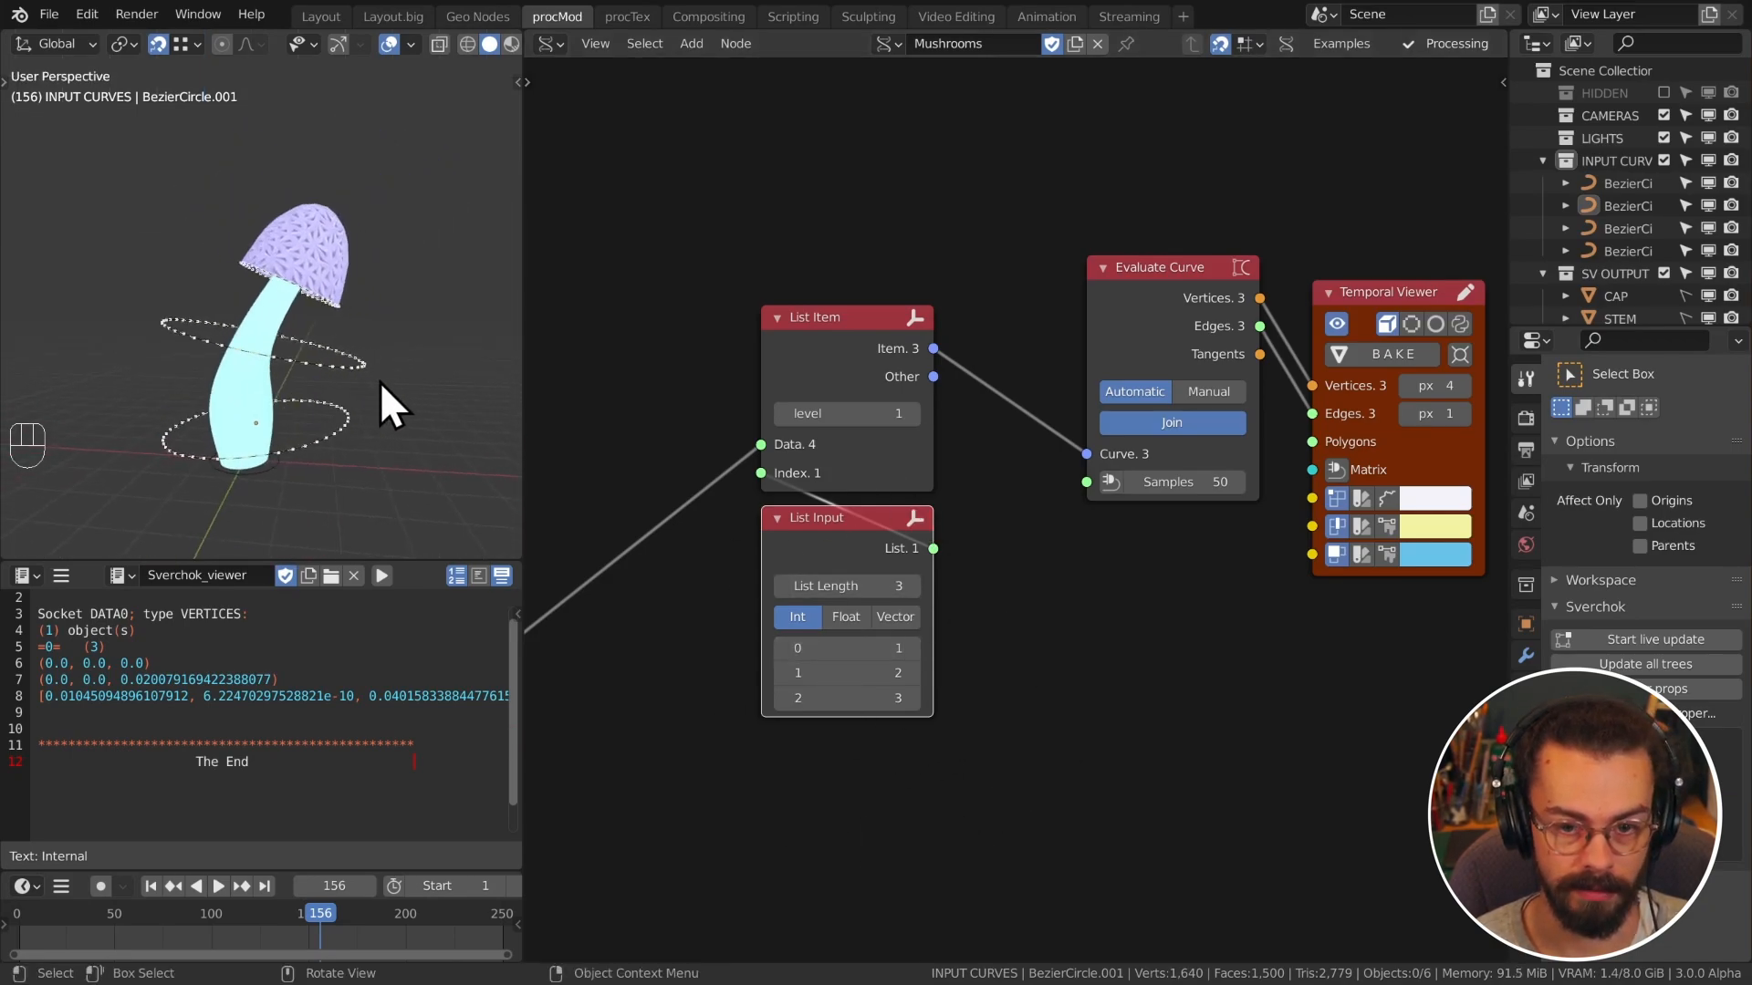
pyautogui.press('g')
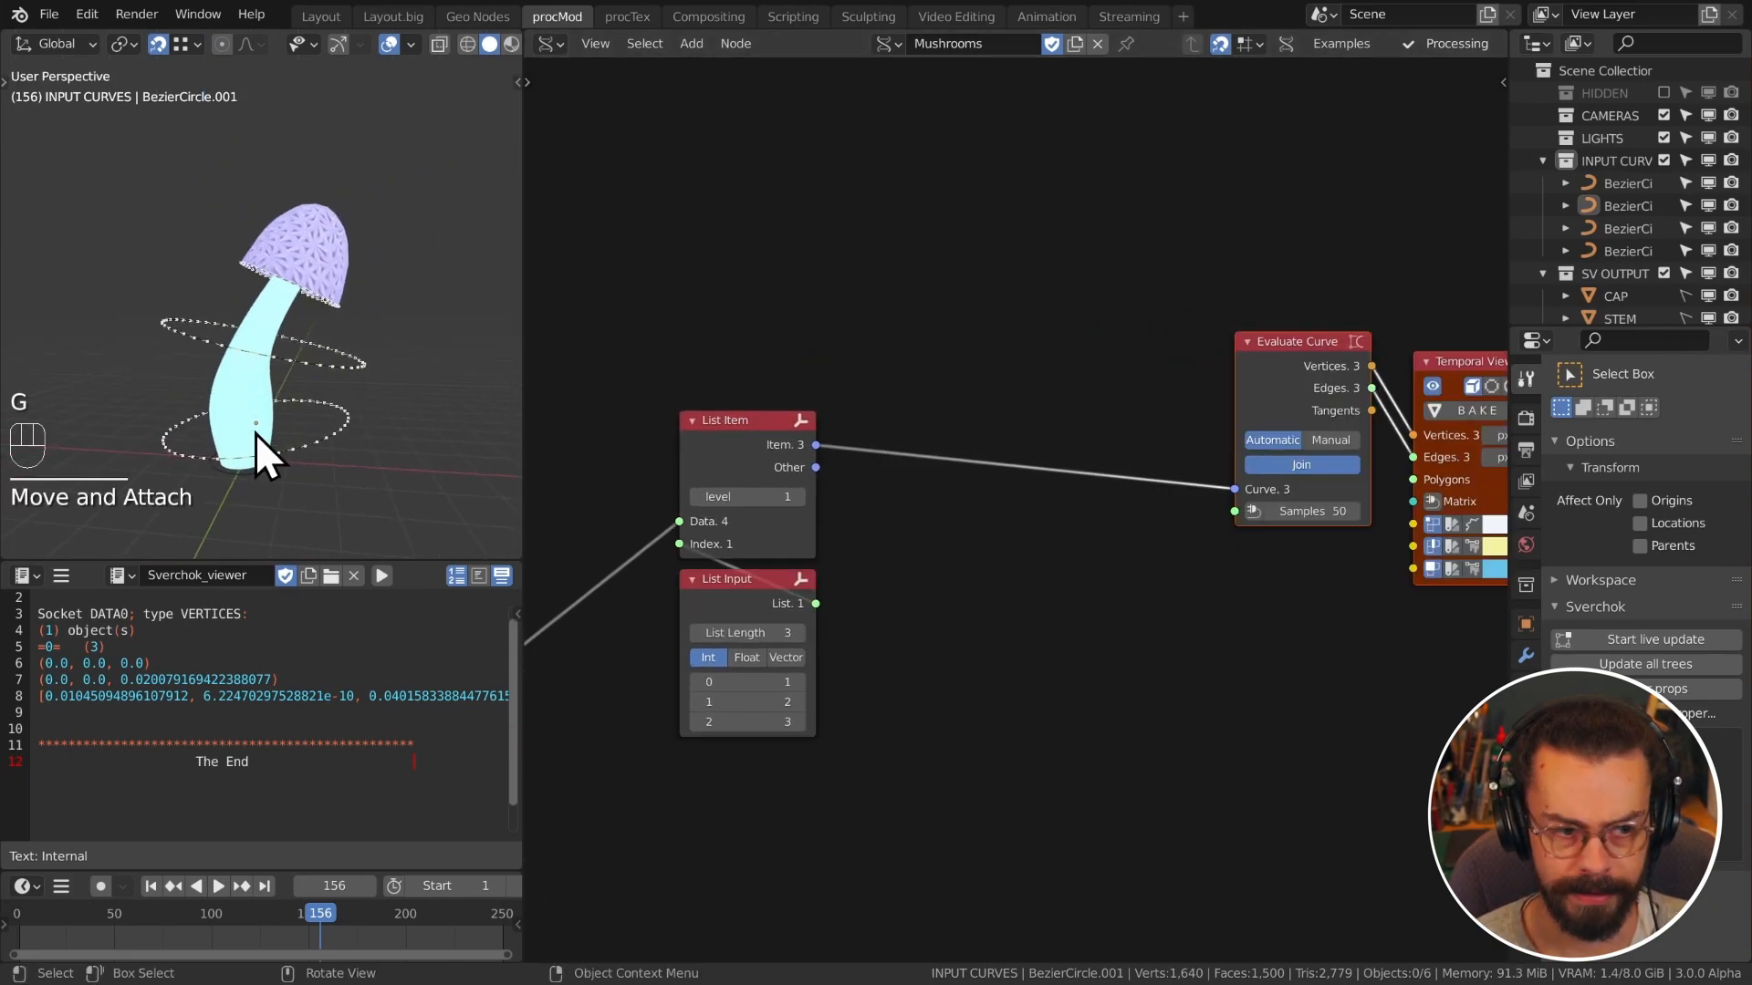
pyautogui.moveTo(949, 375); pyautogui.dragTo(925, 378, button='middle')
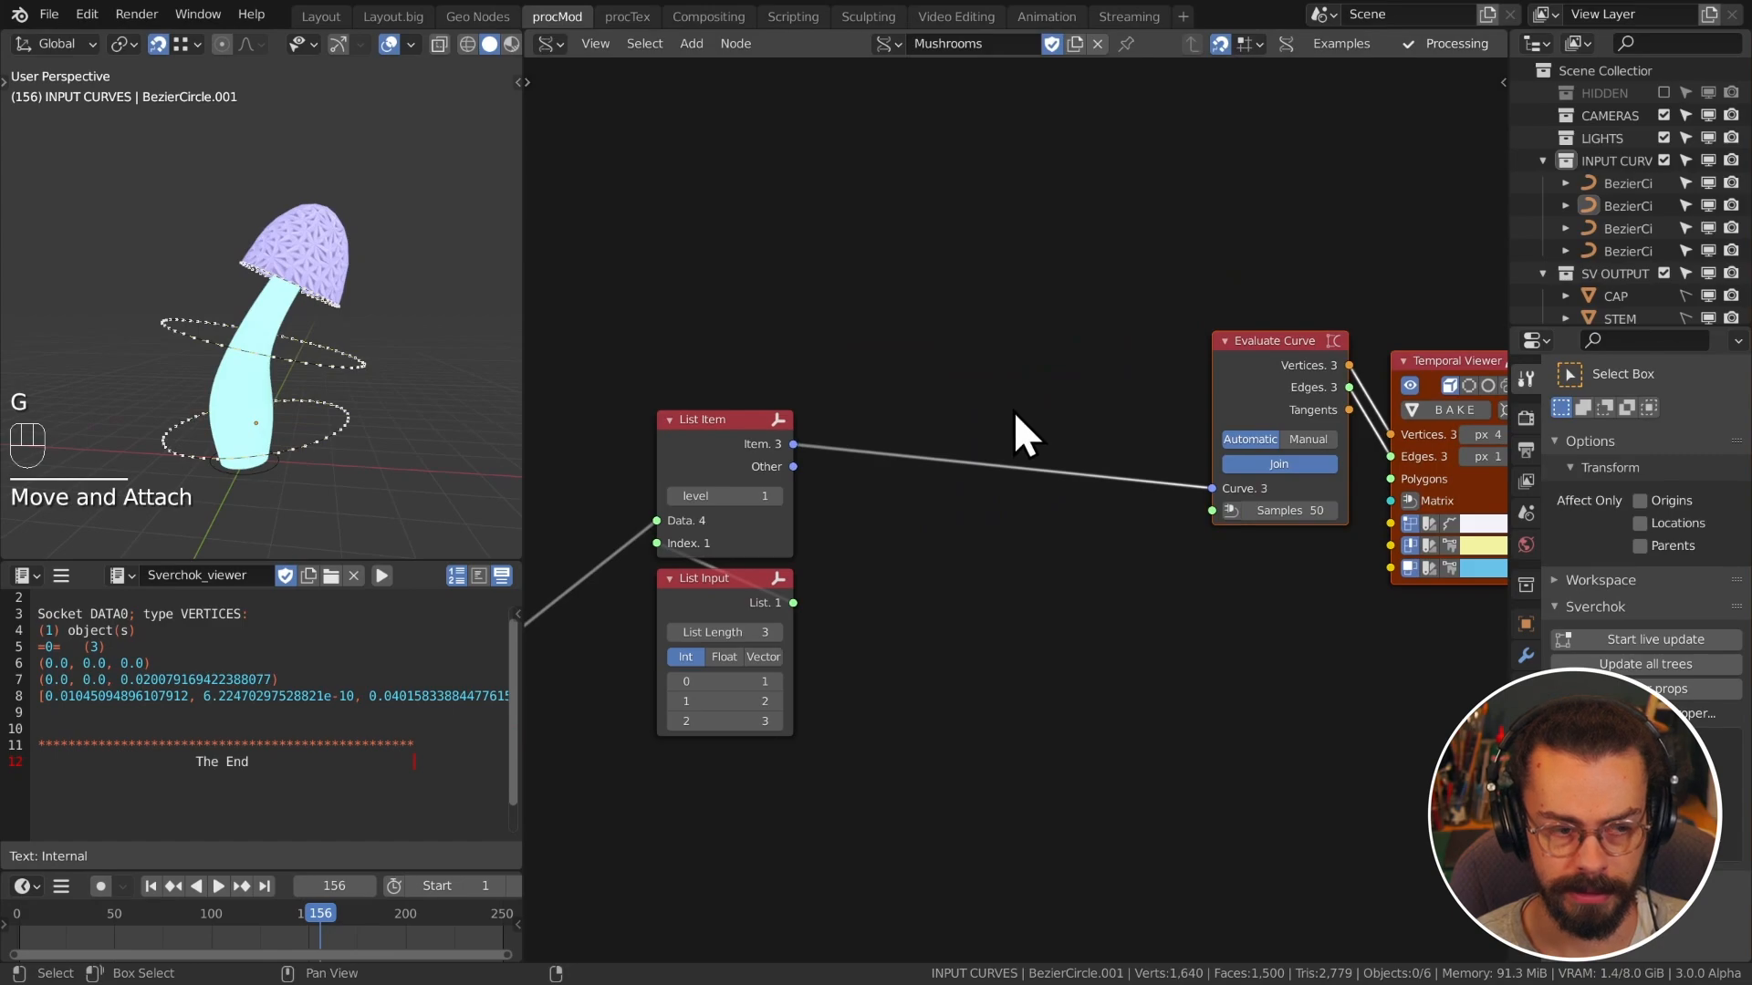
pyautogui.hotkey('shift', 'a')
pyautogui.moveTo(927, 279)
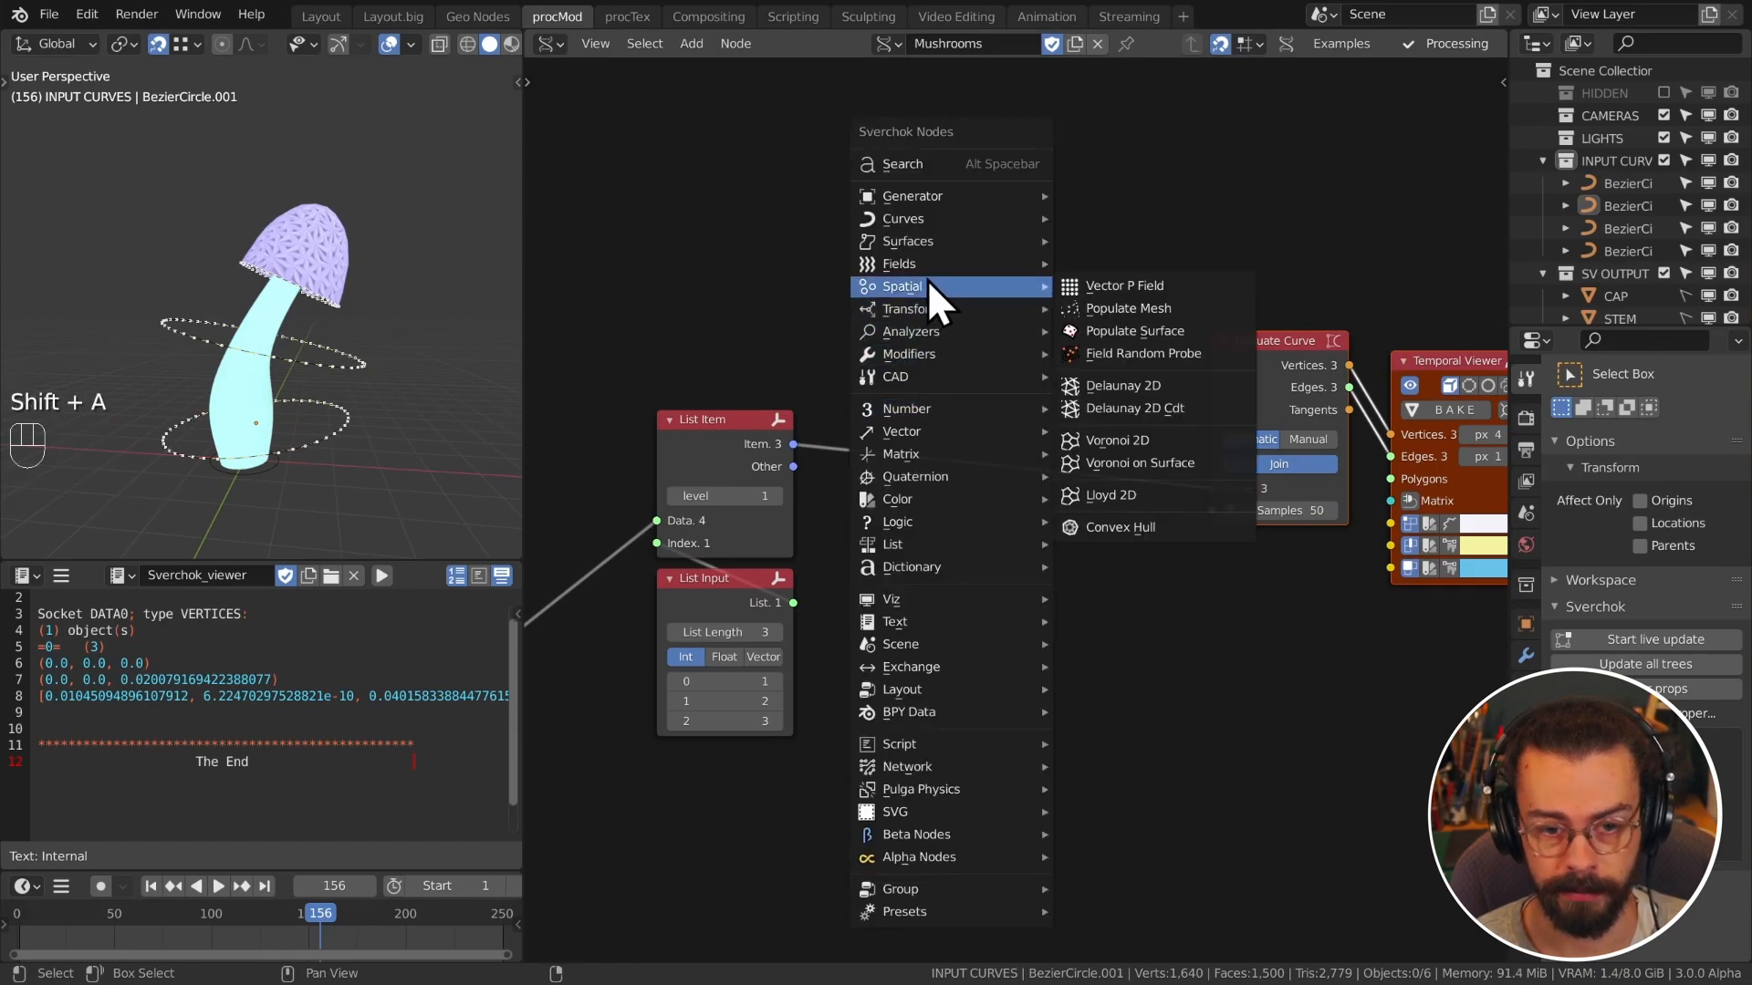
pyautogui.moveTo(912, 241)
pyautogui.click(1191, 313)
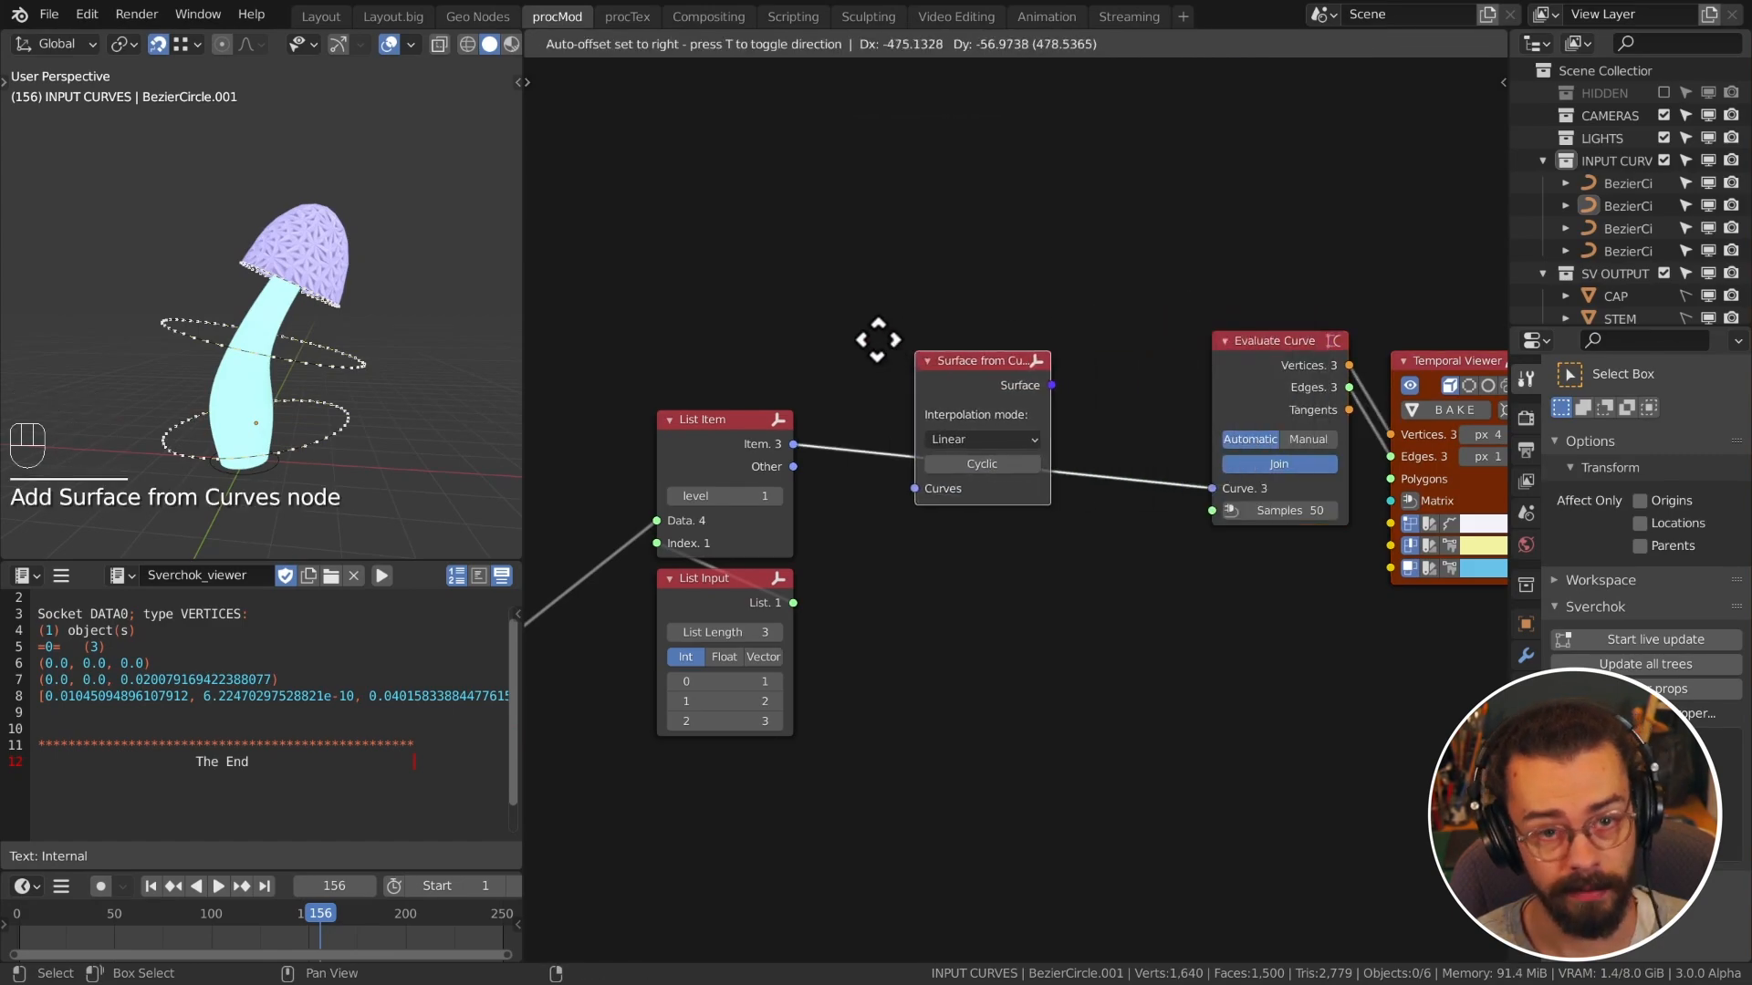
pyautogui.click(844, 333)
pyautogui.moveTo(956, 364); pyautogui.dragTo(948, 414)
pyautogui.keyDown('ctrl'); pyautogui.hscroll(2, 1104, 411); pyautogui.keyUp('ctrl')
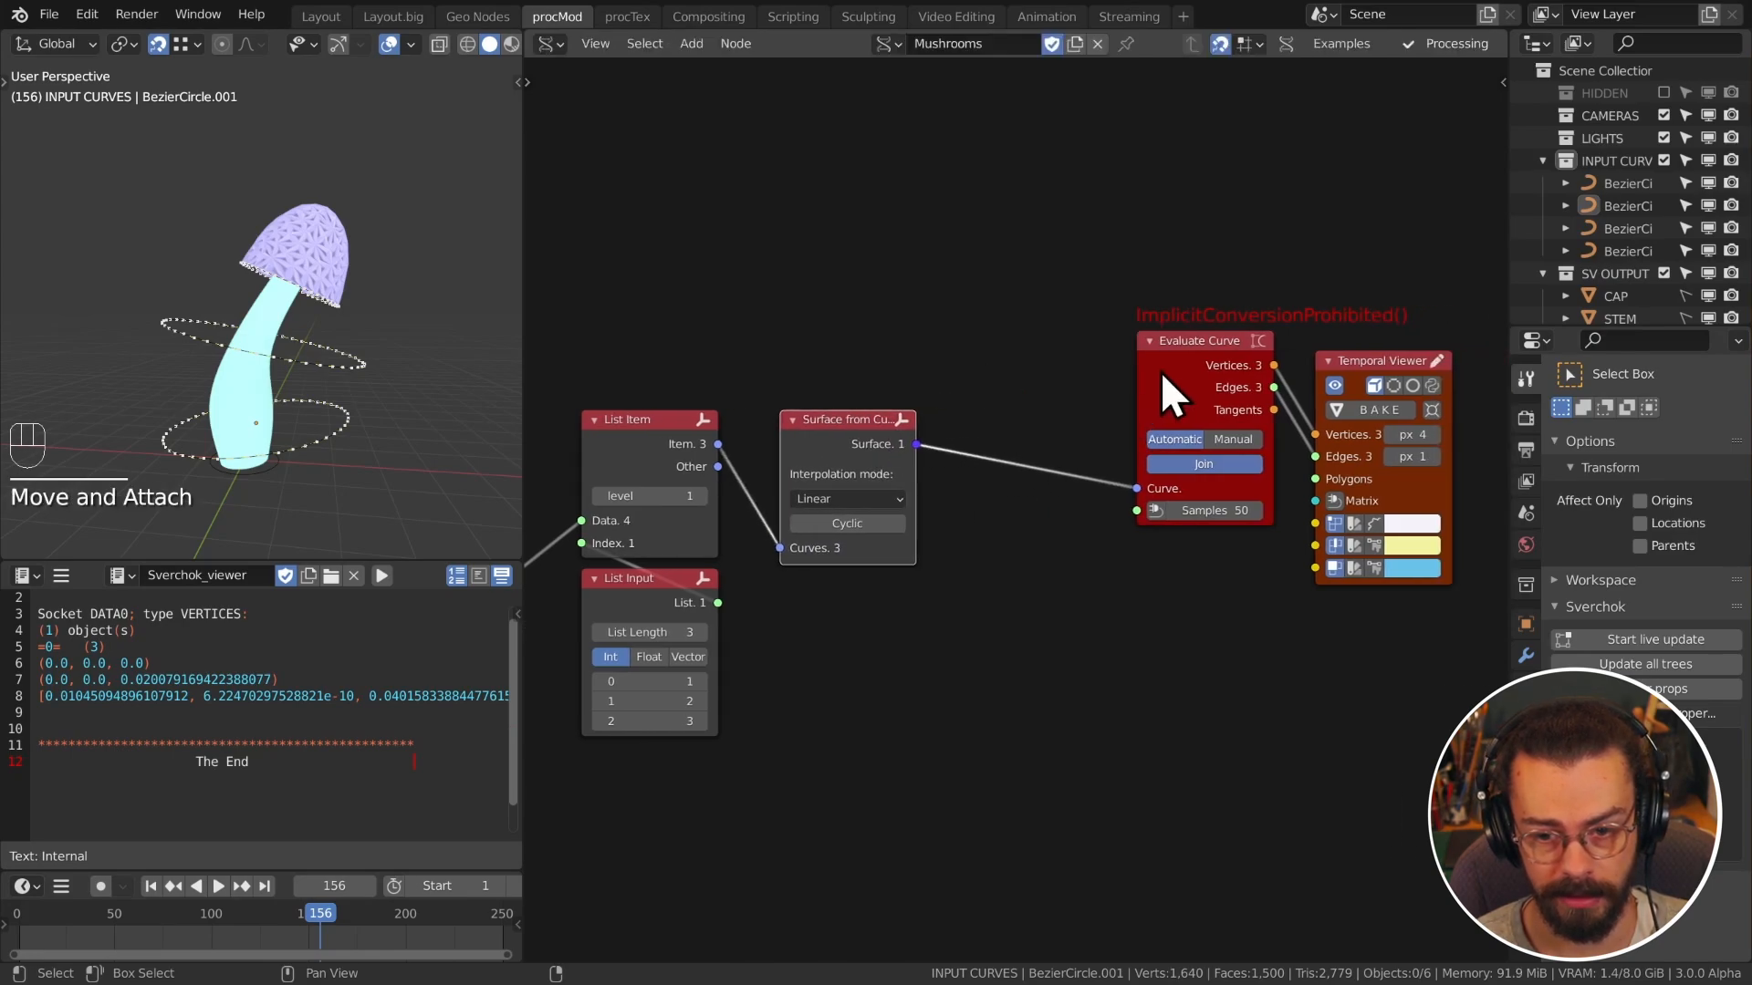
# Step: Replace Evaluate Curve with an Evaluate Surface node fed by Surface from Curves, and preview it in the Temporal Viewer
pyautogui.press('x')
pyautogui.press('q')
pyautogui.click(1044, 412)
pyautogui.click(935, 442)
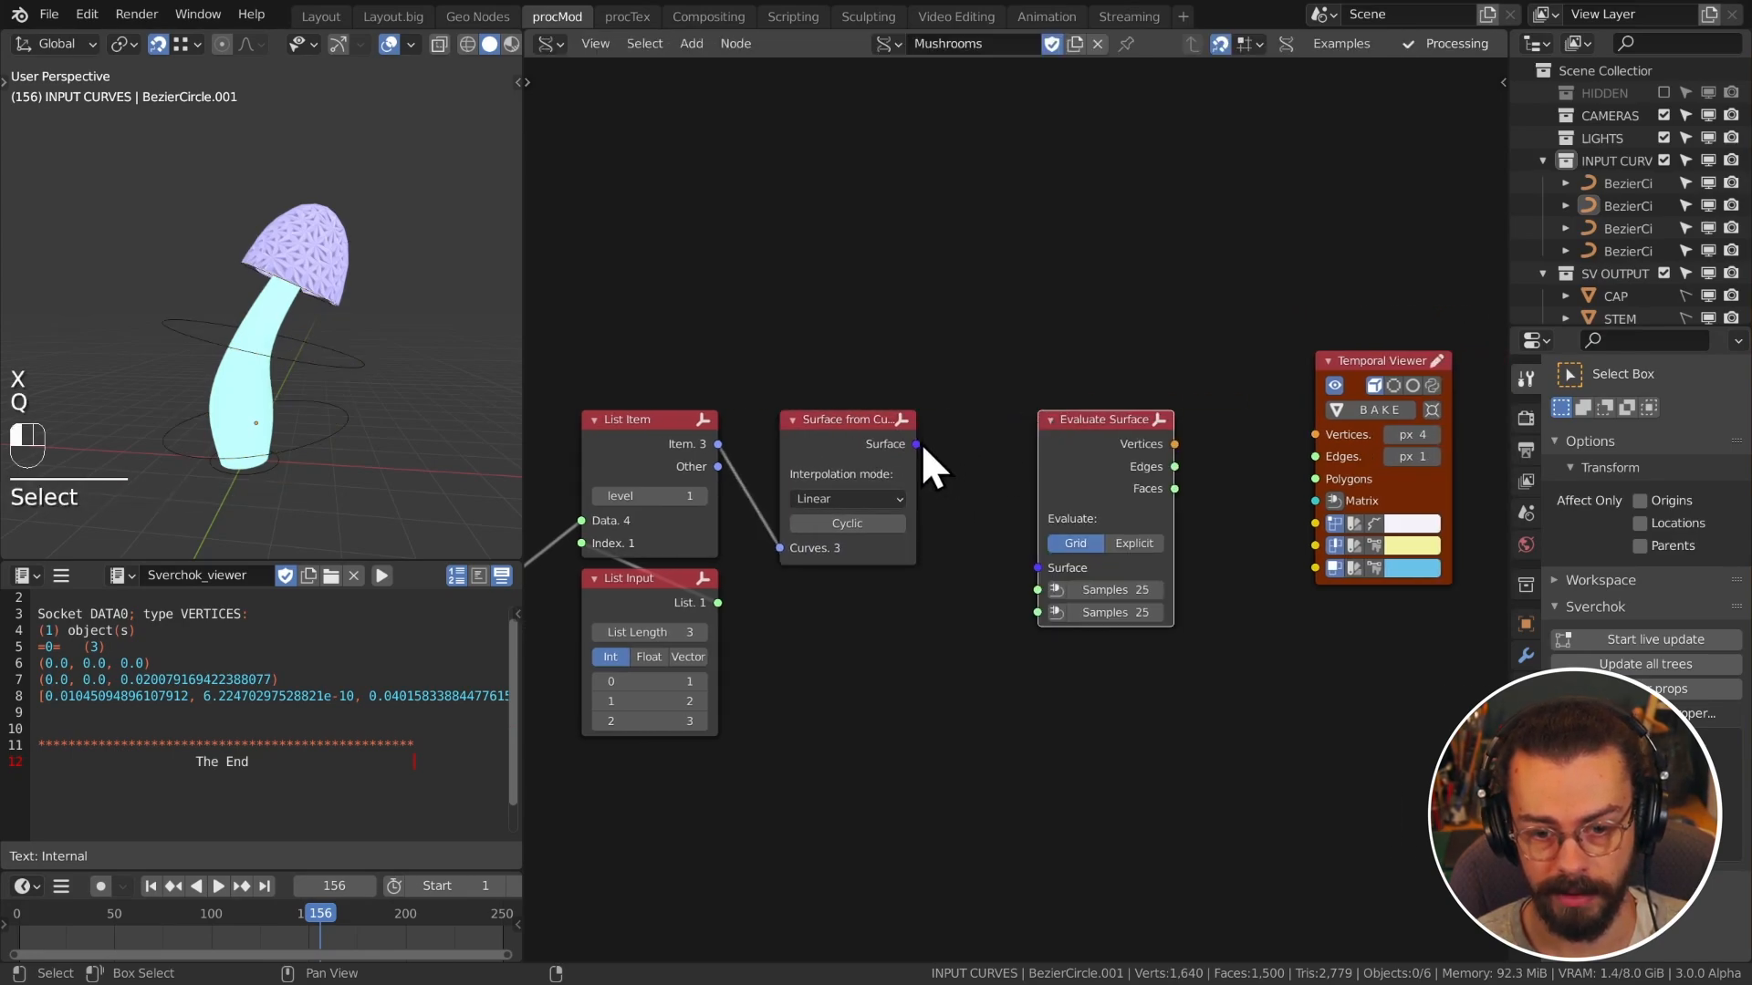
pyautogui.moveTo(916, 443); pyautogui.dragTo(1037, 566)
pyautogui.keyDown('ctrl'); pyautogui.keyDown('shift'); pyautogui.click(1082, 468); pyautogui.keyUp('shift'); pyautogui.keyUp('ctrl')
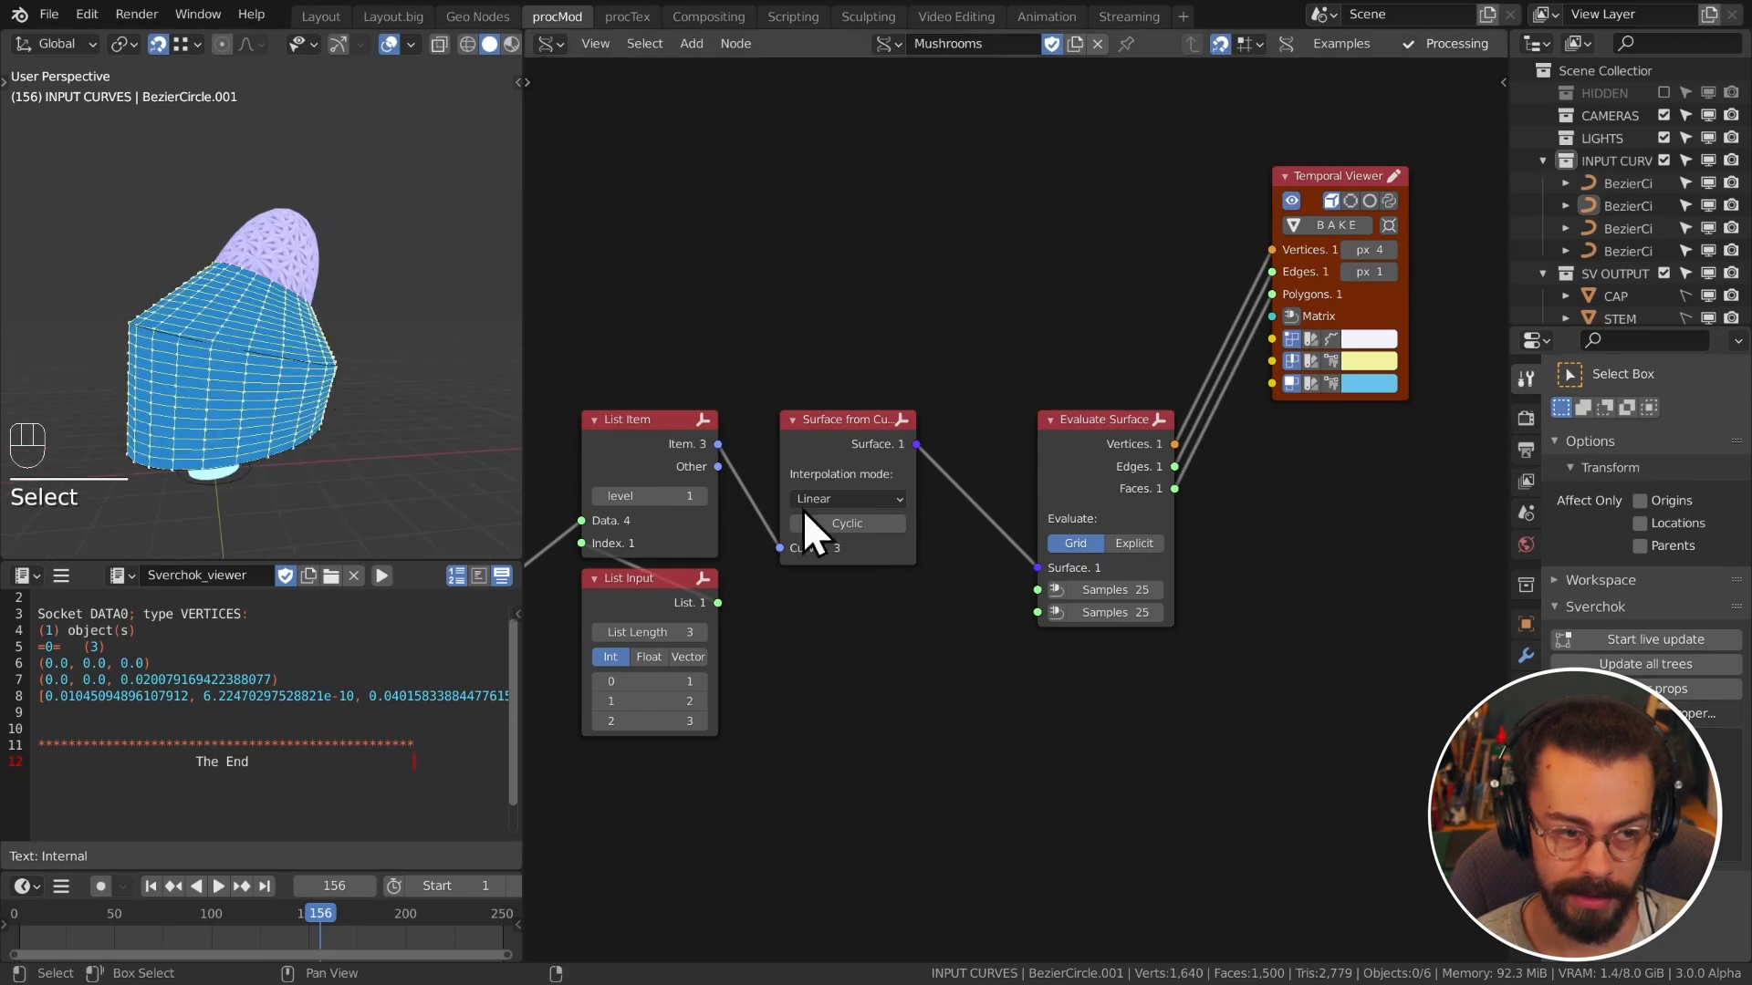
# Step: Set the Surface from Curves interpolation mode to Cubic and the Evaluate Surface Samples U to 9
pyautogui.click(848, 500)
pyautogui.click(858, 551)
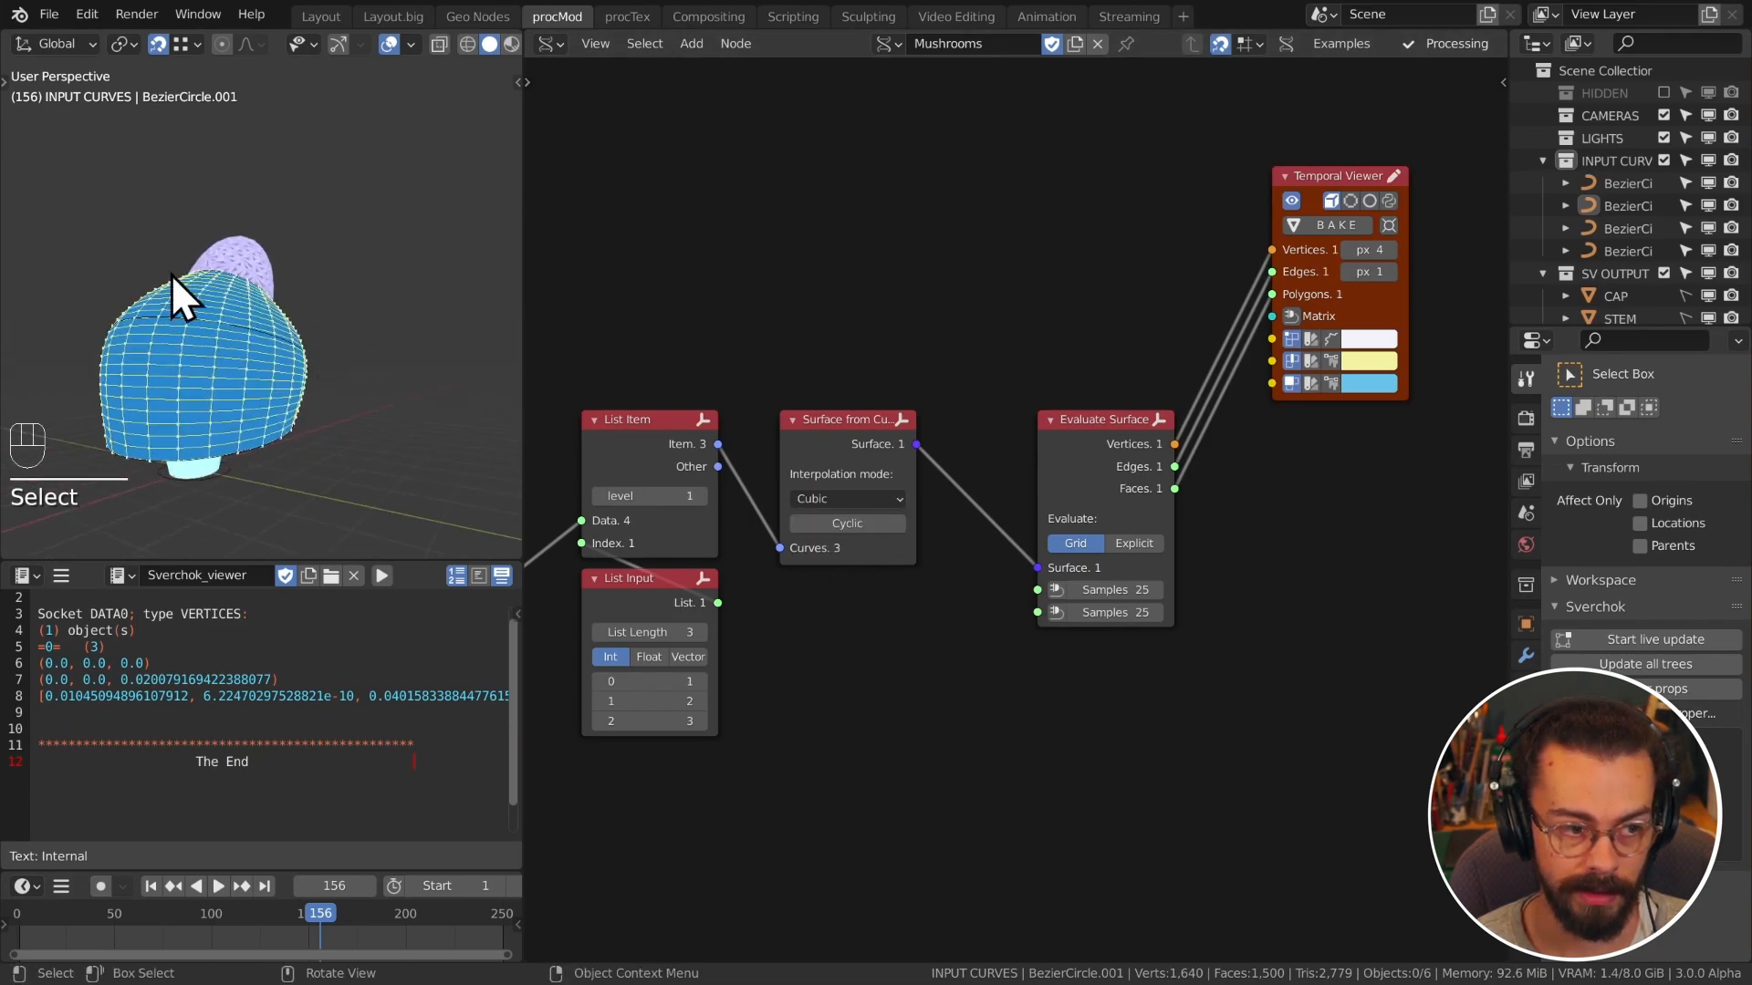
pyautogui.moveTo(171, 273); pyautogui.dragTo(197, 440, button='middle')
pyautogui.scroll(1, 1113, 589)
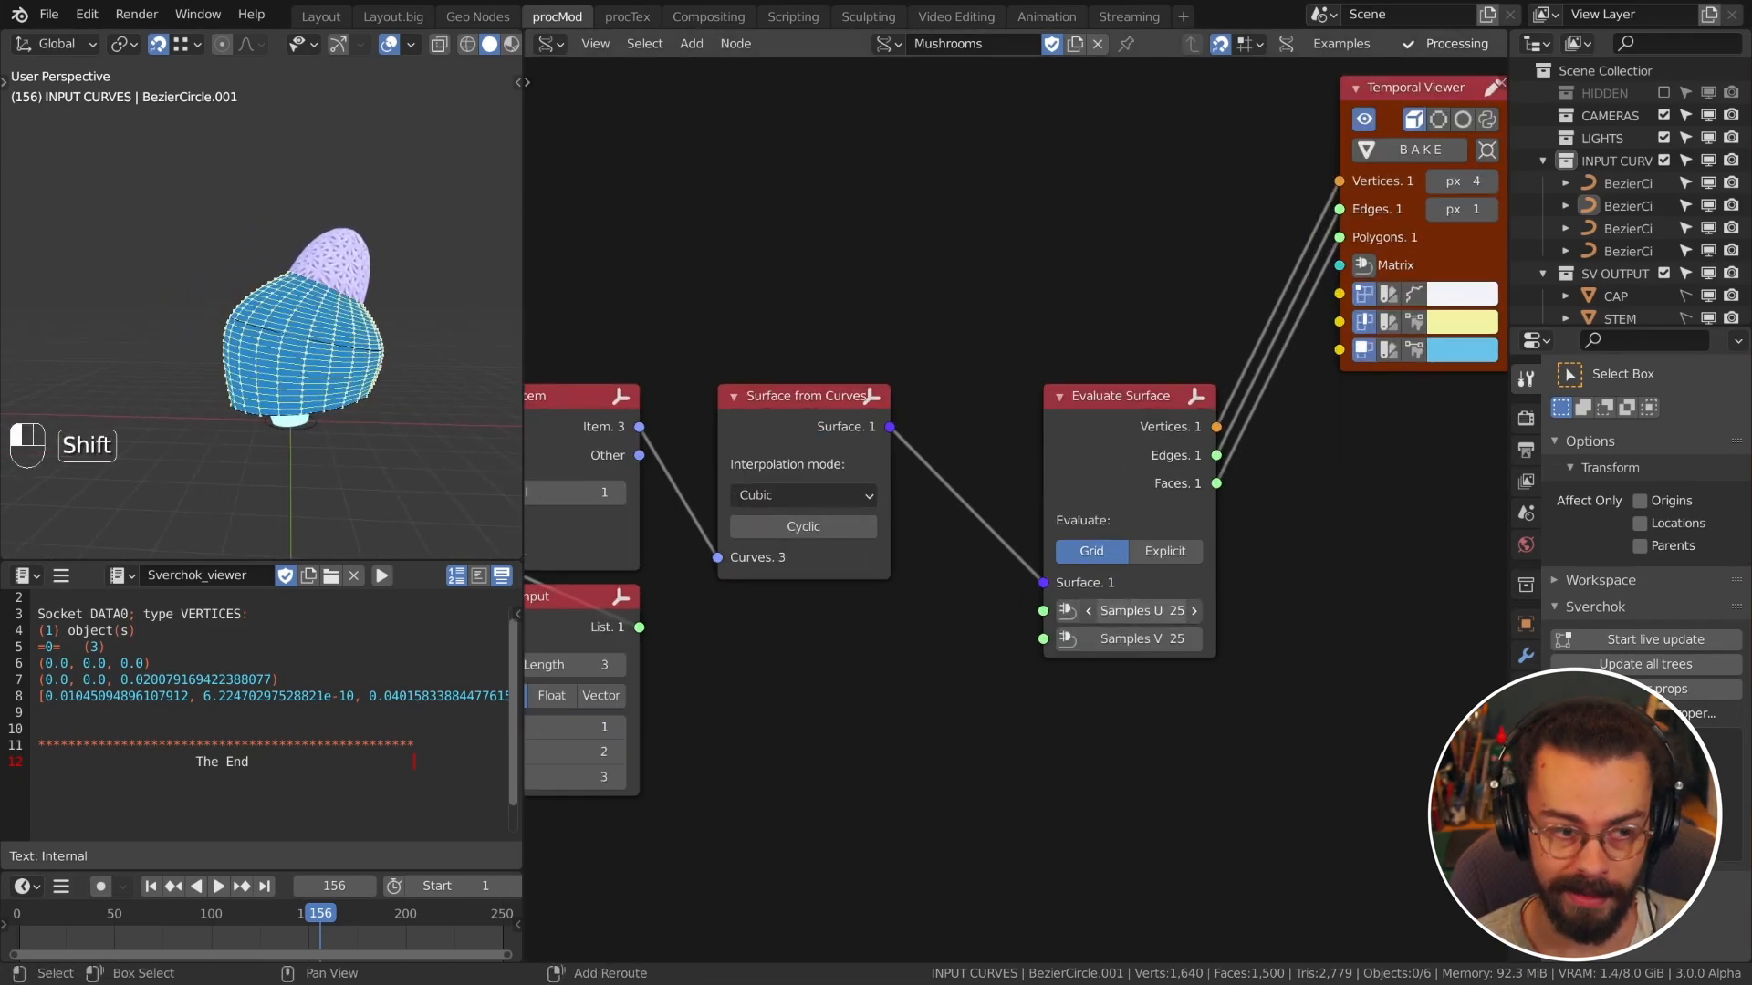
pyautogui.moveTo(1141, 610); pyautogui.dragTo(1049, 611)
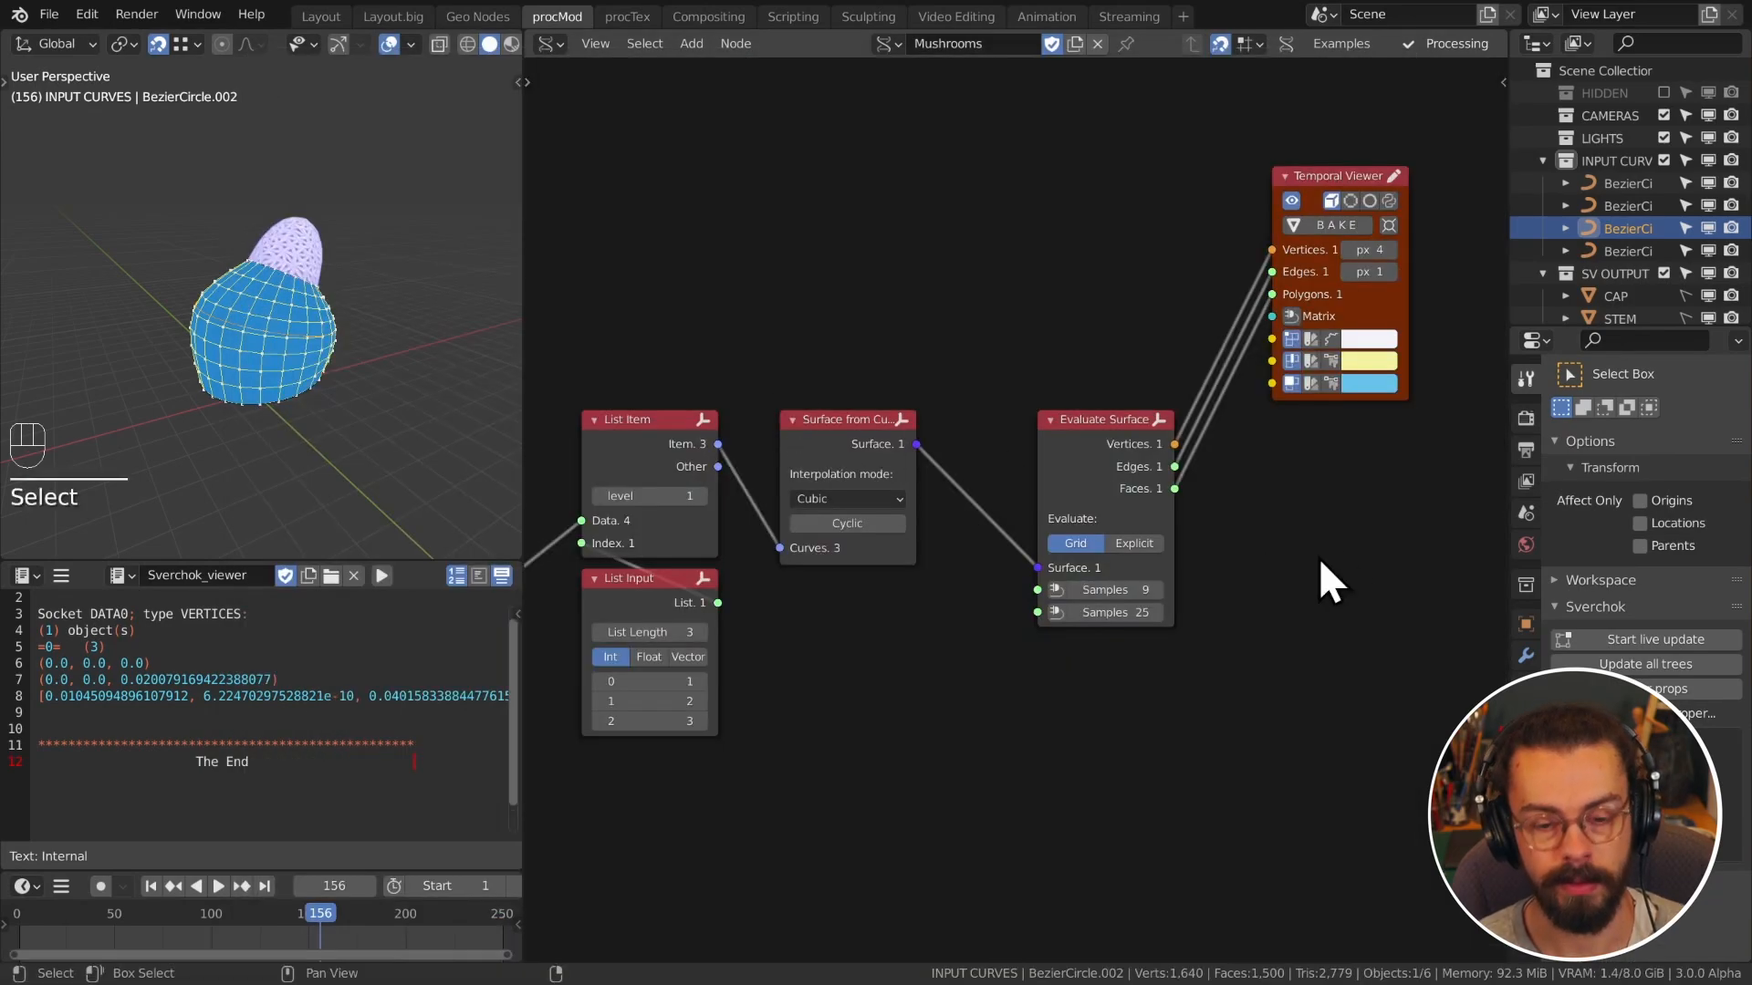
pyautogui.hotkey('shift', 'a')
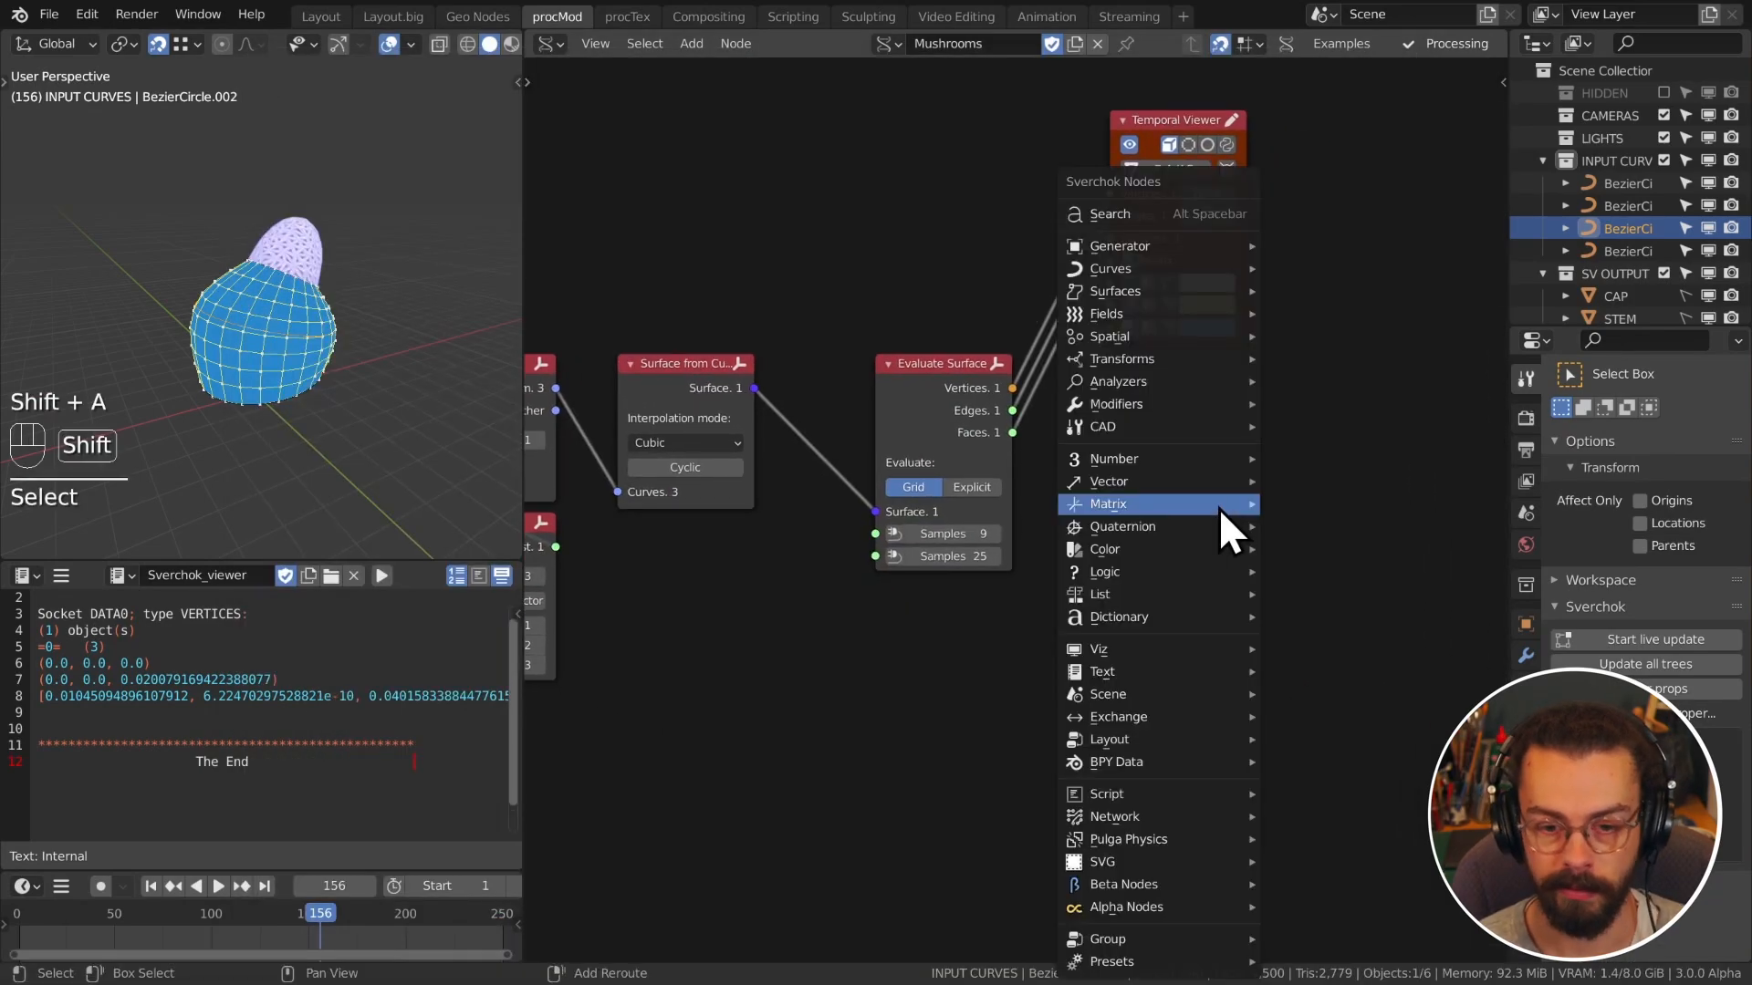
pyautogui.moveTo(1128, 339)
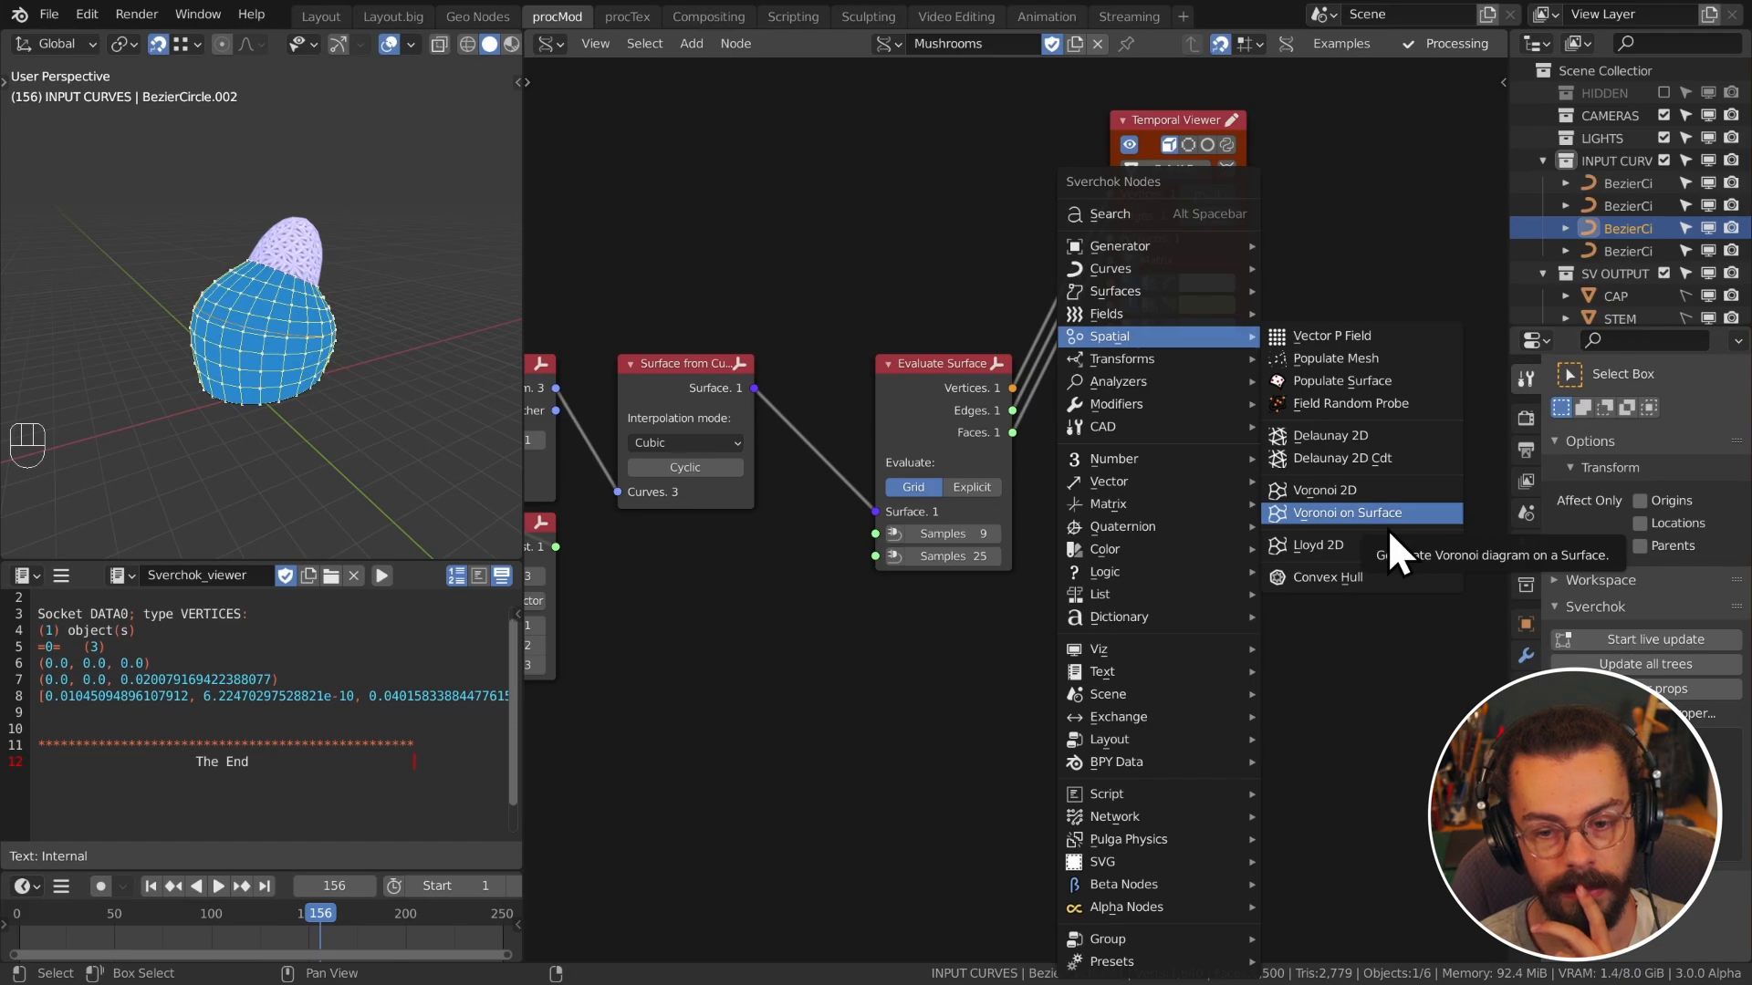
pyautogui.click(273, 182)
# Step: Open the Extra Nodes preferences of the Sverchok add-on and upgrade PIP
pyautogui.click(86, 14)
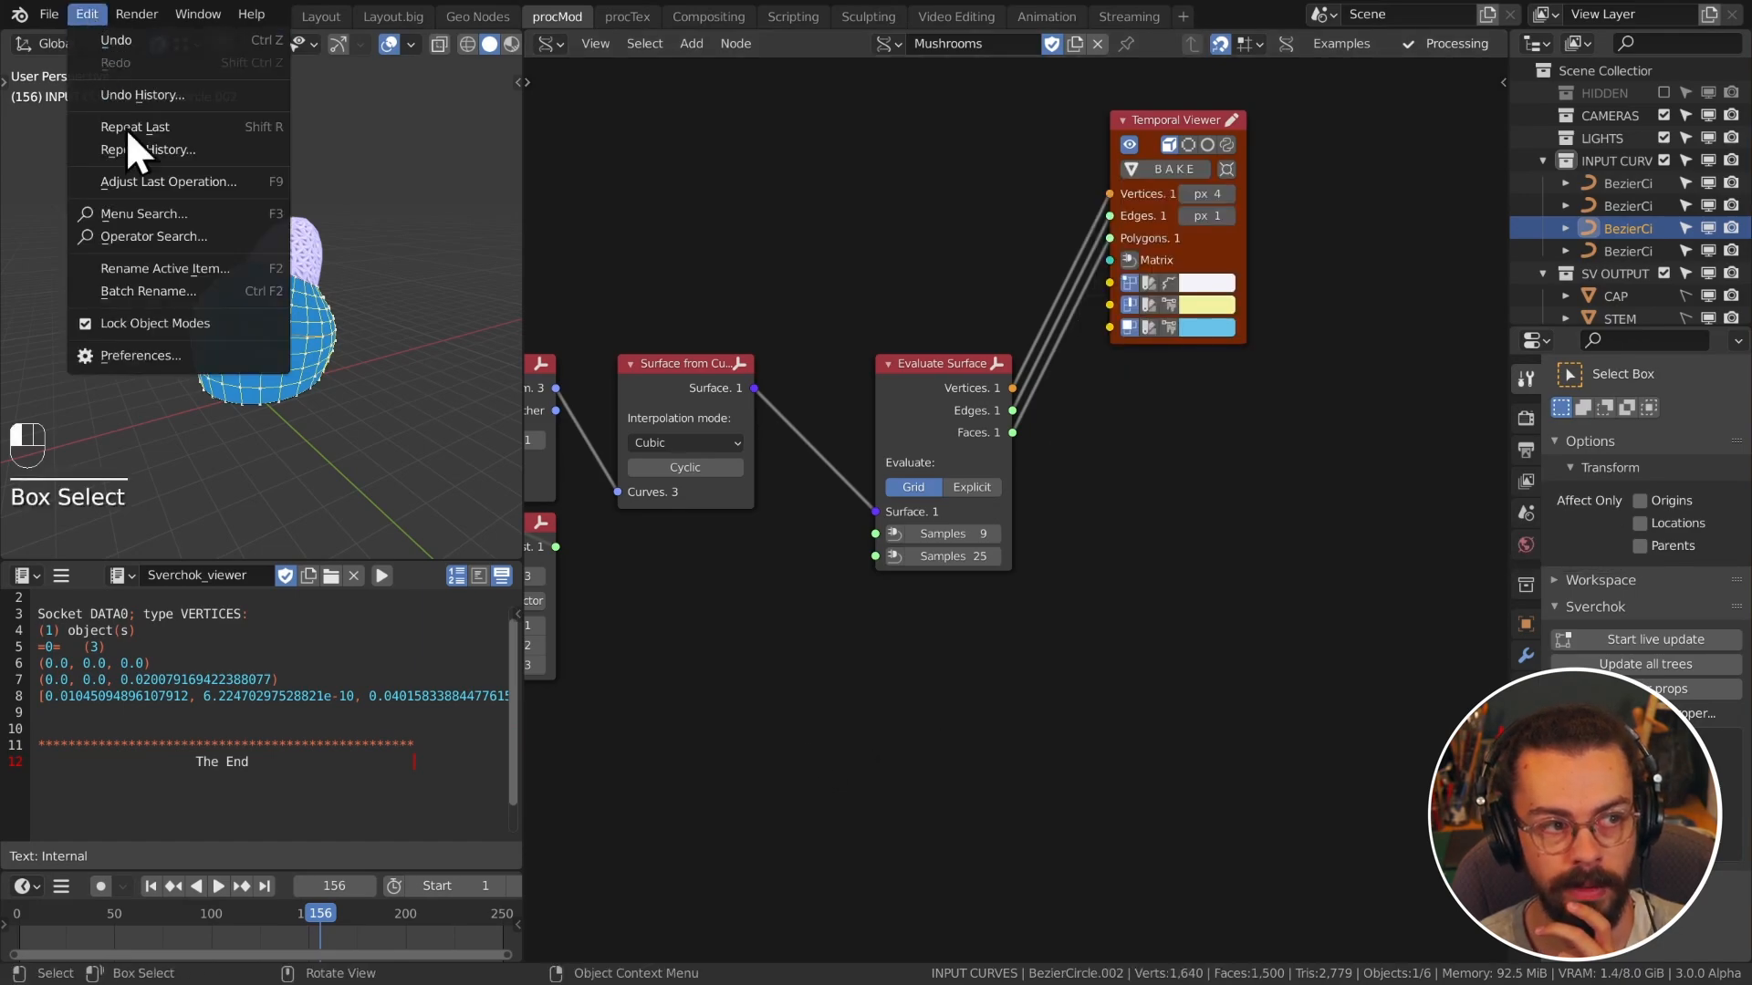
pyautogui.click(189, 355)
pyautogui.write('sverch')
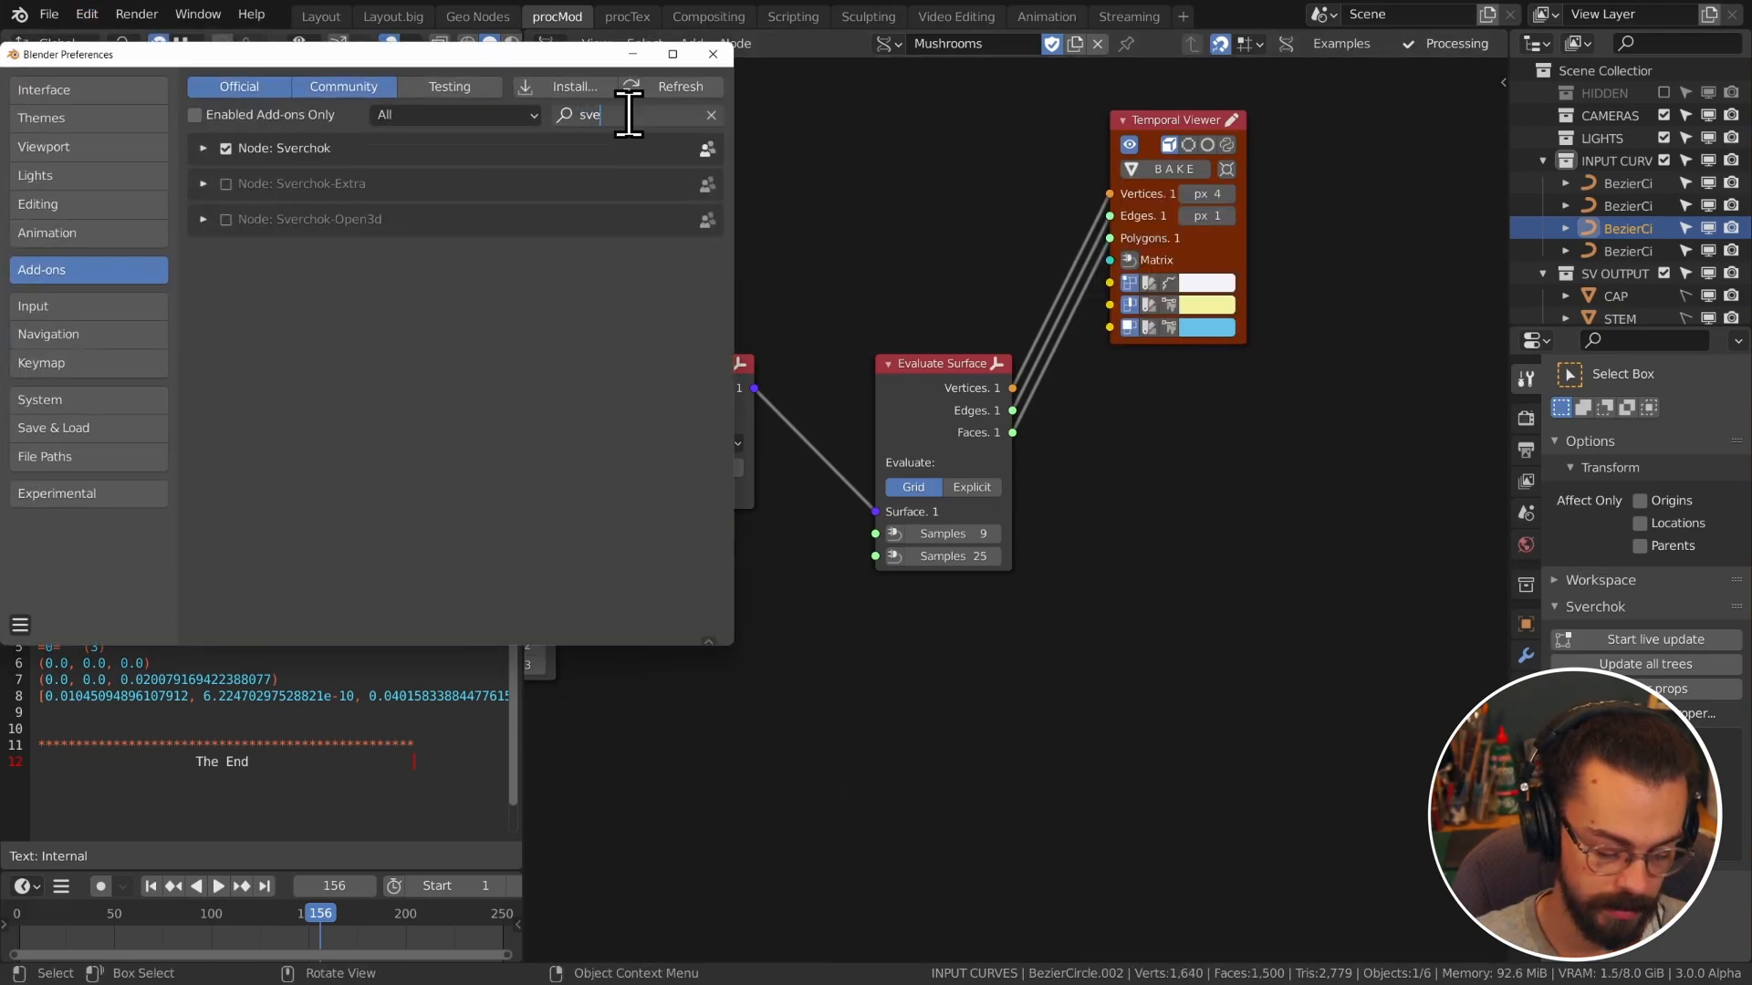
pyautogui.click(203, 148)
pyautogui.scroll(-5, 529, 366)
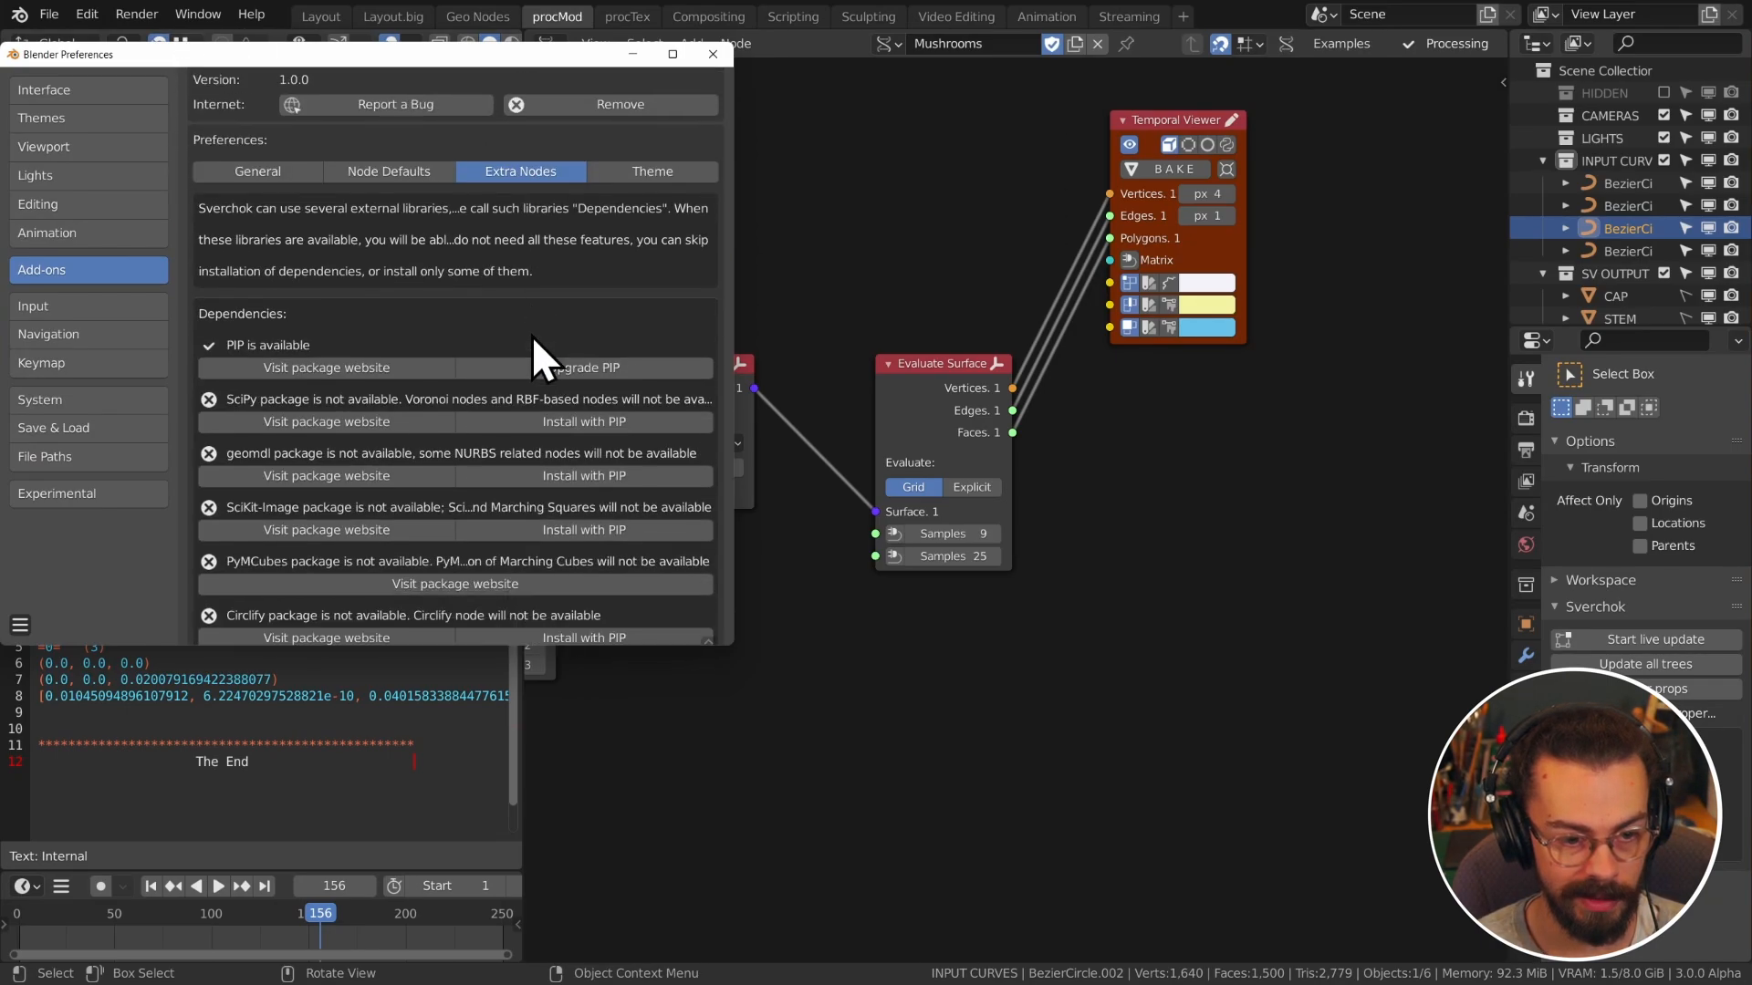
pyautogui.click(586, 368)
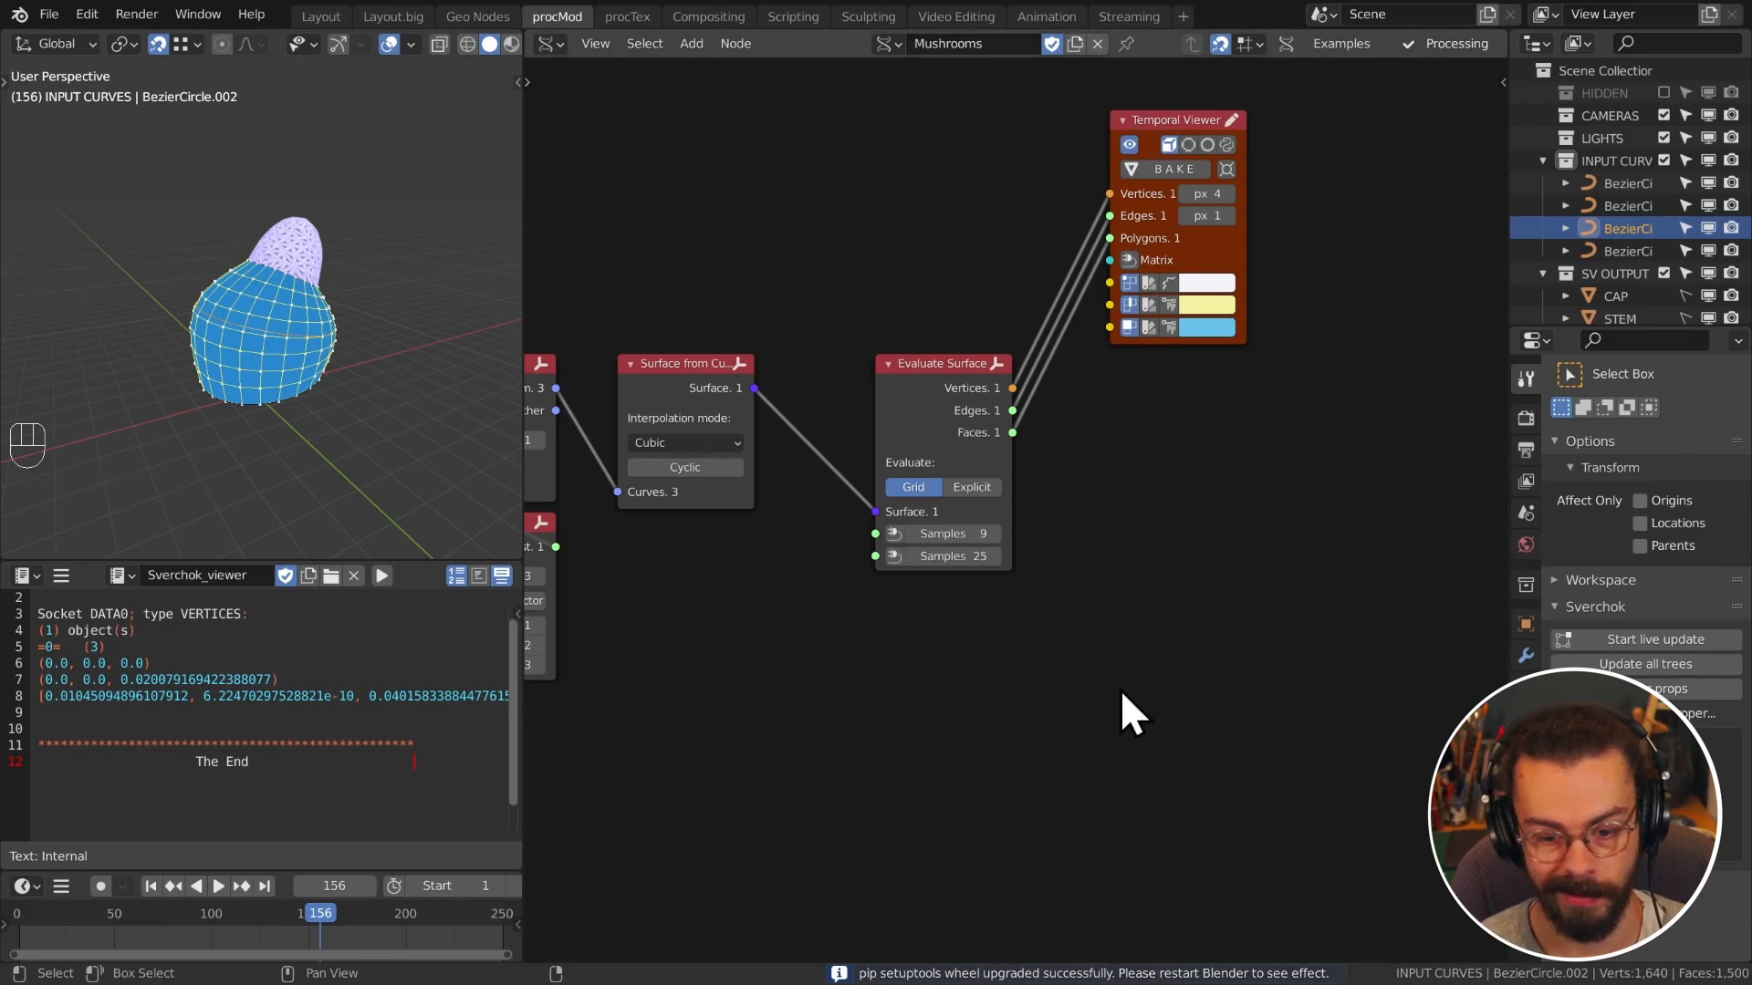
# Step: Move the Temporal Viewer farther from the surface nodes and delete the Evaluate Surface node
pyautogui.moveTo(1277, 548); pyautogui.dragTo(1214, 622, button='middle')
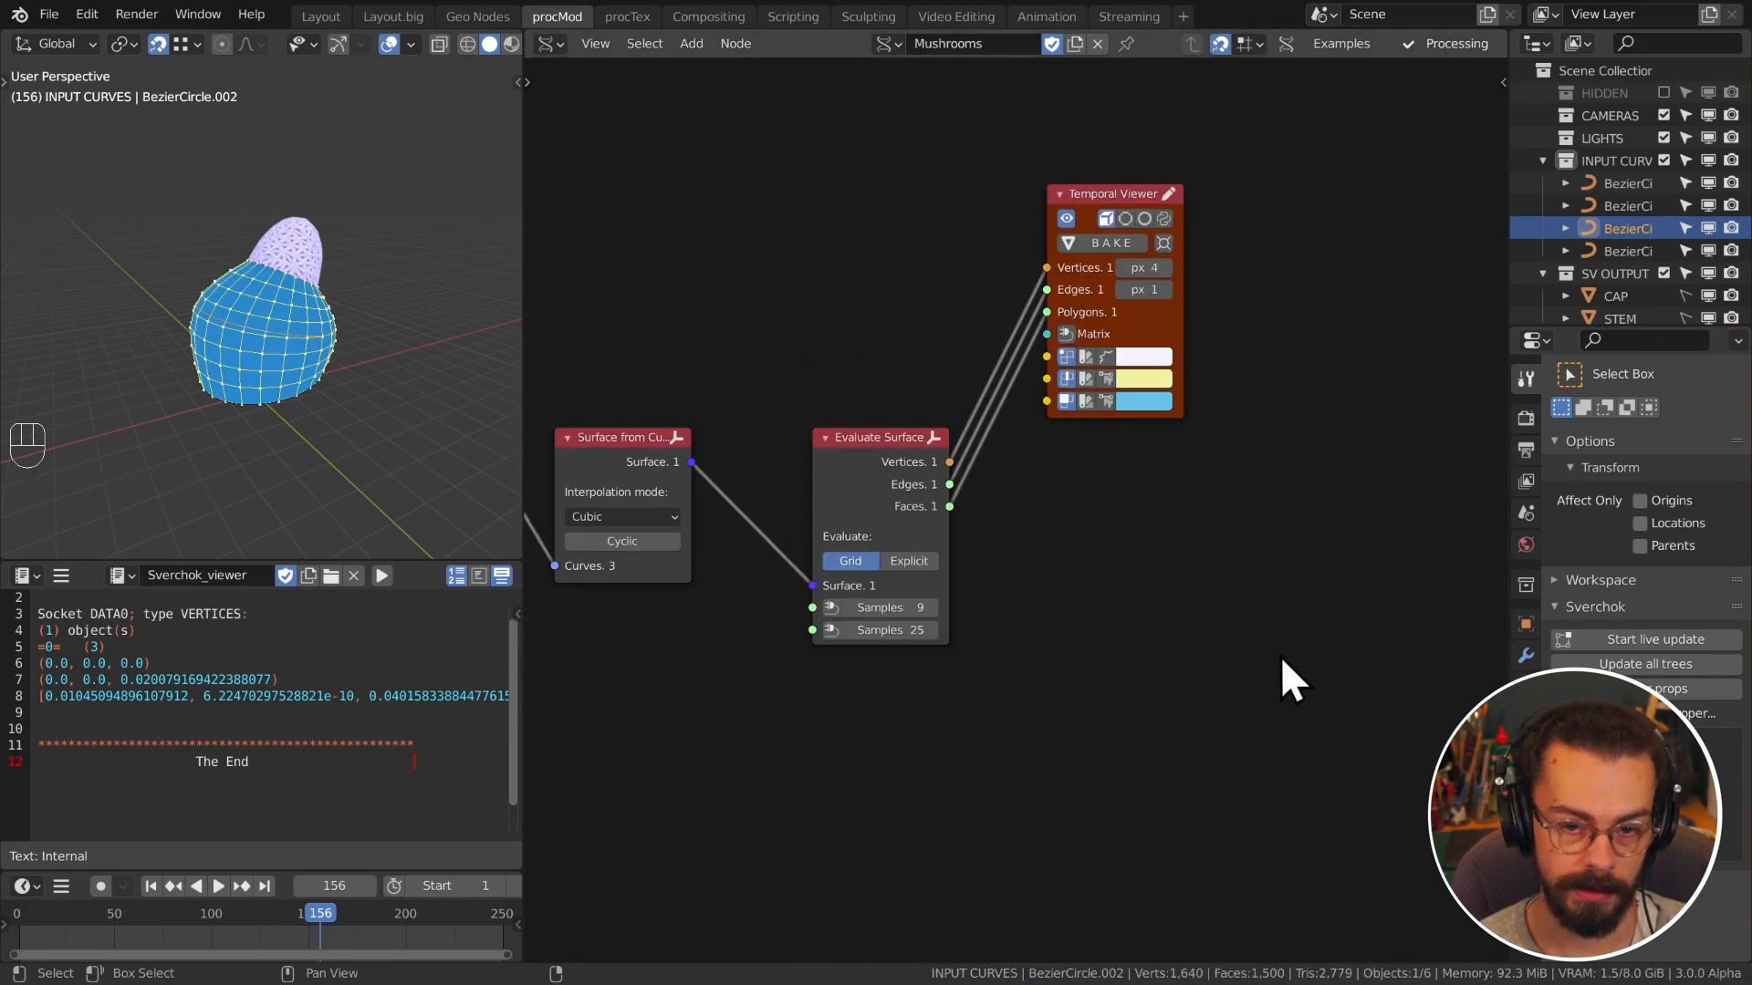
pyautogui.moveTo(1279, 655); pyautogui.dragTo(876, 346)
pyautogui.press('g')
pyautogui.click(1108, 345)
pyautogui.press('x')
# Step: Add a Populate Surface node, feed it the Surface from Curves output, and place it below that node
pyautogui.hotkey('shift', 'a')
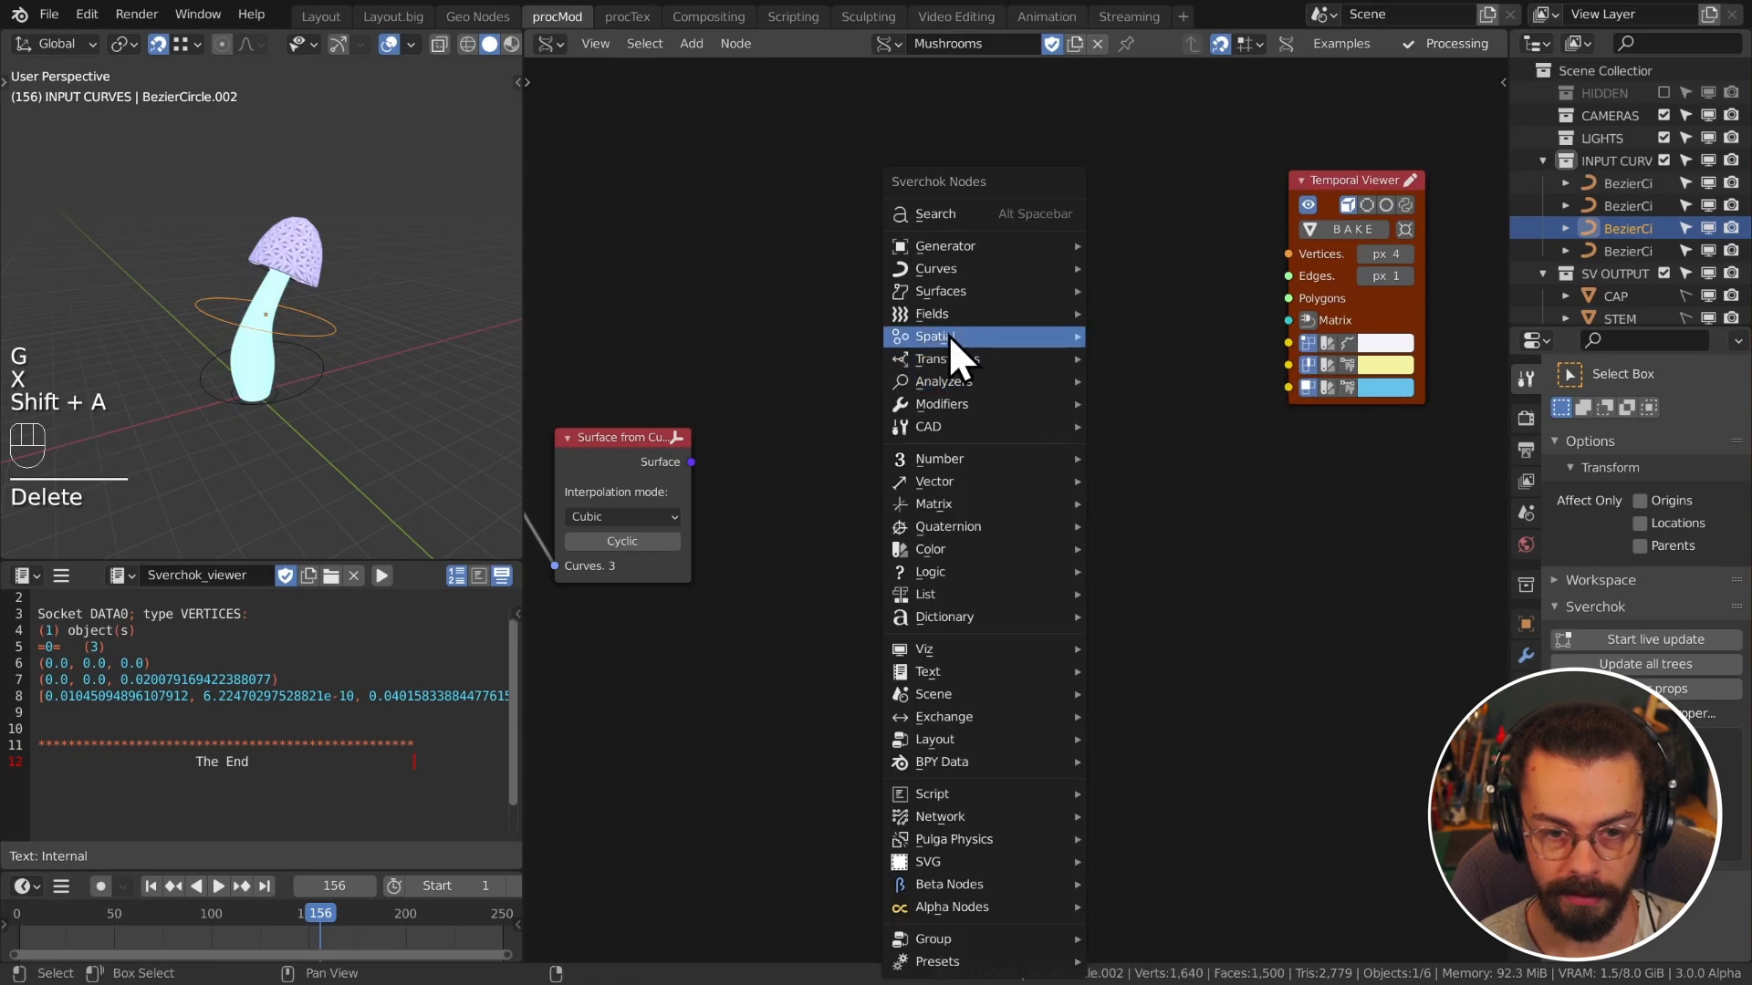
pyautogui.moveTo(949, 336)
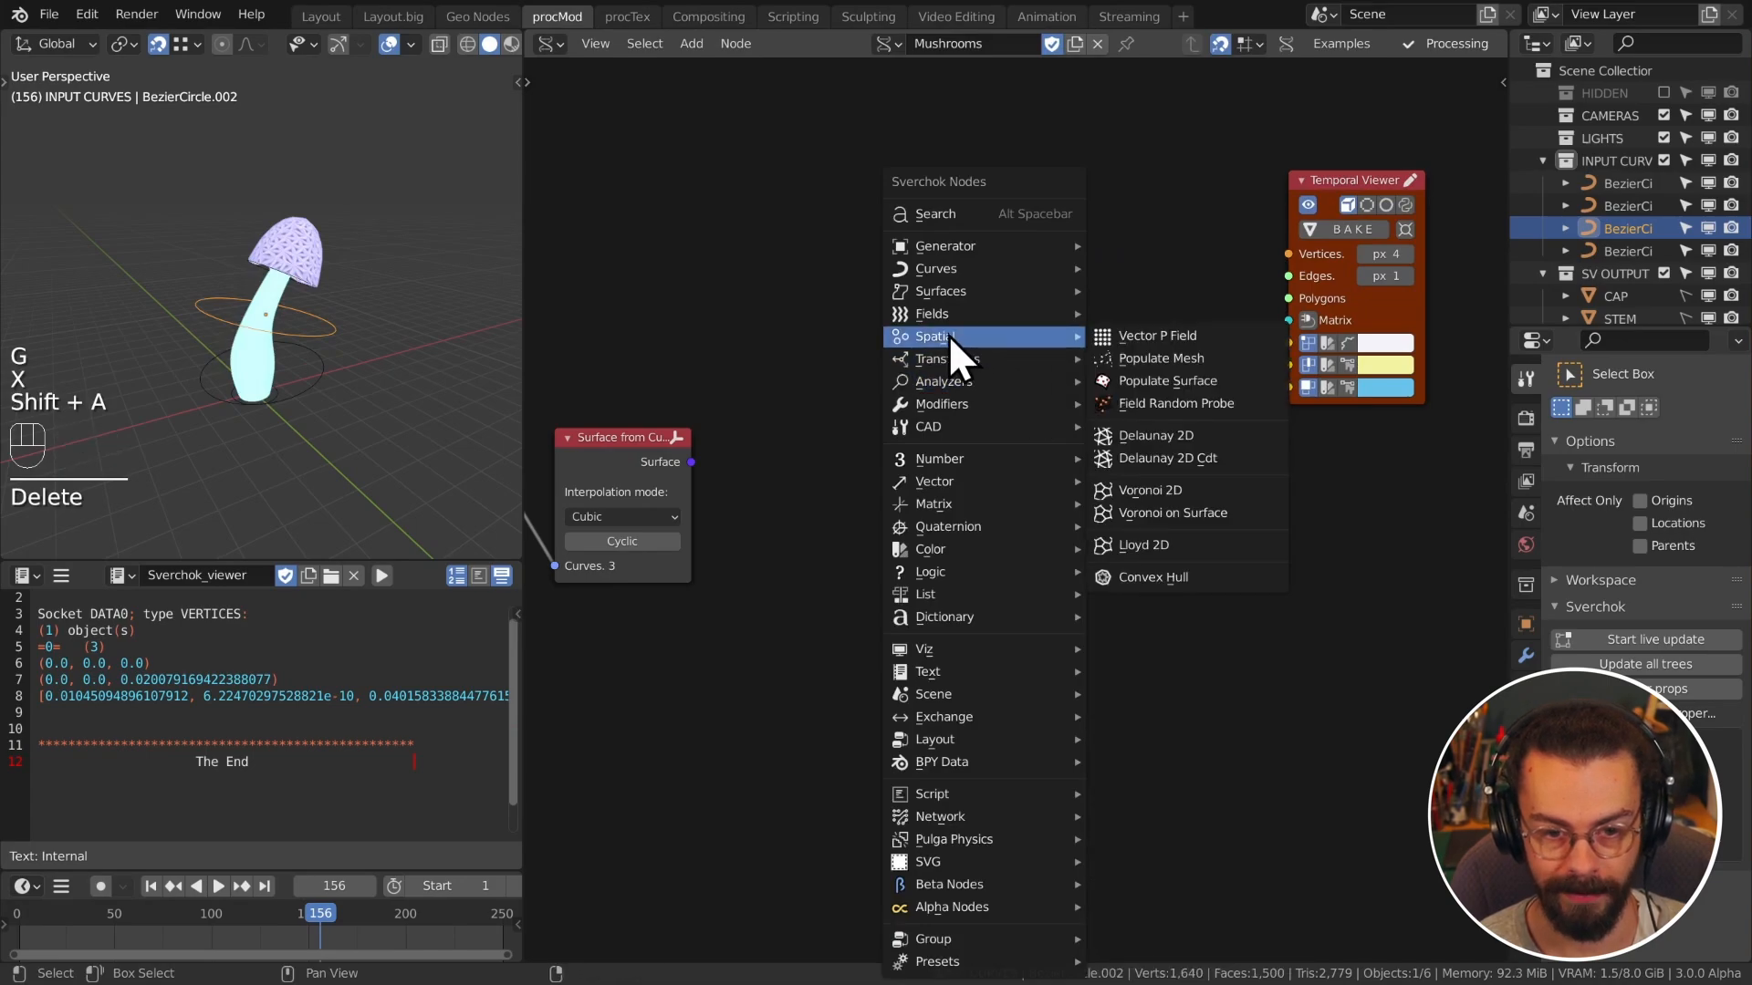
pyautogui.click(1161, 382)
pyautogui.click(728, 434)
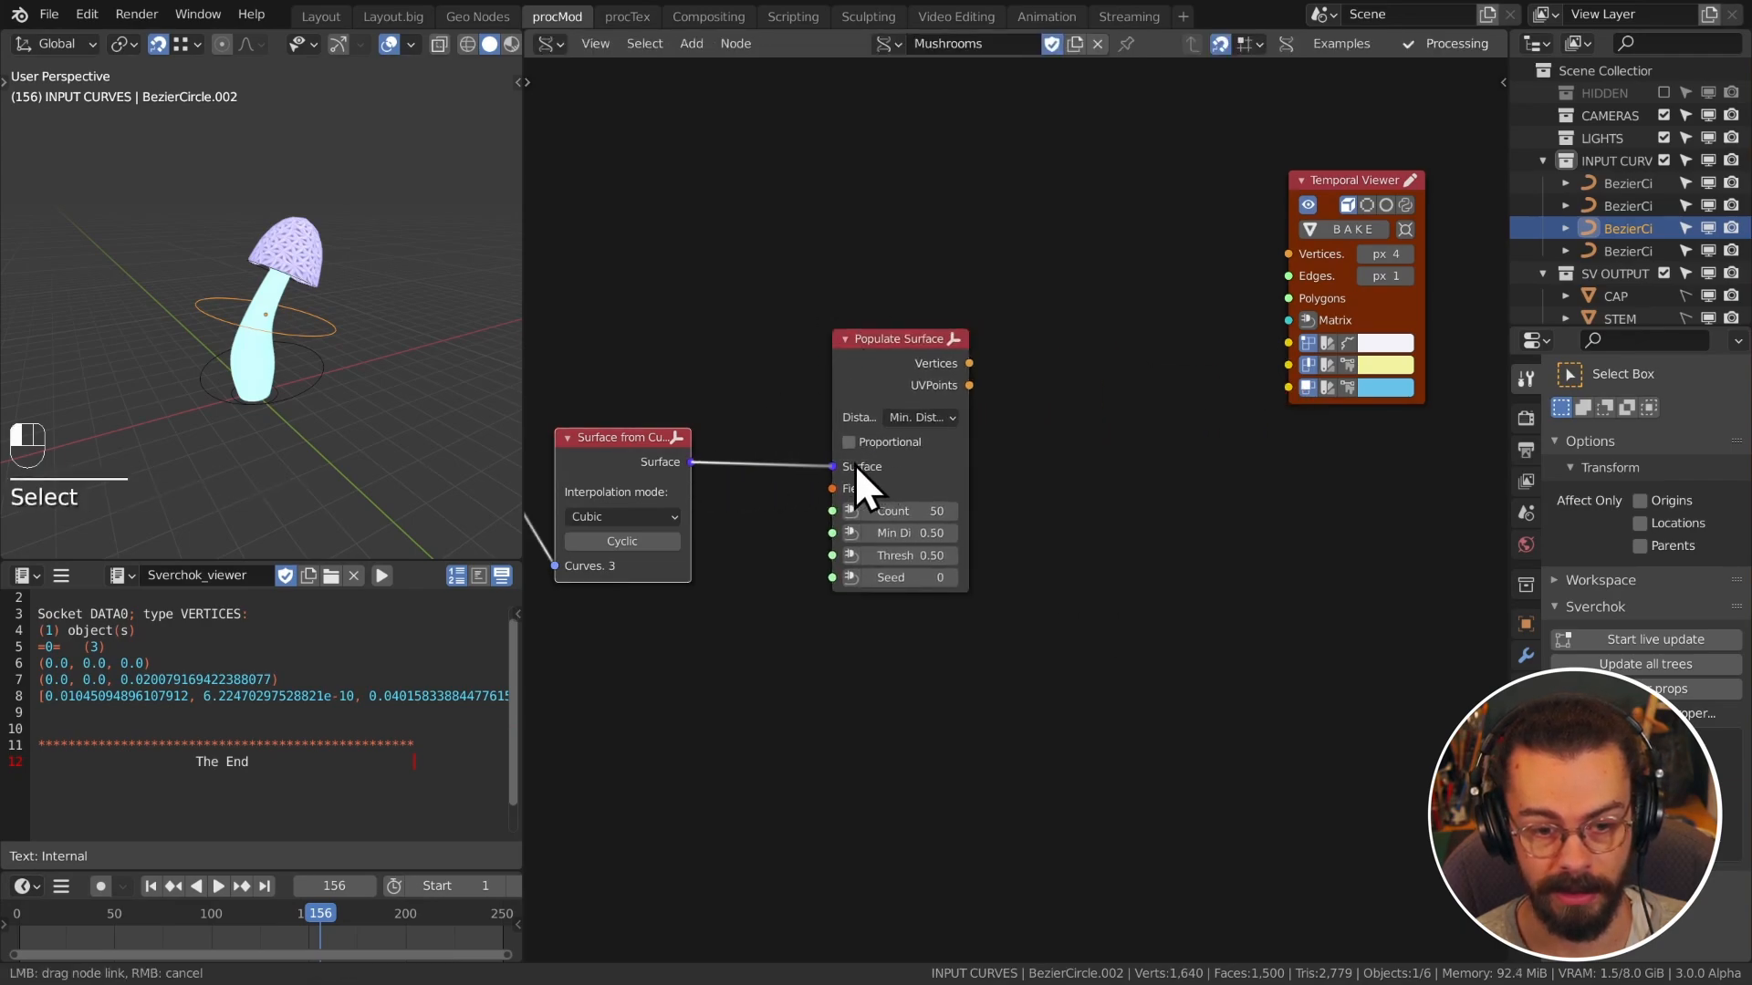
pyautogui.moveTo(854, 464); pyautogui.dragTo(854, 465)
pyautogui.press('g')
pyautogui.click(849, 666)
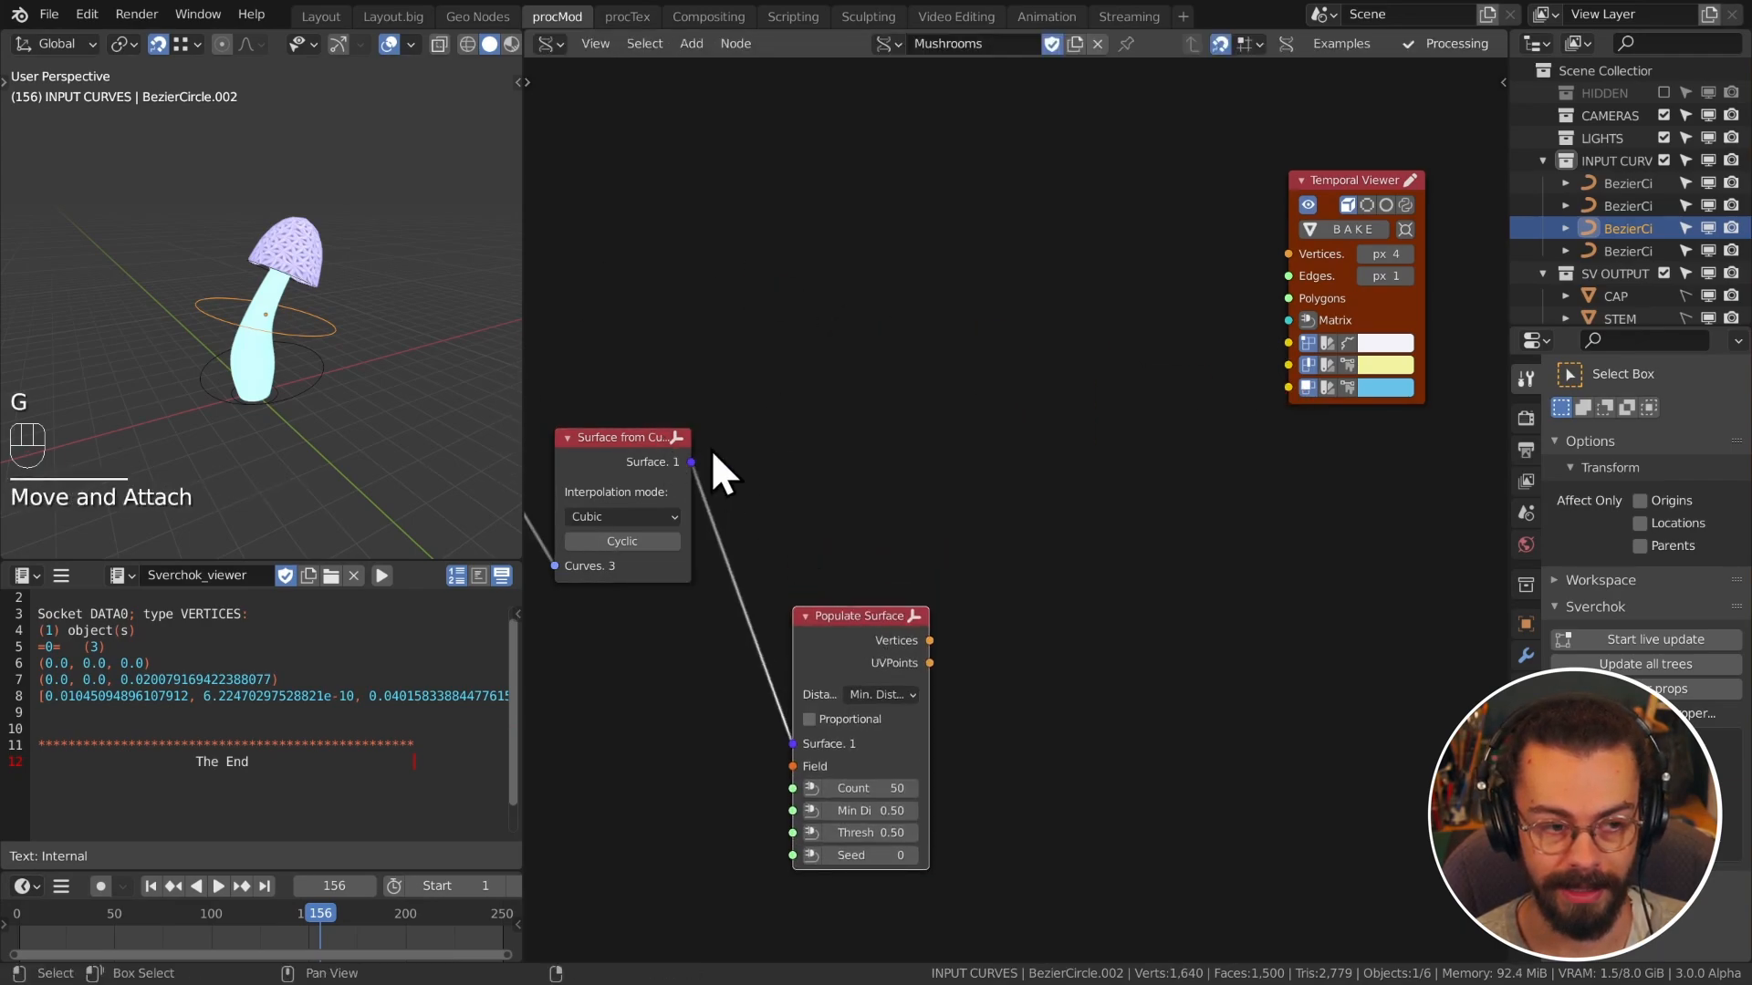
# Step: Add a Voronoi on Surface node and connect the Surface from Curves surface and the Populate Surface UVPoints to it
pyautogui.moveTo(822, 496); pyautogui.dragTo(873, 495, button='middle')
pyautogui.hotkey('shift', 'a')
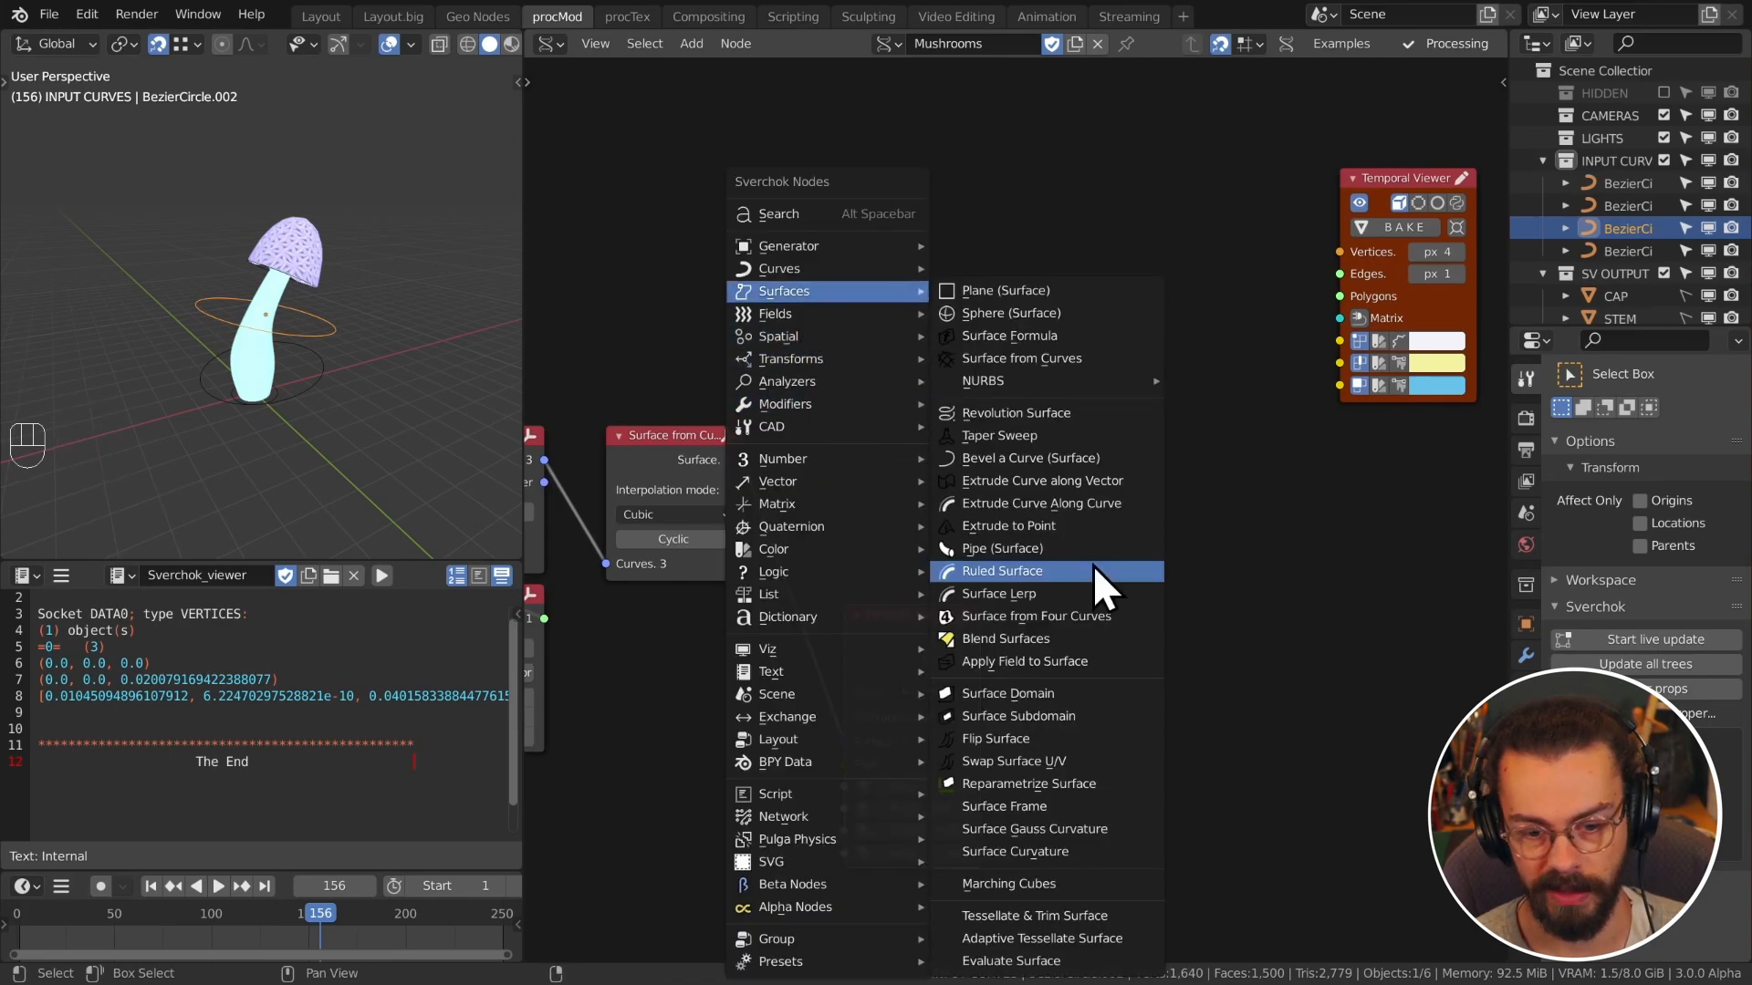
pyautogui.moveTo(801, 319)
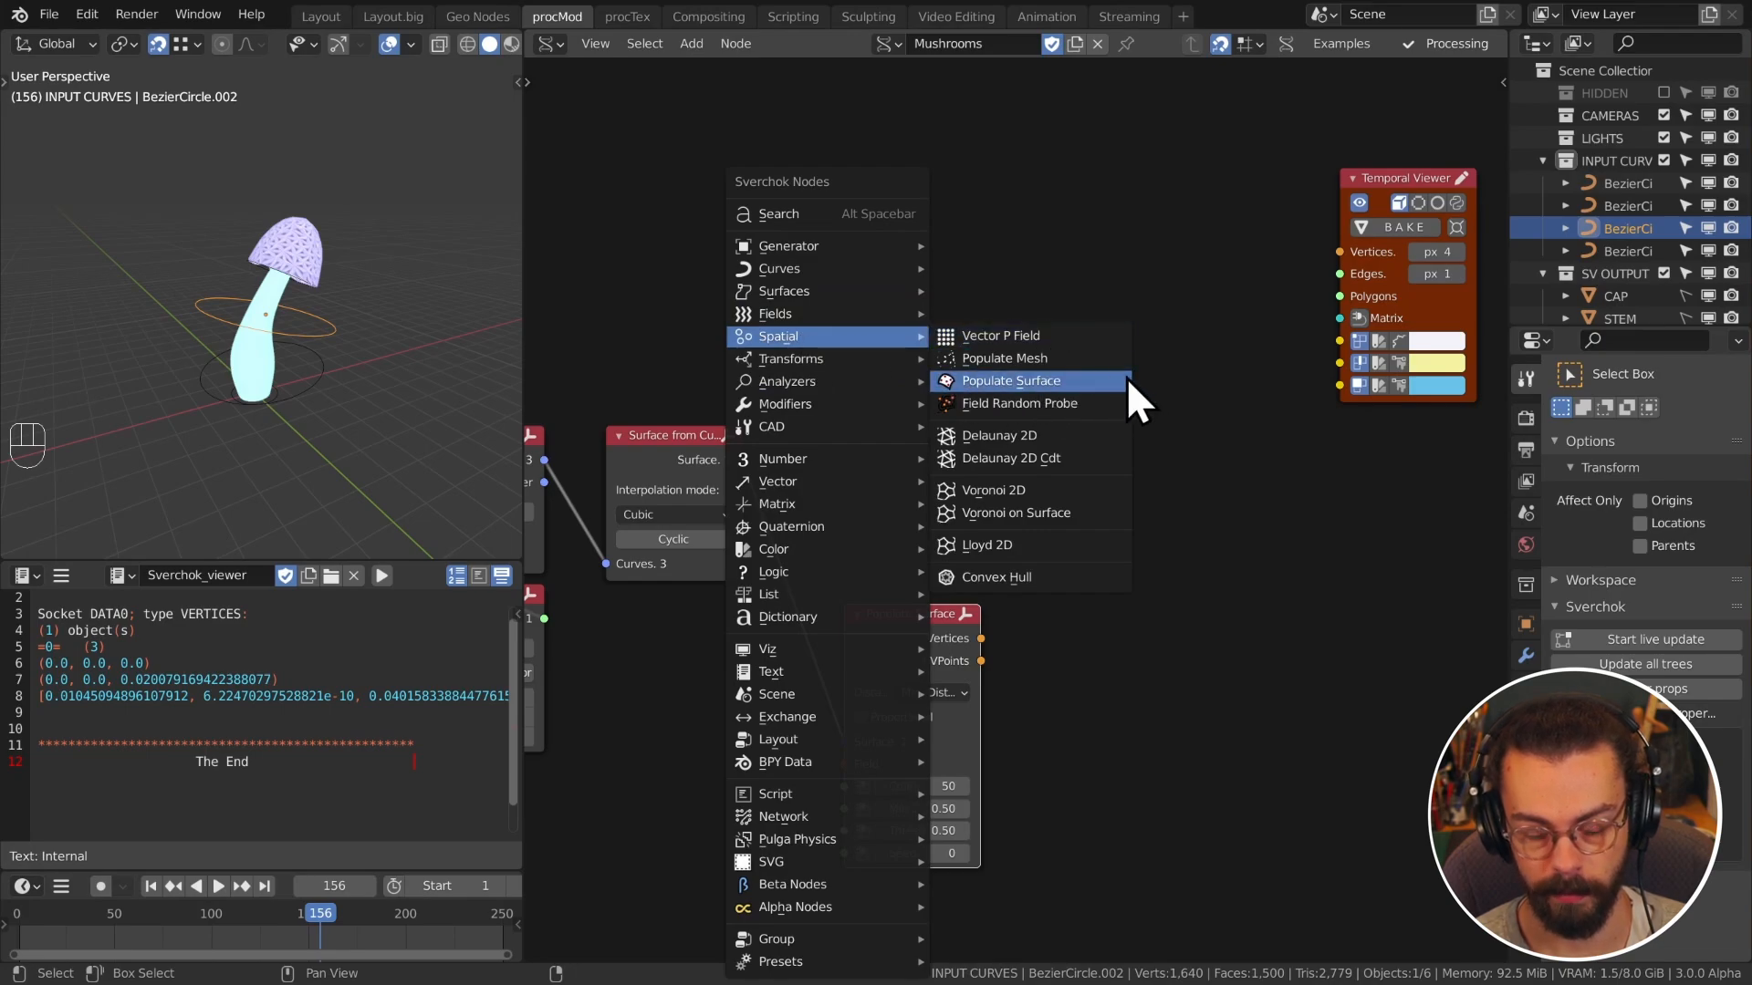
pyautogui.click(1068, 512)
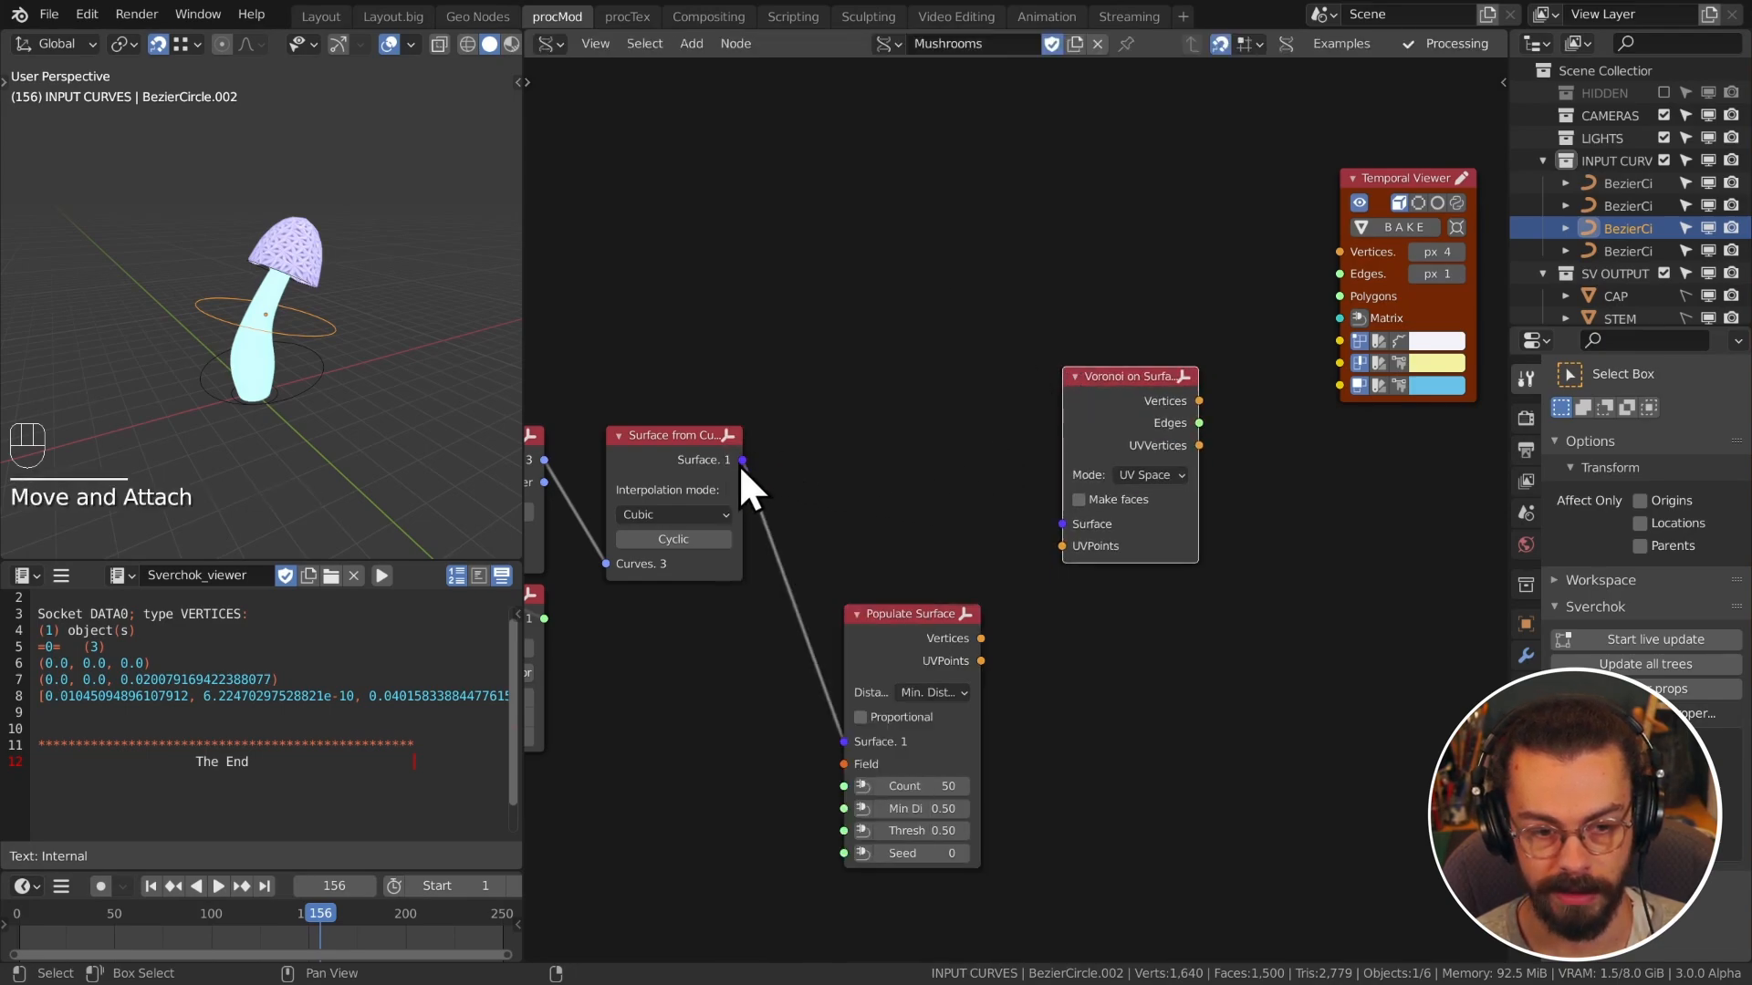
pyautogui.moveTo(742, 460); pyautogui.dragTo(1062, 524)
pyautogui.moveTo(981, 660); pyautogui.dragTo(1065, 550)
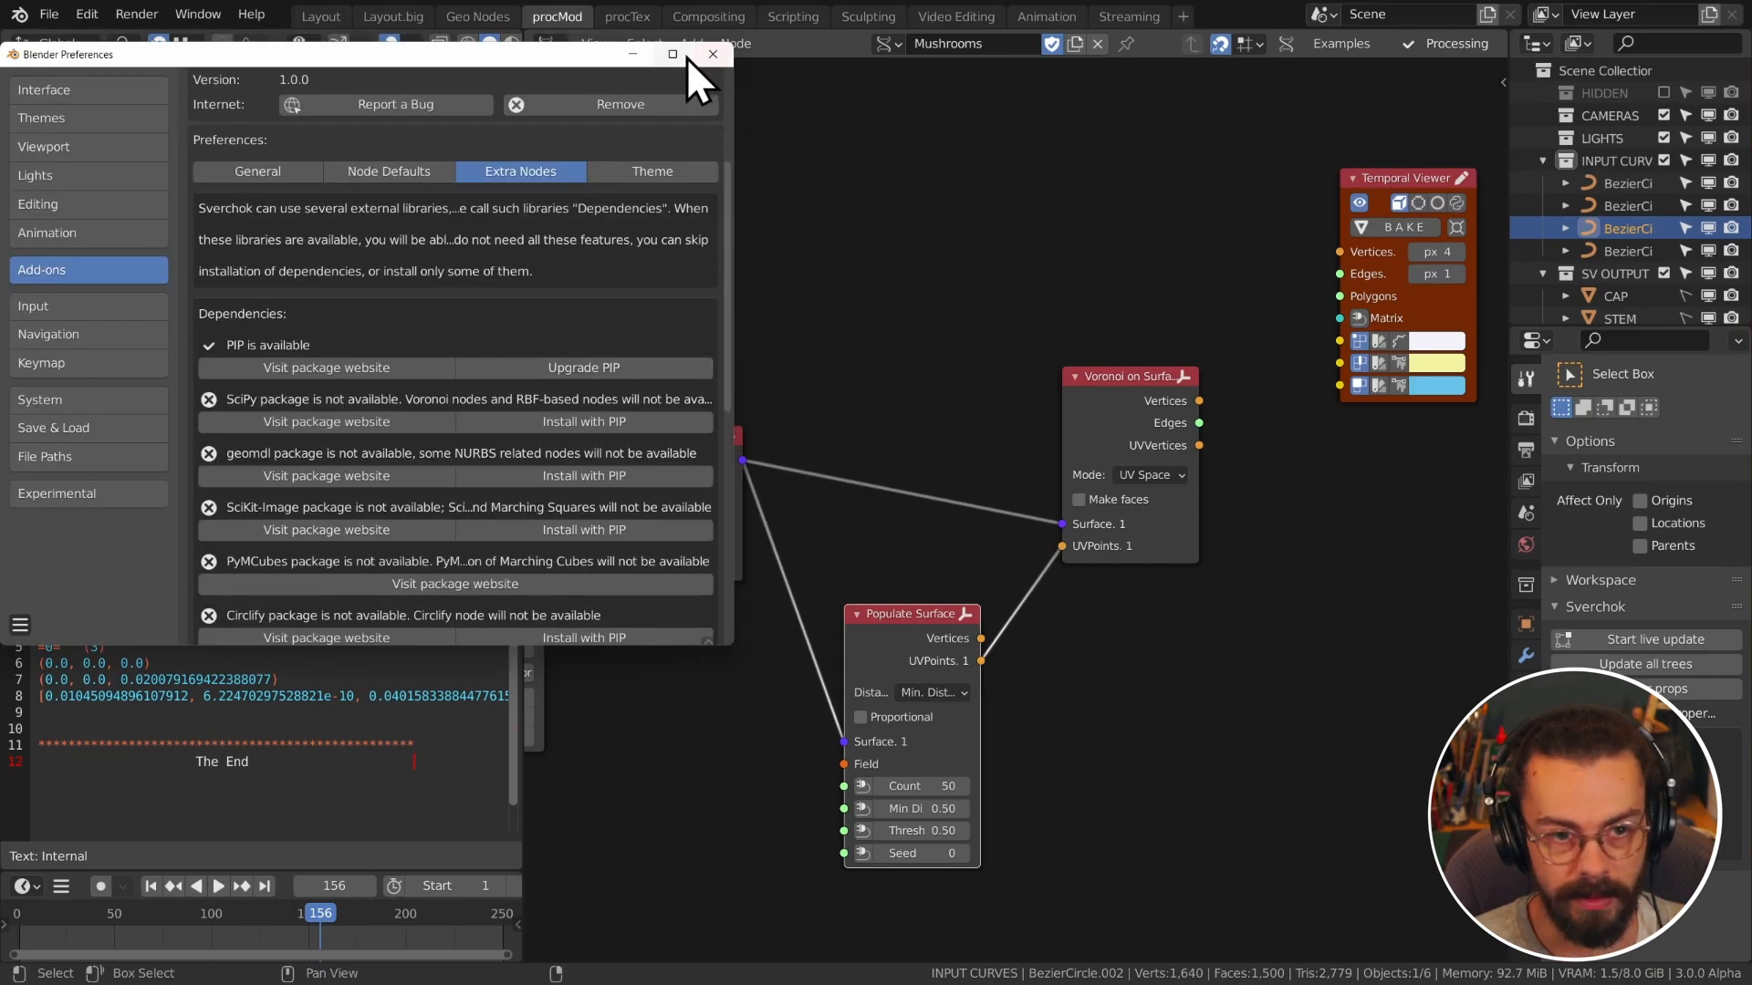
# Step: Close the add-on preferences and preview the Voronoi on Surface output with the Temporal Viewer
pyautogui.click(686, 57)
pyautogui.click(1220, 274)
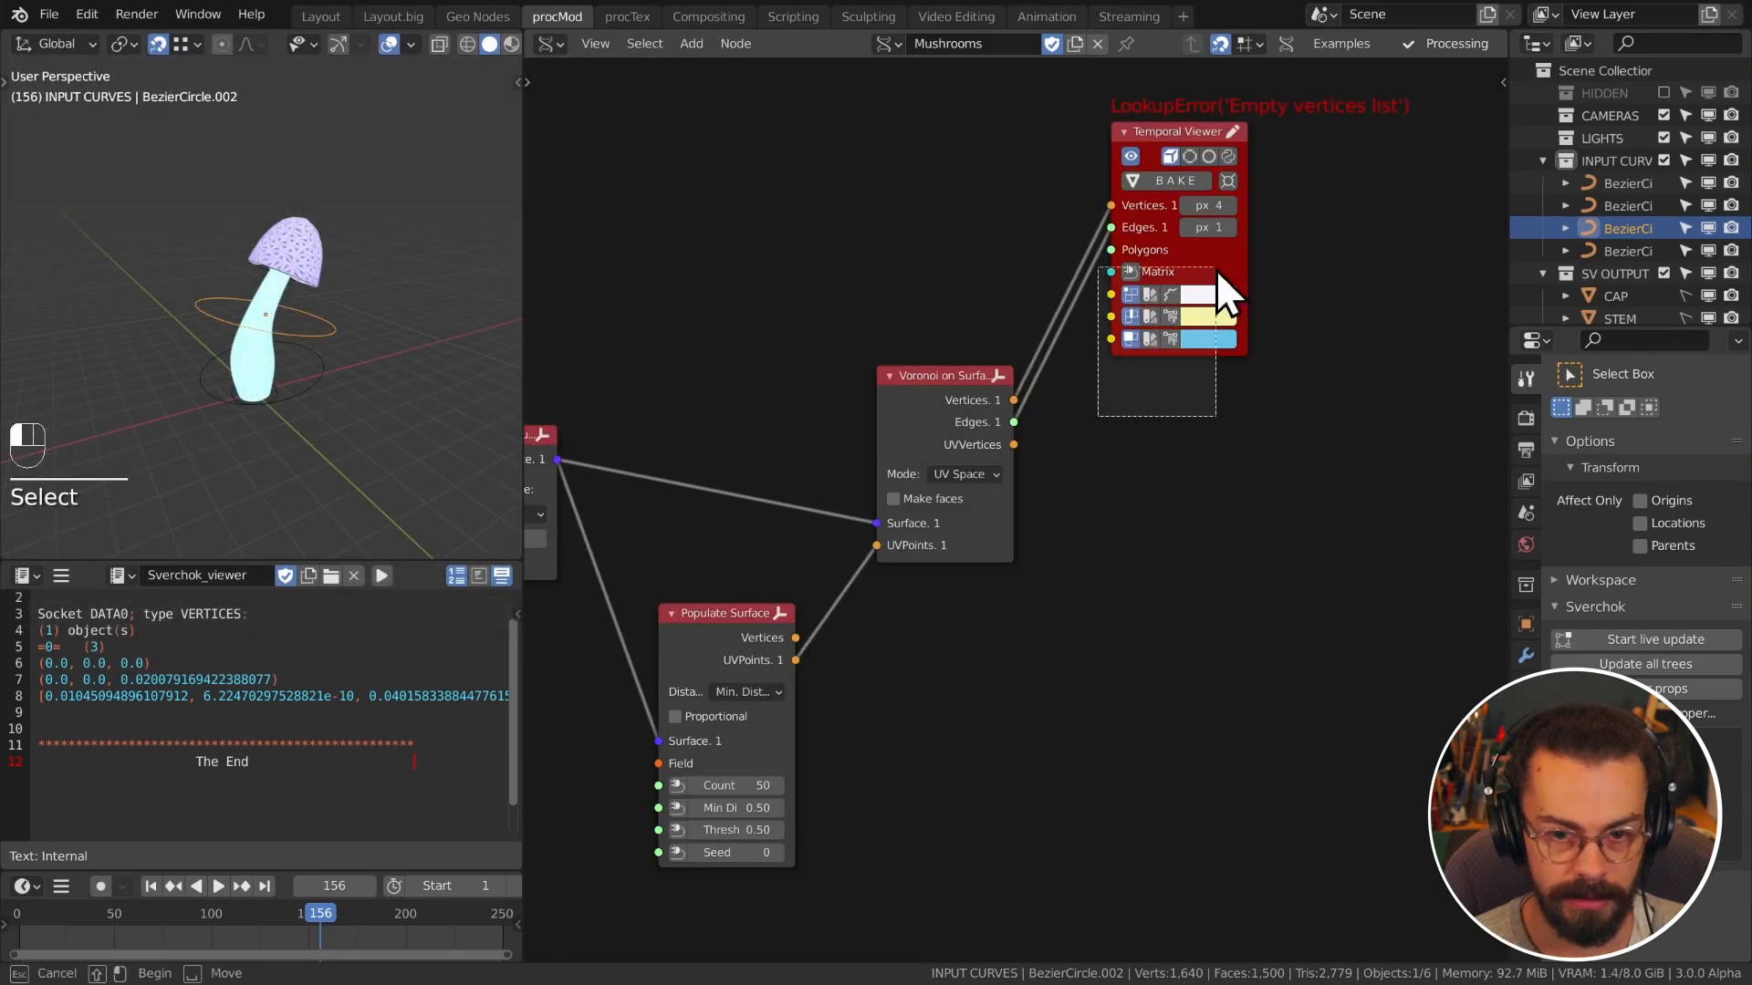
pyautogui.press('g')
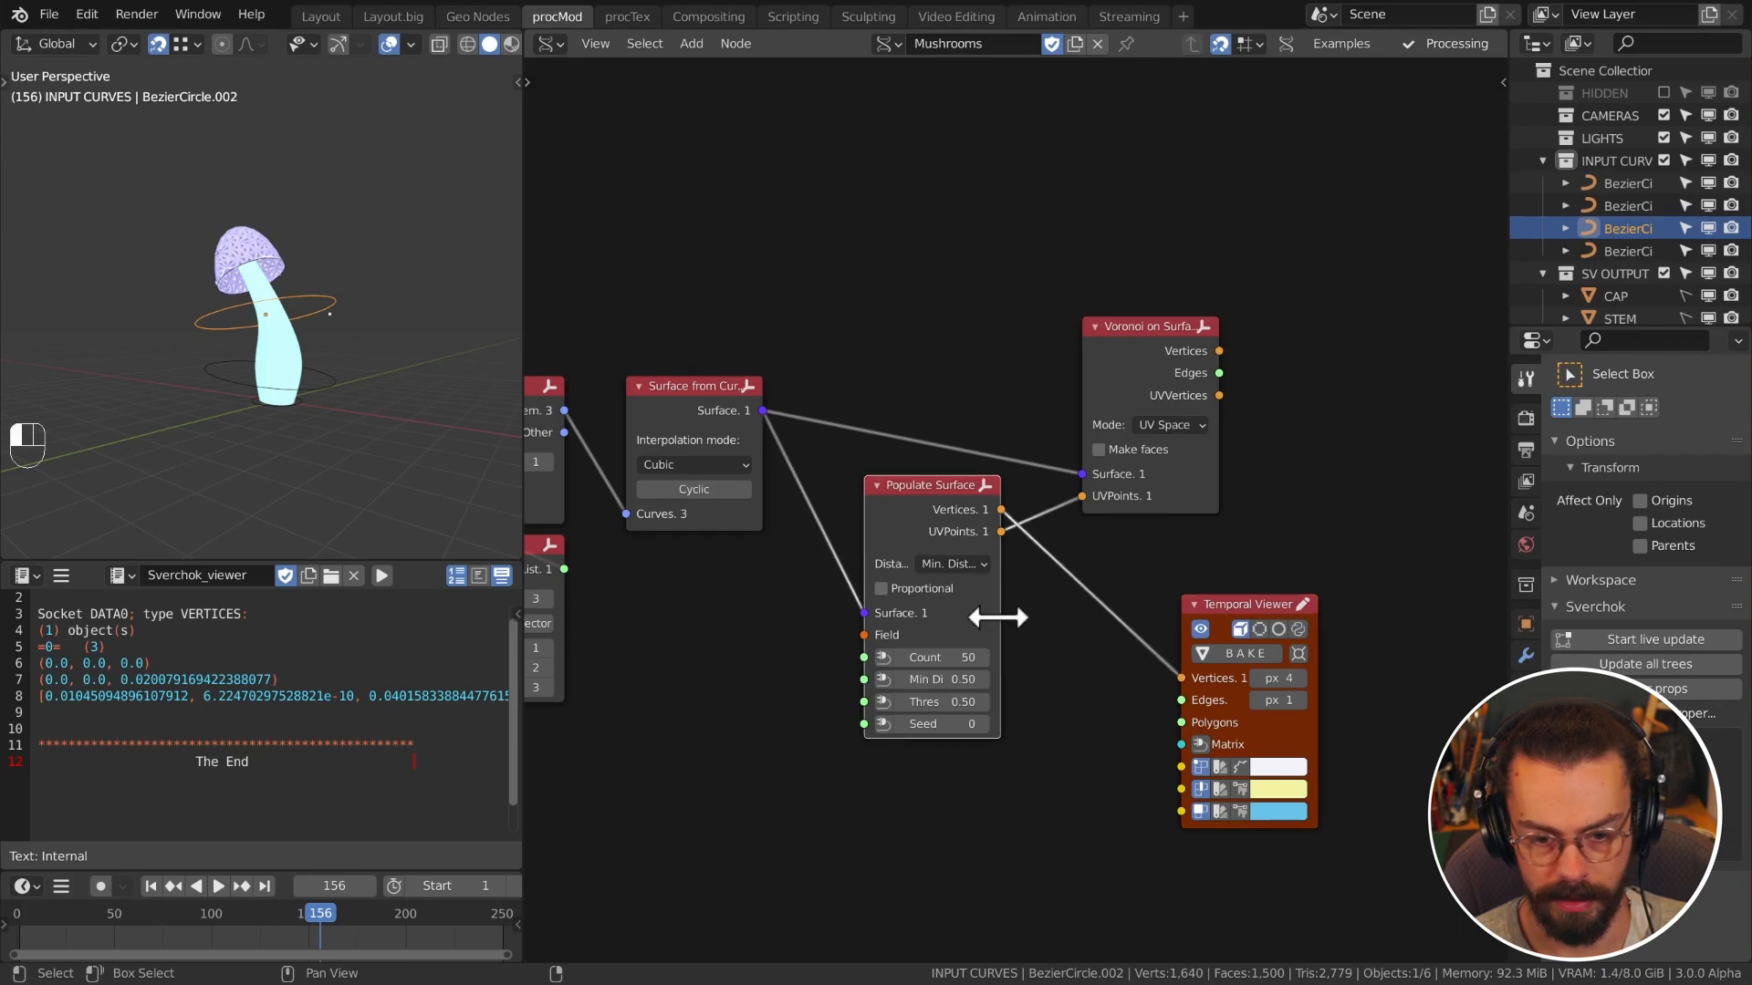
# Step: Widen the Populate Surface node and turn on node timings for the active tree
pyautogui.click(1048, 622)
pyautogui.press('n')
pyautogui.click(1309, 288)
pyautogui.press('n')
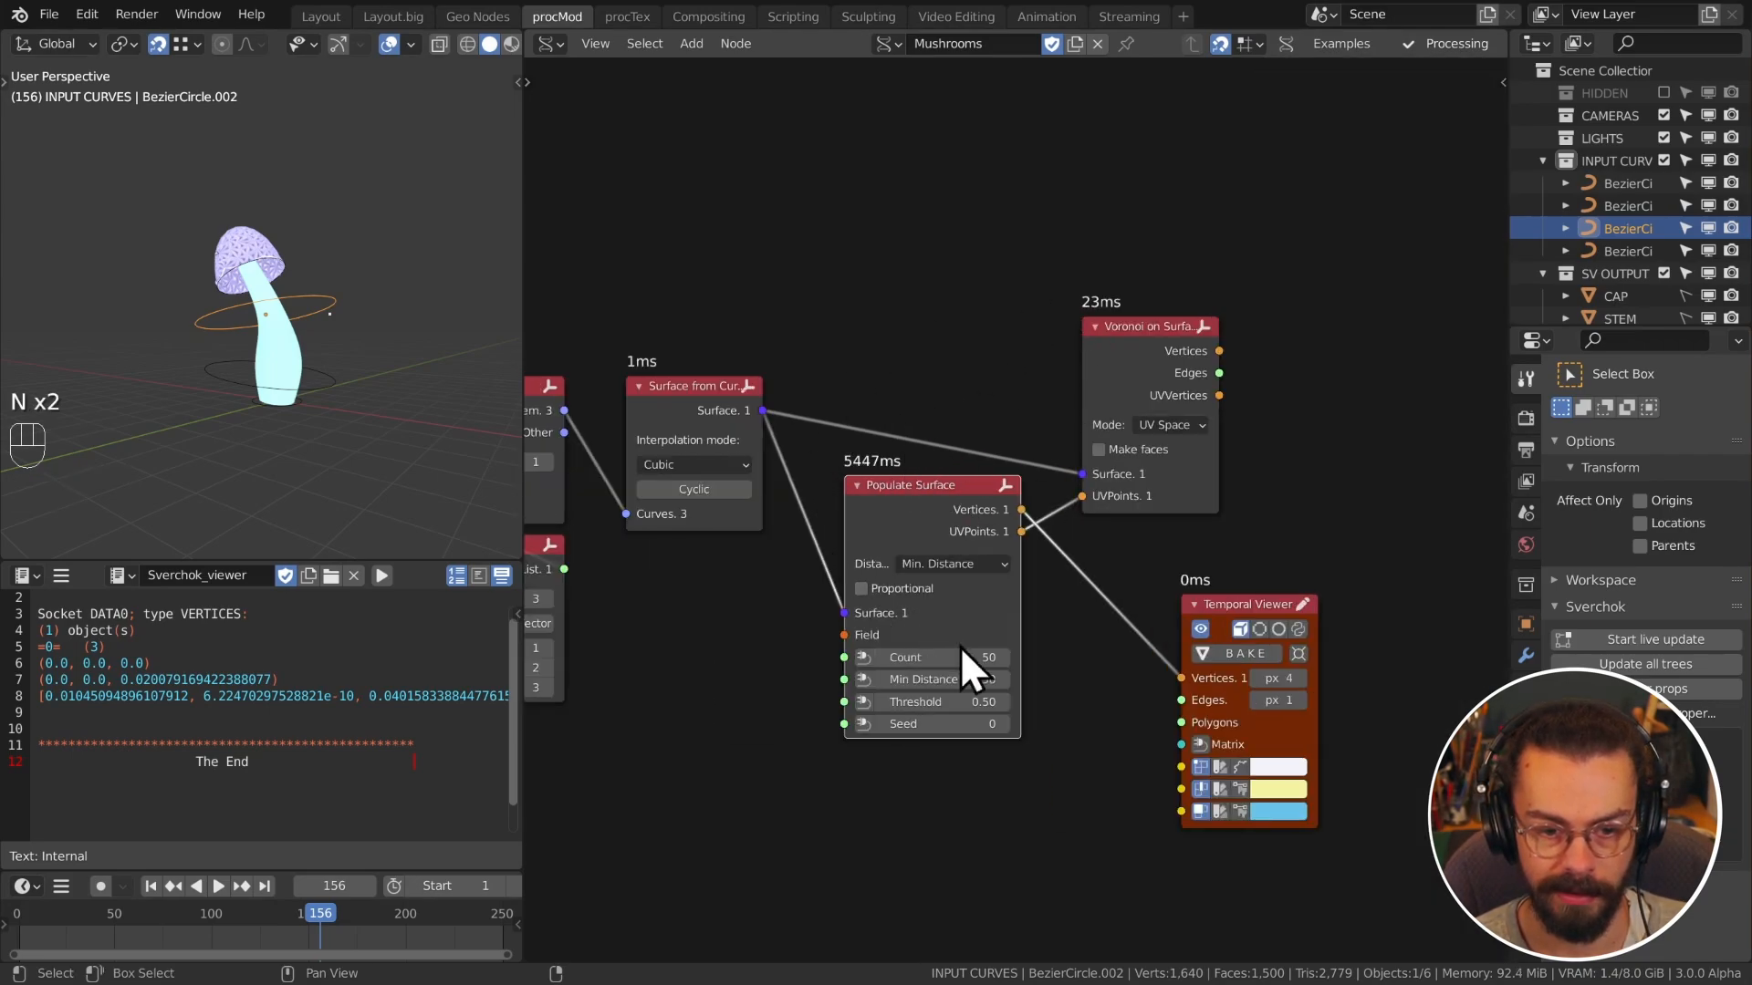
# Step: Set the Populate Surface Min Distance to 0 and preview the Voronoi on Surface vertices and edges in the Temporal Viewer
pyautogui.click(947, 681)
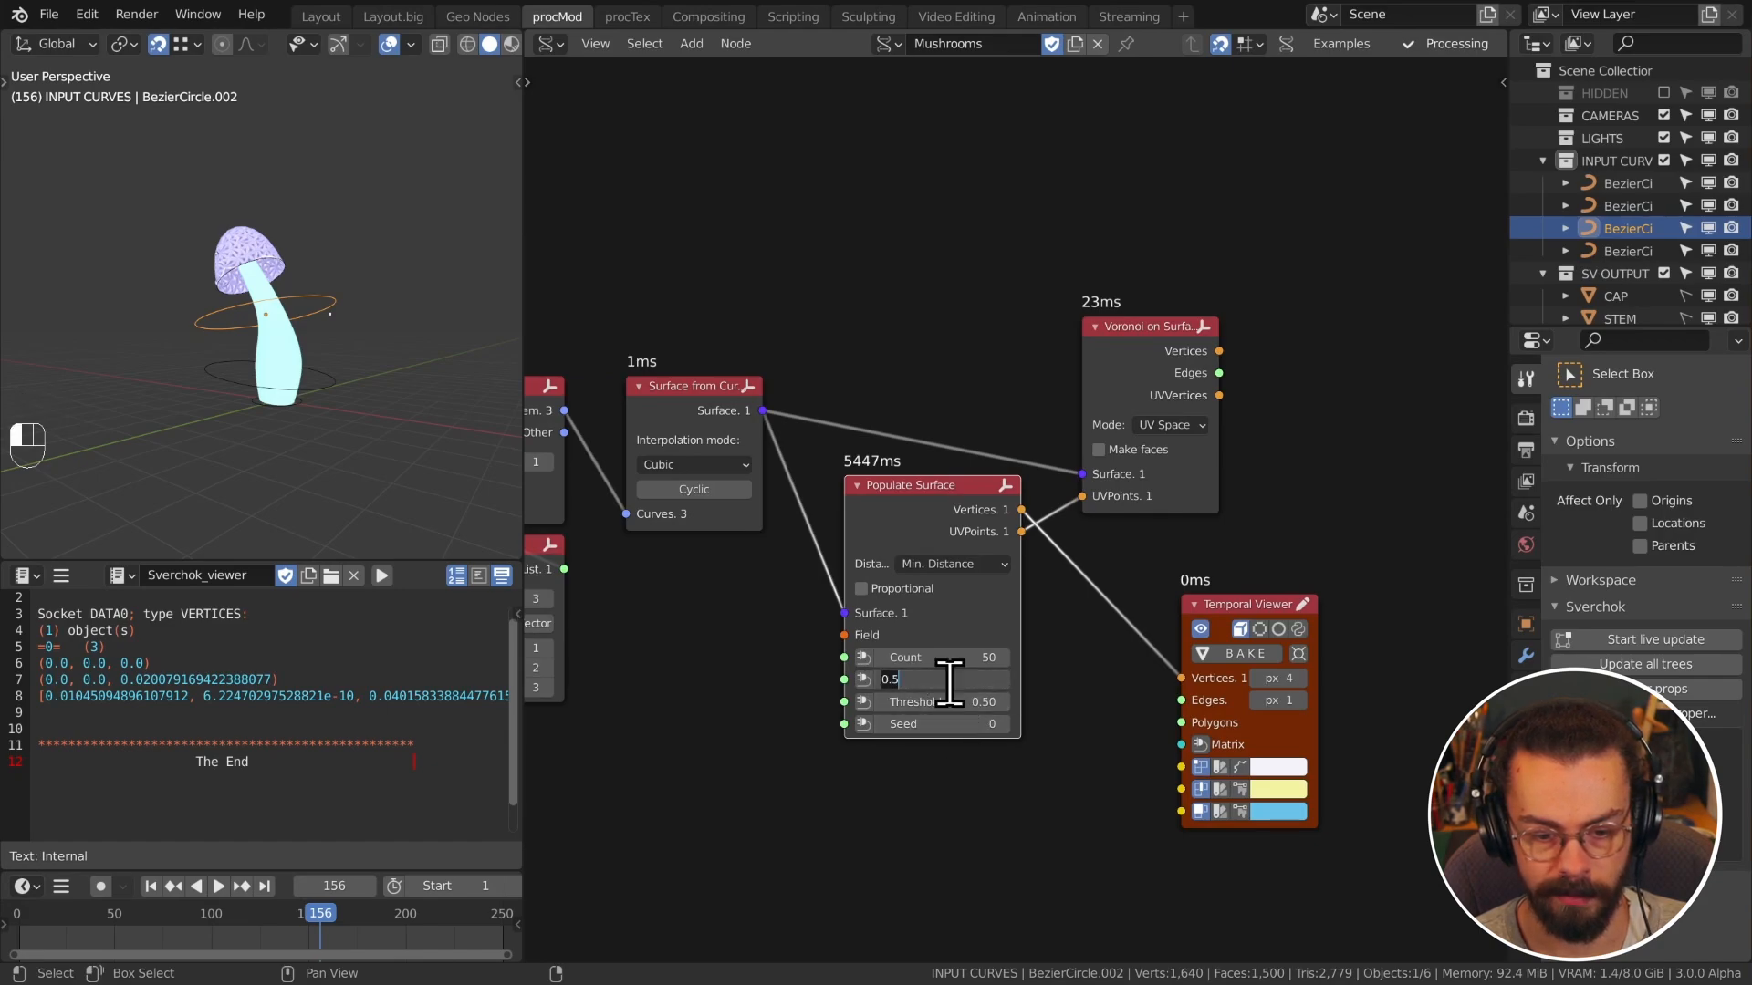
pyautogui.write('0')
pyautogui.press('Return')
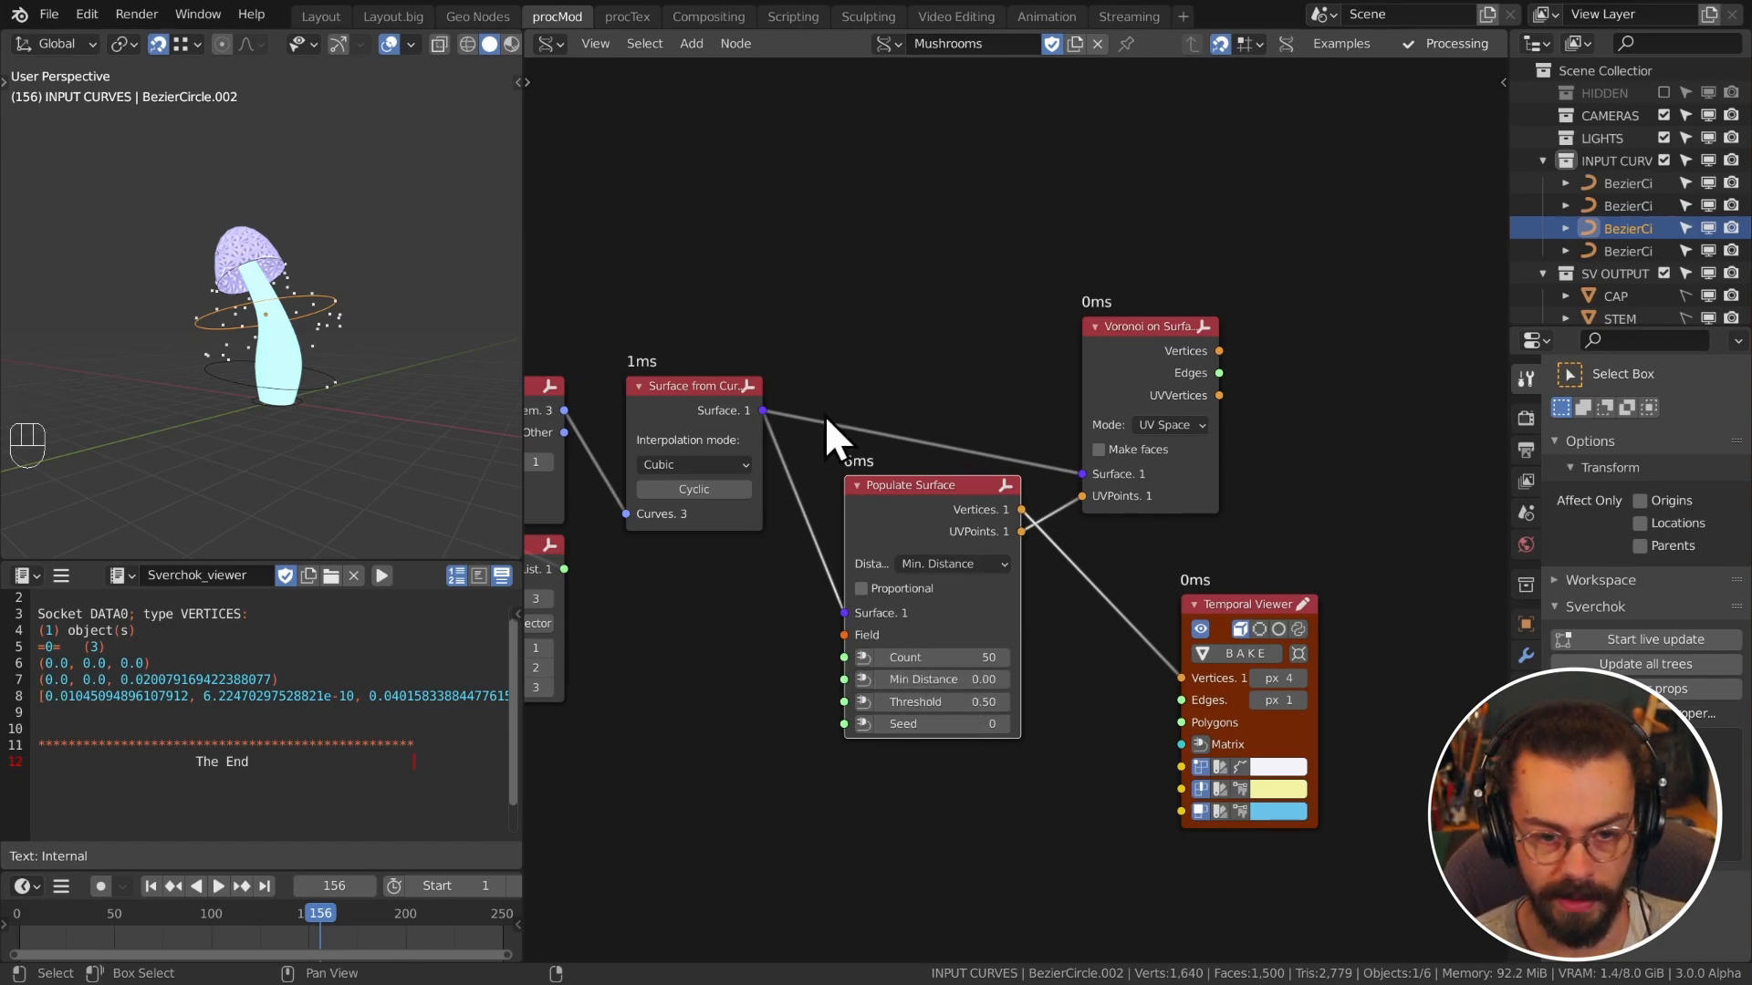
pyautogui.moveTo(474, 361); pyautogui.dragTo(66, 331, button='middle')
pyautogui.click(64, 331)
pyautogui.keyDown('ctrl'); pyautogui.keyDown('shift'); pyautogui.click(1136, 380); pyautogui.keyUp('shift'); pyautogui.keyUp('ctrl')
pyautogui.moveTo(1136, 379); pyautogui.dragTo(1097, 408, button='middle')
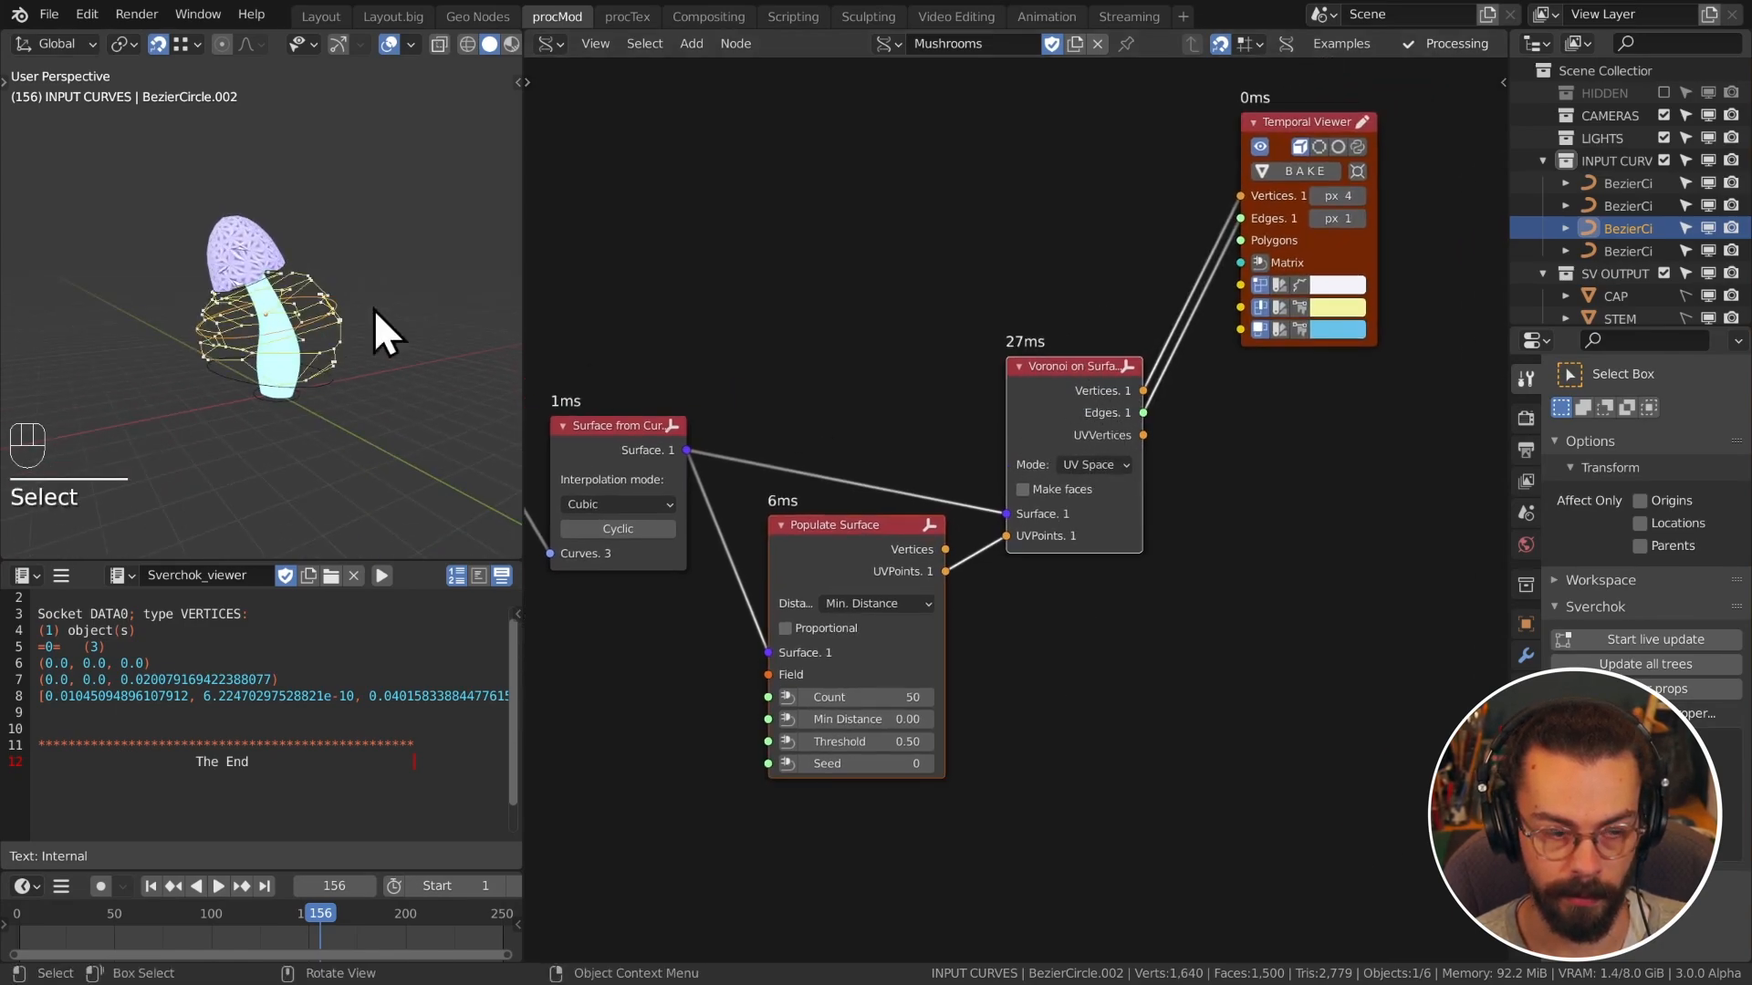
# Step: Try a Populate Surface Count of 547 and Threshold of -2.56 for a denser Voronoi net around the stem
pyautogui.scroll(3, 146, 331)
pyautogui.moveTo(146, 330); pyautogui.dragTo(211, 326, button='middle')
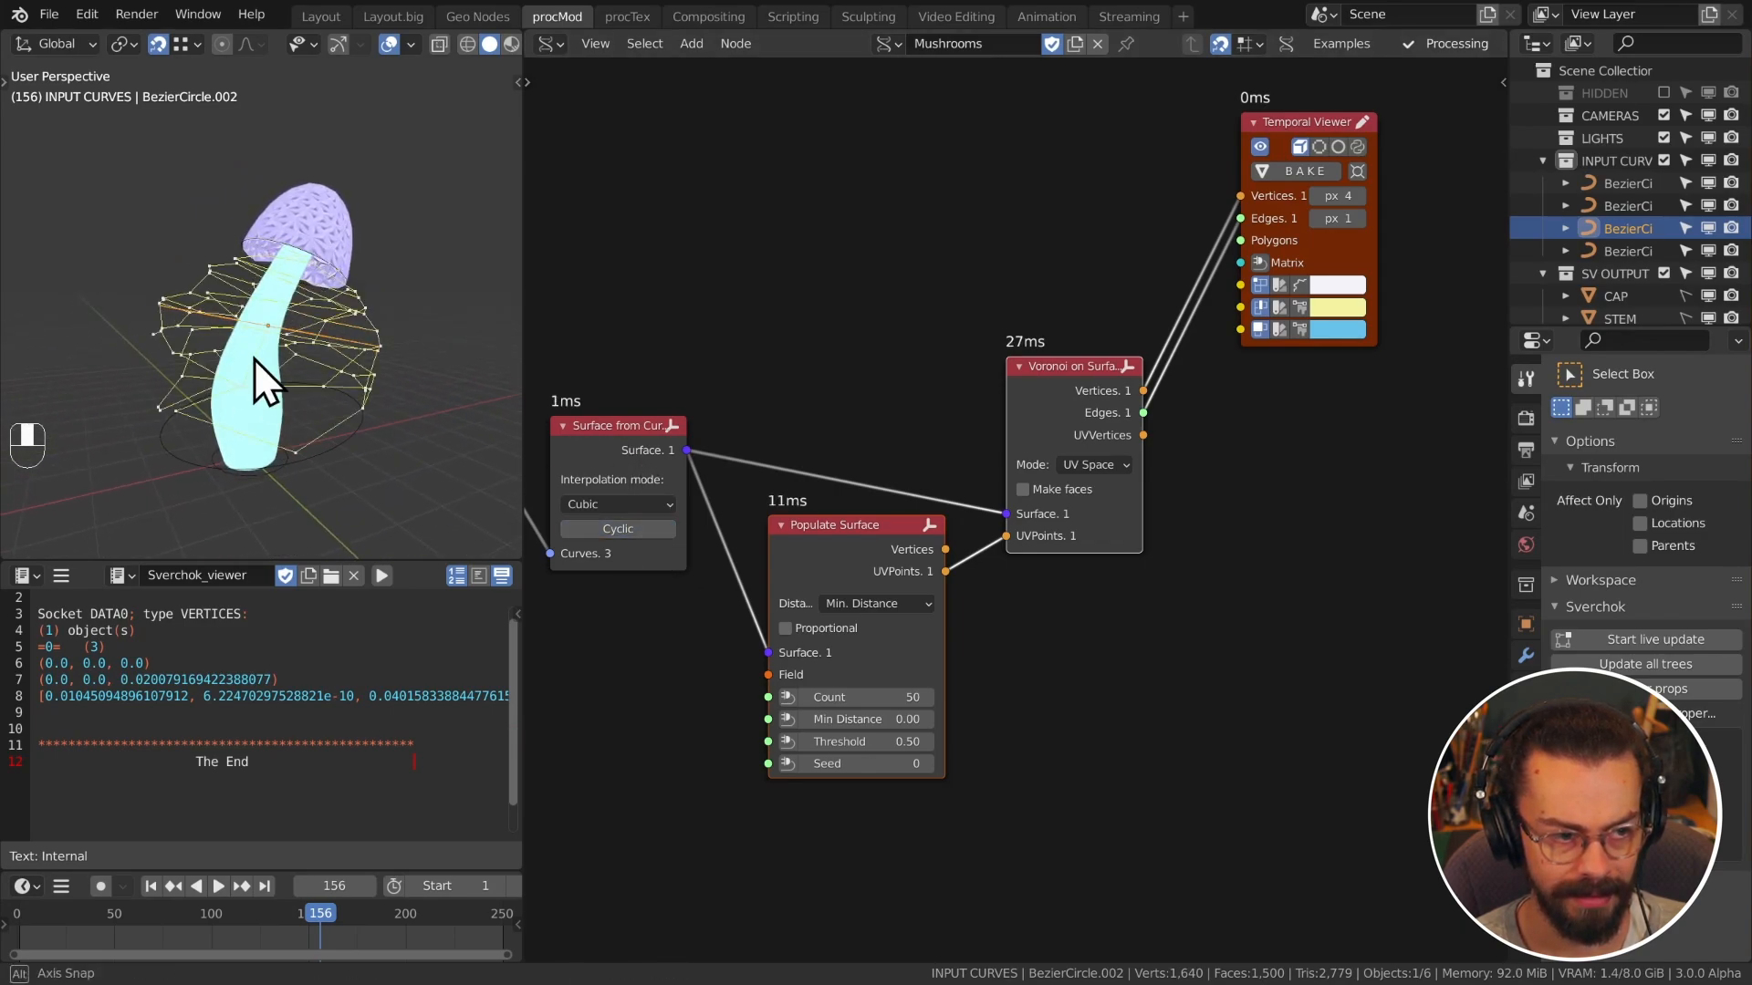
pyautogui.moveTo(253, 358); pyautogui.dragTo(436, 327, button='middle')
pyautogui.scroll(-3, 809, 367)
pyautogui.moveTo(809, 367); pyautogui.dragTo(1087, 401, button='middle')
pyautogui.scroll(2, 1050, 556)
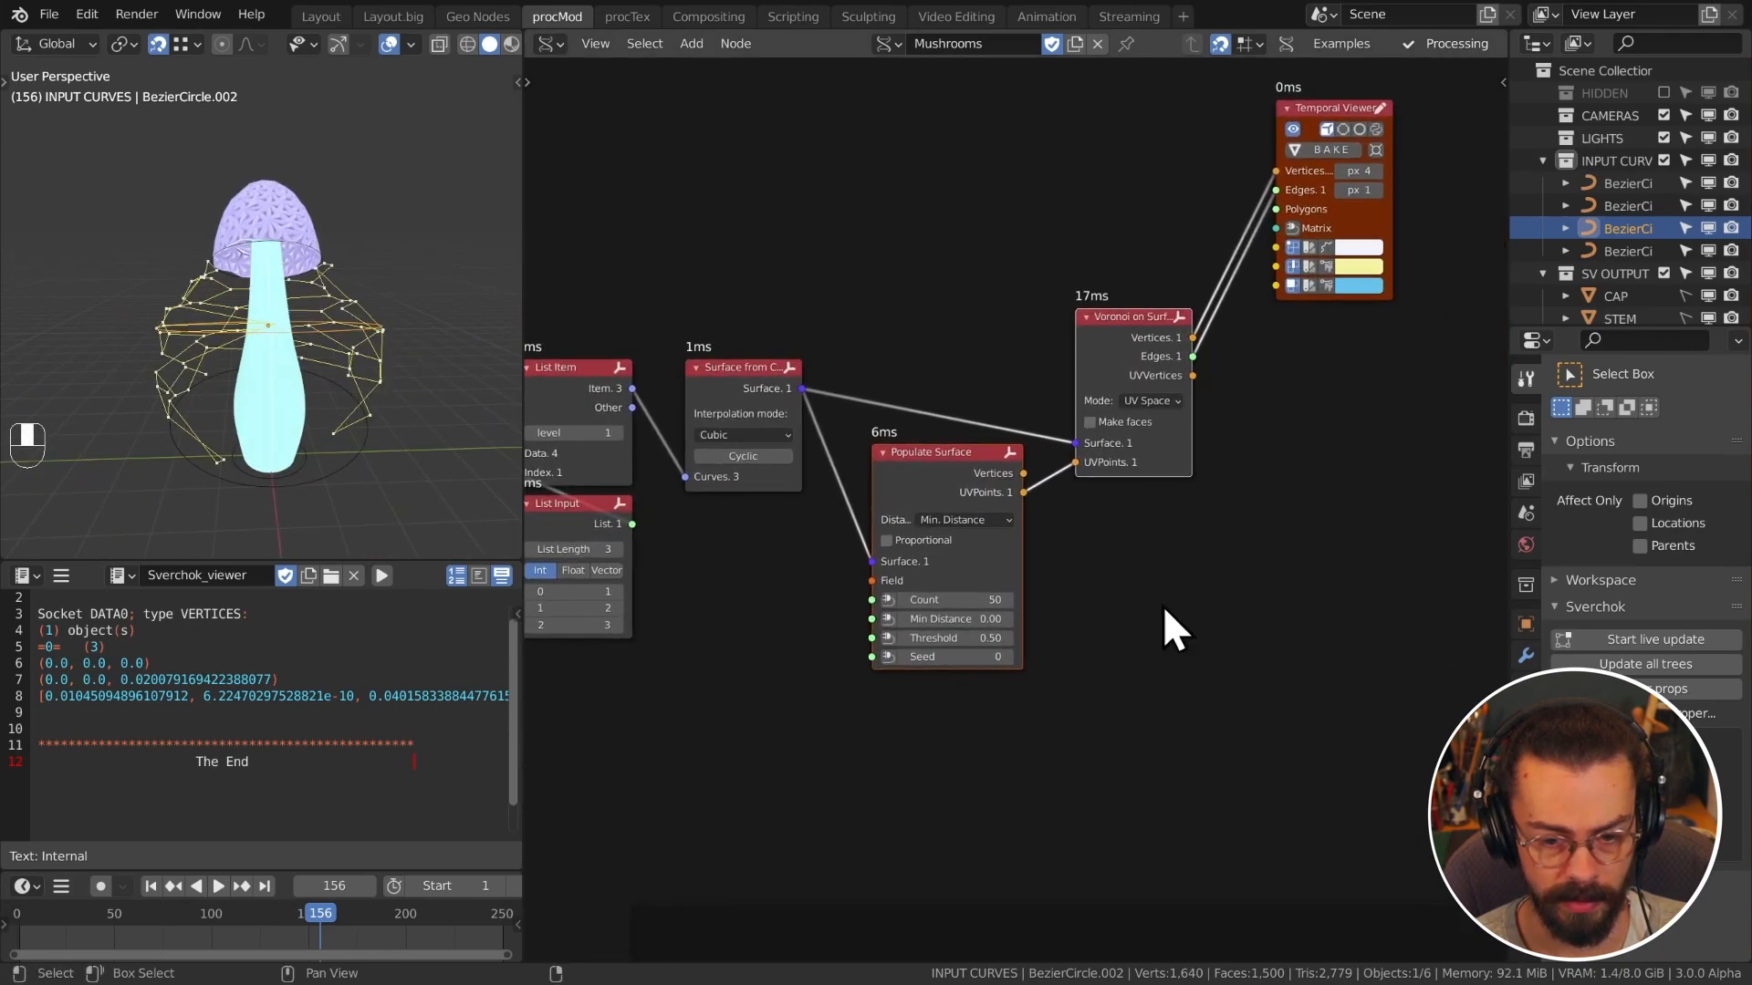
pyautogui.moveTo(949, 638); pyautogui.dragTo(1056, 715)
pyautogui.moveTo(395, 426); pyautogui.dragTo(222, 409, button='middle')
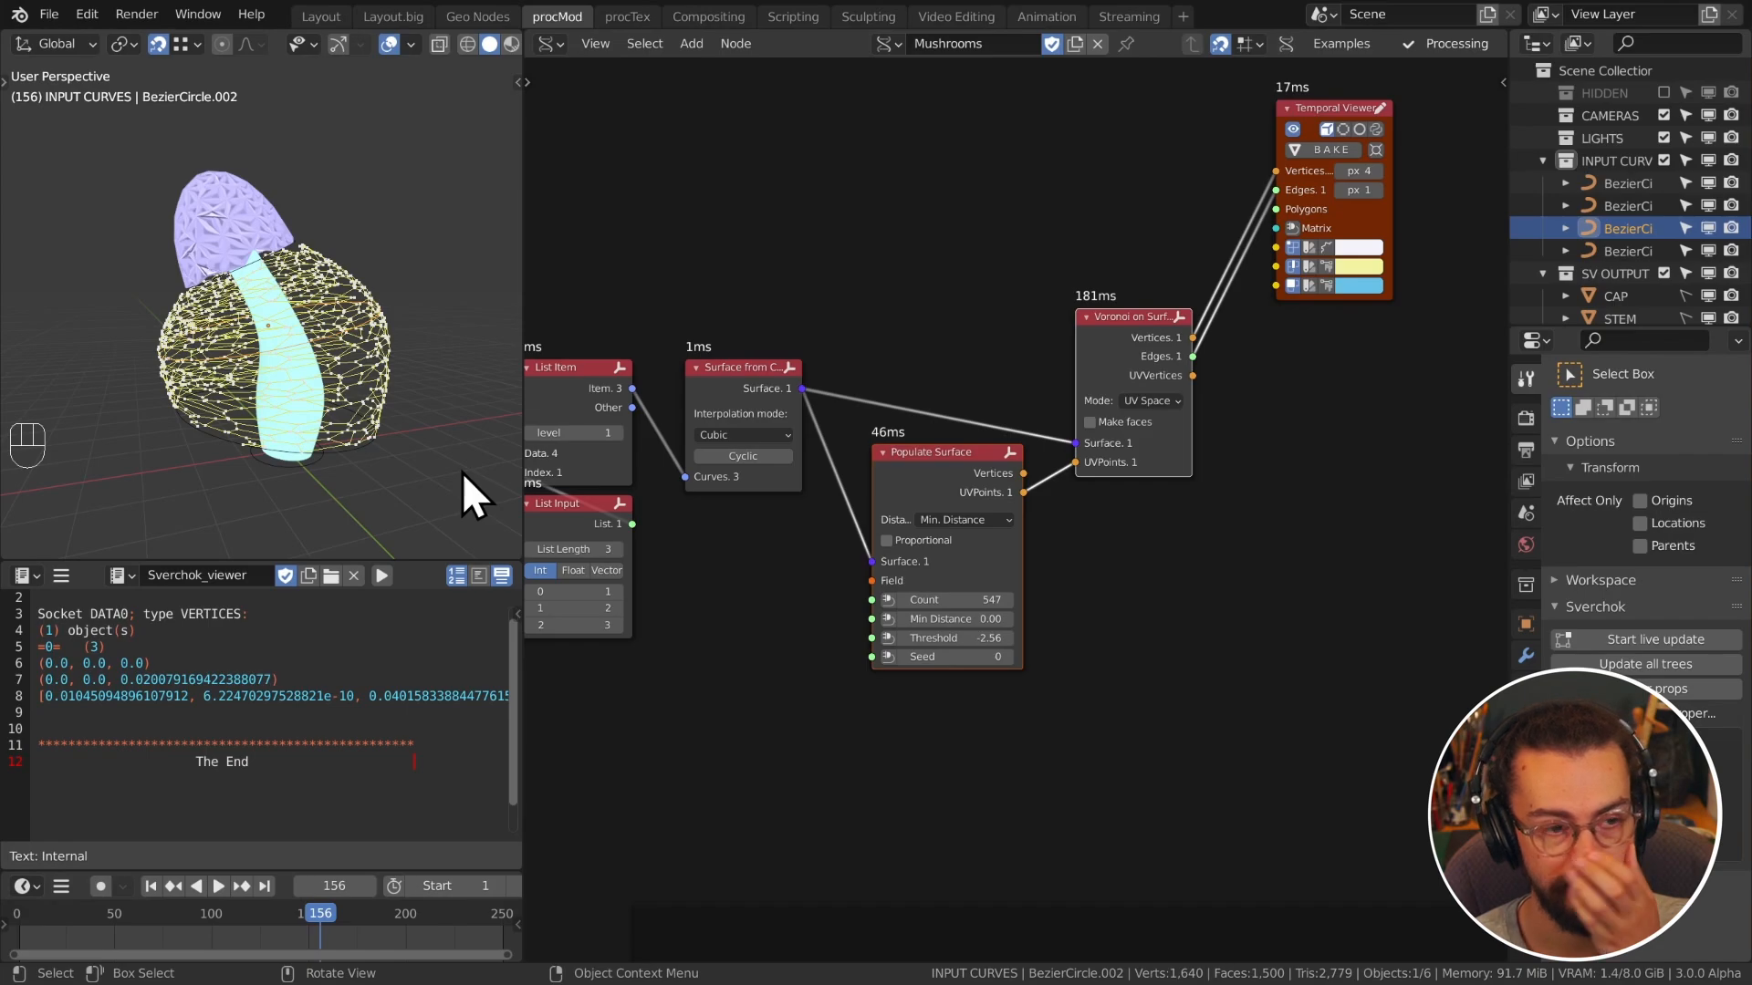
pyautogui.moveTo(455, 473); pyautogui.dragTo(127, 438, button='middle')
# Step: Move the Populate Surface, Voronoi and Temporal Viewer nodes away from Surface from Curves and route both surface links through a reroute
pyautogui.scroll(-4, 1058, 442)
pyautogui.moveTo(1100, 403); pyautogui.dragTo(944, 473, button='middle')
pyautogui.moveTo(743, 272); pyautogui.dragTo(1081, 584)
pyautogui.press('g')
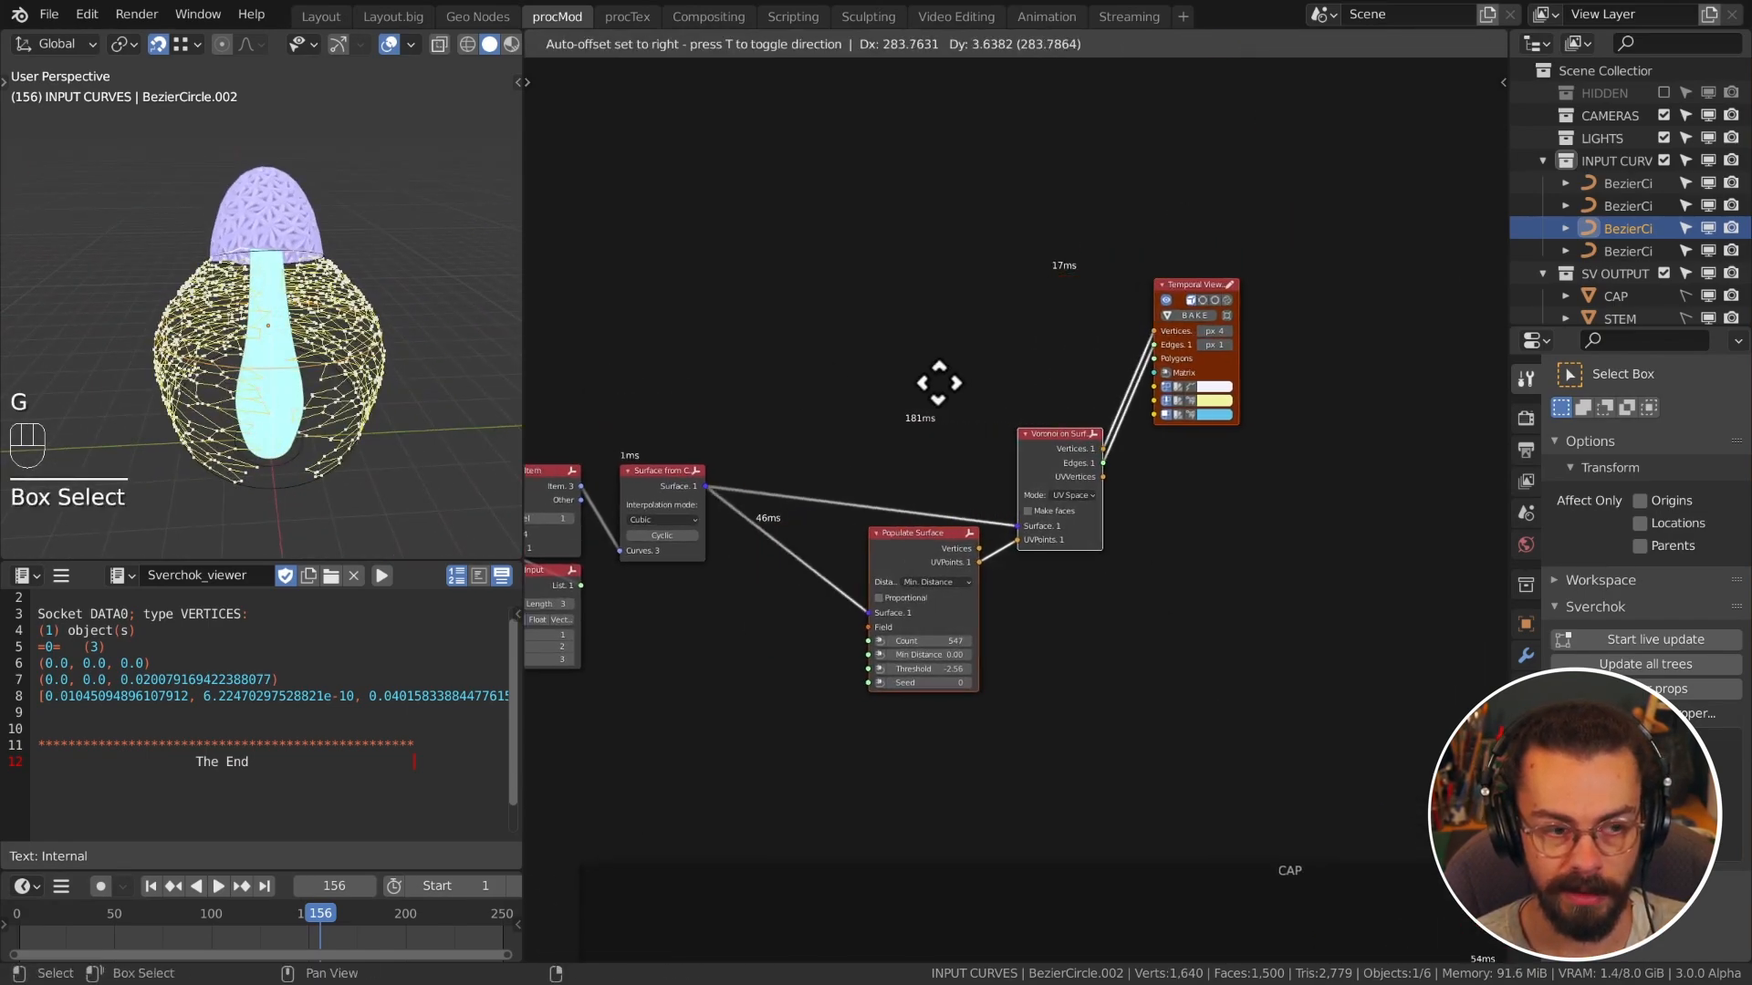
pyautogui.click(1079, 416)
pyautogui.scroll(1, 949, 426)
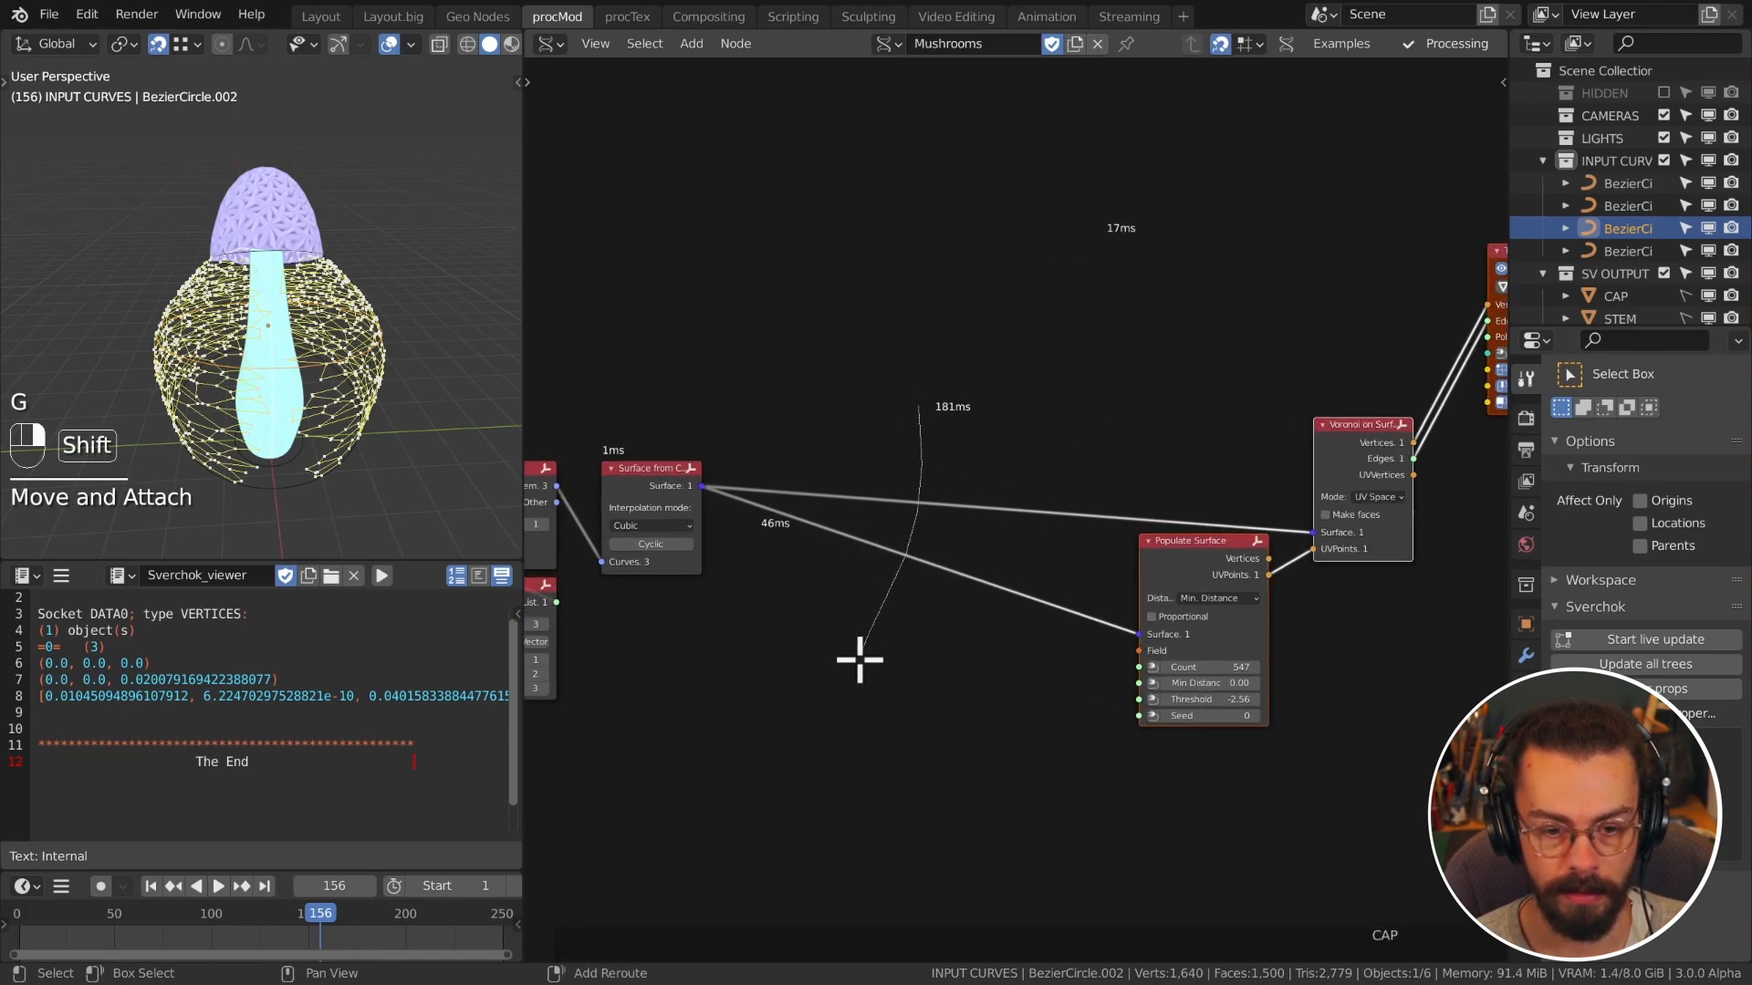
pyautogui.keyDown('shift'); pyautogui.moveTo(859, 659); pyautogui.dragTo(859, 658, button='right'); pyautogui.keyUp('shift')
pyautogui.press('g')
pyautogui.click(1017, 567)
# Step: Try inserting a Reparametrize Surface node between Surface from Curves and the reroute feeding Populate Surface and Voronoi on Surface
pyautogui.hotkey('shift', 'a')
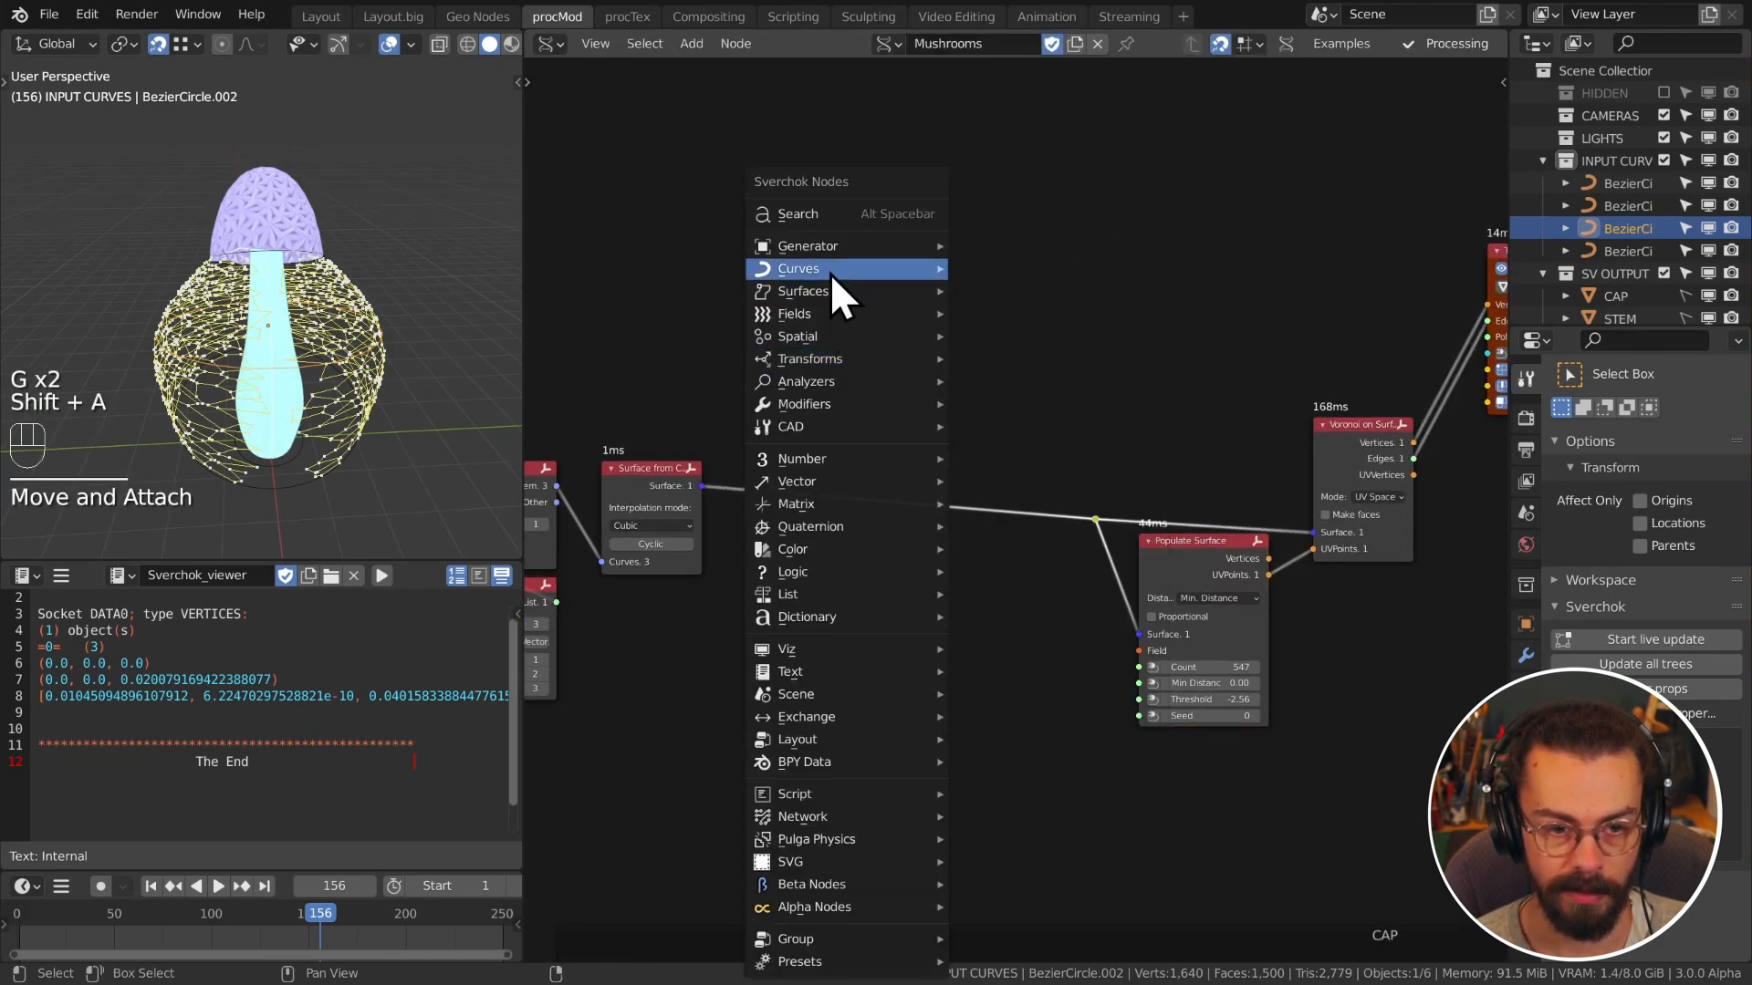
pyautogui.moveTo(835, 272)
pyautogui.click(1137, 765)
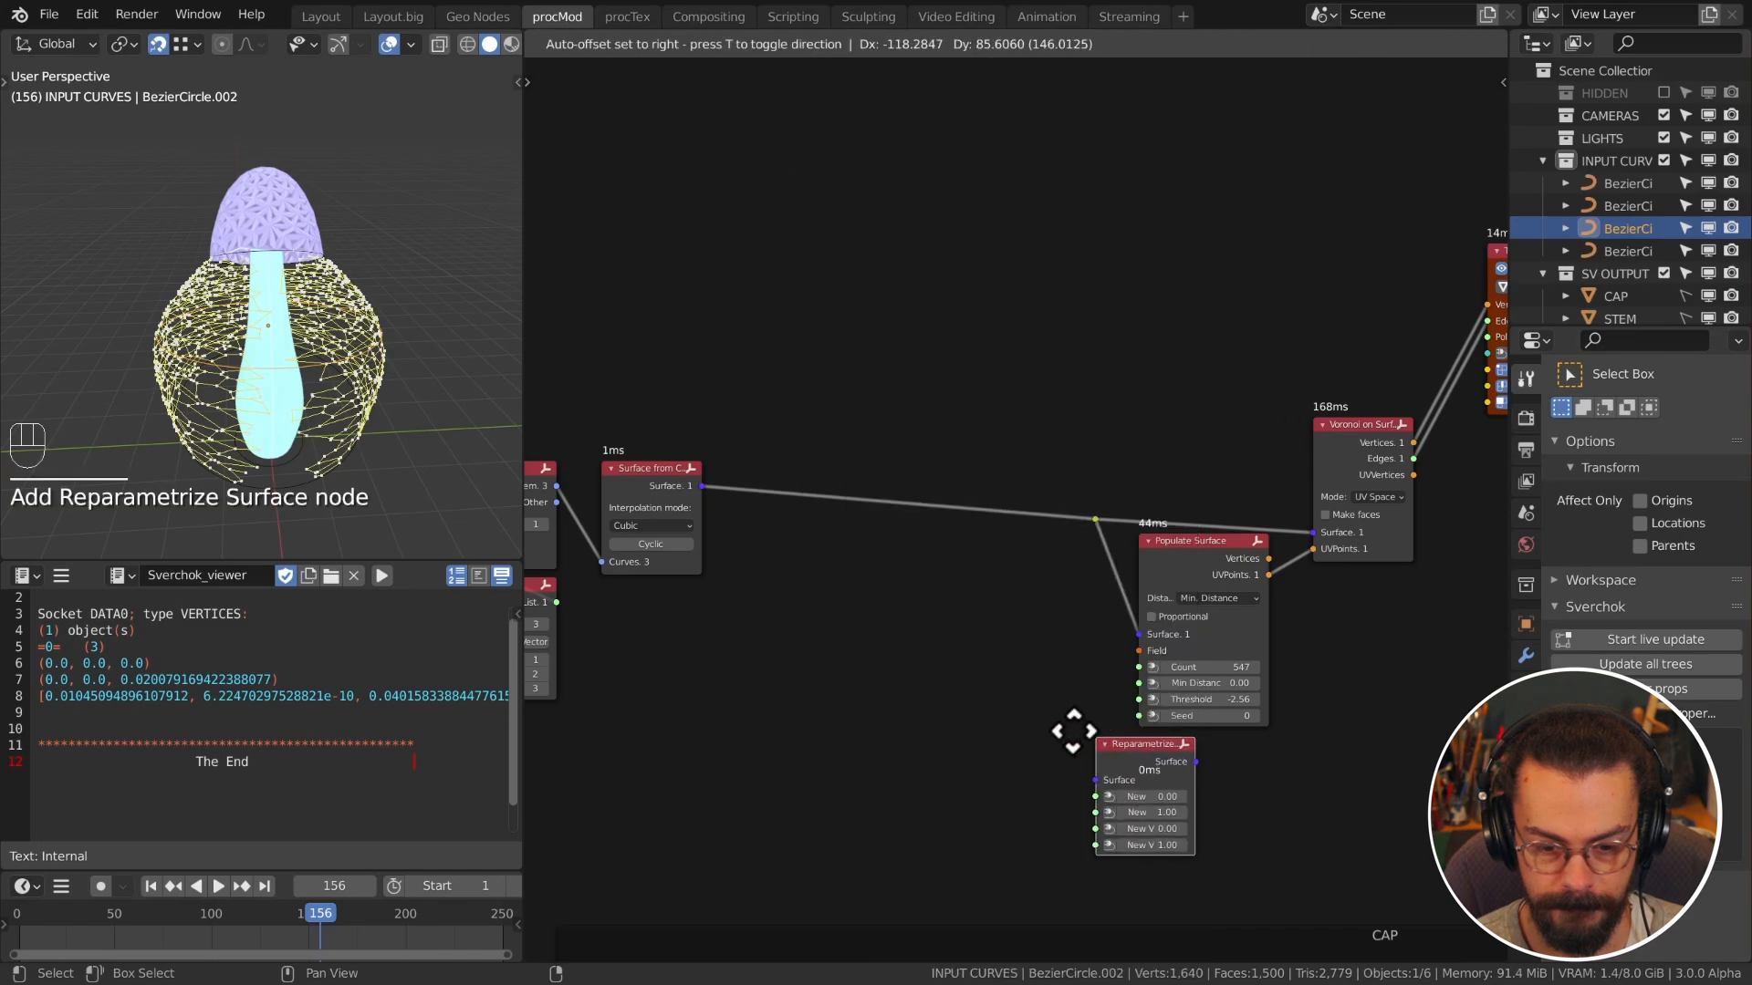
pyautogui.click(909, 604)
pyautogui.scroll(3, 939, 620)
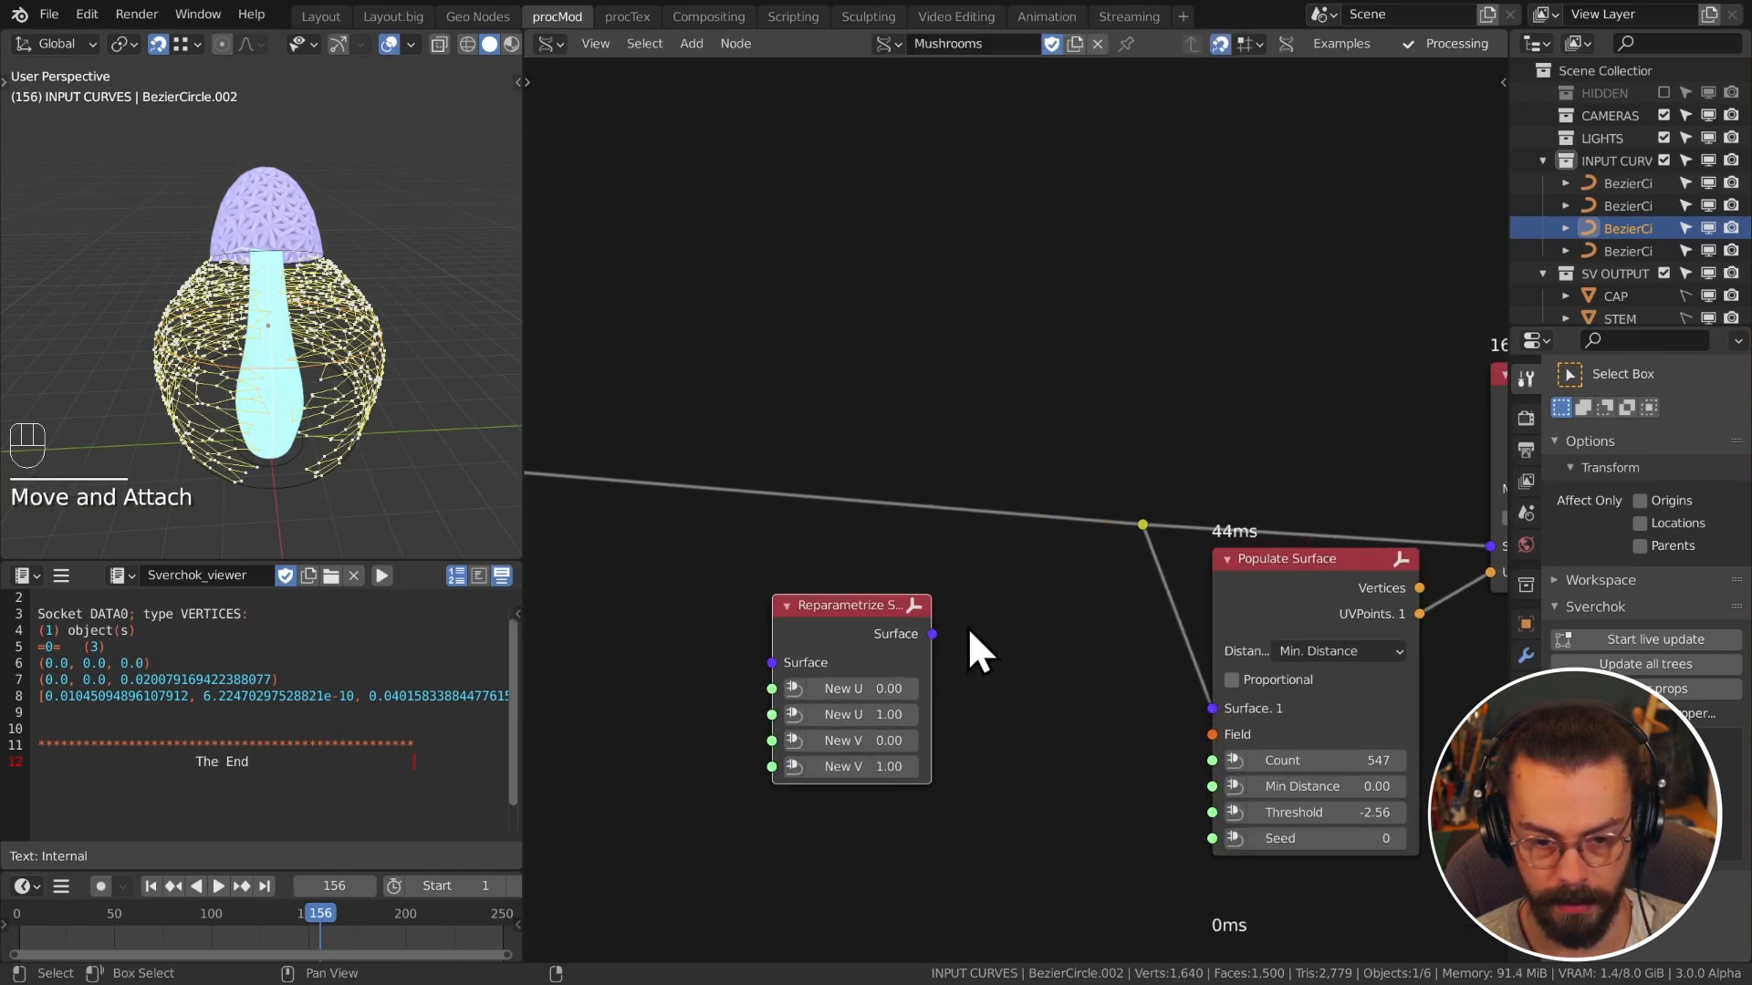
pyautogui.moveTo(968, 627); pyautogui.dragTo(1060, 615, button='middle')
pyautogui.moveTo(943, 589); pyautogui.dragTo(851, 456)
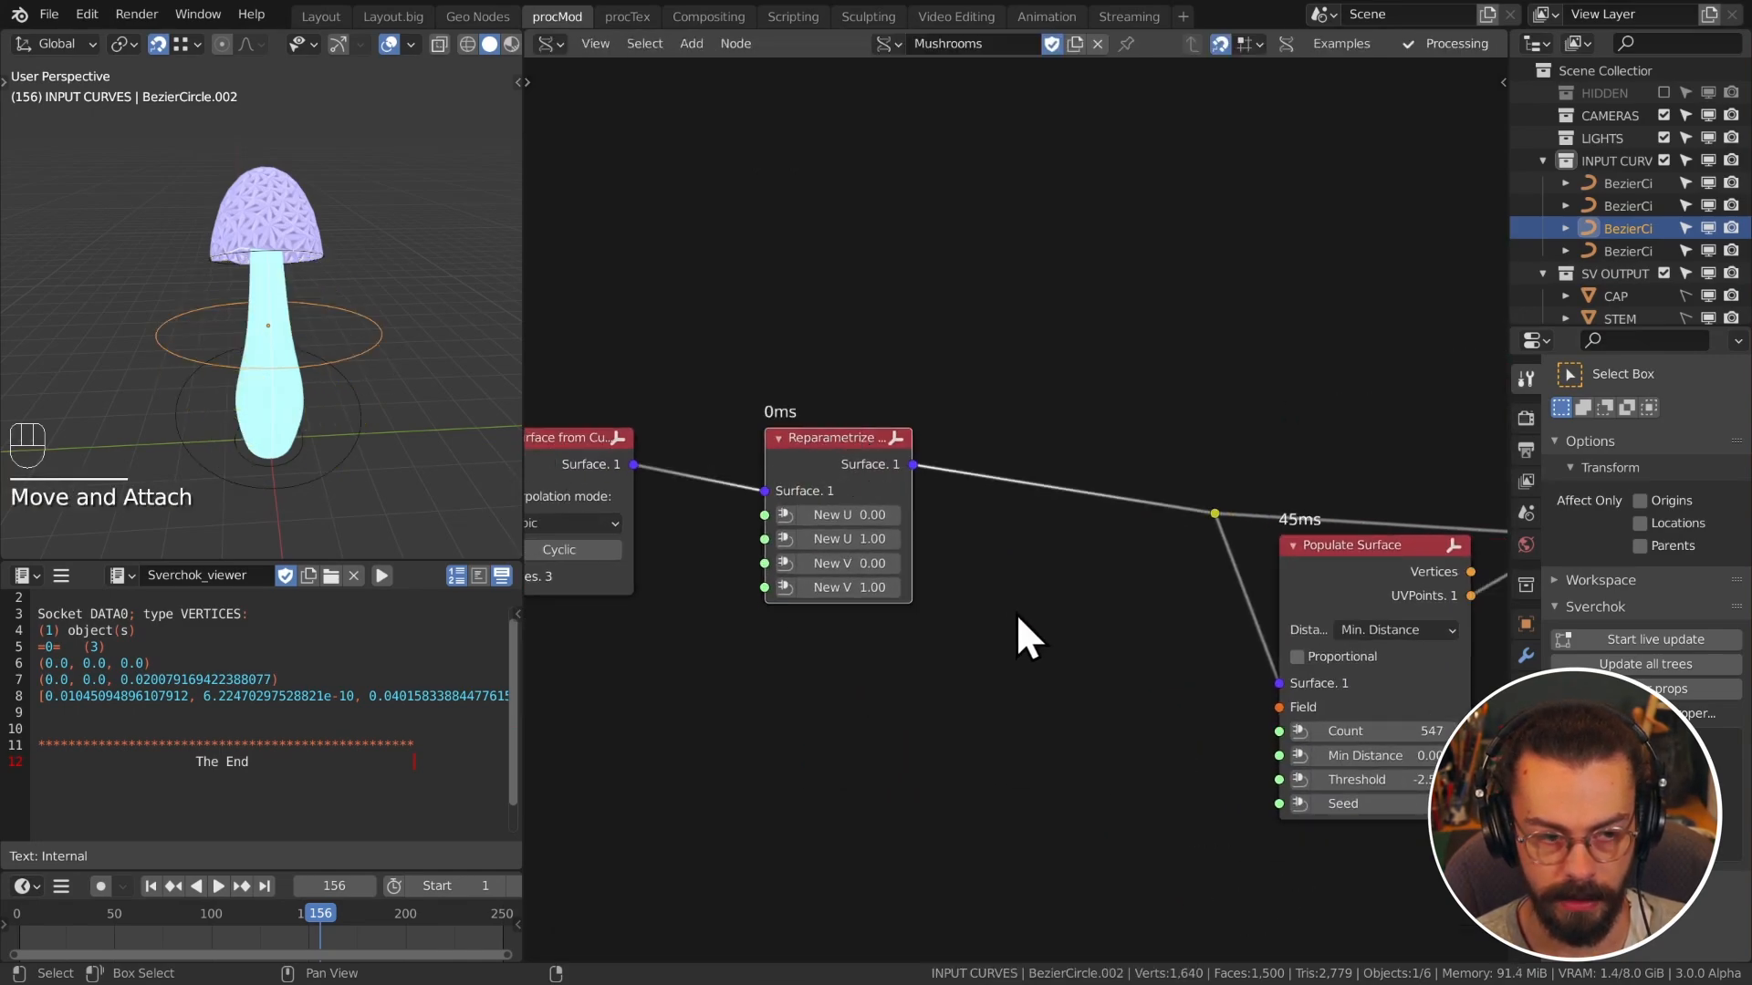
# Step: Set the Populate Surface Count to 362 and move that node and the text viewer farther from Surface from Curves
pyautogui.moveTo(984, 600); pyautogui.dragTo(941, 581, button='middle')
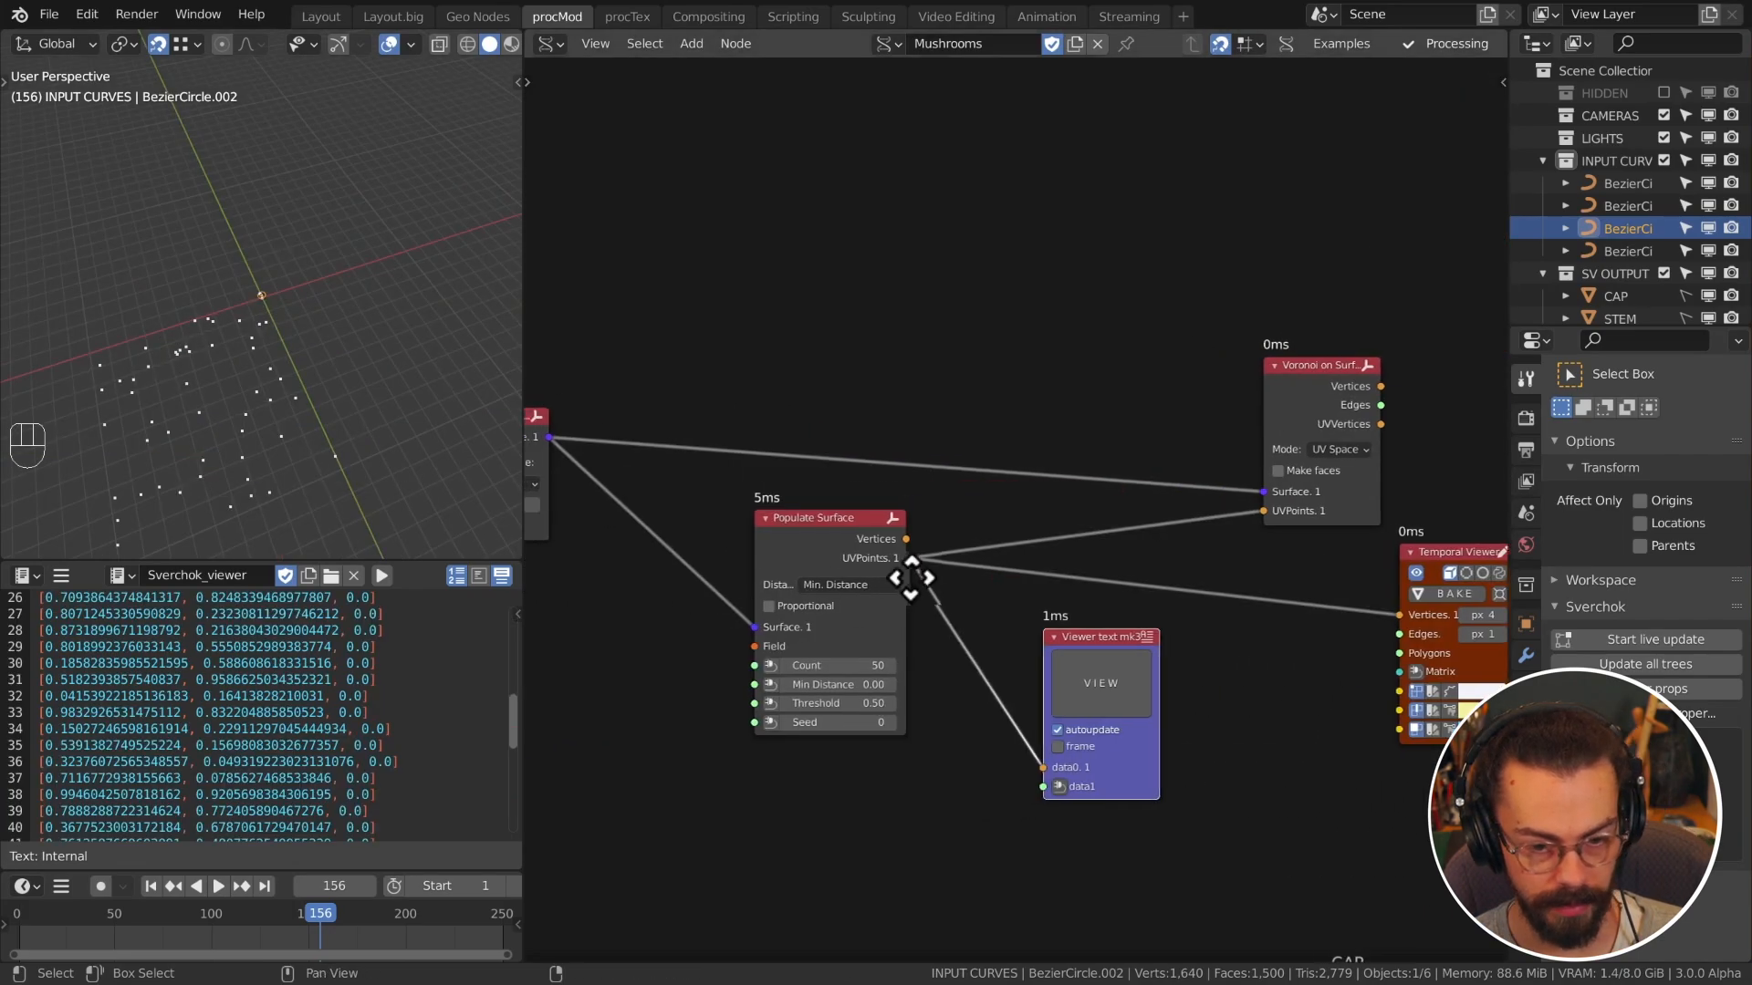
pyautogui.moveTo(908, 575); pyautogui.dragTo(938, 606, button='middle')
pyautogui.moveTo(885, 664); pyautogui.dragTo(940, 664)
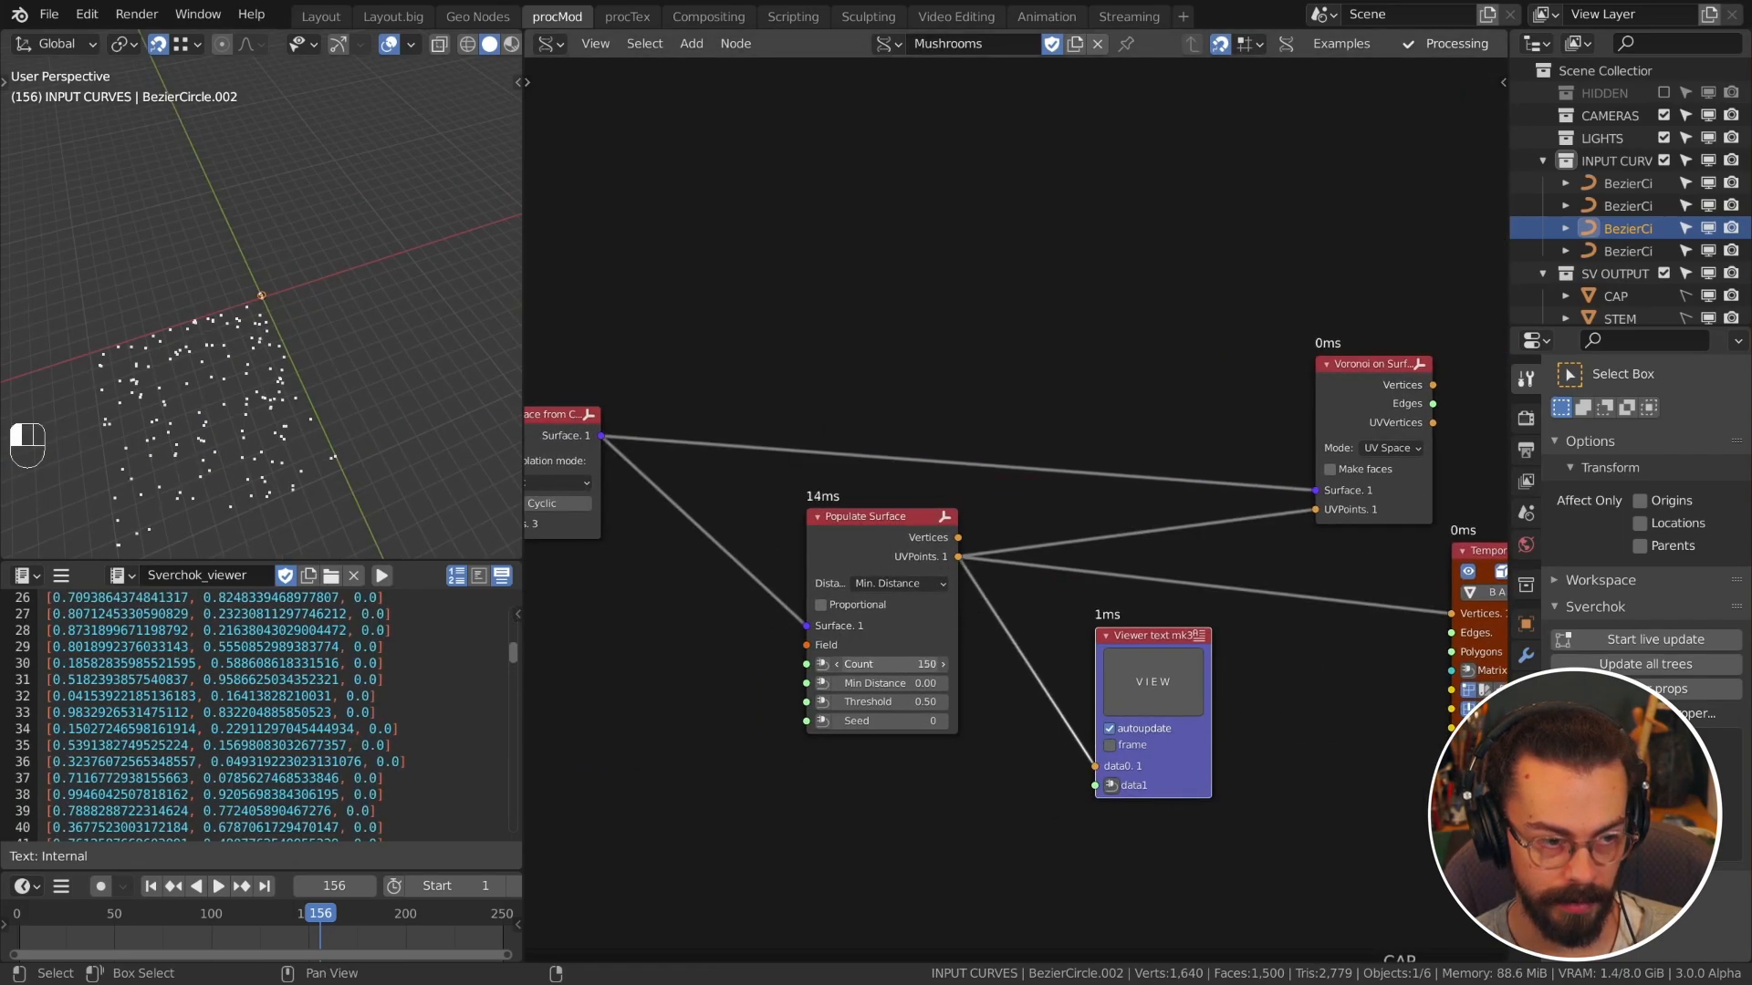
pyautogui.moveTo(1083, 457); pyautogui.dragTo(904, 461, button='middle')
pyautogui.moveTo(633, 402); pyautogui.dragTo(961, 767)
pyautogui.press('g')
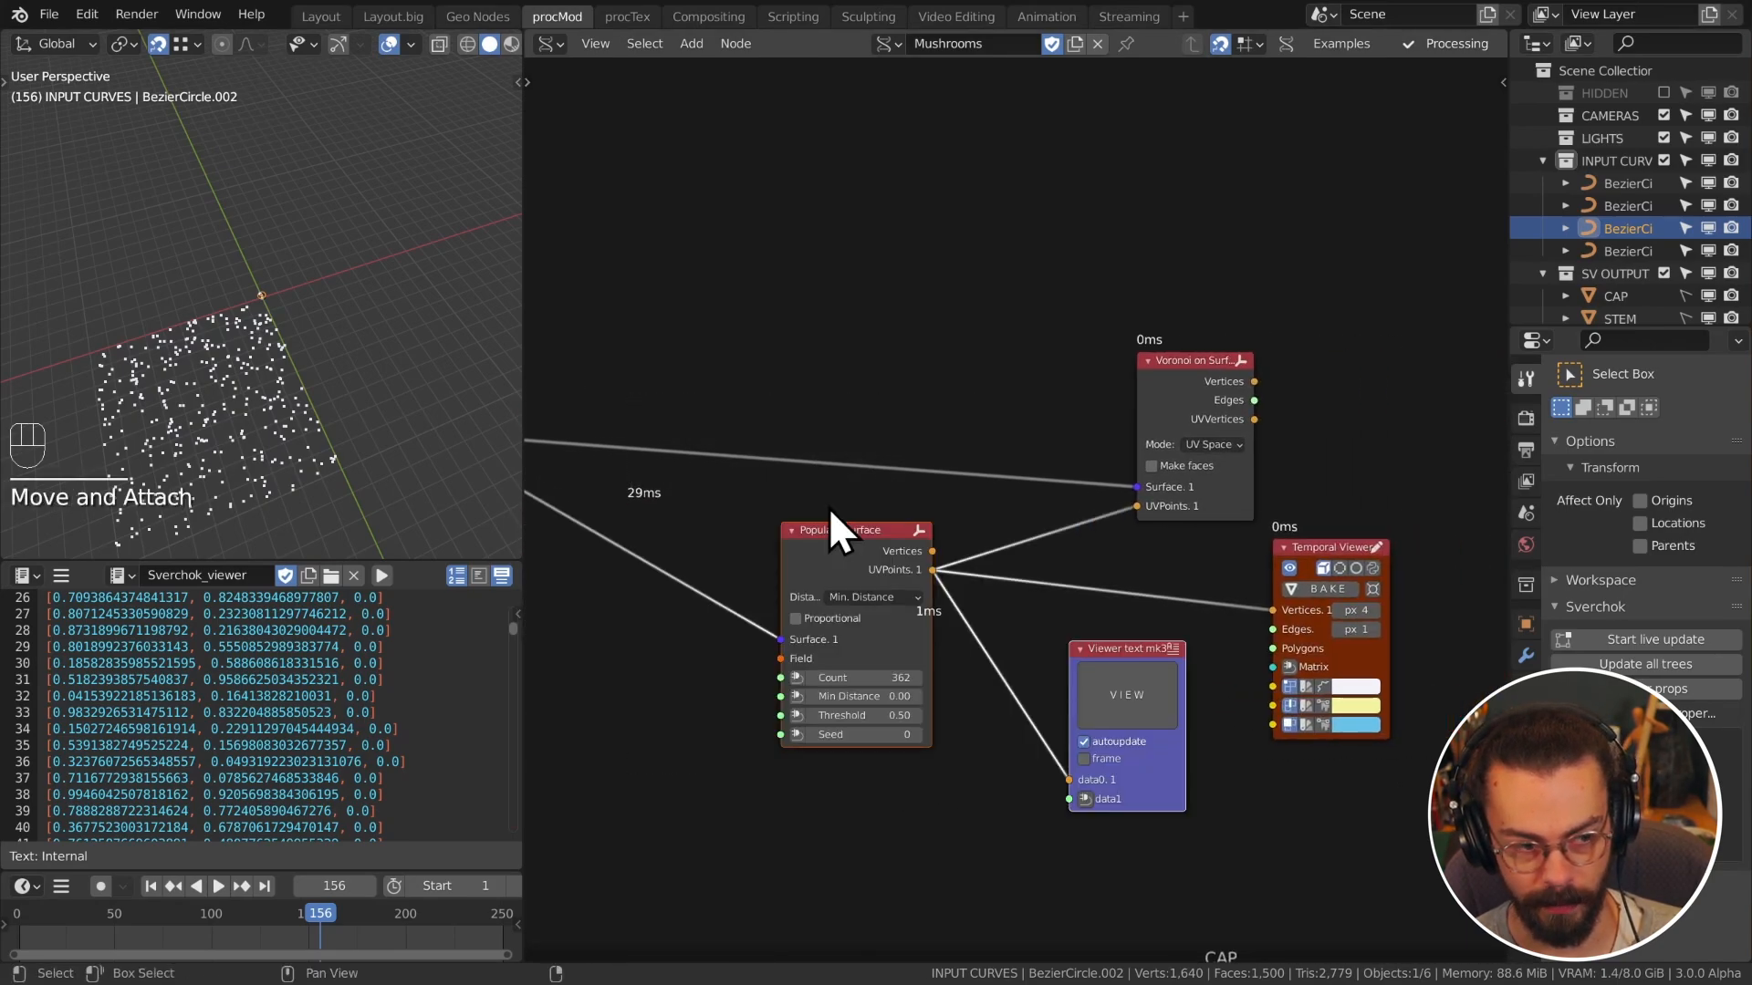
pyautogui.moveTo(829, 507); pyautogui.dragTo(1059, 517, button='middle')
# Step: Insert a Reparametrize Surface node between Surface from Curves and Populate Surface, and try toggling its mute state
pyautogui.hotkey('shift', 'a')
pyautogui.moveTo(849, 363)
pyautogui.moveTo(854, 294)
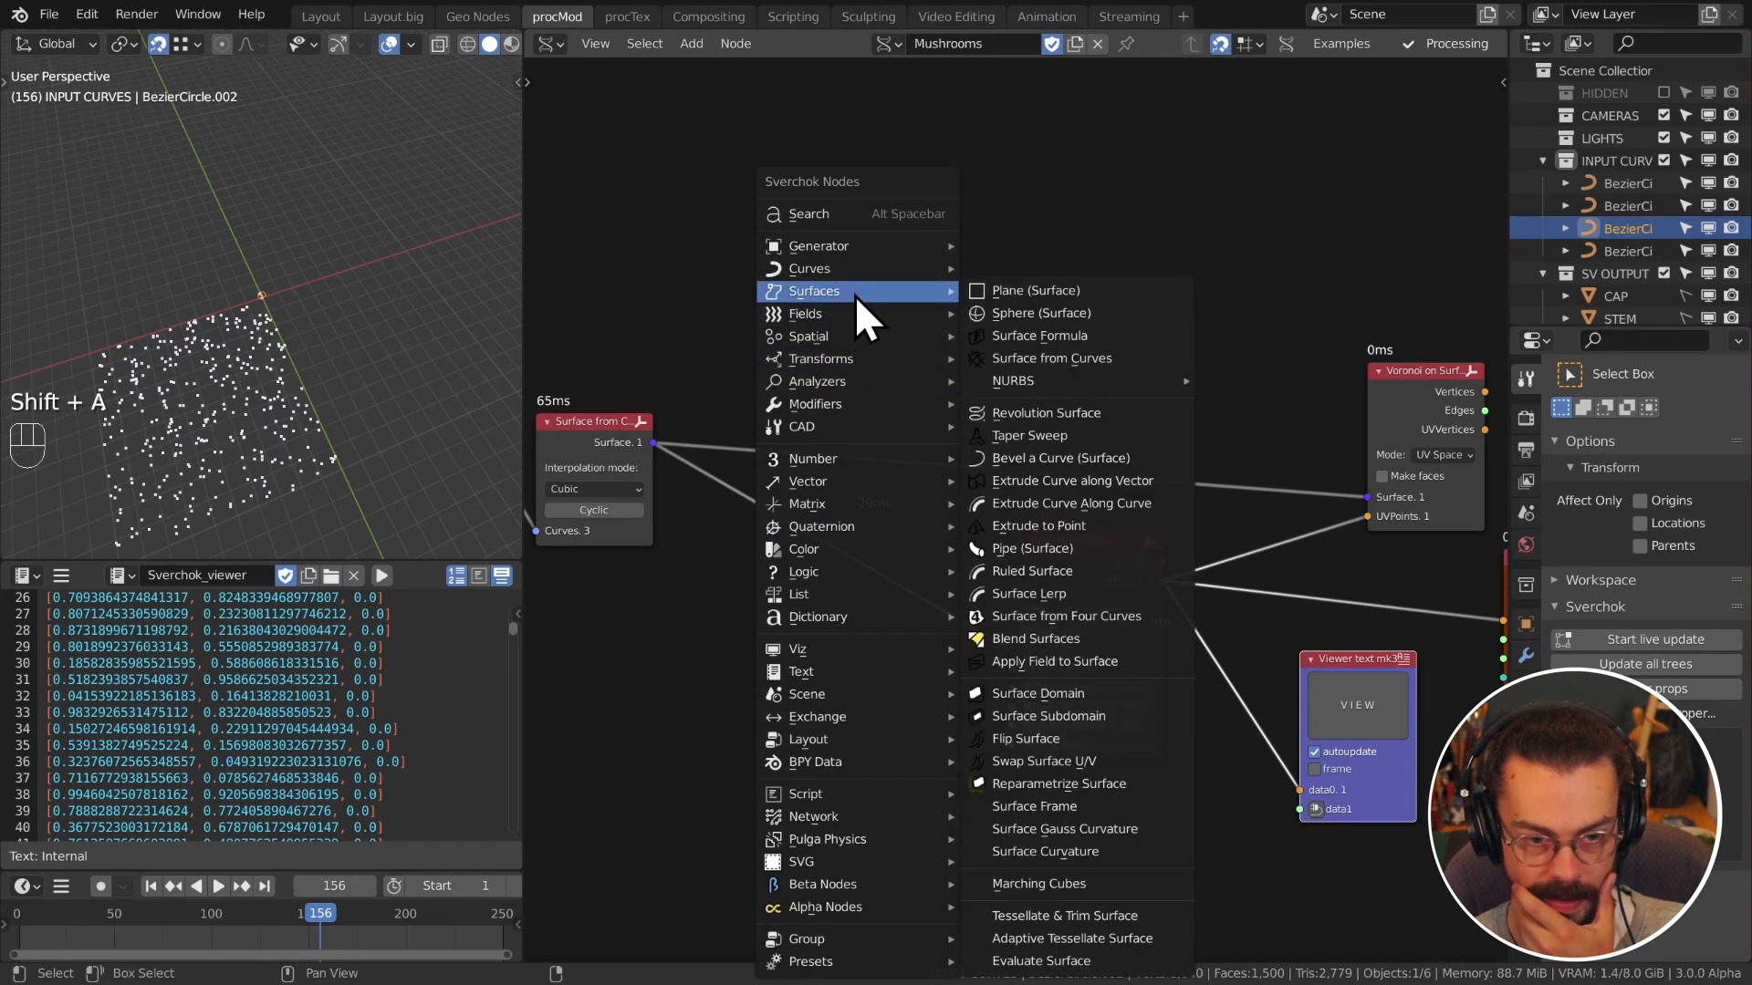
pyautogui.click(1012, 739)
pyautogui.click(799, 584)
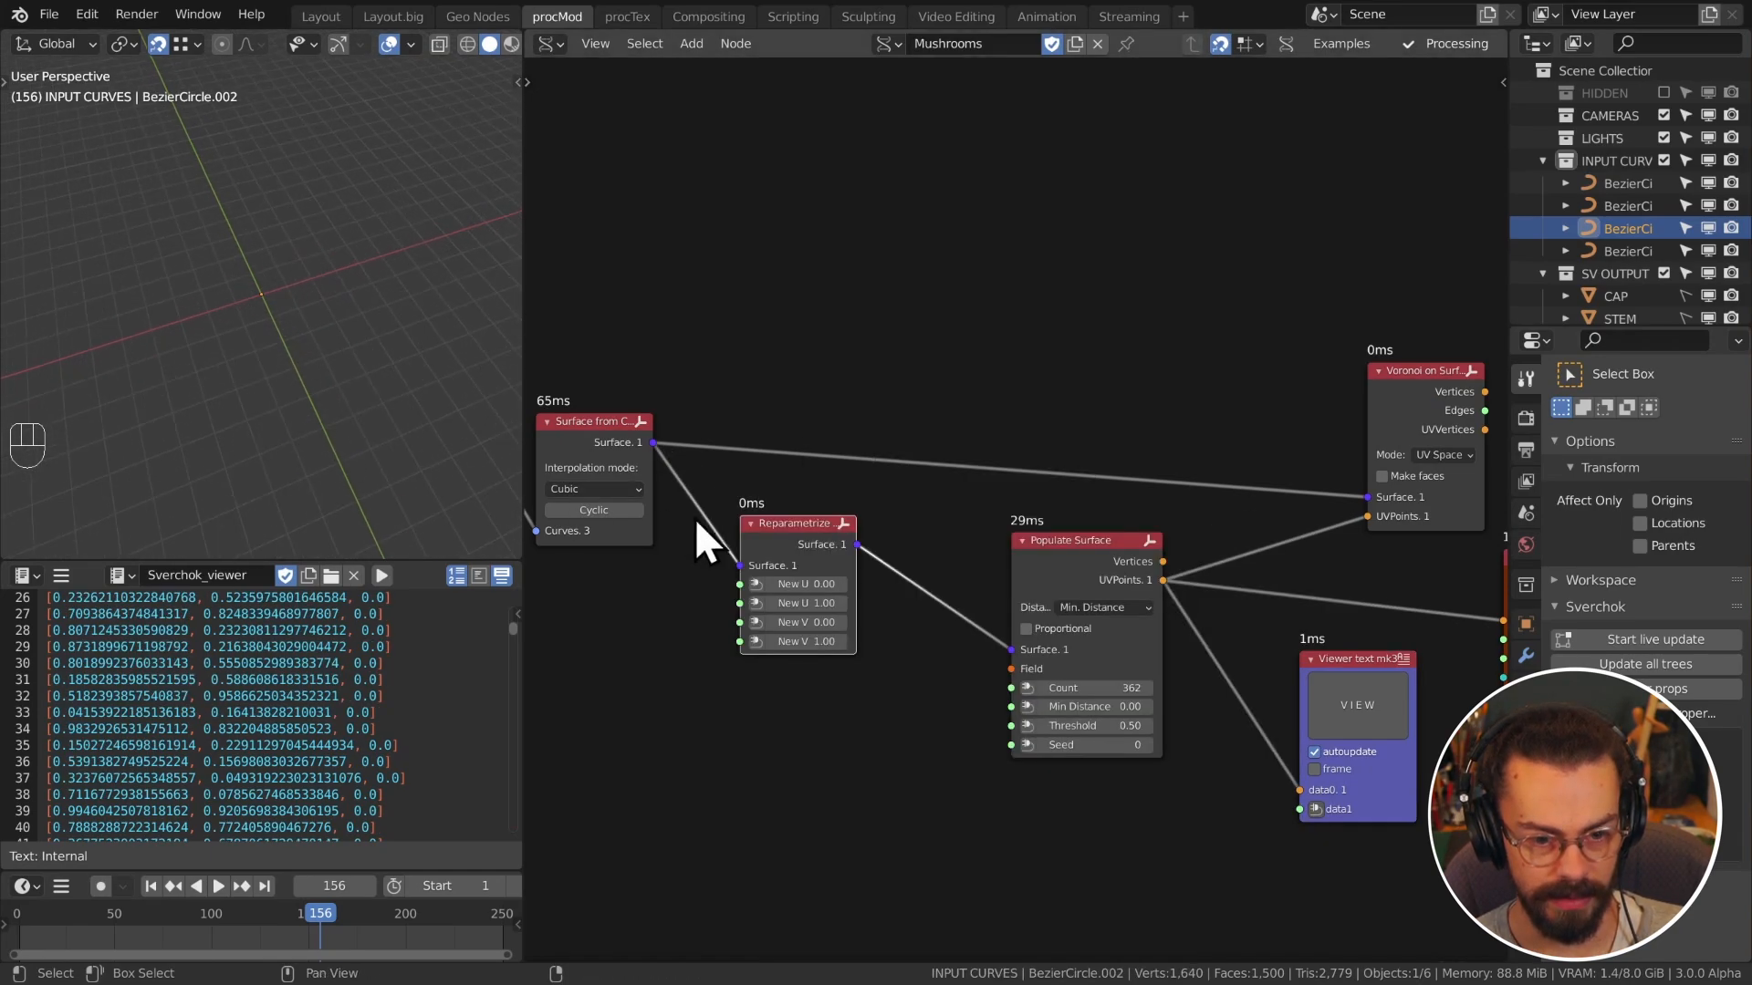
pyautogui.click(826, 545)
pyautogui.press('m')
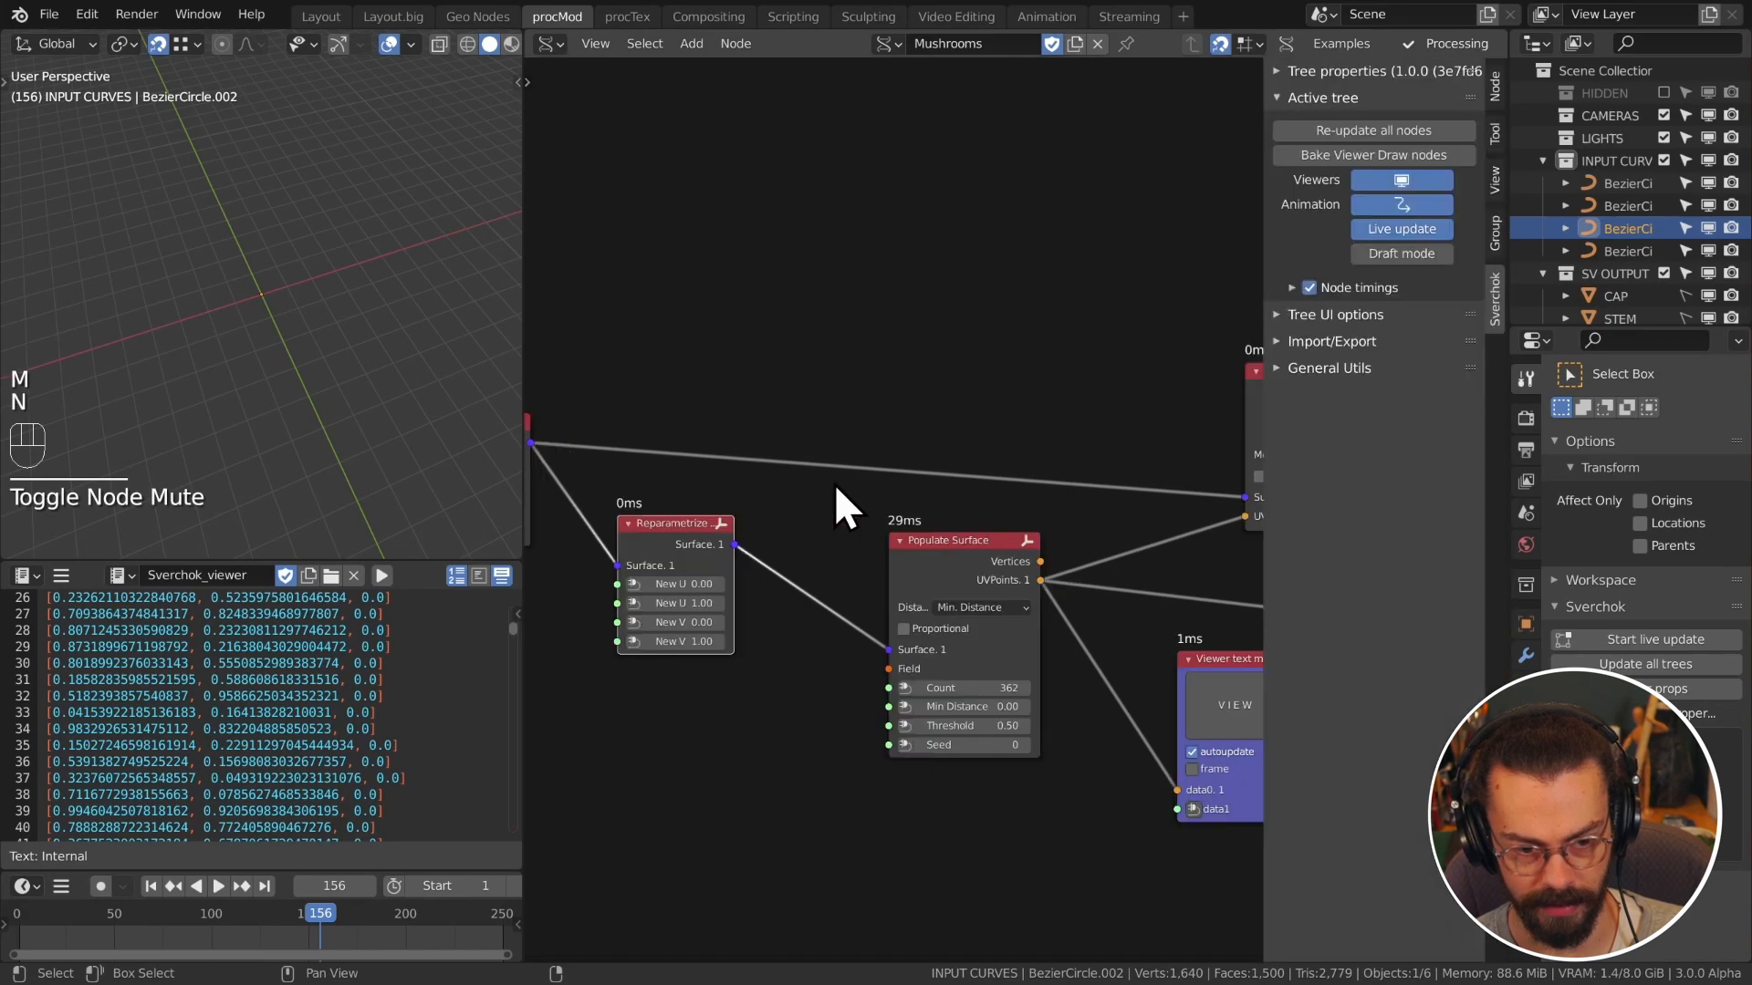
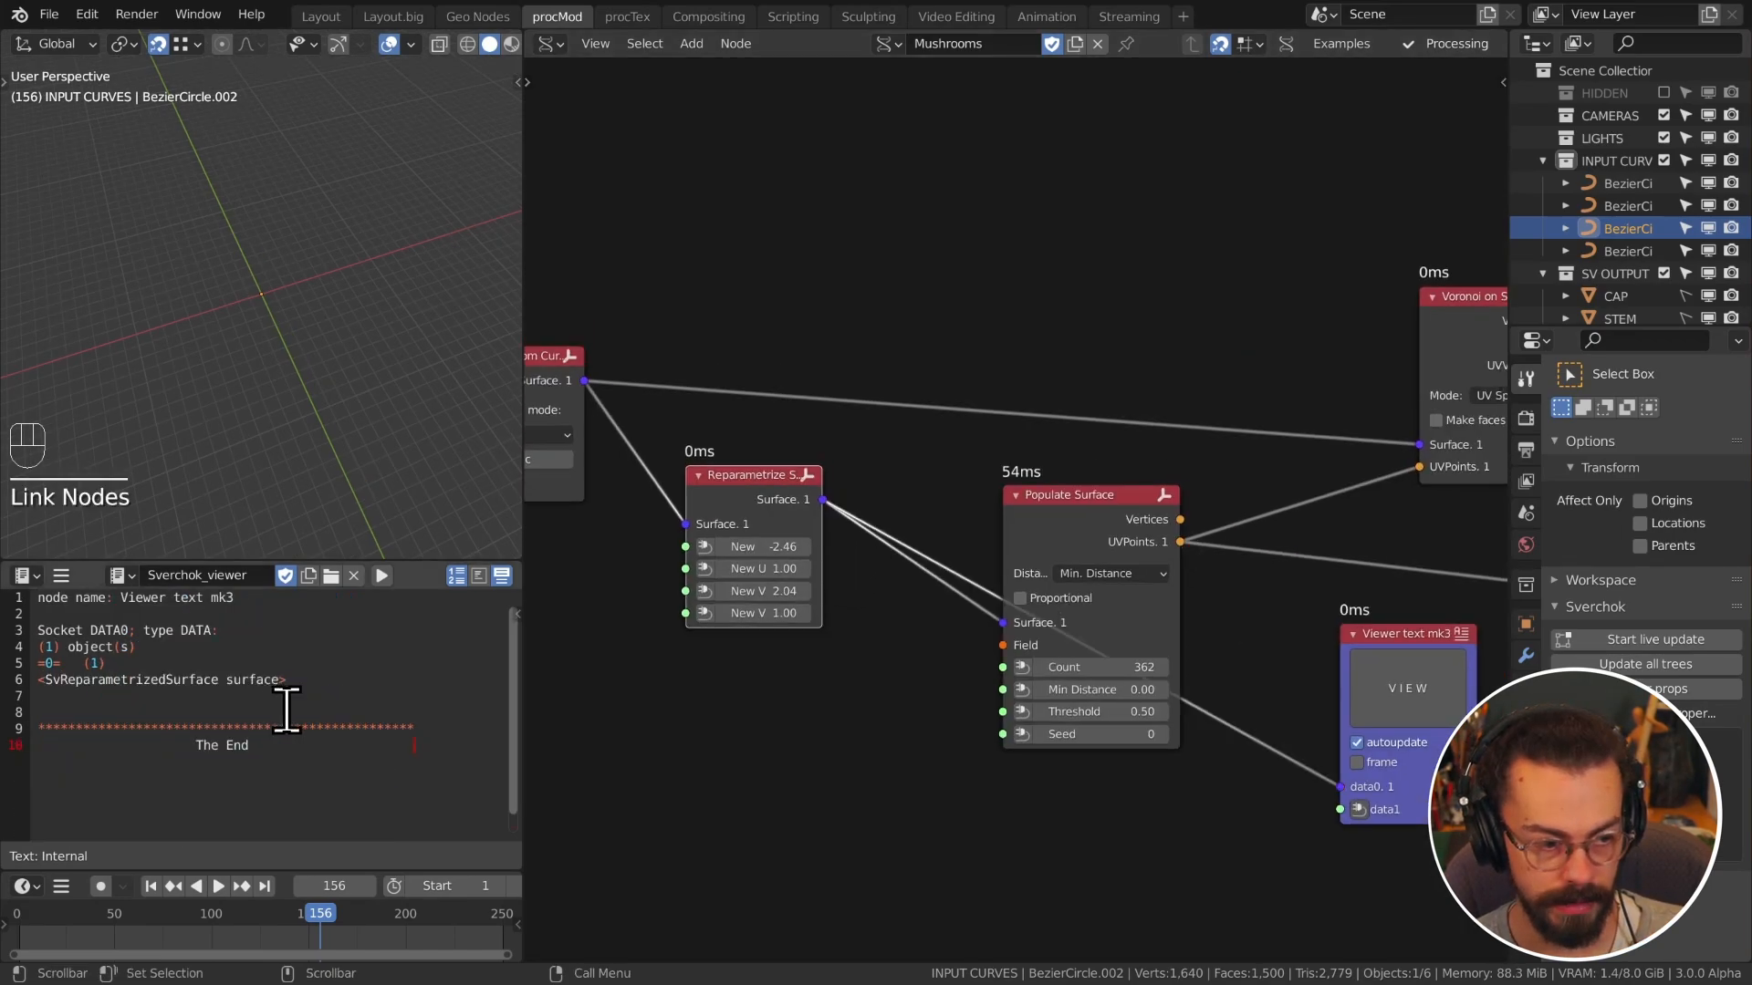
# Step: Compare the Reparametrize Surface and Surface from Curves outputs in the text viewer
pyautogui.moveTo(823, 500); pyautogui.dragTo(1344, 794)
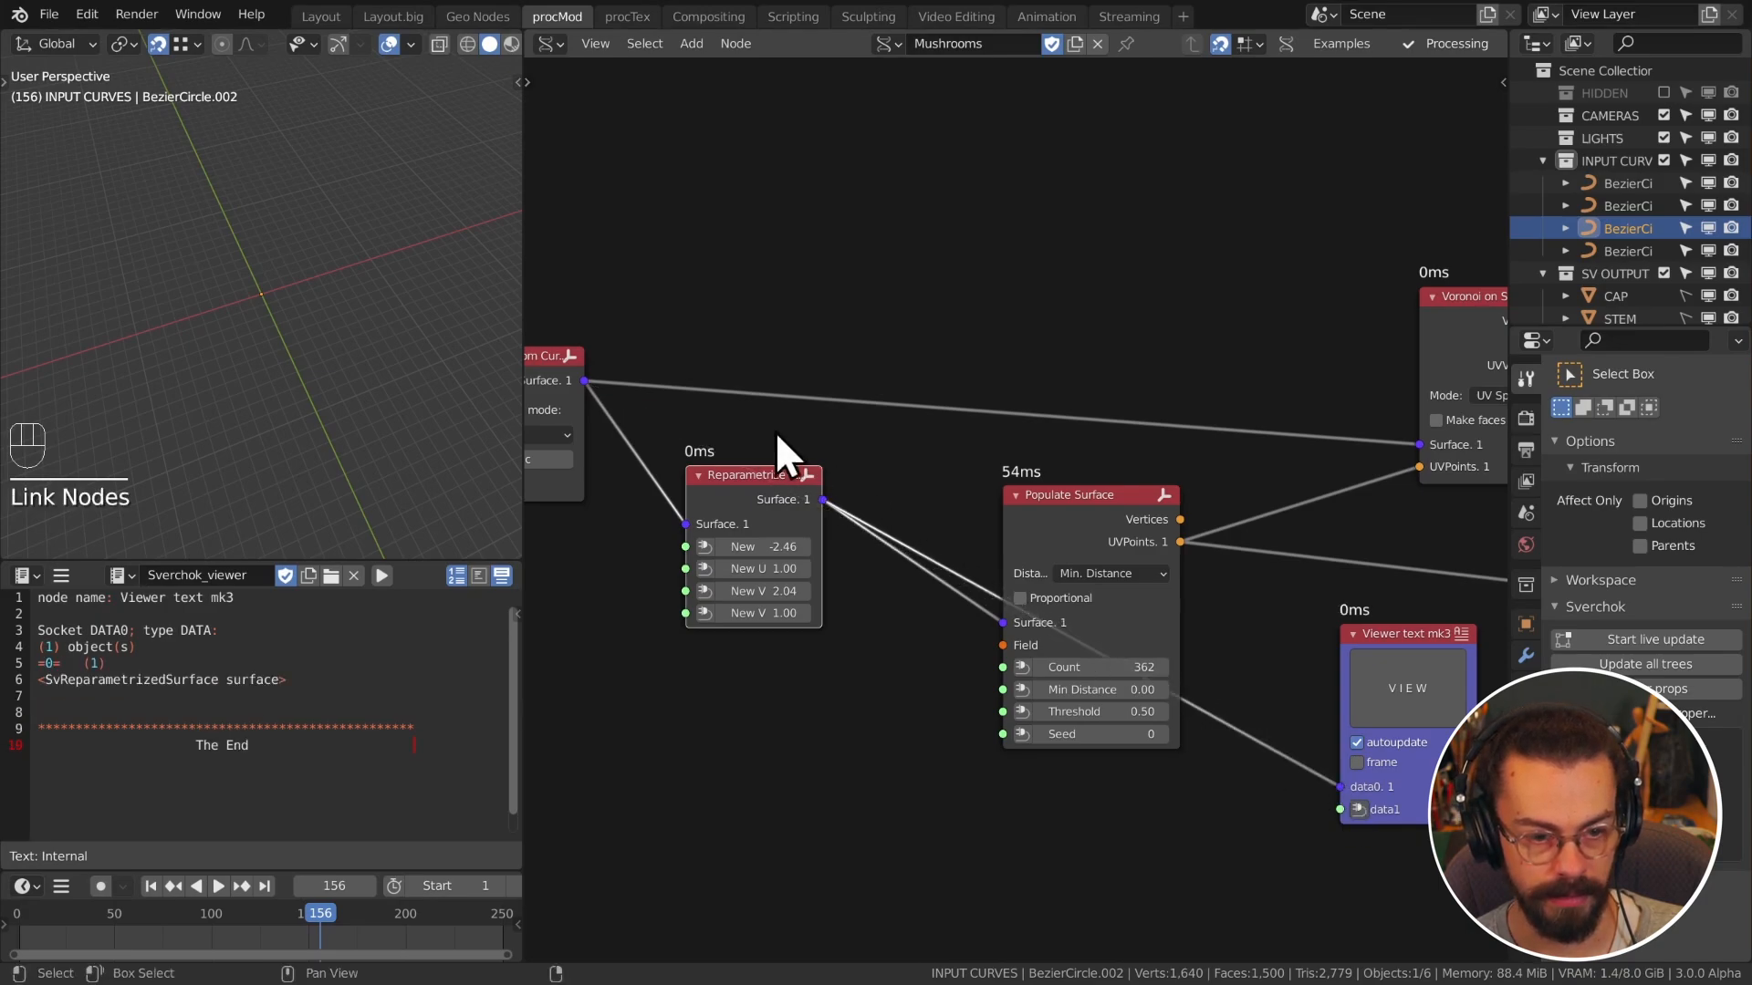
pyautogui.moveTo(584, 381); pyautogui.dragTo(1342, 790)
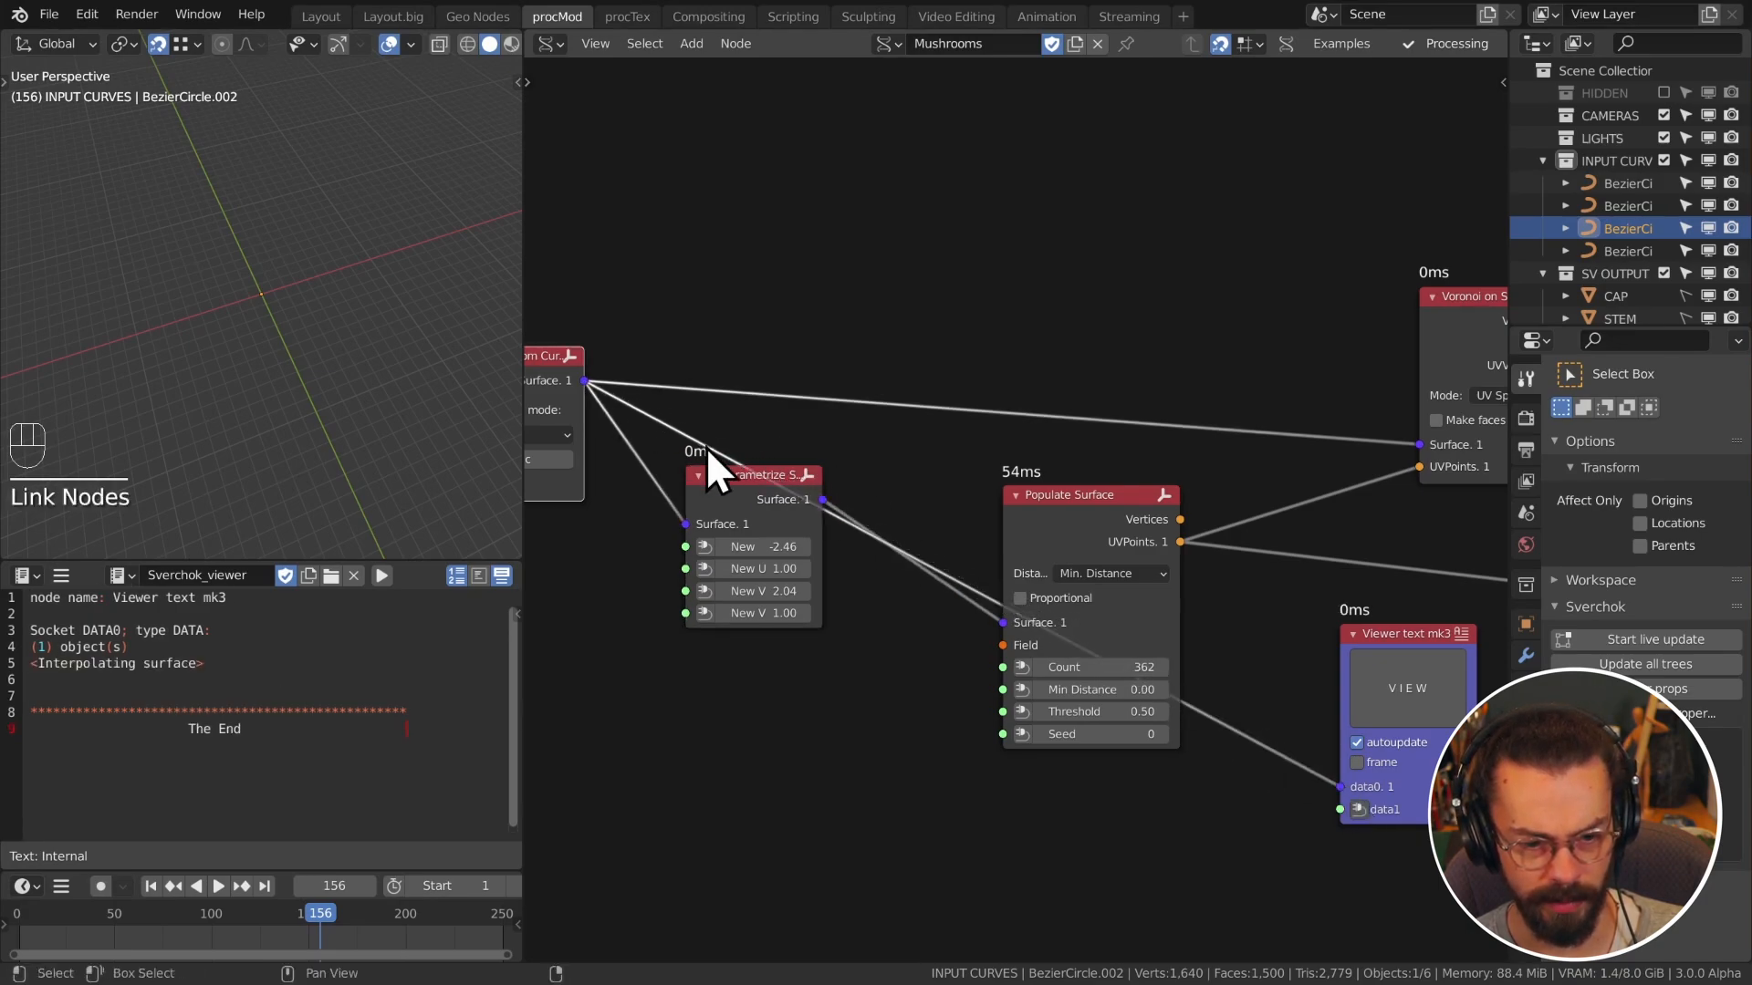
pyautogui.moveTo(818, 499); pyautogui.dragTo(1341, 790)
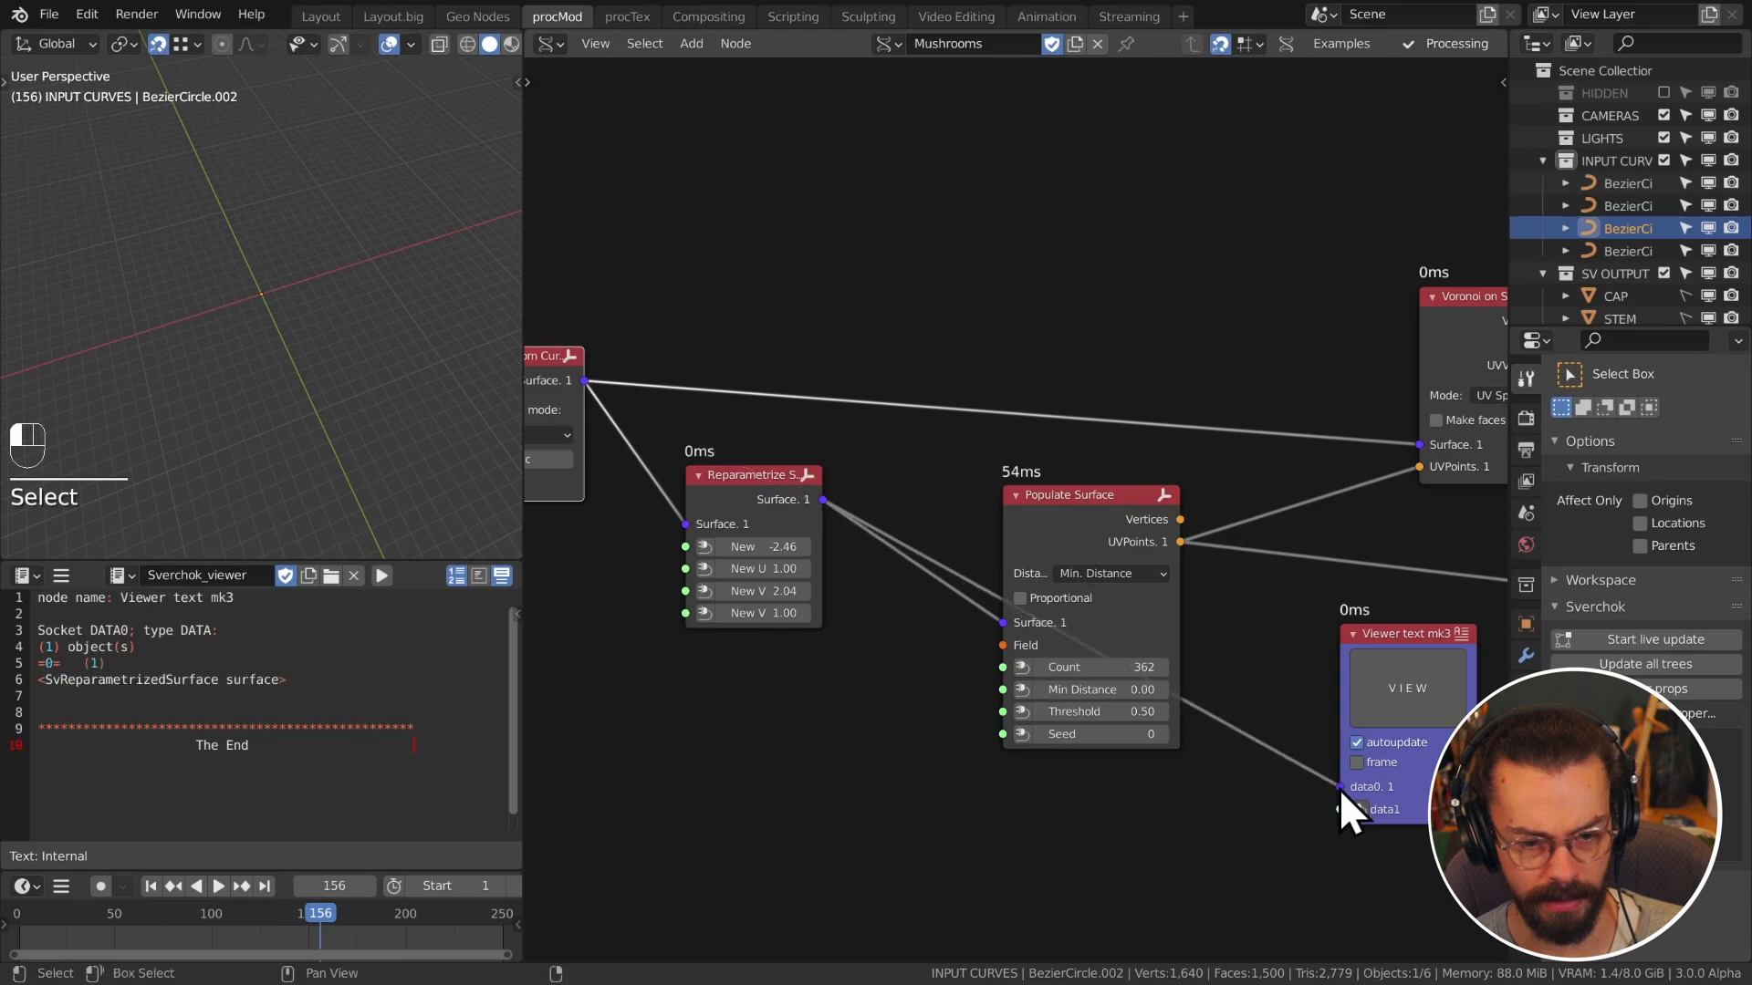
# Step: Move the Reparametrize Surface node closer to Surface from Curves and enable socket menus in the tree UI options
pyautogui.moveTo(794, 495); pyautogui.dragTo(967, 546, button='middle')
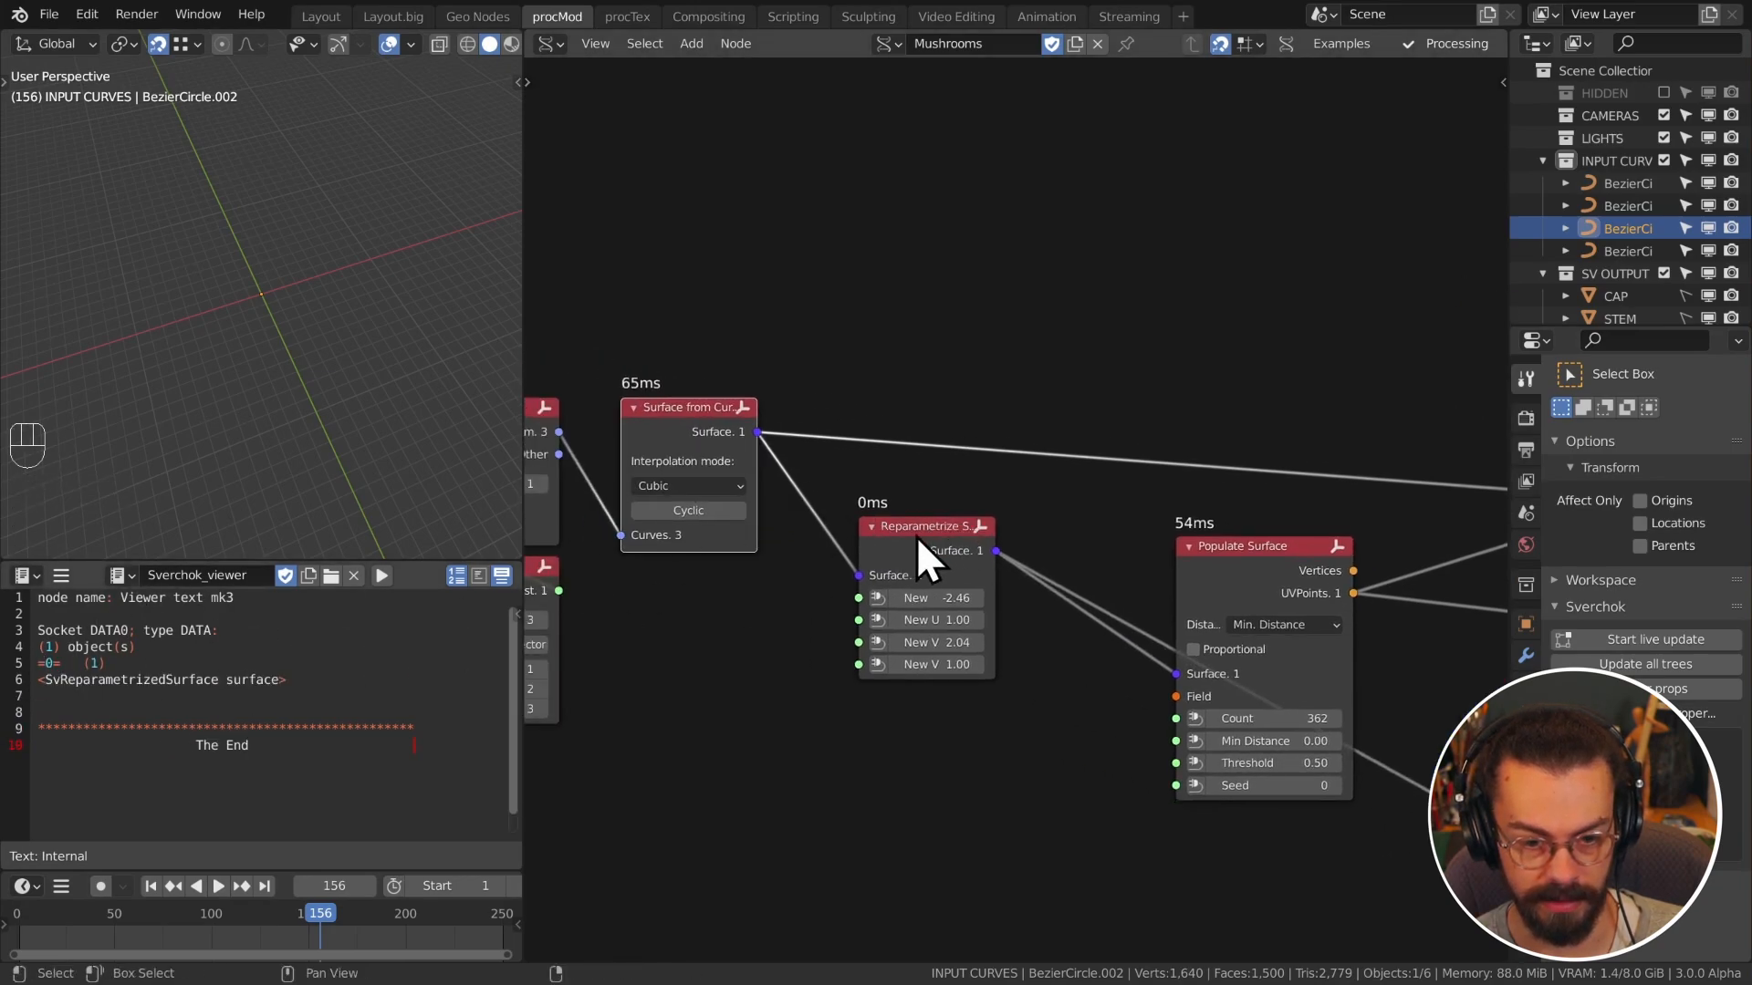
pyautogui.moveTo(926, 547); pyautogui.dragTo(849, 552)
pyautogui.rightClick(860, 555)
pyautogui.moveTo(1004, 483); pyautogui.dragTo(967, 497)
pyautogui.press('n')
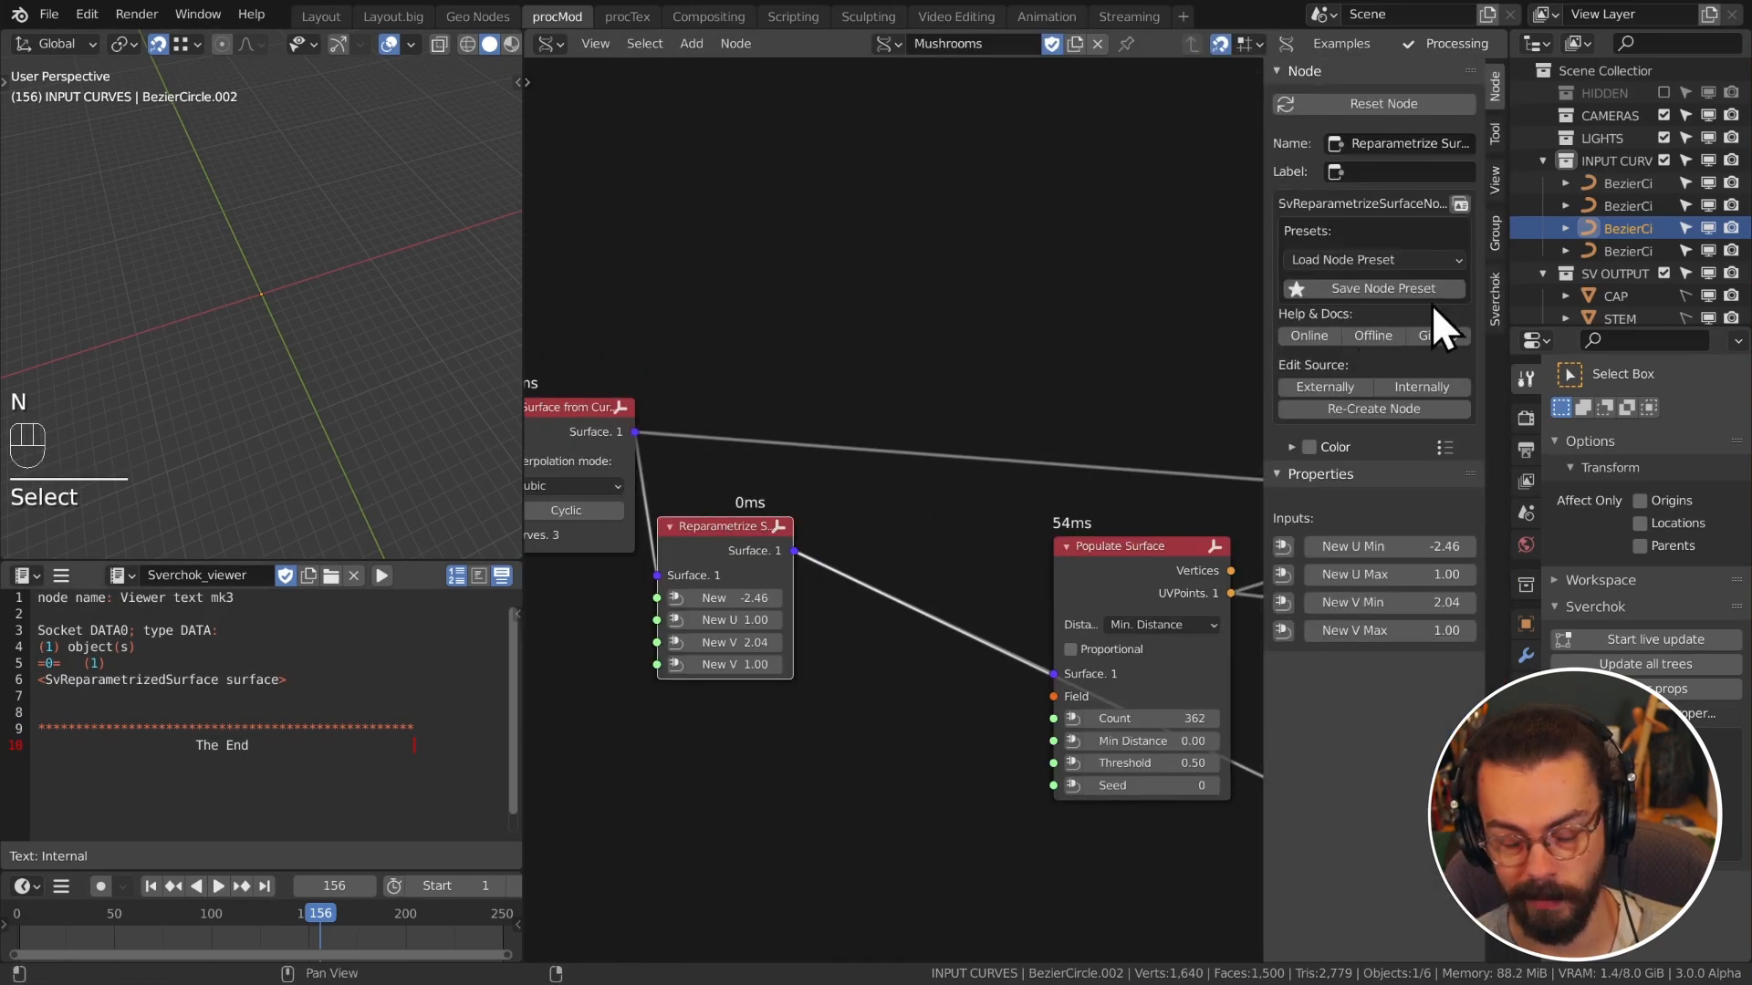
pyautogui.click(1494, 292)
pyautogui.click(1345, 337)
pyautogui.click(1357, 346)
pyautogui.press('n')
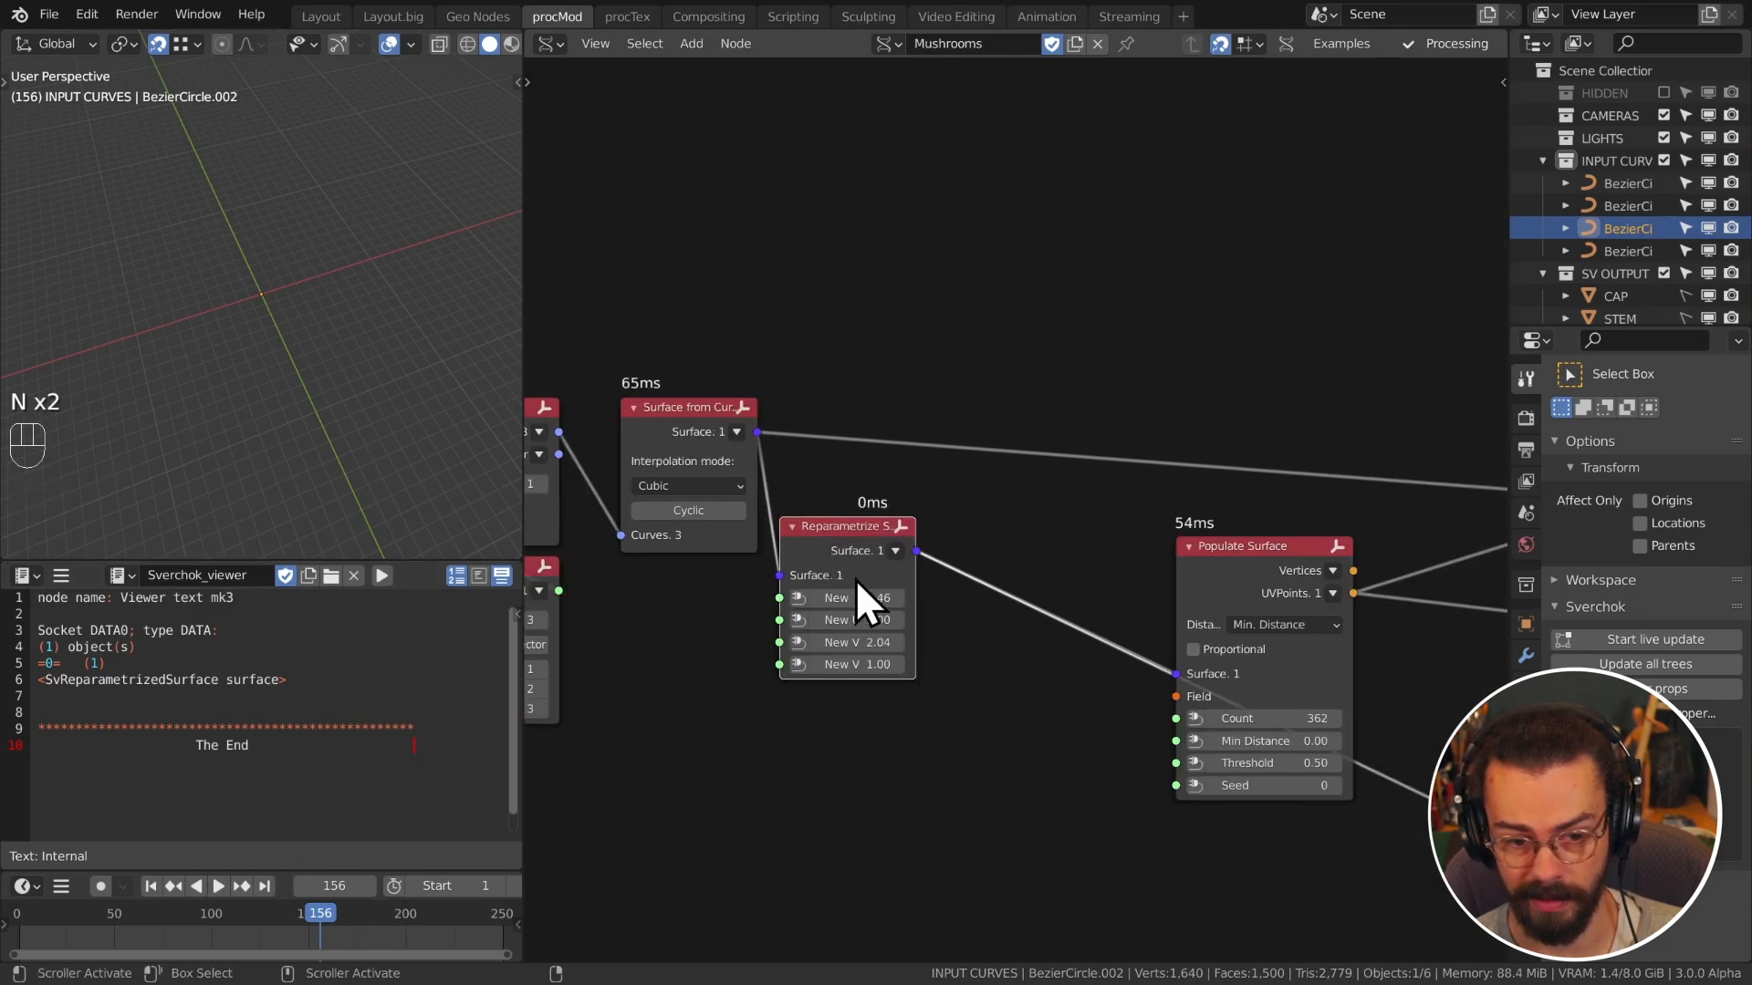
# Step: Apply the U (unwrap) option to the Surface output of Reparametrize Surface and inspect the UV points in the viewport
pyautogui.click(895, 551)
pyautogui.click(941, 613)
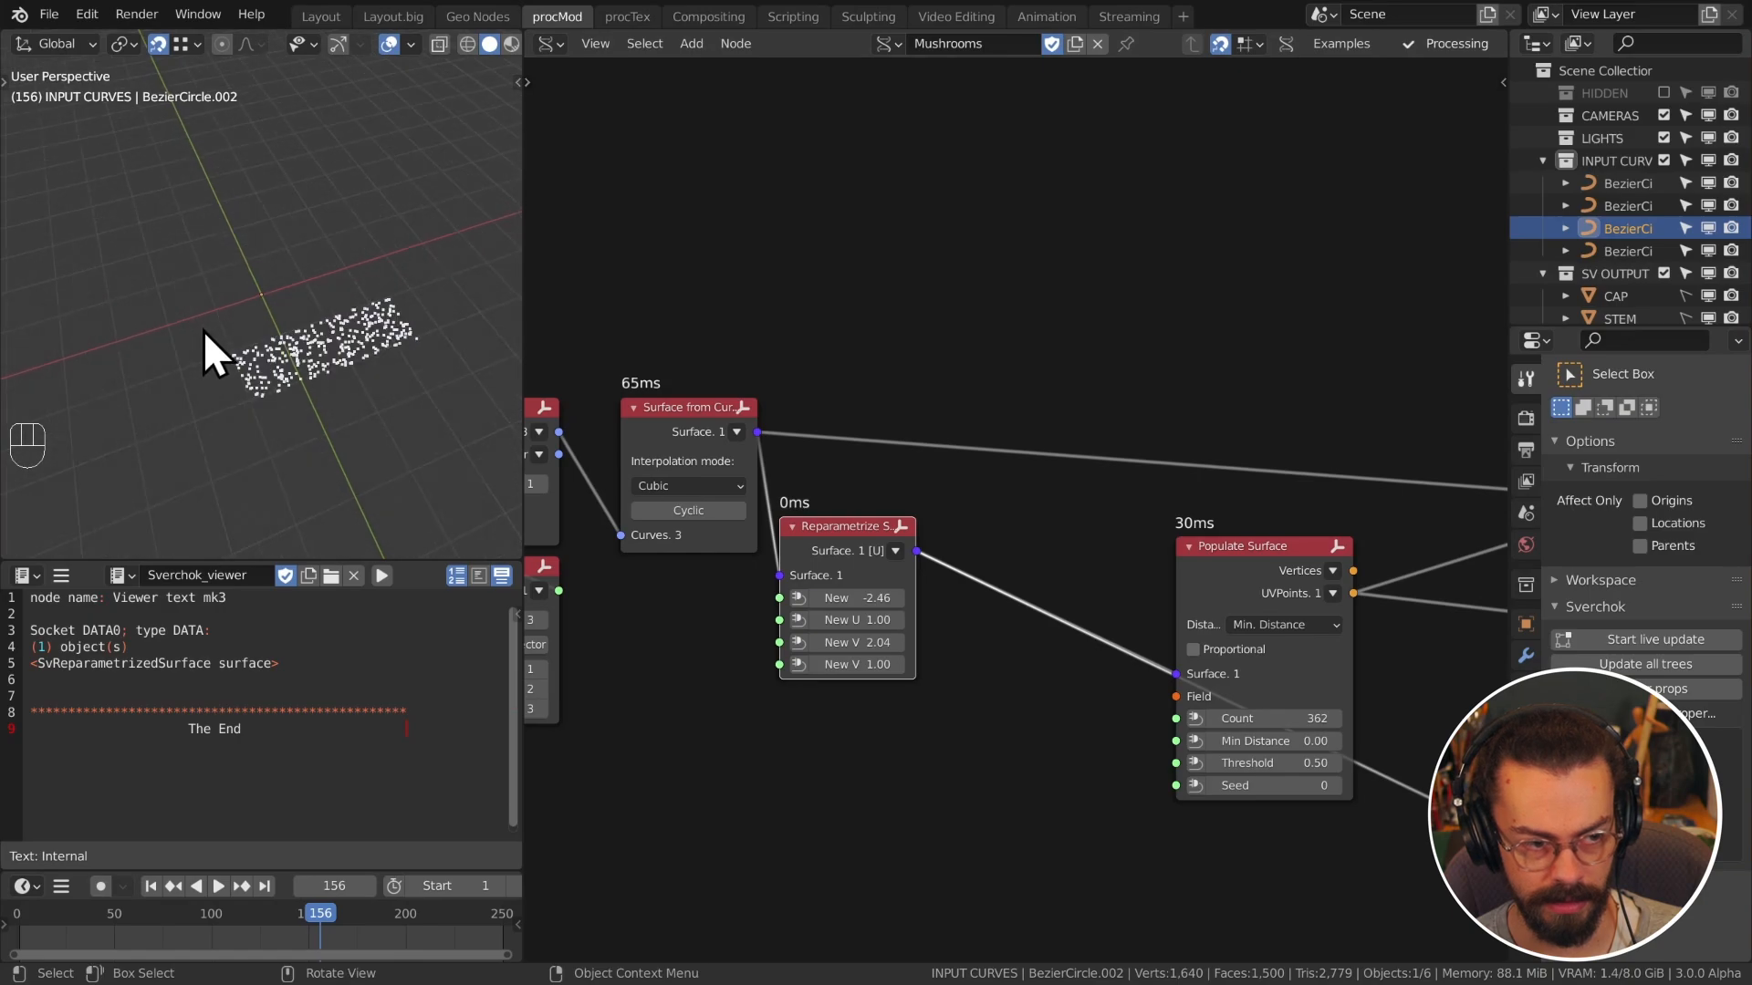
pyautogui.moveTo(341, 391); pyautogui.dragTo(418, 290, button='middle')
pyautogui.moveTo(418, 291); pyautogui.dragTo(436, 275, button='middle')
# Step: Reset the Reparametrize Surface node to its default U and V ranges and advance to frame 157
pyautogui.press('BackSpace')
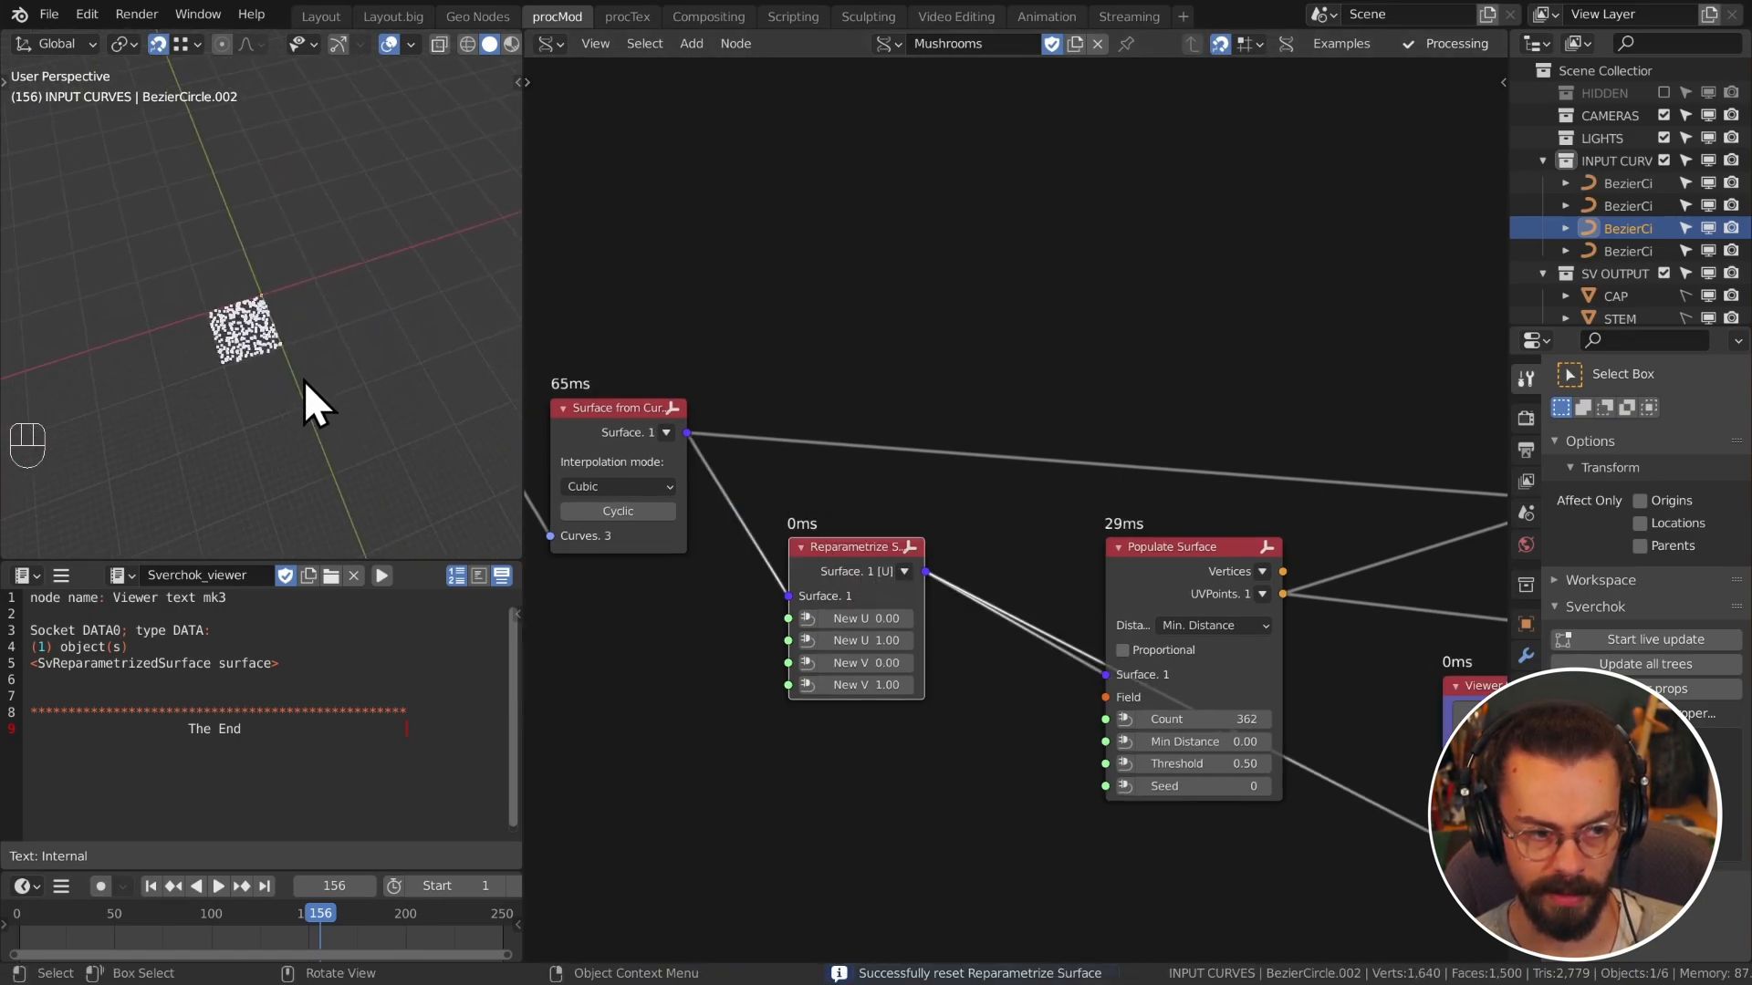
pyautogui.scroll(4, 304, 379)
pyautogui.click(904, 571)
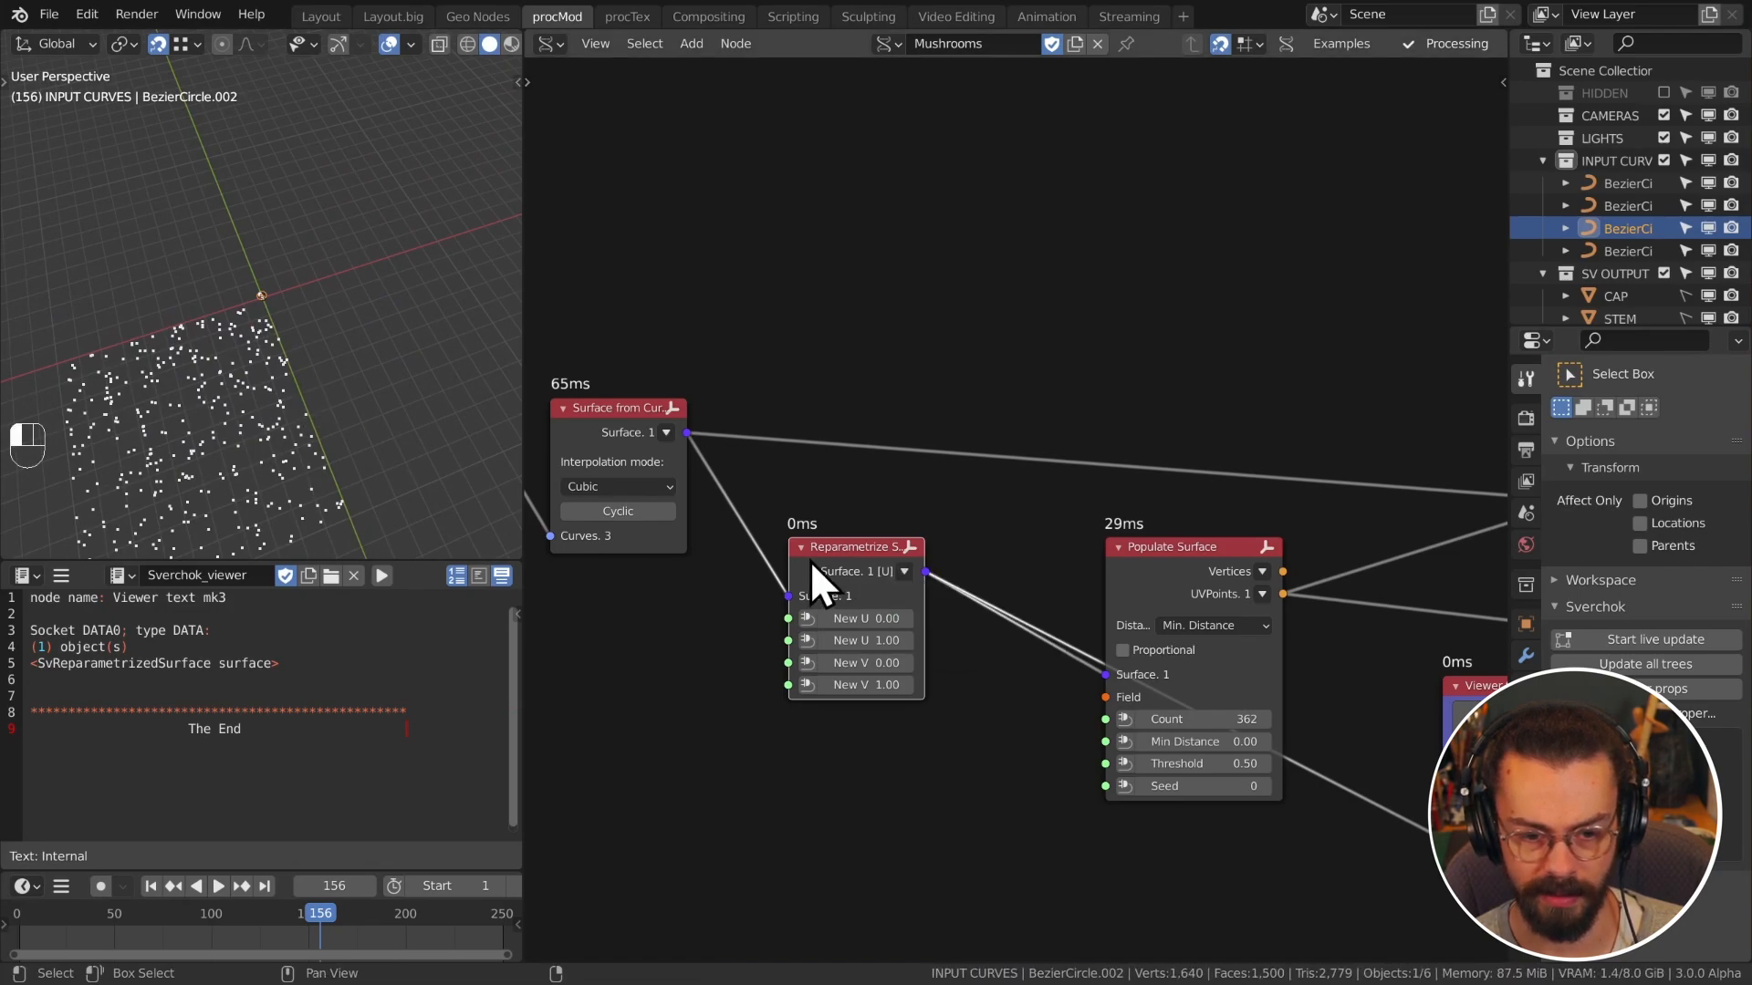
pyautogui.press('Right')
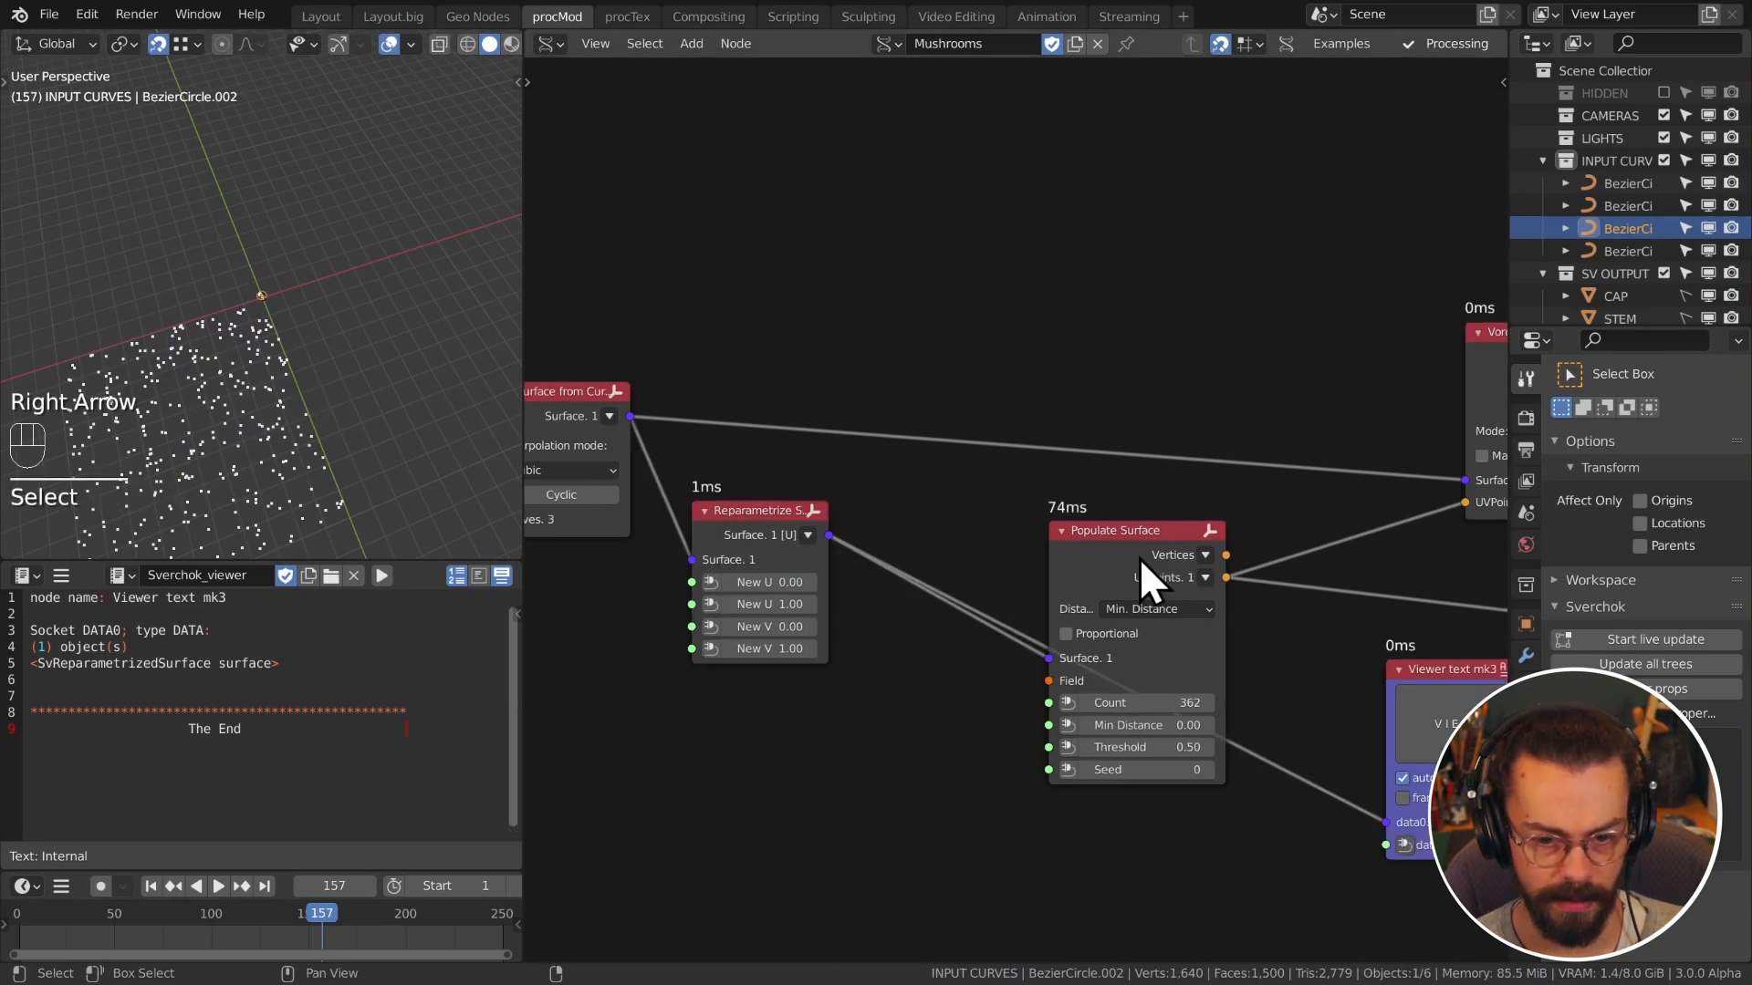
# Step: Move Populate Surface and Voronoi on Surface closer to Reparametrize Surface and preview the Voronoi vertices and edges in the Temporal Viewer
pyautogui.moveTo(1139, 557); pyautogui.dragTo(982, 544)
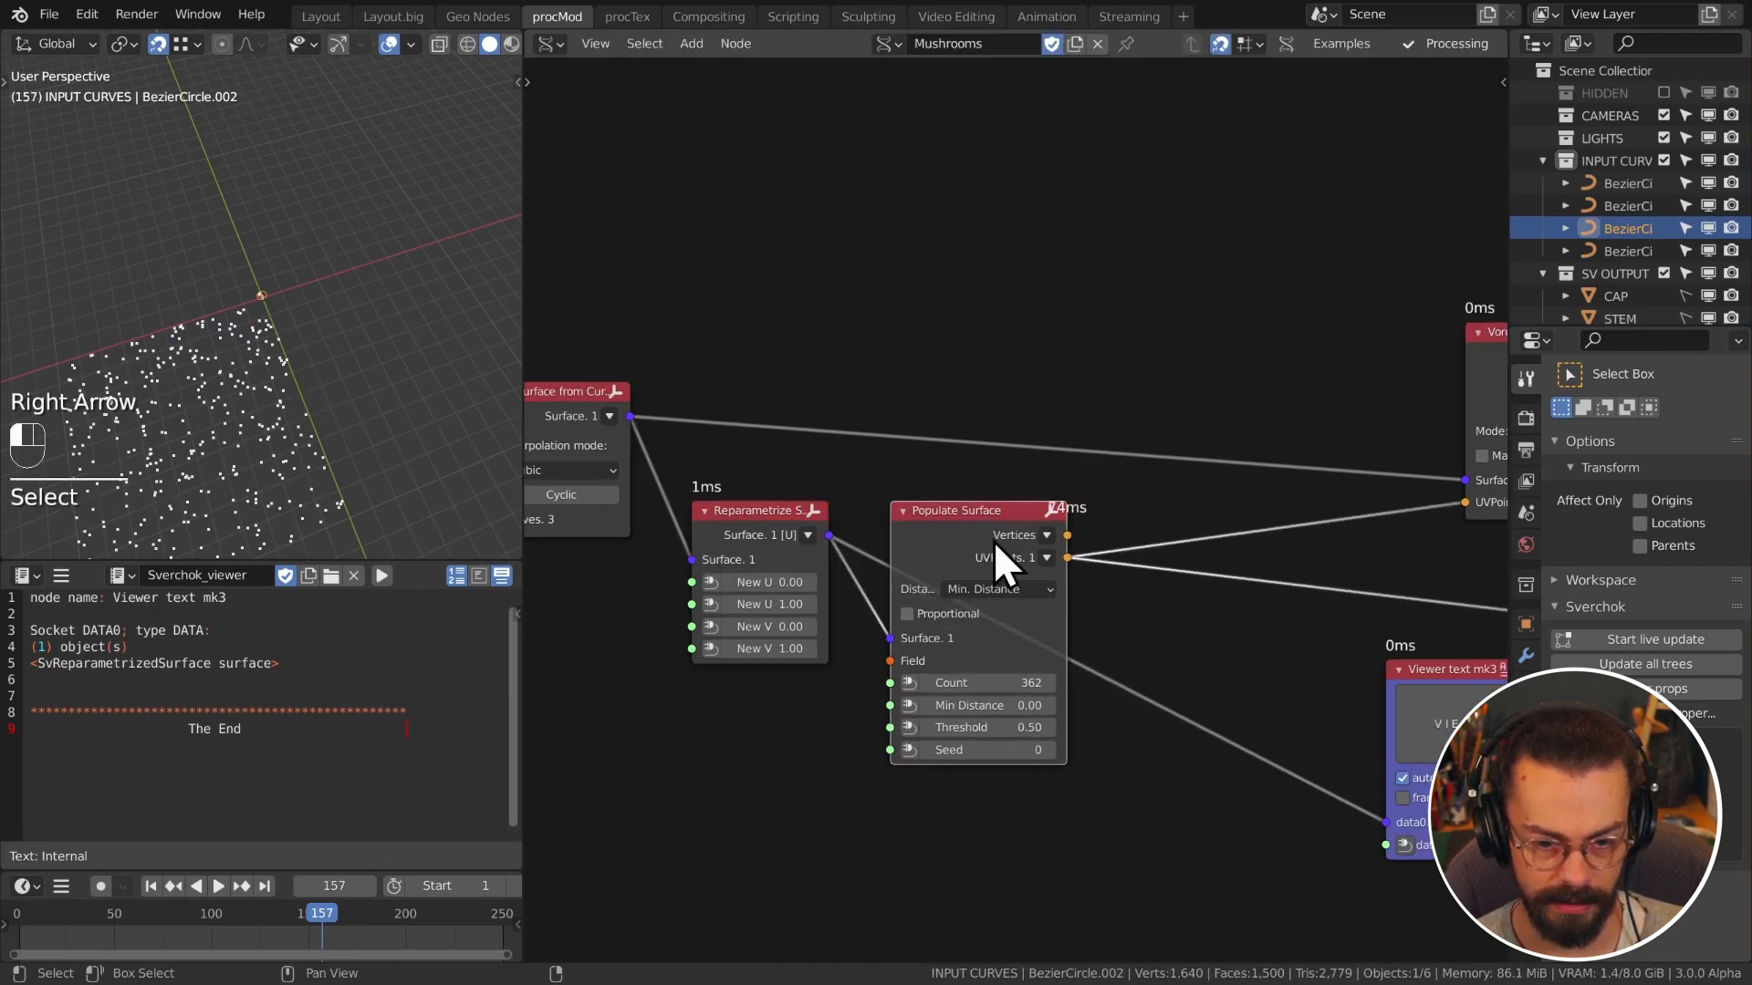
pyautogui.moveTo(1314, 366); pyautogui.dragTo(1043, 379, button='middle')
pyautogui.moveTo(1042, 380); pyautogui.dragTo(1338, 440)
pyautogui.press('g')
pyautogui.click(1044, 440)
pyautogui.keyDown('ctrl'); pyautogui.keyDown('shift'); pyautogui.click(959, 376); pyautogui.keyUp('shift'); pyautogui.keyUp('ctrl')
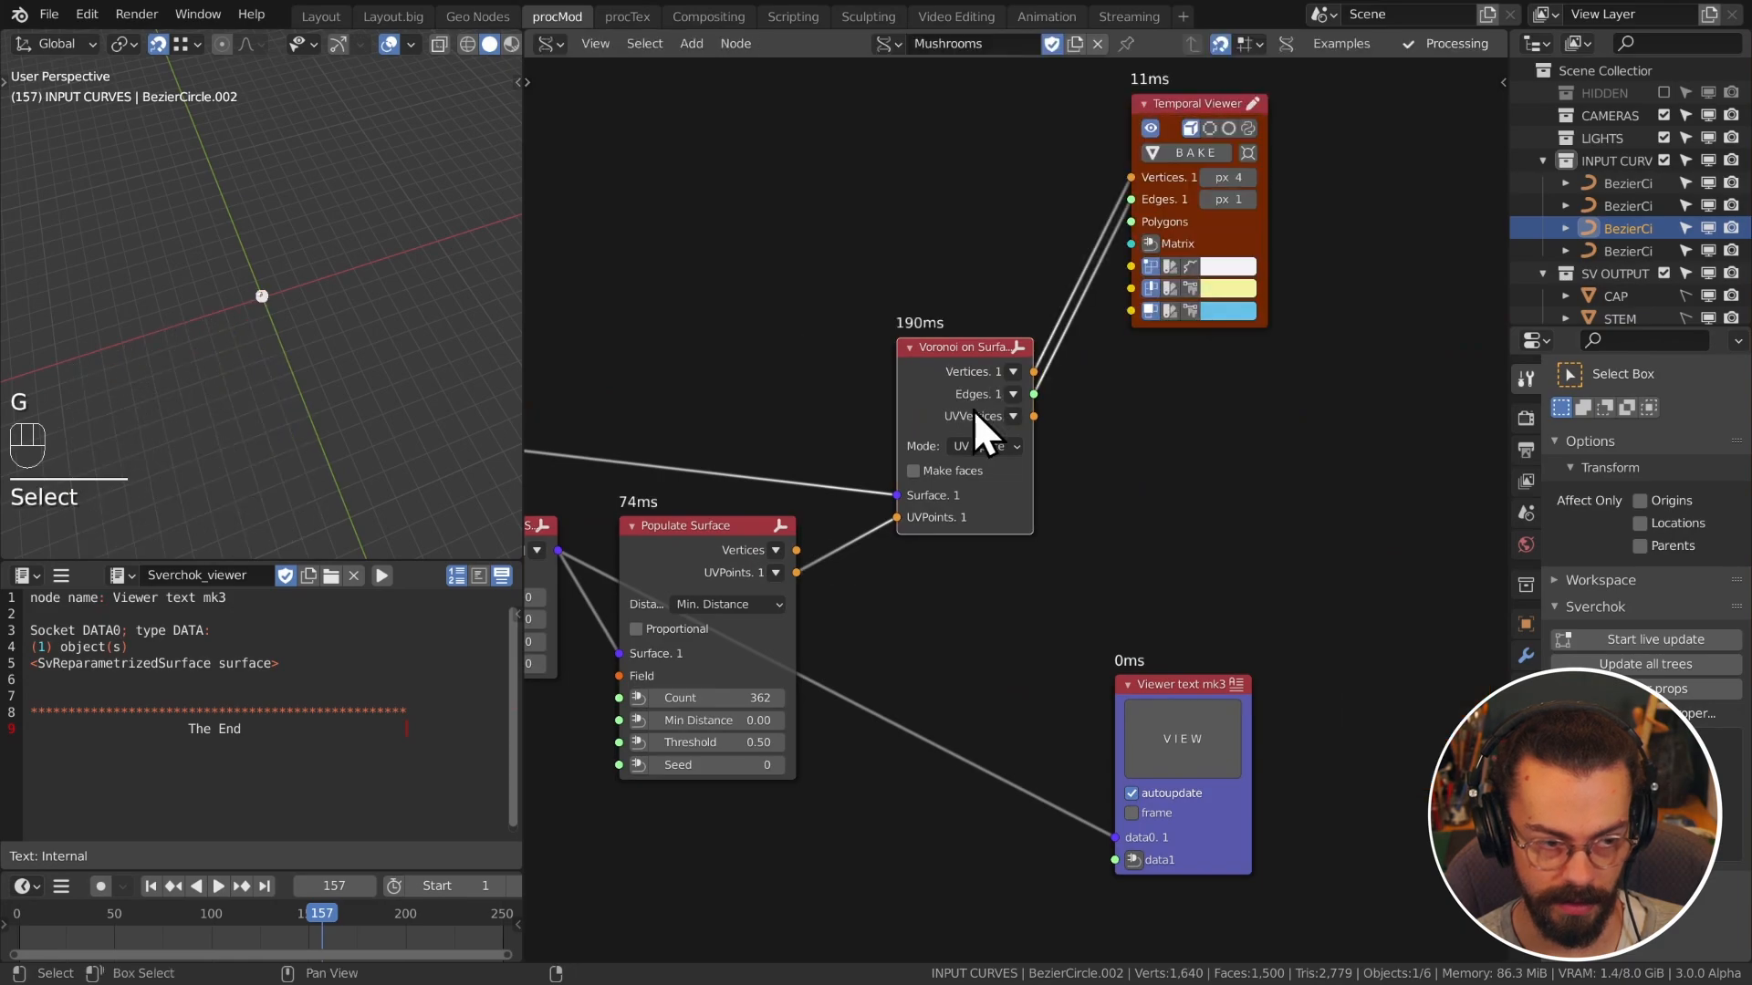
pyautogui.moveTo(310, 375); pyautogui.dragTo(201, 305, button='middle')
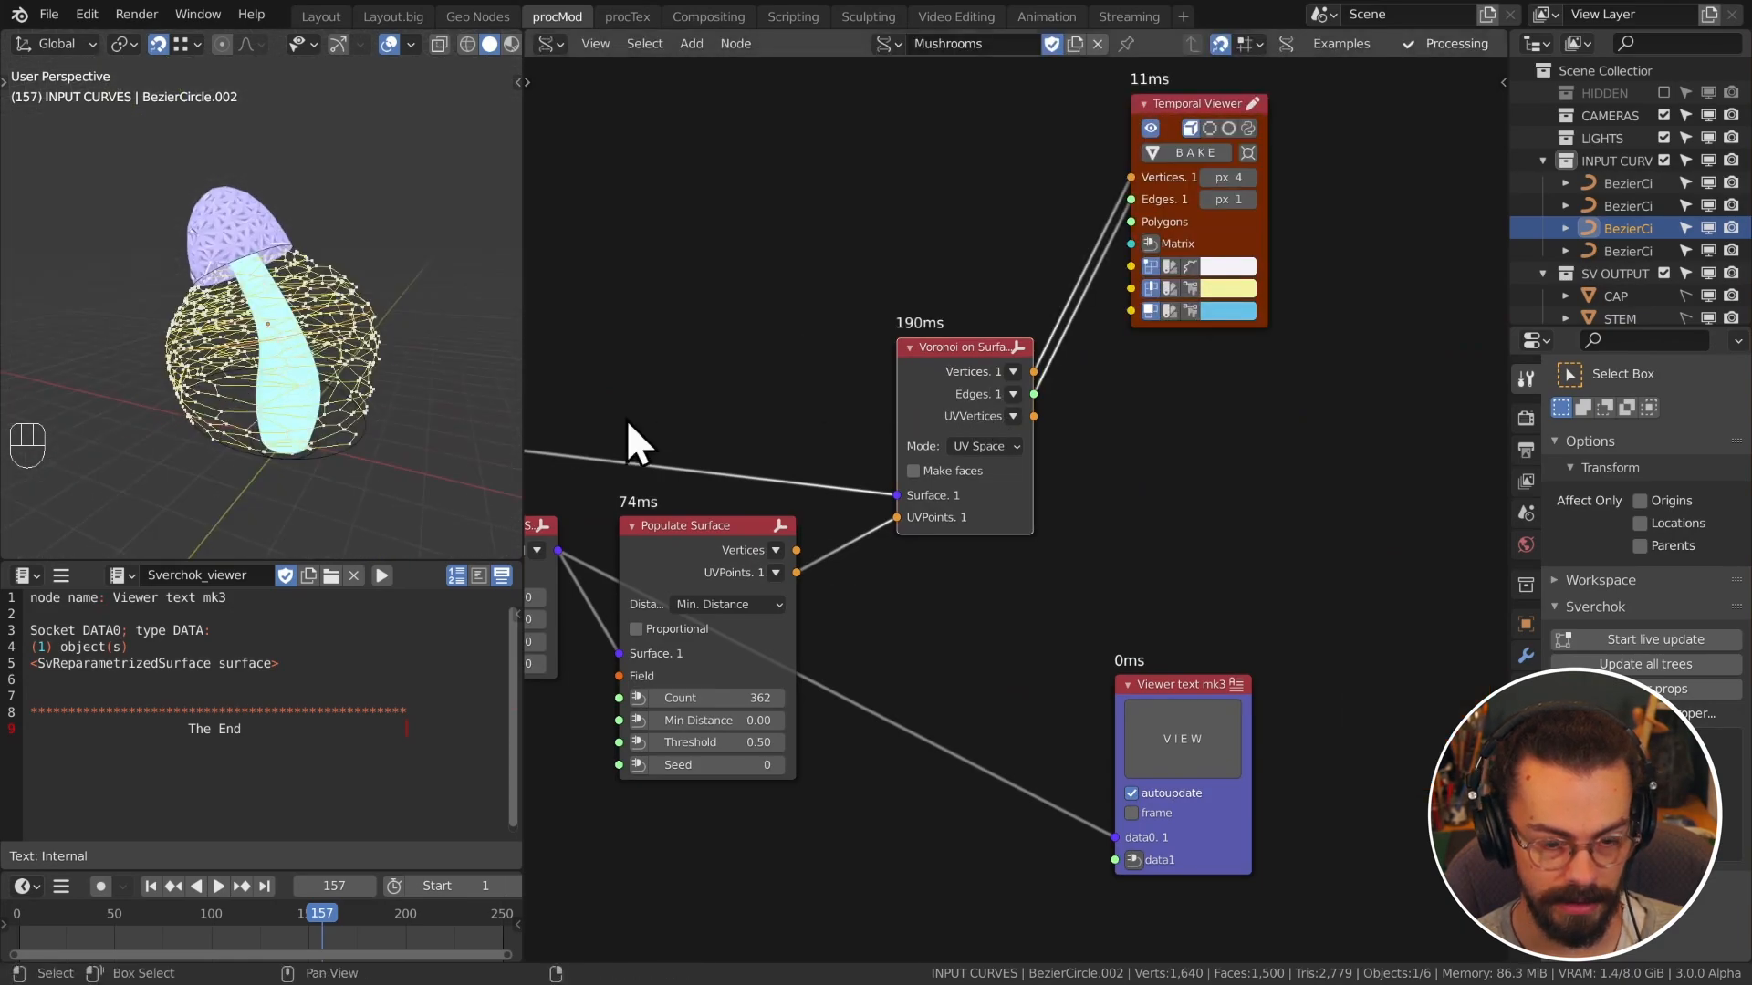
# Step: Set the maximum New U value of Reparametrize Surface to 3
pyautogui.moveTo(775, 580); pyautogui.dragTo(944, 562, button='middle')
pyautogui.scroll(1, 945, 562)
pyautogui.moveTo(749, 547); pyautogui.dragTo(992, 551, button='middle')
pyautogui.click(874, 607)
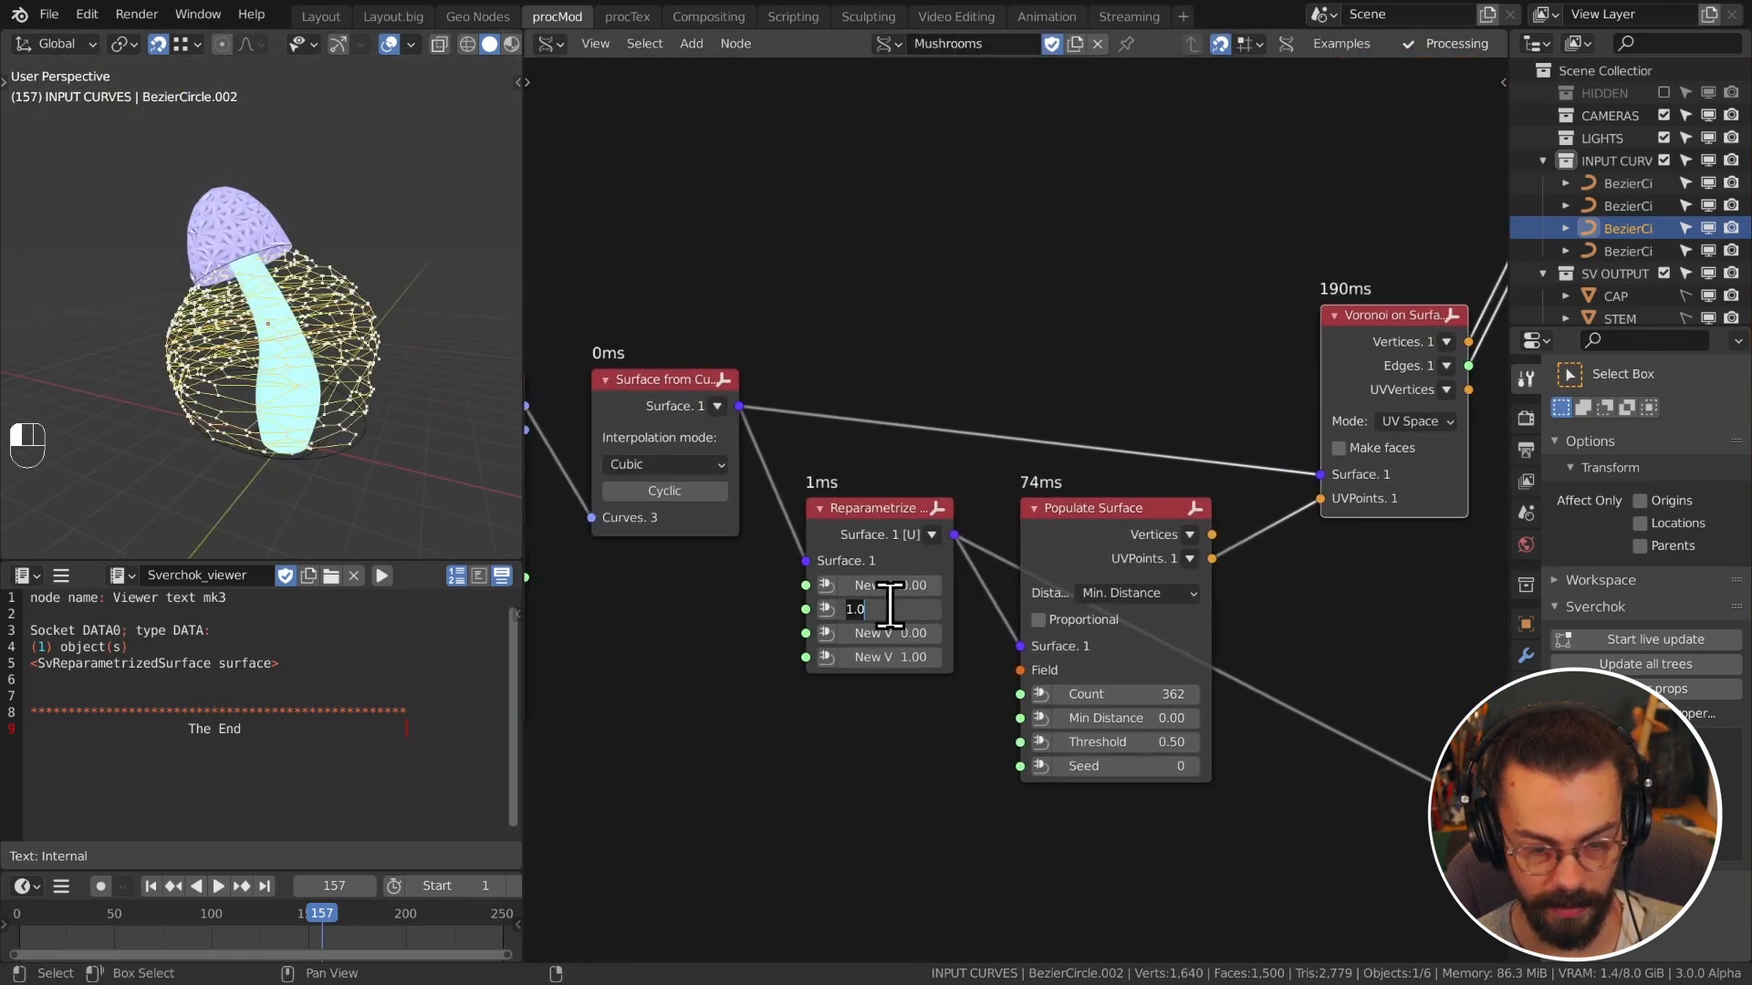
pyautogui.moveTo(392, 388); pyautogui.dragTo(137, 356, button='middle')
pyautogui.click(890, 607)
pyautogui.write('3')
pyautogui.press('Return')
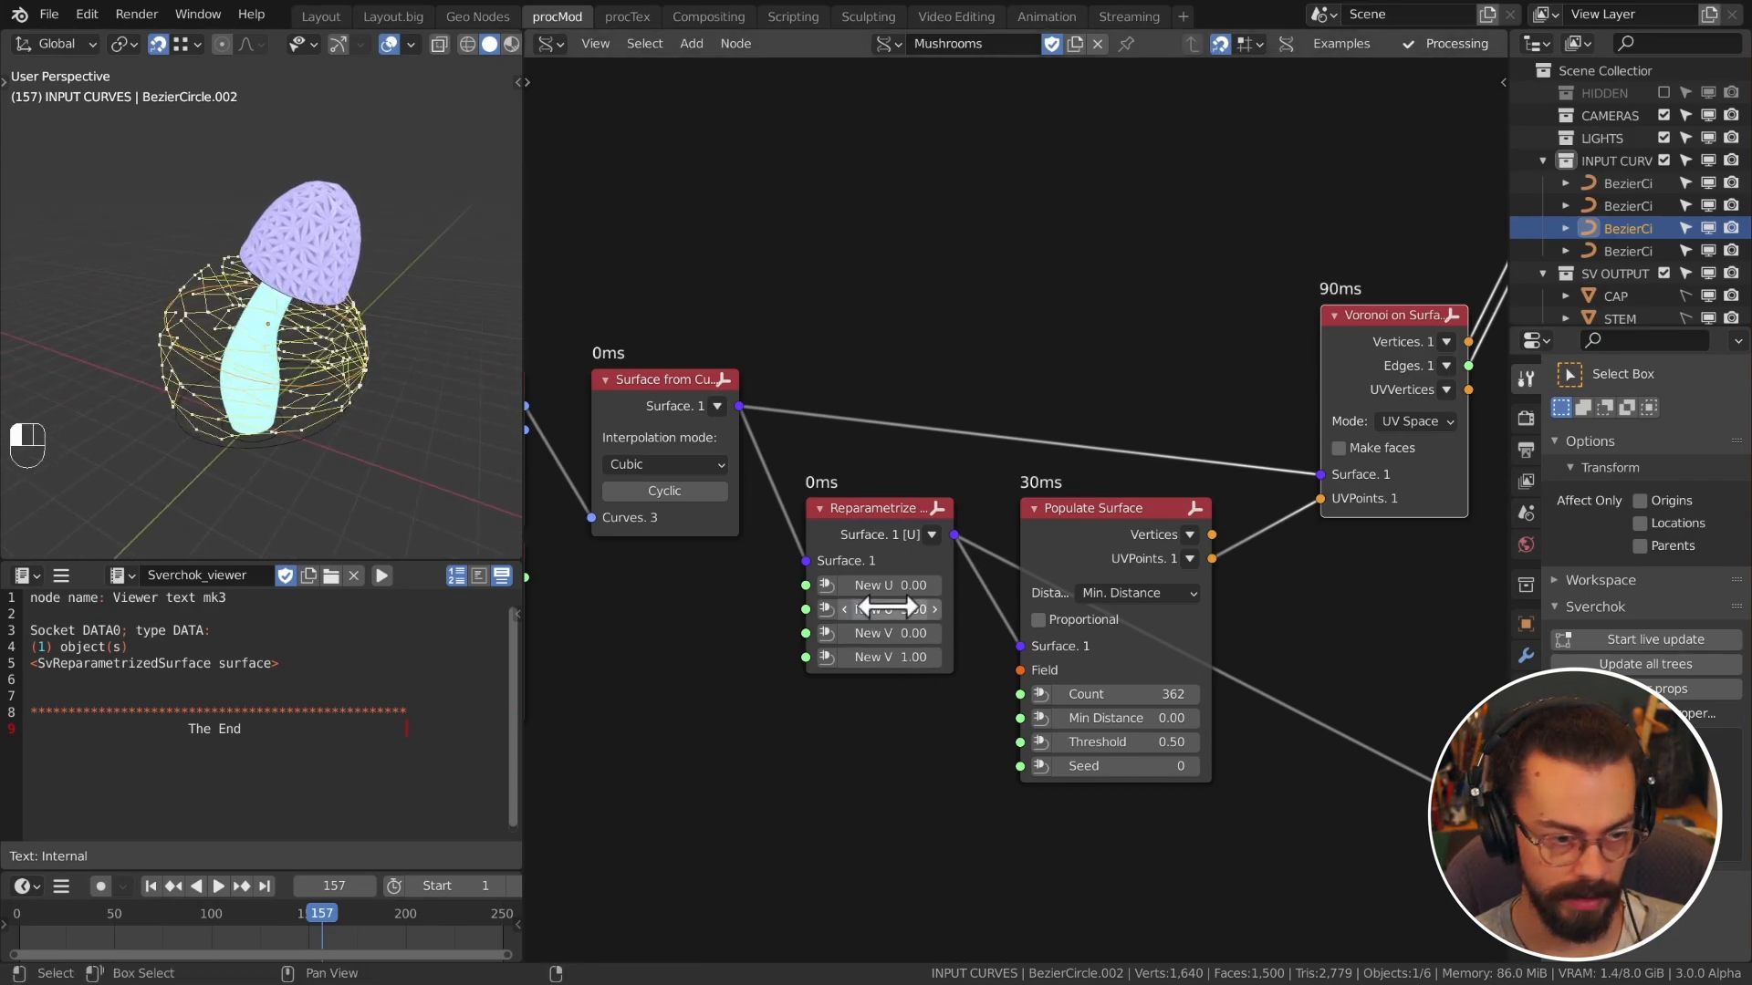
# Step: Connect the Reparametrize Surface output to the Surface input of Voronoi on Surface and align Reparametrize Surface beside Surface from Curves
pyautogui.moveTo(953, 535); pyautogui.dragTo(1320, 475)
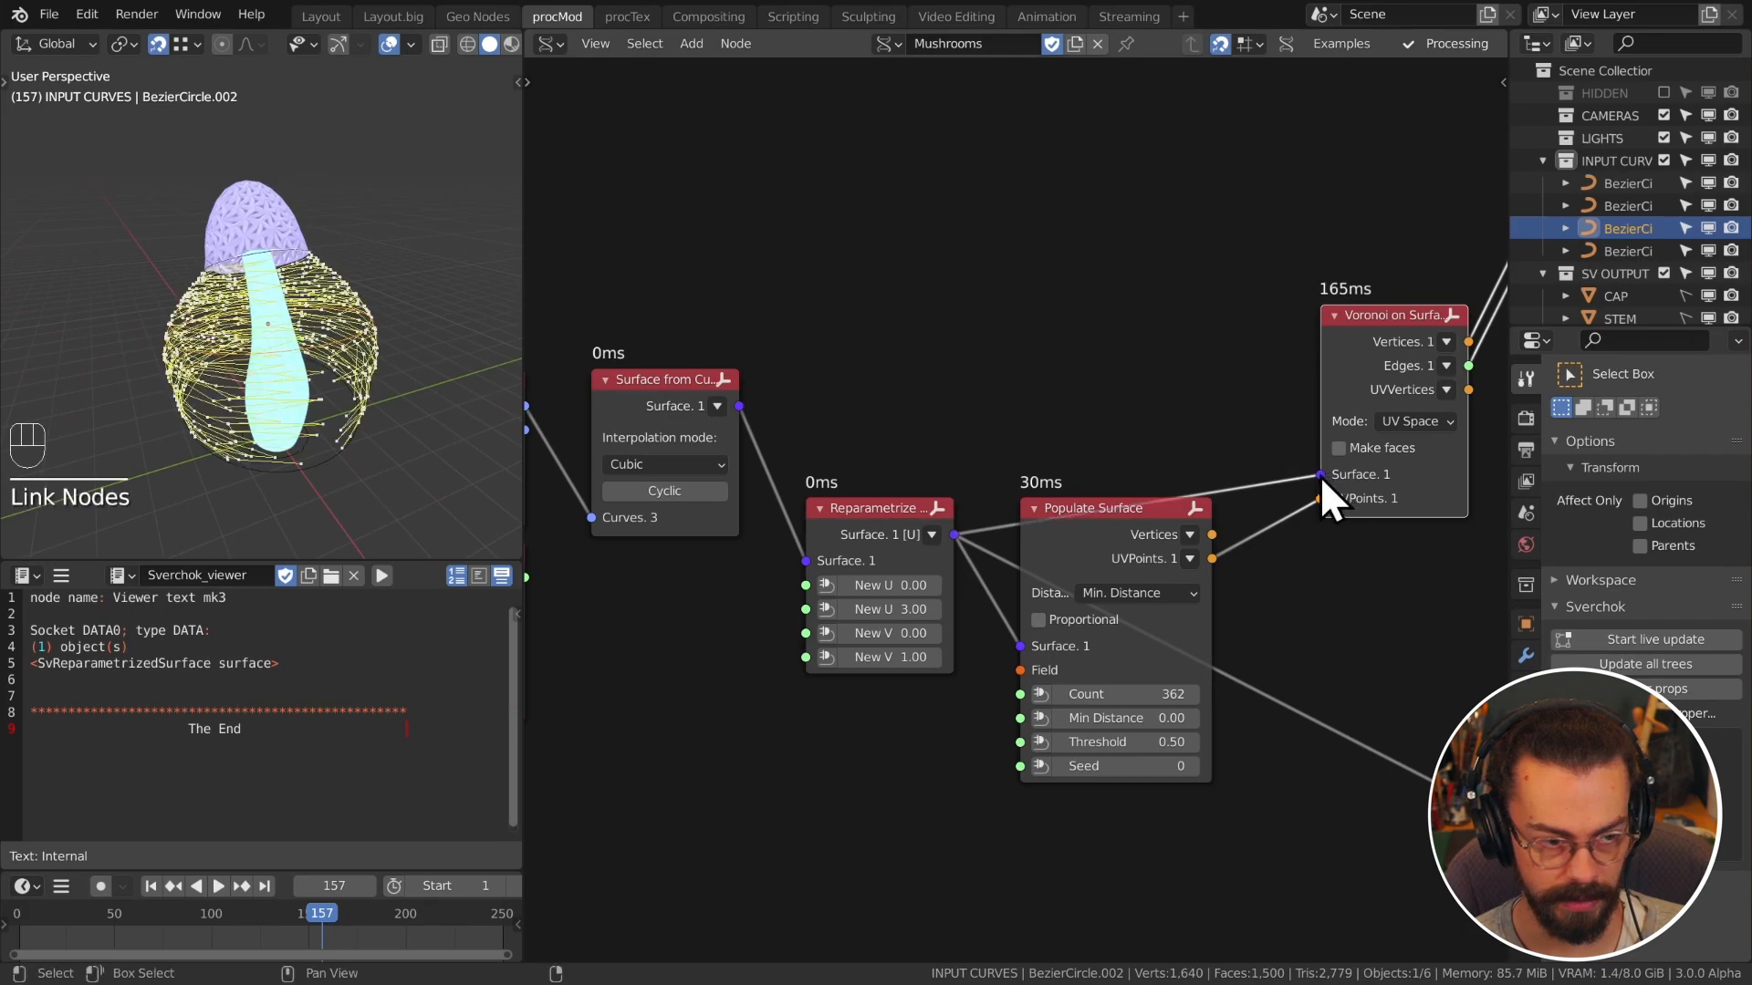
pyautogui.moveTo(479, 304); pyautogui.dragTo(336, 324, button='middle')
pyautogui.moveTo(908, 538); pyautogui.dragTo(887, 409)
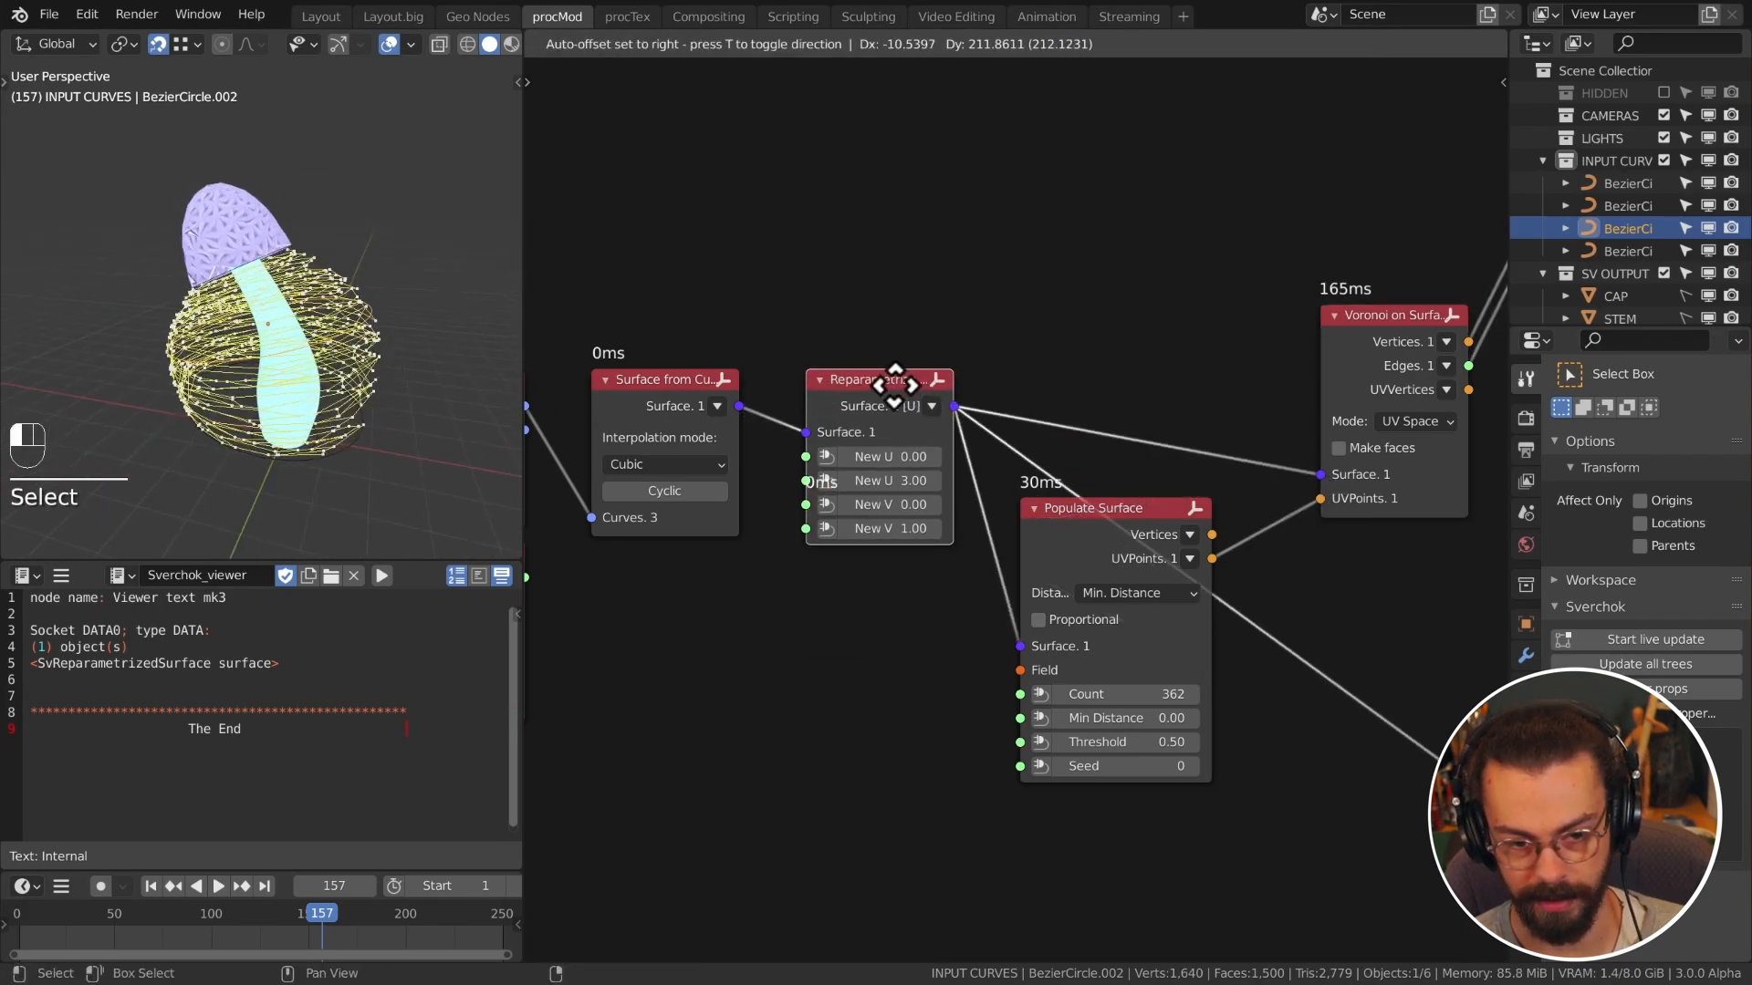
pyautogui.moveTo(1214, 417)
pyautogui.mouseDown(button='middle')
pyautogui.moveTo(1012, 446)
pyautogui.moveTo(1233, 395)
pyautogui.mouseUp(button='middle')
# Step: Set the maximum New U of Reparametrize Surface to 1 and its maximum New V to 3
pyautogui.doubleClick(847, 478)
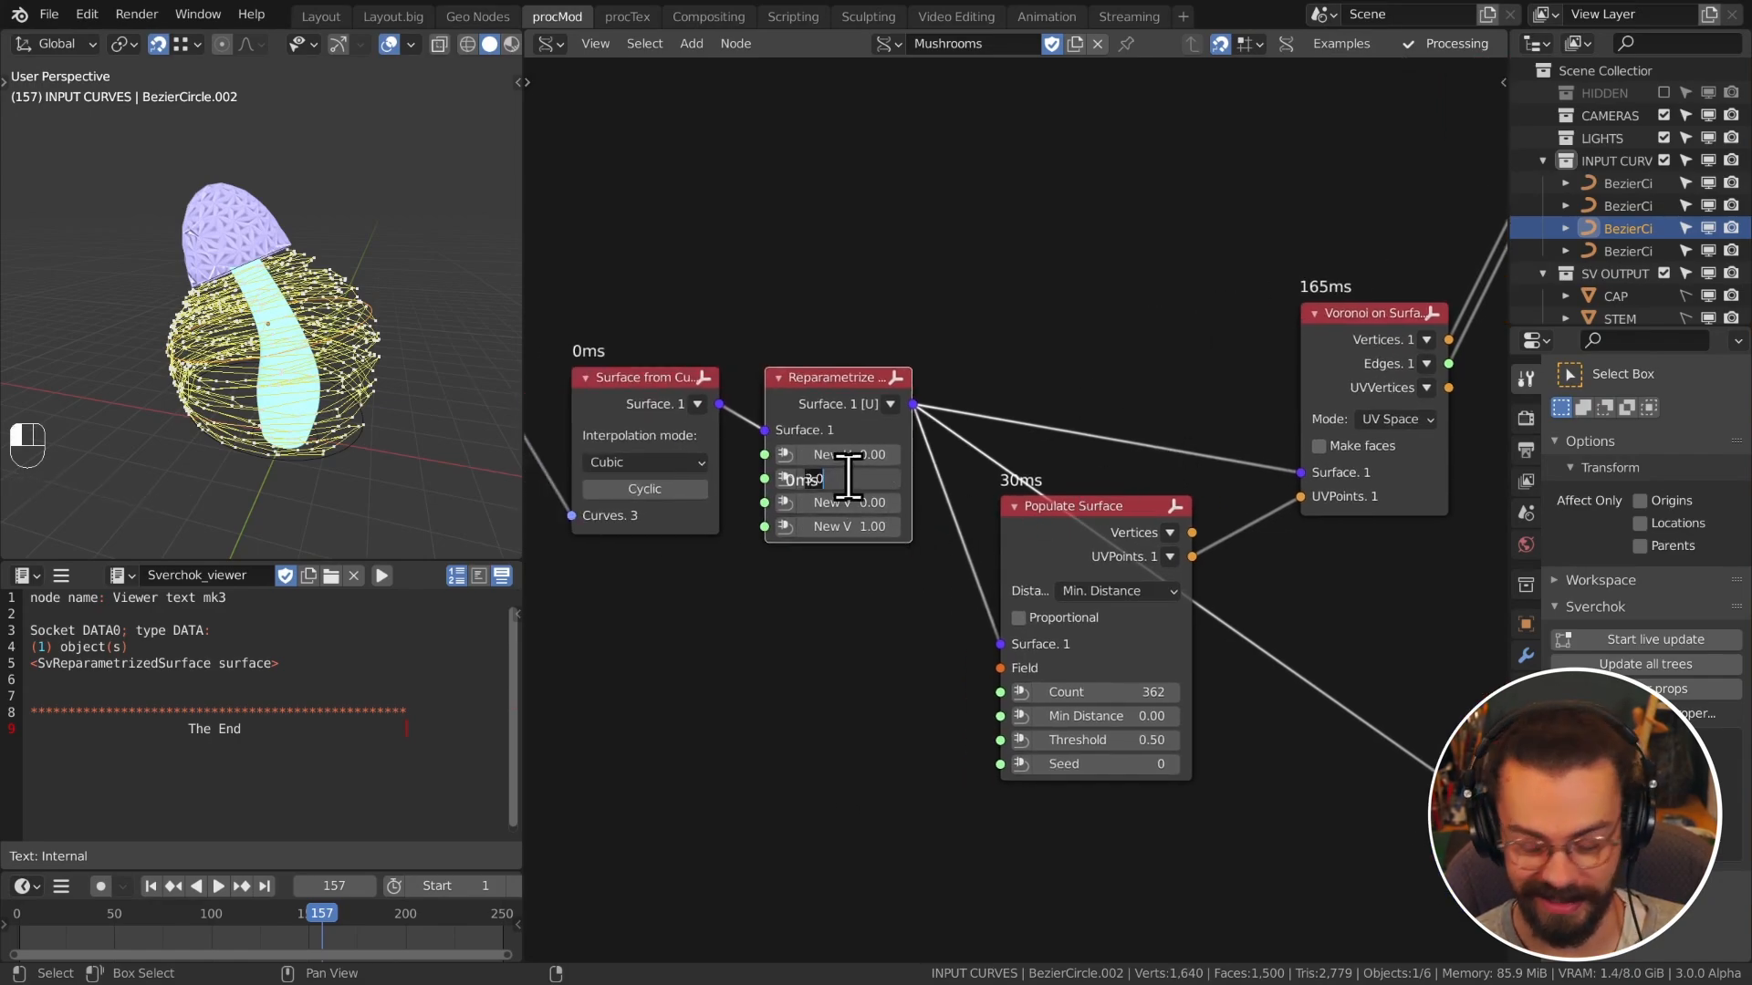
pyautogui.write('0')
pyautogui.press('Return')
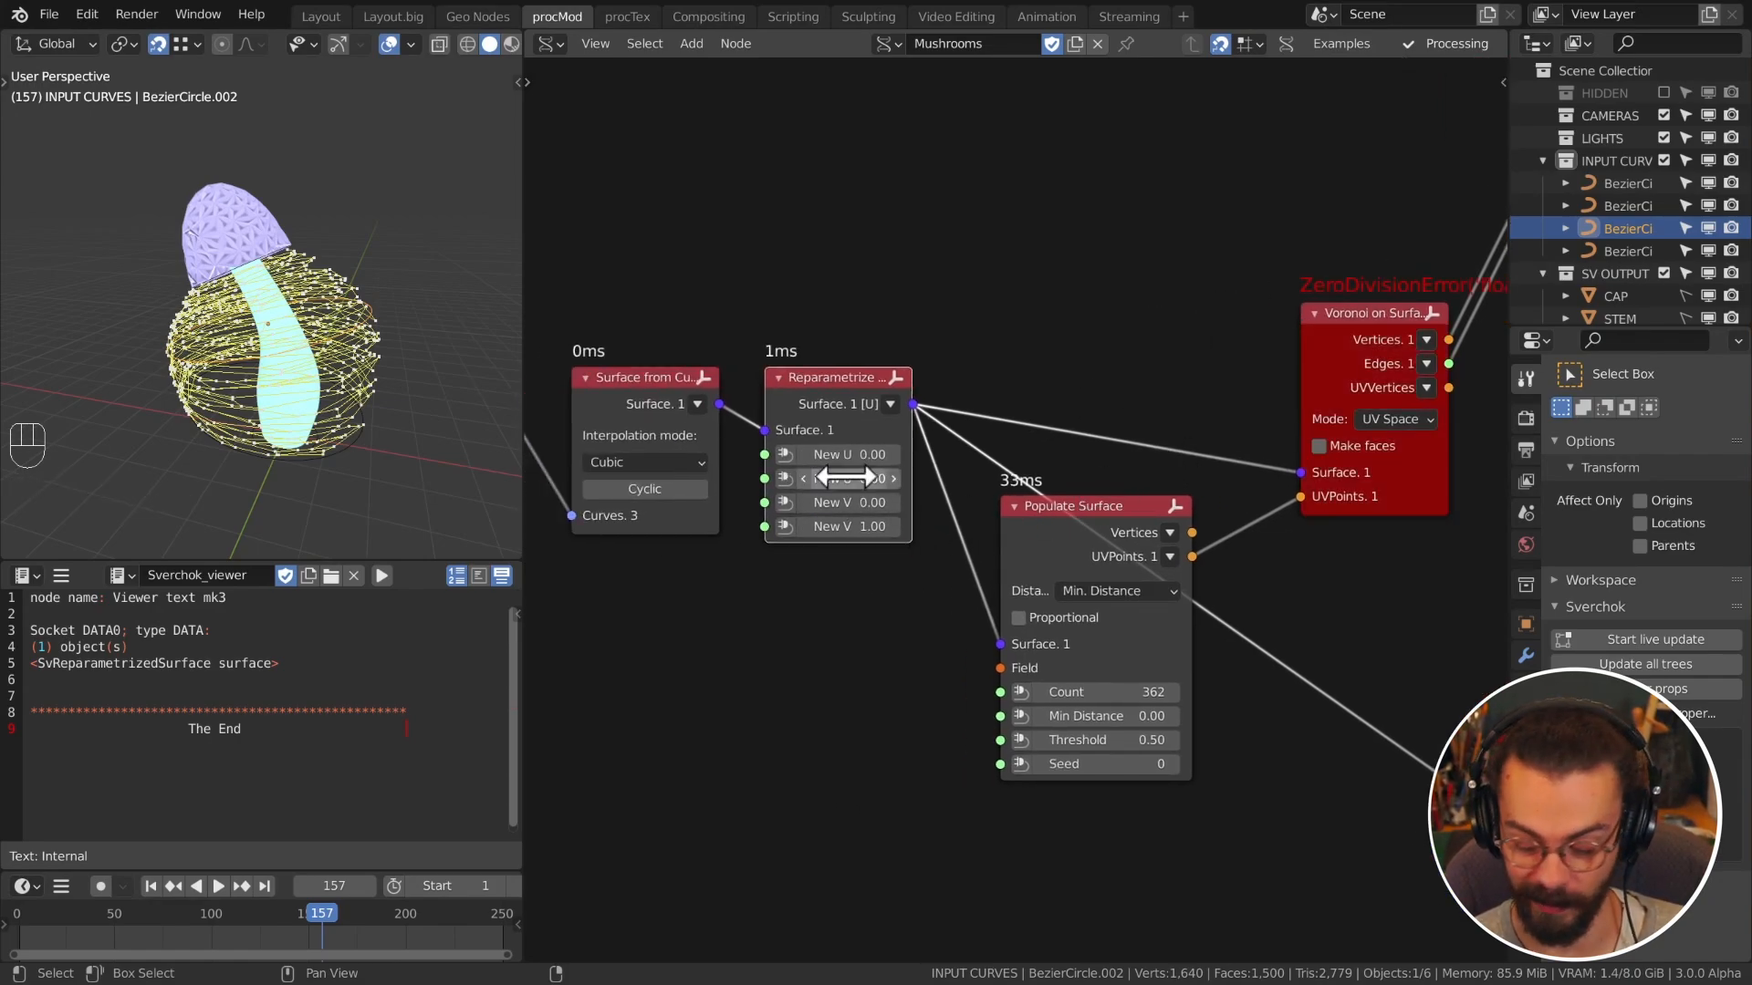
pyautogui.doubleClick(844, 477)
pyautogui.press('Tab')
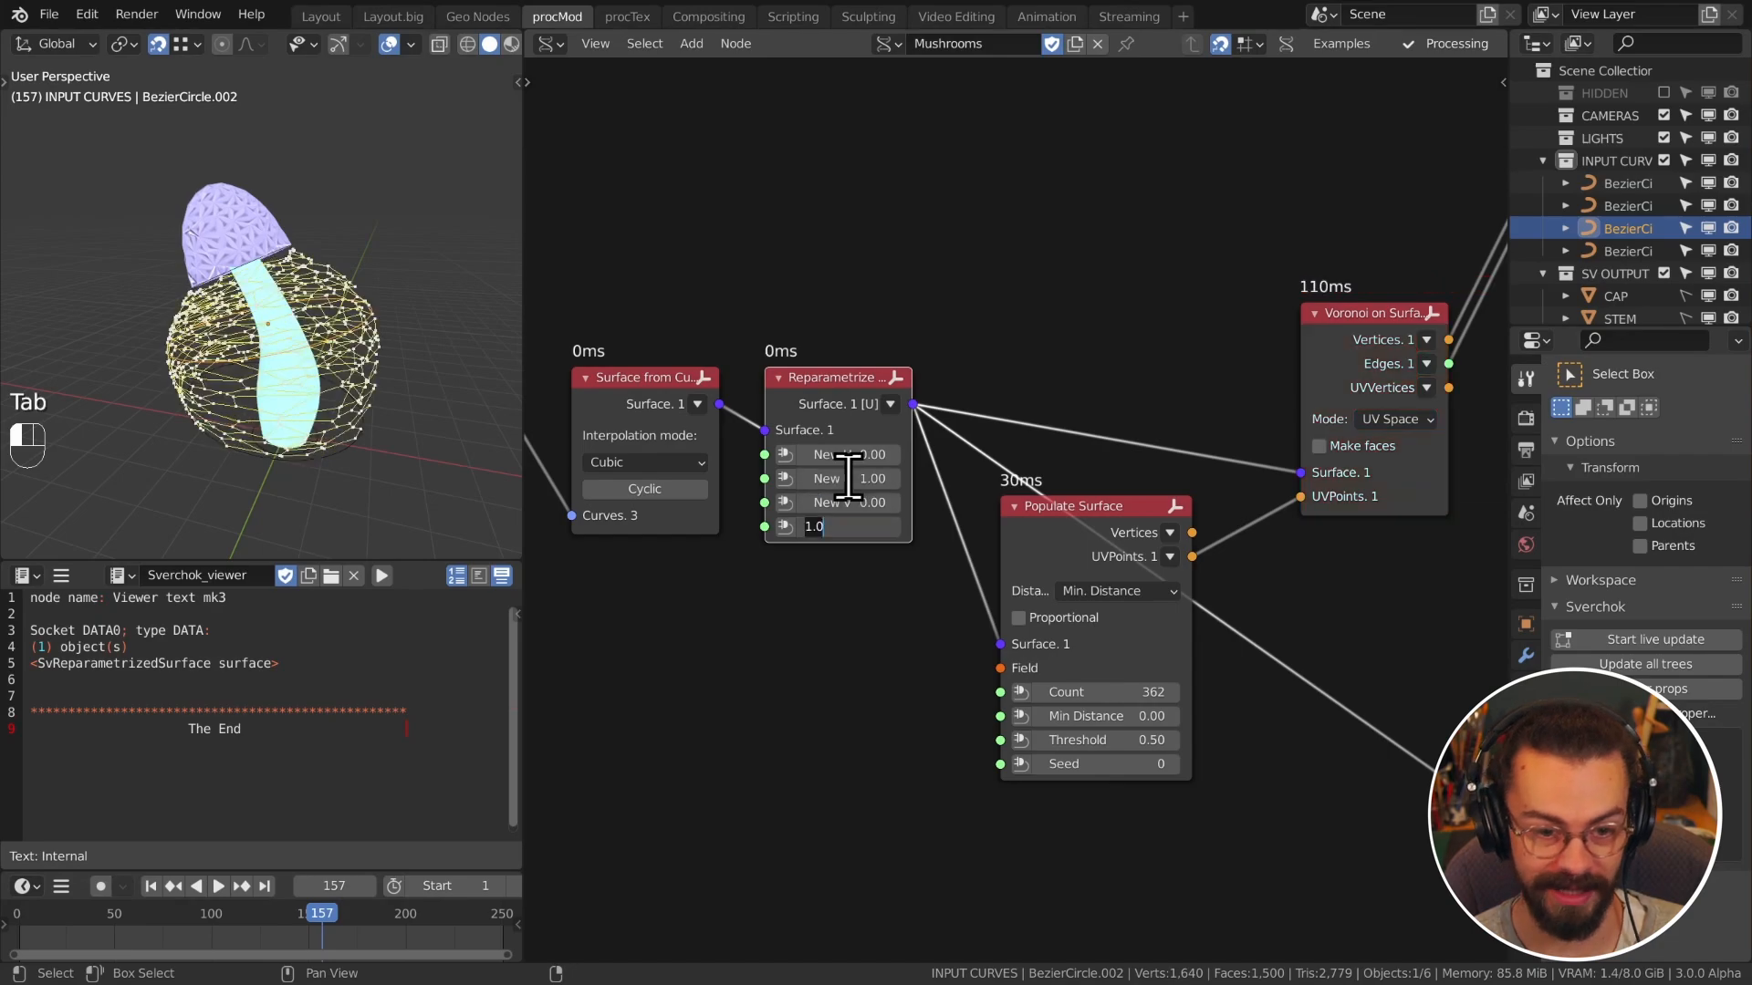
pyautogui.press('Return')
pyautogui.moveTo(415, 329); pyautogui.dragTo(191, 419, button='middle')
pyautogui.moveTo(915, 412); pyautogui.dragTo(895, 485, button='middle')
pyautogui.moveTo(894, 479); pyautogui.dragTo(879, 310)
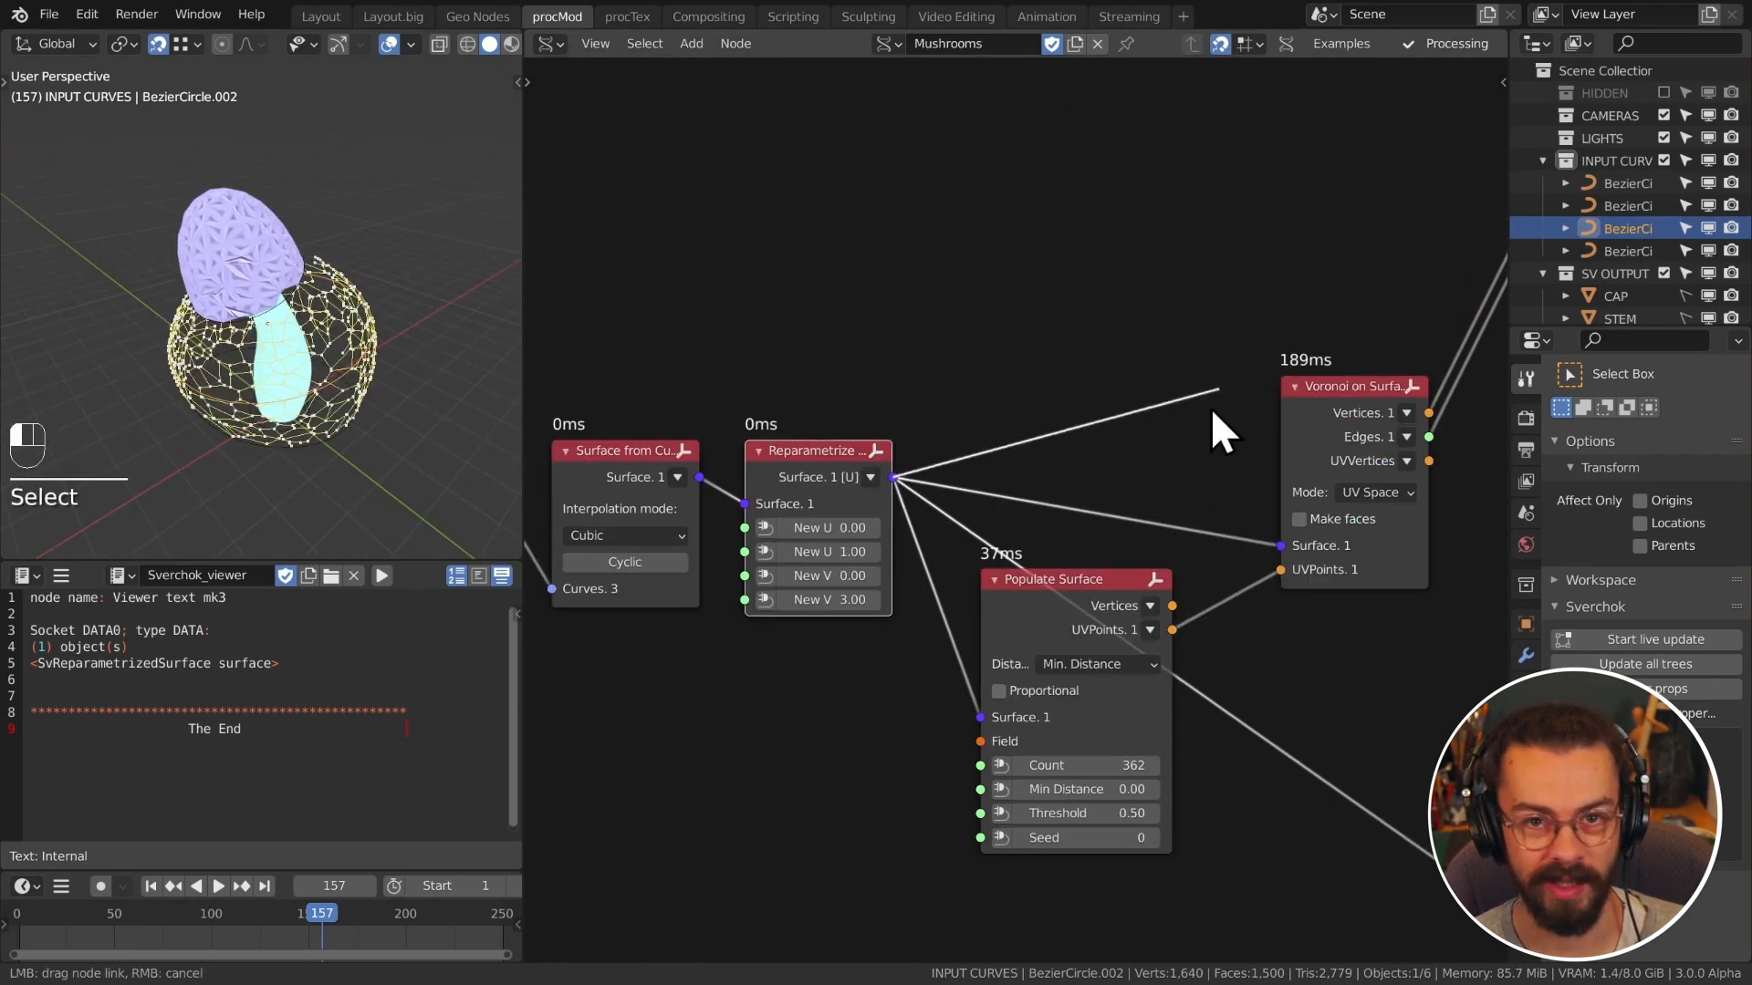
pyautogui.moveTo(1210, 407); pyautogui.dragTo(1195, 405)
# Step: Delete the Viewer text mk3 node
pyautogui.moveTo(260, 314); pyautogui.dragTo(379, 301, button='middle')
pyautogui.moveTo(1262, 511); pyautogui.dragTo(898, 514, button='middle')
pyautogui.click(1214, 771)
pyautogui.press('x')
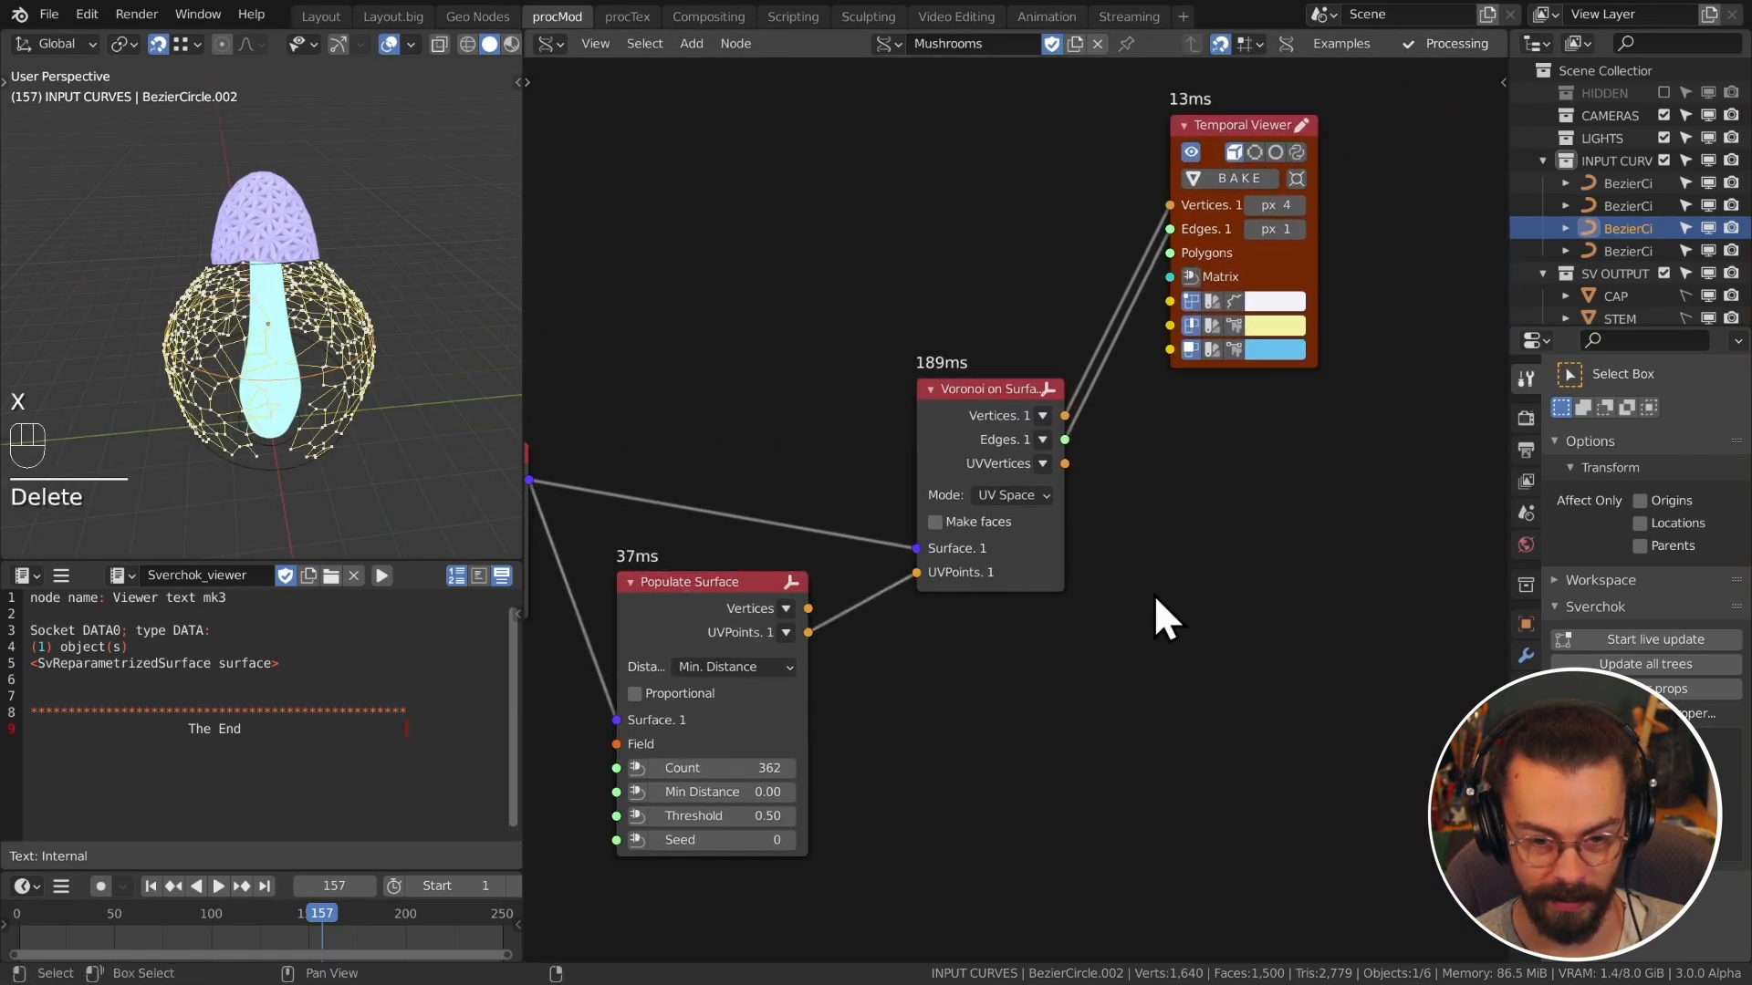
# Step: Enable Make faces on Voronoi on Surface, connect Faces to the Temporal Viewer's Polygons, and move the viewer away from it
pyautogui.moveTo(1092, 536); pyautogui.dragTo(1125, 649, button='middle')
pyautogui.click(1052, 610)
pyautogui.click(1058, 631)
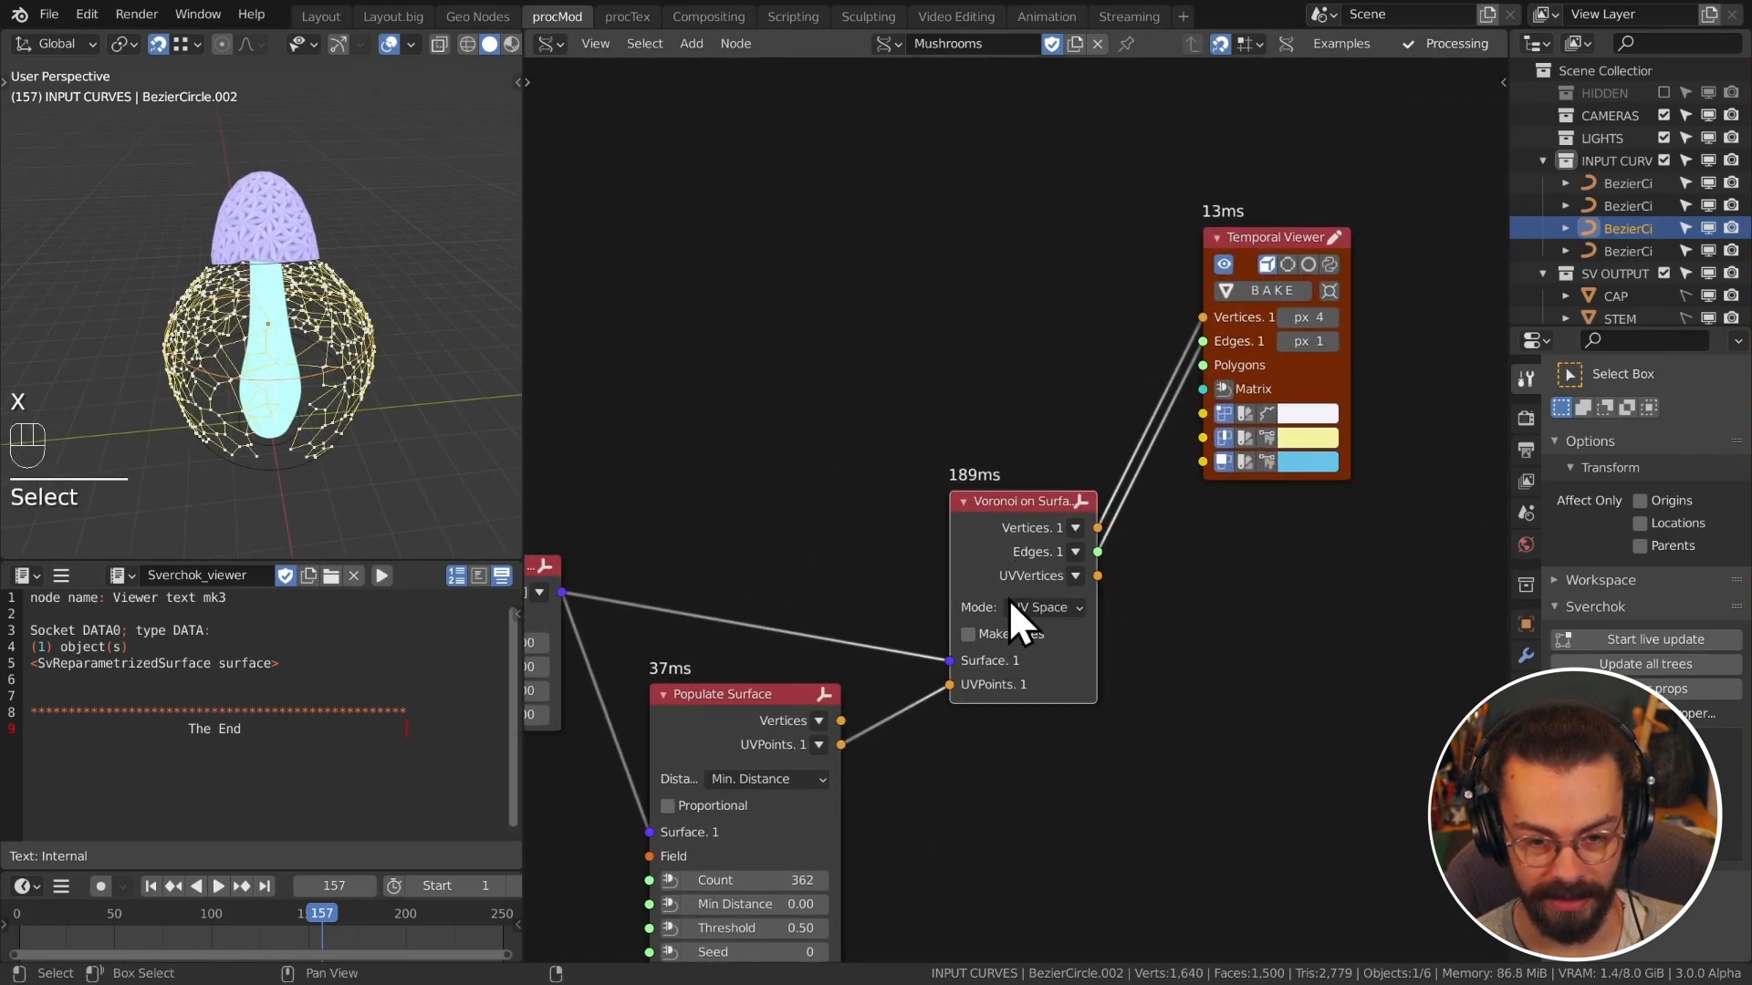
pyautogui.click(994, 633)
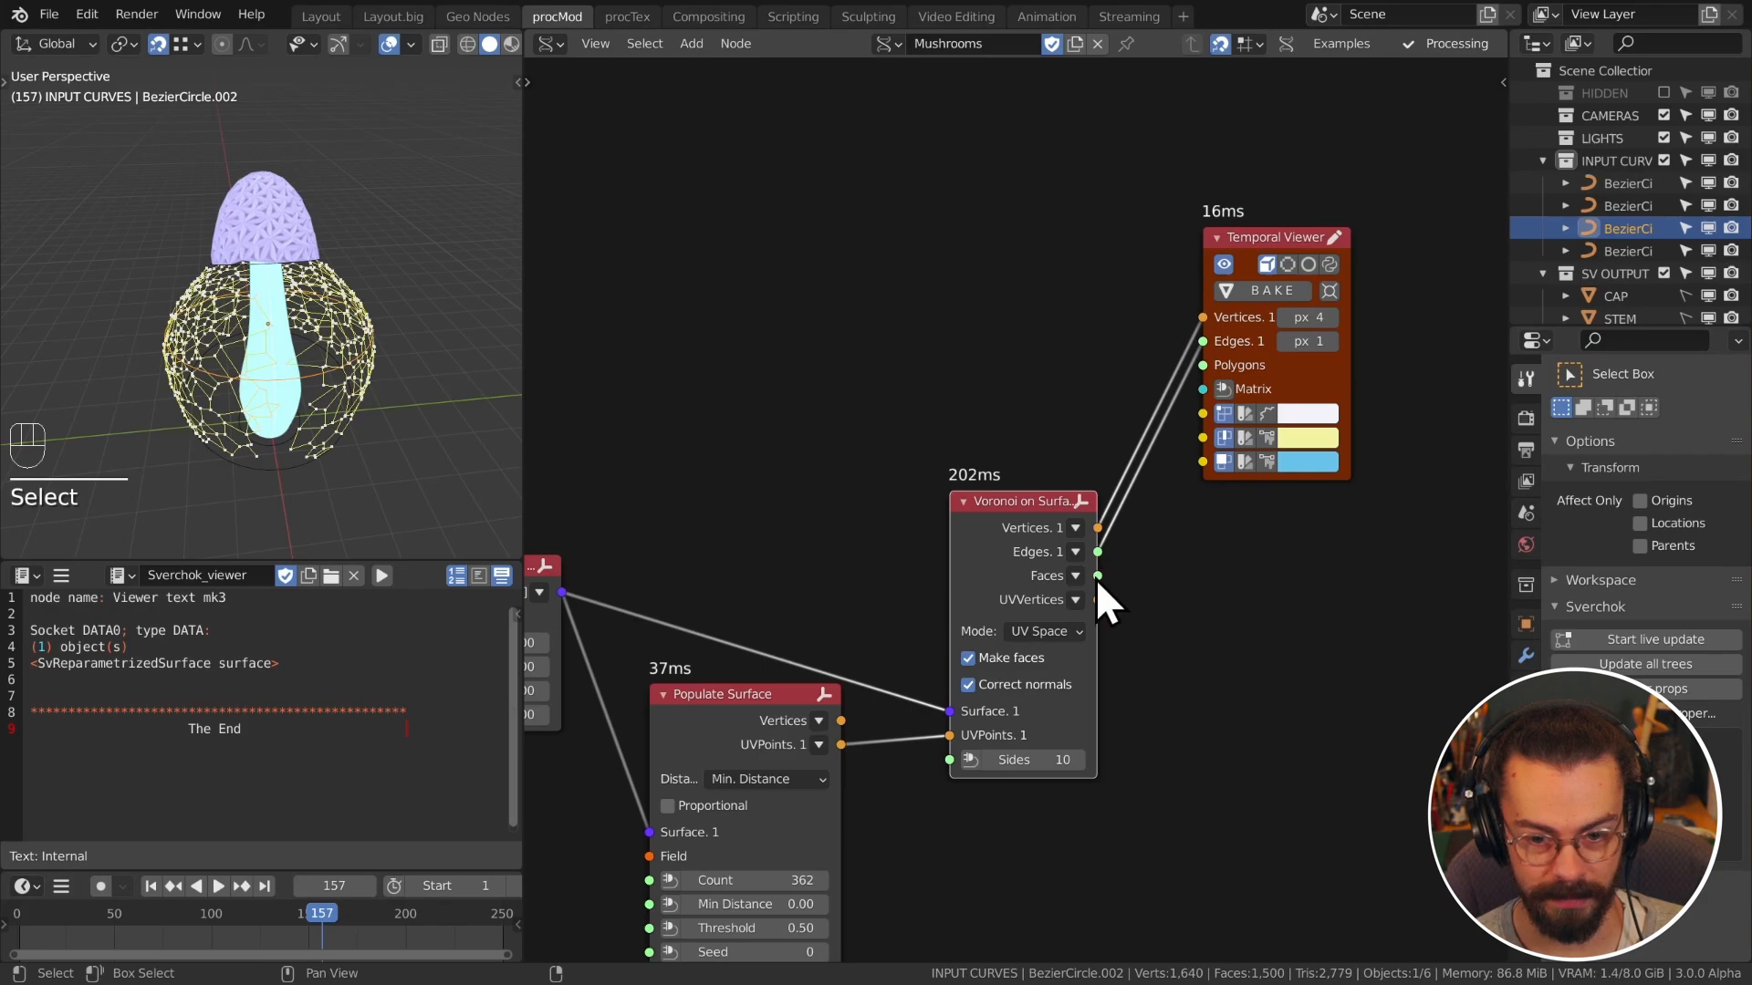
pyautogui.moveTo(1097, 578); pyautogui.dragTo(1225, 362)
pyautogui.click(1337, 372)
pyautogui.press('g')
pyautogui.click(1489, 611)
# Step: Set the Populate Surface count to 860 and the Voronoi on Surface sides to 99
pyautogui.scroll(7, 441, 319)
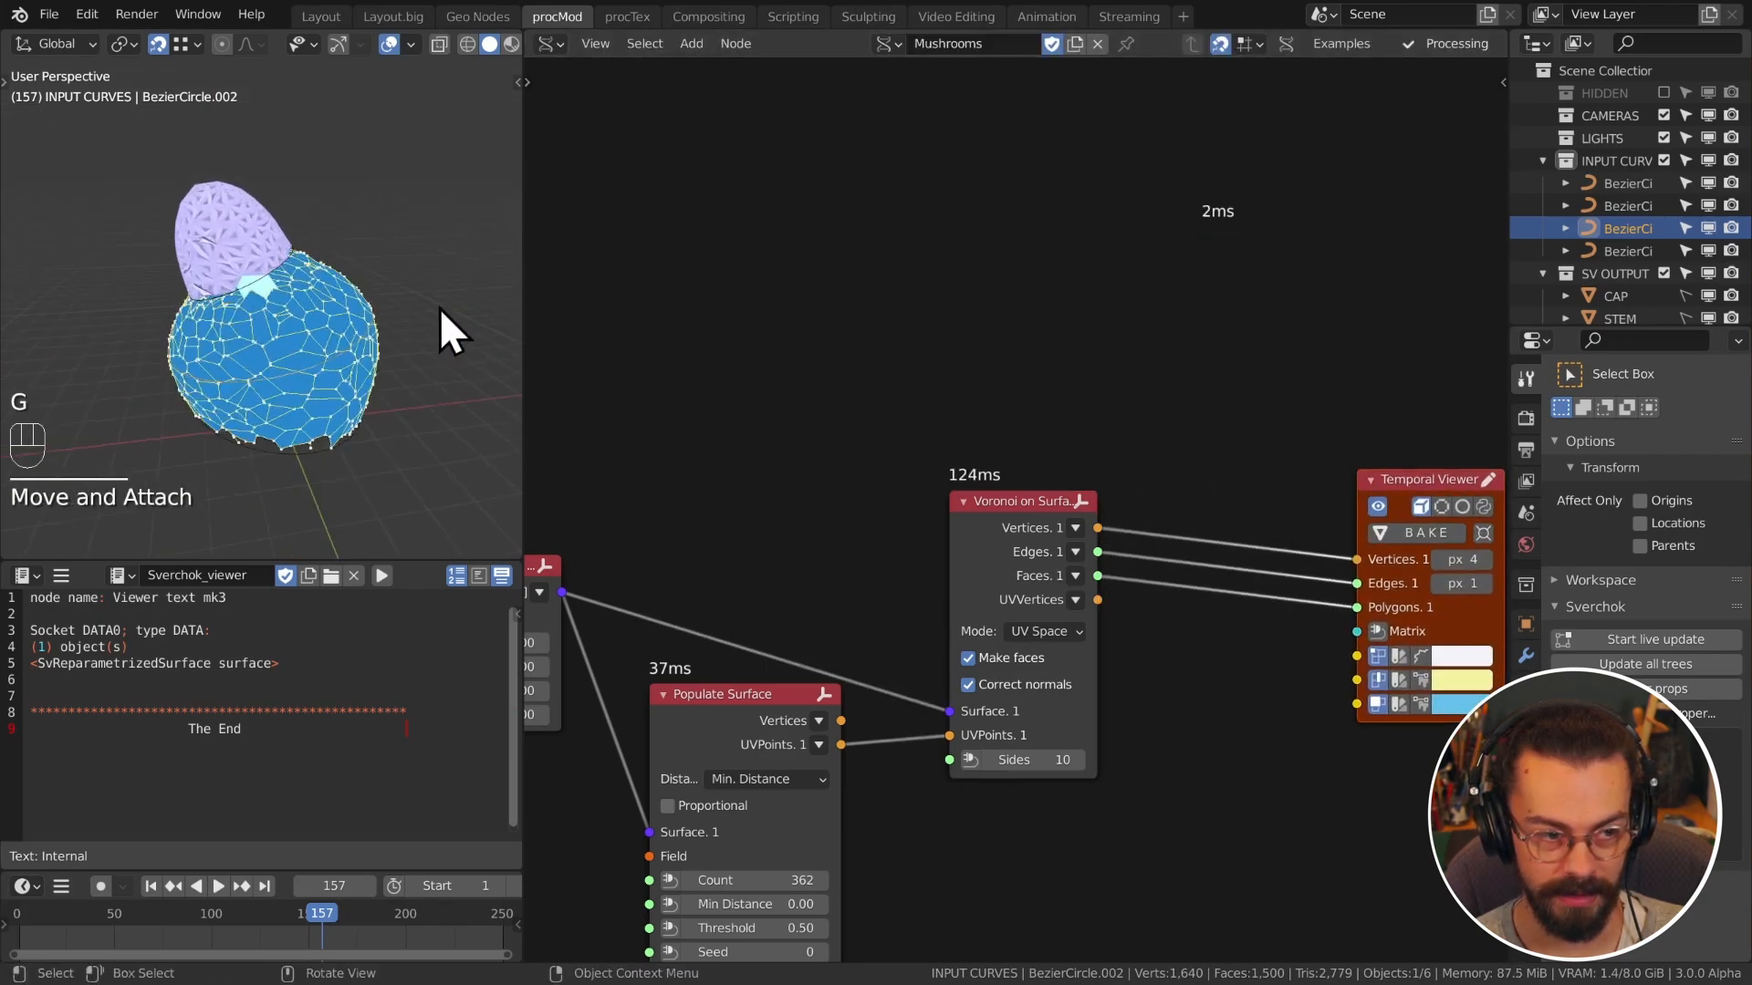
pyautogui.moveTo(1142, 666); pyautogui.dragTo(1107, 628, button='middle')
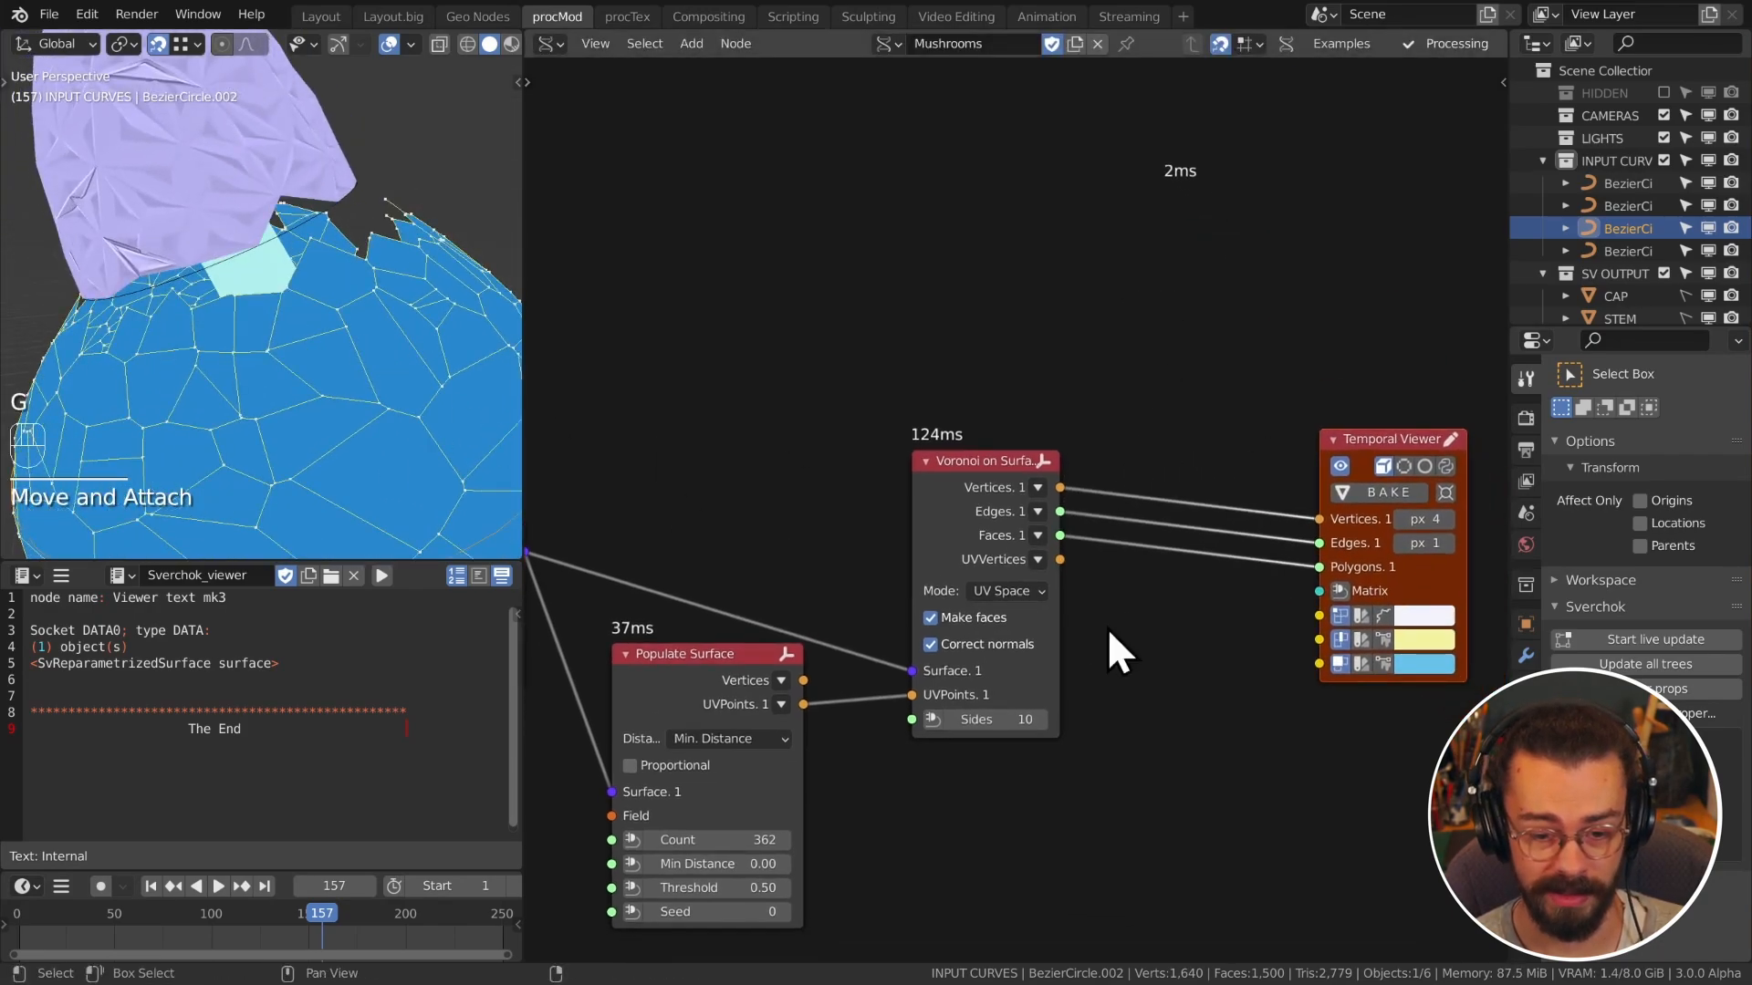
pyautogui.moveTo(223, 243); pyautogui.dragTo(332, 305, button='middle')
pyautogui.click(210, 319)
pyautogui.scroll(-3, 243, 372)
pyautogui.scroll(-2, 333, 305)
pyautogui.moveTo(730, 837); pyautogui.dragTo(805, 715, button='middle')
pyautogui.click(805, 717)
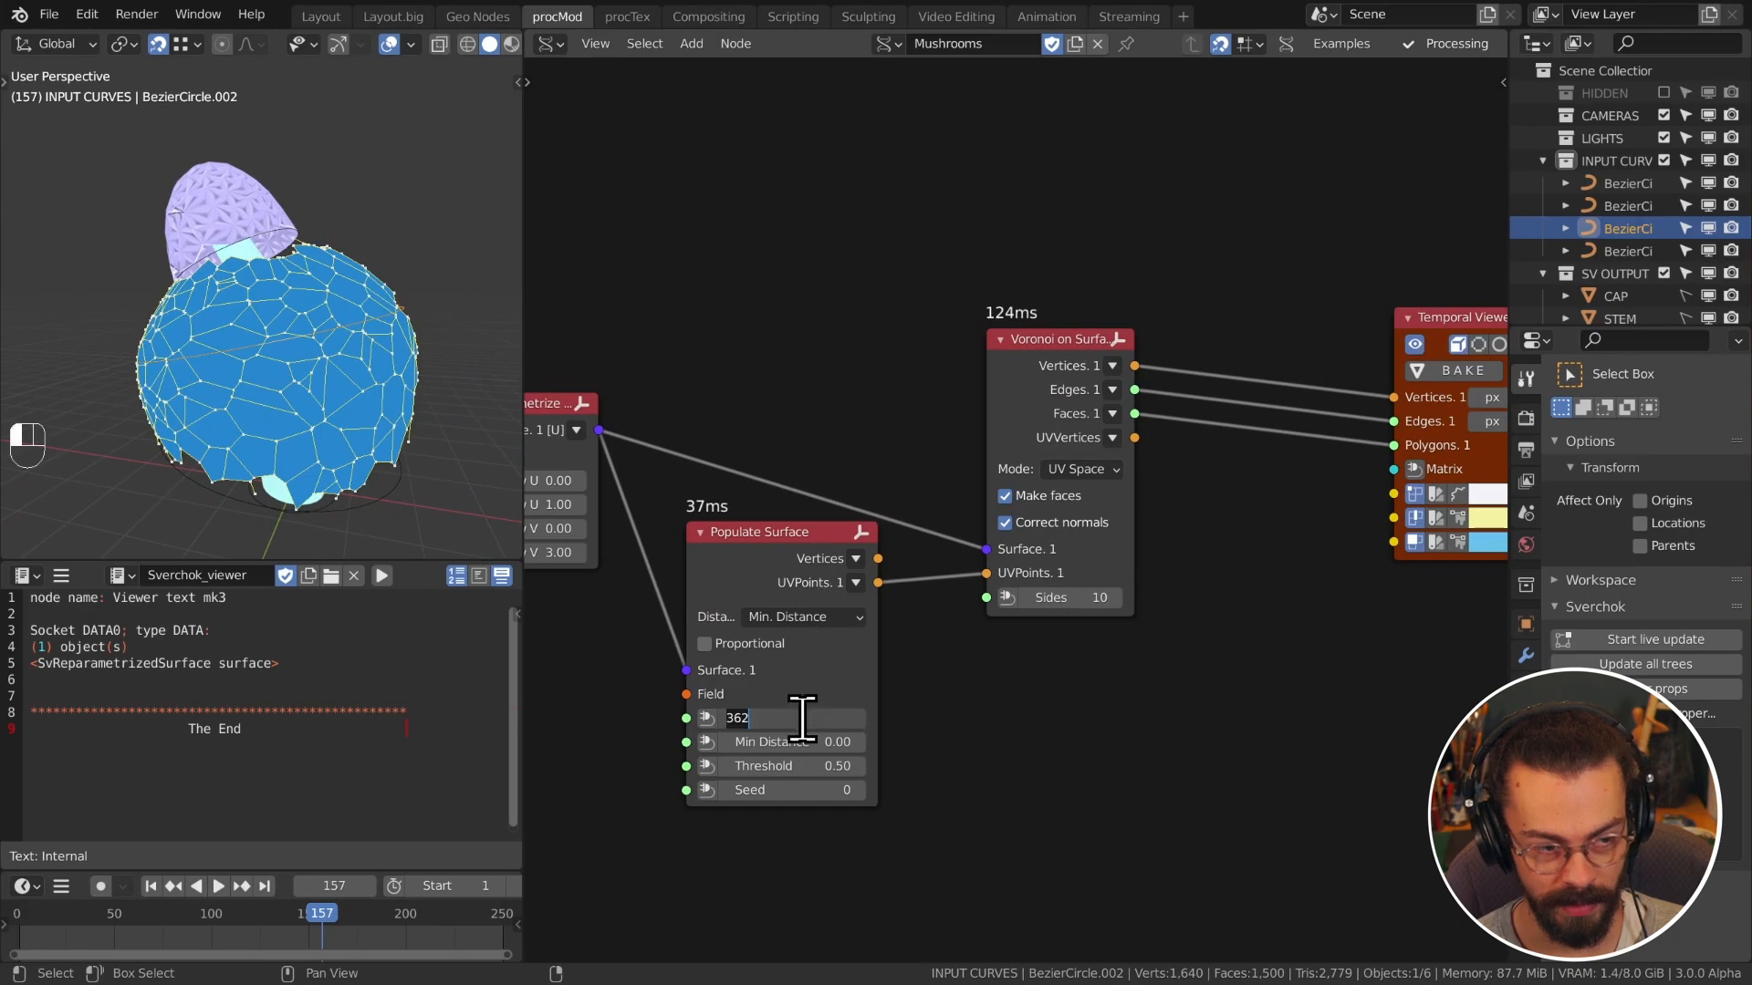
pyautogui.write('860')
pyautogui.press('Return')
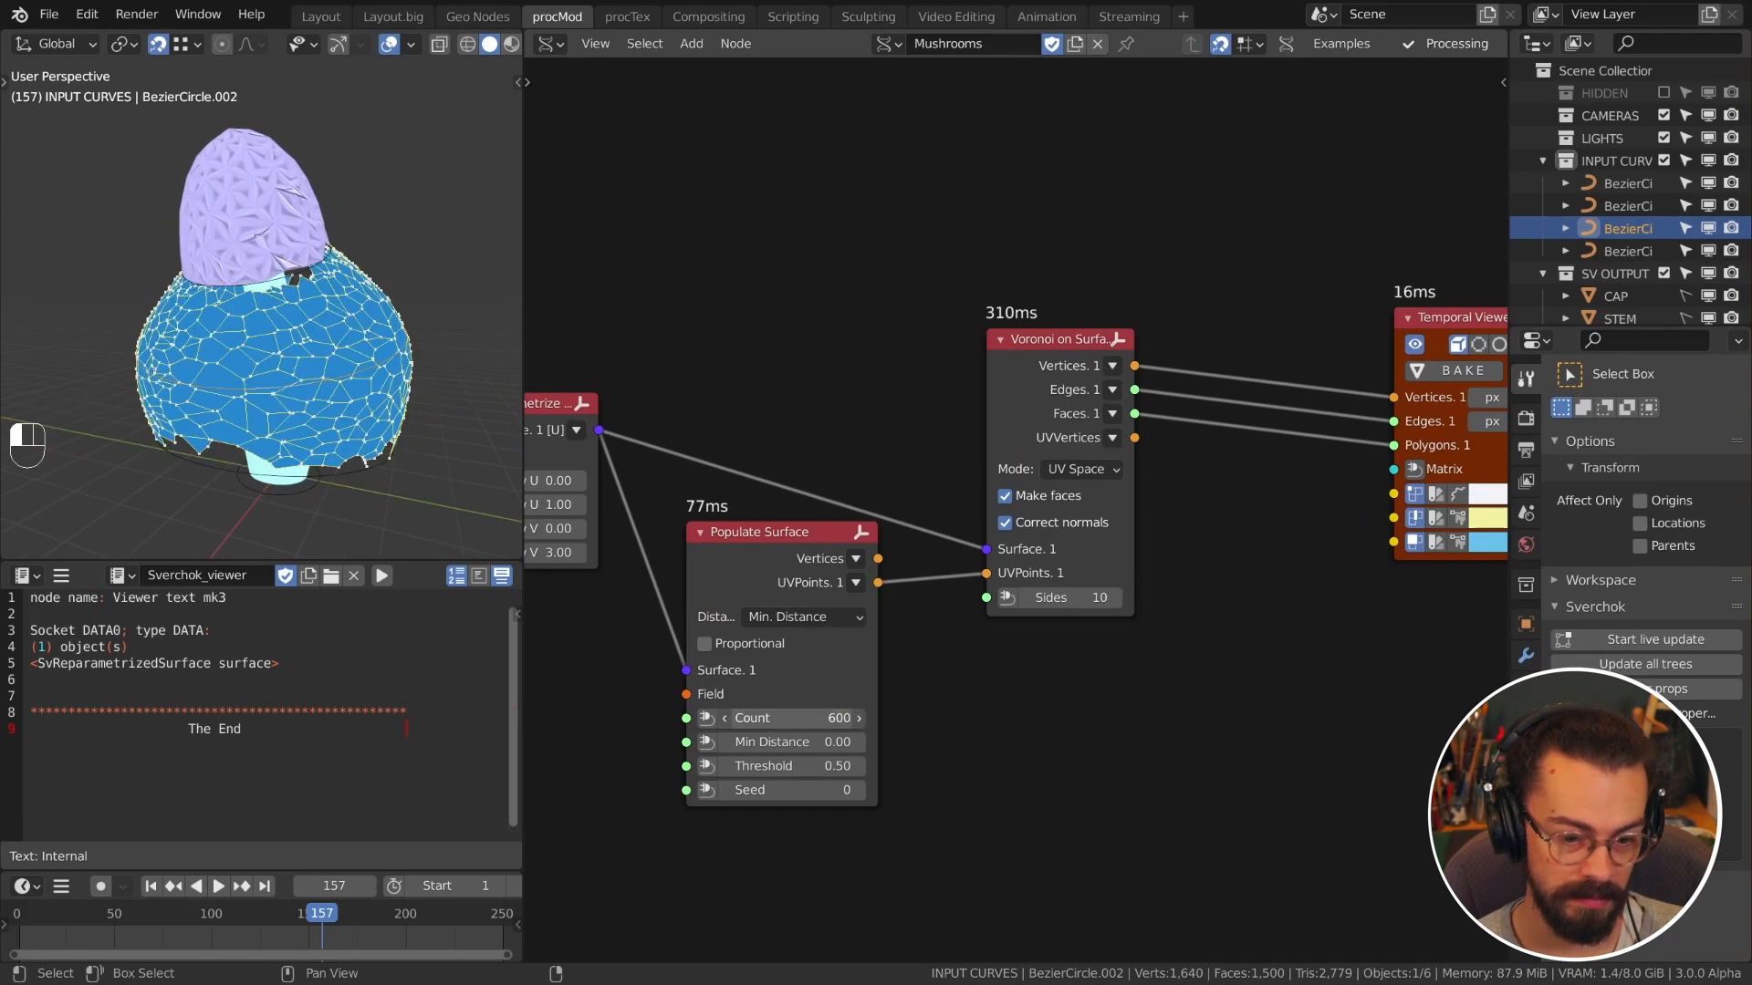
pyautogui.moveTo(1058, 598); pyautogui.dragTo(1095, 598)
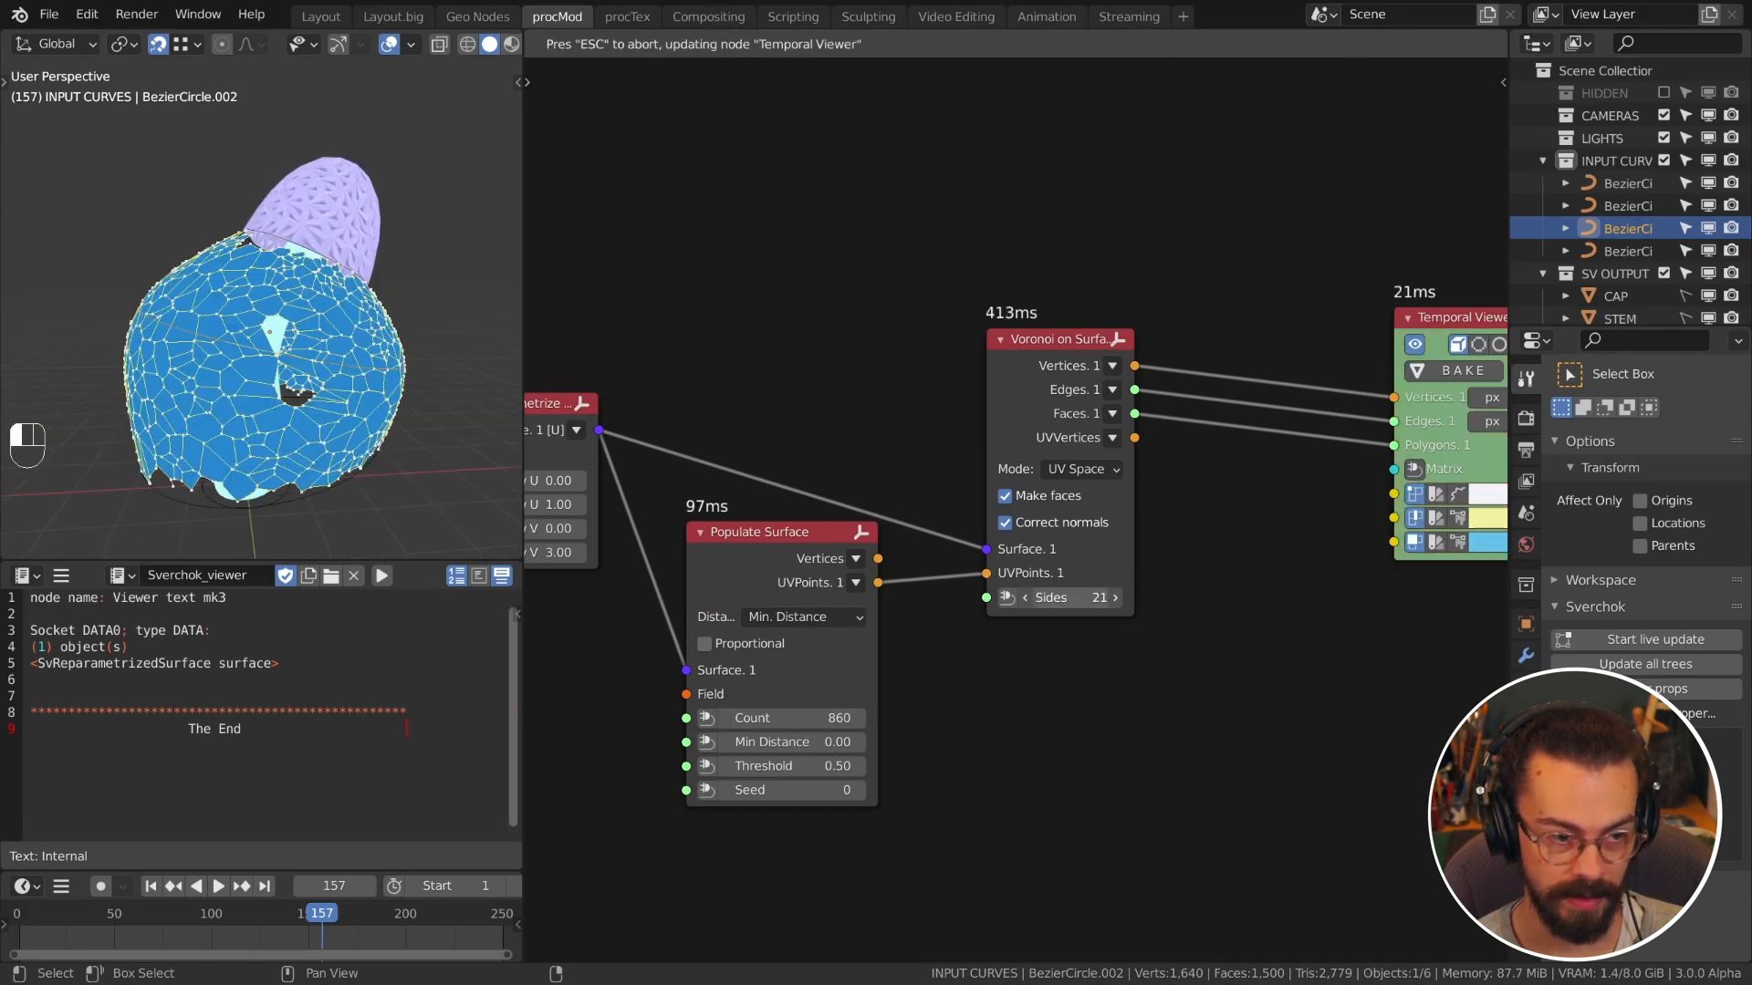
pyautogui.moveTo(352, 332); pyautogui.dragTo(209, 328, button='middle')
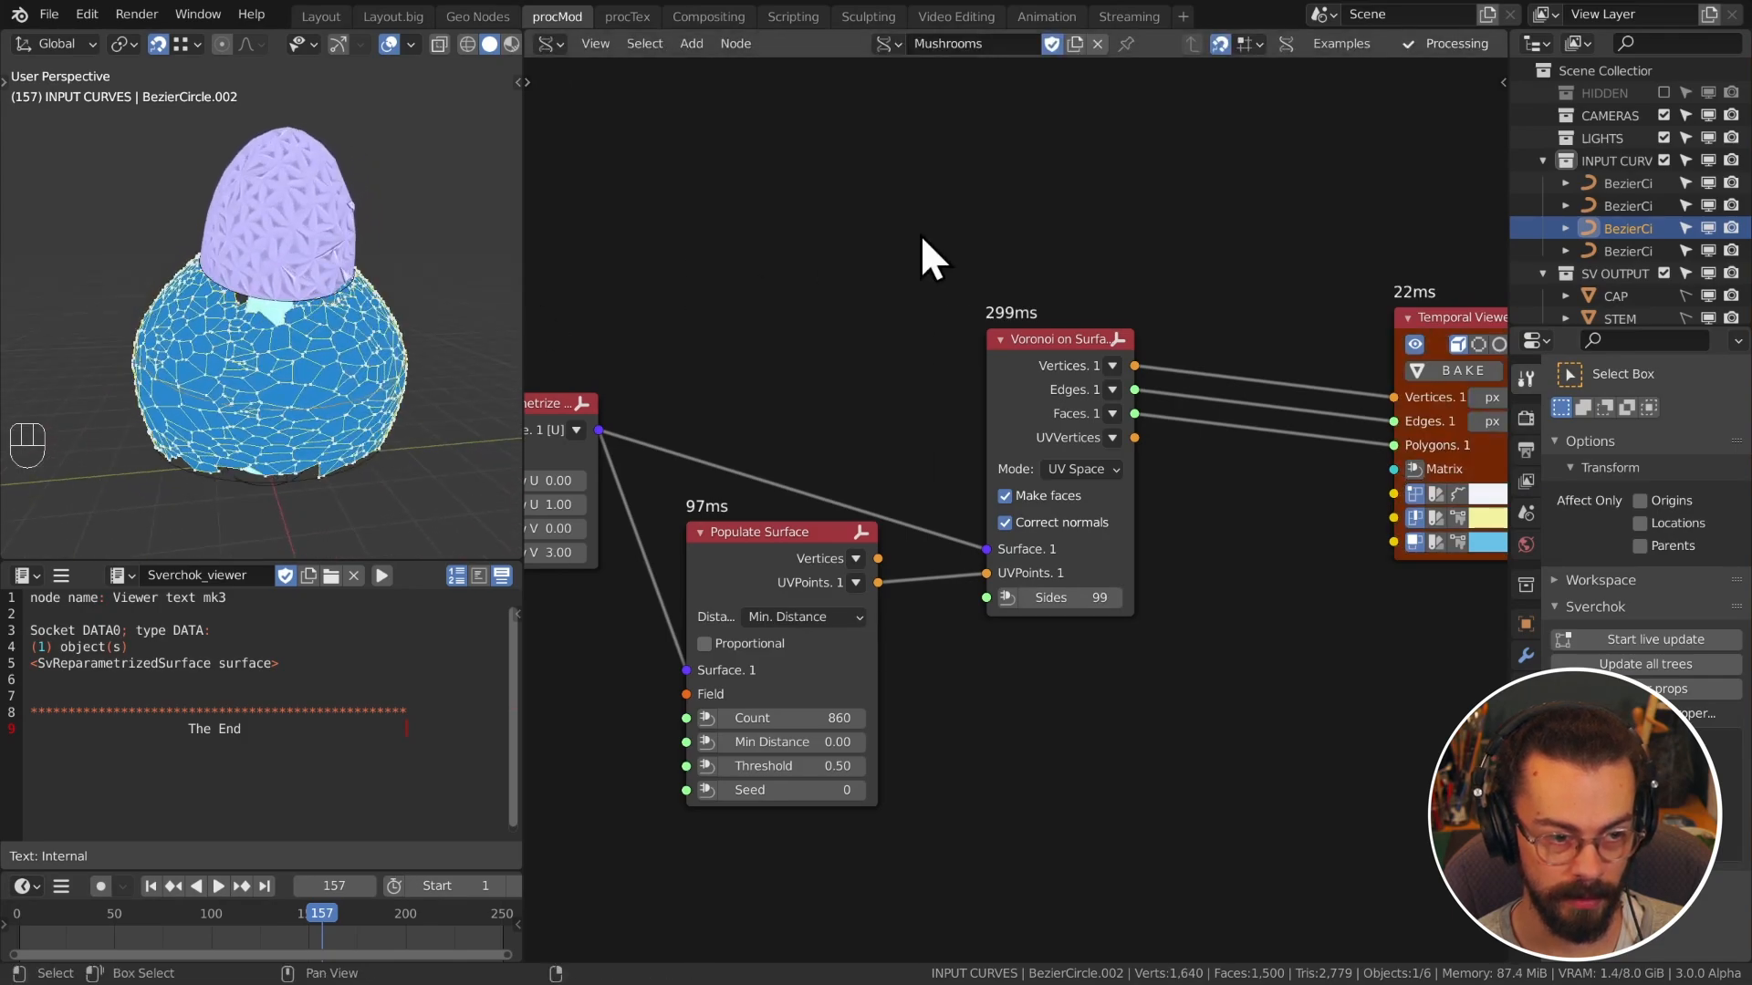
# Step: Add an Inset Special node onto the vertices link between Voronoi on Surface and the Temporal Viewer
pyautogui.scroll(-2, 949, 274)
pyautogui.hotkey('shift', 'a')
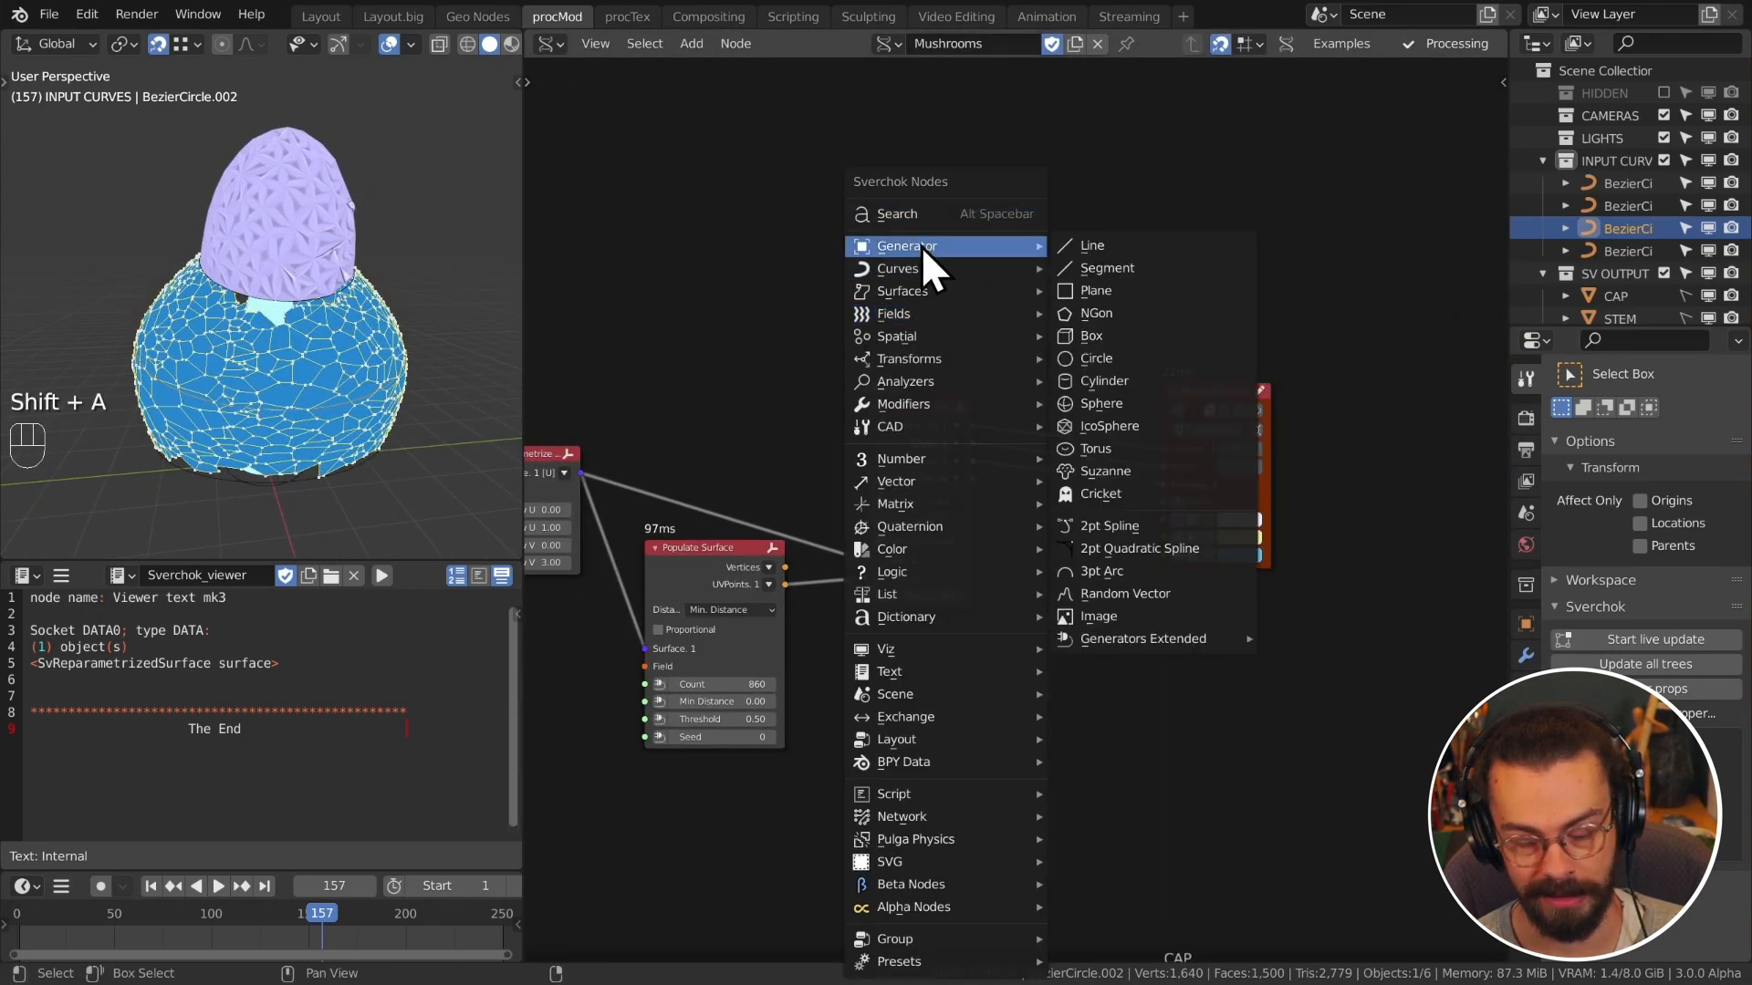
pyautogui.click(922, 245)
pyautogui.write('inset spe')
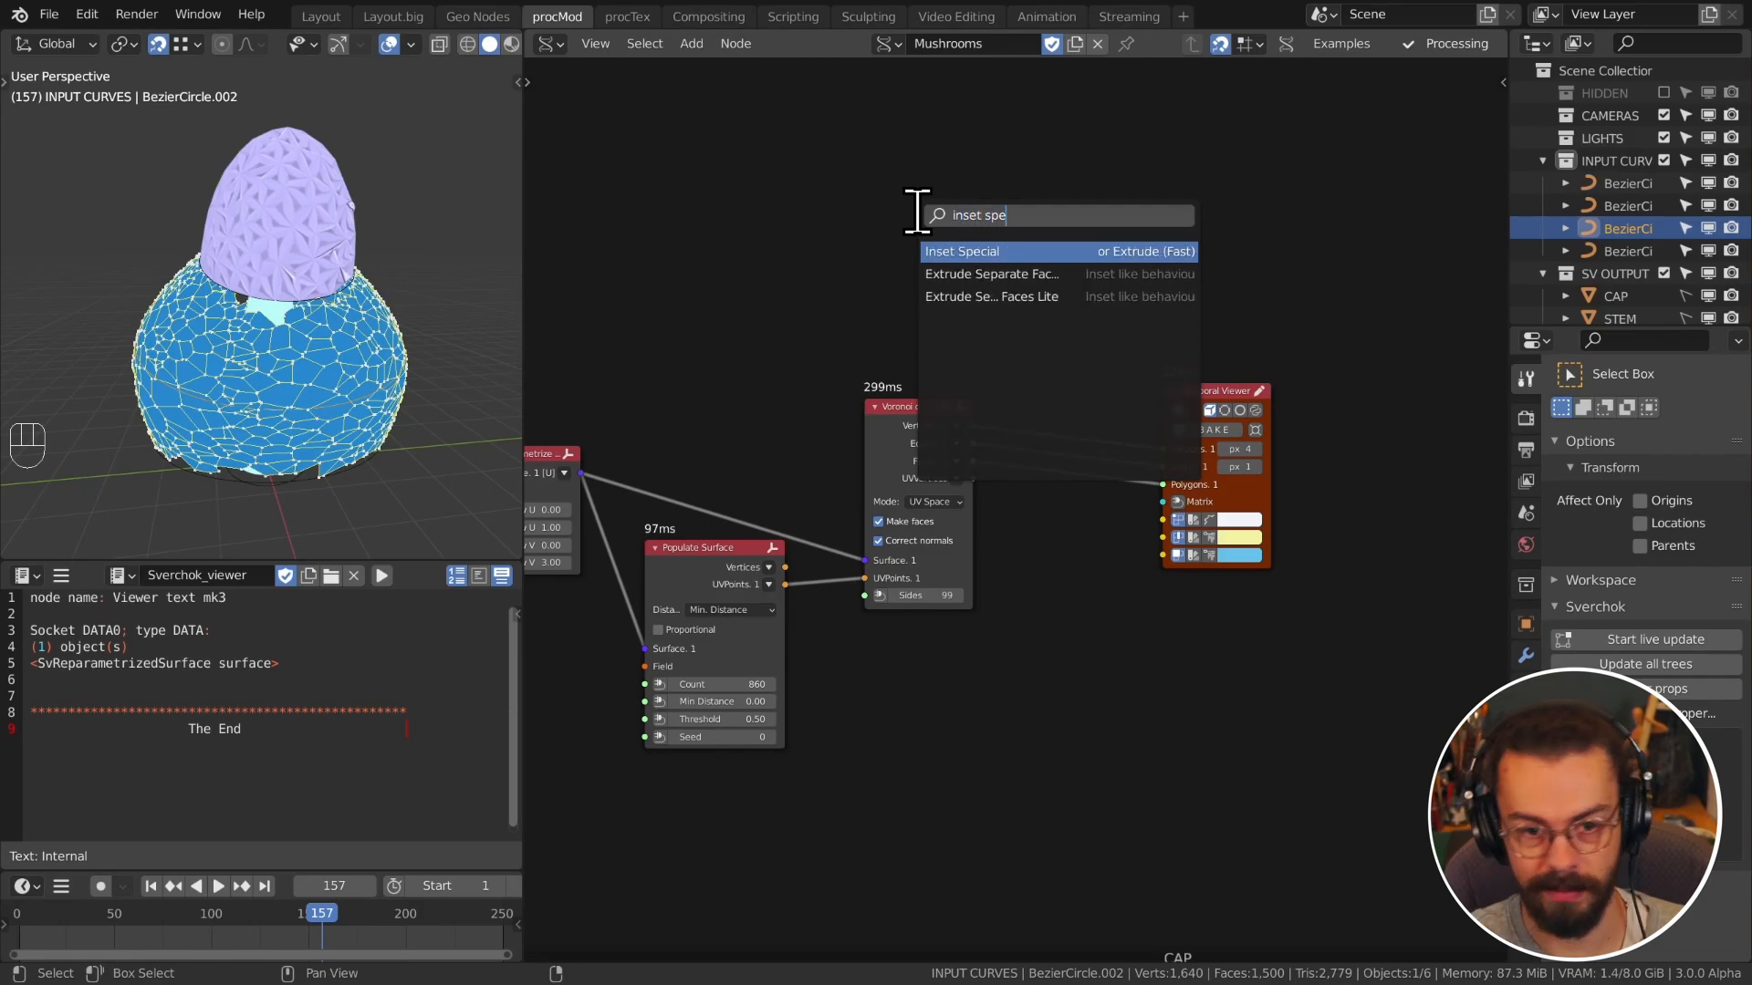
pyautogui.press('Return')
pyautogui.click(1118, 264)
# Step: Route the Voronoi faces through Inset Special to the Temporal Viewer's Polygons and cut the Edges link
pyautogui.scroll(4, 1116, 344)
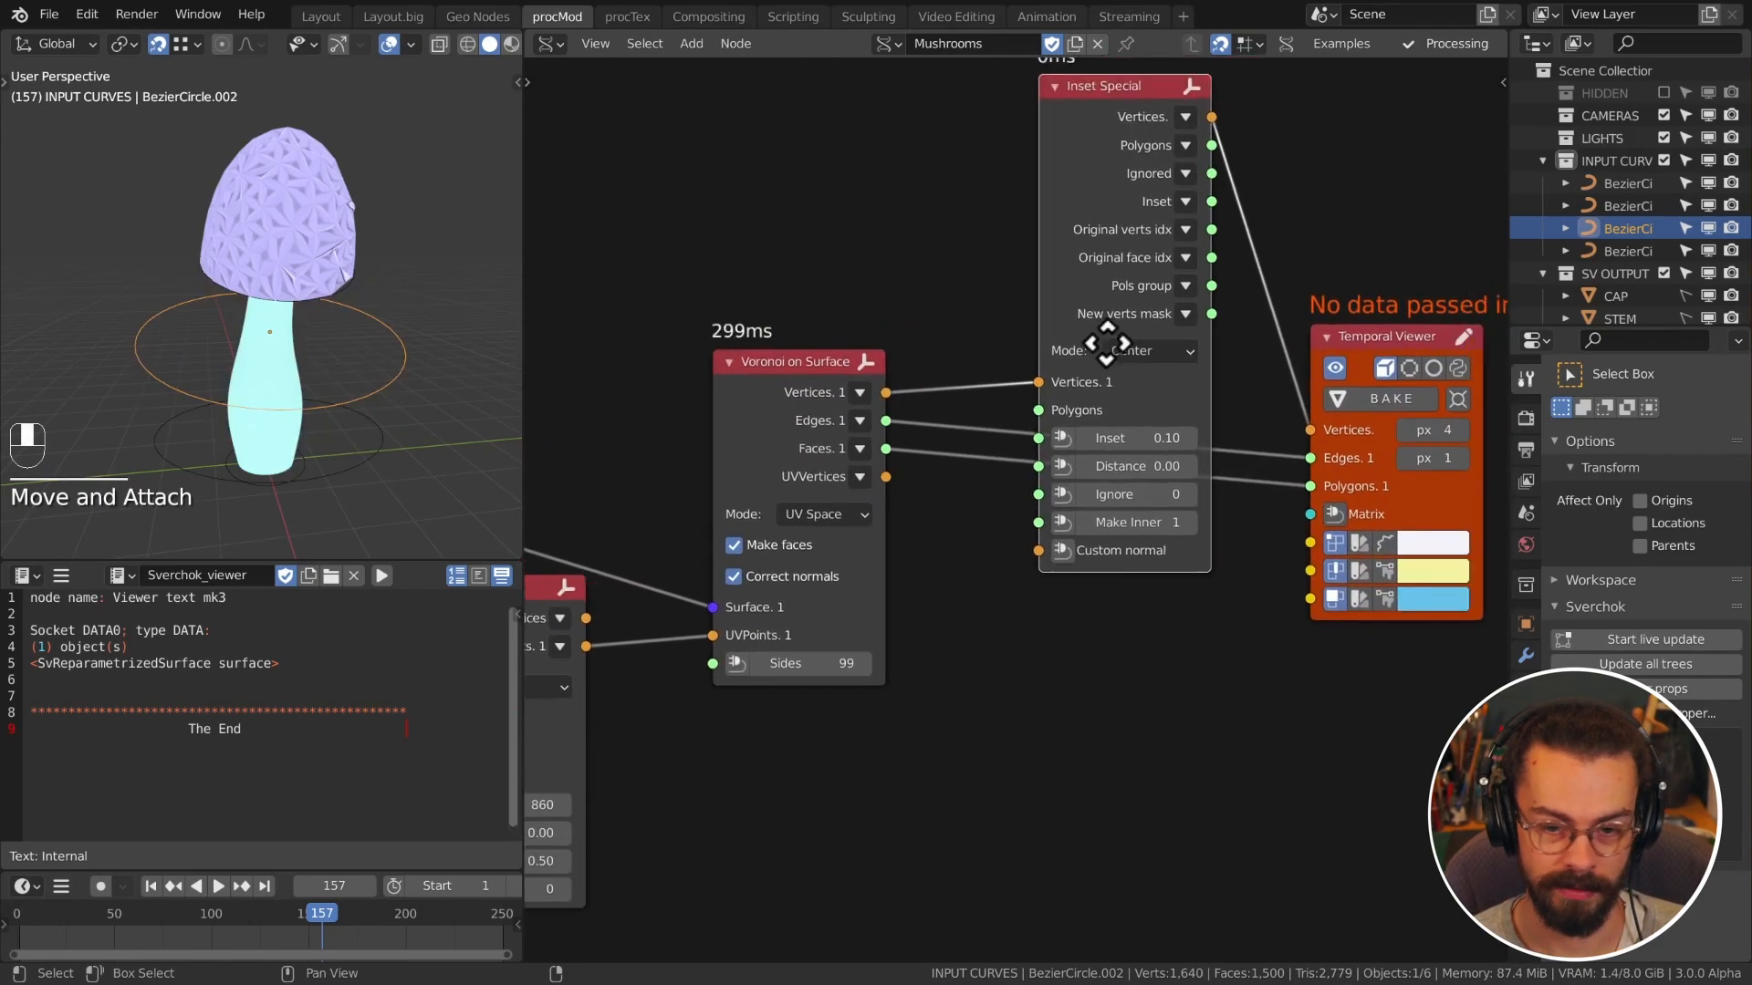
pyautogui.click(954, 405)
pyautogui.press('v')
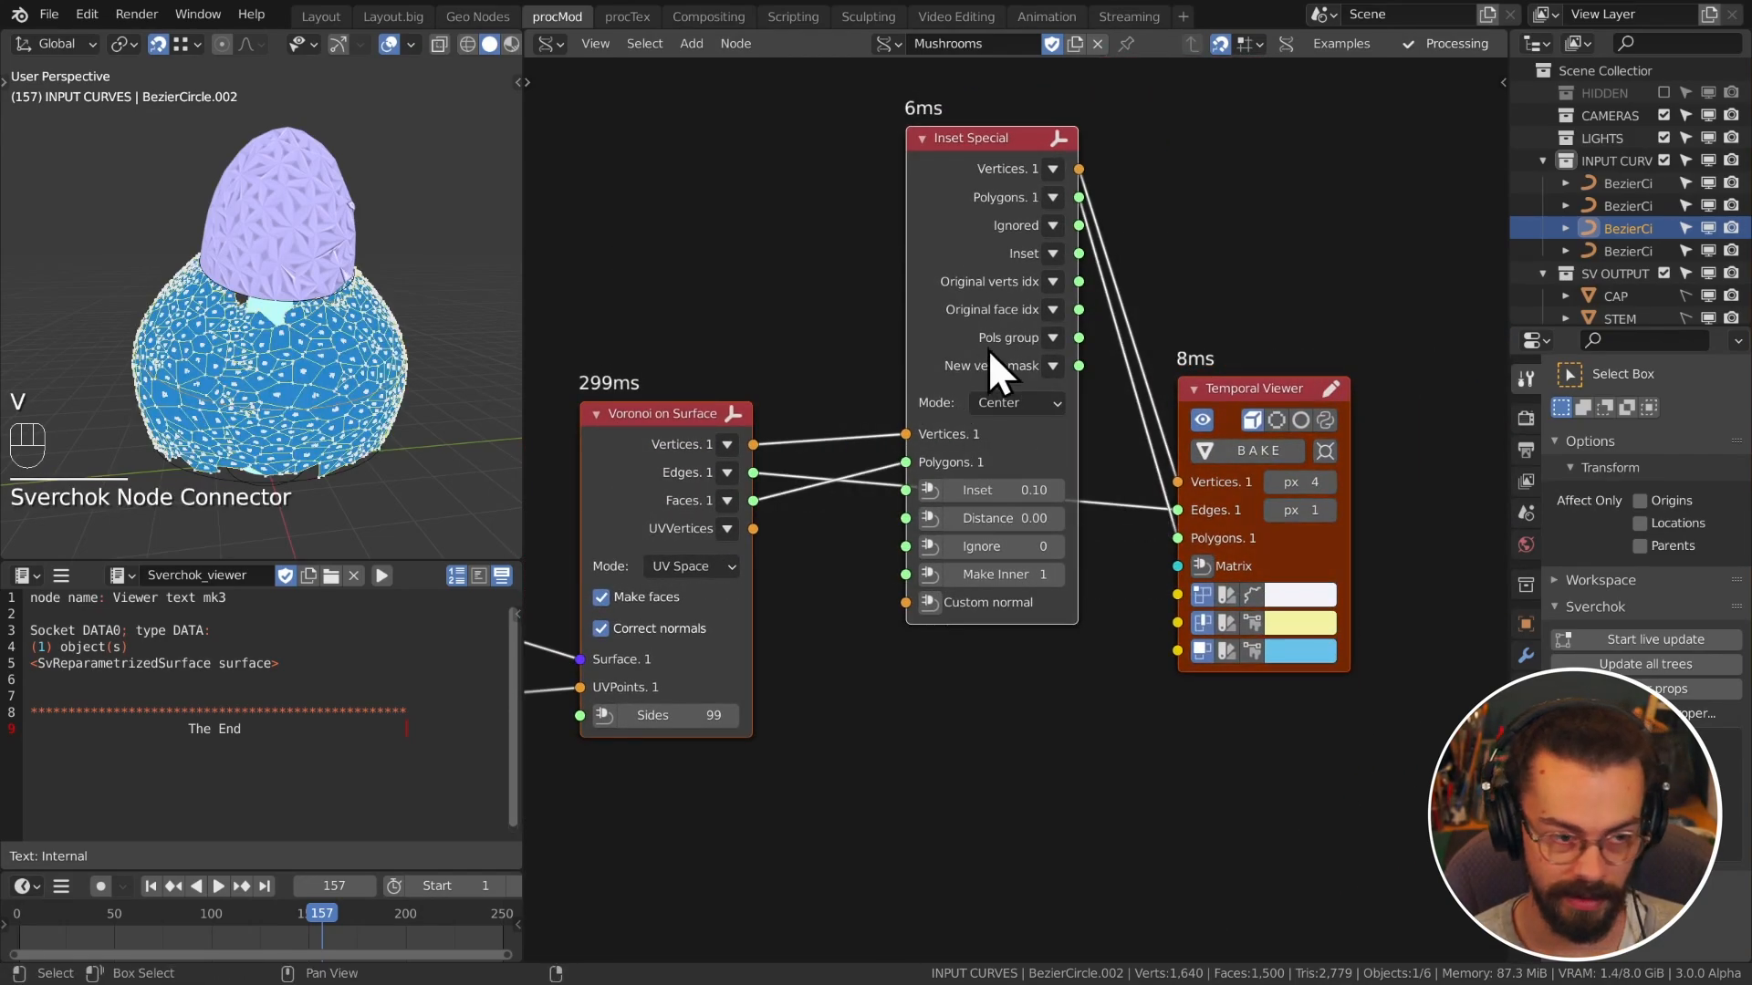
pyautogui.keyDown('ctrl'); pyautogui.moveTo(1111, 589); pyautogui.dragTo(1067, 438, button='right'); pyautogui.keyUp('ctrl')
pyautogui.press('g')
pyautogui.click(1024, 558)
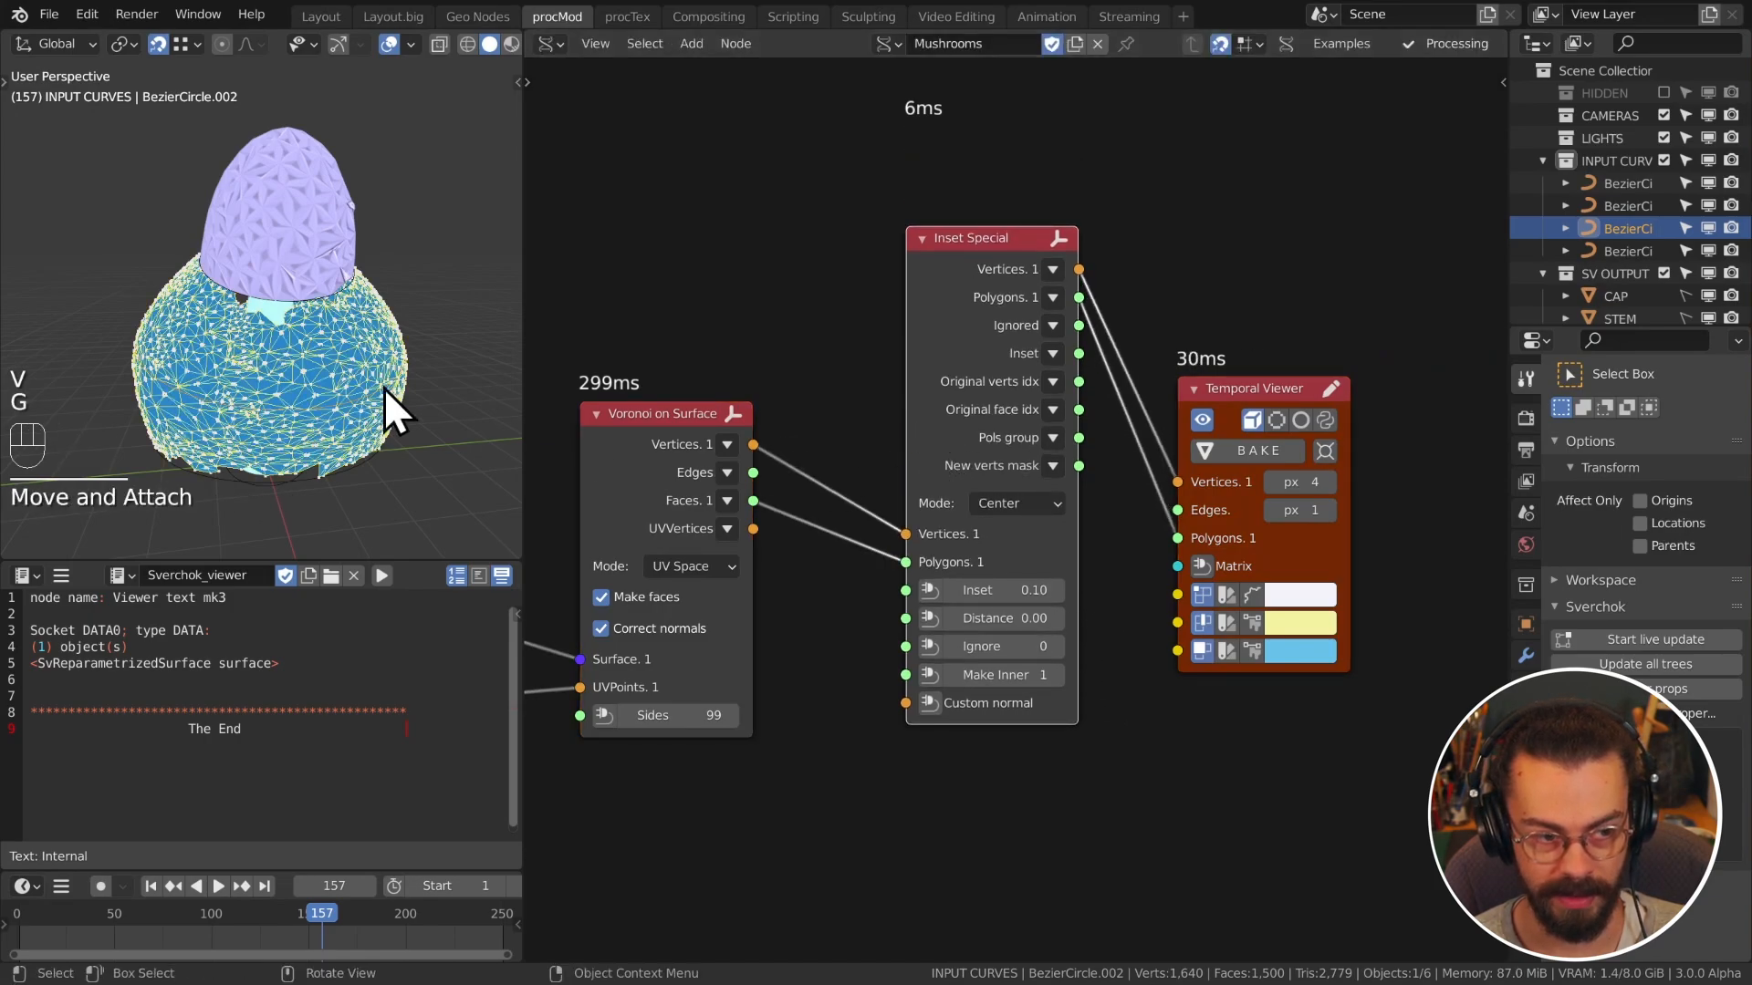
# Step: Set the Inset value of Inset Special to 0.59 and Make Inner to 0
pyautogui.scroll(5, 383, 387)
pyautogui.click(995, 619)
pyautogui.click(994, 590)
pyautogui.keyDown('shift'); pyautogui.moveTo(995, 590); pyautogui.dragTo(1067, 591); pyautogui.keyUp('shift')
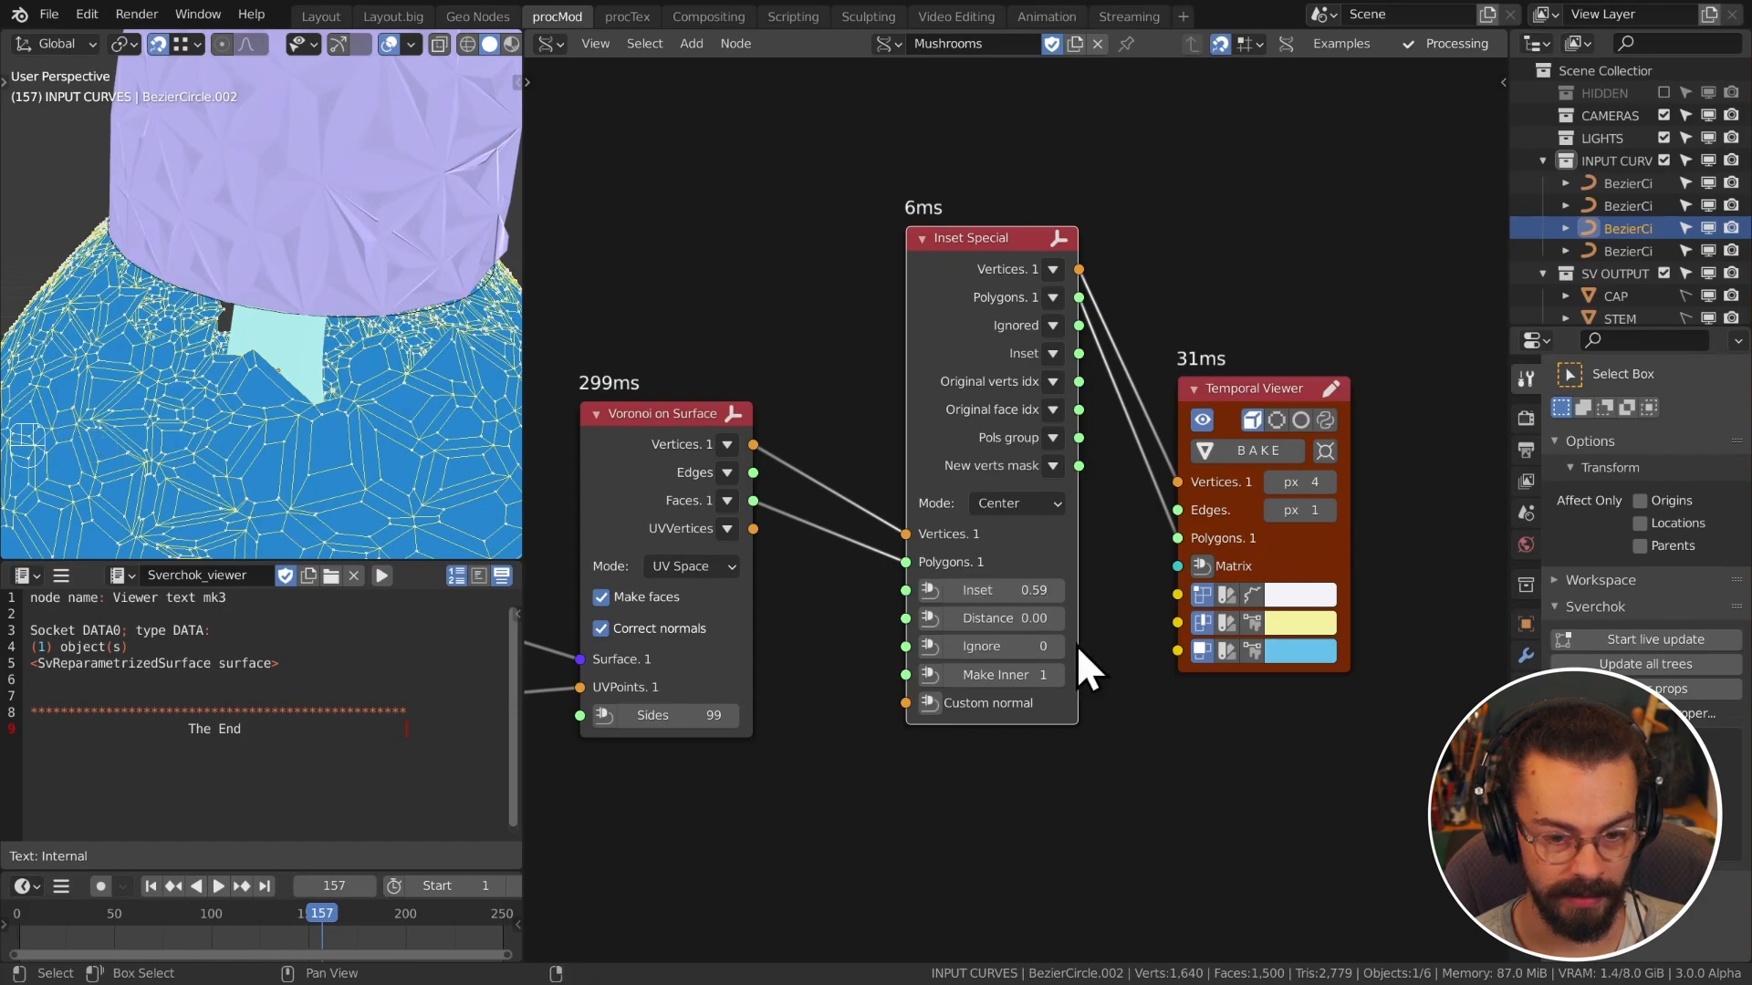
pyautogui.scroll(2, 1009, 714)
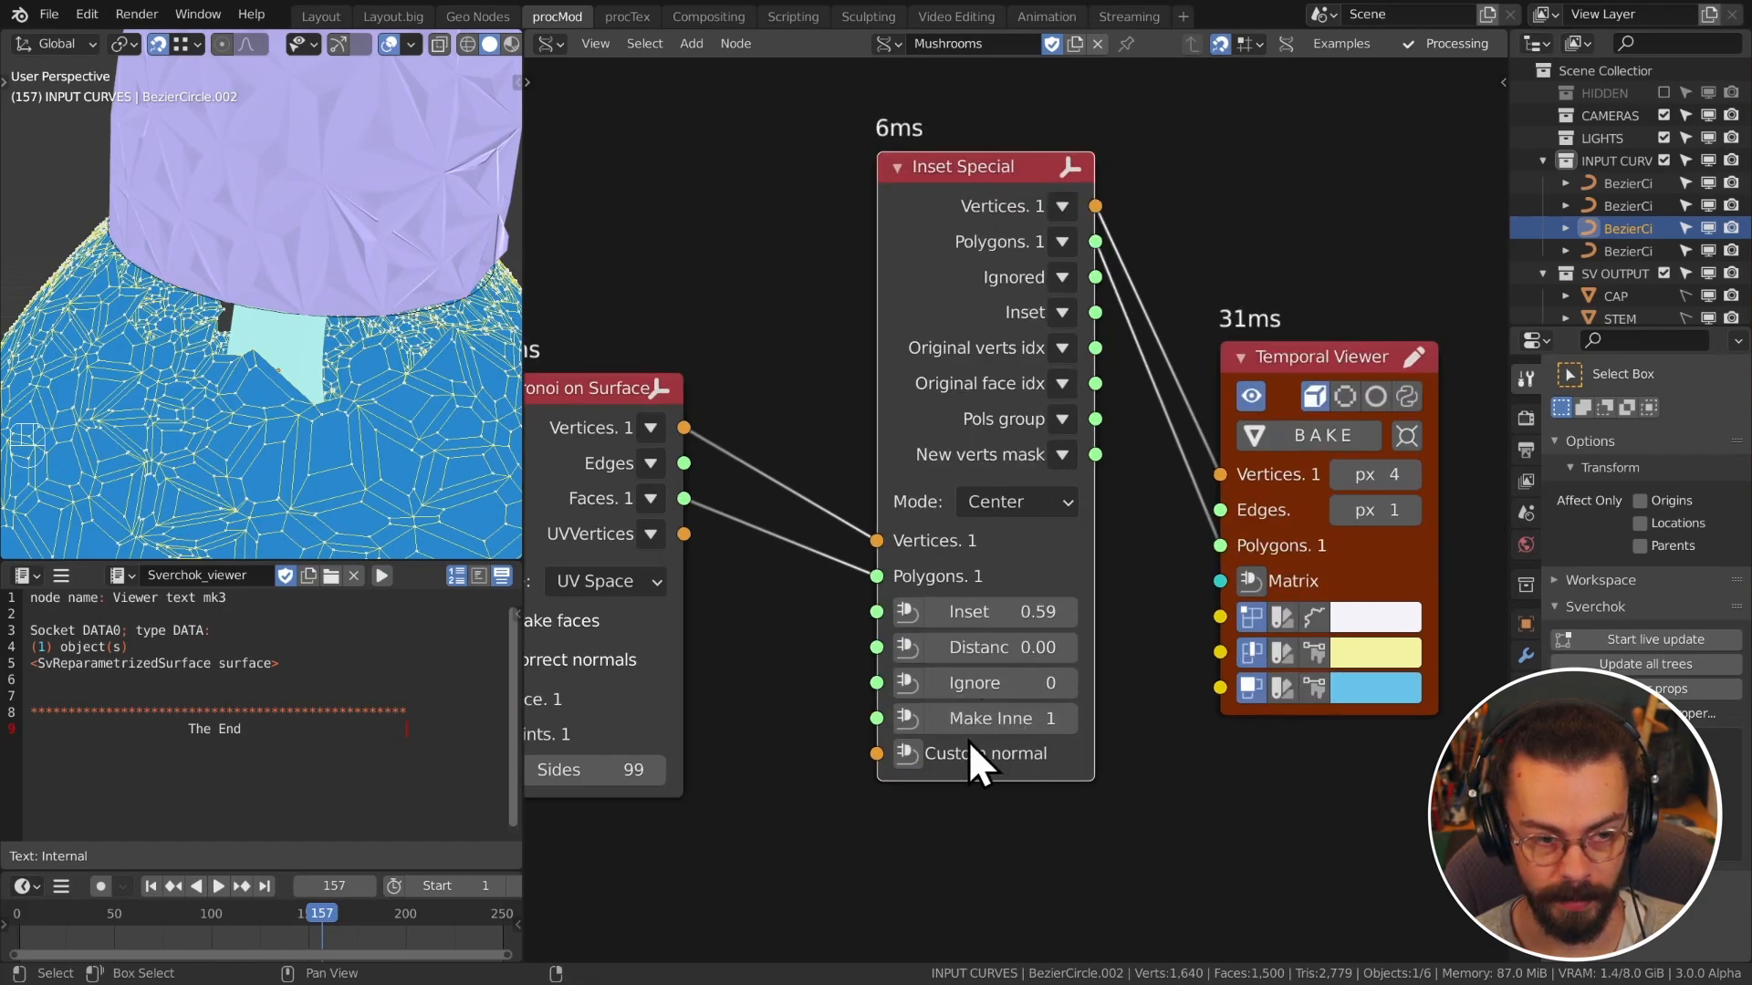
pyautogui.click(940, 719)
pyautogui.scroll(-5, 254, 354)
pyautogui.moveTo(253, 354); pyautogui.dragTo(283, 360, button='middle')
# Step: Hide the vertices and edges in the Temporal Viewer and inspect the veil mesh from several angles
pyautogui.click(1251, 616)
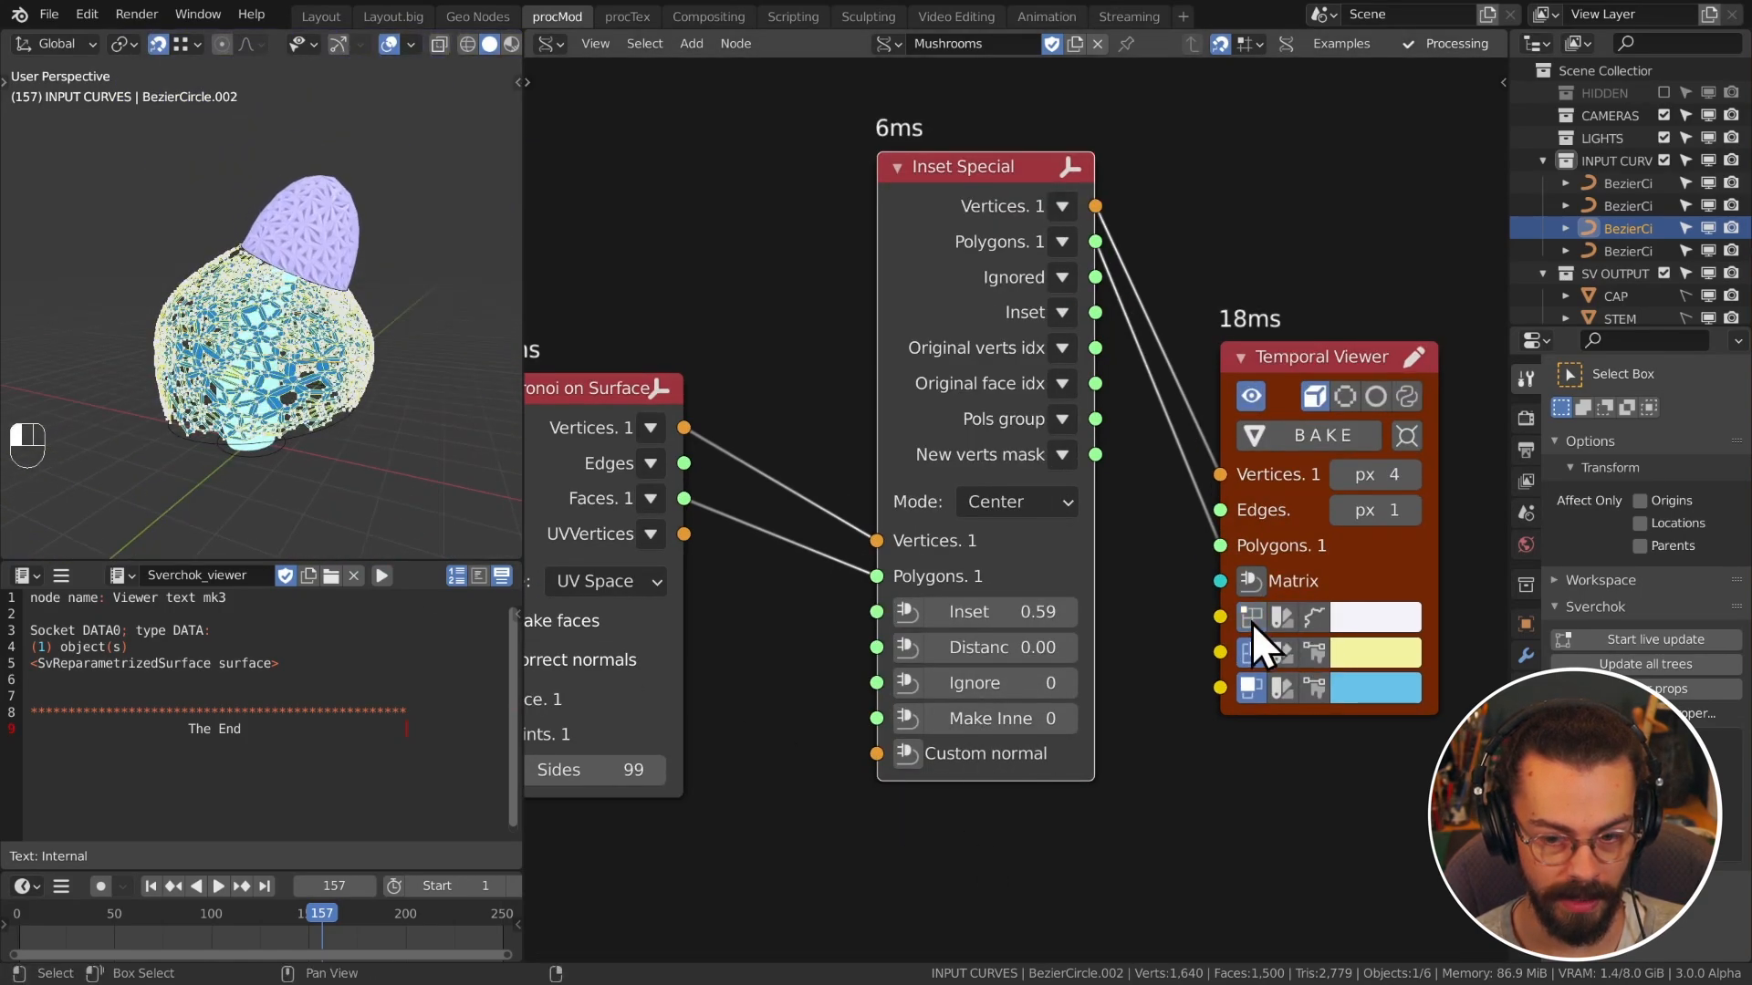
pyautogui.click(1251, 651)
pyautogui.moveTo(462, 368); pyautogui.dragTo(248, 393, button='middle')
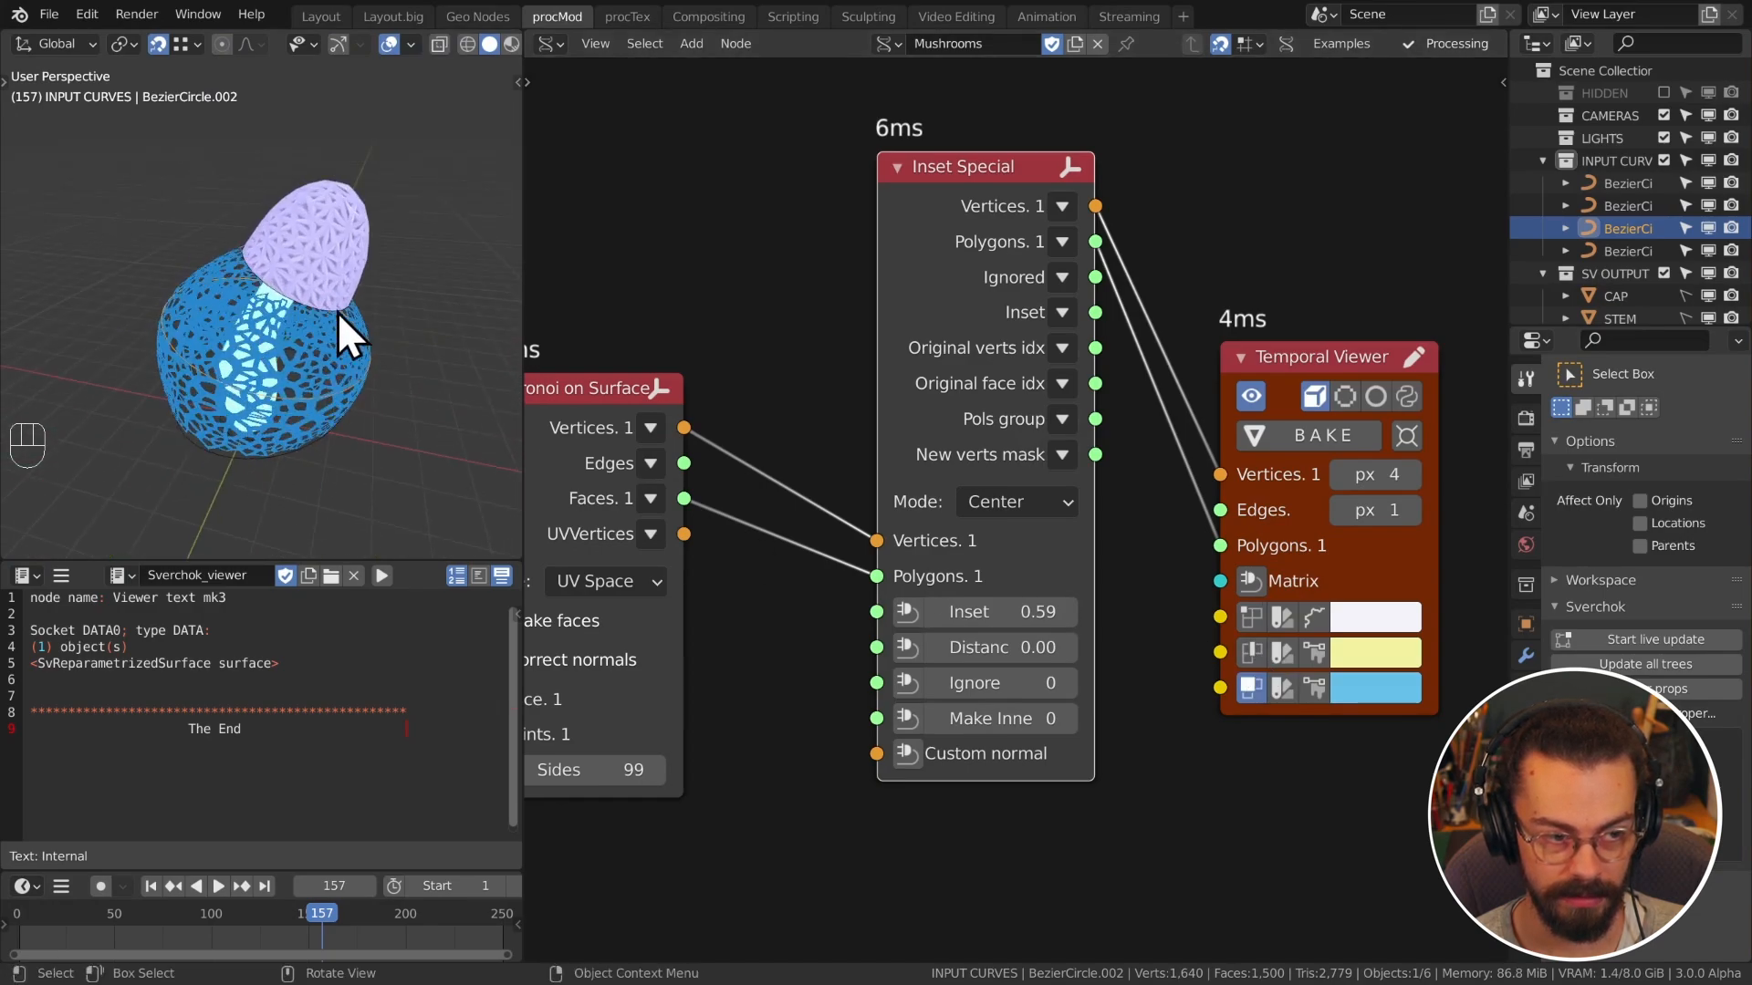
pyautogui.moveTo(337, 312); pyautogui.dragTo(155, 248, button='middle')
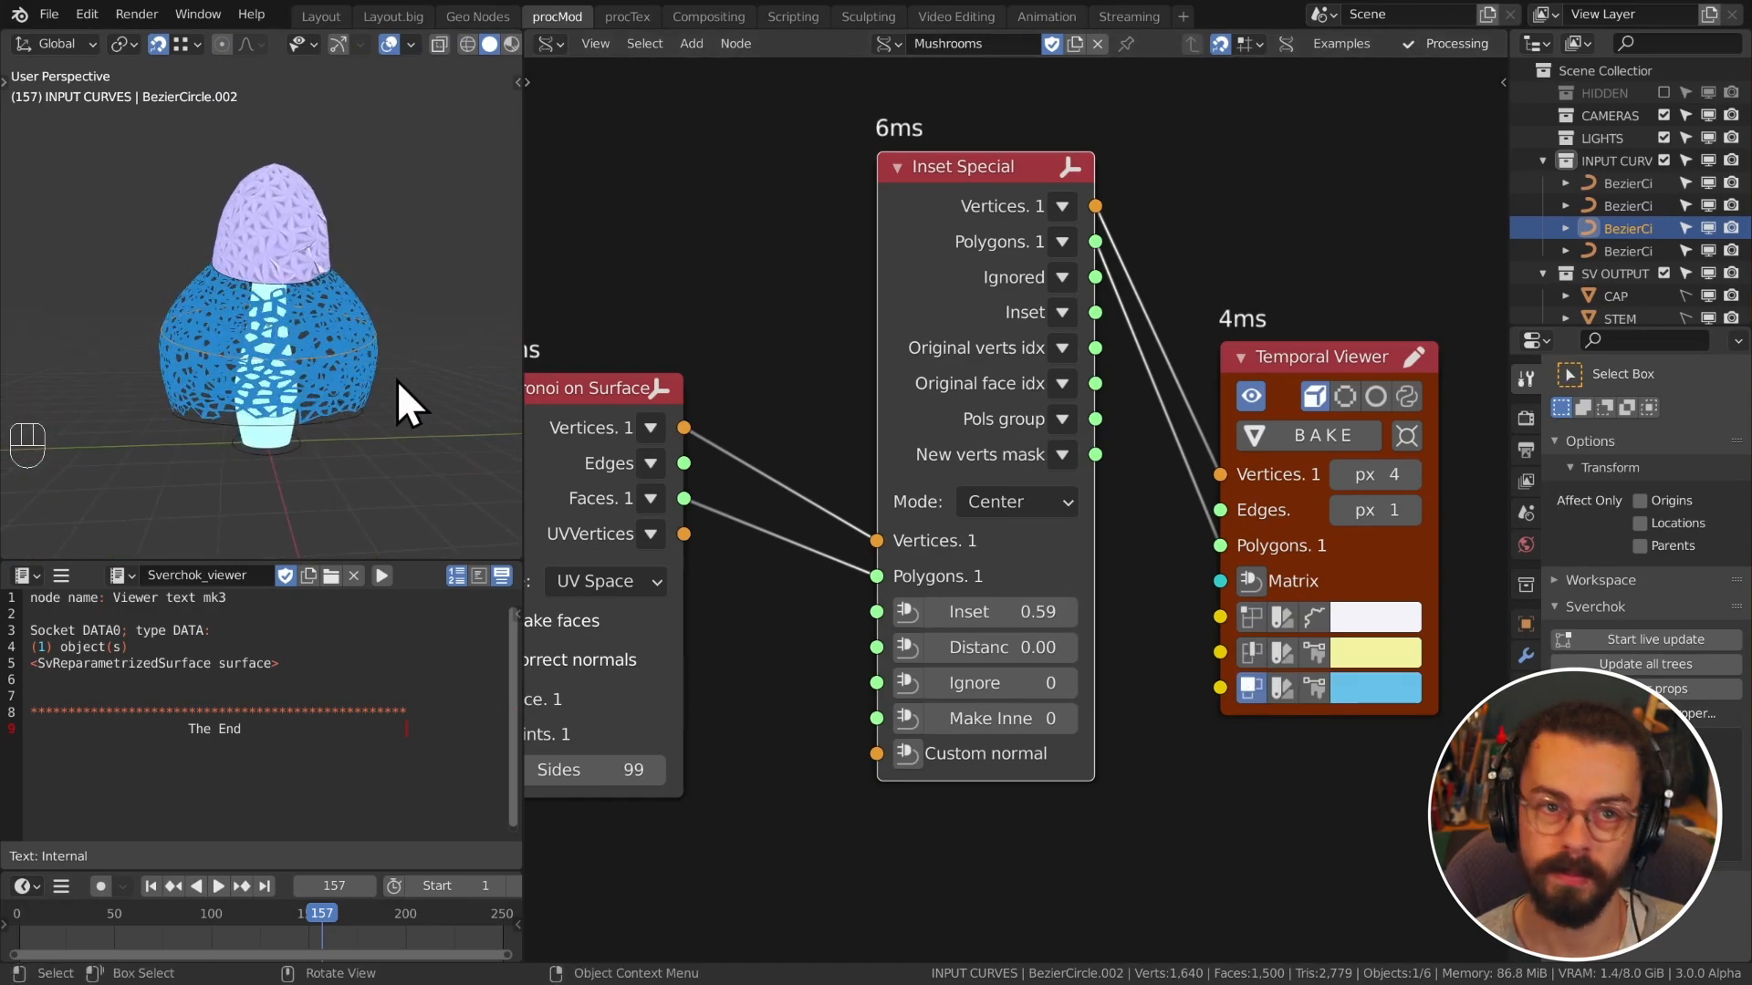
pyautogui.moveTo(383, 383); pyautogui.dragTo(334, 343, button='middle')
pyautogui.click(269, 283)
pyautogui.moveTo(272, 279); pyautogui.dragTo(496, 315, button='middle')
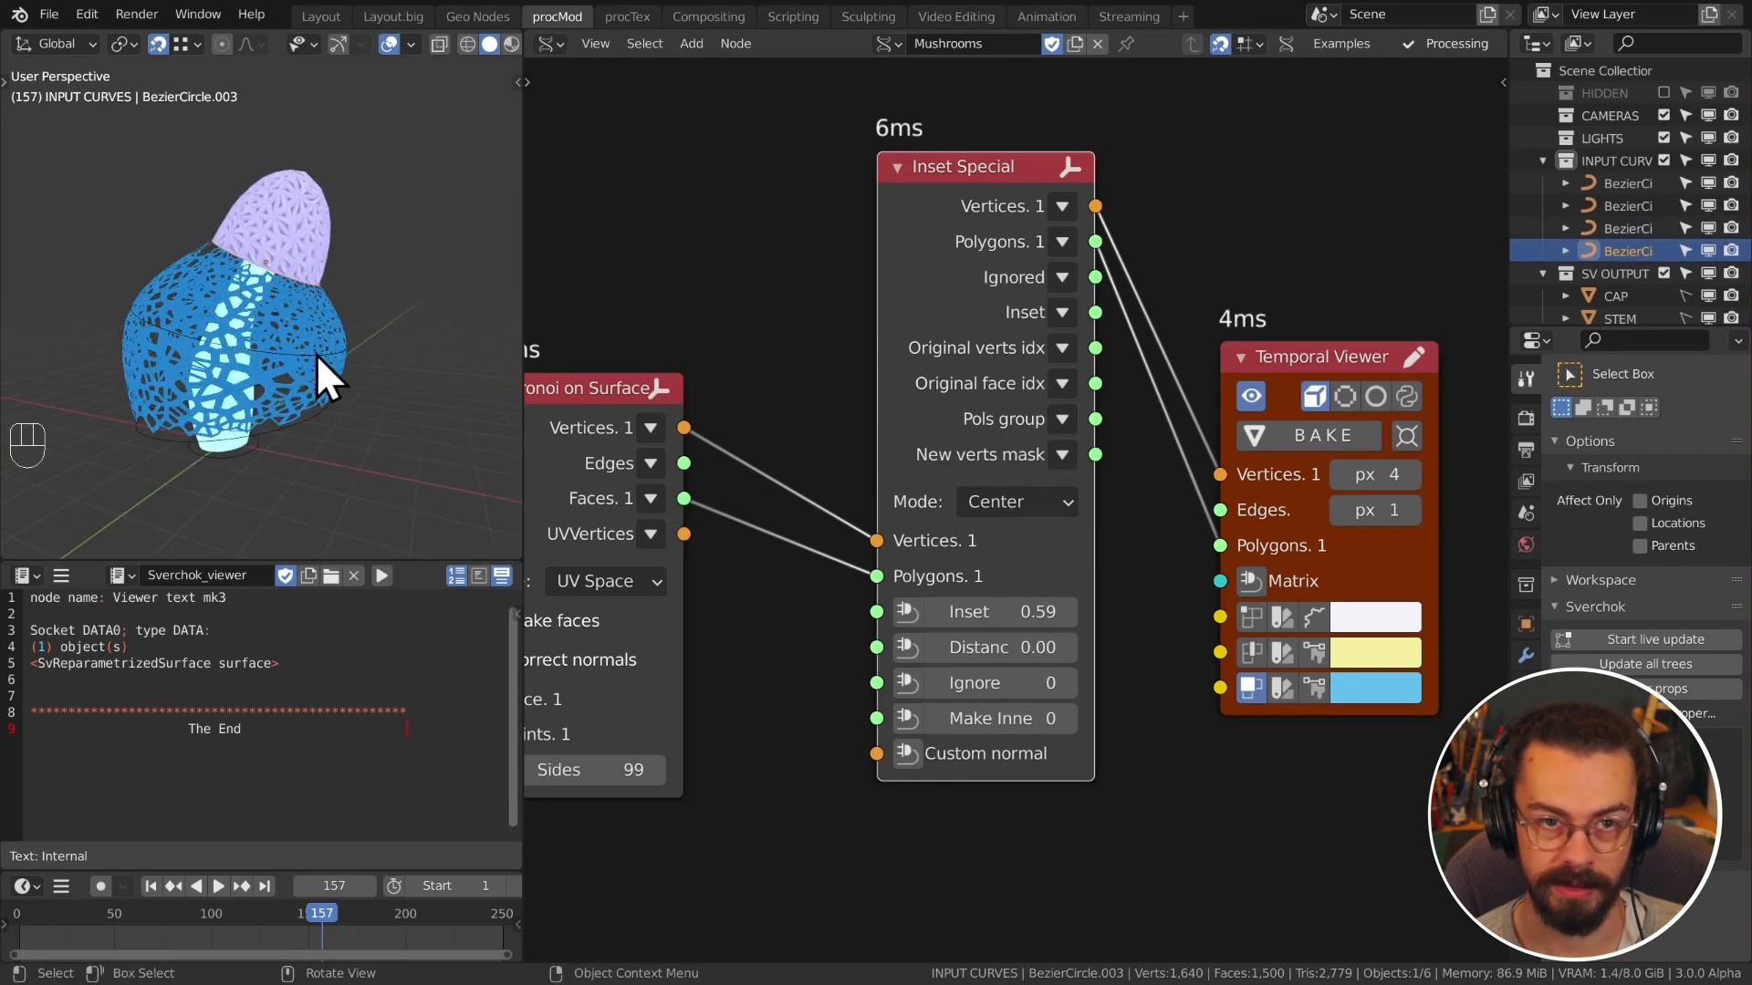
pyautogui.moveTo(316, 354); pyautogui.dragTo(374, 344, button='middle')
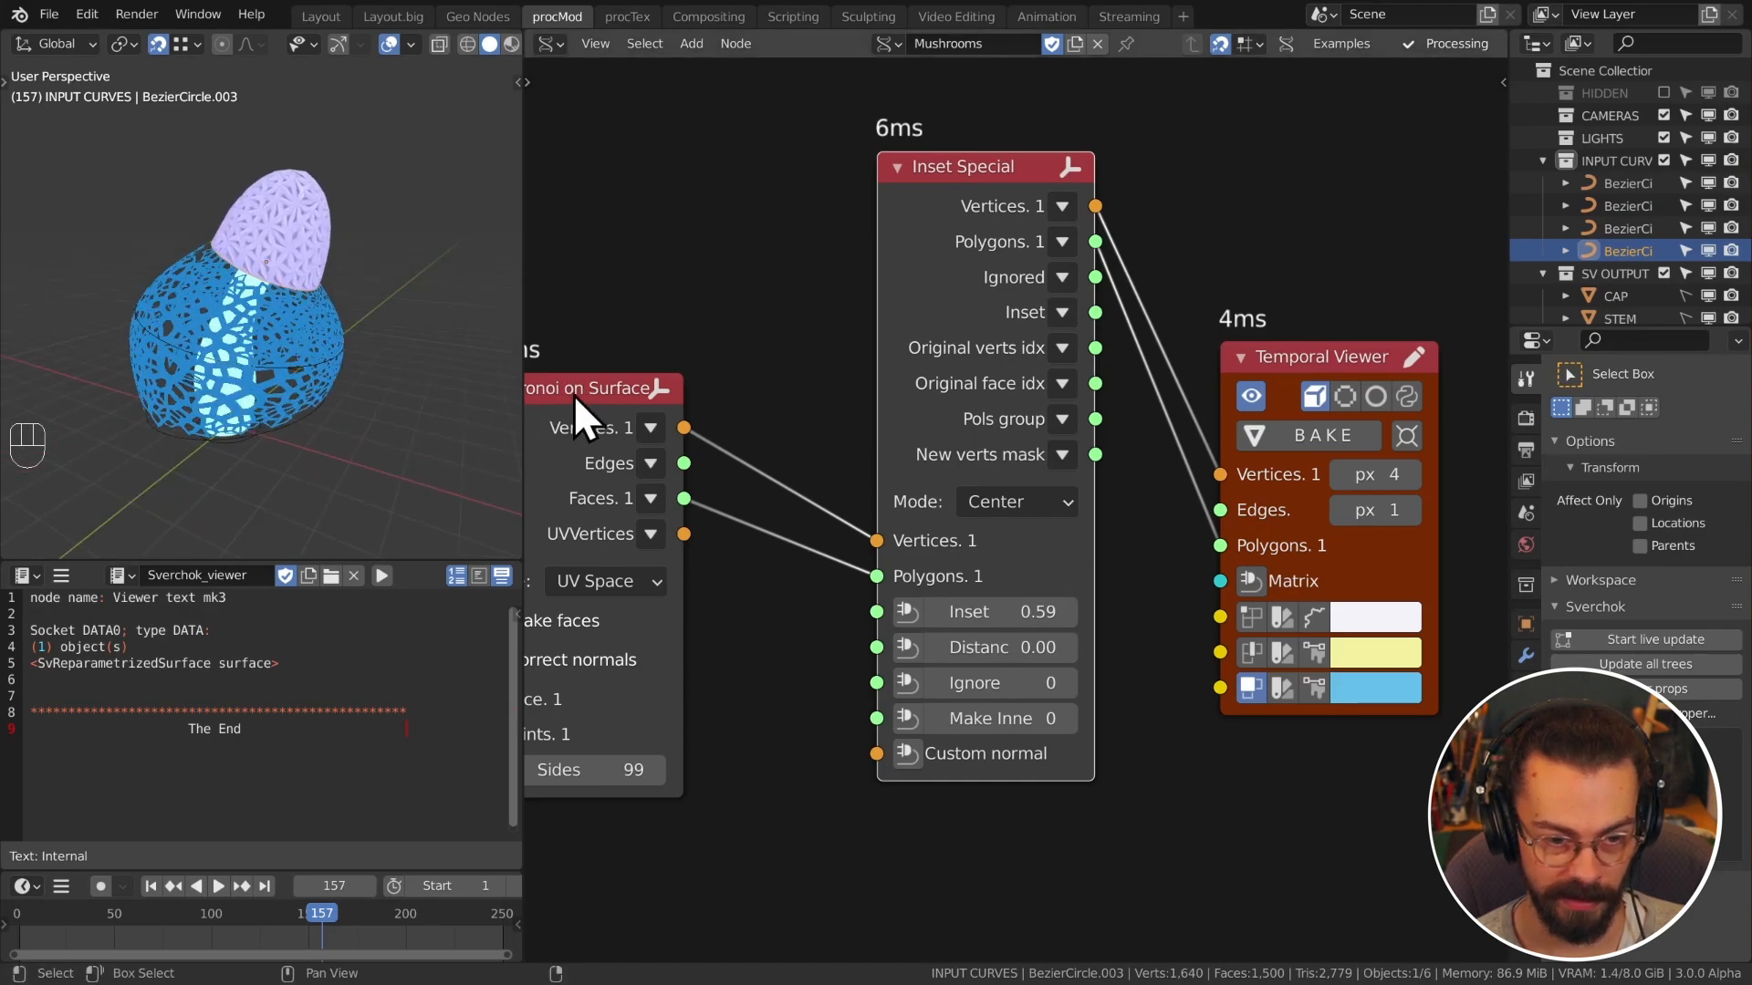
pyautogui.scroll(-4, 638, 410)
pyautogui.moveTo(193, 359); pyautogui.dragTo(277, 331, button='middle')
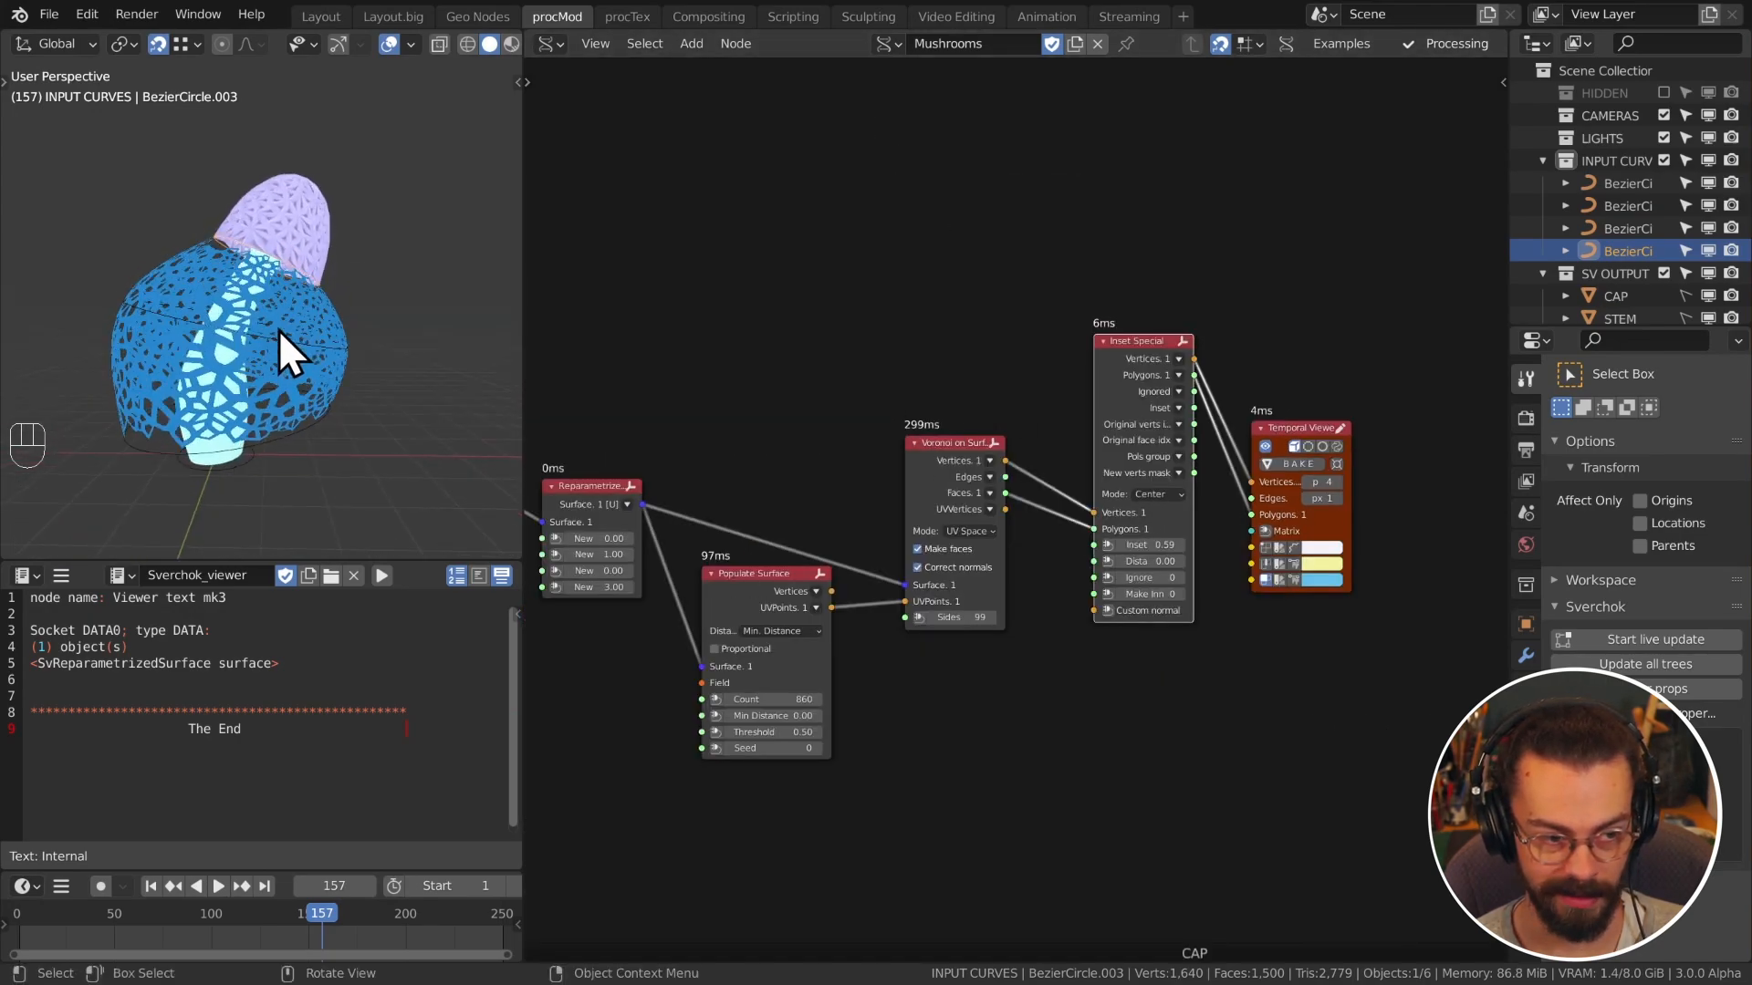
# Step: Delete the Temporal Viewer and move Inset Special closer to Voronoi on Surface
pyautogui.moveTo(1117, 432); pyautogui.dragTo(916, 446, button='middle')
pyautogui.scroll(3, 1013, 445)
pyautogui.moveTo(1066, 390); pyautogui.dragTo(1004, 399, button='middle')
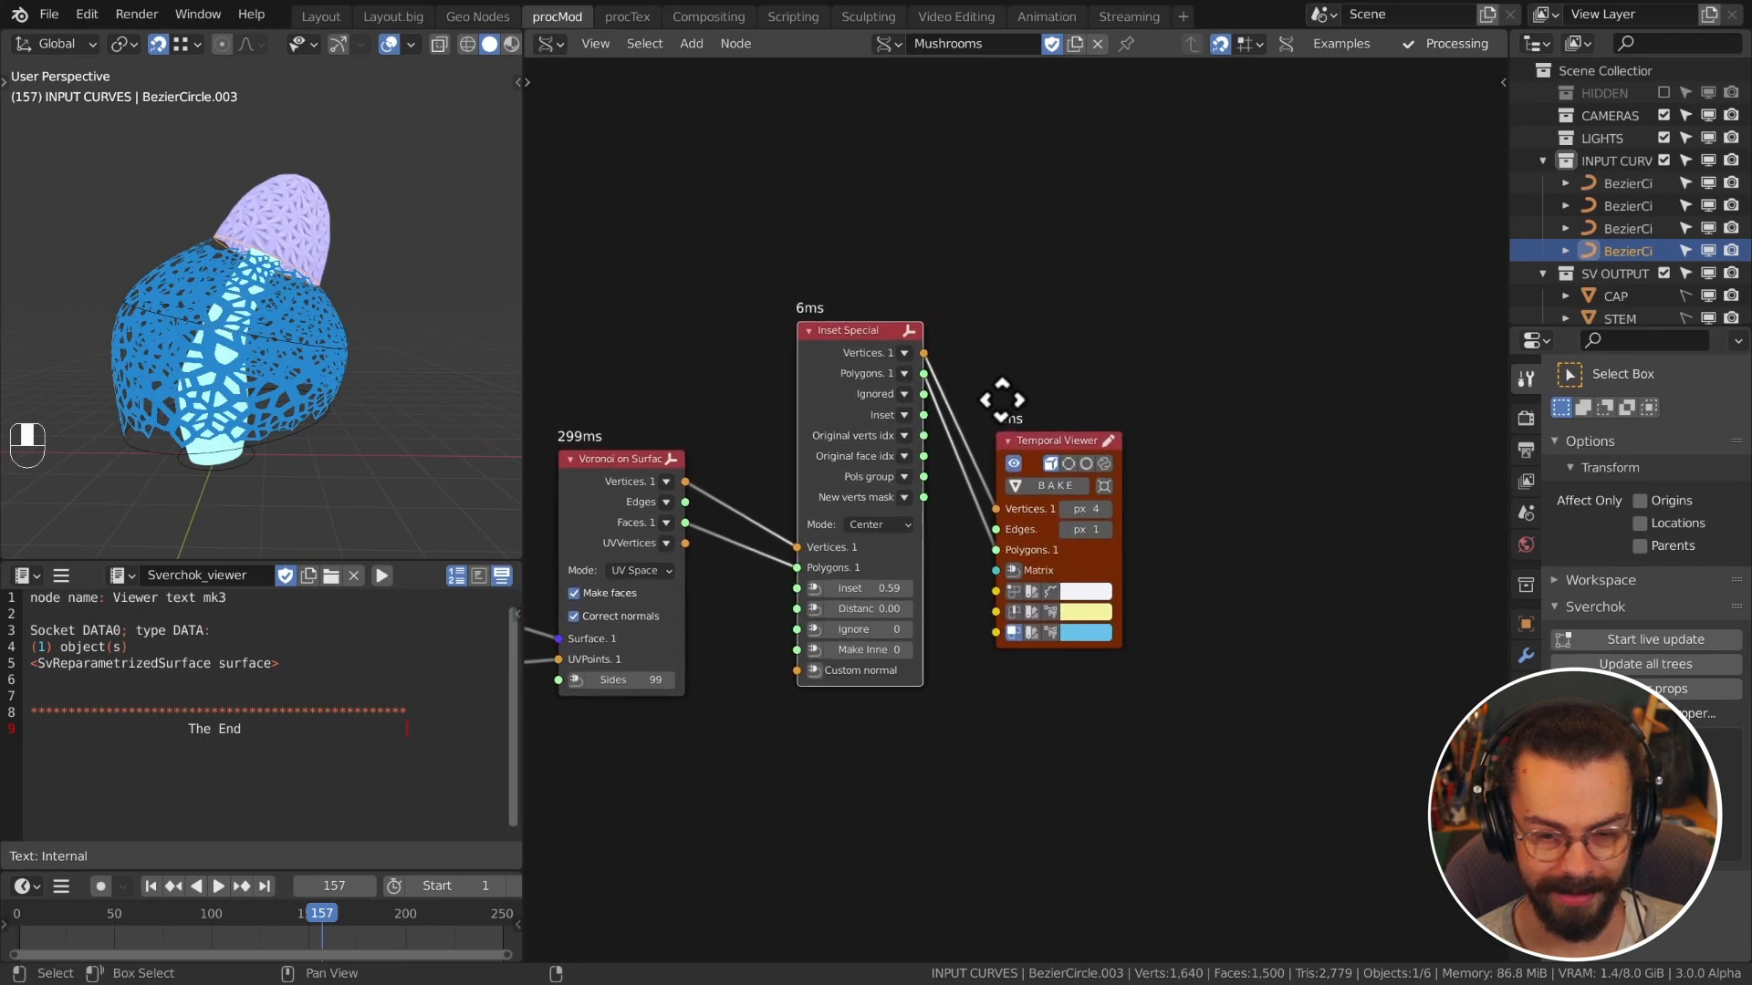
pyautogui.moveTo(980, 409); pyautogui.dragTo(1107, 569)
pyautogui.press('x')
pyautogui.moveTo(857, 407); pyautogui.dragTo(802, 371)
# Step: Add a Mesh viewer node and connect the vertices and polygons of Inset Special to it
pyautogui.hotkey('shift', 'a')
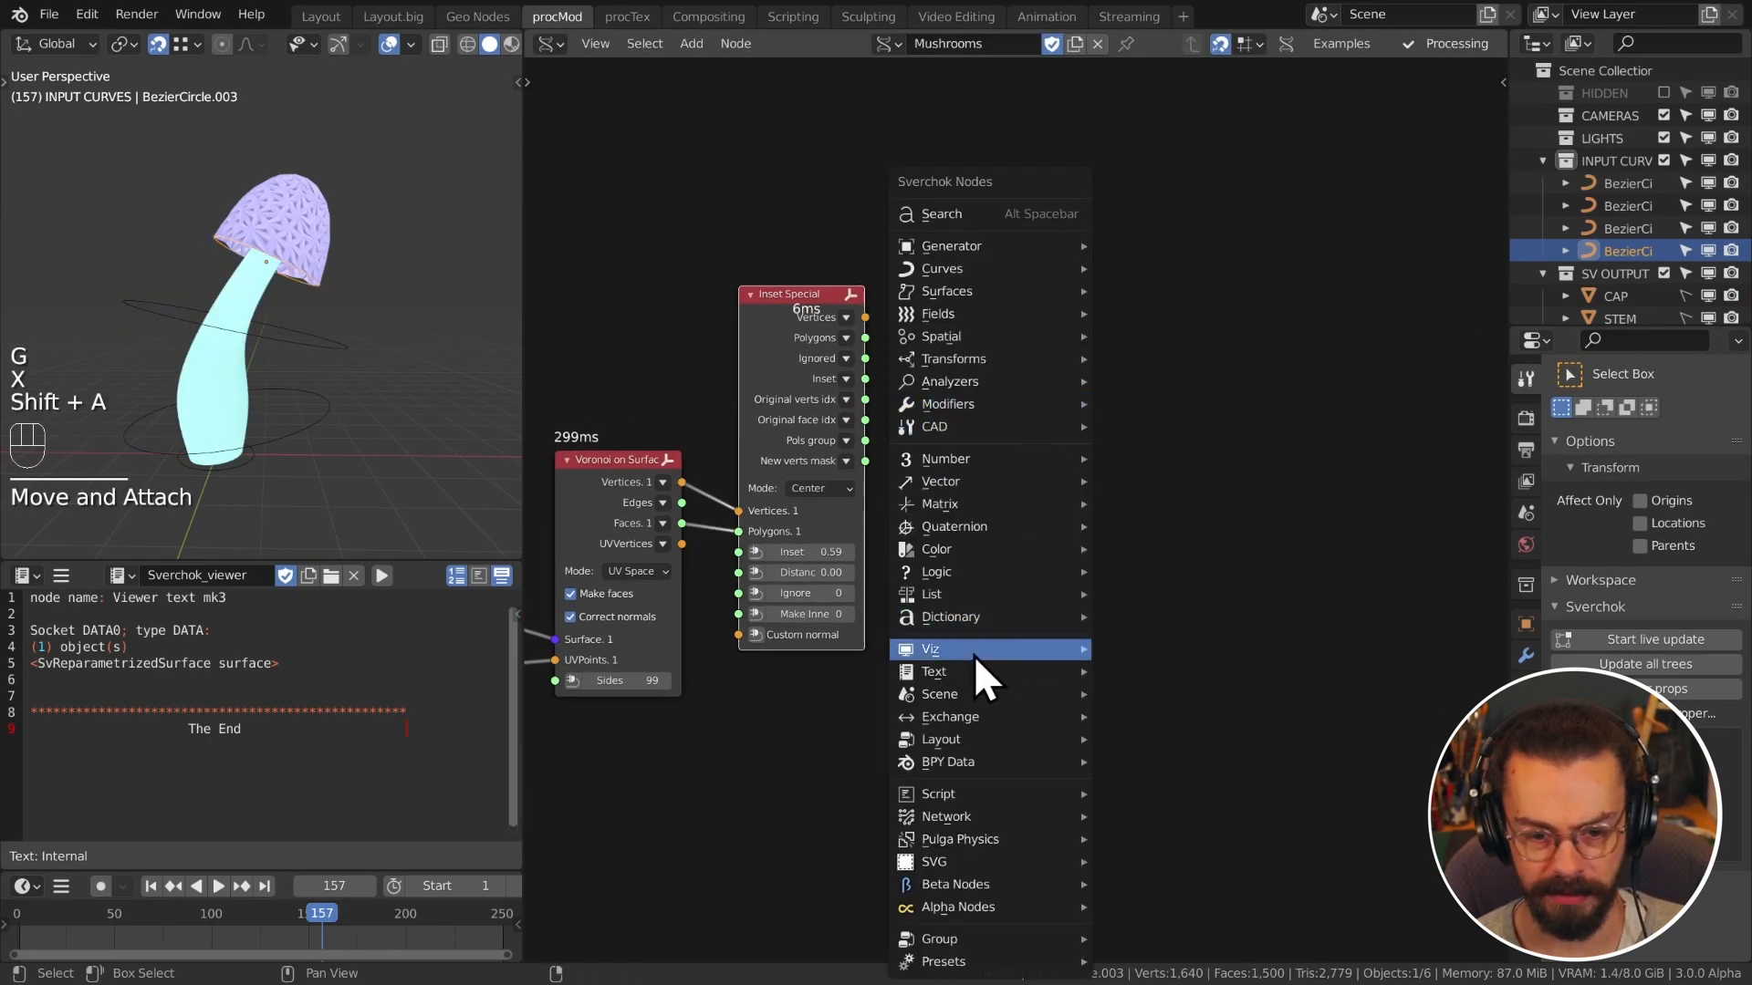
pyautogui.moveTo(953, 652)
pyautogui.click(1168, 370)
pyautogui.click(927, 241)
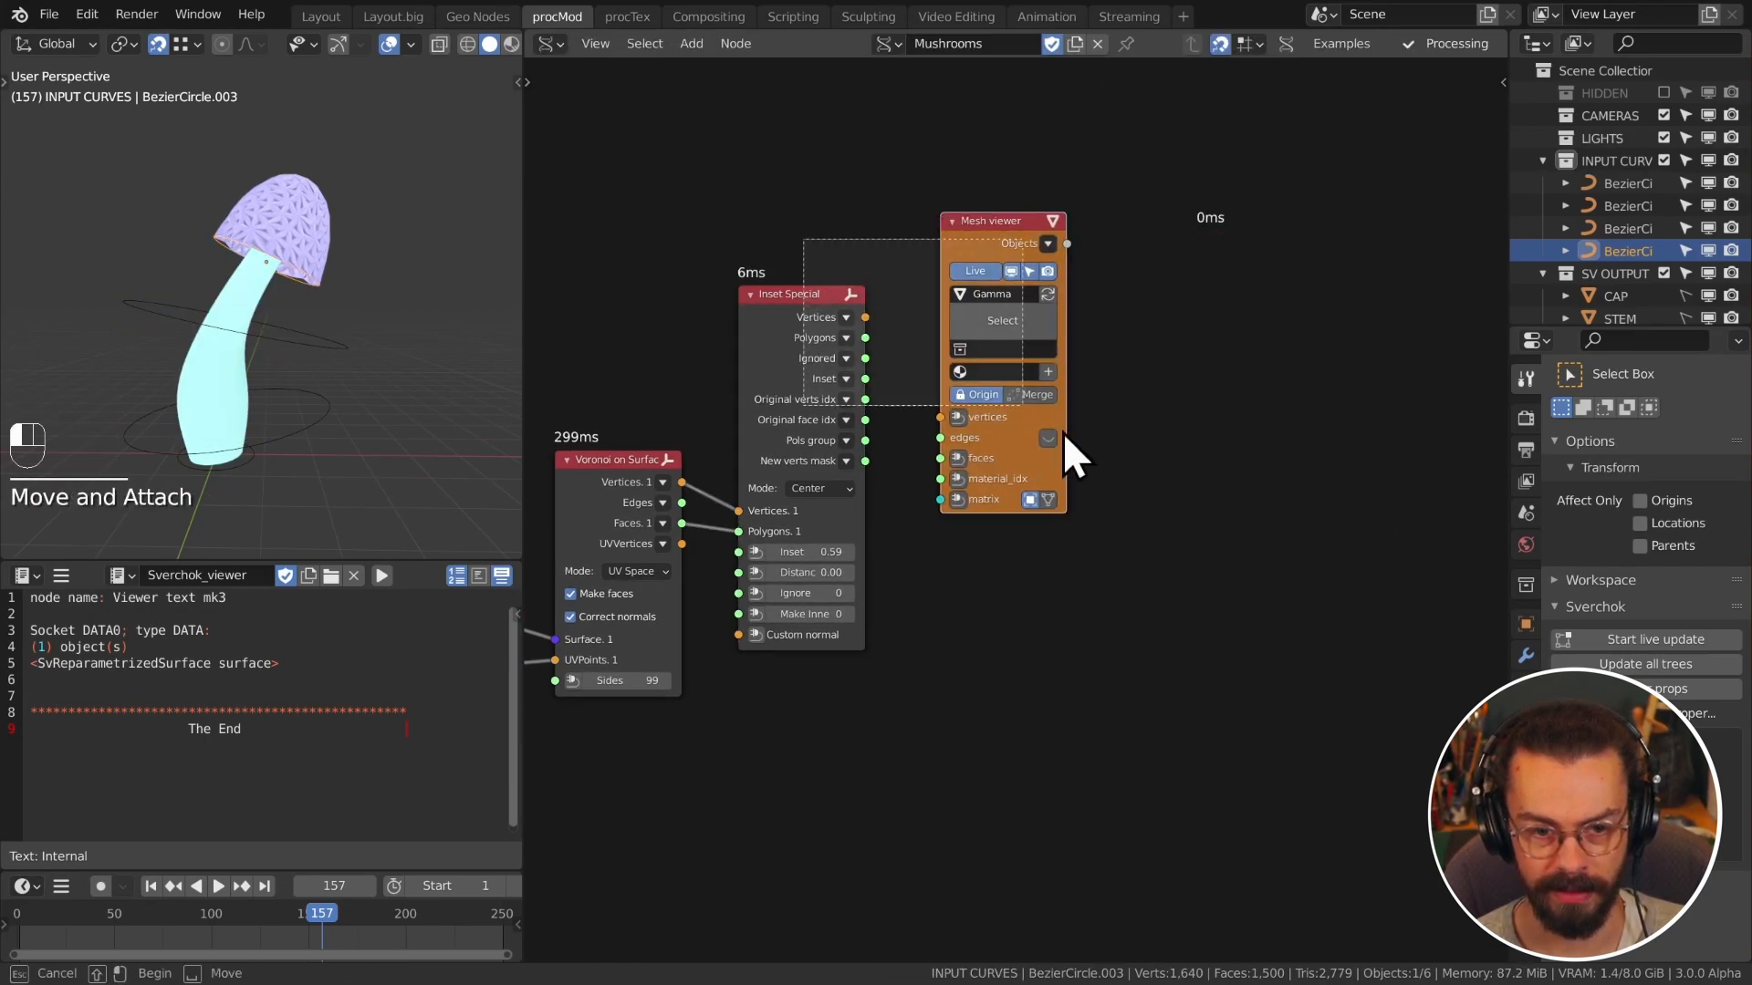
pyautogui.press('v')
# Step: Name the Mesh viewer's output mesh SKIRT and assign it to the SV OUTPUT collection
pyautogui.scroll(4, 1093, 462)
pyautogui.moveTo(1159, 340); pyautogui.dragTo(1115, 536, button='middle')
pyautogui.click(996, 362)
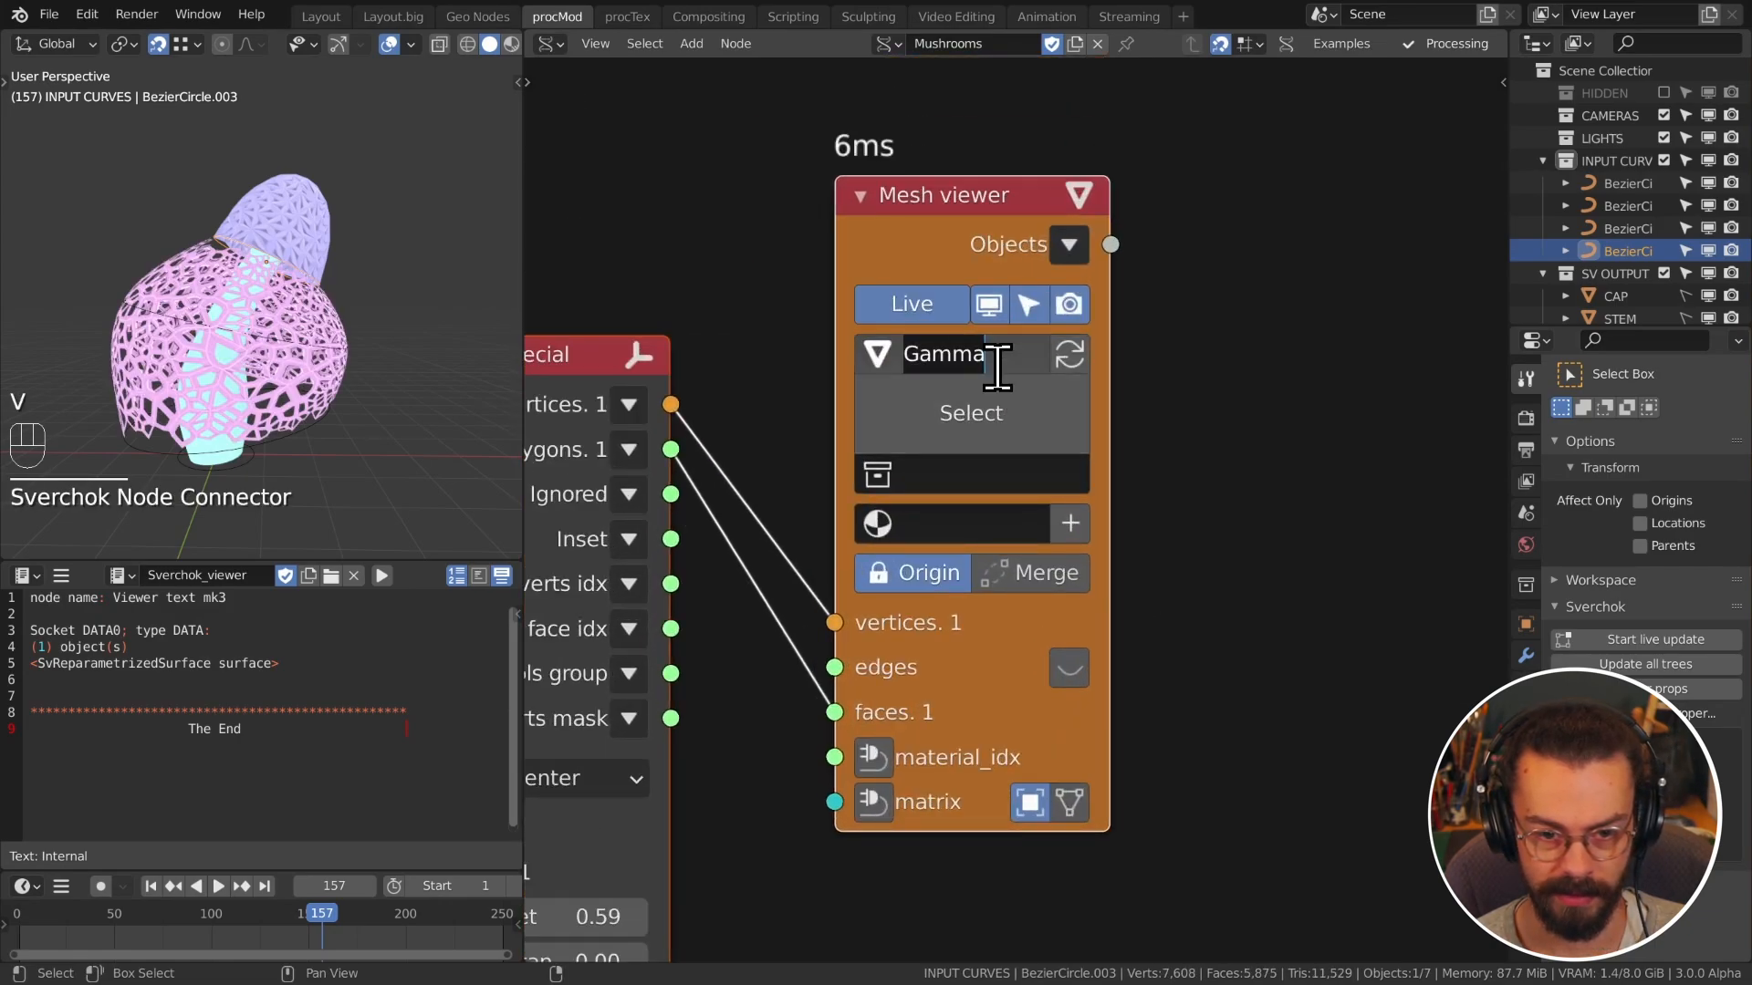
pyautogui.write('Sk')
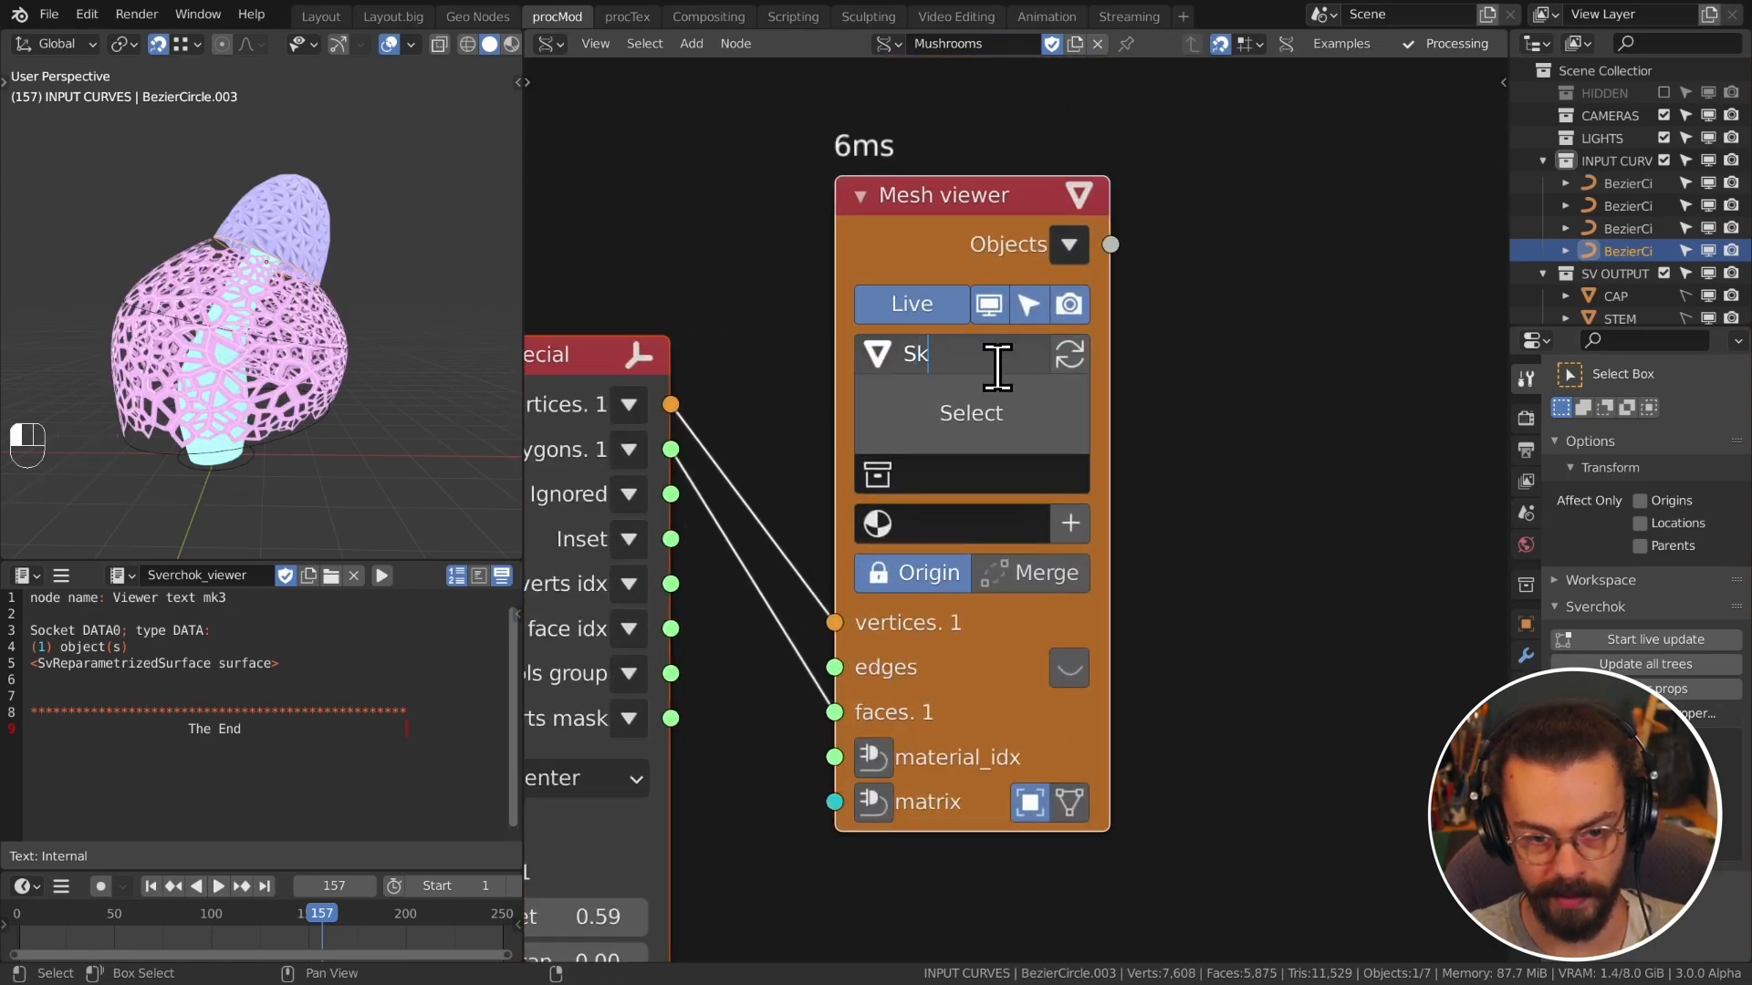
pyautogui.write('i')
pyautogui.press('BackSpace')
pyautogui.press('BackSpace')
pyautogui.press('BackSpace')
pyautogui.write('SKIRT')
pyautogui.press('Tab')
pyautogui.click(1057, 688)
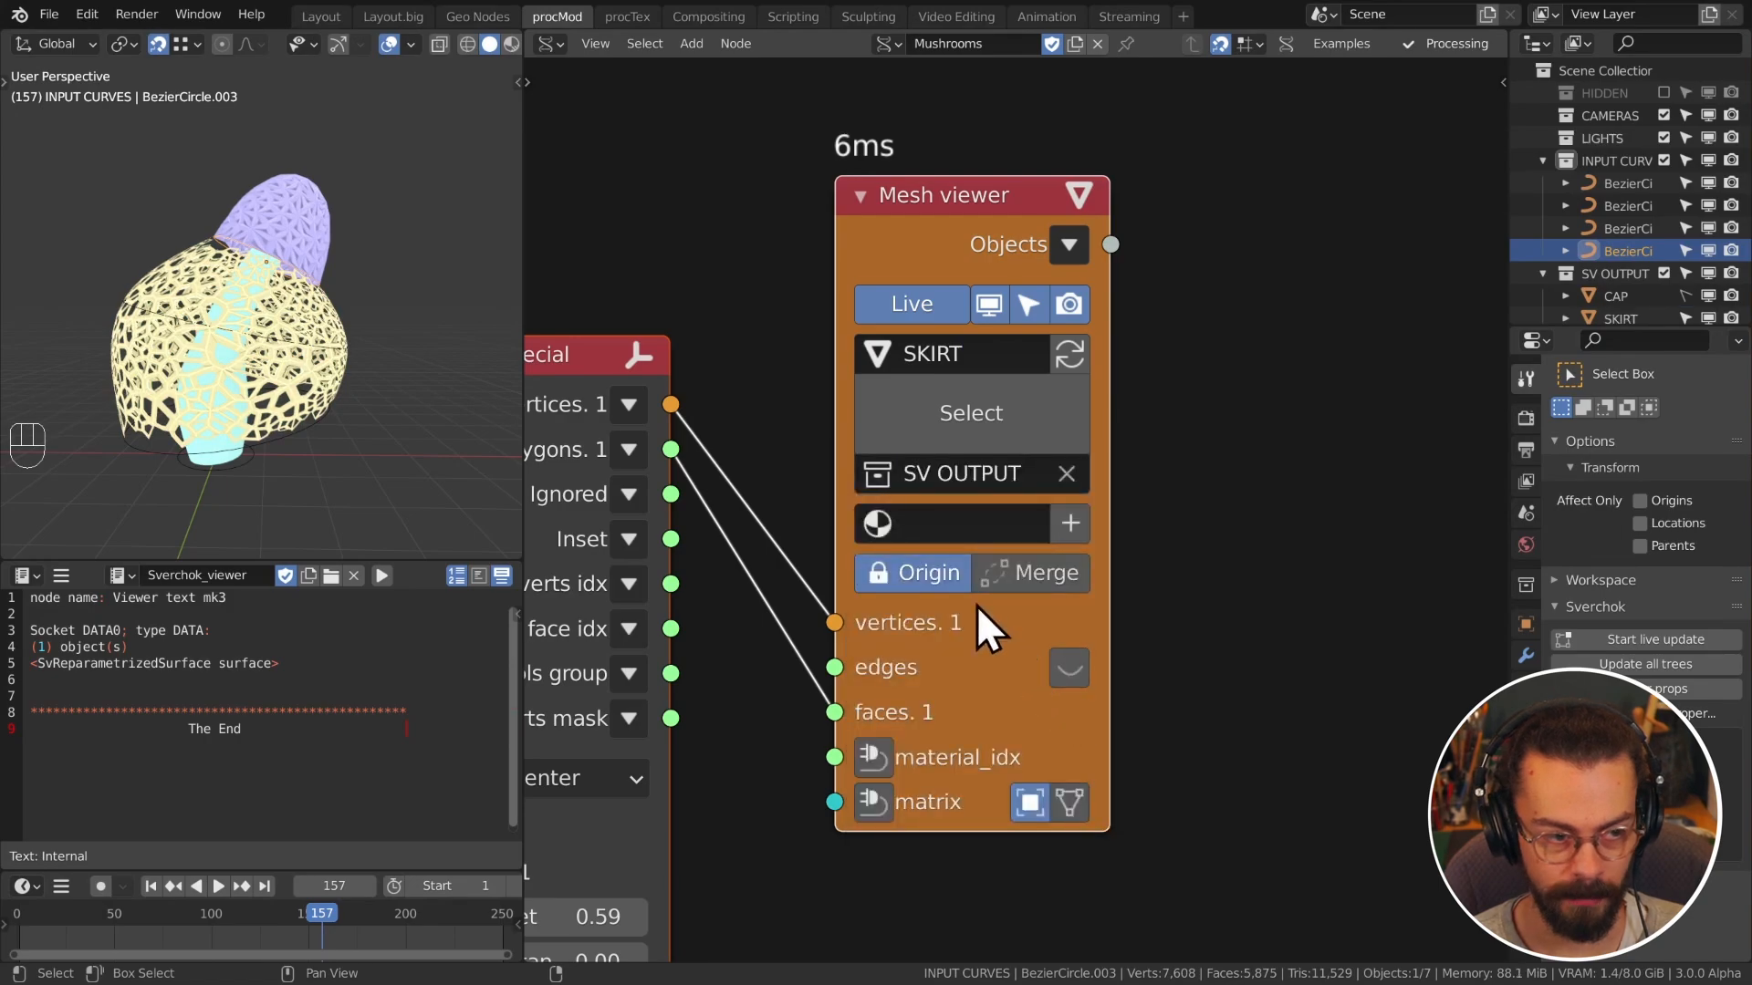
pyautogui.click(1005, 231)
pyautogui.press('n')
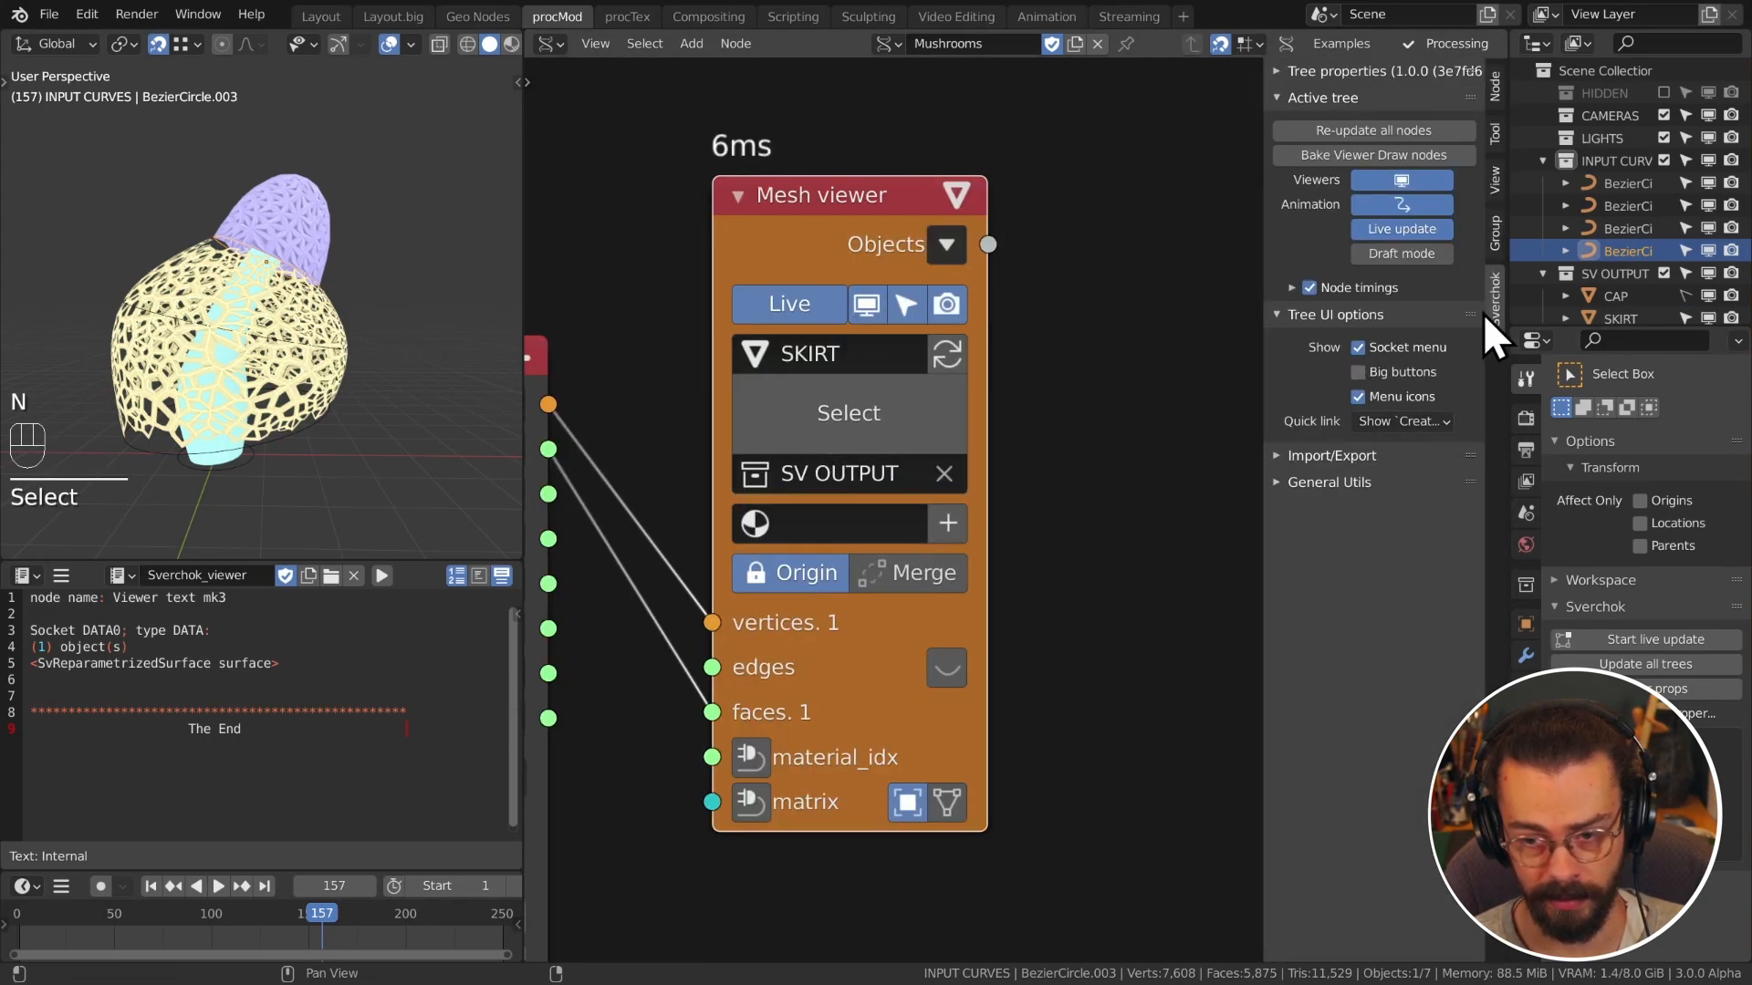
pyautogui.click(1495, 87)
pyautogui.press('n')
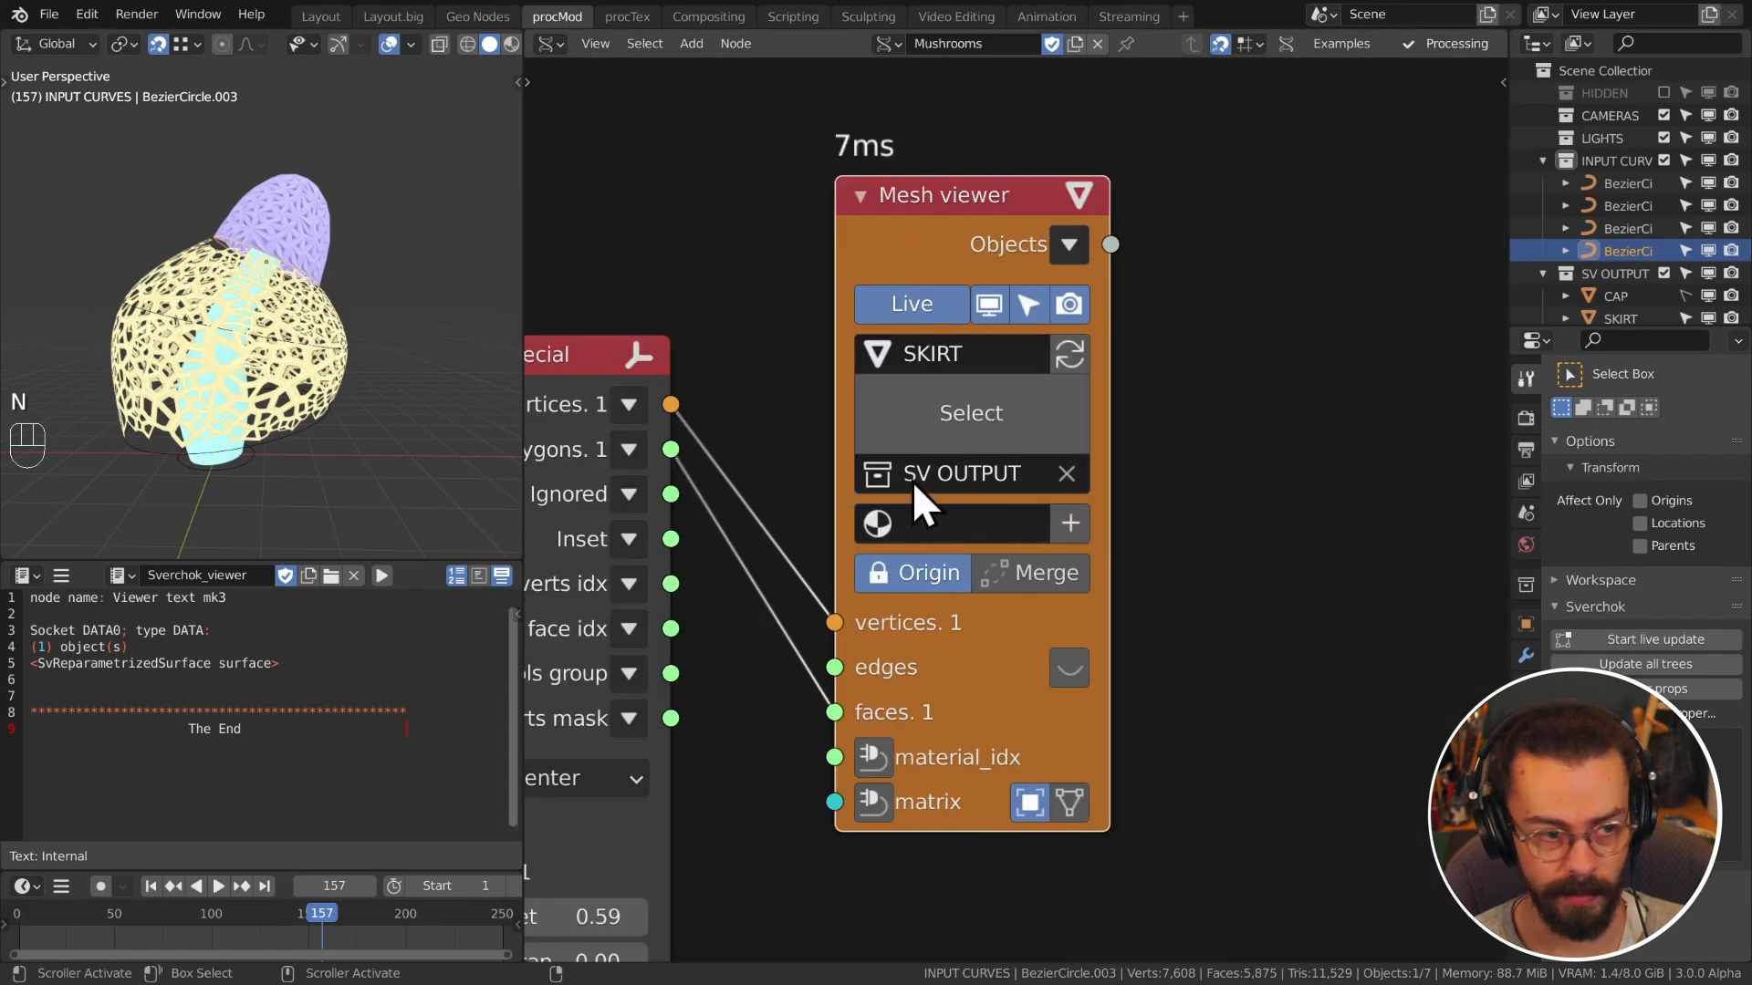
# Step: Add a Solidify modifier to the SKIRT object and set its thickness to 0.001 m
pyautogui.click(243, 321)
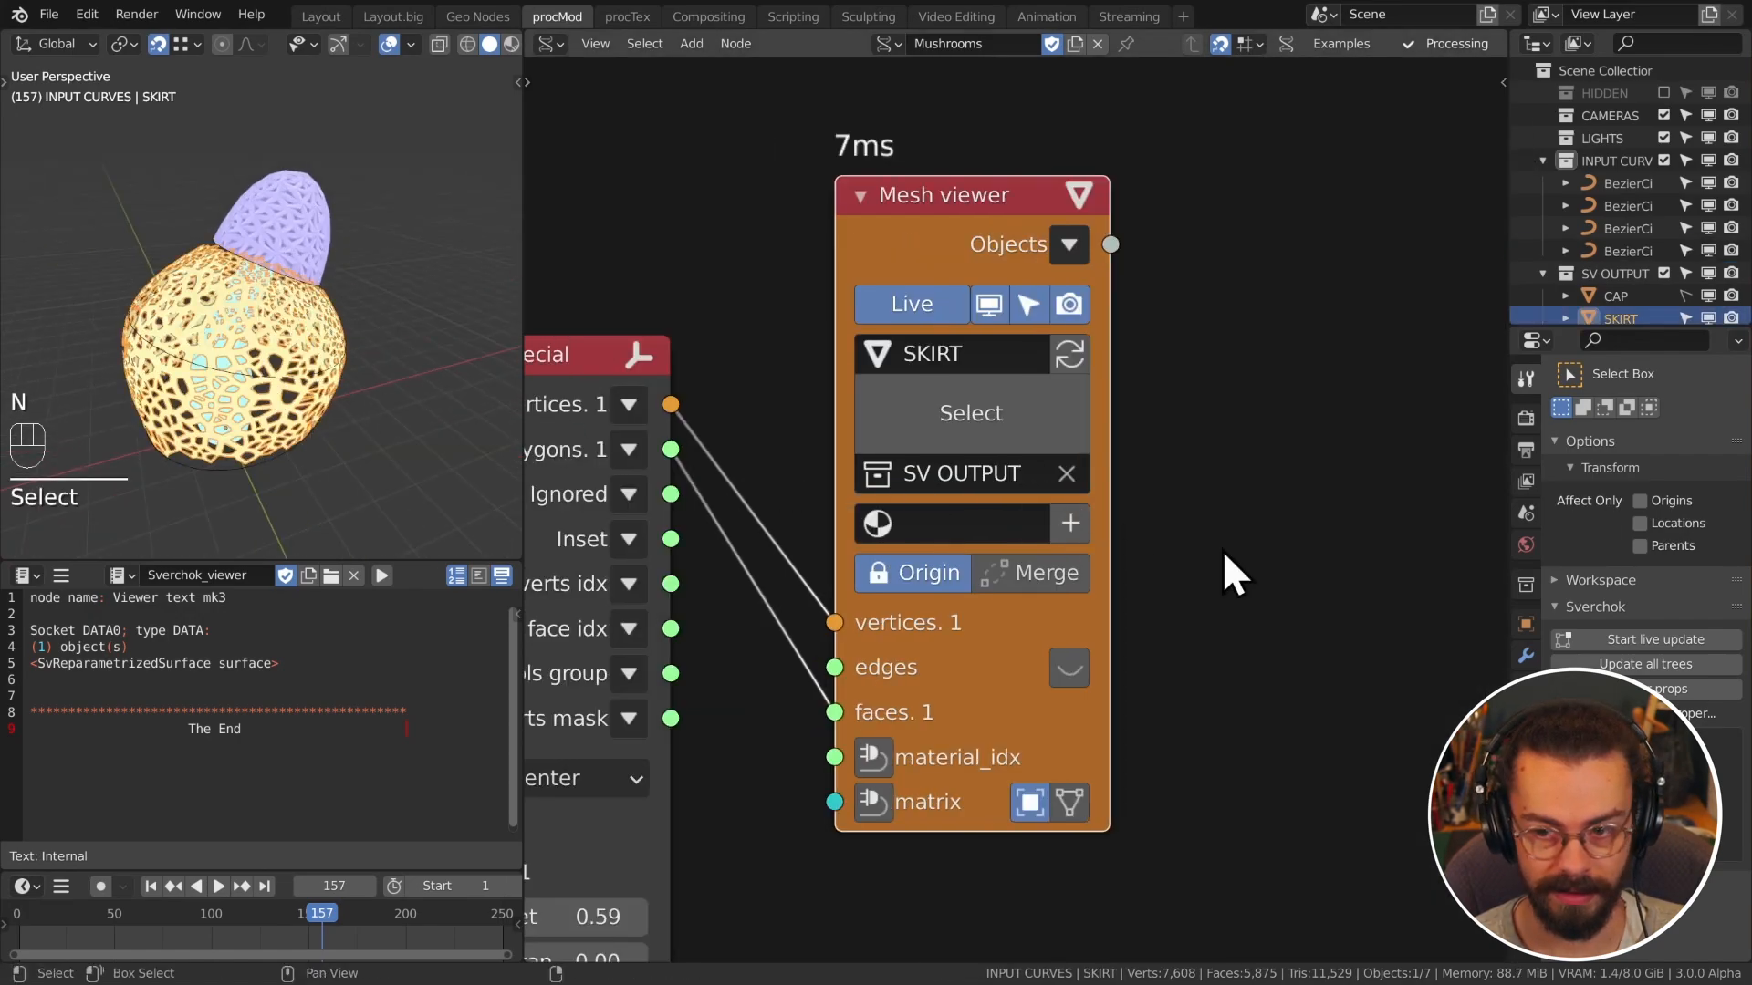
pyautogui.click(1526, 655)
pyautogui.click(1586, 415)
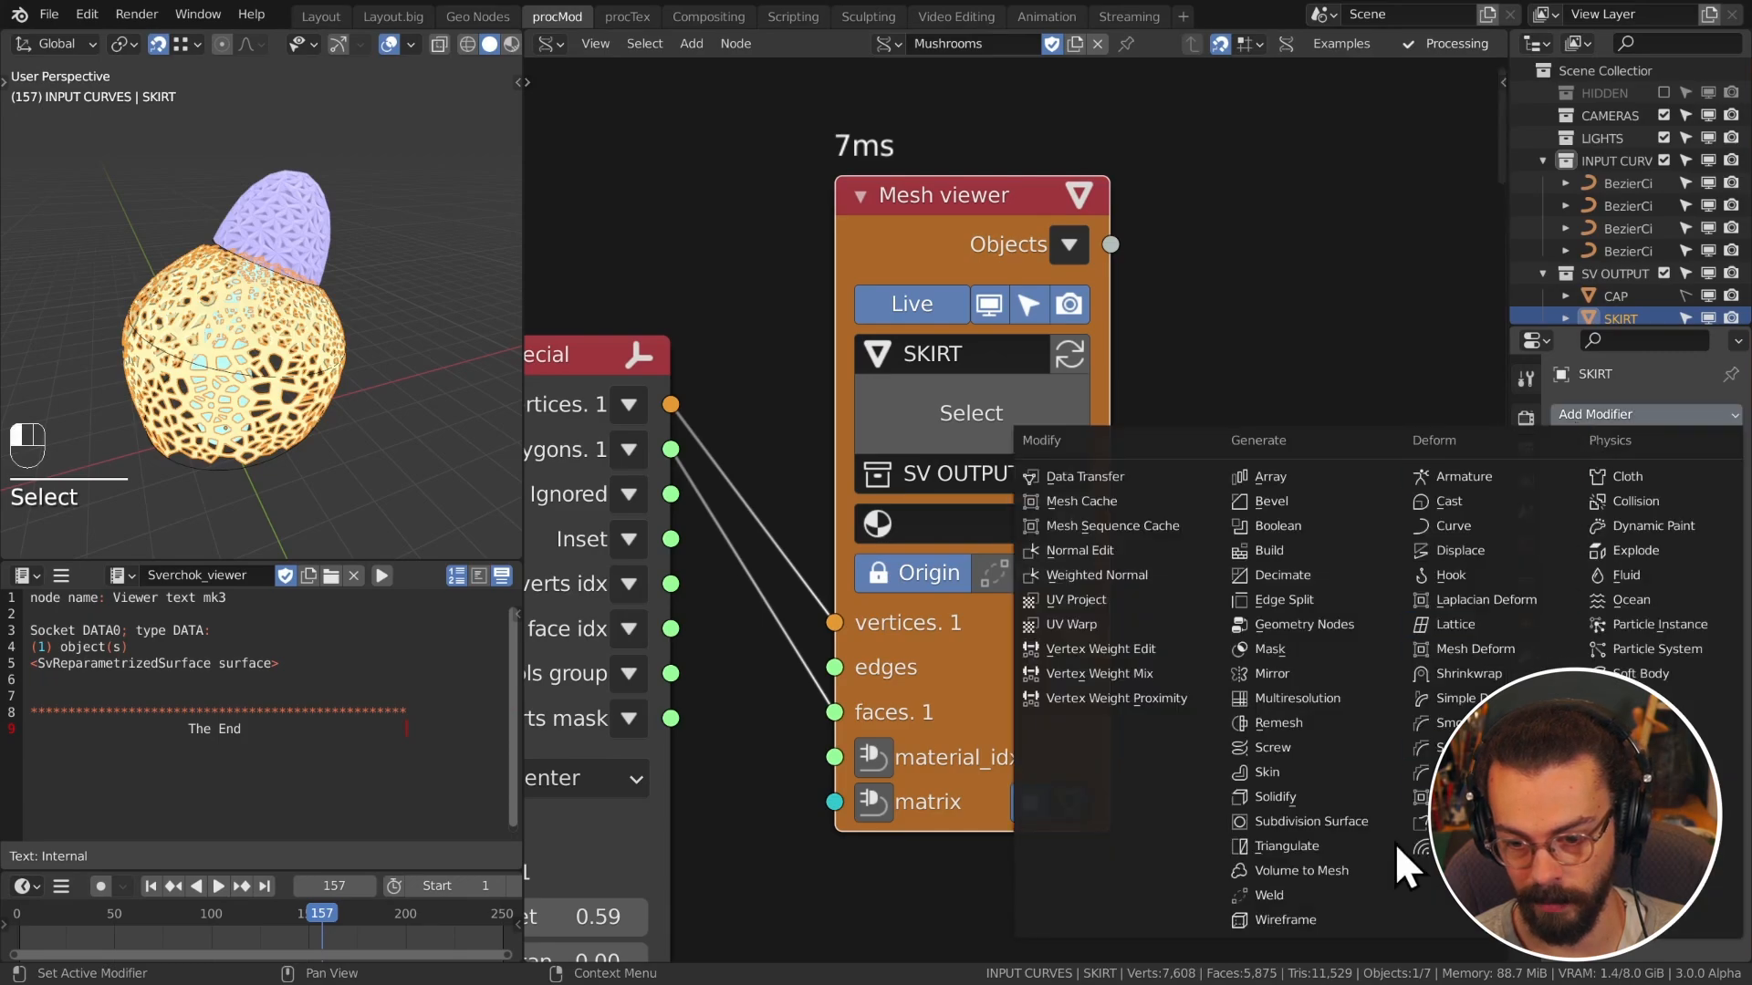
pyautogui.click(1322, 802)
pyautogui.moveTo(1670, 564); pyautogui.dragTo(1679, 563)
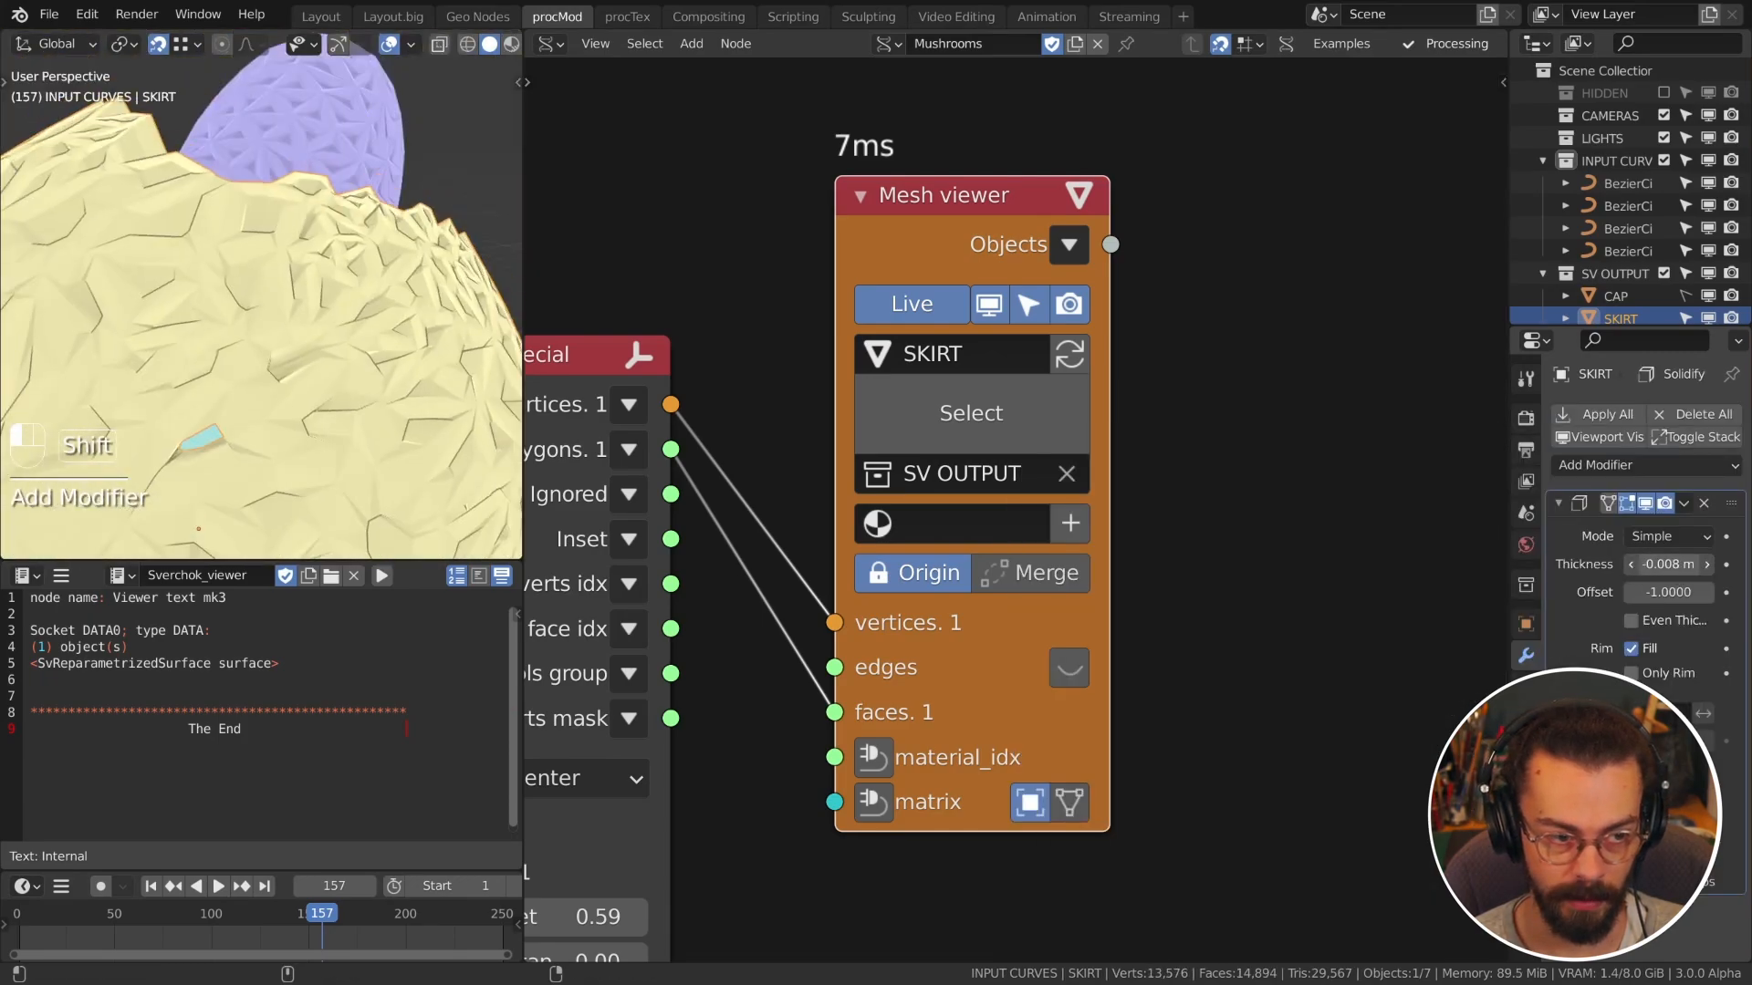
pyautogui.click(1669, 564)
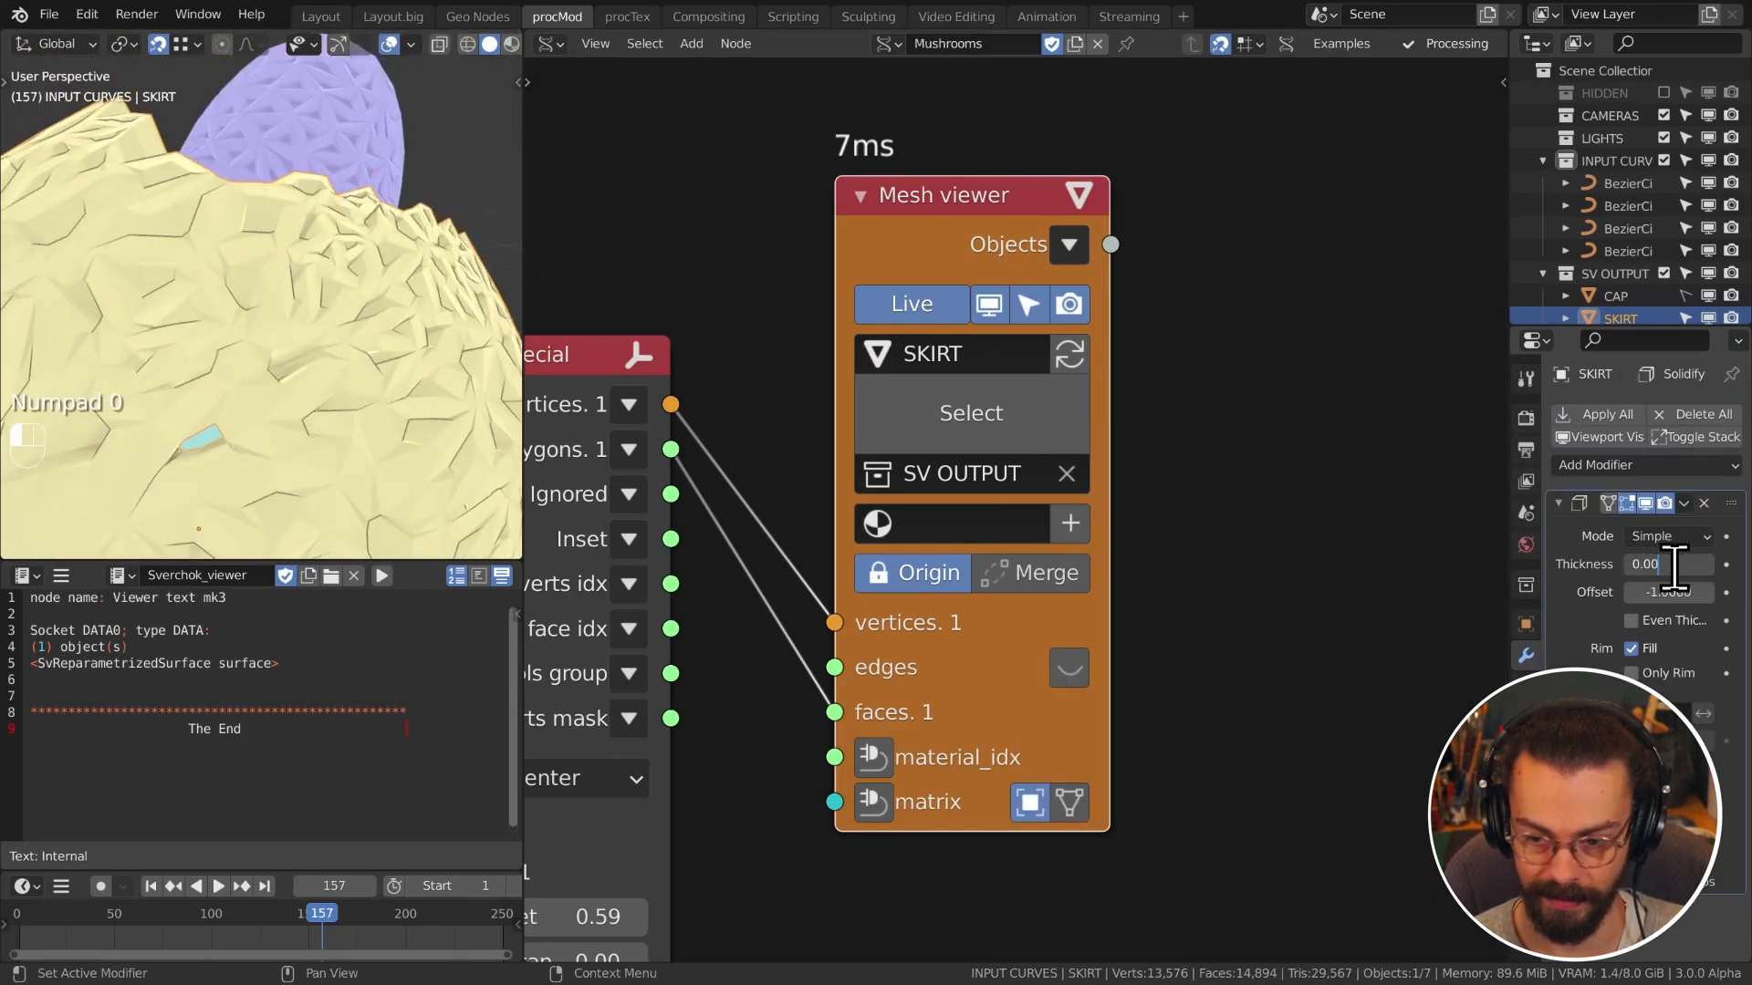
pyautogui.write('0.001')
pyautogui.press('Return')
# Step: Raise the Inset value of the Inset Special node to 0.81
pyautogui.moveTo(1009, 332); pyautogui.dragTo(1447, 58, button='middle')
pyautogui.moveTo(949, 644); pyautogui.dragTo(975, 645)
pyautogui.scroll(-3, 274, 319)
pyautogui.moveTo(721, 381); pyautogui.dragTo(553, 467, button='middle')
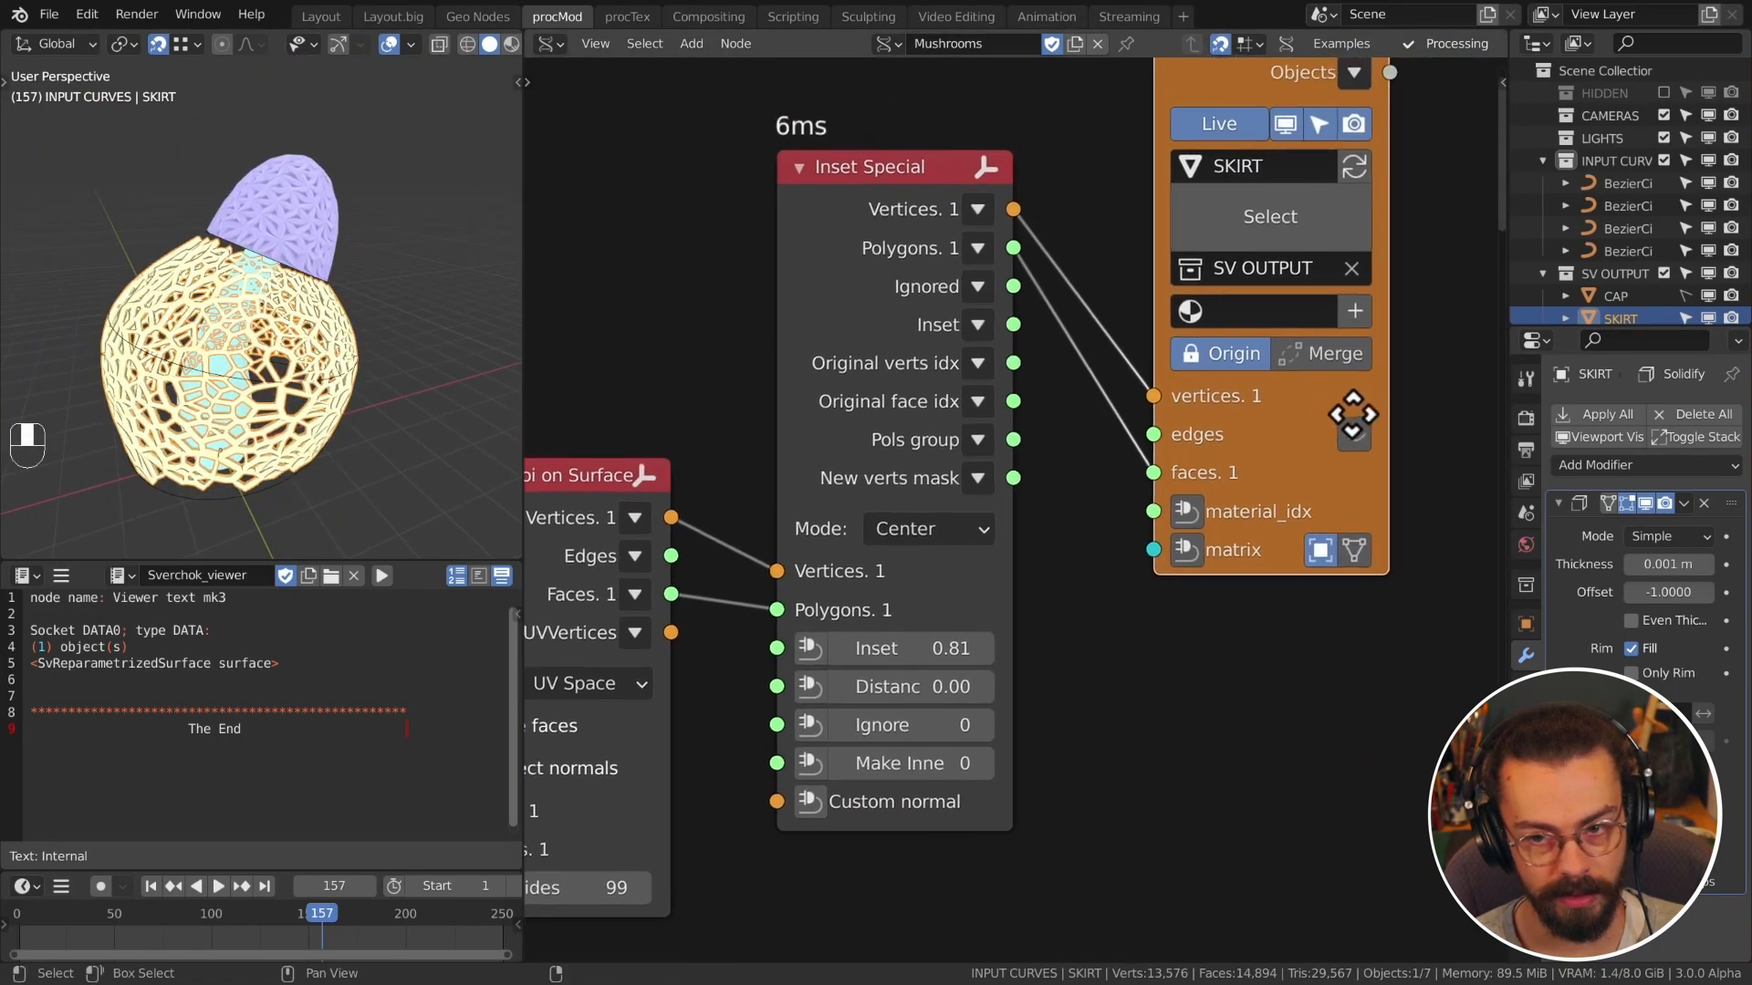
# Step: Move the SKIRT Mesh viewer node closer to the Inset Special node
pyautogui.scroll(-1, 1195, 518)
pyautogui.scroll(-1, 1196, 518)
pyautogui.click(1145, 607)
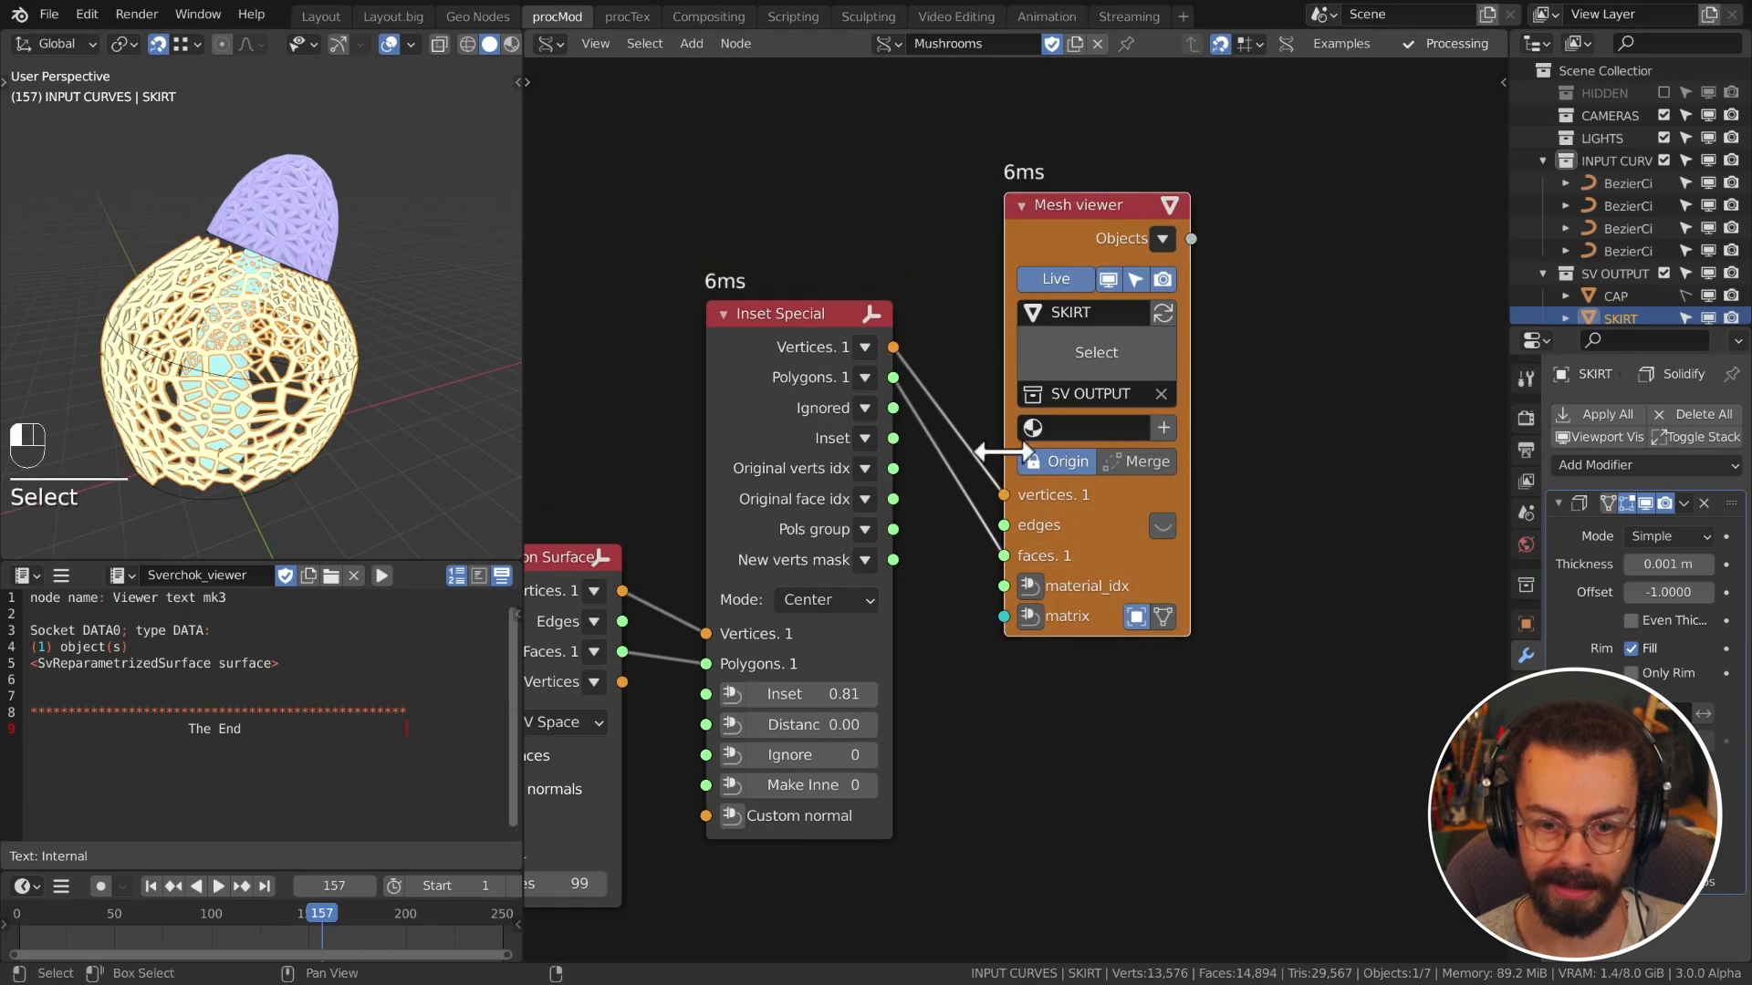
pyautogui.press('g')
pyautogui.click(1114, 489)
pyautogui.keyDown('ctrl'); pyautogui.scroll(-1, 1310, 442); pyautogui.keyUp('ctrl')
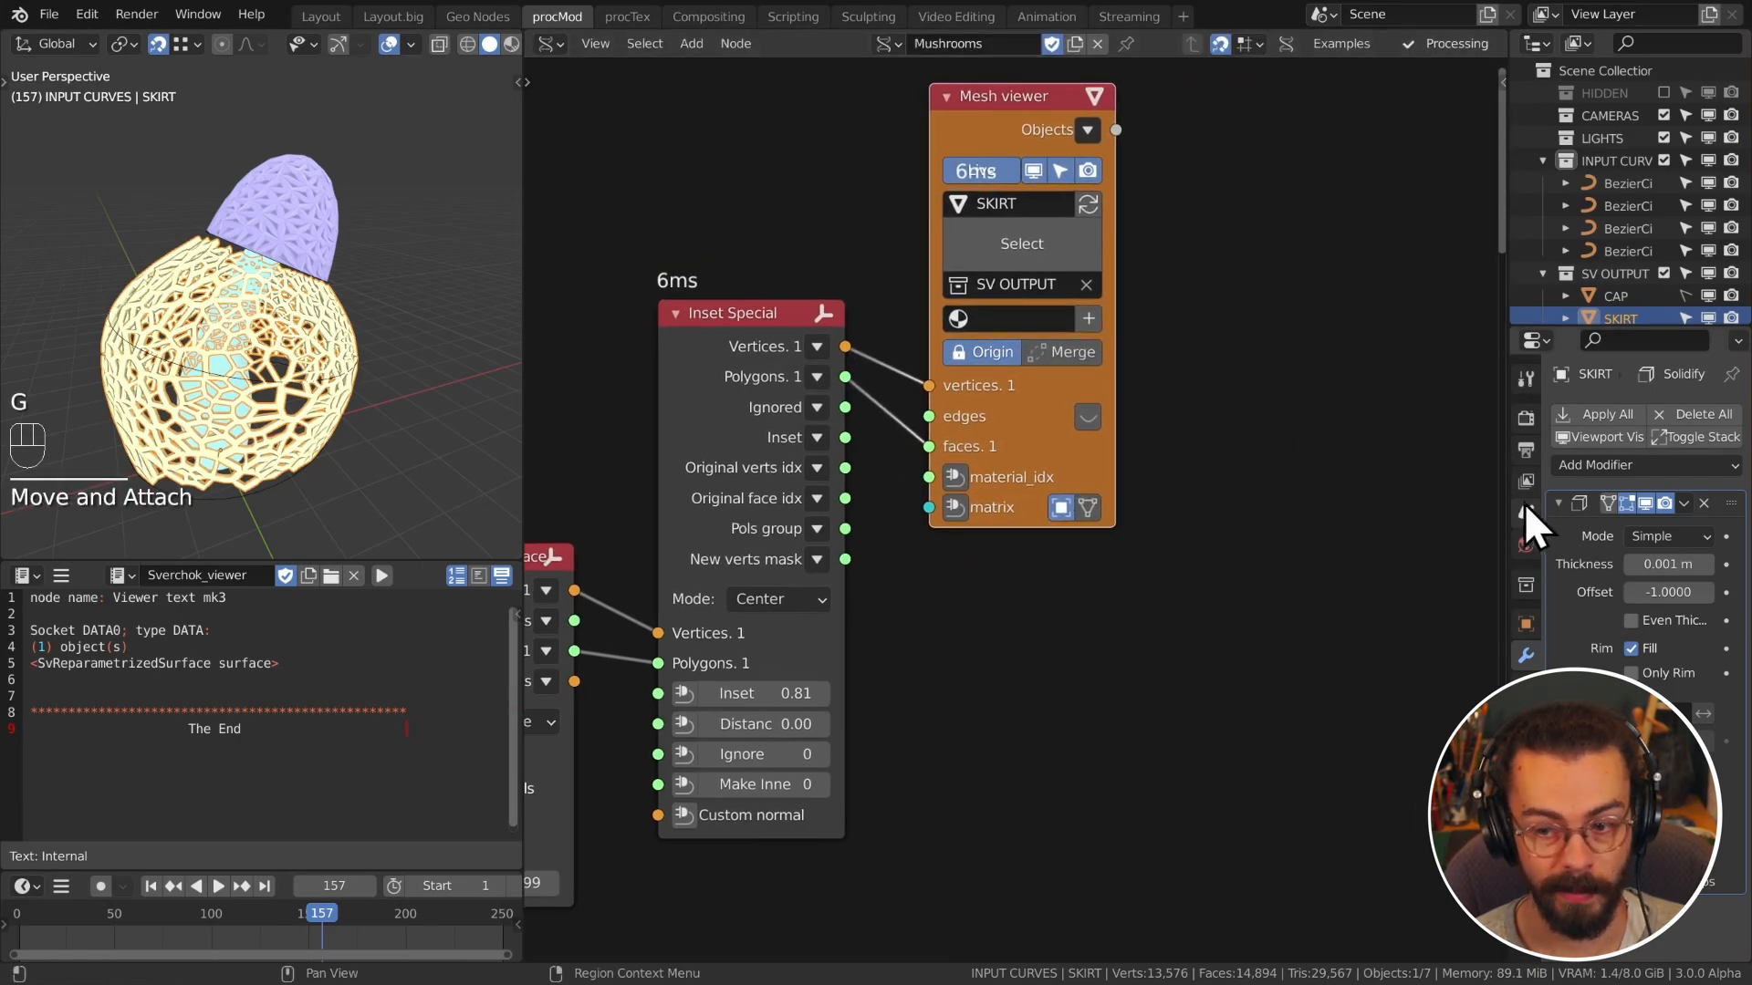
# Step: Widen the properties editor, collapse the Solidify modifier and turn off its viewport display
pyautogui.moveTo(1506, 456); pyautogui.dragTo(1265, 470)
pyautogui.click(1310, 501)
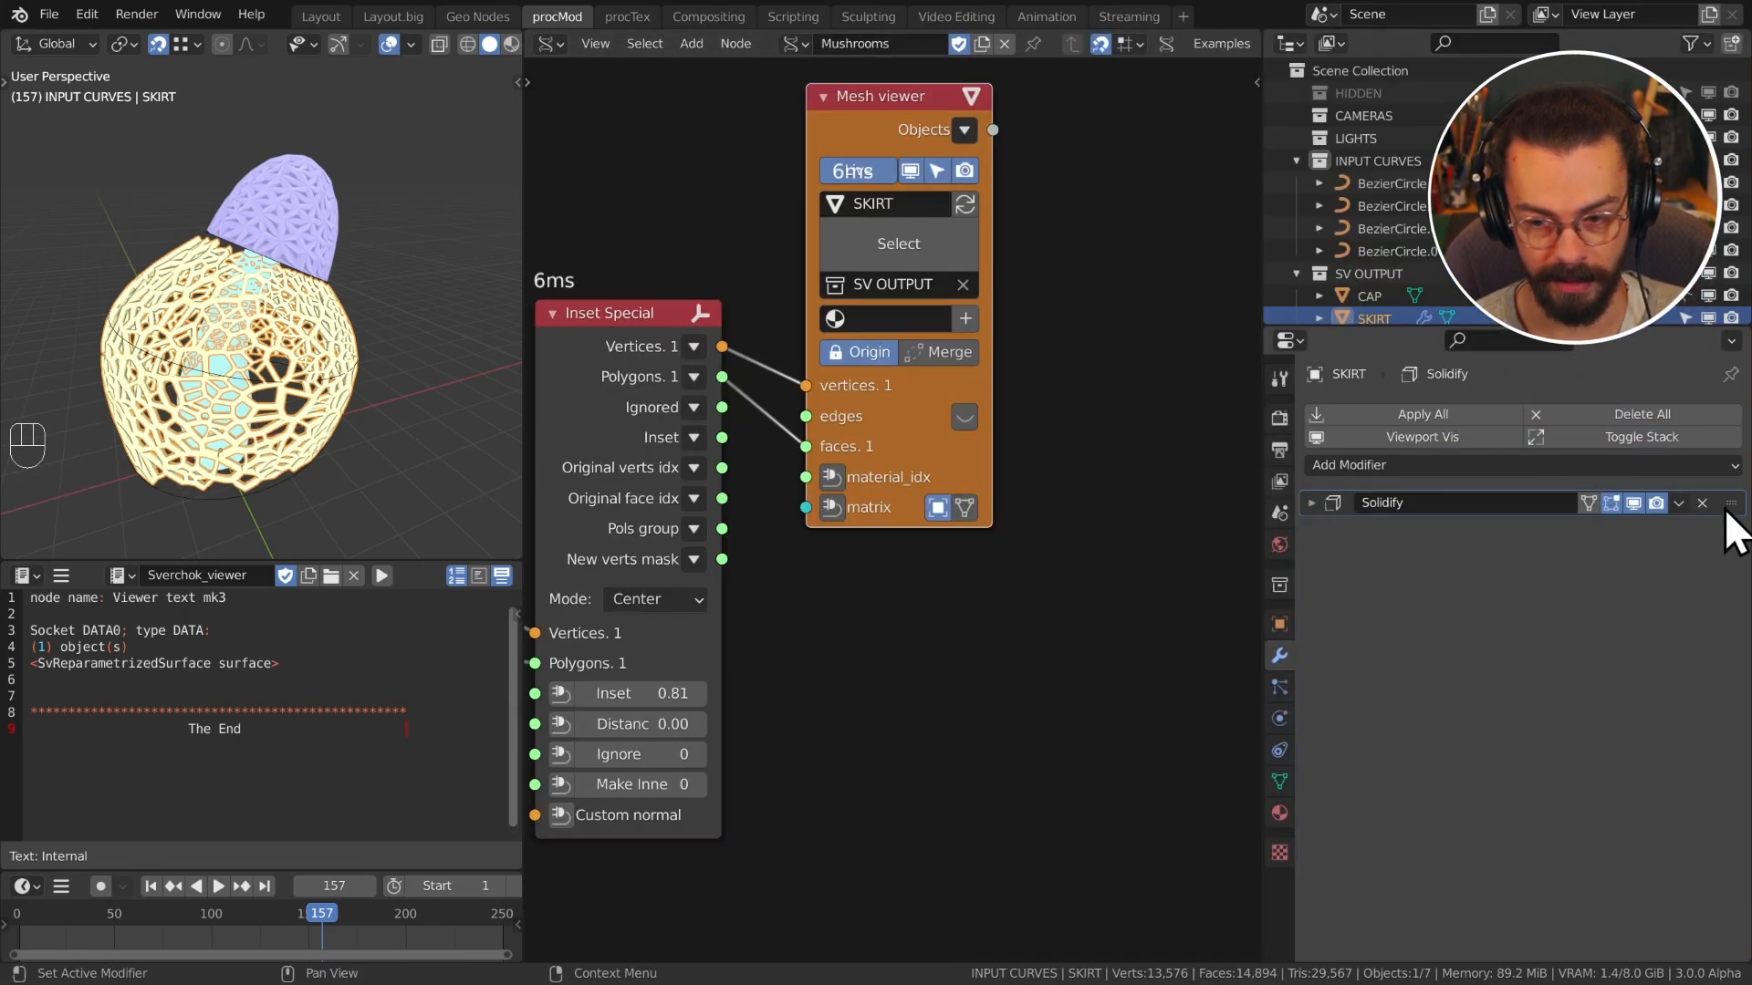
pyautogui.click(1633, 503)
# Step: Add a Subdivision Surface modifier with 2 viewport levels to SKIRT, followed by a Displace modifier
pyautogui.scroll(6, 298, 336)
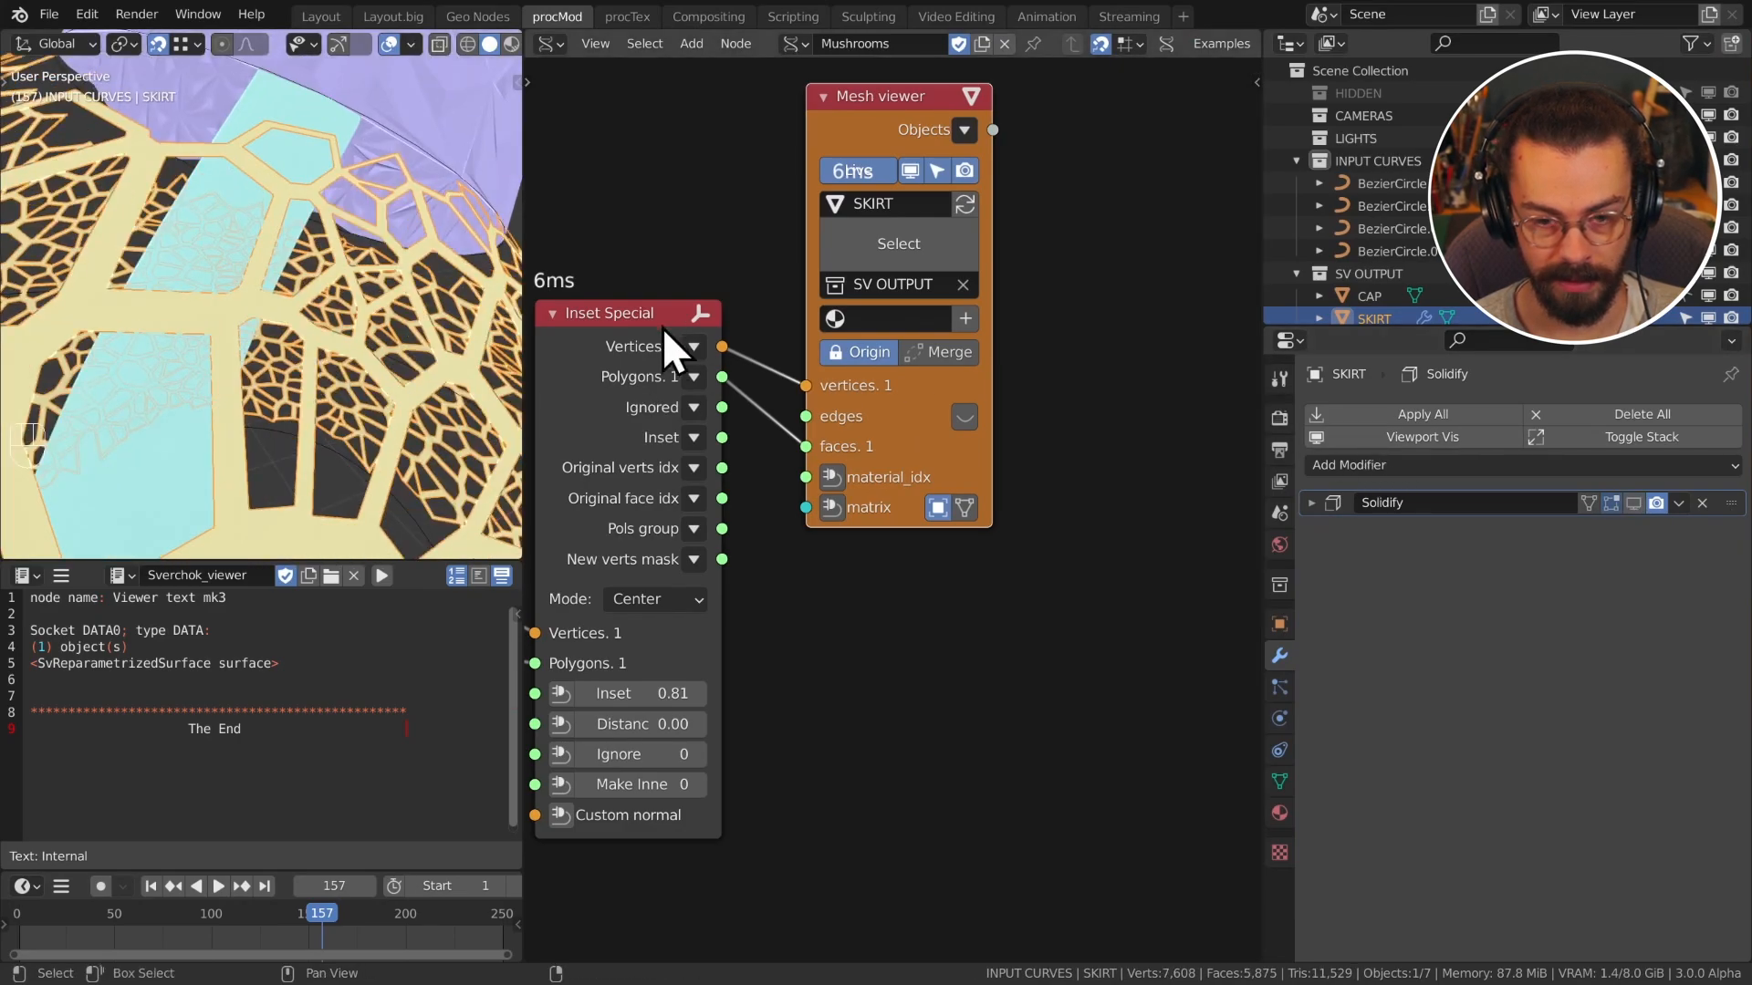
pyautogui.click(1465, 466)
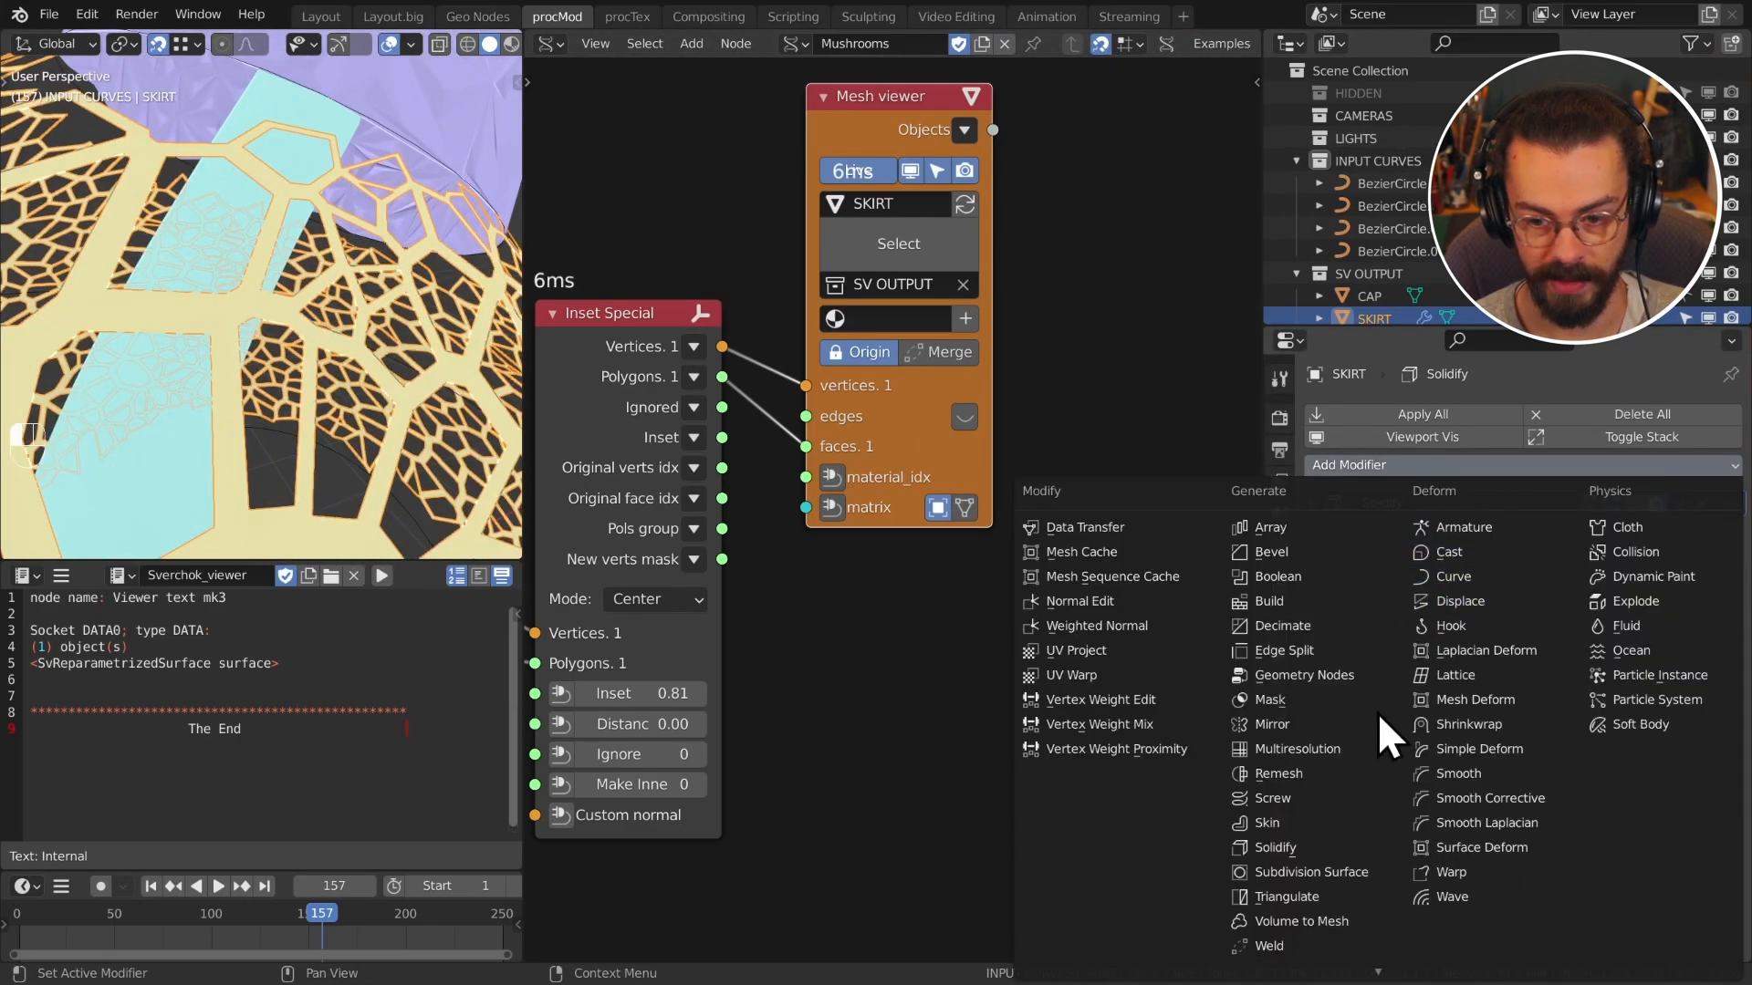
pyautogui.click(1333, 873)
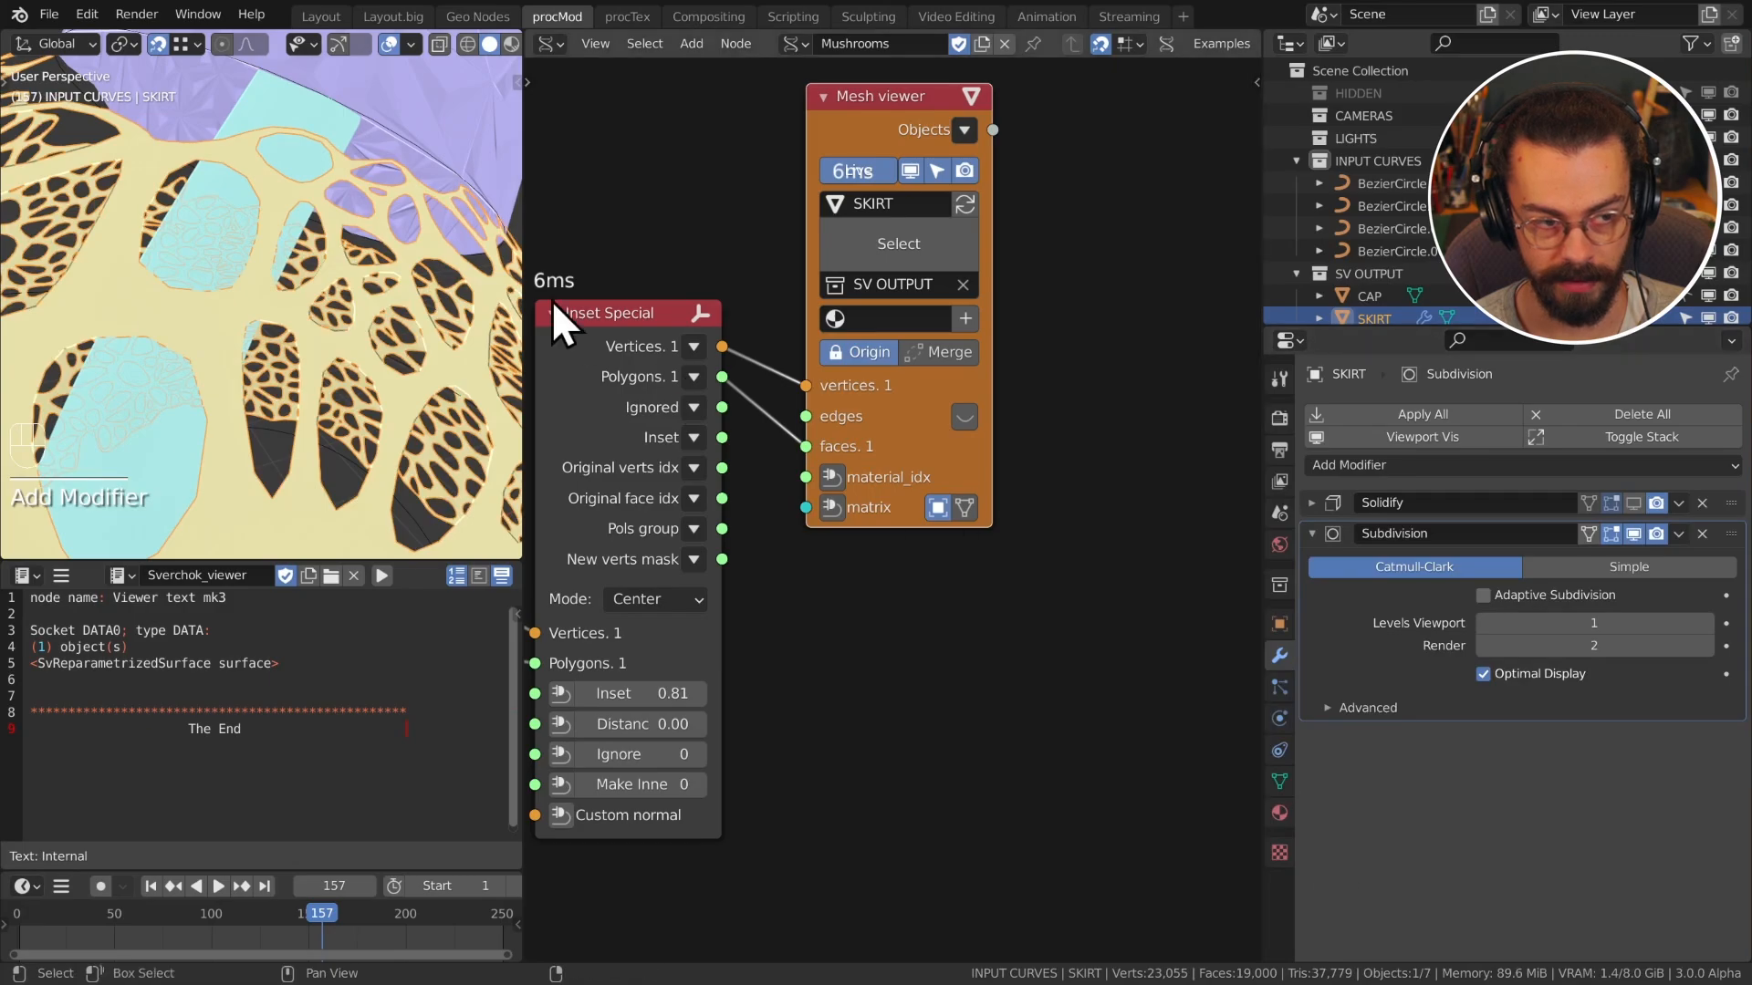
pyautogui.scroll(-6, 320, 298)
pyautogui.moveTo(321, 298); pyautogui.dragTo(273, 356, button='middle')
pyautogui.click(1345, 465)
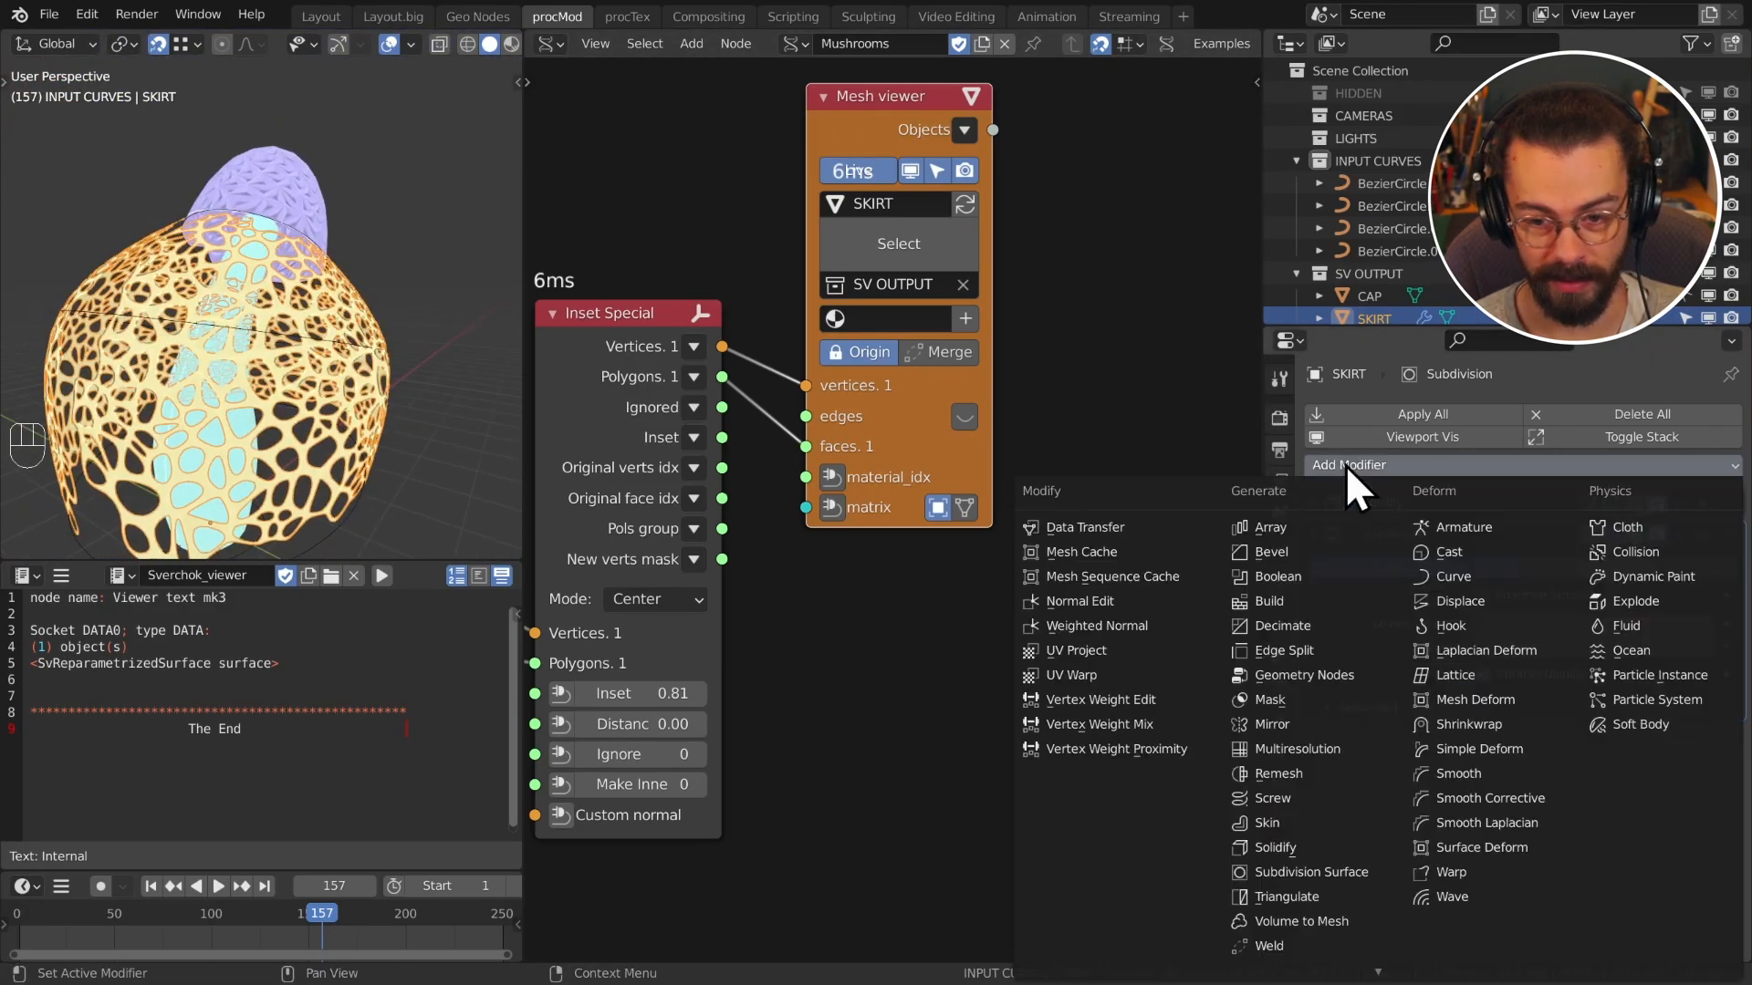
pyautogui.click(1480, 605)
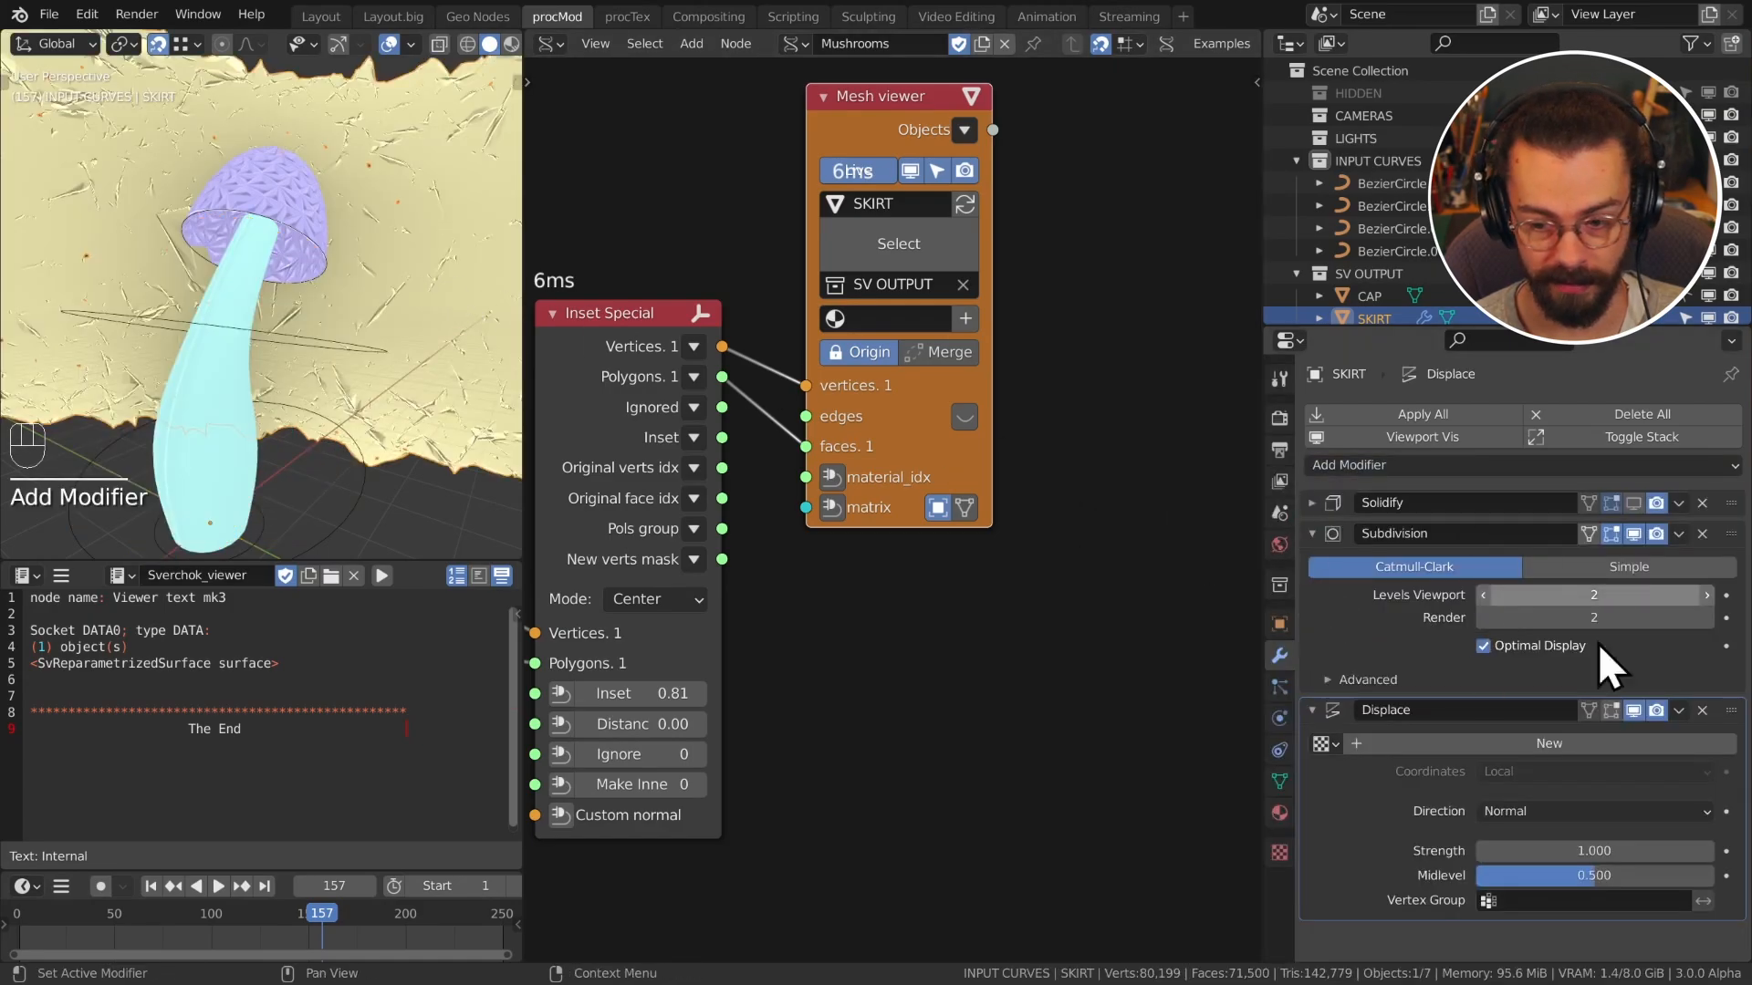
# Step: Create a new texture for the Displace modifier and set its type to Clouds
pyautogui.click(1633, 743)
pyautogui.click(1725, 744)
pyautogui.click(1579, 482)
pyautogui.click(1519, 532)
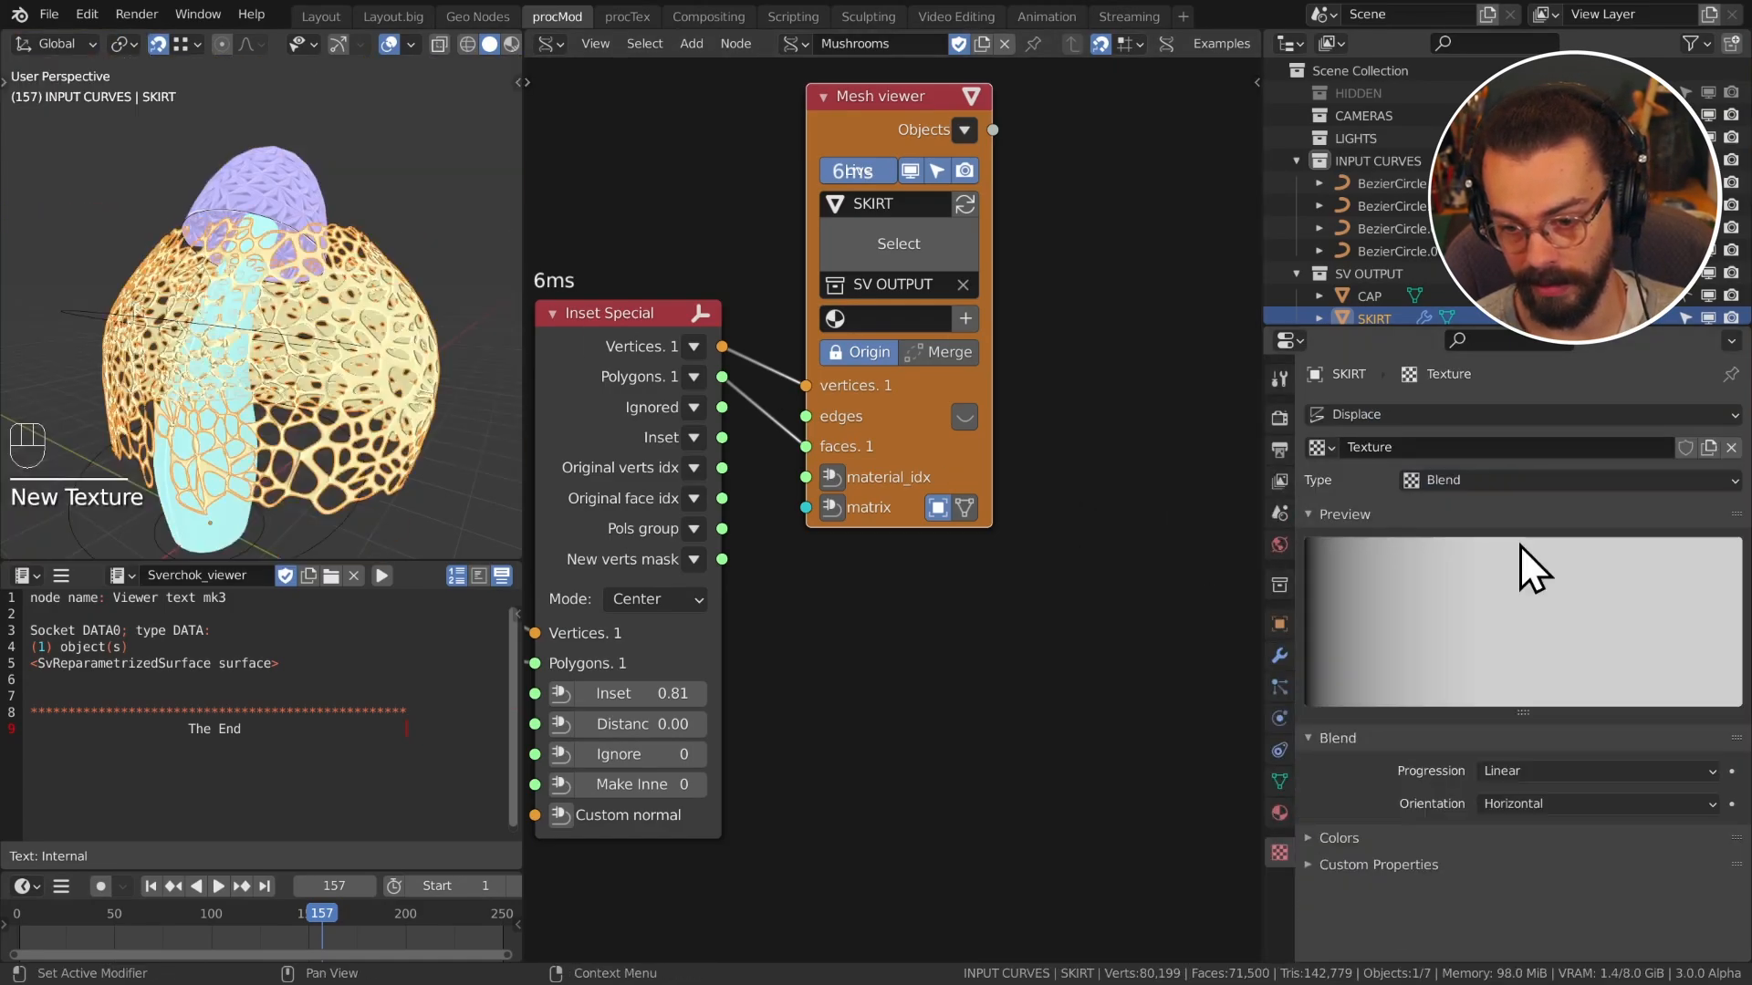
pyautogui.click(1511, 480)
pyautogui.click(1505, 555)
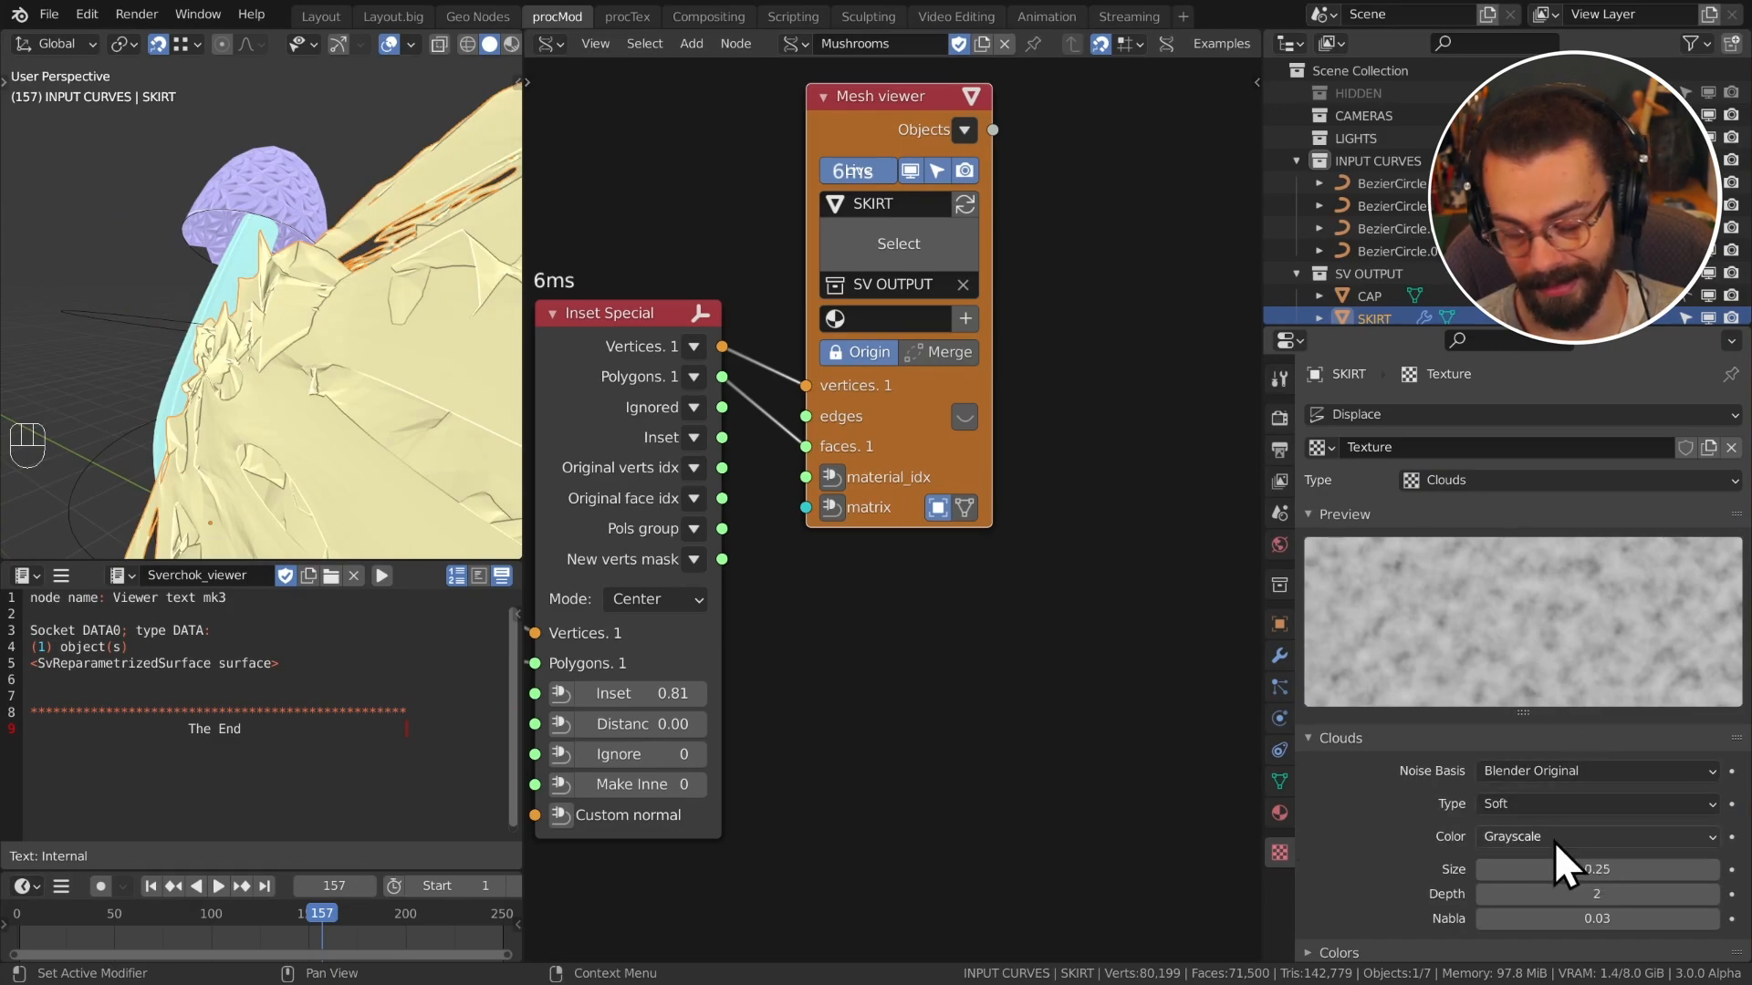
# Step: Reduce the Size of the Clouds texture to 0.00
pyautogui.moveTo(456, 356); pyautogui.dragTo(274, 356, button='middle')
pyautogui.click(1615, 869)
pyautogui.write('.')
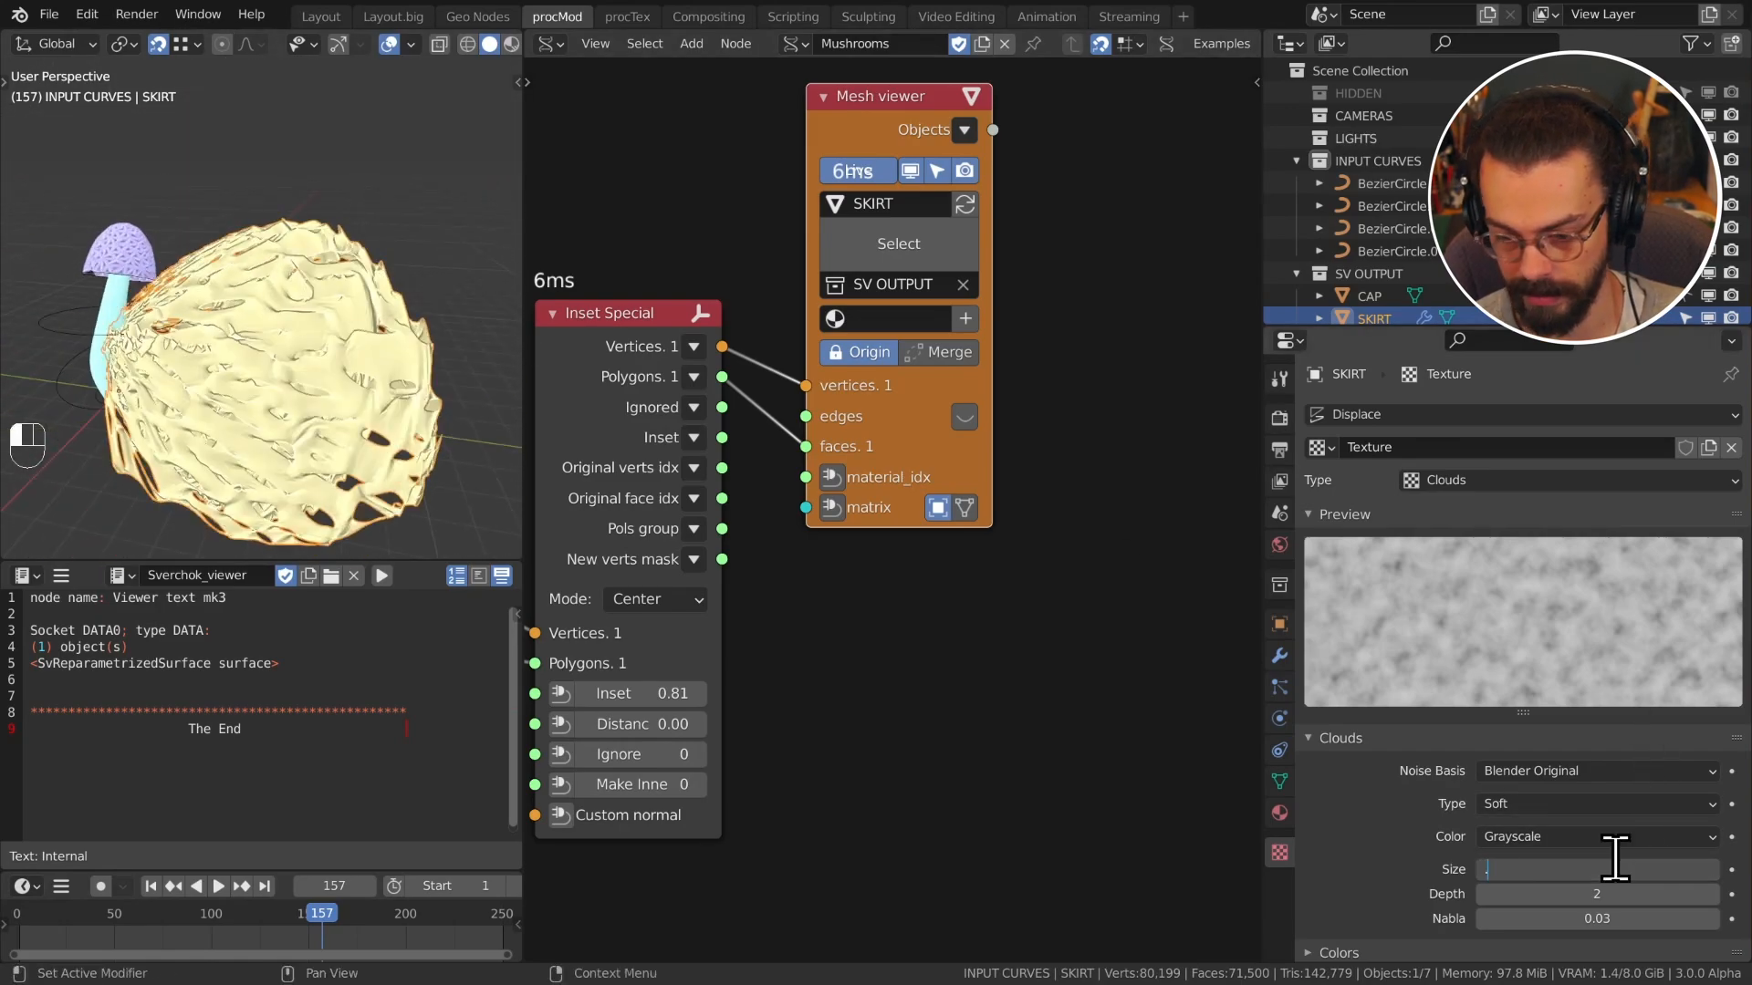
pyautogui.write('01')
pyautogui.press('Return')
pyautogui.click(1610, 861)
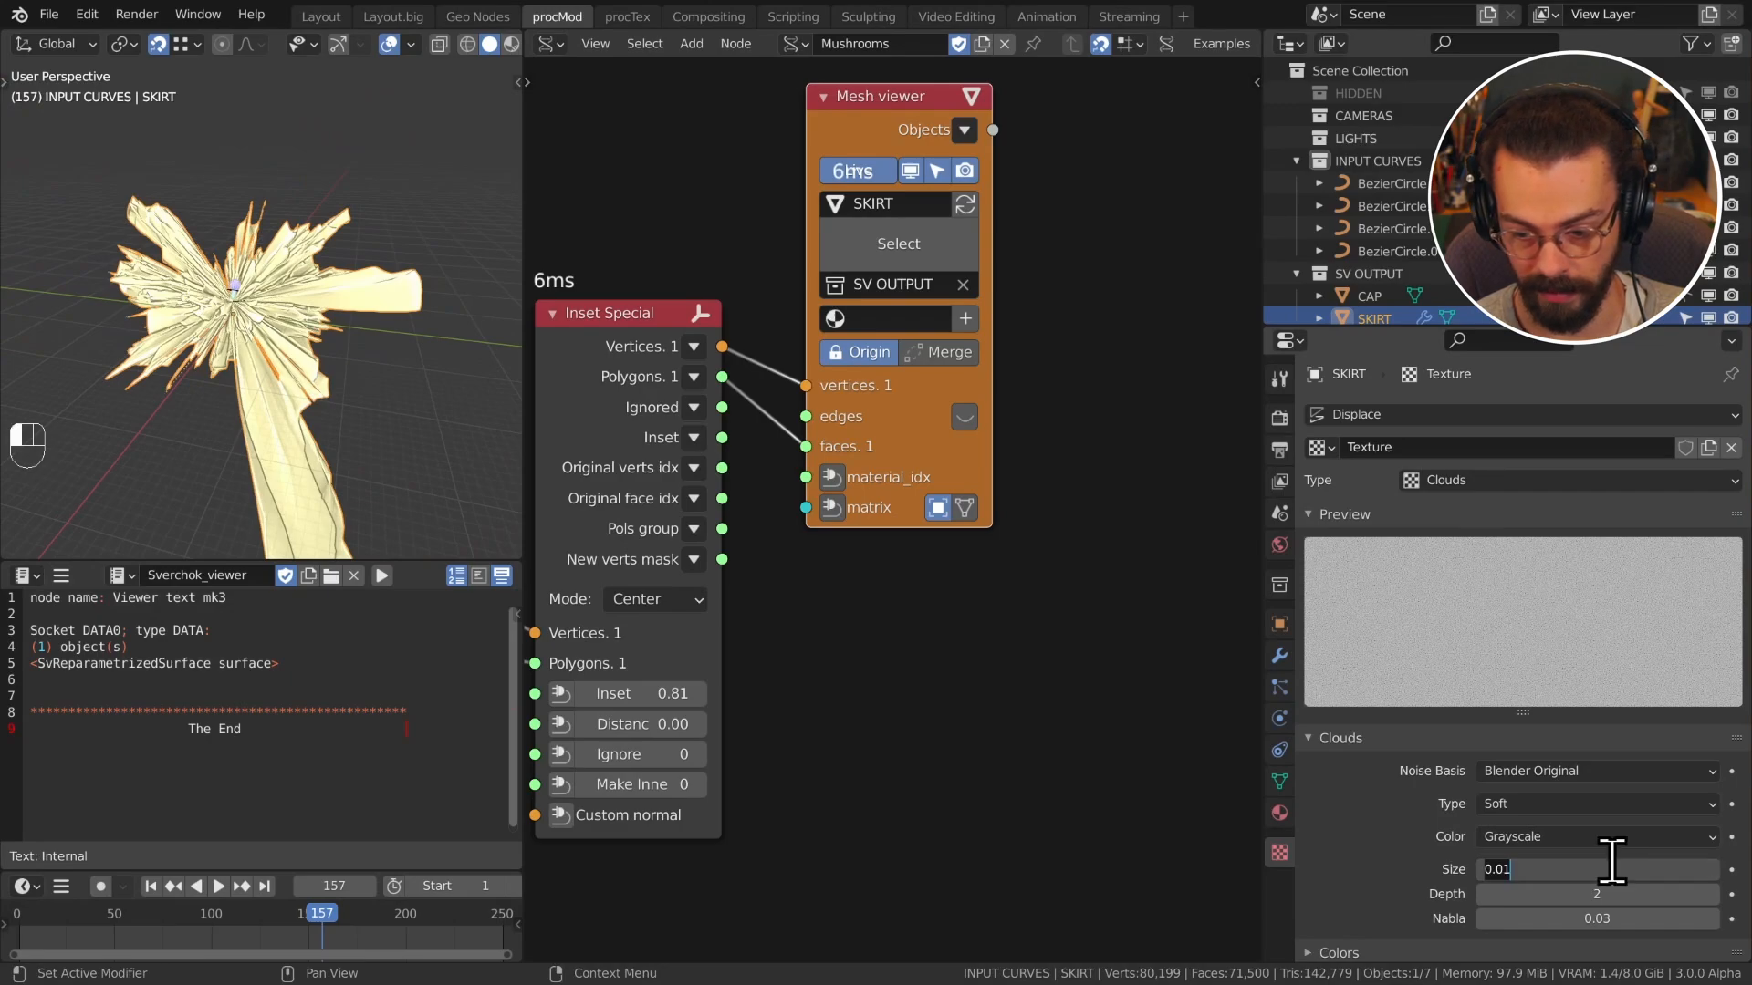
pyautogui.write('0')
pyautogui.press('Return')
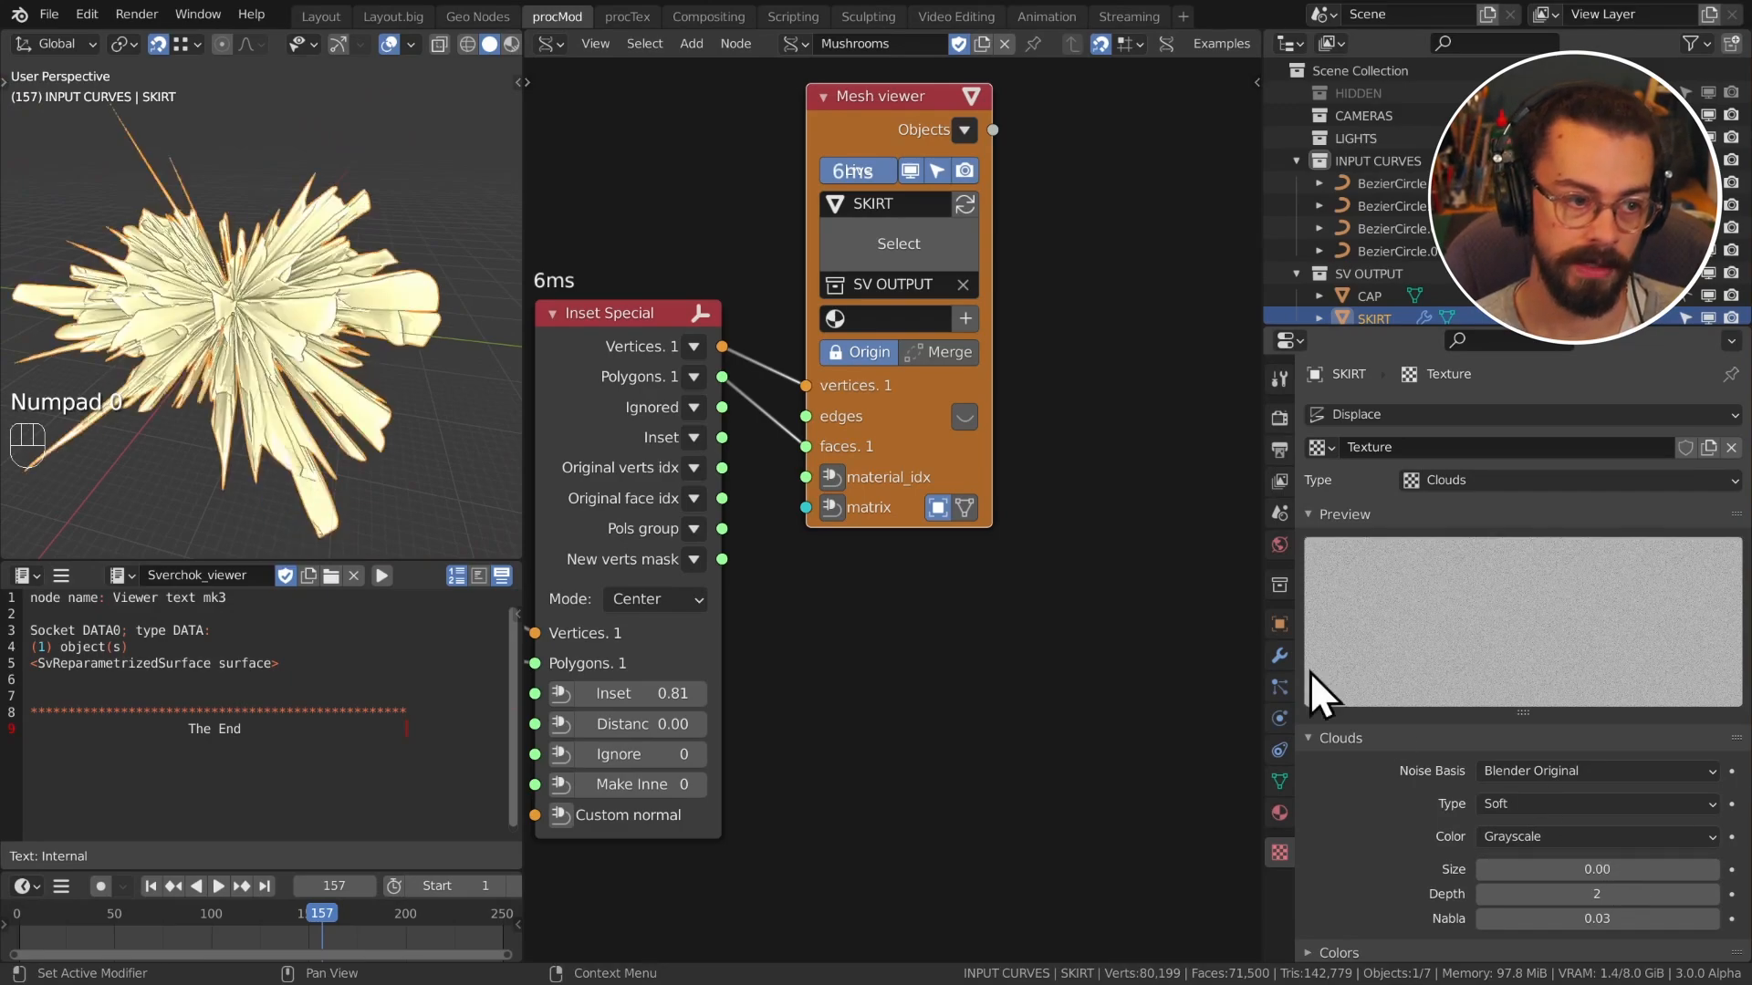
# Step: Set the Displace modifier's Strength to 0.01 and zoom in on the veil around the stem
pyautogui.click(1280, 654)
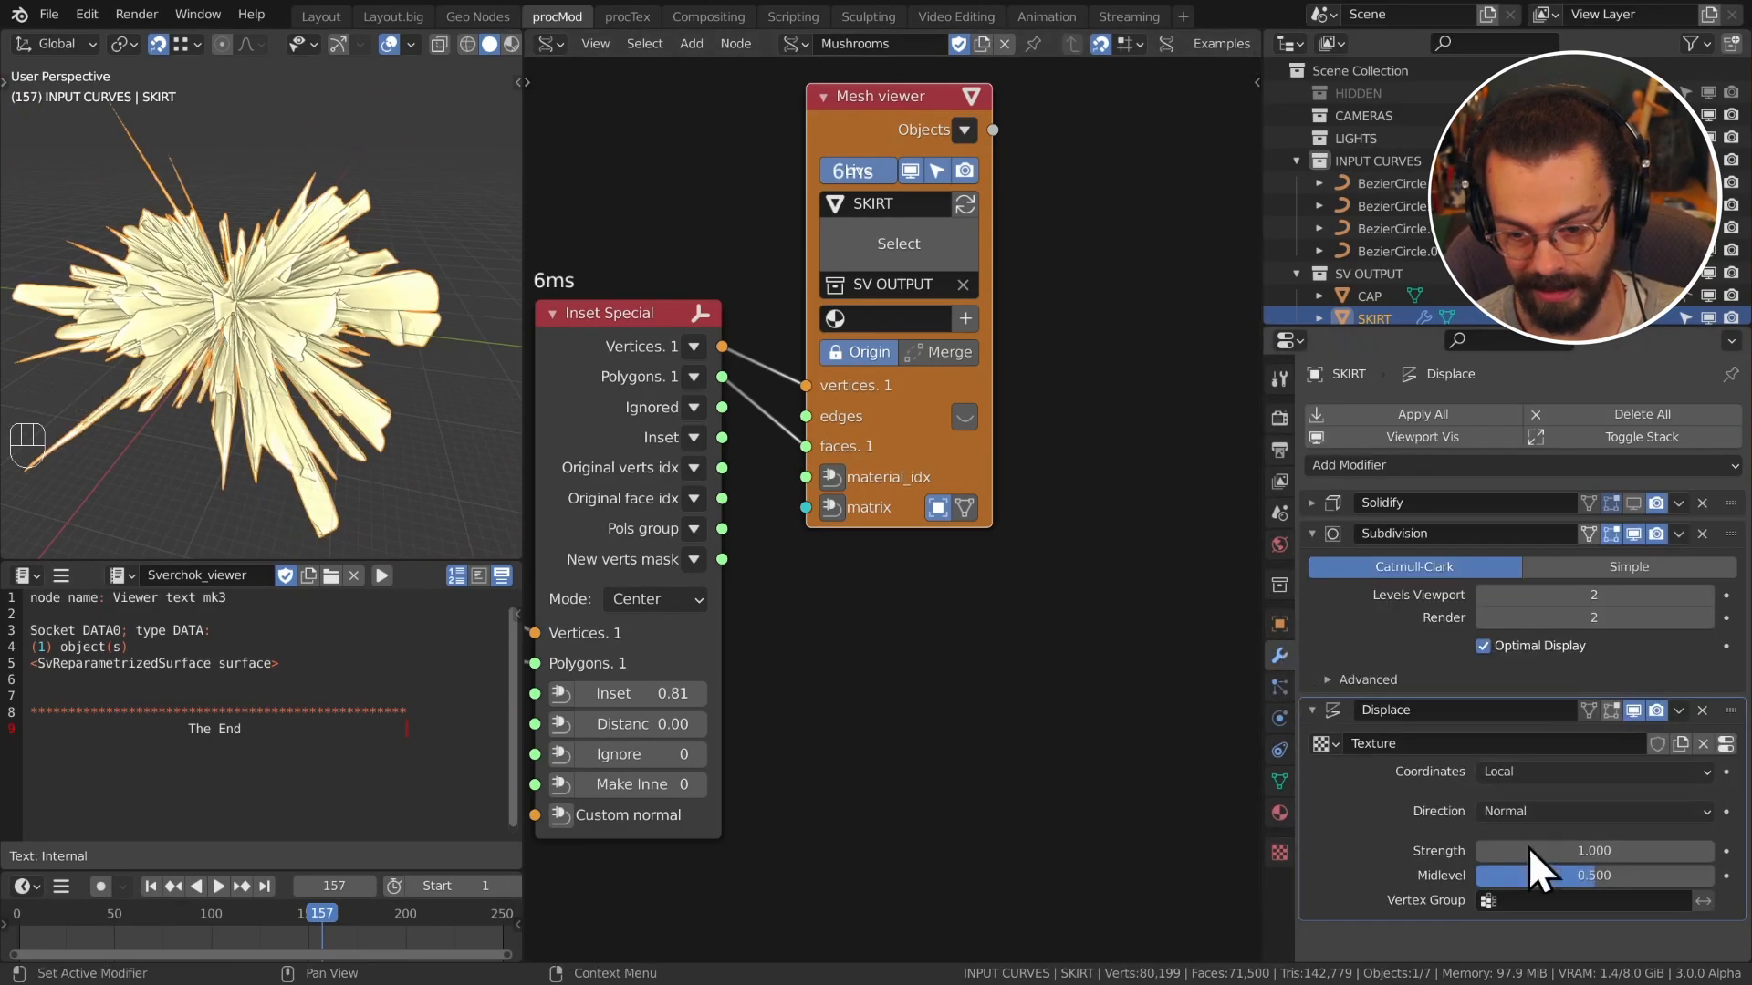
pyautogui.click(1629, 848)
pyautogui.write('0.0')
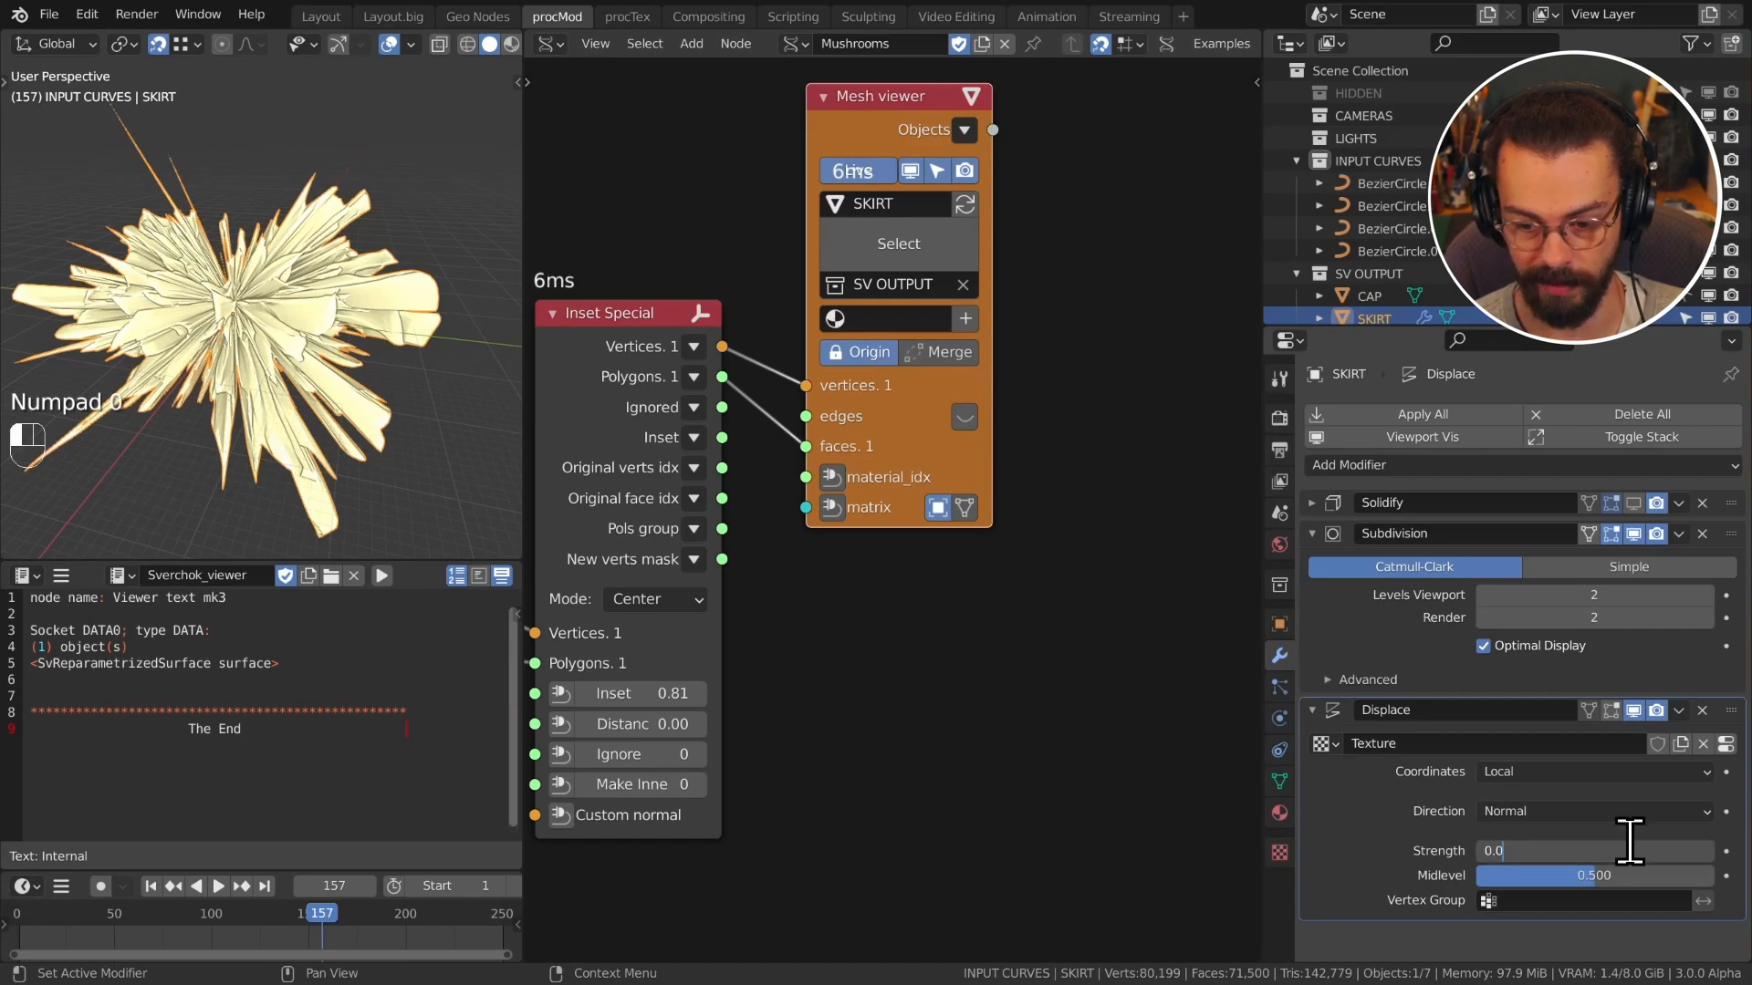
pyautogui.write('1')
pyautogui.press('Return')
pyautogui.scroll(12, 194, 309)
pyautogui.keyDown('shift'); pyautogui.moveTo(195, 310); pyautogui.dragTo(365, 340, button='middle'); pyautogui.keyUp('shift')
# Step: Set the Displace direction to RGB to XYZ and switch the Clouds texture from grayscale to Color
pyautogui.click(1591, 810)
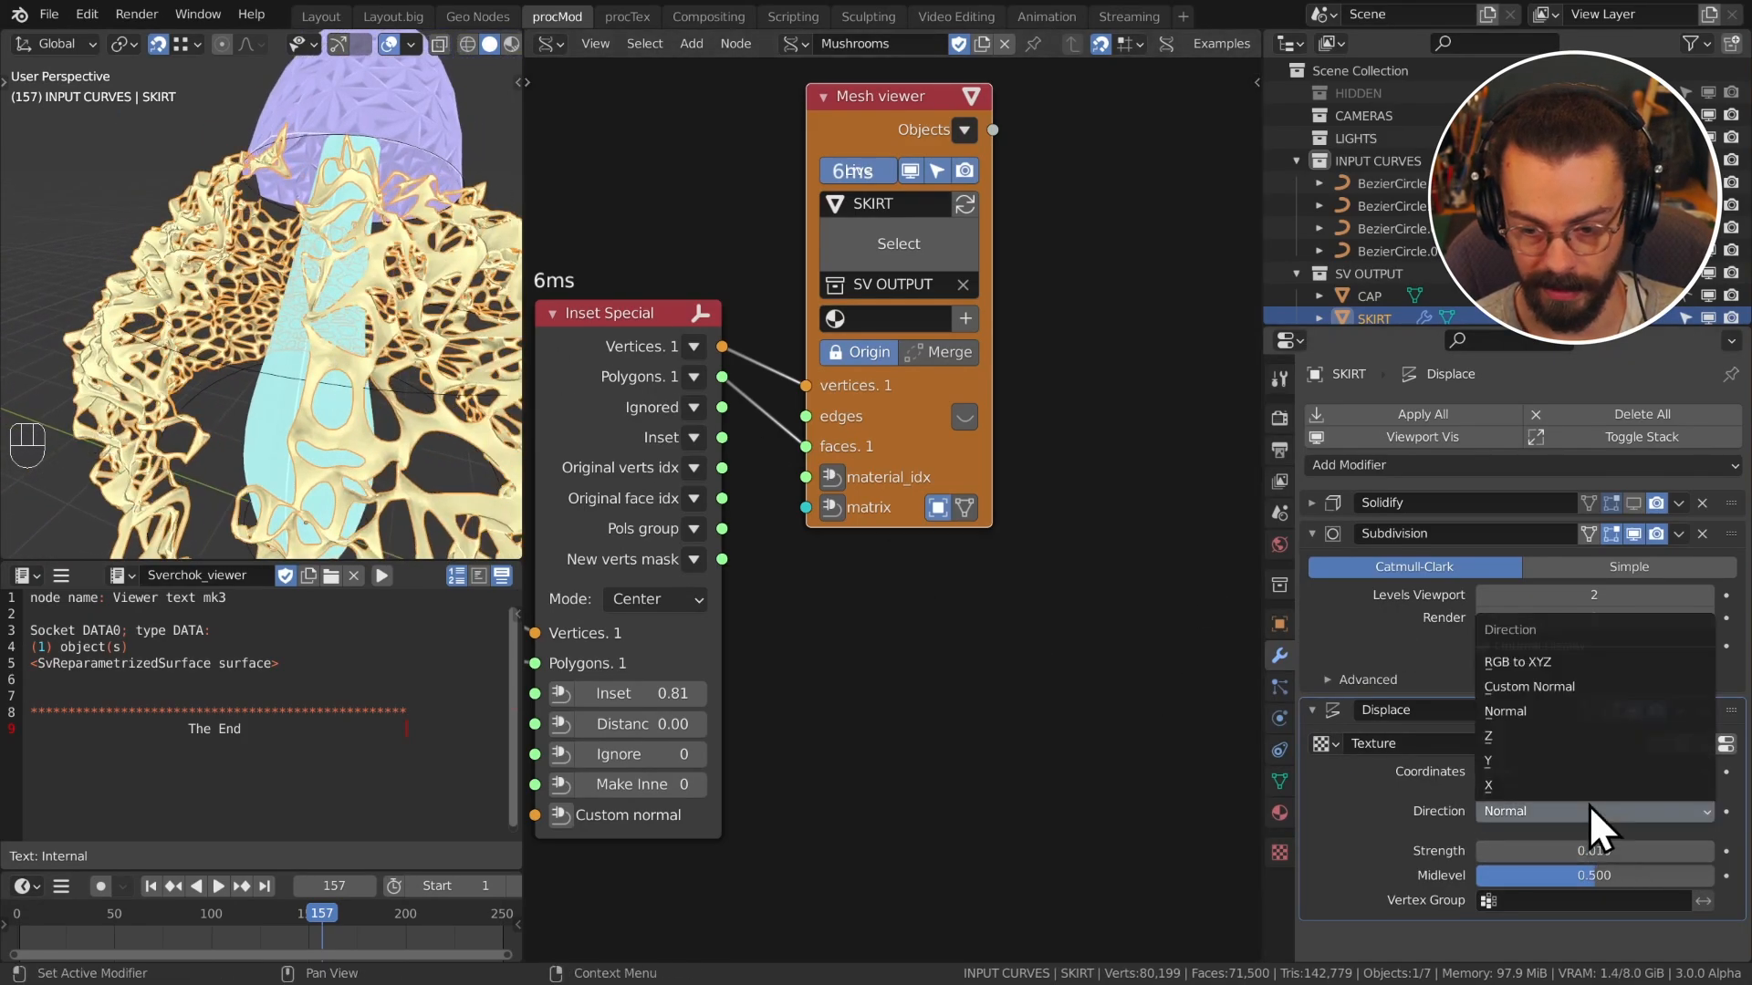
pyautogui.click(1546, 660)
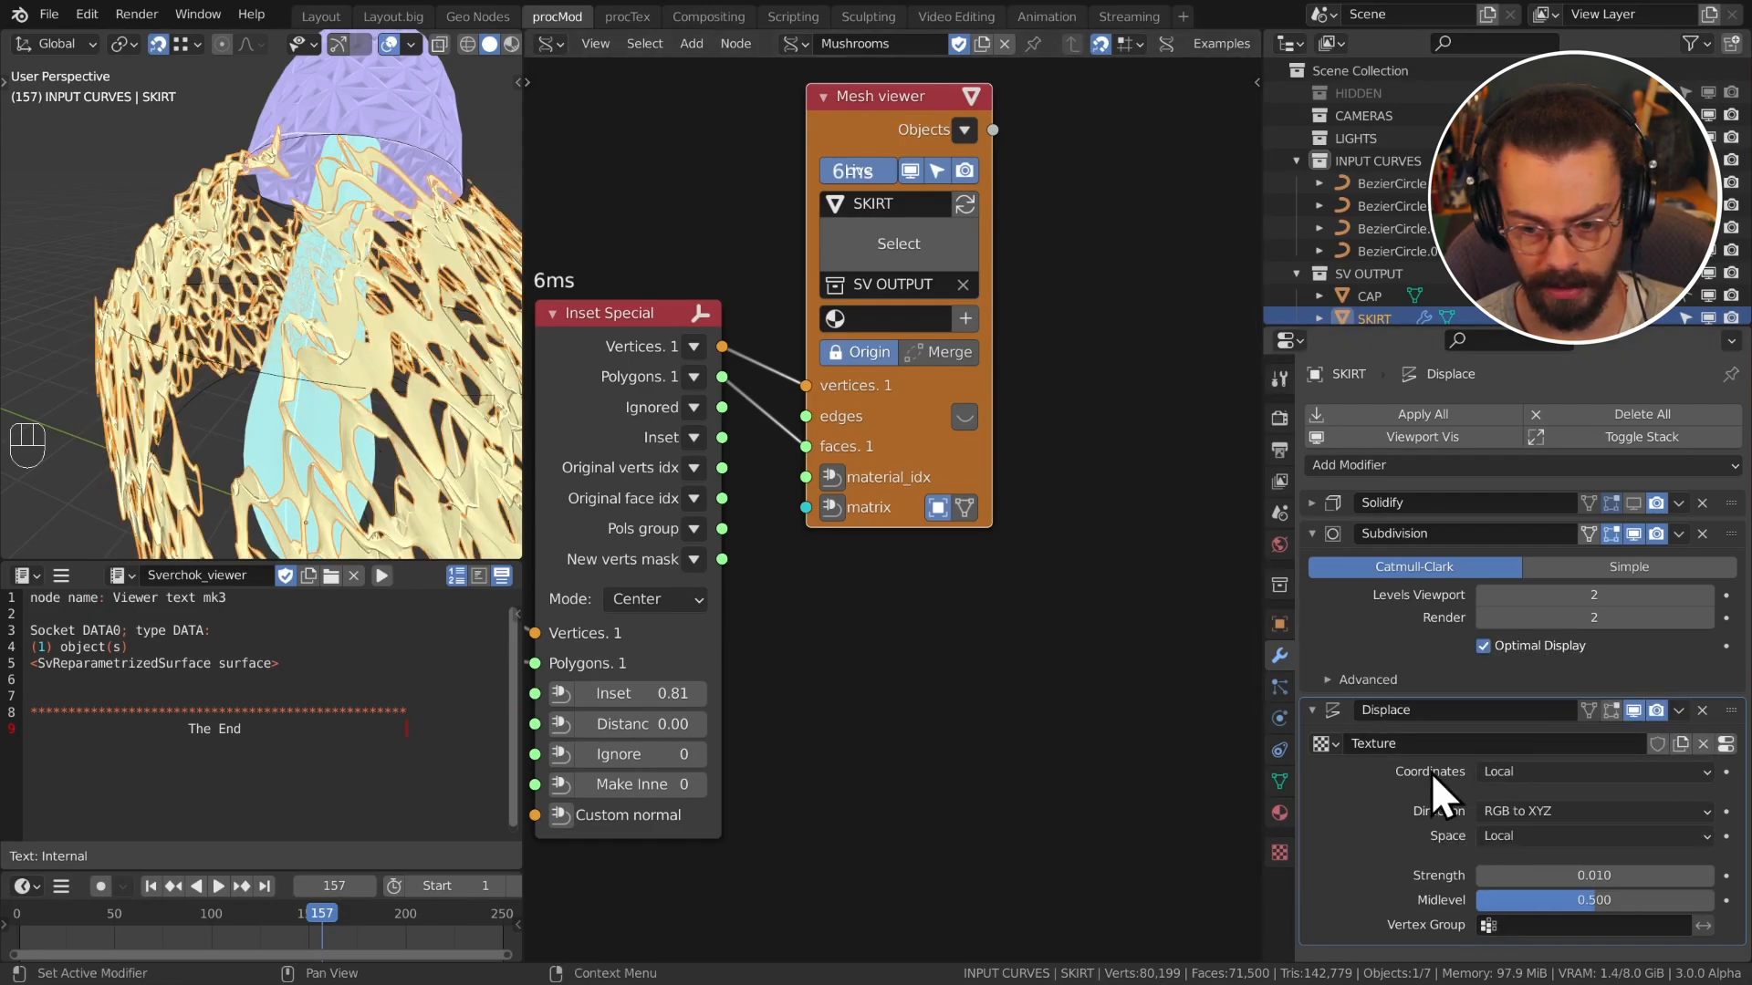
pyautogui.click(1281, 852)
pyautogui.click(1551, 835)
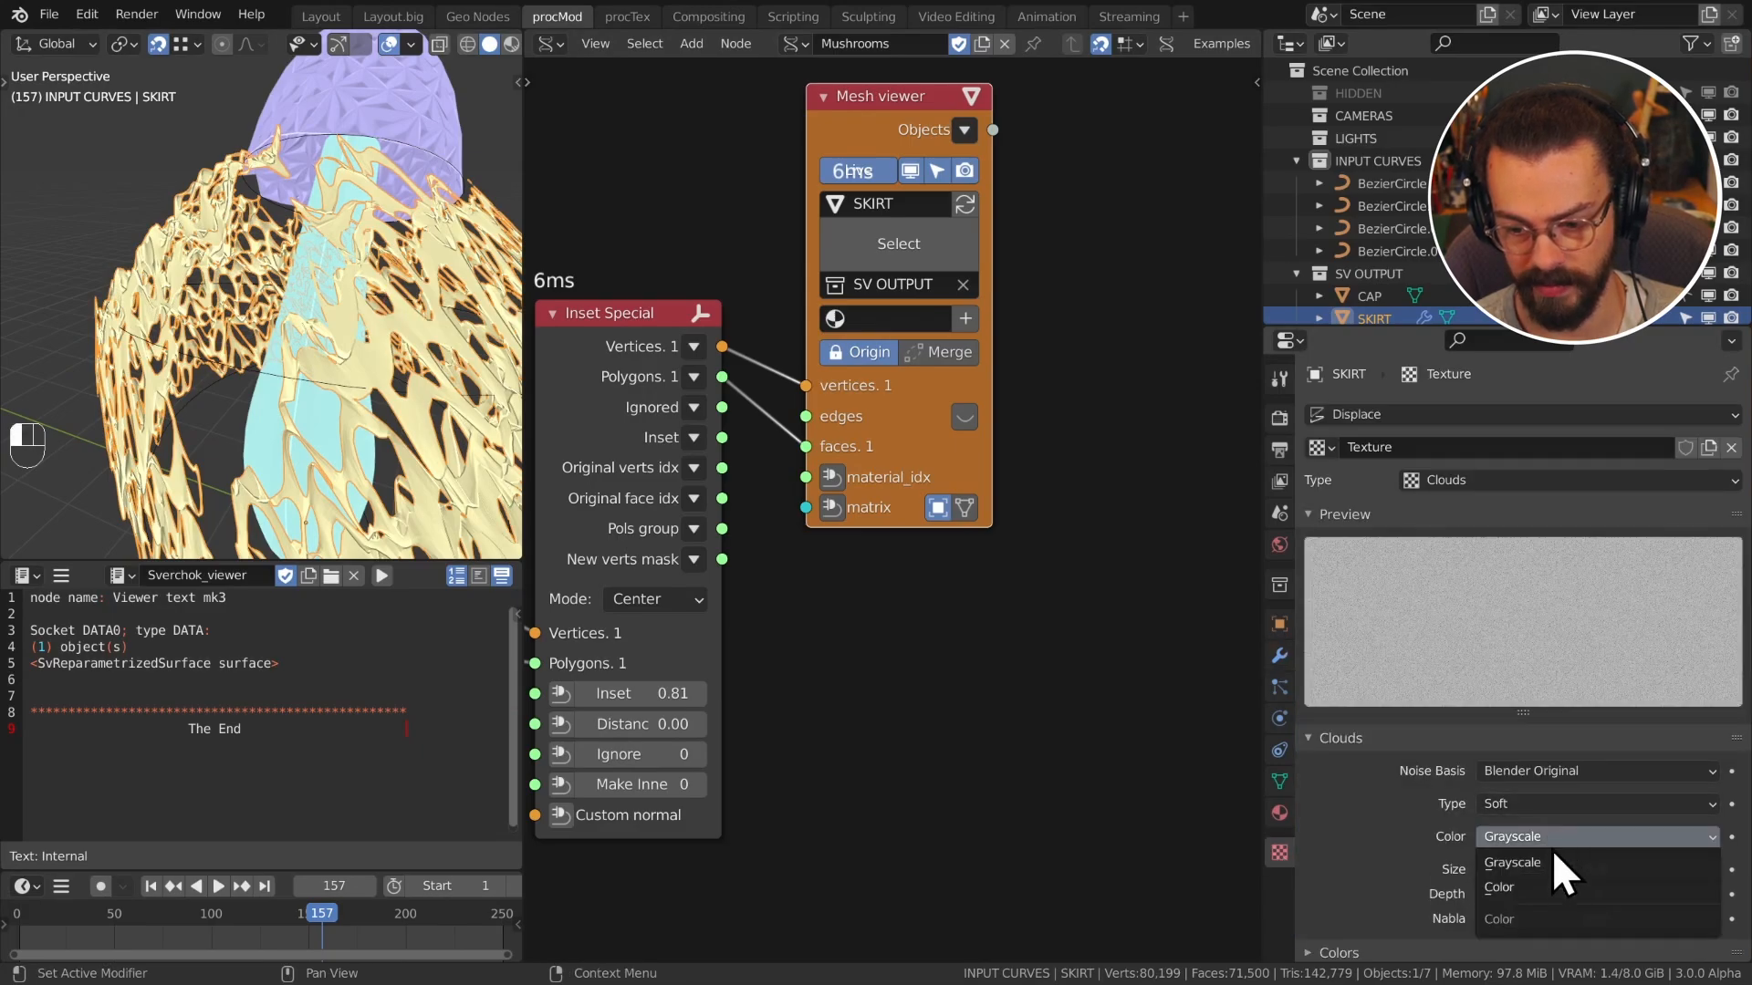
pyautogui.click(1545, 885)
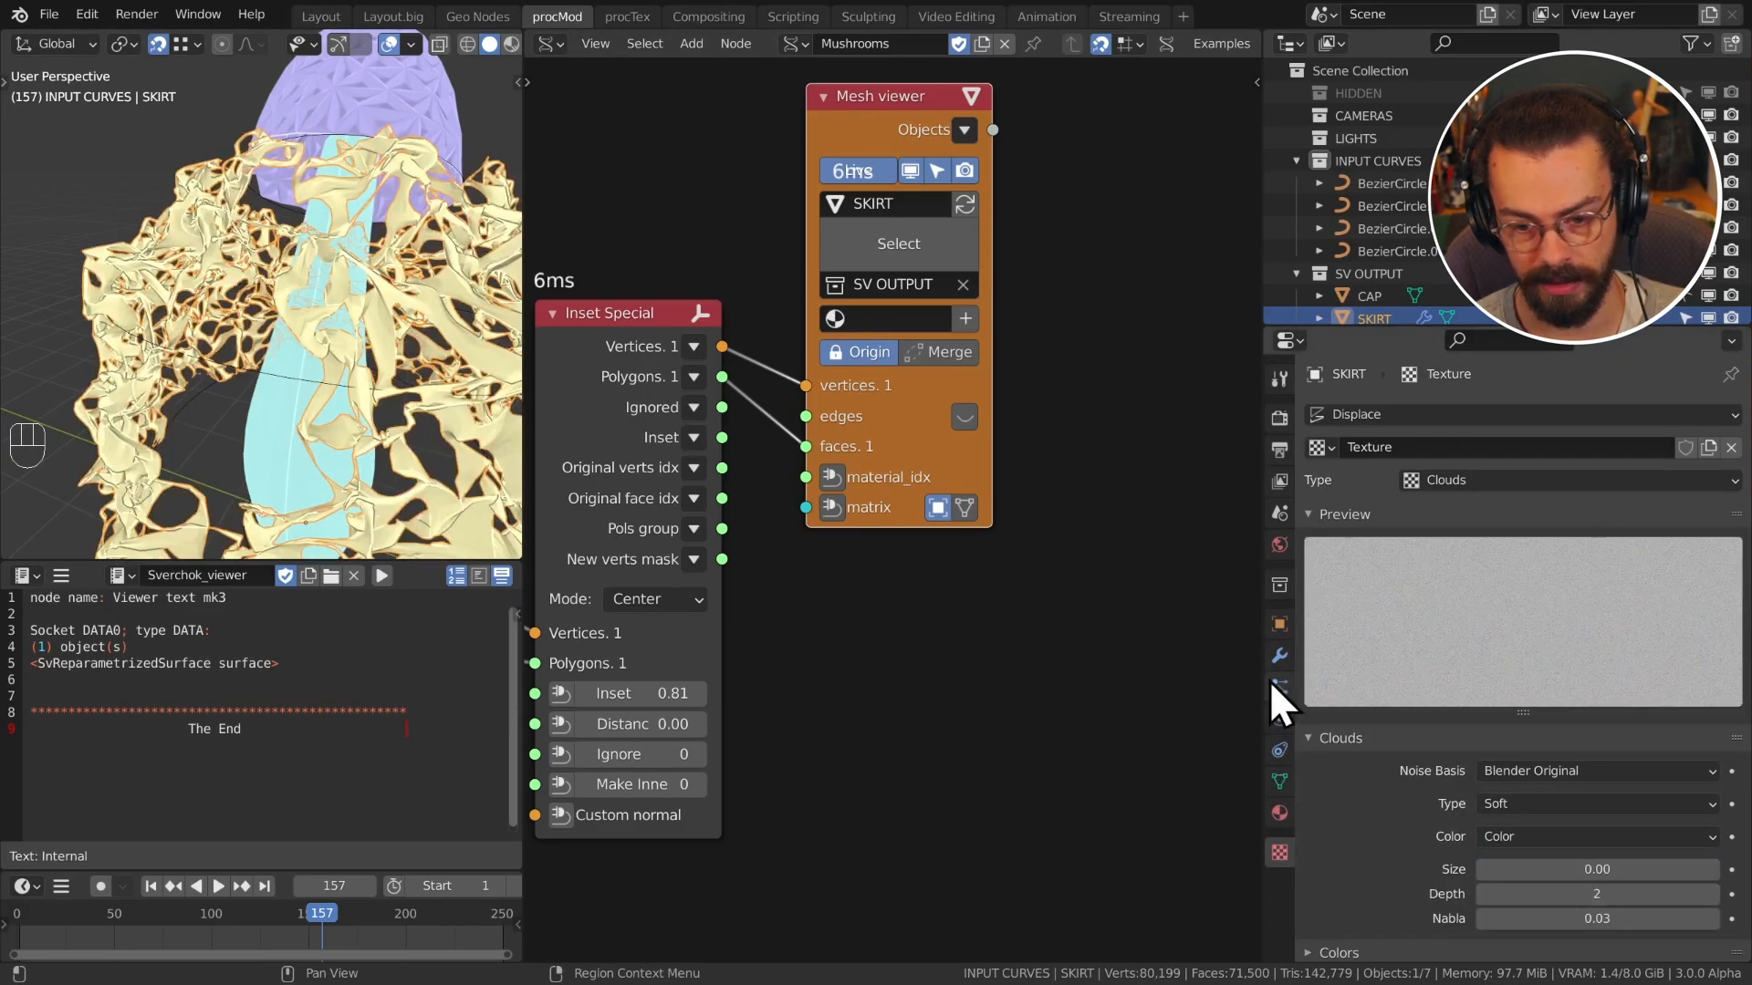
# Step: Lower the Displace modifier's Strength to 0.002
pyautogui.click(1280, 655)
pyautogui.click(1510, 876)
pyautogui.write('0.0')
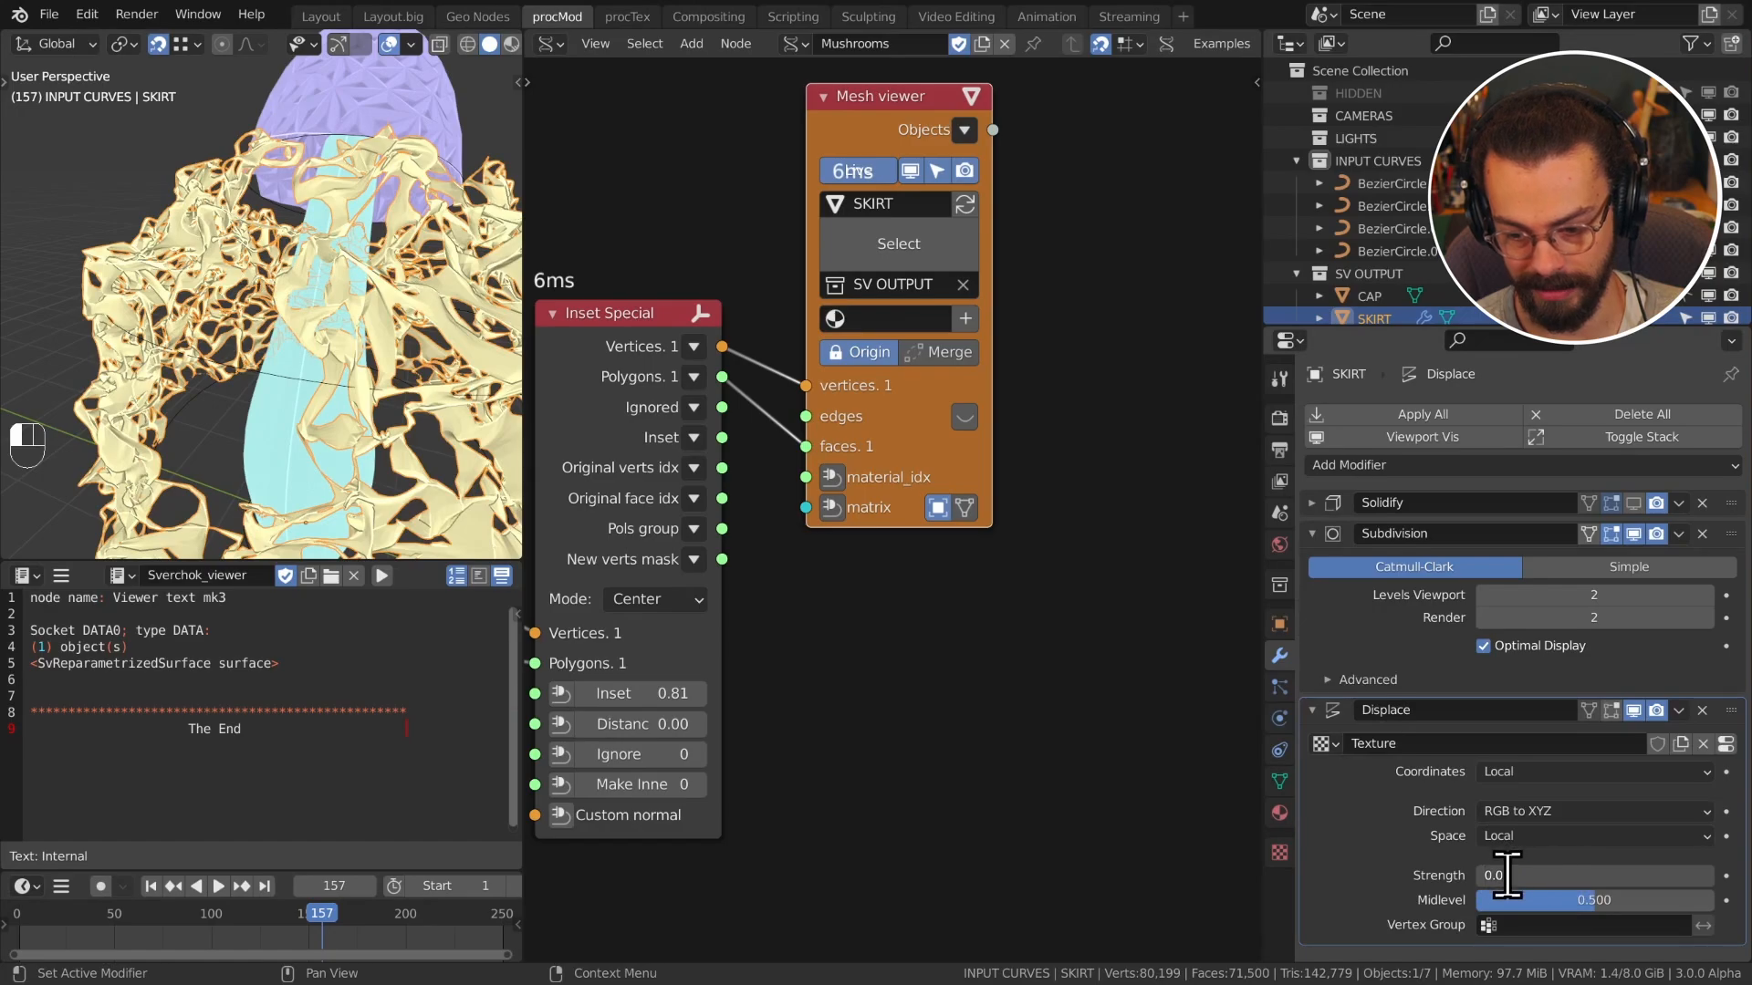
pyautogui.write('0')
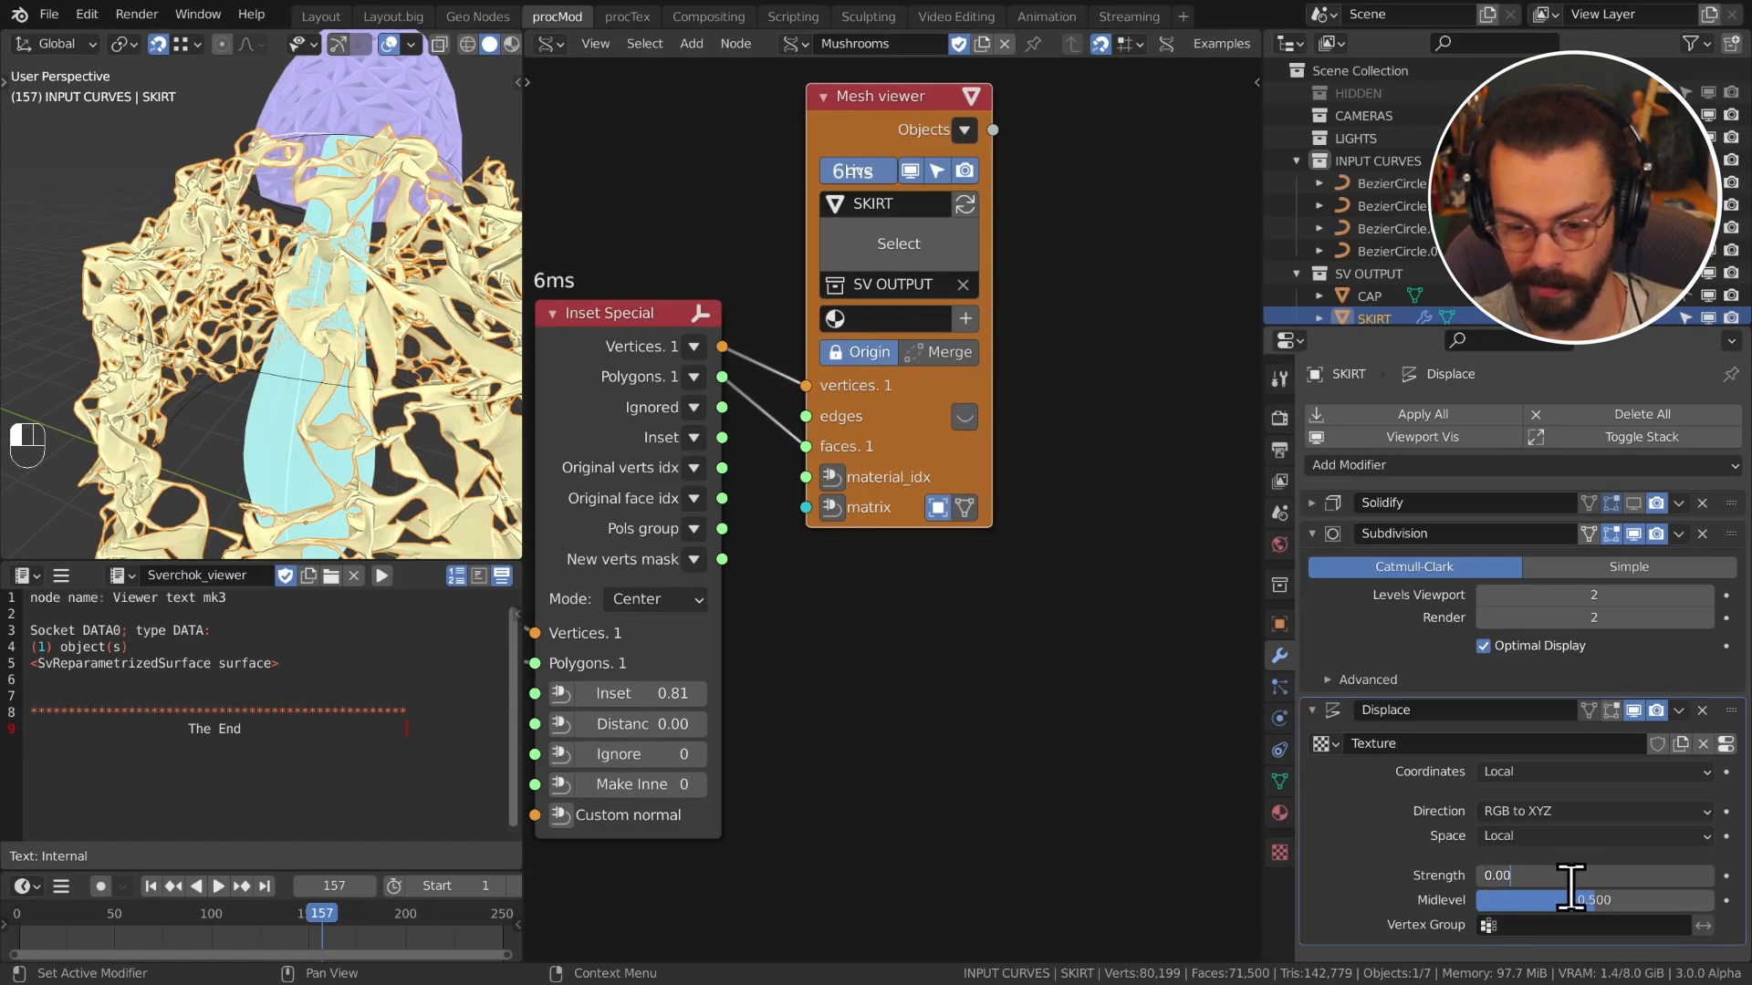
pyautogui.write('2')
pyautogui.press('Return')
pyautogui.scroll(-5, 276, 317)
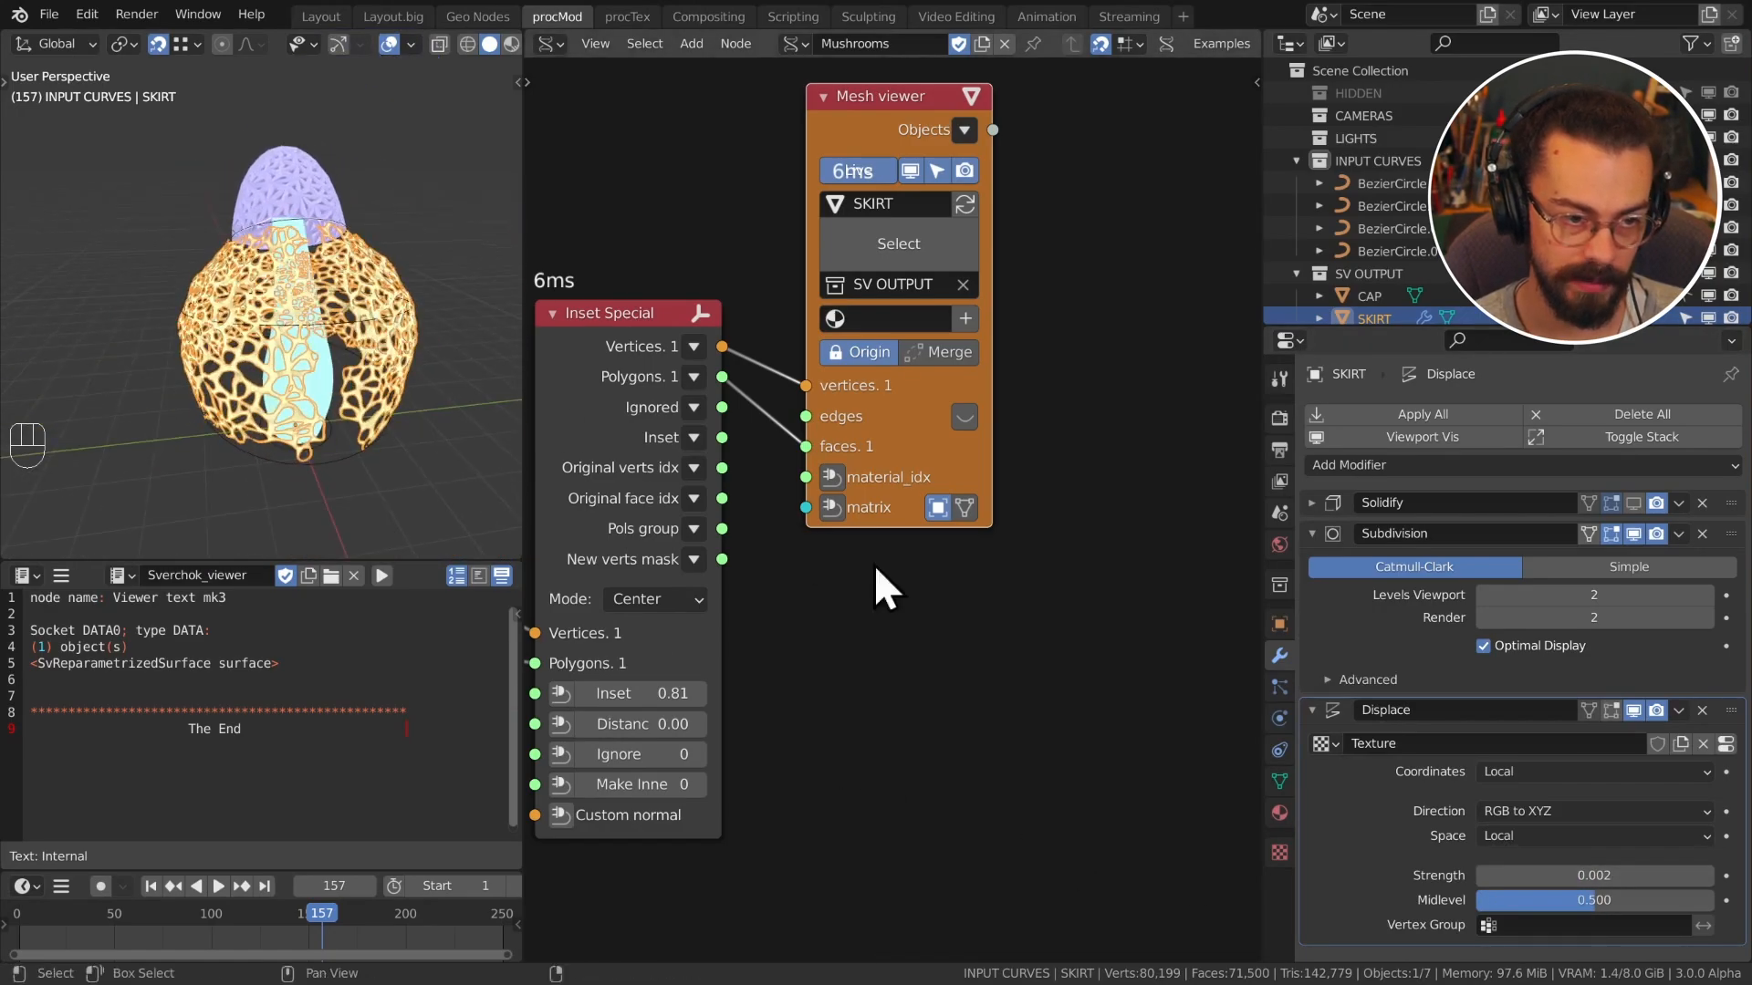
# Step: Move the Solidify modifier below Displace in the stack, re-enable its viewport display and expand its settings
pyautogui.moveTo(1730, 714); pyautogui.dragTo(1729, 718)
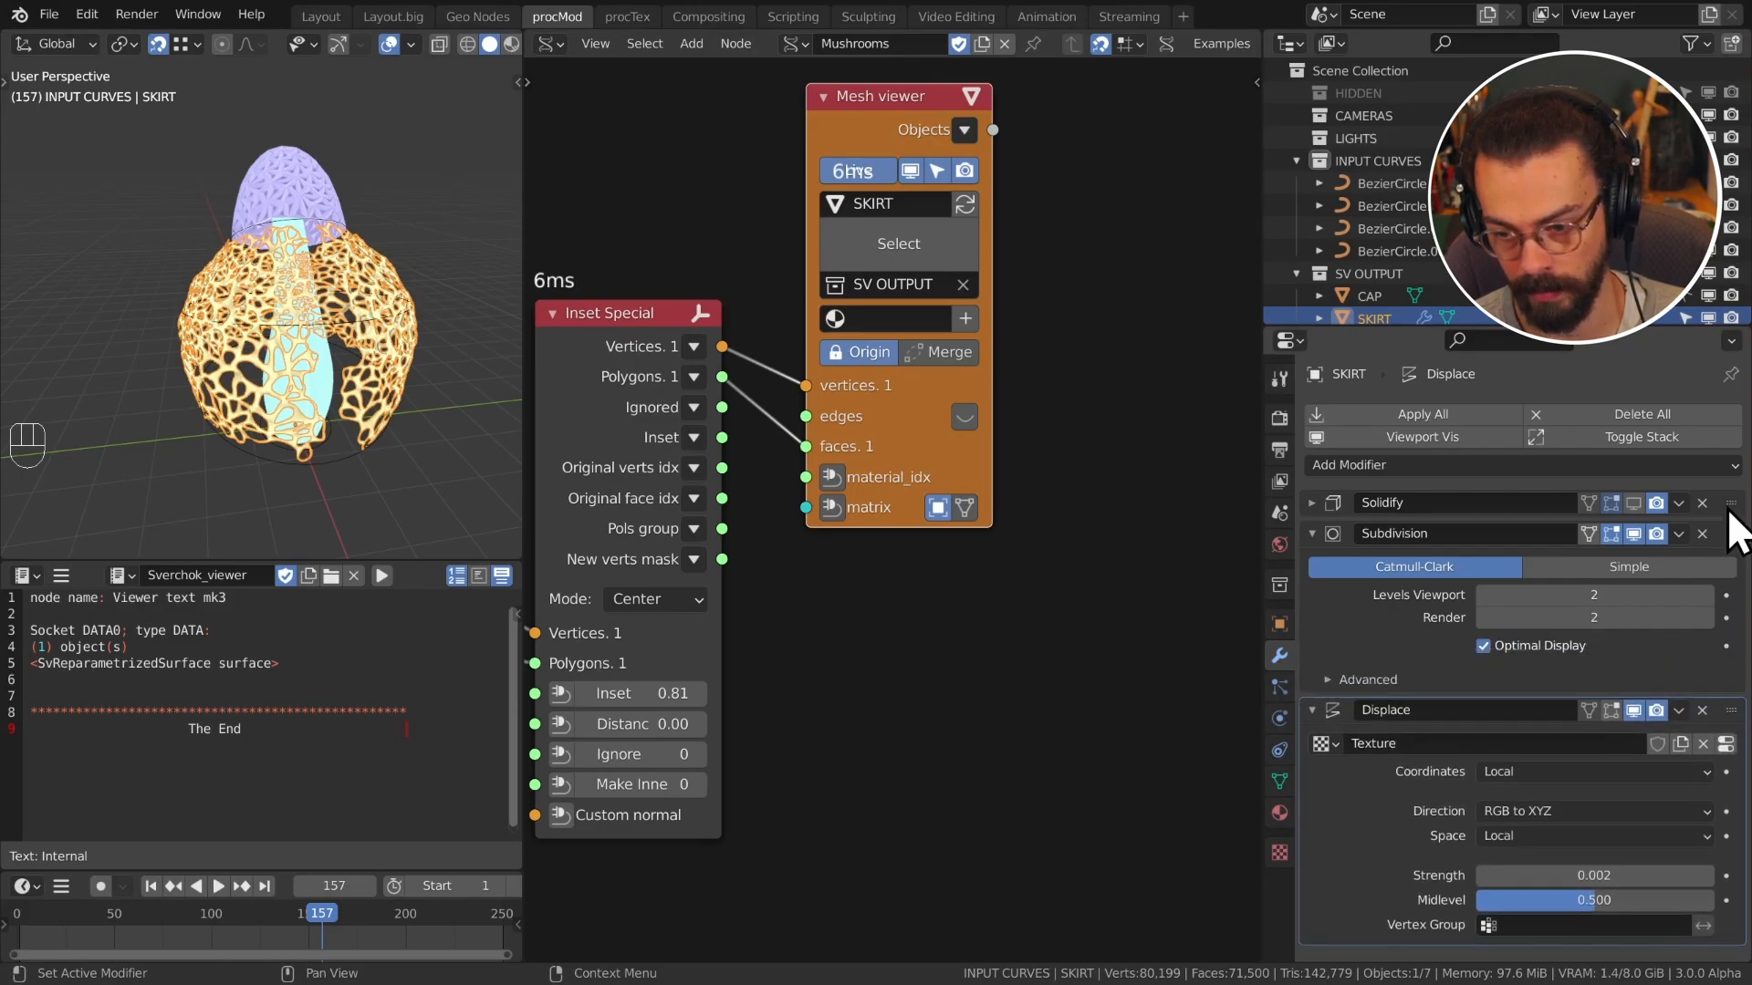
pyautogui.moveTo(1731, 505); pyautogui.dragTo(1734, 938)
pyautogui.scroll(5, 358, 332)
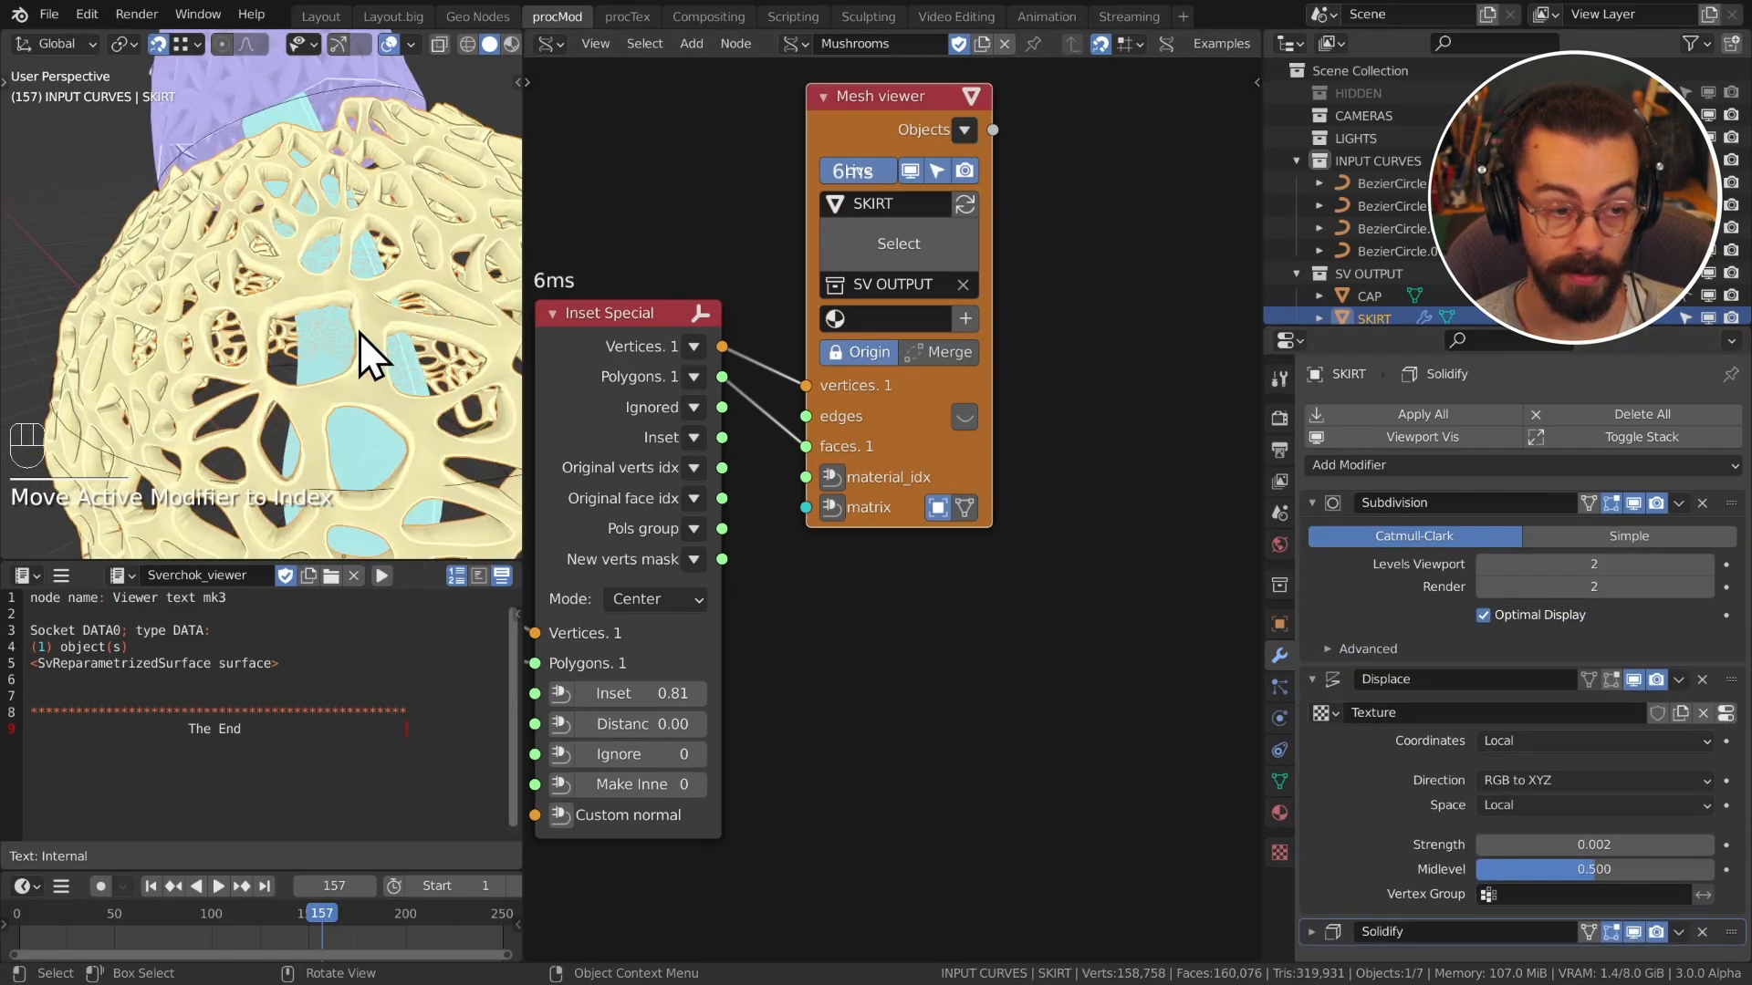
pyautogui.moveTo(359, 332); pyautogui.dragTo(438, 337, button='middle')
pyautogui.click(1314, 931)
pyautogui.scroll(-5, 1370, 807)
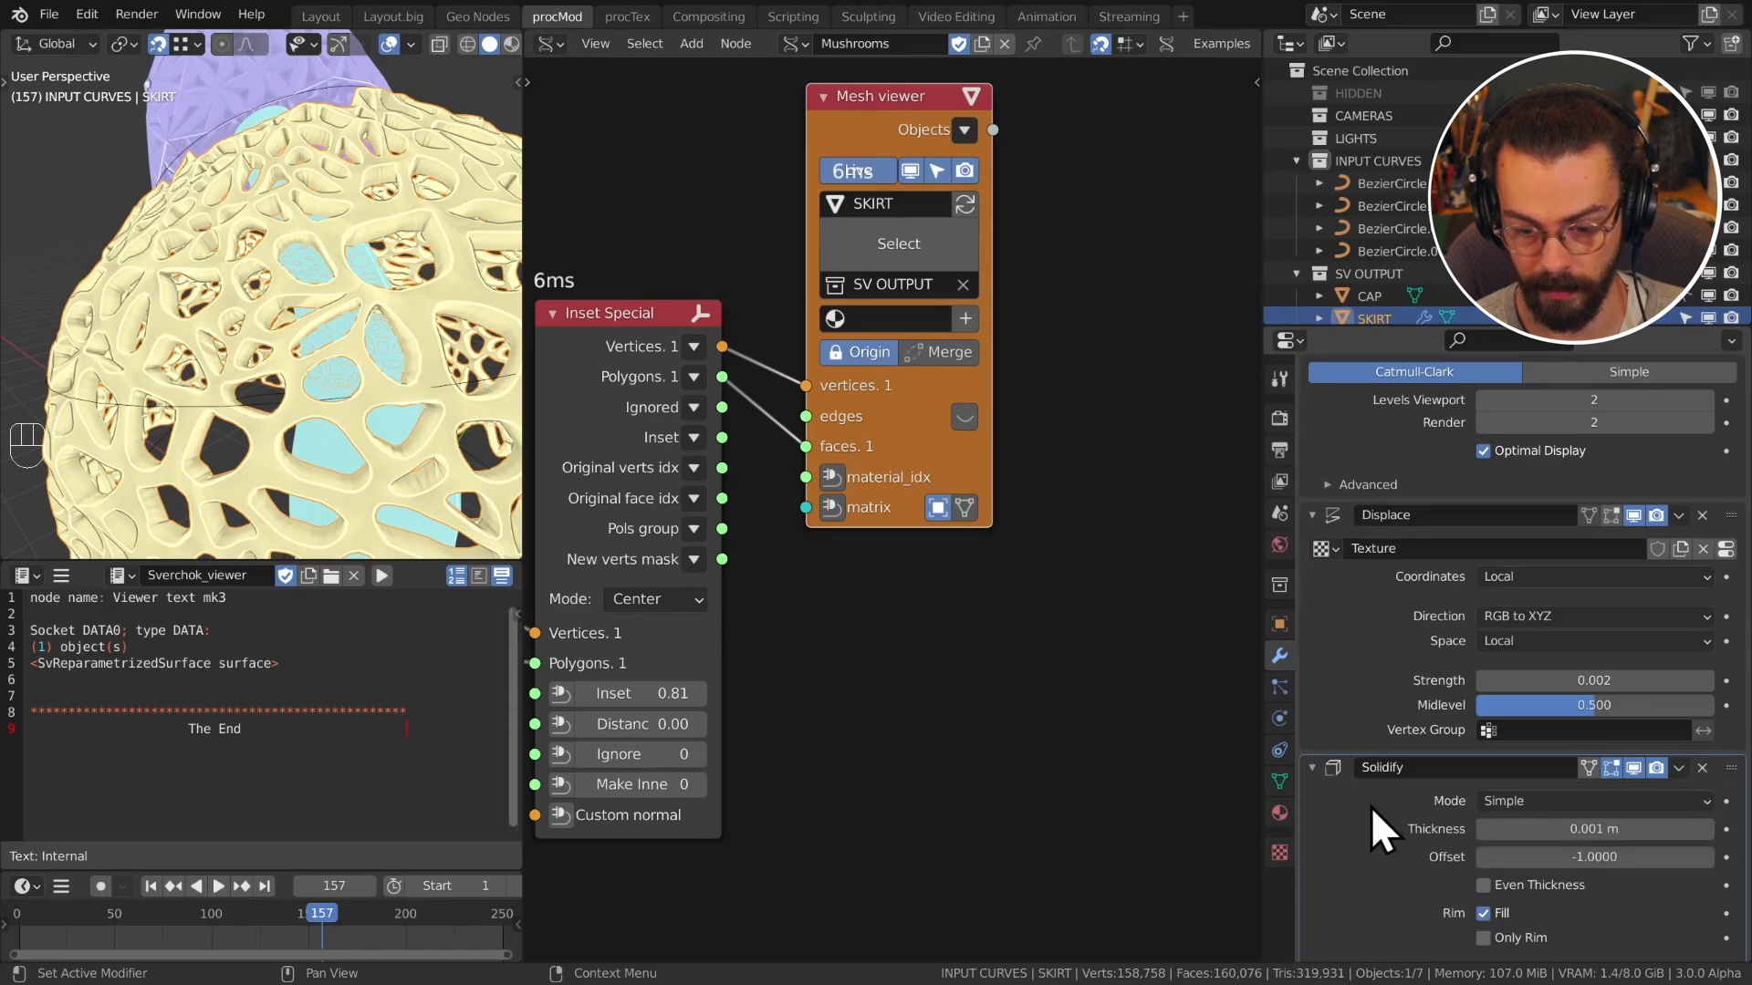
# Step: Set the skirt's Solidify thickness to 0.0005 m and view the whole mushroom
pyautogui.doubleClick(1521, 829)
pyautogui.write('.0005')
pyautogui.press('Return')
pyautogui.scroll(-4, 274, 278)
pyautogui.moveTo(274, 279); pyautogui.dragTo(390, 321, button='middle')
pyautogui.scroll(-4, 260, 336)
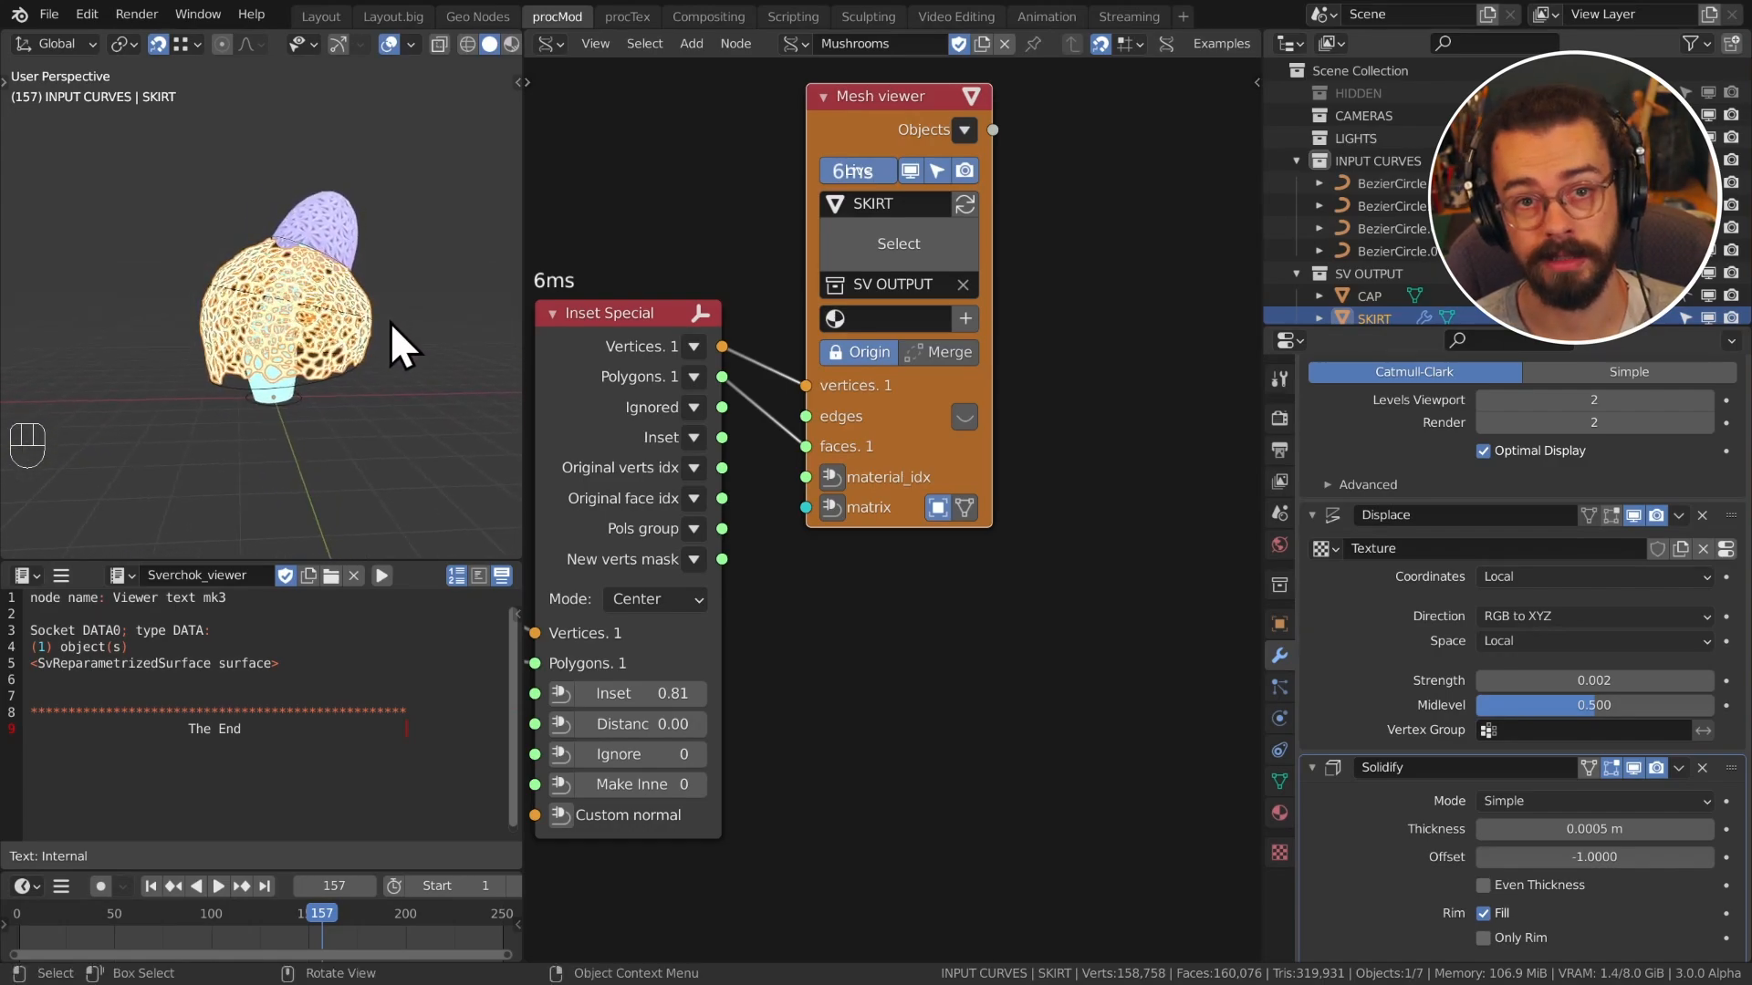
# Step: Group the veil's node chain into a frame labelled SKIRT and save the file
pyautogui.press('Home')
pyautogui.keyDown('ctrl'); pyautogui.moveTo(785, 341); pyautogui.dragTo(999, 573); pyautogui.keyUp('ctrl')
pyautogui.hotkey('ctrl', 'j')
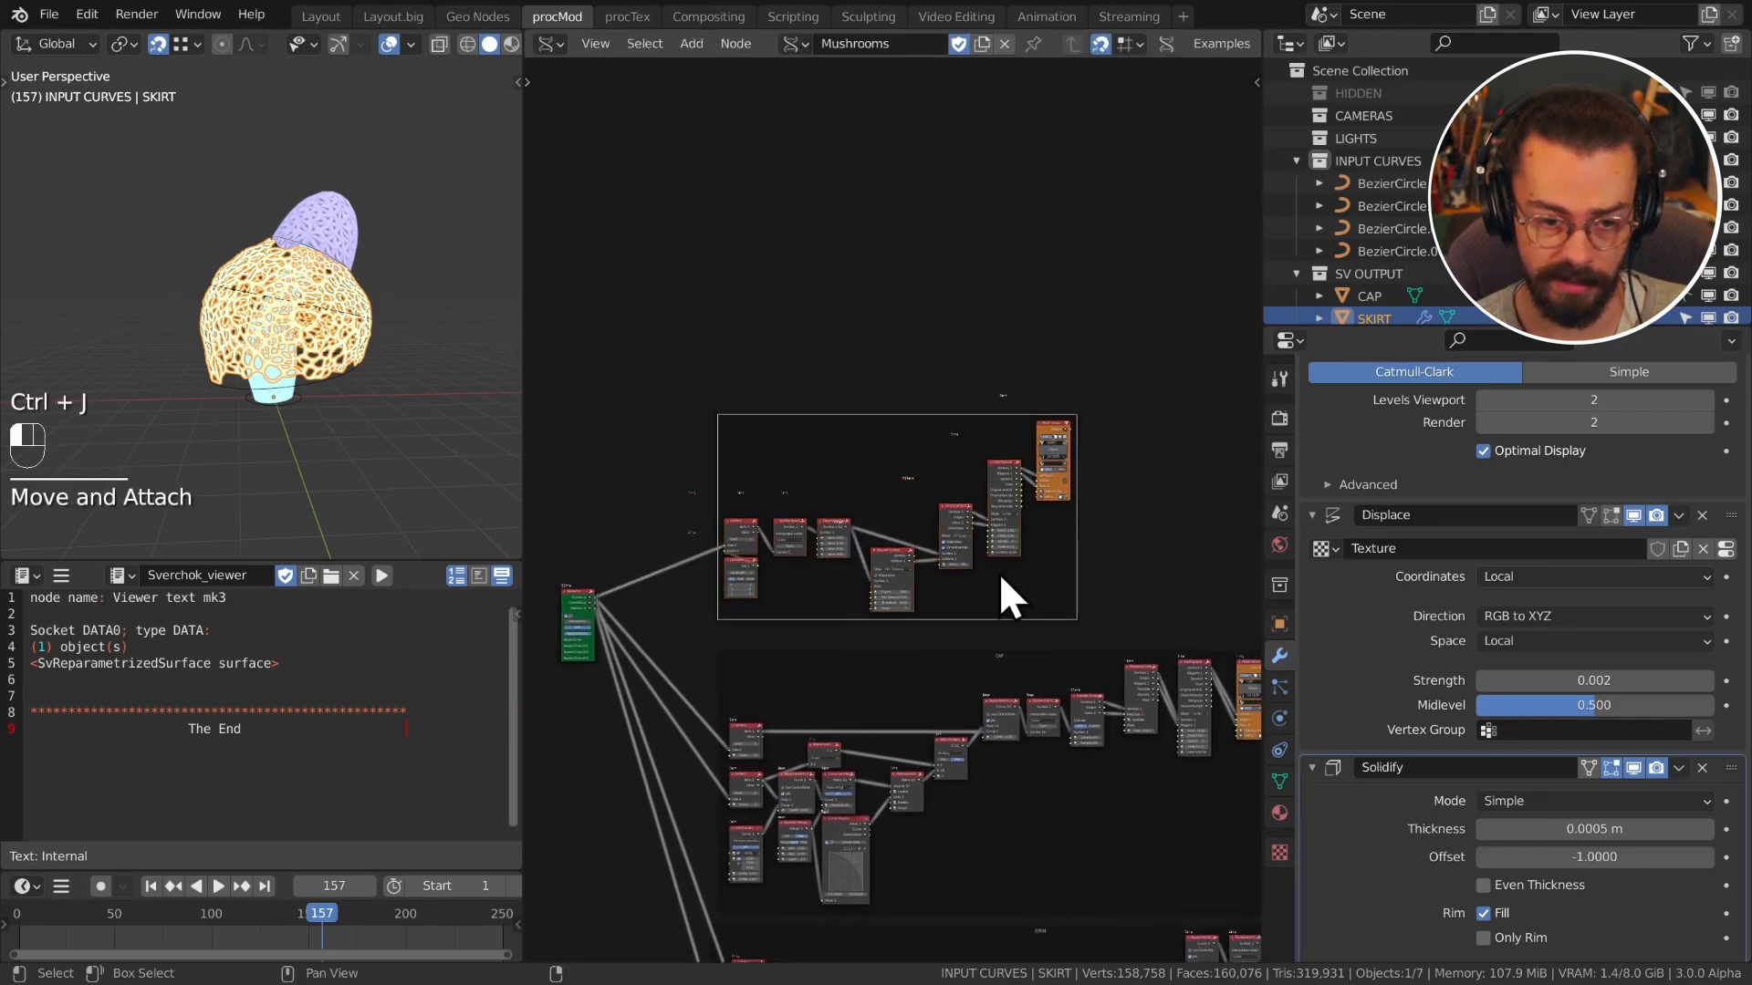
pyautogui.press('F2')
pyautogui.write('SL')
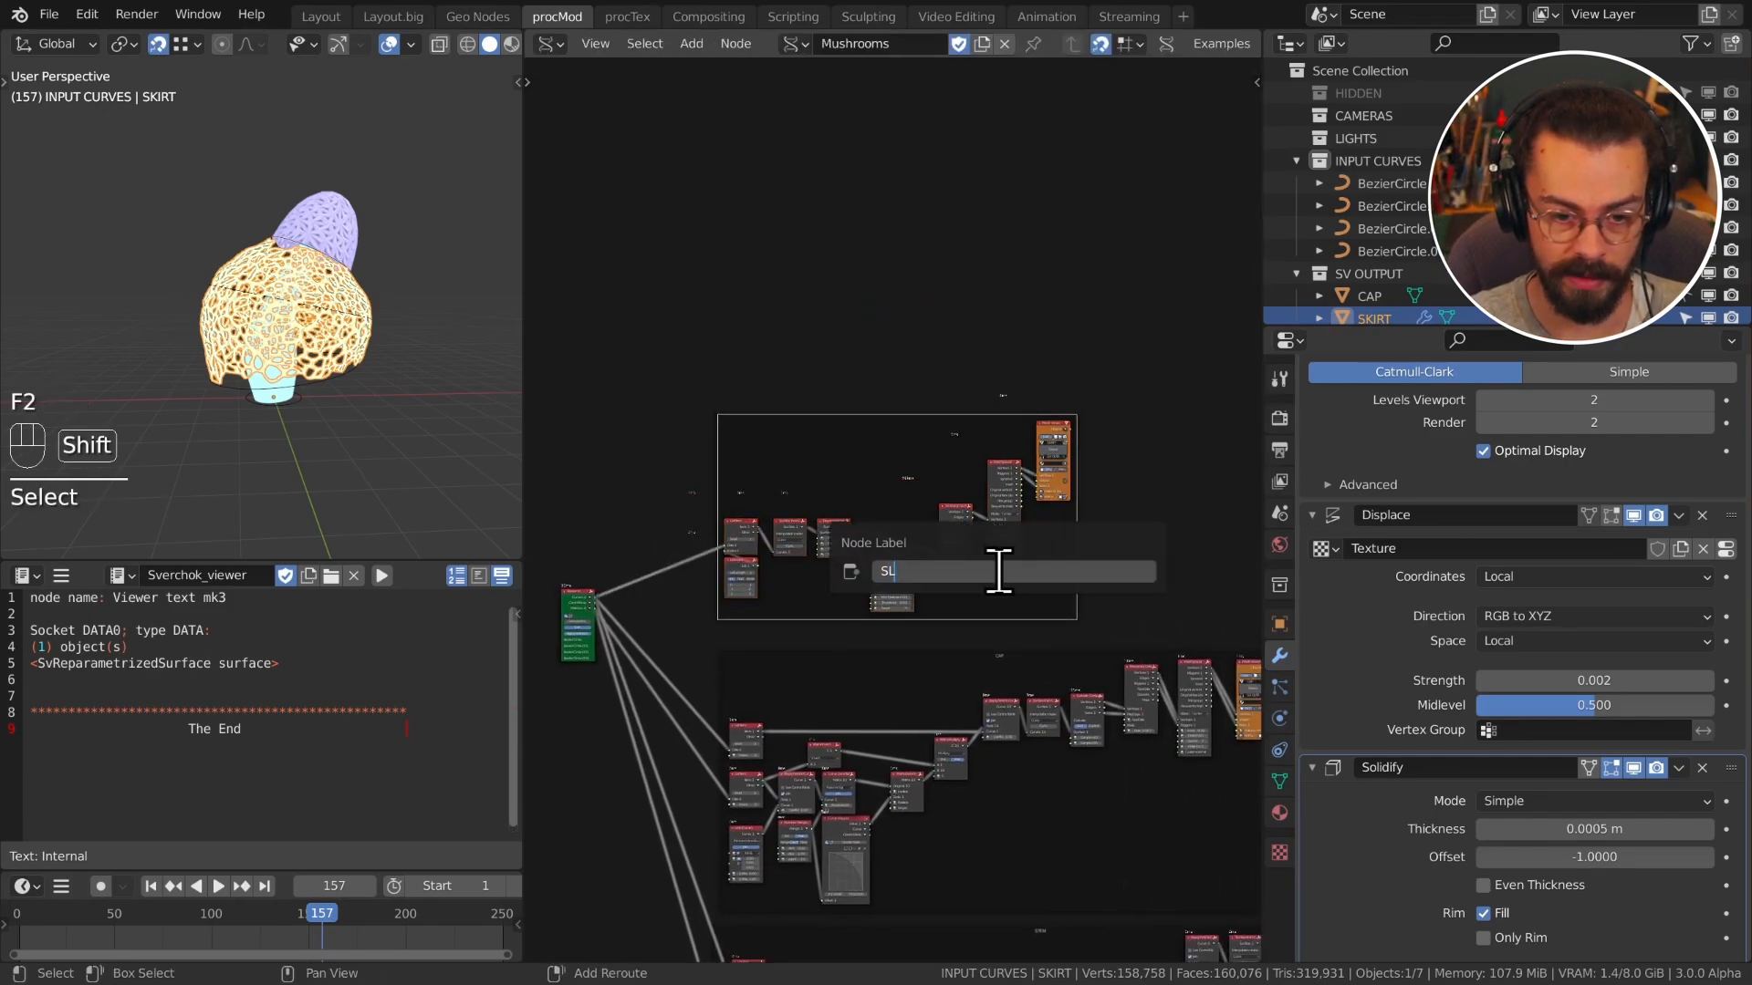
pyautogui.press('Return')
pyautogui.hotkey('ctrl', 's')
# Step: Add a mesh plane under the mushroom and scale it up to about 21 as the ground
pyautogui.moveTo(1261, 248); pyautogui.dragTo(1358, 263)
pyautogui.hotkey('shift', 'a')
pyautogui.moveTo(325, 315)
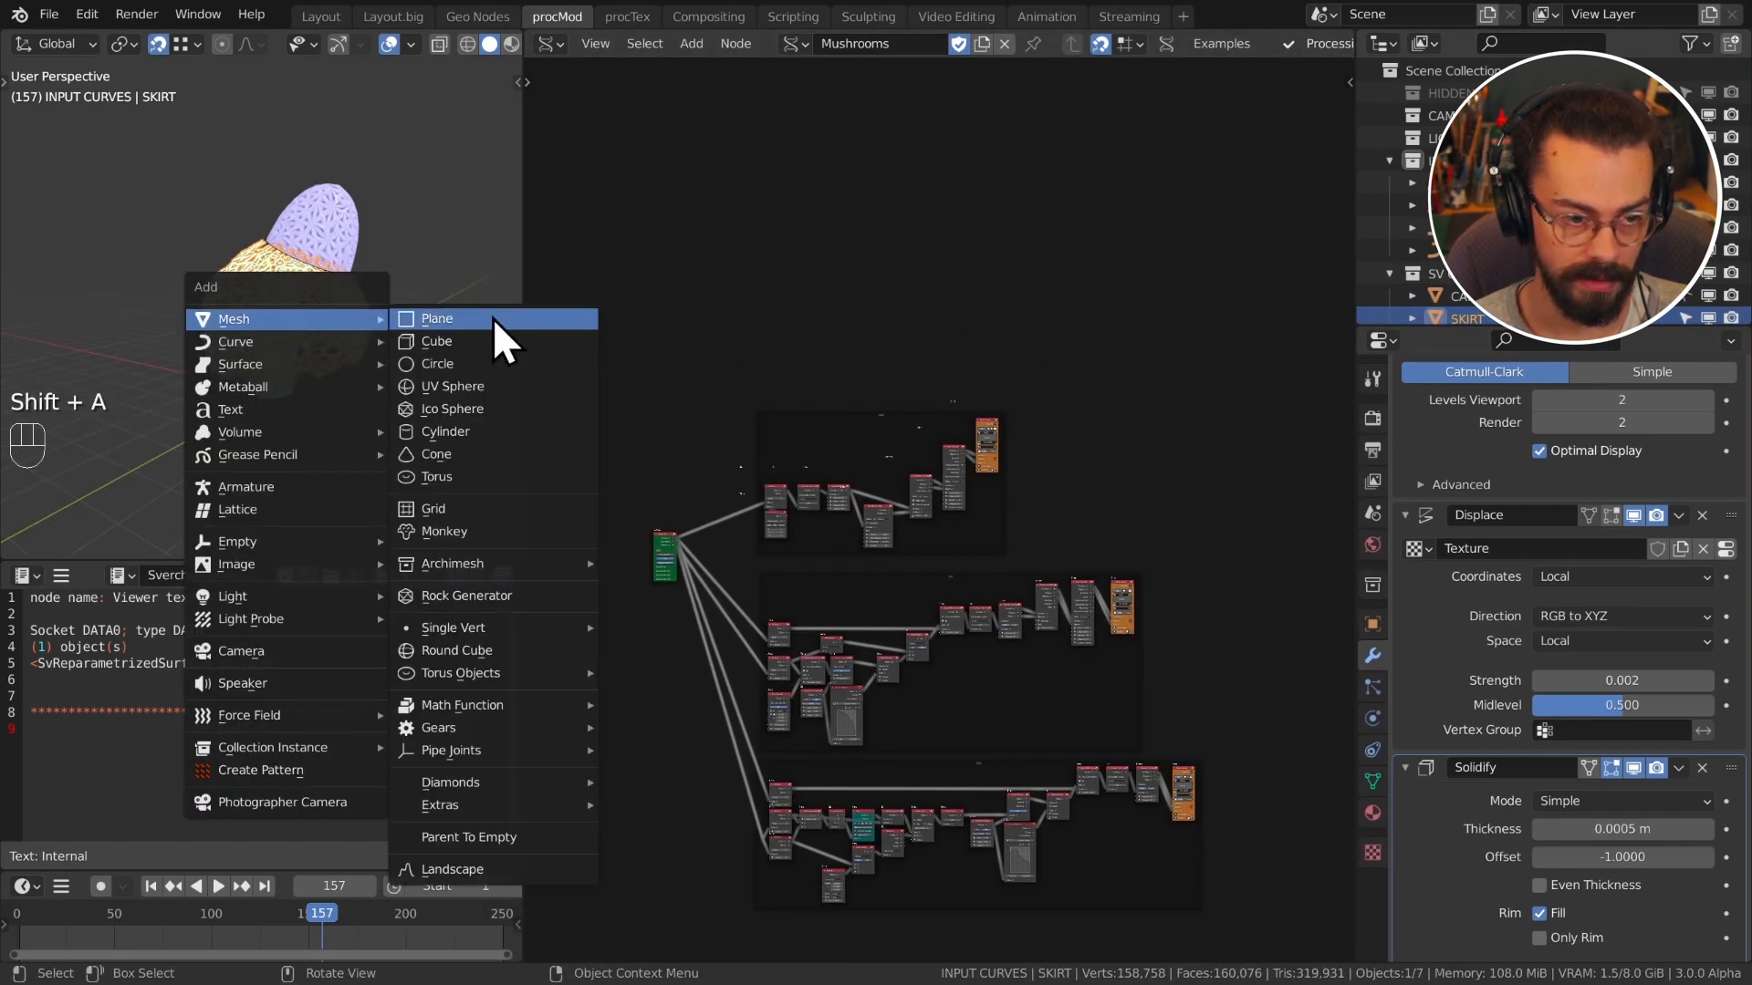
pyautogui.click(492, 318)
pyautogui.press('s')
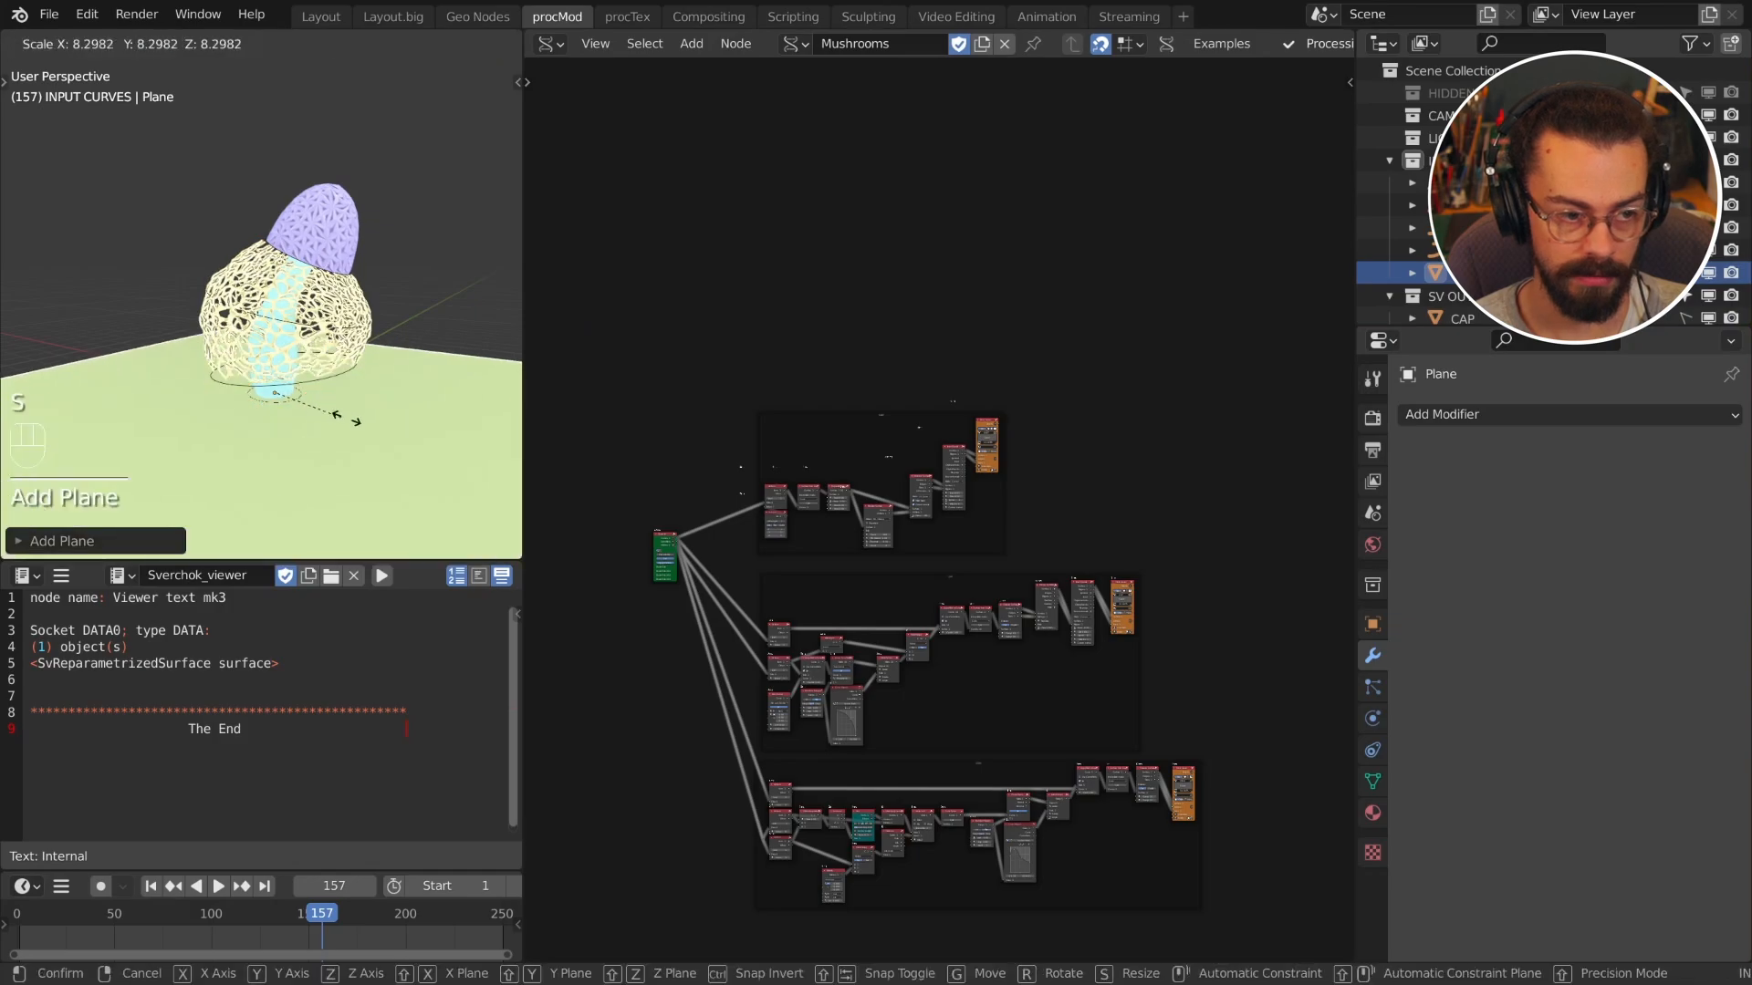
pyautogui.click(445, 458)
pyautogui.scroll(-3, 480, 42)
# Step: Preview the mushroom and ground plane in rendered viewport shading
pyautogui.click(480, 42)
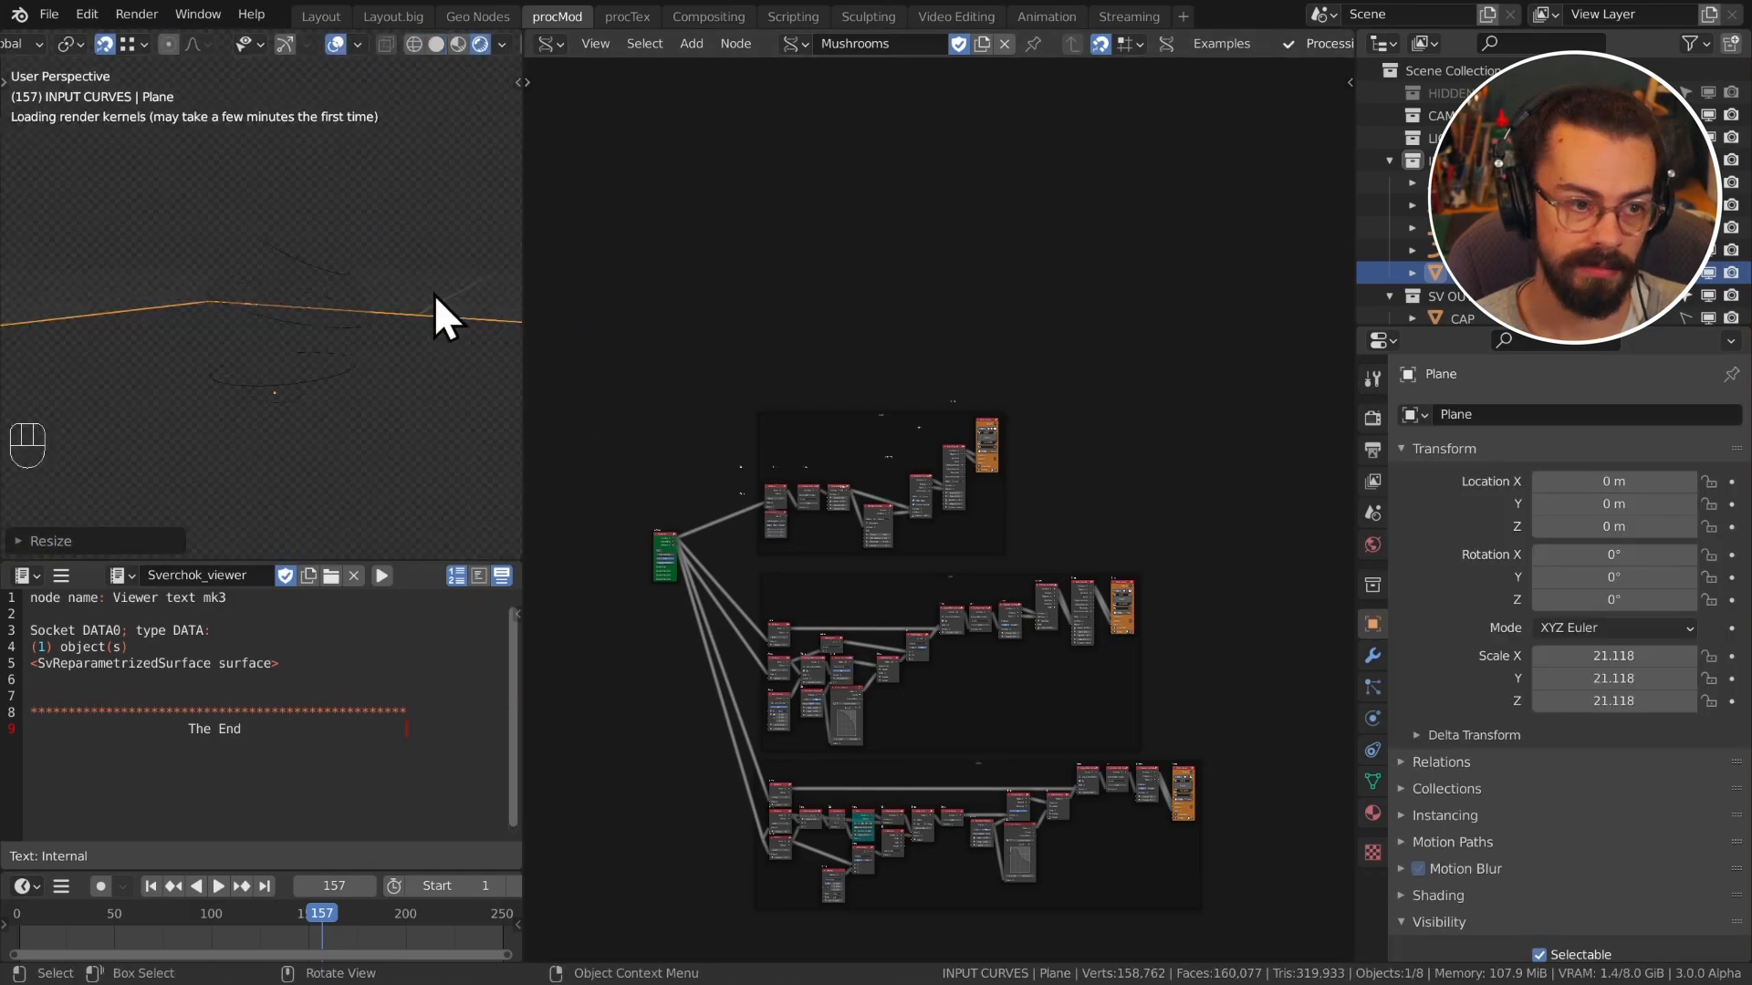
pyautogui.click(503, 44)
pyautogui.press('Delete')
# Step: Add a Circle generator node above the SKIRT frame, set its radius to 0.06 using a temporary viewer, and delete that viewer
pyautogui.hotkey('shift', 'a')
pyautogui.moveTo(965, 119)
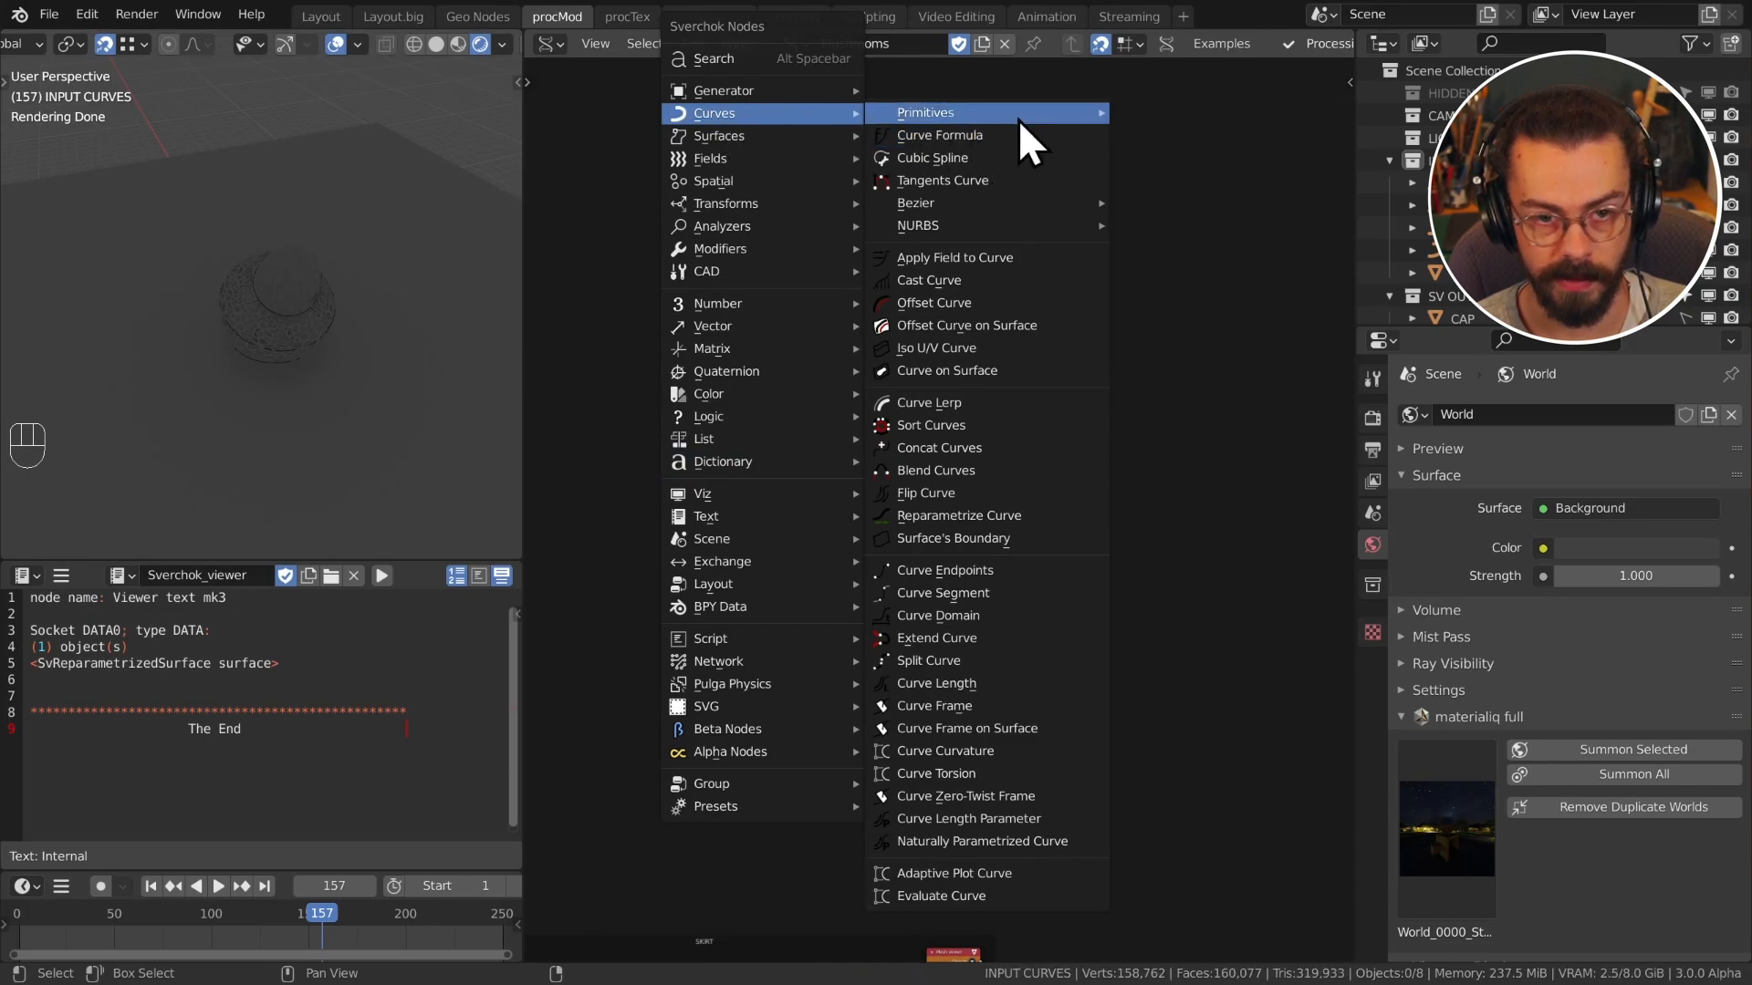
pyautogui.moveTo(730, 91)
pyautogui.click(927, 184)
pyautogui.click(834, 447)
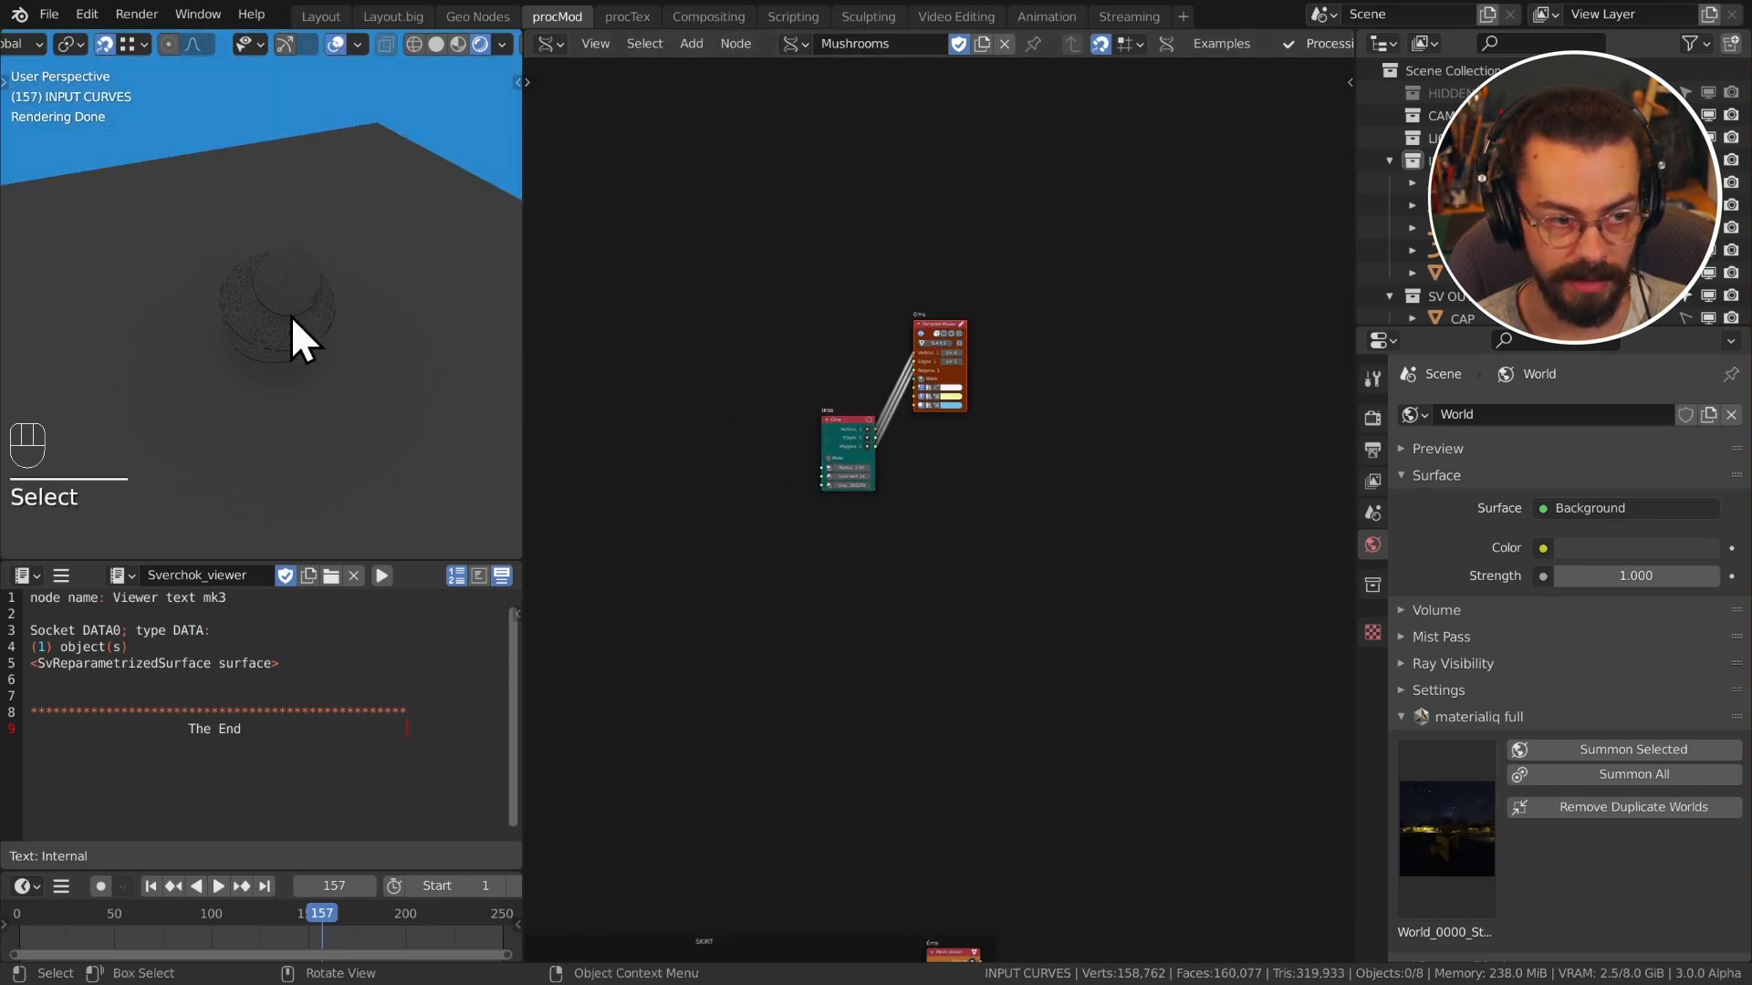
pyautogui.scroll(4, 723, 402)
pyautogui.press('g')
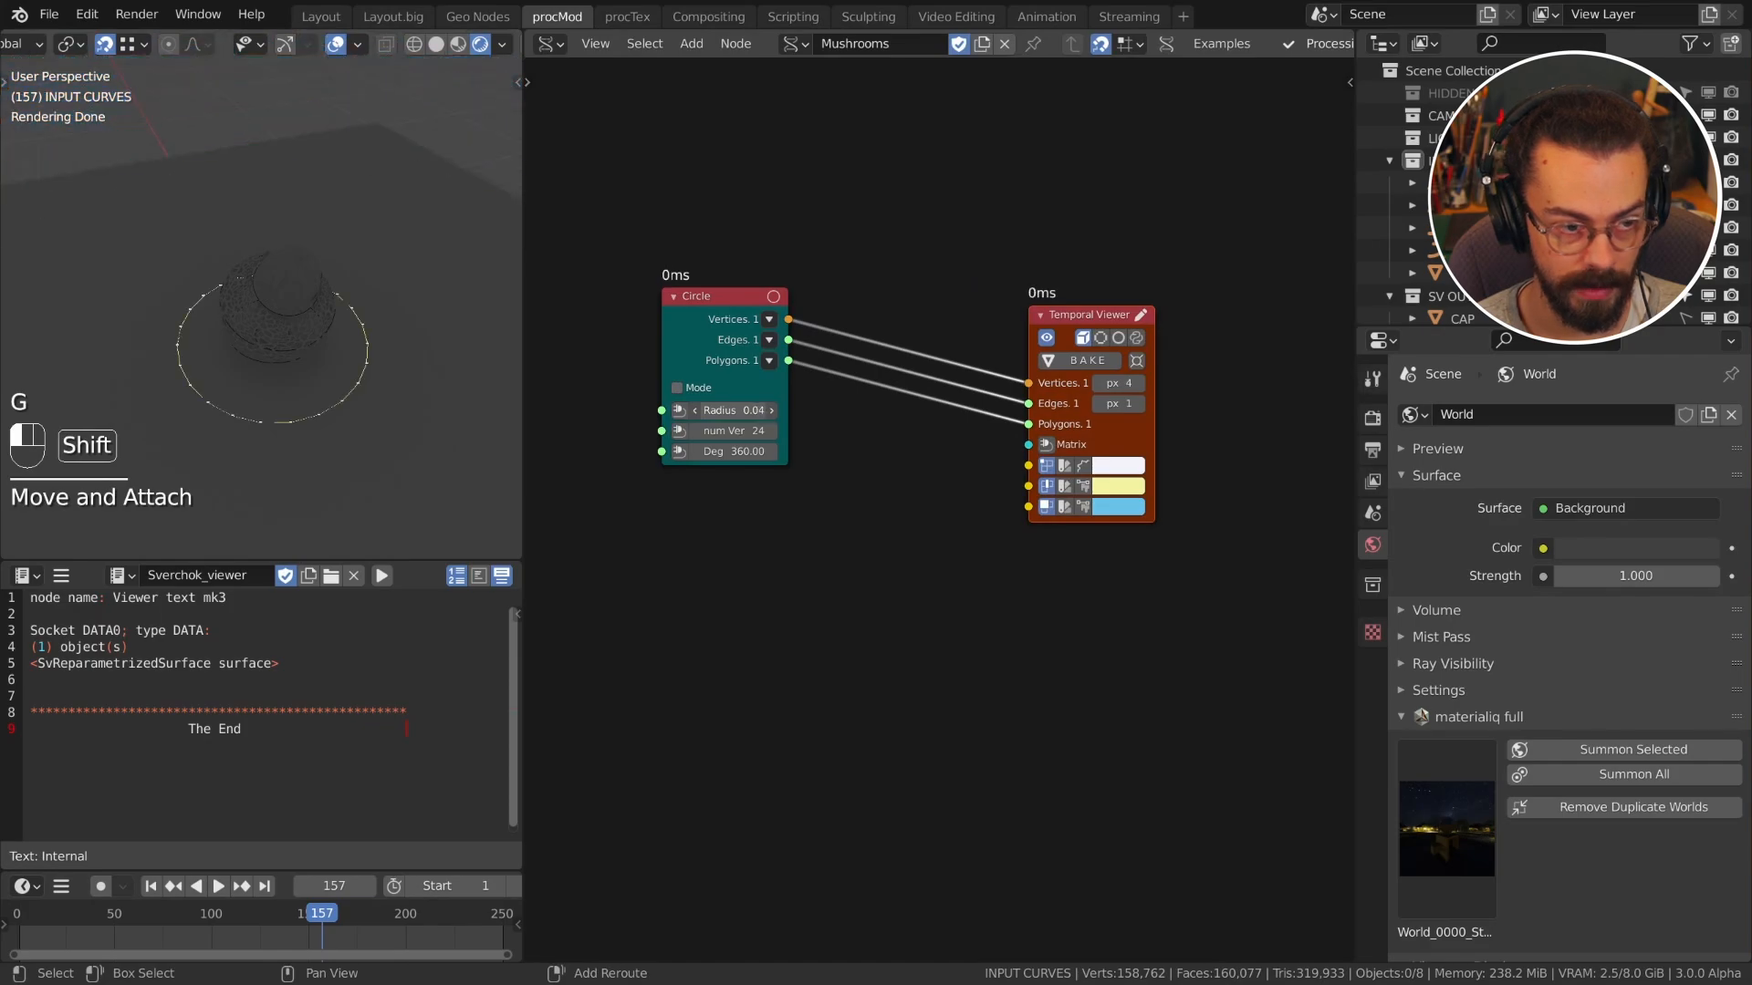
pyautogui.moveTo(736, 412); pyautogui.dragTo(743, 412)
pyautogui.press('x')
# Step: Add a Light viewer node and connect the Circle's Vertices output to its Origin input
pyautogui.hotkey('shift', 'a')
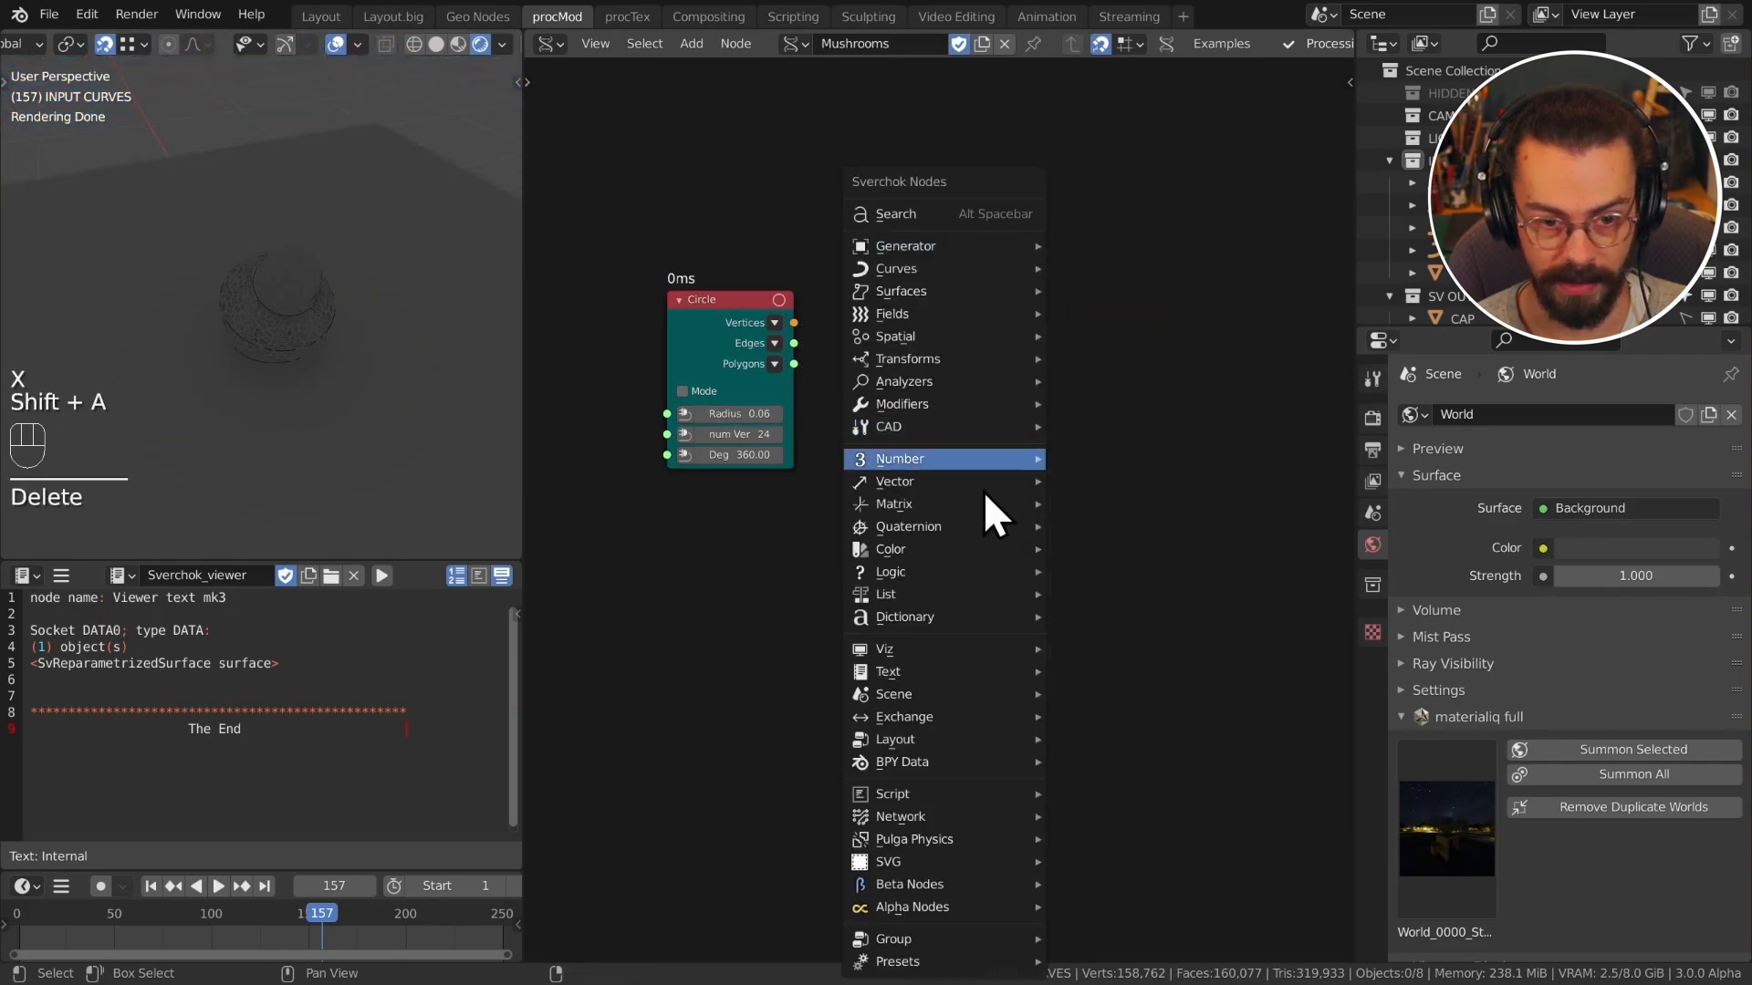
pyautogui.moveTo(916, 651)
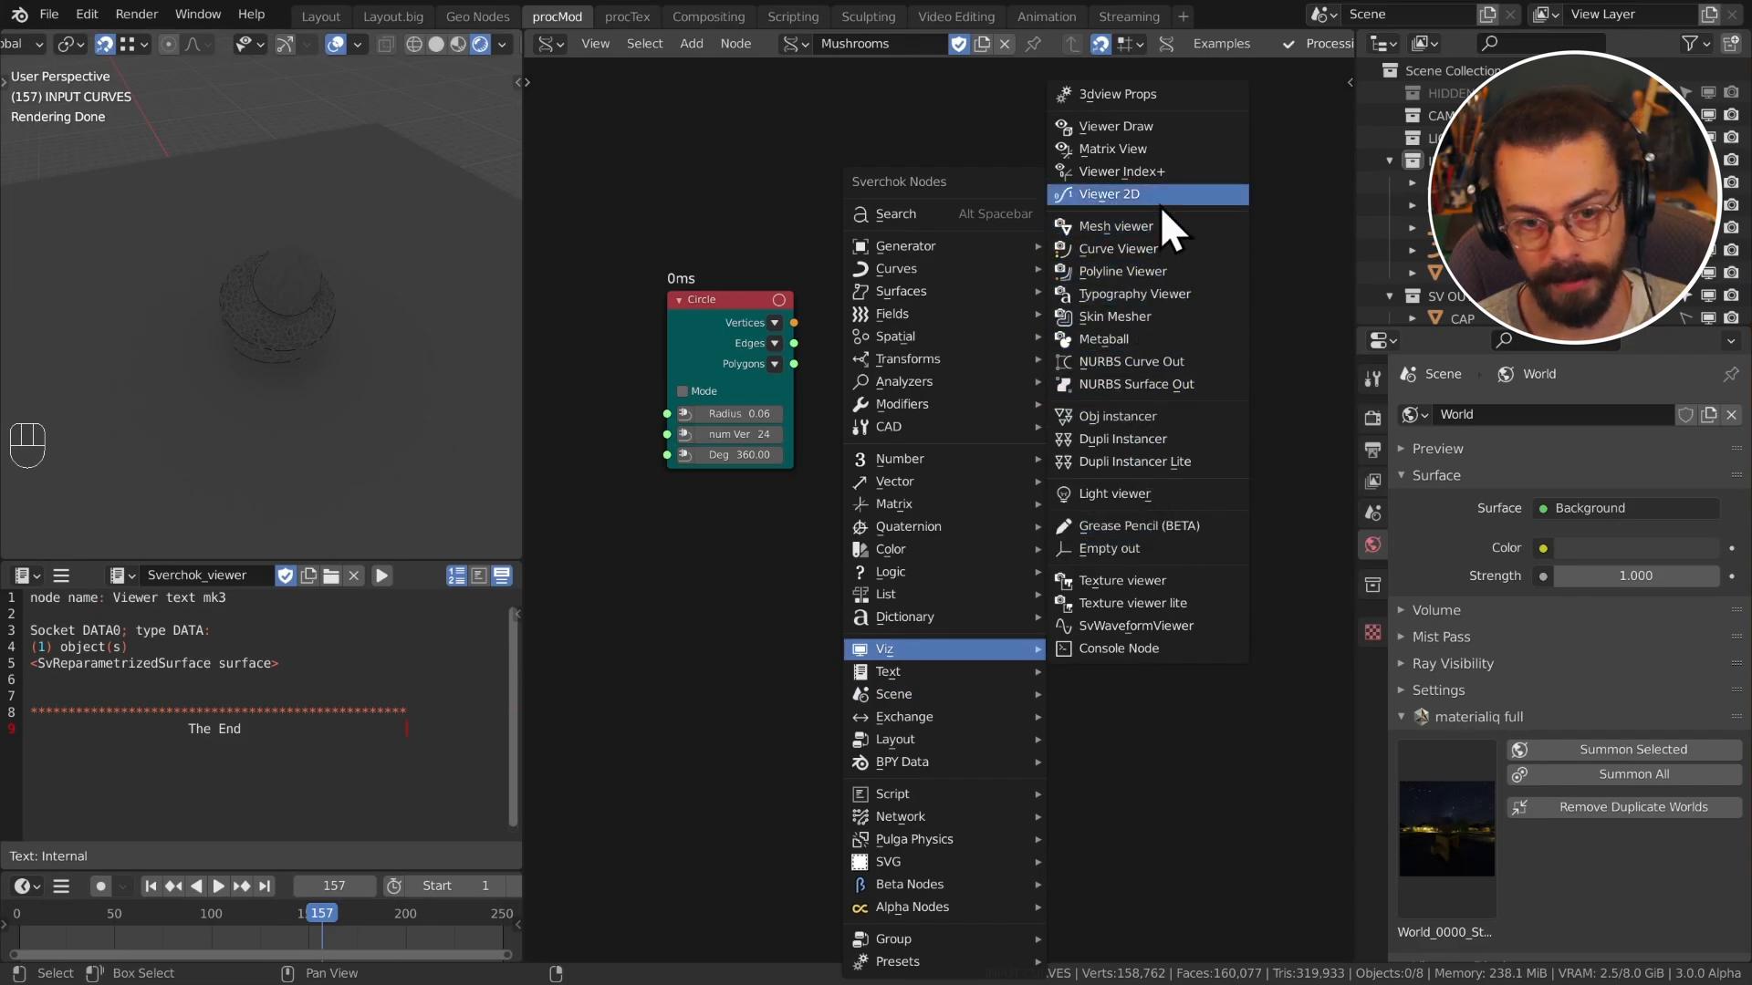
pyautogui.click(1115, 493)
pyautogui.click(821, 342)
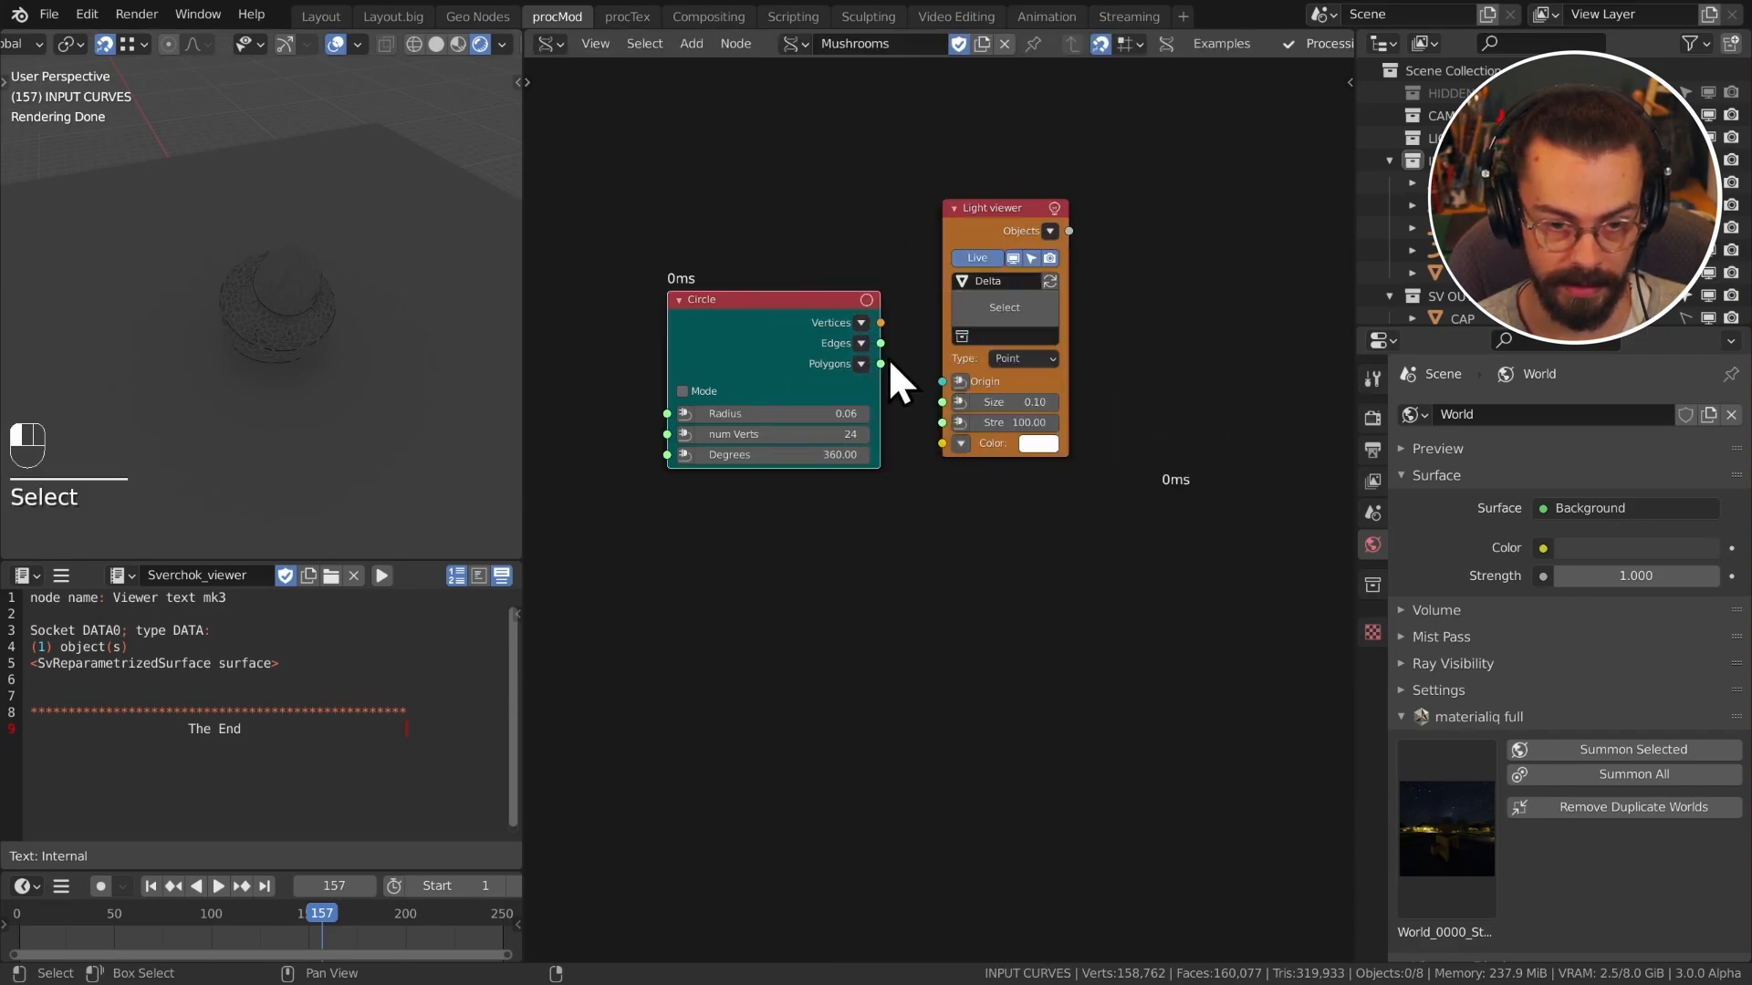
pyautogui.moveTo(807, 395); pyautogui.dragTo(945, 385)
pyautogui.scroll(2, 1093, 440)
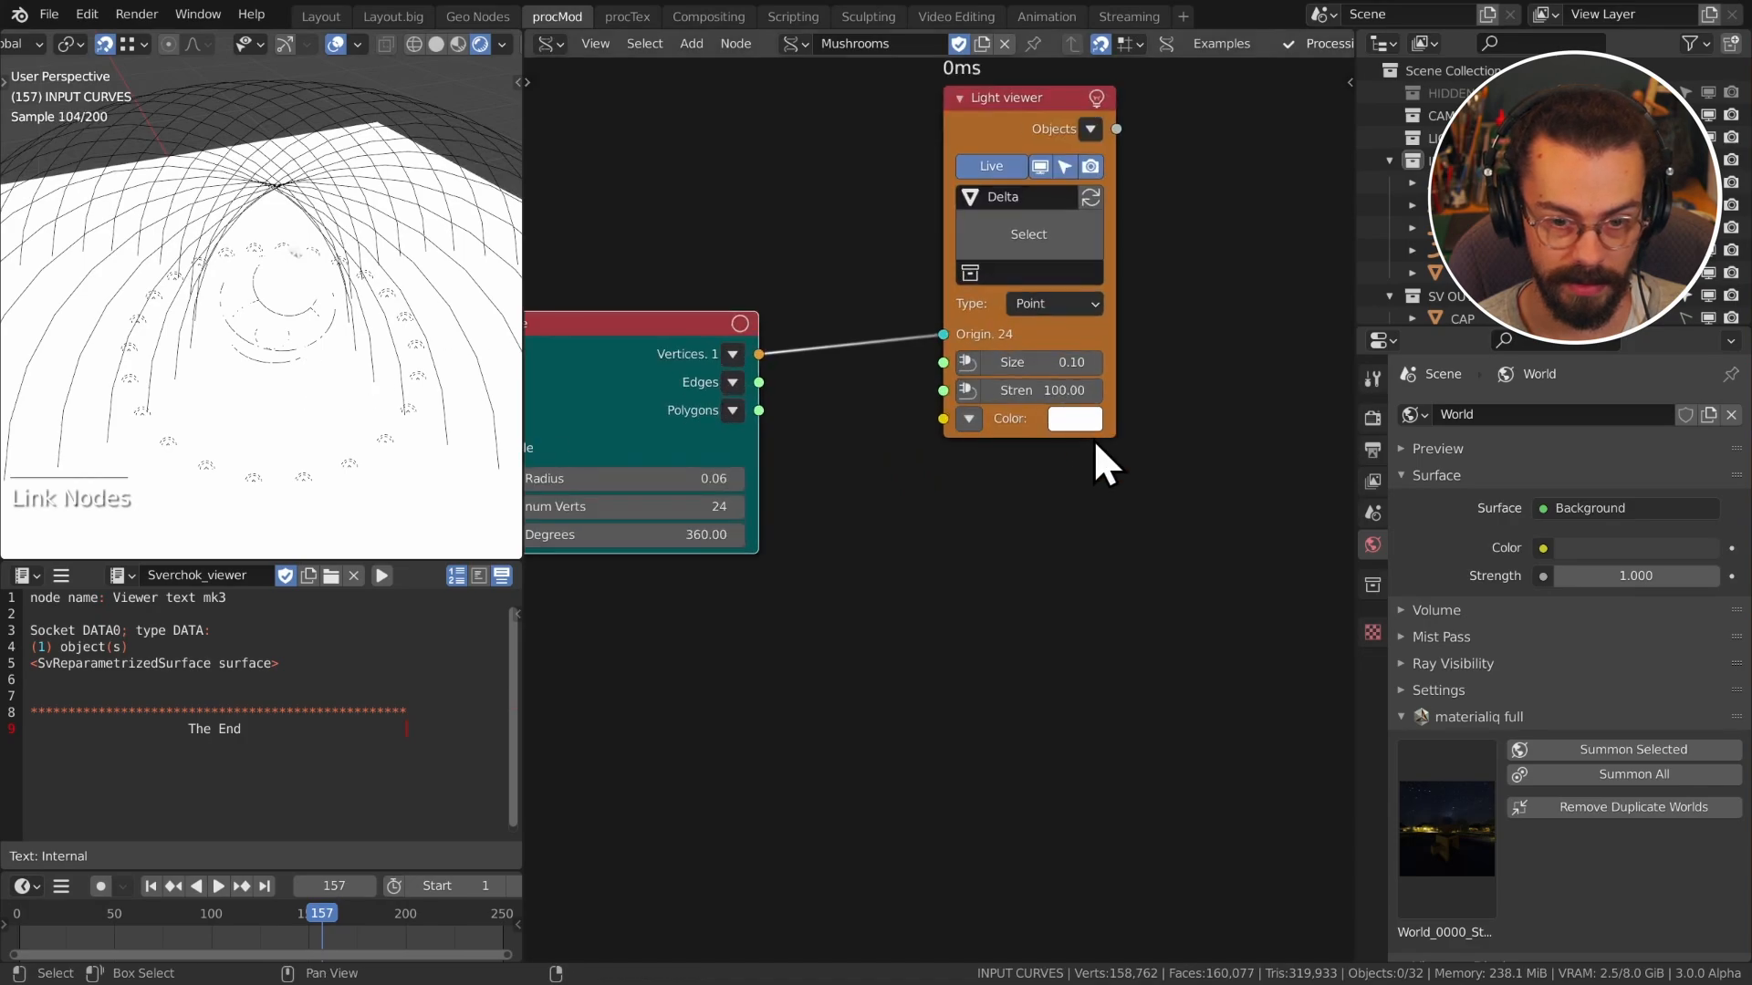
pyautogui.moveTo(1112, 352); pyautogui.dragTo(1262, 373)
# Step: Set the Light viewer's Strength to 0.2
pyautogui.click(1177, 391)
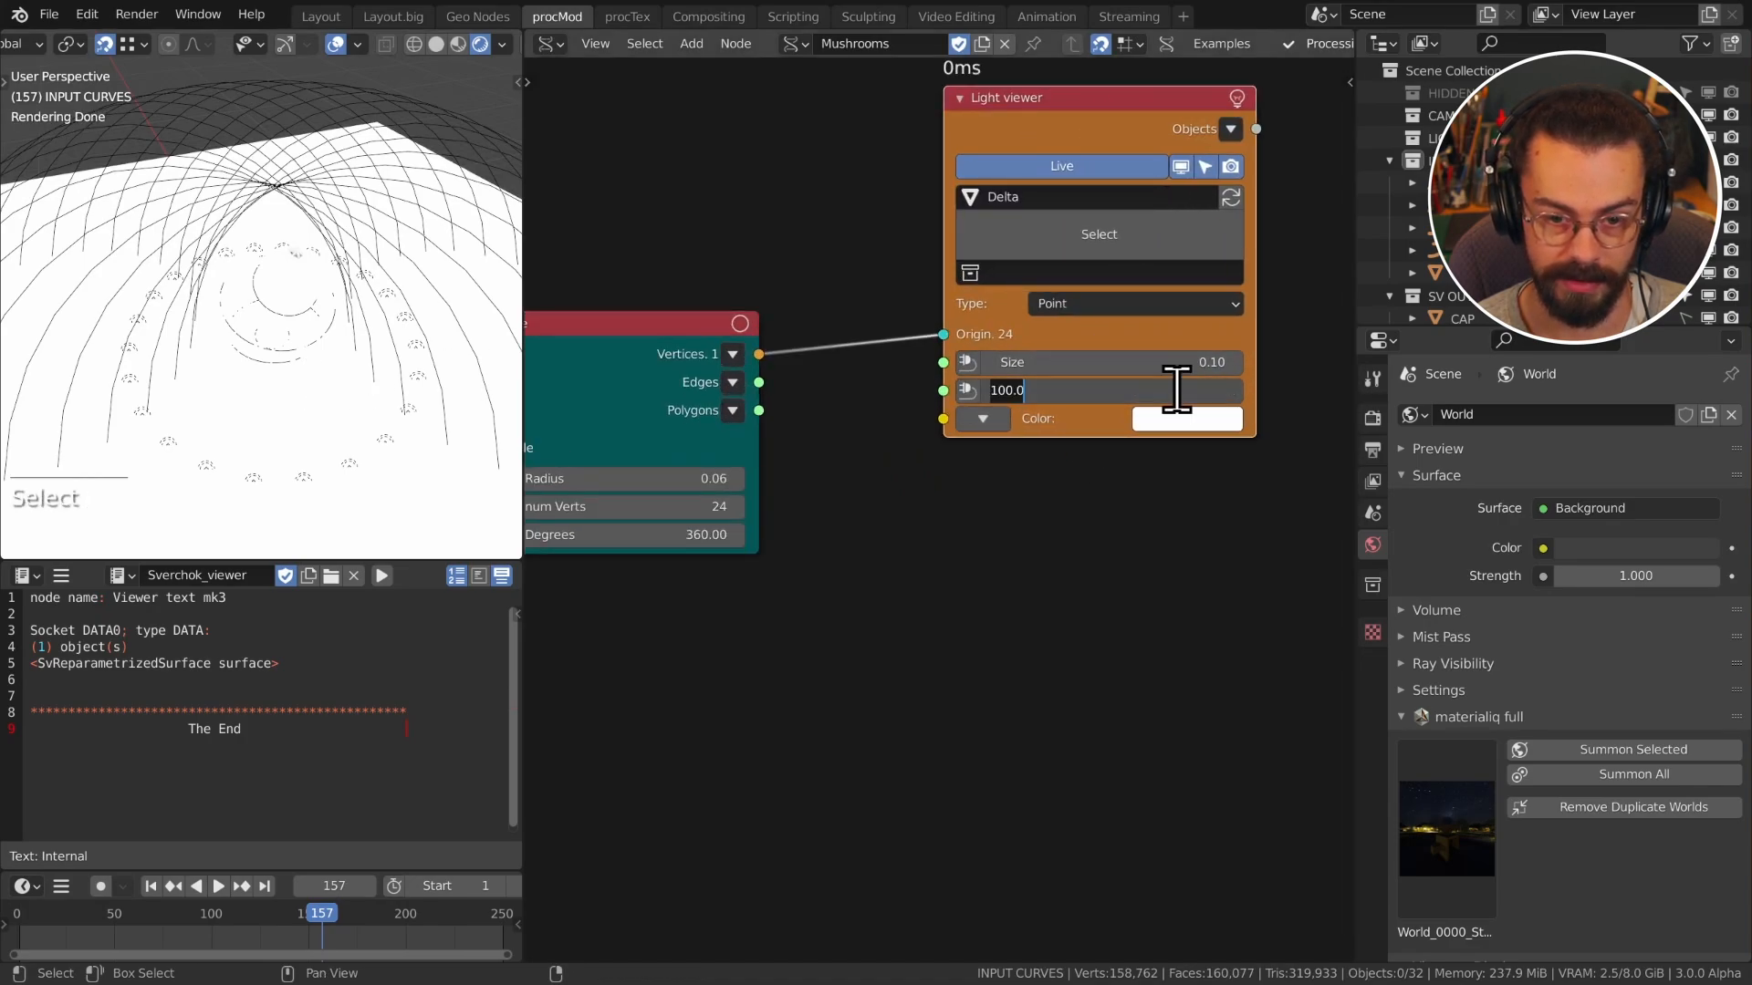
pyautogui.write('0.2')
pyautogui.press('Return')
pyautogui.scroll(-1, 1126, 352)
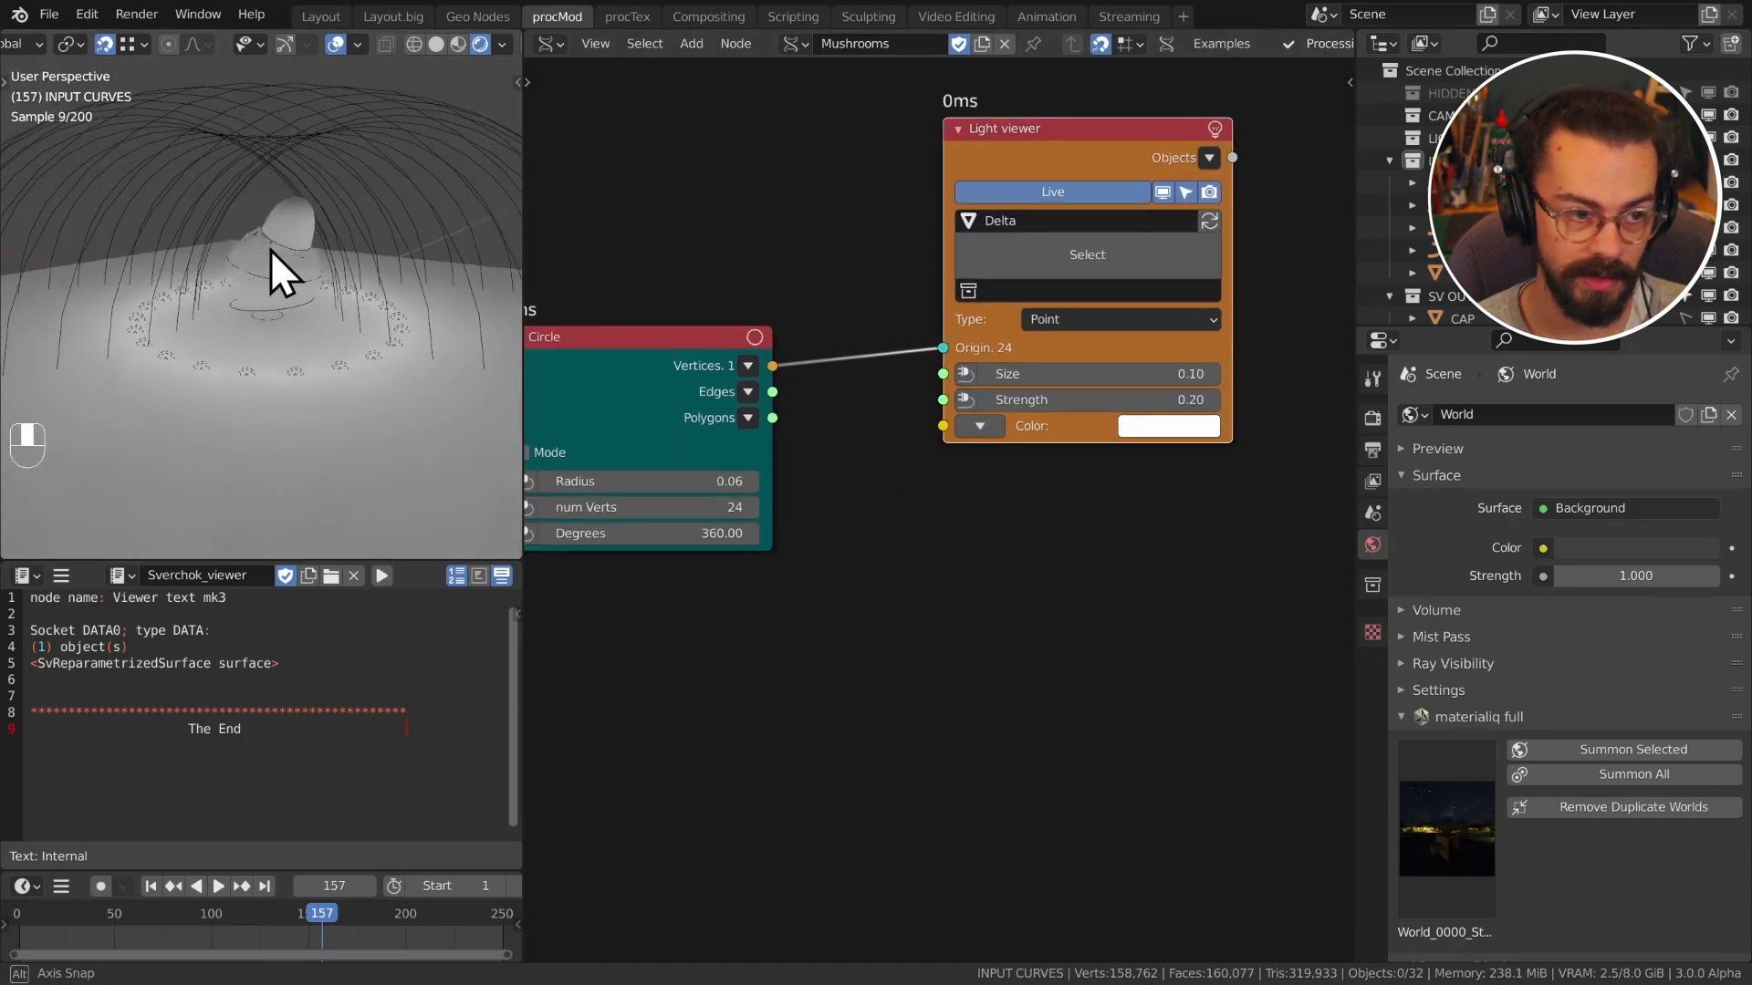
pyautogui.keyDown('shift'); pyautogui.moveTo(270, 249); pyautogui.dragTo(296, 329, button='middle'); pyautogui.keyUp('shift')
# Step: Change the Light viewer's colour to a warm yellow and check the lit mushroom in a maximized viewport
pyautogui.click(1184, 435)
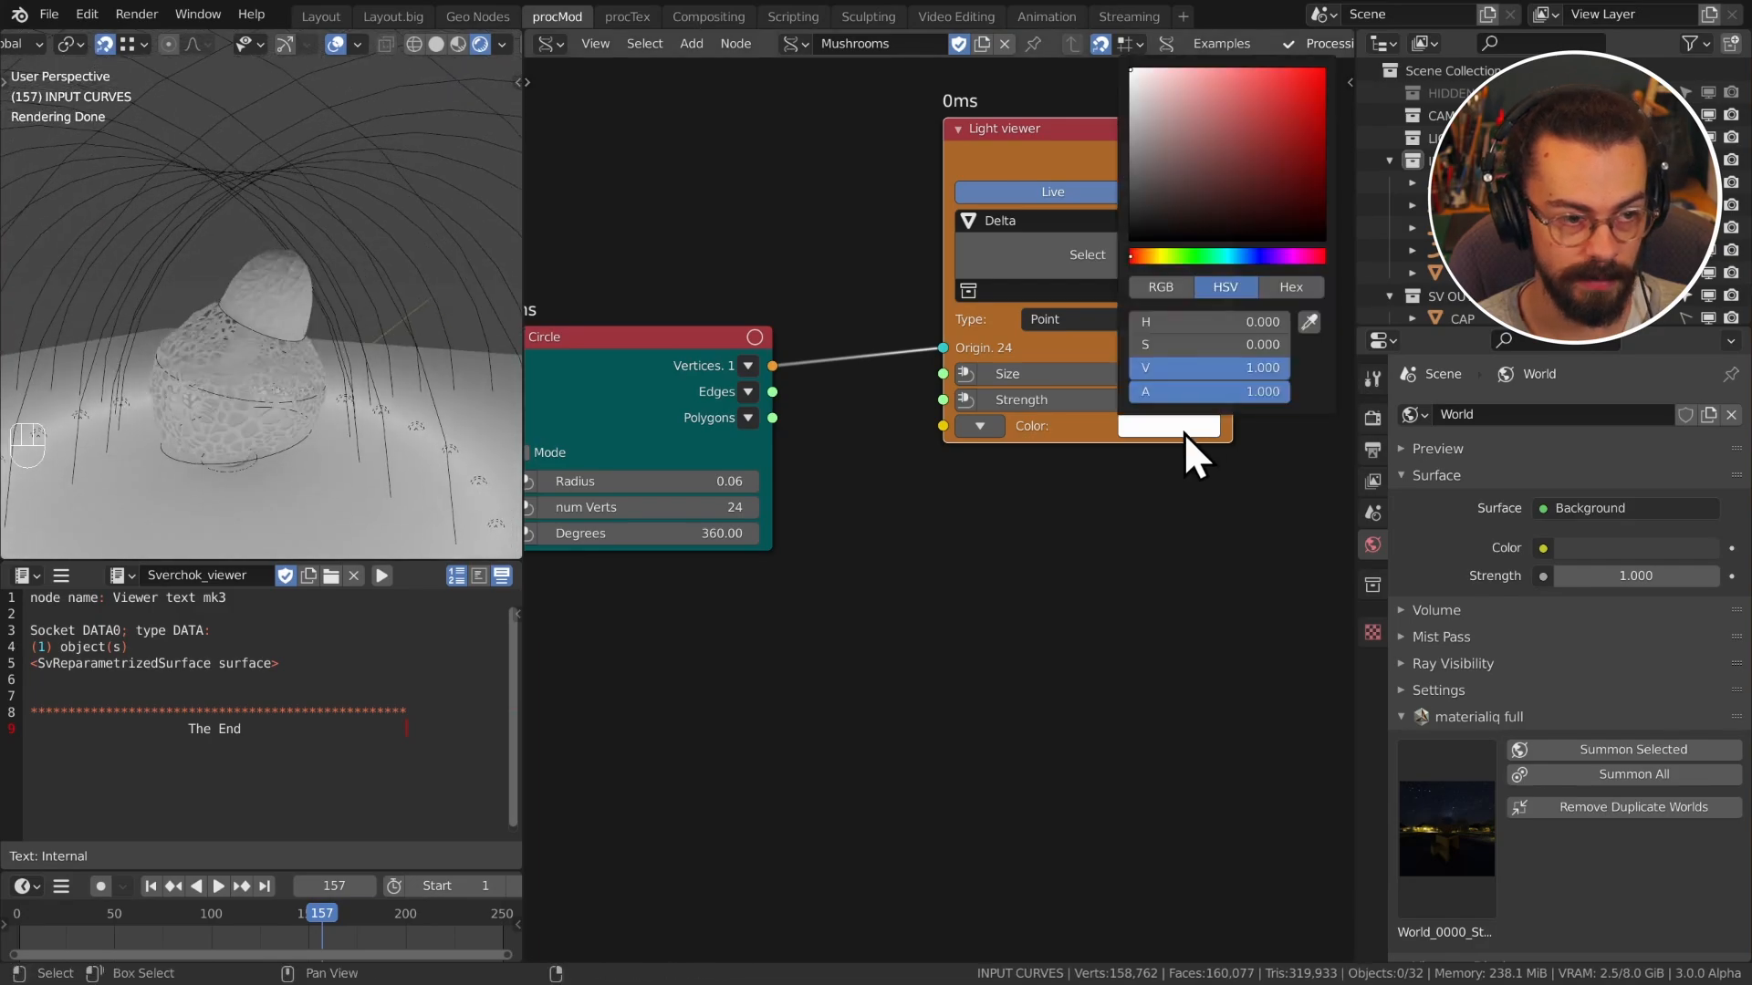
pyautogui.click(1196, 151)
pyautogui.hotkey('ctrl', 'space')
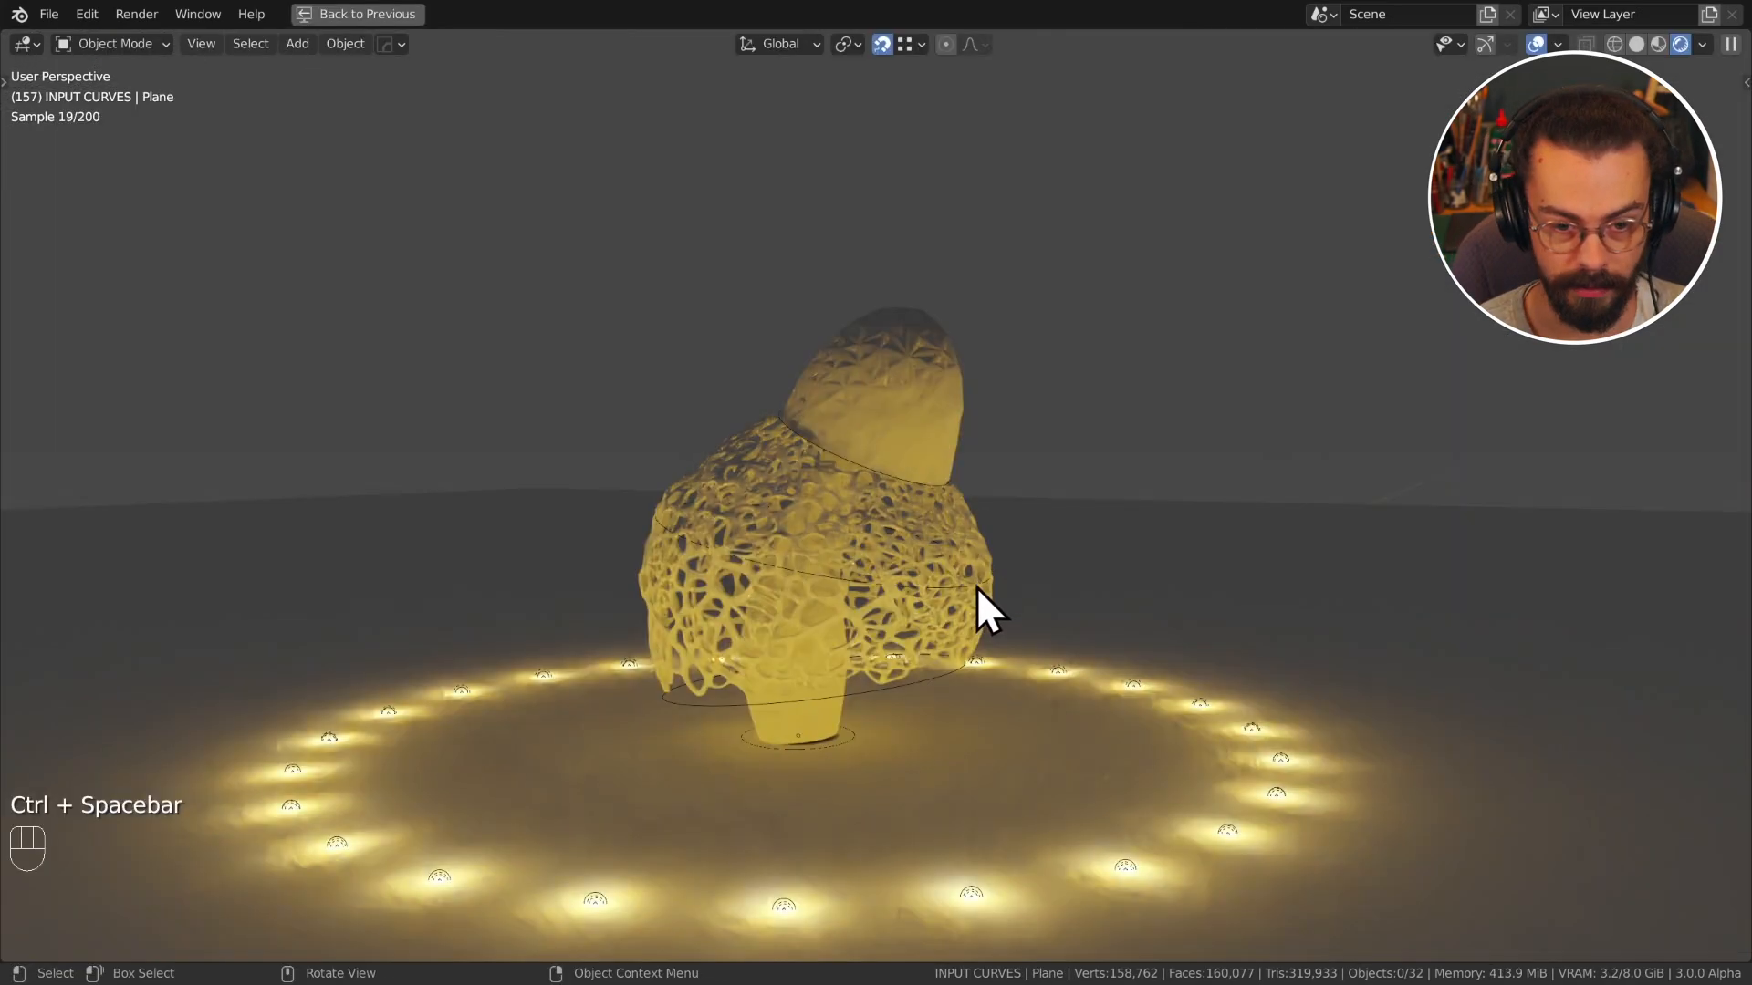
pyautogui.click(977, 592)
pyautogui.click(942, 545)
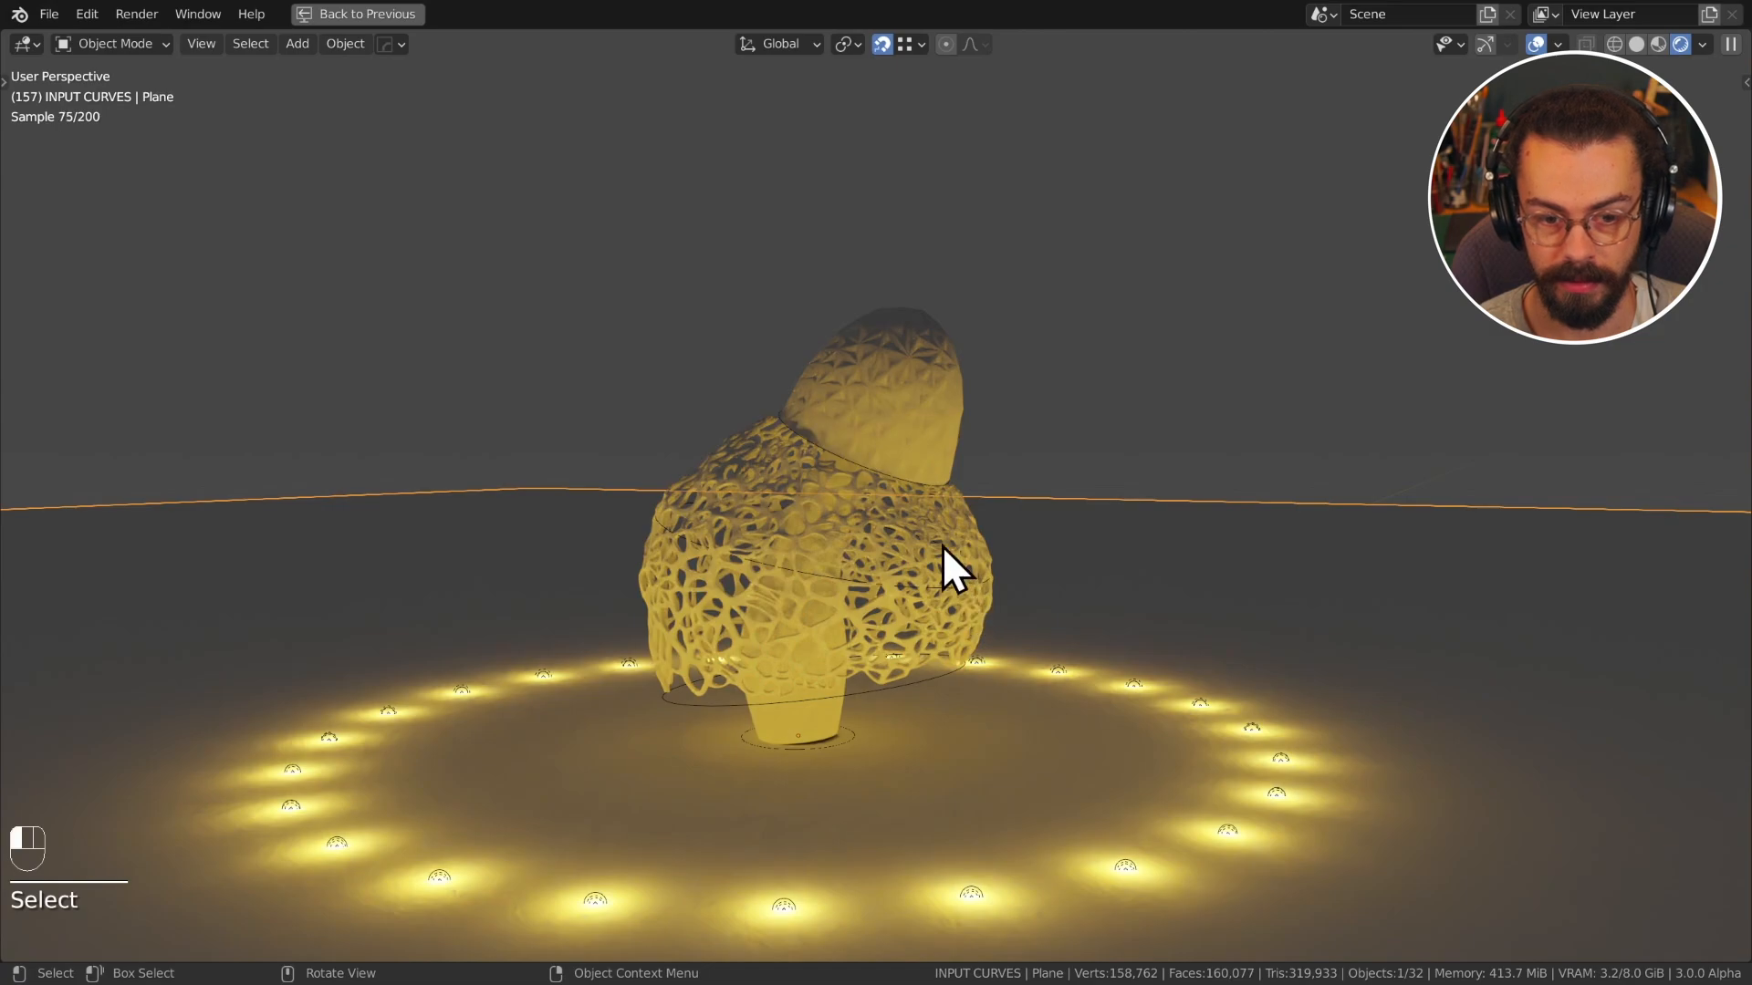
pyautogui.hotkey('ctrl', 'space')
pyautogui.scroll(-4, 1076, 548)
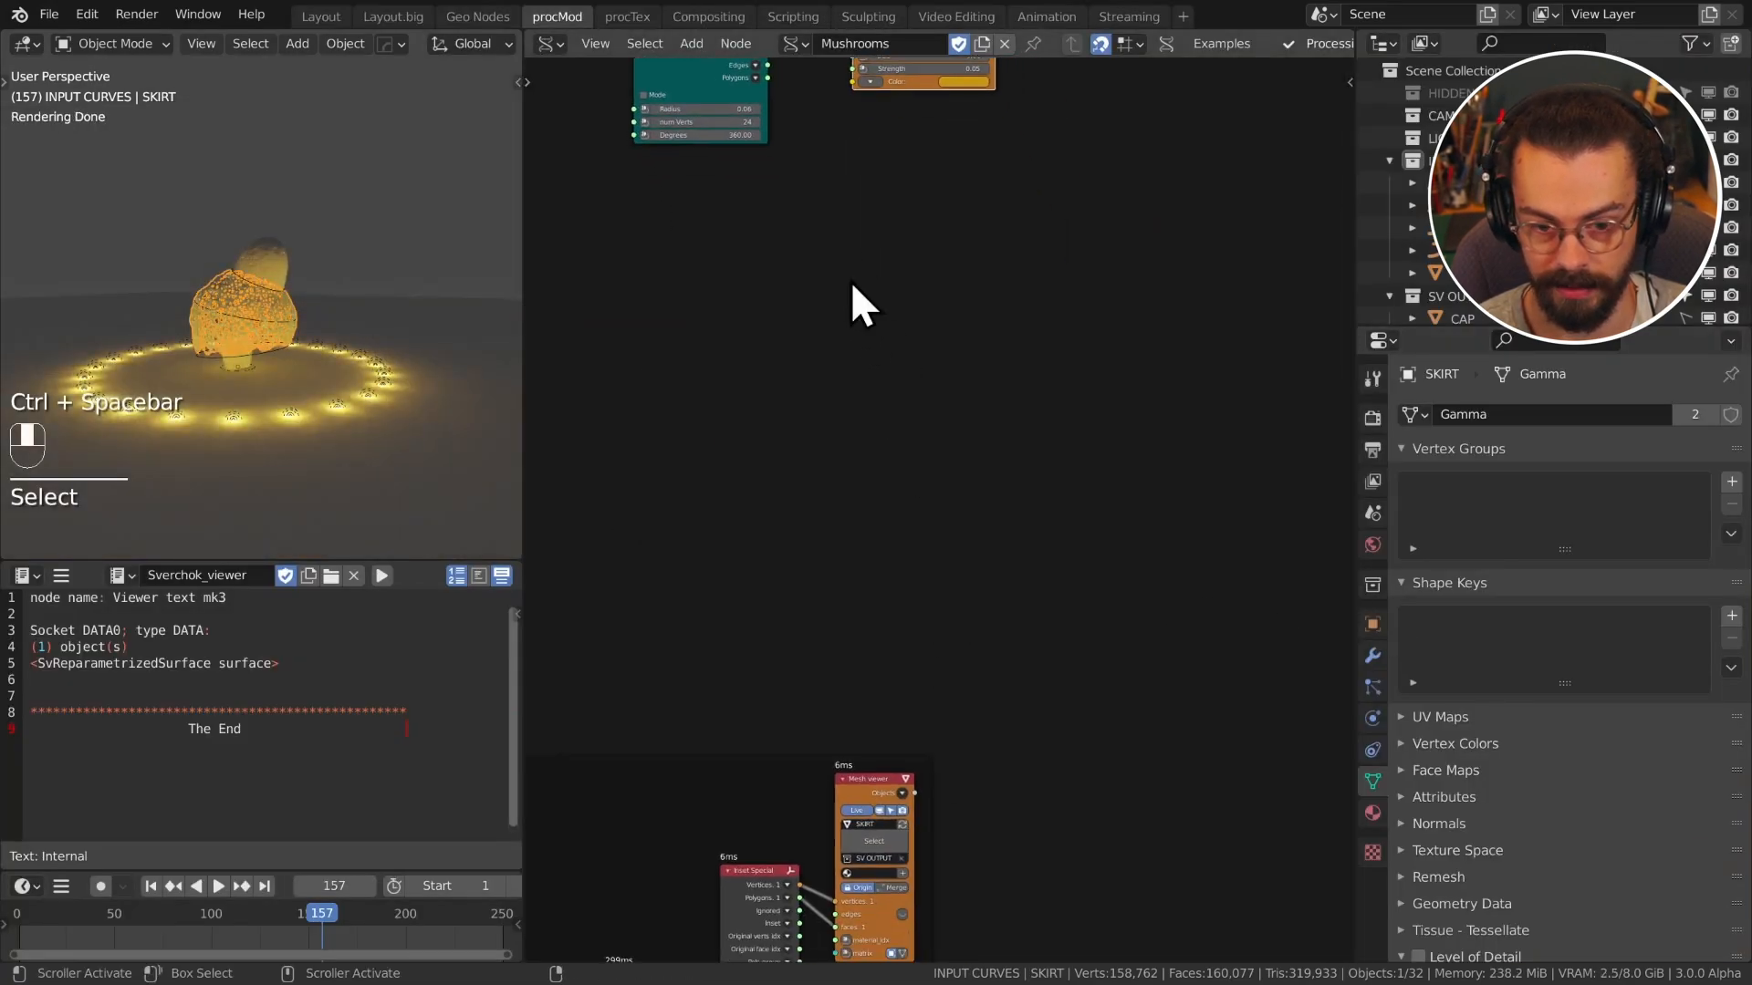
pyautogui.scroll(3, 1100, 370)
# Step: Open the skirt's middle Bezier circle for editing in the maximized viewport and move one of its control points with snapping toggled
pyautogui.hotkey('ctrl', 'space')
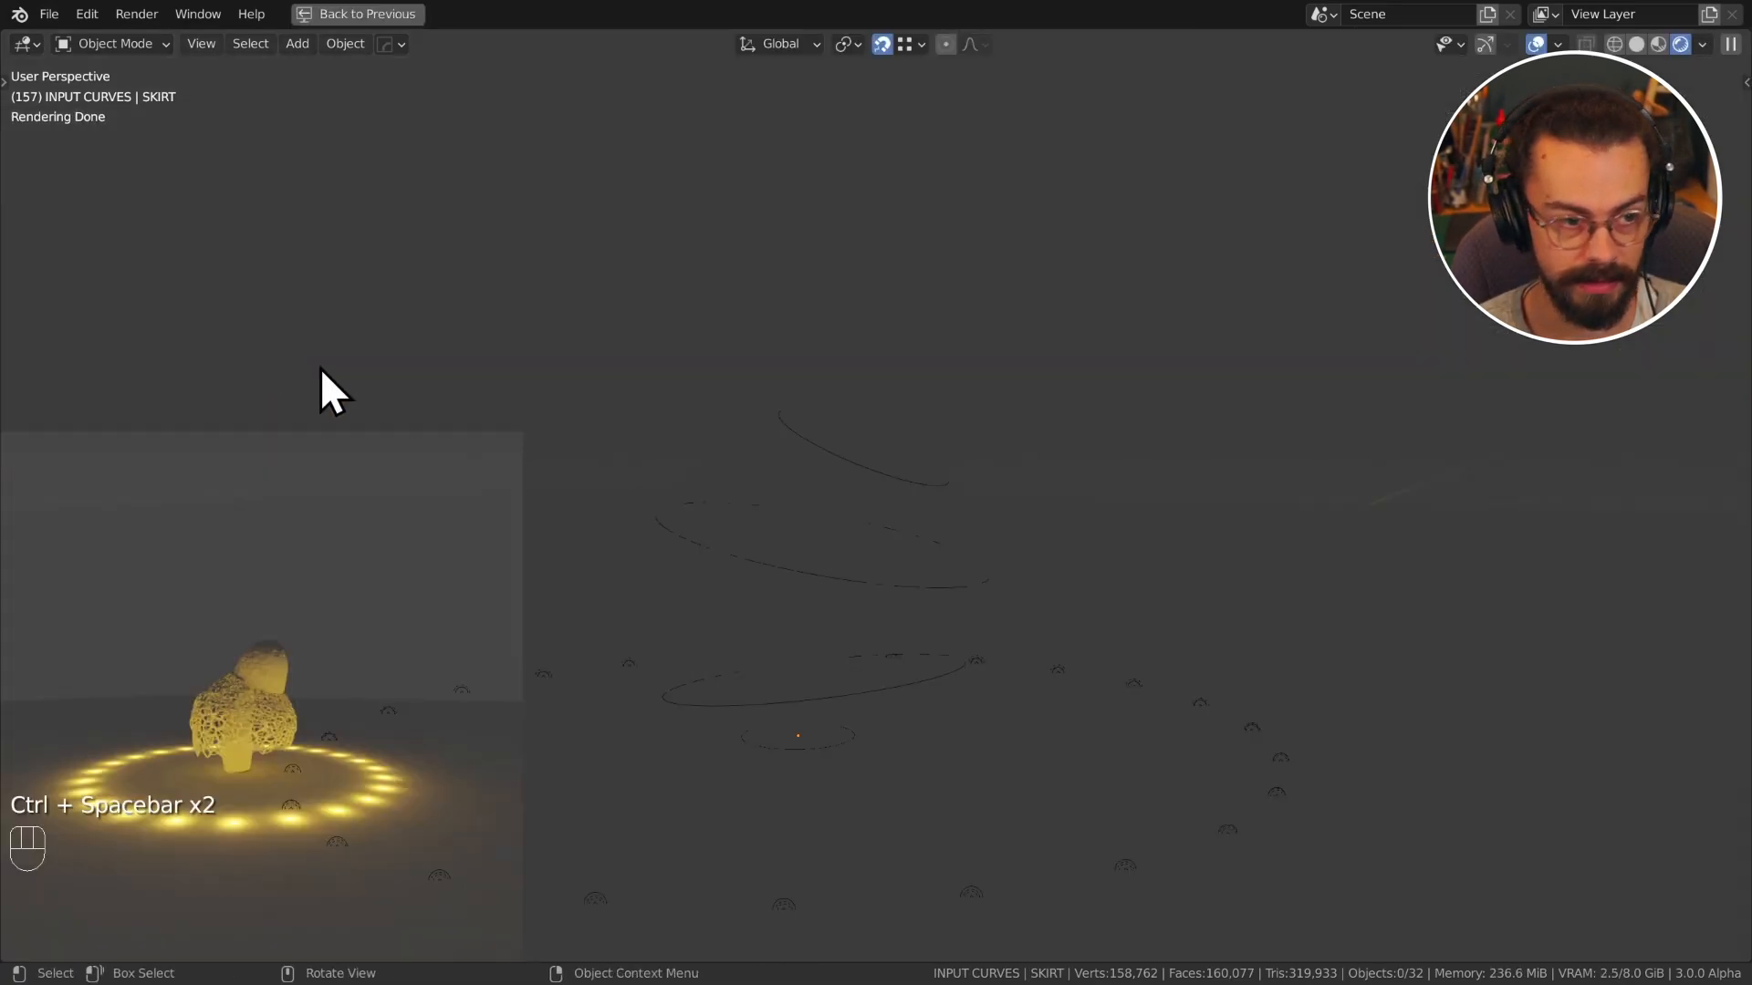
pyautogui.click(906, 602)
pyautogui.click(960, 552)
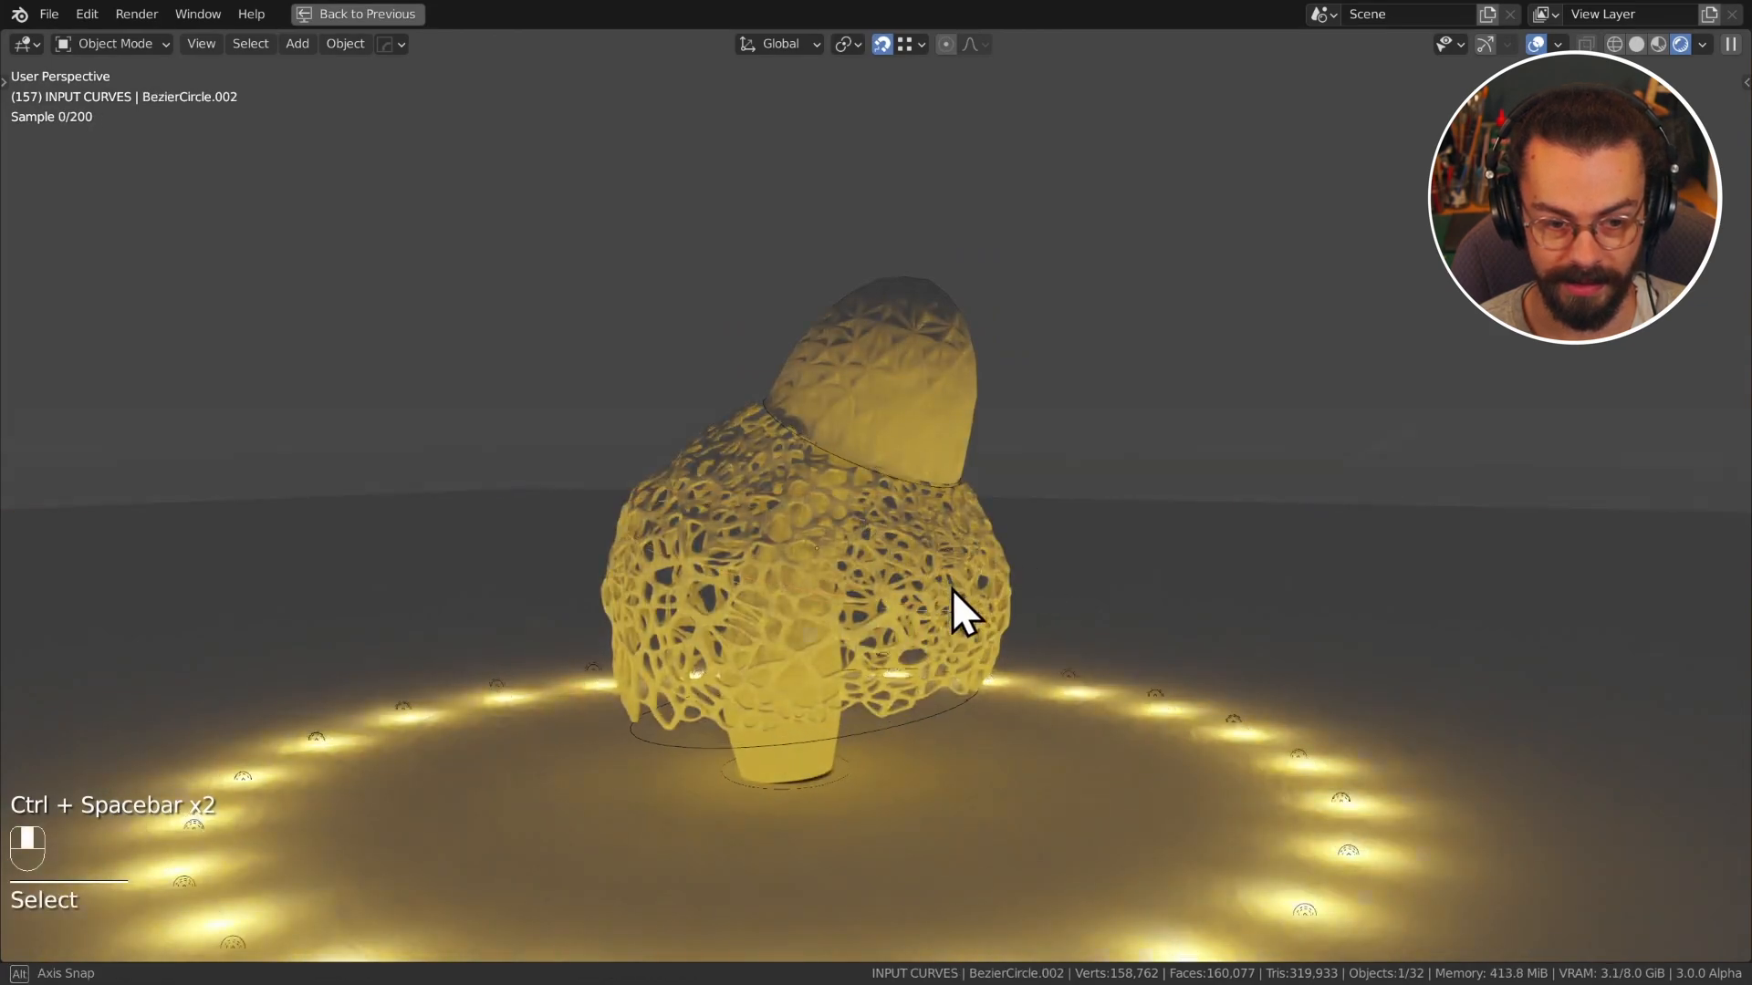
pyautogui.hotkey('shift', 'space')
pyautogui.press('Tab')
pyautogui.hotkey('shift', 'Tab')
pyautogui.press('g')
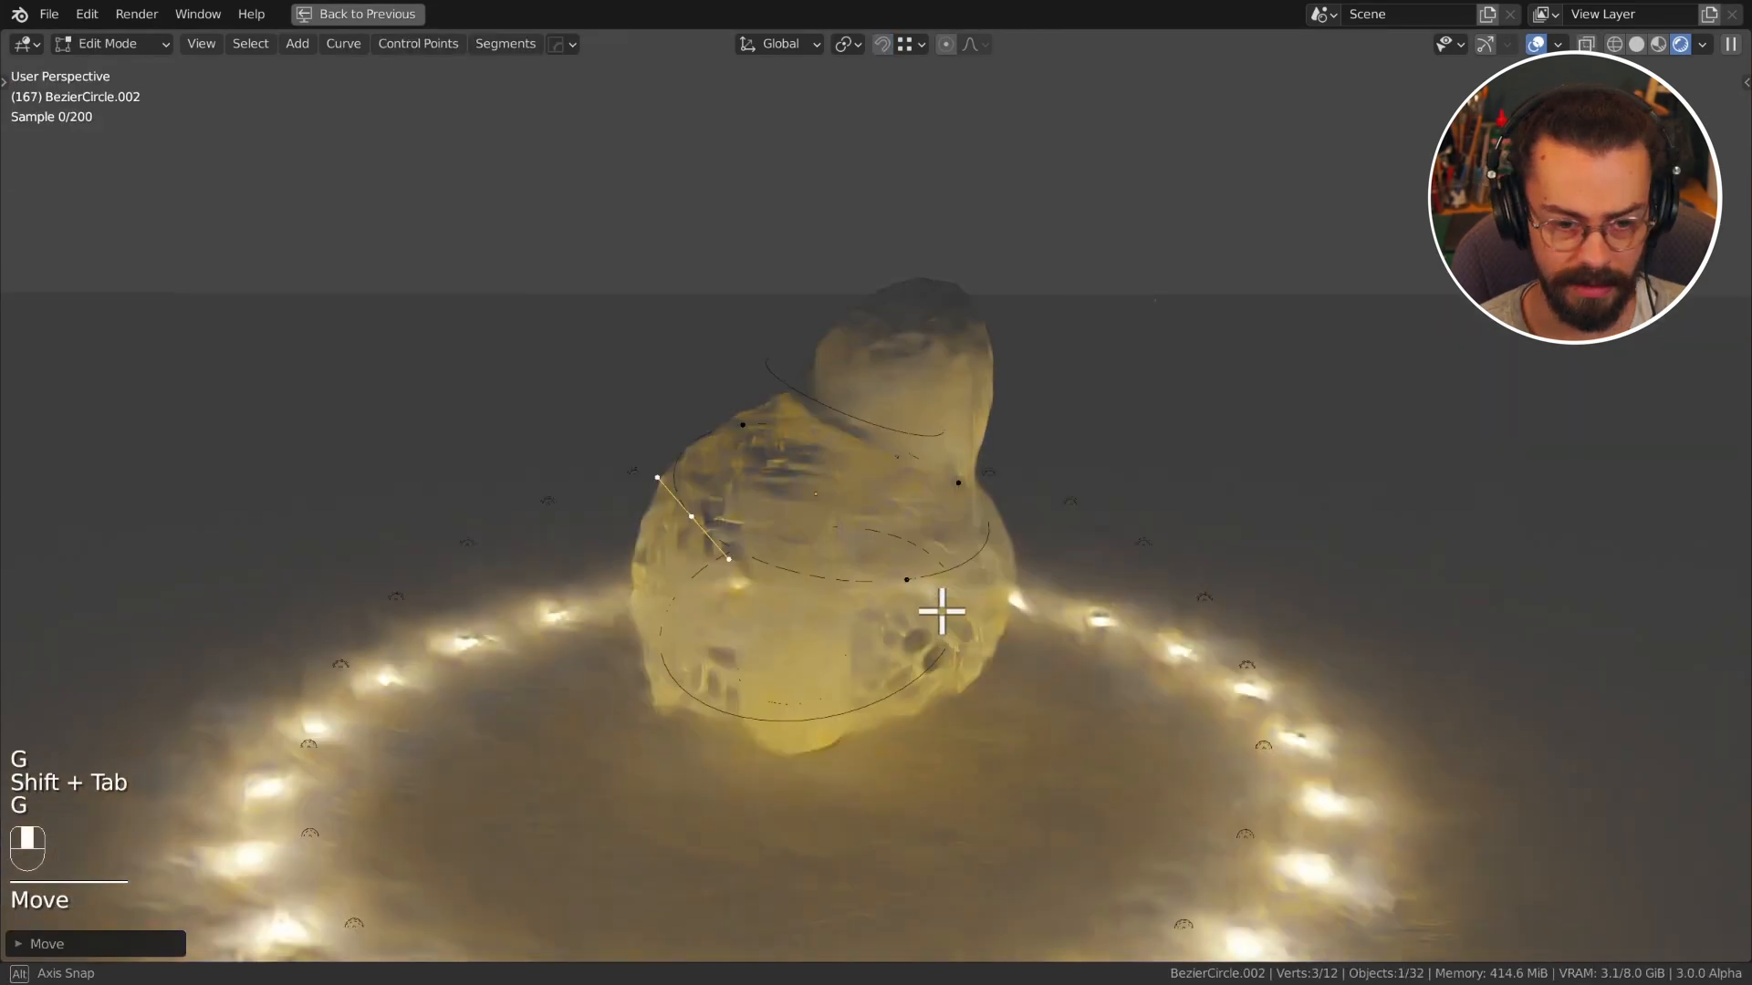
pyautogui.moveTo(939, 614); pyautogui.dragTo(923, 665, button='middle')
# Step: Move, scale and rotate the middle circle's control points to reshape the veil, and leave Edit Mode
pyautogui.press('g')
pyautogui.click(997, 548)
pyautogui.press('s')
pyautogui.press('r')
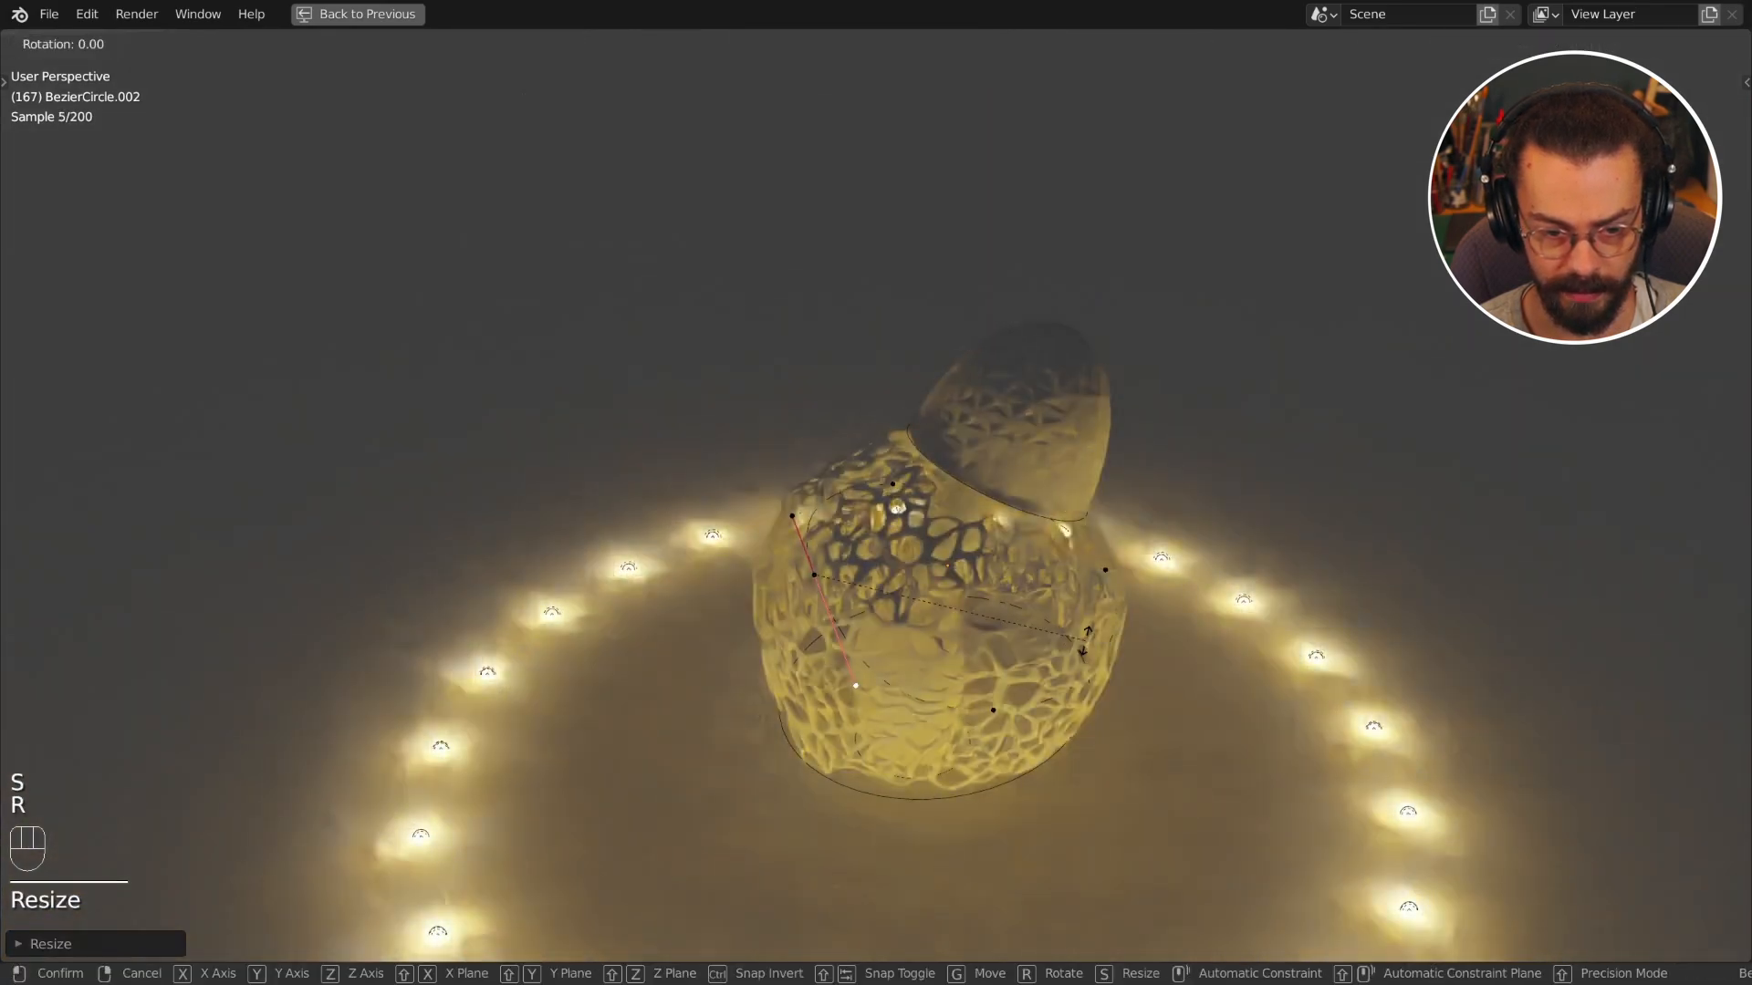
pyautogui.click(1032, 646)
pyautogui.press('Tab')
# Step: Reposition a control point of the Bezier circle below the cap, and advance one frame to update the mesh
pyautogui.click(1084, 521)
pyautogui.moveTo(1127, 584); pyautogui.dragTo(1184, 655, button='middle')
pyautogui.press('Tab')
pyautogui.moveTo(1075, 554); pyautogui.dragTo(1118, 503)
pyautogui.moveTo(1186, 566); pyautogui.dragTo(1209, 593, button='middle')
pyautogui.press('g')
pyautogui.click(1213, 578)
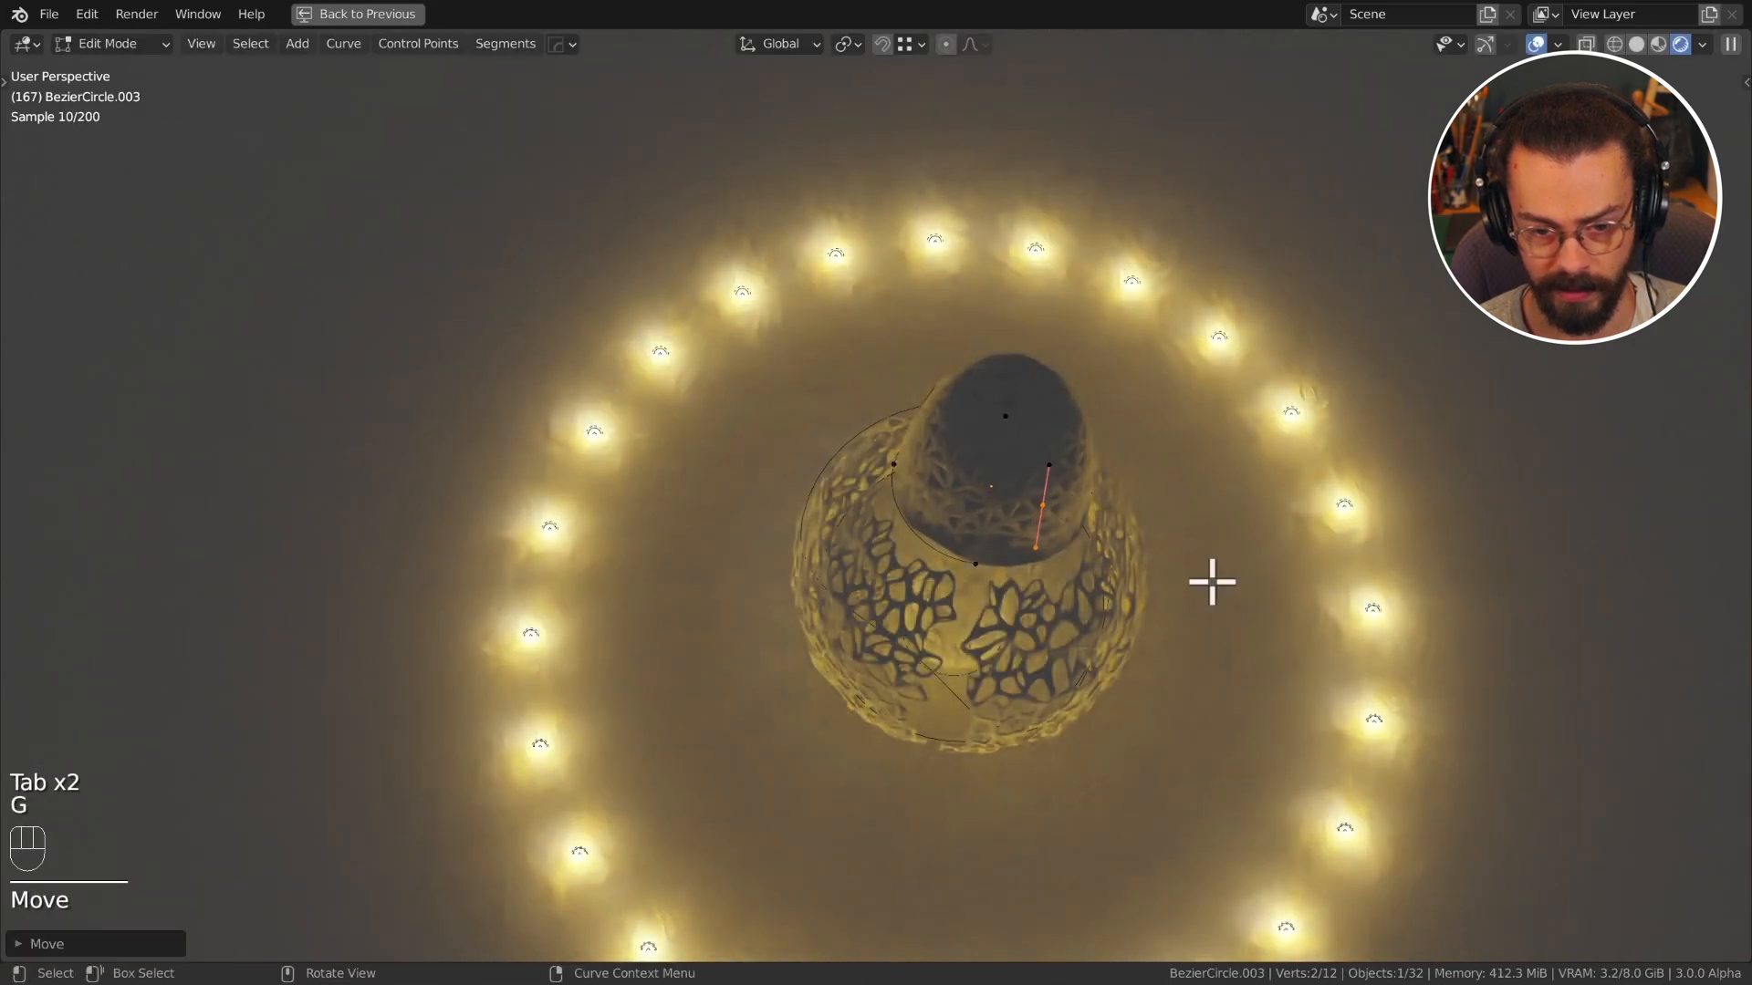
pyautogui.press('Tab')
pyautogui.press('Right')
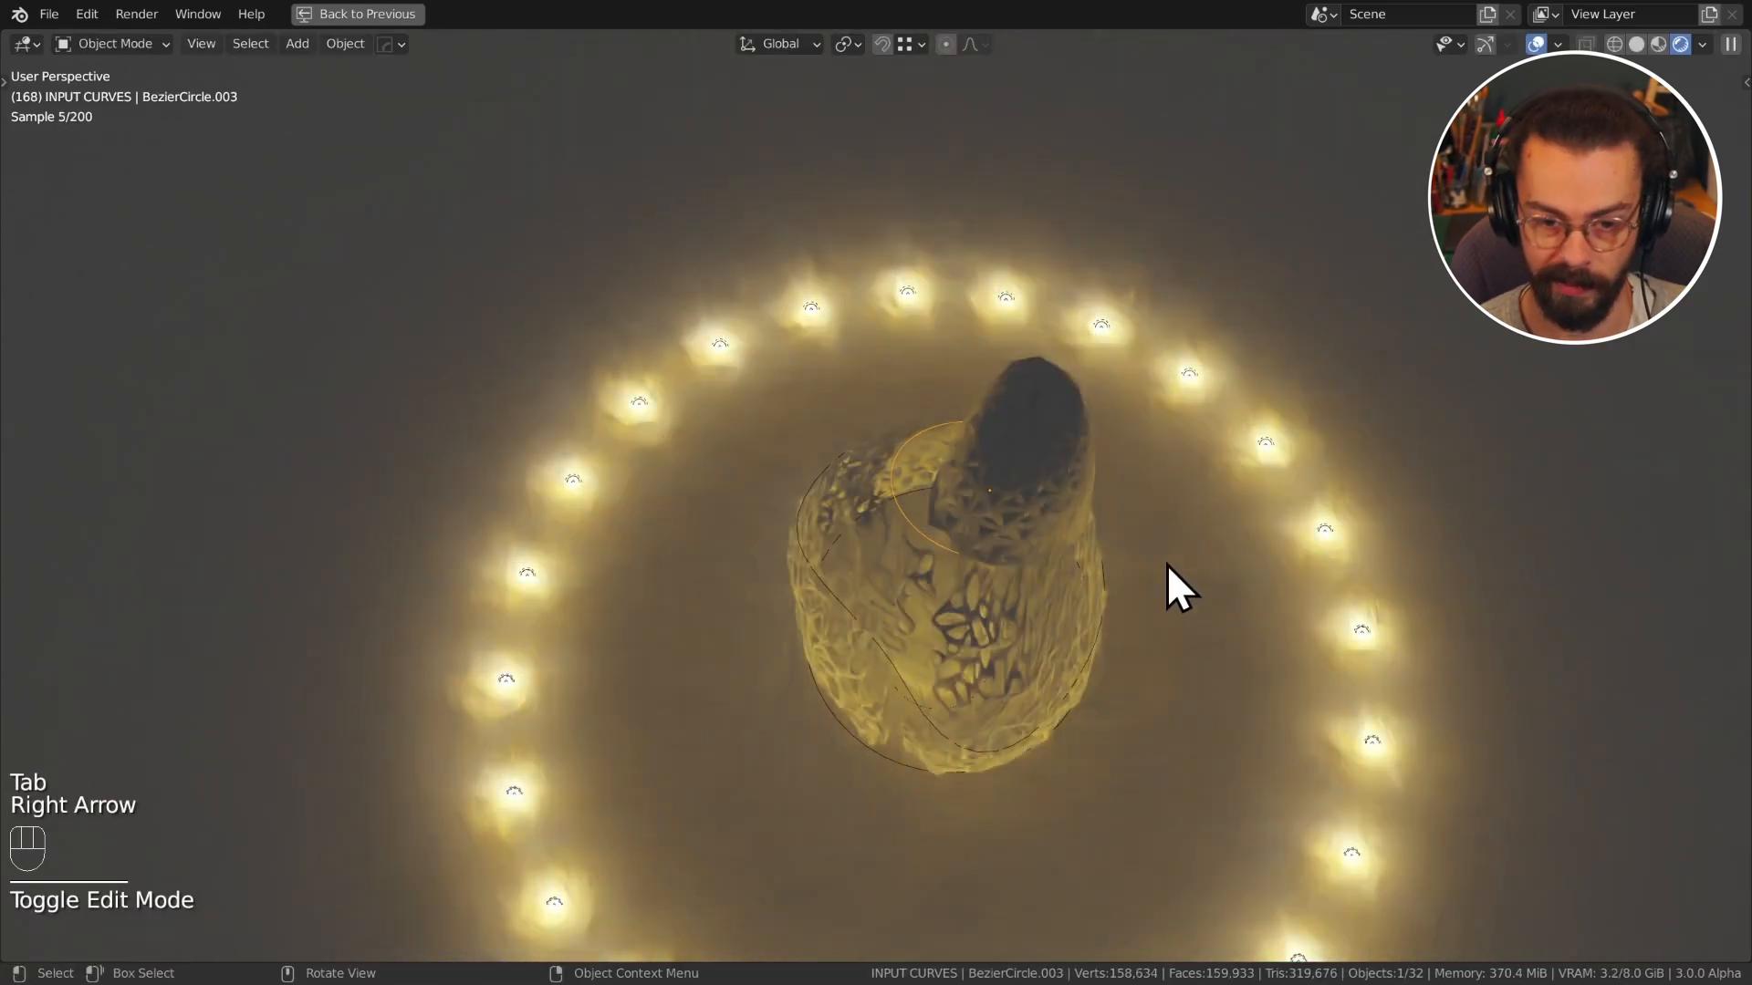
# Step: Pull two opposite control points of the skirt's bottom Bezier circle downward to make the hem uneven
pyautogui.moveTo(1159, 561); pyautogui.dragTo(971, 567, button='middle')
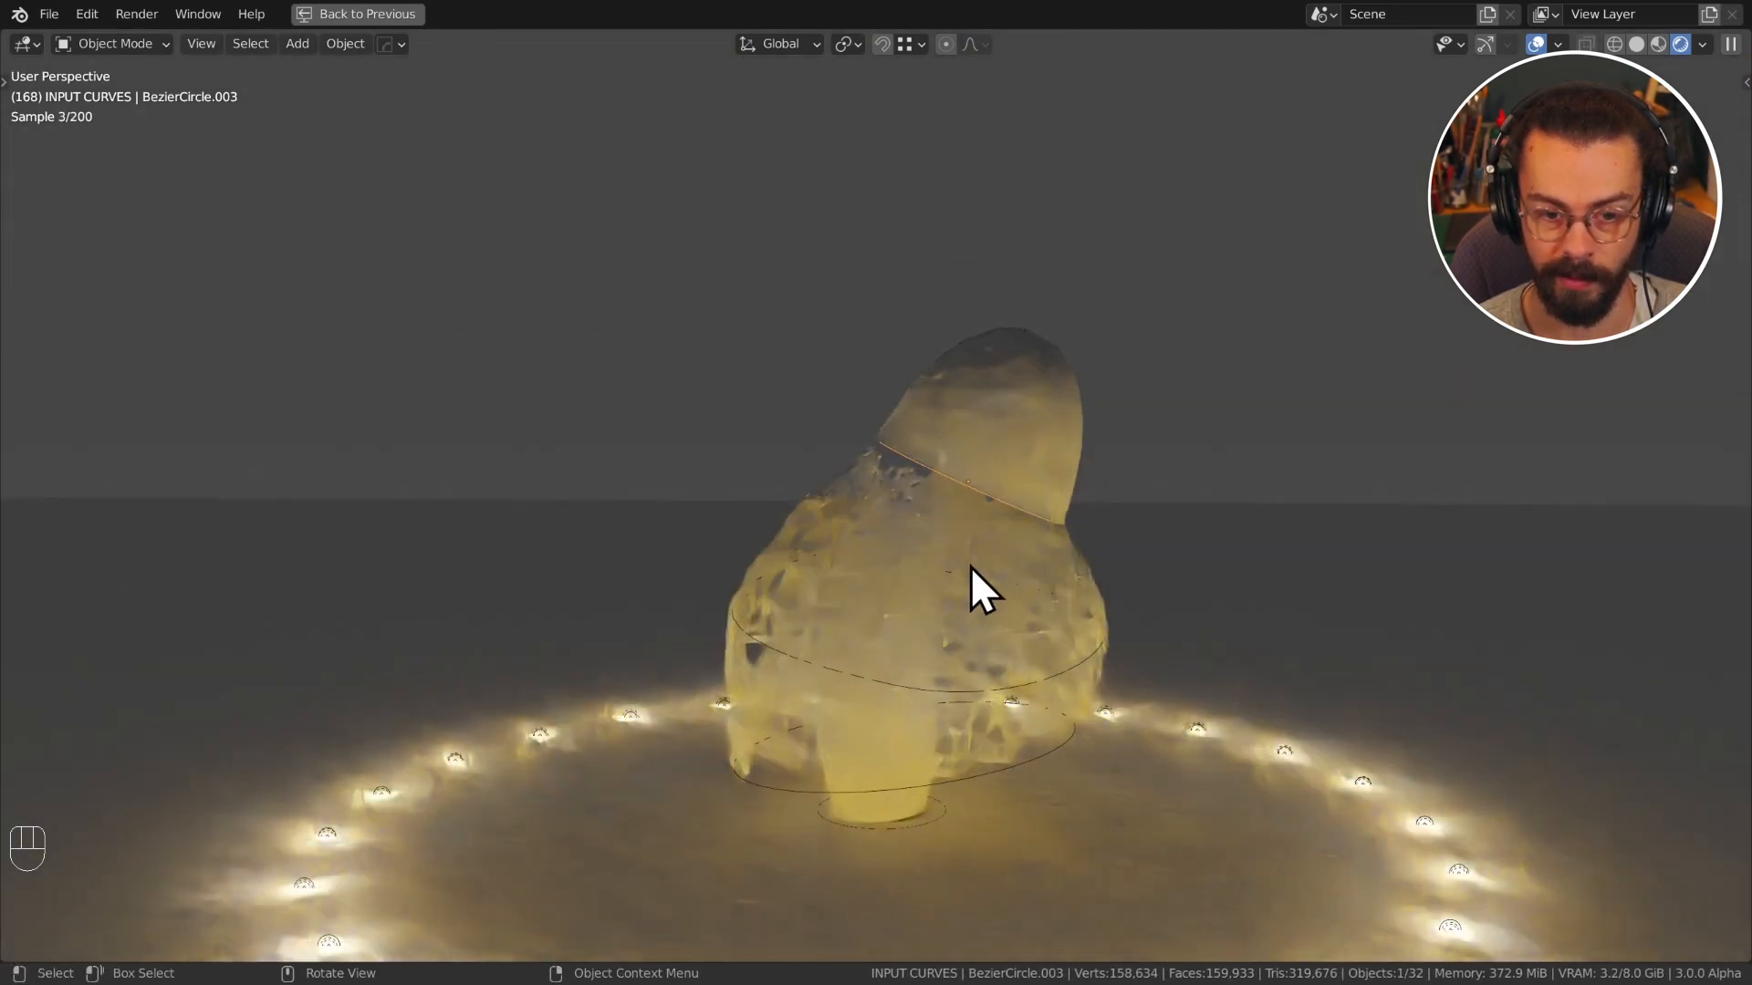
pyautogui.click(971, 566)
pyautogui.press('Tab')
pyautogui.click(1086, 707)
pyautogui.moveTo(1103, 712); pyautogui.dragTo(1107, 775, button='middle')
pyautogui.press('g')
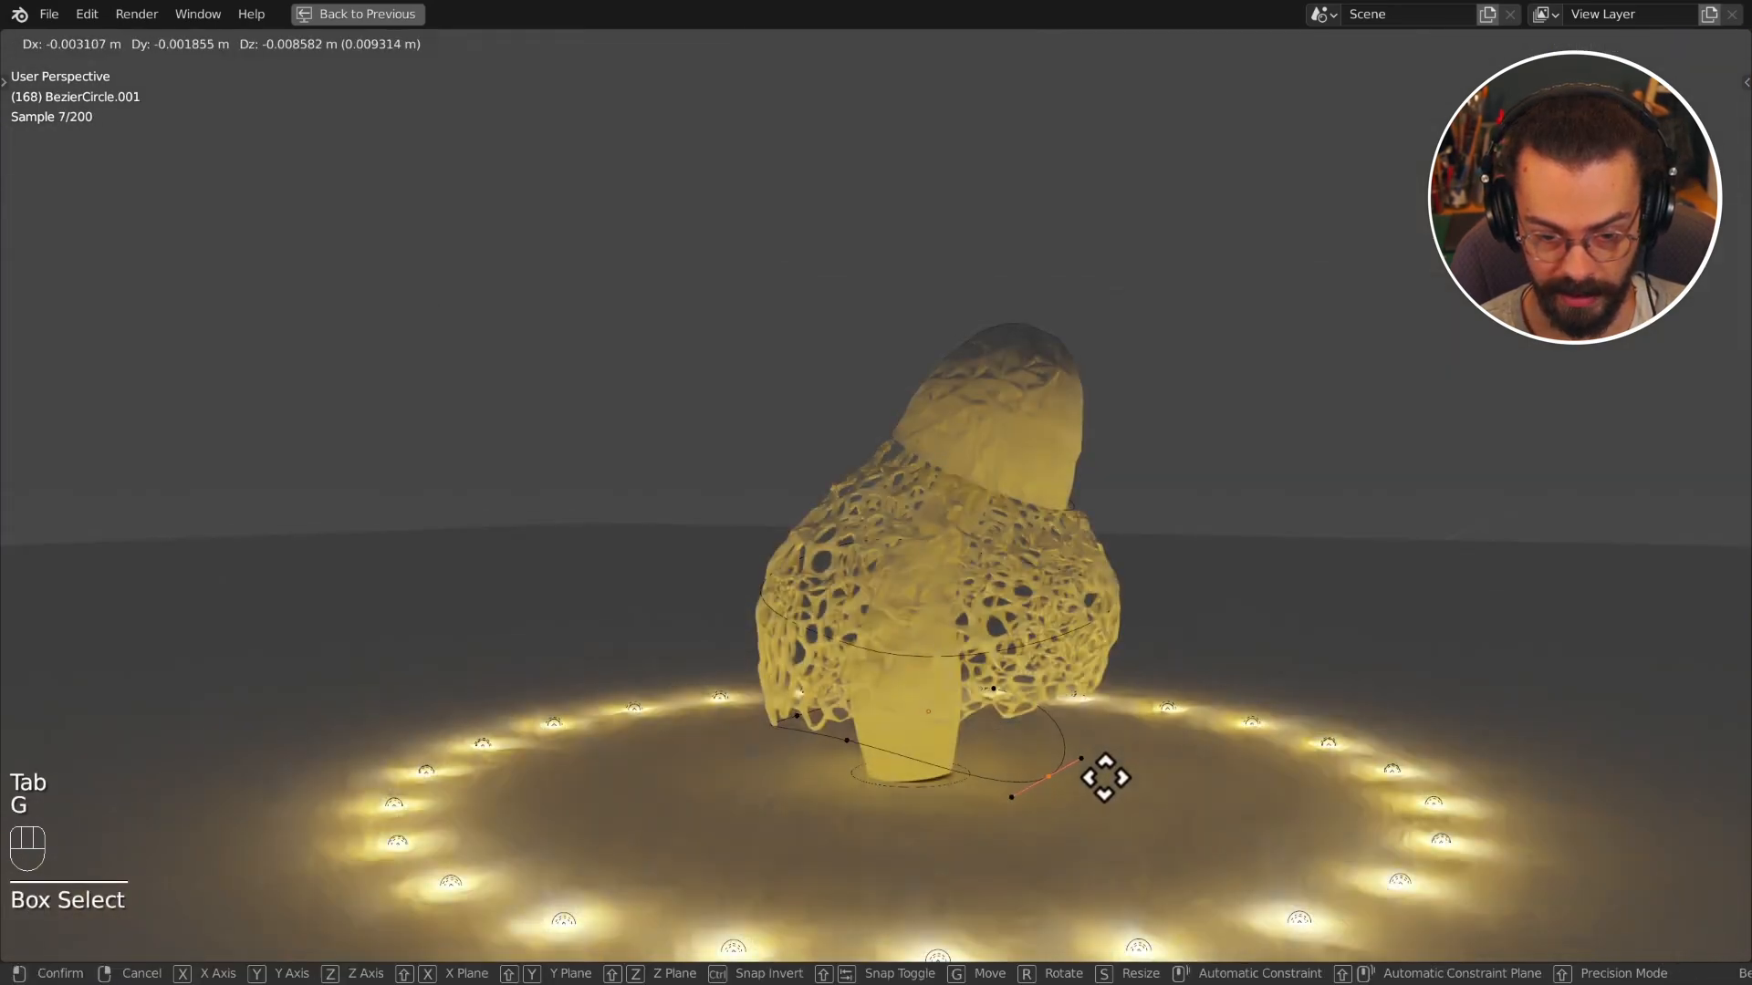
pyautogui.click(1185, 758)
pyautogui.moveTo(686, 710); pyautogui.dragTo(768, 801)
pyautogui.press('g')
pyautogui.click(788, 832)
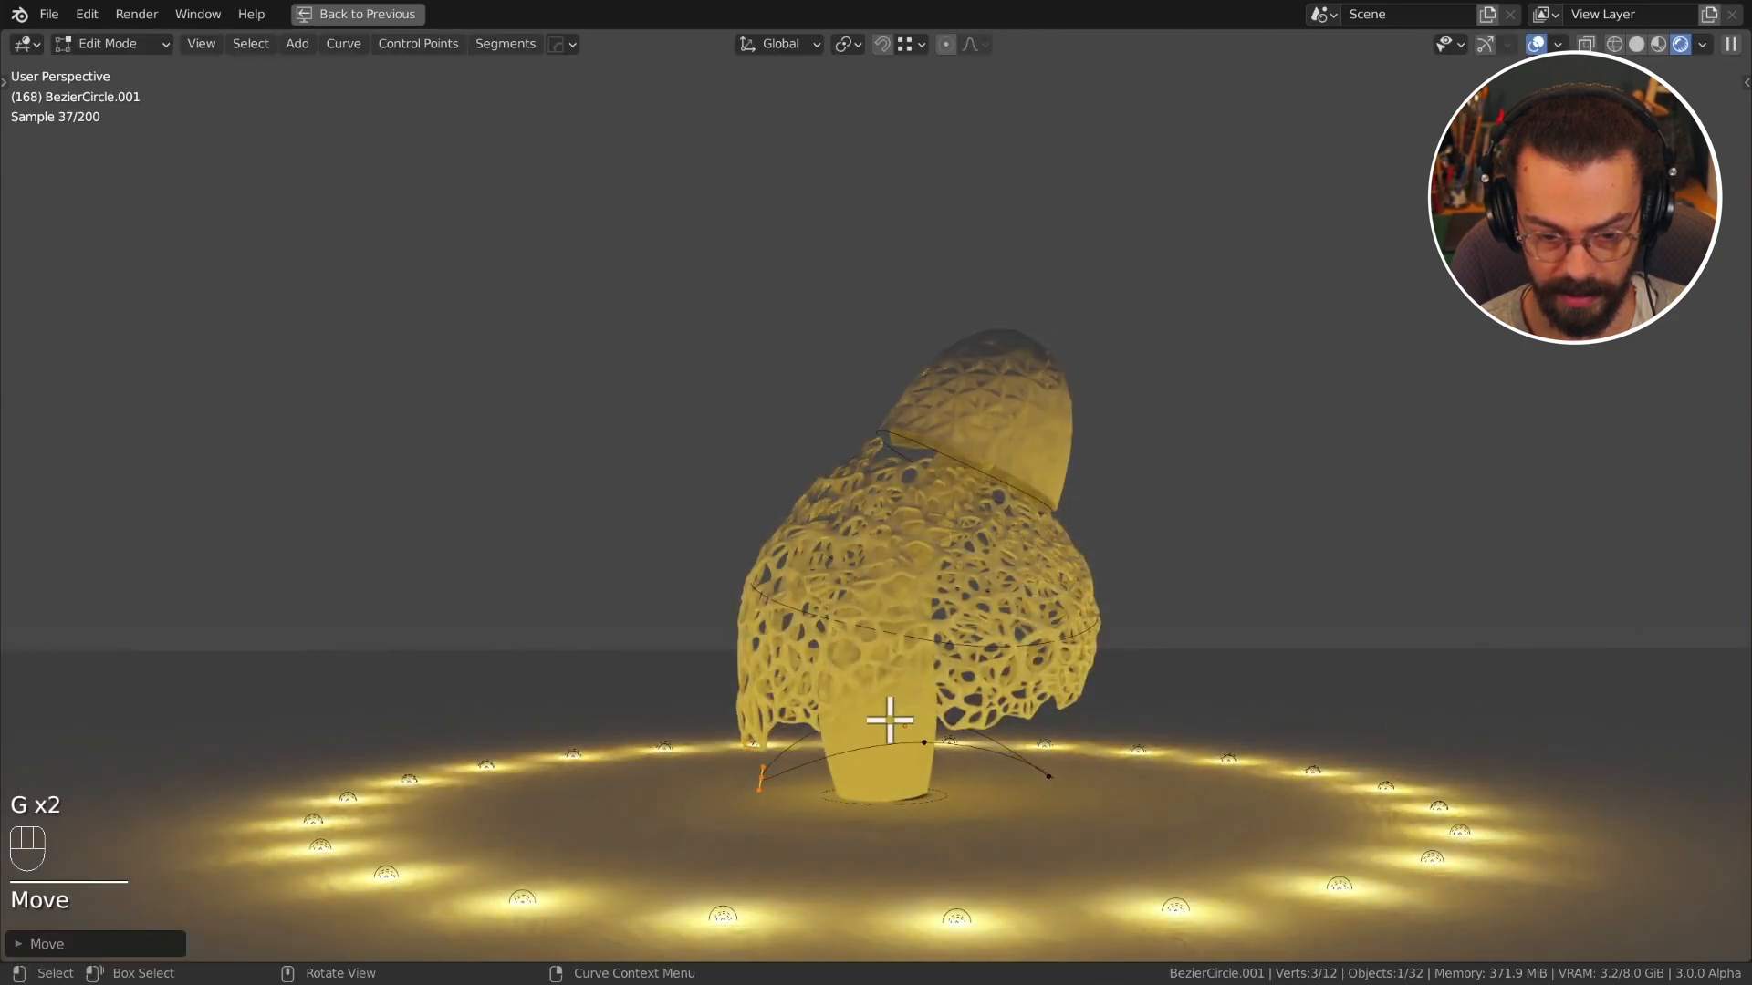
# Step: Scale the selected control points of the bottom circle, leave Edit Mode and advance one frame to update the veil
pyautogui.keyDown('shift'); pyautogui.moveTo(981, 723); pyautogui.dragTo(1085, 814); pyautogui.keyUp('shift')
pyautogui.moveTo(1085, 813); pyautogui.dragTo(1252, 343, button='middle')
pyautogui.press('s')
pyautogui.press('Tab')
pyautogui.press('Right')
pyautogui.click(1240, 392)
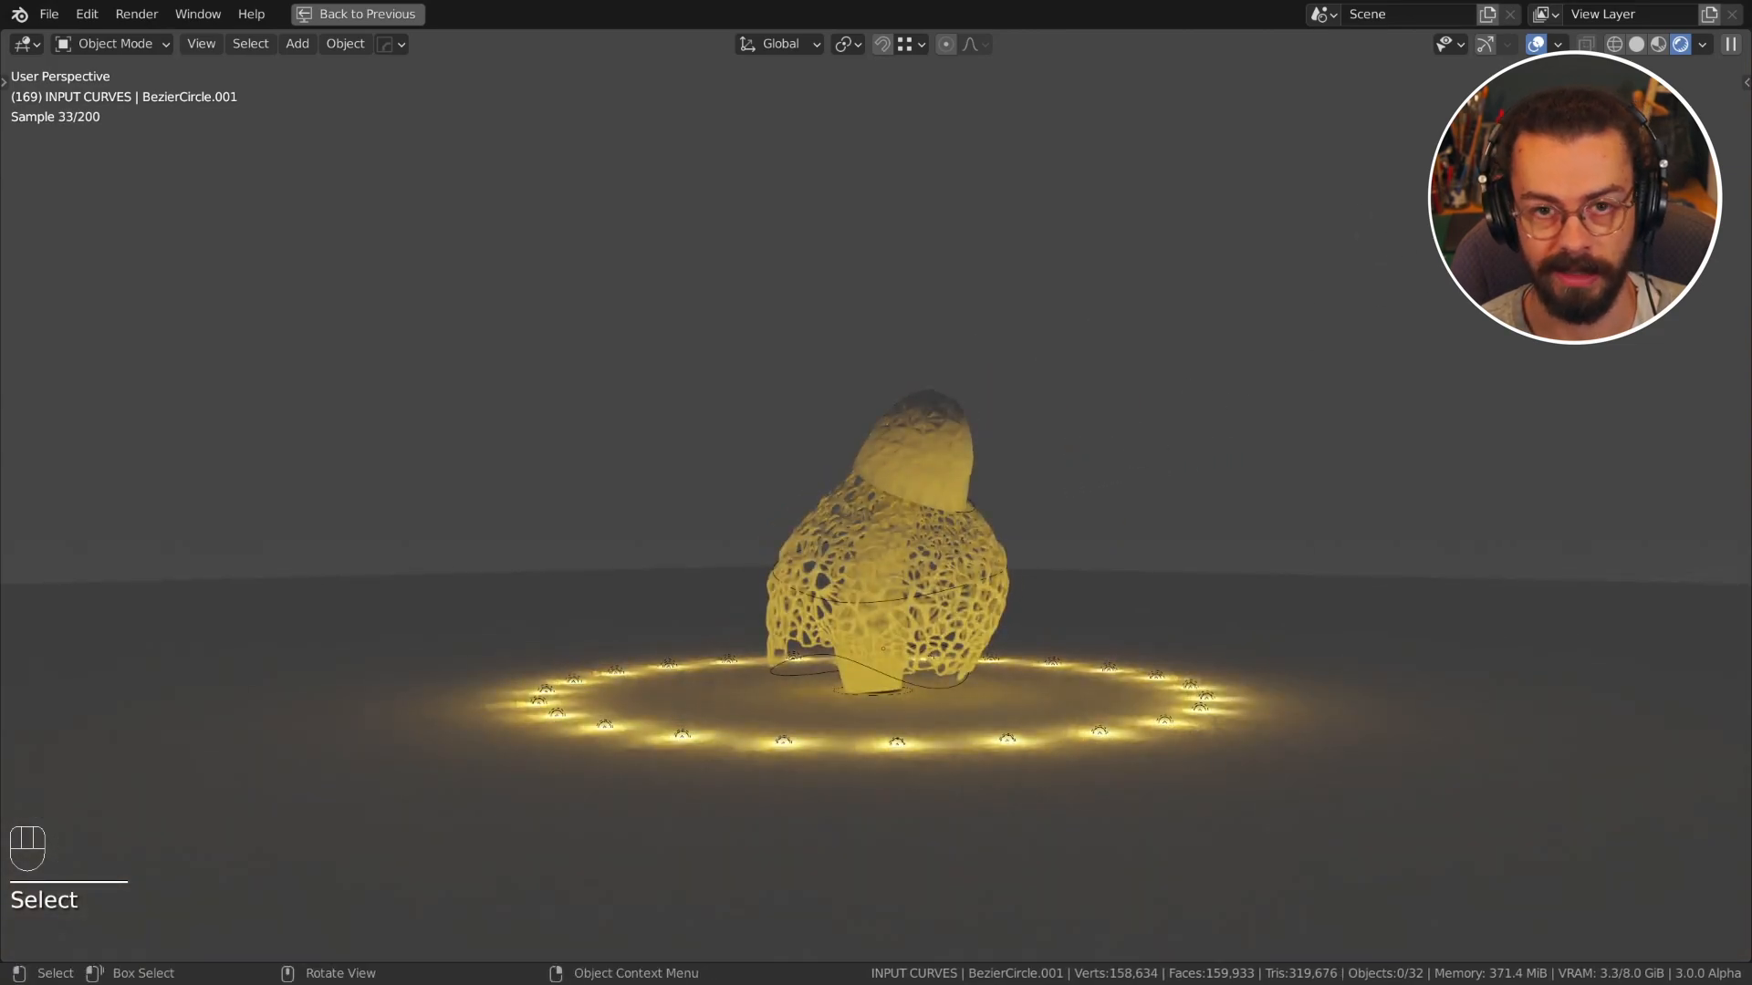
# Step: Switch to solid shading and examine the cap, veil and stem from several angles
pyautogui.click(1636, 44)
pyautogui.moveTo(1097, 223); pyautogui.dragTo(1042, 297, button='middle')
pyautogui.scroll(5, 949, 344)
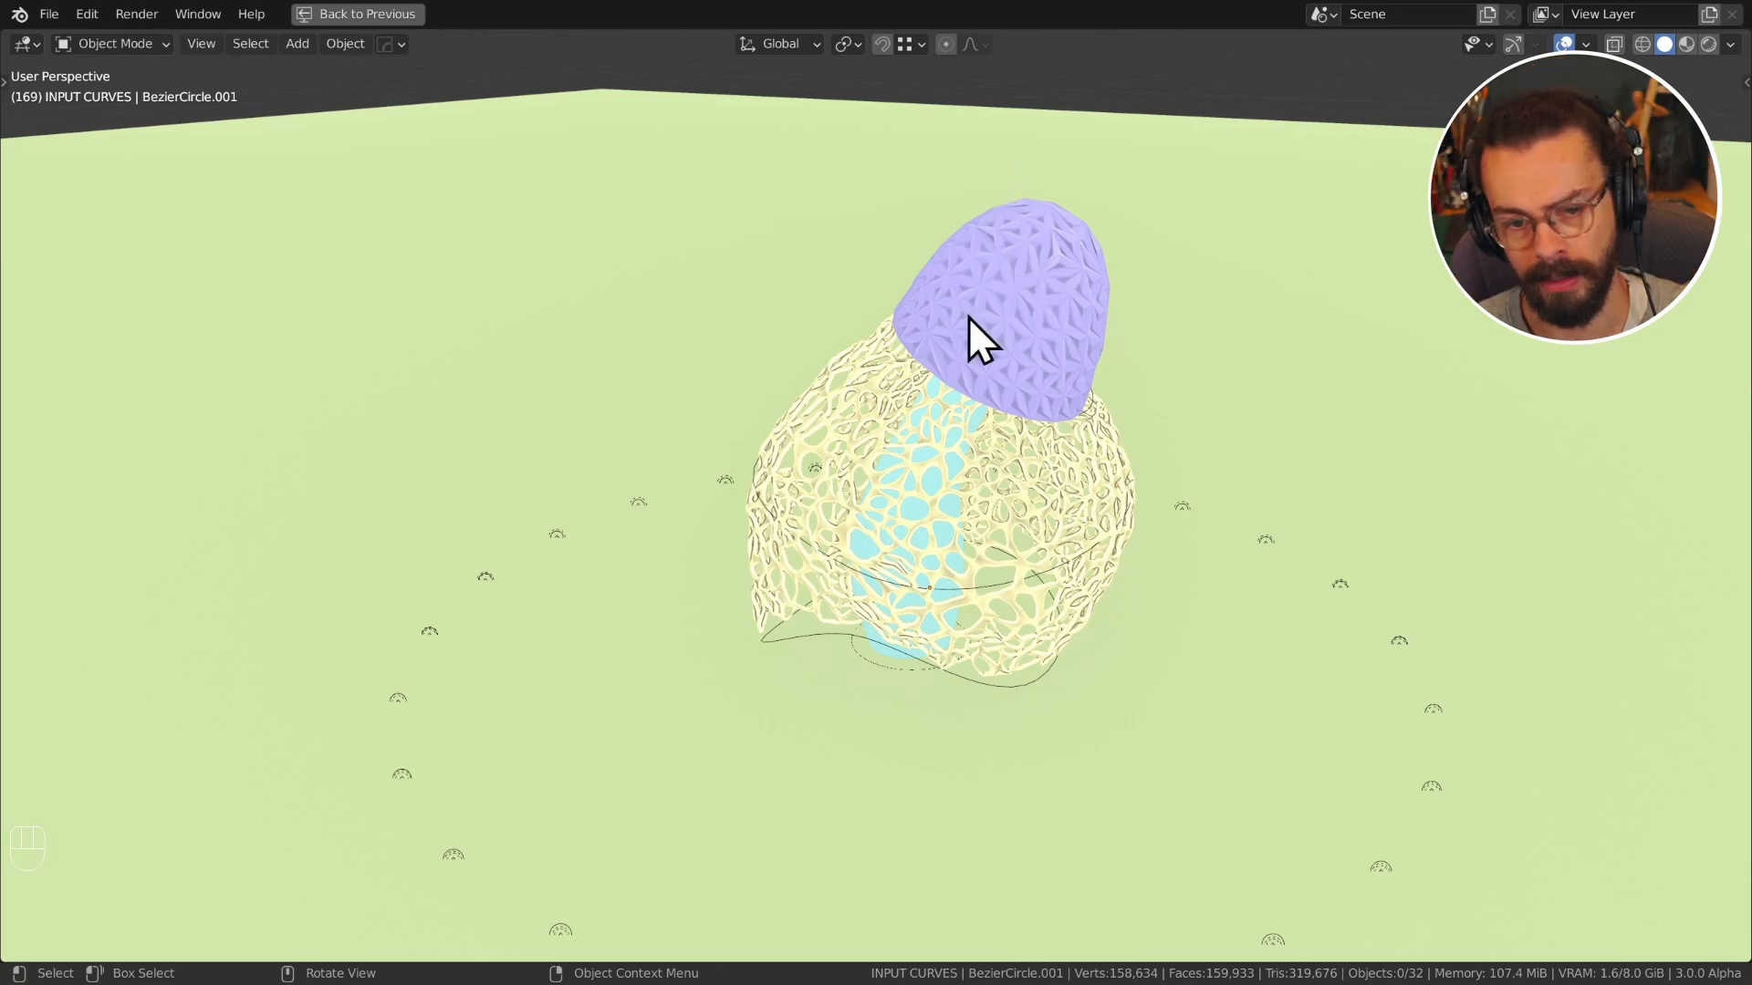
pyautogui.moveTo(965, 340); pyautogui.dragTo(868, 481, button='middle')
pyautogui.click(1036, 434)
pyautogui.scroll(4, 1025, 559)
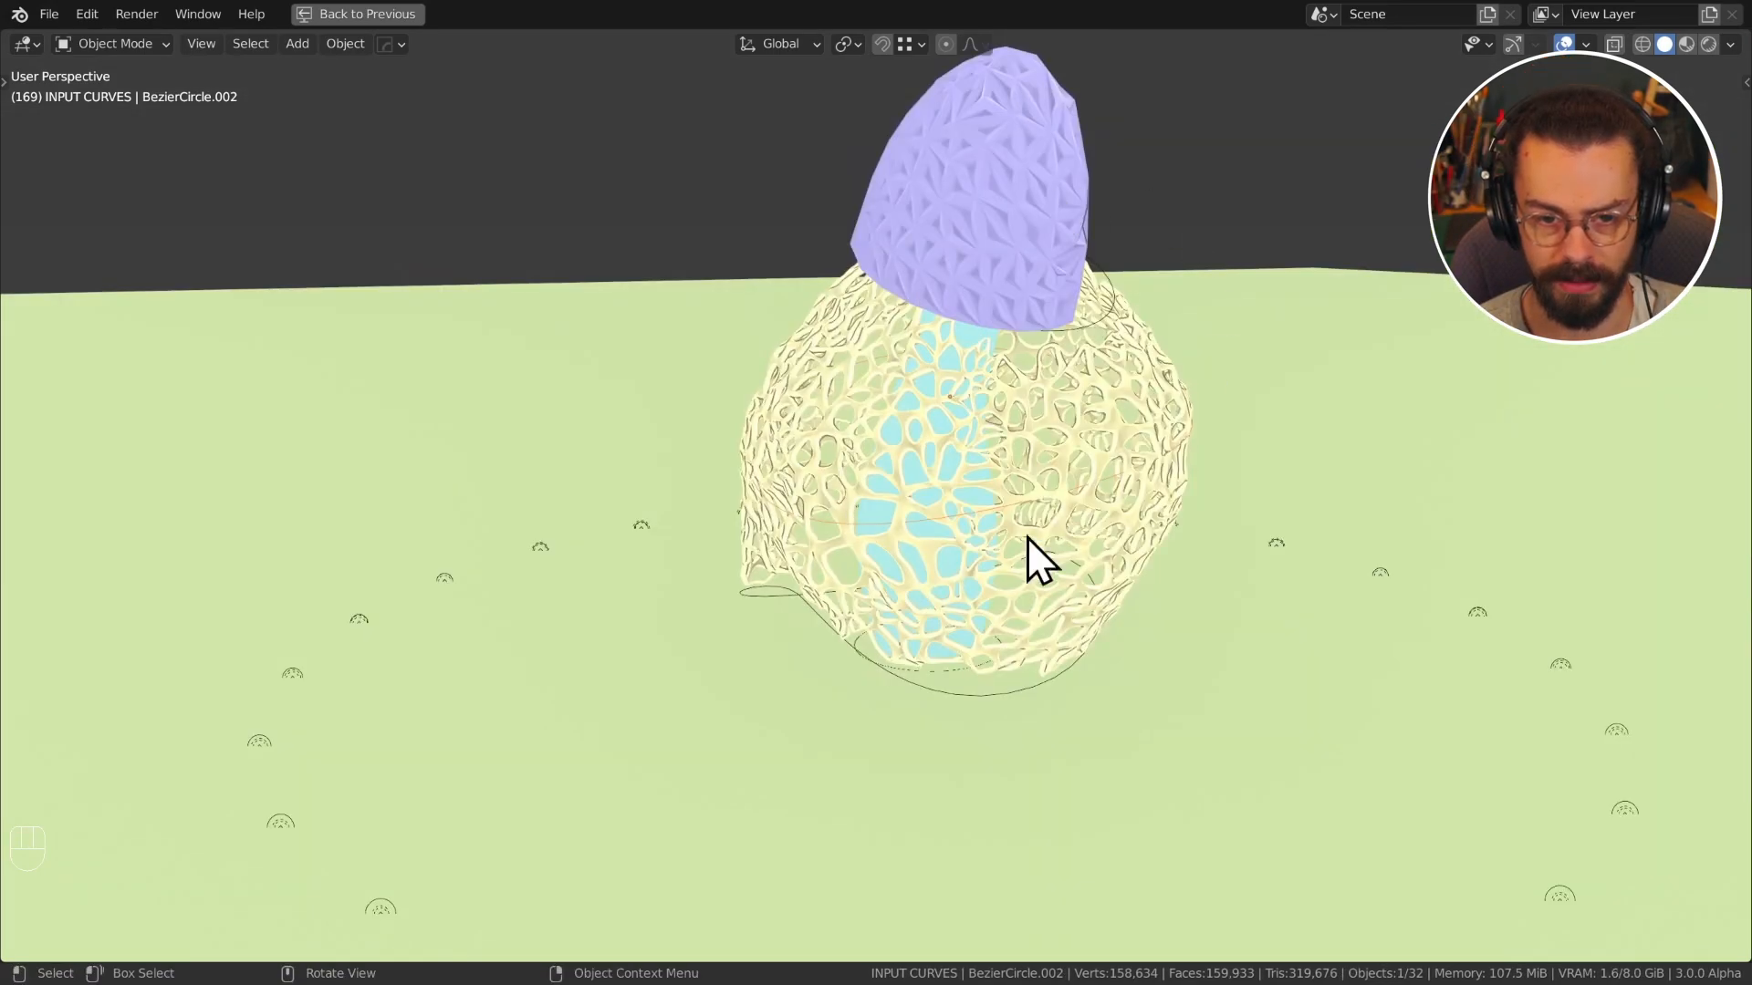
pyautogui.moveTo(1025, 560); pyautogui.dragTo(1021, 452, button='middle')
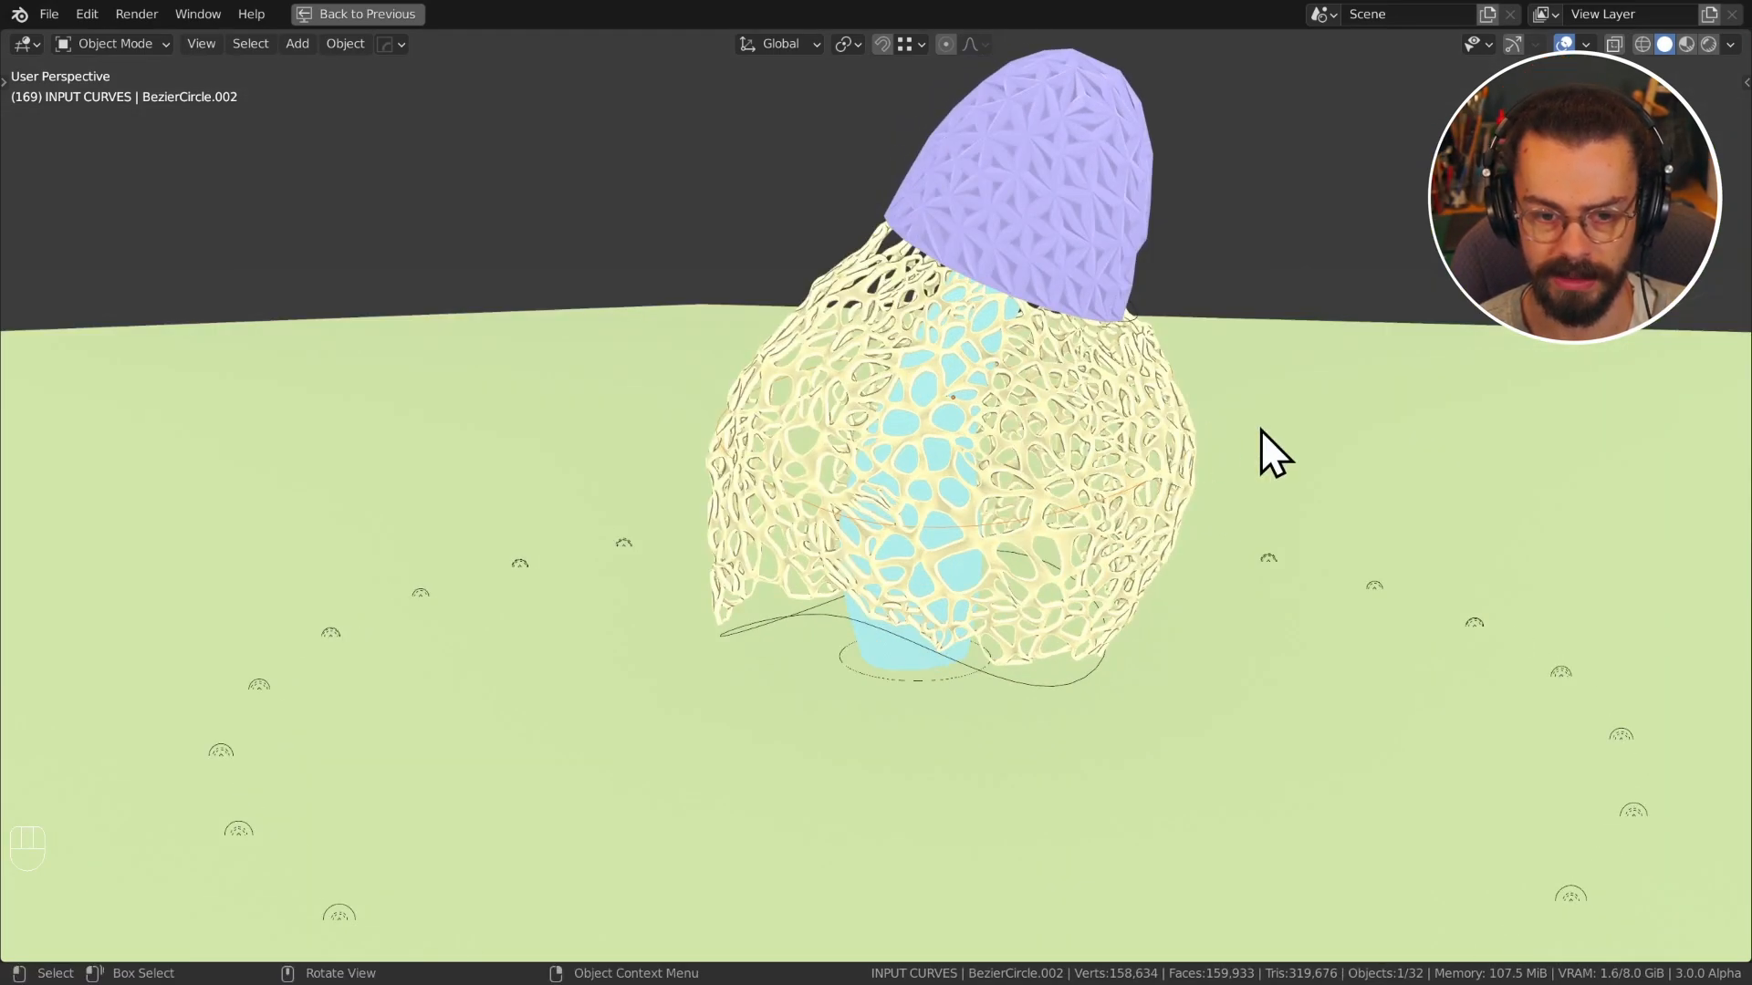
# Step: Move the ground plane slightly below the ring of lights and check the mushroom from ground level in rendered shading
pyautogui.click(1327, 365)
pyautogui.press('g')
pyautogui.click(1350, 350)
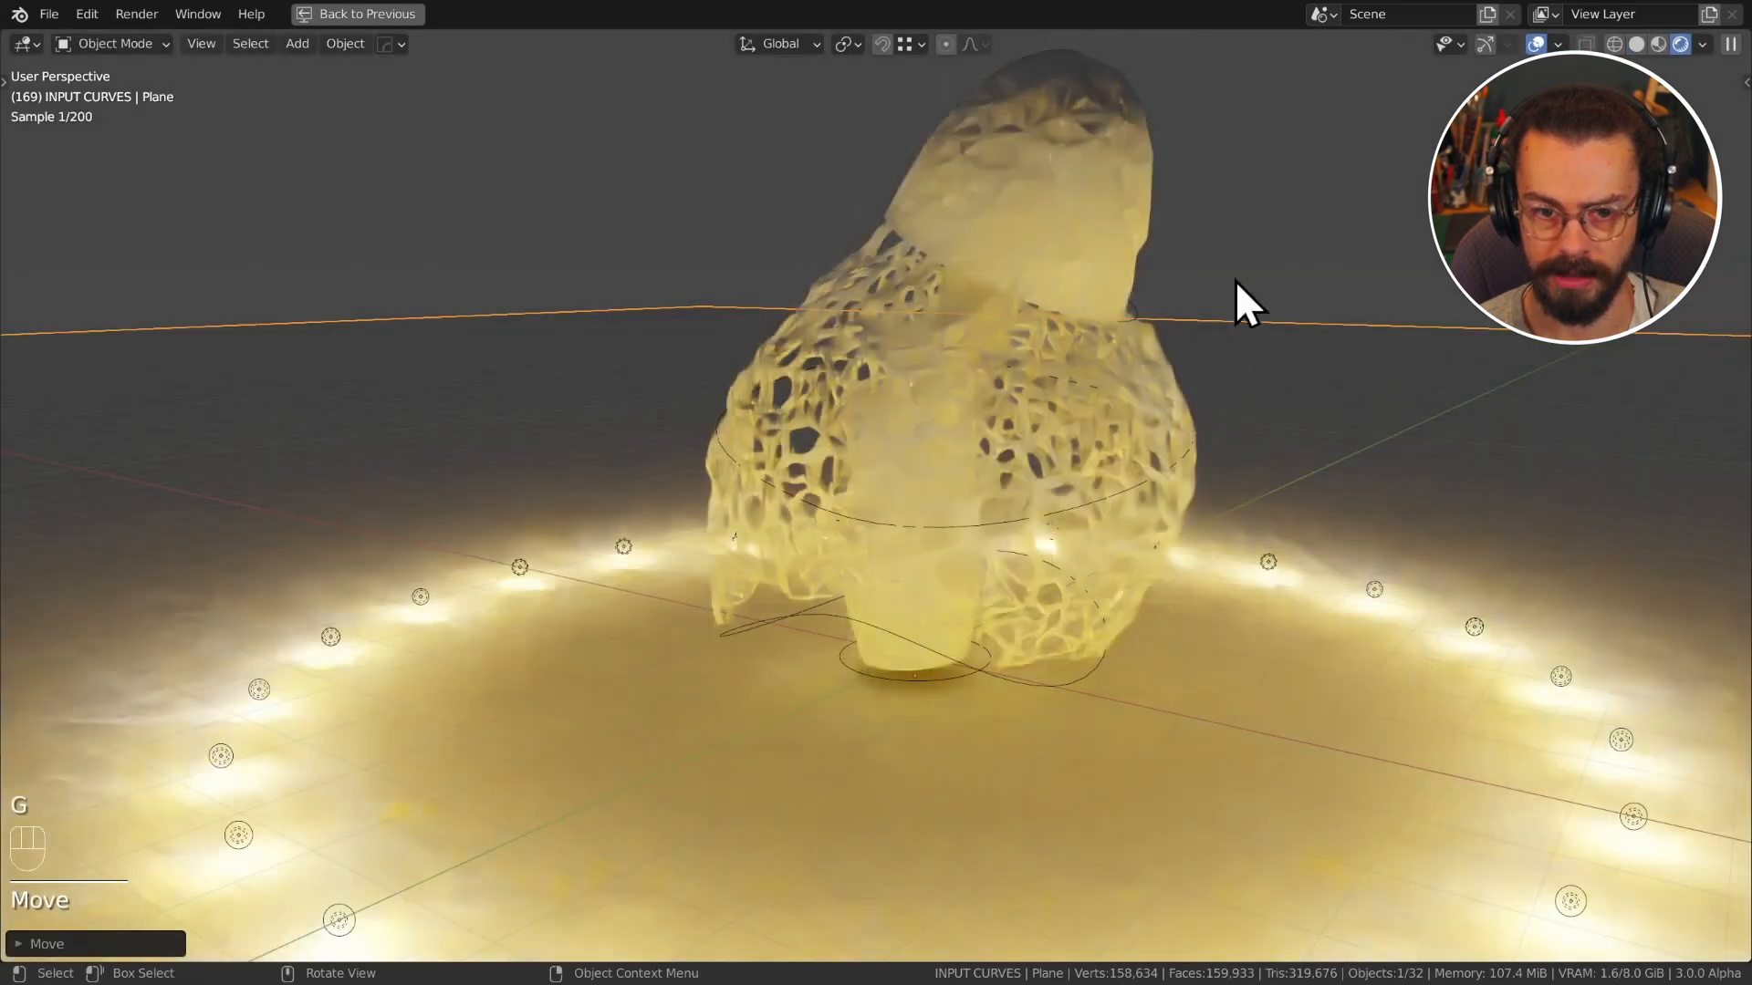
pyautogui.click(1332, 276)
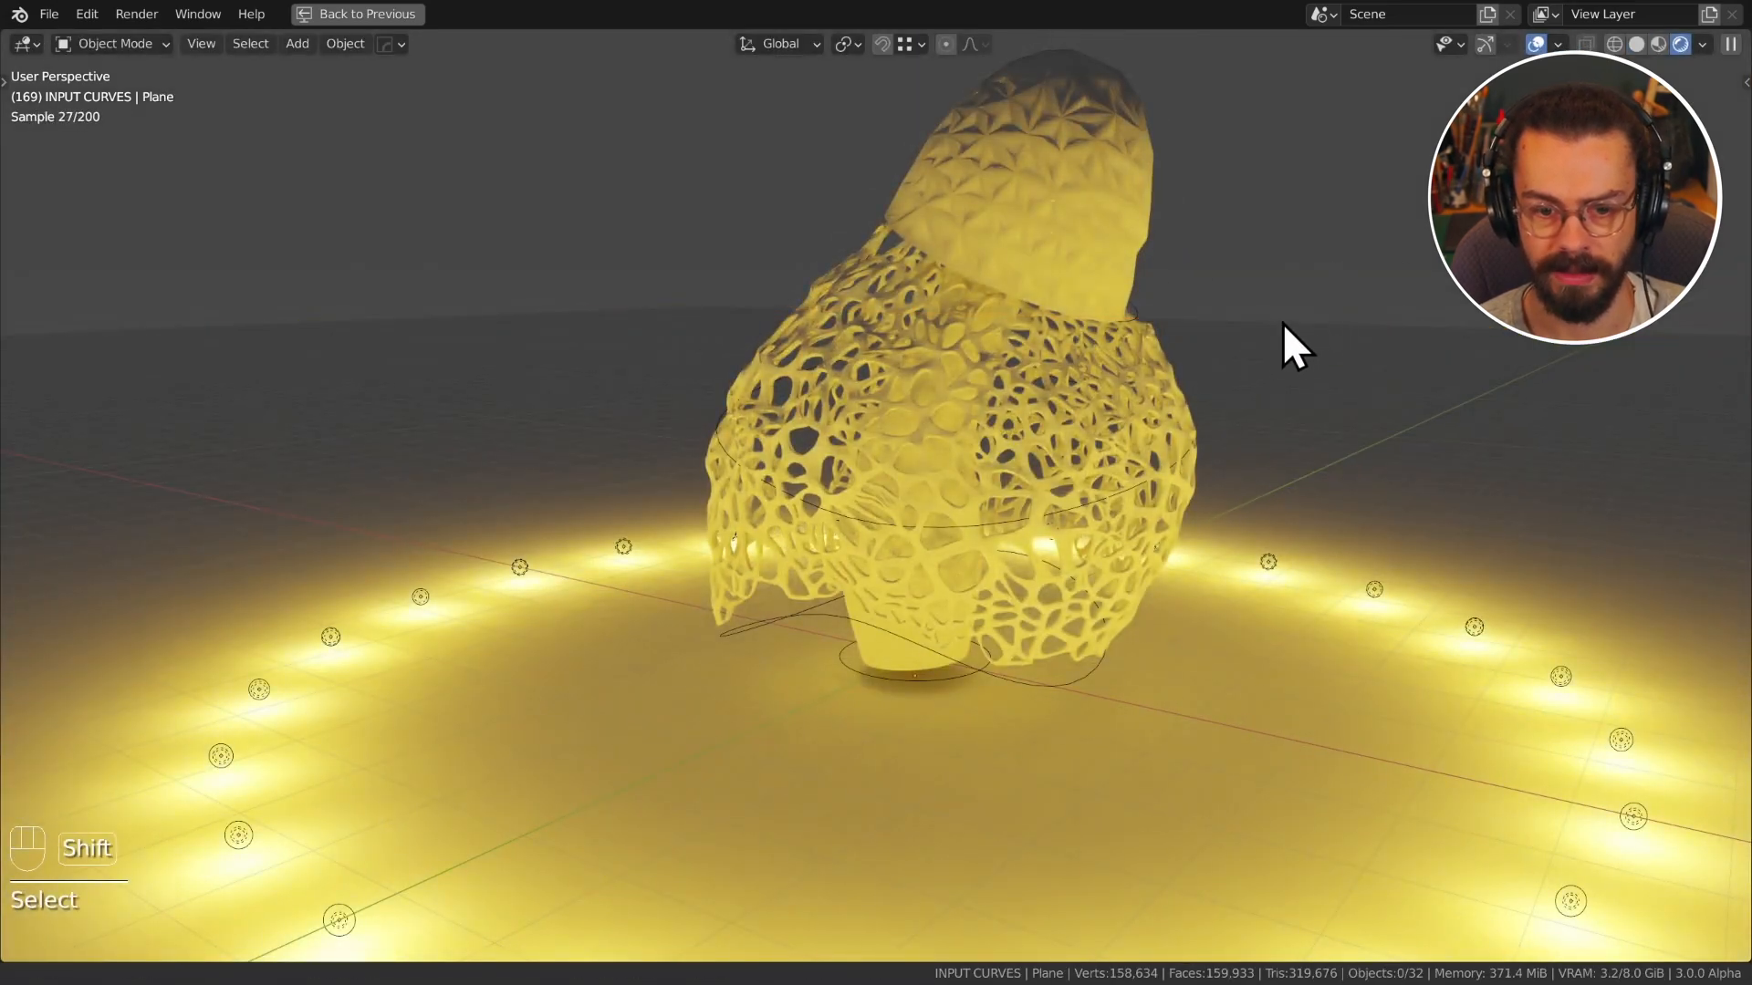
pyautogui.moveTo(1283, 324); pyautogui.dragTo(1265, 364, button='middle')
pyautogui.hotkey('shift', '`')
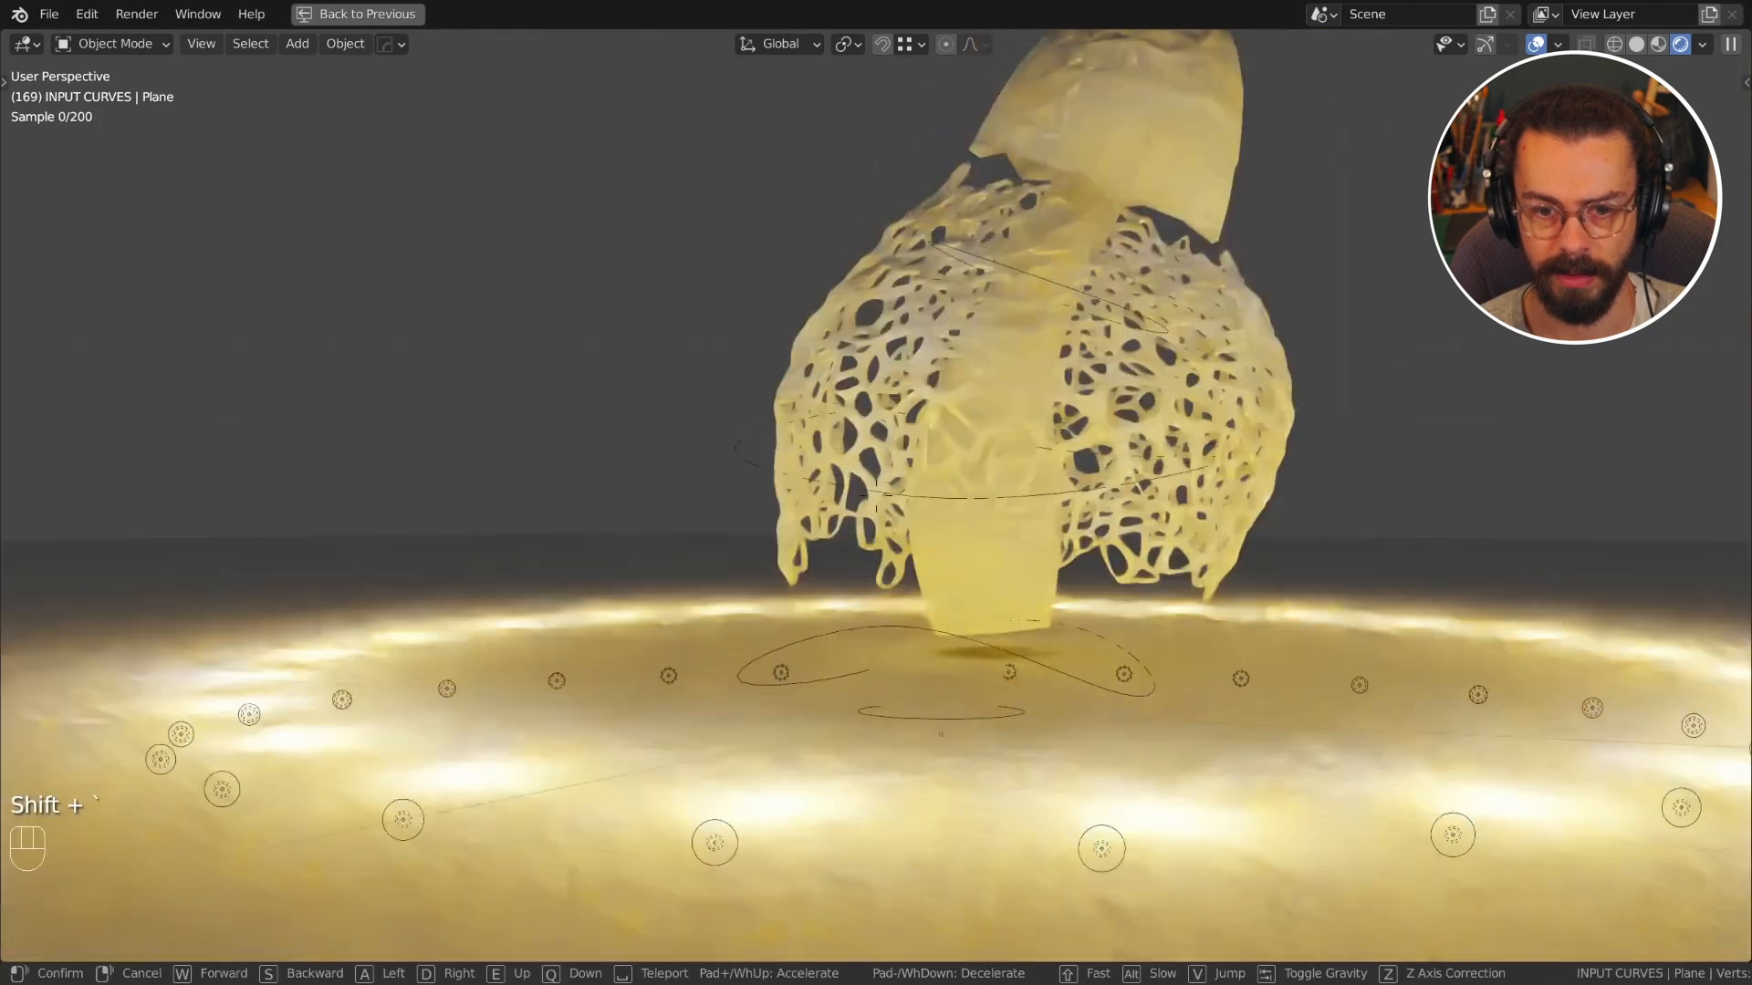
pyautogui.press('w')
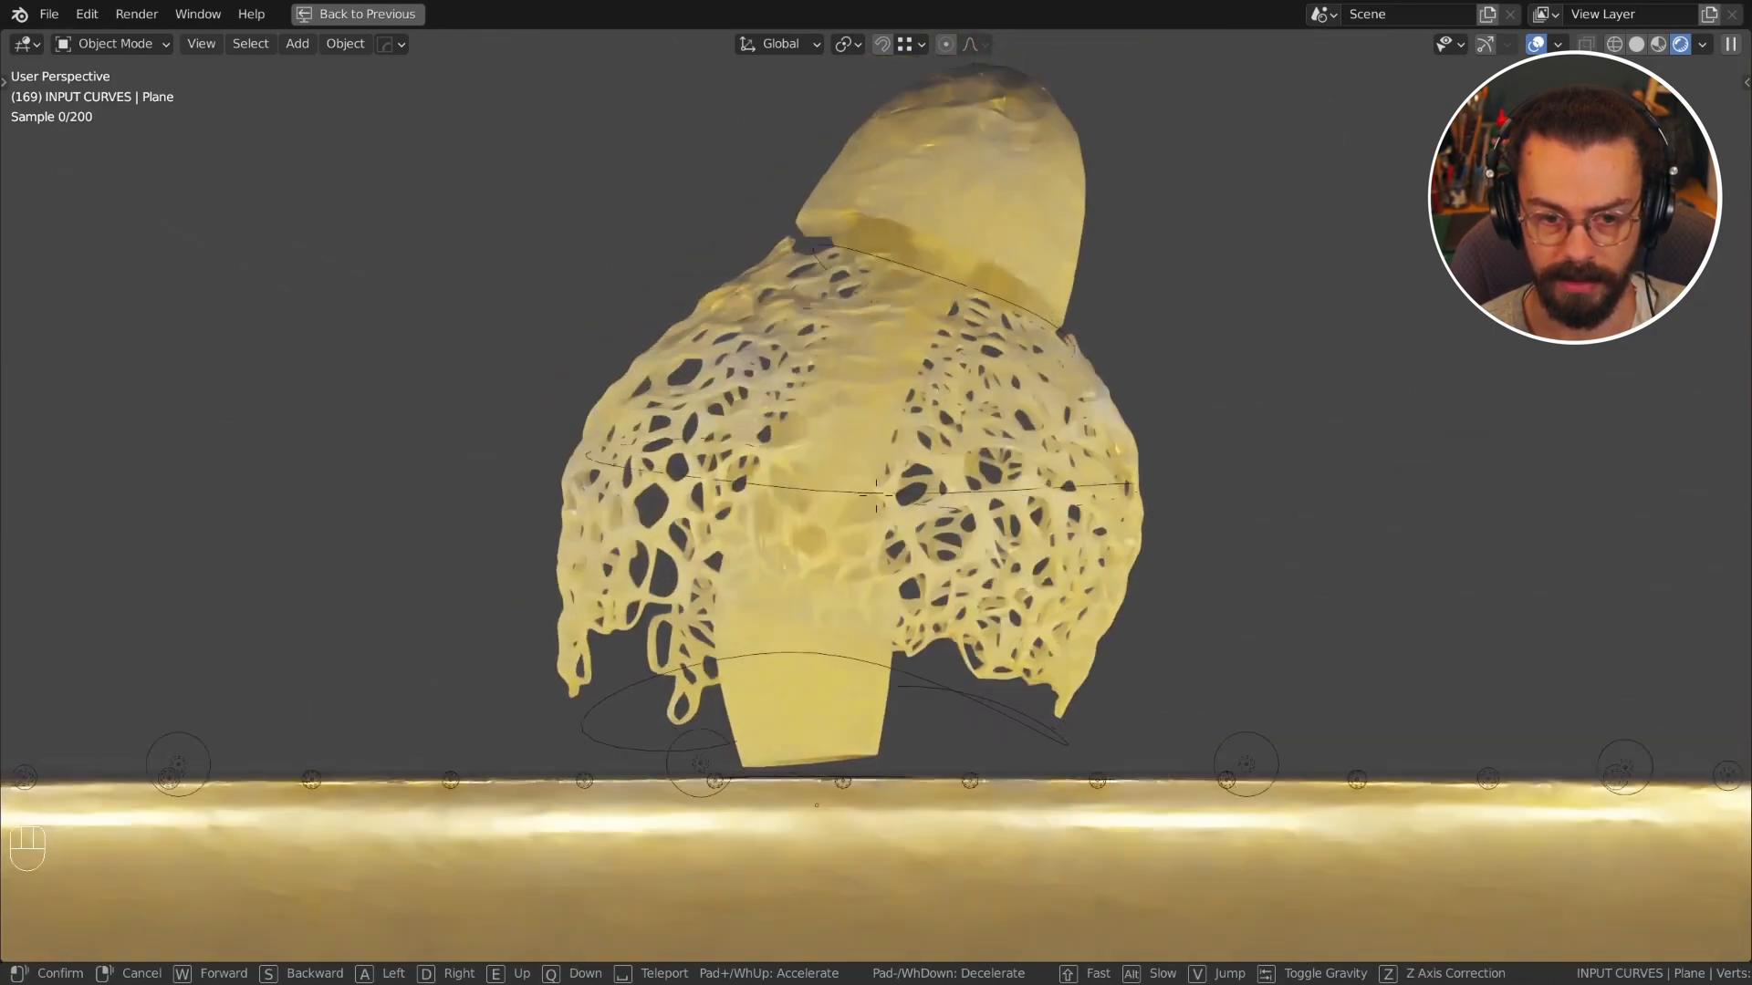
pyautogui.click(900, 500)
# Step: Restore the full workspace layout and move the green curve input node down, level with the middle node frame
pyautogui.hotkey('ctrl', 'space')
pyautogui.scroll(2, 972, 544)
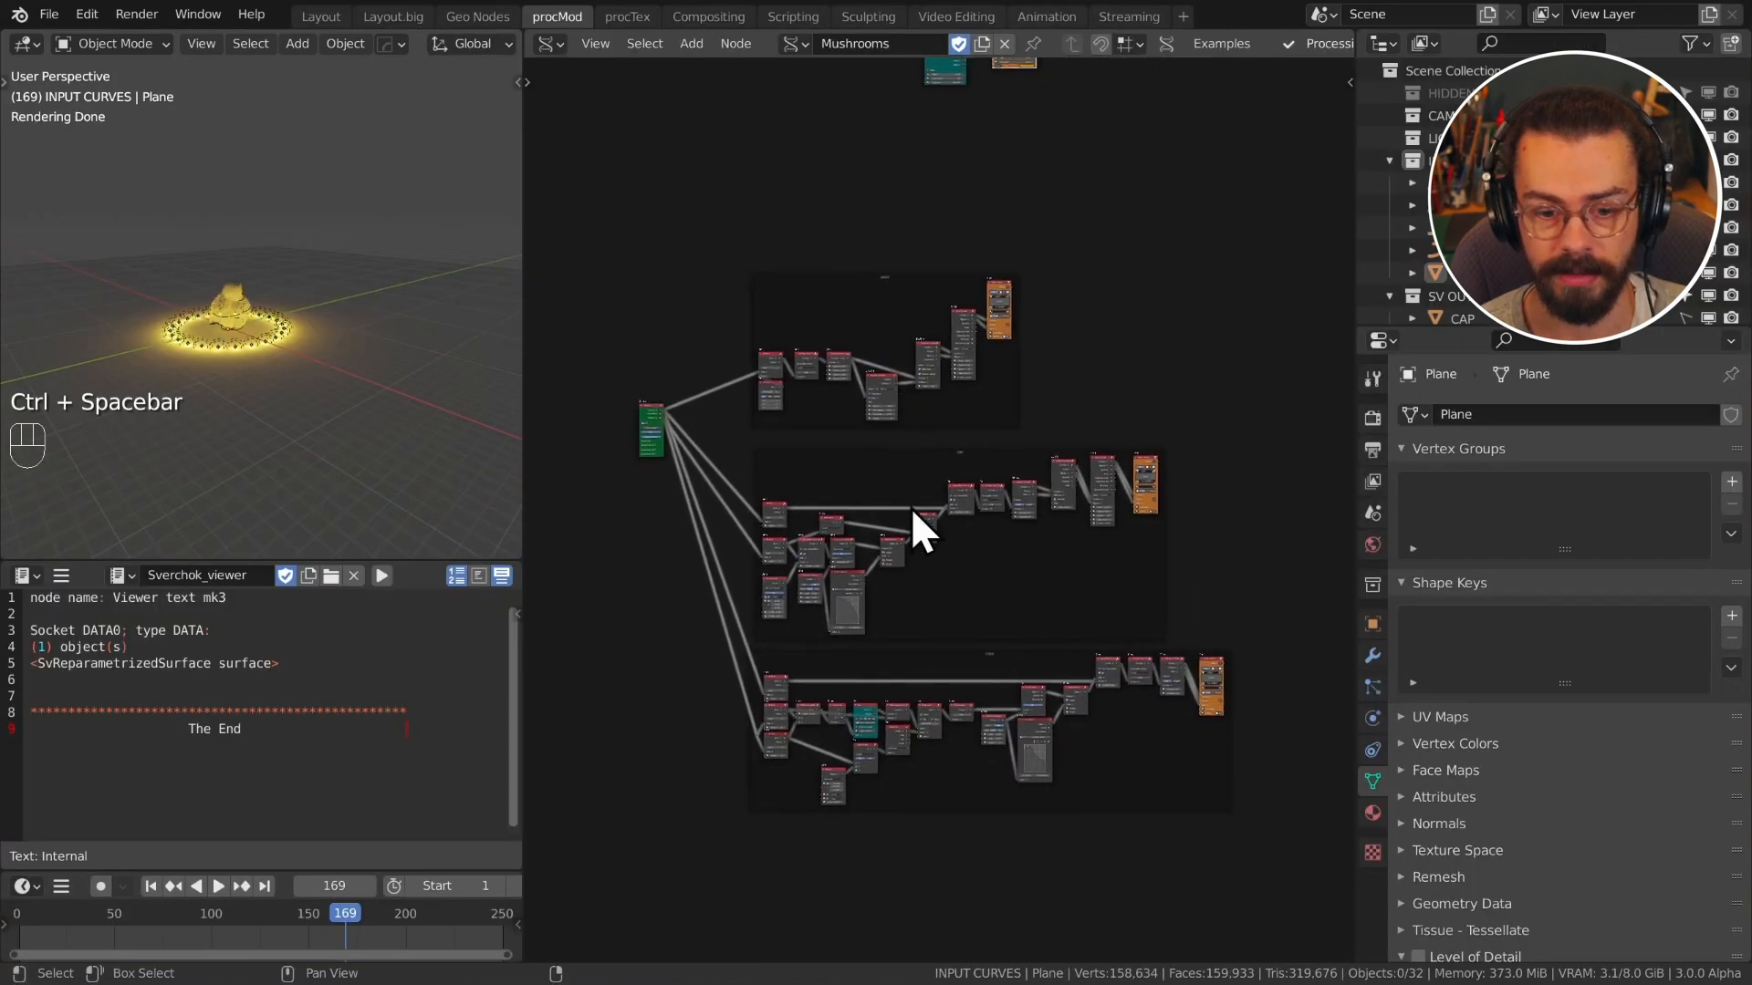
pyautogui.moveTo(910, 507); pyautogui.dragTo(544, 380, button='middle')
pyautogui.press('g')
pyautogui.click(600, 588)
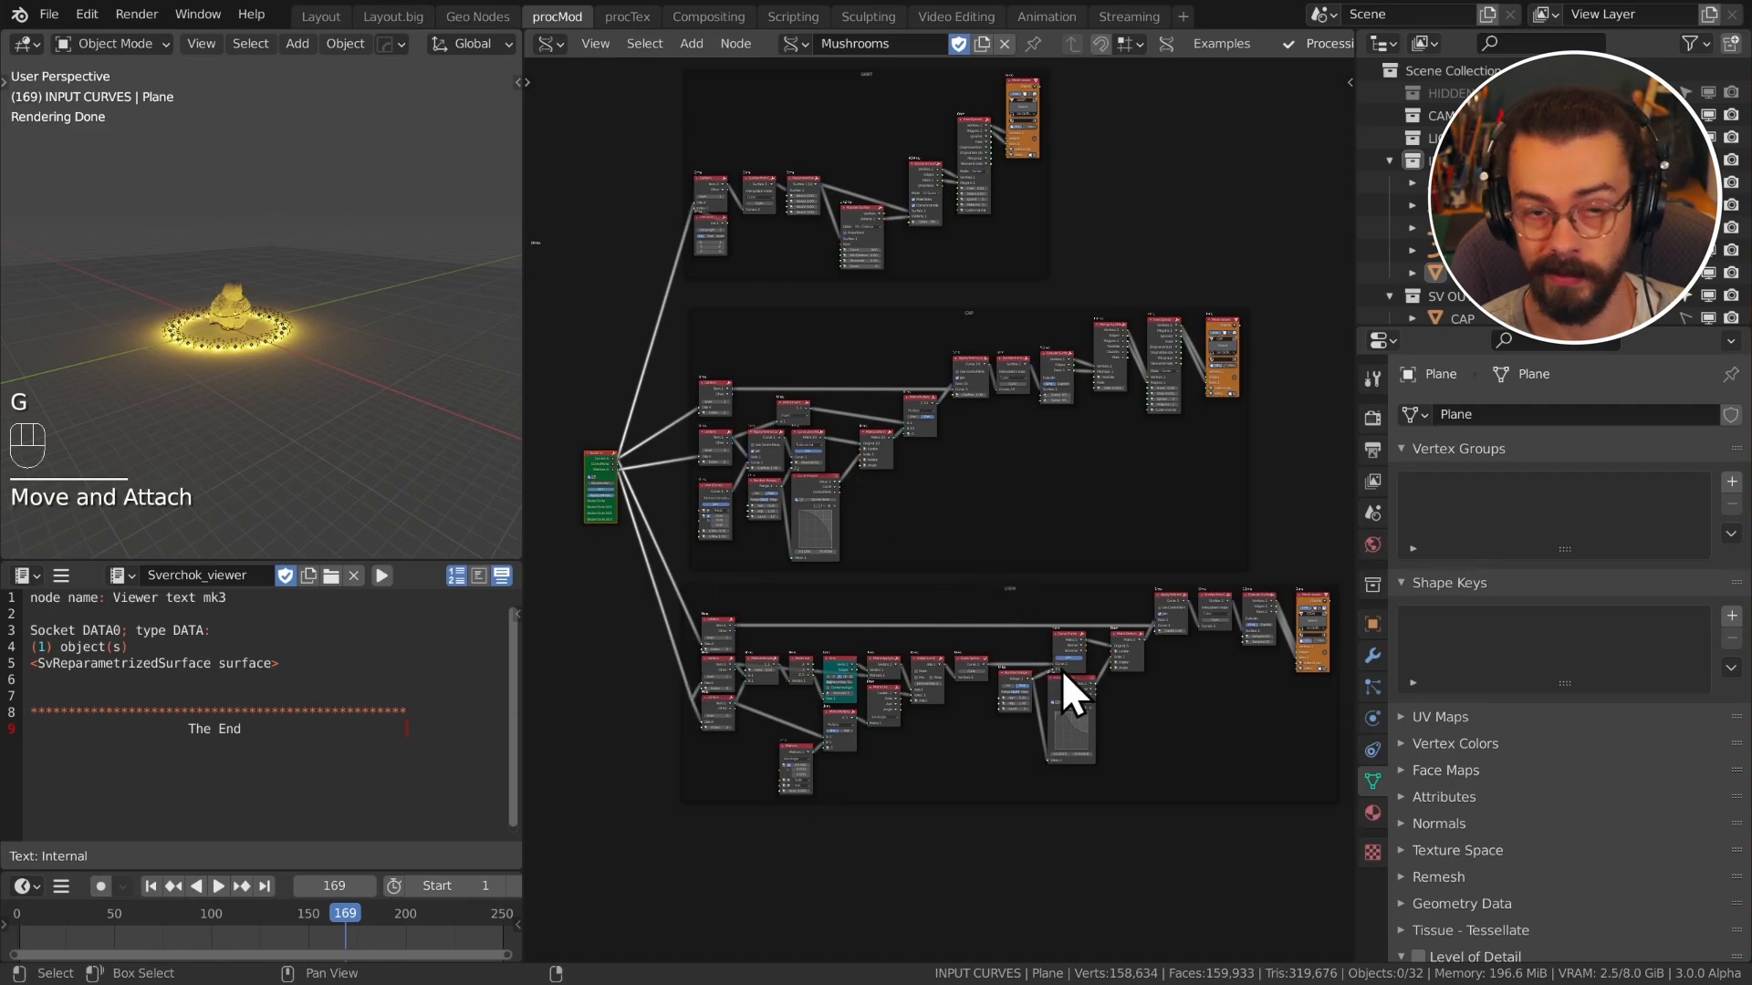
pyautogui.scroll(8, 292, 357)
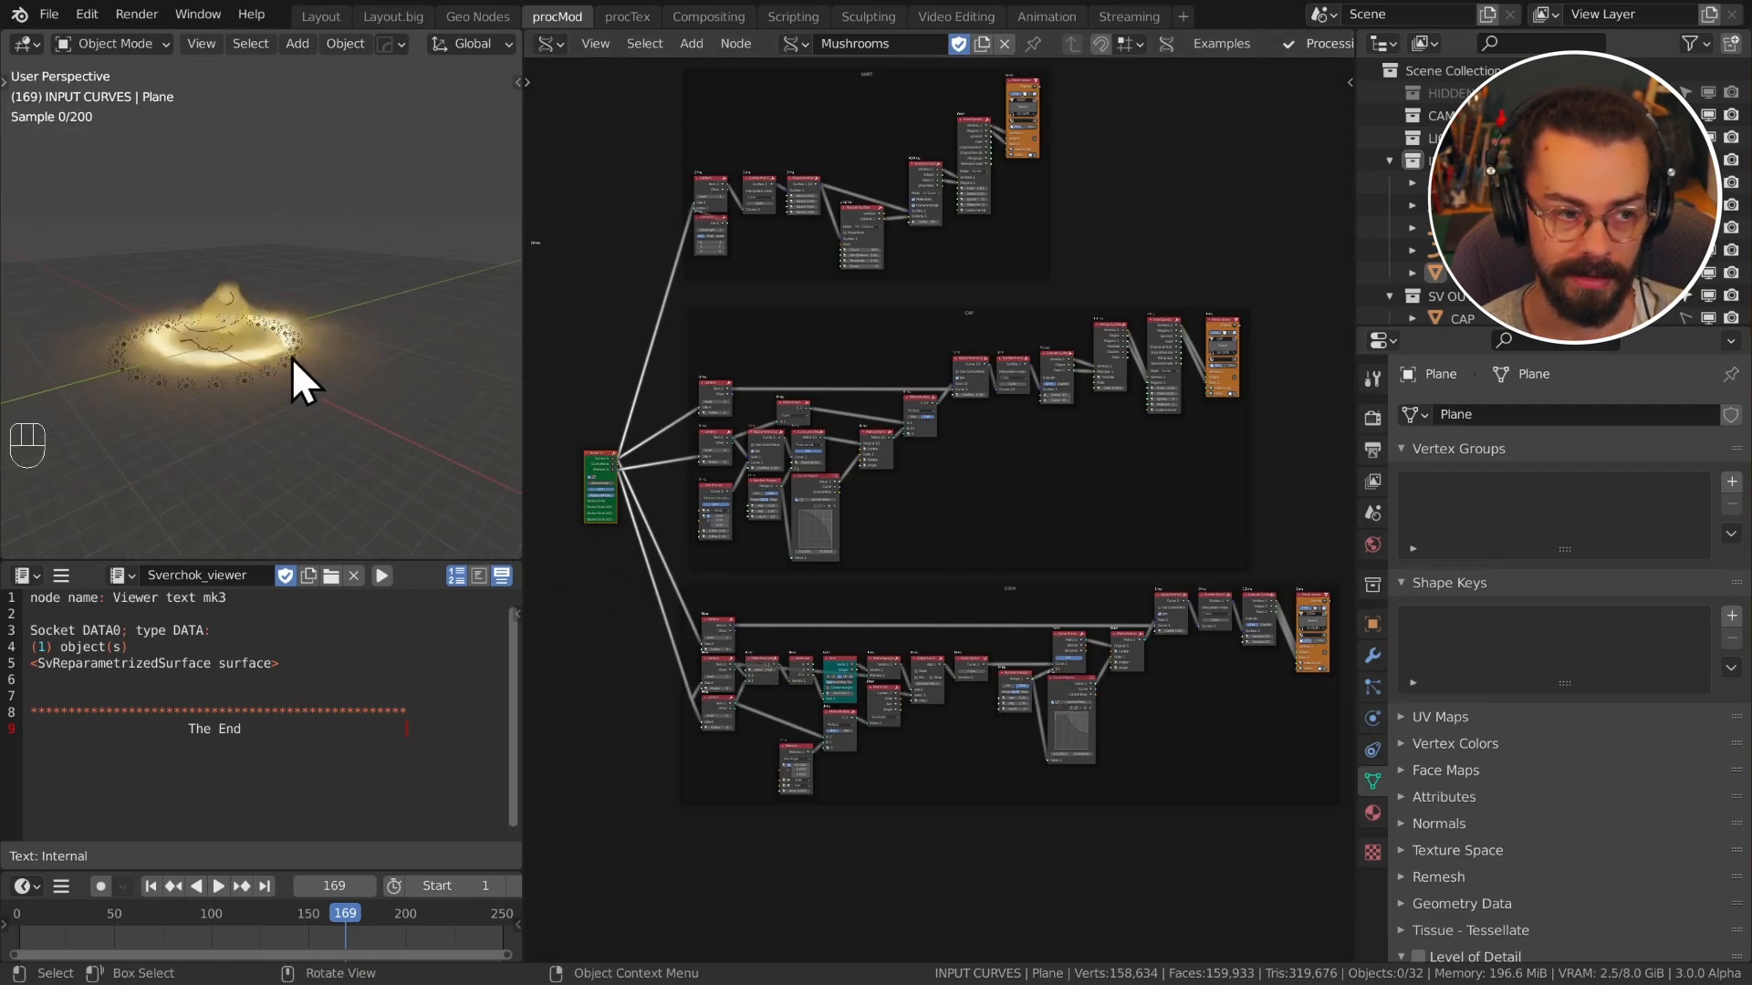